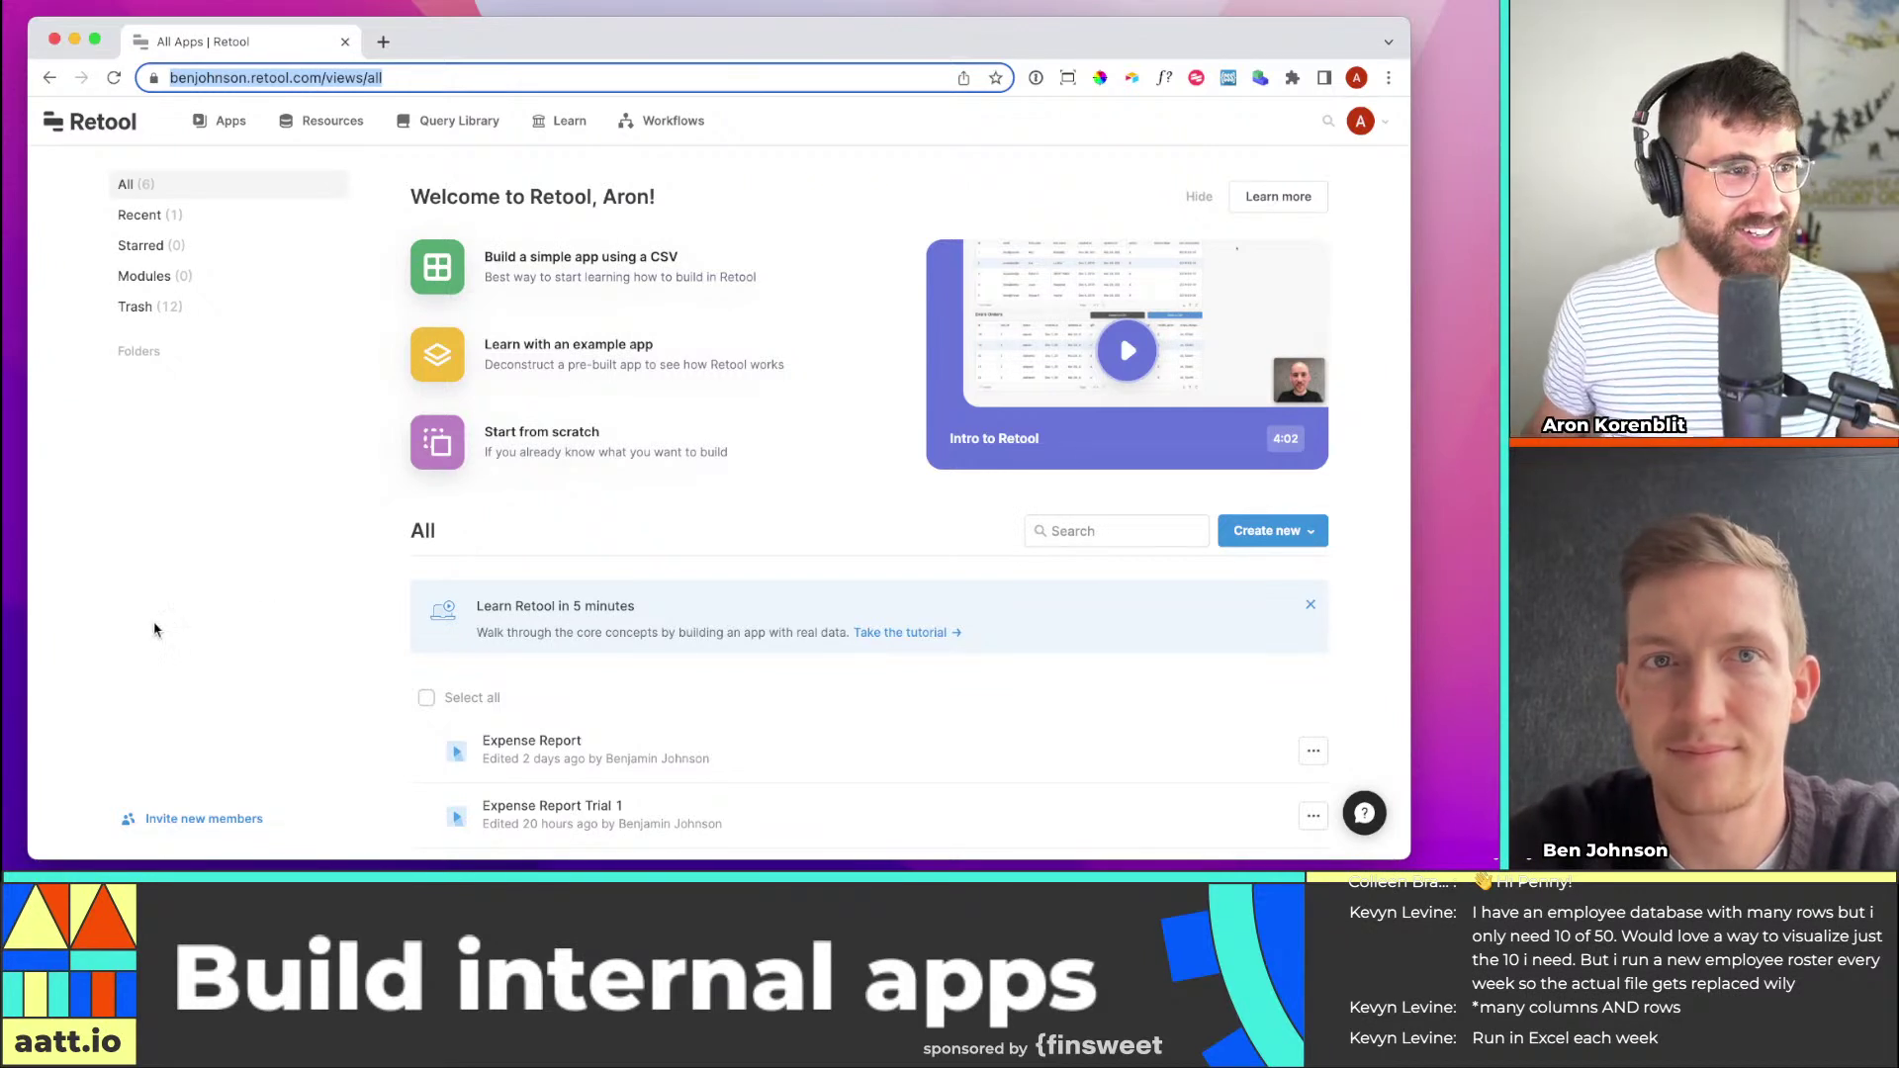
Switch to Retool's All Apps page and show the Create new options
{"action": "key", "text": "super+Tab"}
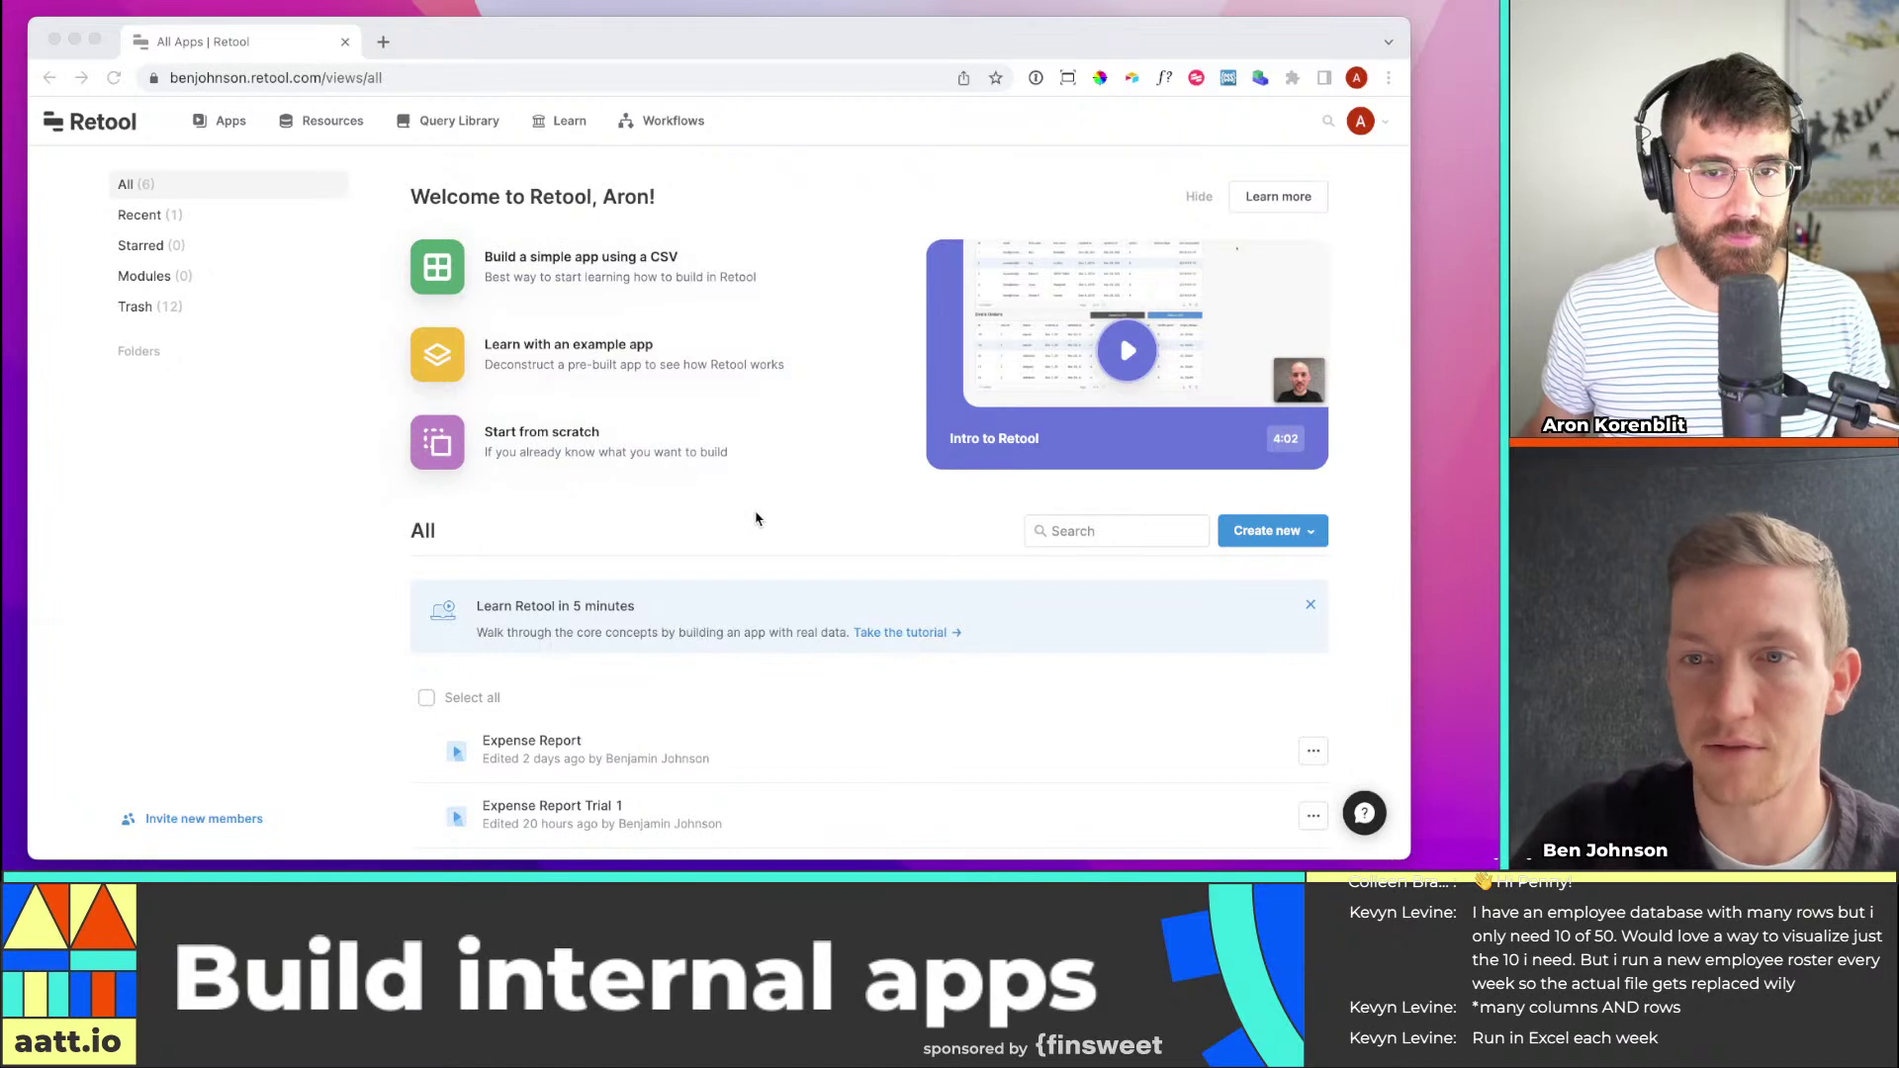
{"action": "key", "text": "super+Tab"}
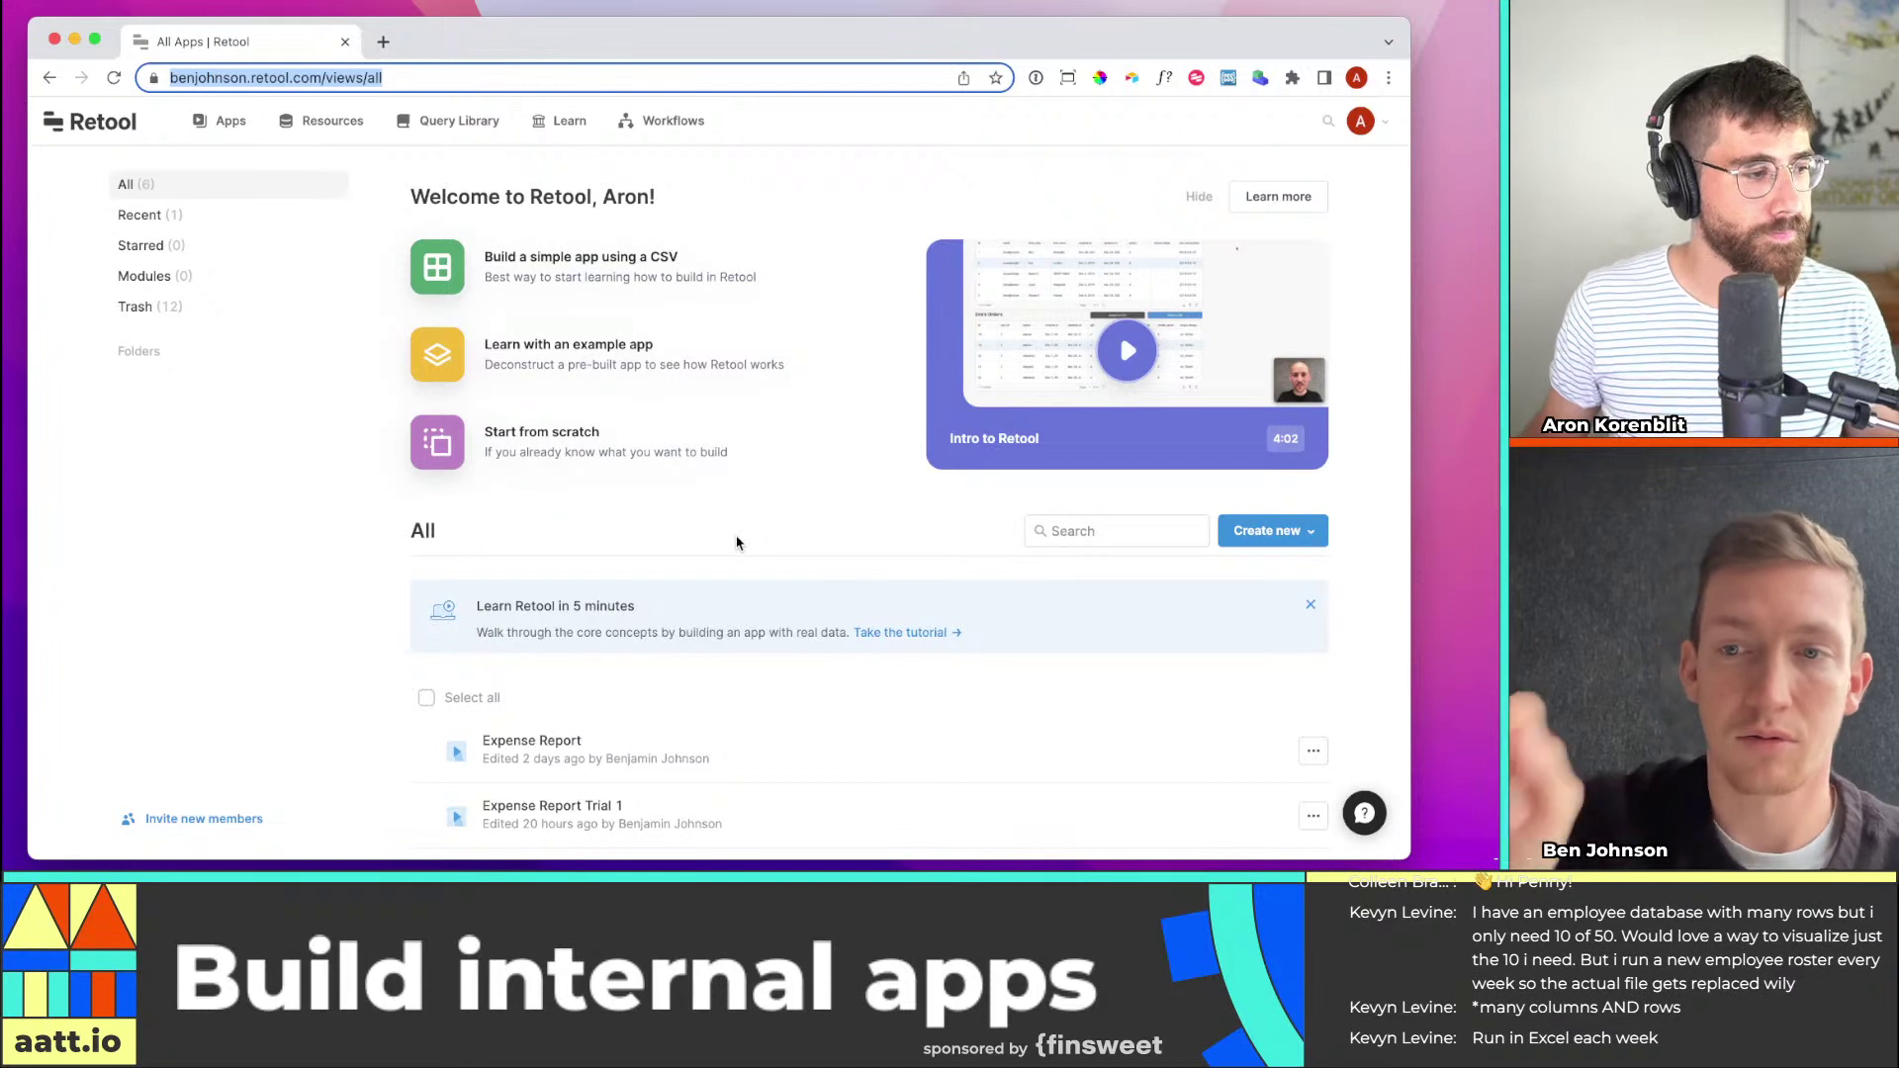
{"action": "left_click", "coordinate": [740, 551]}
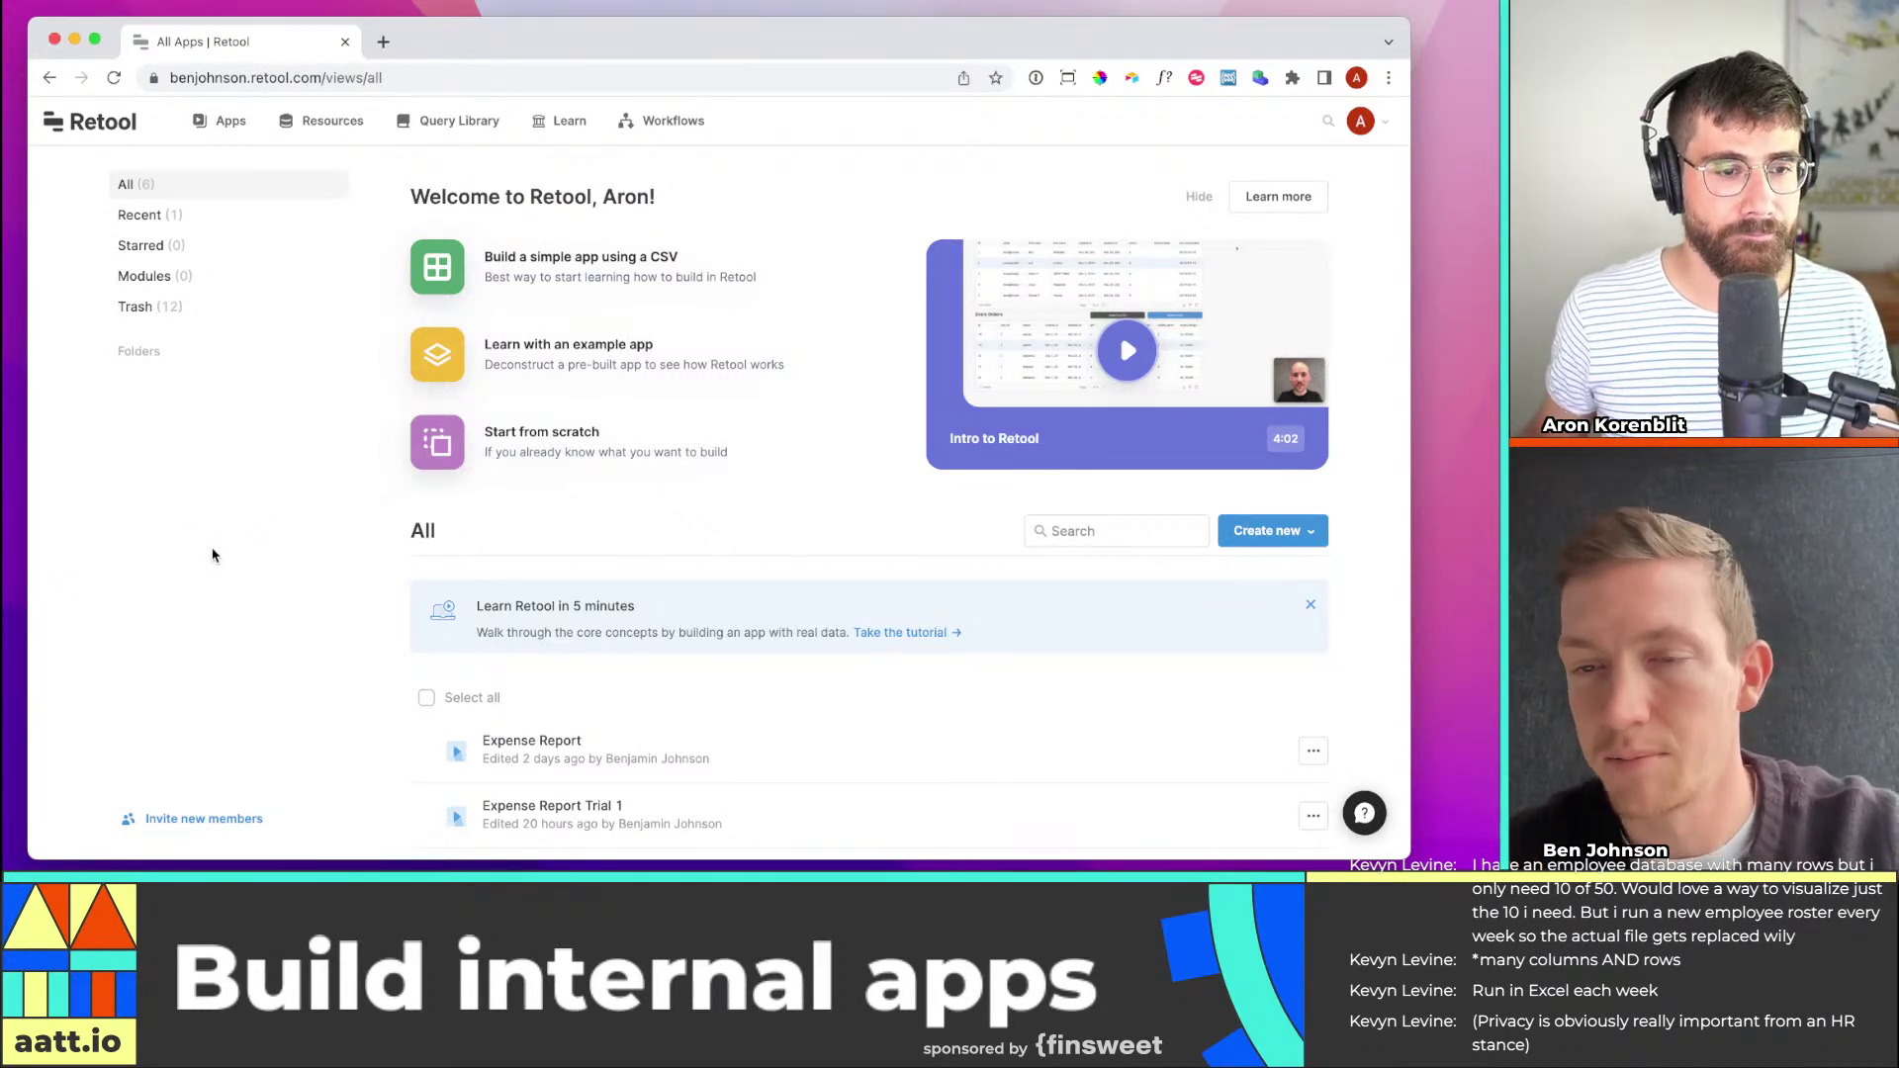
{"action": "left_click", "coordinate": [1288, 529]}
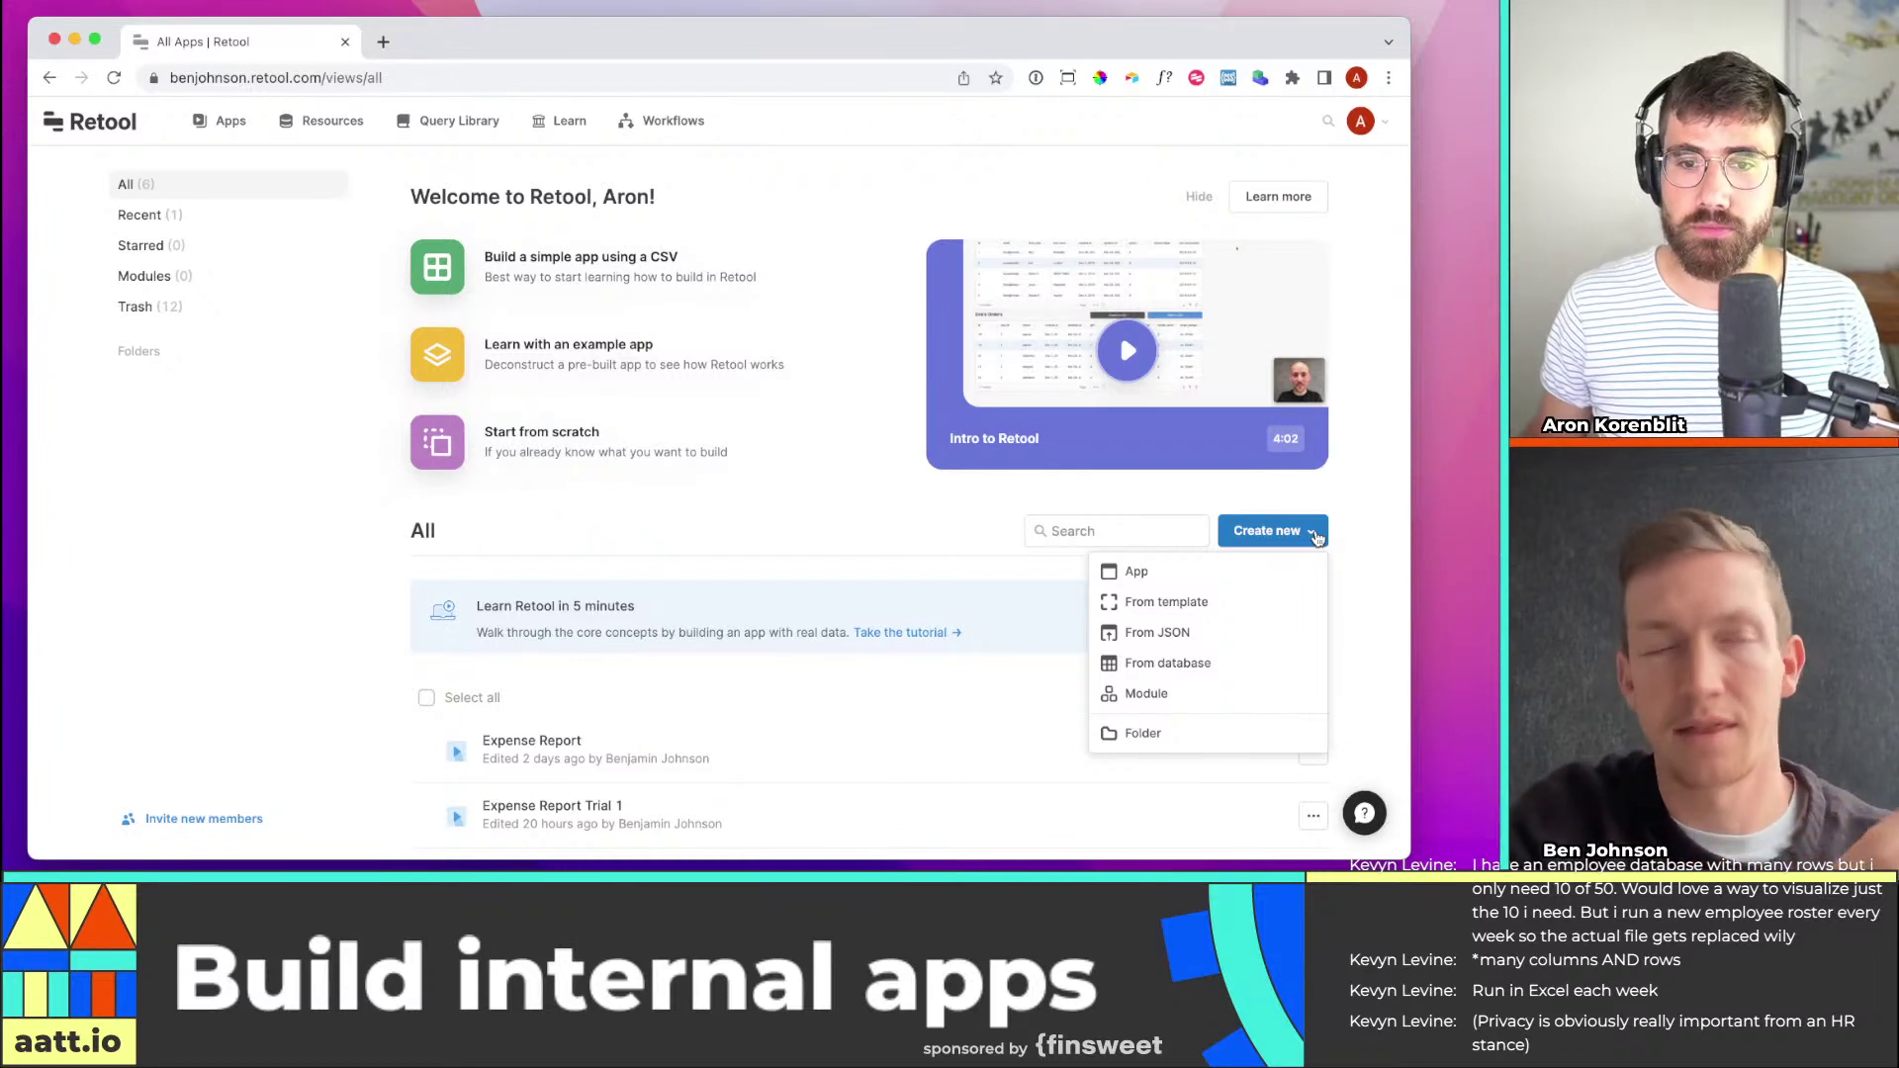
Choose App from the Create new menu to bring up the Create app dialog
{"action": "left_click", "coordinate": [1357, 520]}
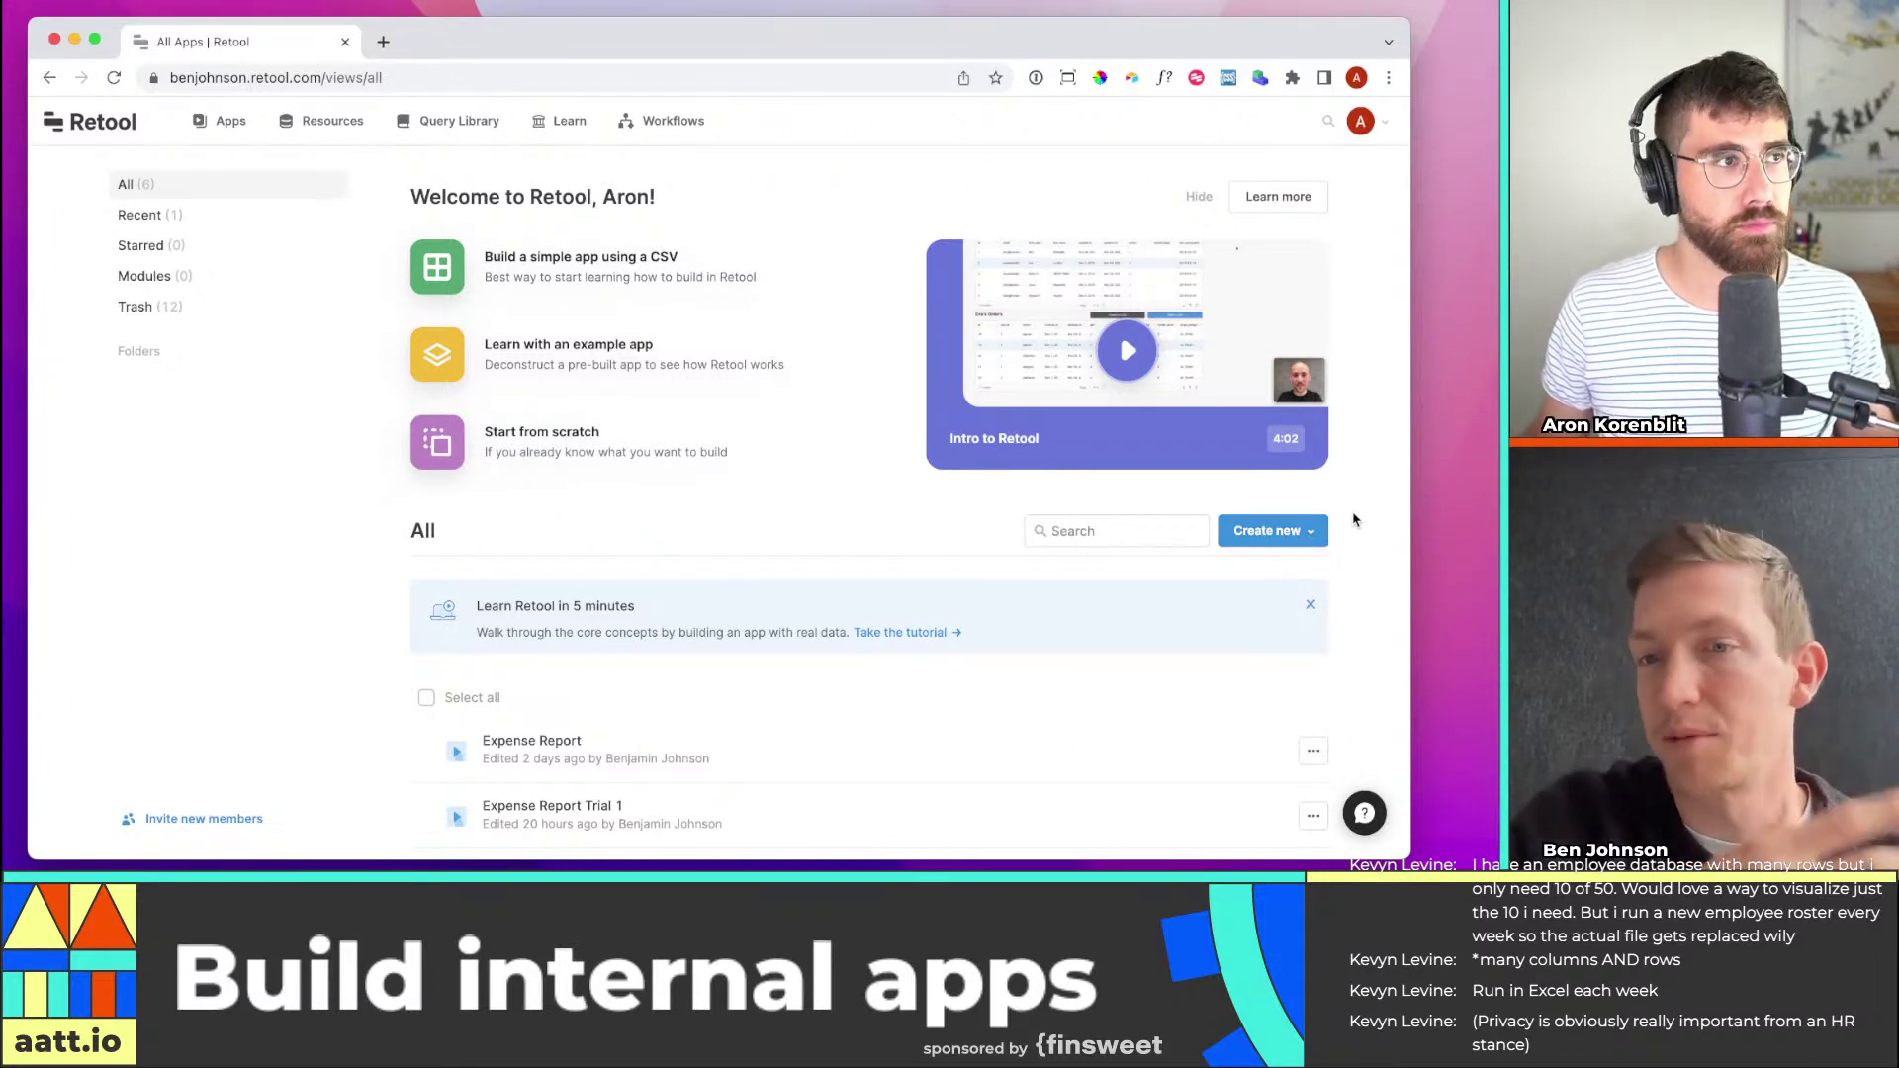
{"action": "left_click", "coordinate": [1291, 544]}
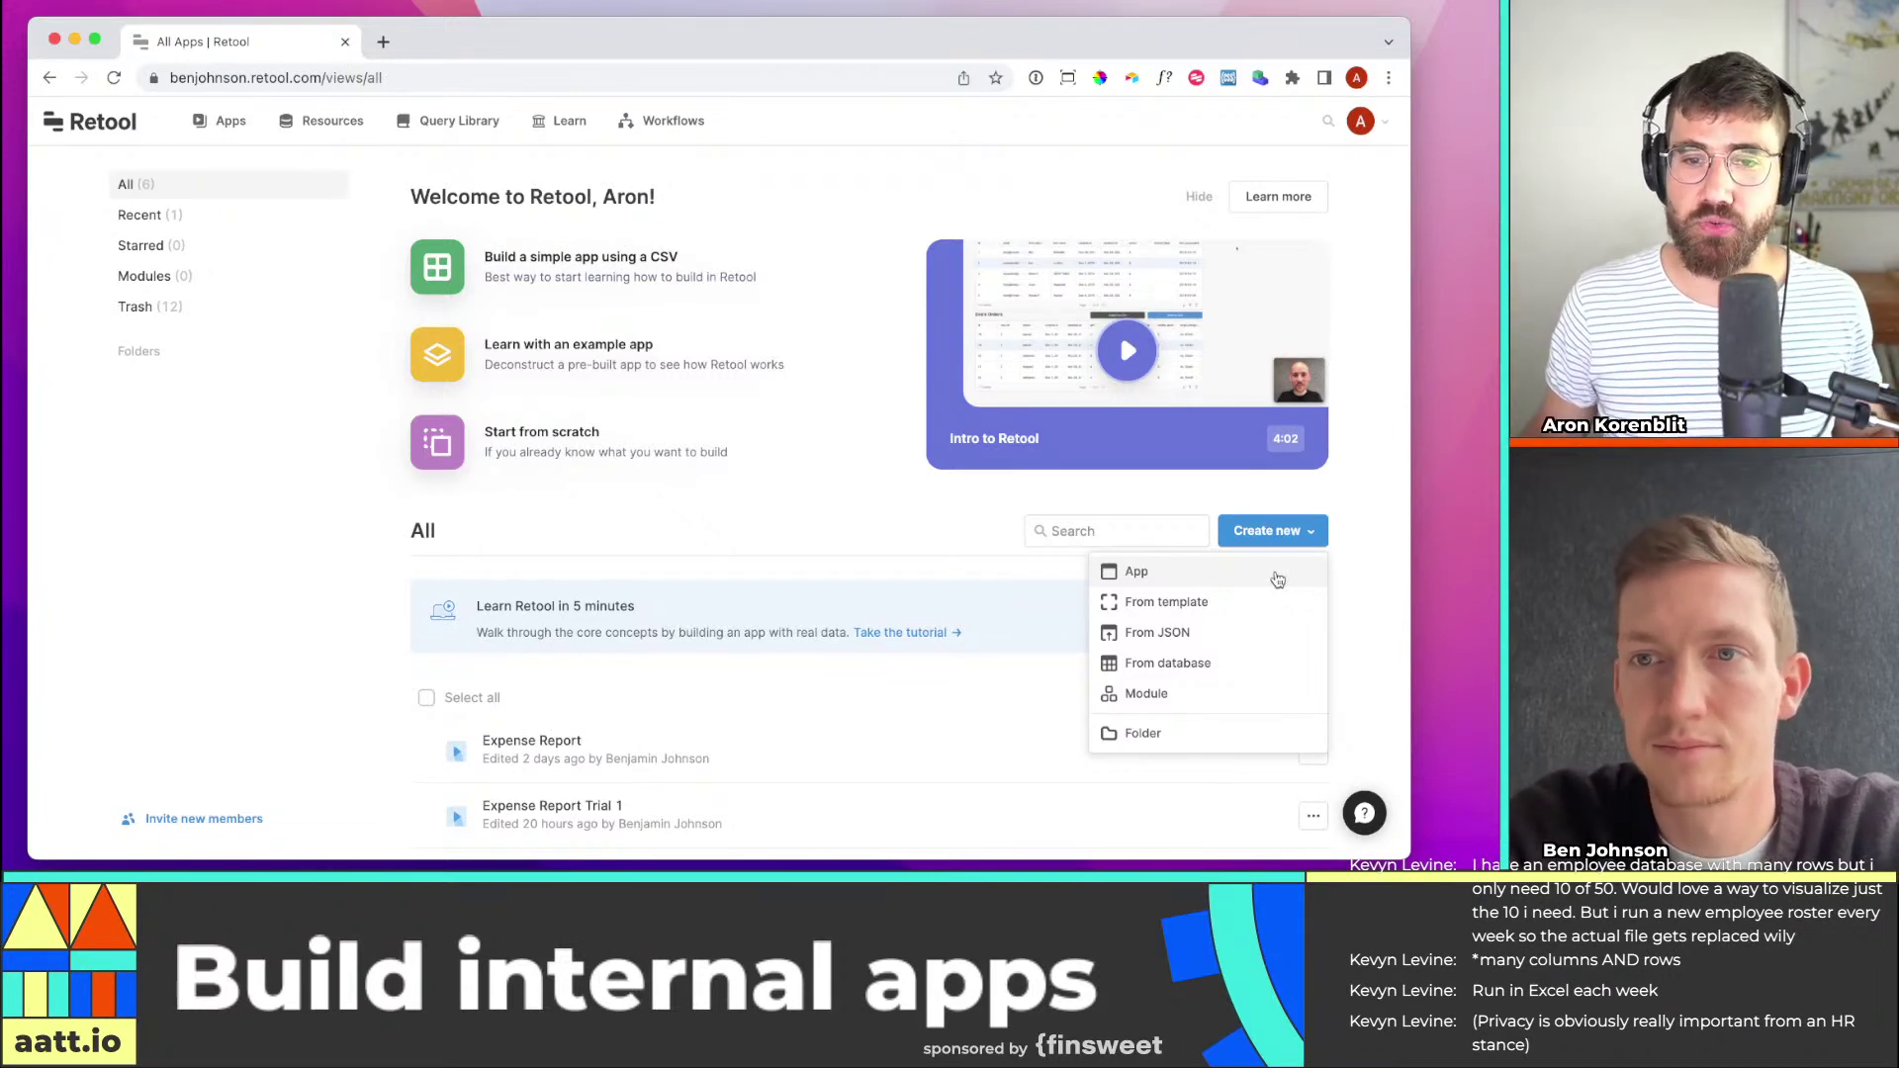
{"action": "left_click", "coordinate": [1278, 579]}
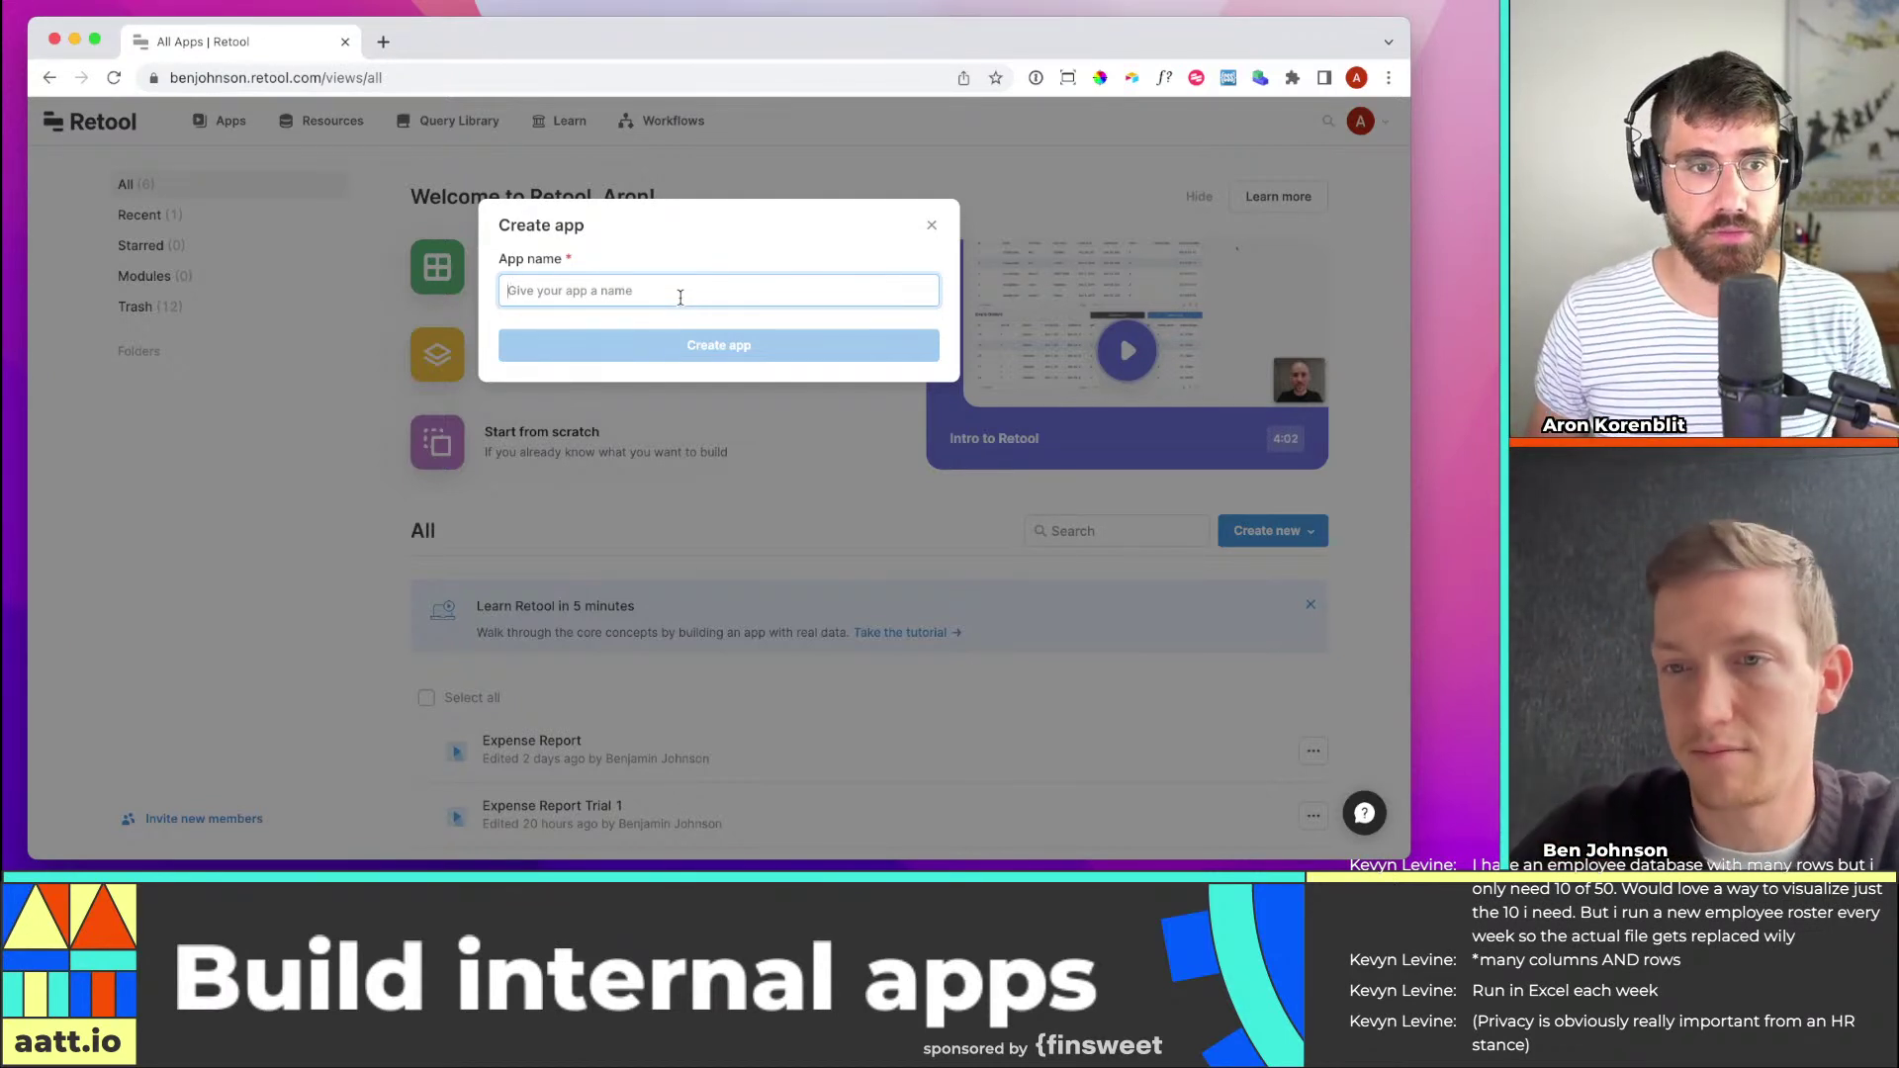
Name the new app 'Submit expense' and create it
{"action": "type", "text": "Submit expense report"}
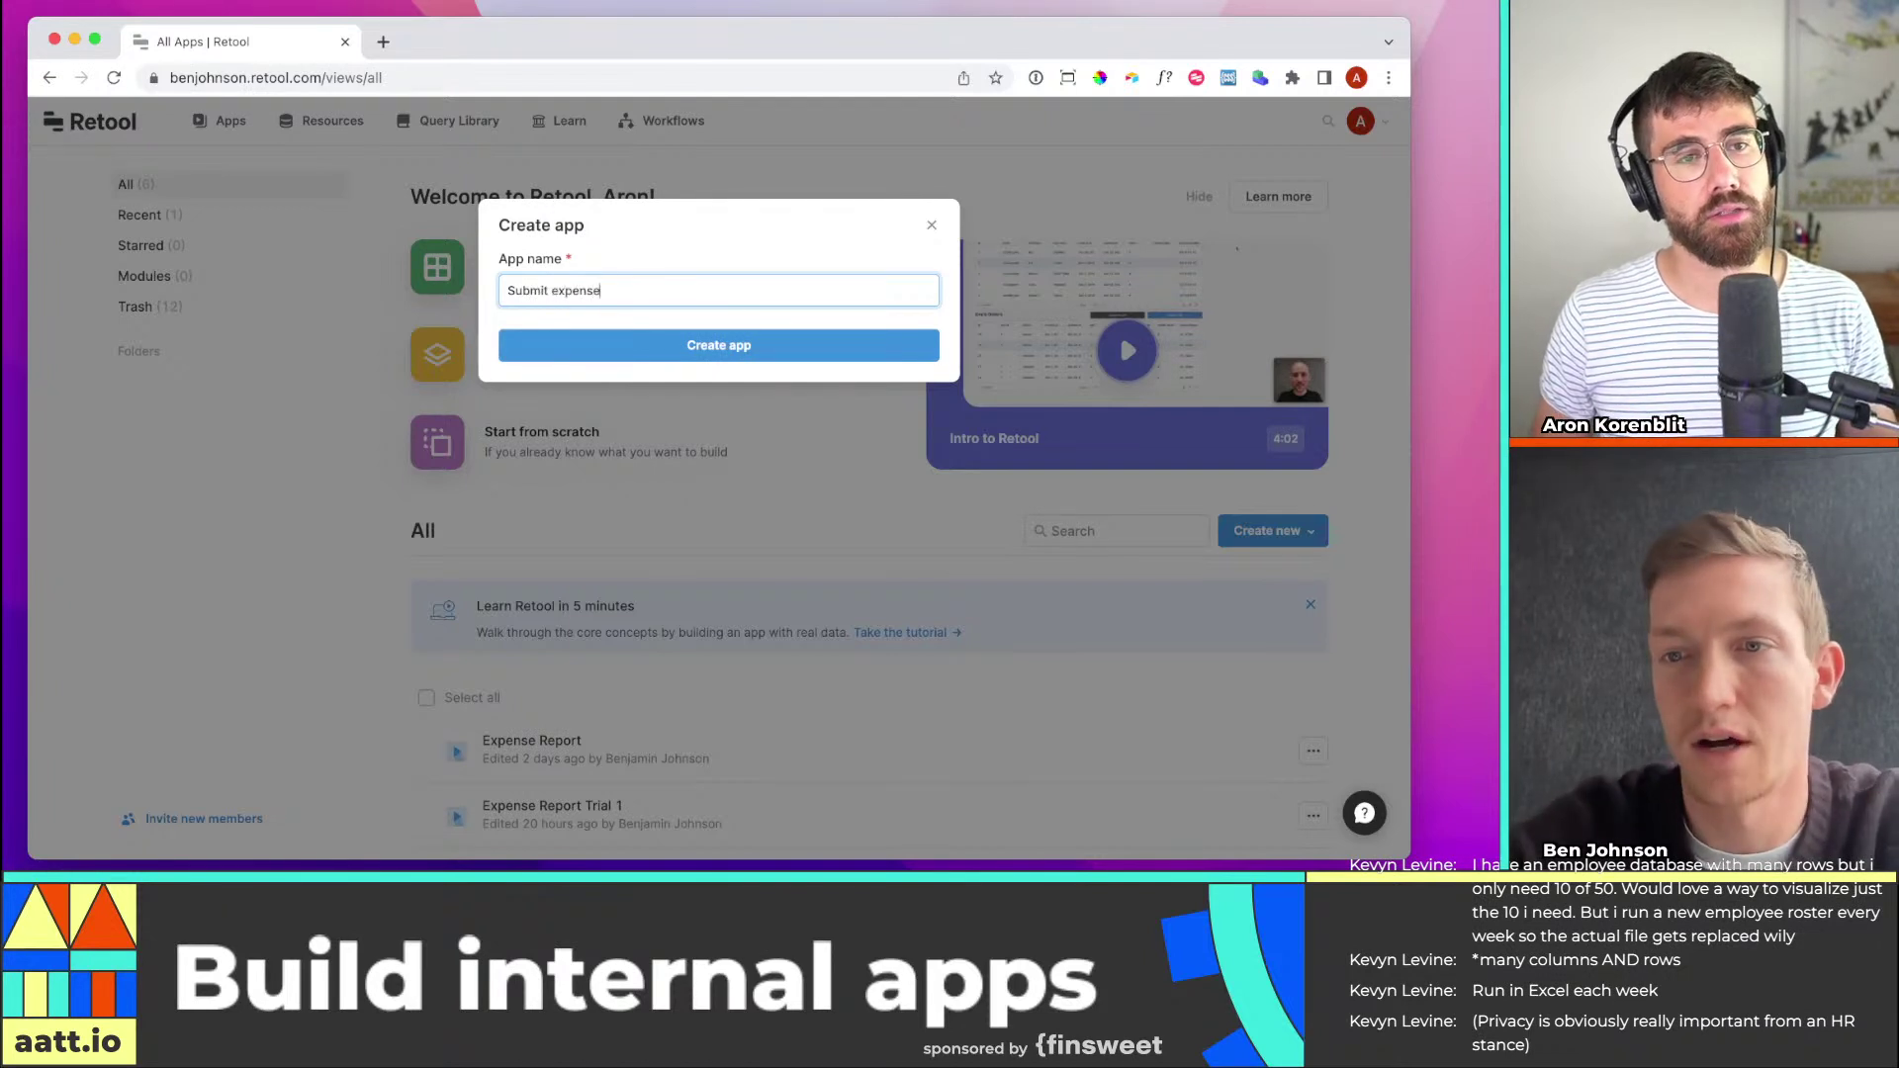
{"action": "key", "text": "BackSpace"}
{"action": "key", "text": "BackSpace"}
{"action": "key", "text": "BackSpace"}
{"action": "key", "text": "BackSpace"}
{"action": "key", "text": "BackSpace"}
{"action": "key", "text": "BackSpace"}
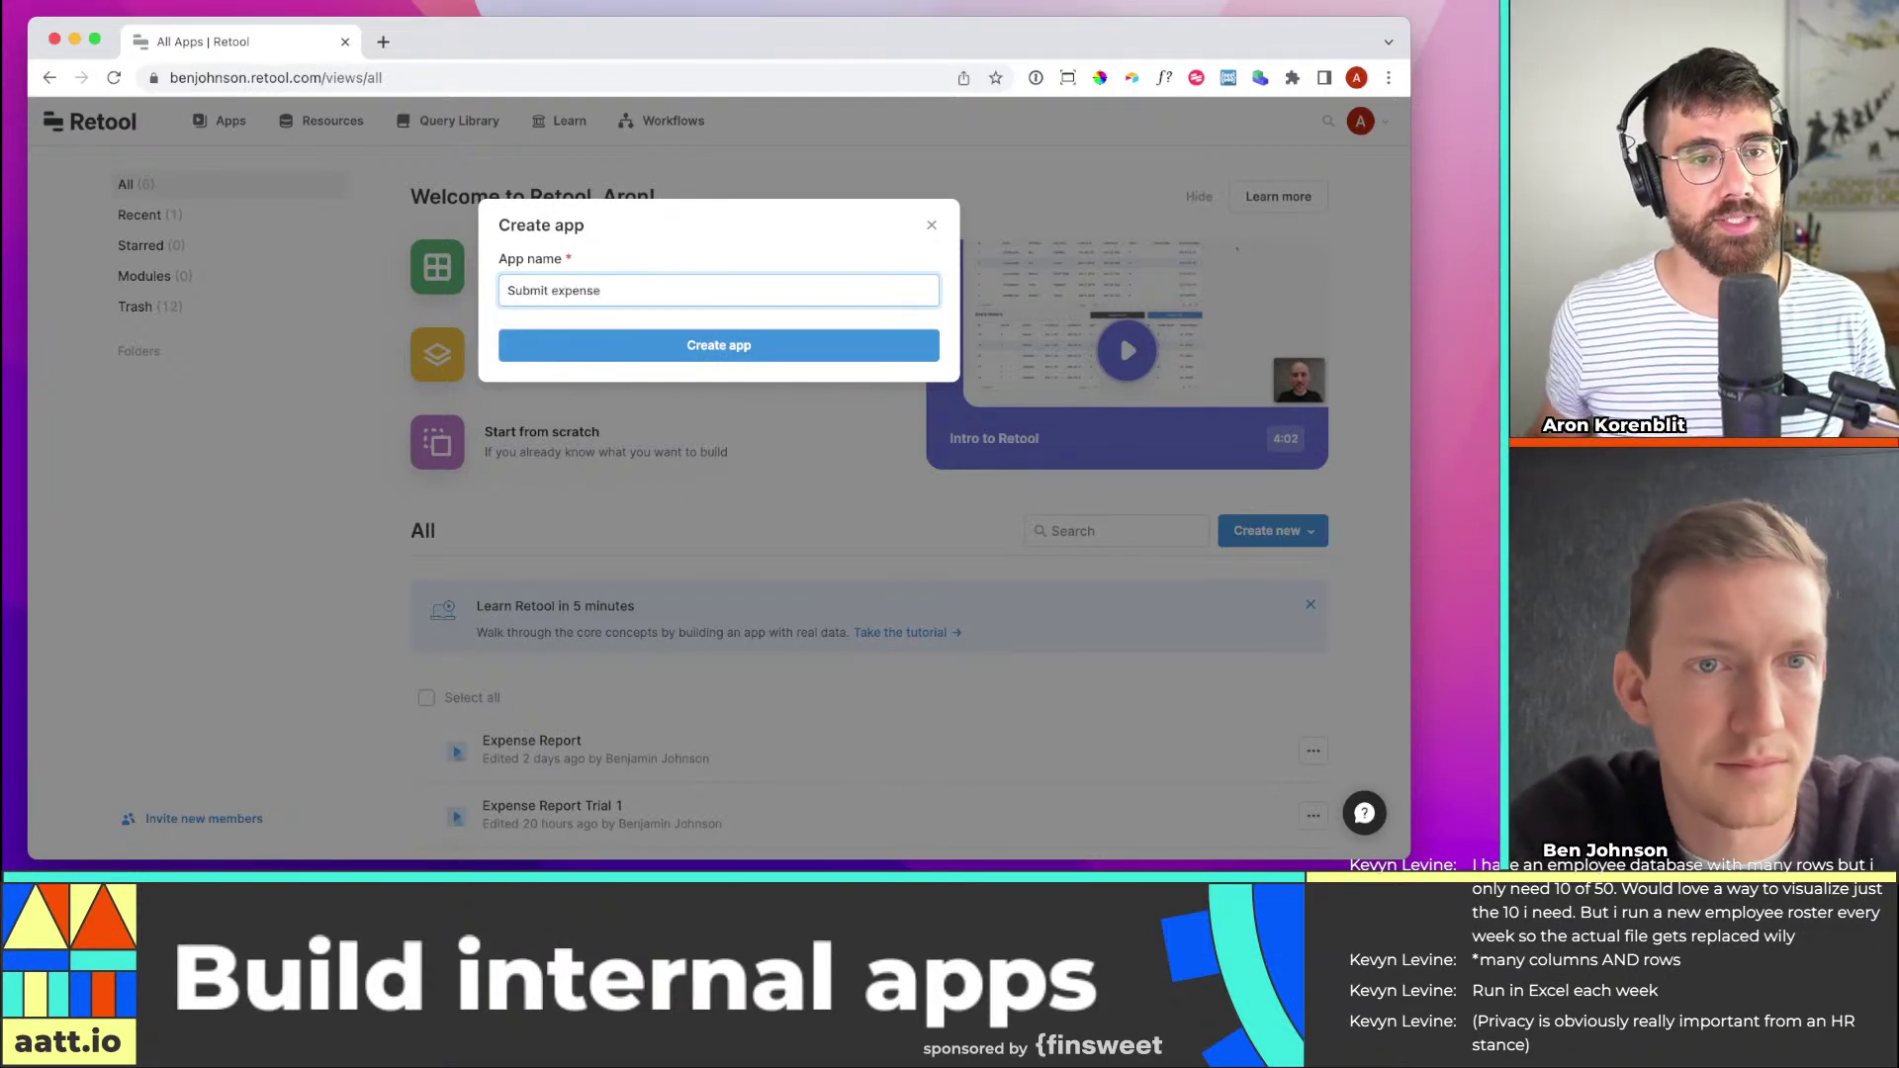
{"action": "left_click", "coordinate": [758, 352]}
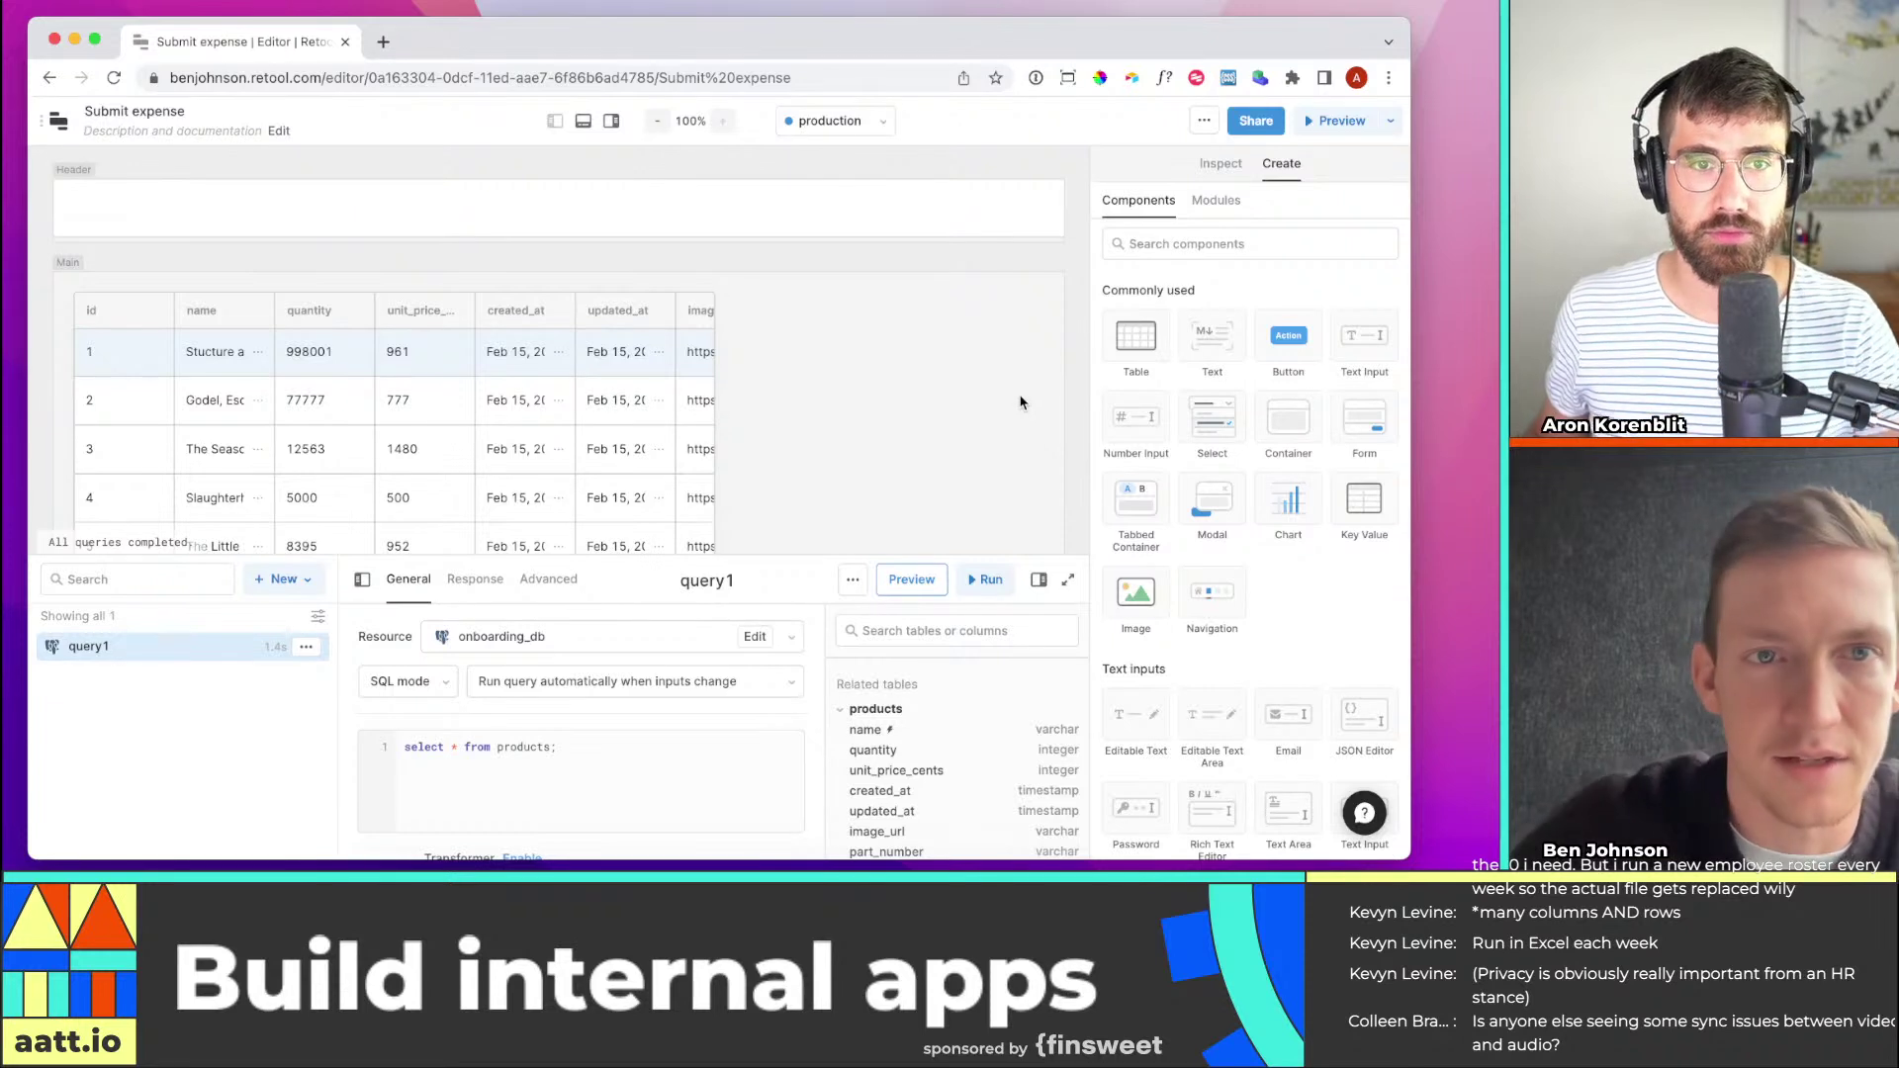
Toggle the query editor, explorer and component list panels to widen the canvas
{"action": "left_click", "coordinate": [583, 122]}
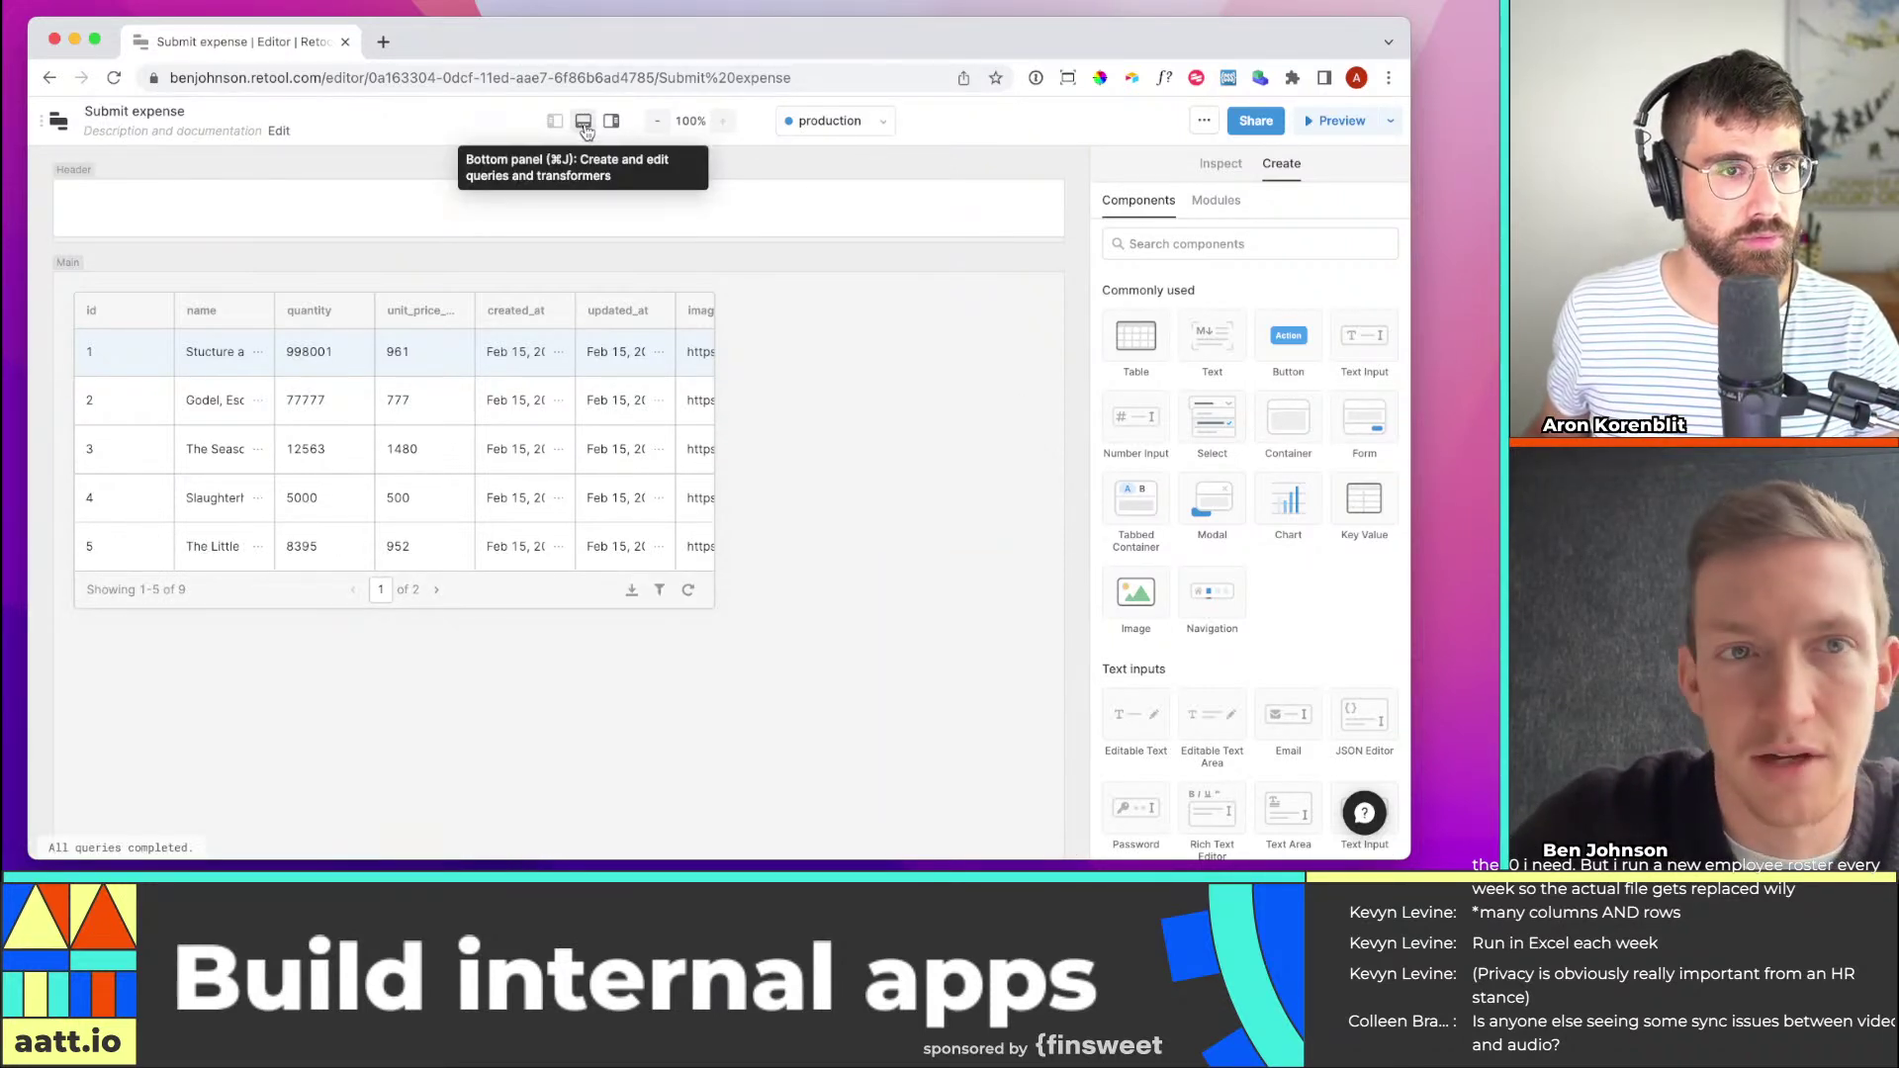
{"action": "left_click", "coordinate": [584, 121]}
{"action": "left_click", "coordinate": [583, 122]}
{"action": "left_click", "coordinate": [555, 121]}
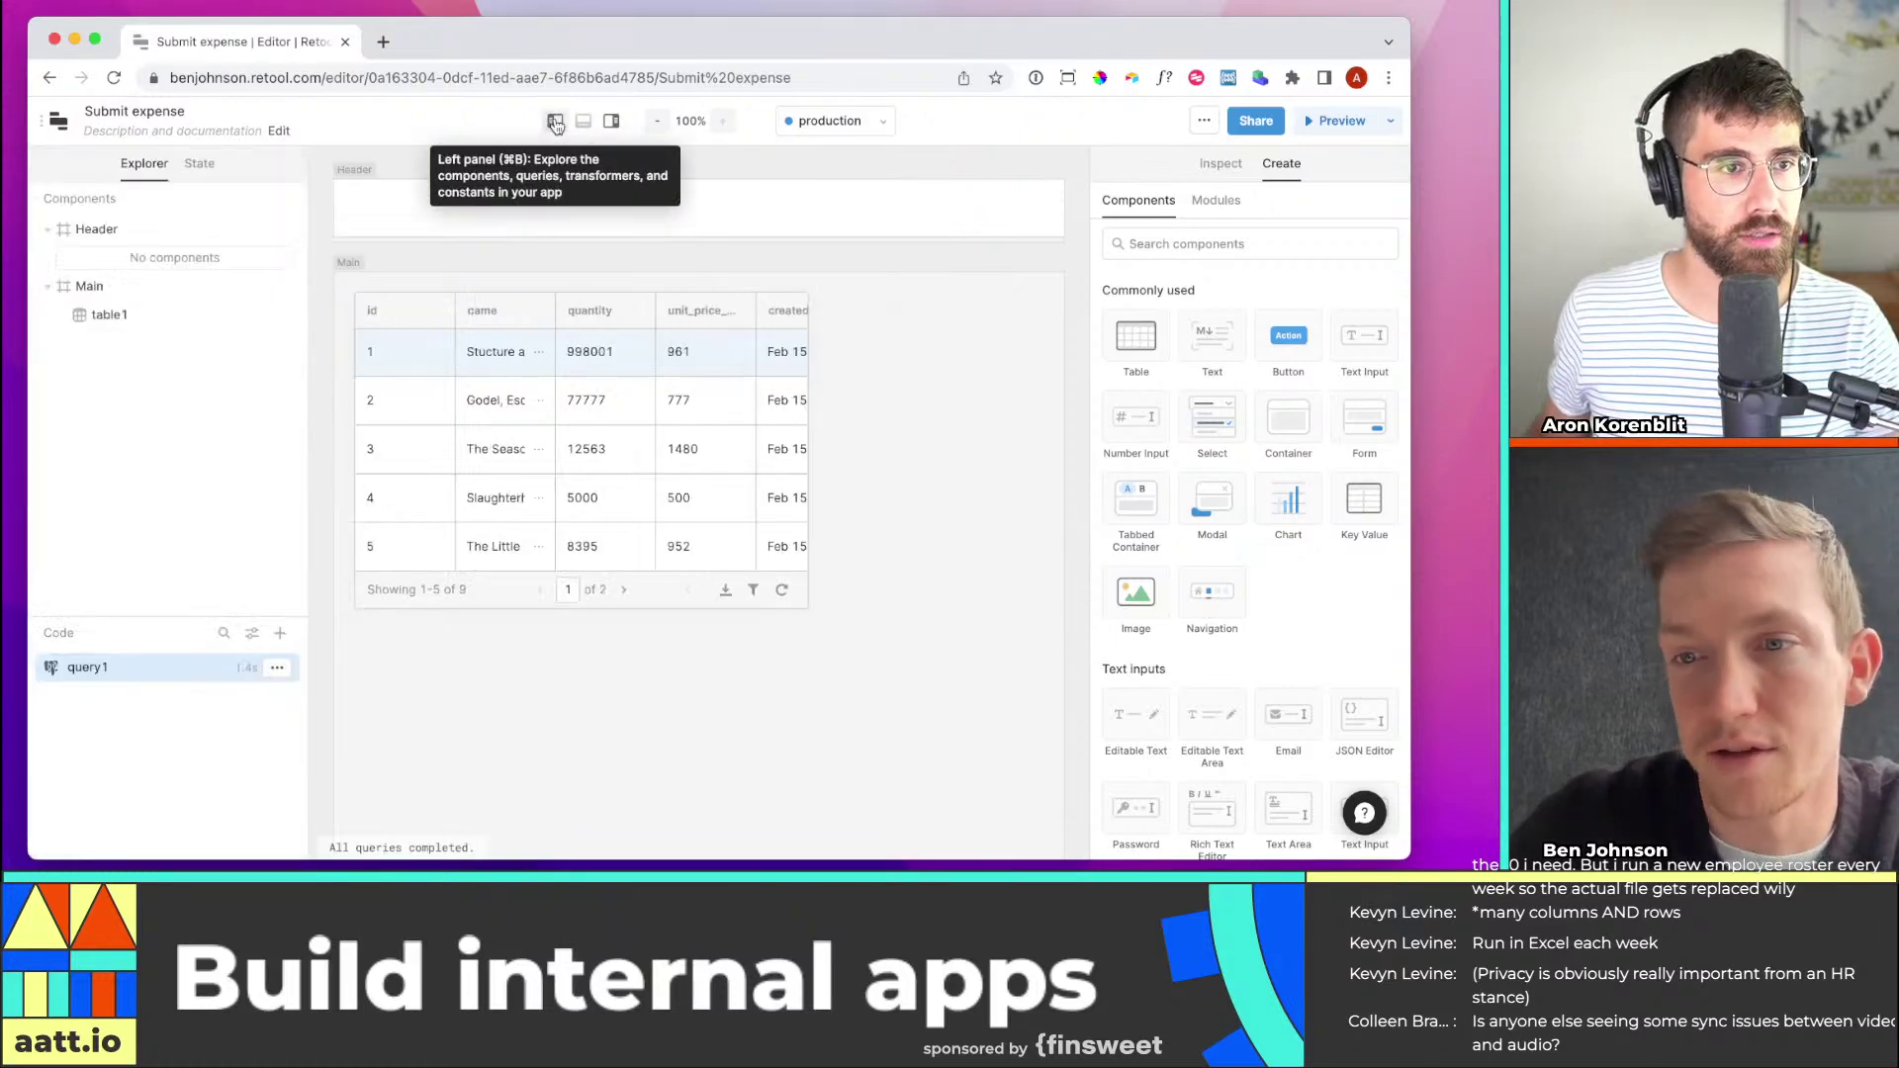
{"action": "left_click", "coordinate": [555, 121]}
{"action": "left_click", "coordinate": [612, 121]}
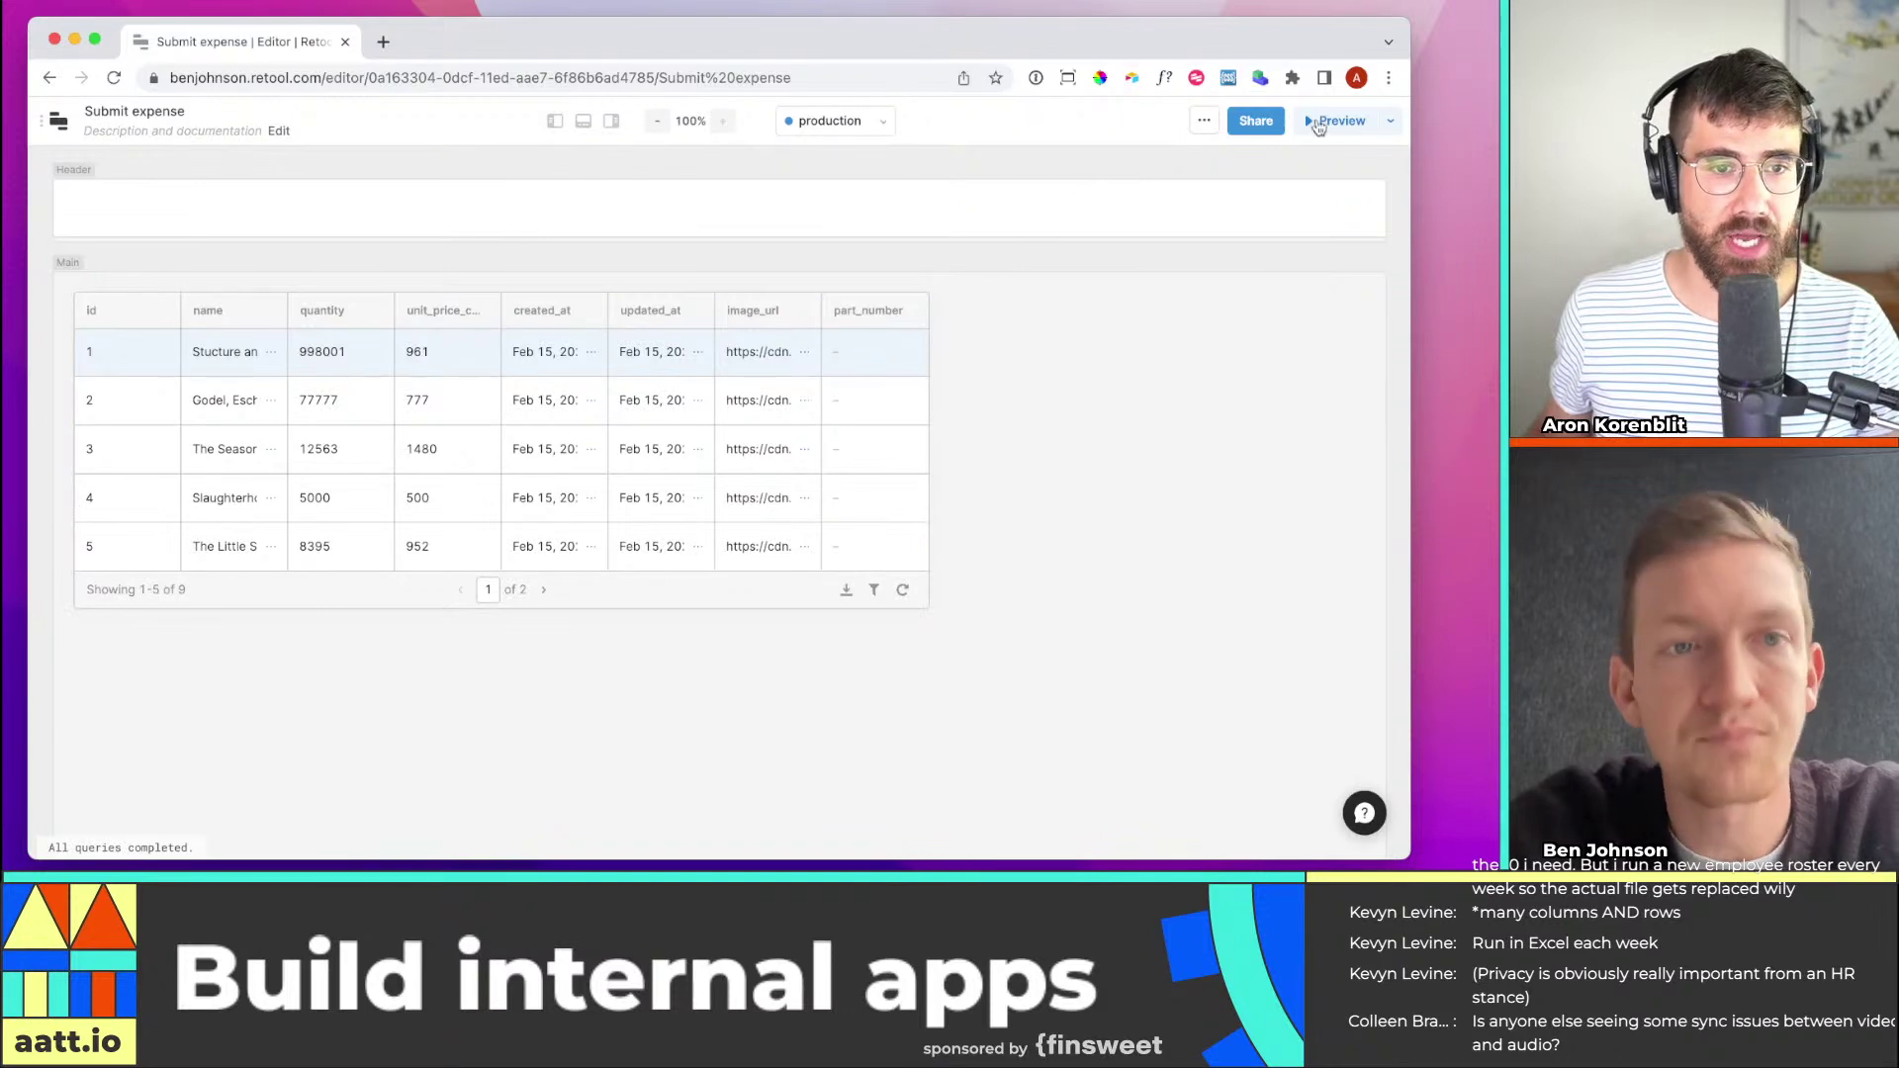
{"action": "left_click", "coordinate": [611, 121]}
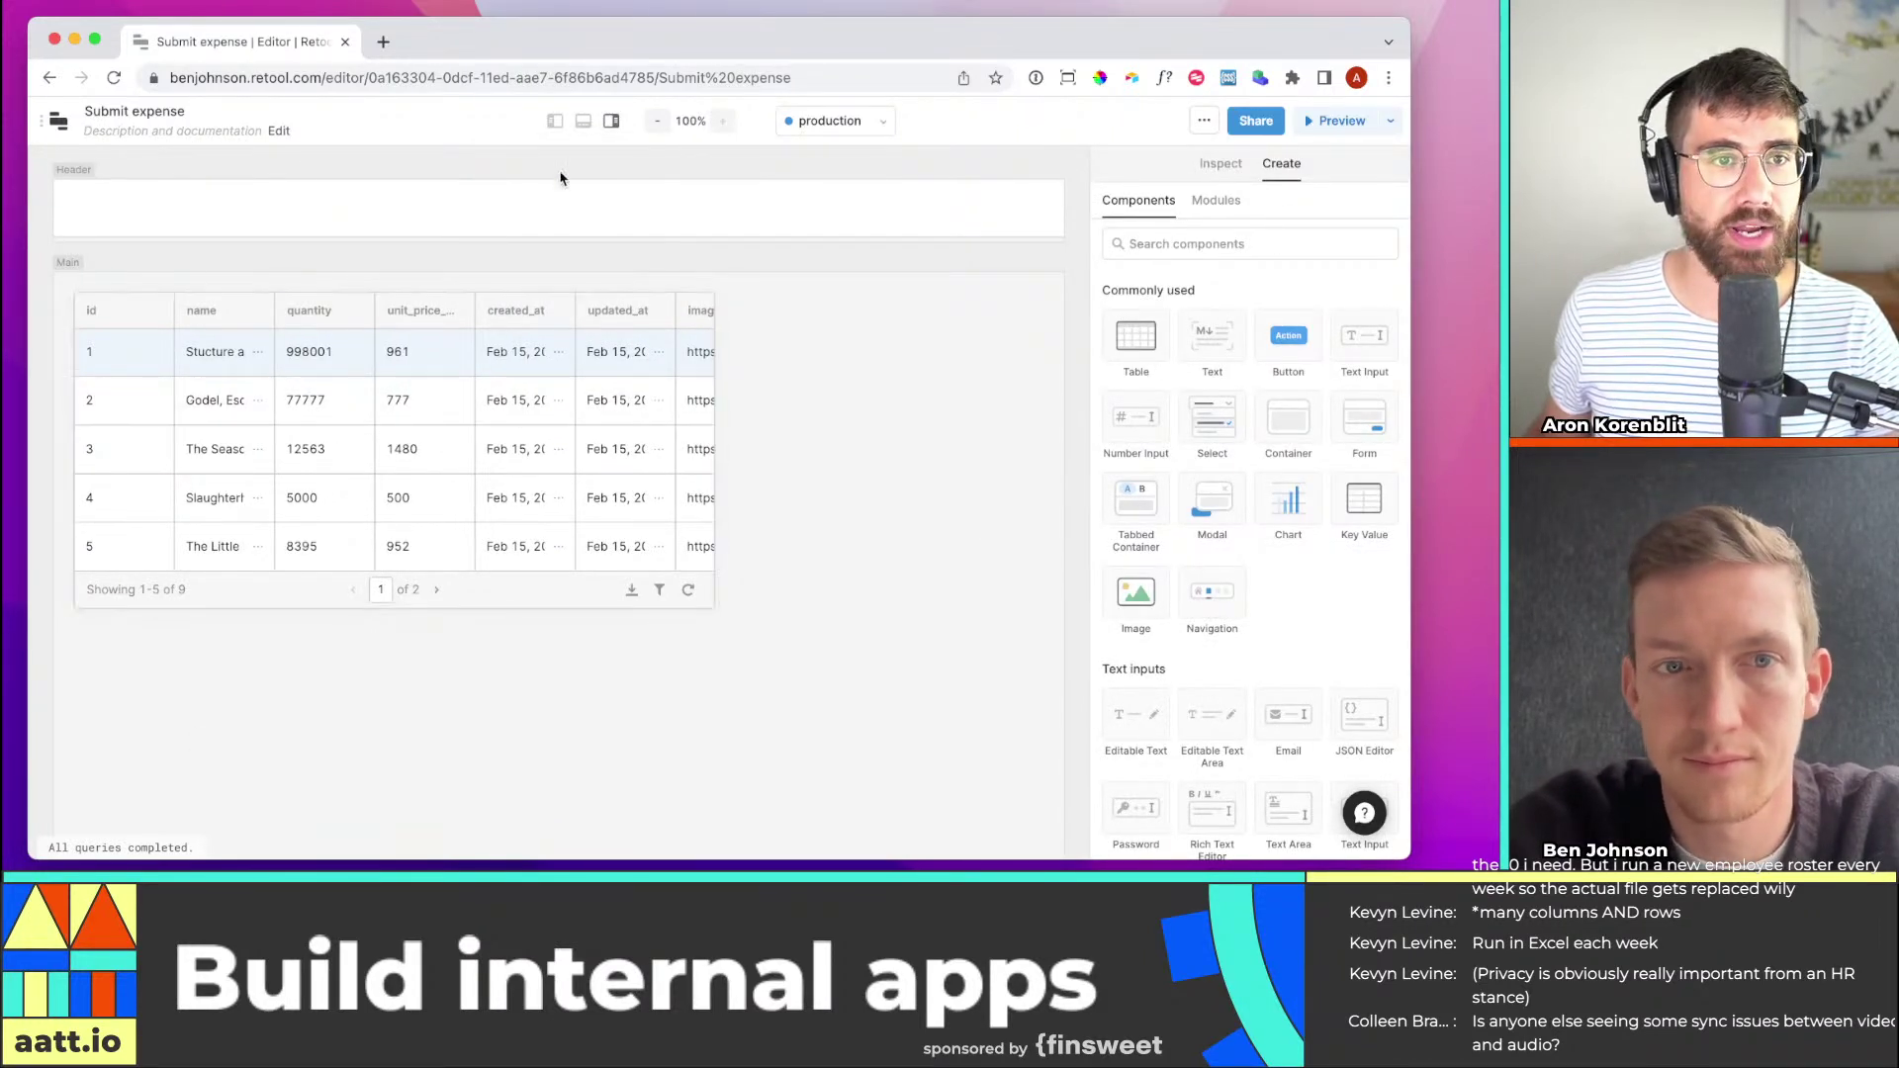
{"action": "left_click", "coordinate": [584, 120]}
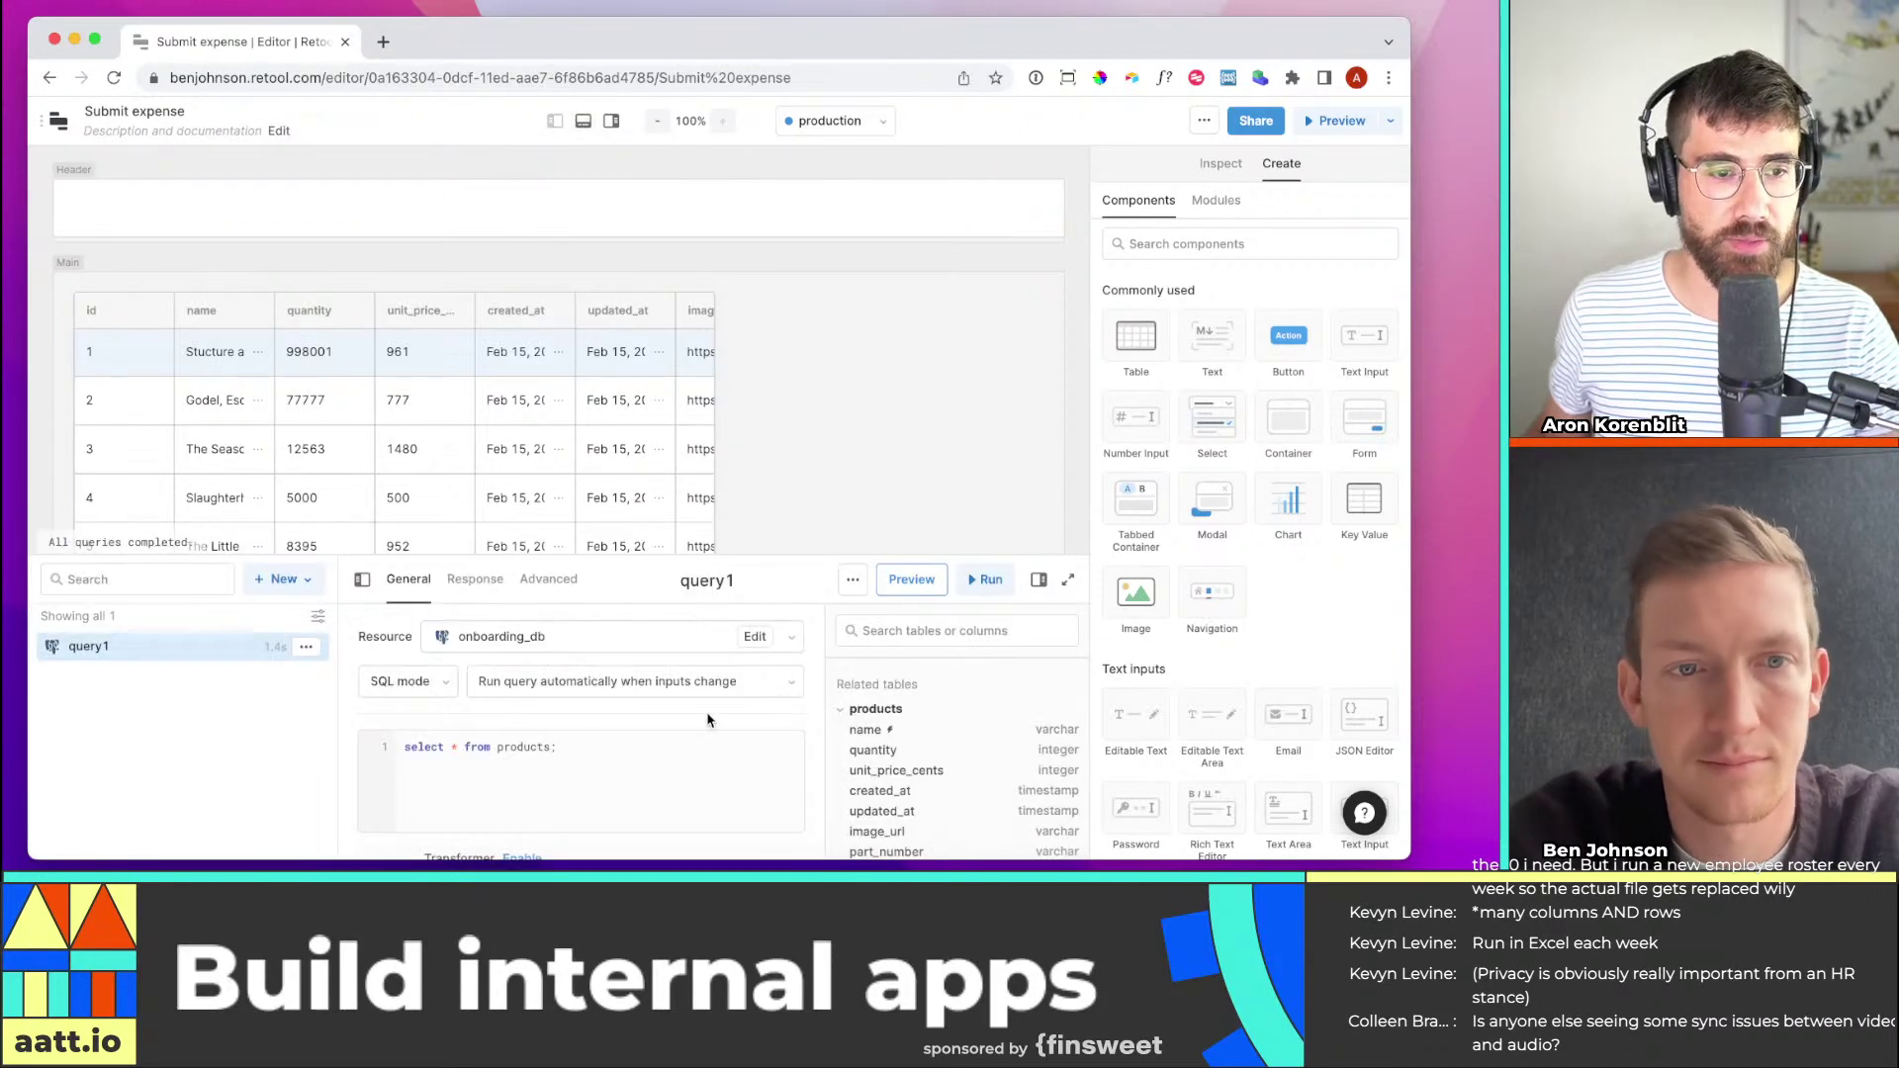
{"action": "left_click", "coordinate": [583, 120]}
{"action": "left_click", "coordinate": [611, 121]}
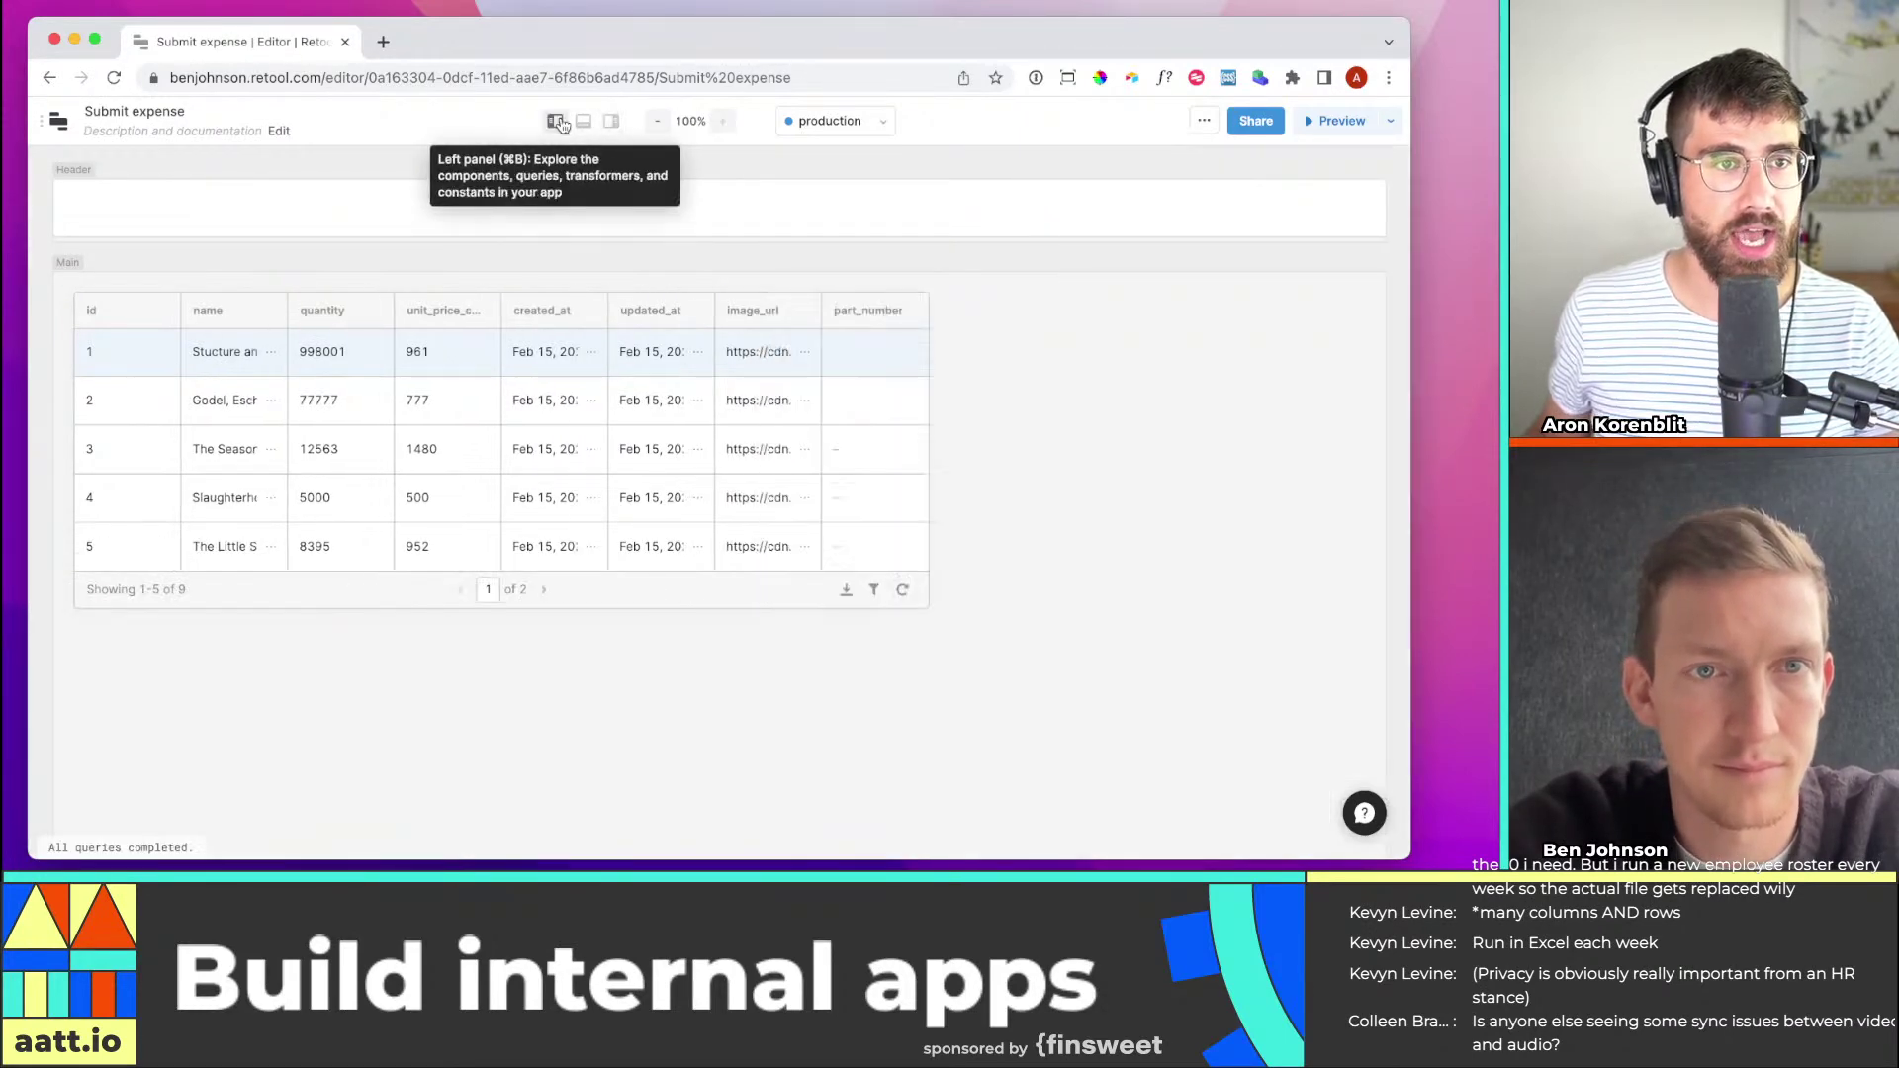
{"action": "left_click", "coordinate": [557, 121]}
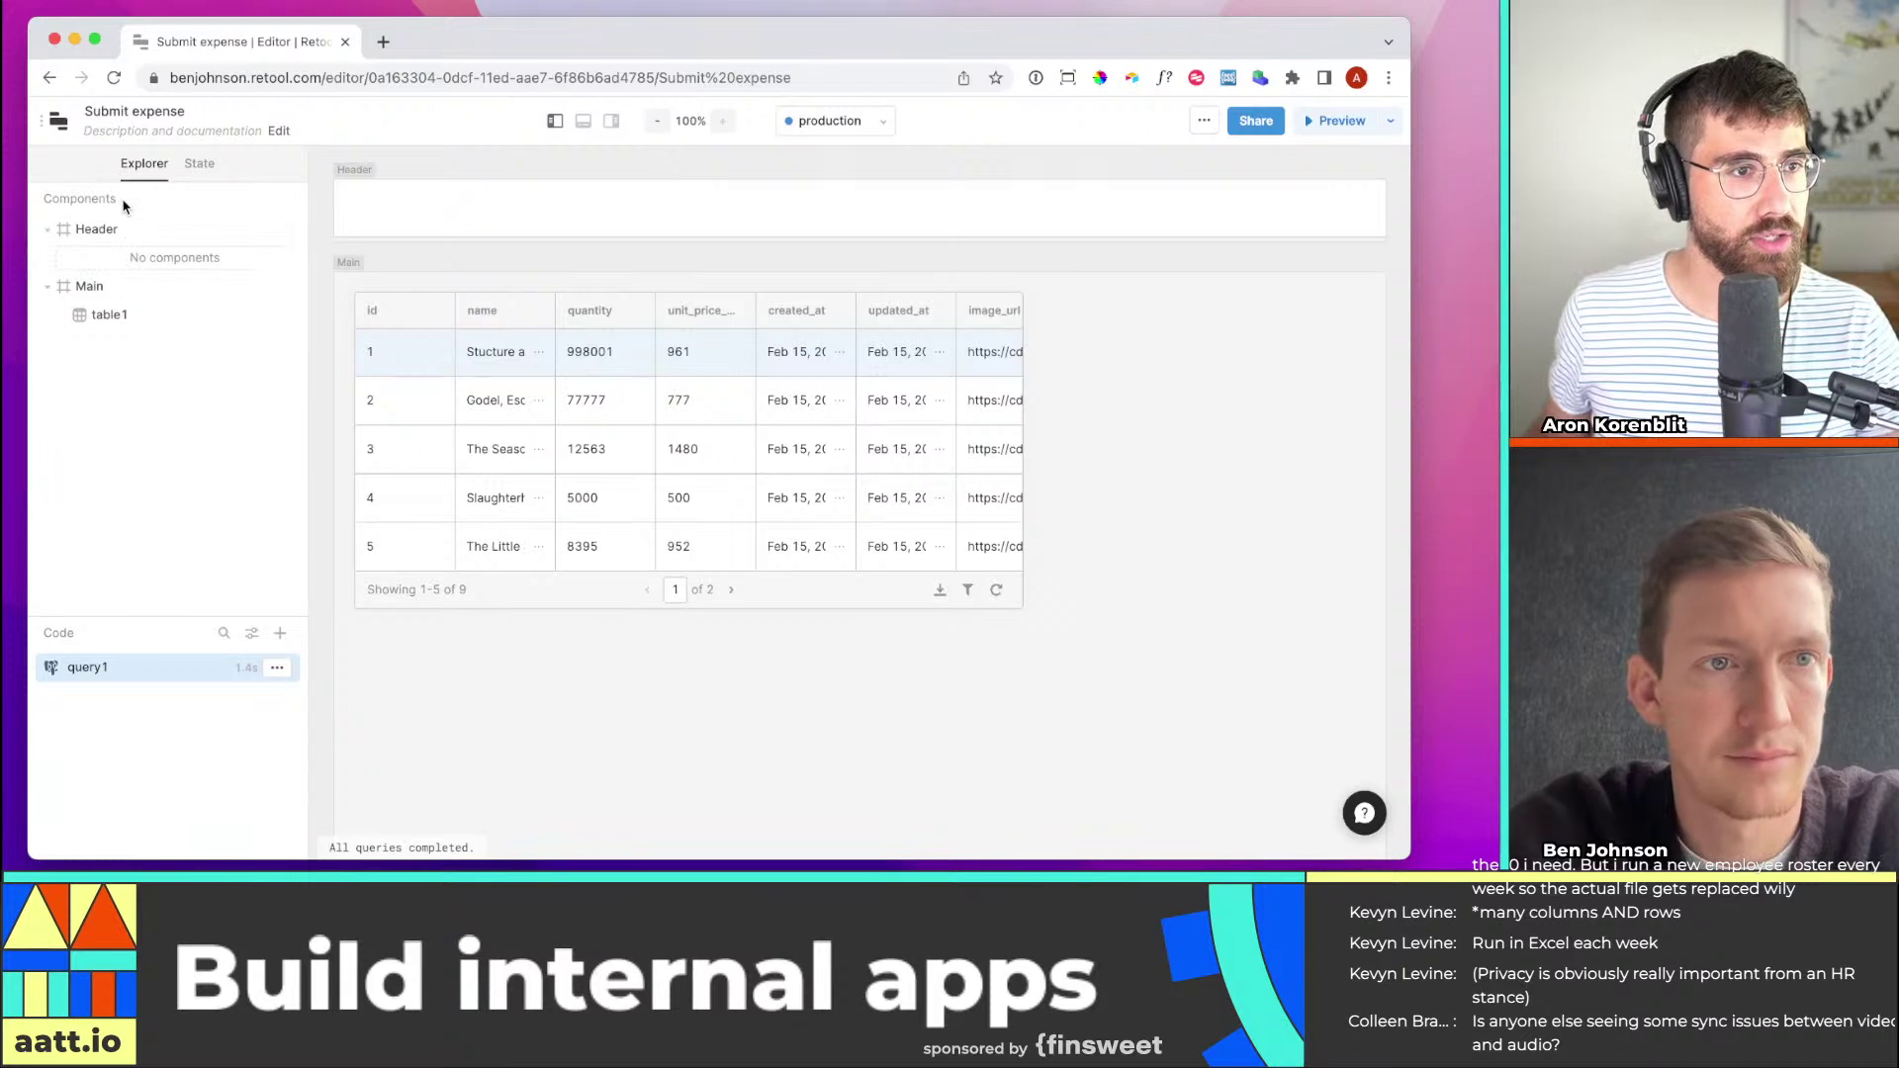
Check the app's state values, then close the query editor and explorer to reveal the full products table
{"action": "left_click", "coordinate": [198, 165]}
{"action": "left_click", "coordinate": [146, 167]}
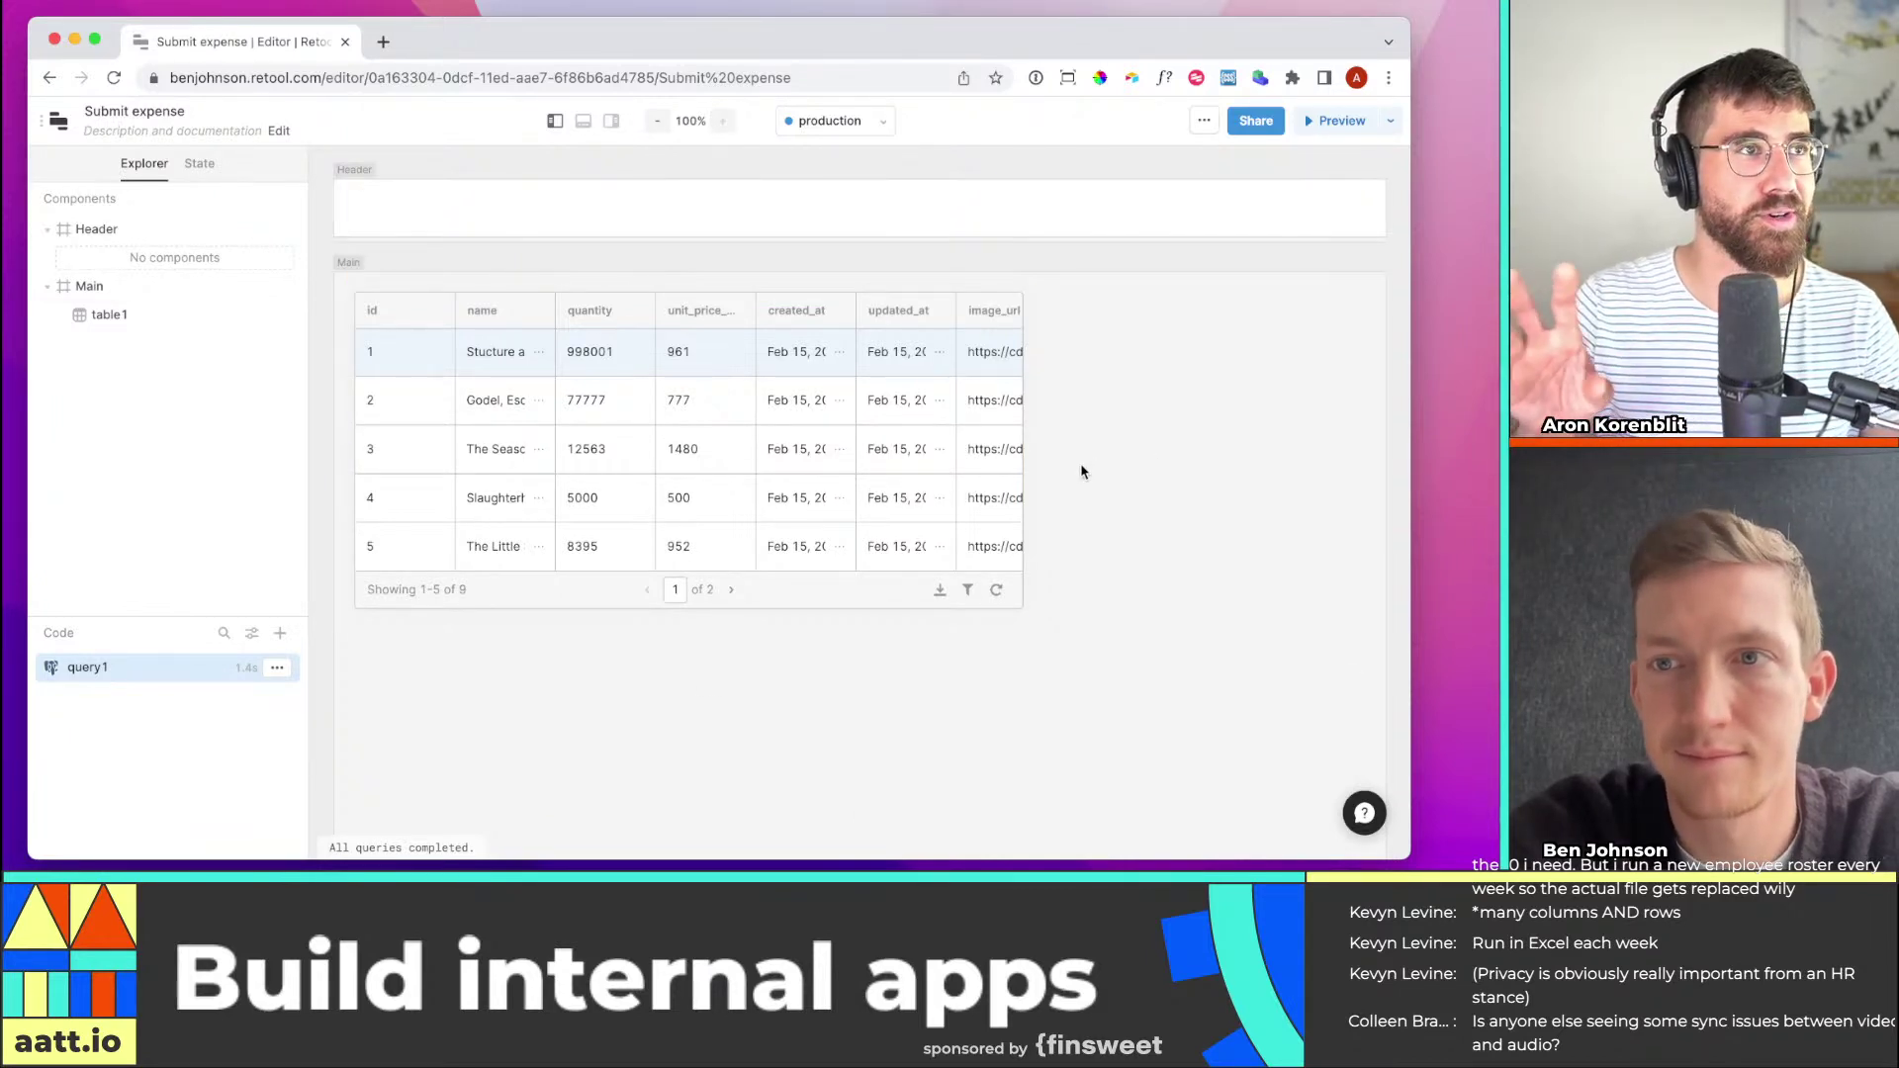
{"action": "left_click", "coordinate": [610, 122]}
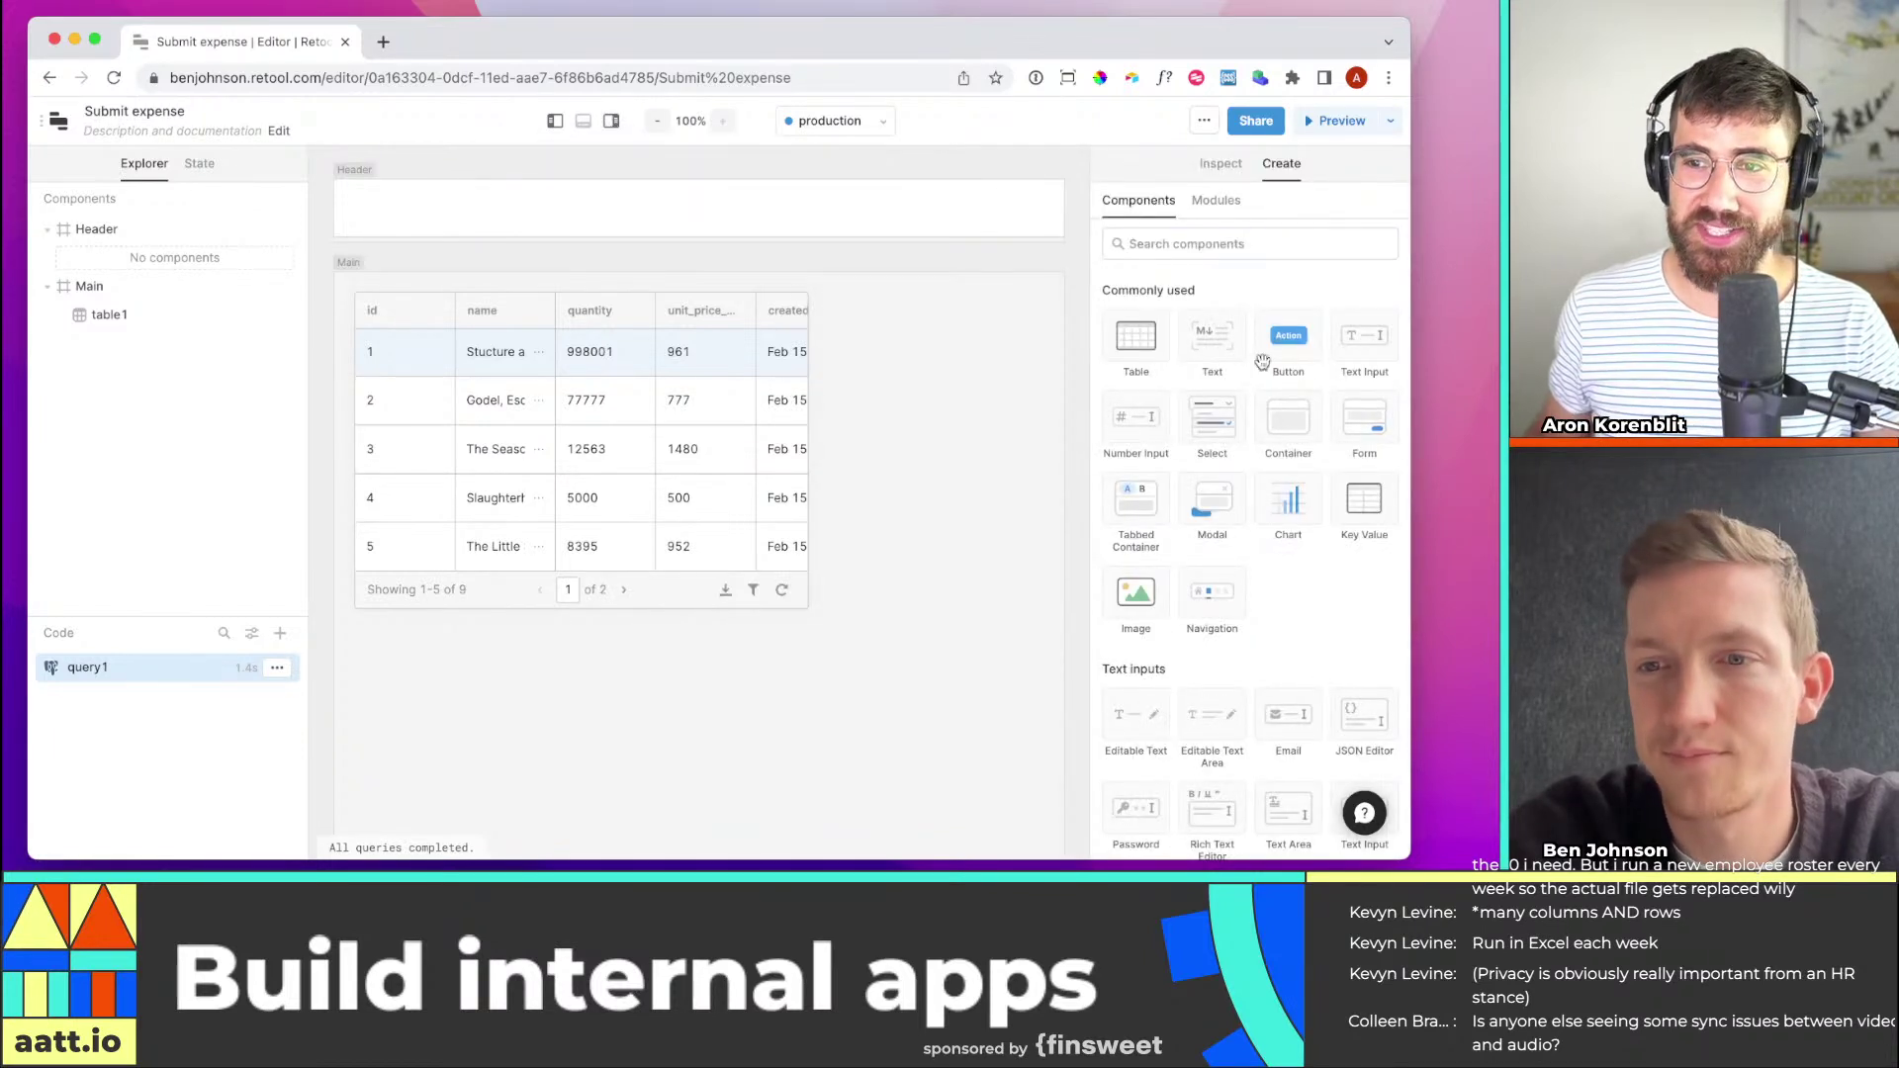
{"action": "left_click", "coordinate": [583, 120]}
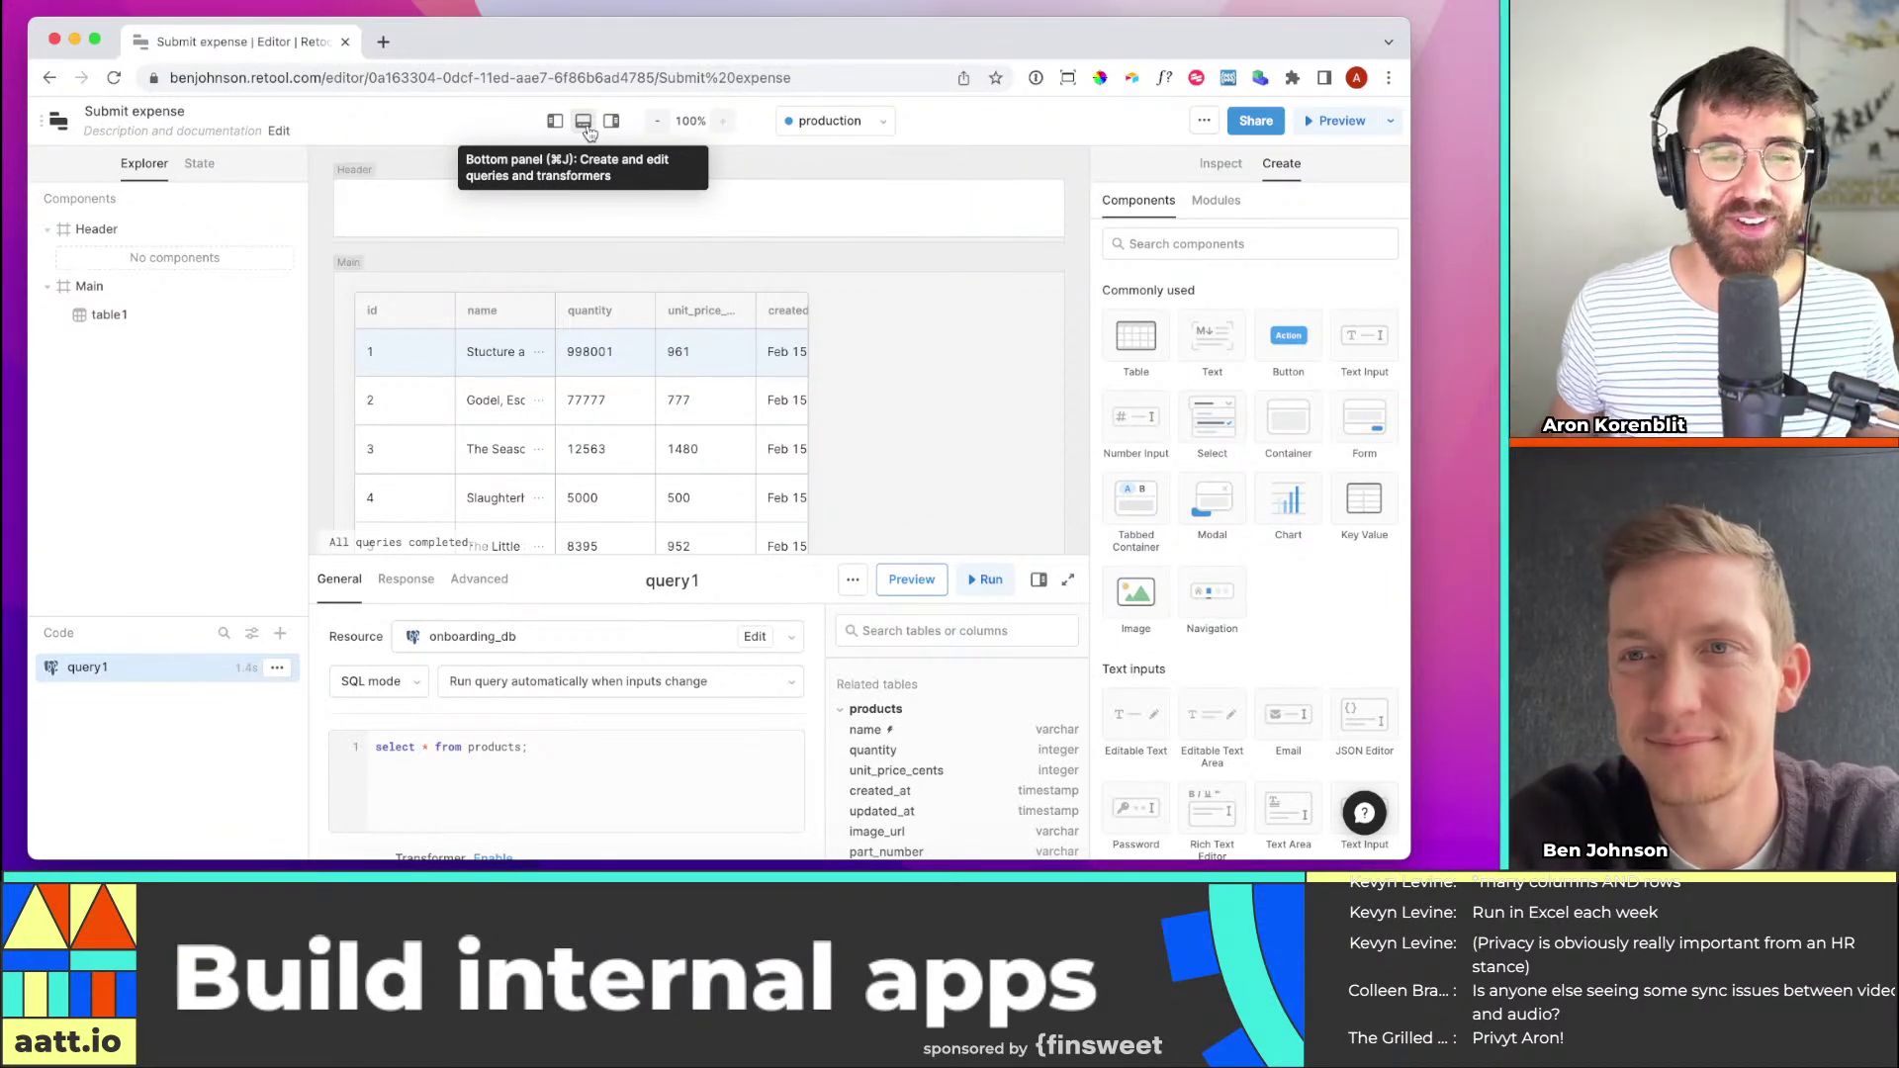
{"action": "left_click", "coordinate": [587, 129]}
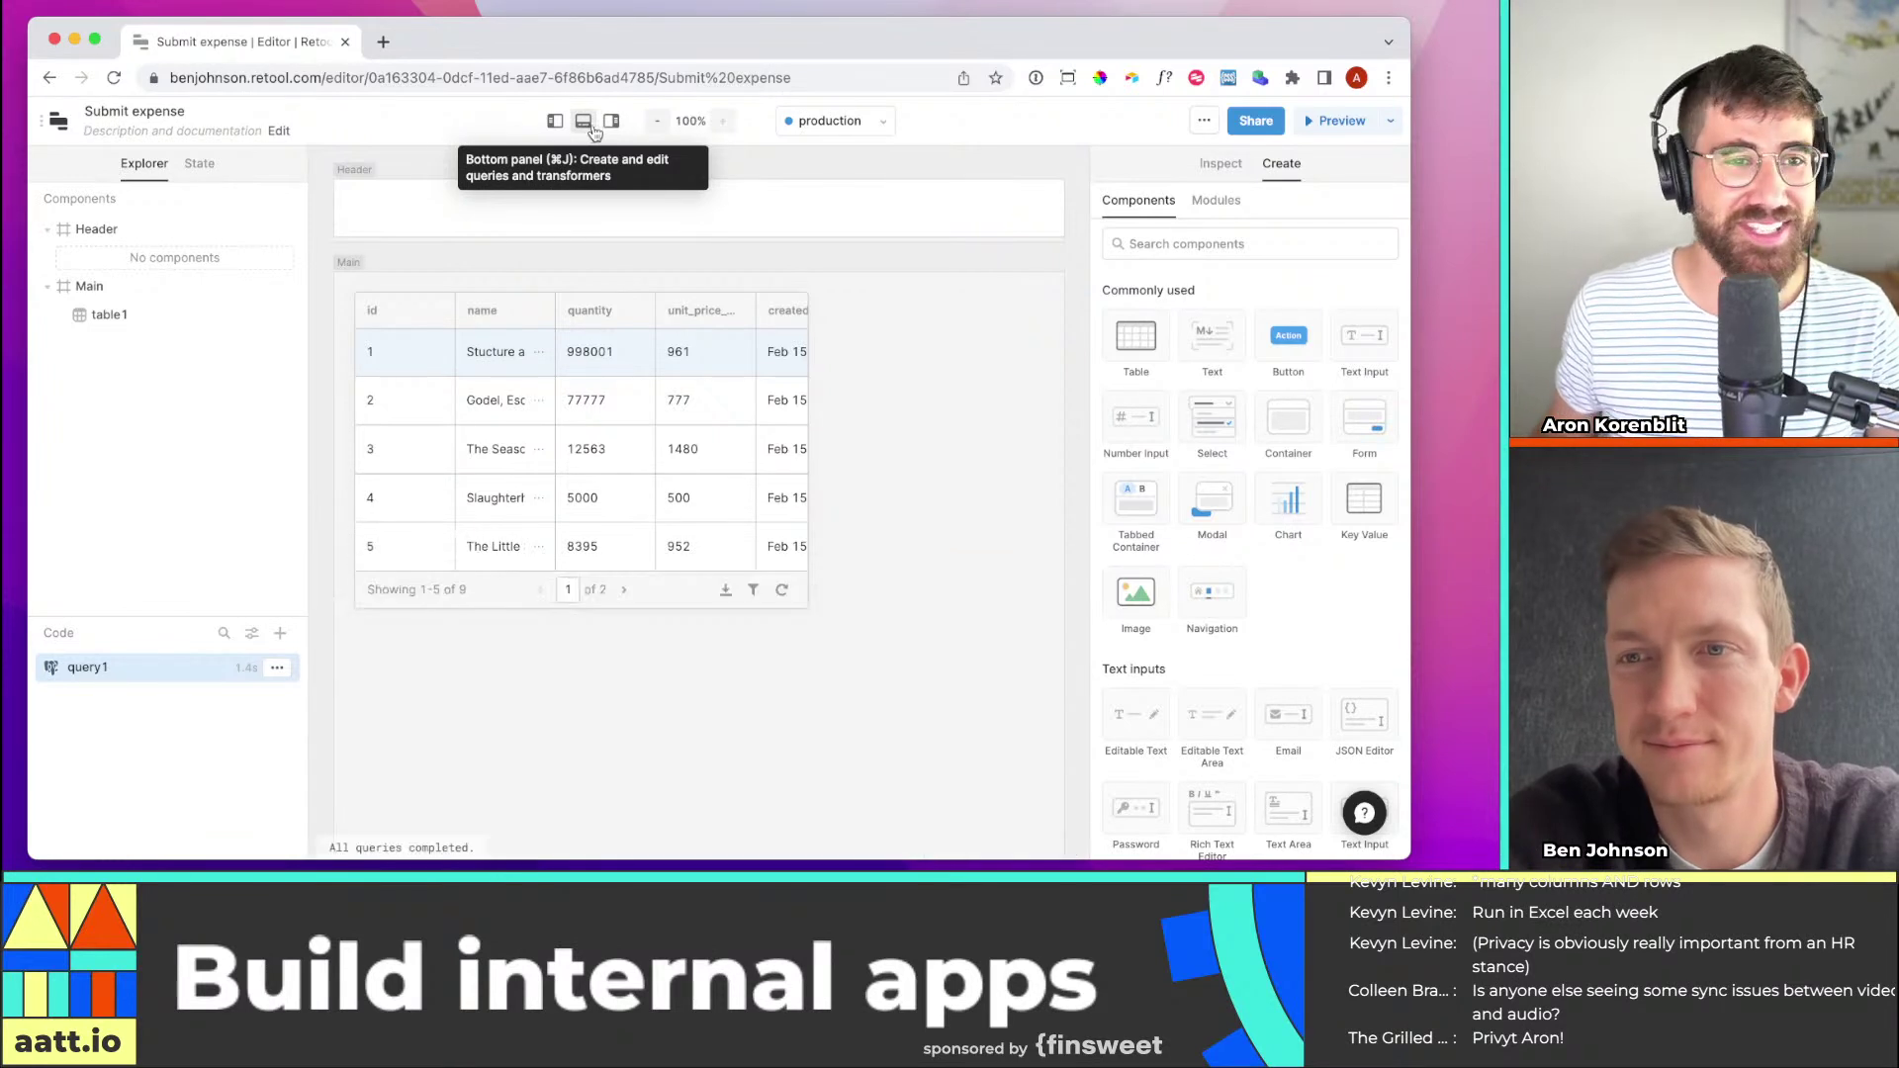
{"action": "left_click", "coordinate": [582, 121]}
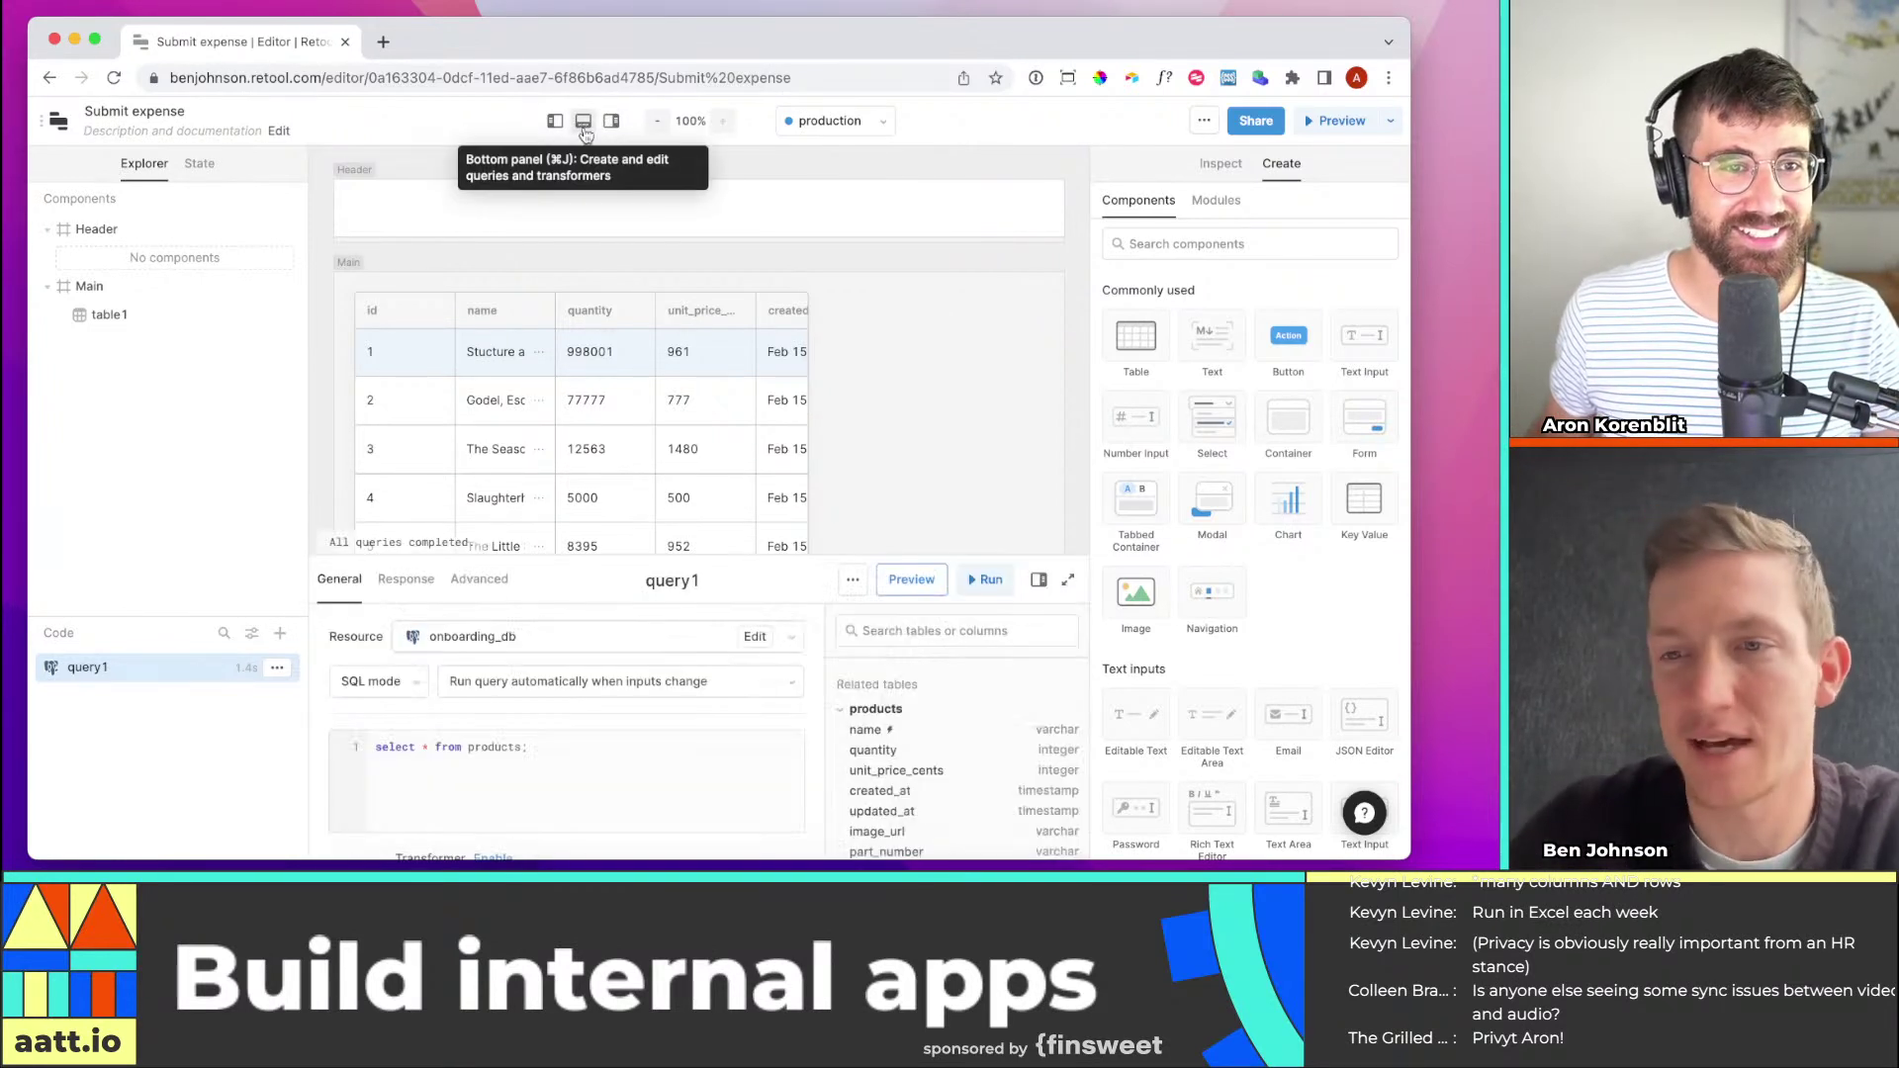
{"action": "left_click", "coordinate": [583, 122]}
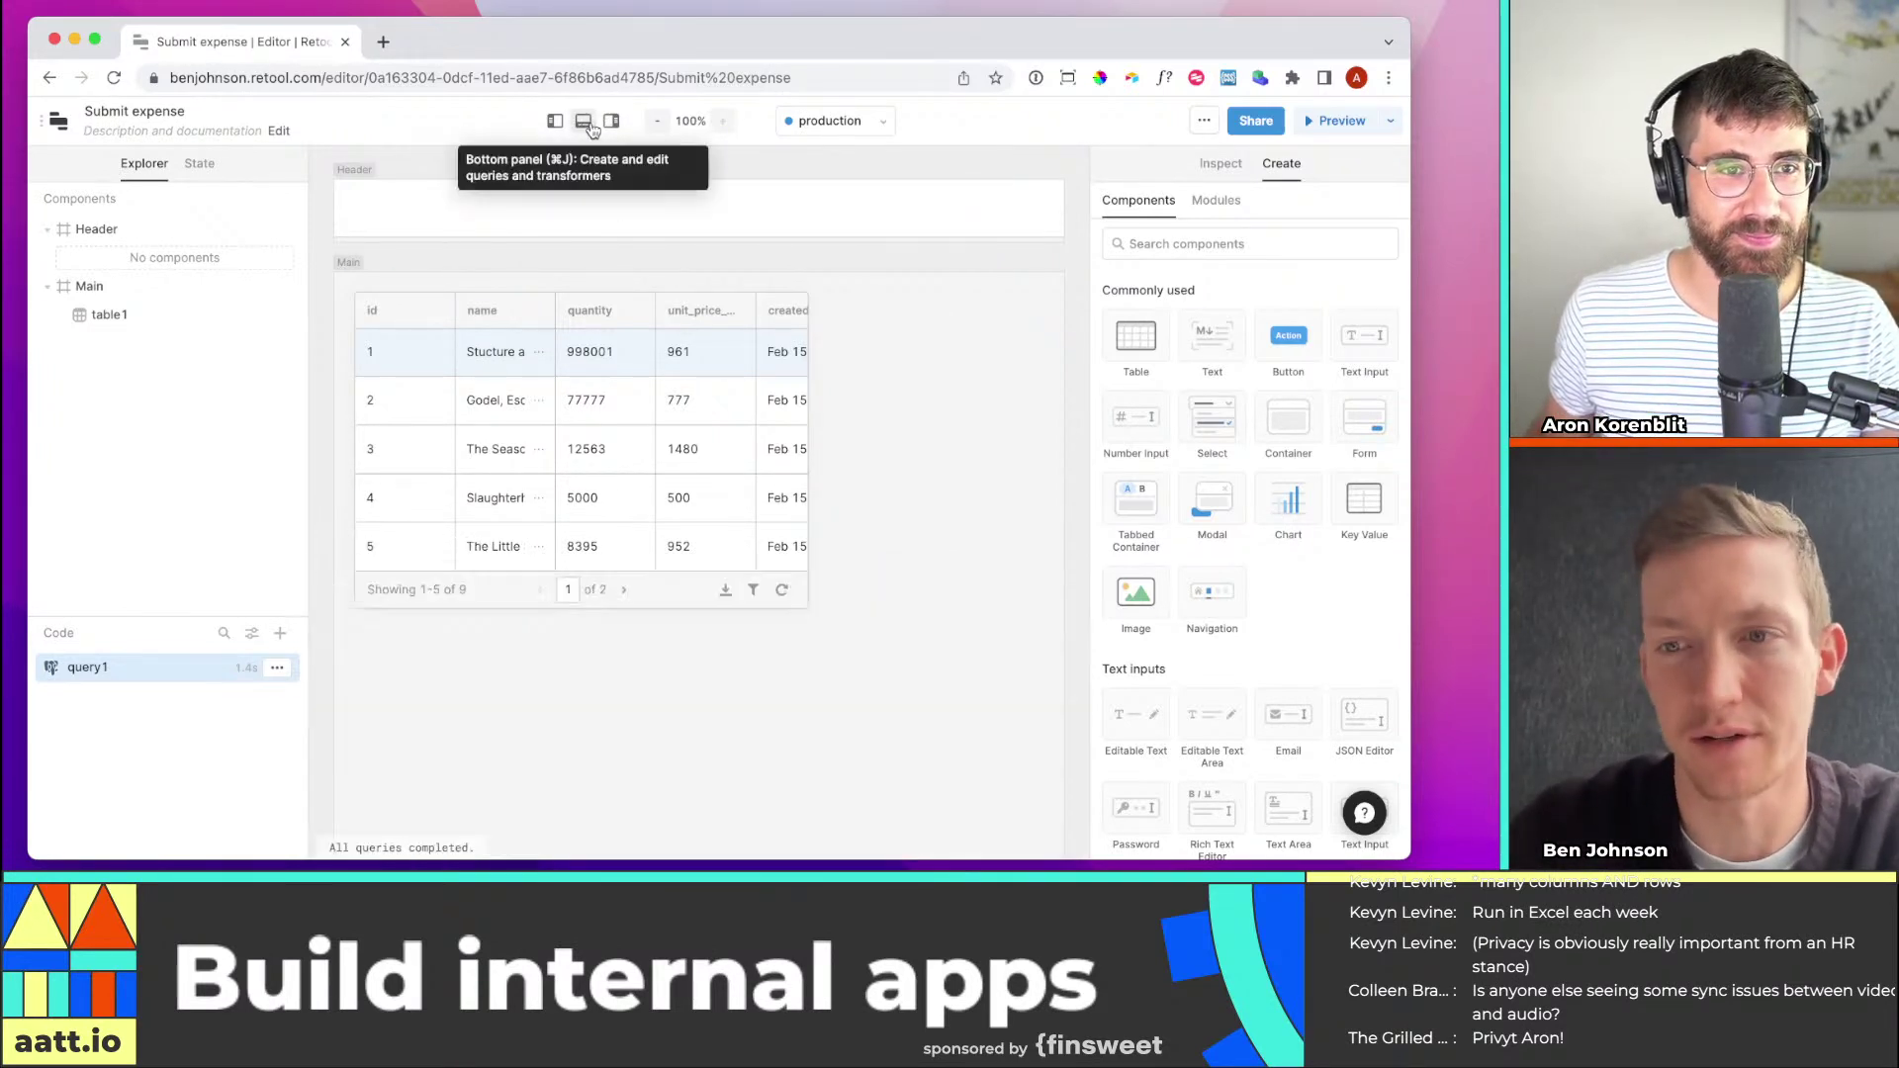
{"action": "left_click", "coordinate": [559, 122]}
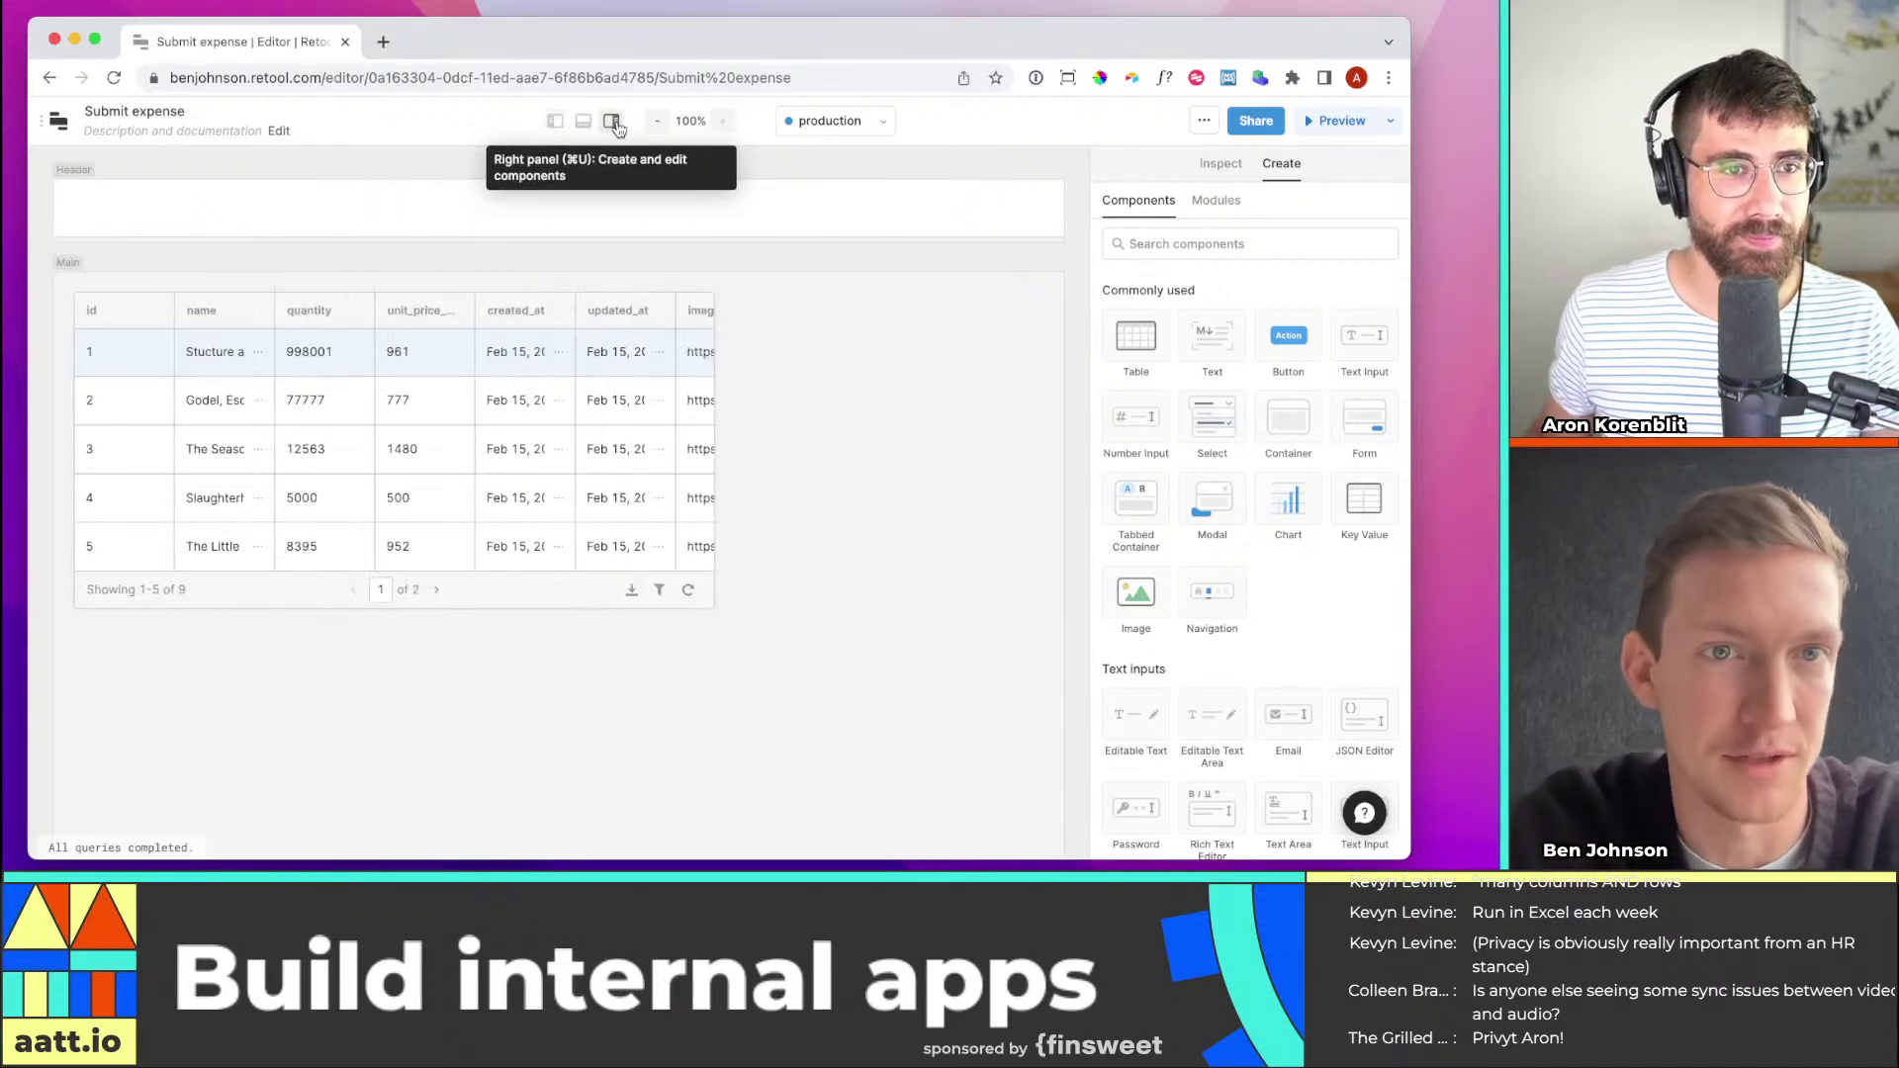
{"action": "left_click", "coordinate": [612, 121]}
{"action": "left_click", "coordinate": [611, 121]}
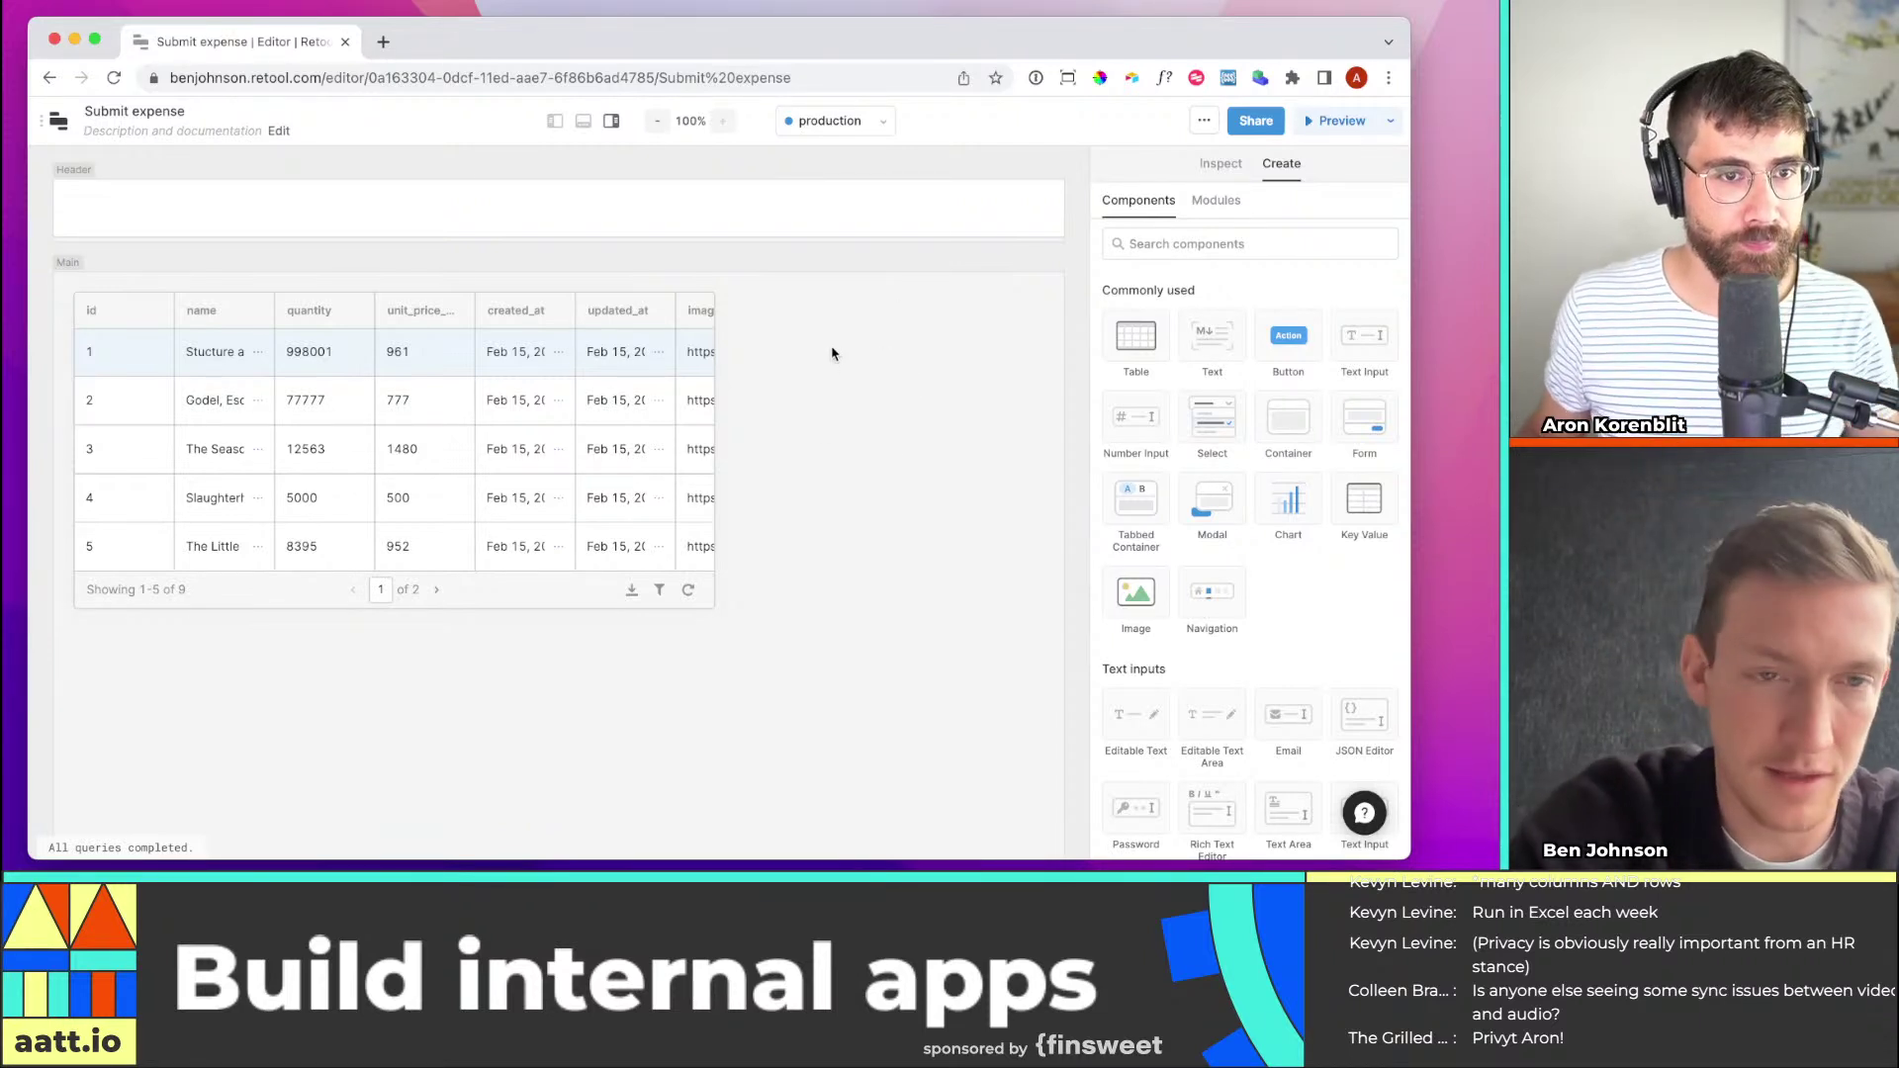
Delete the products table (table1) from the canvas and confirm
{"action": "left_click", "coordinate": [551, 497]}
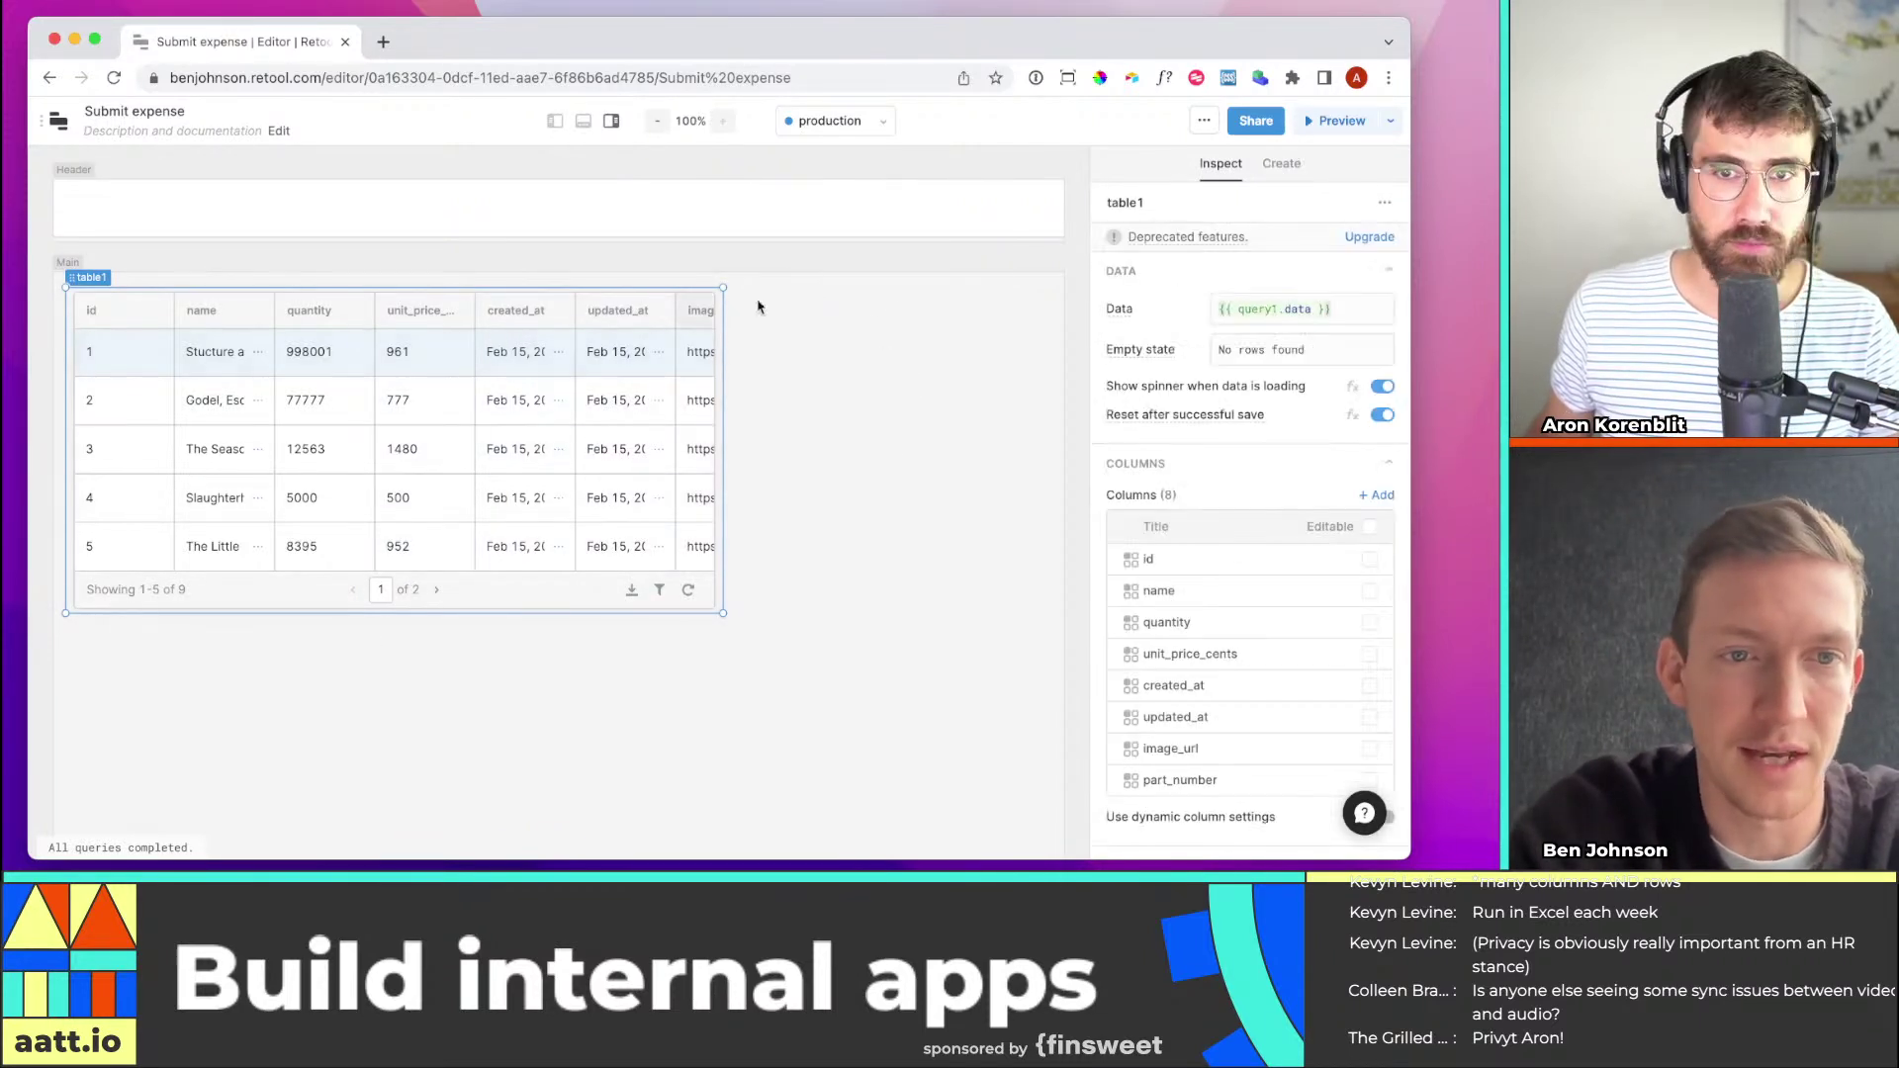
{"action": "right_click", "coordinate": [107, 318]}
{"action": "left_click", "coordinate": [198, 467]}
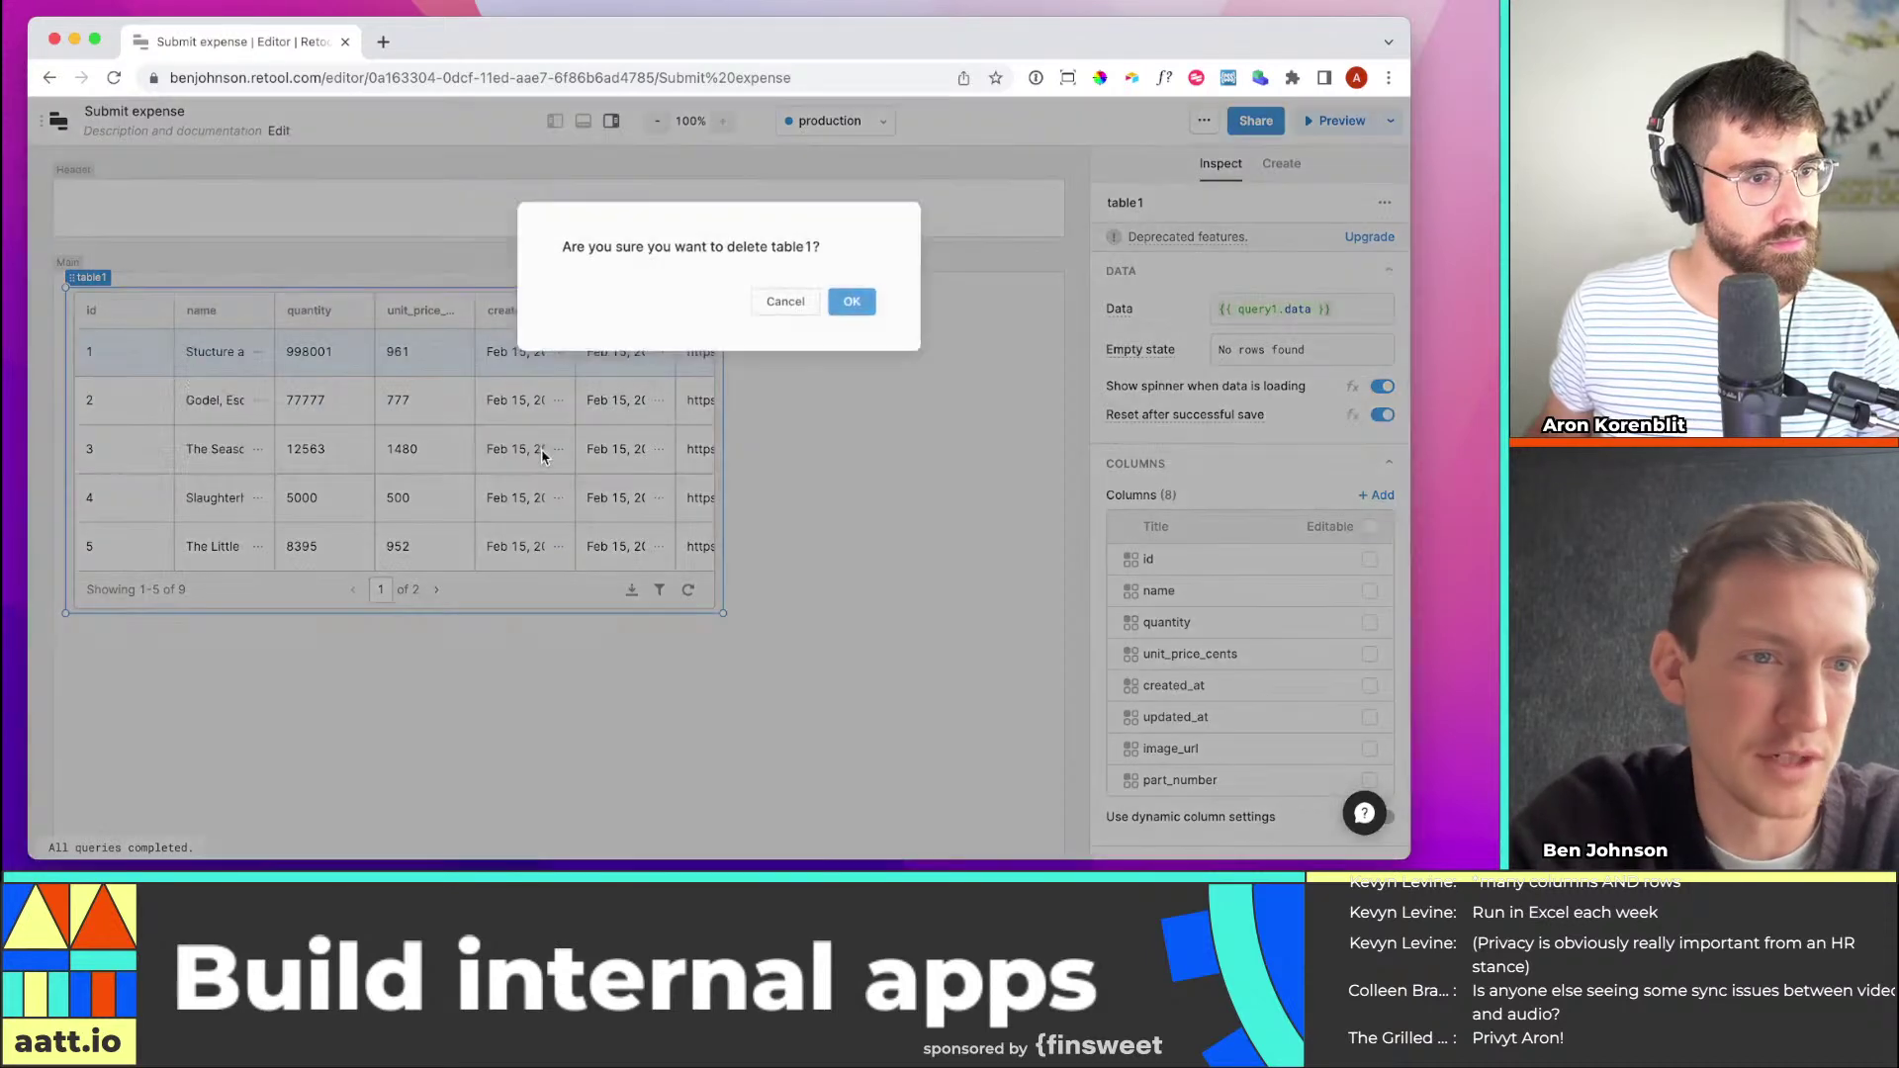
{"action": "left_click", "coordinate": [853, 302]}
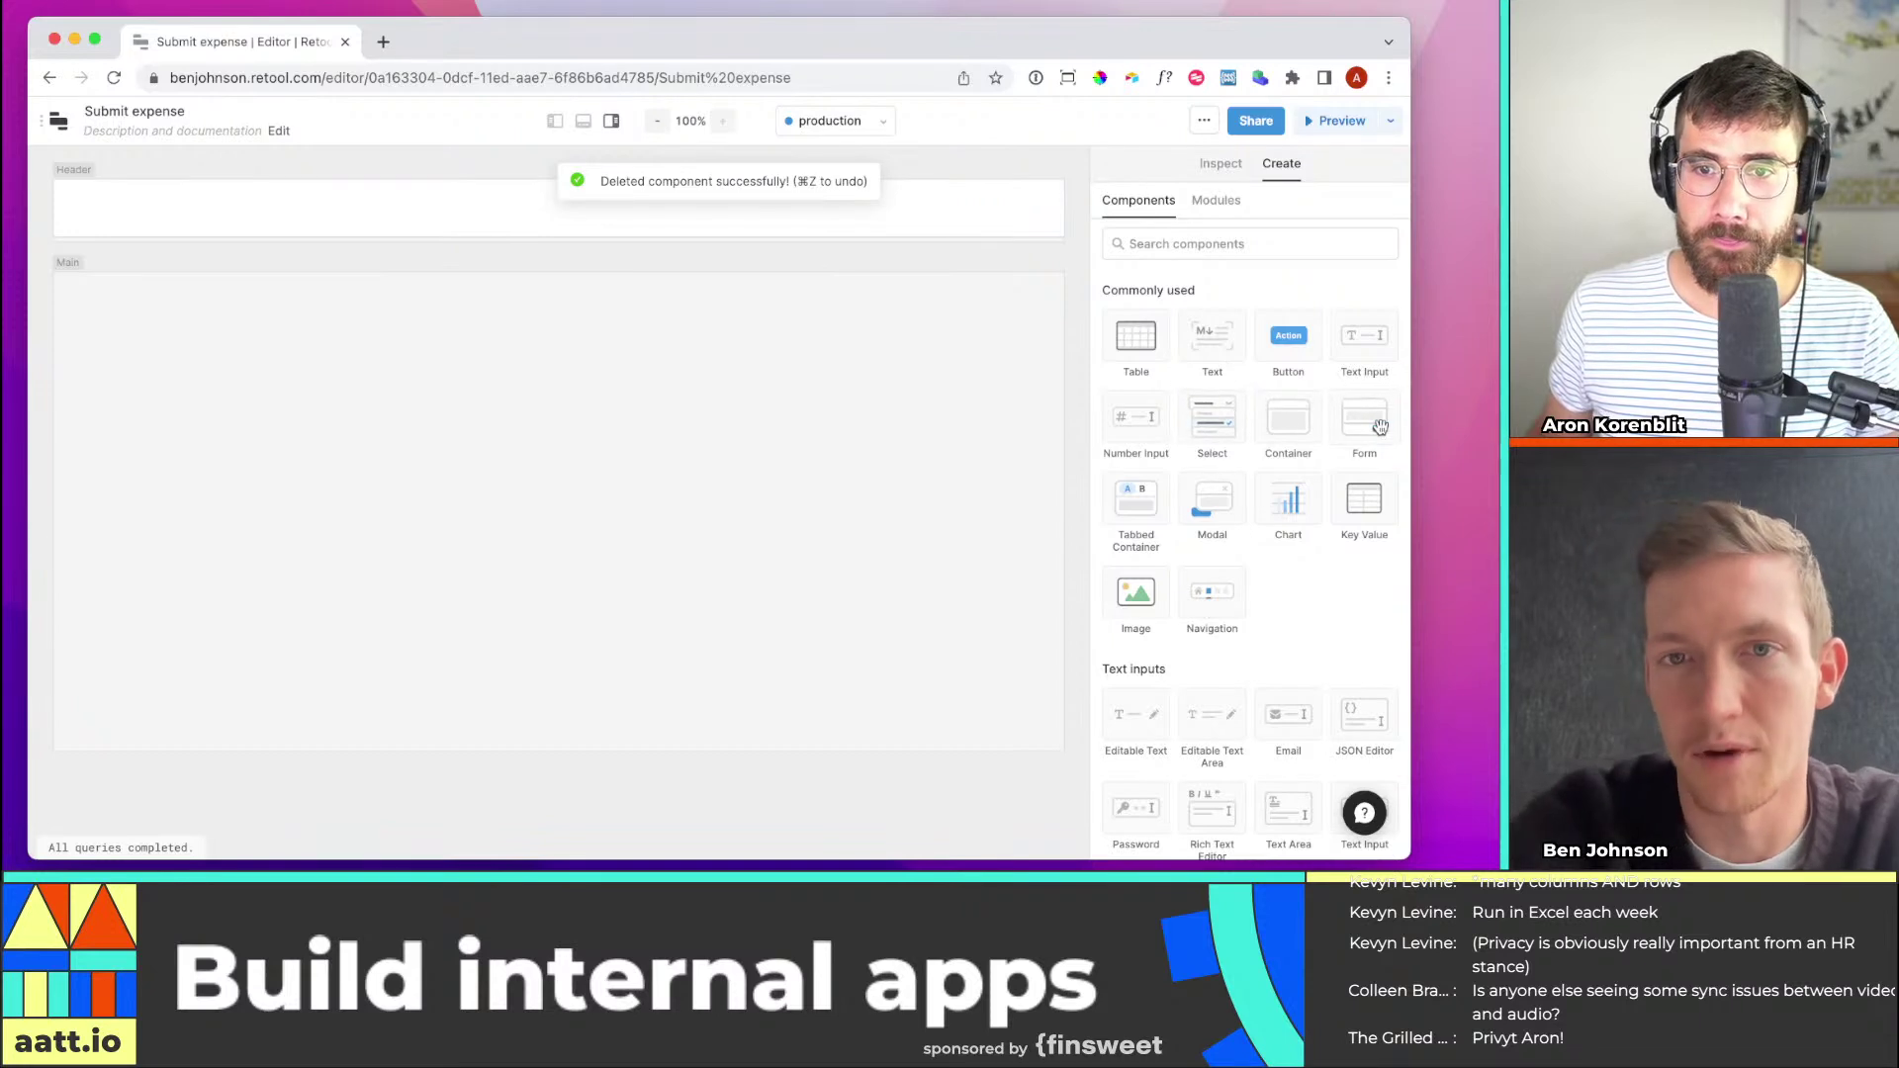
Place a form (form1) on the empty canvas and select its 'Form title' heading
{"action": "left_click_drag", "start_coordinate": [1224, 416], "coordinate": [390, 396]}
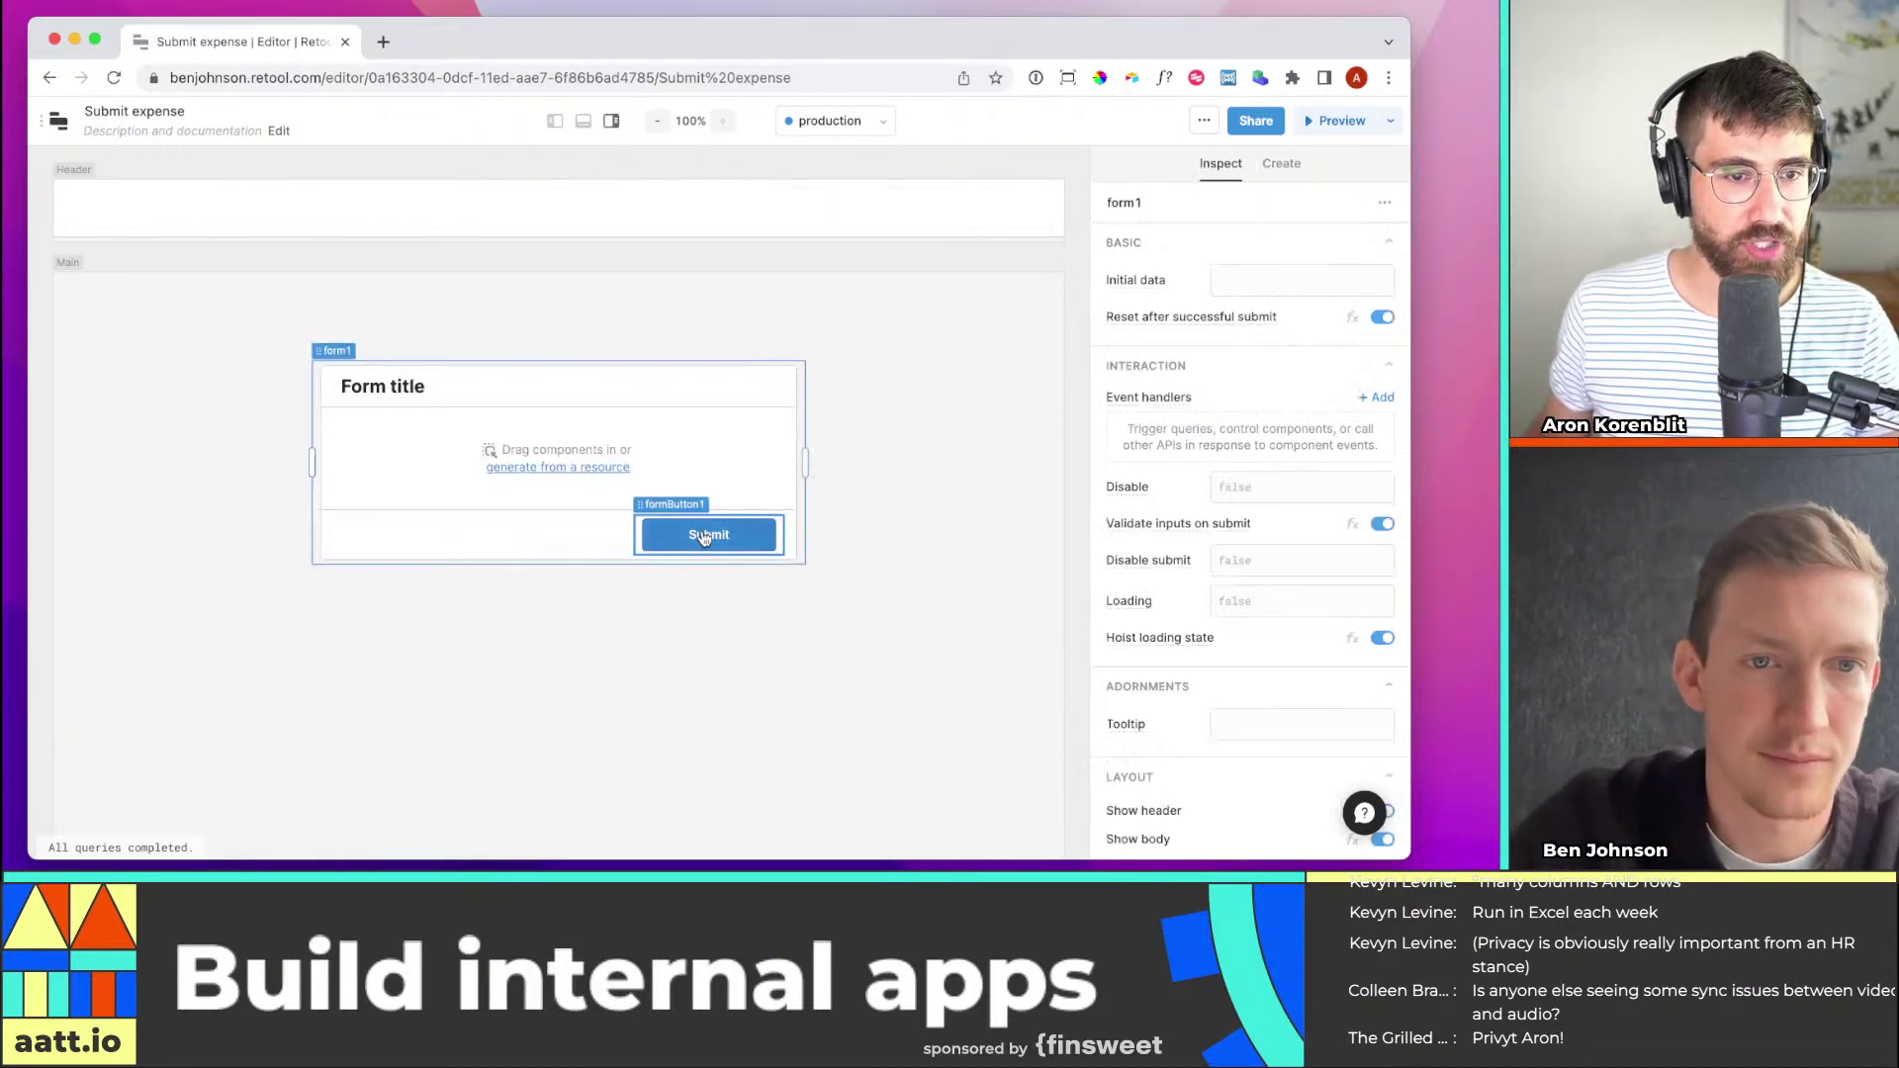
{"action": "left_click_drag", "start_coordinate": [809, 453], "coordinate": [839, 460]}
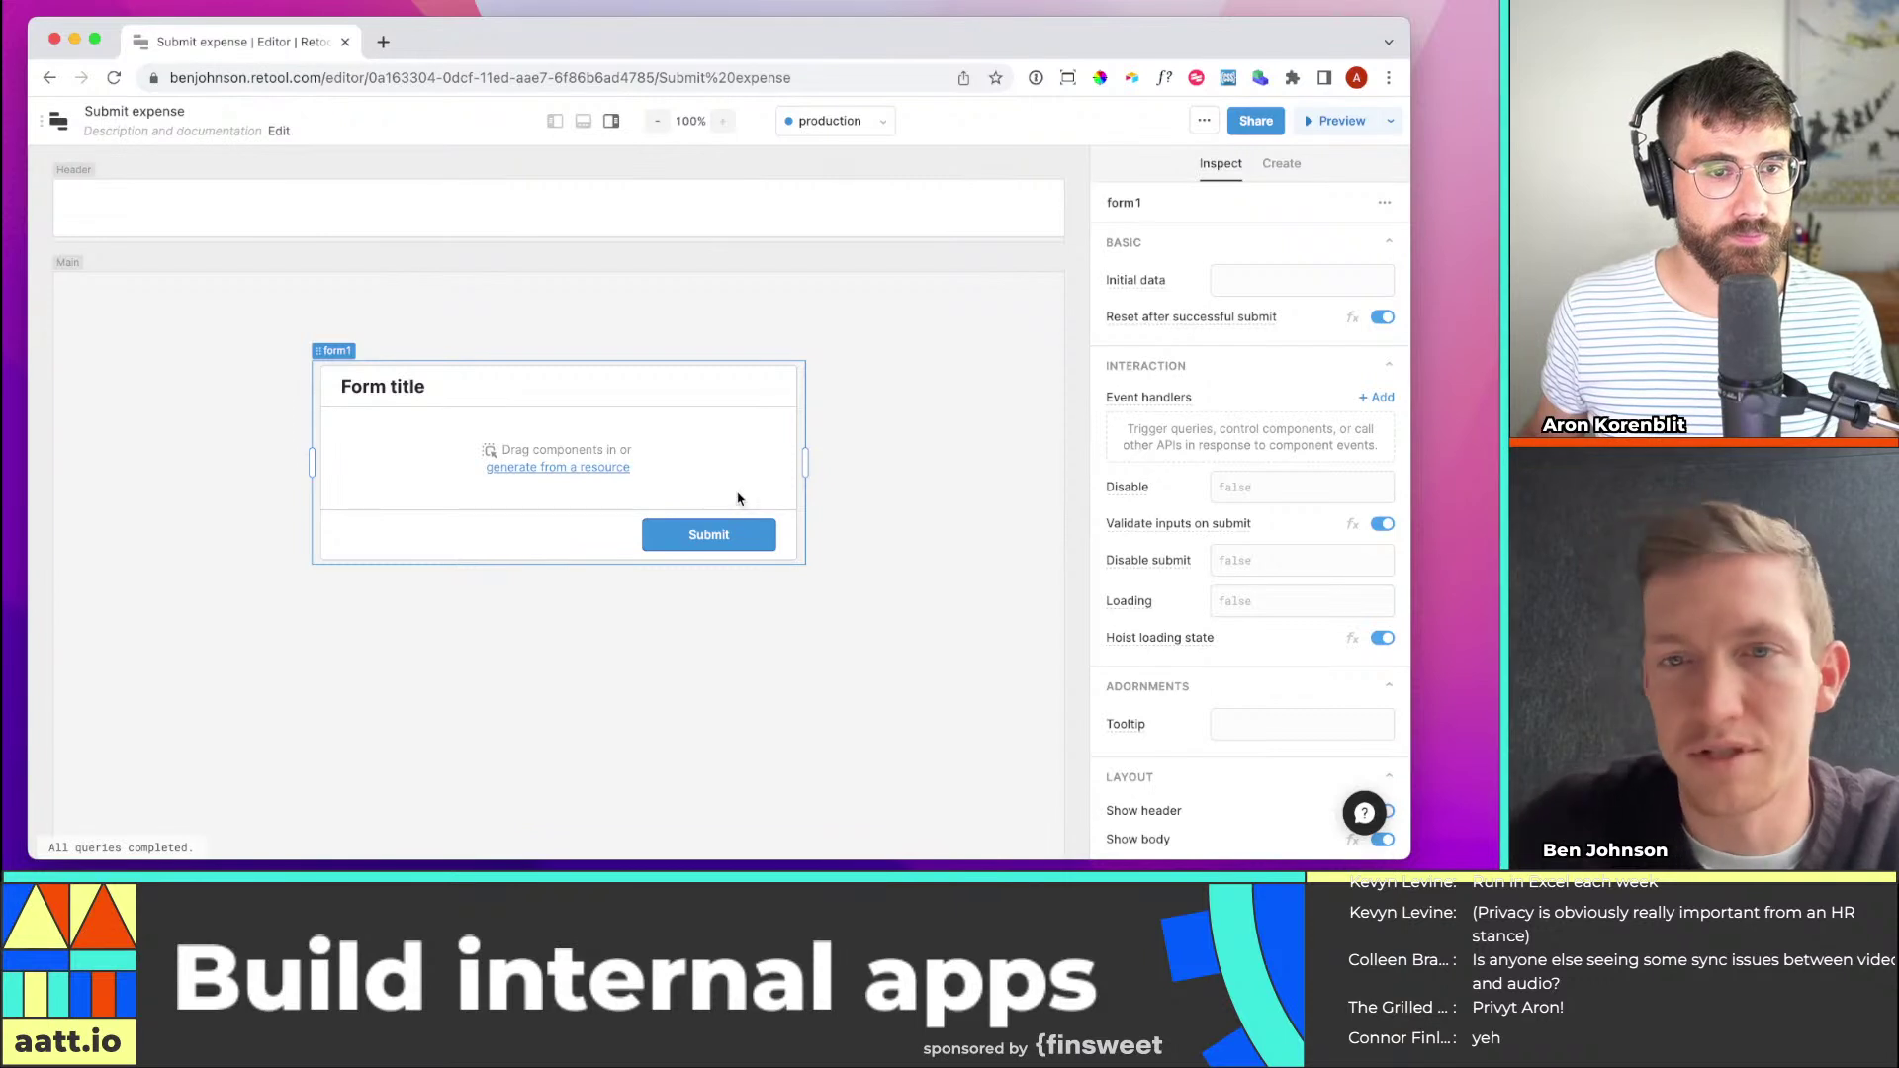
{"action": "left_click", "coordinate": [395, 392]}
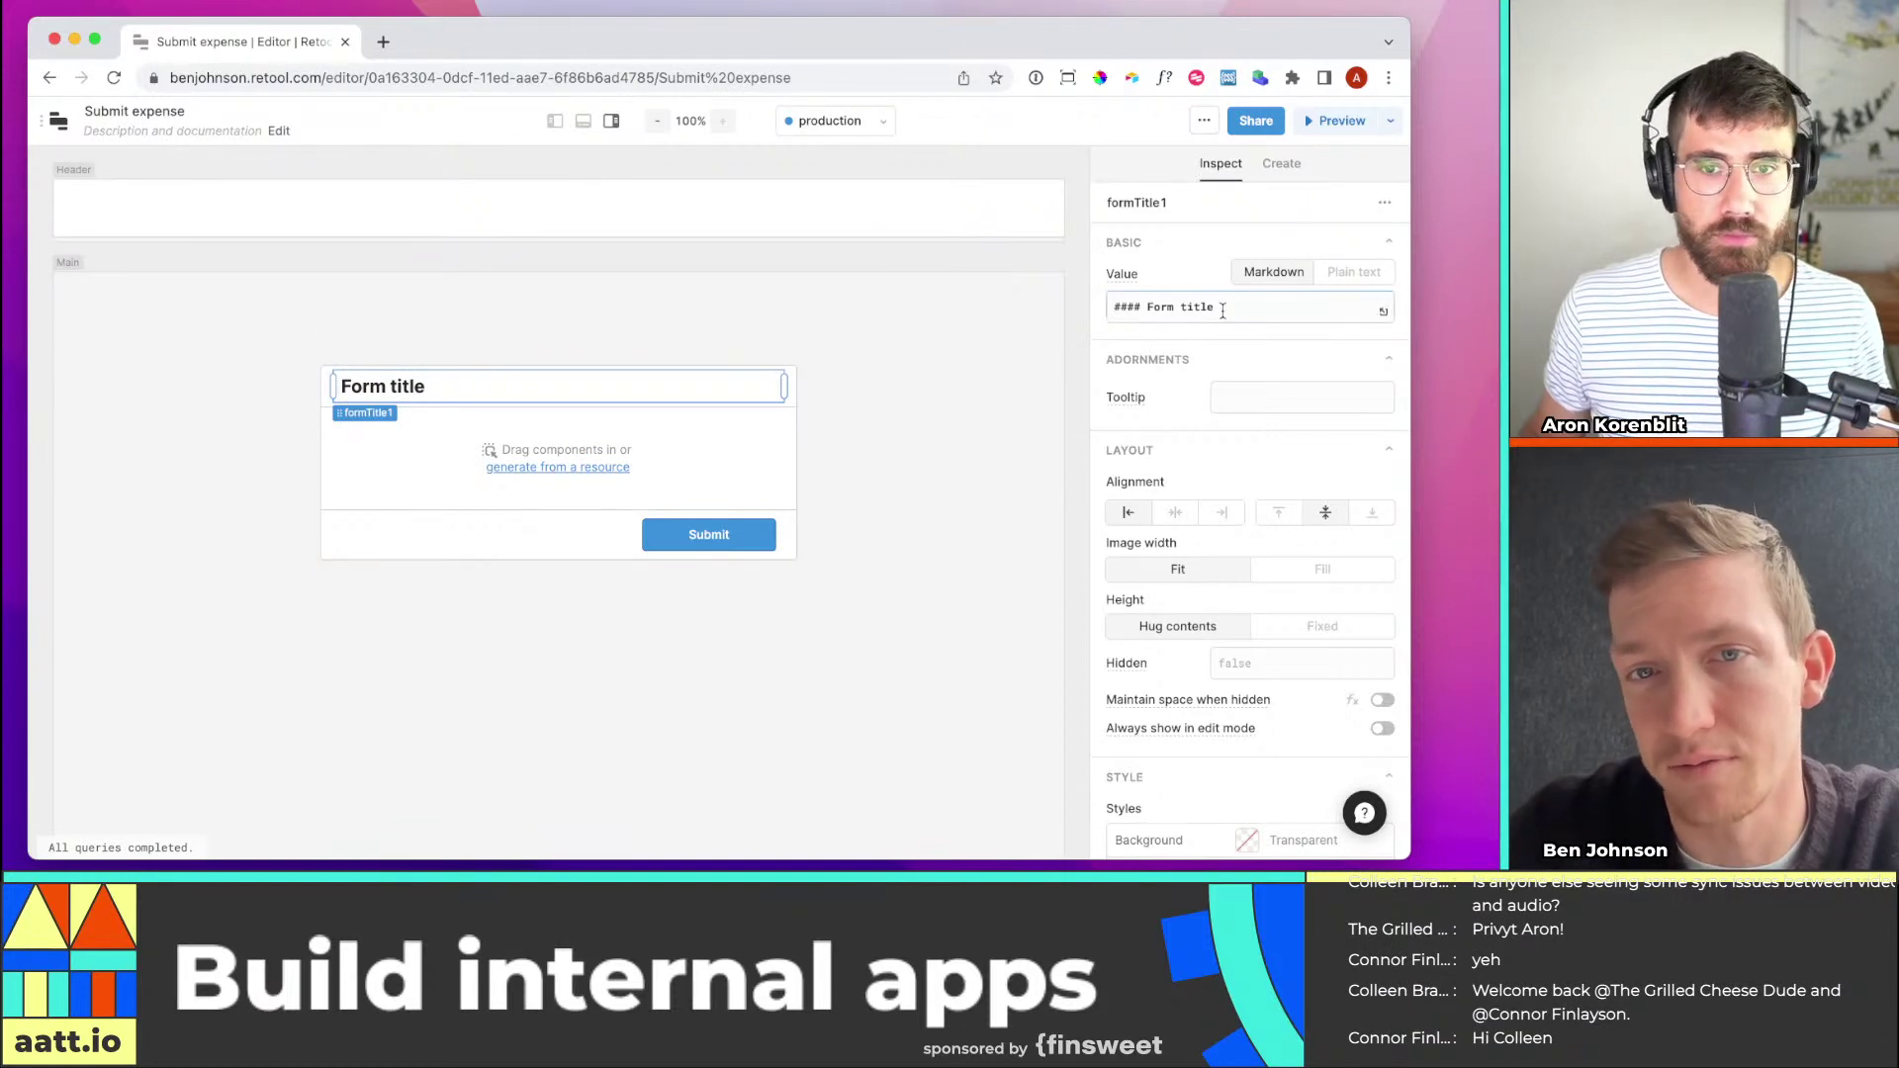
Change the heading's value to '#### Submit expense' and reselect form1
{"action": "left_click_drag", "start_coordinate": [1216, 306], "coordinate": [1149, 308]}
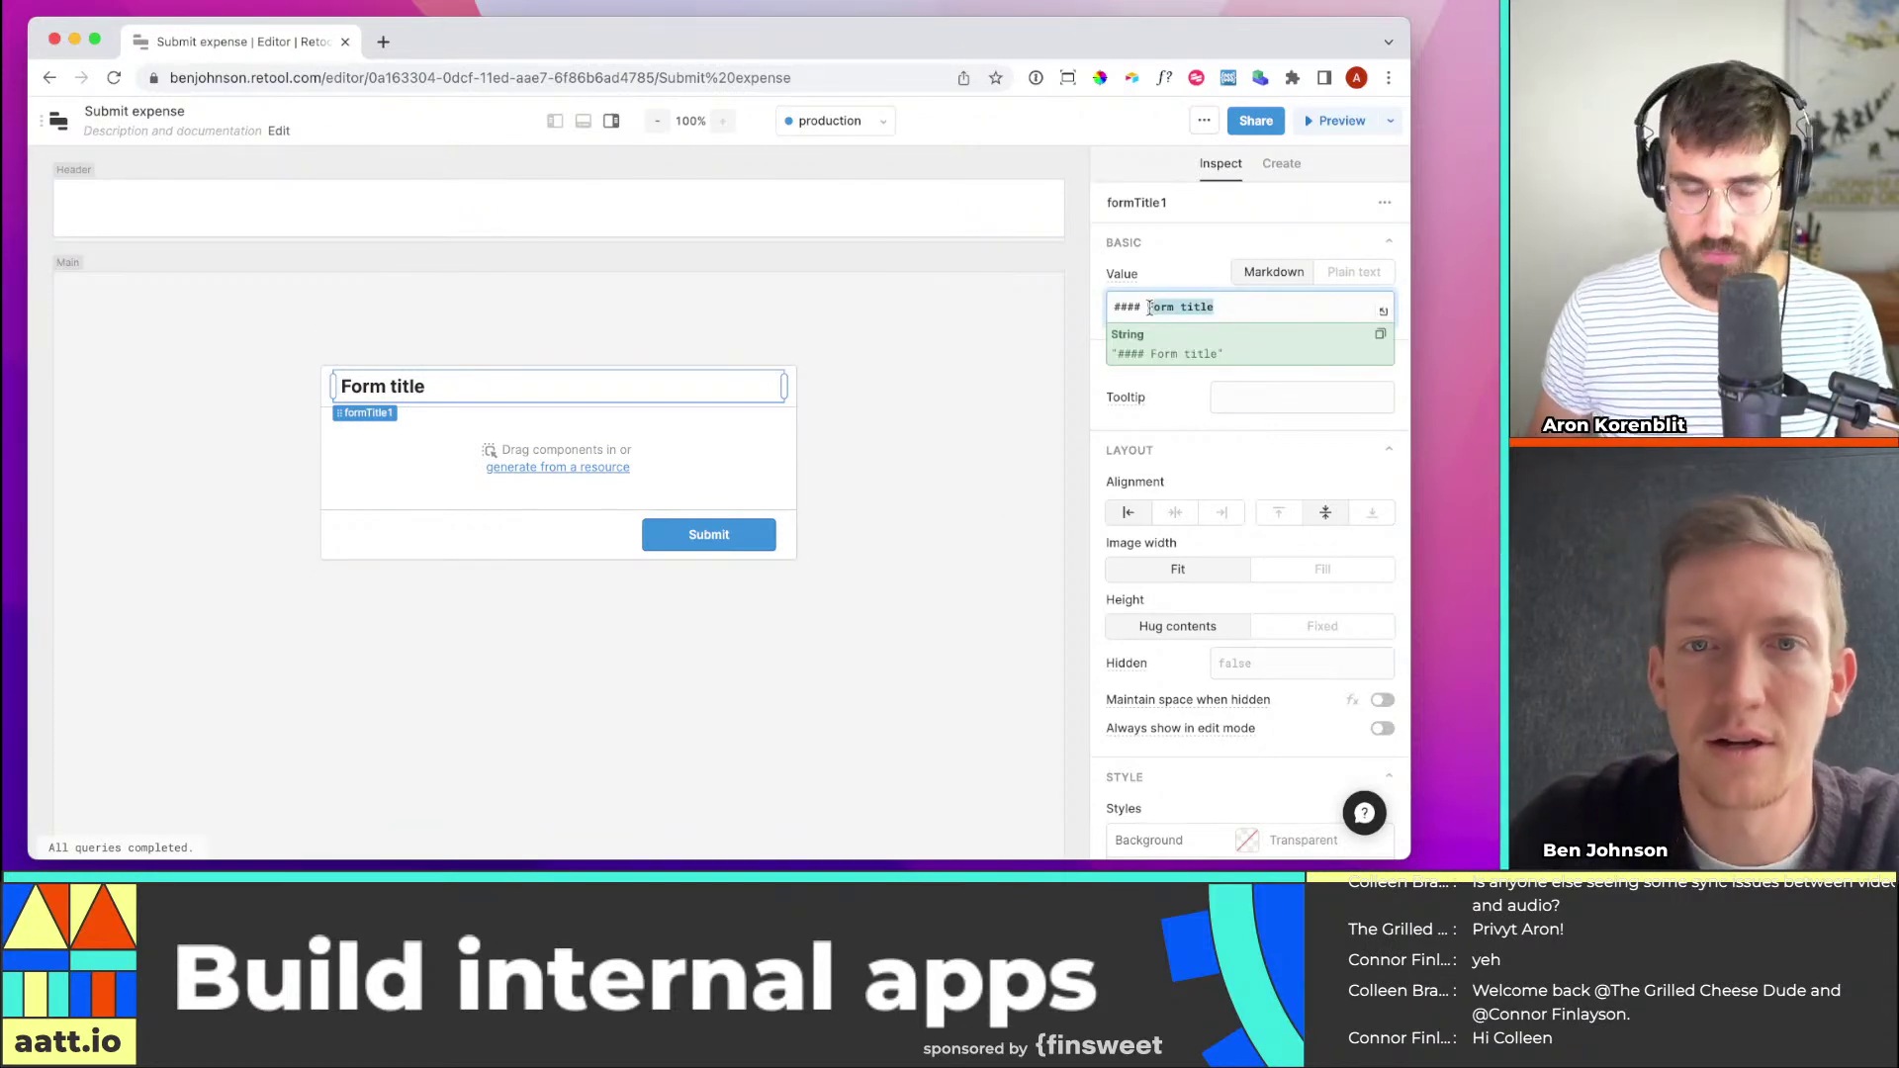
{"action": "type", "text": "Submit expense"}
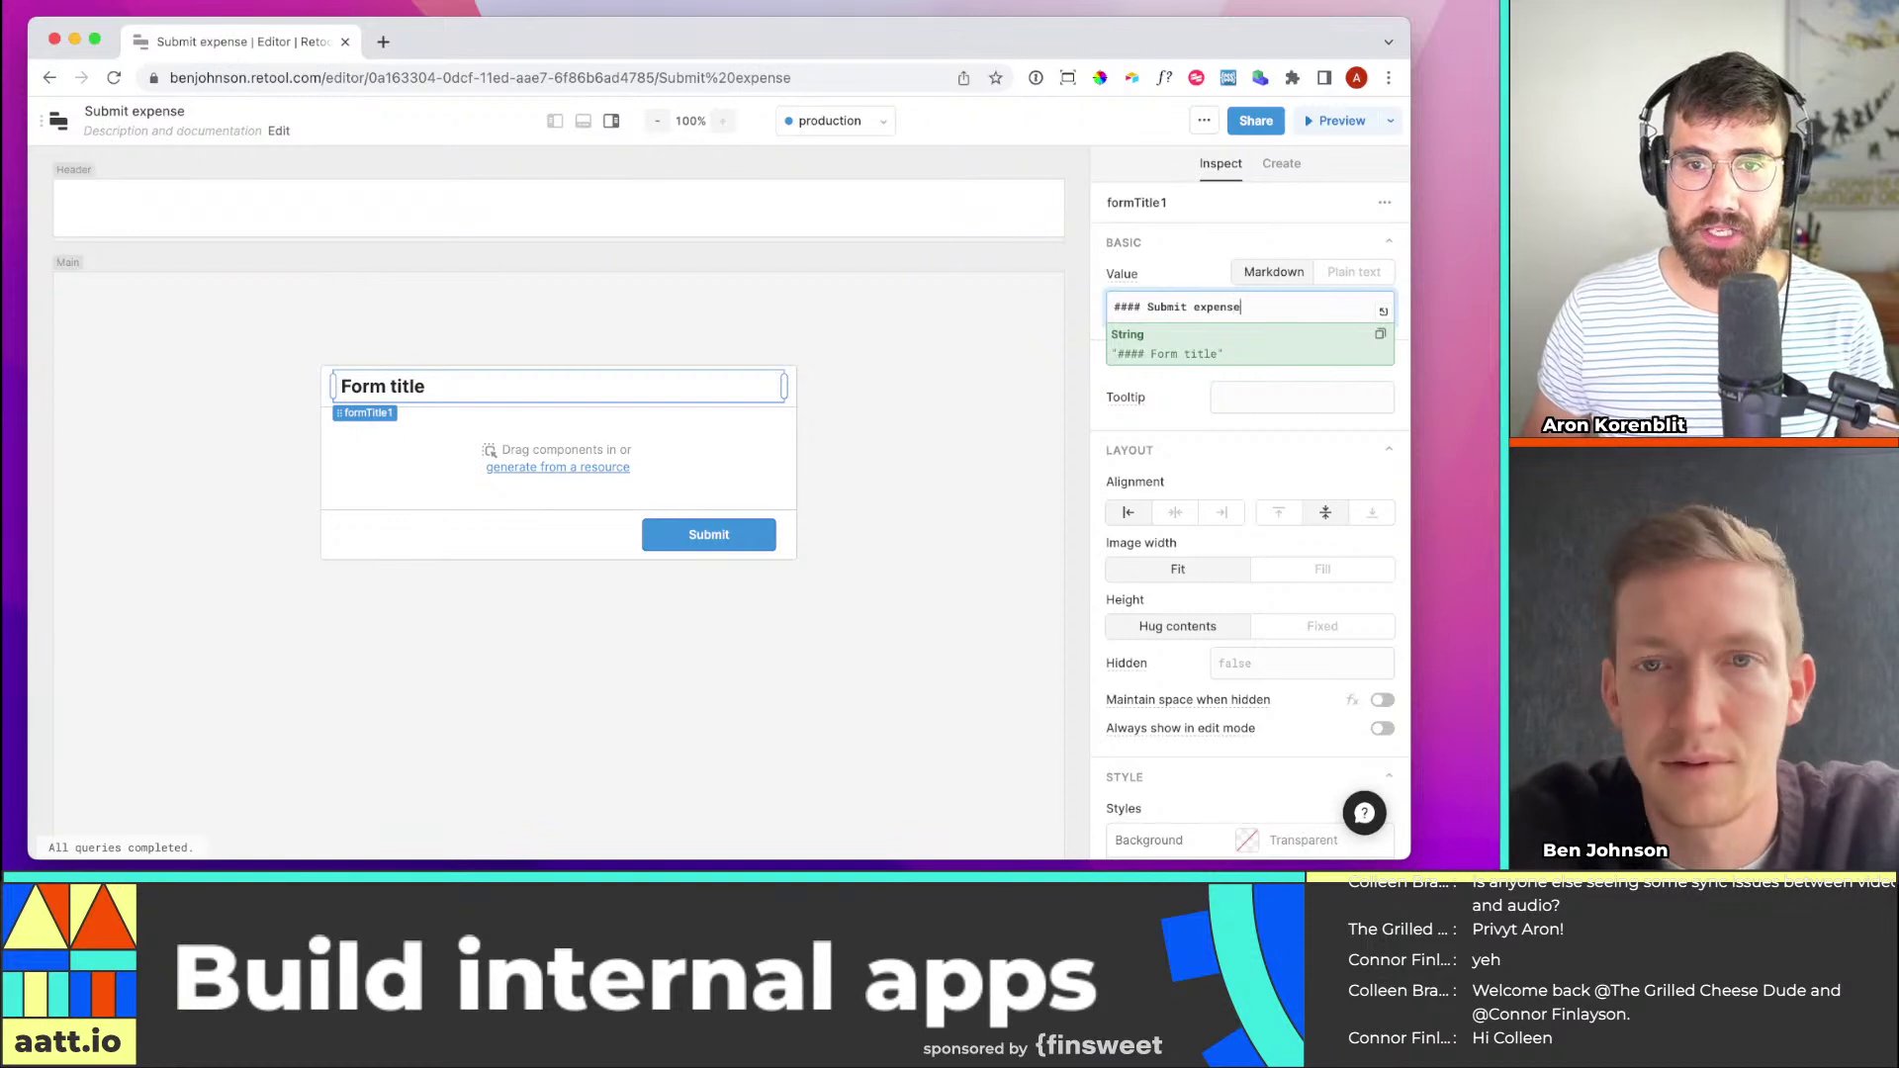
{"action": "left_click", "coordinate": [1211, 287]}
{"action": "scroll", "coordinate": [1308, 474], "scroll_direction": "down", "scroll_amount": 1}
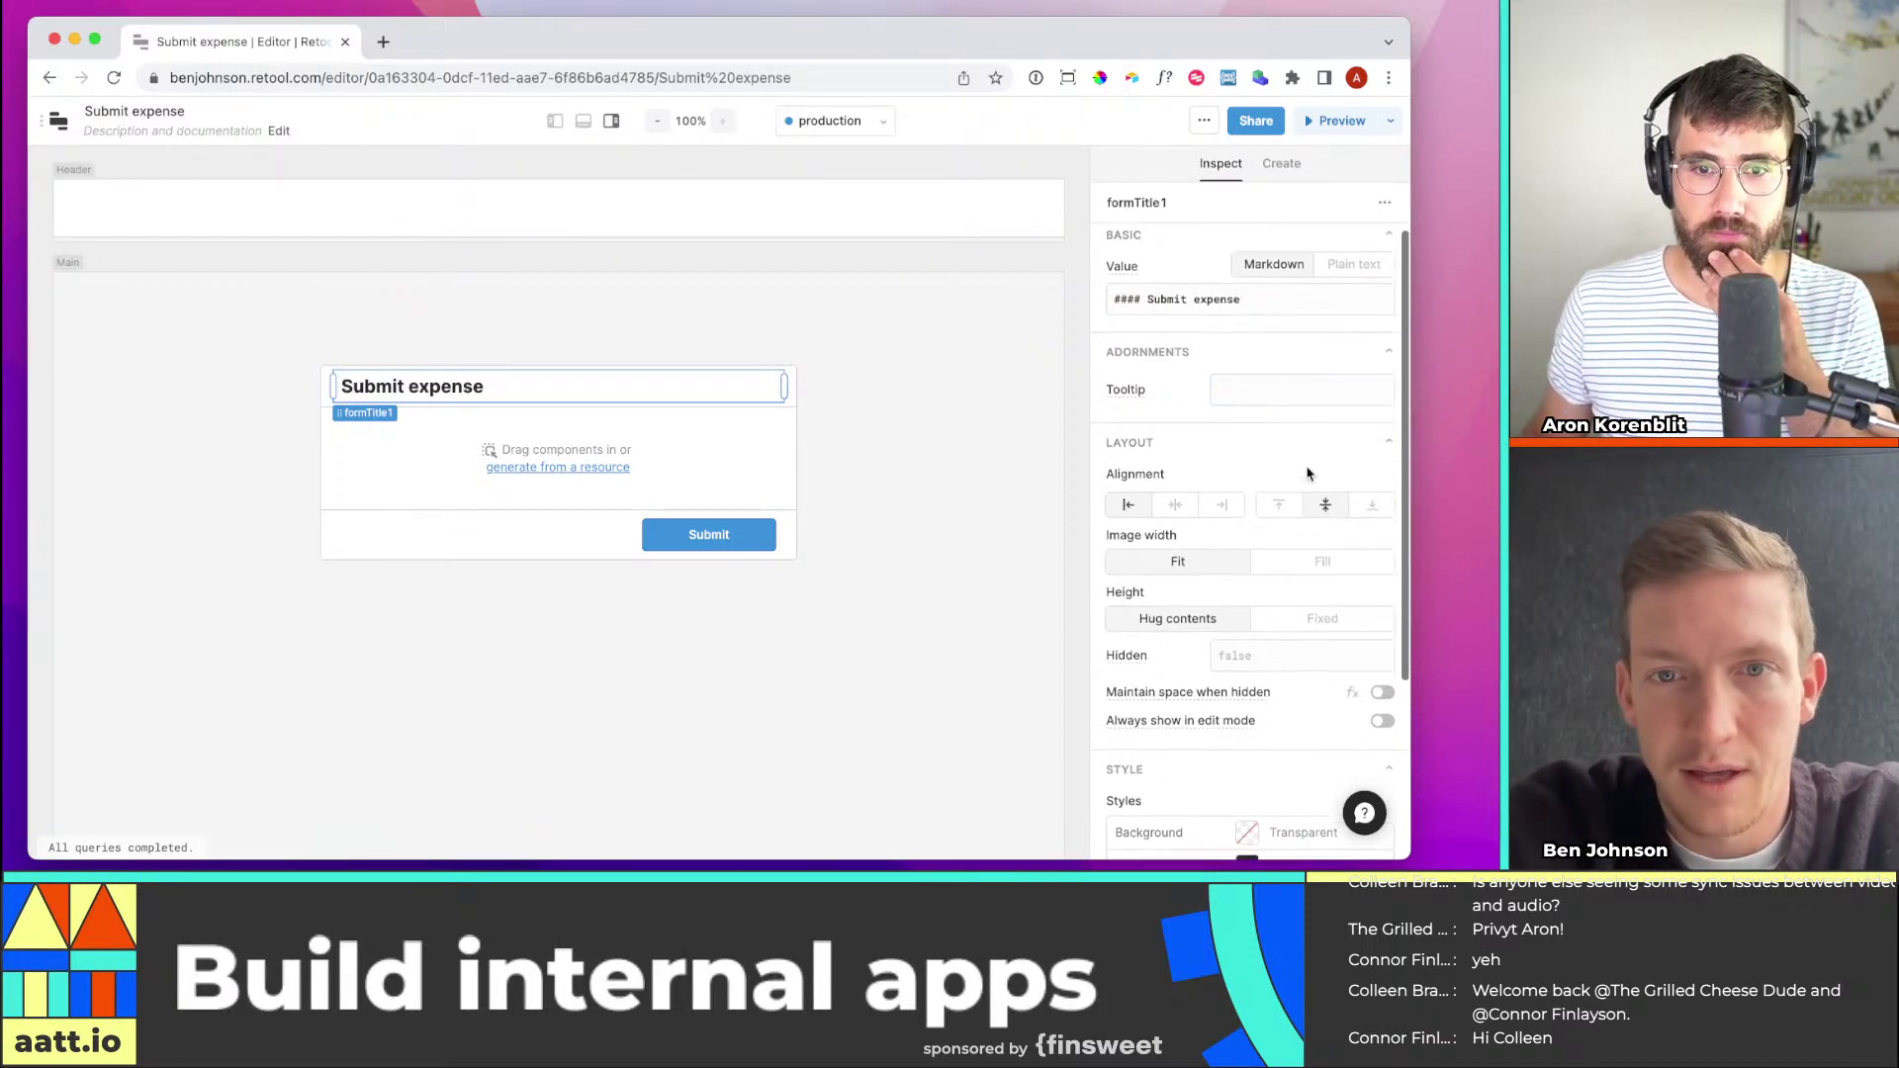
{"action": "scroll", "coordinate": [1308, 474], "scroll_direction": "down", "scroll_amount": 5}
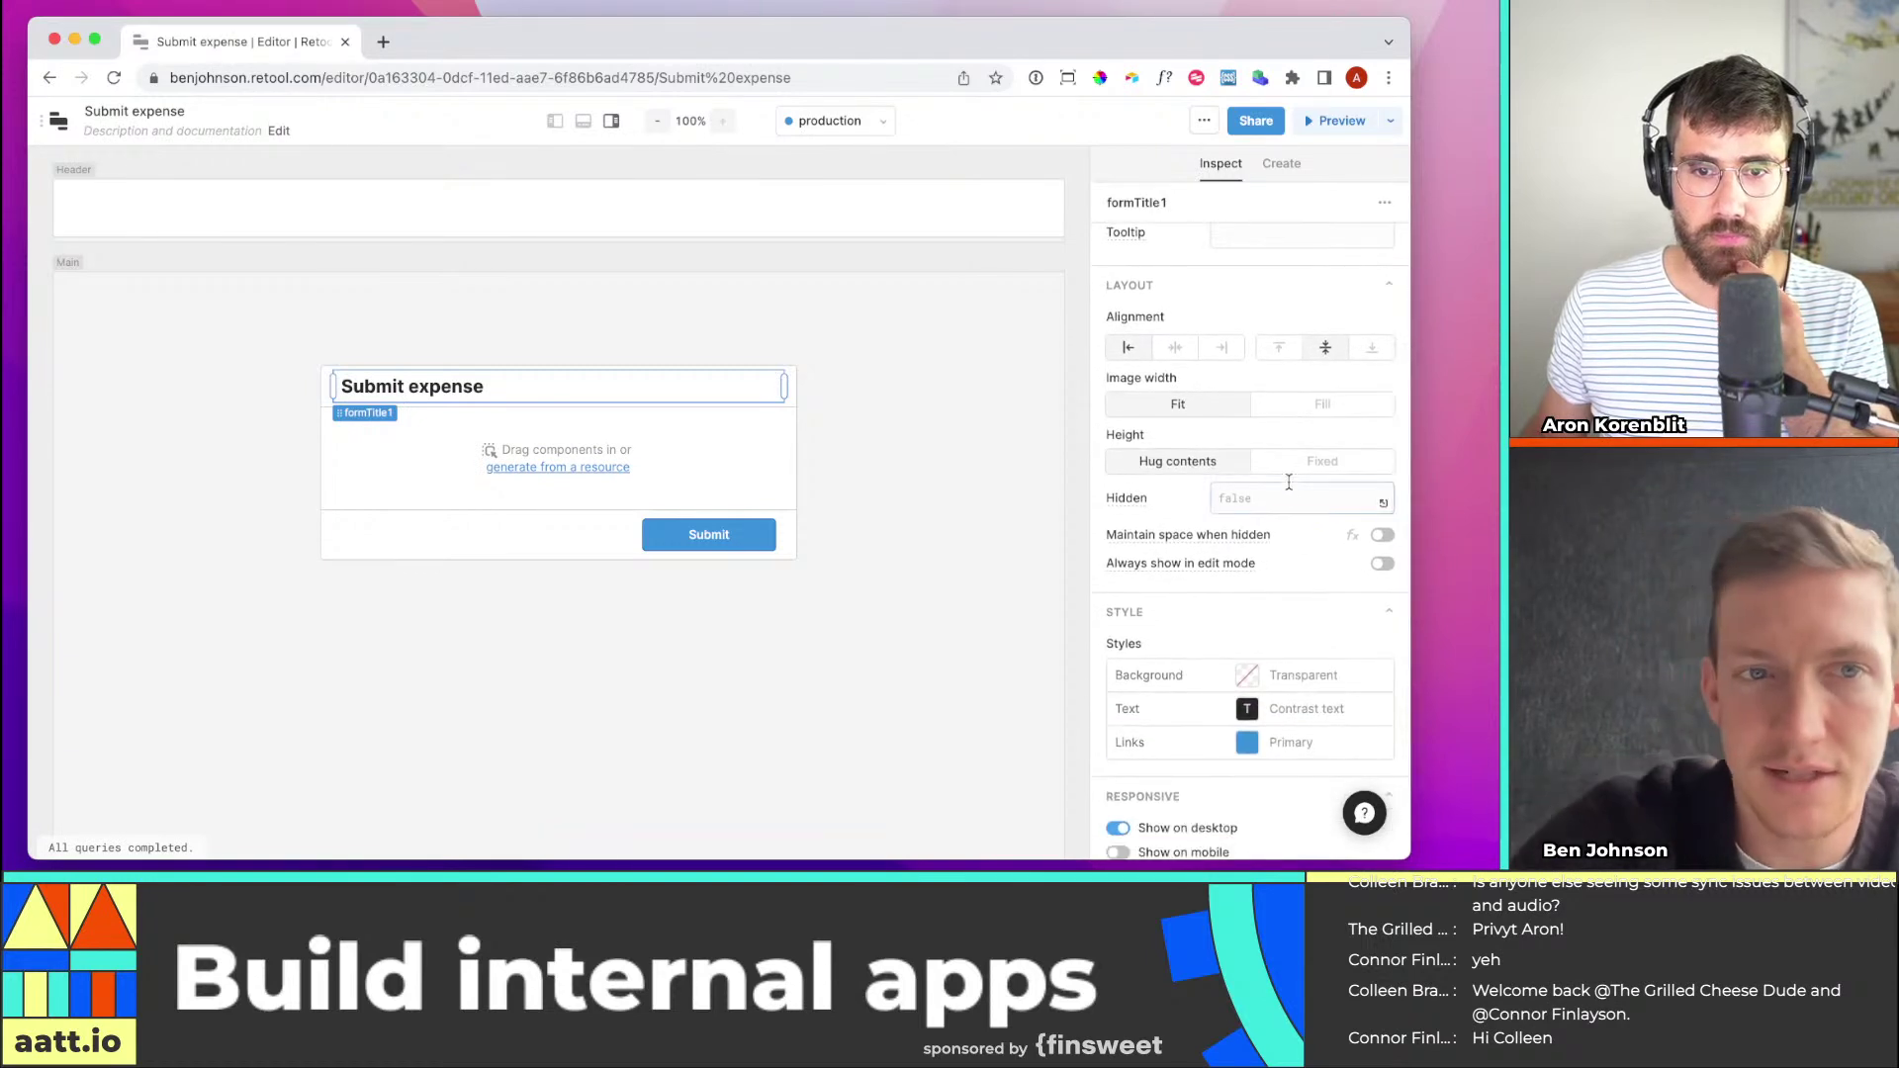
{"action": "scroll", "coordinate": [1286, 470], "scroll_direction": "up", "scroll_amount": 5}
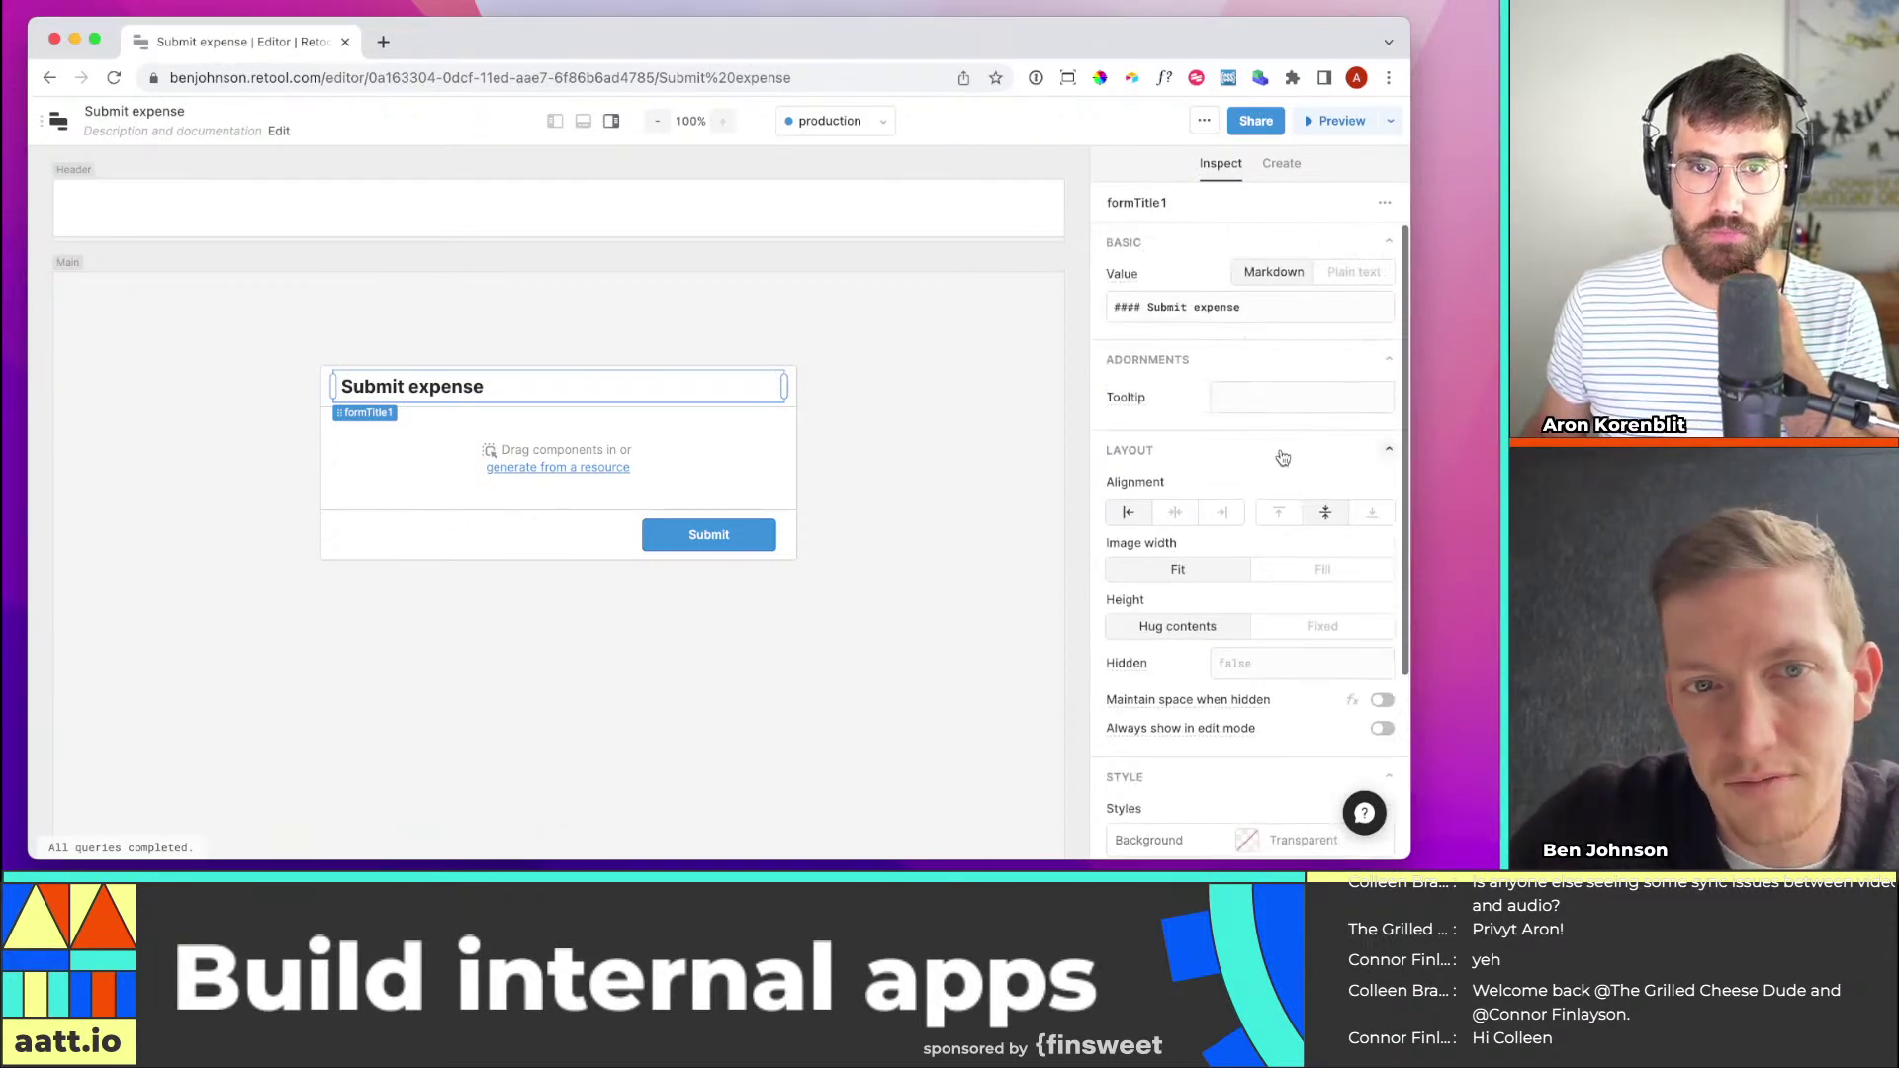
{"action": "left_click", "coordinate": [429, 455]}
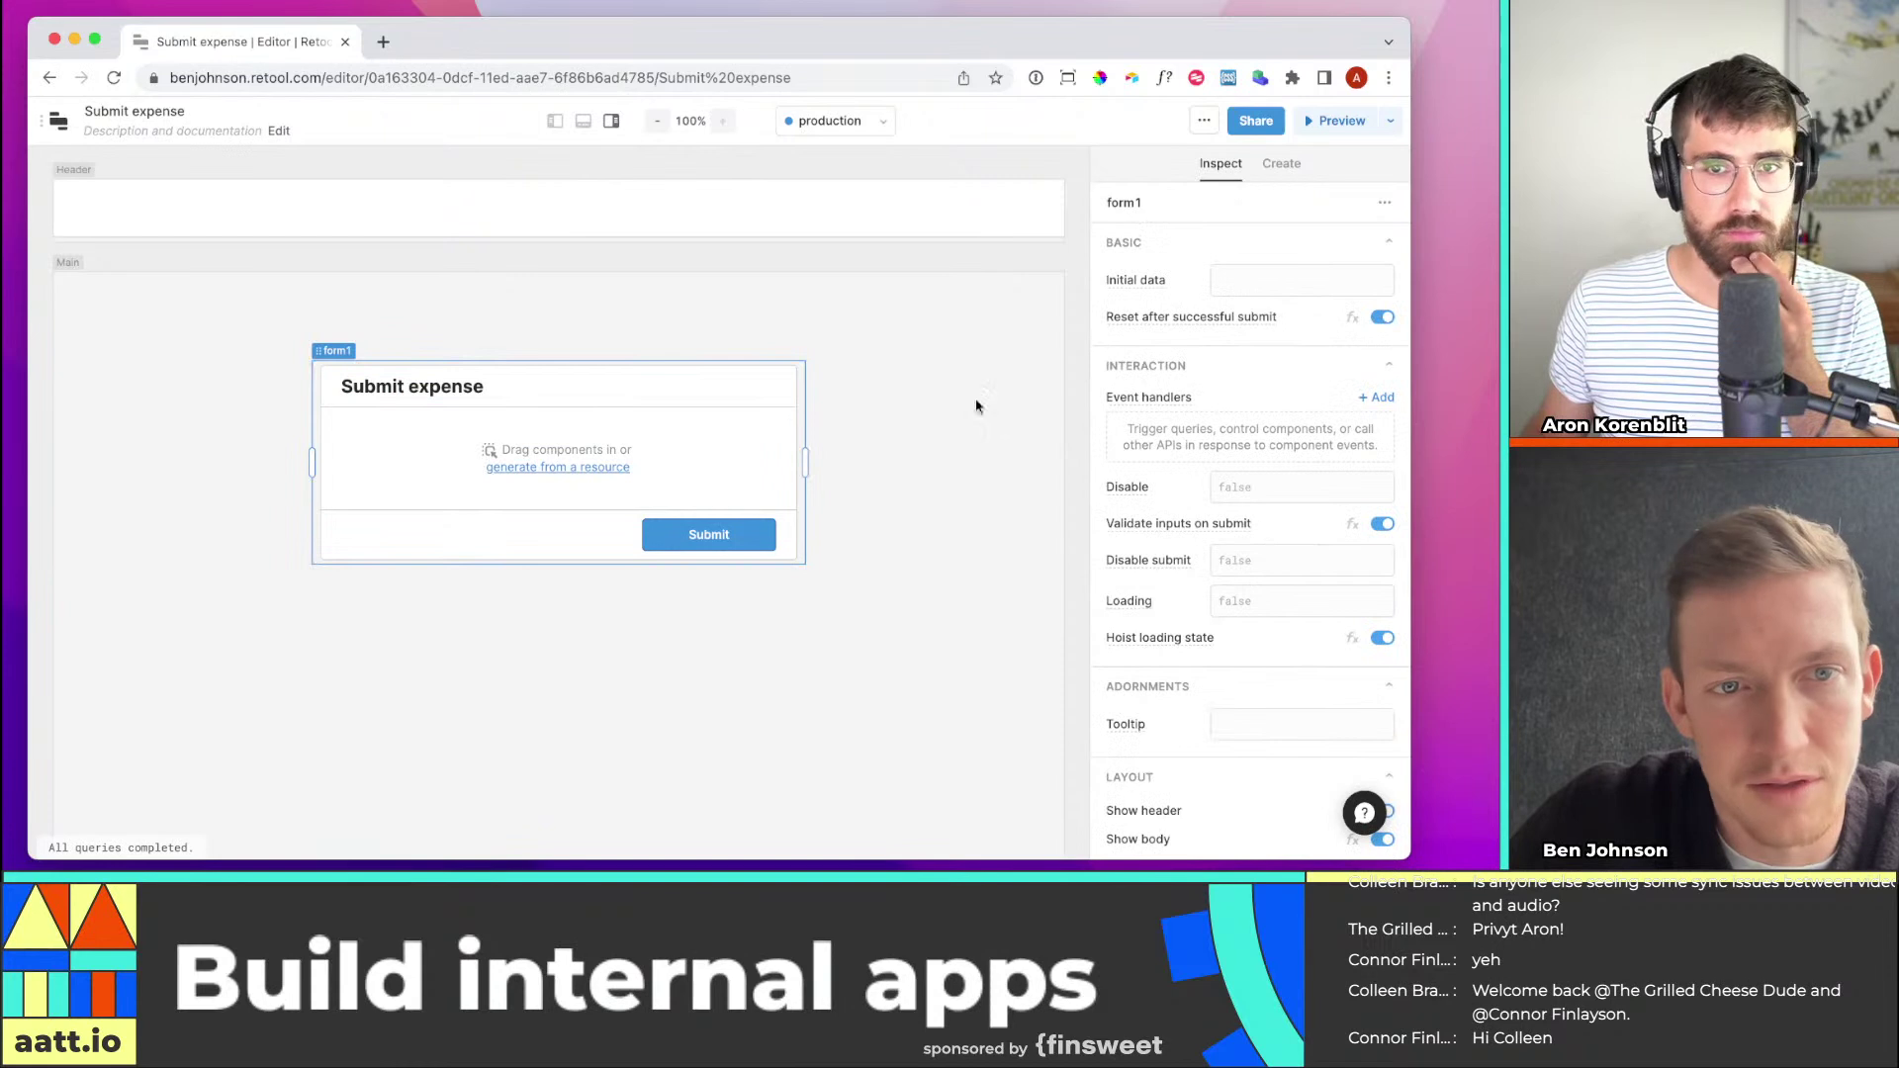
{"action": "mouse_move", "coordinate": [1141, 400]}
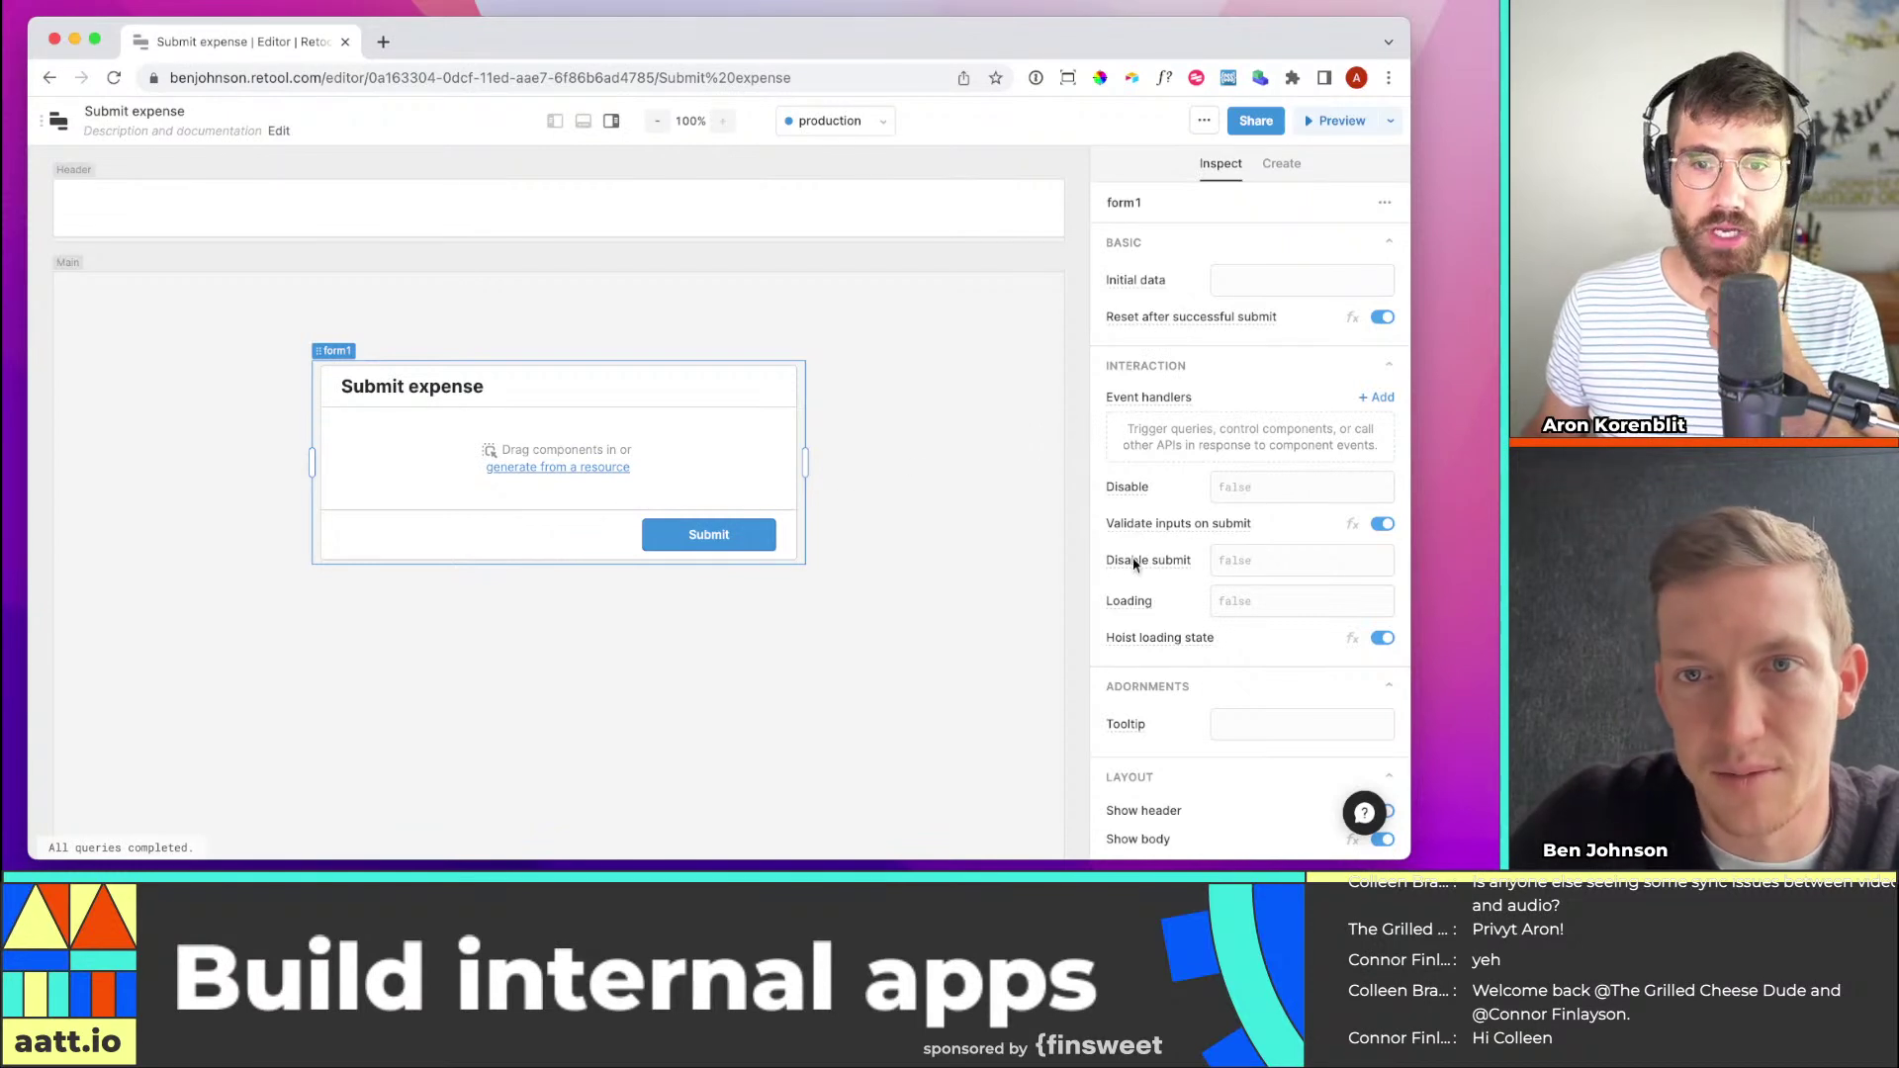
{"action": "scroll", "coordinate": [1177, 564], "scroll_direction": "down", "scroll_amount": 3}
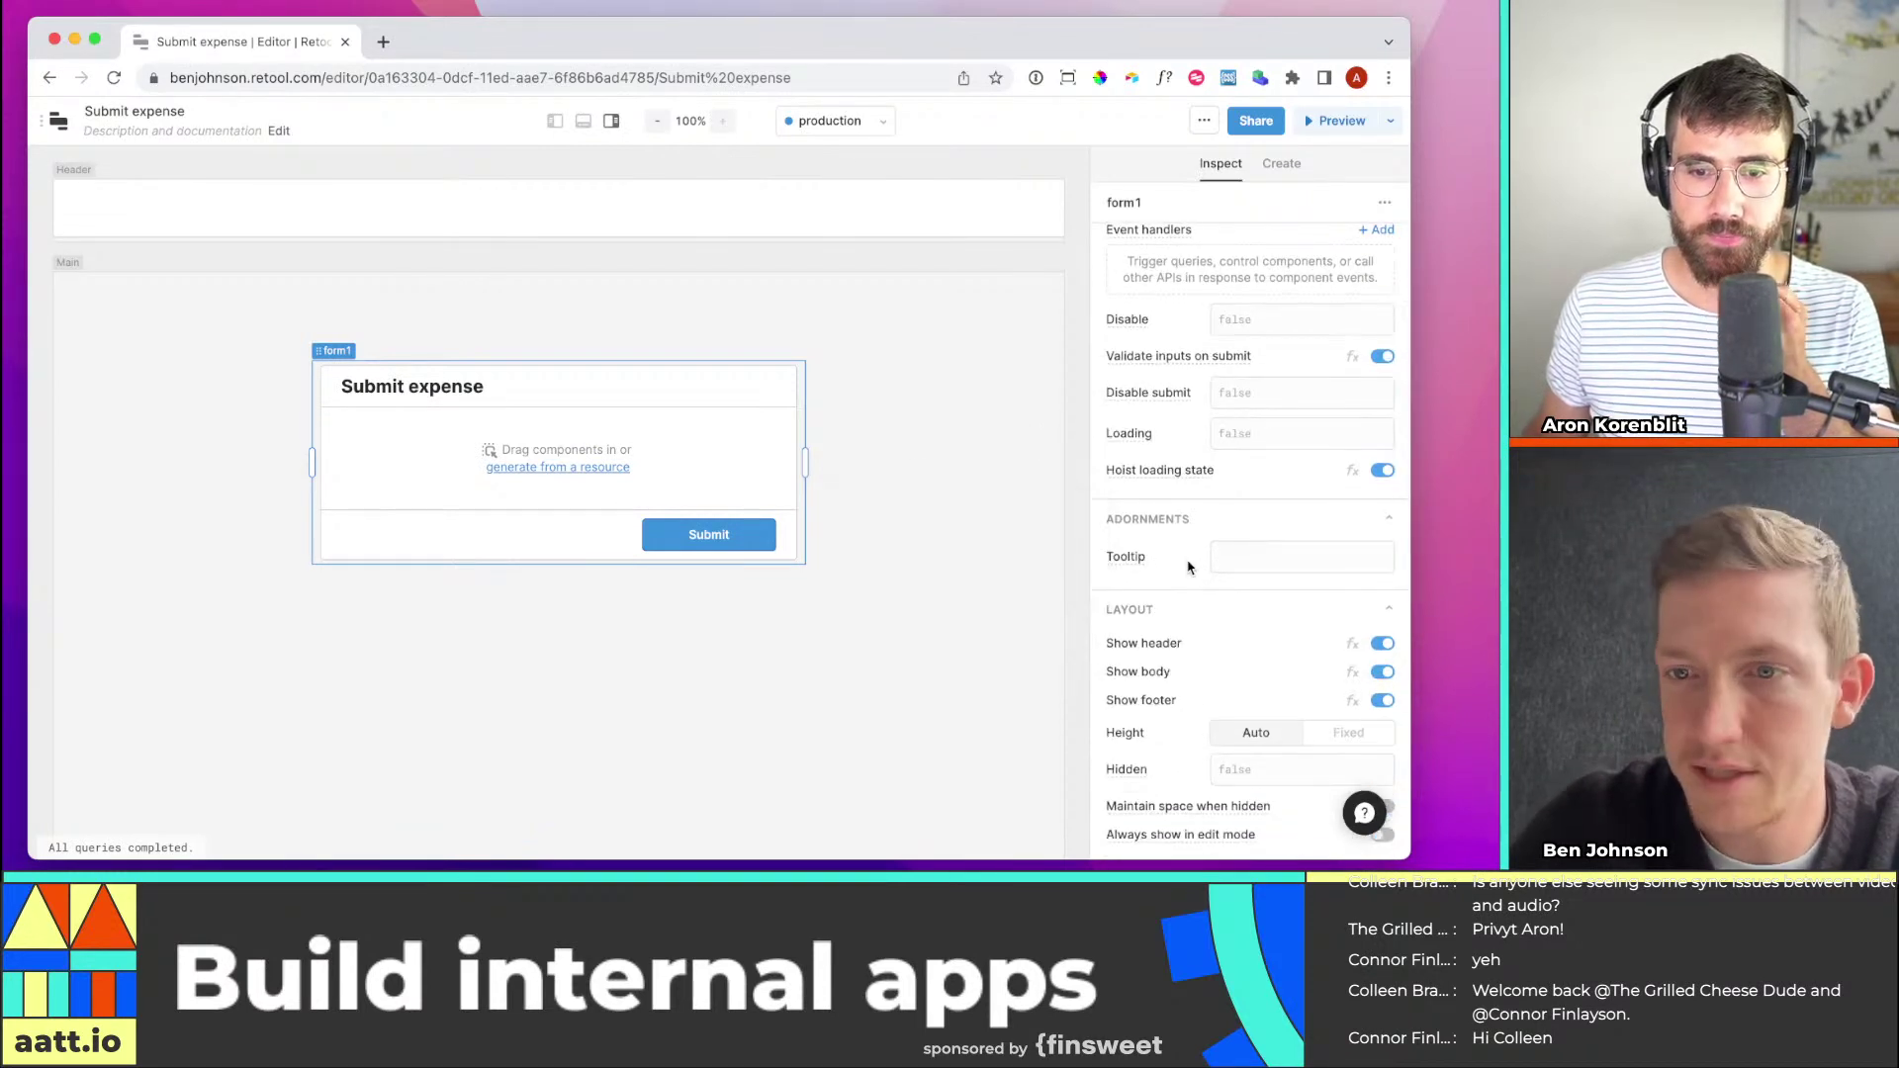
{"action": "scroll", "coordinate": [1187, 554], "scroll_direction": "up", "scroll_amount": 3}
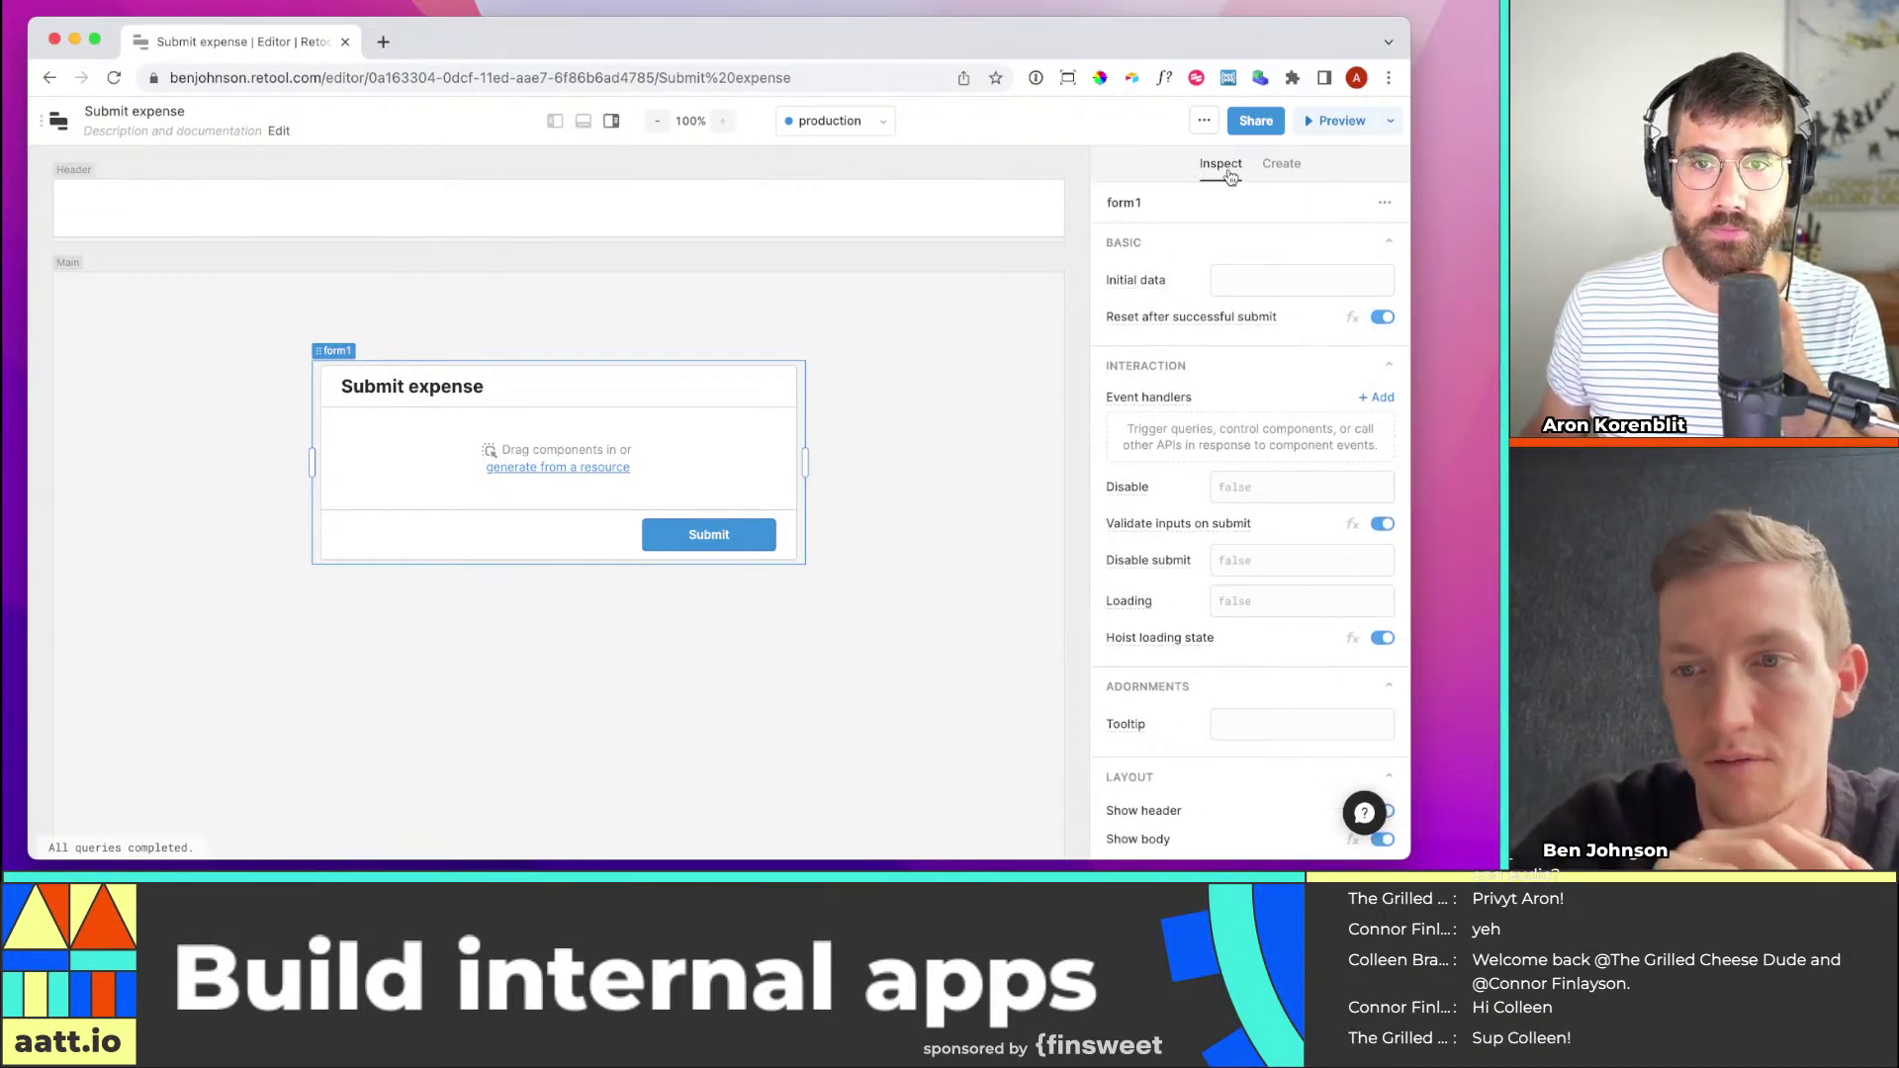
Drag a Text Input into form1 and align it to the form's left edge
{"action": "left_click", "coordinate": [940, 334]}
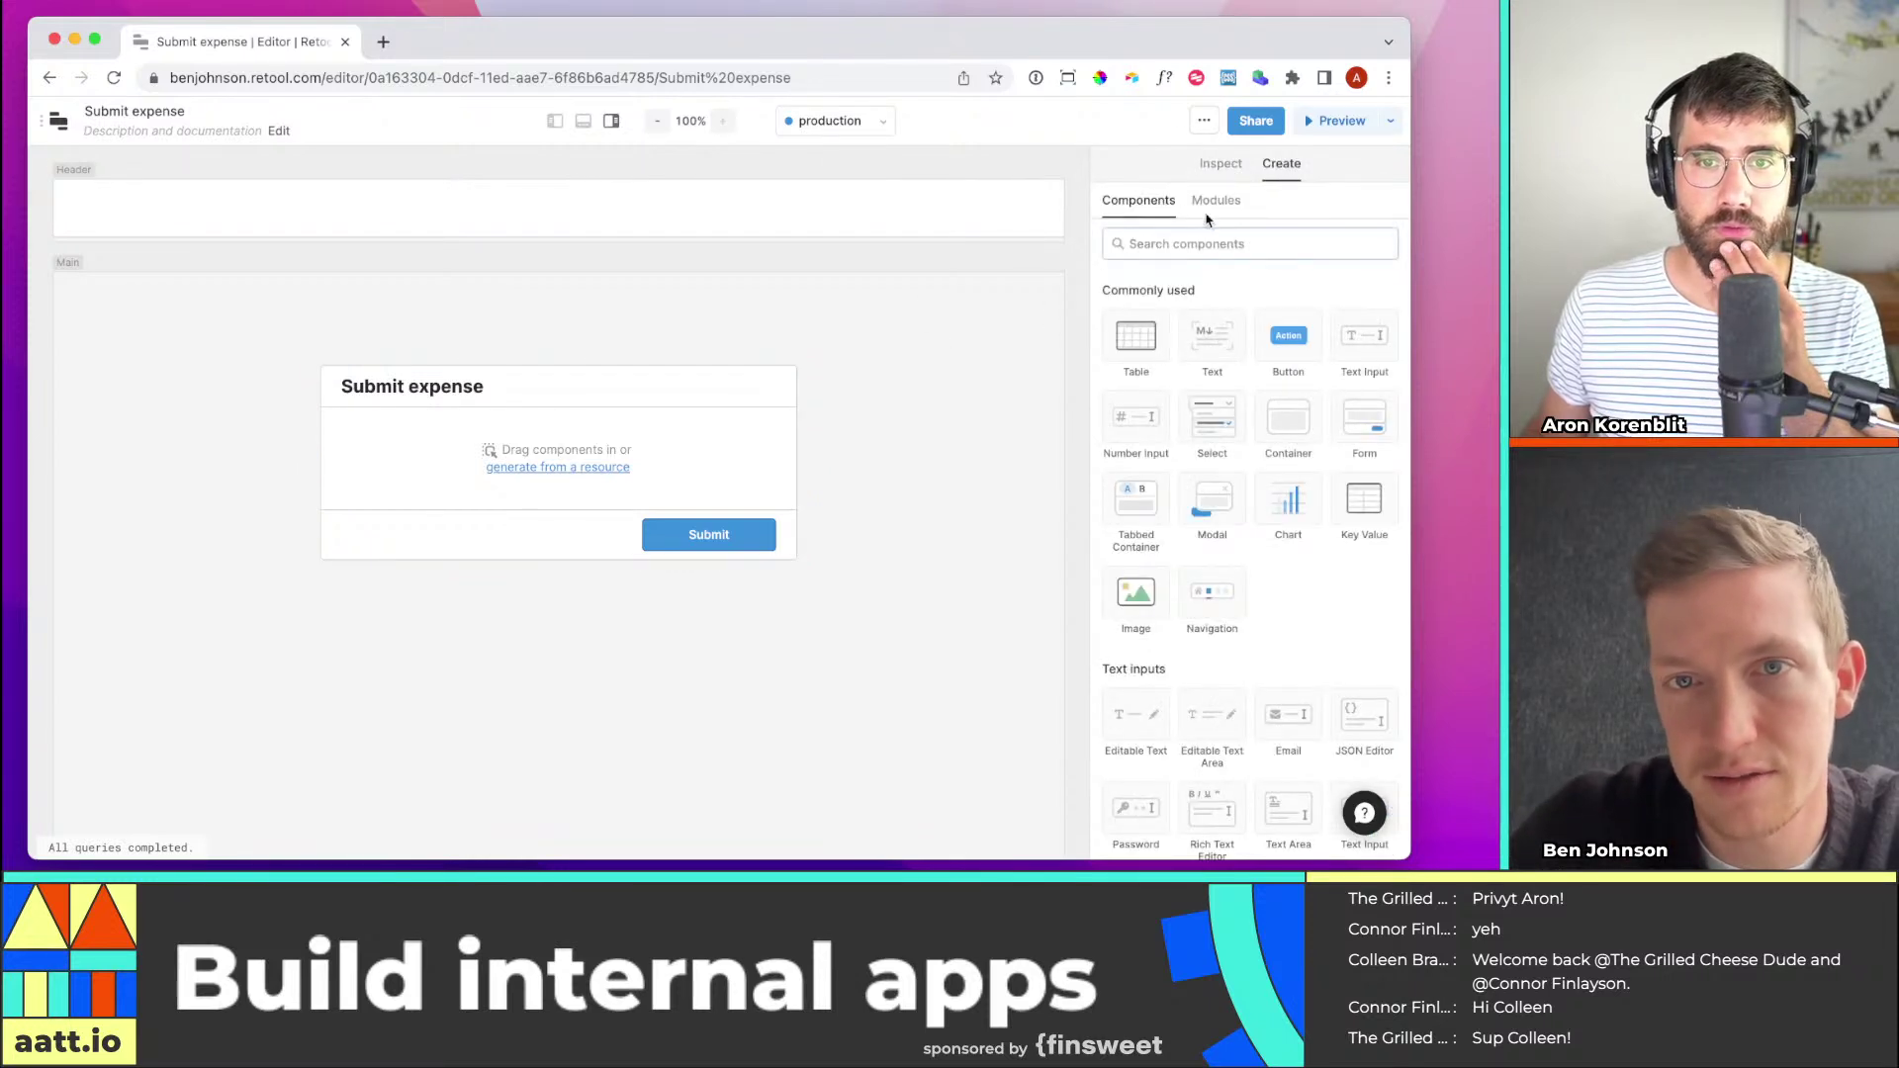
{"action": "left_click", "coordinate": [718, 473]}
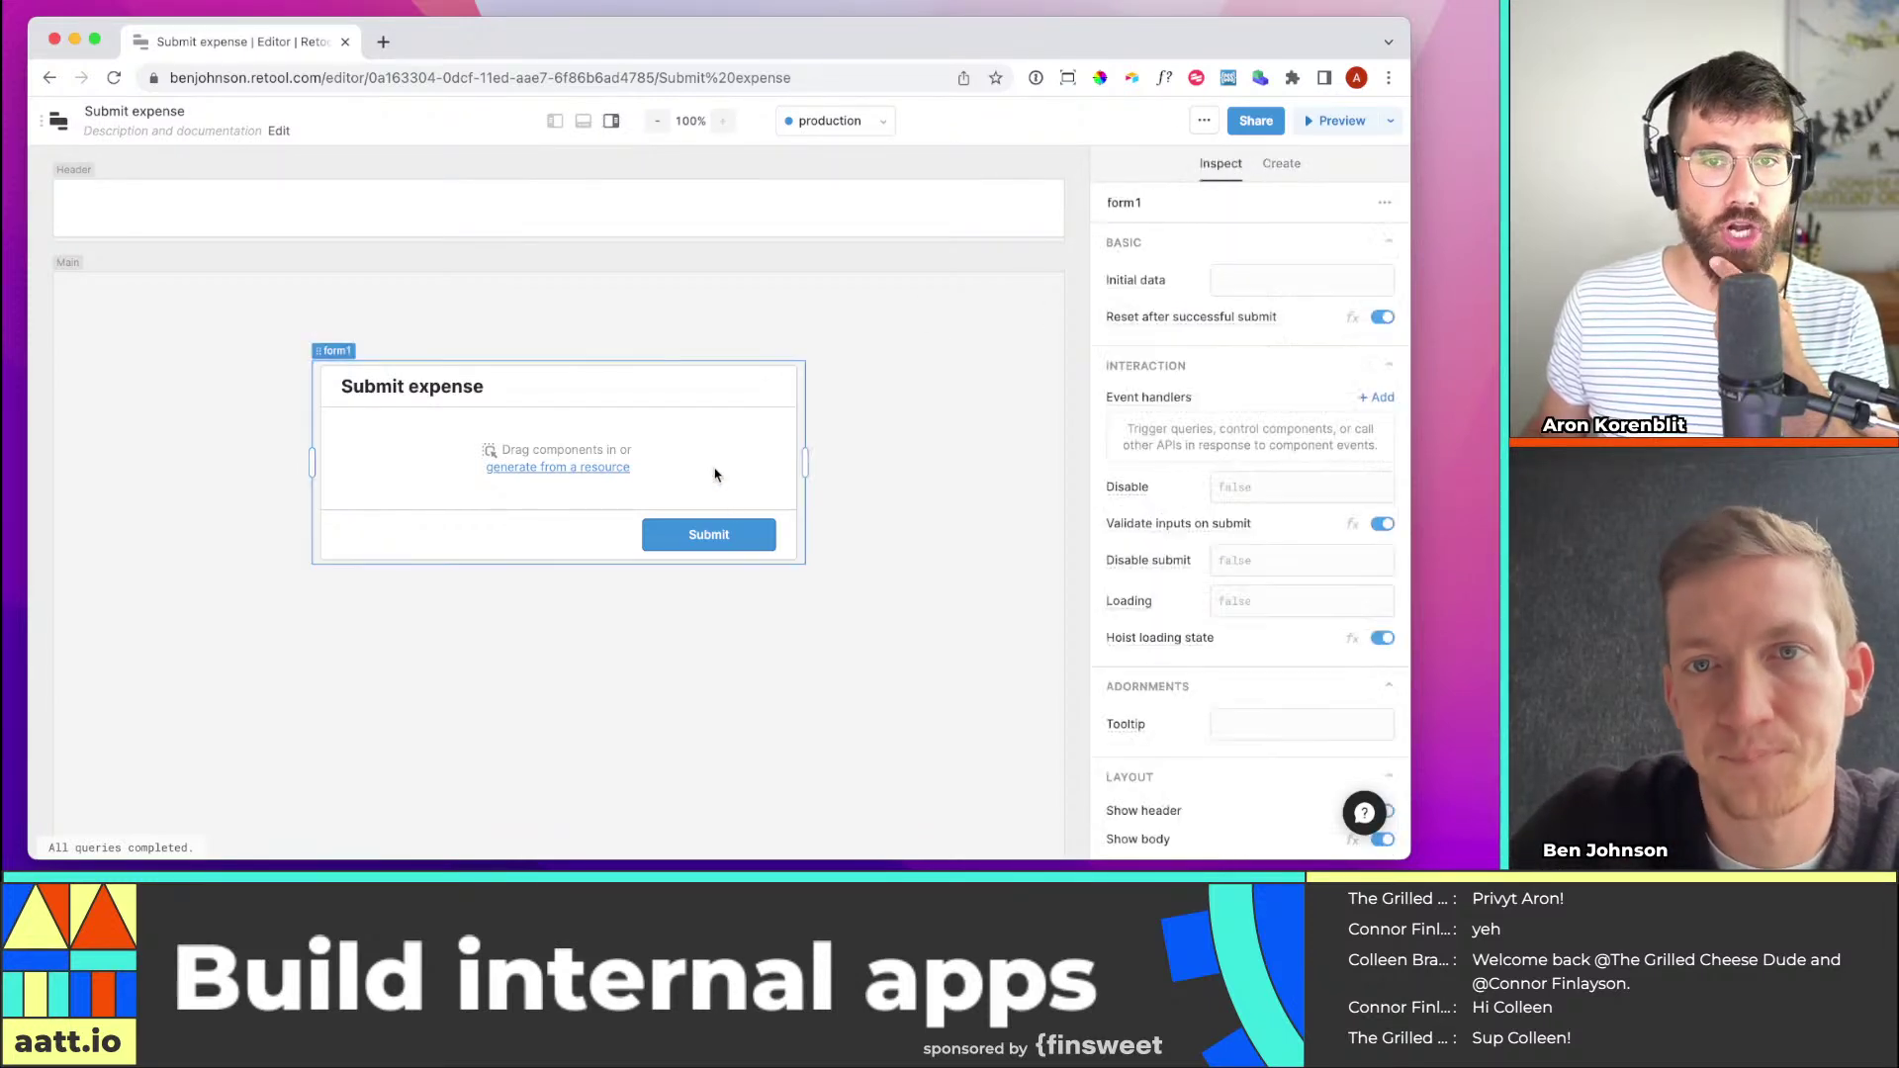
{"action": "left_click", "coordinate": [1281, 163]}
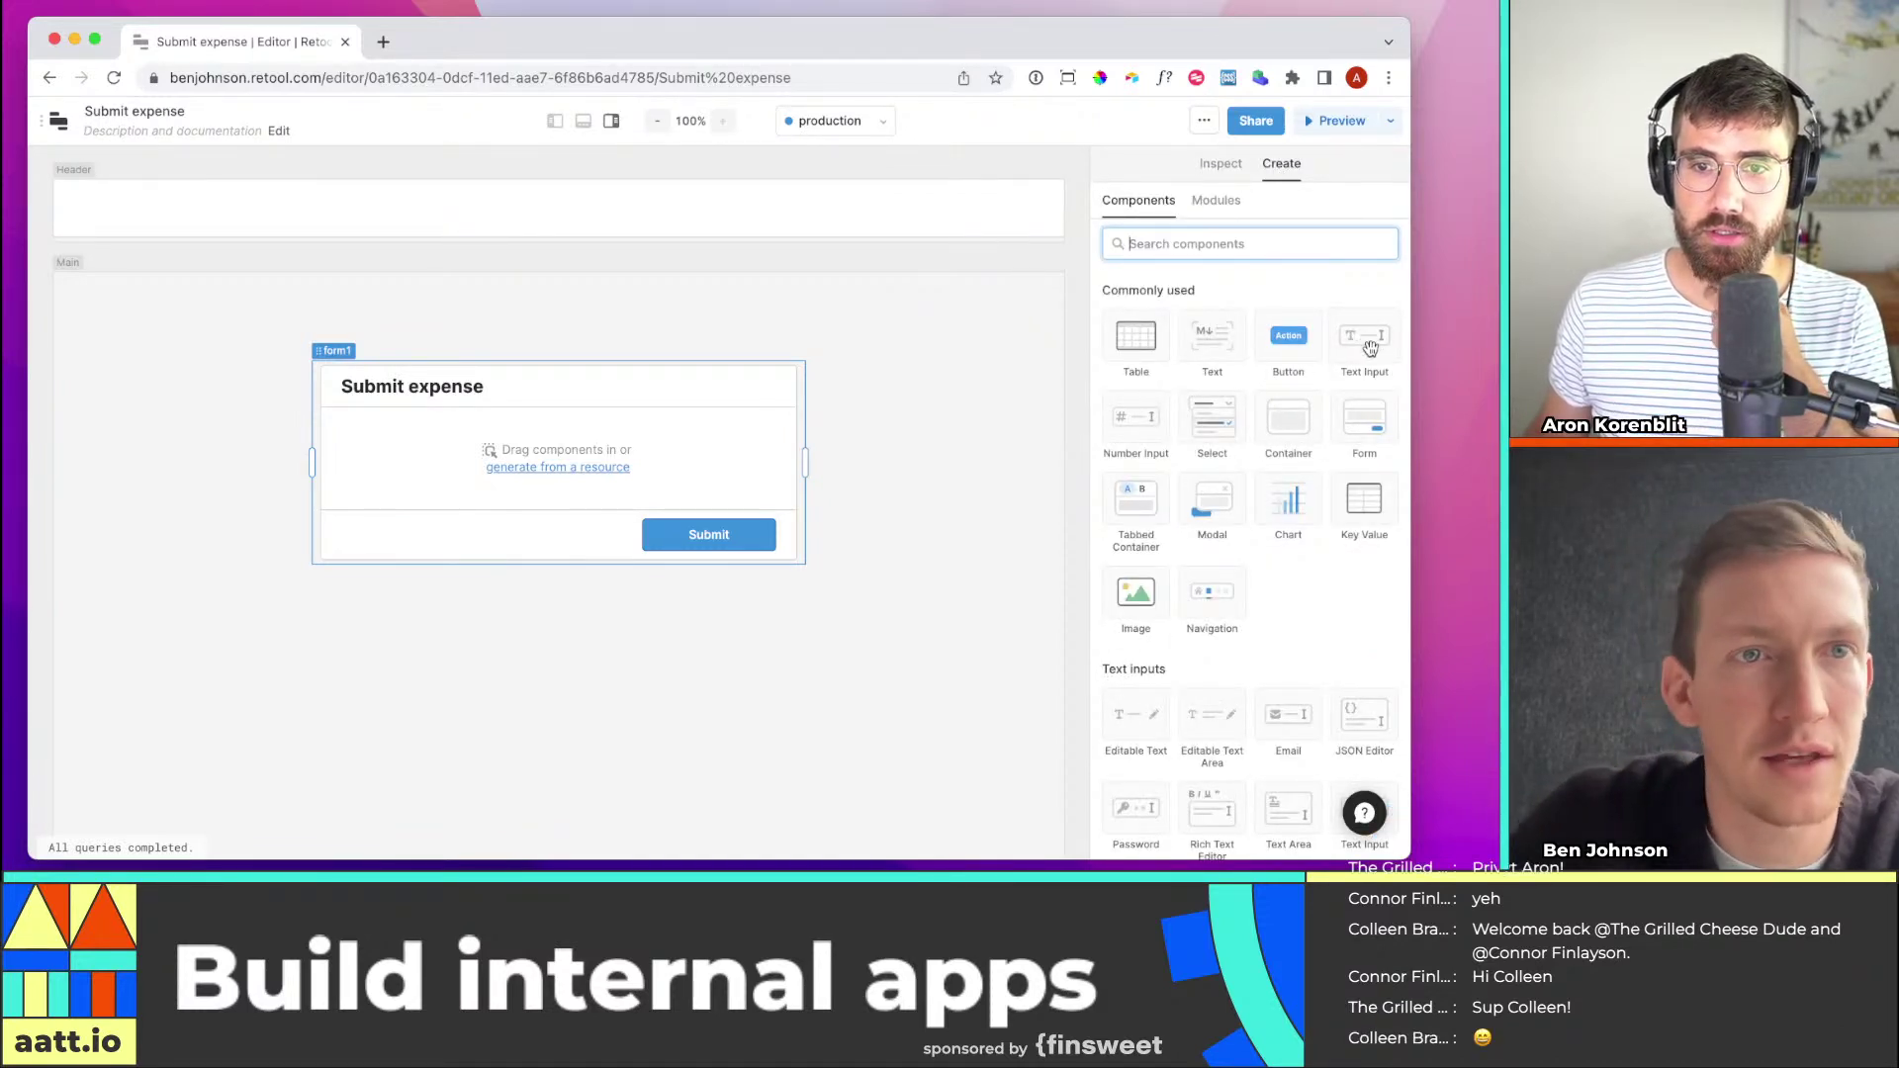
{"action": "left_click_drag", "start_coordinate": [1370, 348], "coordinate": [596, 445]}
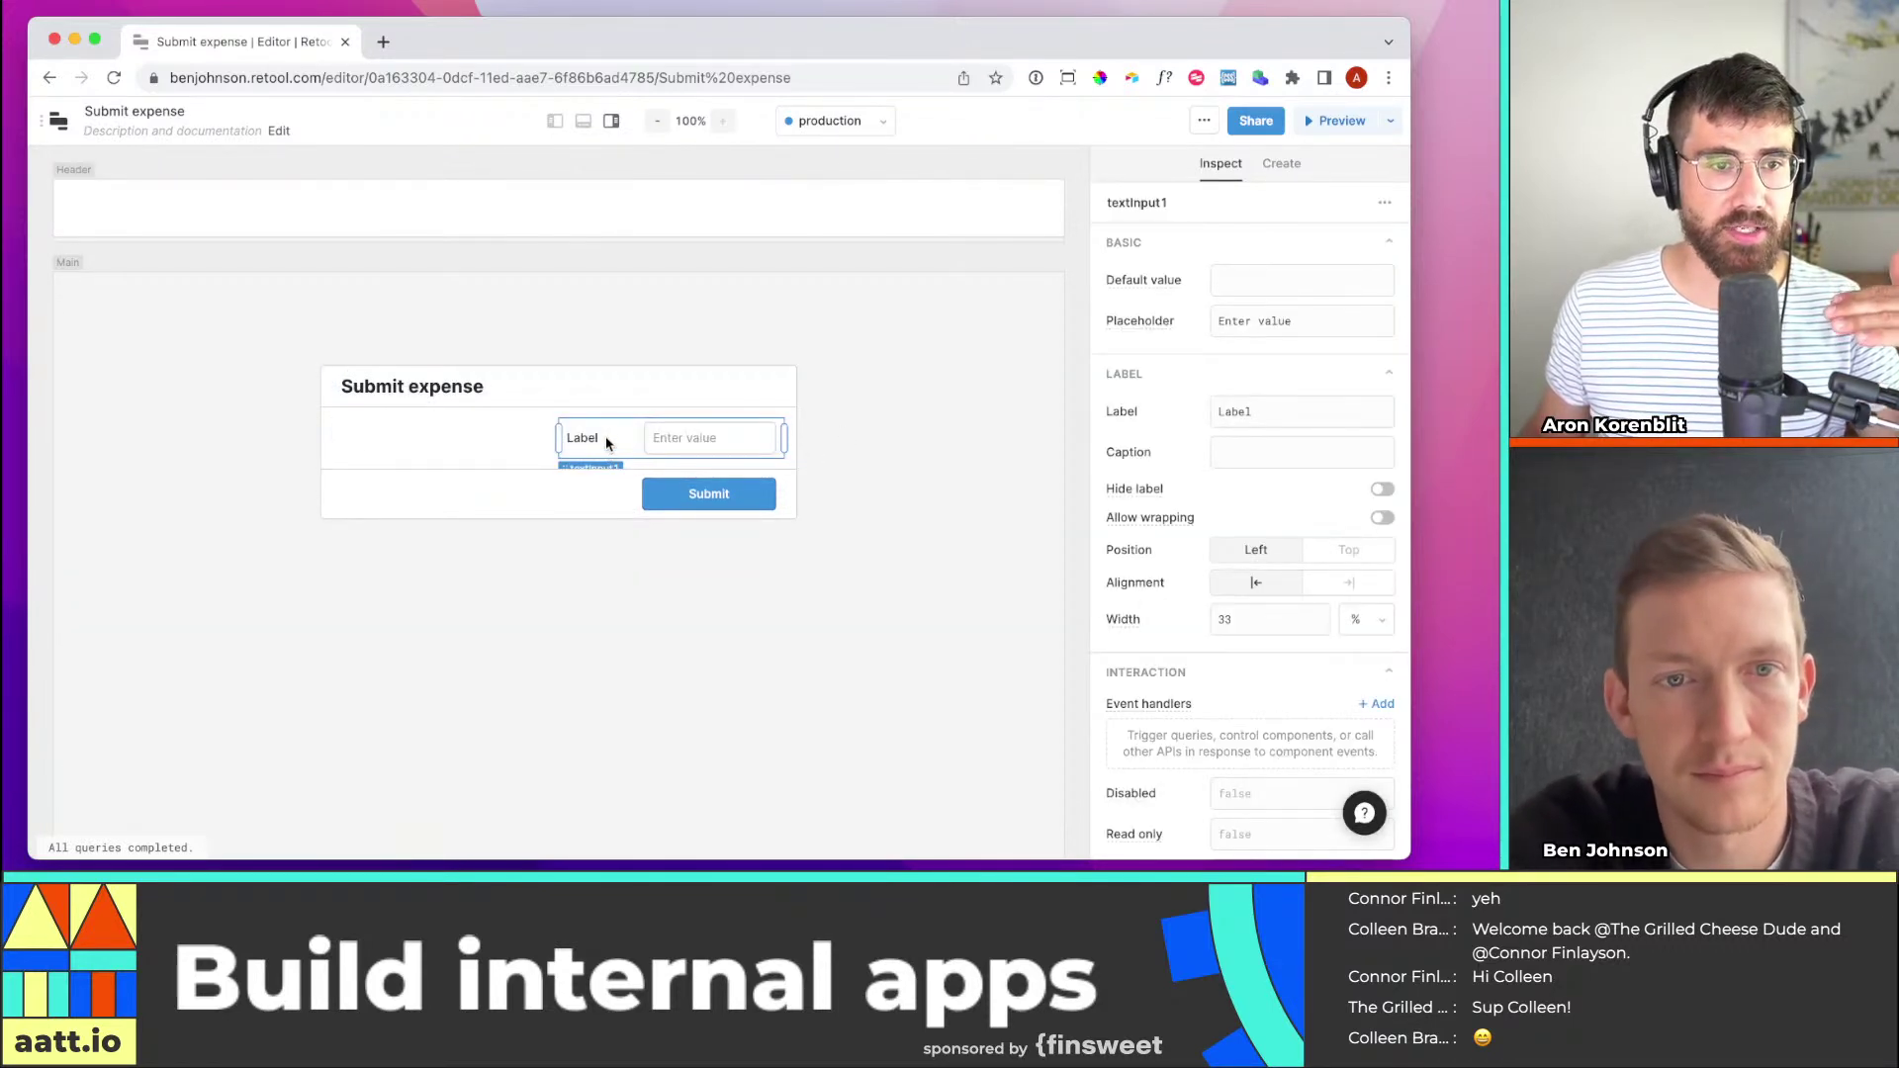
{"action": "left_click_drag", "start_coordinate": [597, 432], "coordinate": [380, 441]}
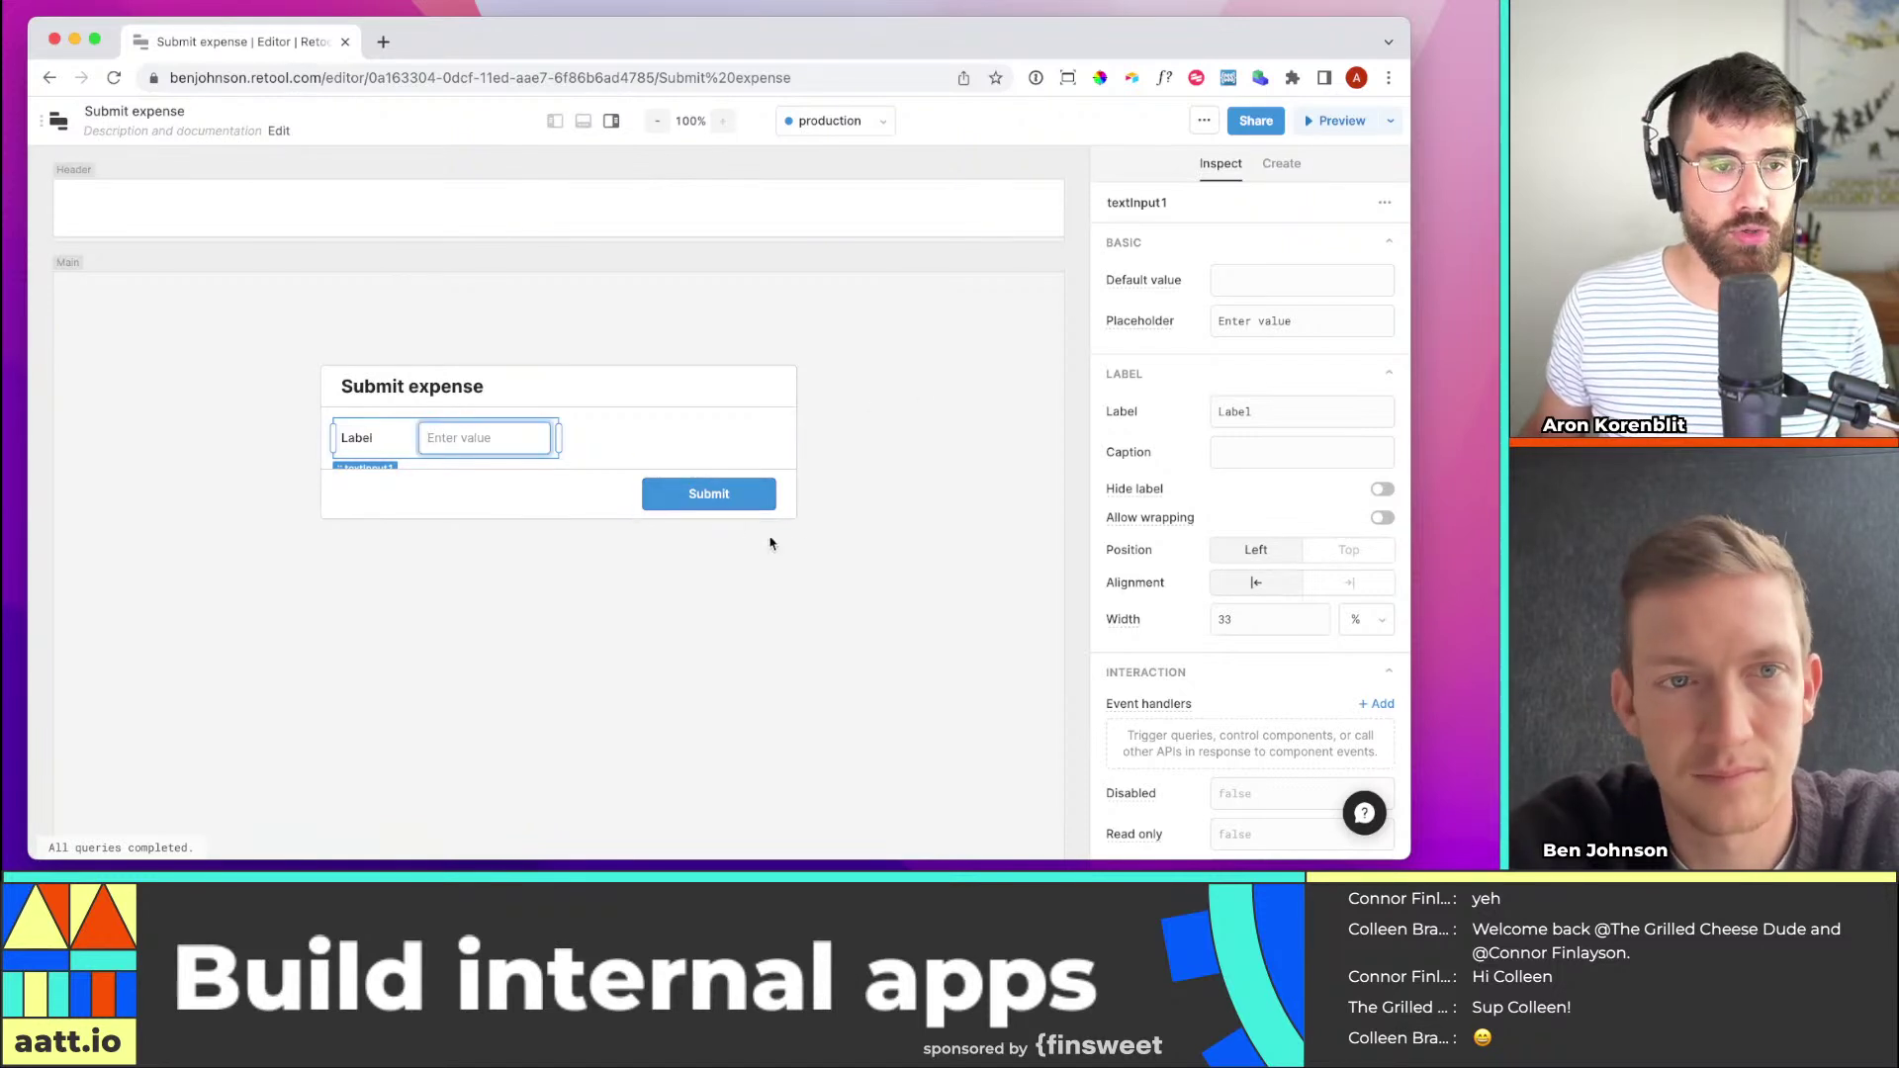
Label textInput1 'Employee Name' and widen it so the label fits
{"action": "left_click", "coordinate": [1236, 286]}
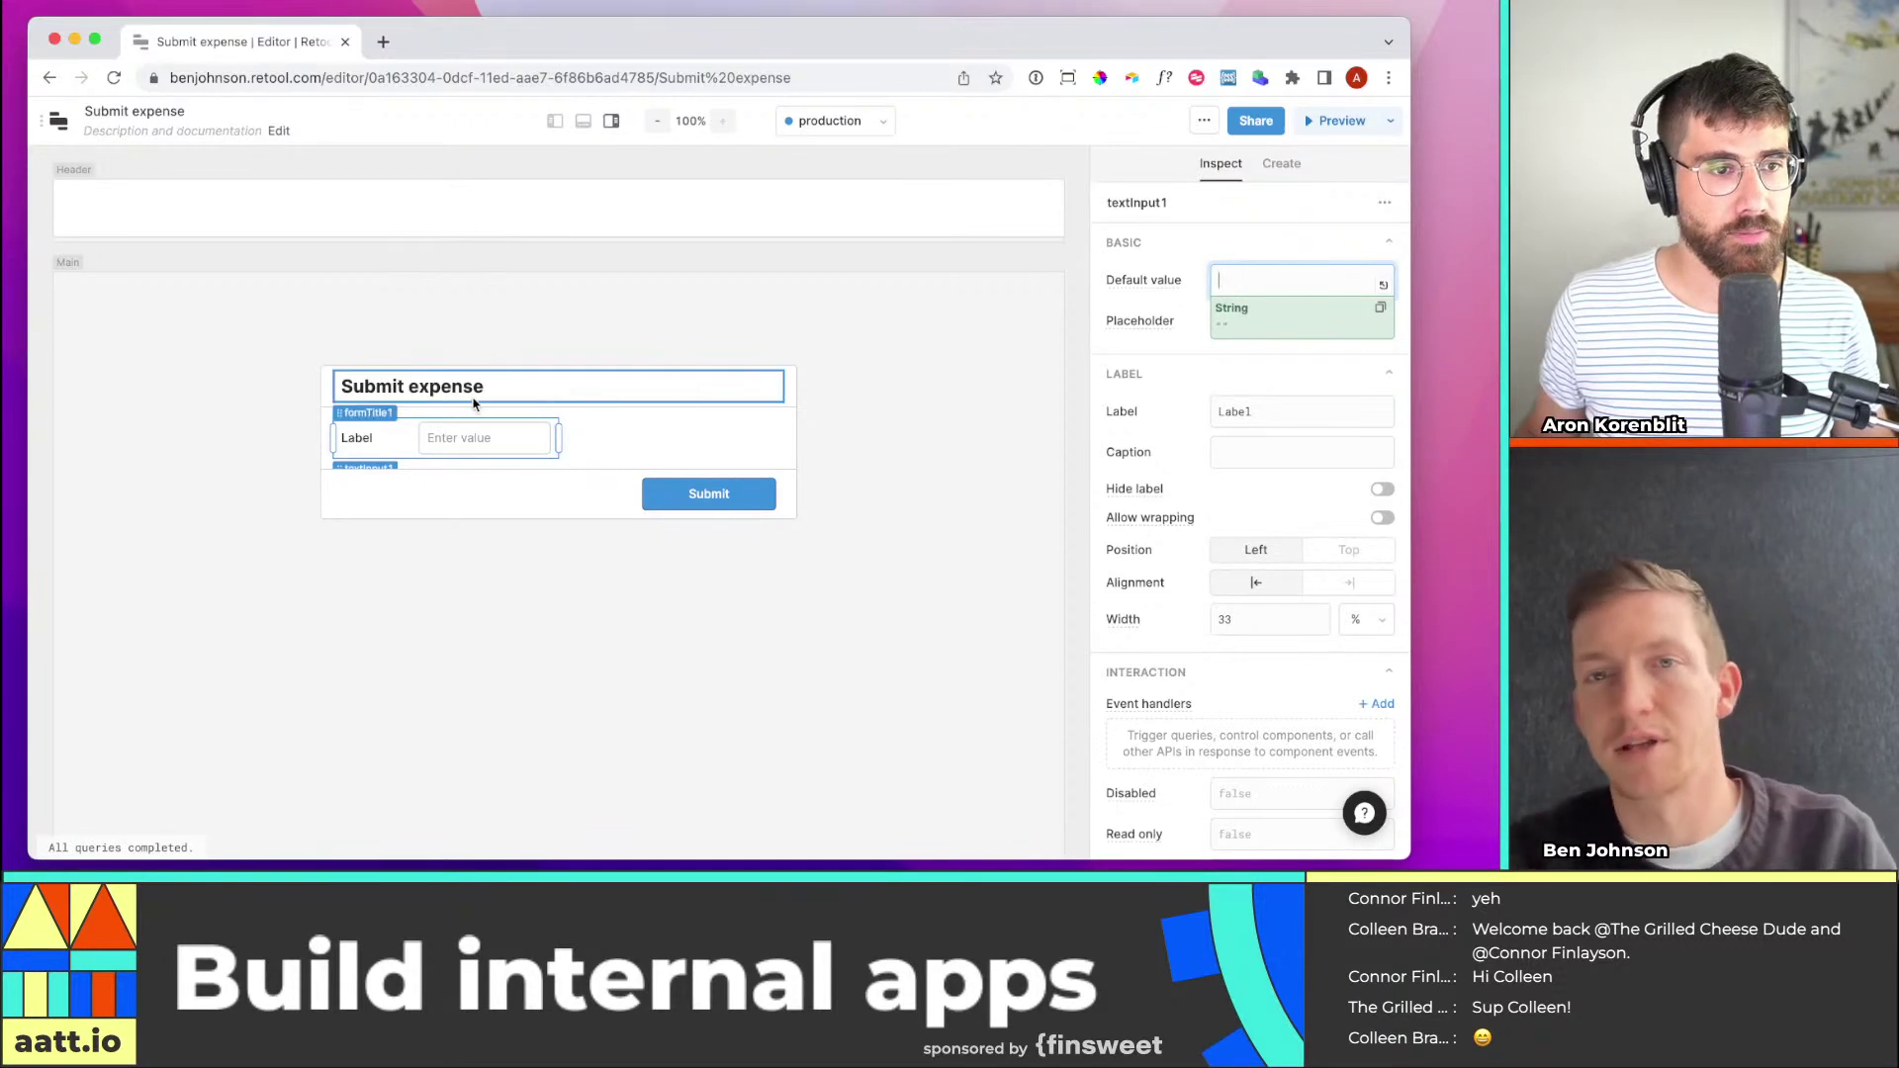
{"action": "double_click", "coordinate": [1245, 400]}
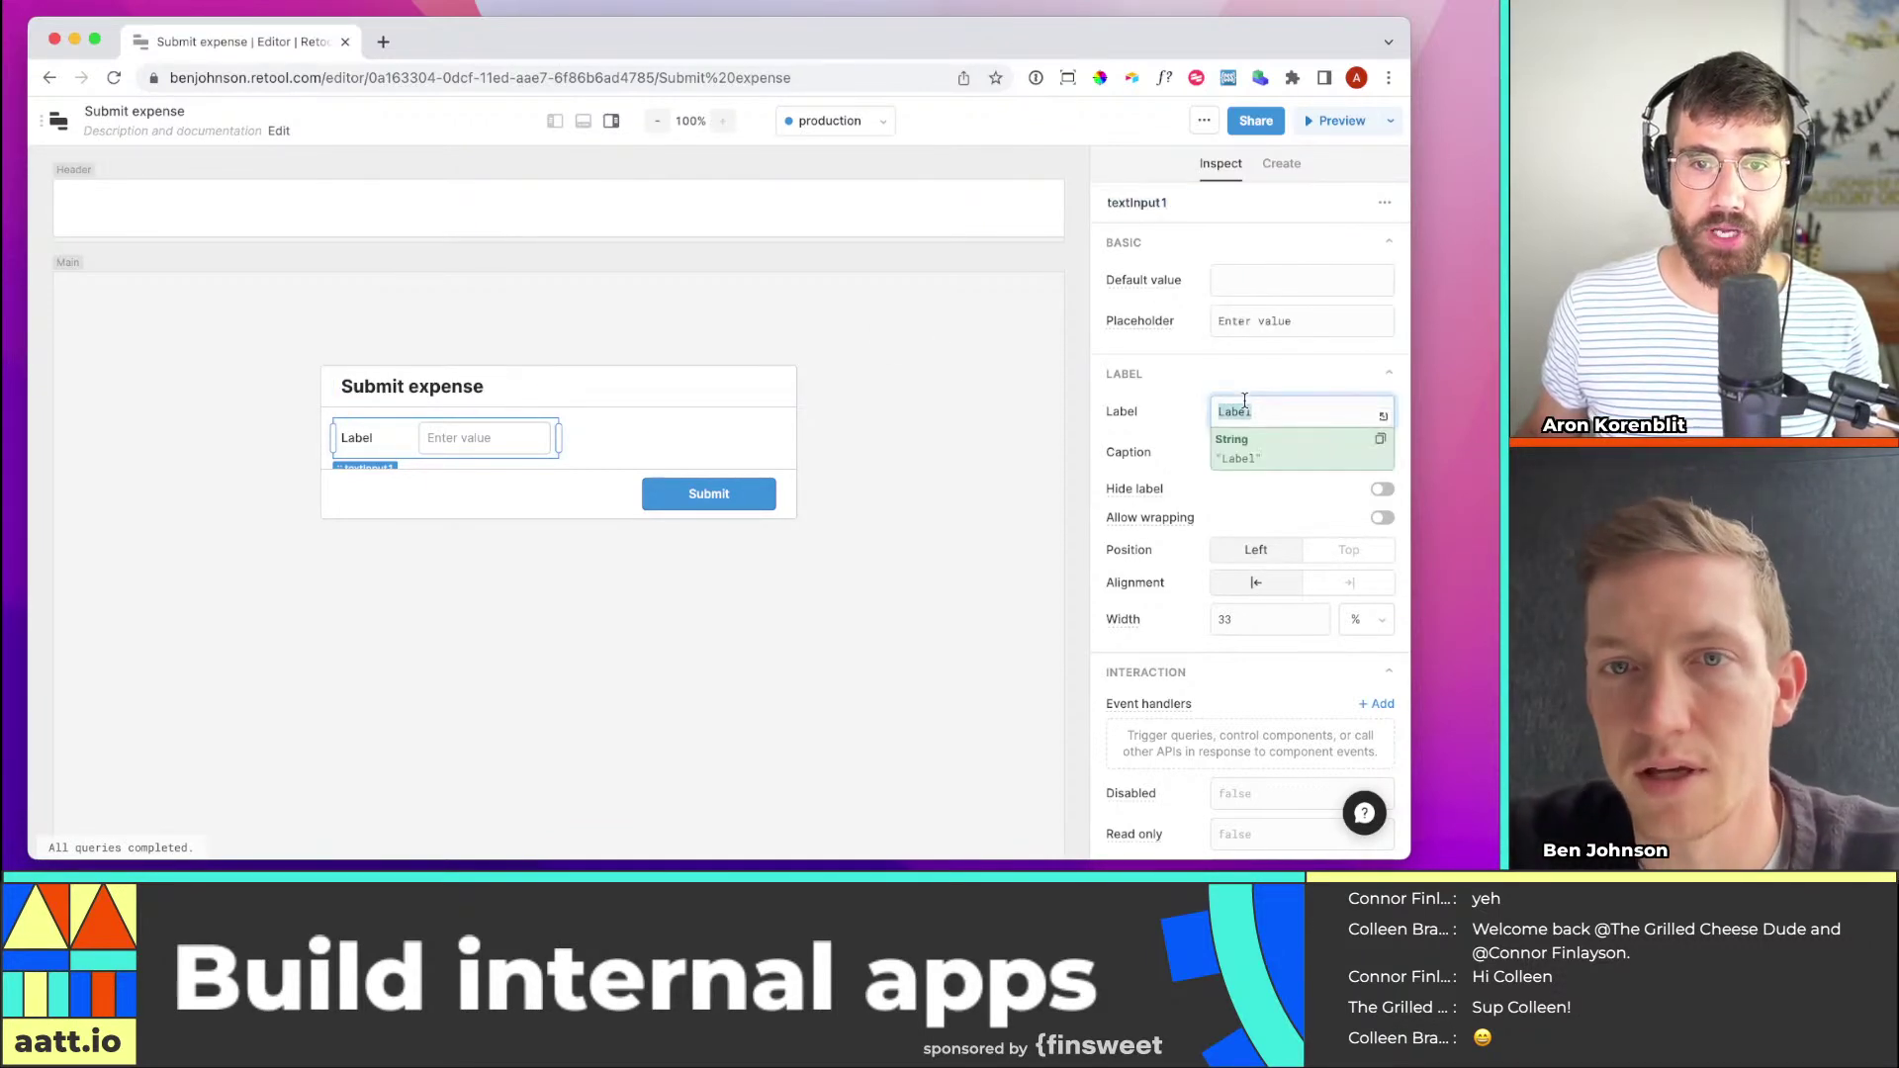
{"action": "type", "text": "Empl"}
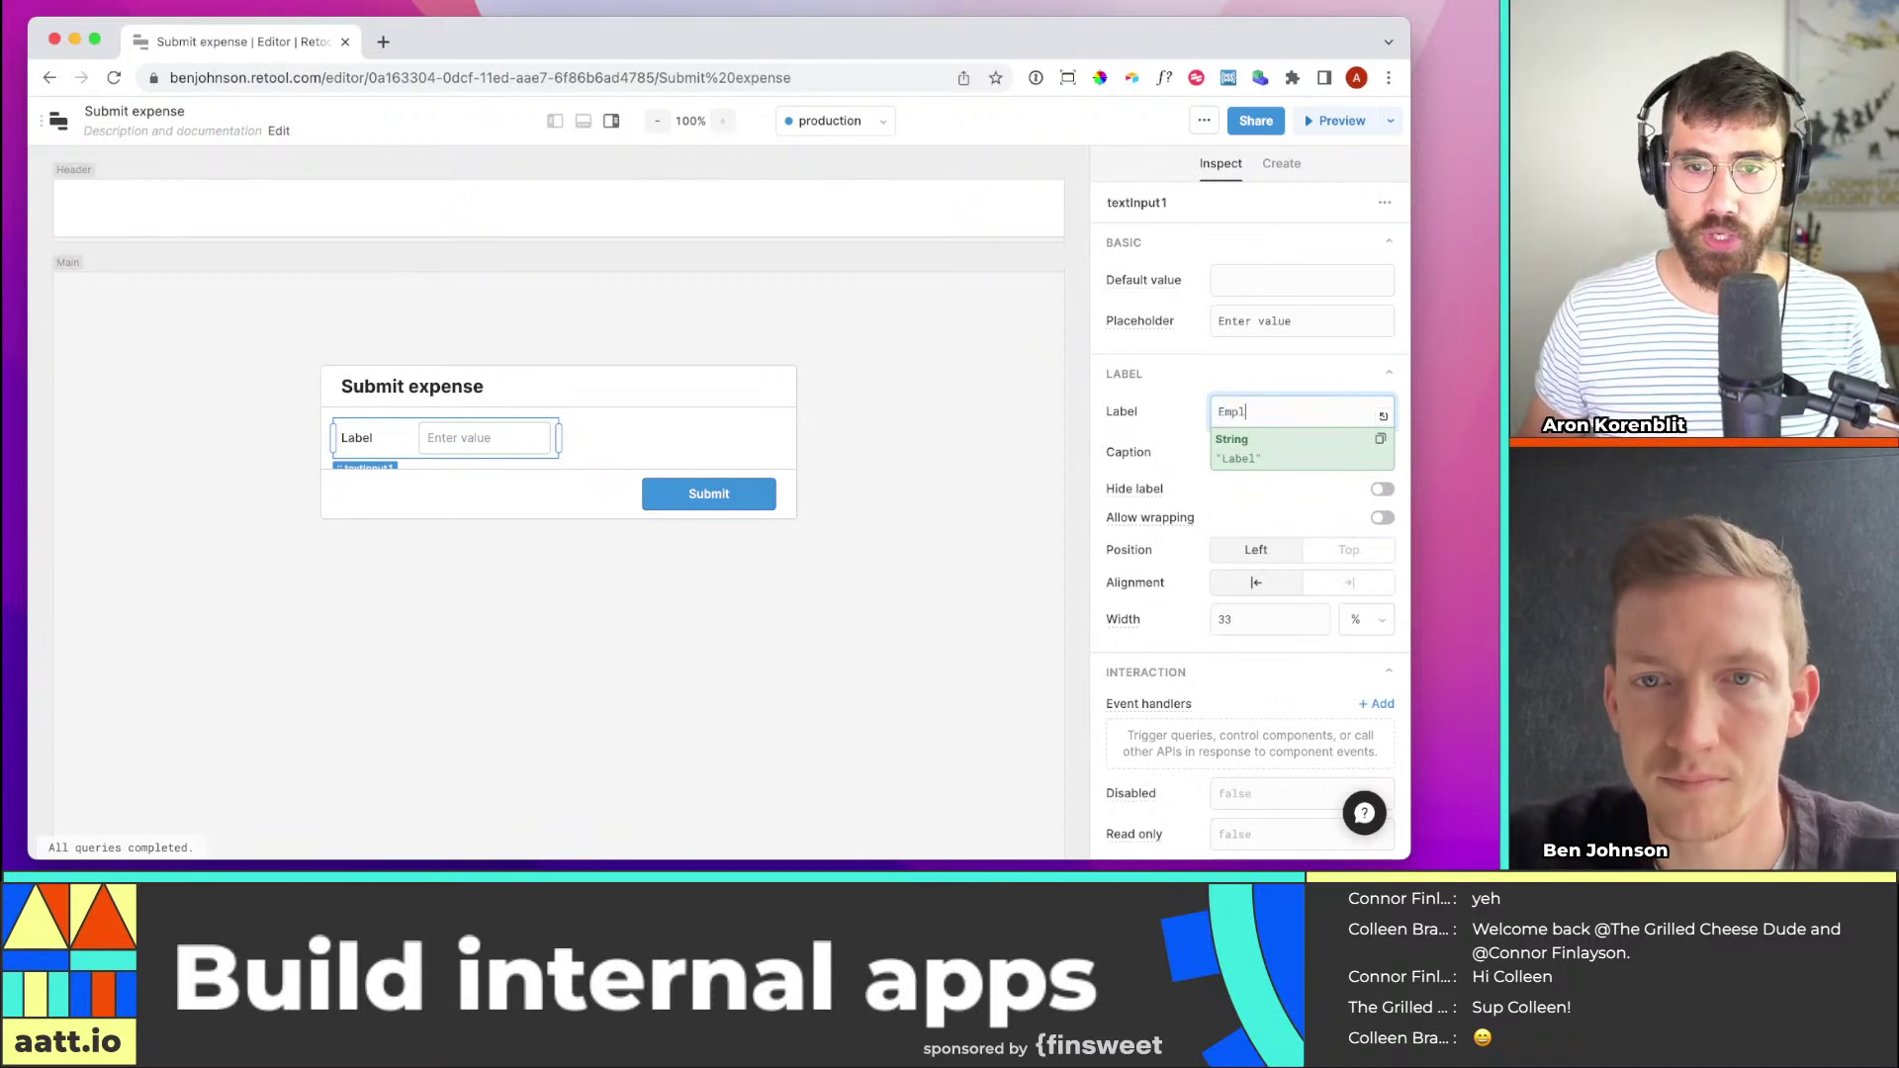
{"action": "type", "text": "oyee name"}
{"action": "key", "text": "BackSpace"}
{"action": "key", "text": "BackSpace"}
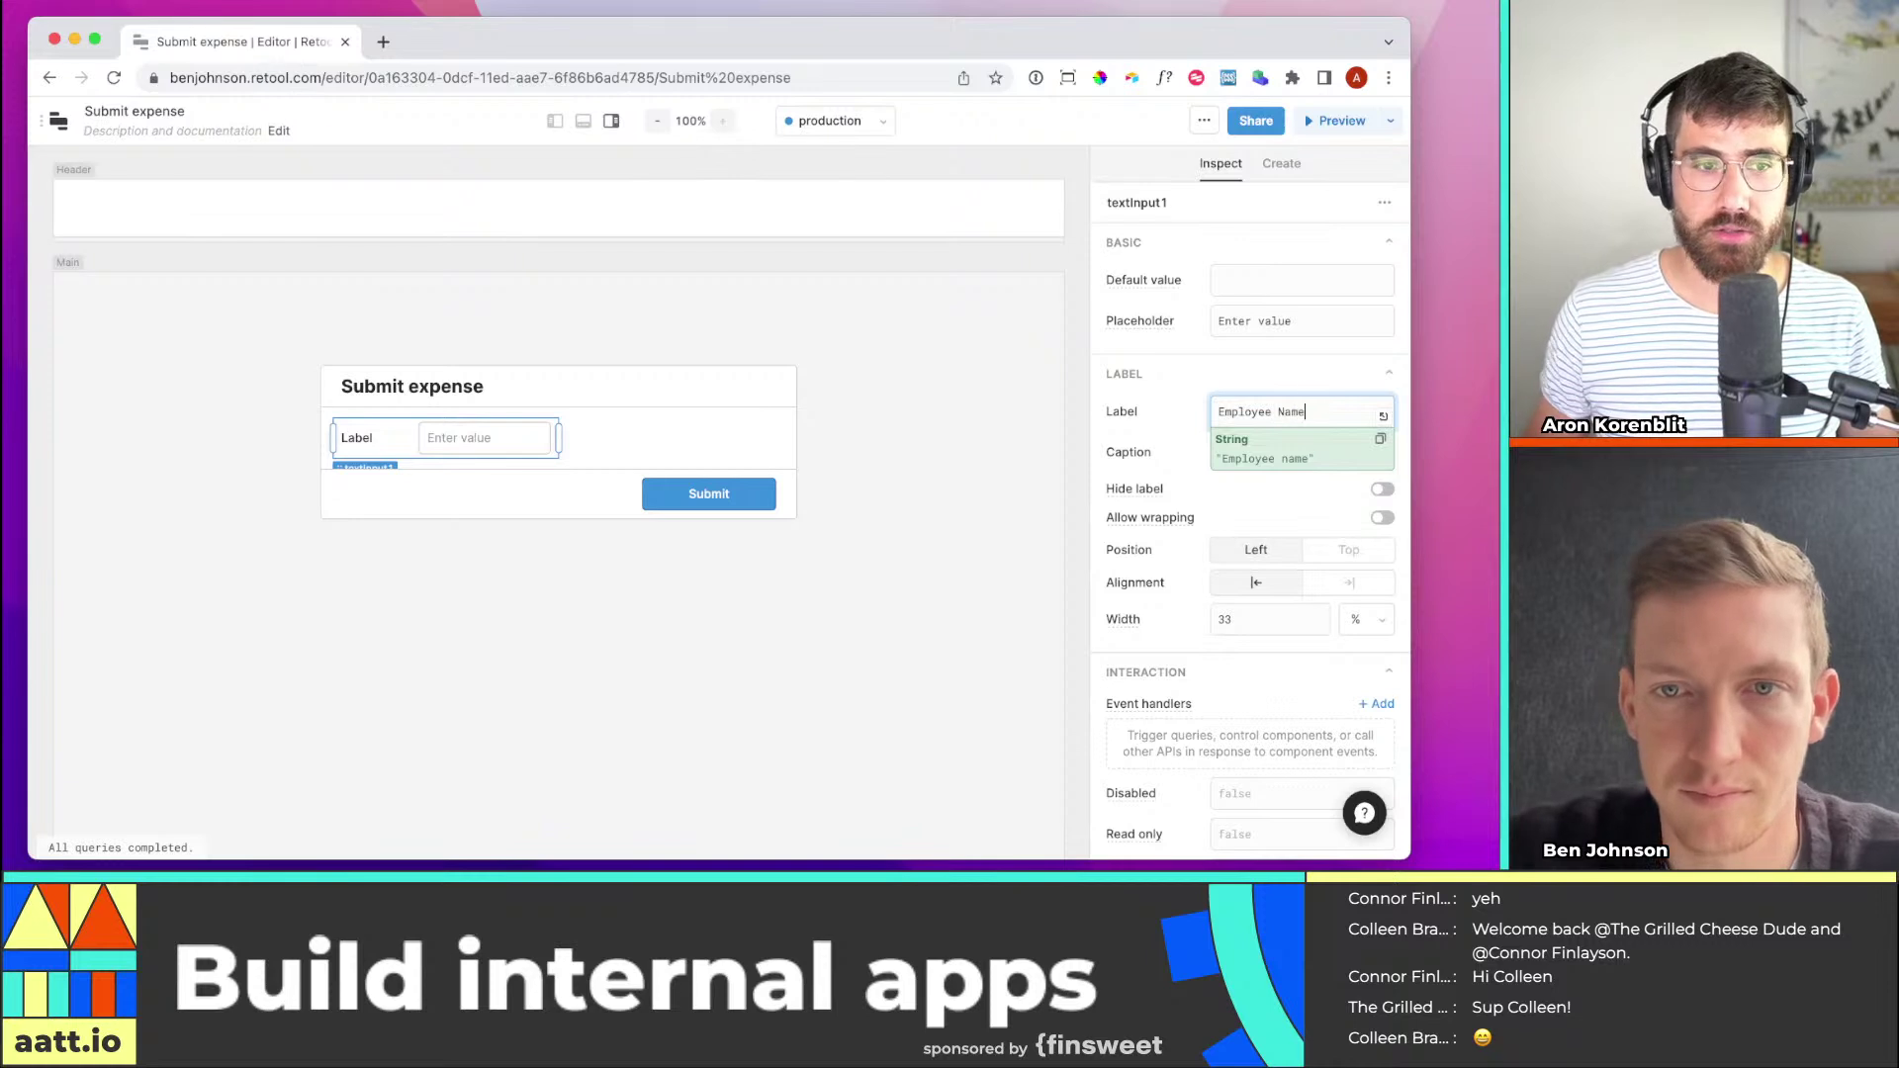
{"action": "left_click_drag", "start_coordinate": [559, 439], "coordinate": [641, 439]}
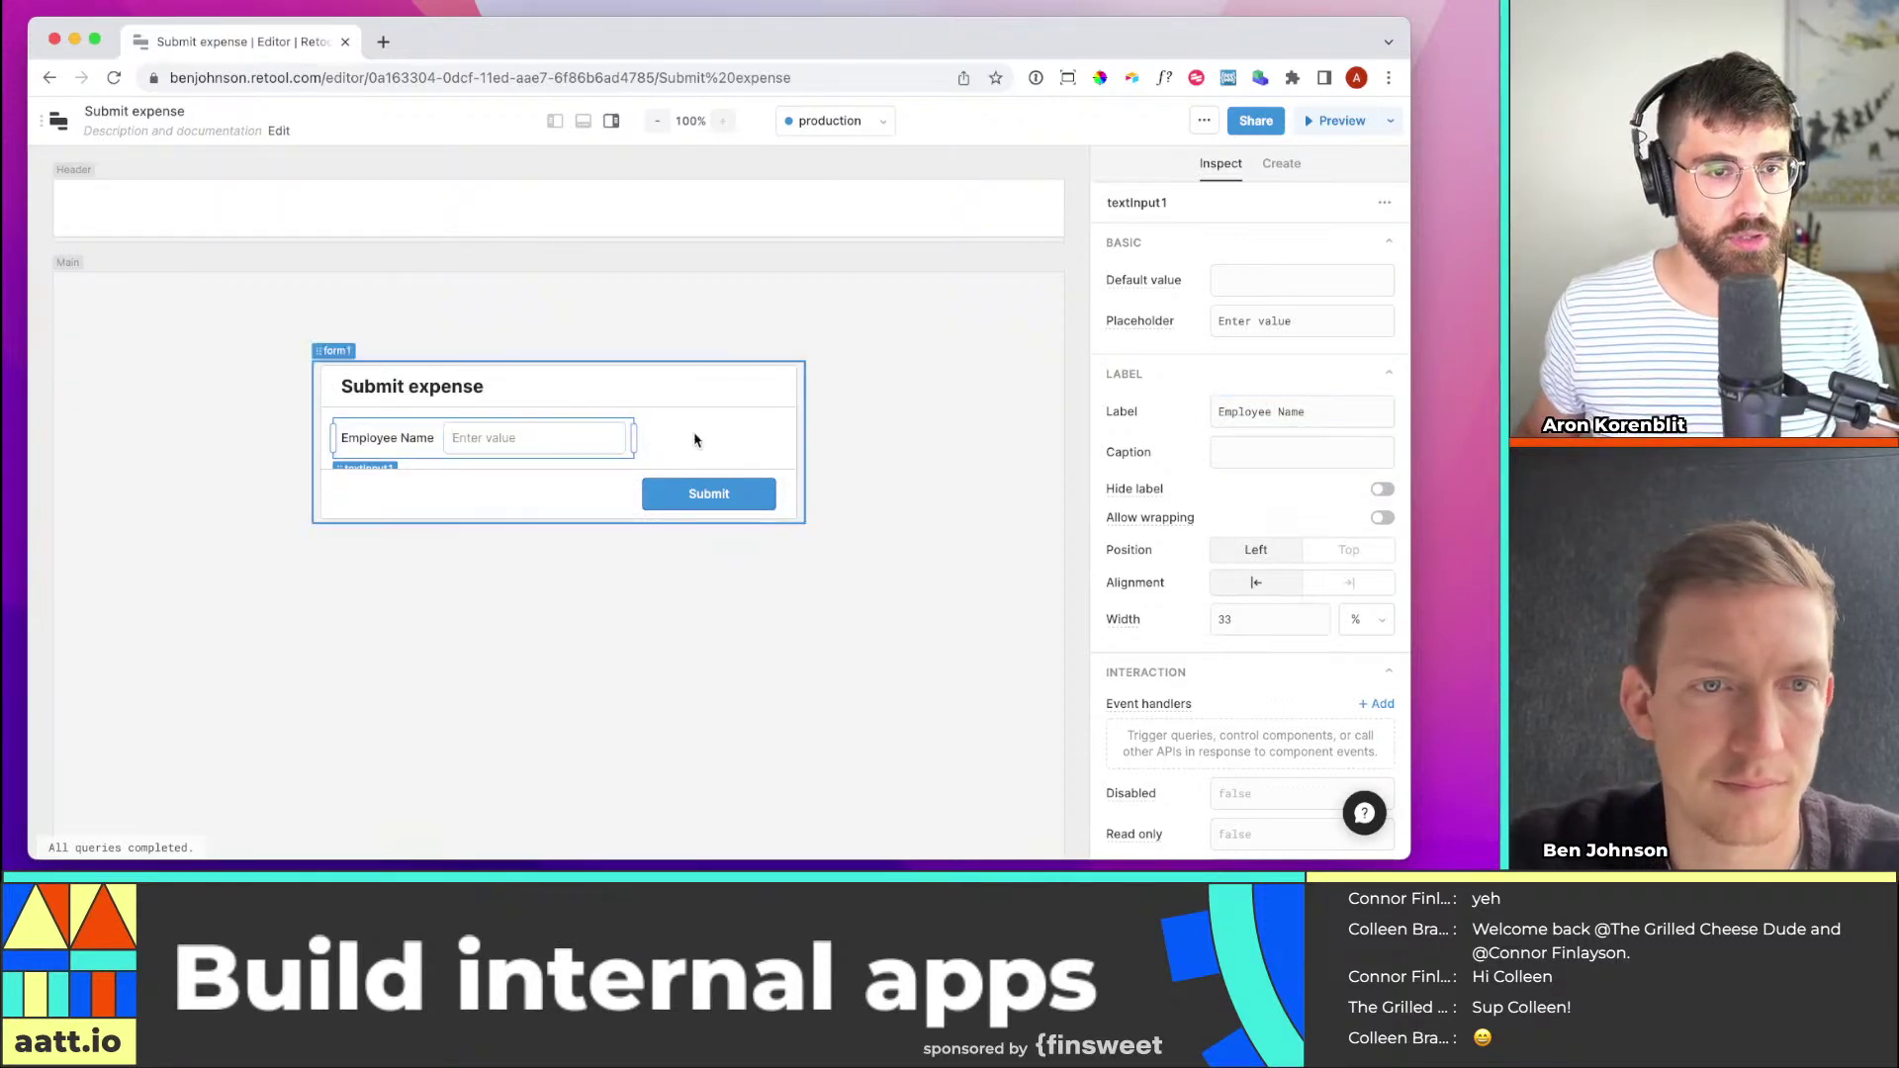
{"action": "left_click", "coordinate": [449, 484]}
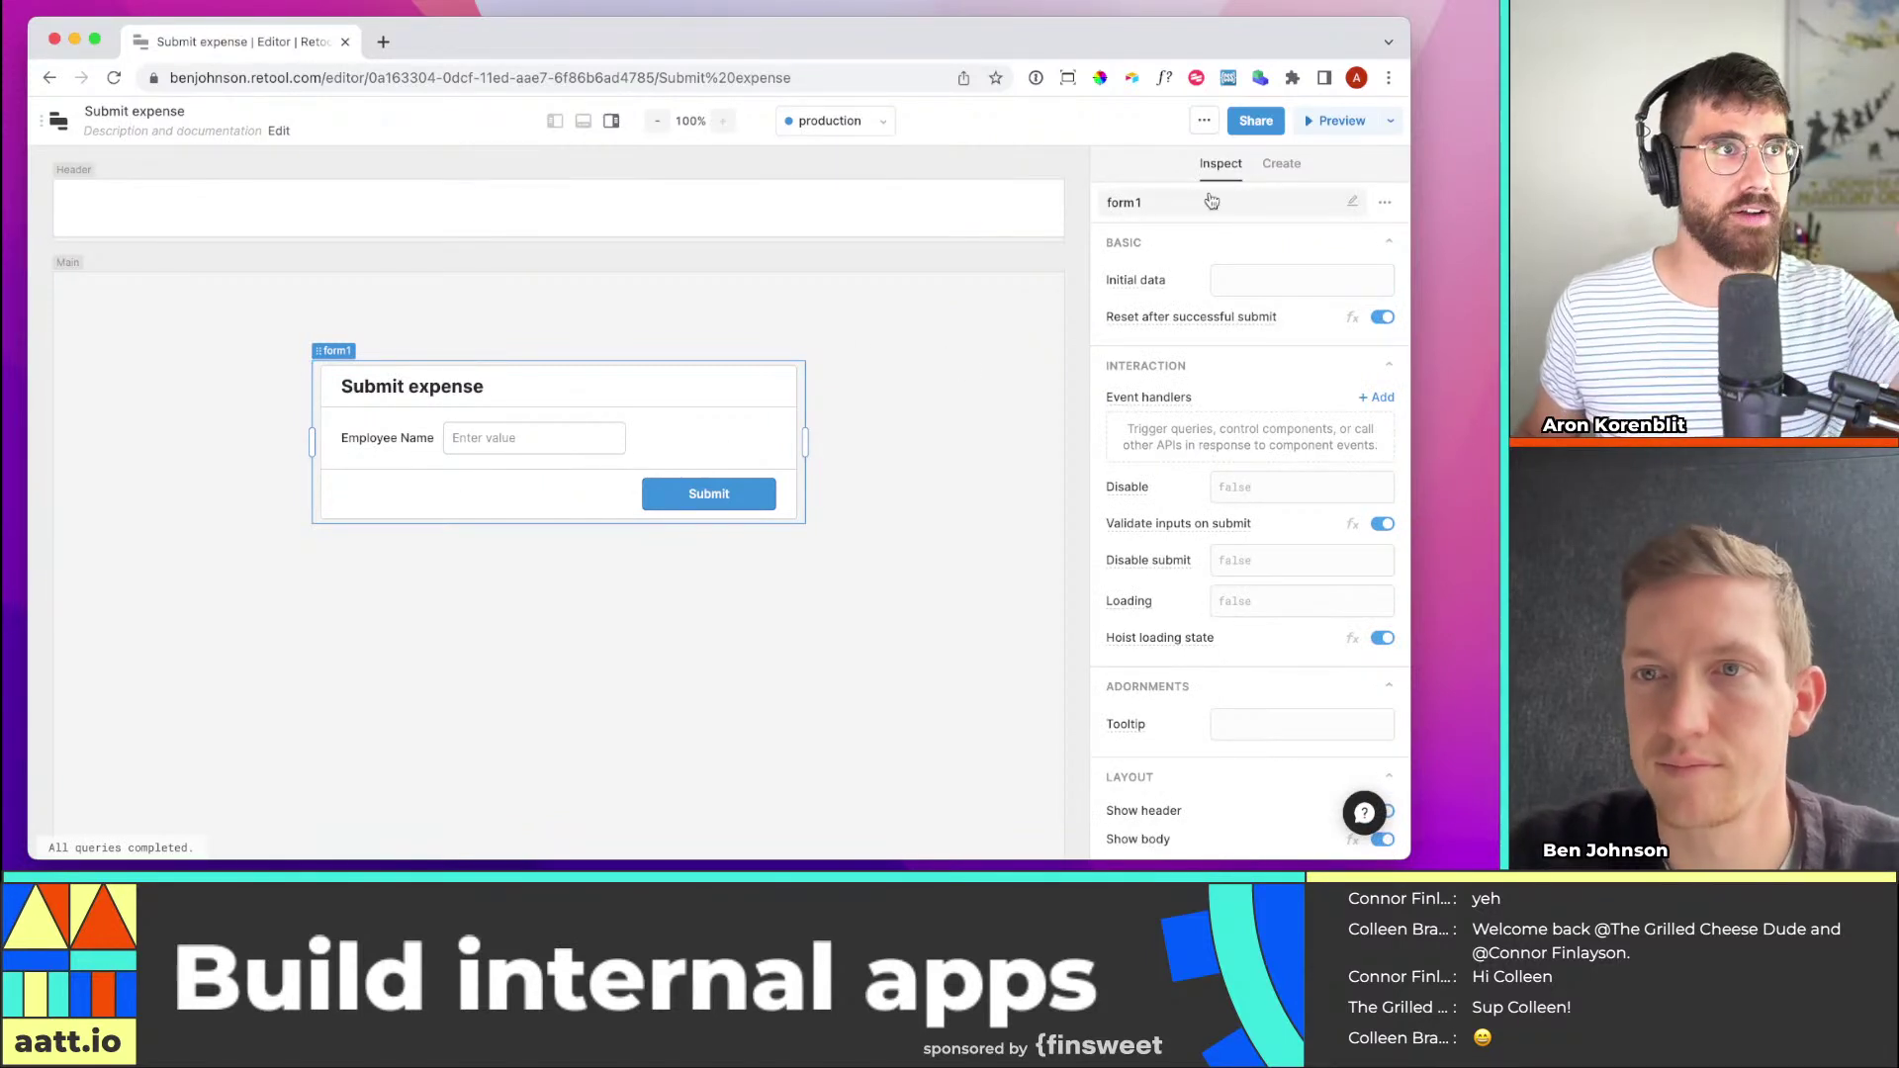
{"action": "left_click", "coordinate": [731, 402]}
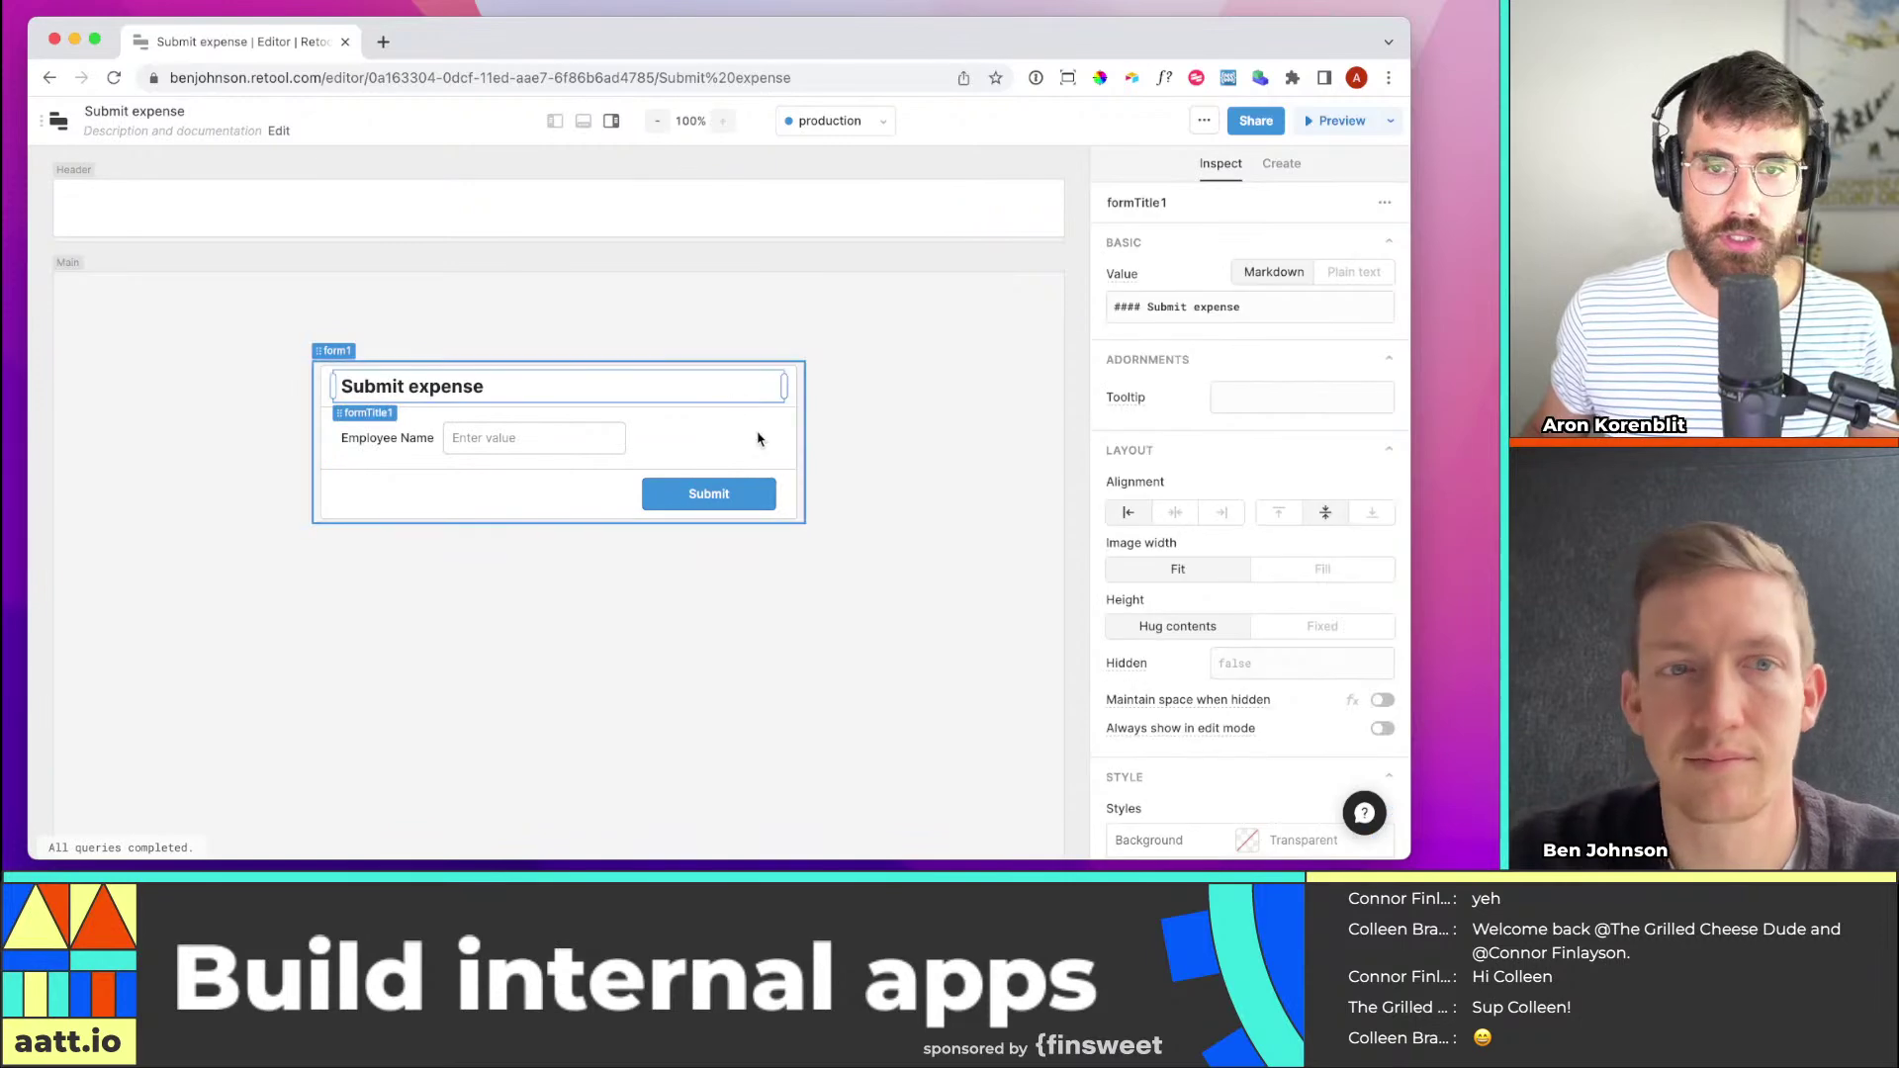
{"action": "left_click", "coordinate": [758, 438]}
Add a second text input (textInput2) directly below Employee Name, matching its width
{"action": "left_click", "coordinate": [1296, 167]}
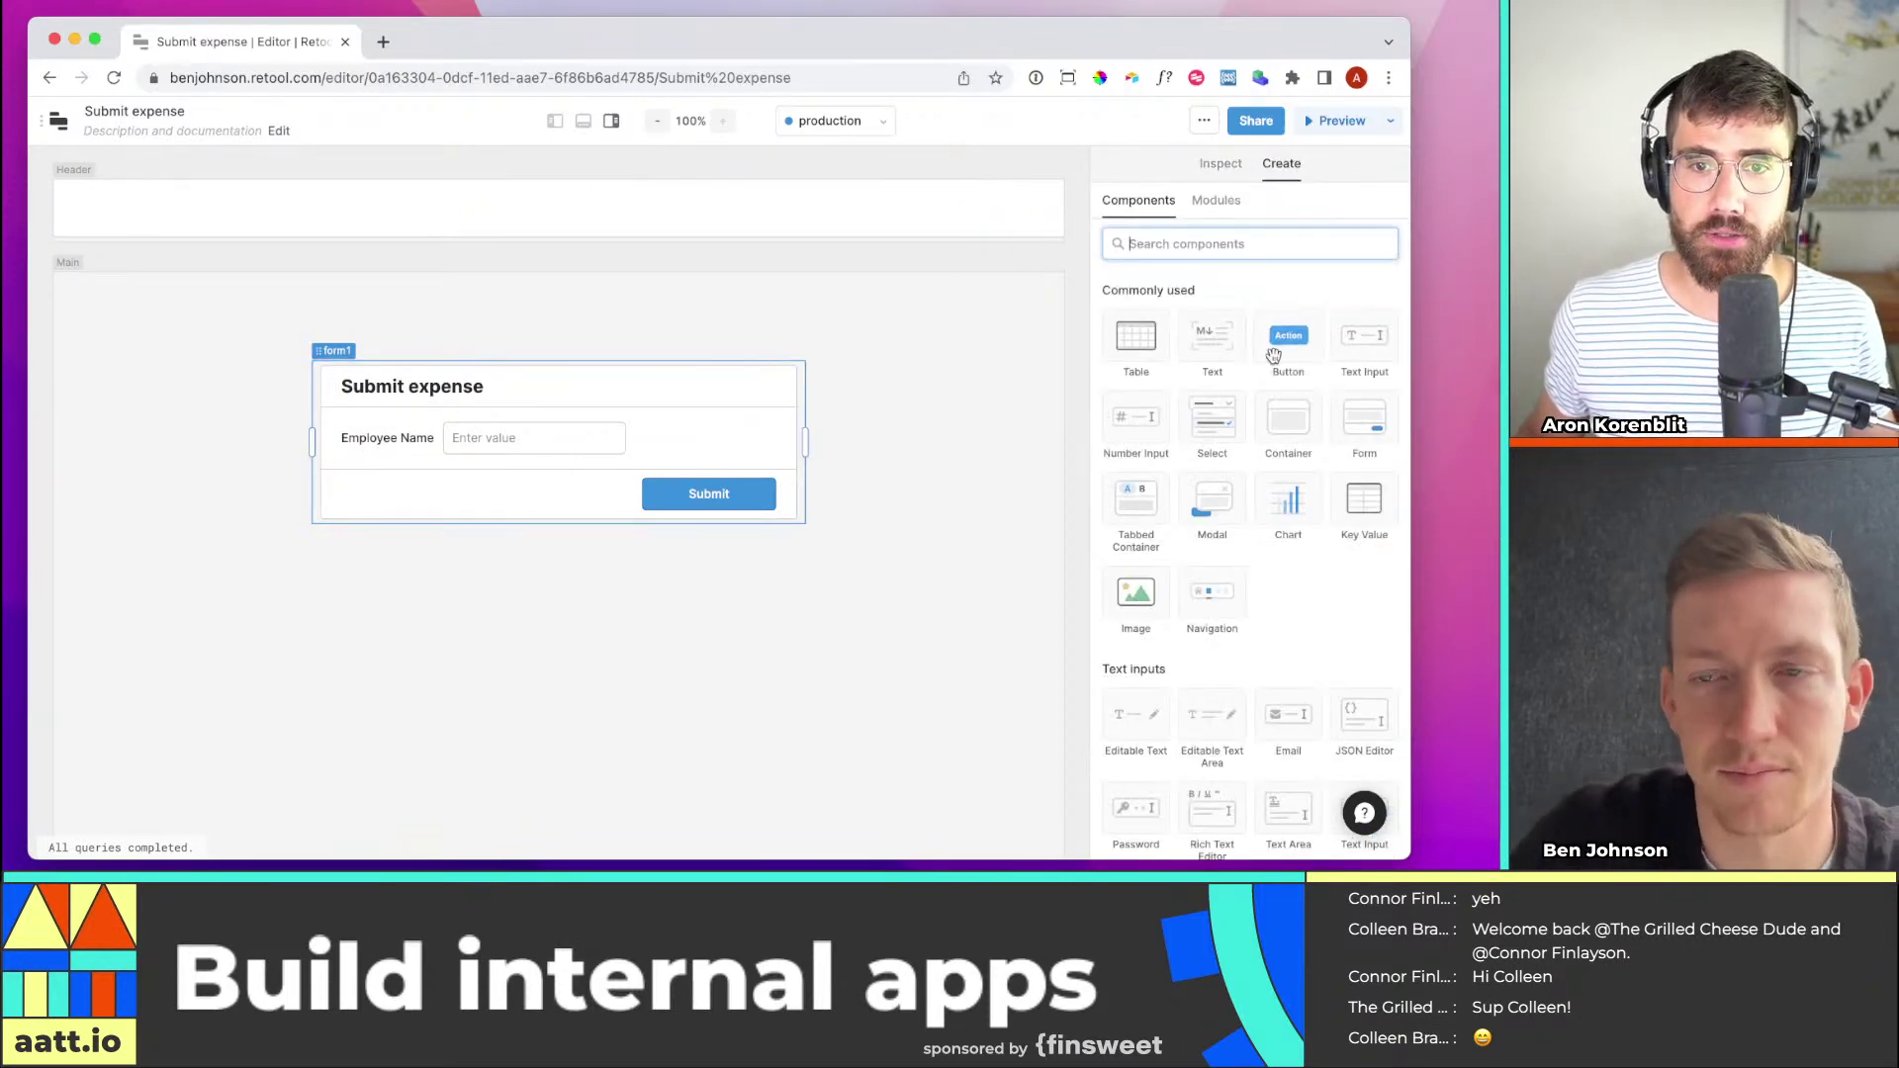
{"action": "left_click_drag", "start_coordinate": [1304, 388], "coordinate": [1363, 346]}
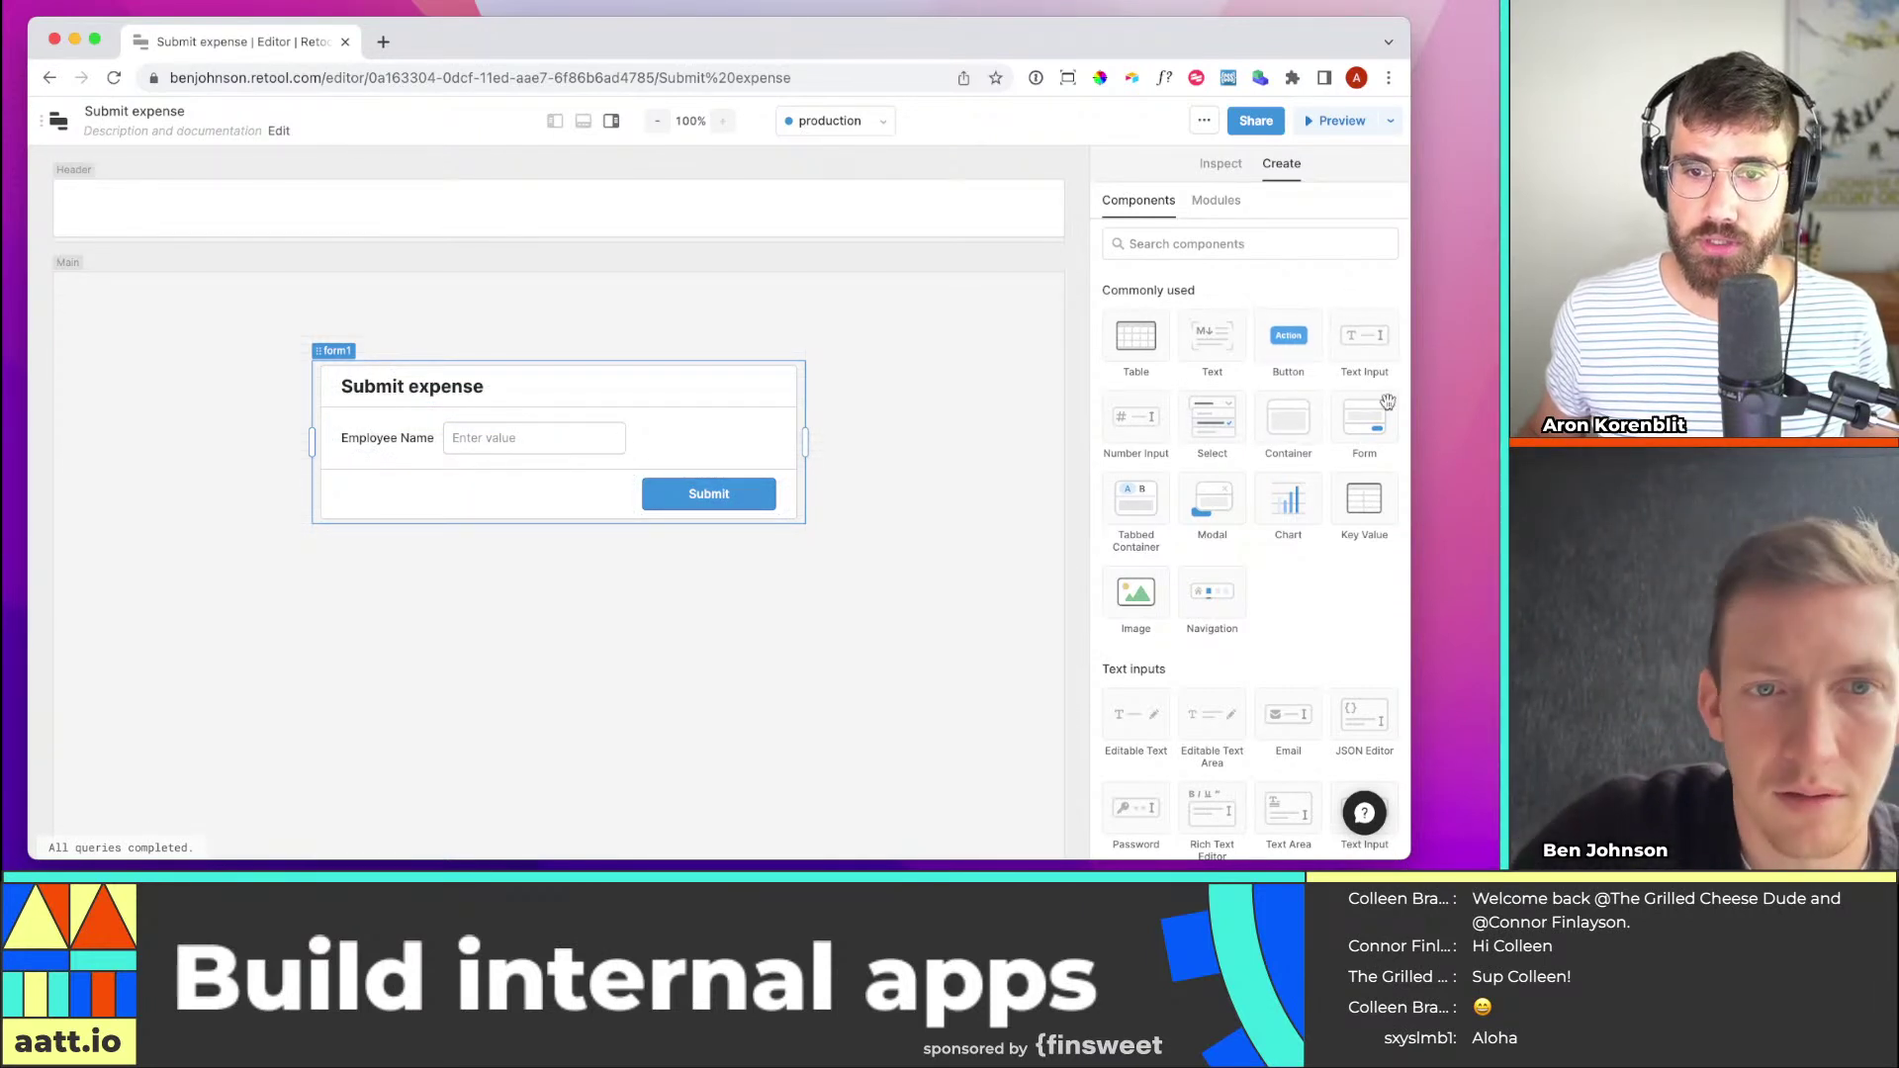
{"action": "left_click_drag", "start_coordinate": [1354, 339], "coordinate": [376, 496]}
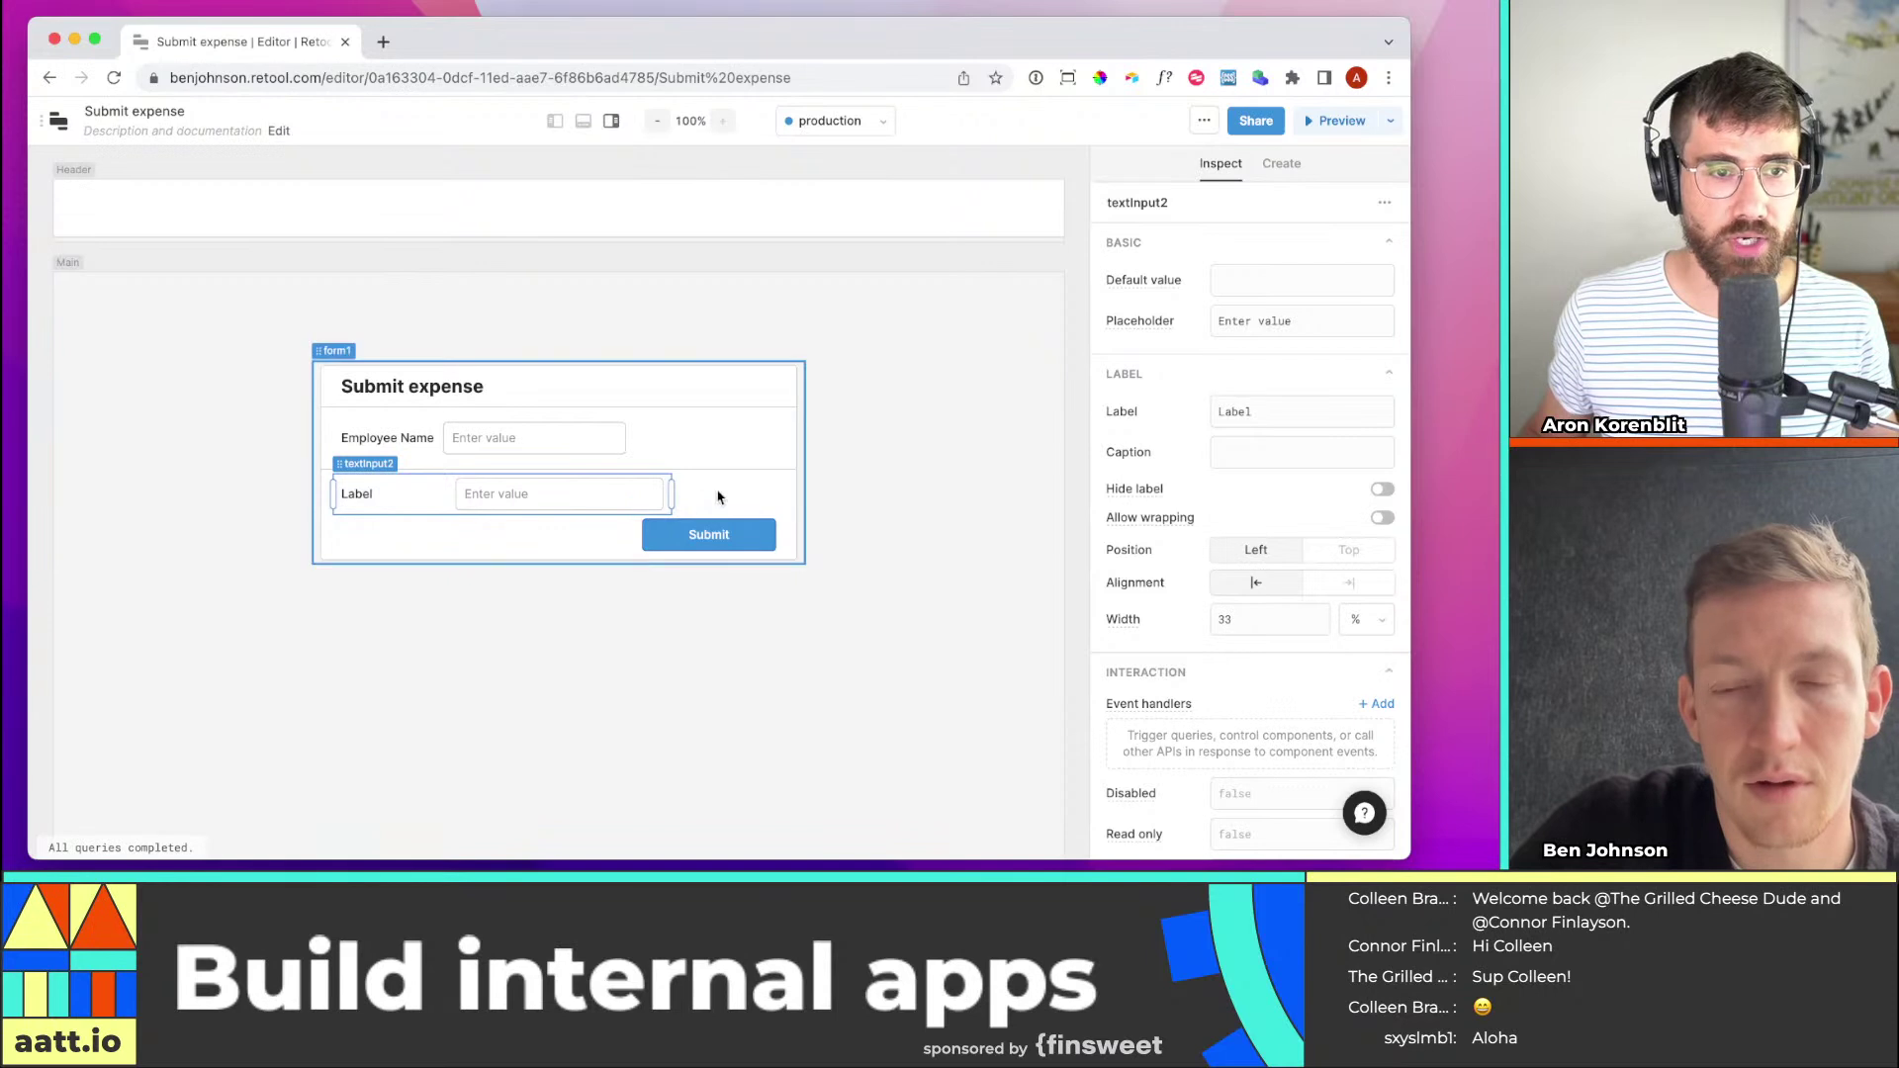
{"action": "left_click_drag", "start_coordinate": [669, 493], "coordinate": [634, 493]}
{"action": "left_click", "coordinate": [831, 458]}
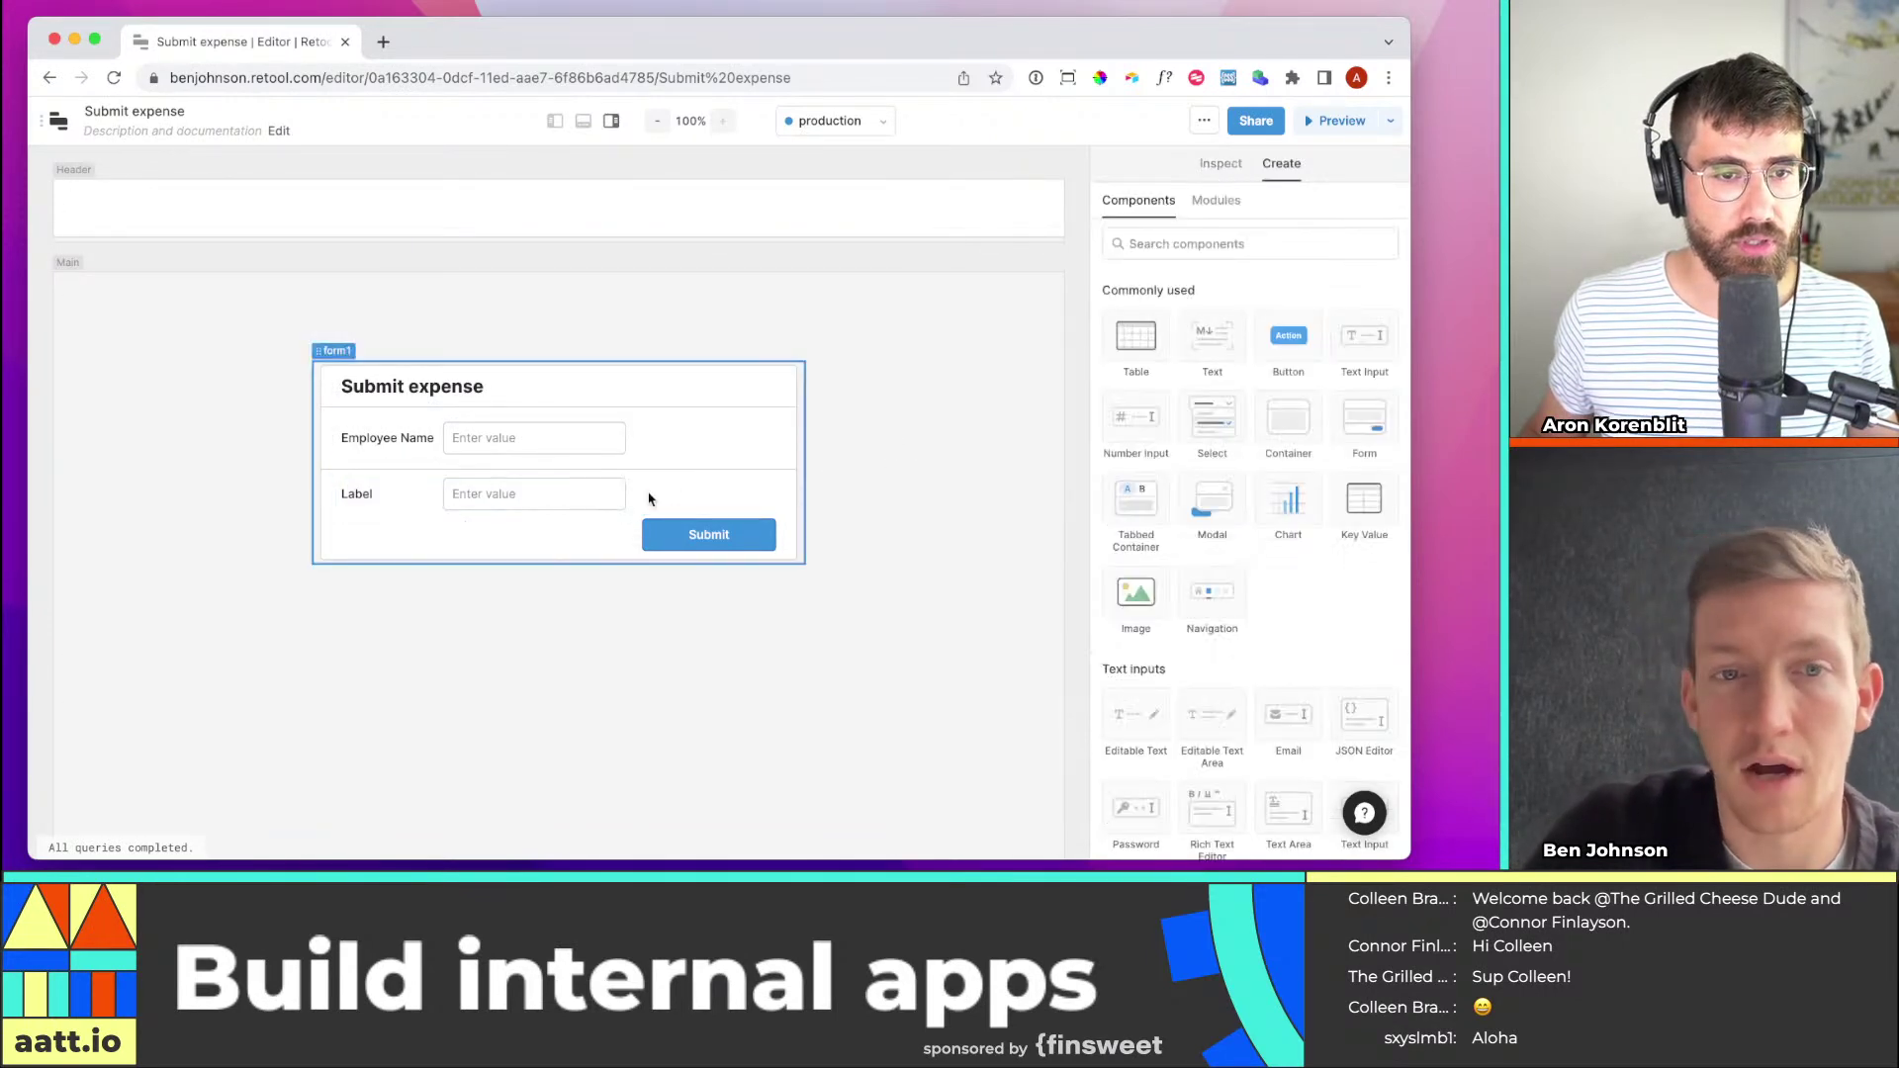
{"action": "left_click", "coordinate": [367, 482]}
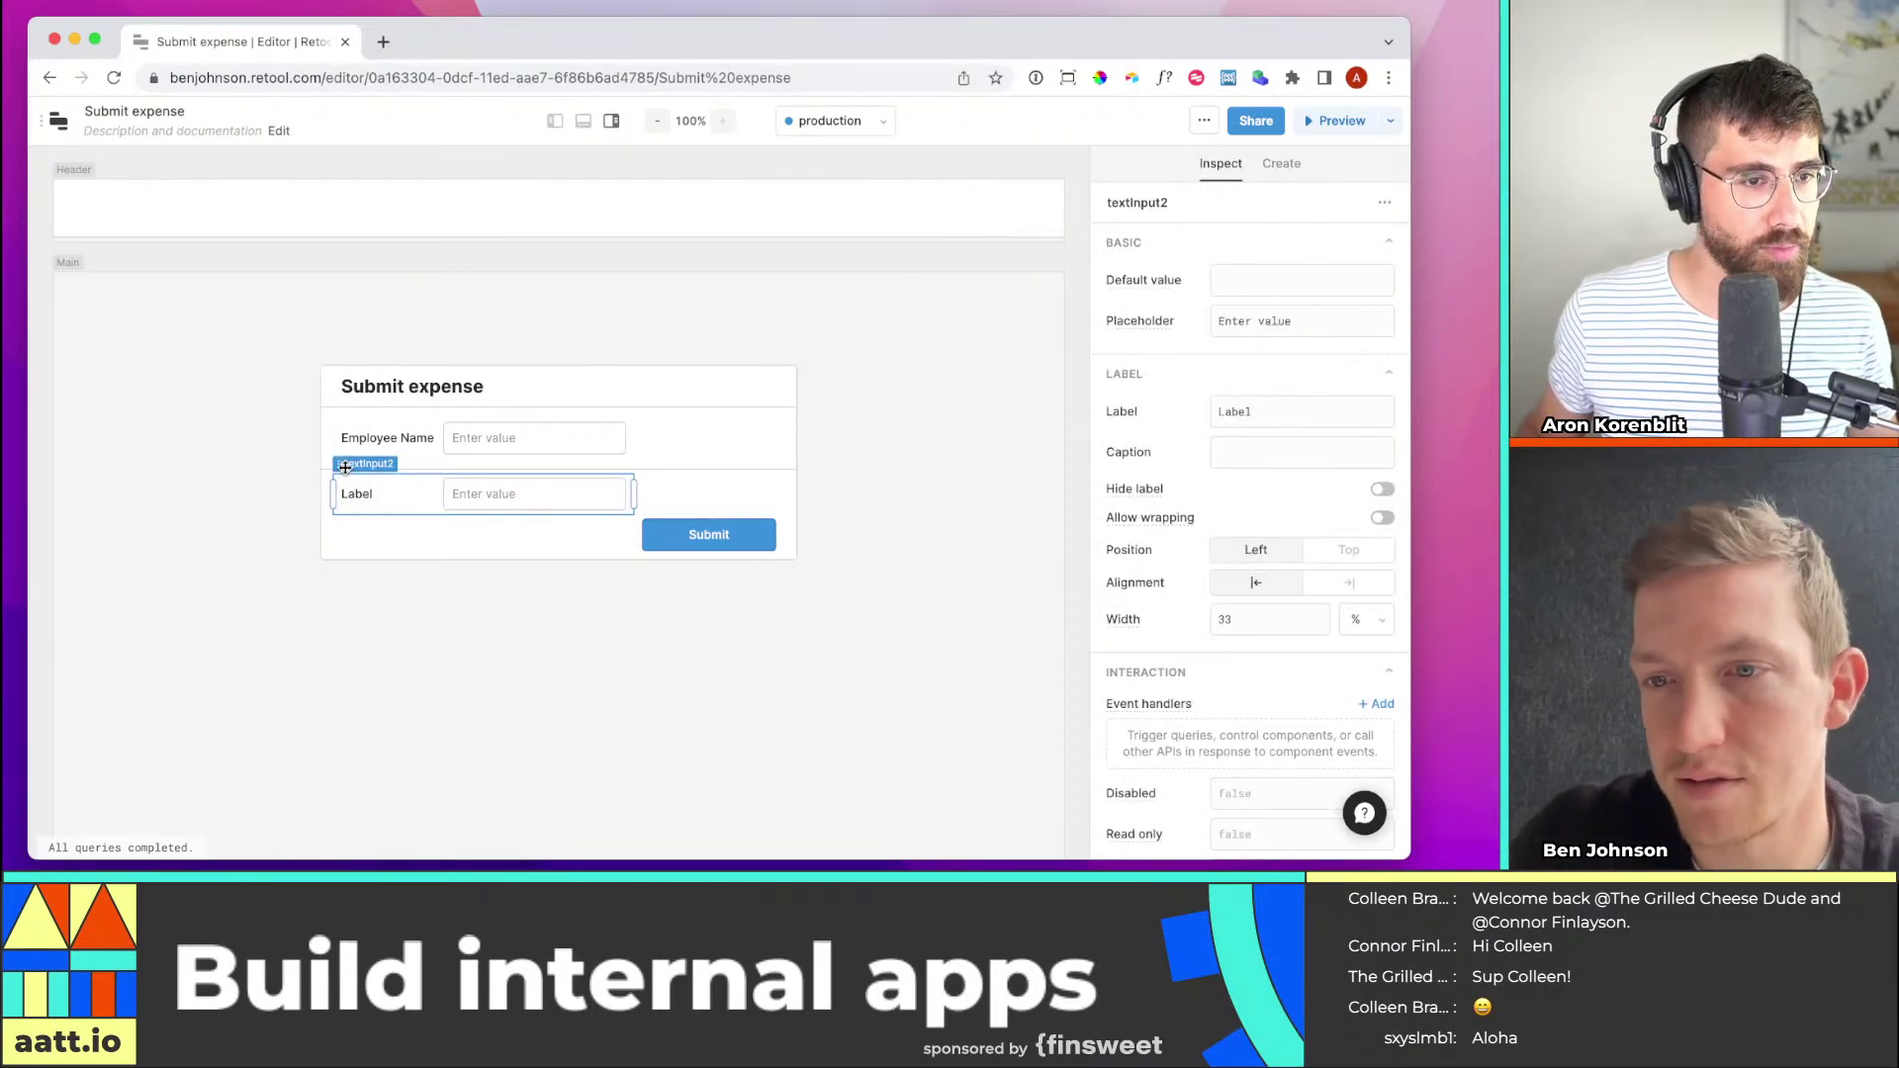
{"action": "left_click_drag", "start_coordinate": [345, 465], "coordinate": [349, 451]}
{"action": "left_click", "coordinate": [725, 478]}
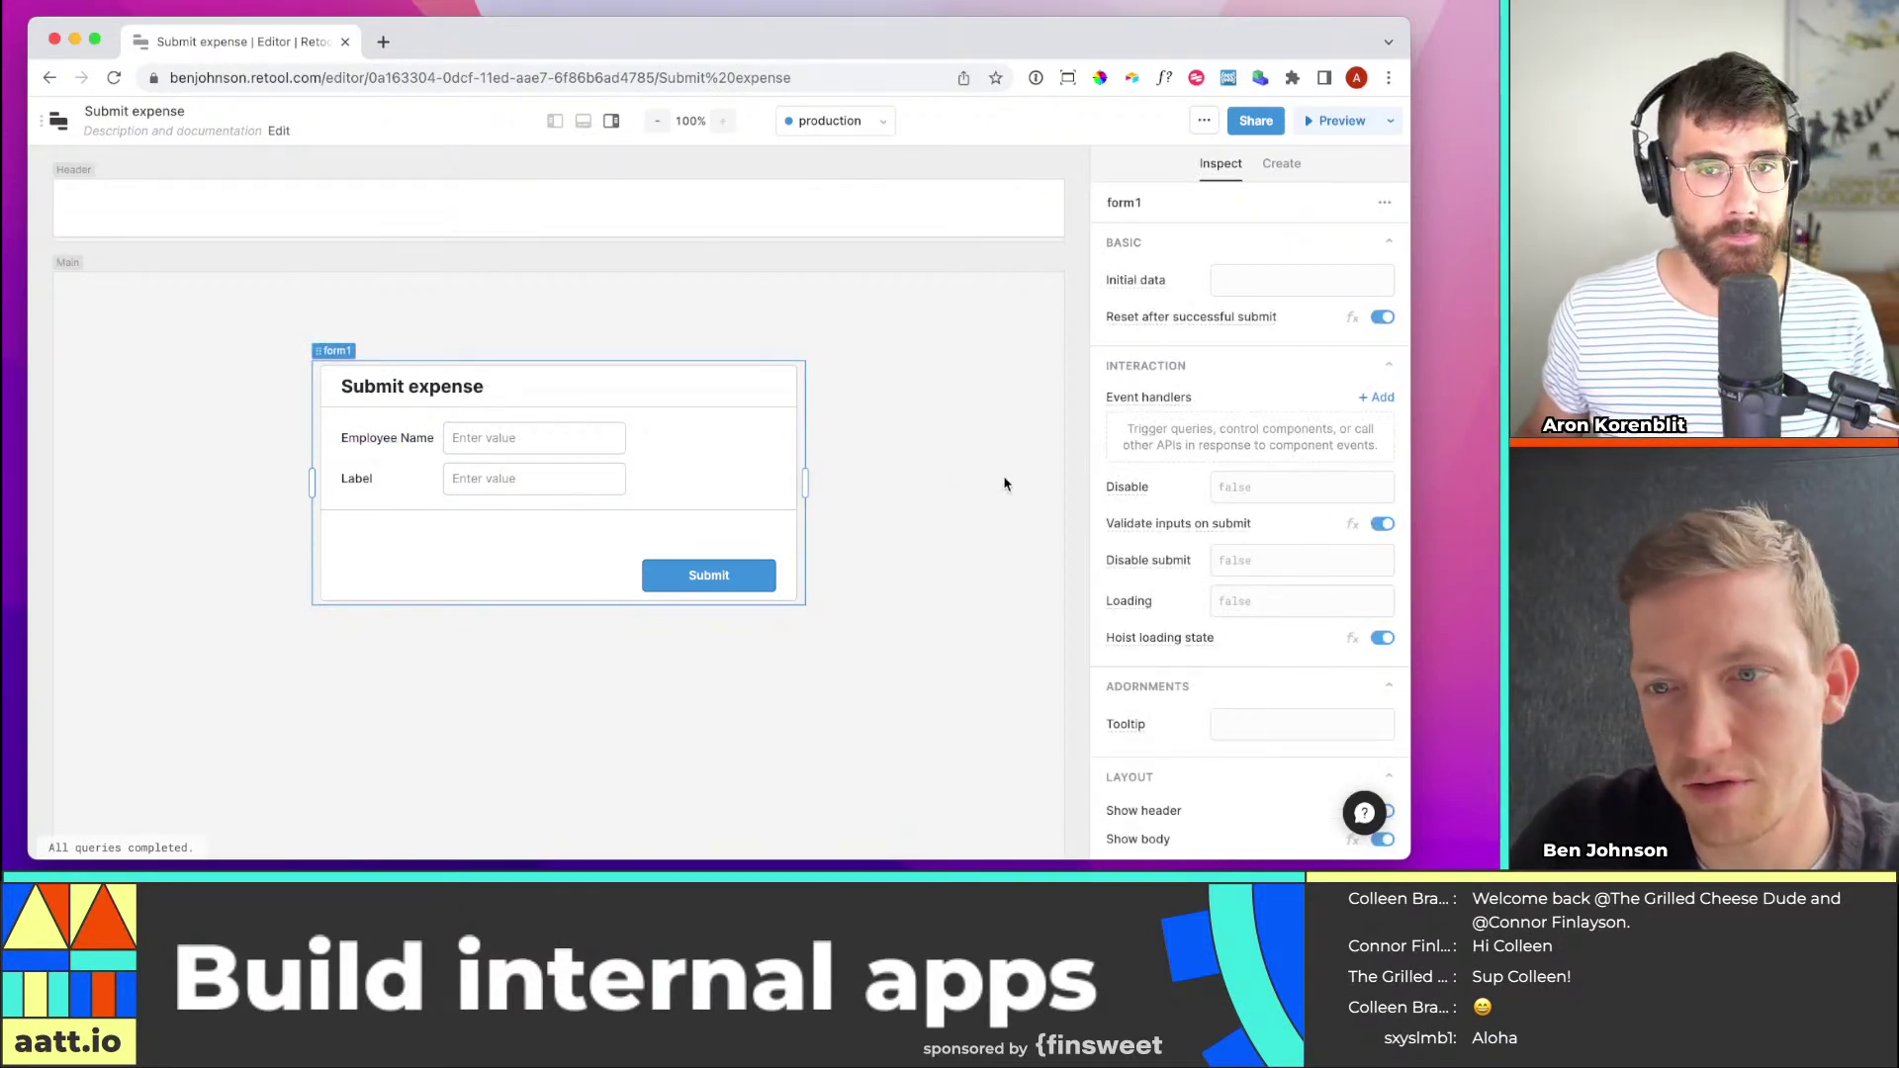
{"action": "left_click", "coordinate": [1282, 163]}
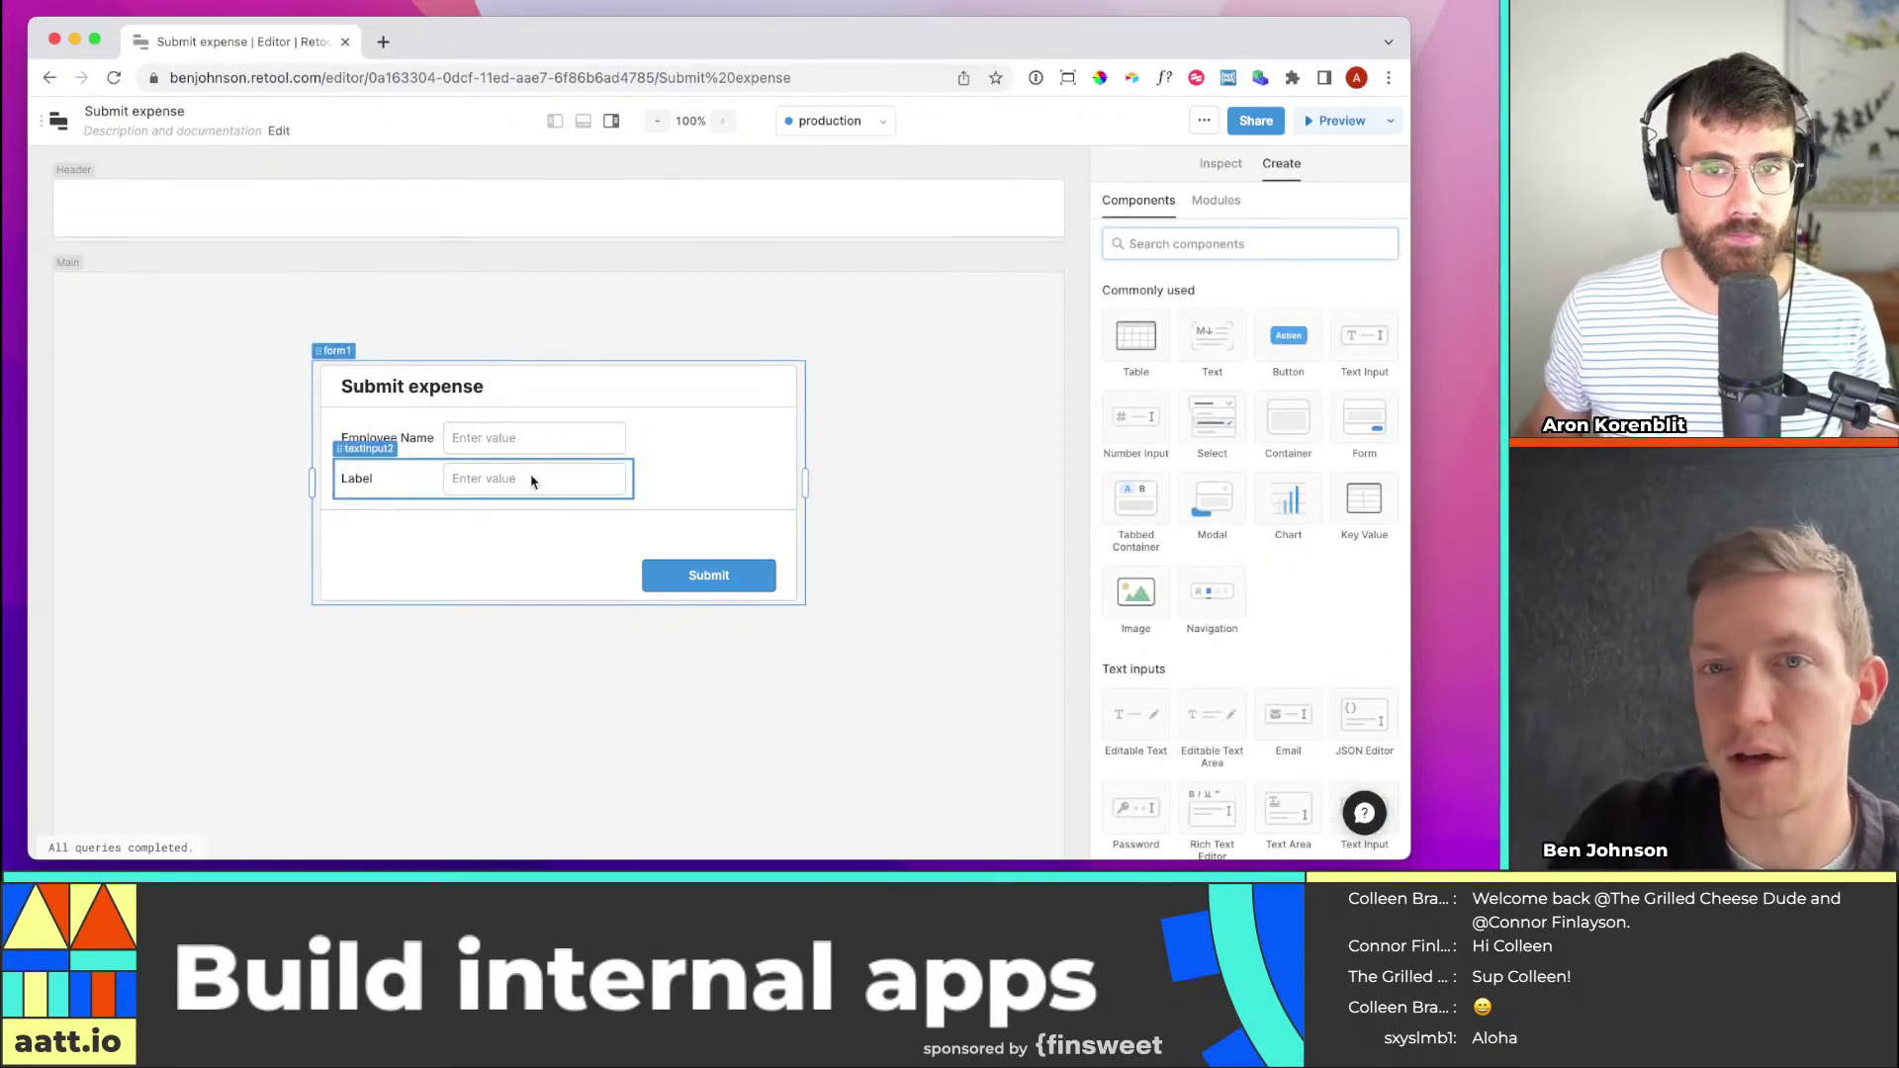
{"action": "left_click", "coordinate": [424, 487]}
Search the components for 'email' and drop an Email input into form1
{"action": "left_click", "coordinate": [1282, 164]}
{"action": "type", "text": "email"}
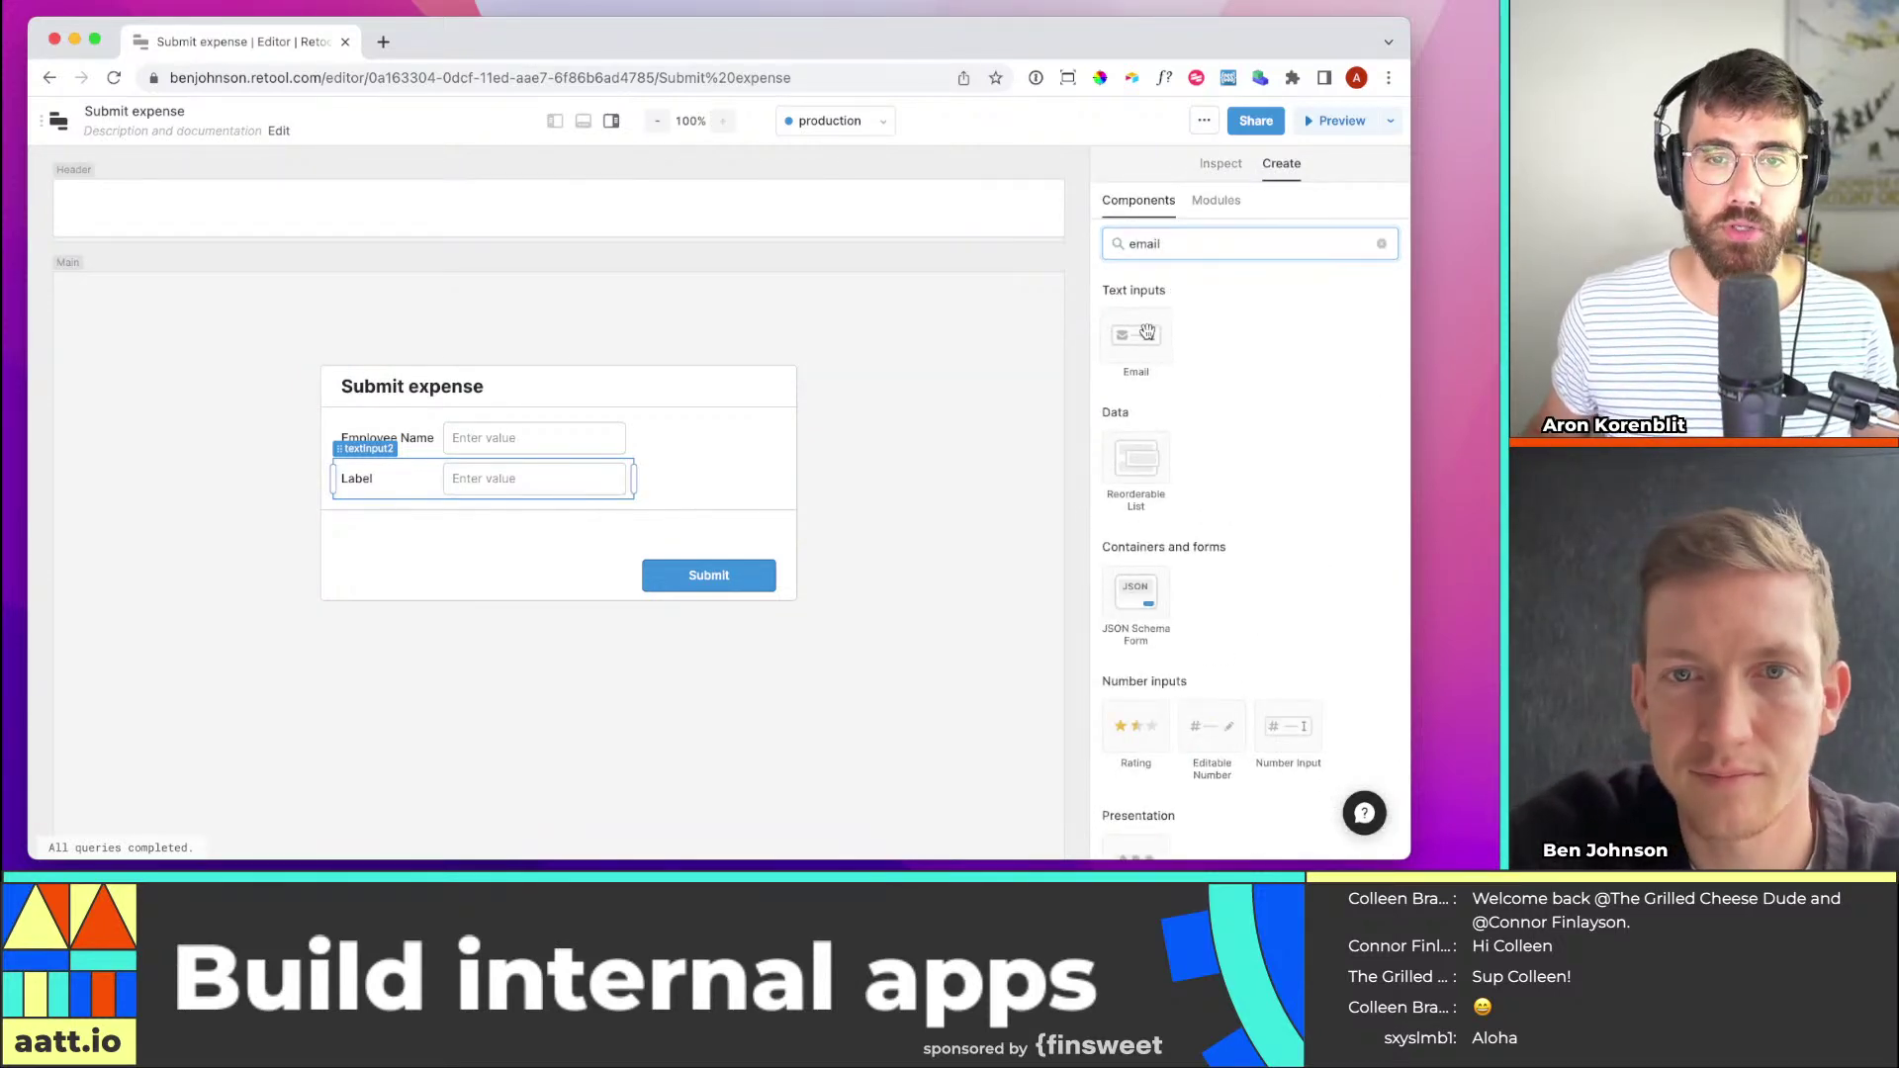
{"action": "left_click_drag", "start_coordinate": [1148, 331], "coordinate": [368, 485]}
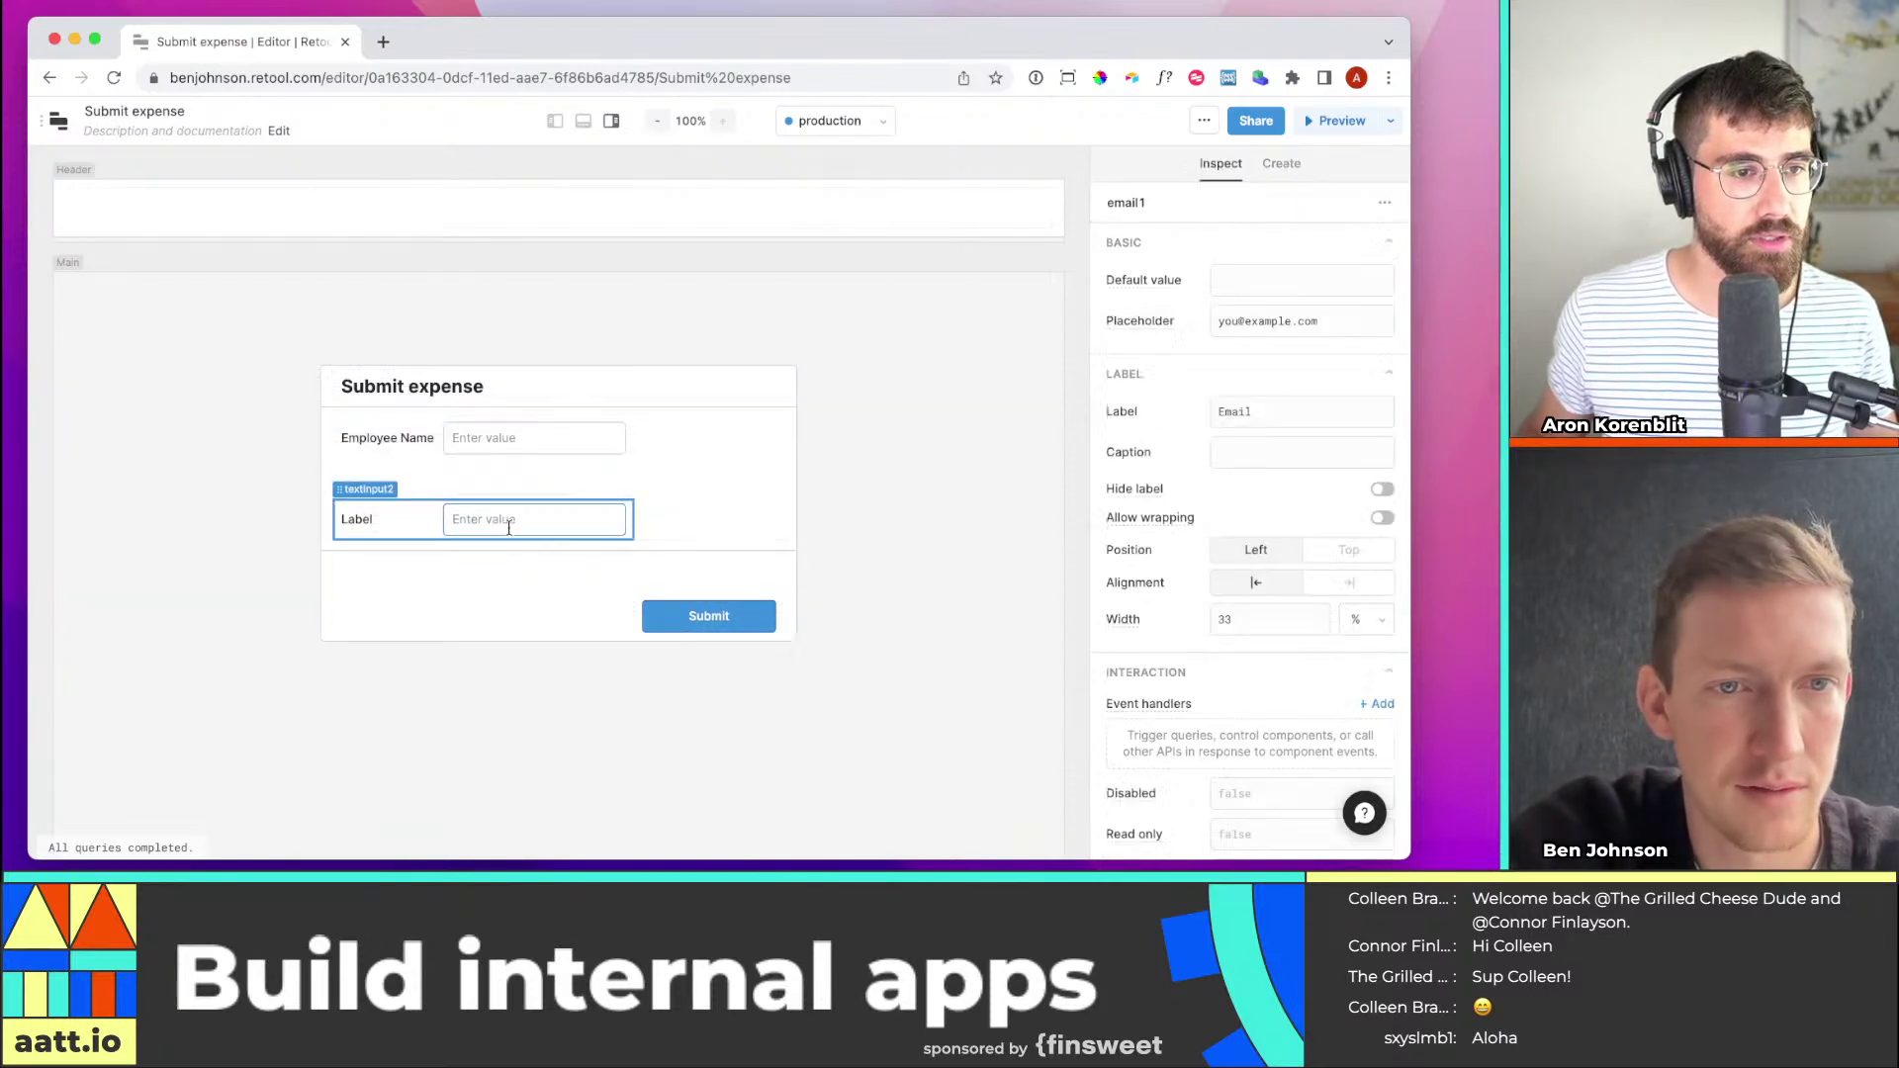
Delete the leftover Label text input (textInput2) from the form
{"action": "left_click", "coordinate": [410, 532]}
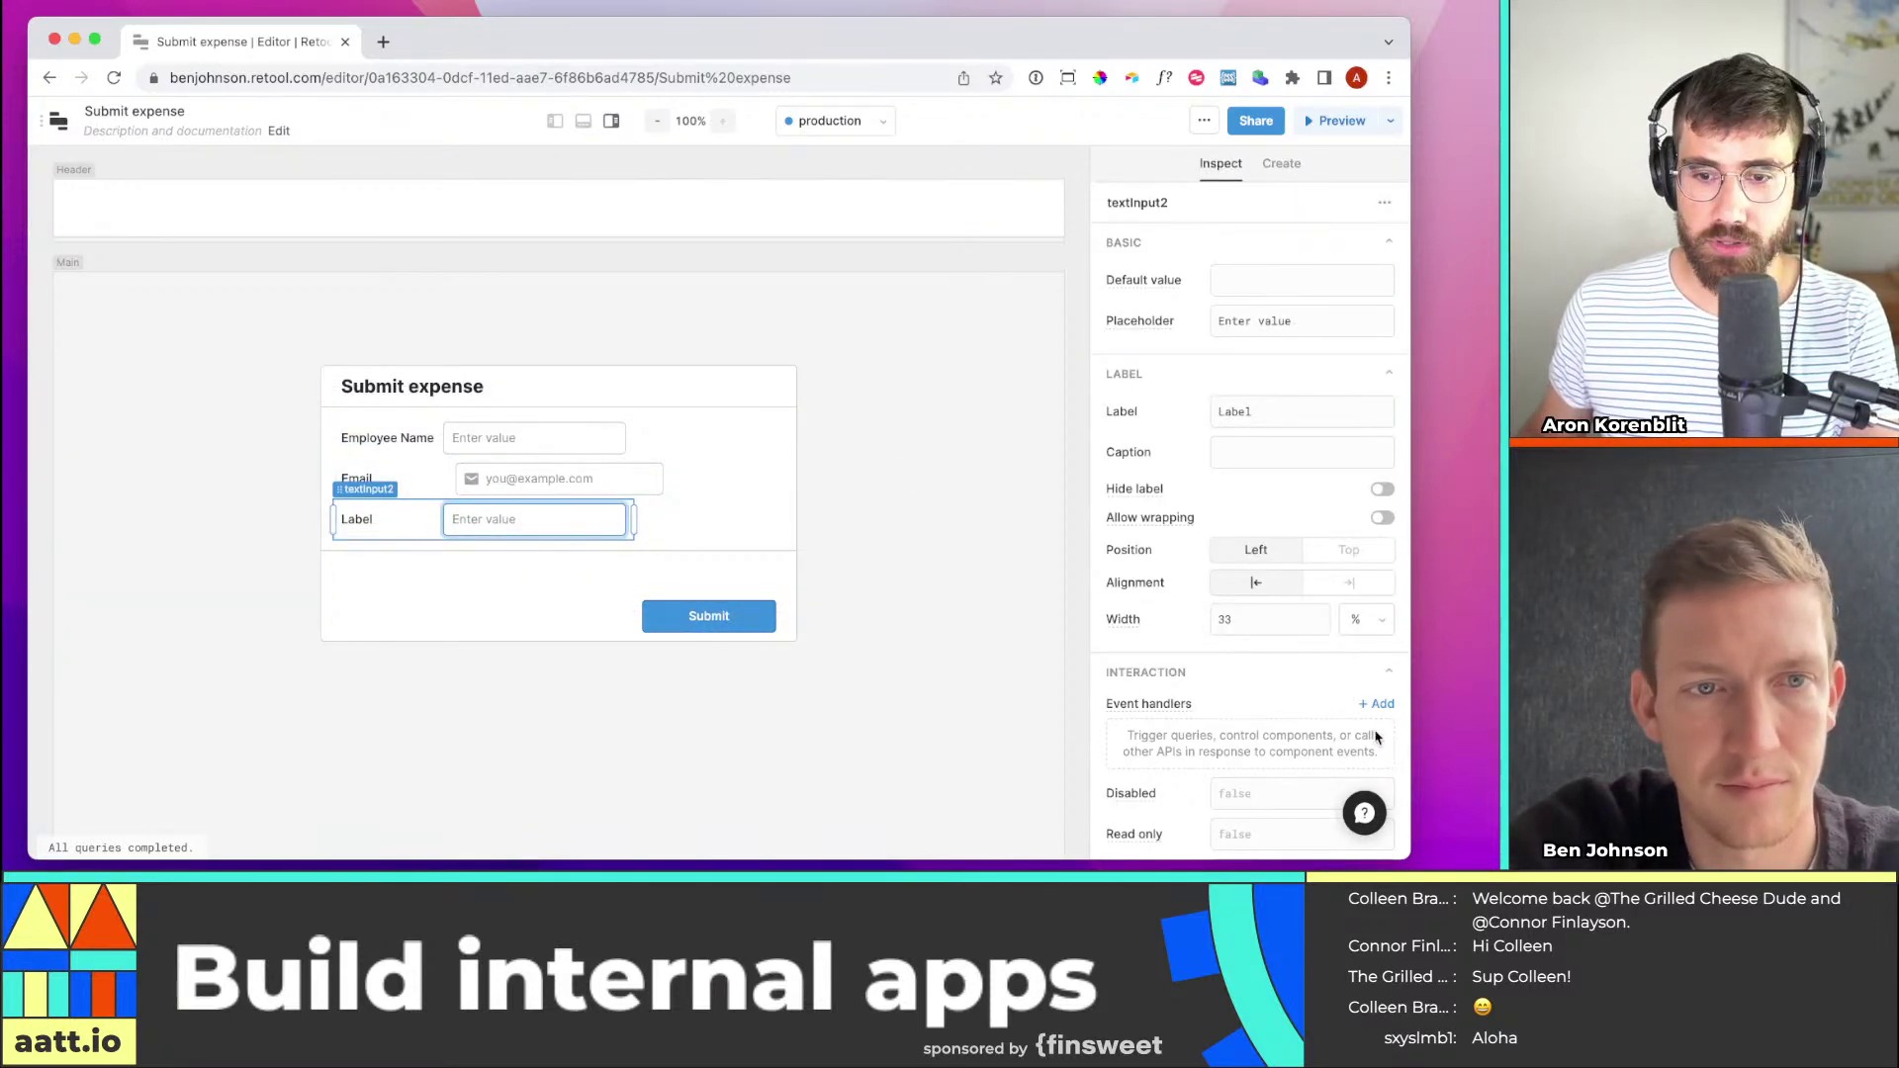
{"action": "scroll", "coordinate": [1316, 614], "scroll_direction": "down", "scroll_amount": 5}
{"action": "scroll", "coordinate": [1316, 613], "scroll_direction": "up", "scroll_amount": 5}
{"action": "left_click", "coordinate": [1385, 203]}
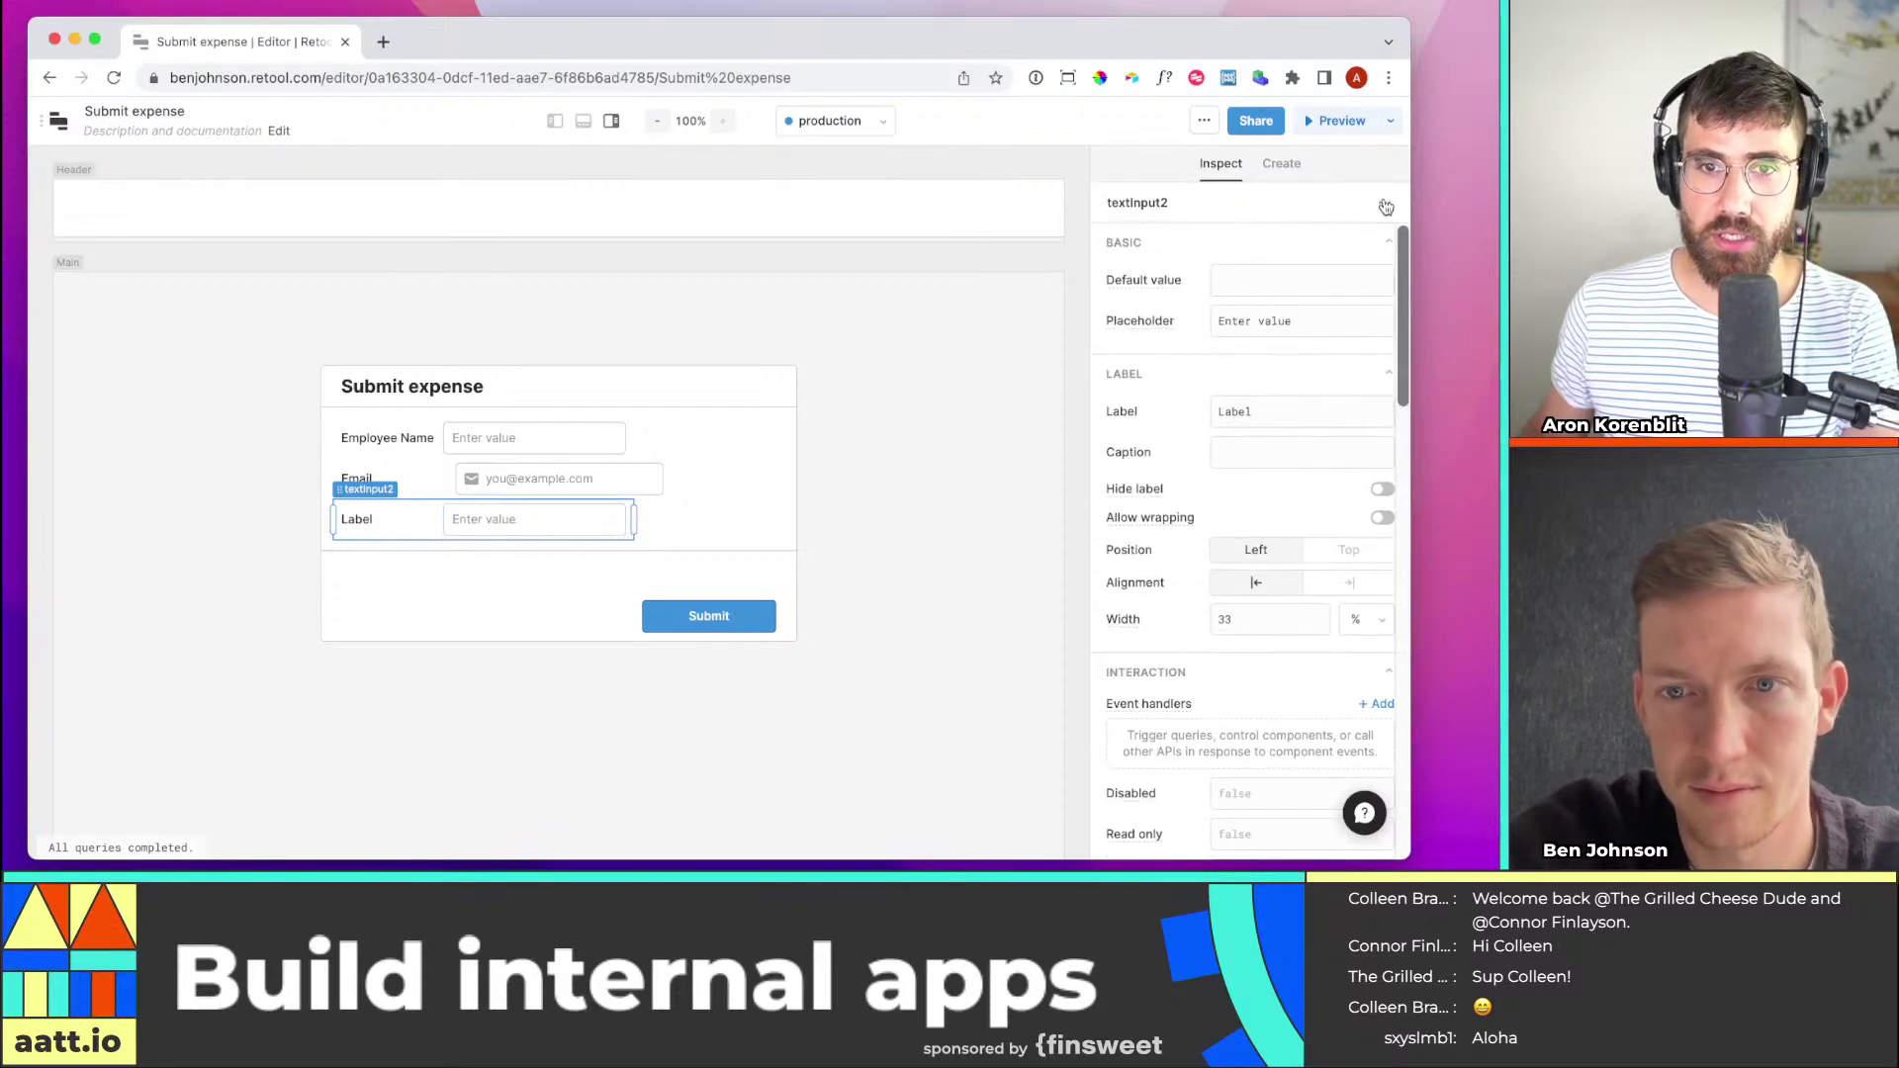
{"action": "left_click", "coordinate": [1385, 203]}
{"action": "left_click", "coordinate": [1298, 365]}
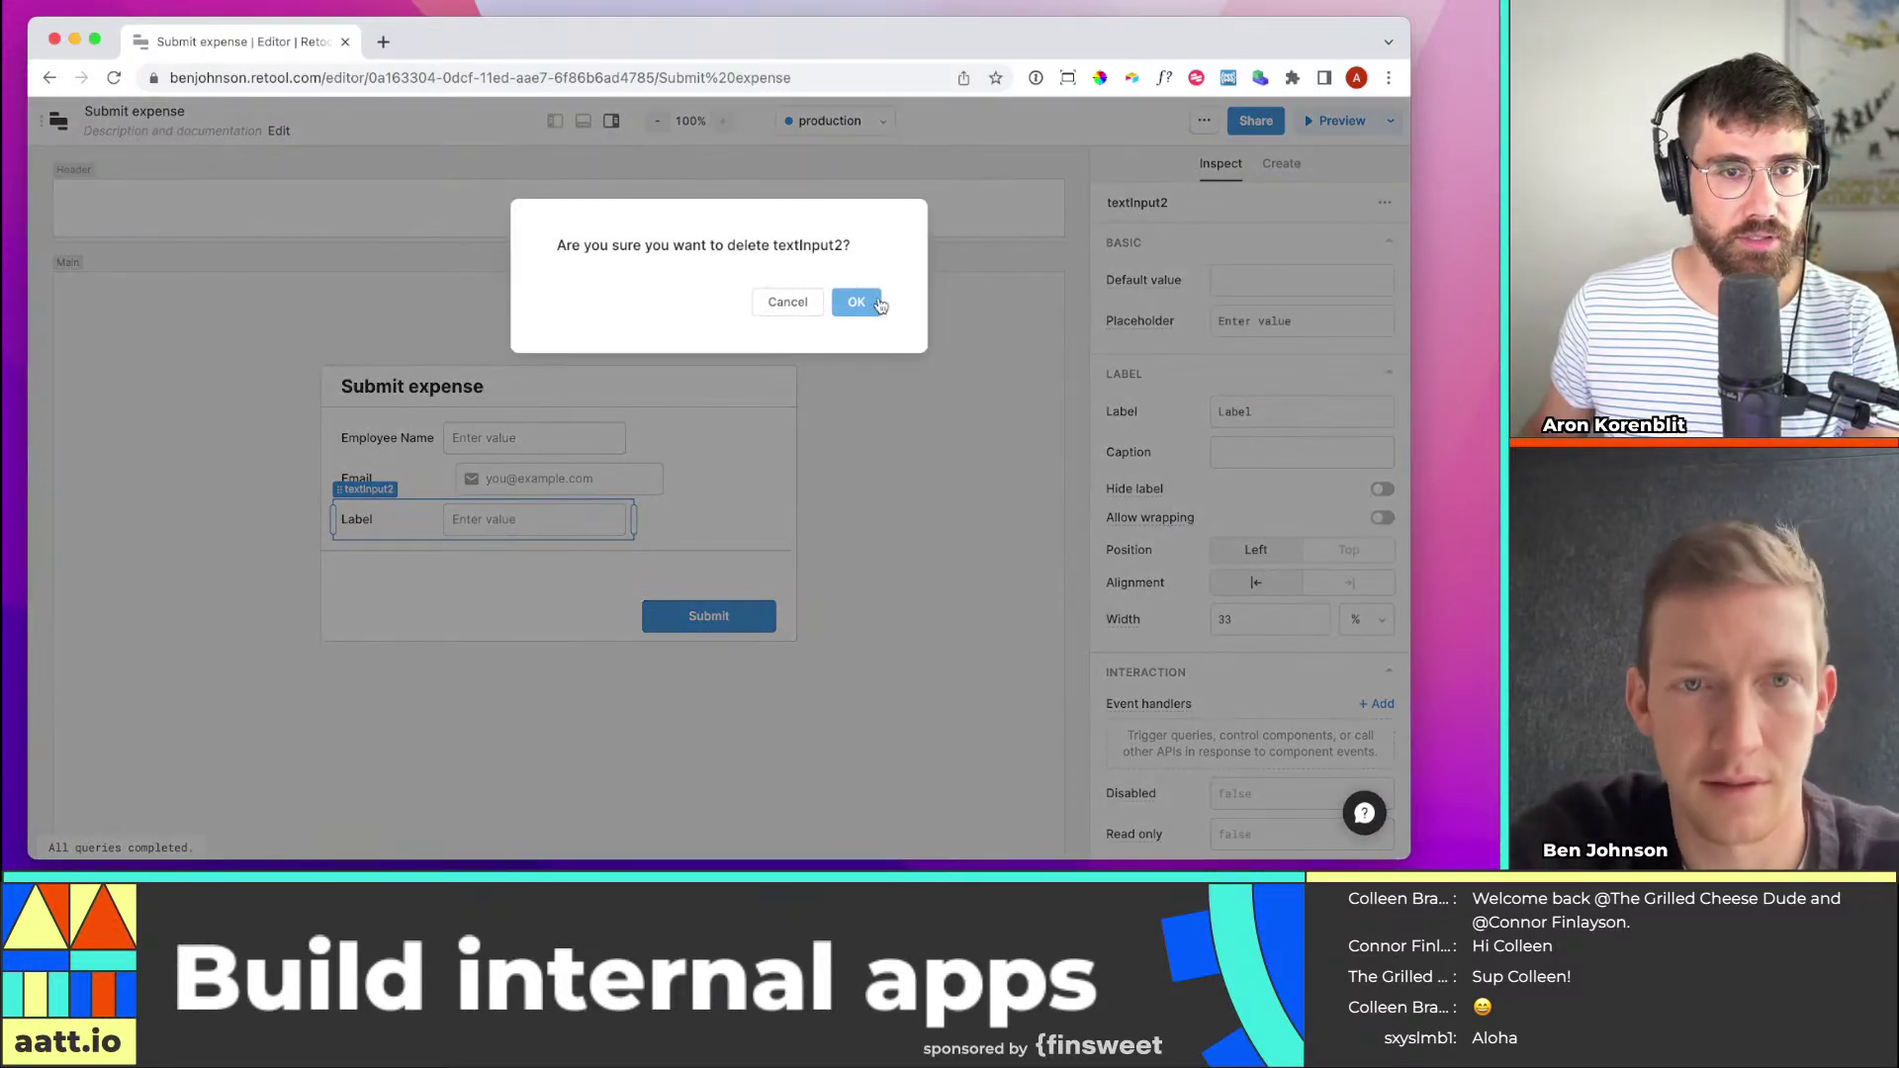
{"action": "left_click", "coordinate": [878, 305]}
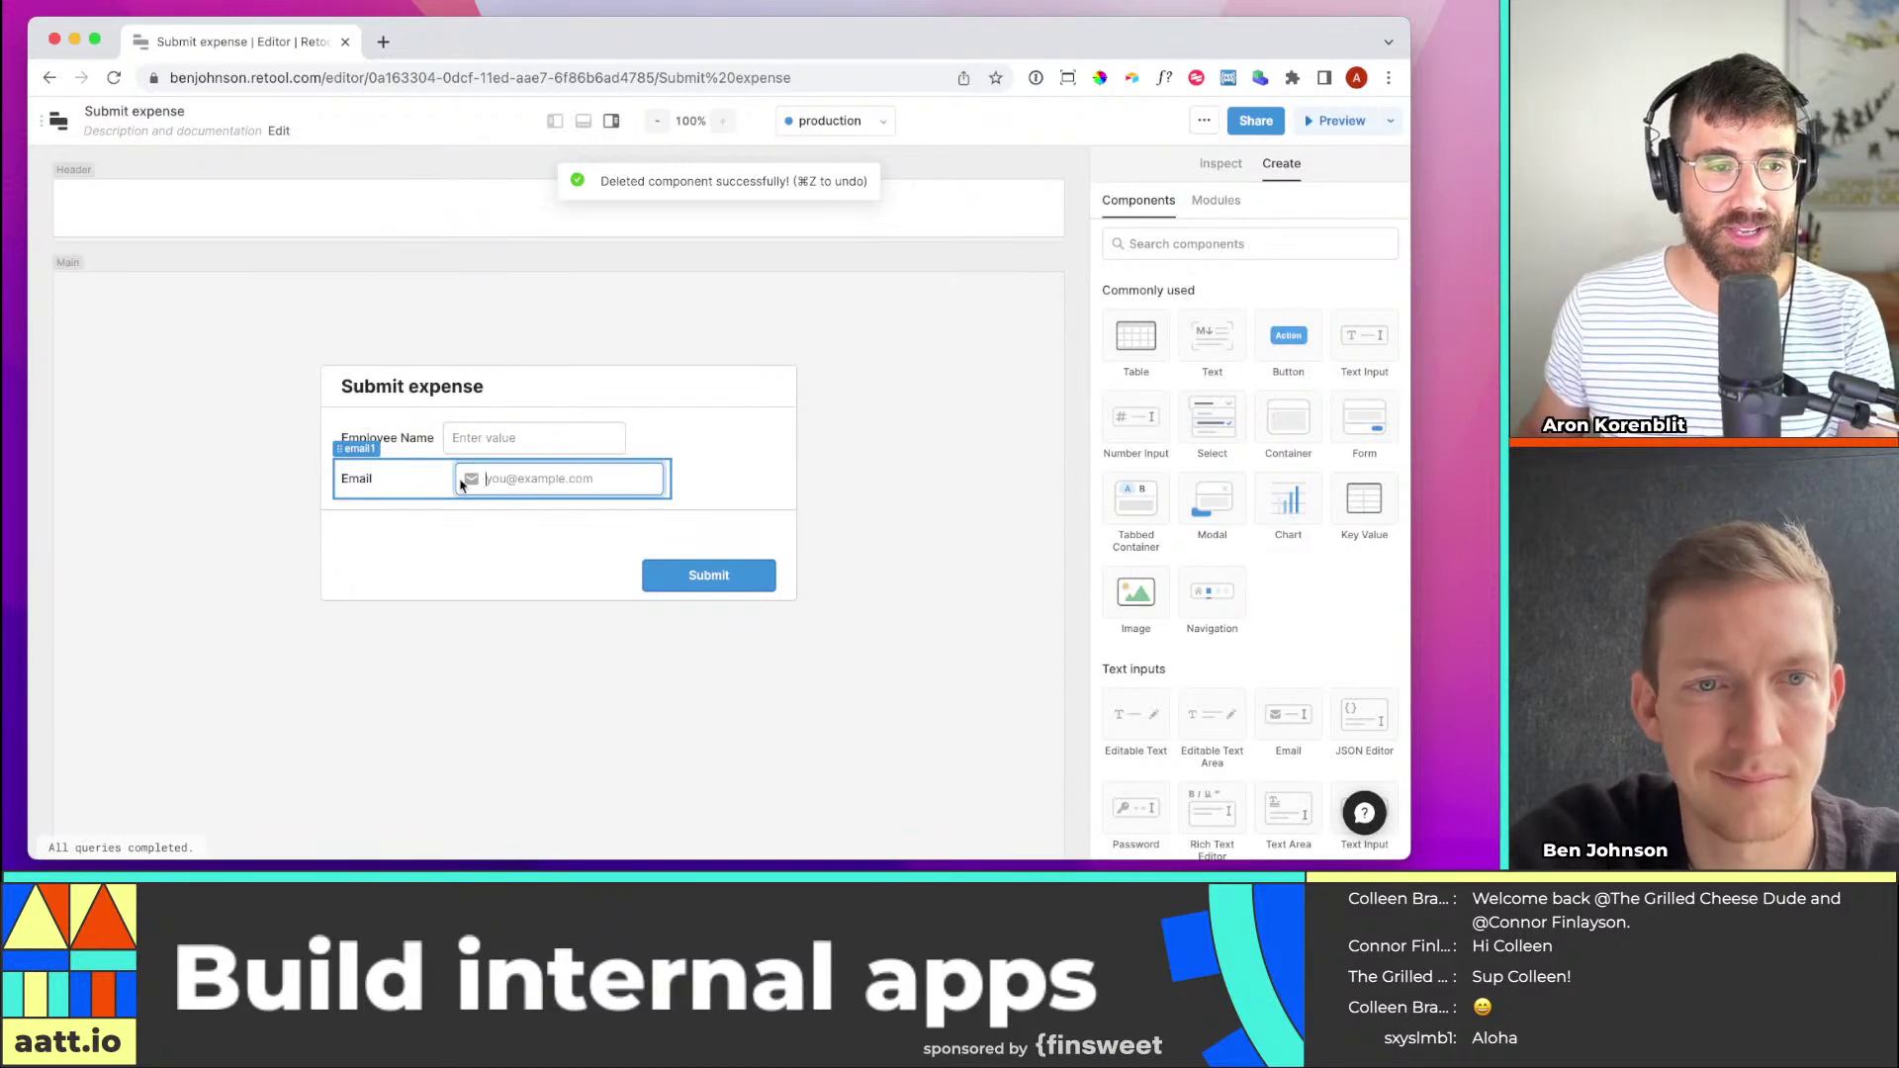
Narrow the email1 input to match the Employee Name field's width
{"action": "left_click", "coordinate": [455, 481]}
{"action": "left_click_drag", "start_coordinate": [671, 481], "coordinate": [635, 481]}
{"action": "left_click", "coordinate": [648, 465]}
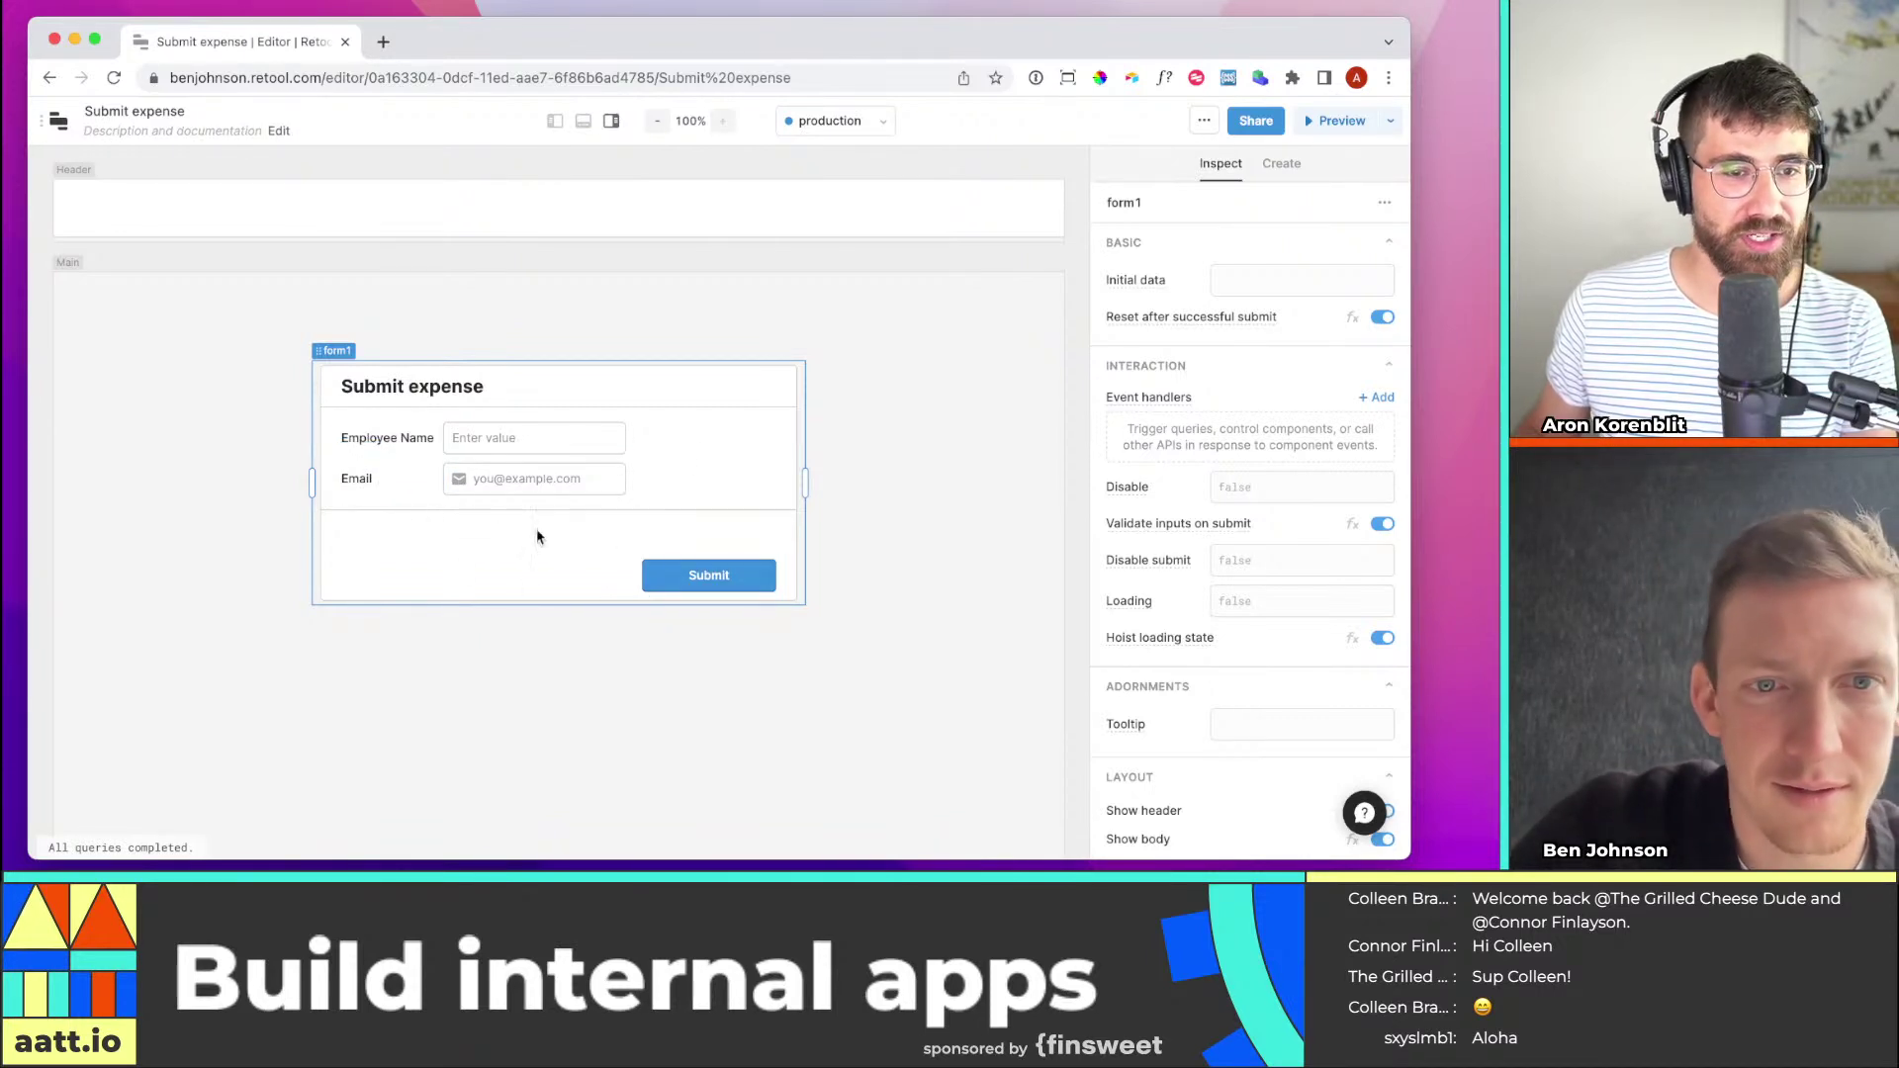
Add a Date input (date1) under Email, narrowed to the width of the other fields
{"action": "left_click", "coordinate": [1279, 166]}
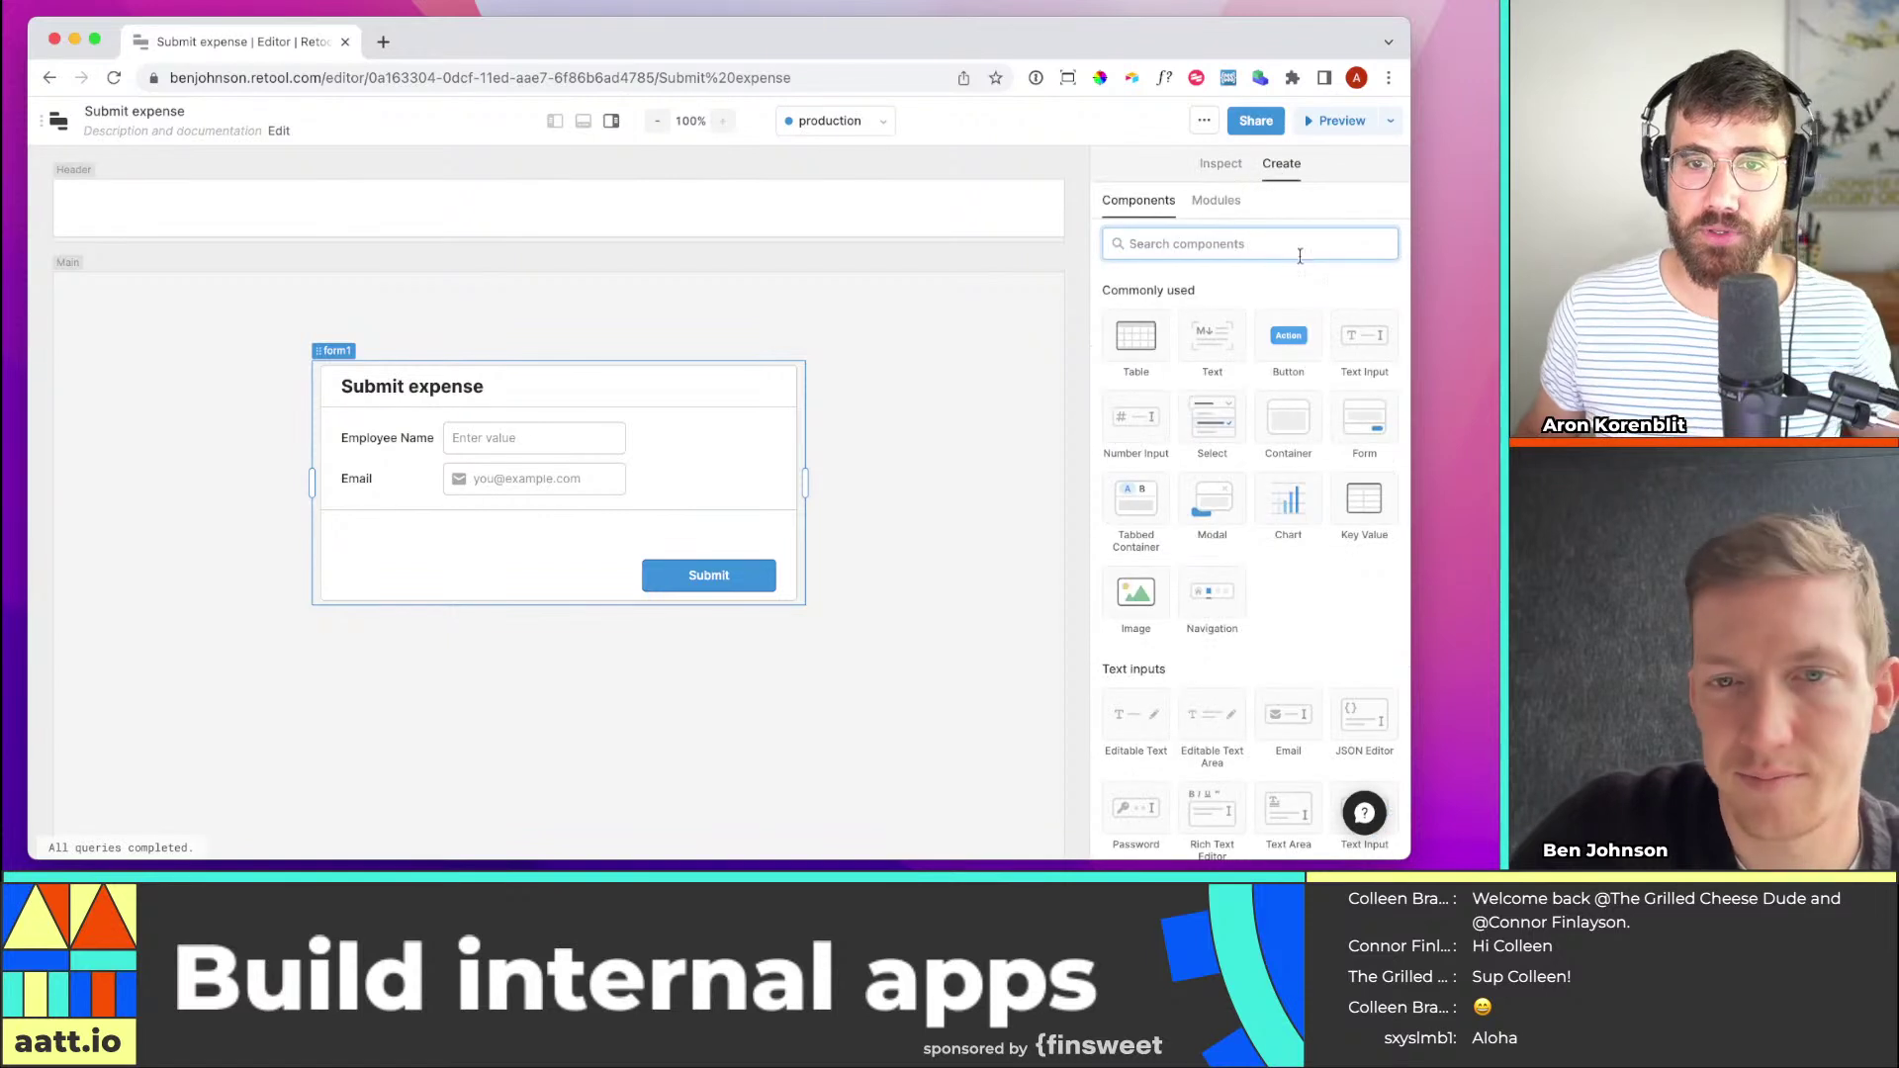
{"action": "type", "text": "date"}
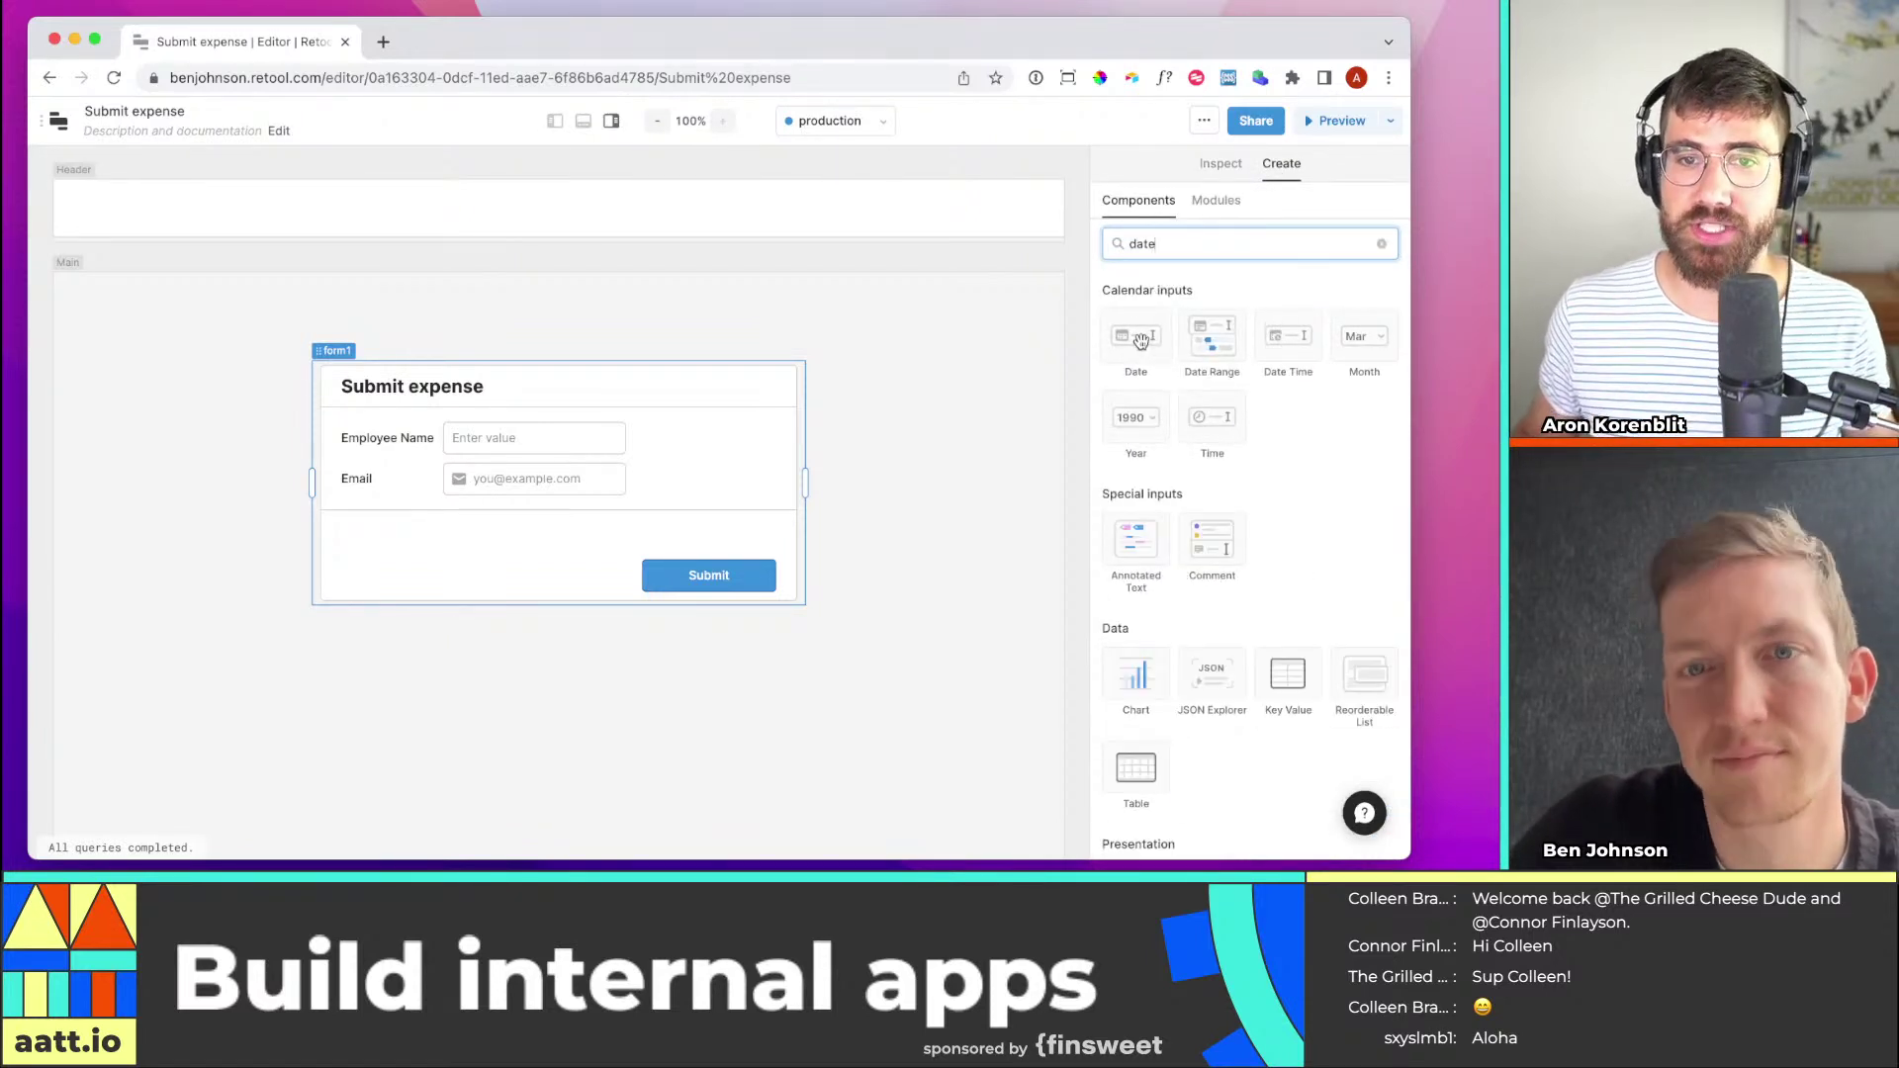
{"action": "left_click_drag", "start_coordinate": [1164, 345], "coordinate": [350, 540]}
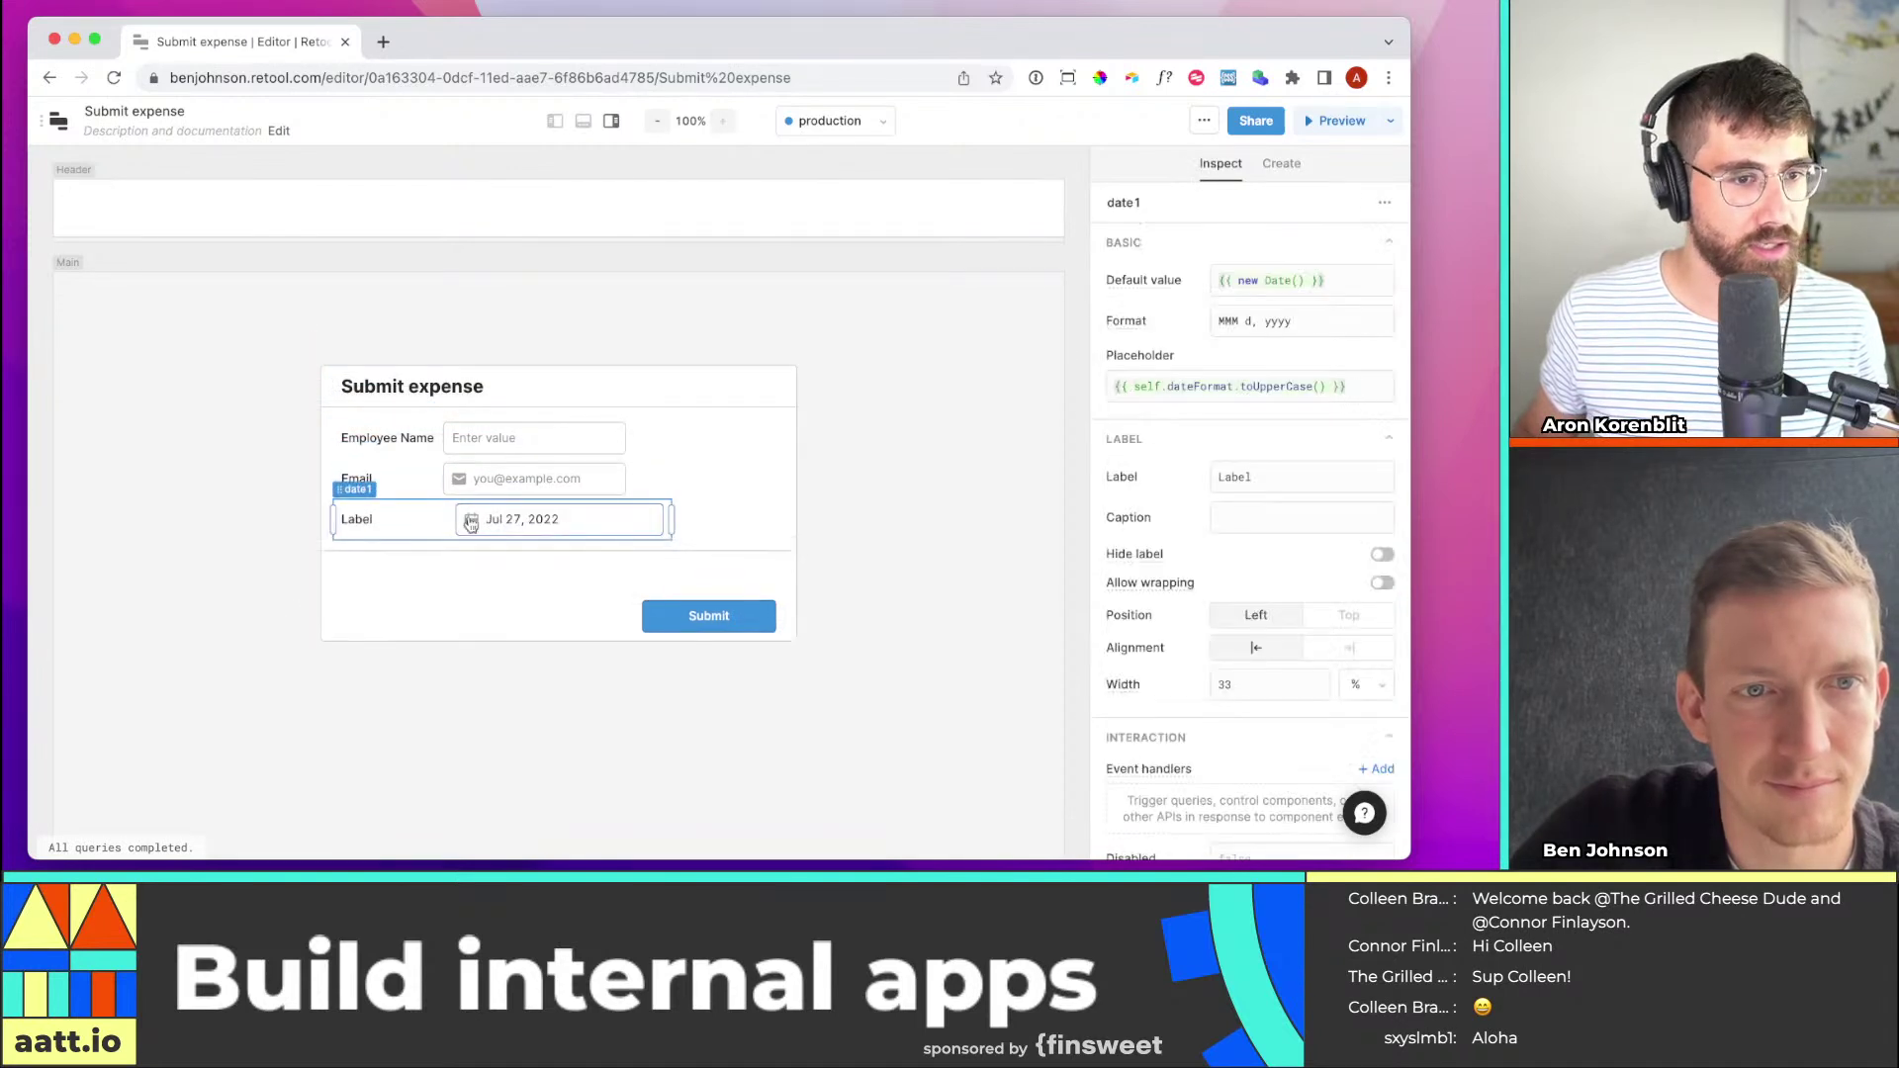
{"action": "left_click_drag", "start_coordinate": [680, 528], "coordinate": [633, 520]}
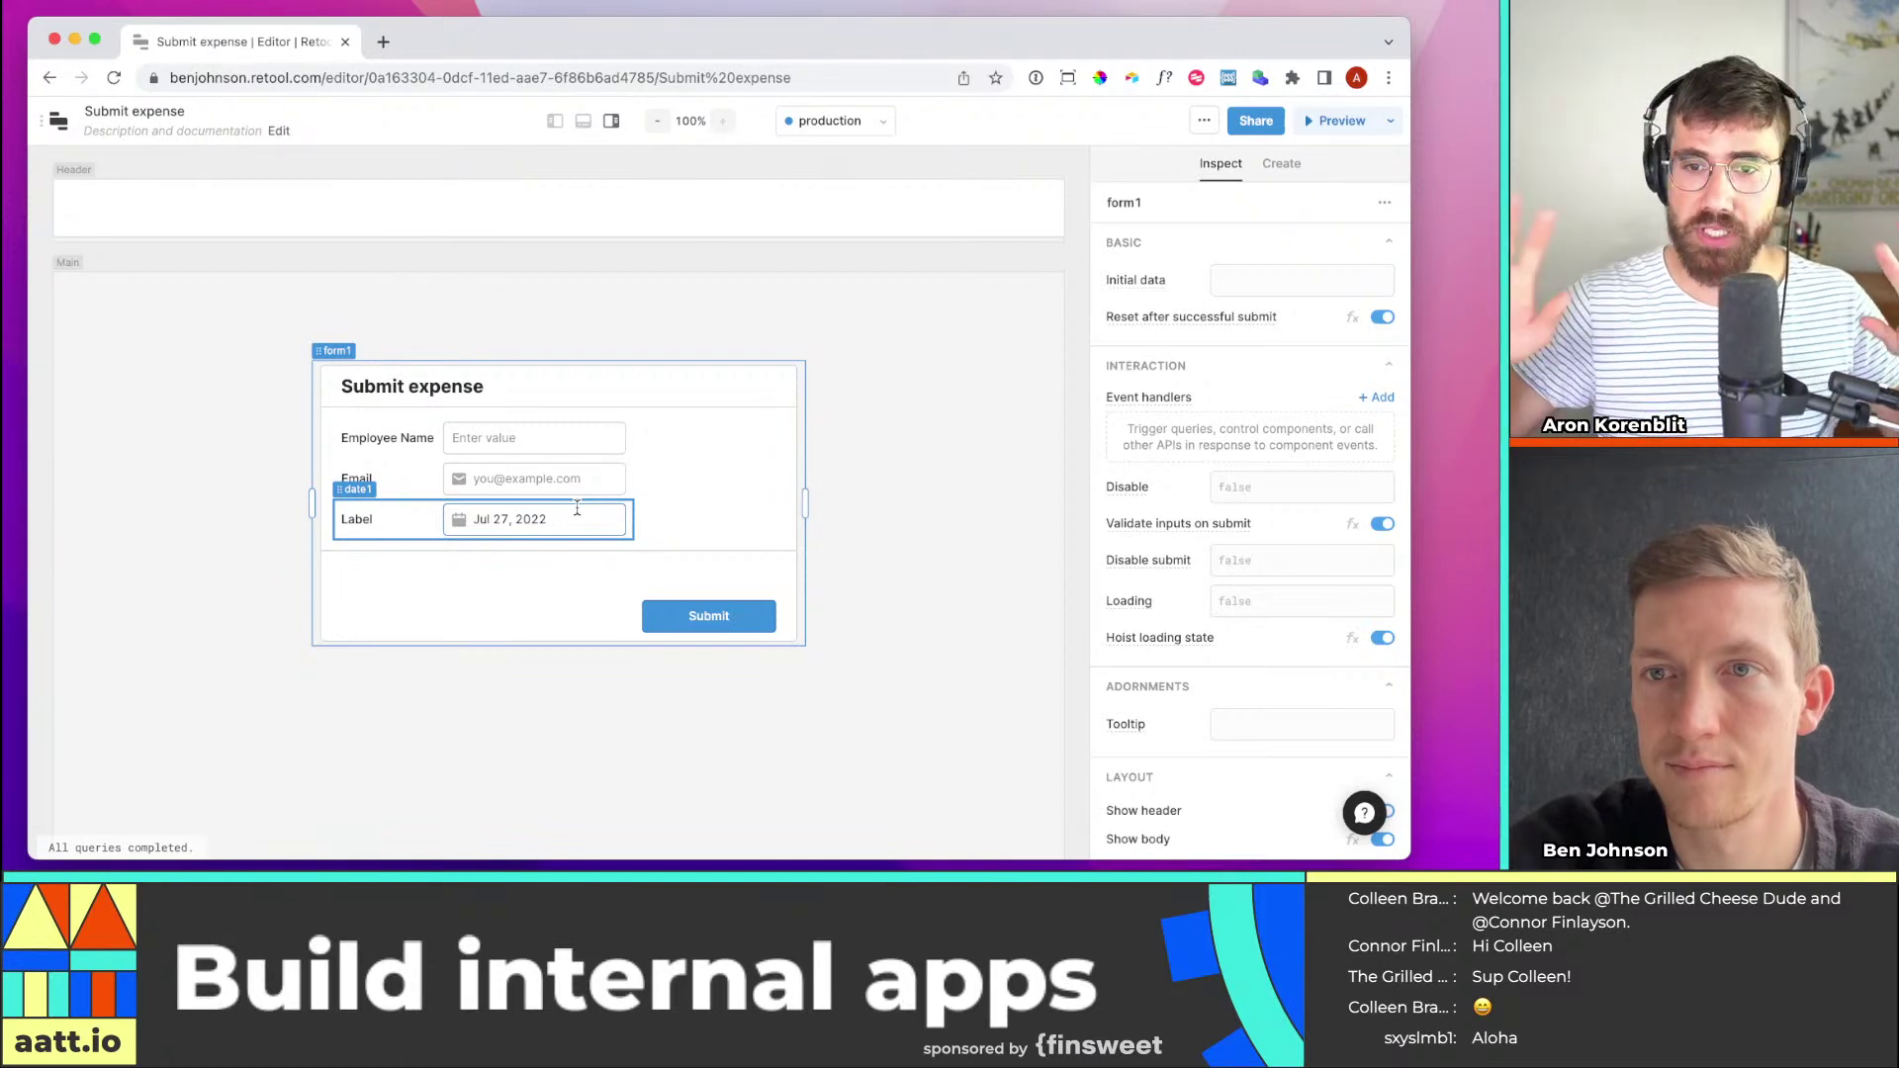
{"action": "left_click", "coordinate": [609, 516]}
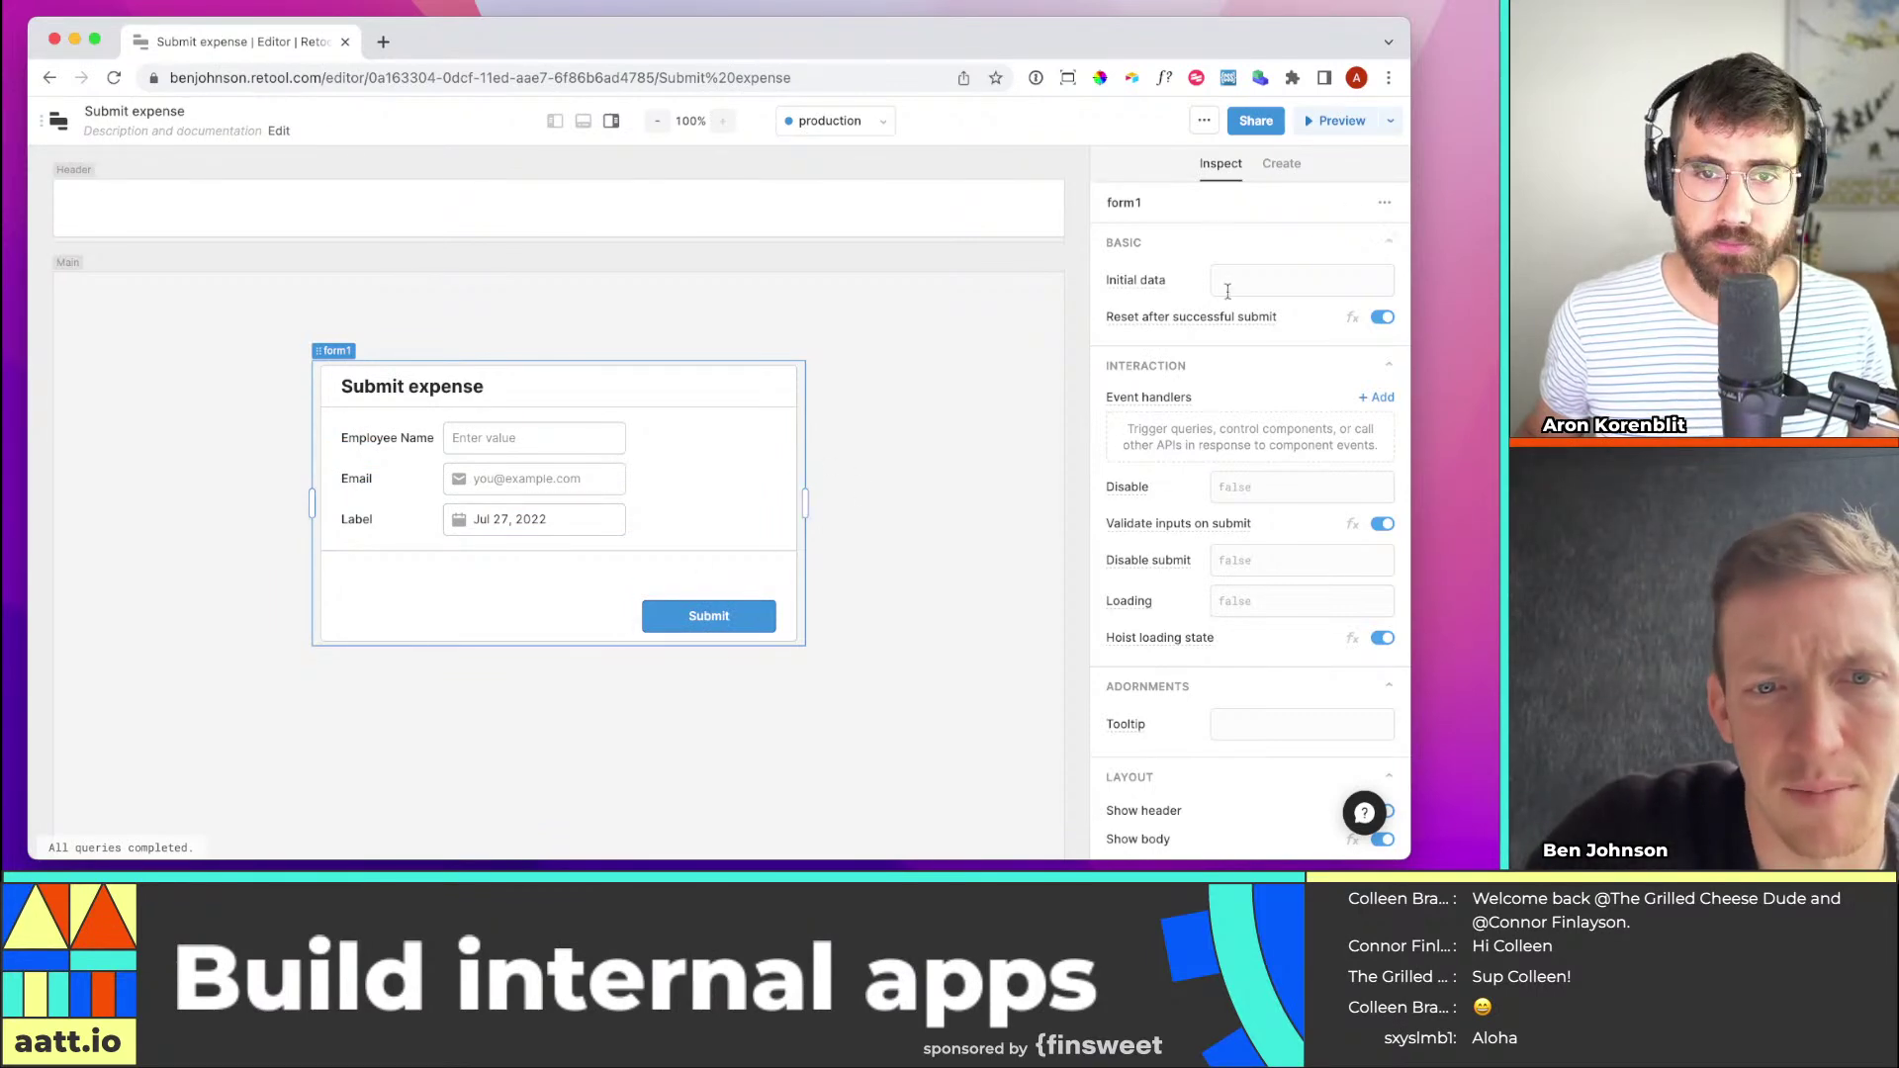
{"action": "left_click", "coordinate": [1272, 166]}
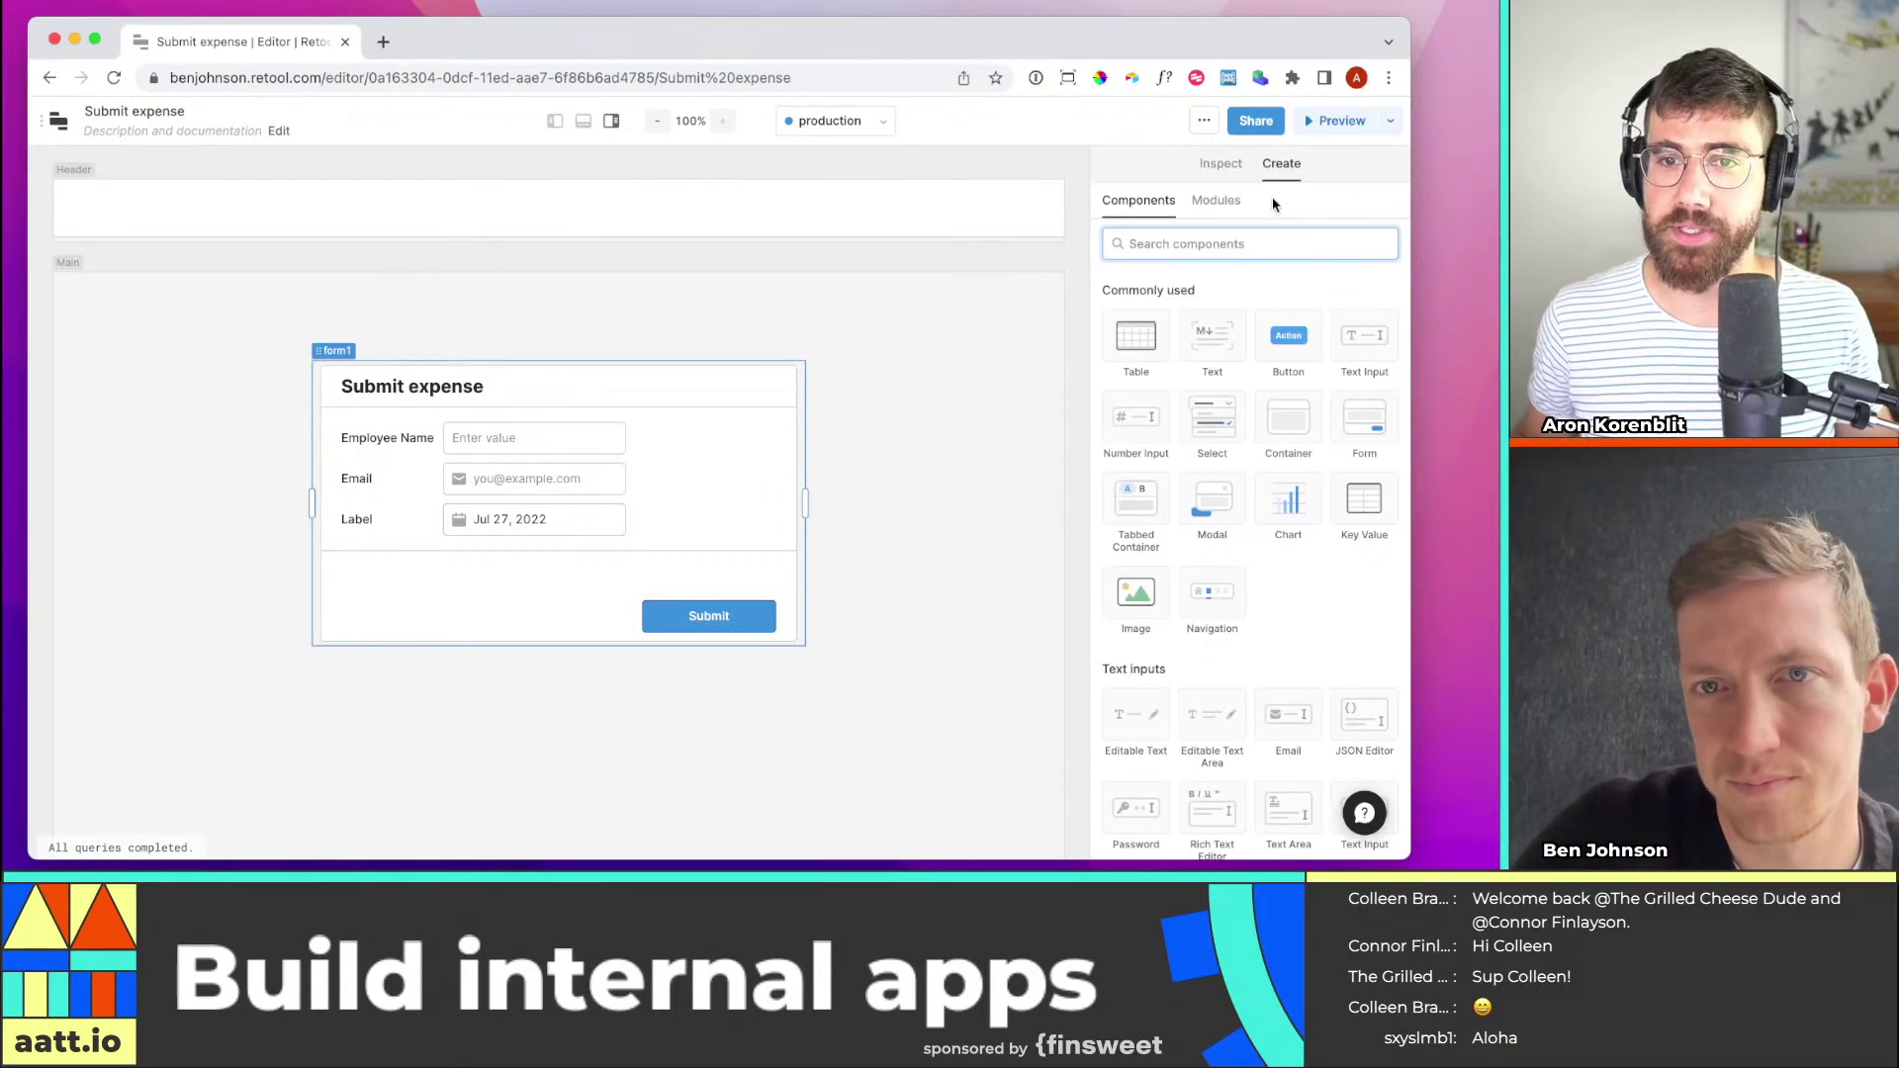
Add a Text Input (textInput2) below the date field, narrowed to match the other inputs
{"action": "left_click_drag", "start_coordinate": [1364, 336], "coordinate": [409, 535]}
{"action": "left_click", "coordinate": [409, 536]}
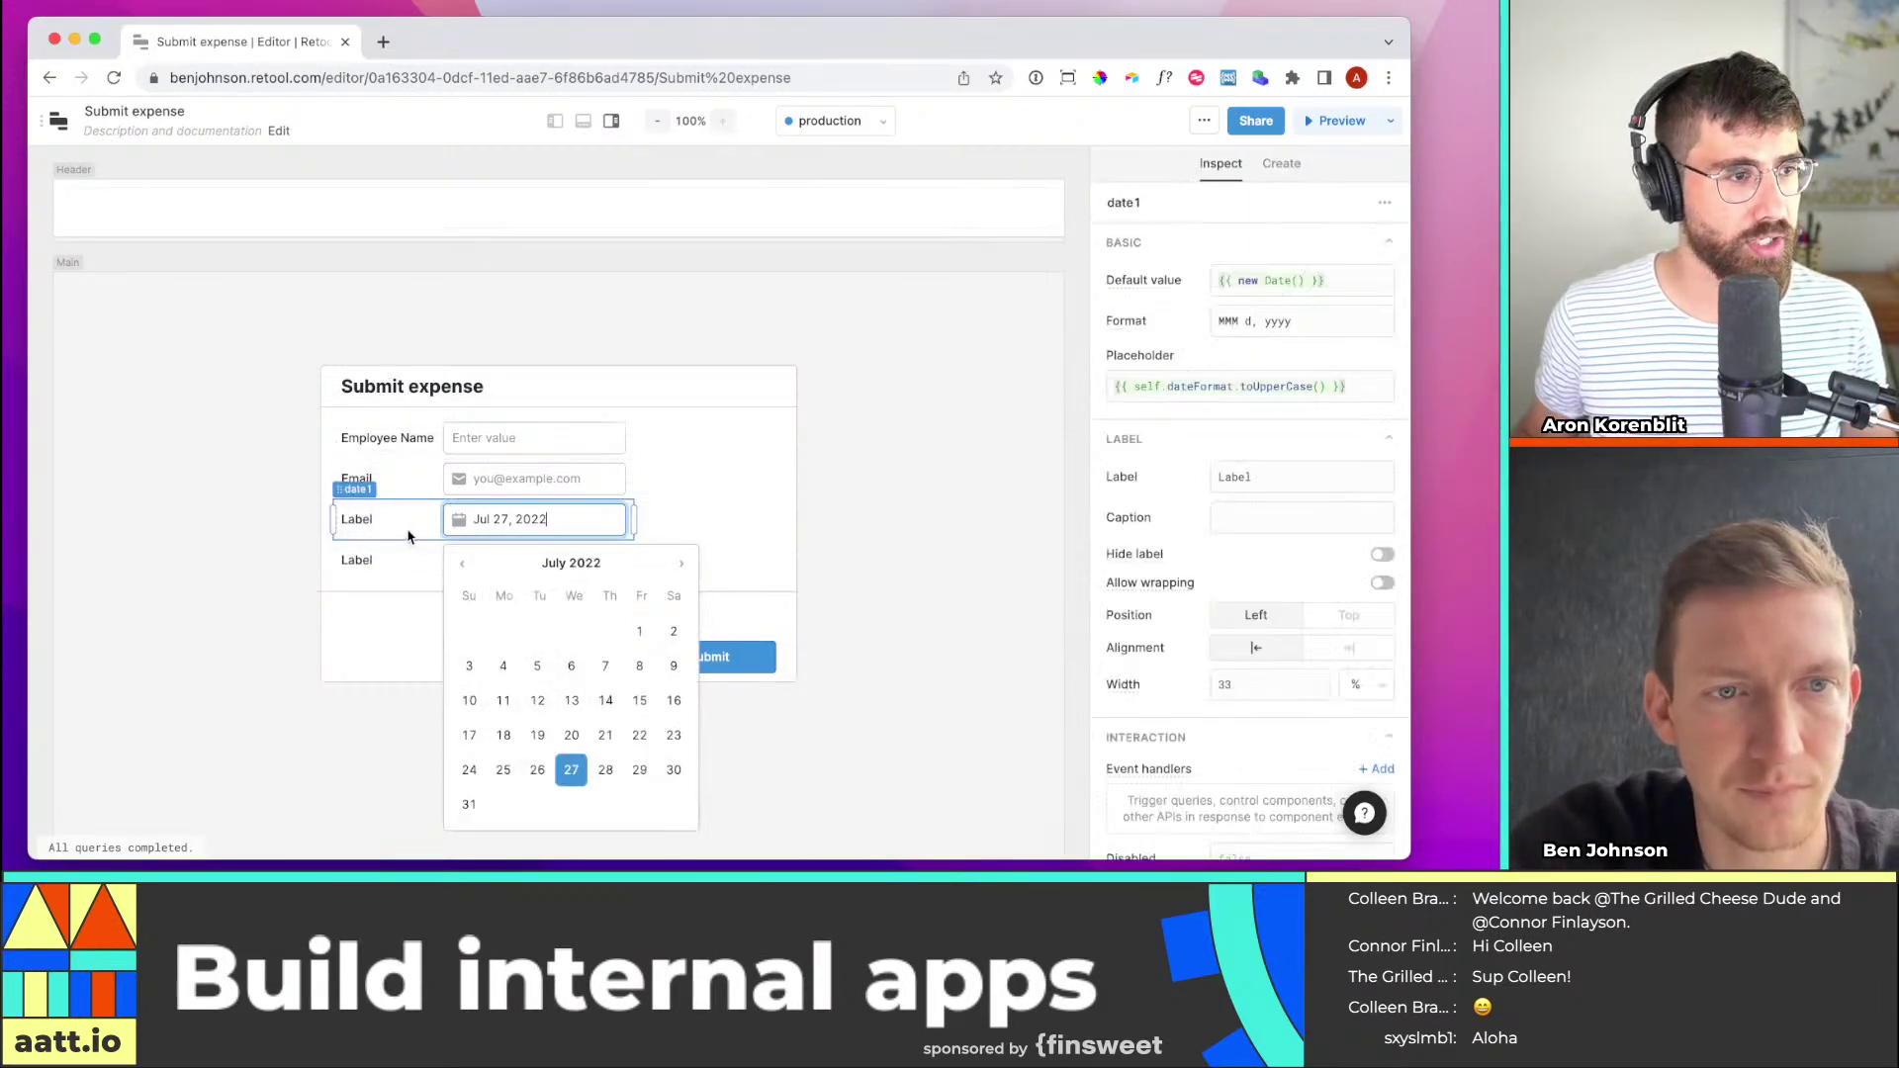
{"action": "left_click", "coordinate": [683, 506]}
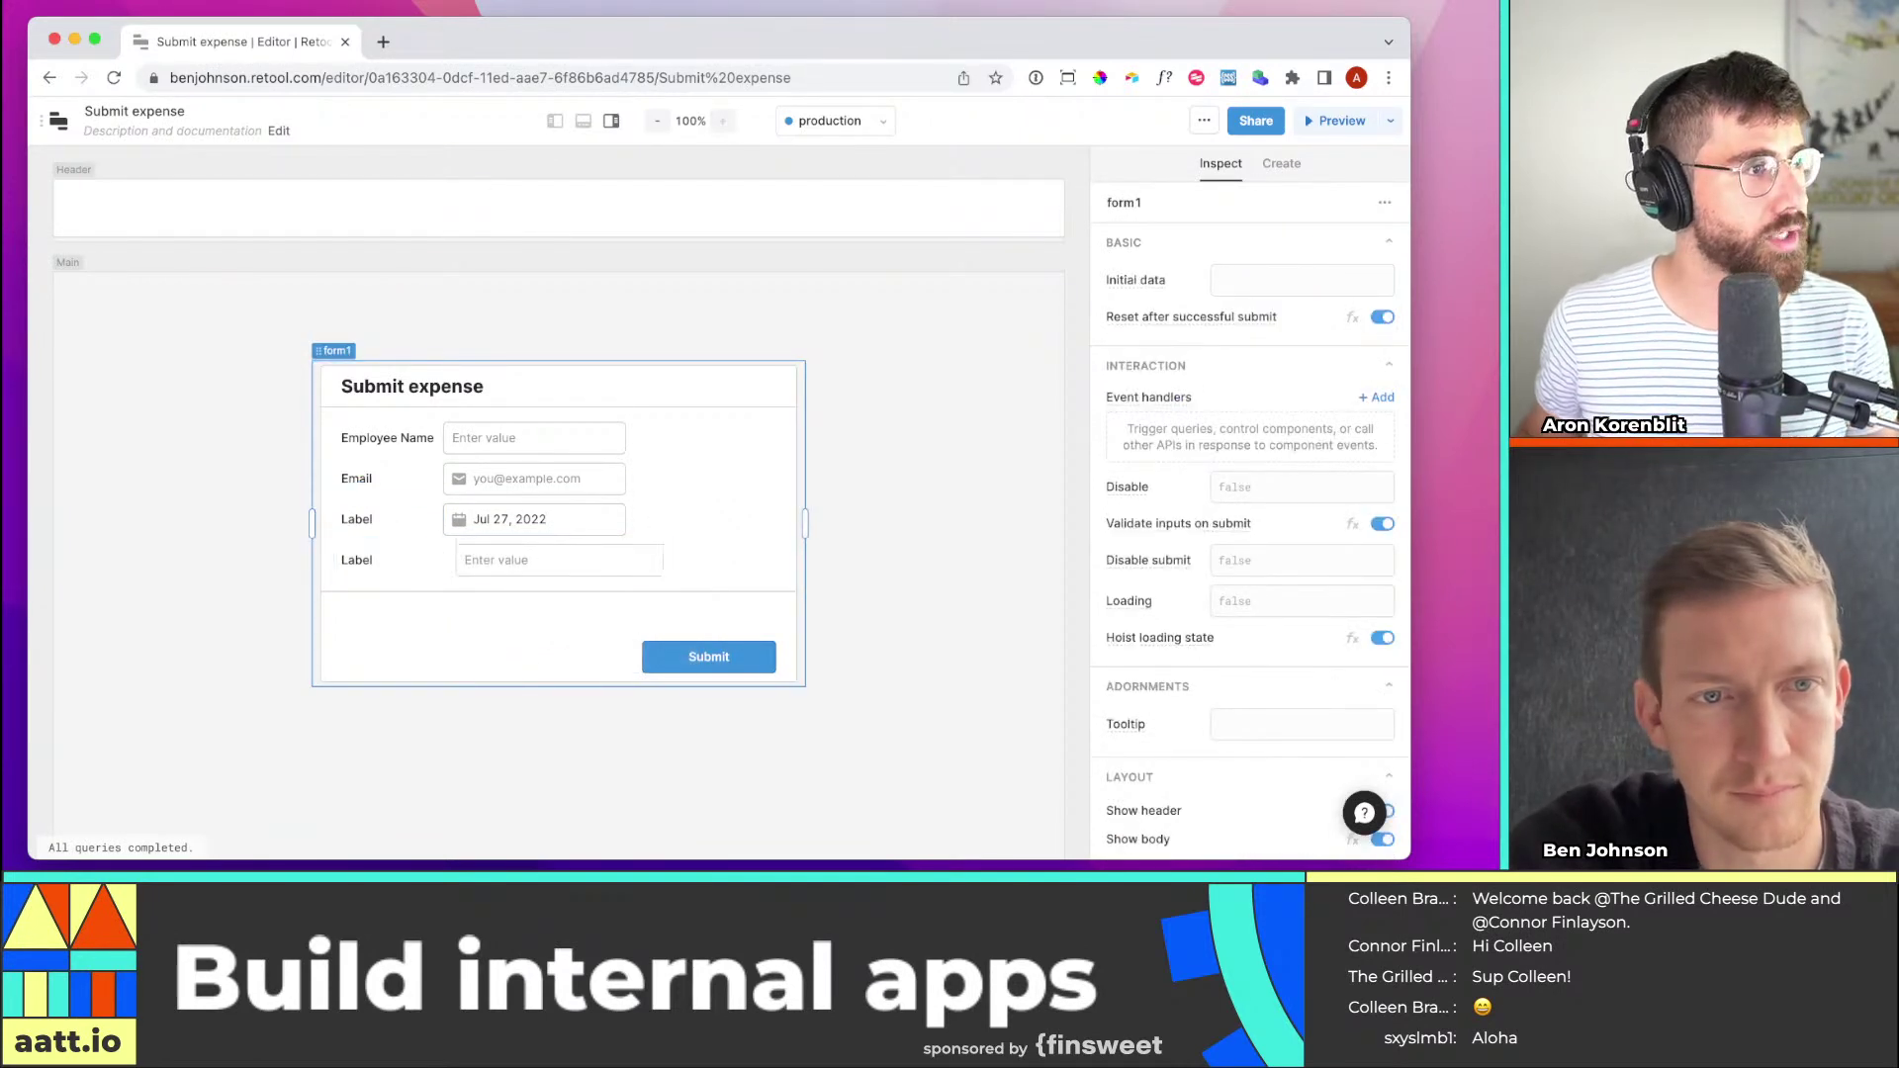
{"action": "left_click", "coordinate": [677, 559]}
{"action": "left_click_drag", "start_coordinate": [673, 559], "coordinate": [634, 562]}
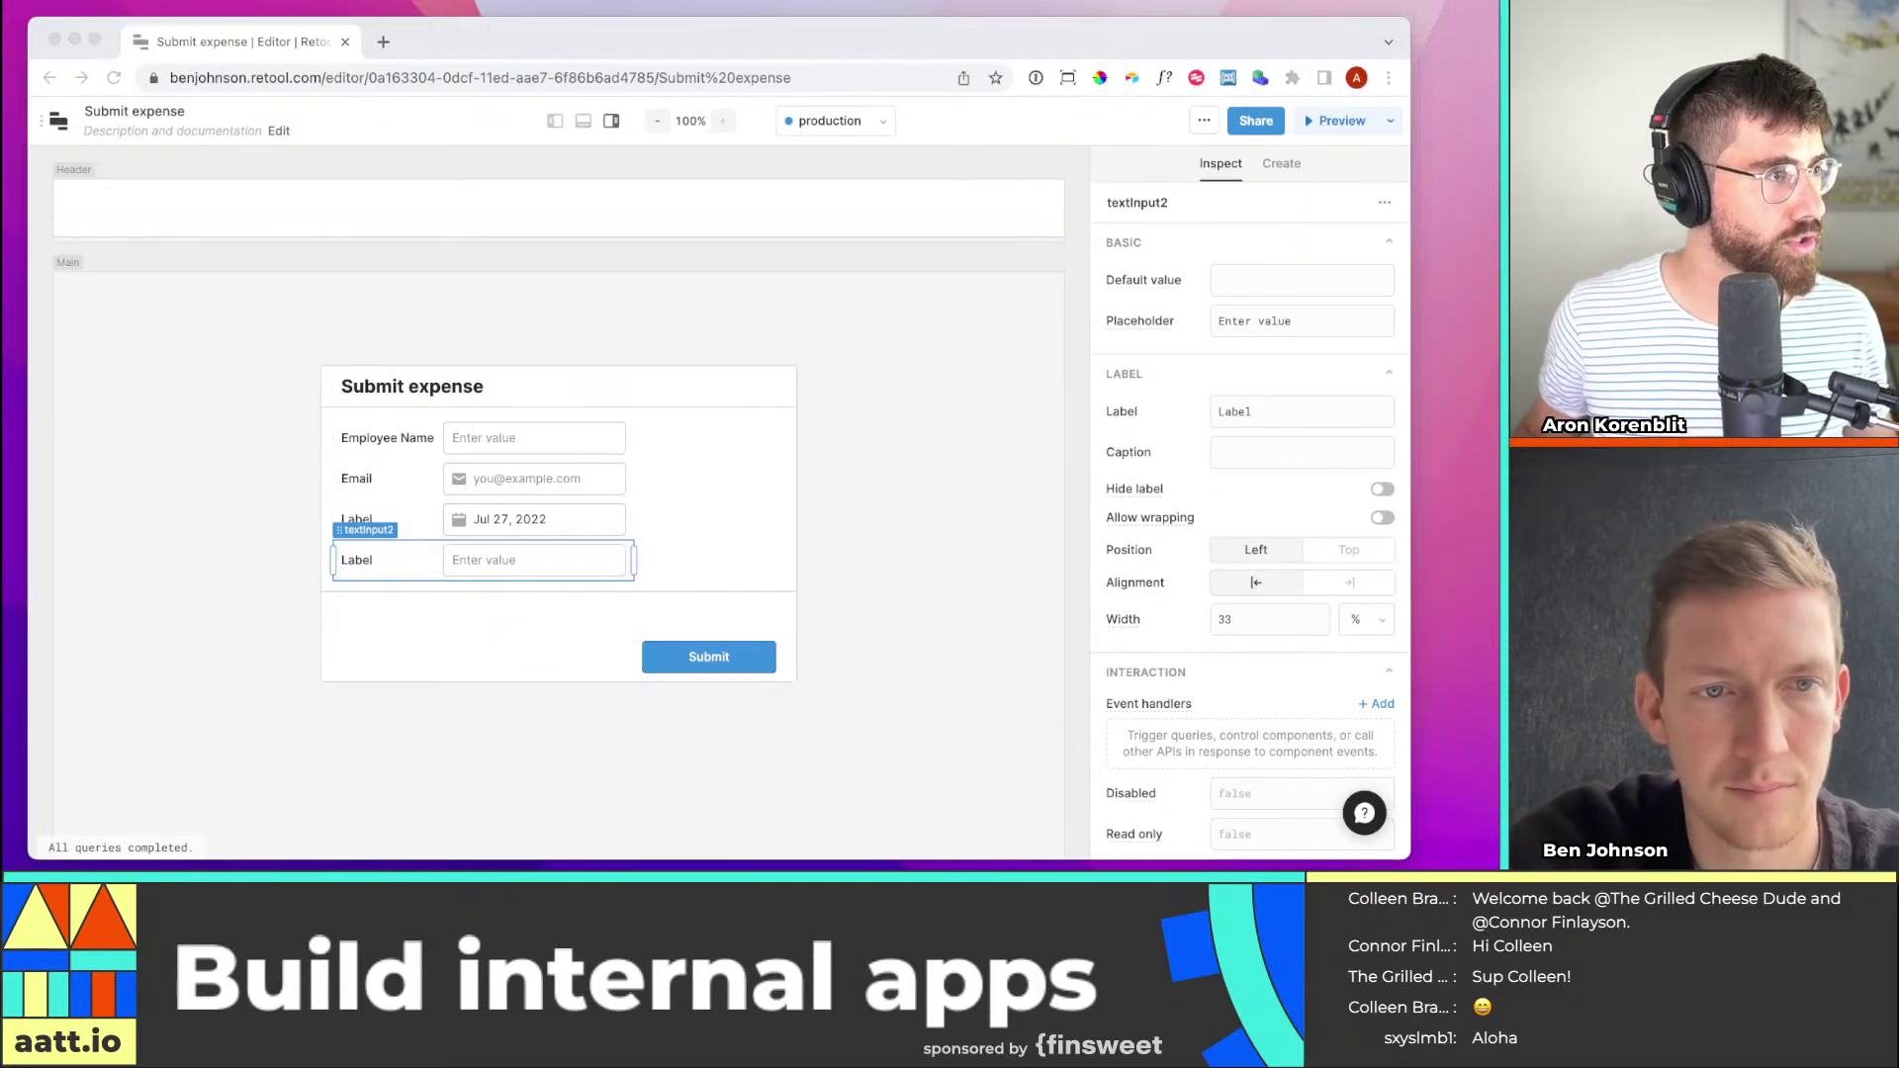
{"action": "left_click", "coordinate": [89, 438]}
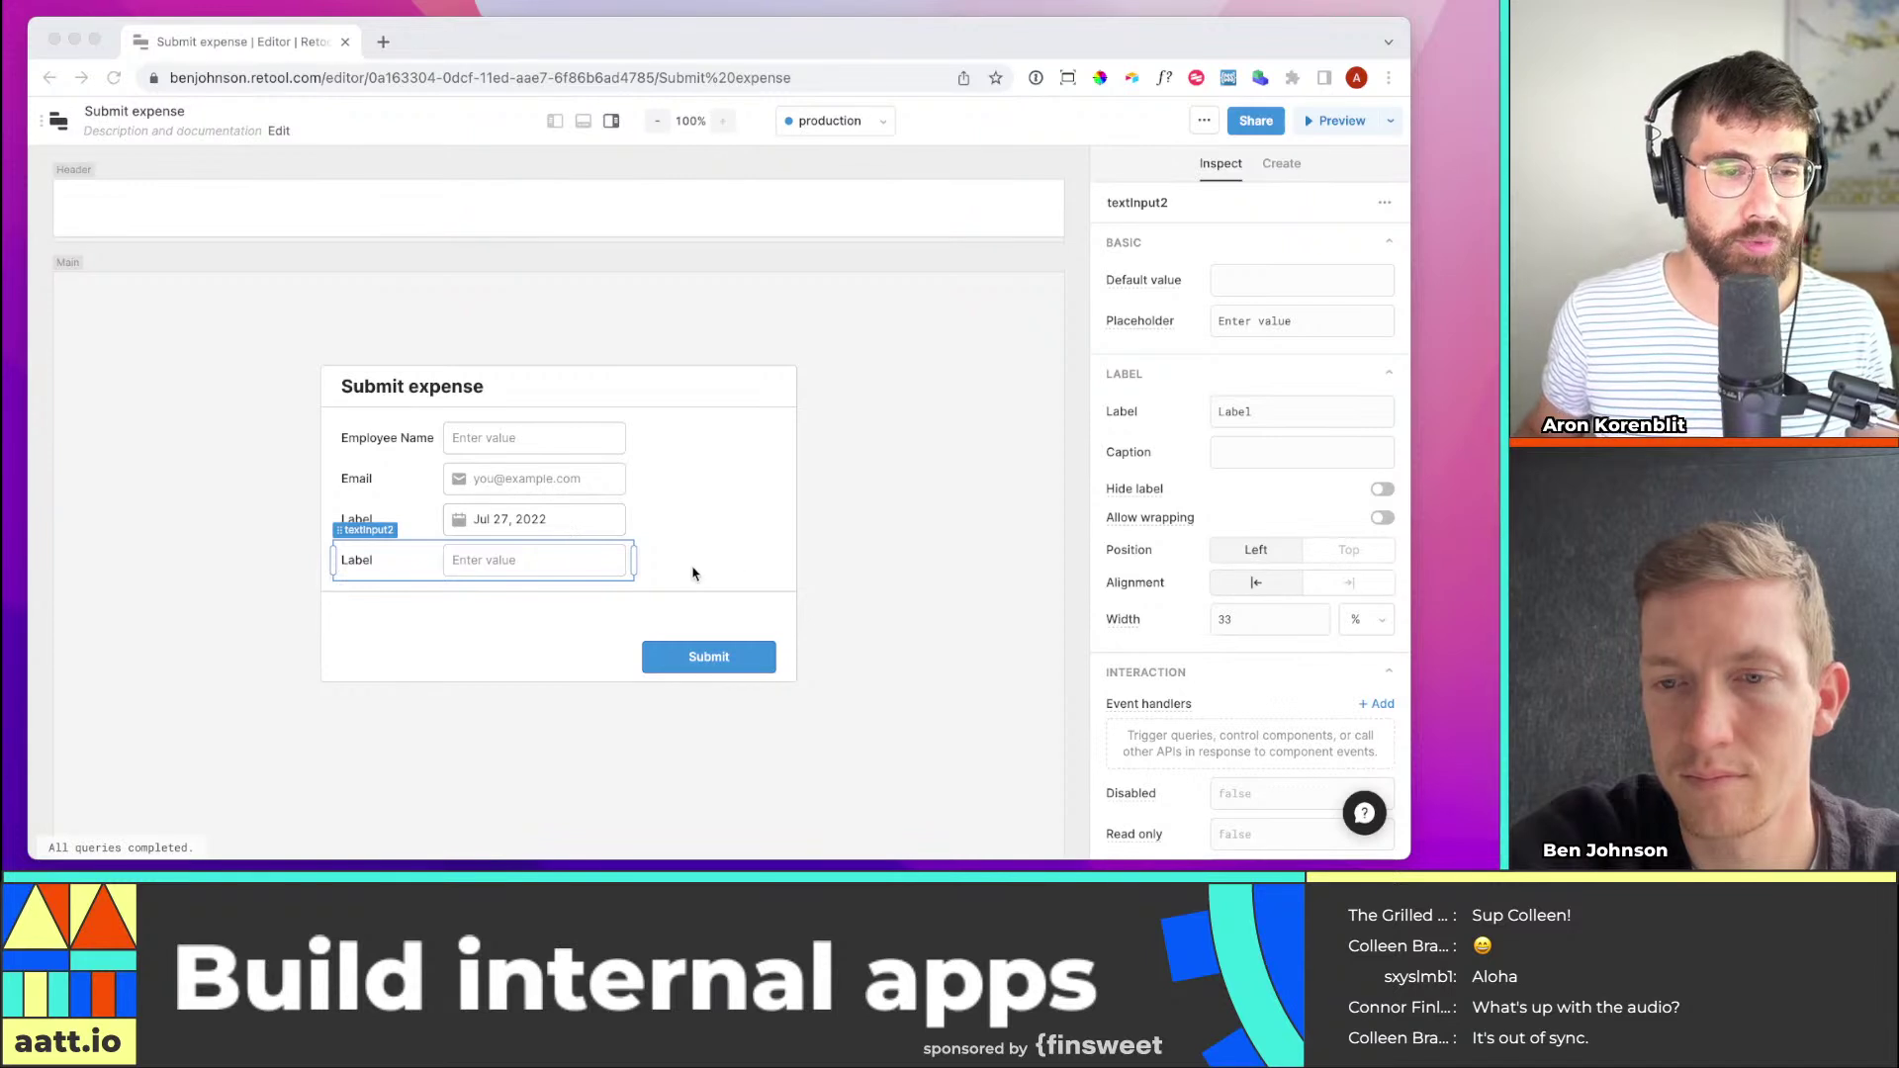
{"action": "left_click", "coordinate": [764, 554]}
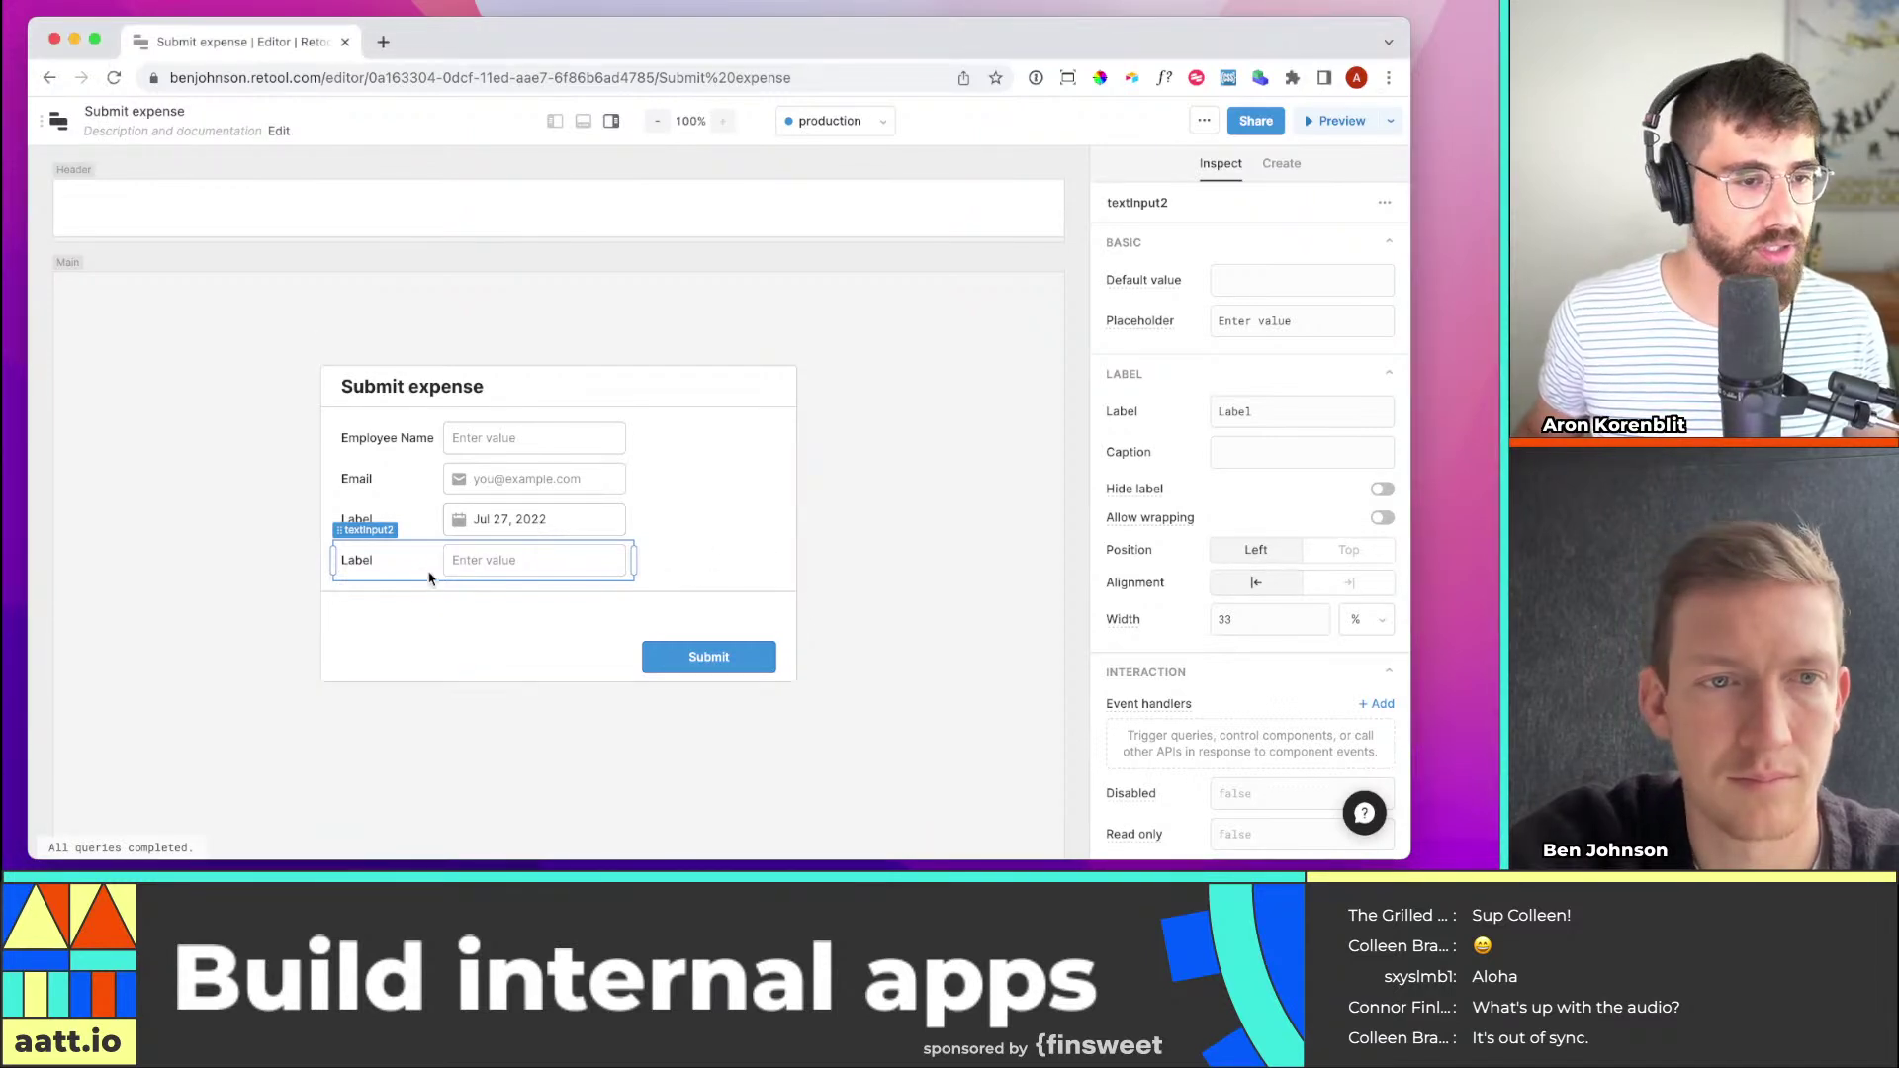
{"action": "left_click", "coordinate": [505, 520]}
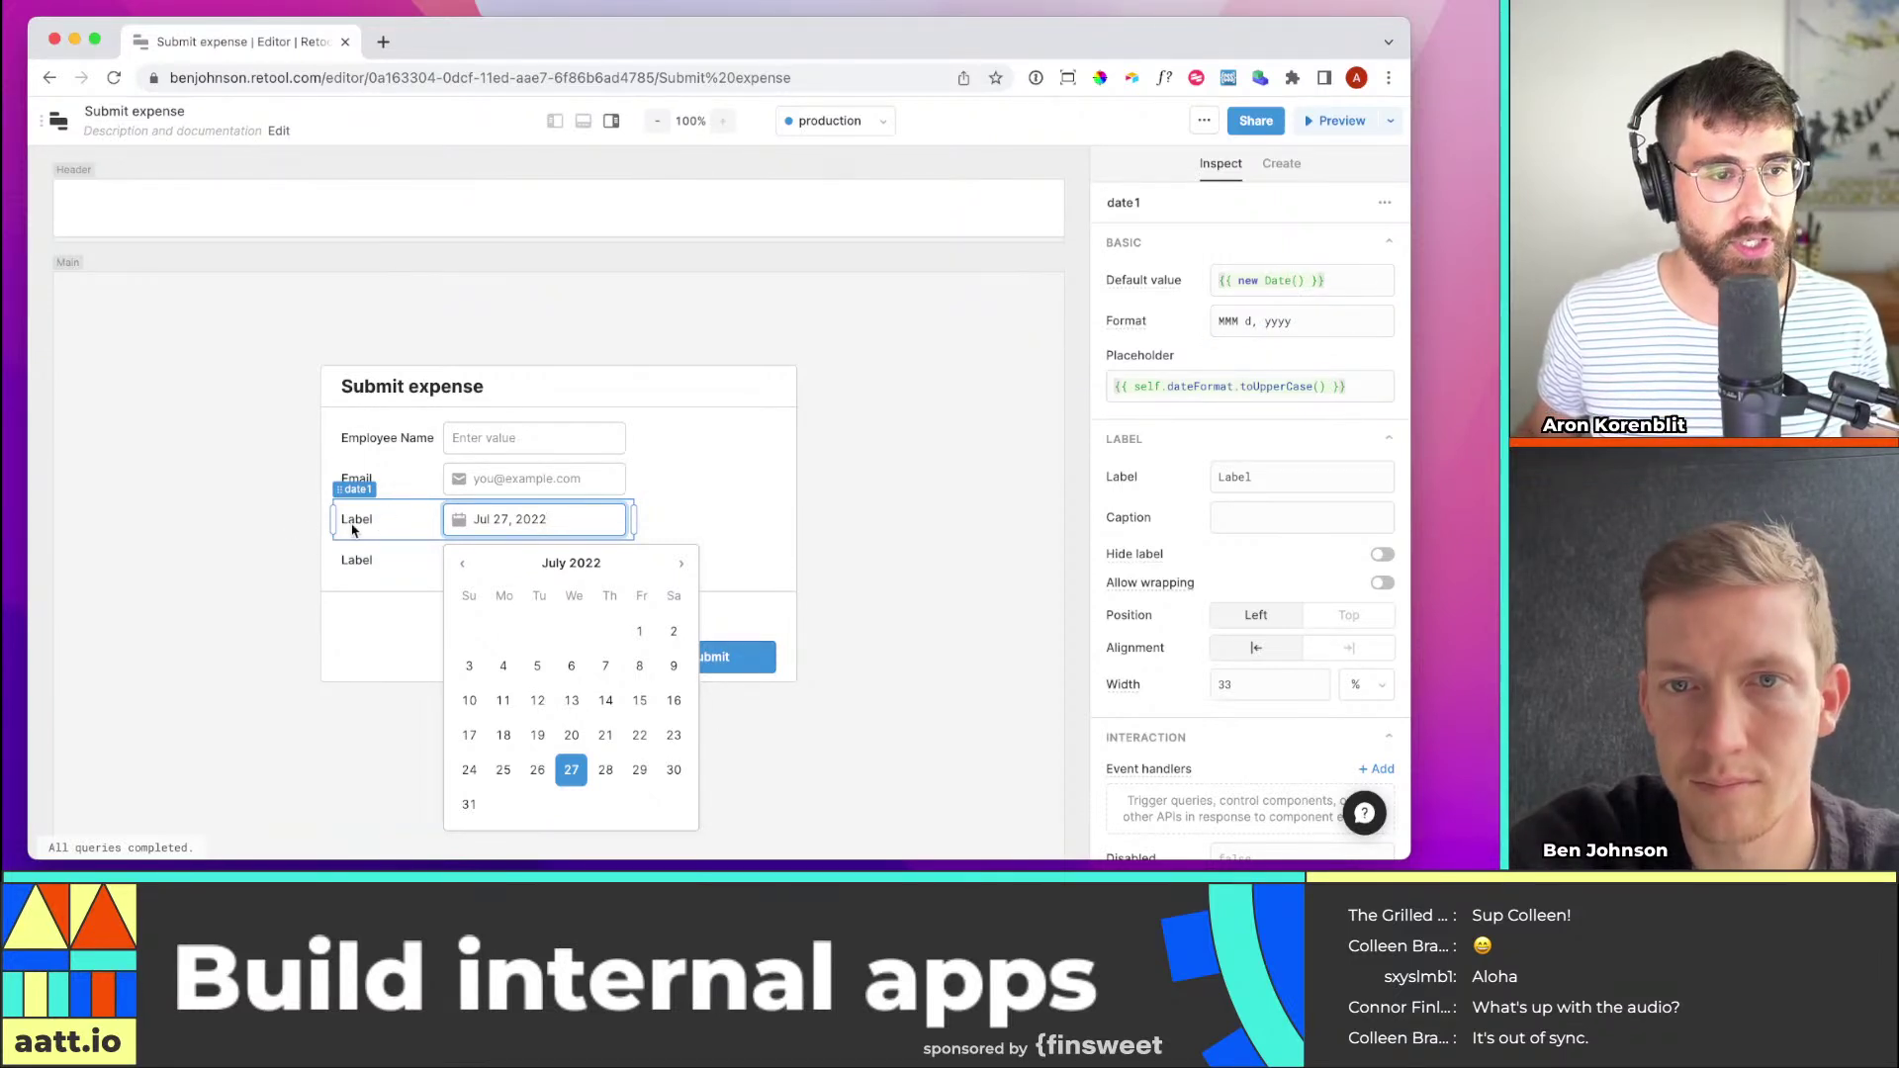
Rename the date field's label to begin 'Date pu'
{"action": "left_click_drag", "start_coordinate": [1261, 477], "coordinate": [1146, 477]}
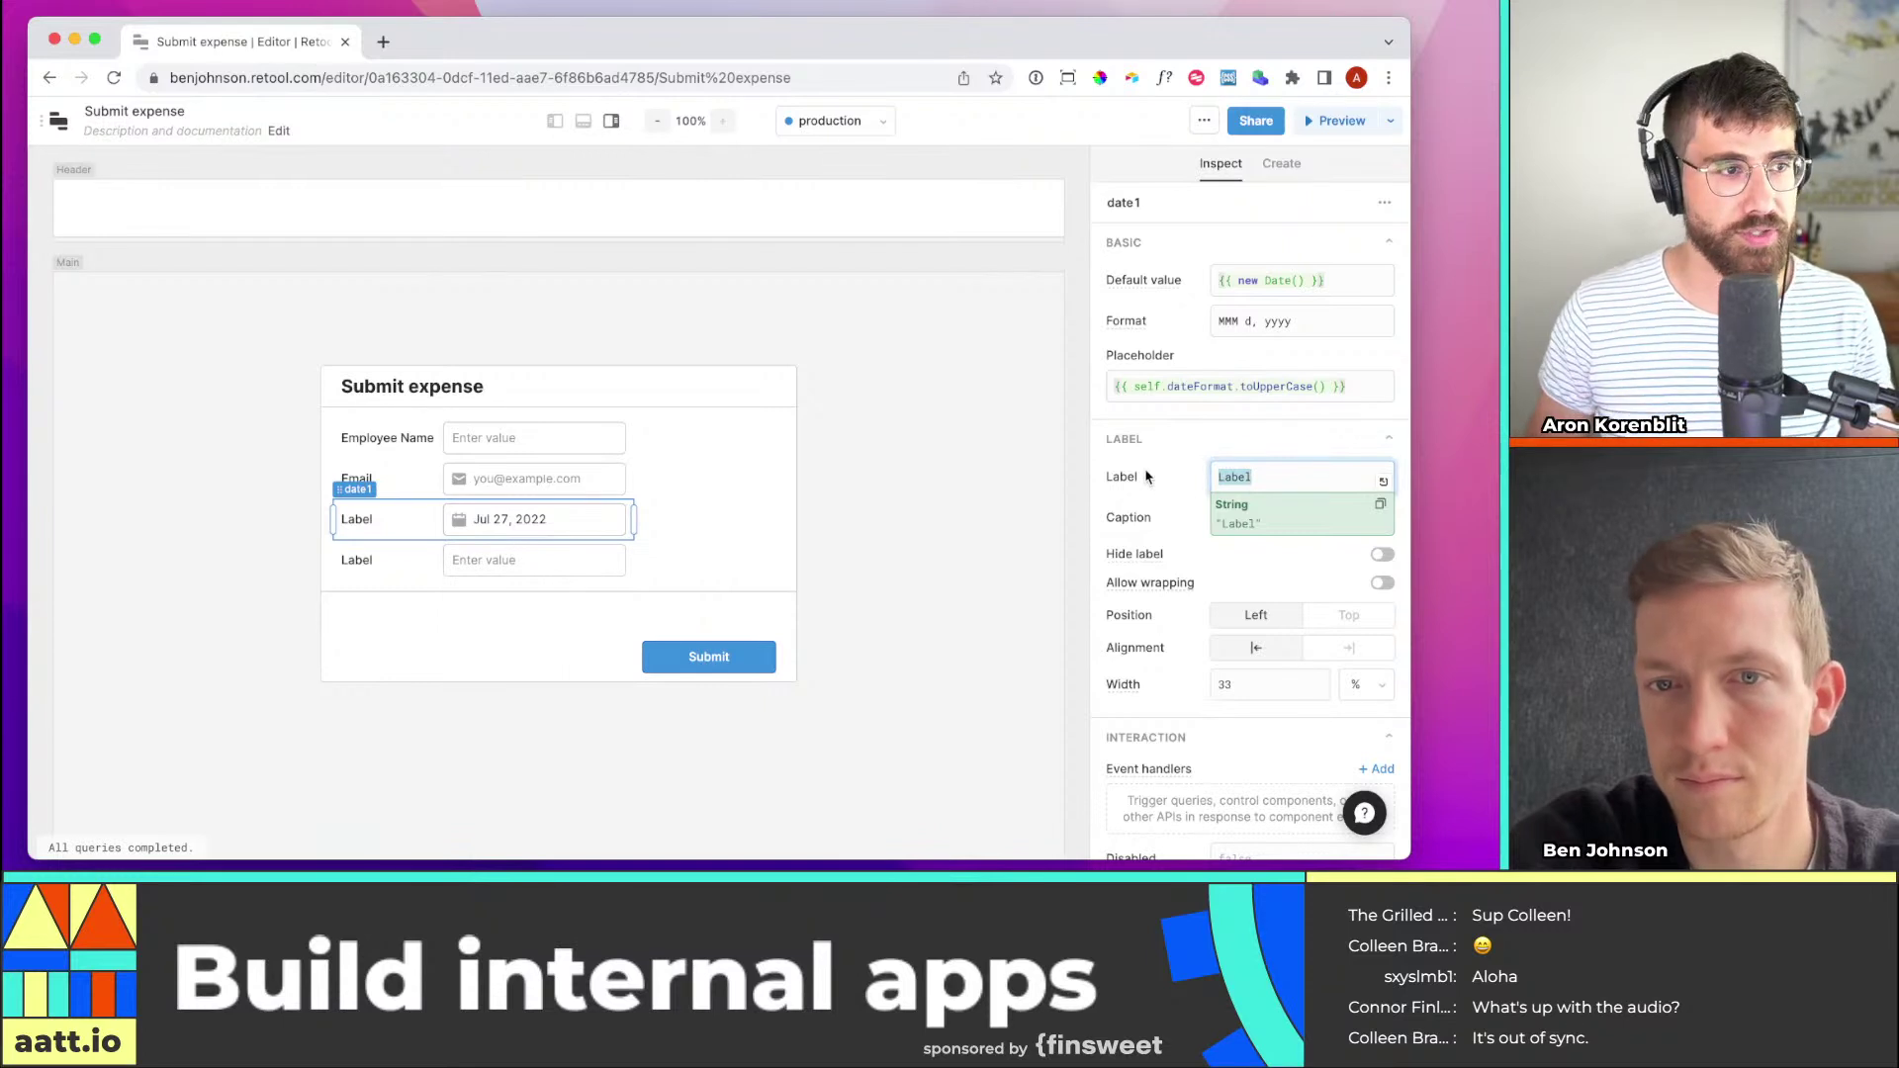
{"action": "type", "text": "Date "}
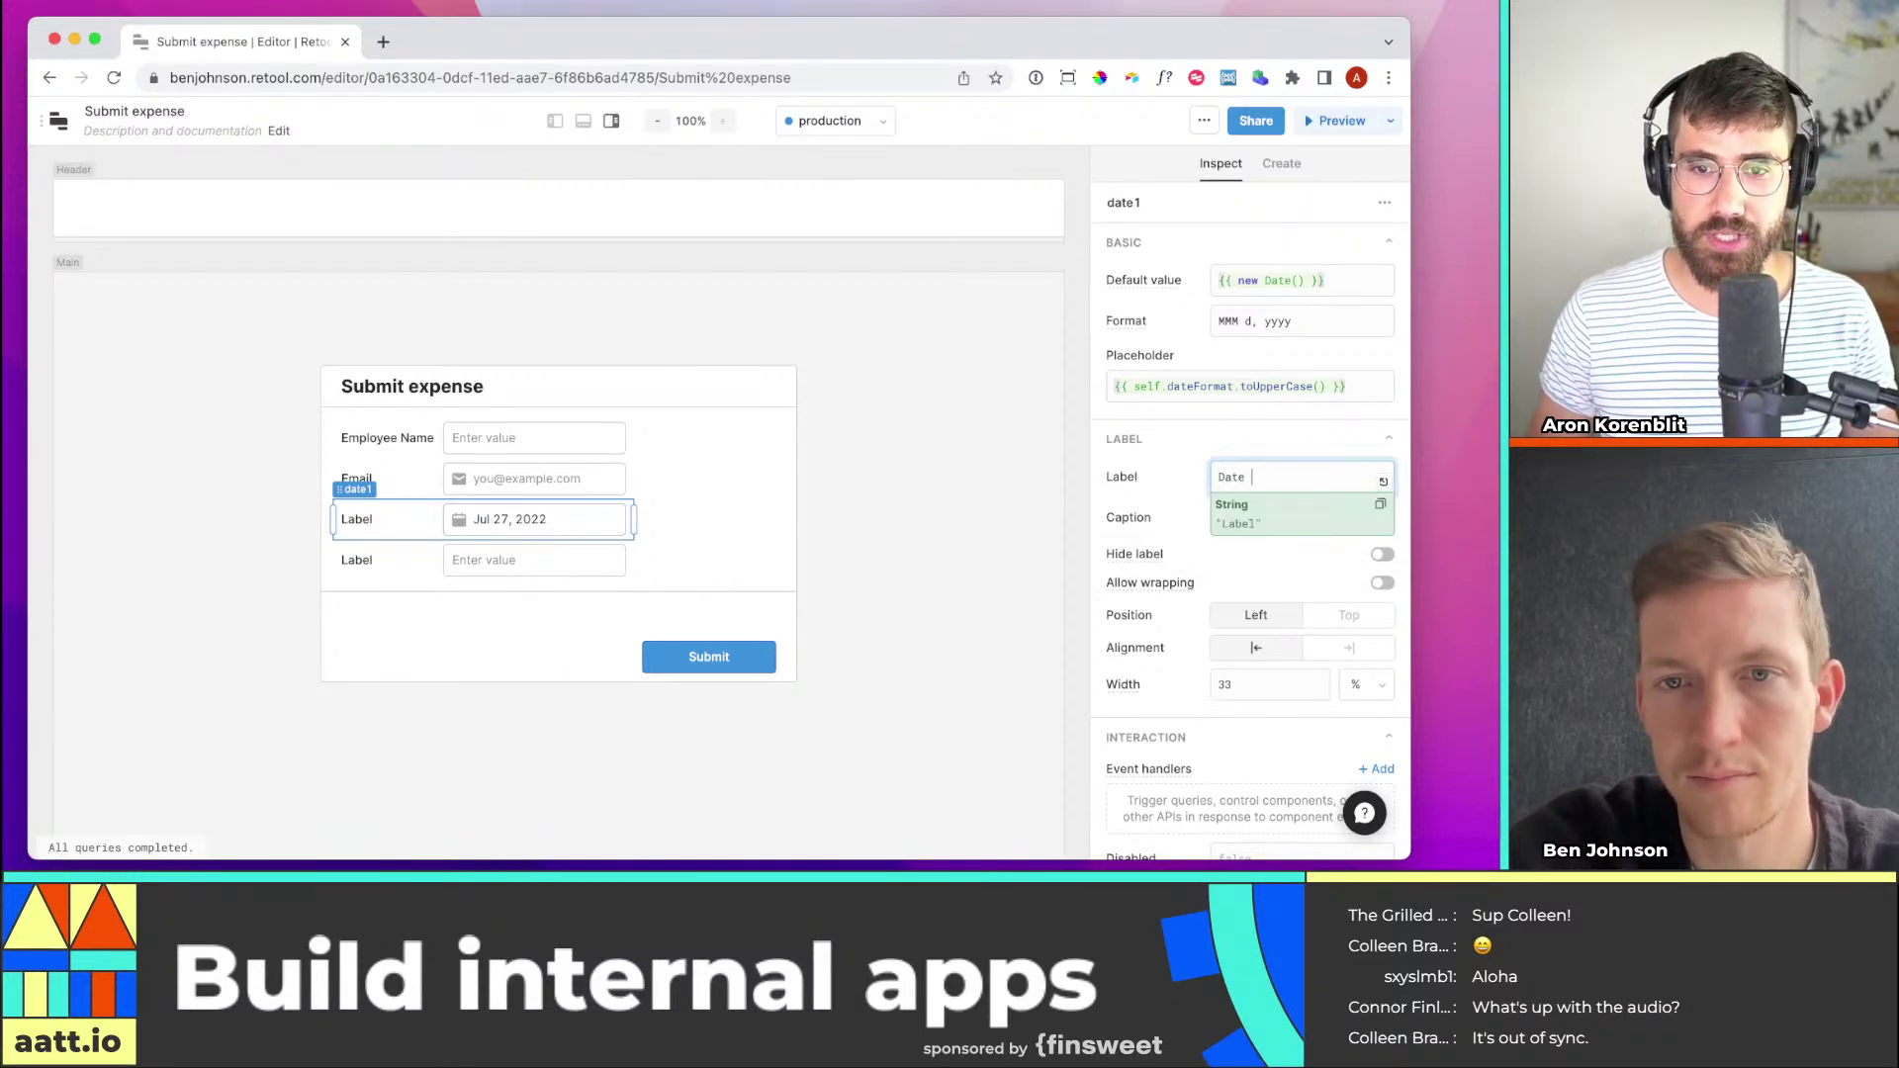
{"action": "type", "text": "pu"}
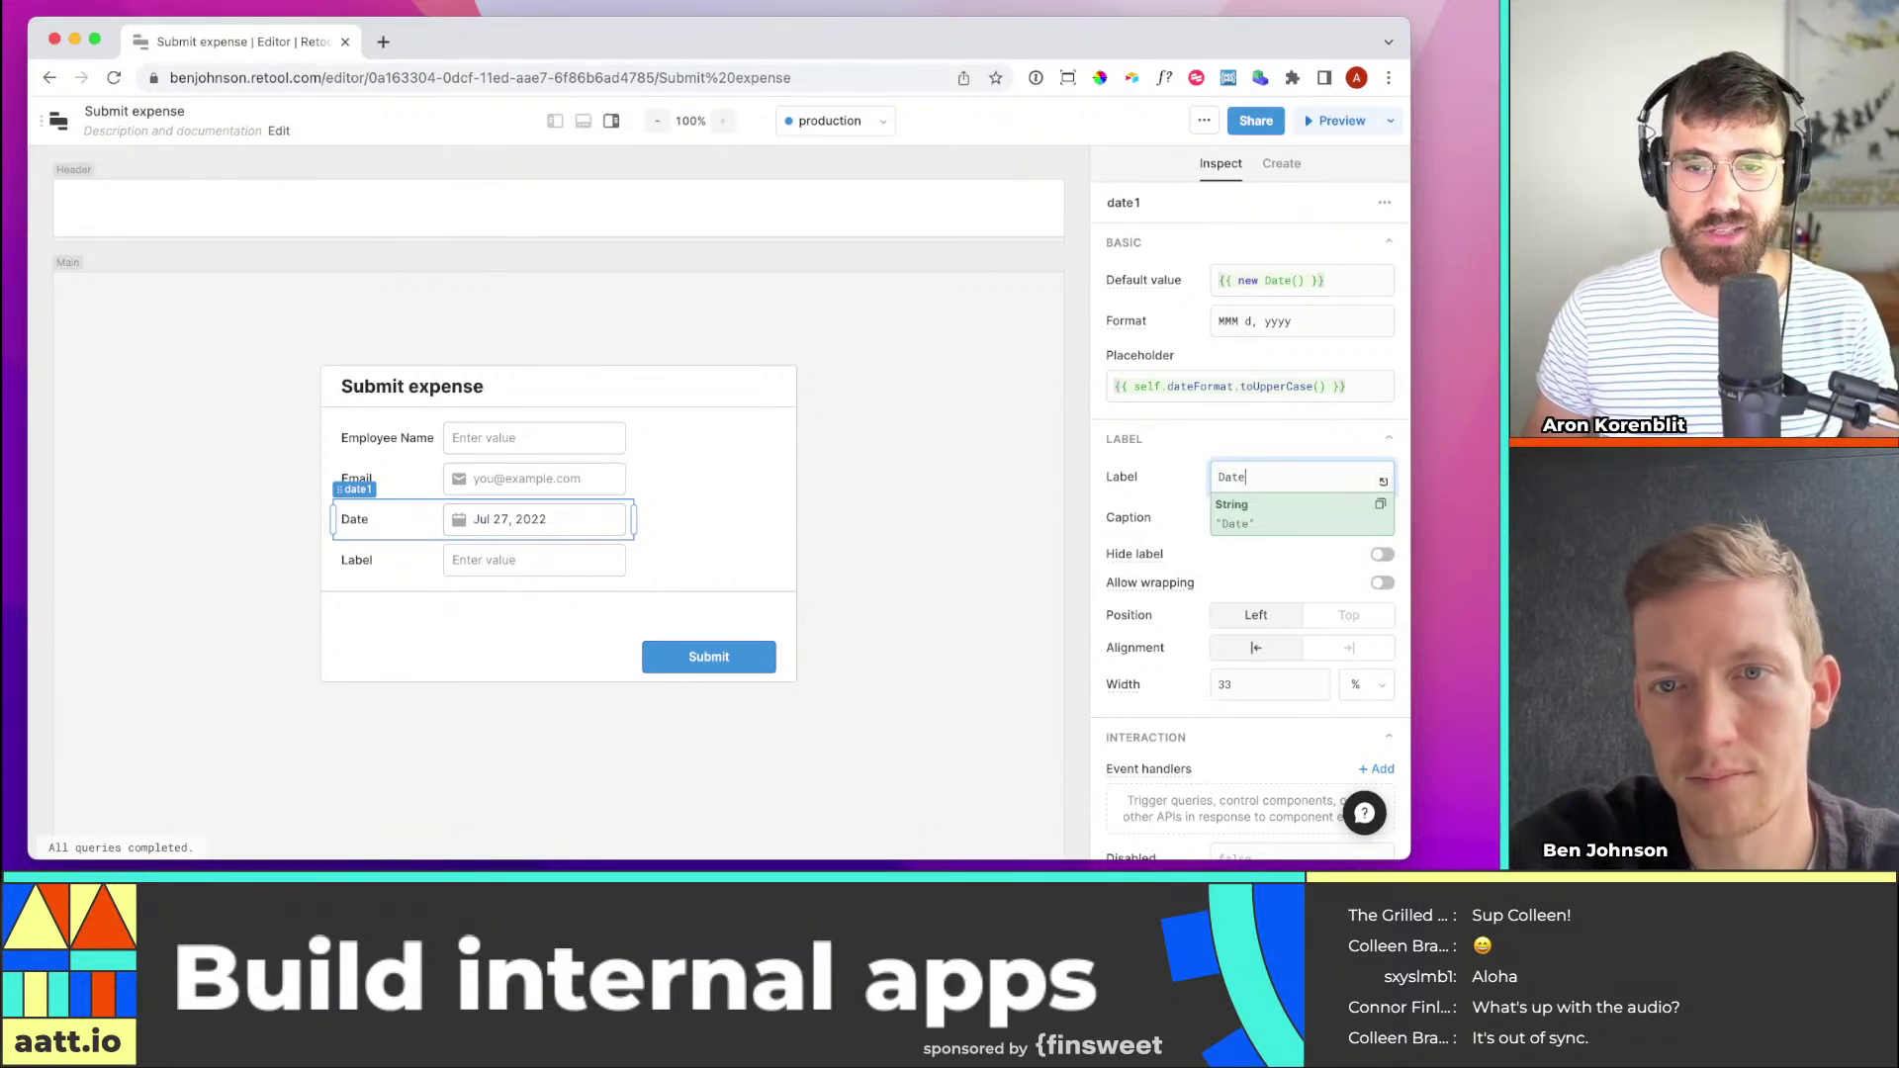
{"action": "left_click", "coordinate": [437, 556]}
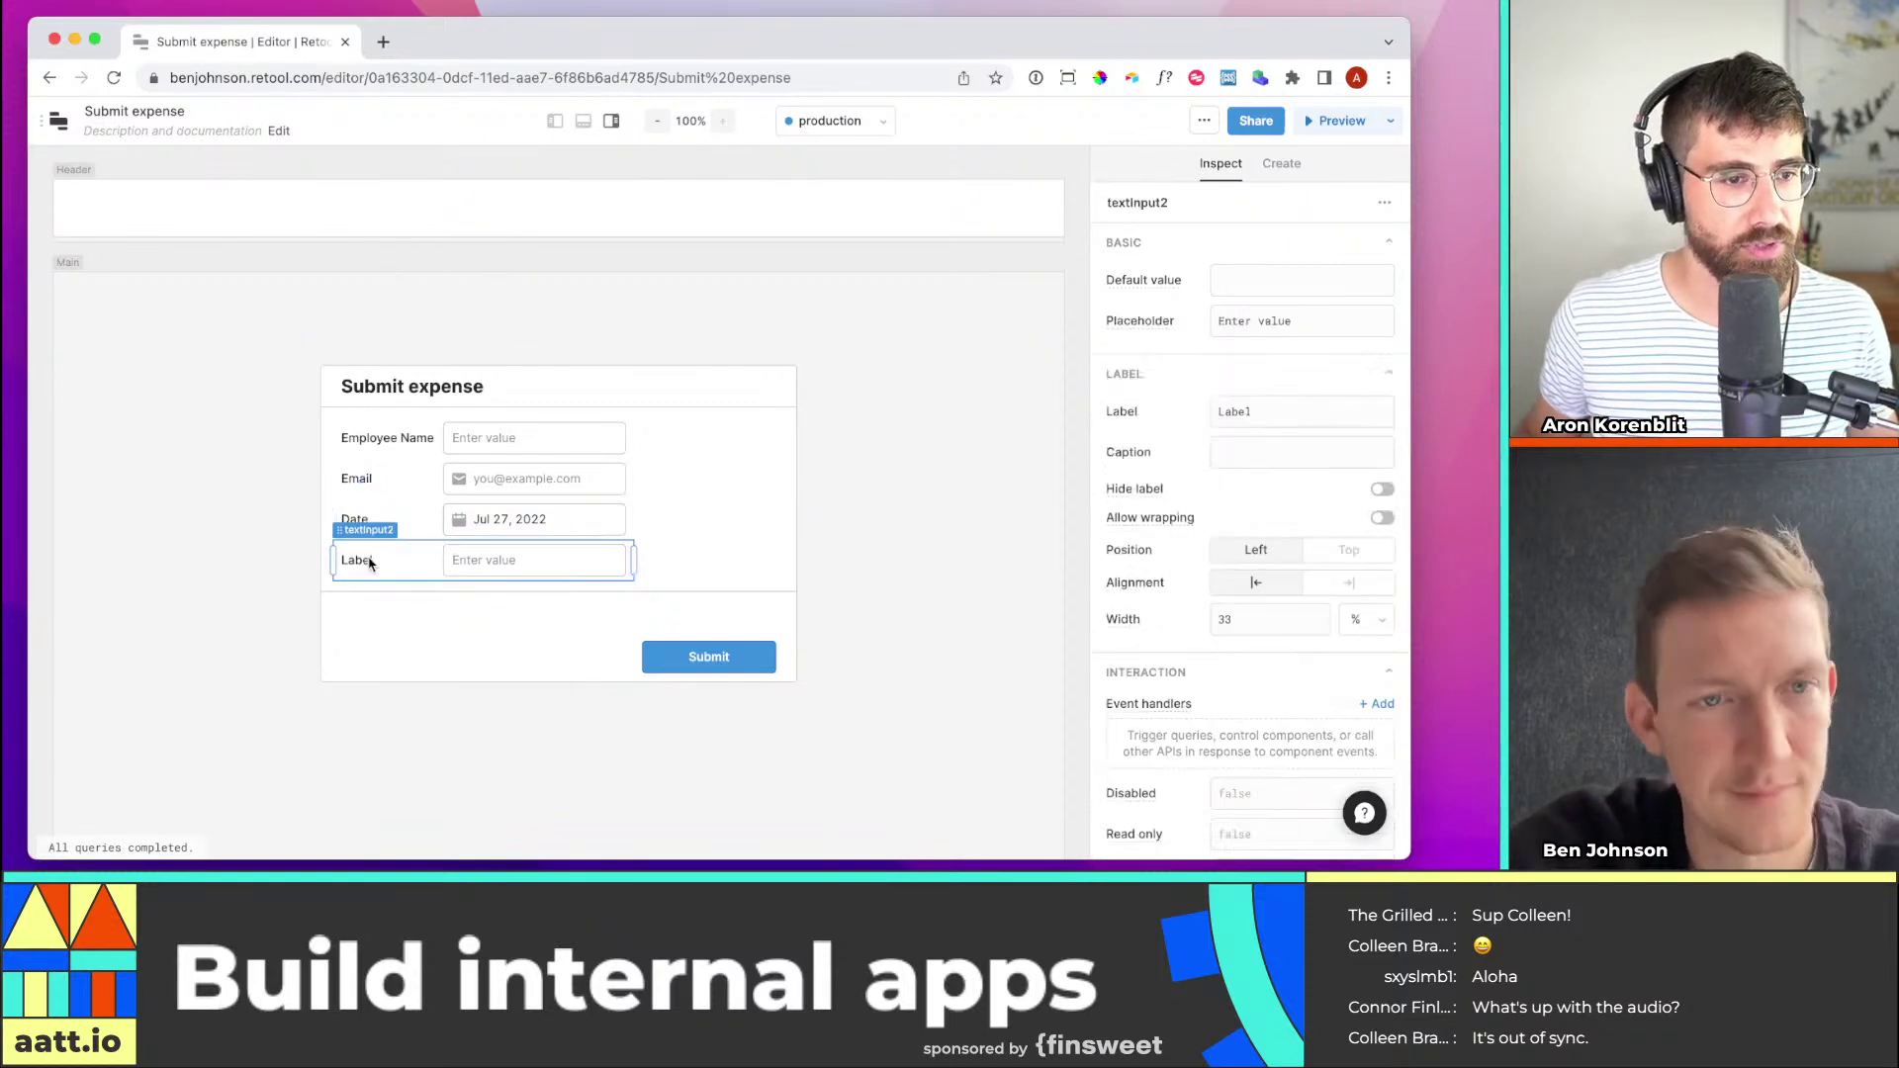
{"action": "left_click", "coordinate": [370, 563]}
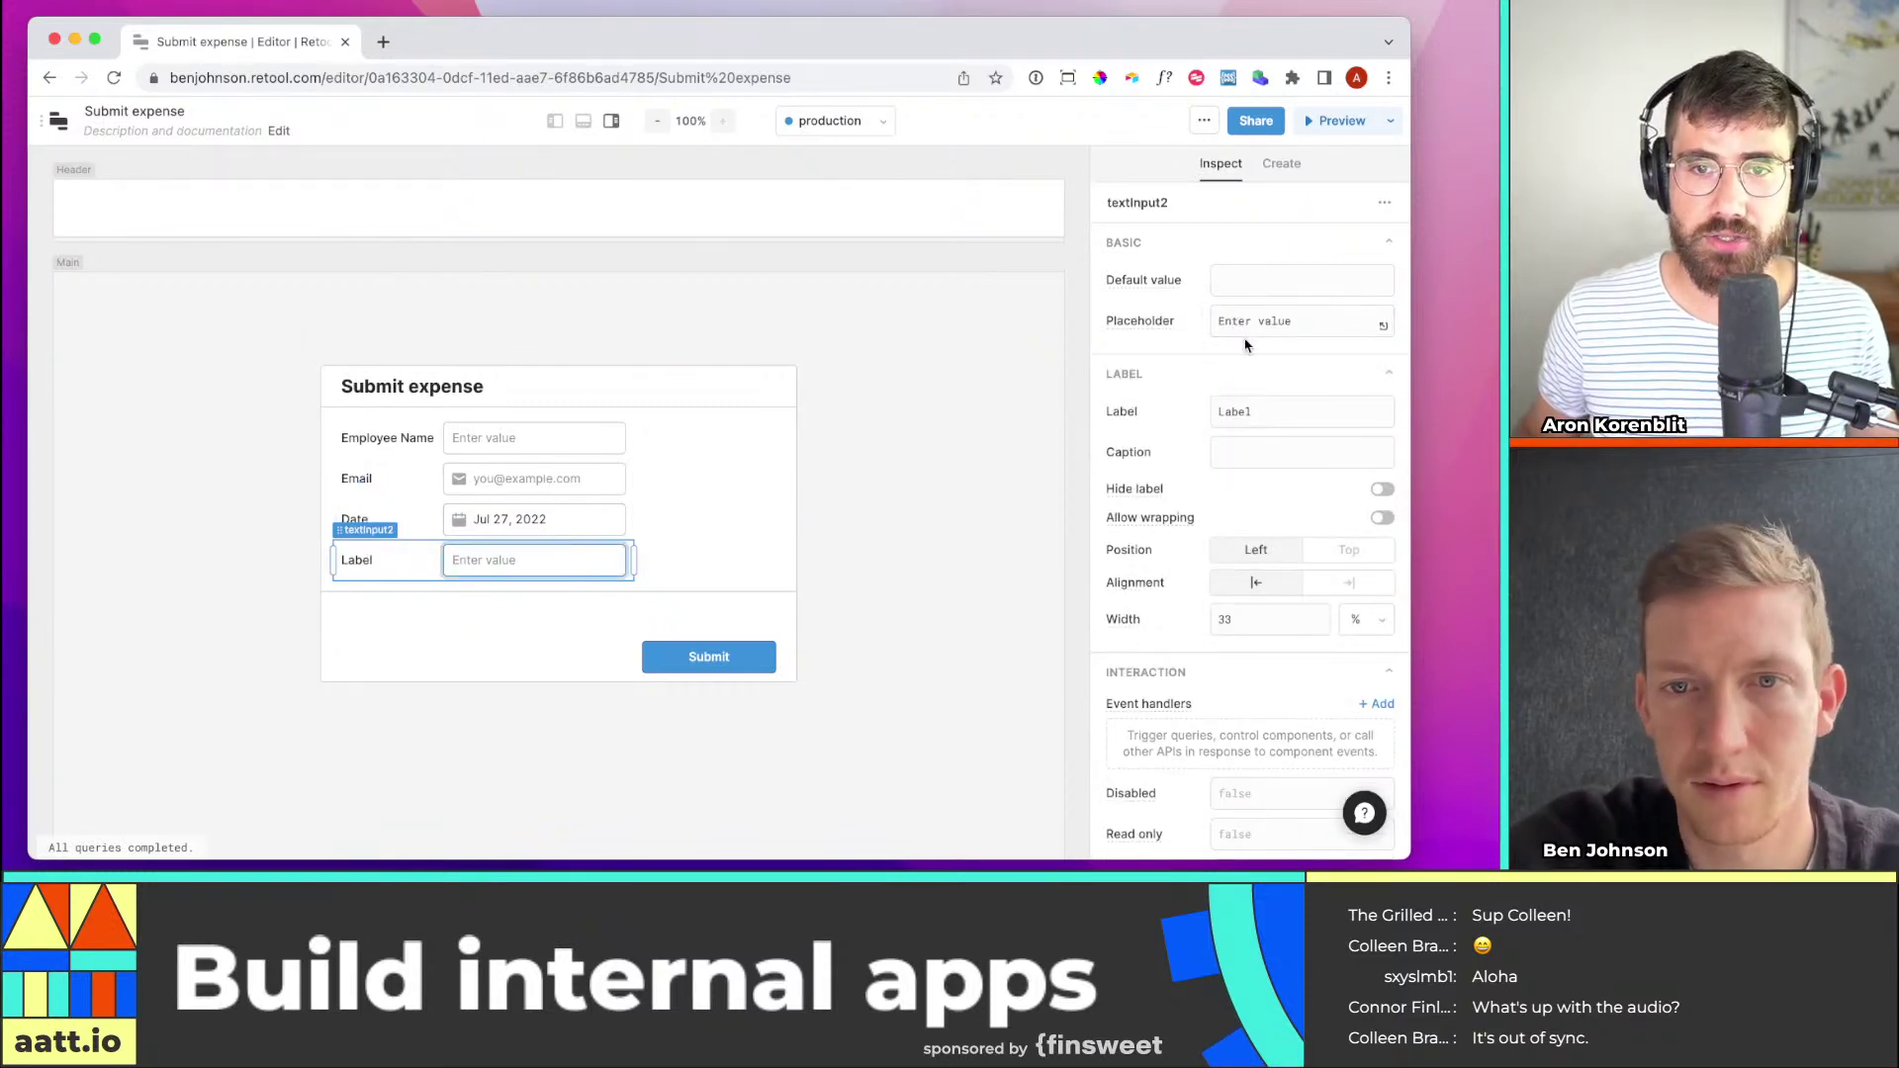
Label the new text input 'Description' and filter the components by 'multi'
{"action": "double_click", "coordinate": [1237, 412]}
{"action": "type", "text": "Description"}
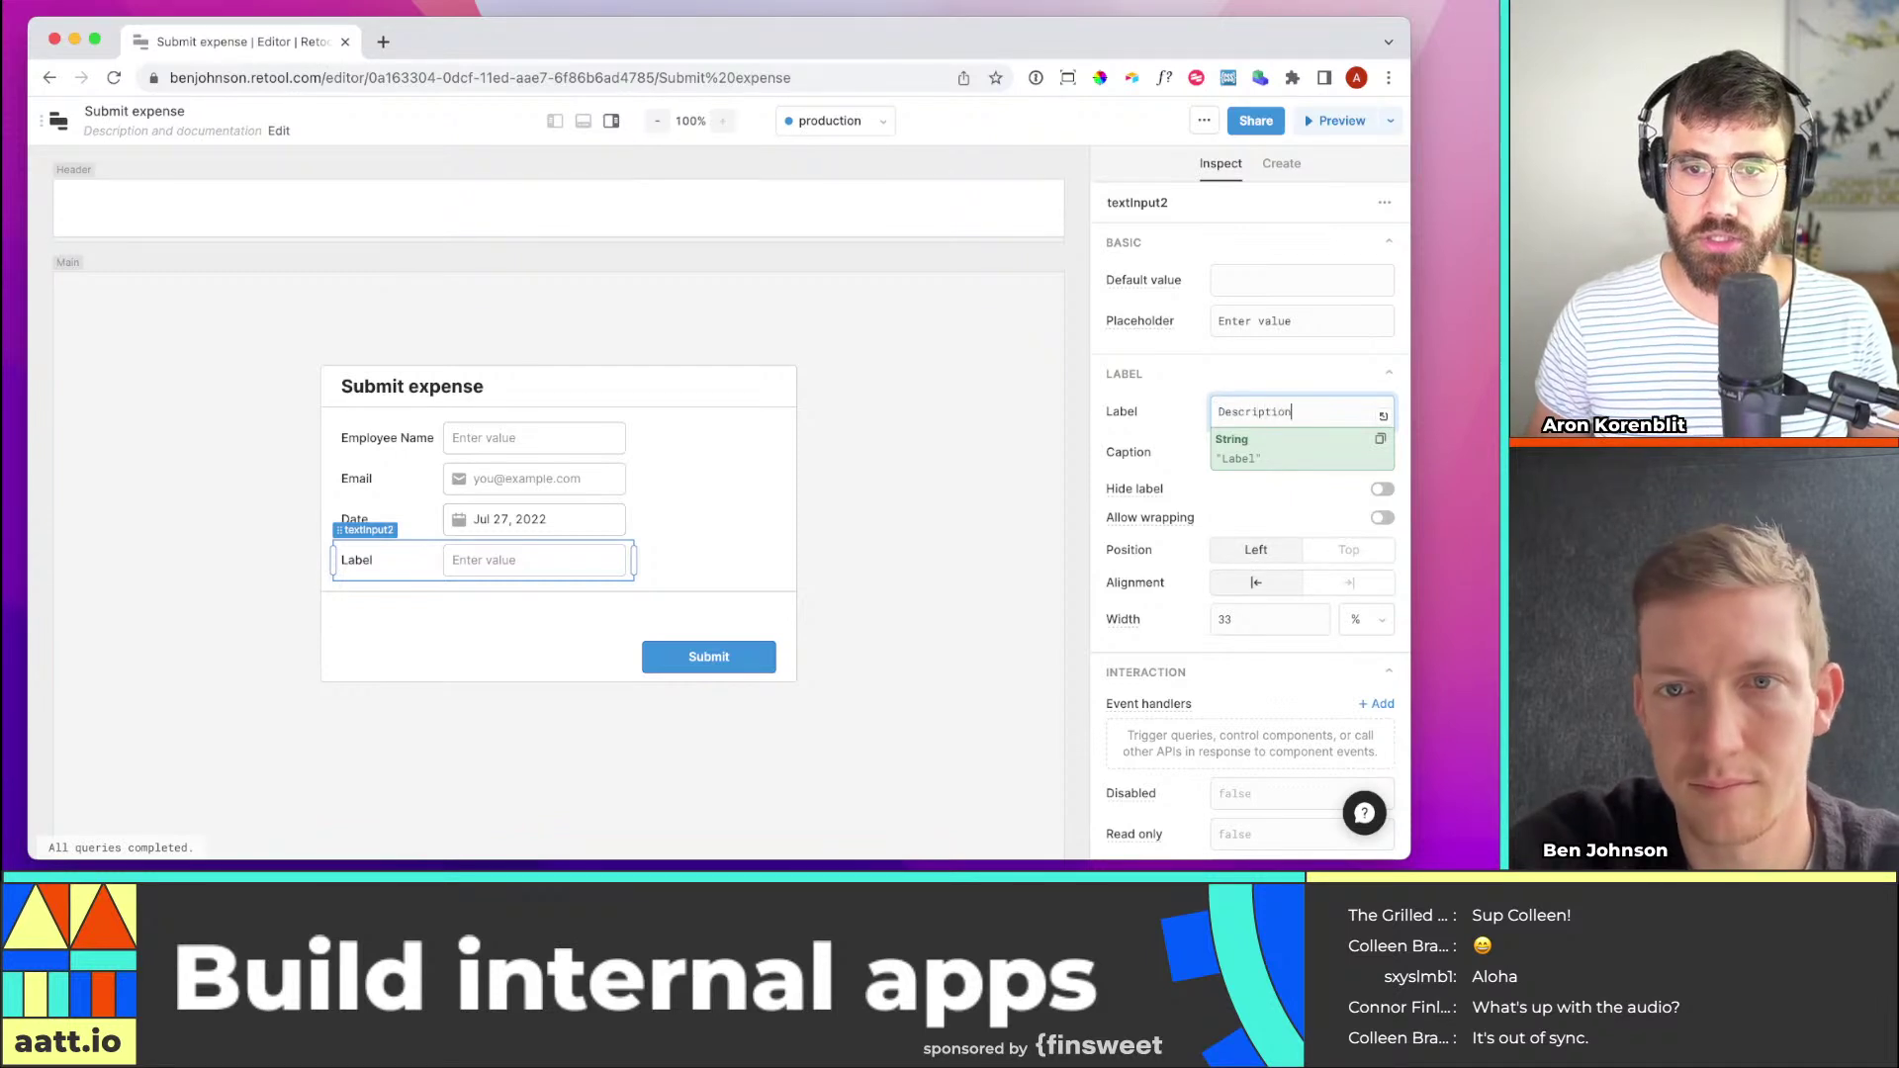
{"action": "left_click", "coordinate": [1264, 374]}
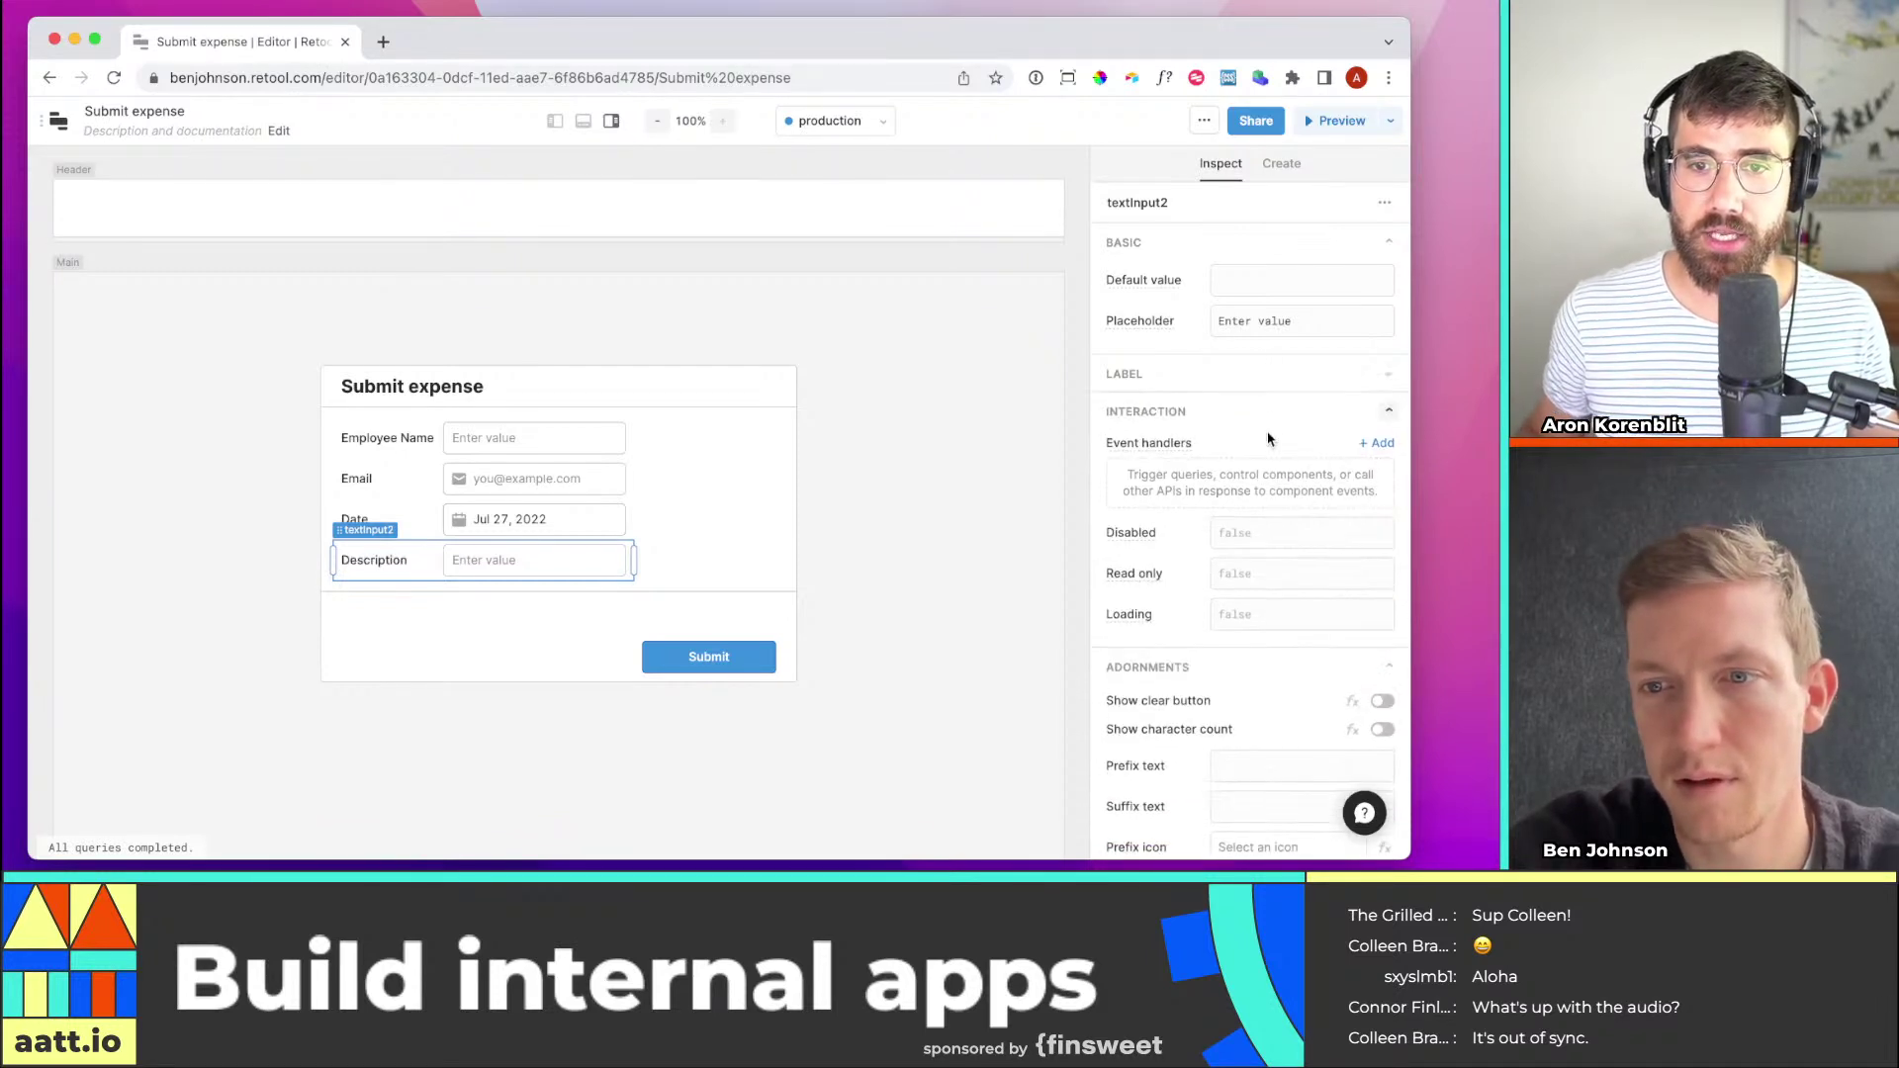
{"action": "left_click", "coordinate": [1291, 373]}
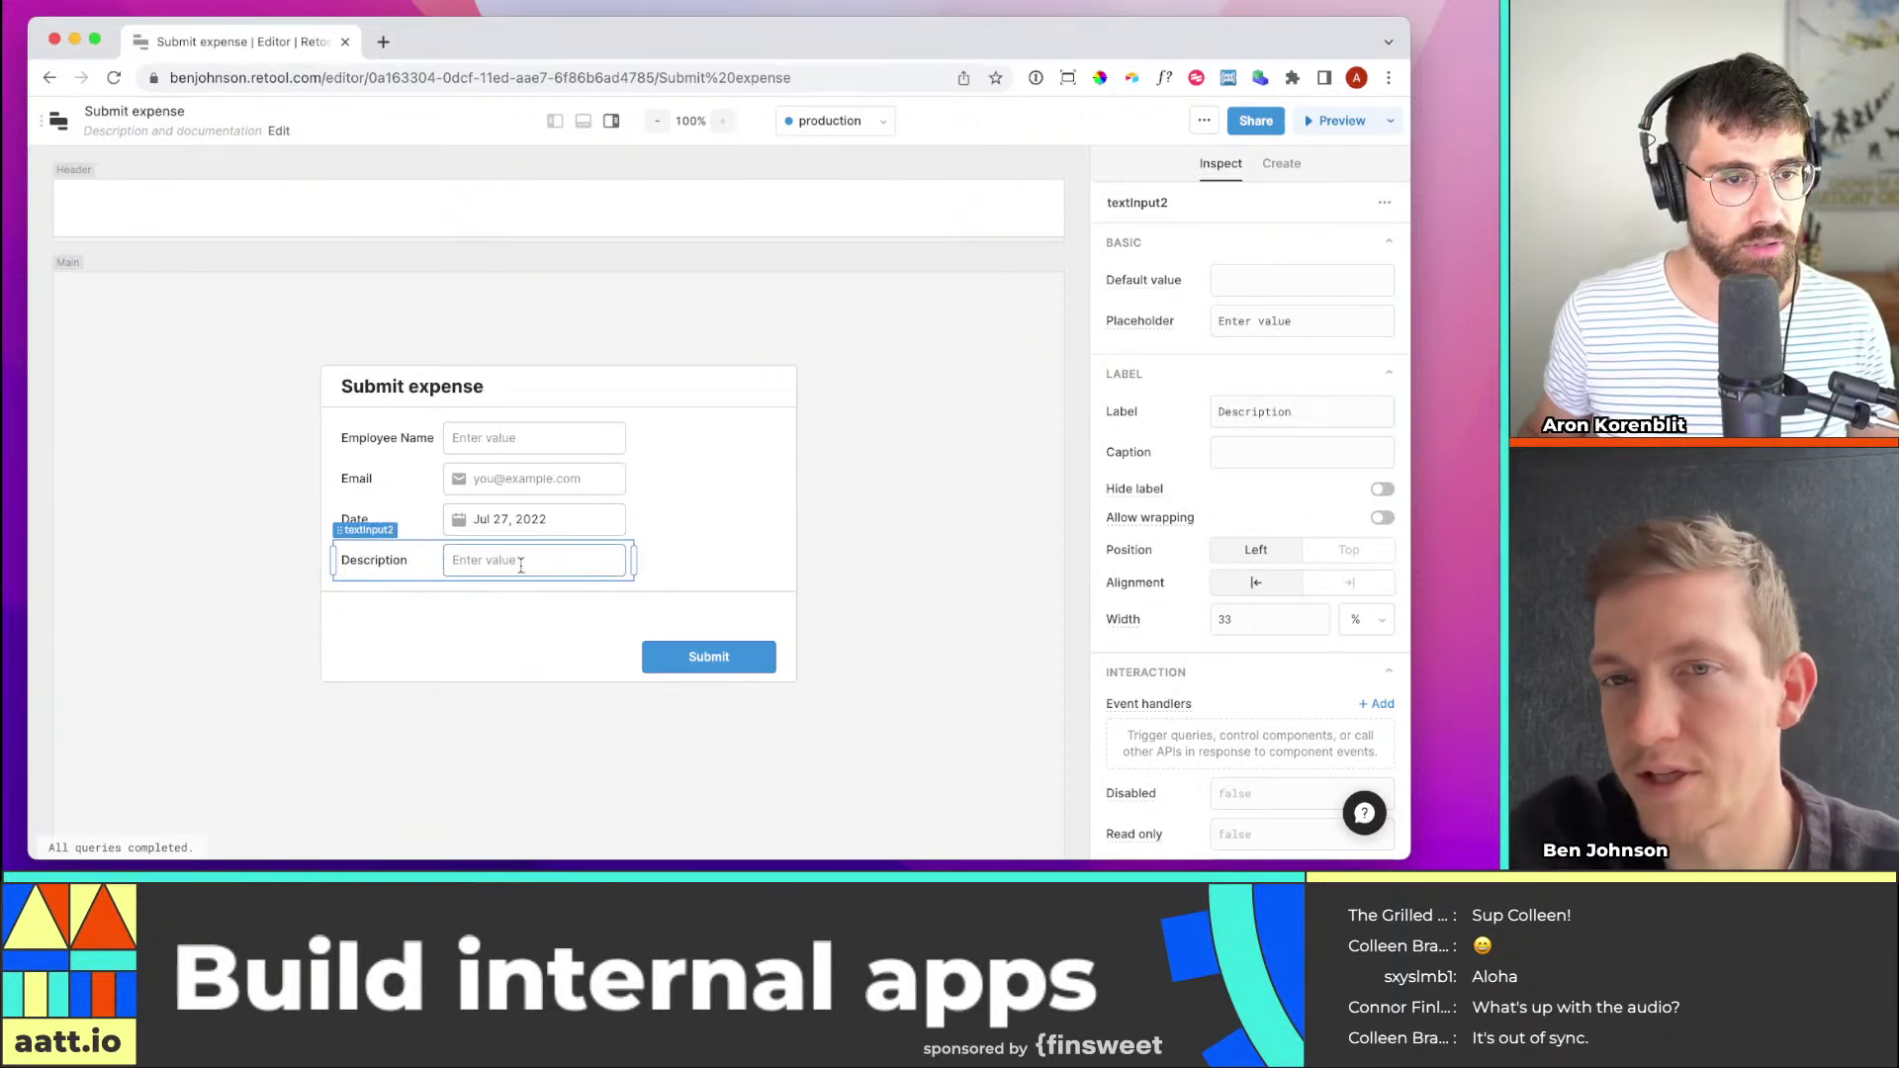
{"action": "left_click", "coordinate": [1282, 164]}
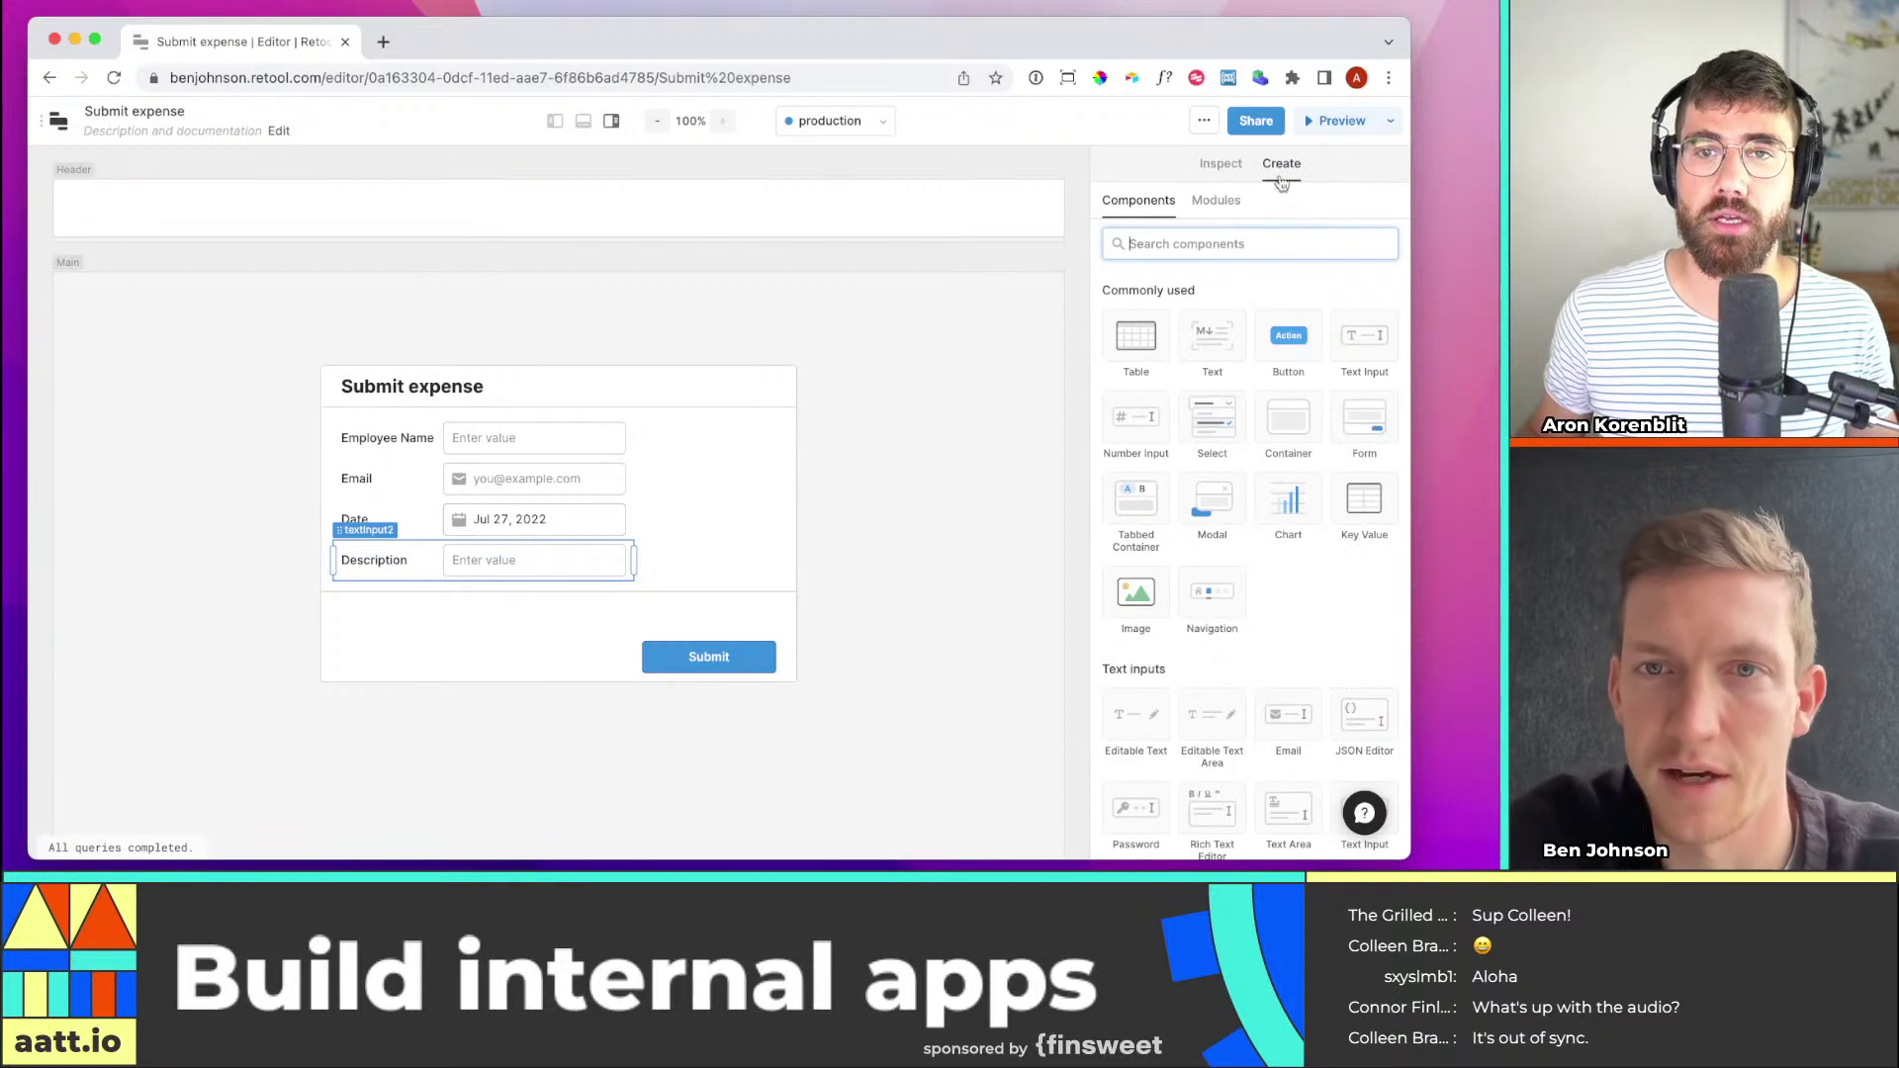
{"action": "type", "text": "multi"}
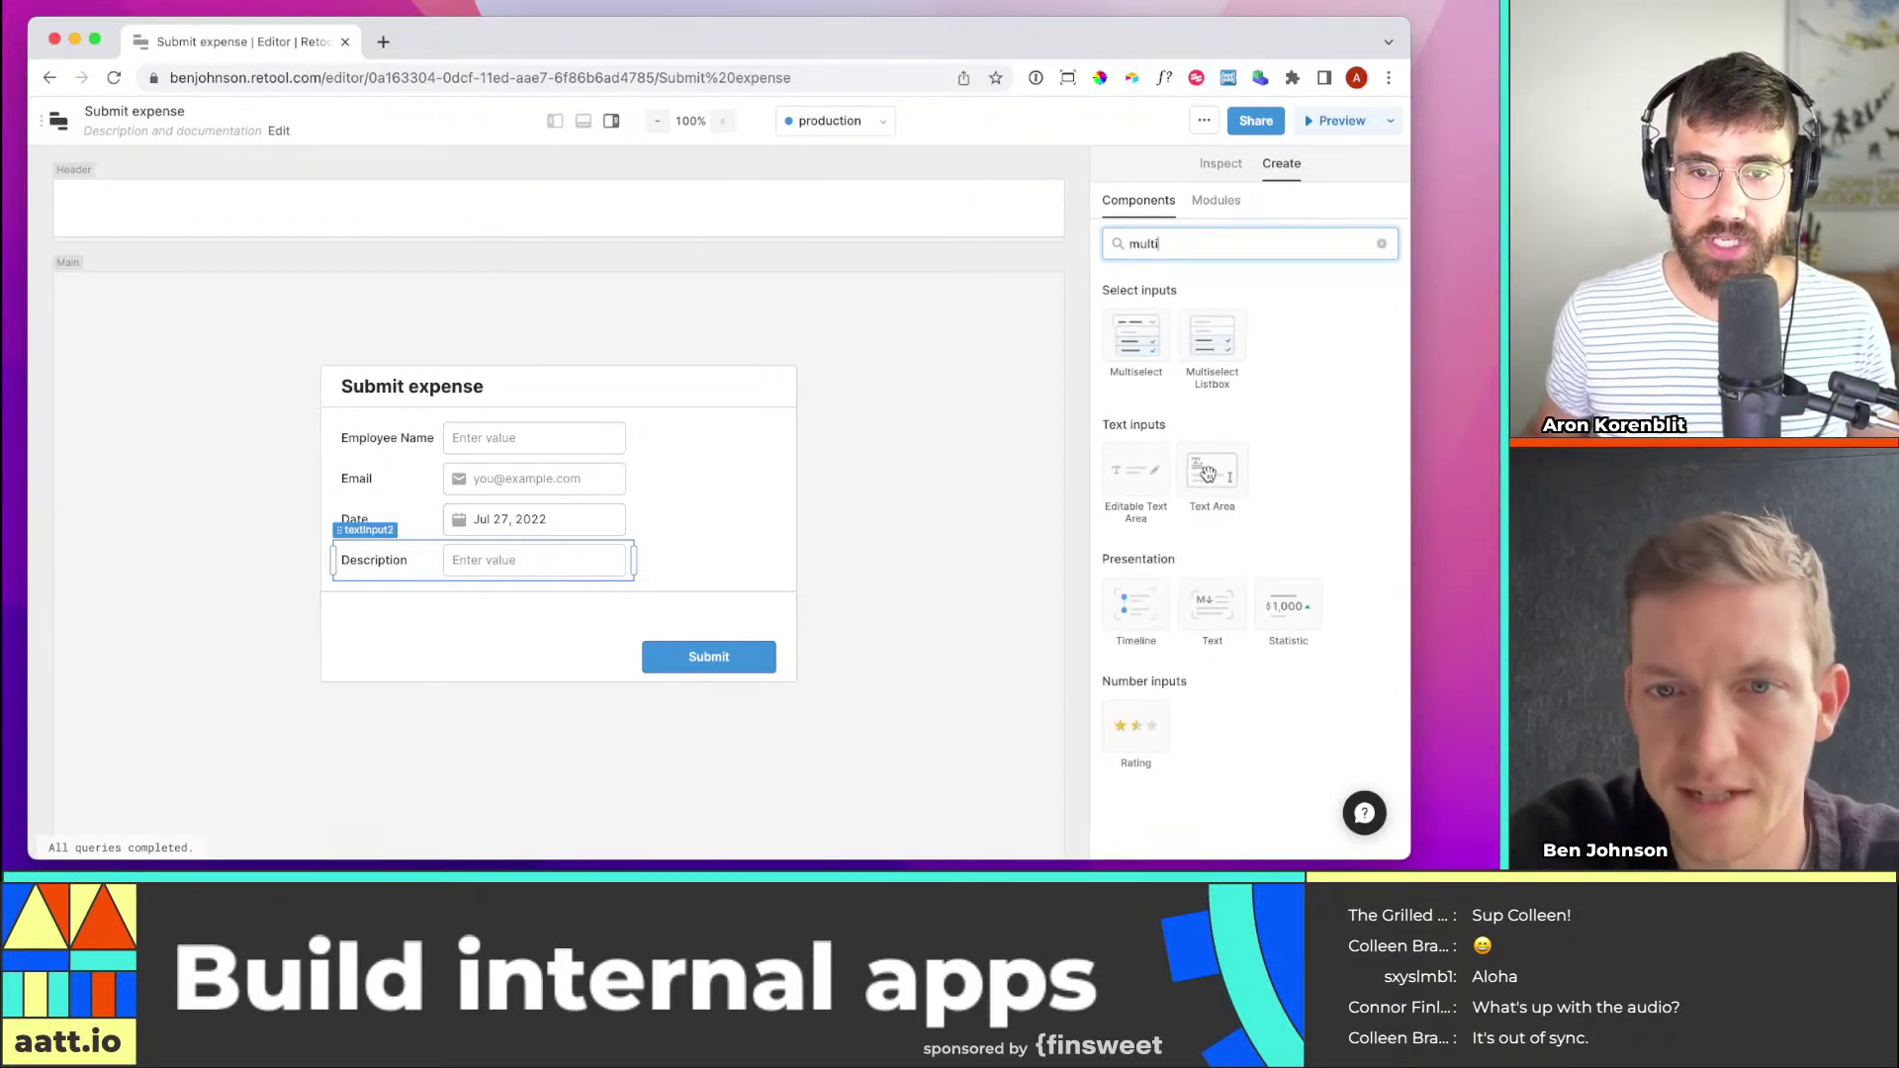
Add a Text Area to the form and delete the old single-line Description input
{"action": "left_click_drag", "start_coordinate": [1208, 473], "coordinate": [367, 603]}
{"action": "left_click", "coordinate": [421, 658]}
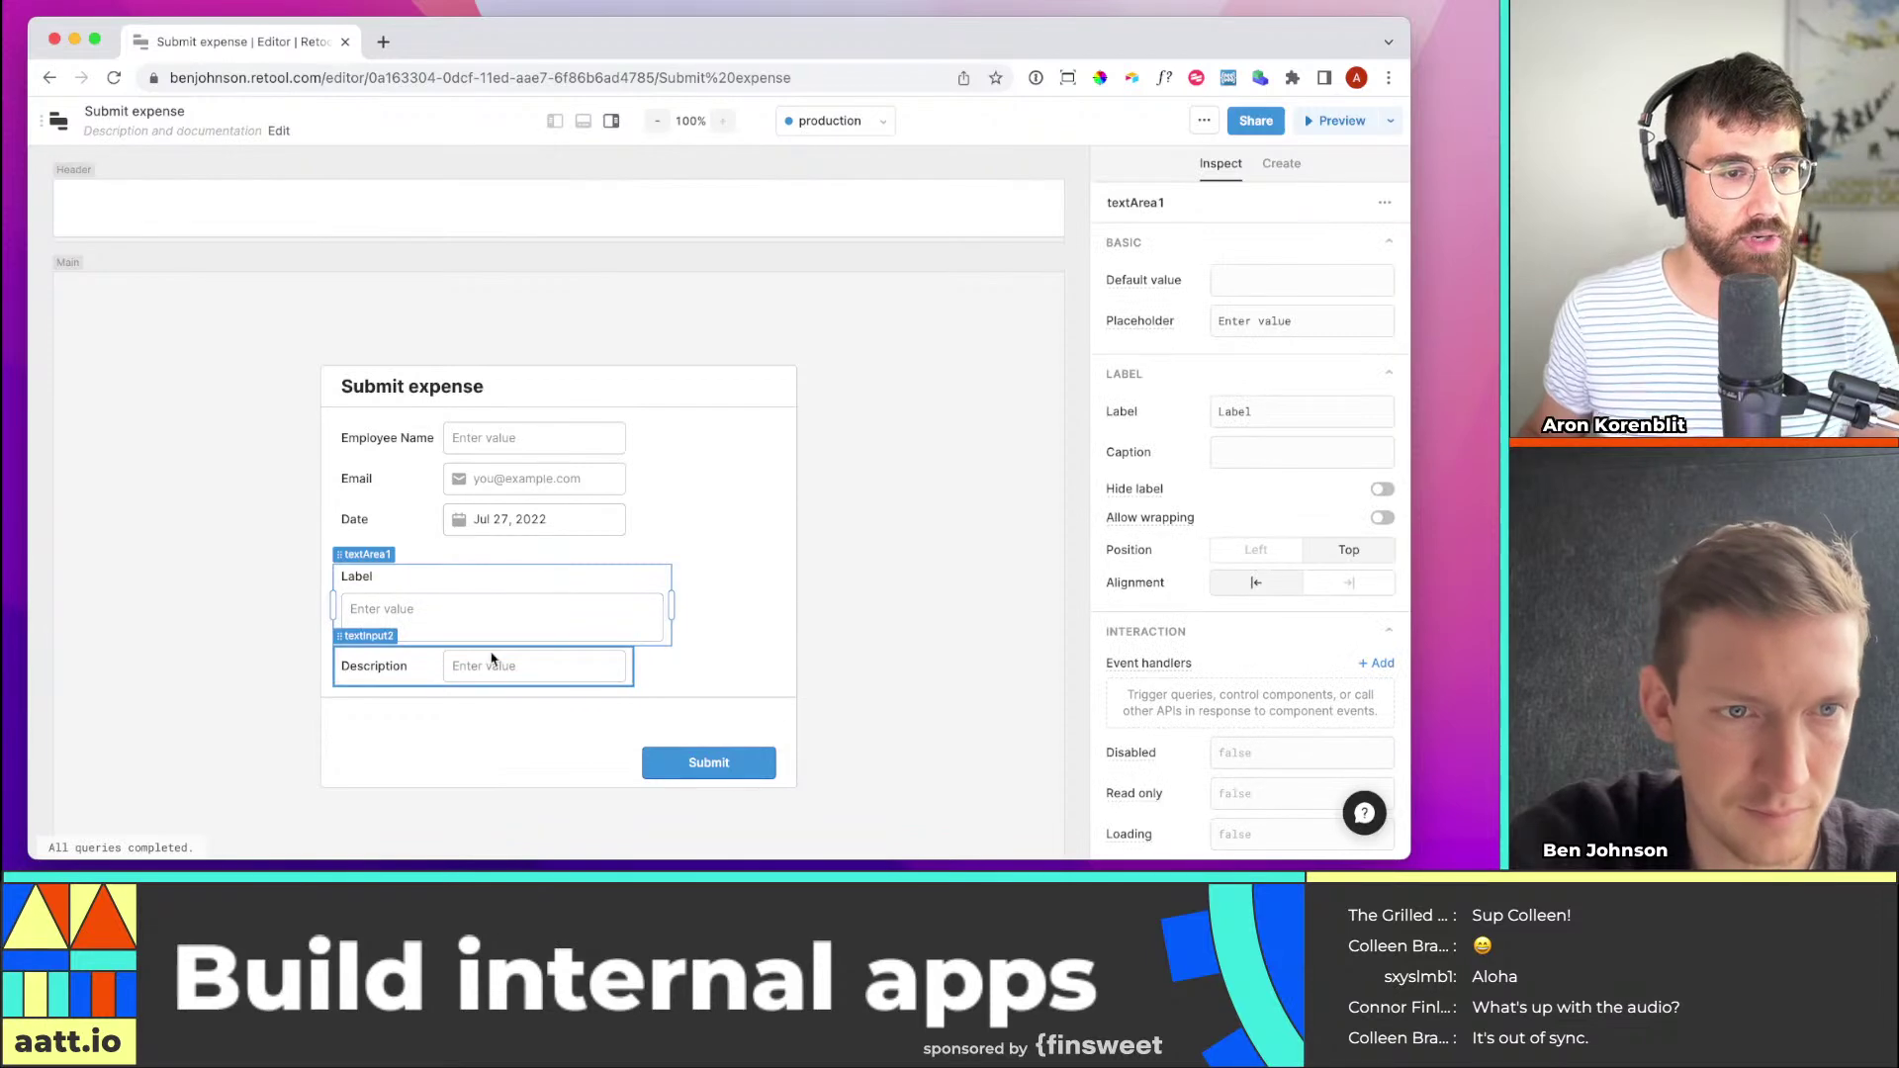
{"action": "key", "text": "BackSpace"}
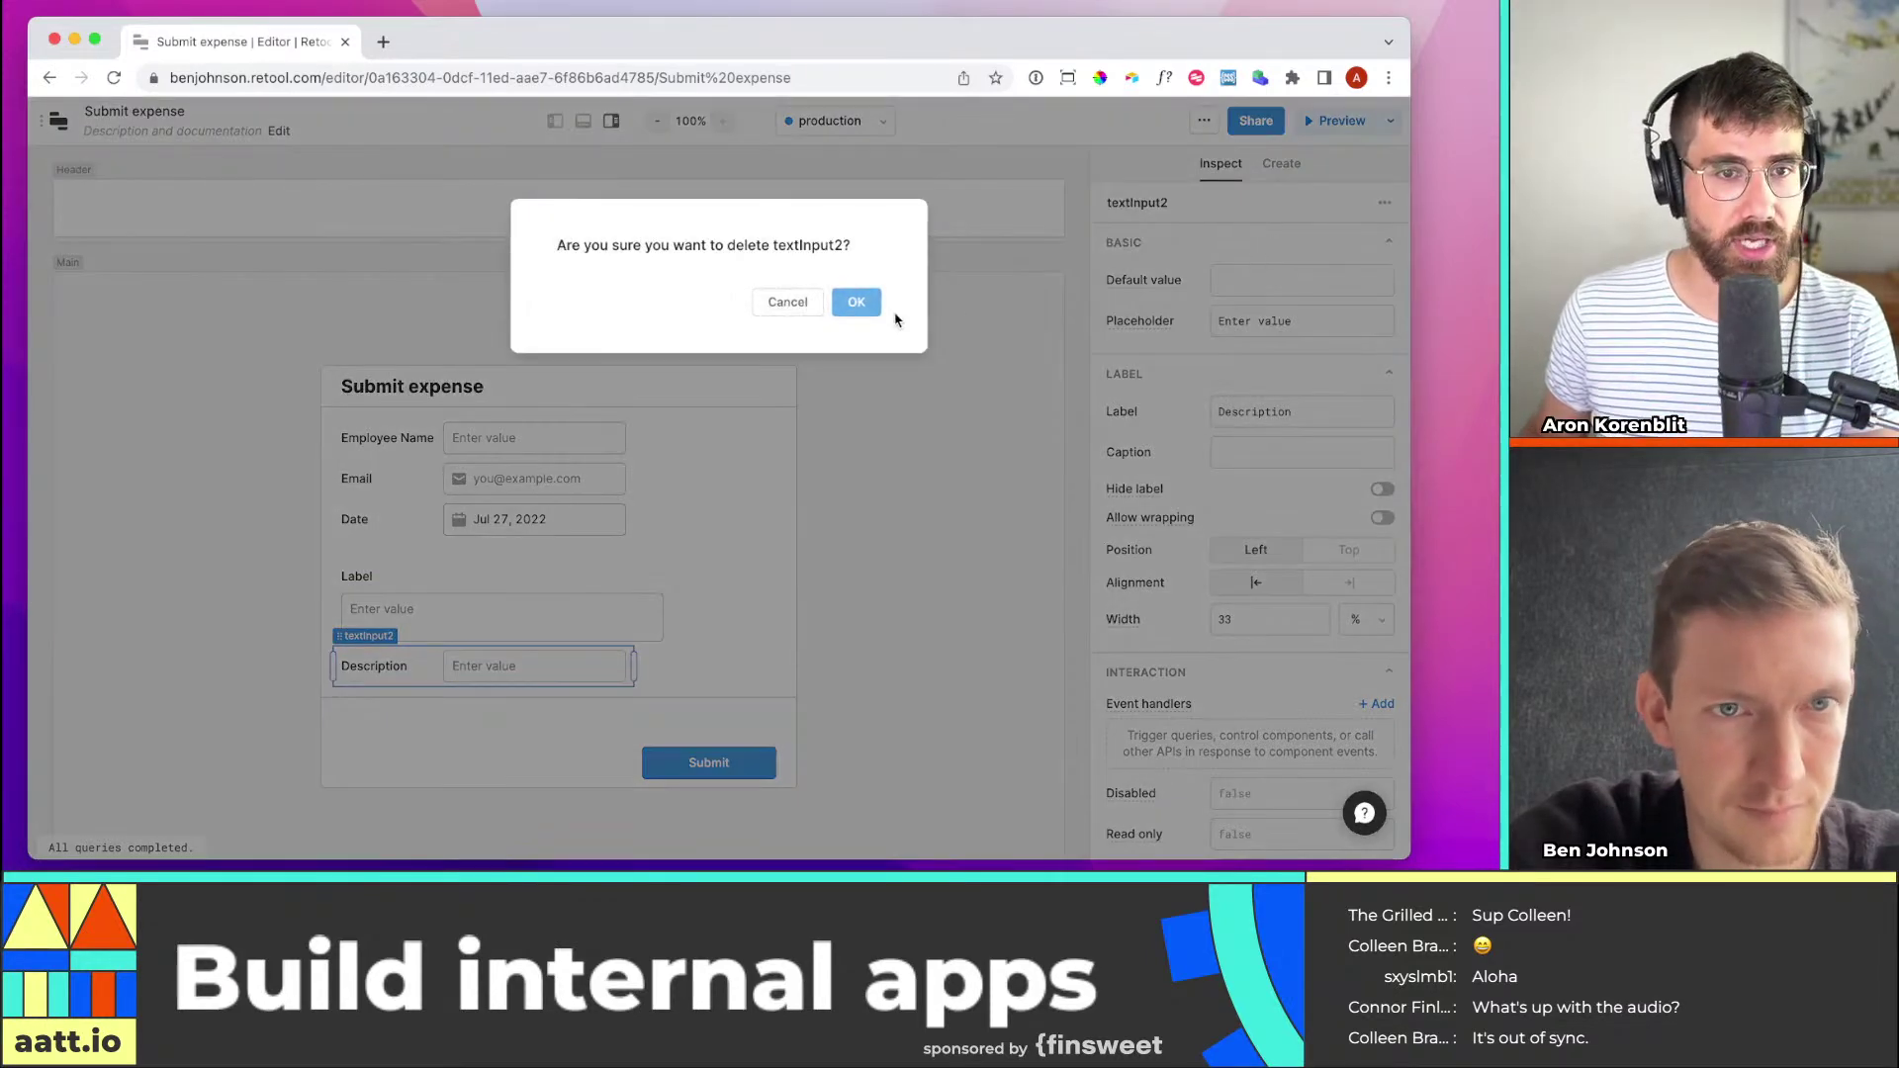
{"action": "left_click", "coordinate": [859, 305]}
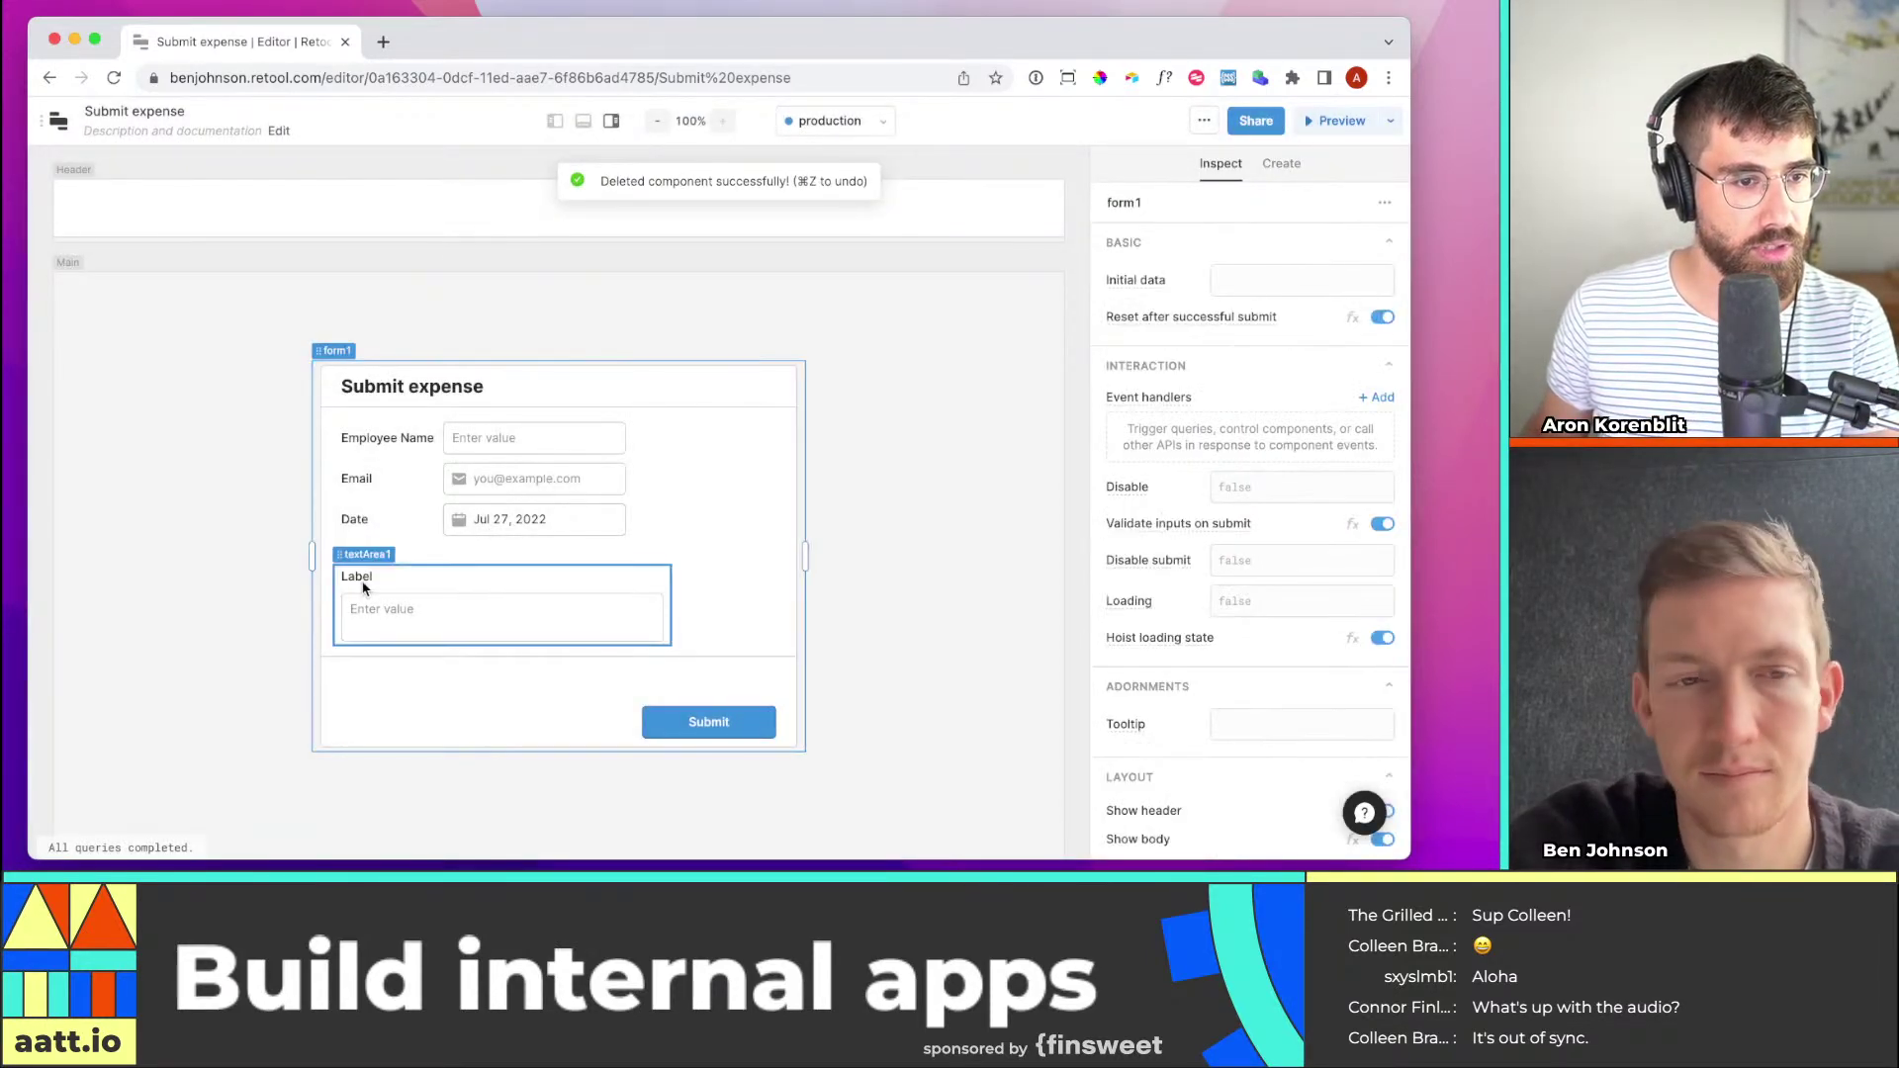
Label textArea1 'Description' and move it up one row below Date
{"action": "left_click", "coordinate": [362, 588]}
{"action": "double_click", "coordinate": [1263, 412]}
{"action": "type", "text": "Description"}
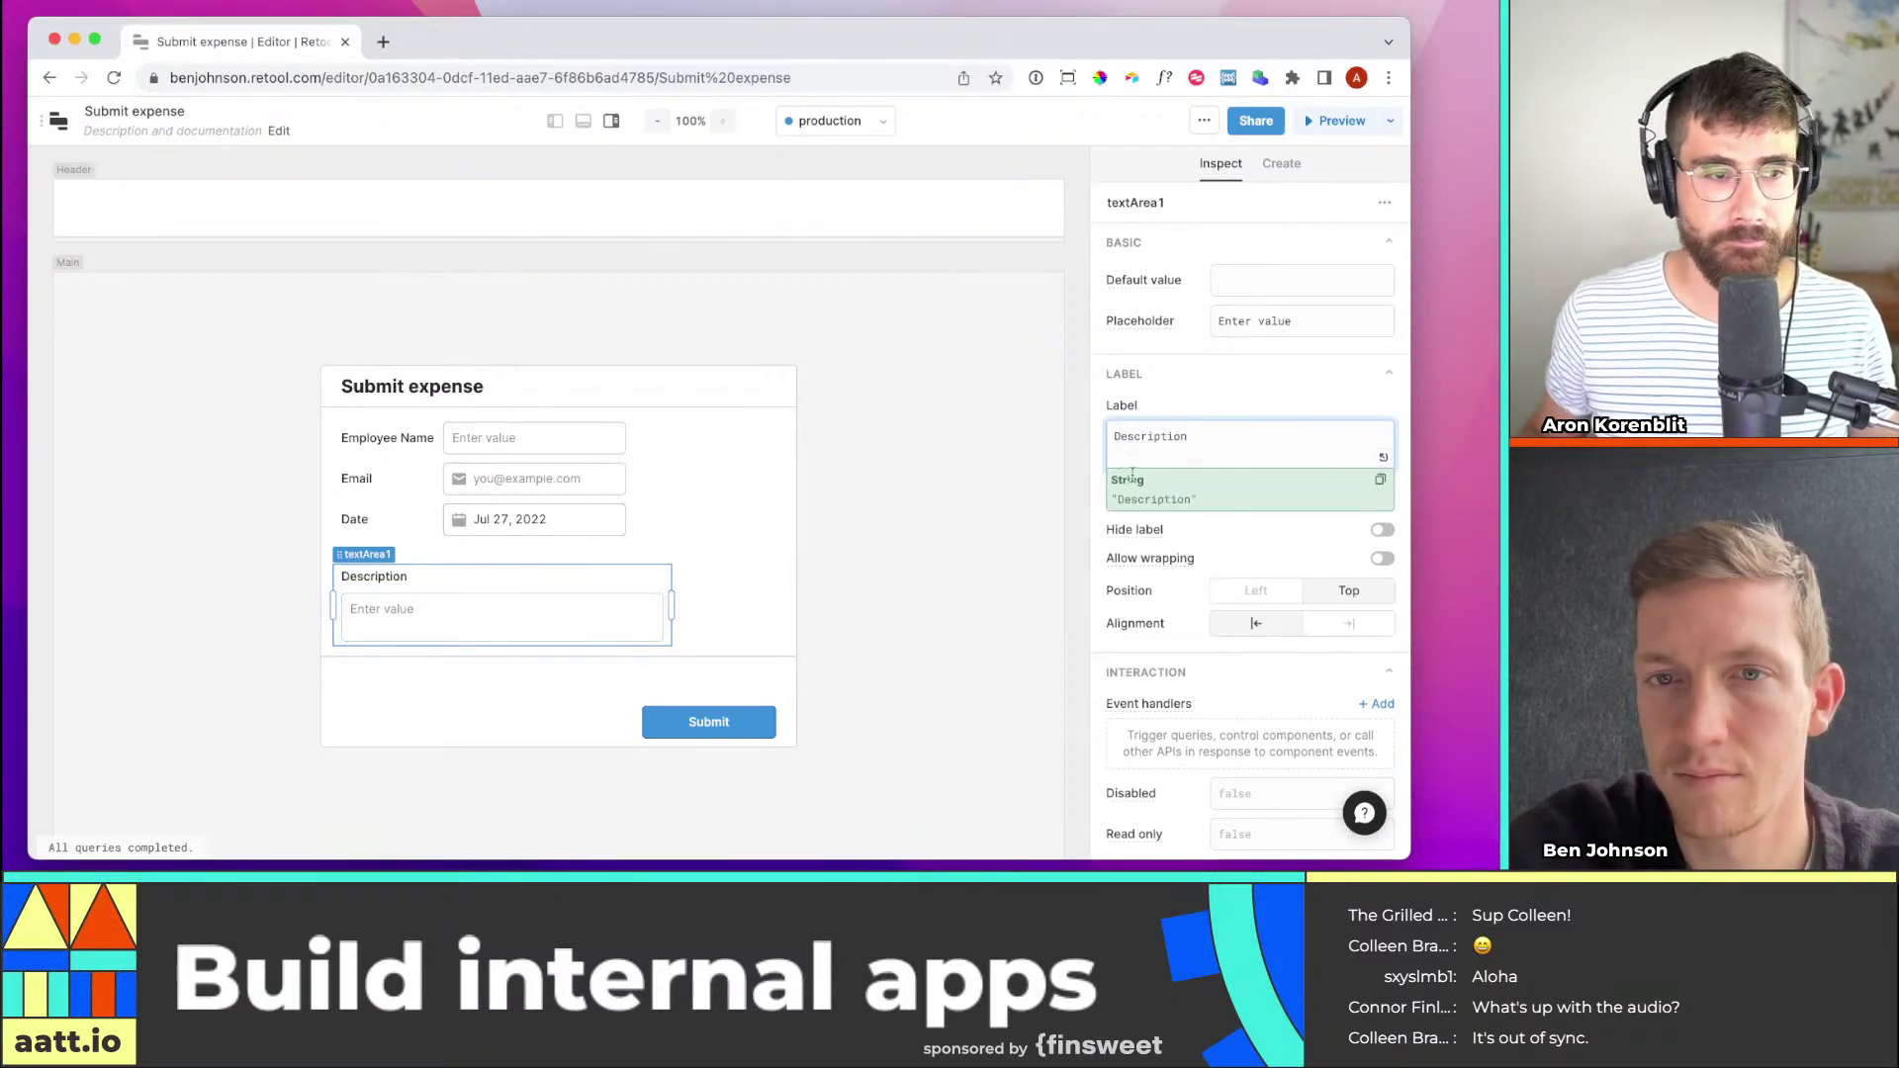
{"action": "left_click", "coordinate": [911, 533]}
{"action": "left_click_drag", "start_coordinate": [488, 568], "coordinate": [484, 551]}
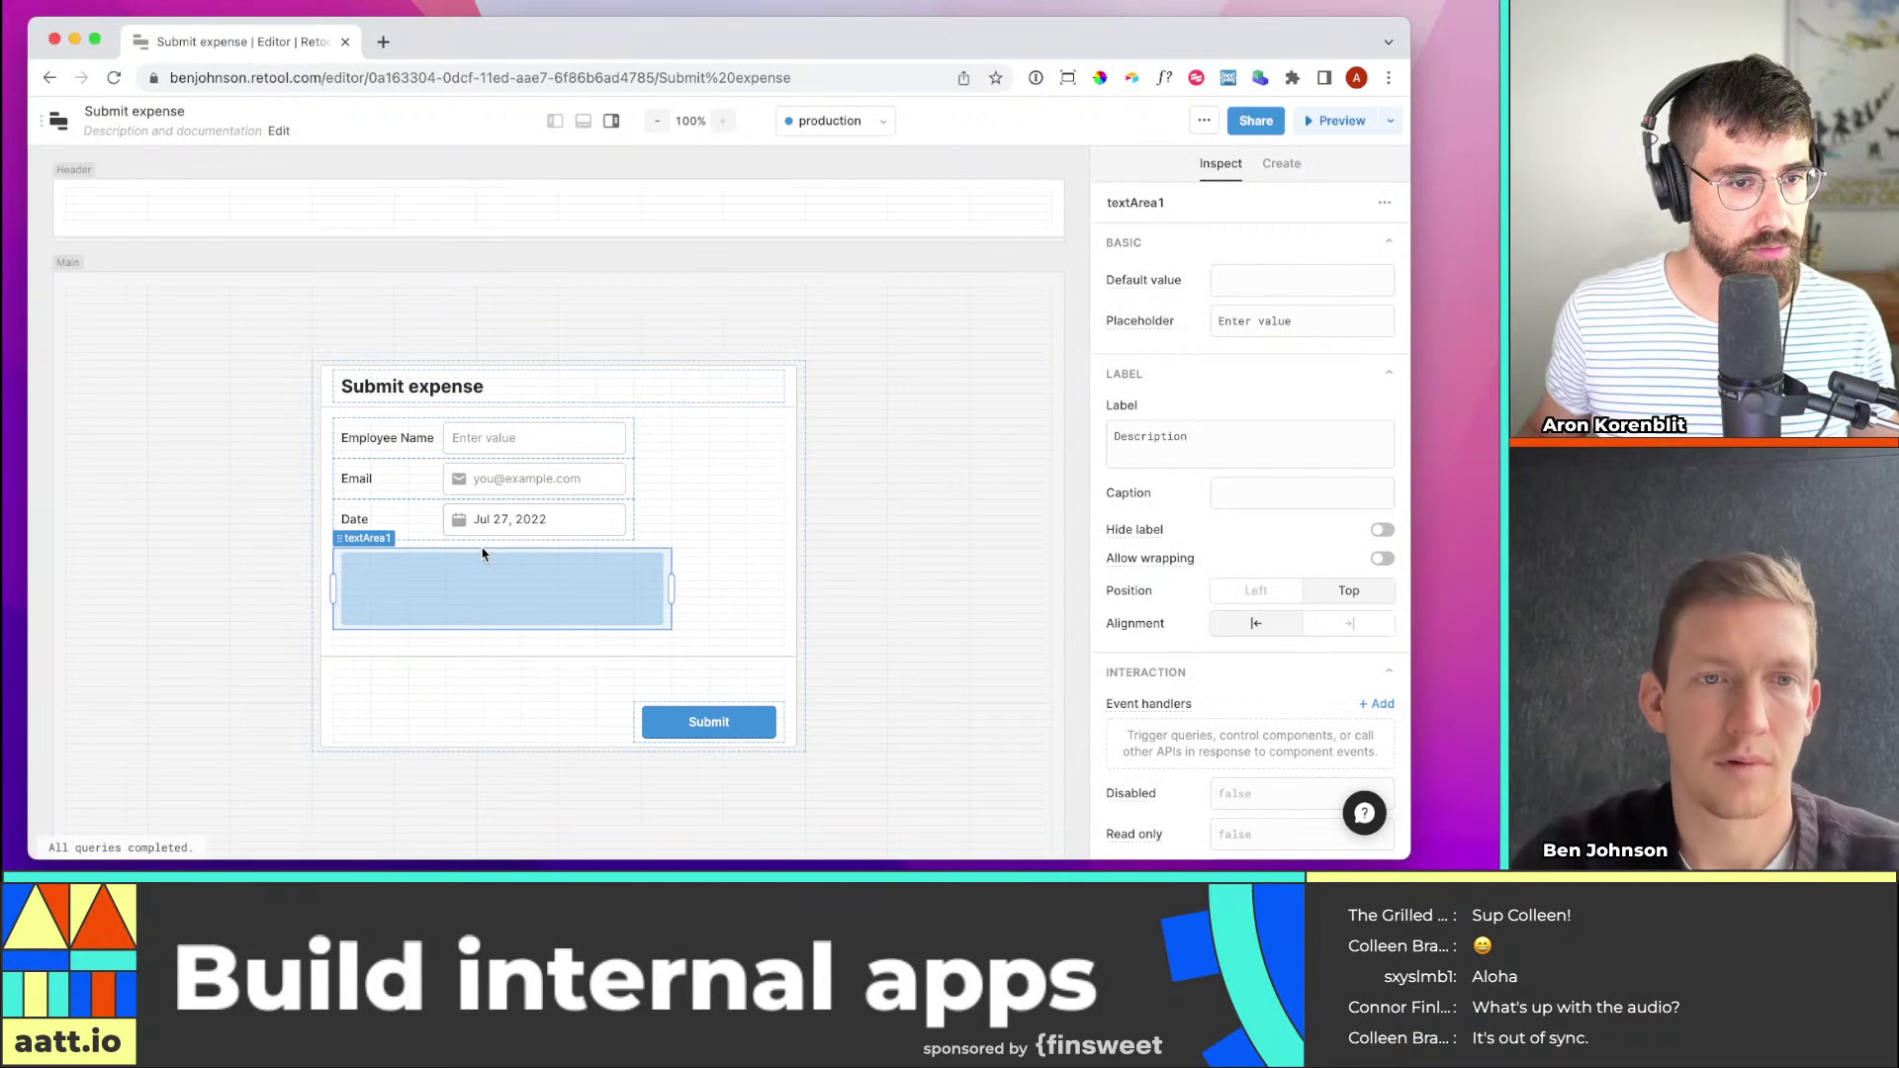
{"action": "left_click", "coordinate": [900, 522]}
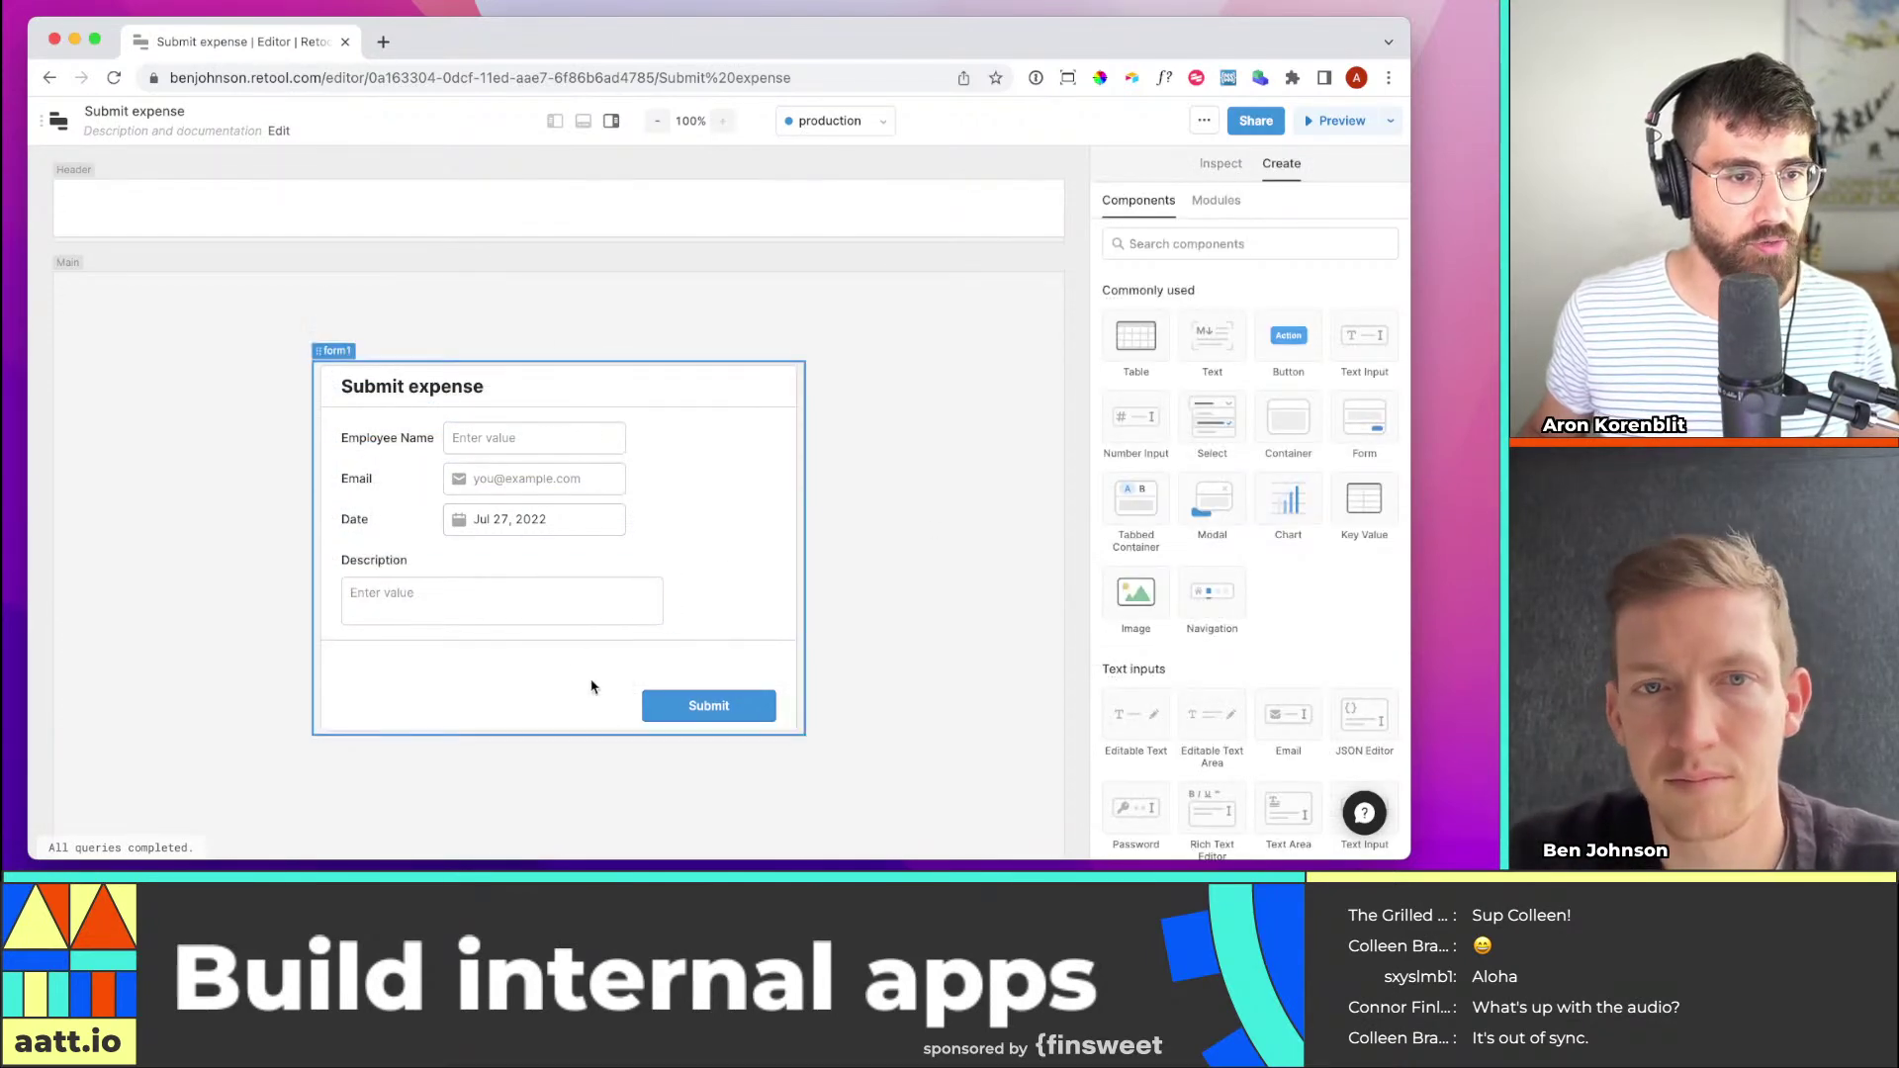
{"action": "left_click", "coordinate": [790, 656]}
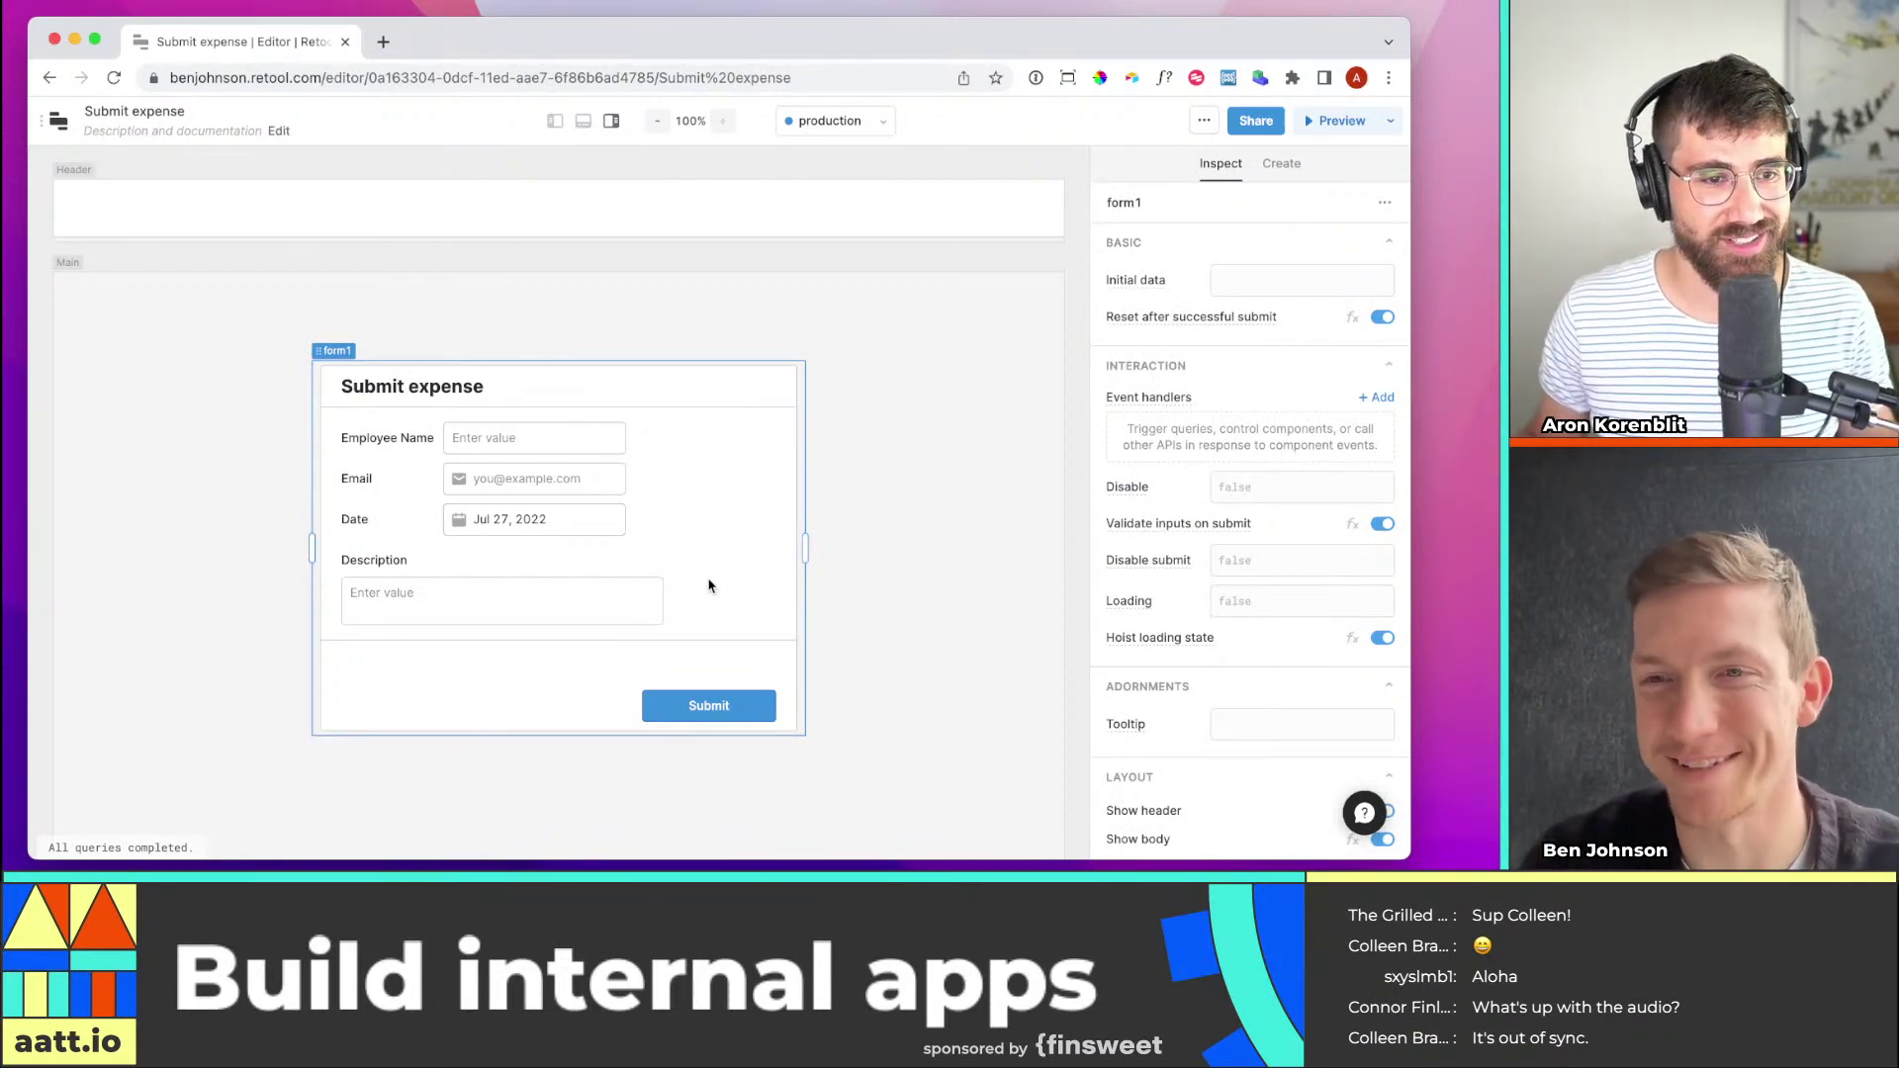
Add a Currency input ($ 0.00) to the form between Date and Description
{"action": "left_click", "coordinate": [1273, 174]}
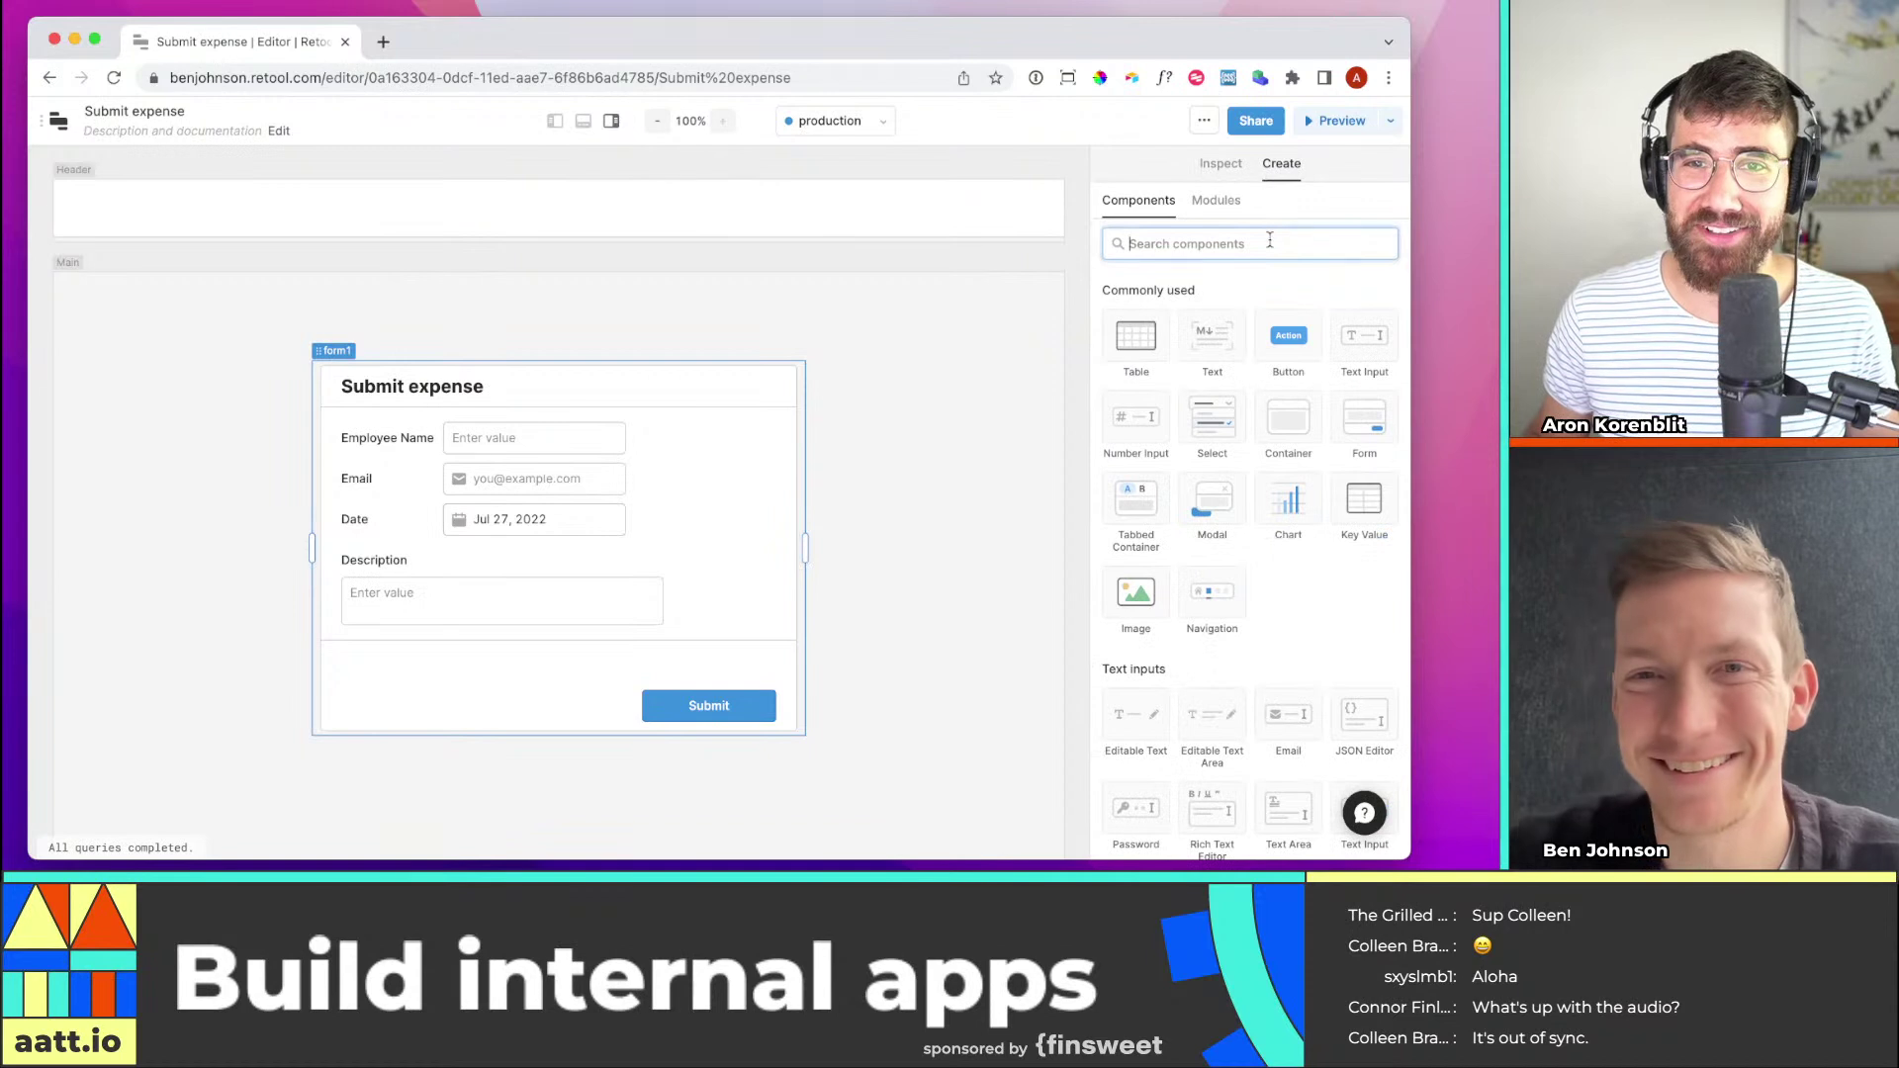
{"action": "type", "text": "currency"}
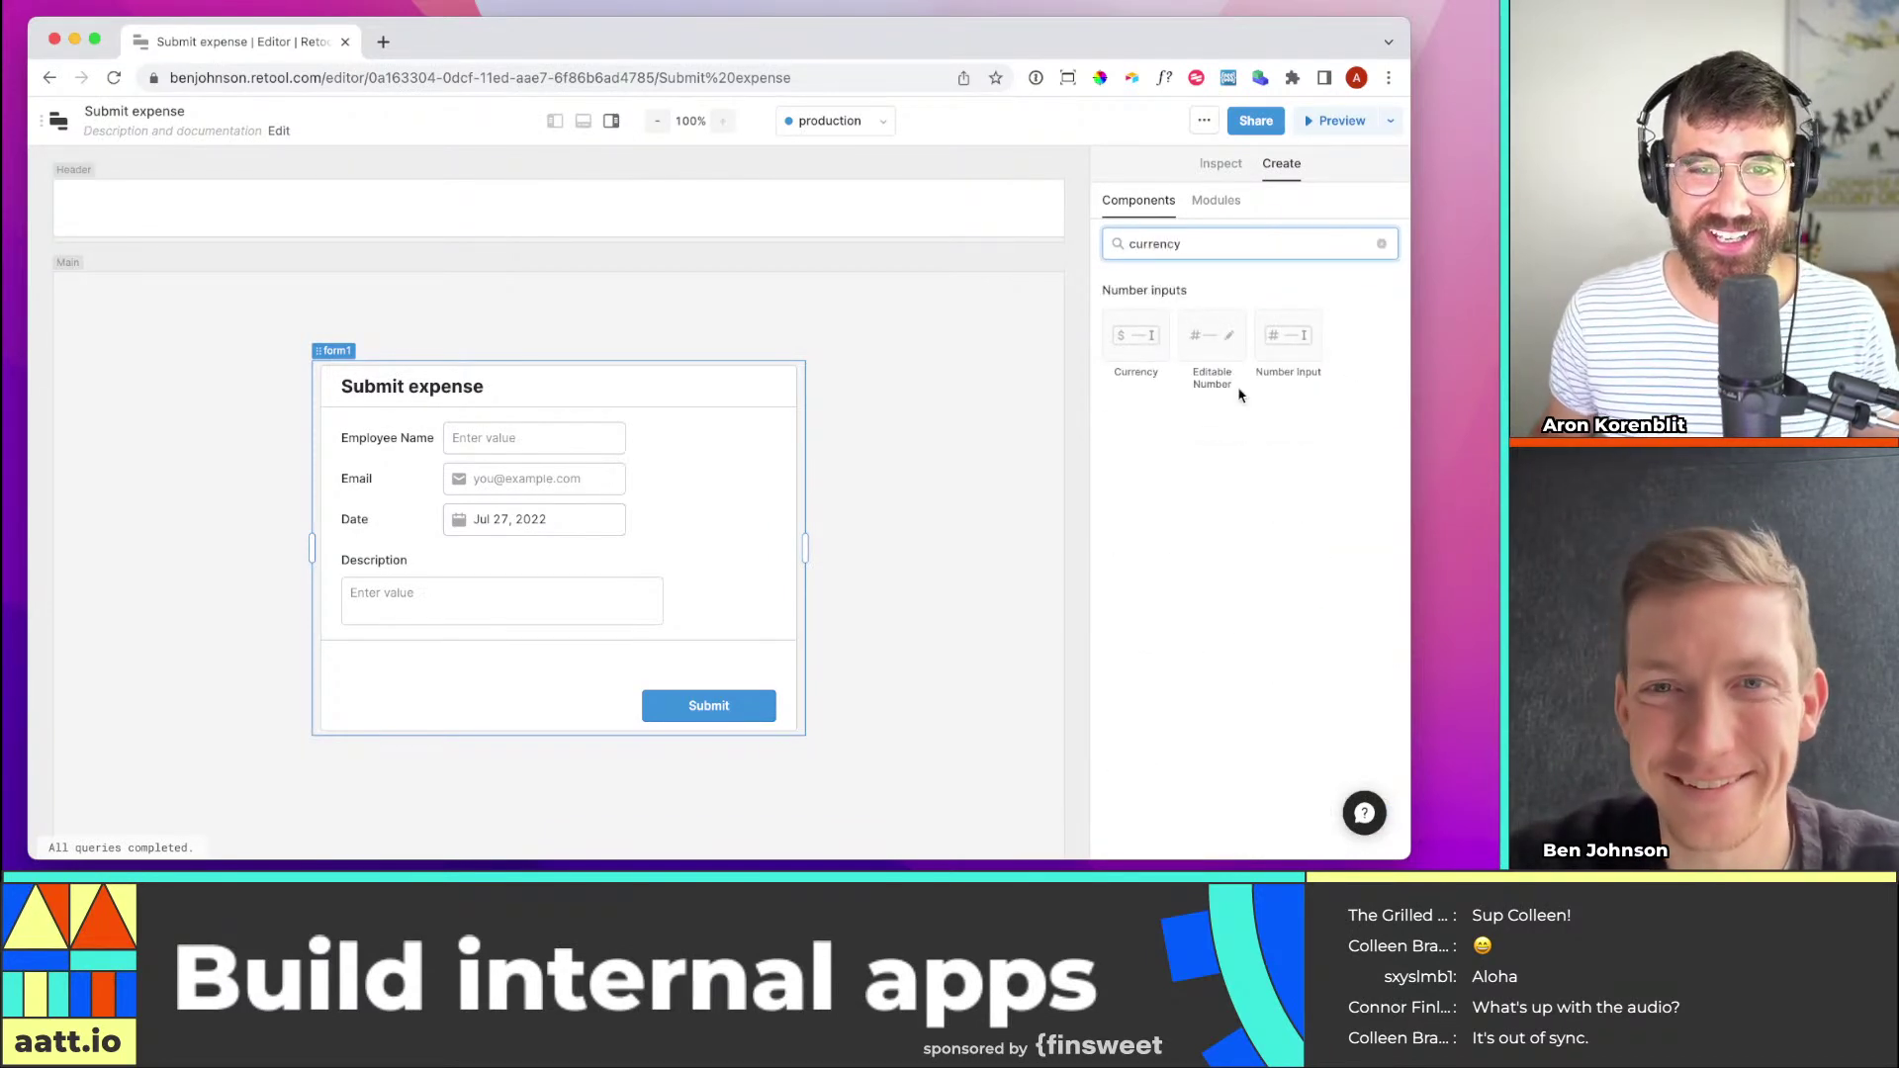
{"action": "left_click_drag", "start_coordinate": [1126, 340], "coordinate": [352, 588]}
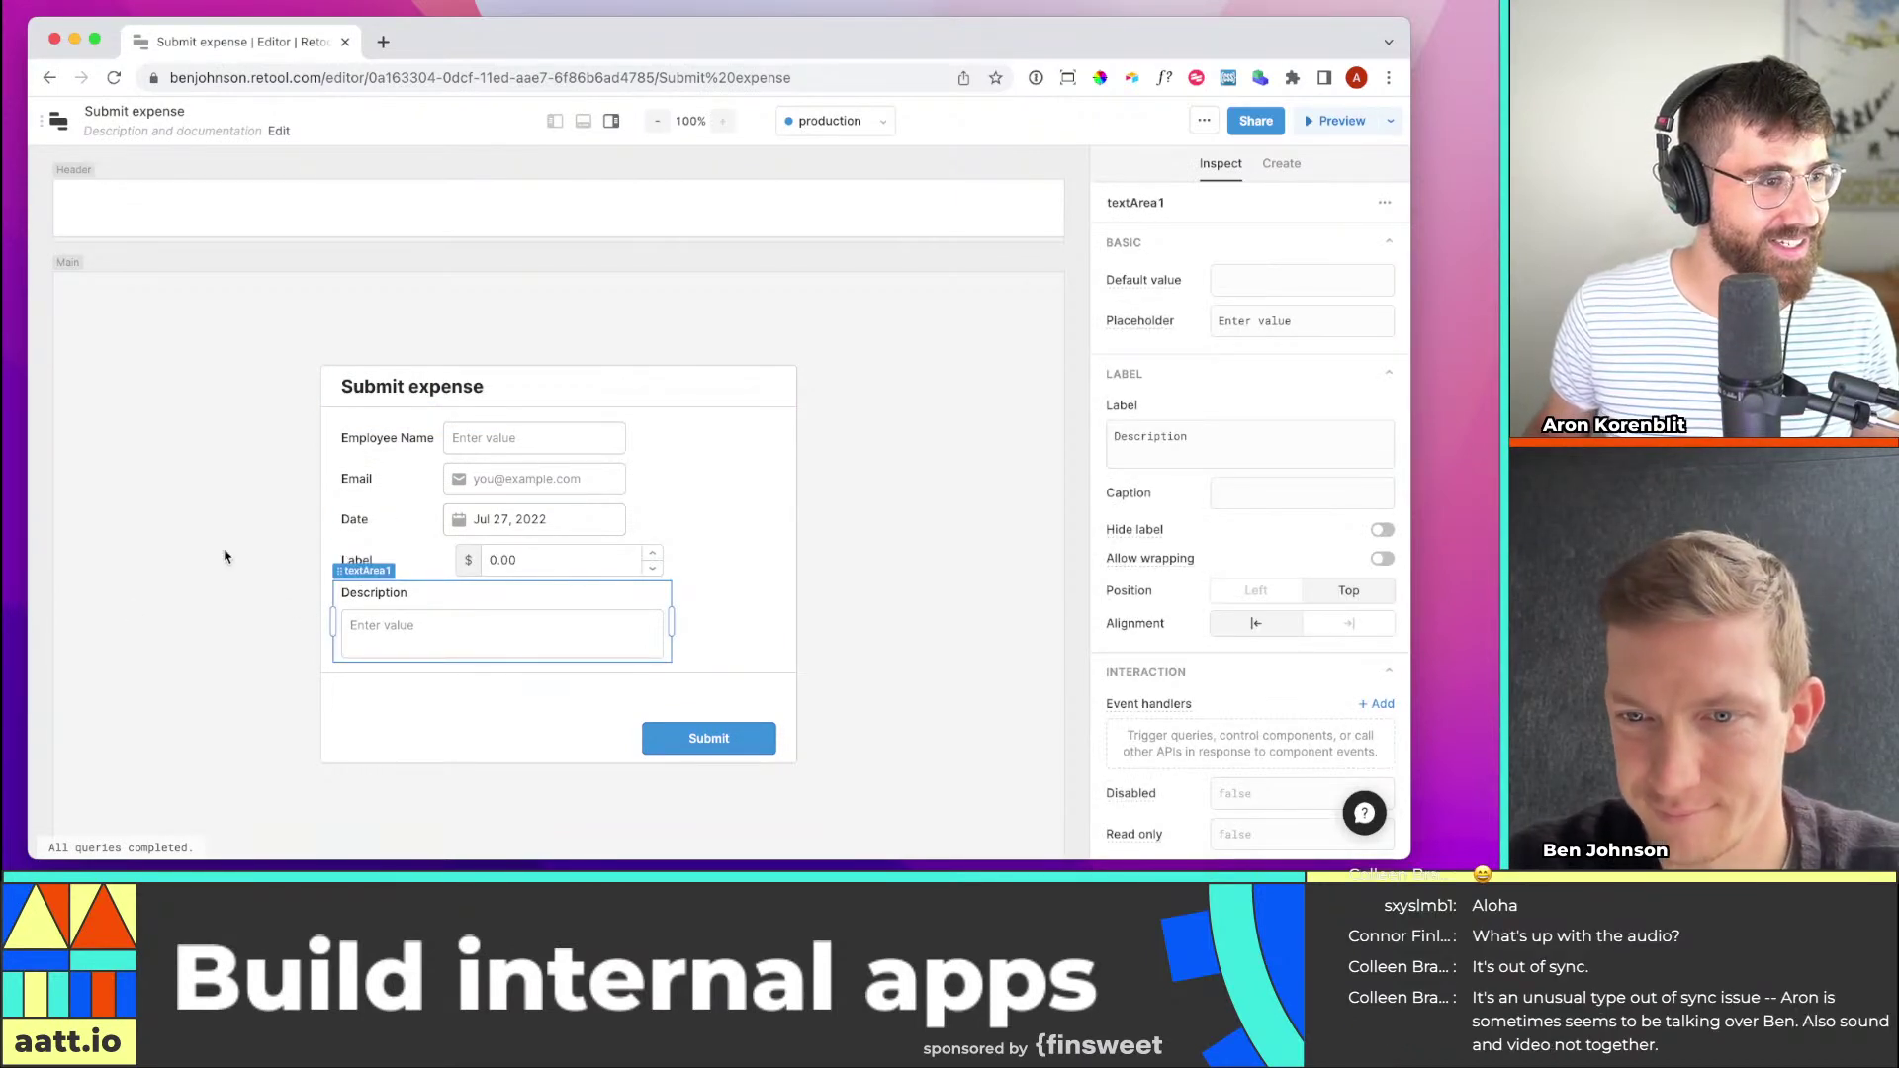
{"action": "key", "text": "super+Tab"}
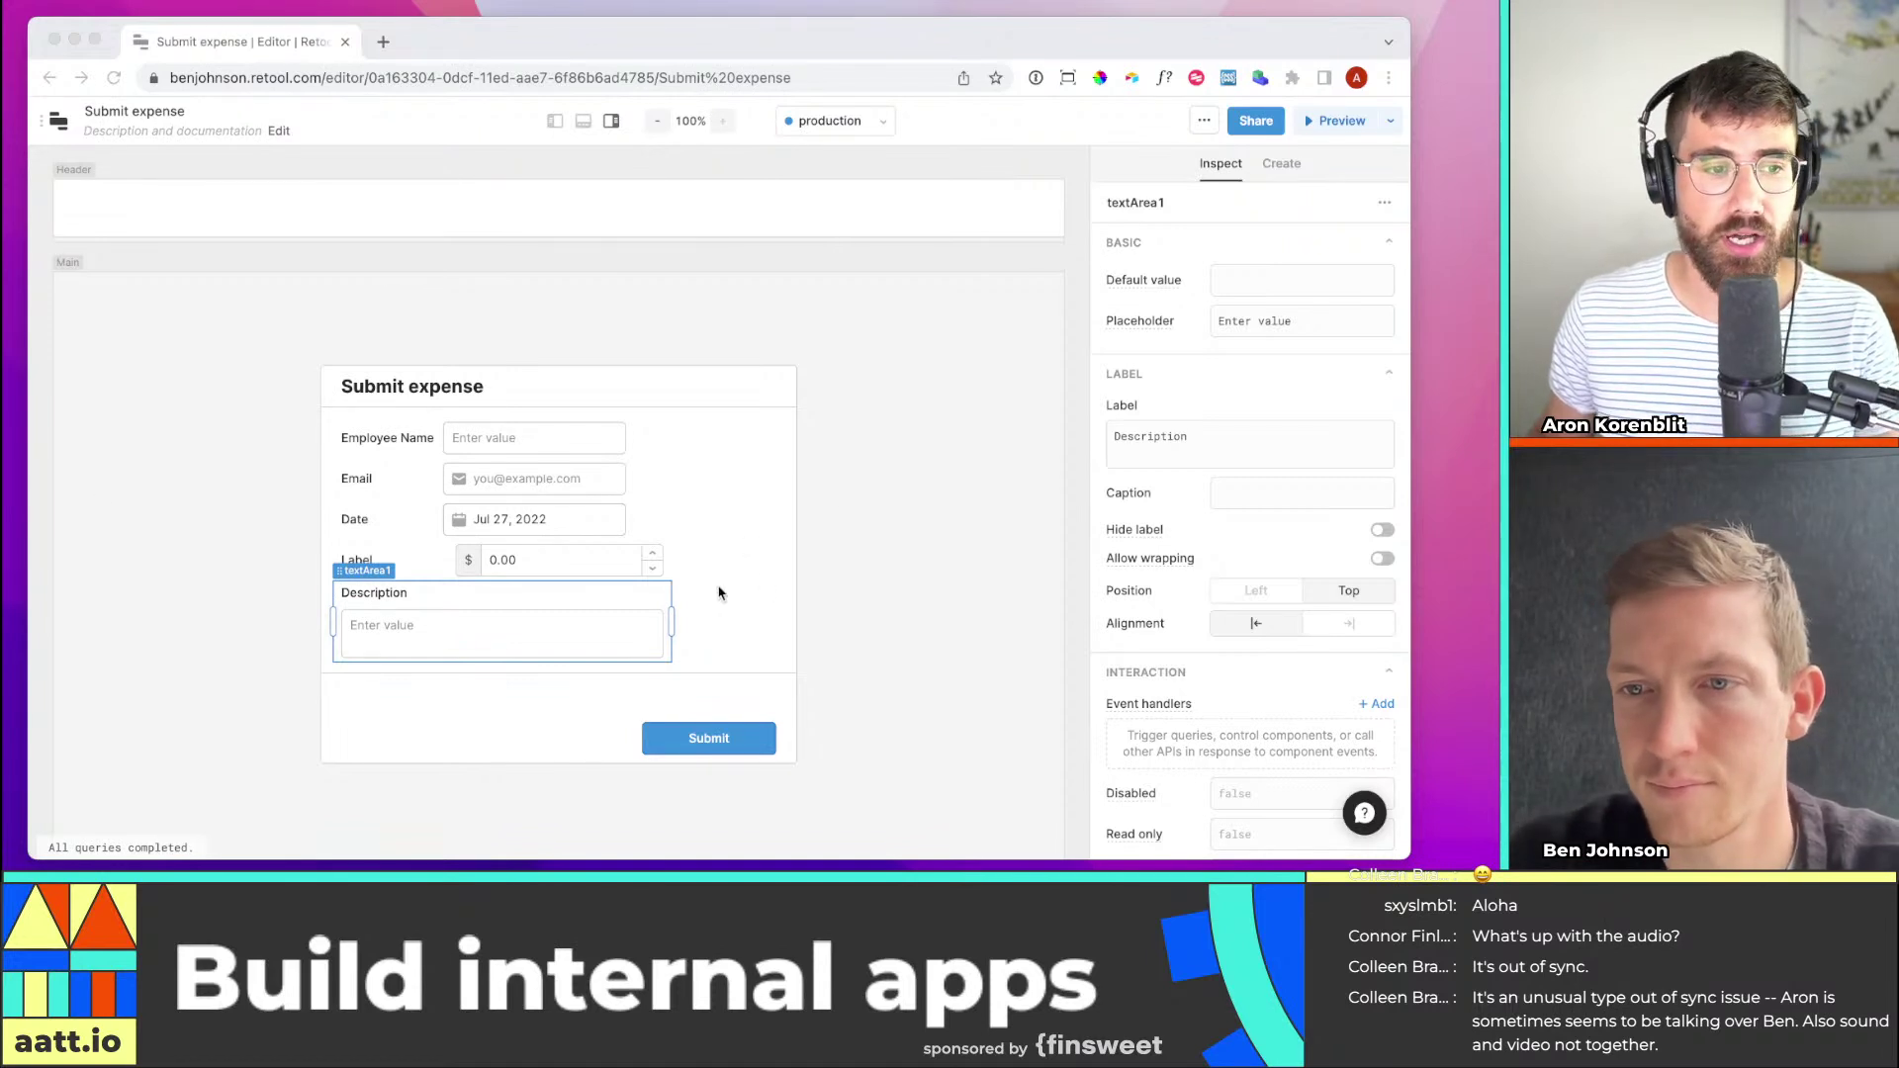
{"action": "left_click", "coordinate": [839, 547]}
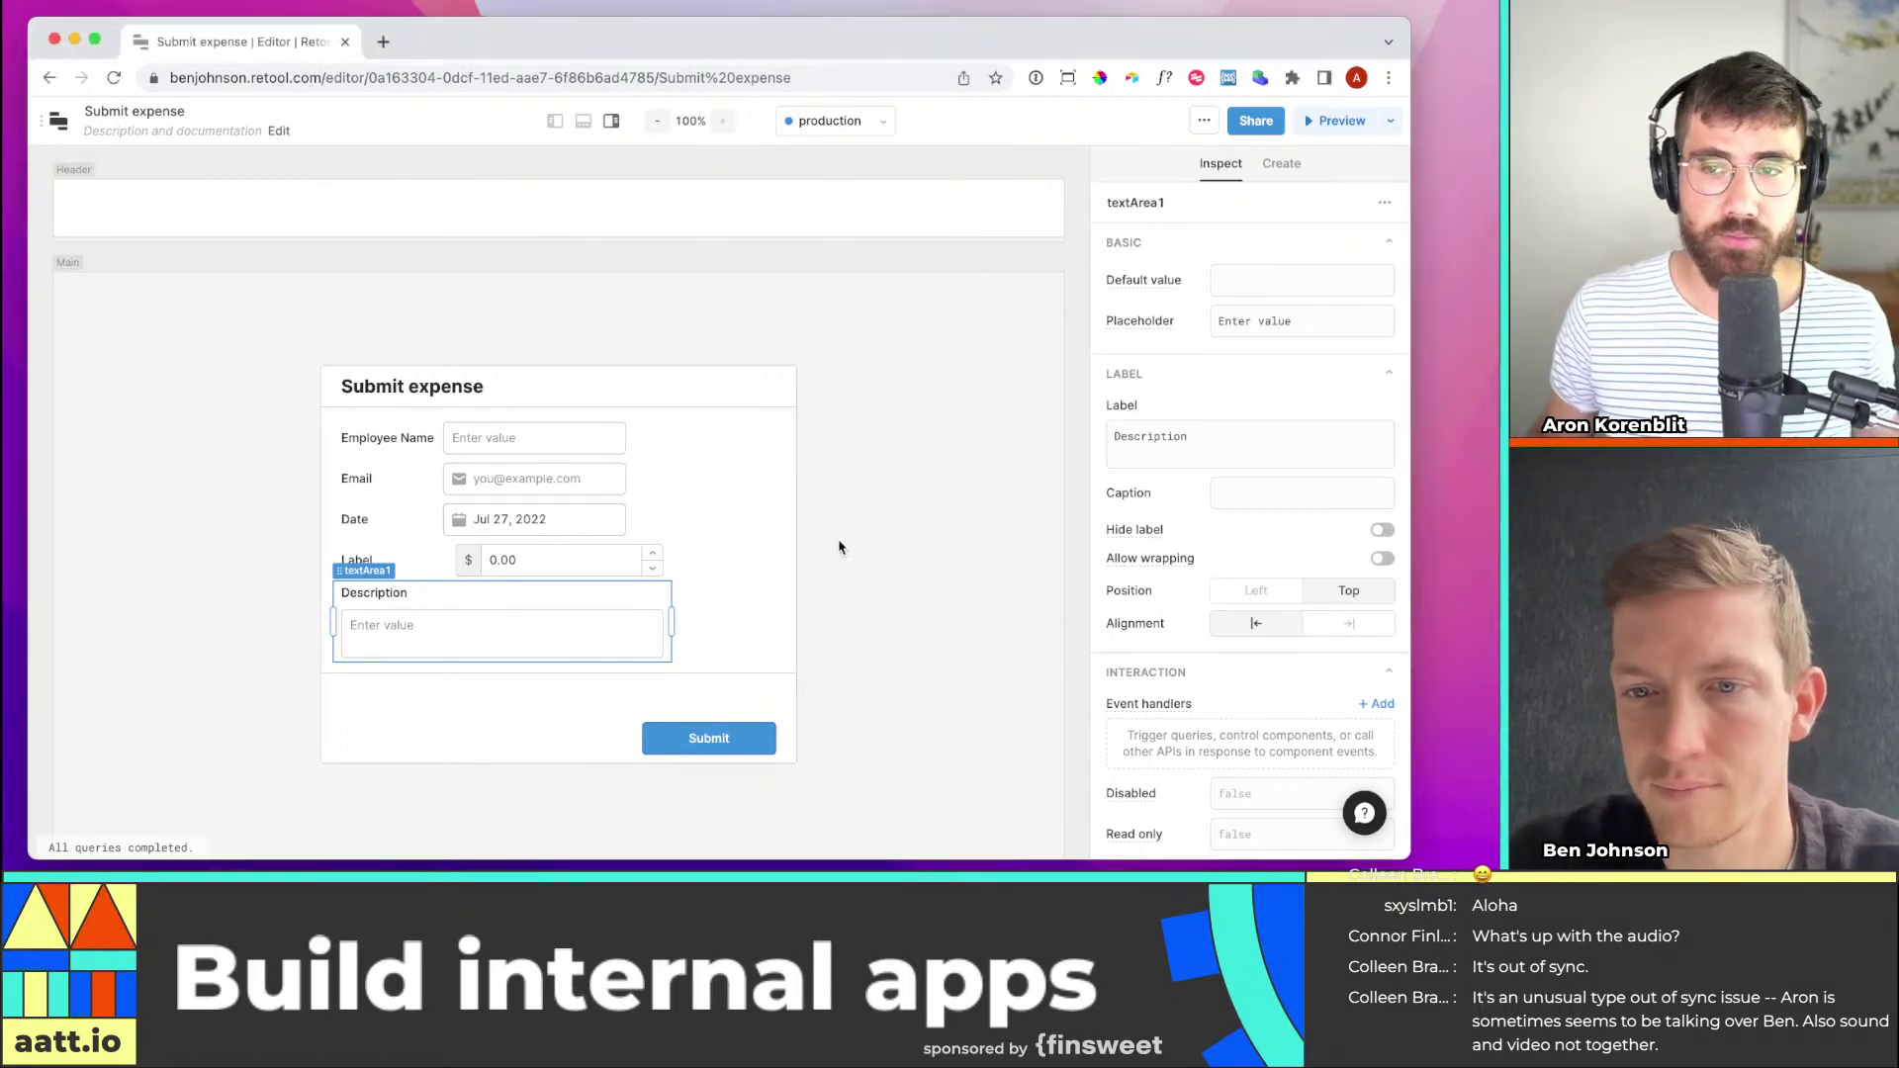
{"action": "left_click", "coordinate": [942, 562]}
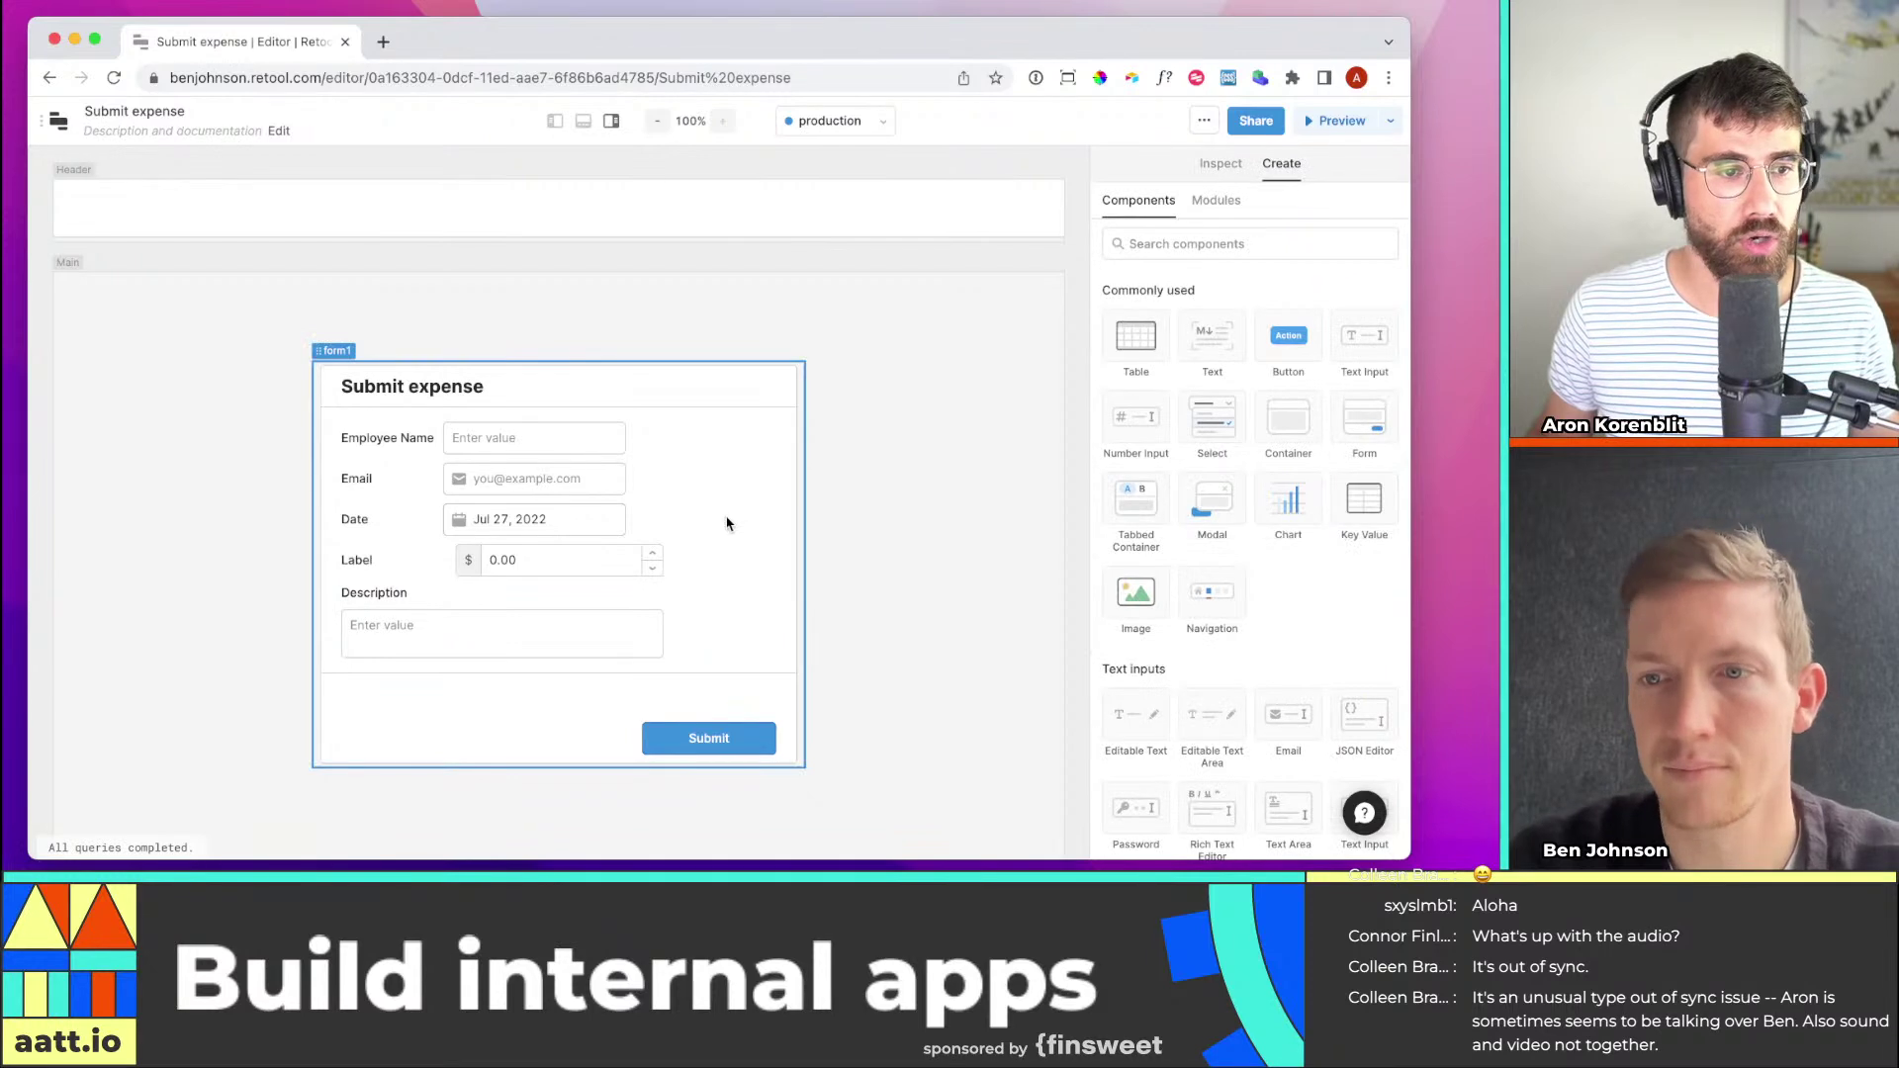
Change currency1's label from 'Label' to 'Amount'
{"action": "left_click", "coordinate": [494, 558]}
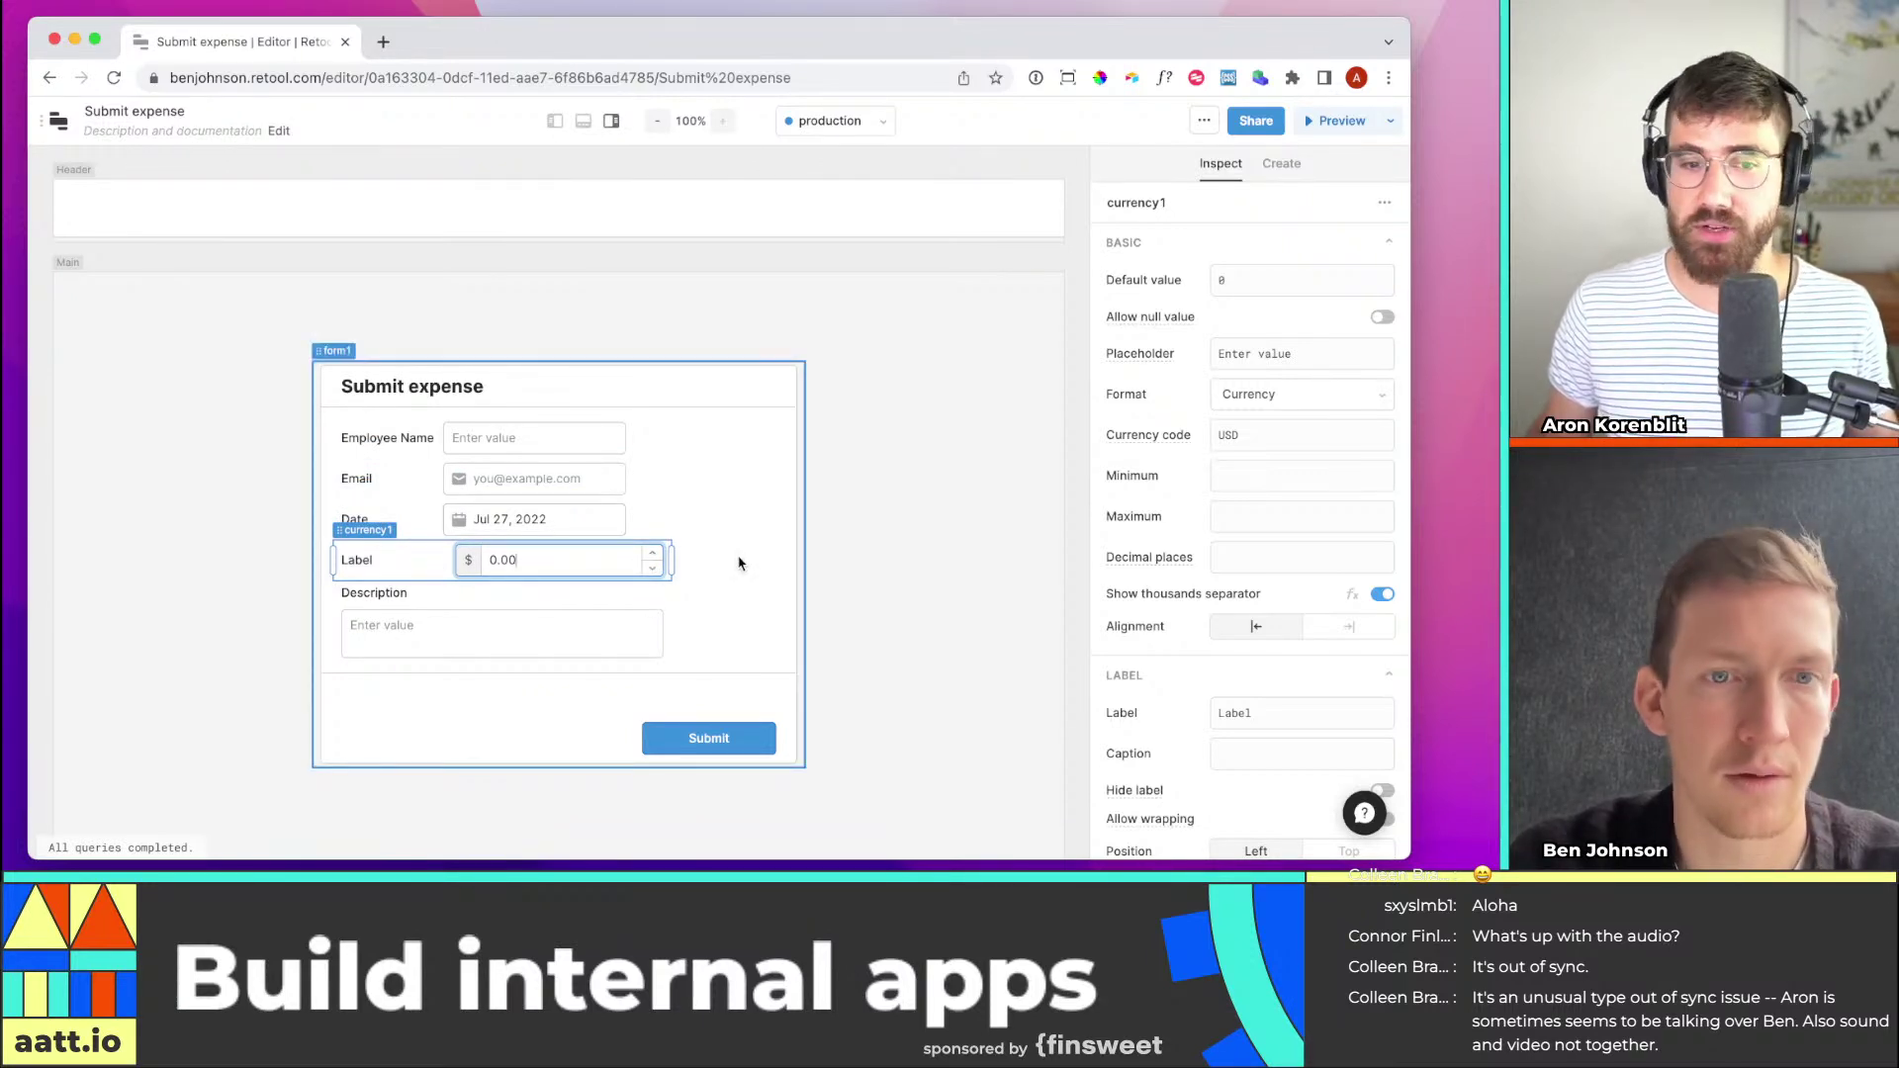
{"action": "left_click", "coordinate": [763, 602]}
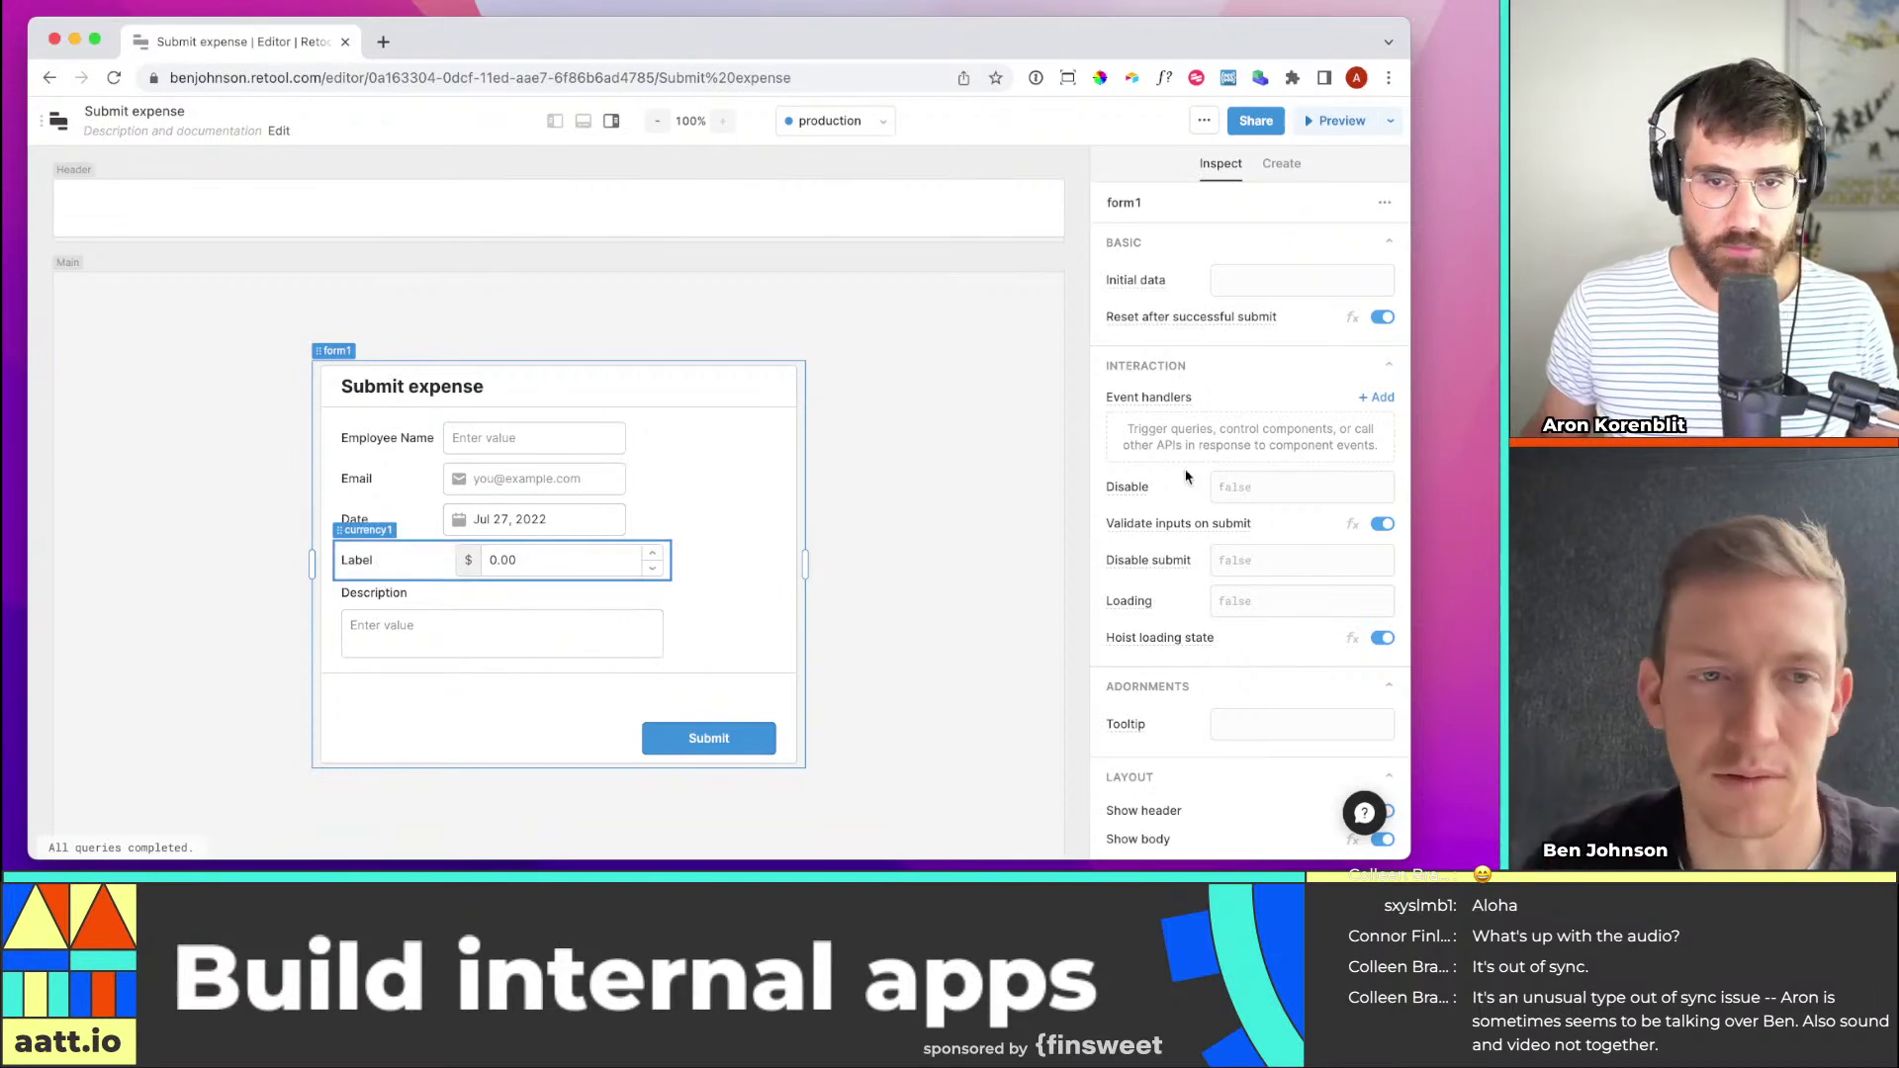
{"action": "left_click", "coordinate": [510, 558]}
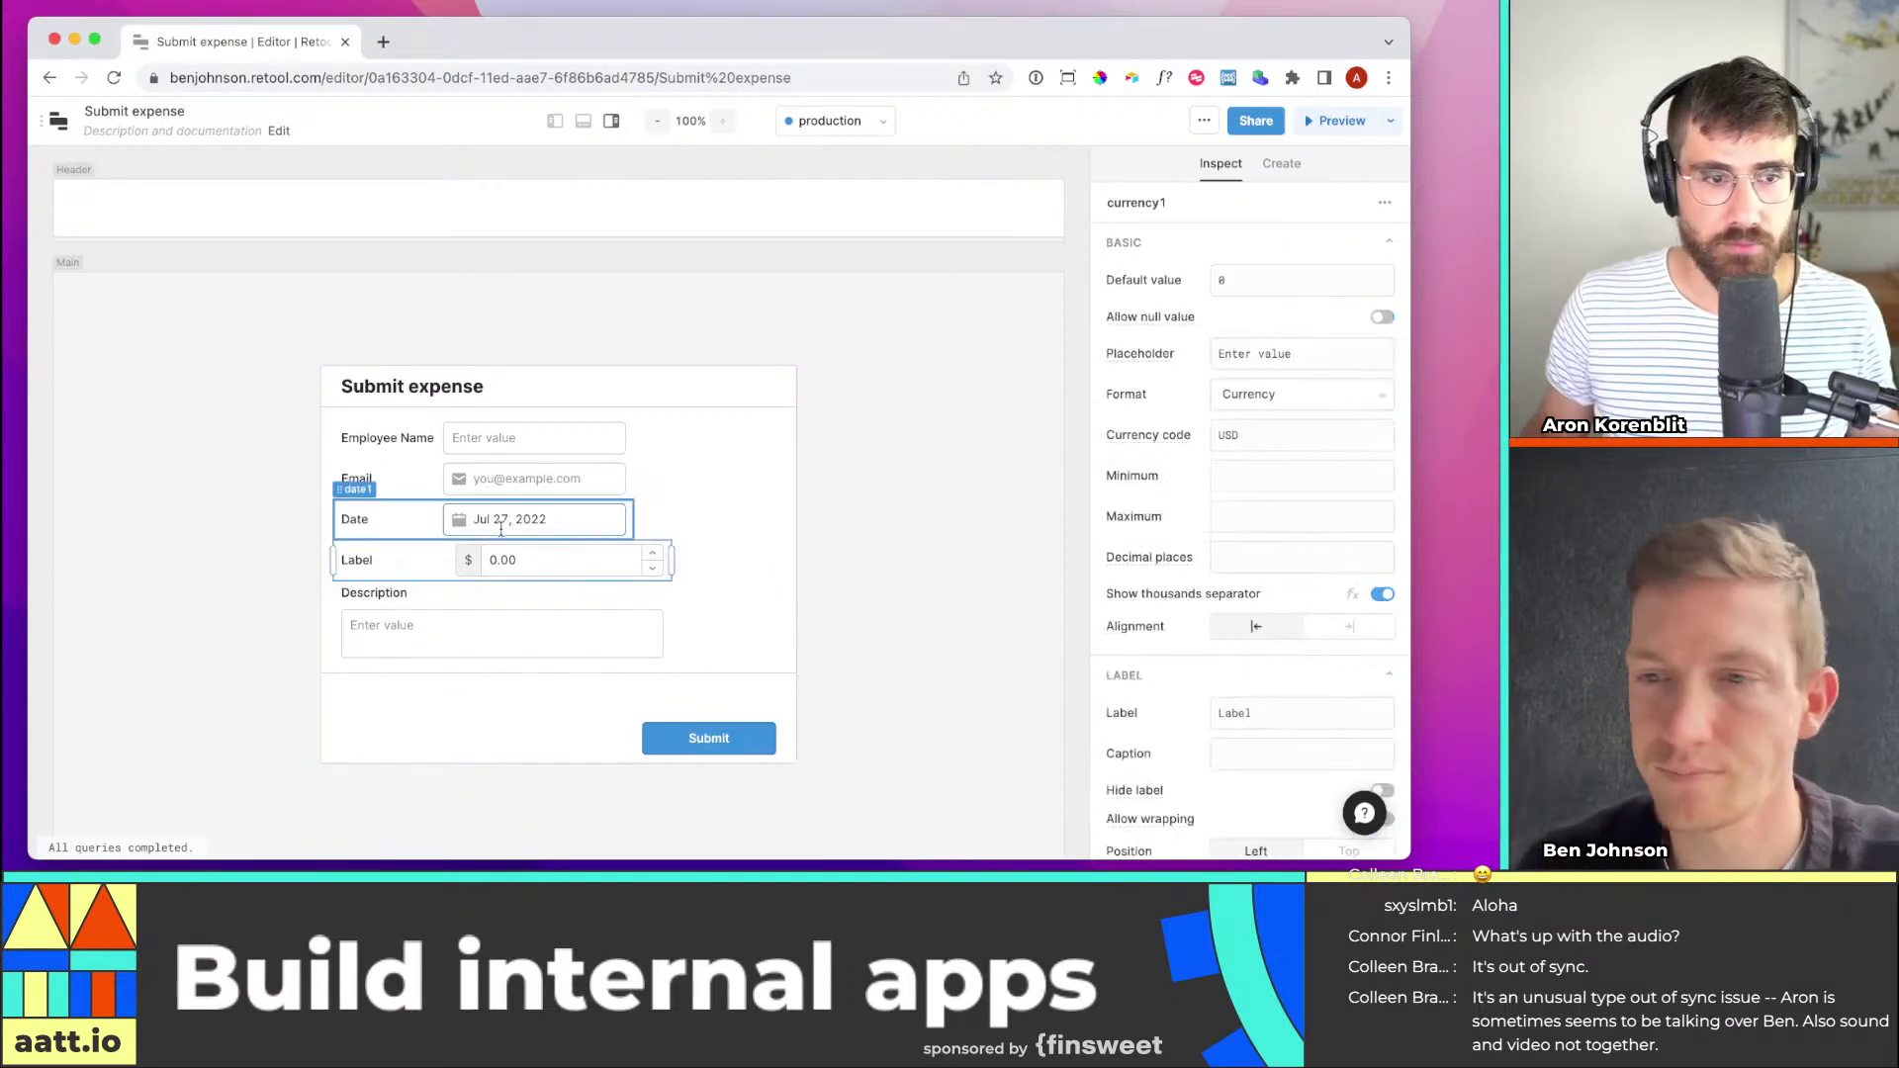
{"action": "triple_click", "coordinate": [1290, 355]}
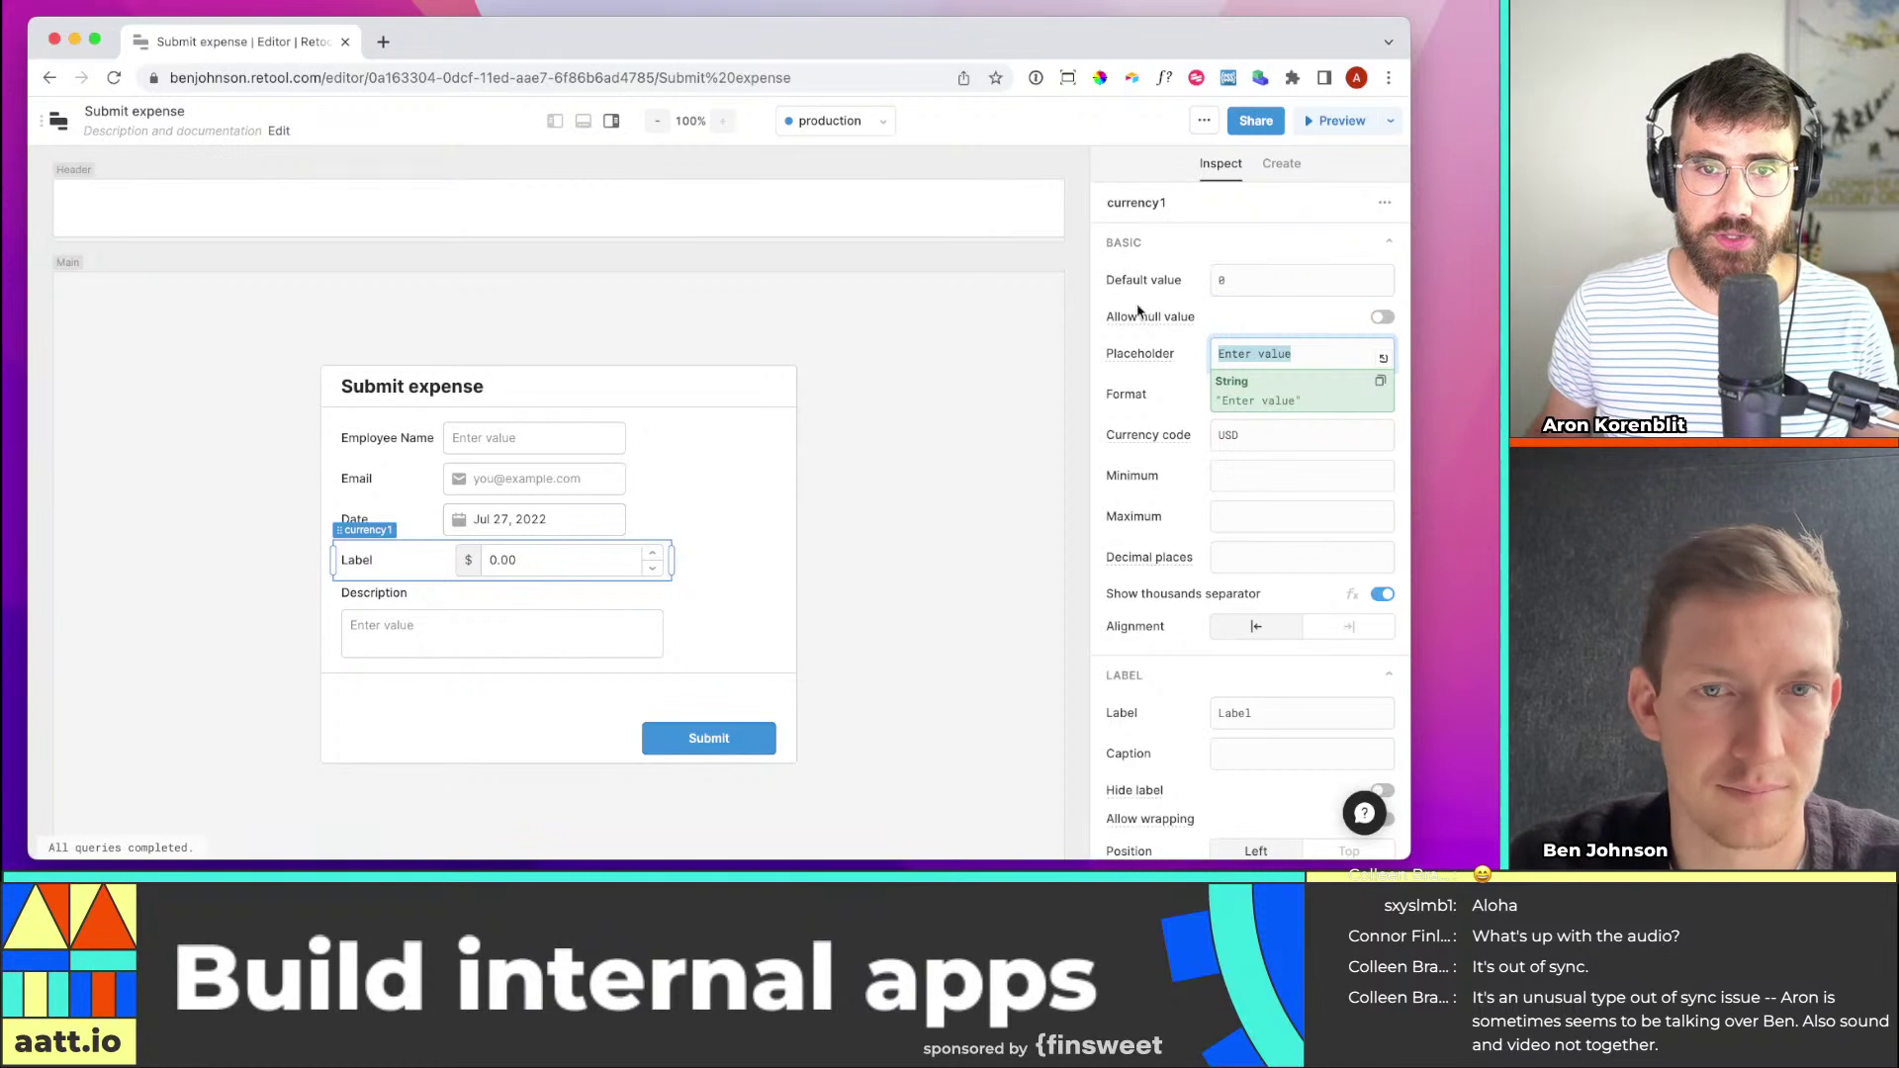
{"action": "triple_click", "coordinate": [1291, 709]}
{"action": "type", "text": "A"}
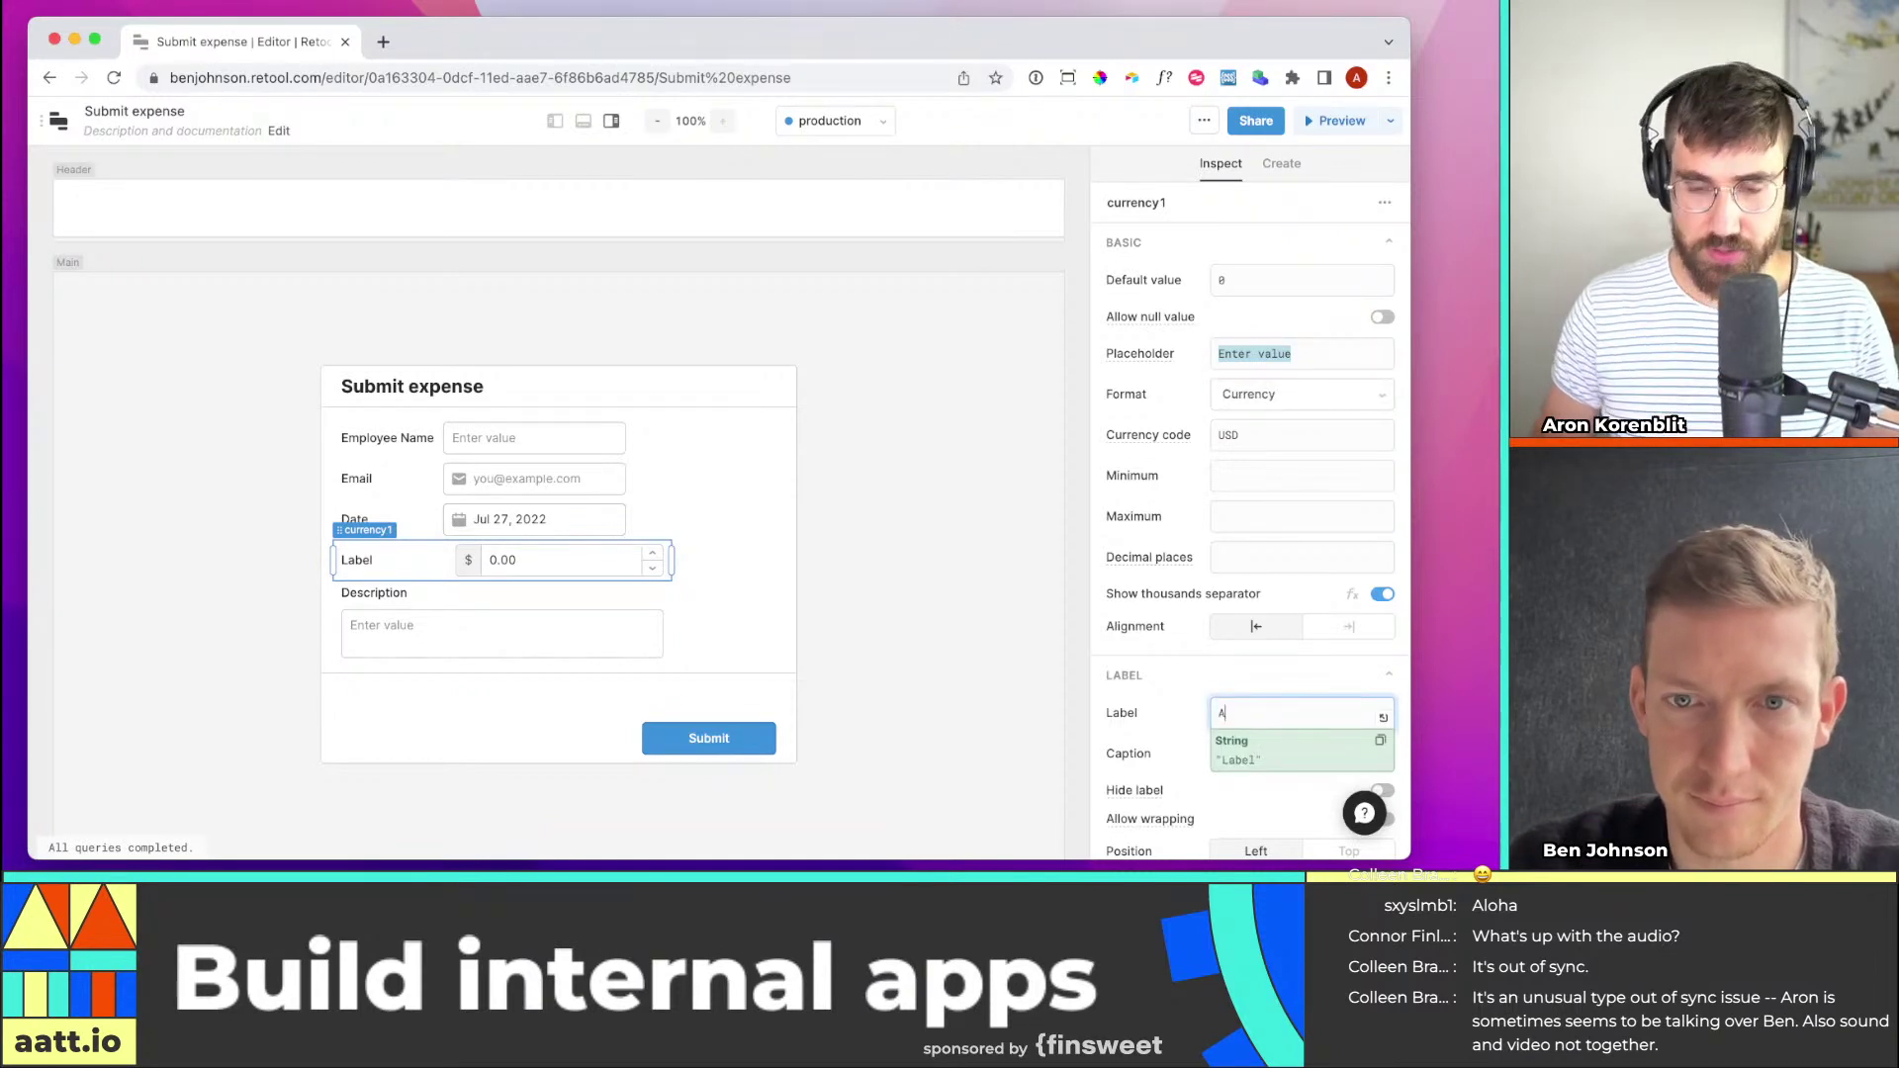
{"action": "type", "text": "Mount"}
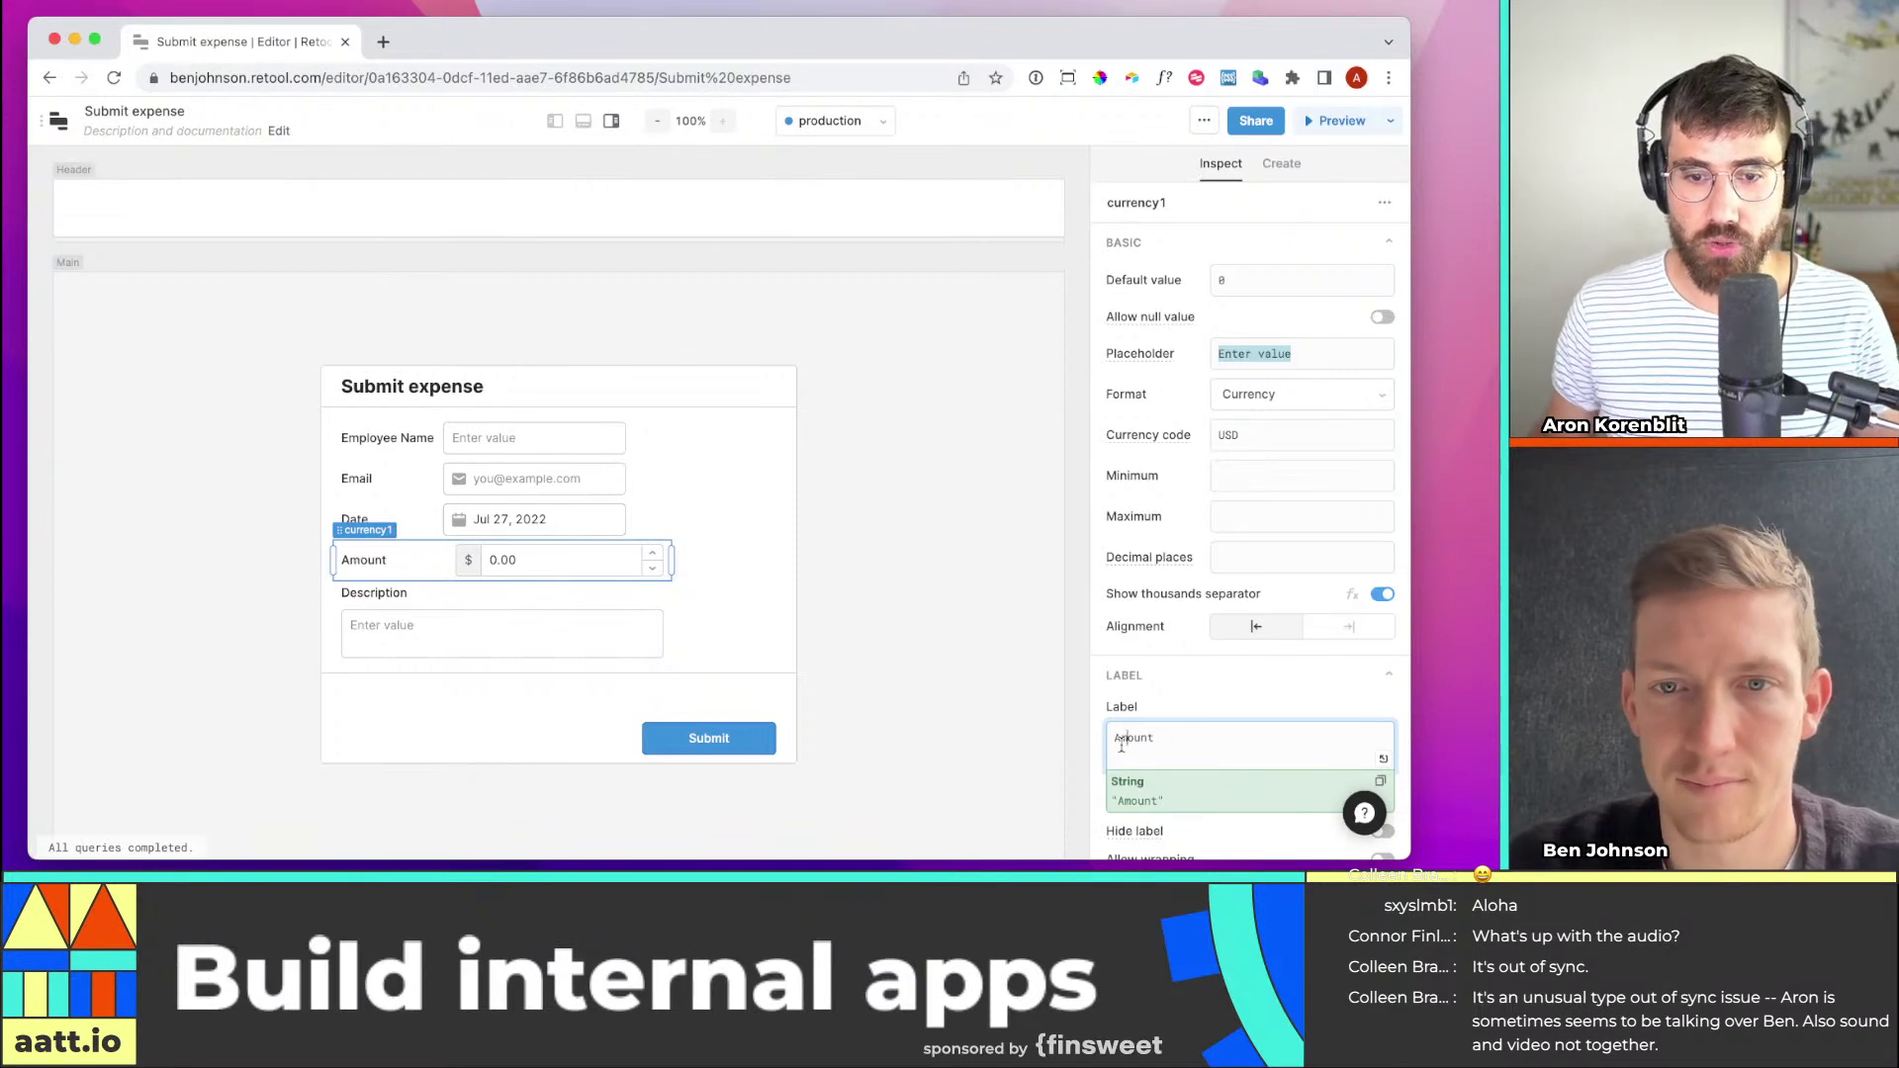
{"action": "key", "text": "BackSpace"}
{"action": "left_click", "coordinate": [927, 643]}
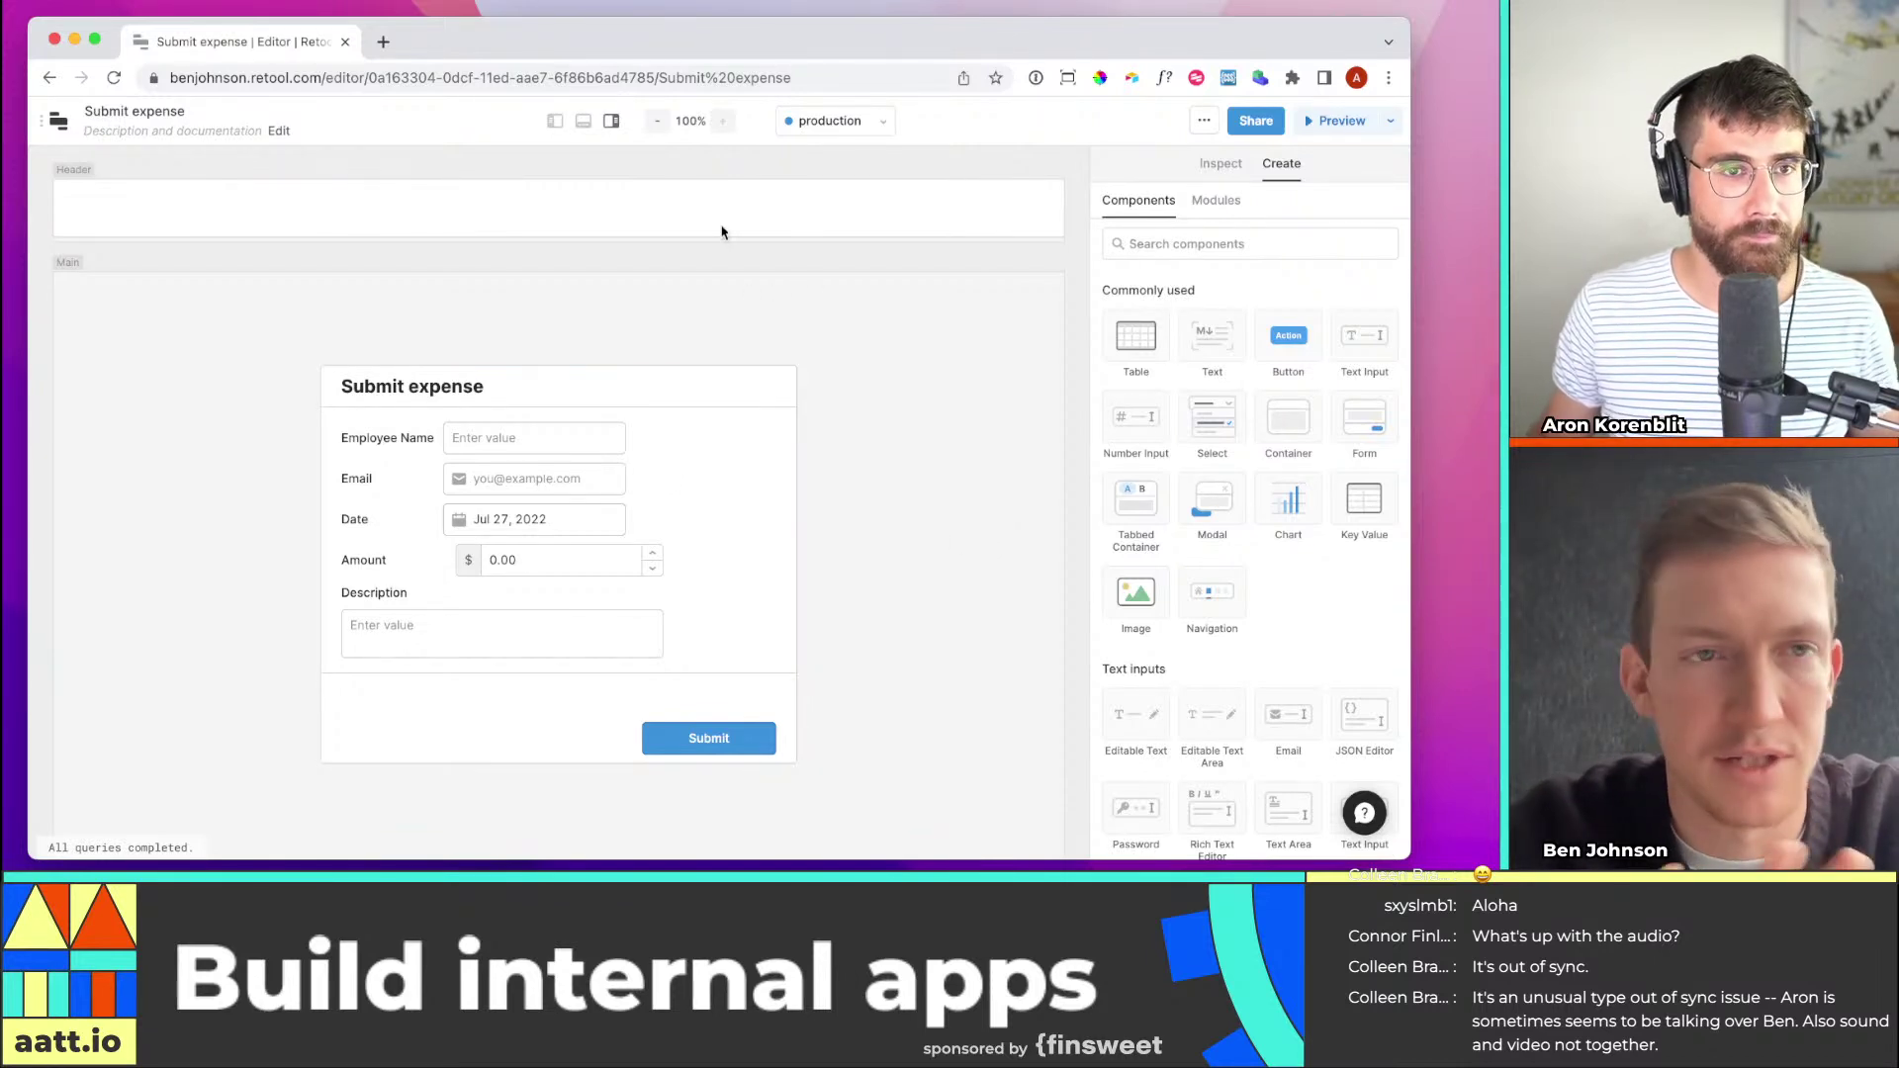
In a new browser tab, go to retool.com and sign in
{"action": "key", "text": "super+t"}
{"action": "type", "text": "retoo."}
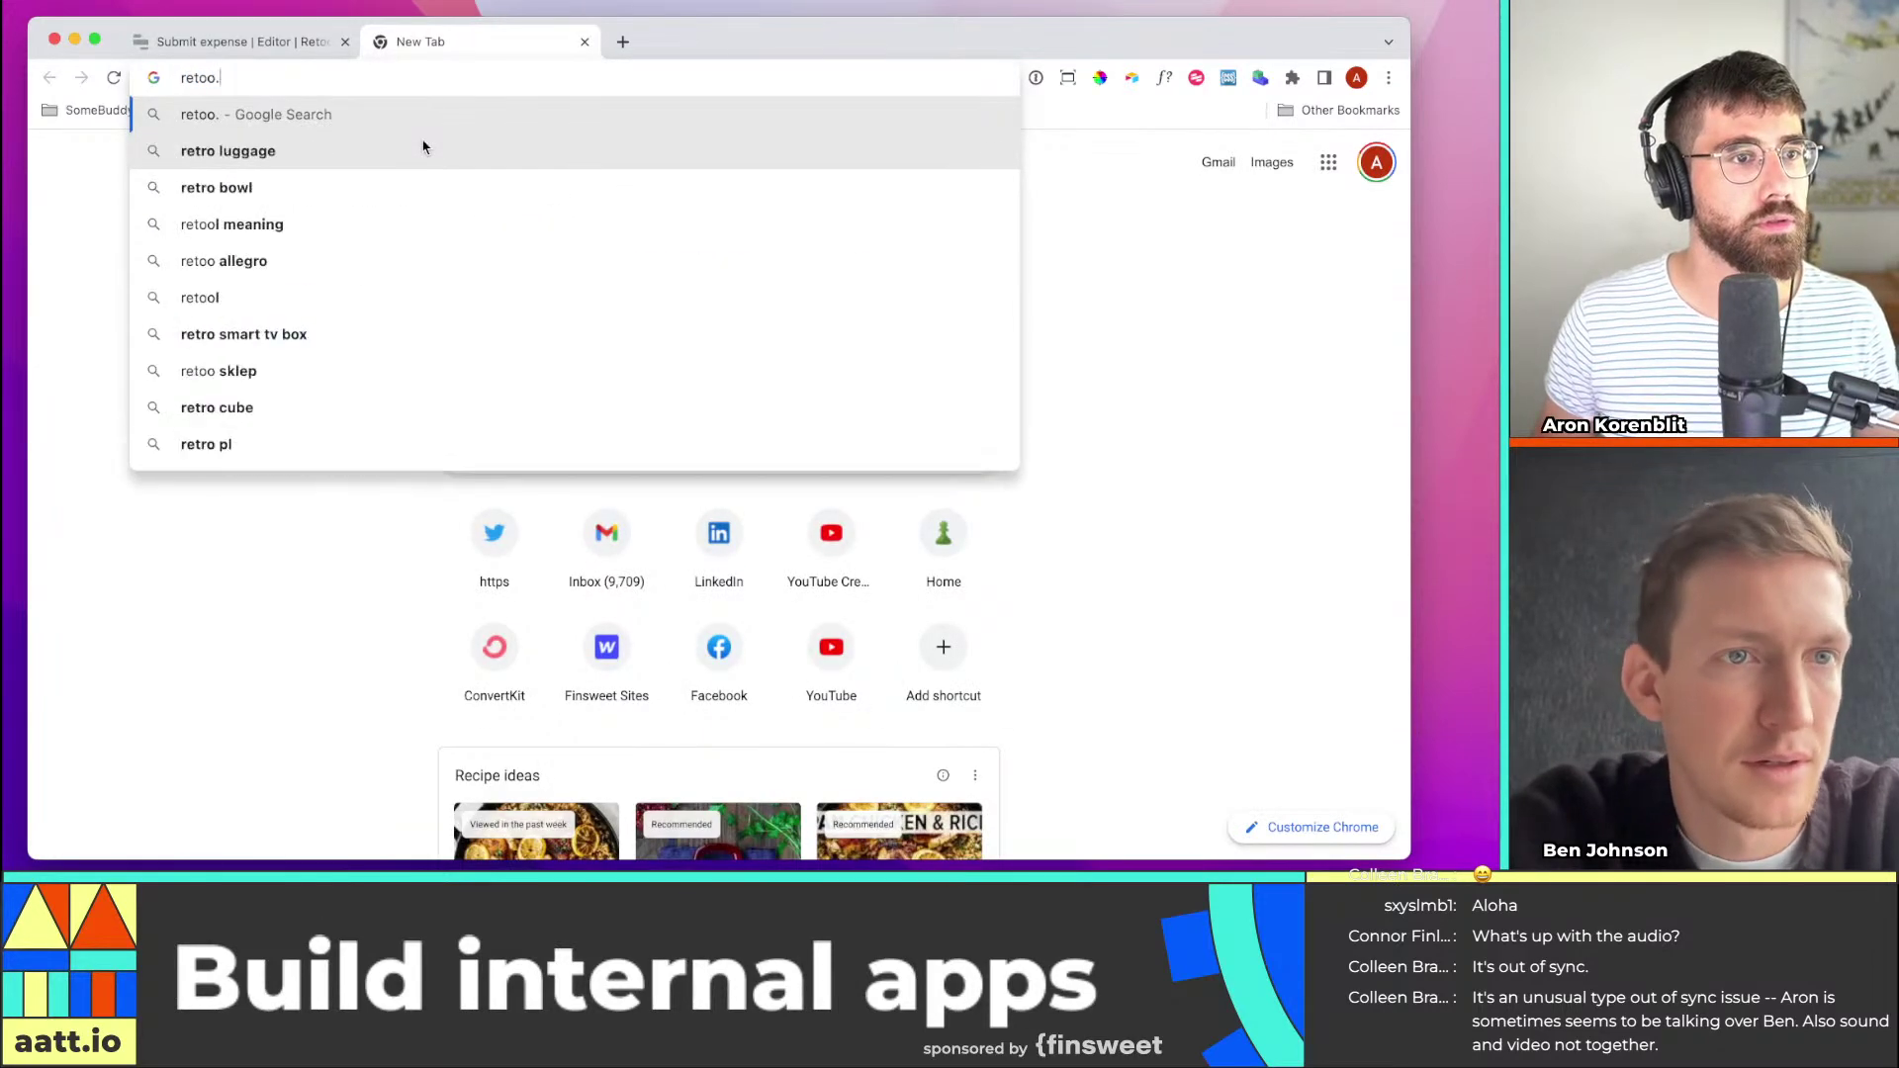
{"action": "key", "text": "BackSpace"}
{"action": "type", "text": "l"}
{"action": "key", "text": "Return"}
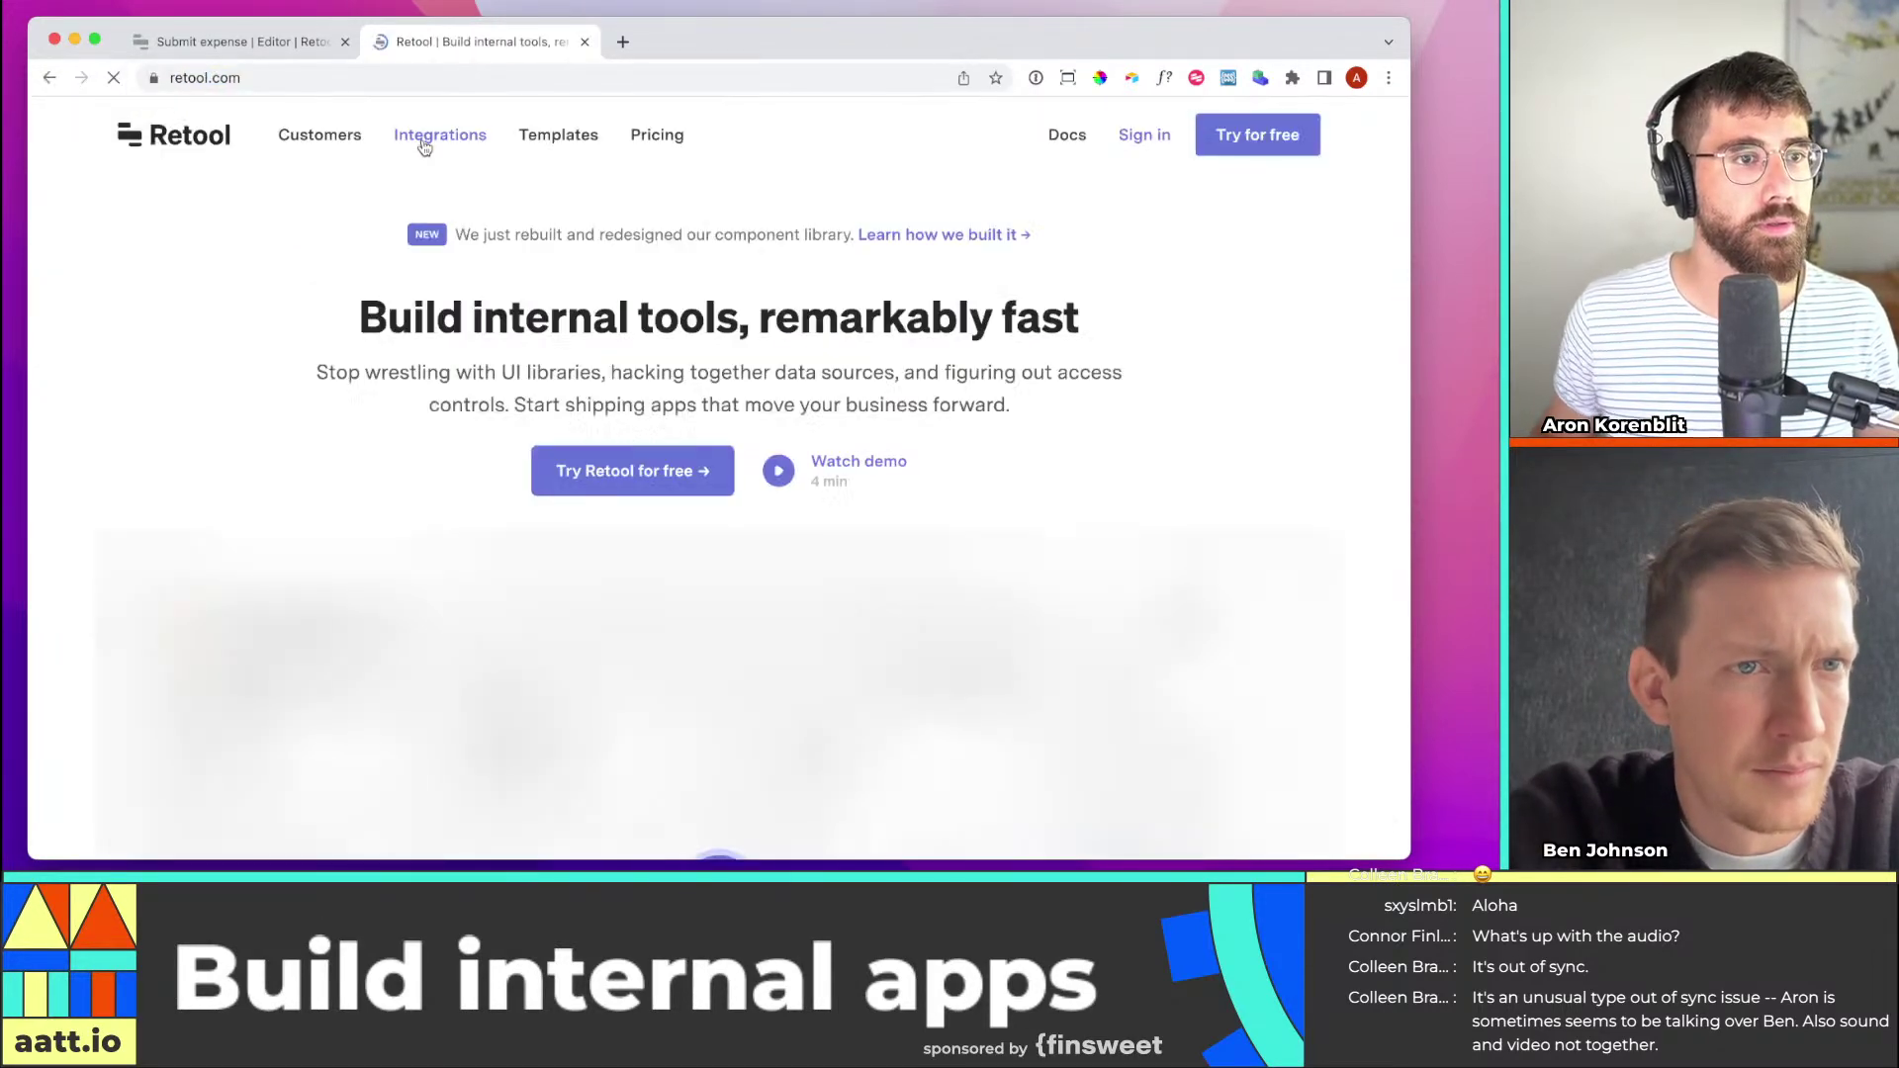
{"action": "left_click", "coordinate": [1145, 135]}
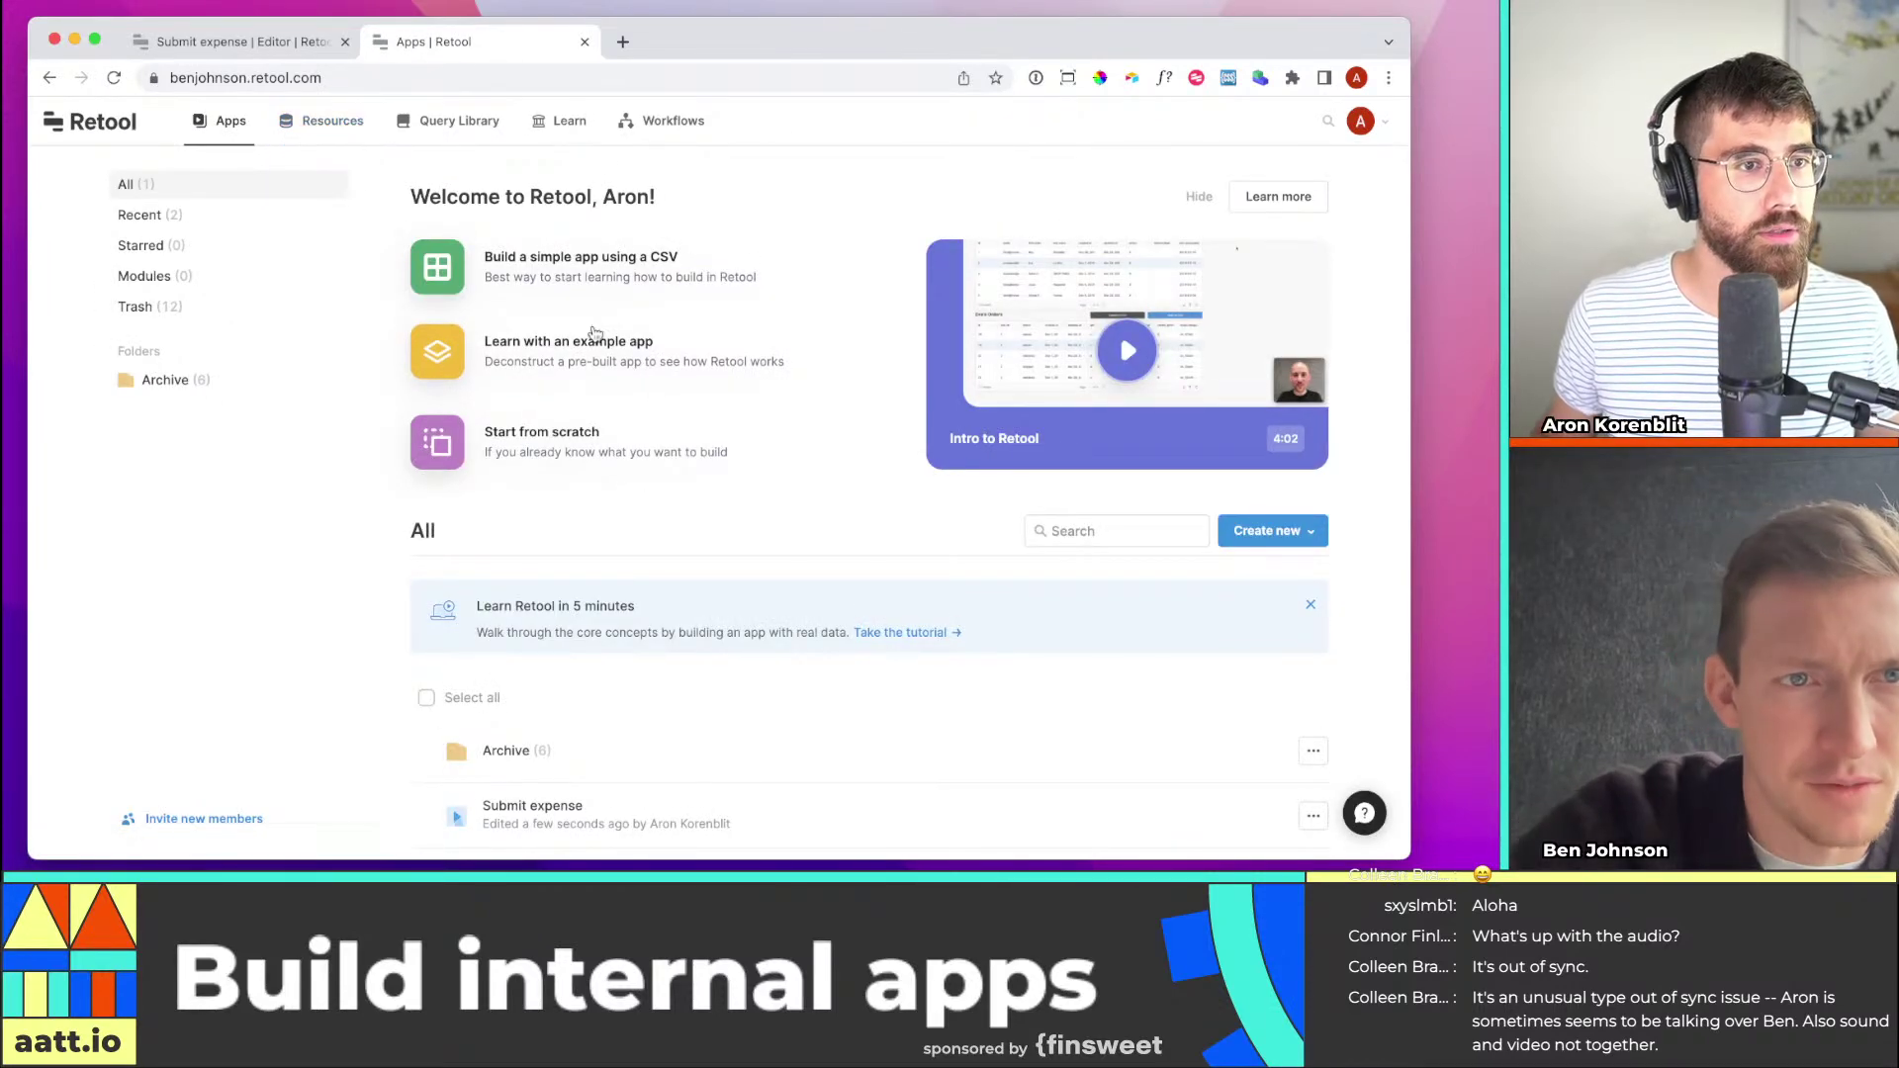
From Resources, view the Retool Database and switch to its expenses table
{"action": "left_click", "coordinate": [326, 121]}
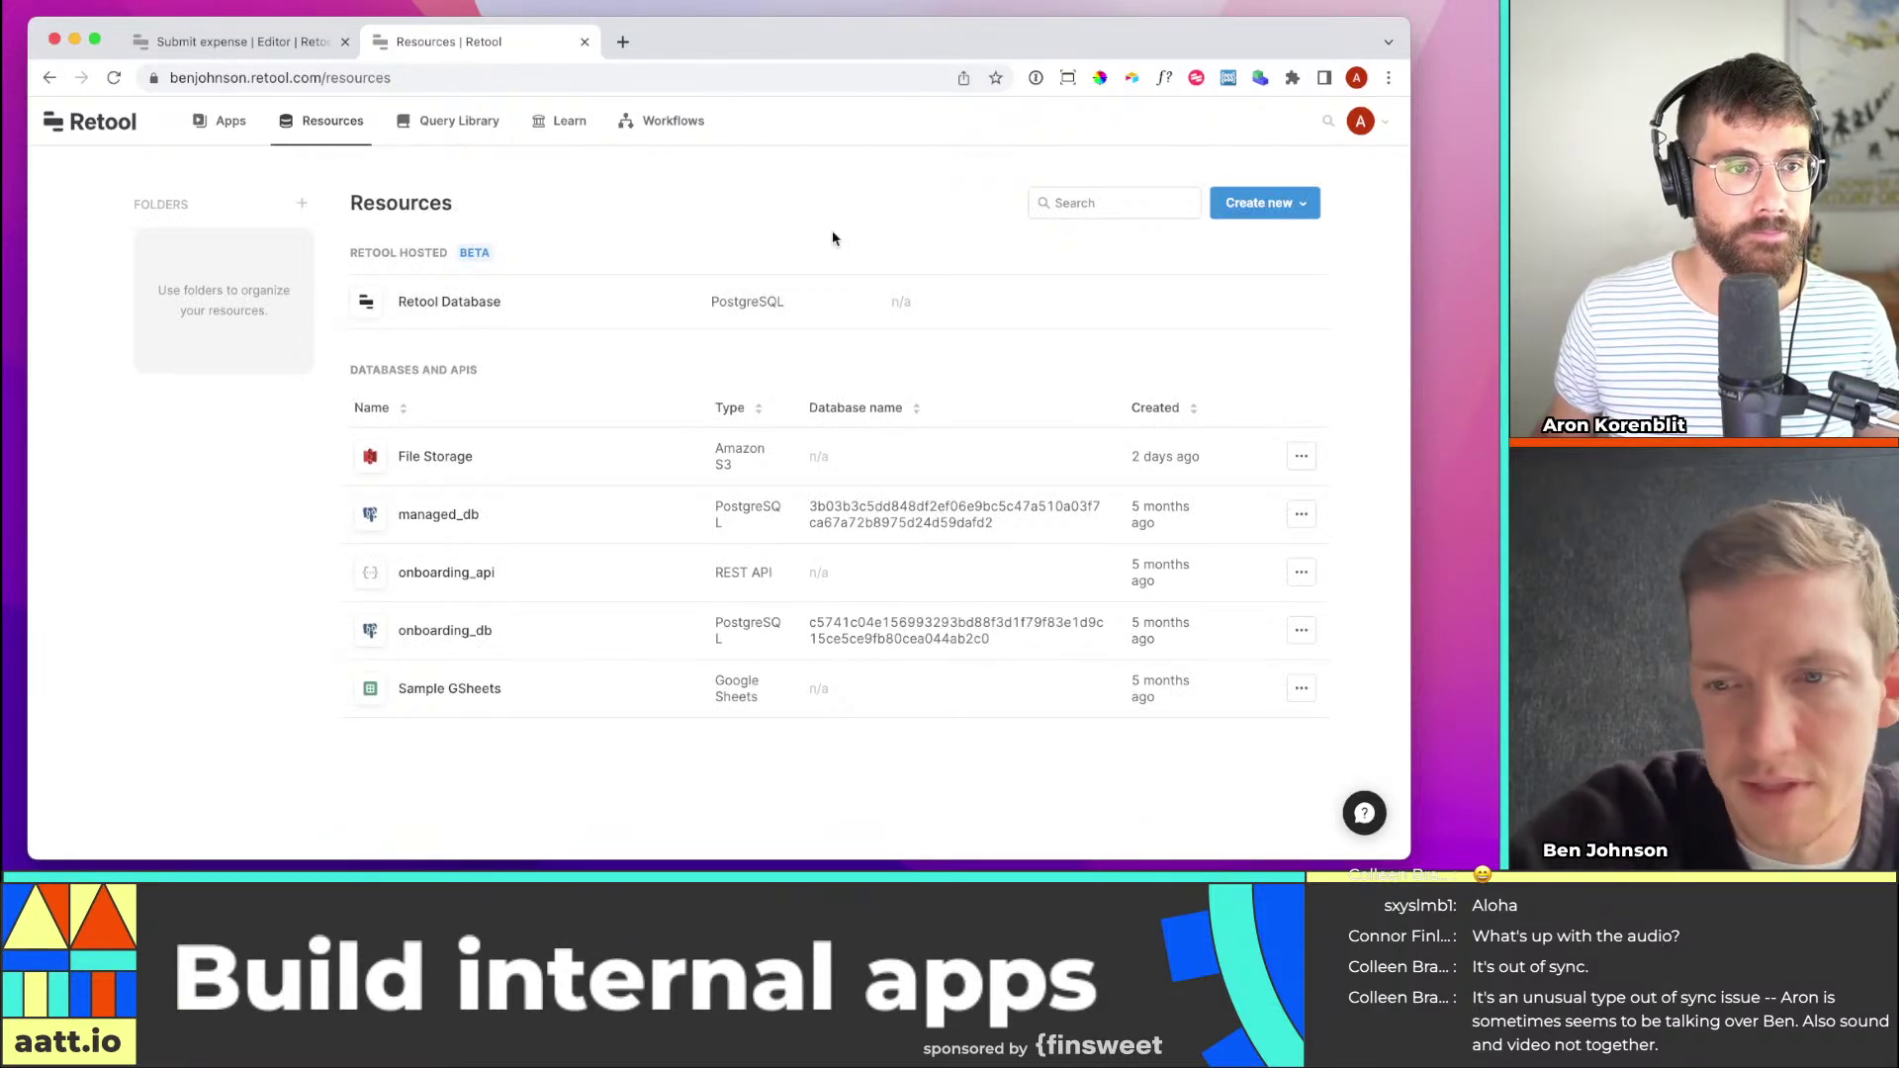
{"action": "mouse_move", "coordinate": [732, 324]}
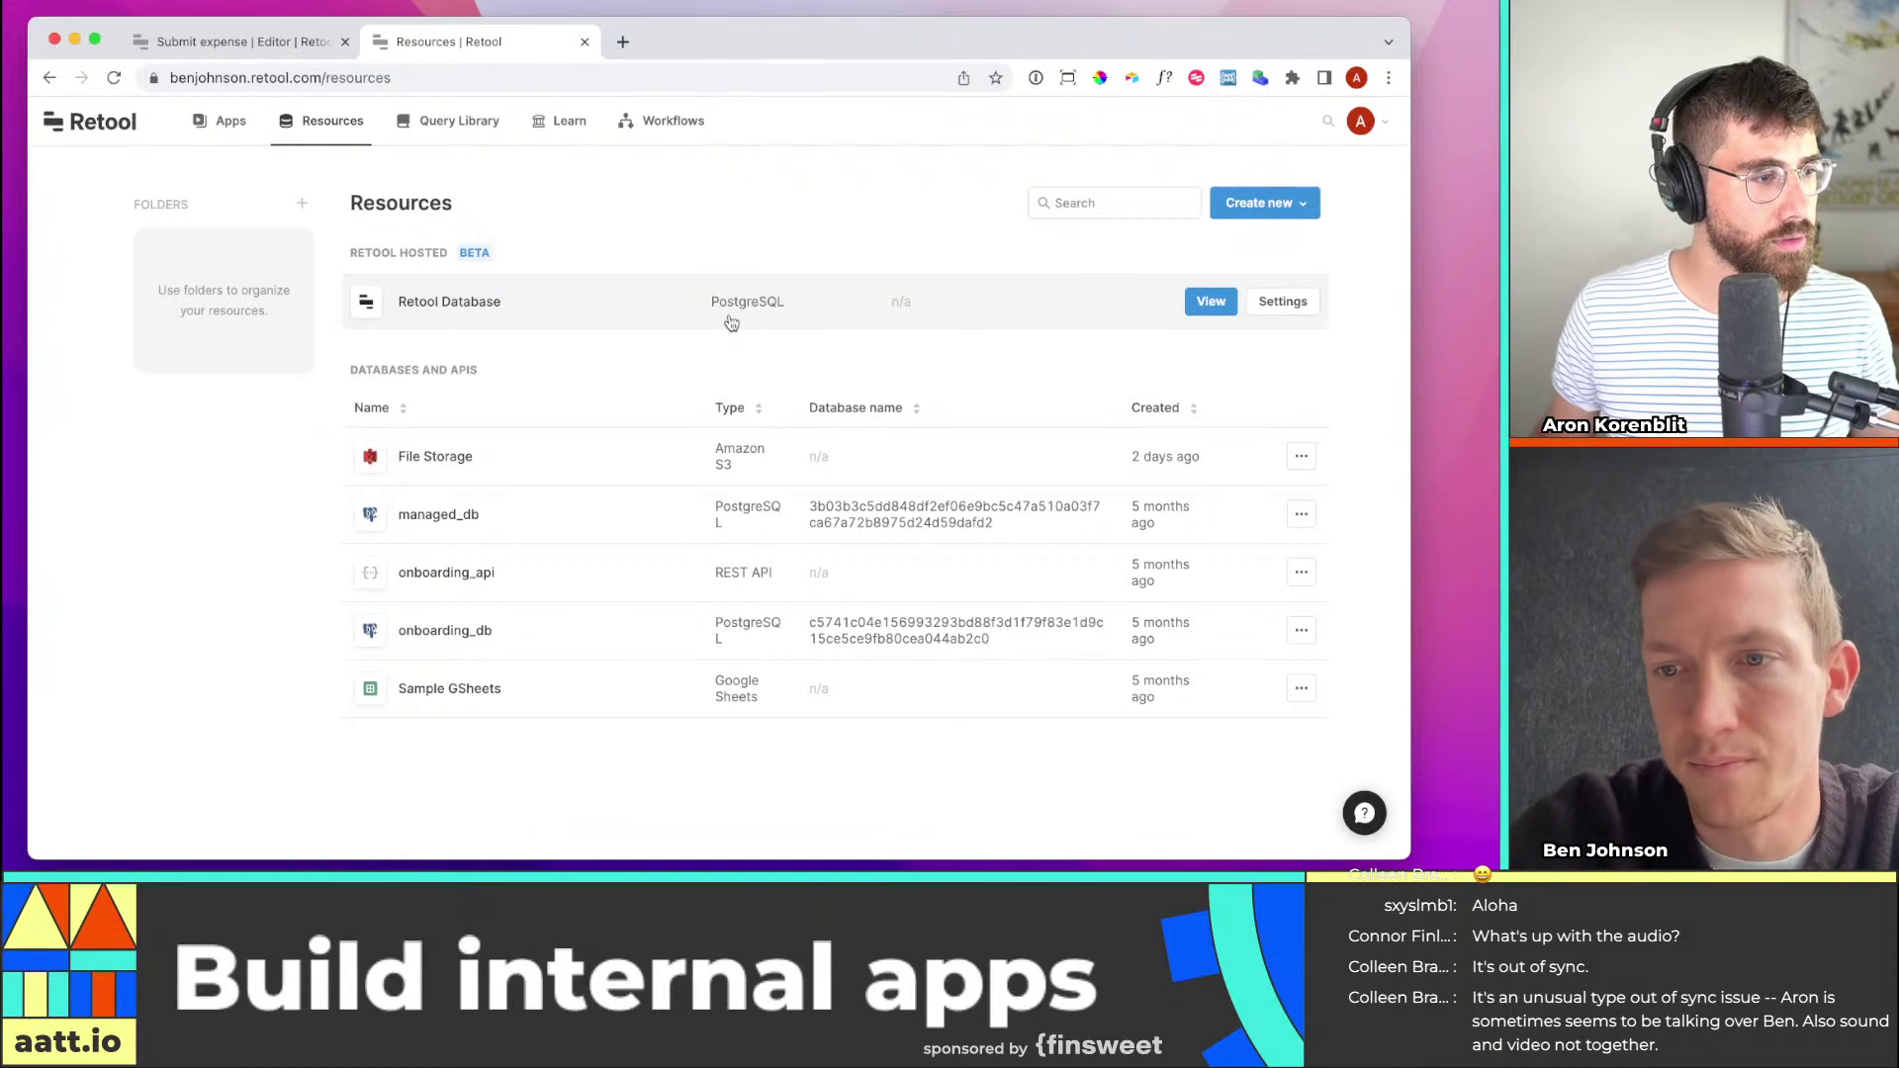
{"action": "left_click", "coordinate": [1262, 203]}
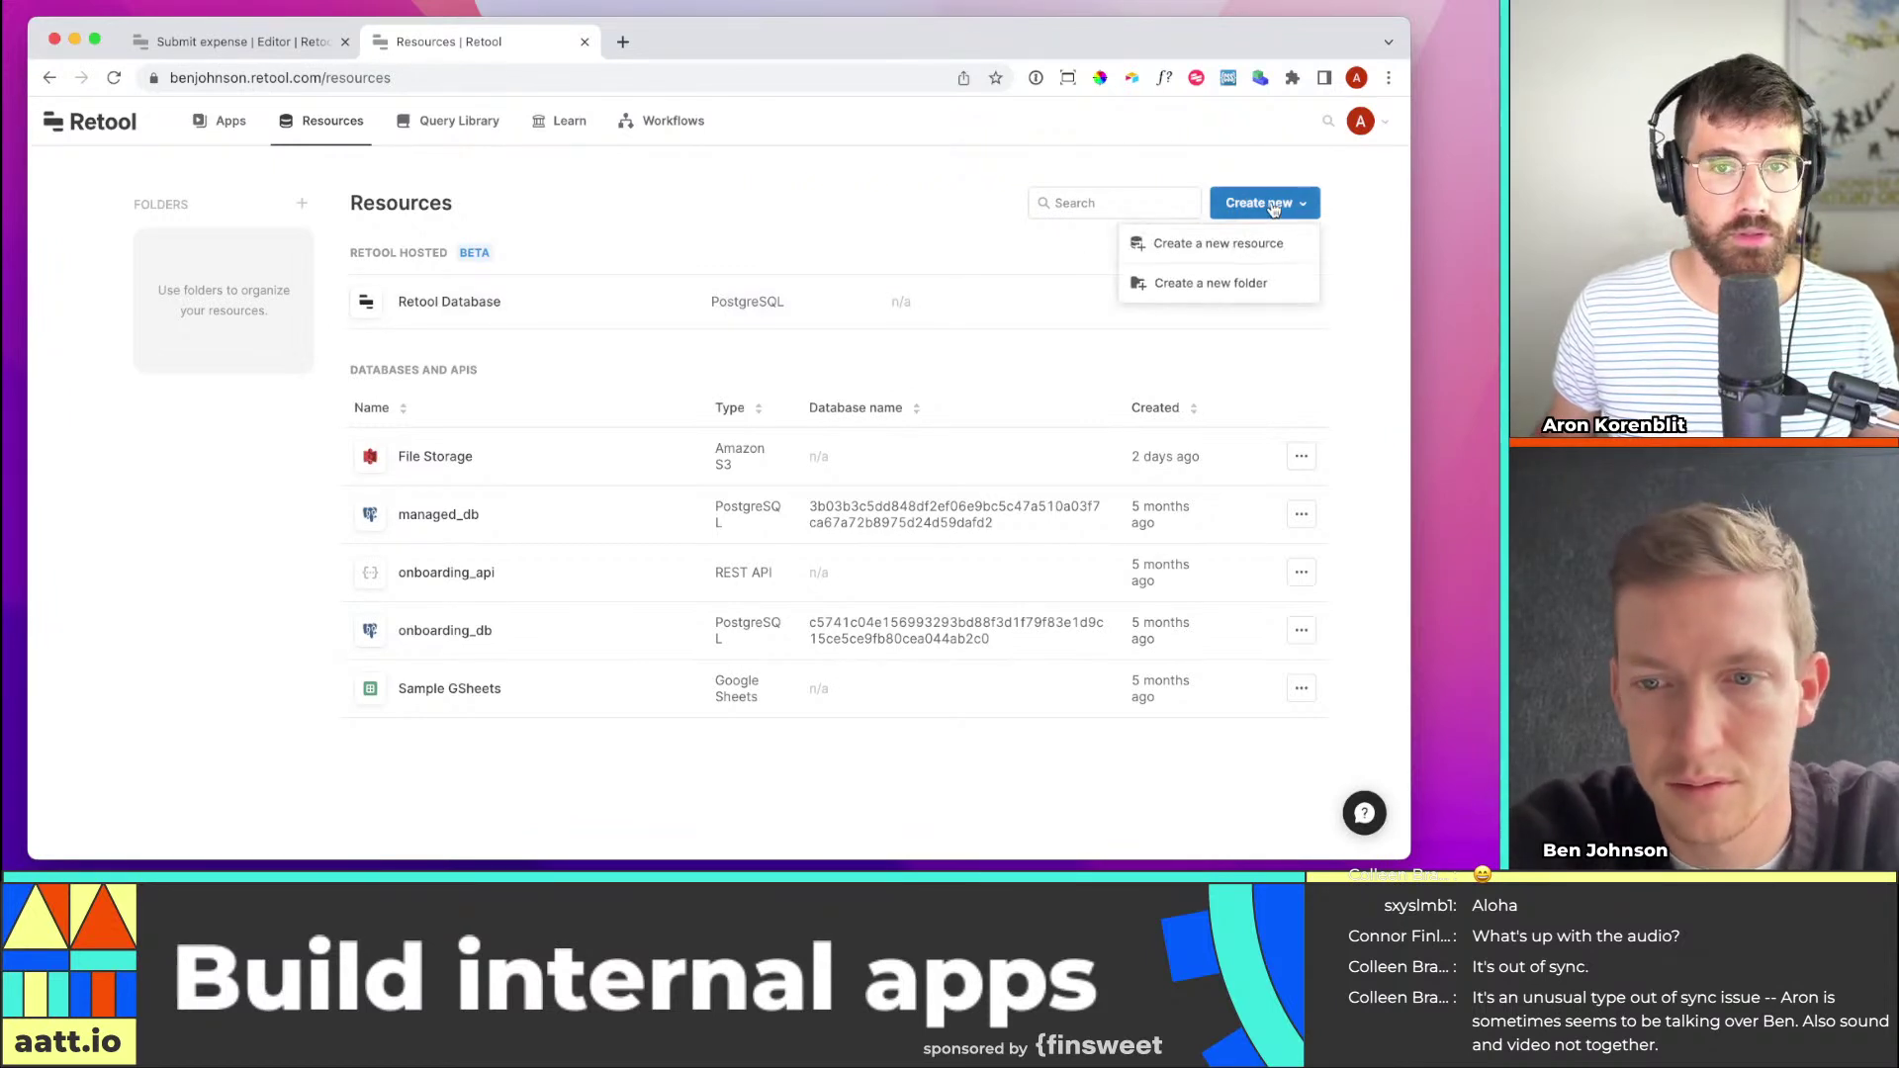
{"action": "left_click", "coordinate": [774, 284]}
{"action": "left_click", "coordinate": [1211, 302]}
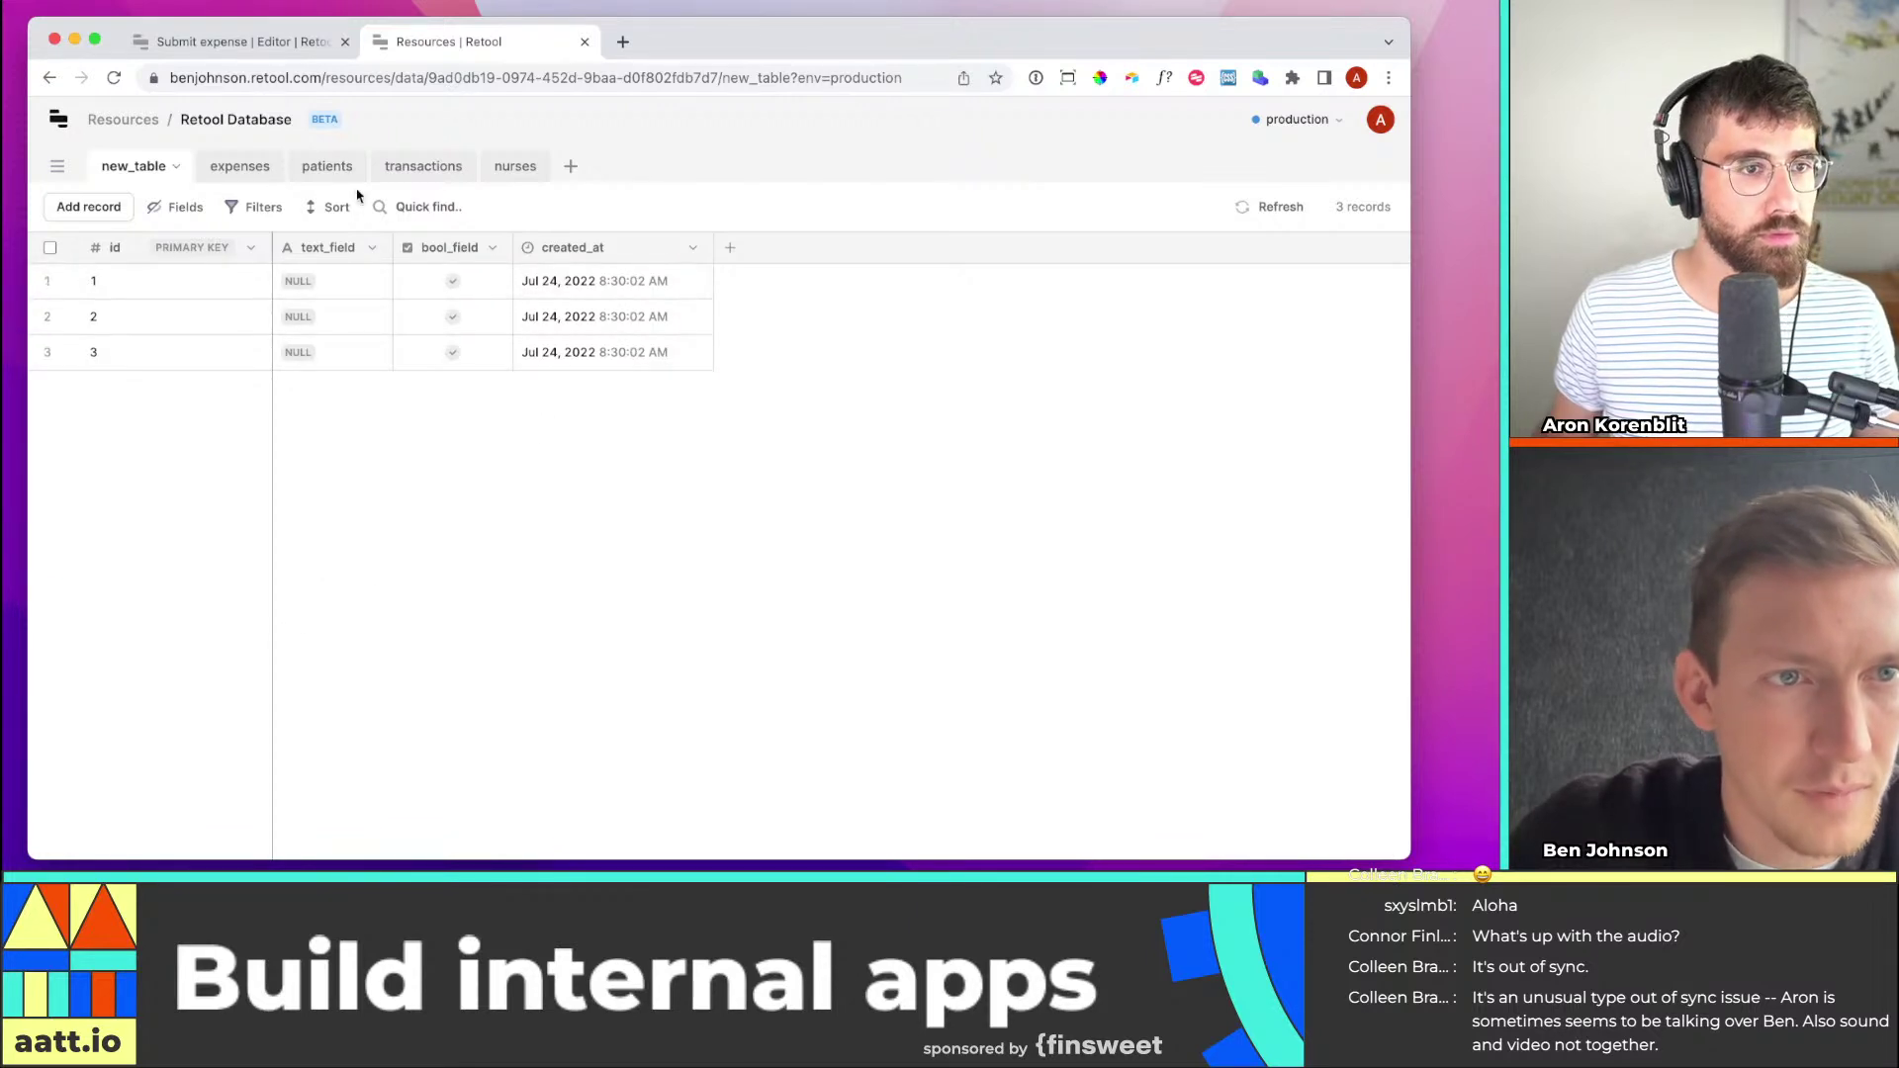
{"action": "left_click", "coordinate": [238, 166]}
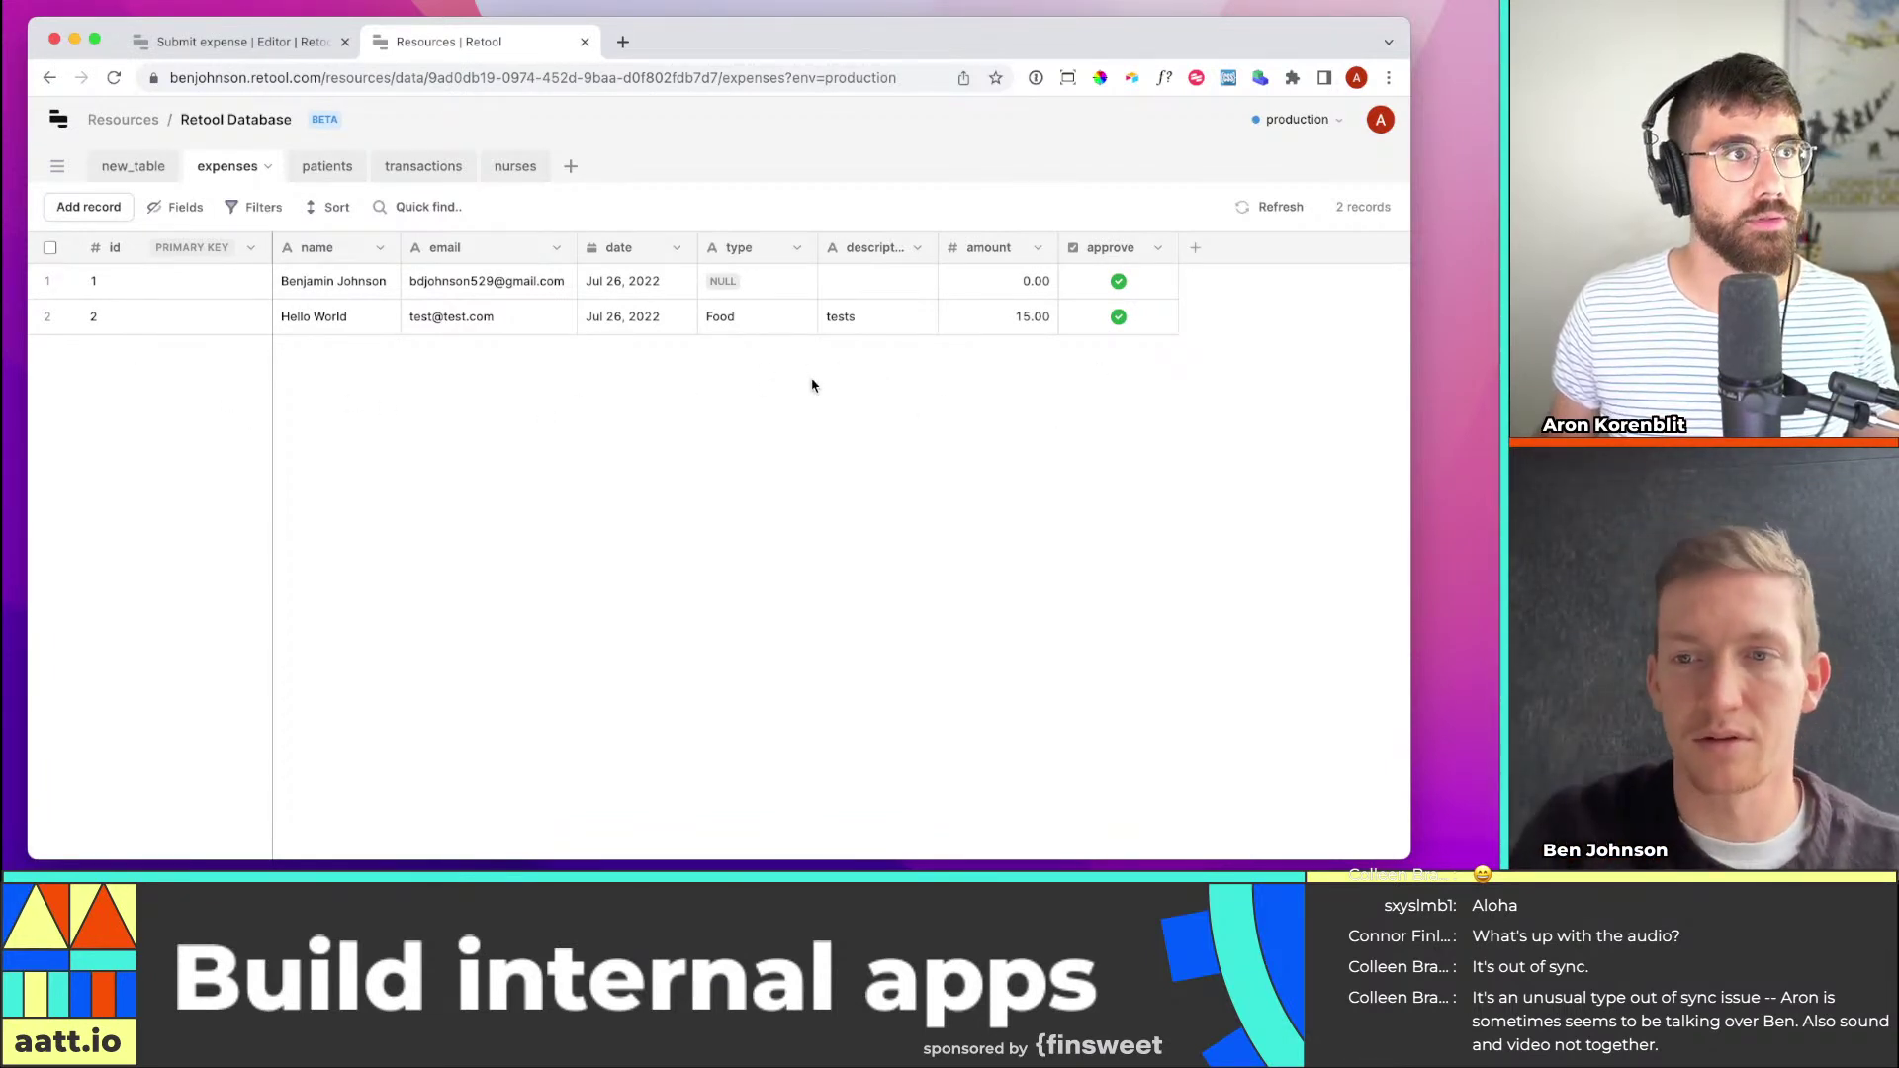
Start a 'Test' field on expenses, cancel it unsaved, and return to the Submit expense editor
{"action": "left_click", "coordinate": [1196, 249]}
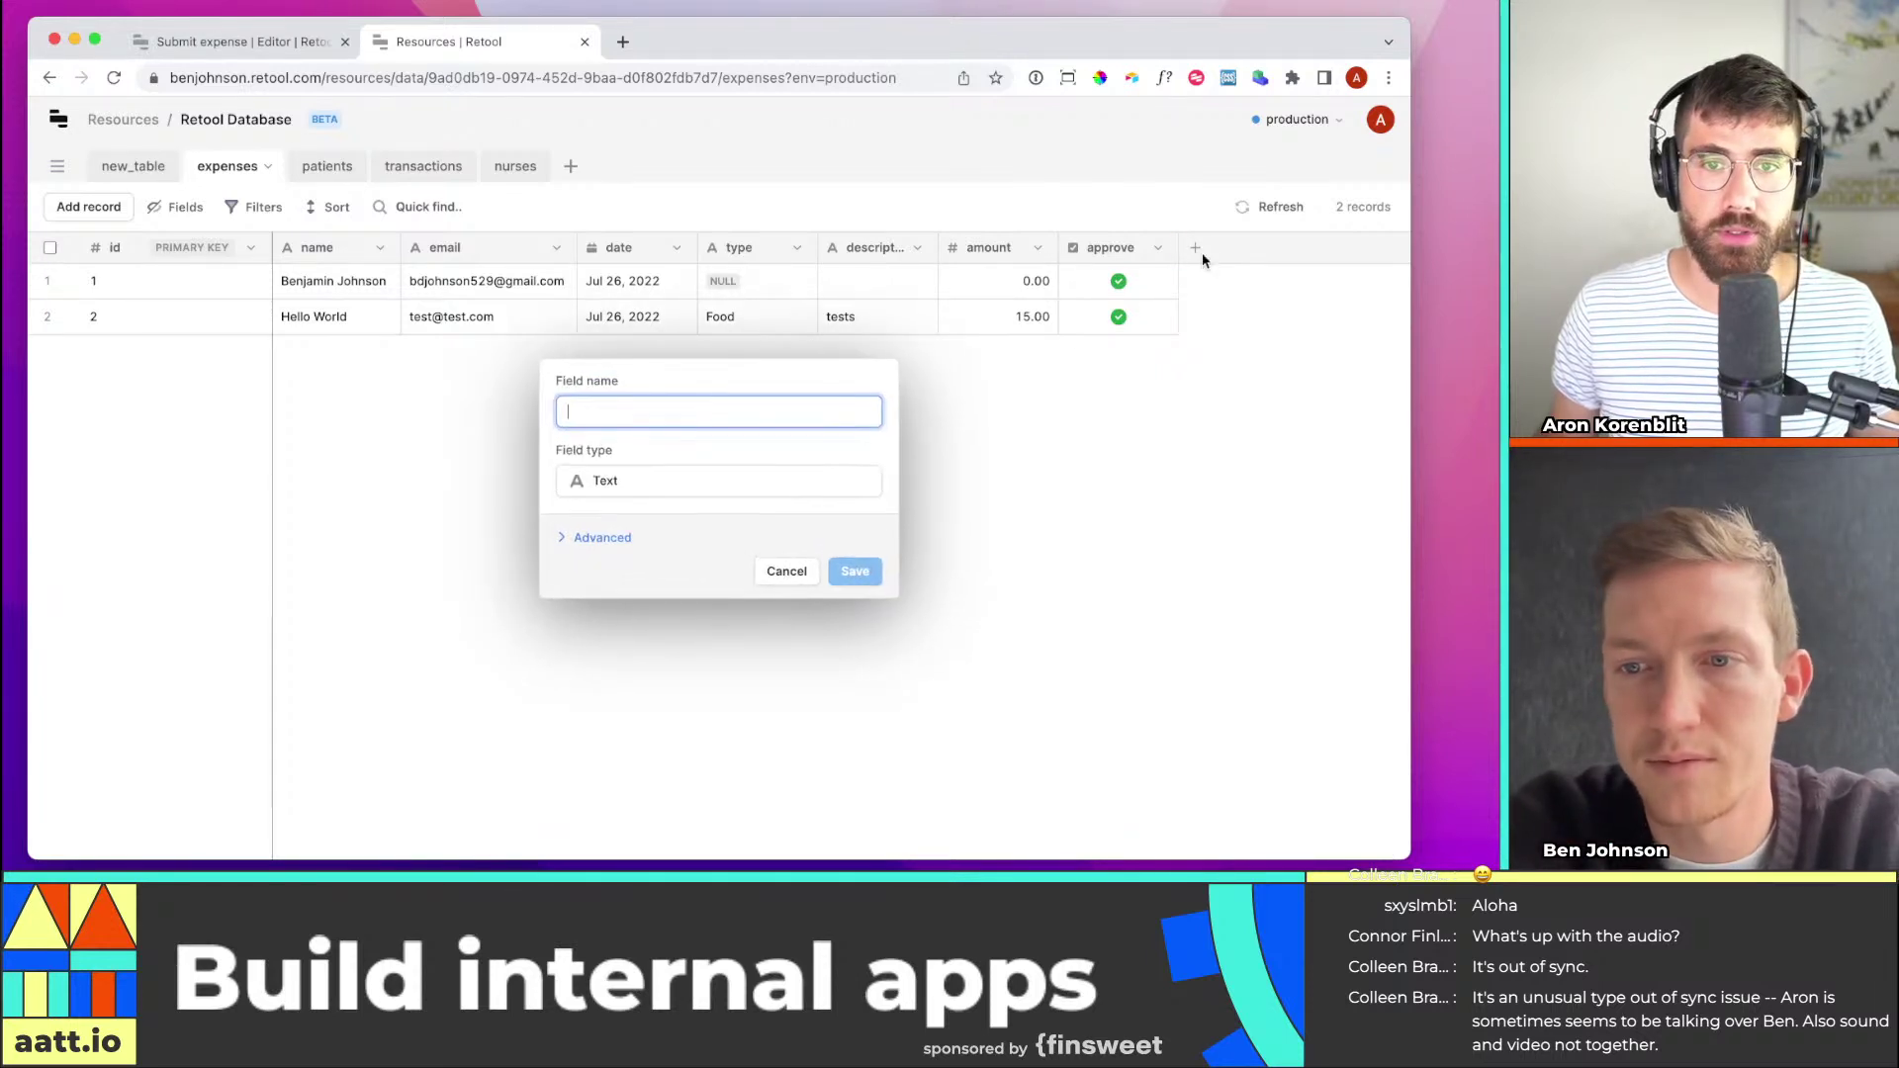
{"action": "left_click", "coordinate": [791, 569]}
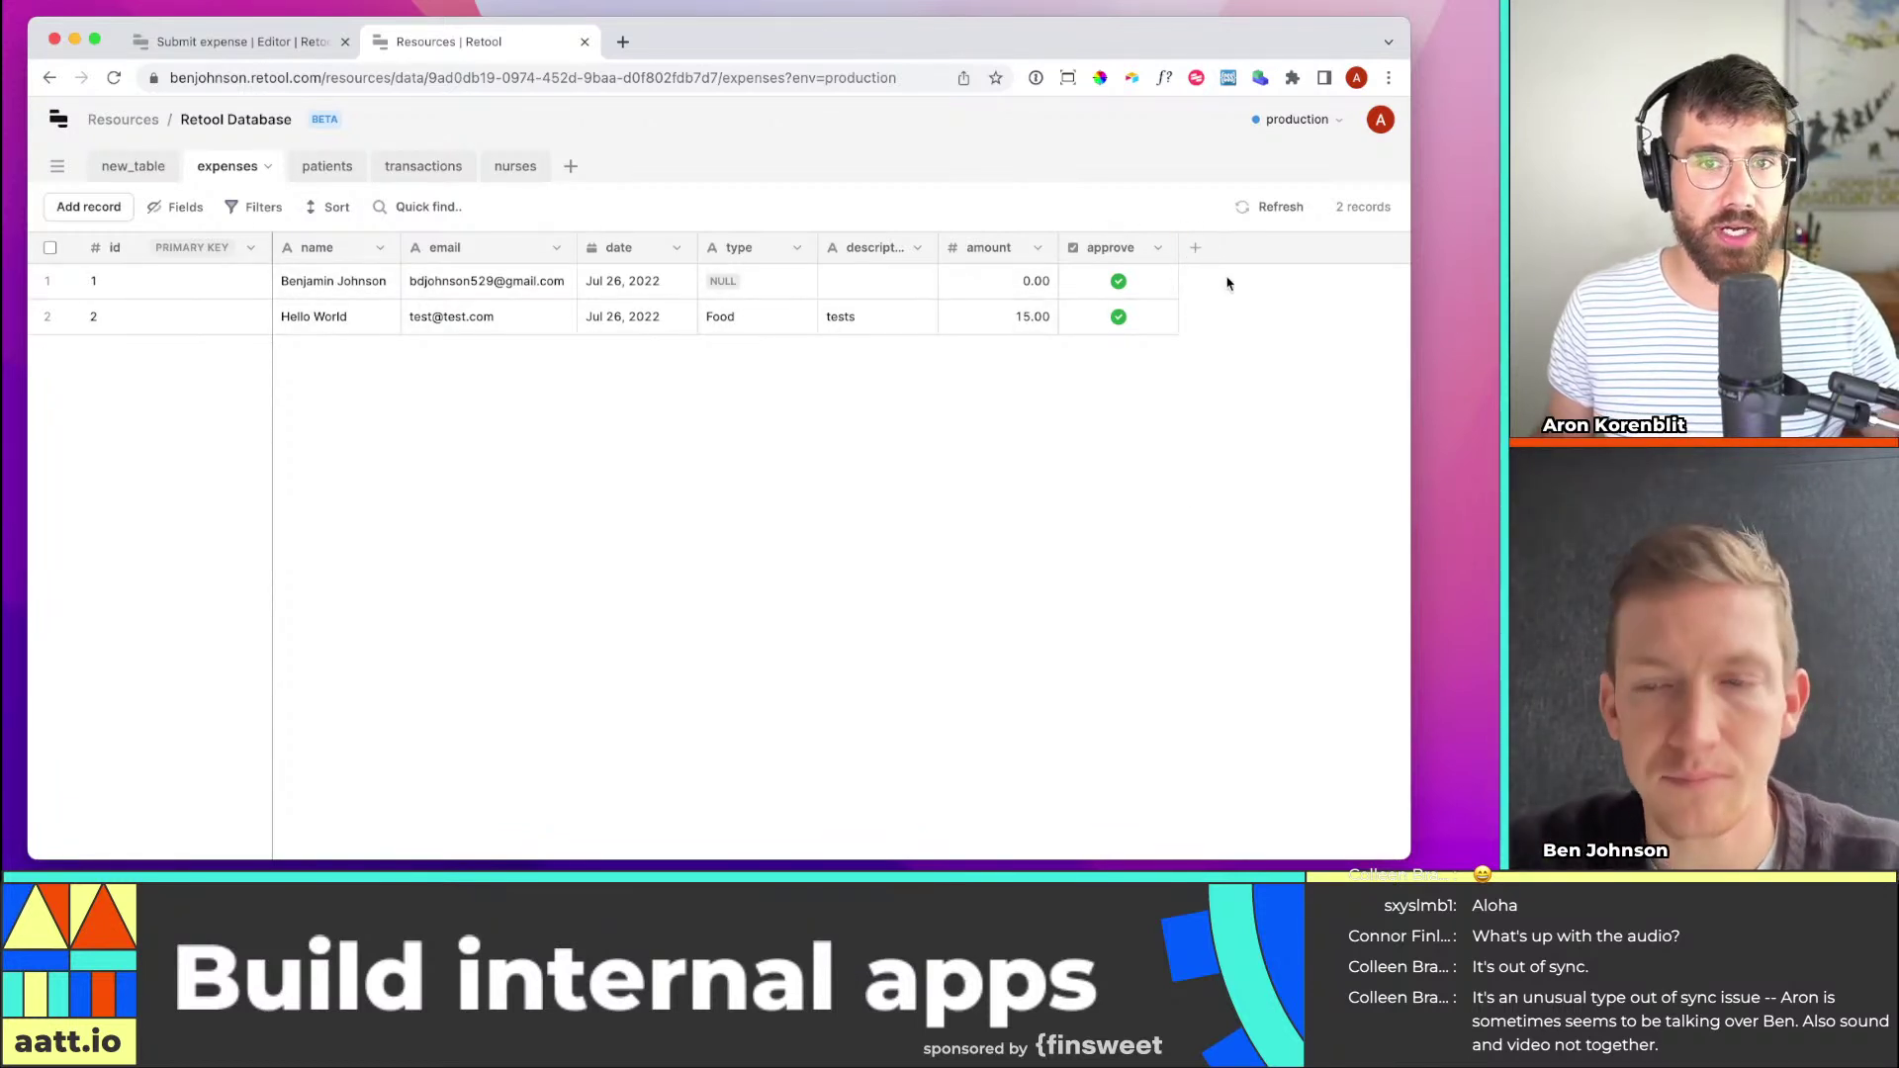
{"action": "left_click", "coordinate": [1197, 250]}
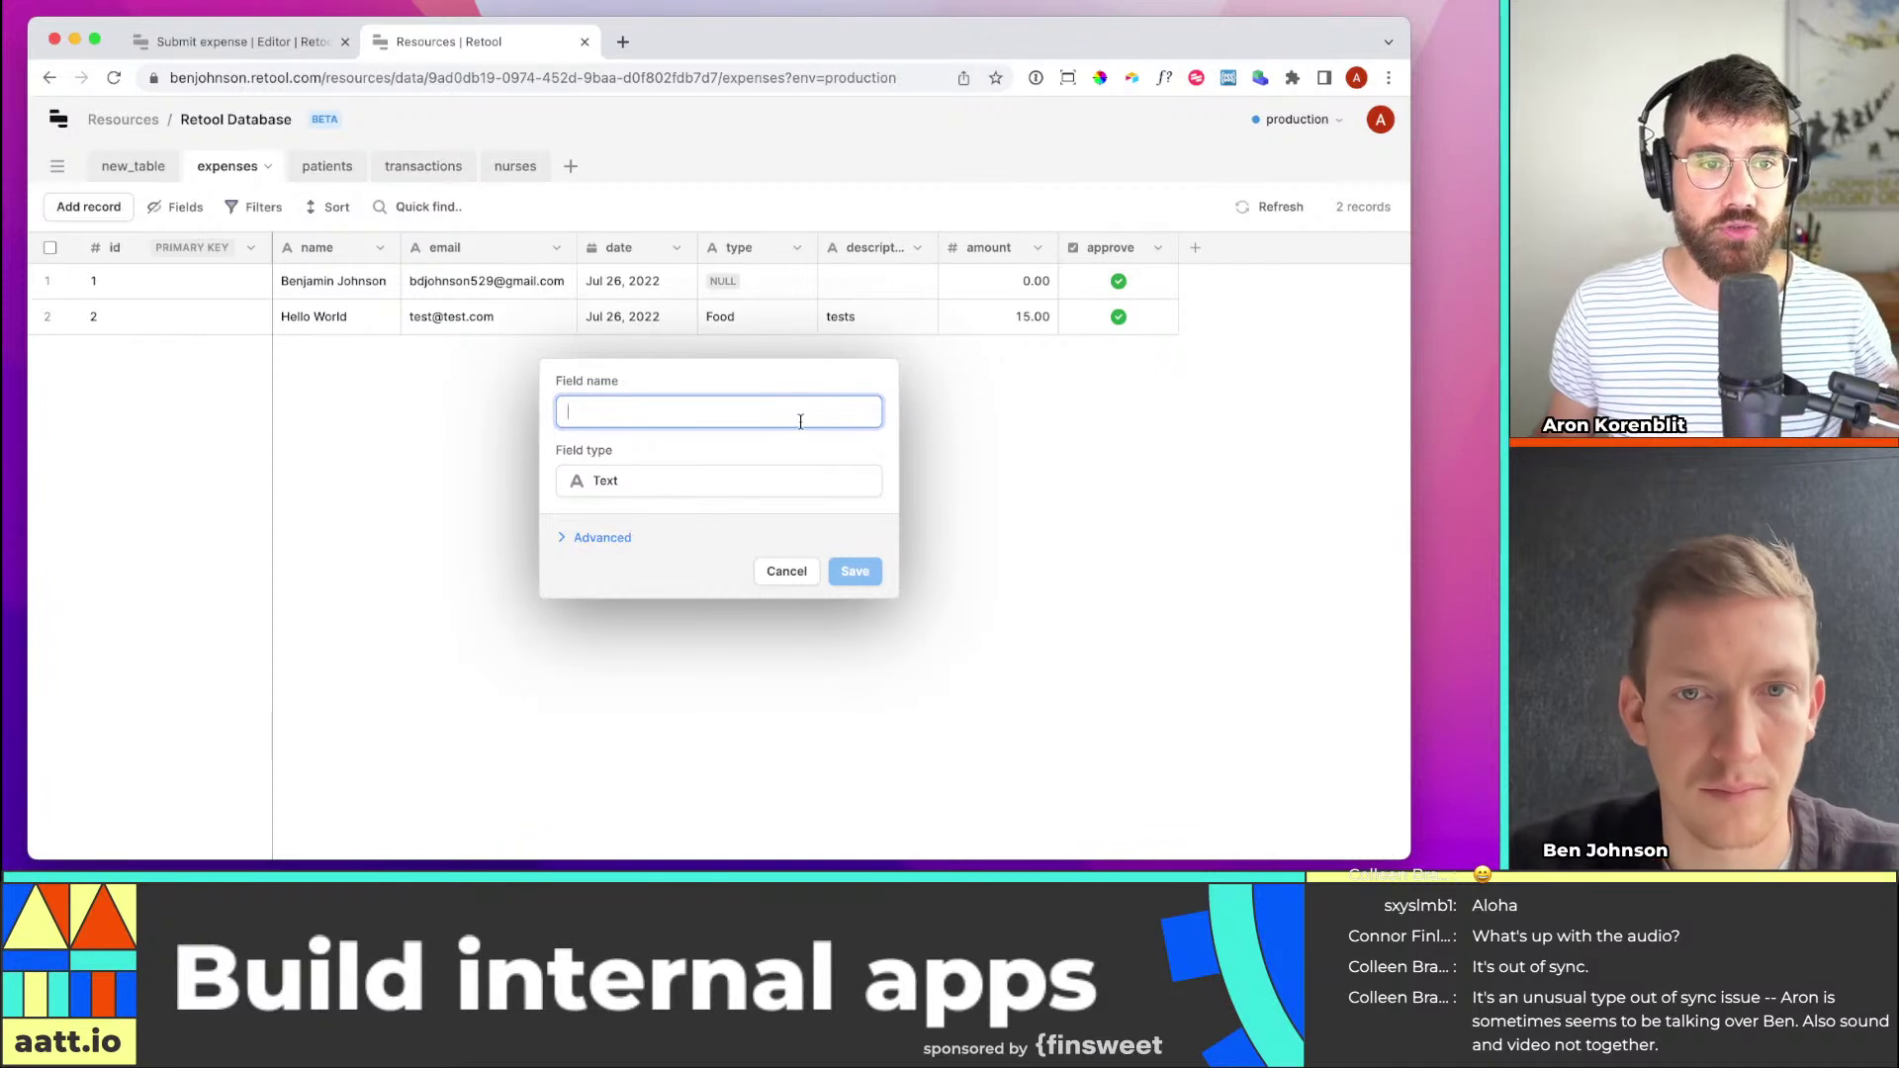
{"action": "type", "text": "Test"}
{"action": "key", "text": "Tab"}
{"action": "left_click", "coordinate": [788, 477]}
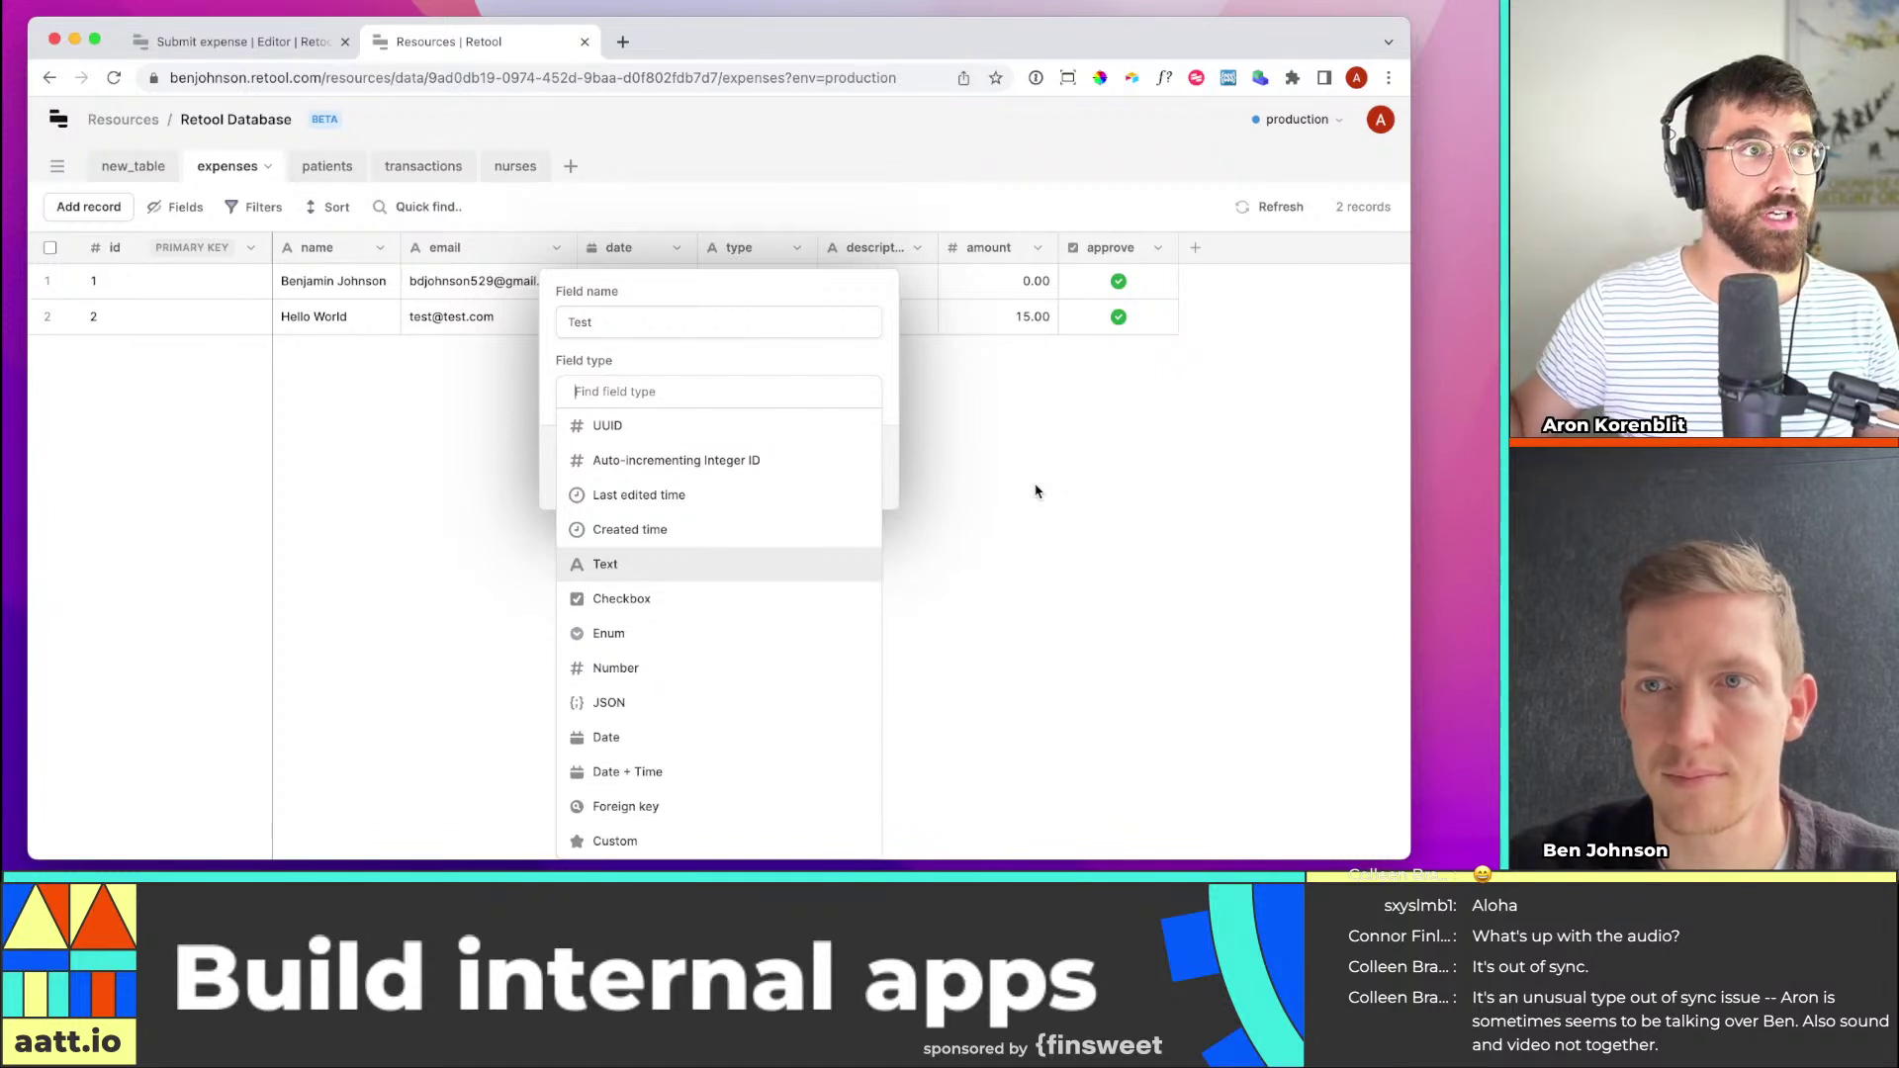
{"action": "left_click", "coordinate": [1039, 426]}
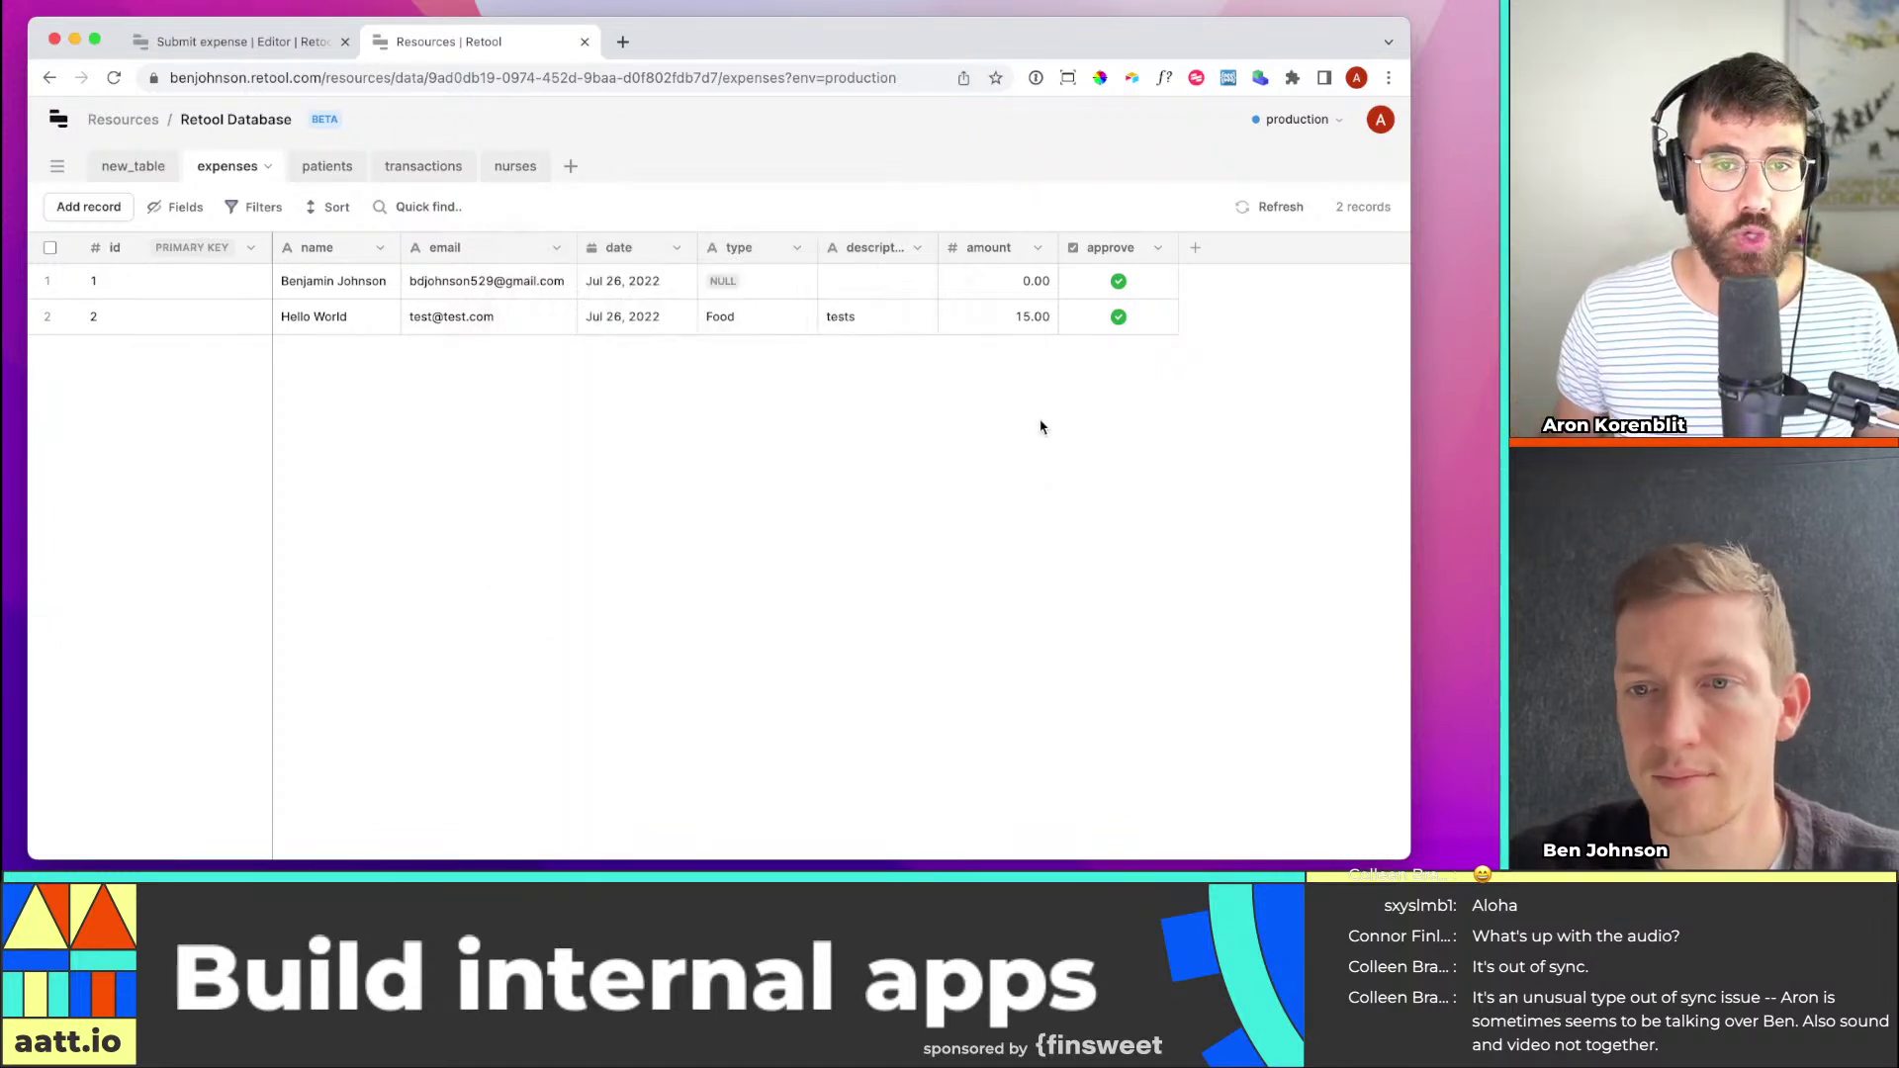
{"action": "left_click", "coordinate": [217, 43]}
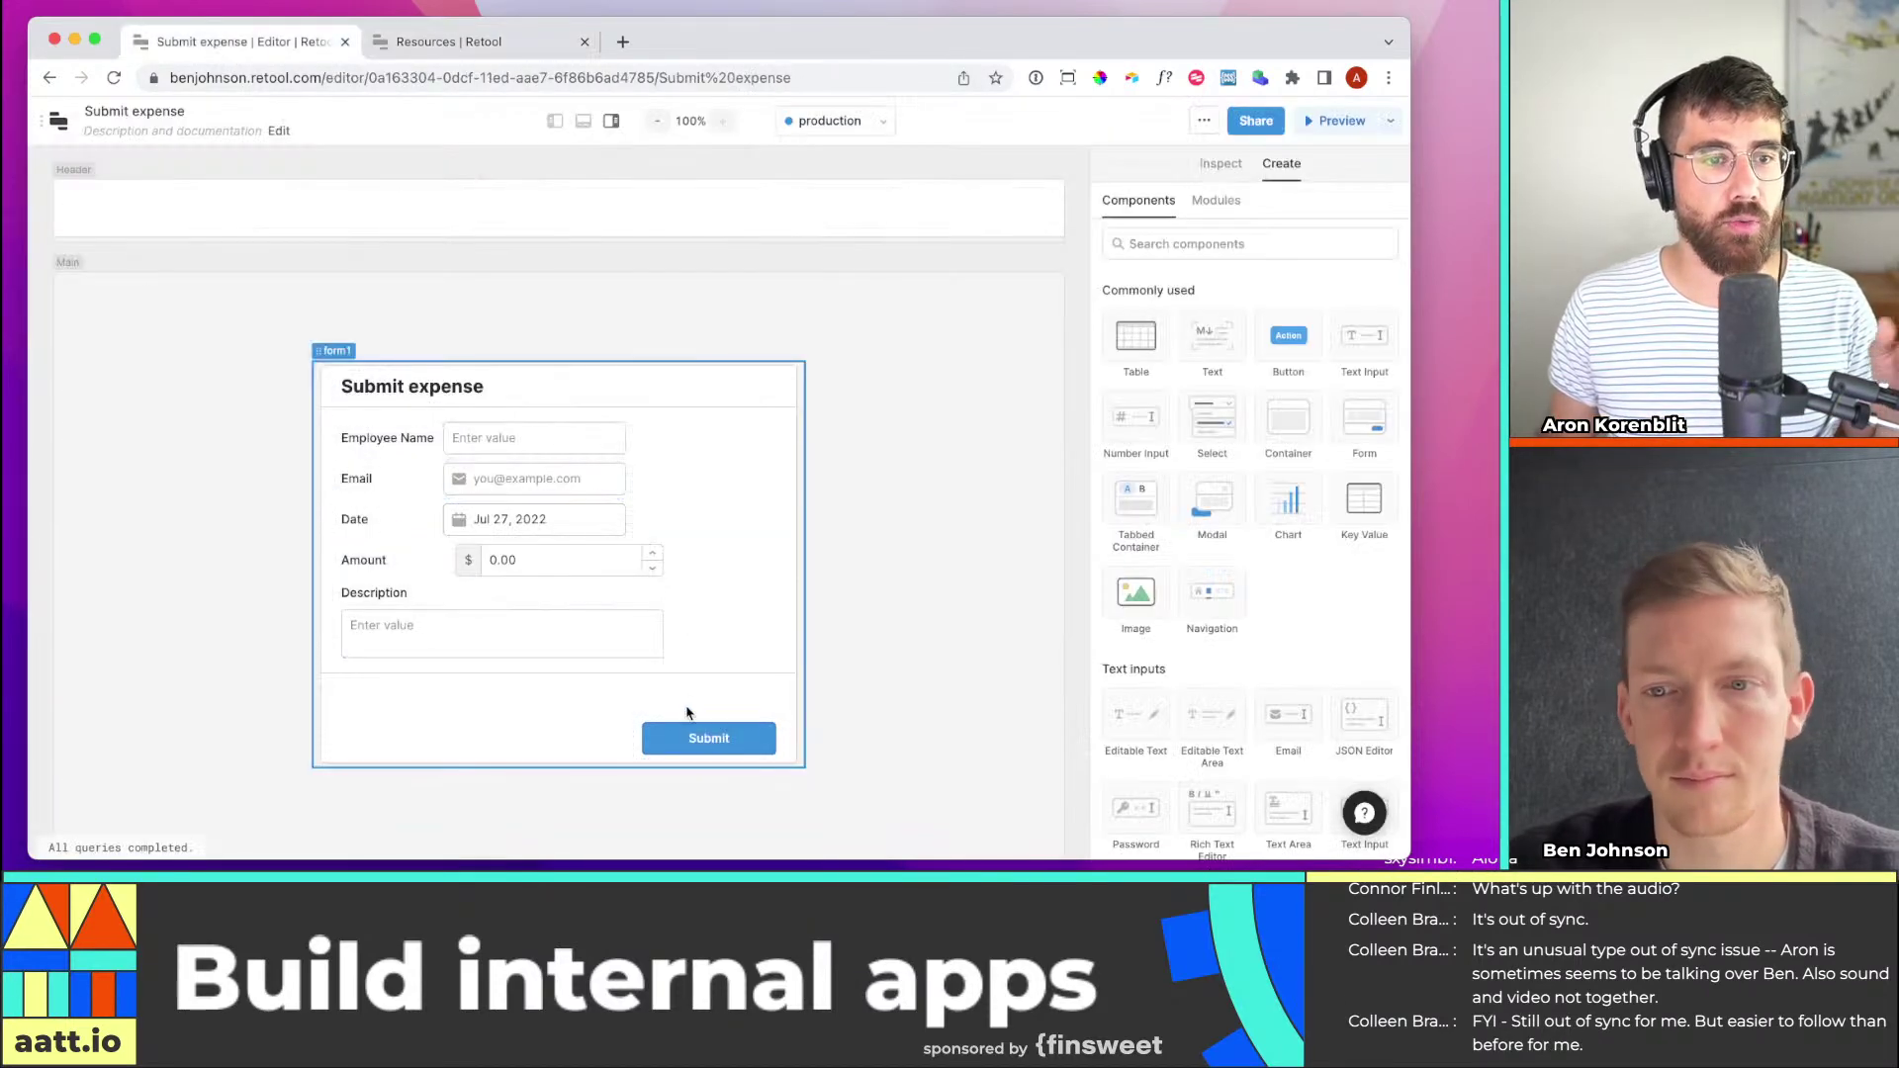
{"action": "left_click", "coordinate": [497, 45]}
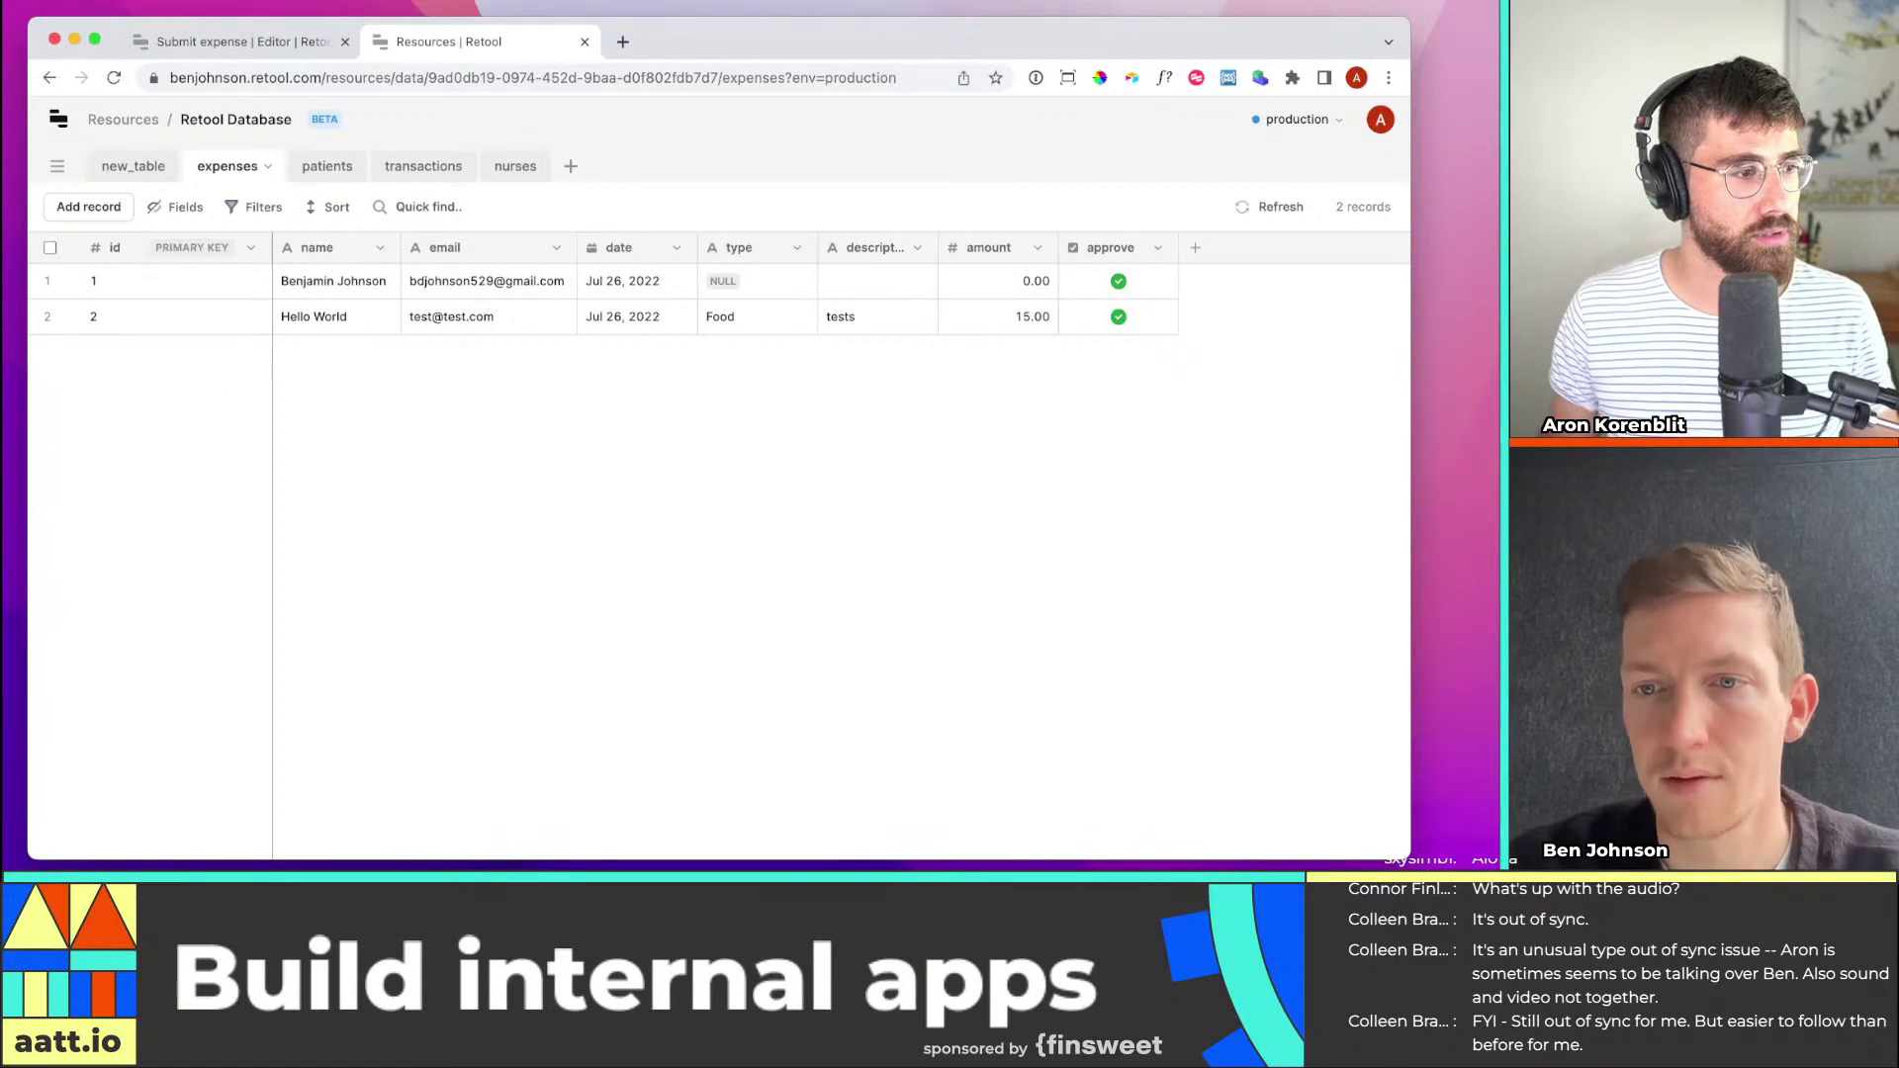
{"action": "left_click", "coordinate": [205, 43]}
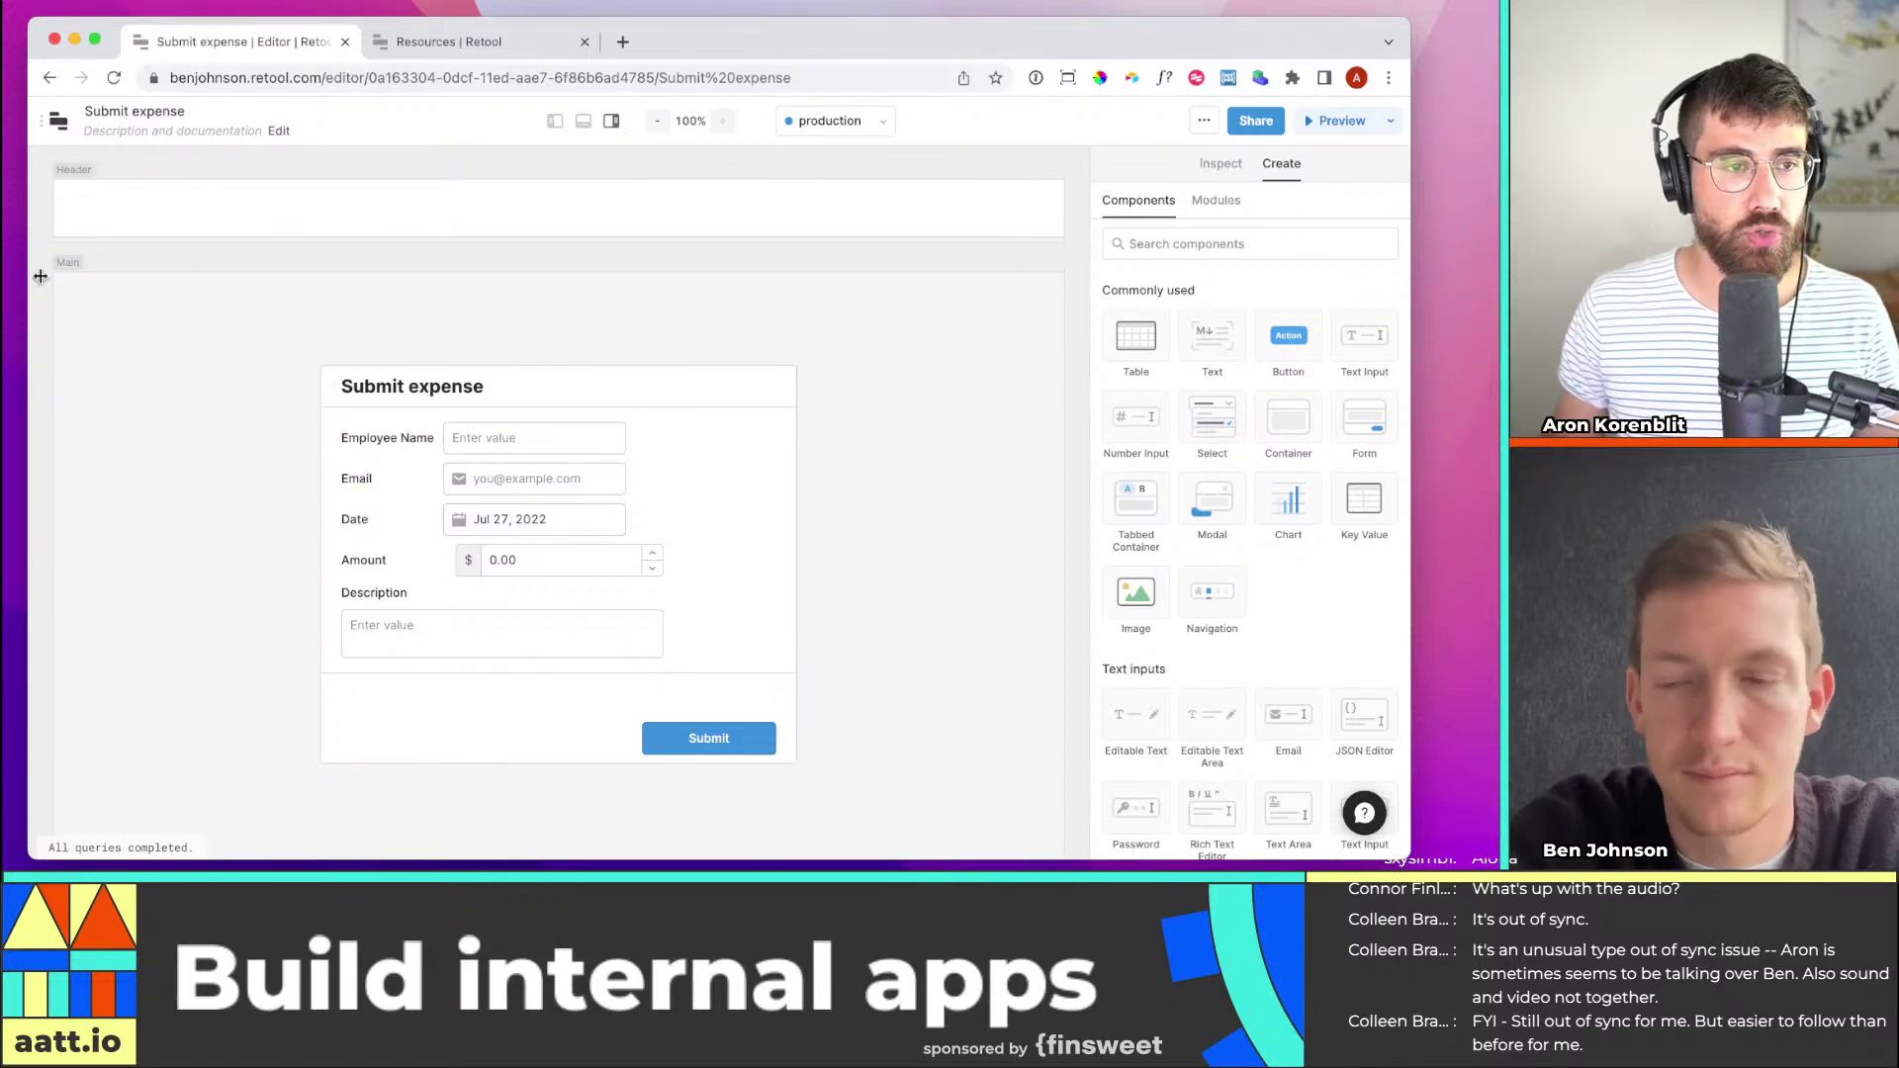
{"action": "left_click", "coordinate": [461, 42]}
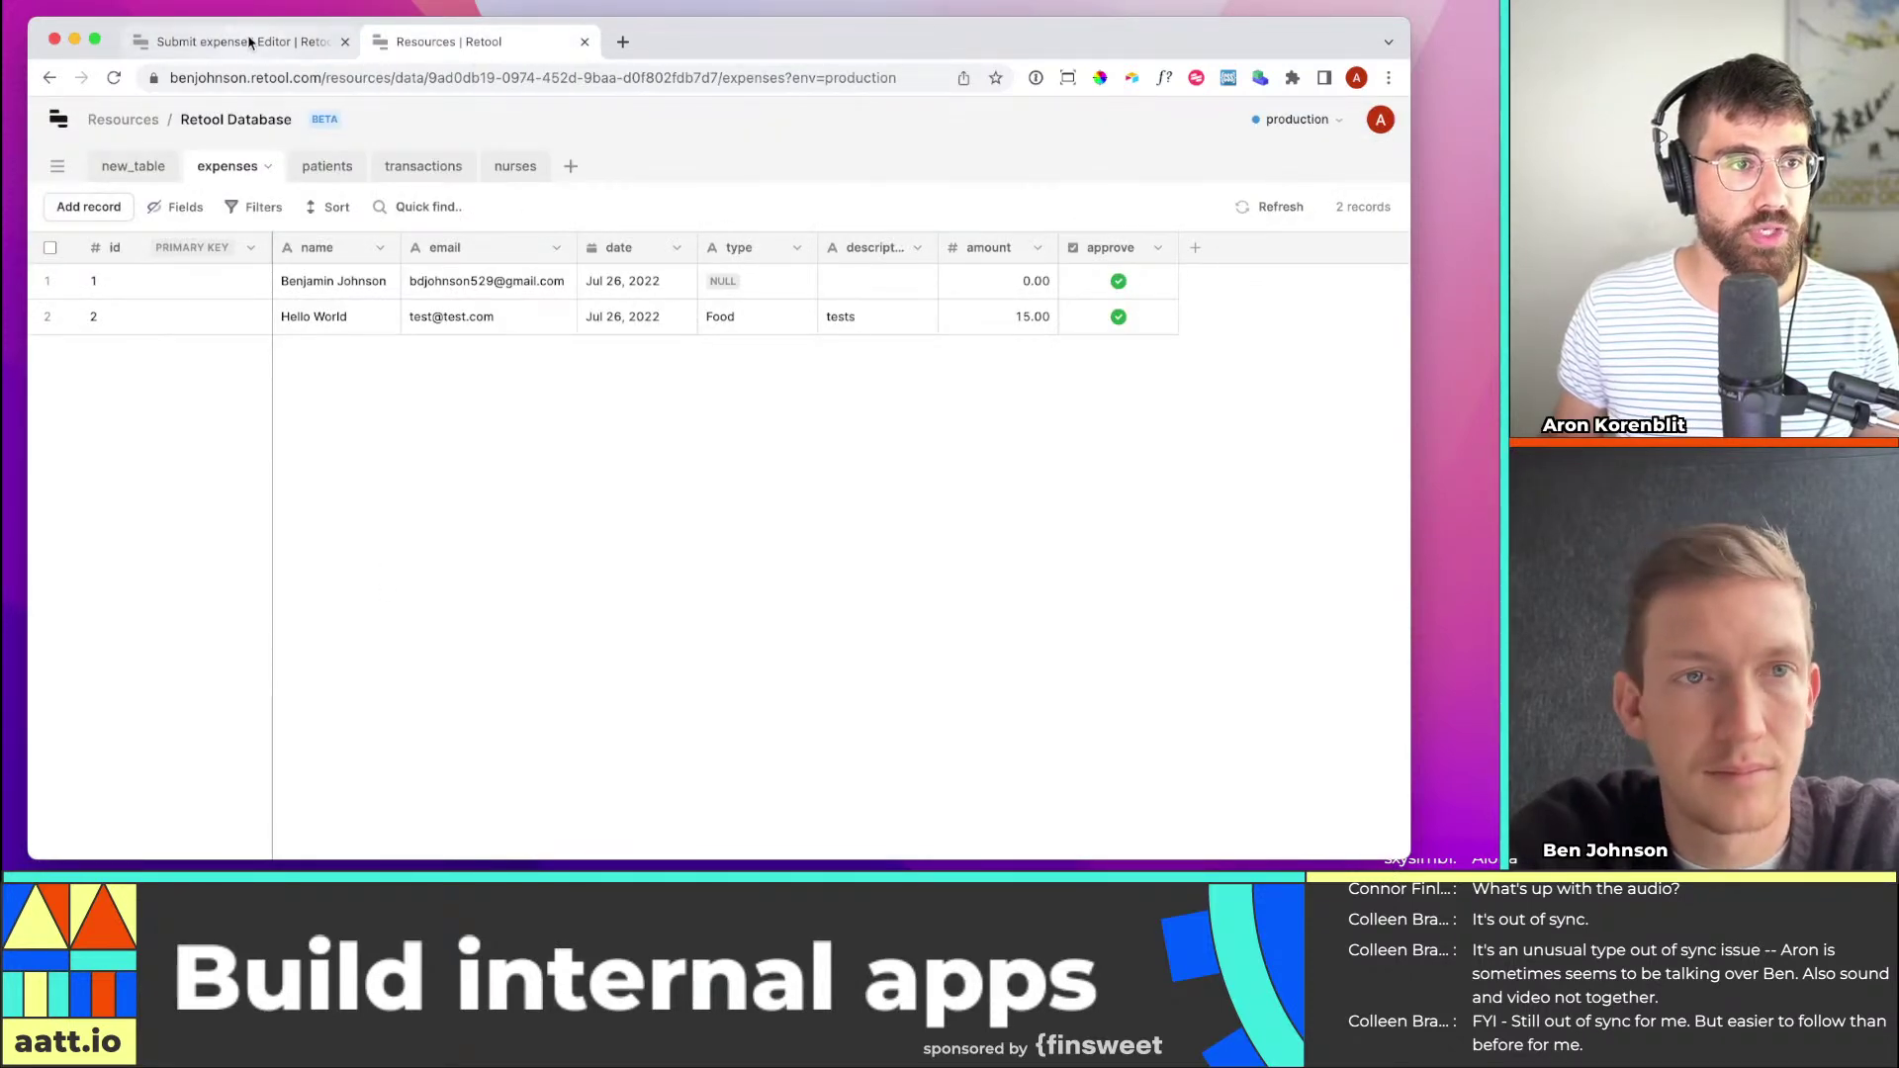
{"action": "left_click", "coordinate": [249, 43]}
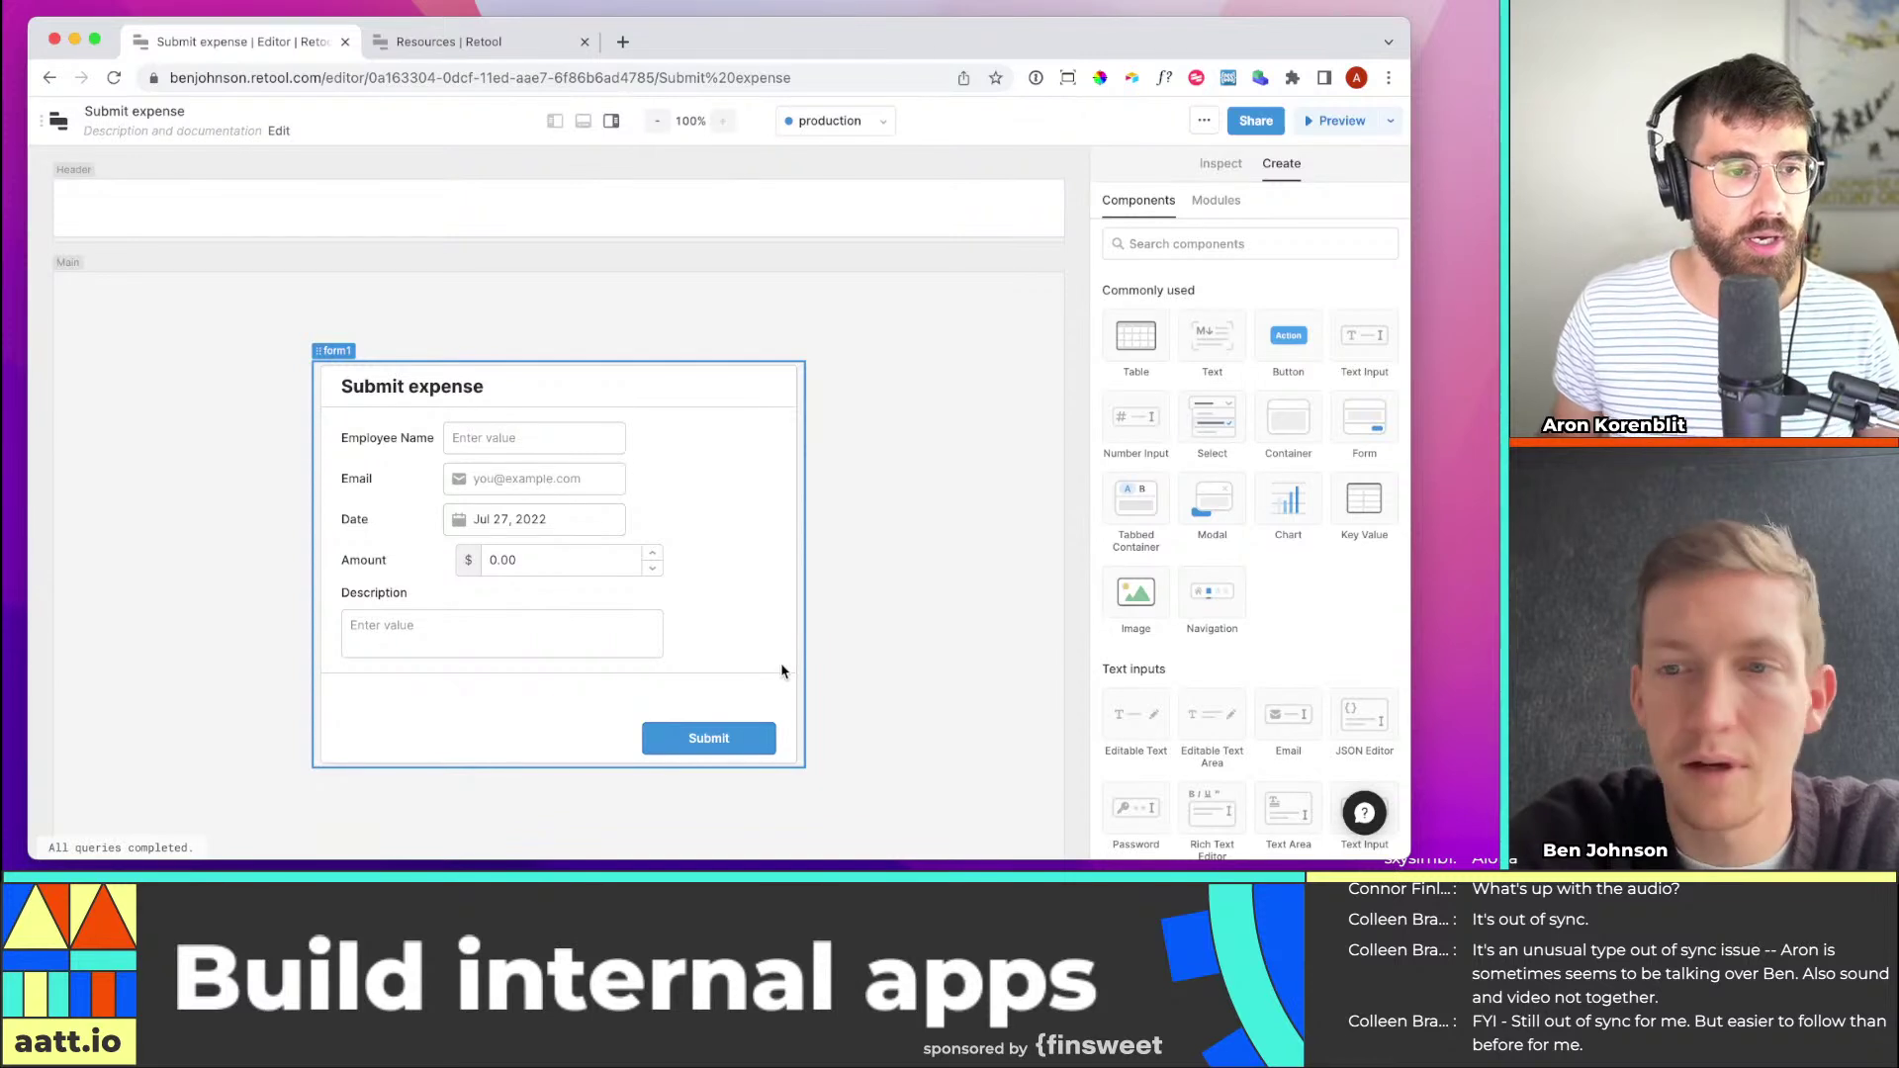
Select the Employee Name input and scroll its Inspect settings down to the Advanced section
{"action": "left_click", "coordinate": [755, 629]}
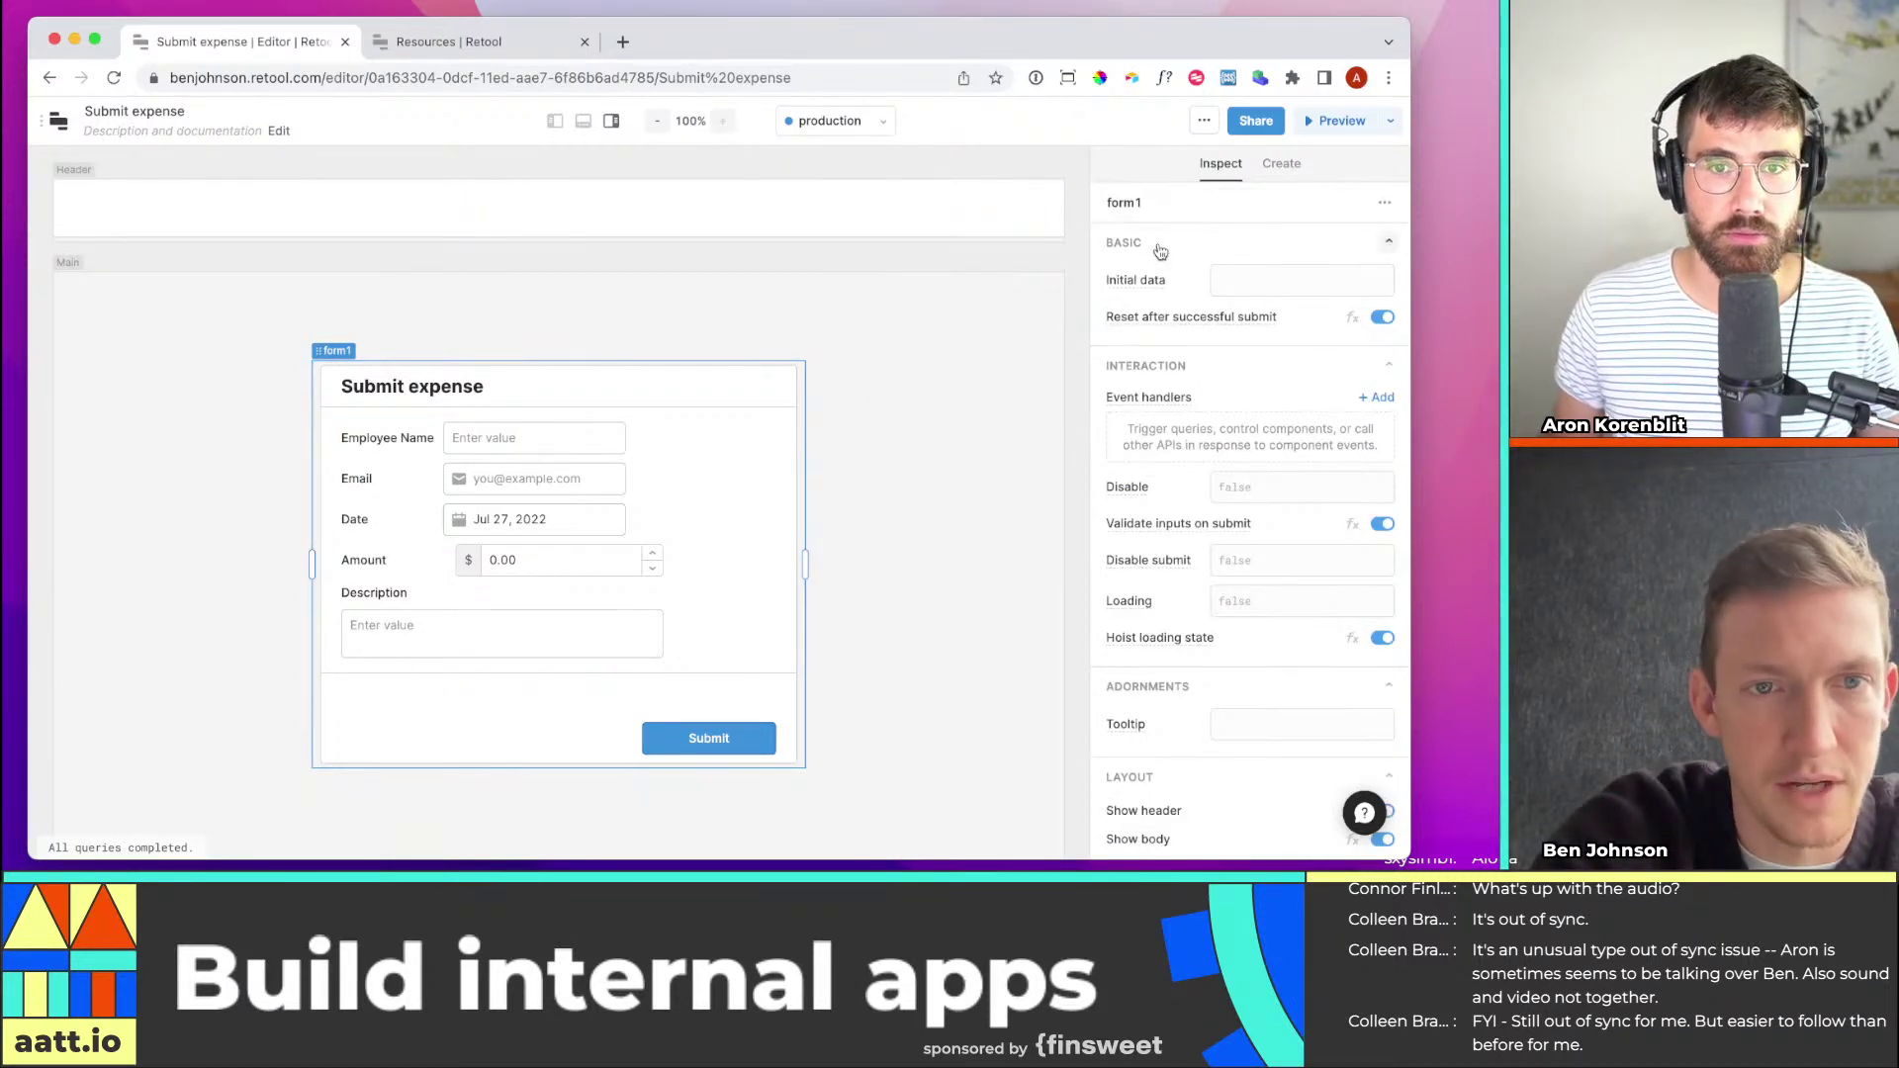
{"action": "left_click", "coordinate": [407, 443]}
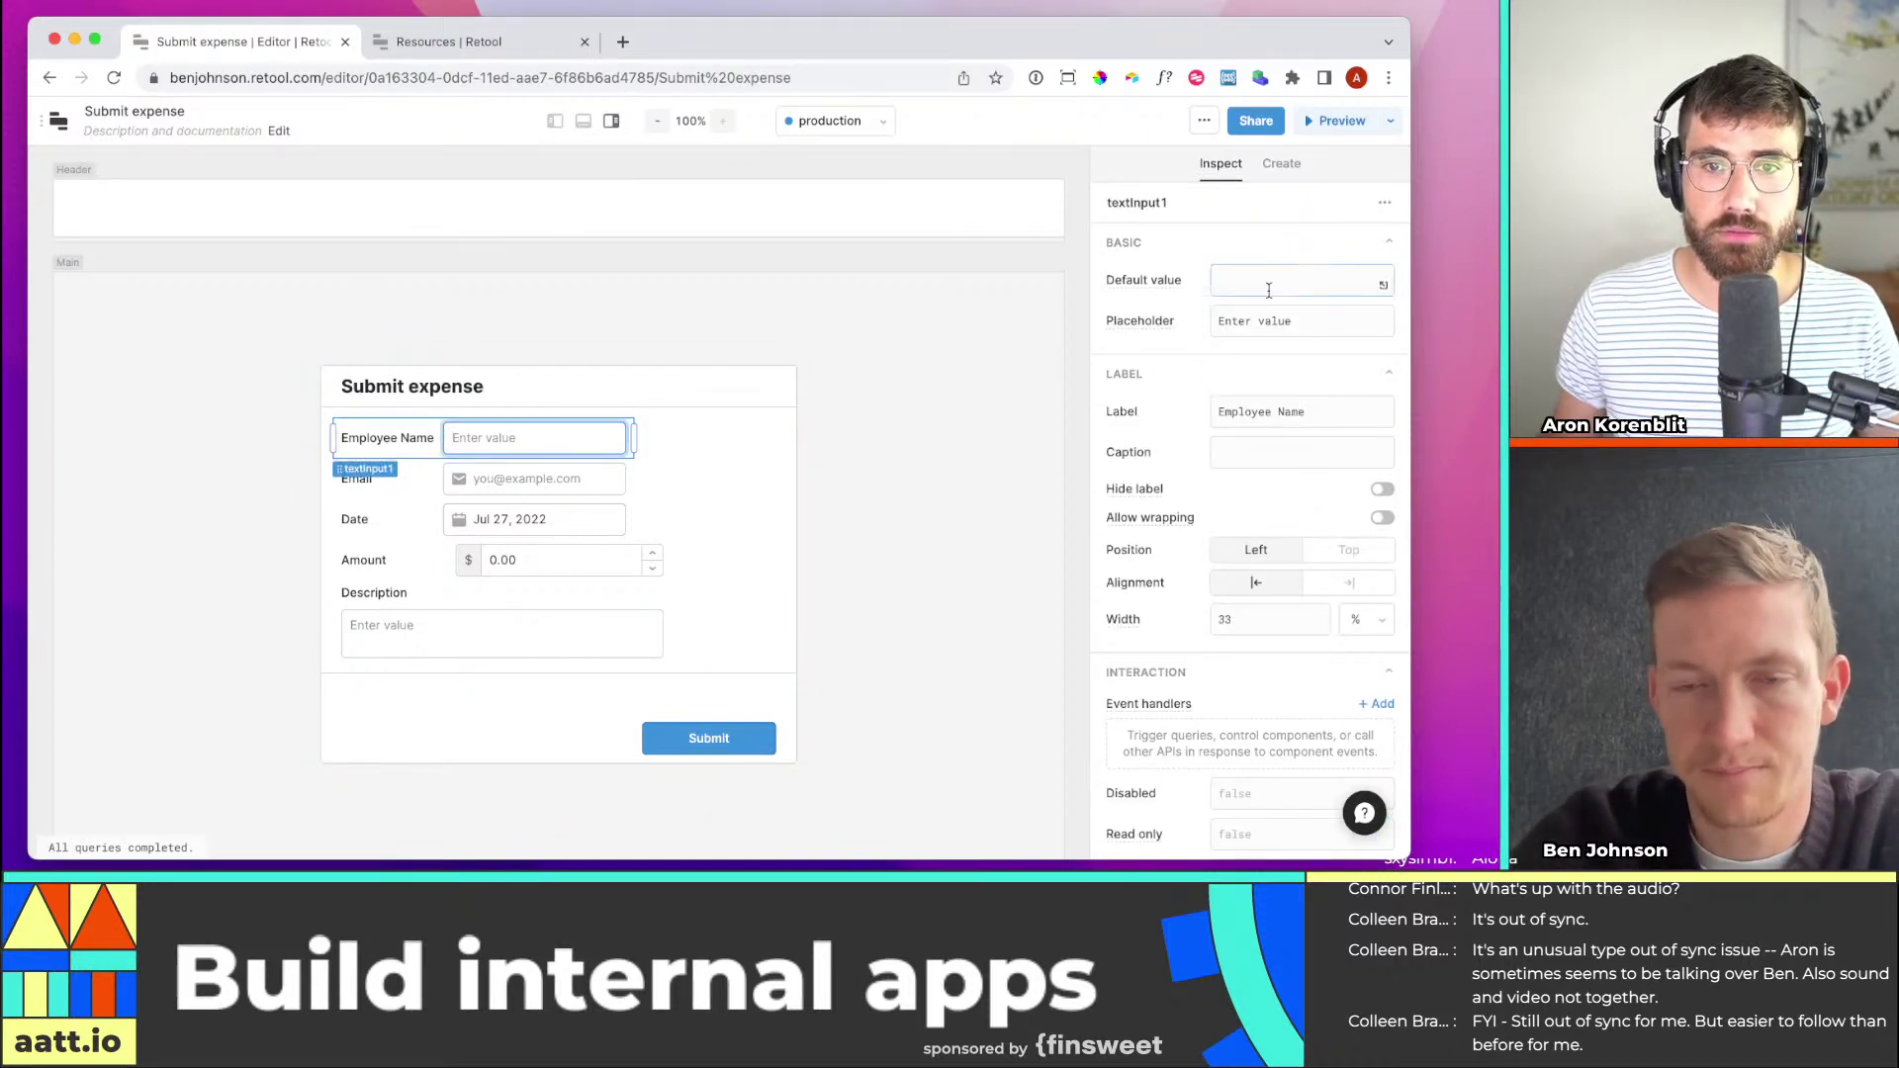
{"action": "scroll", "coordinate": [1279, 396], "scroll_direction": "down", "scroll_amount": 10}
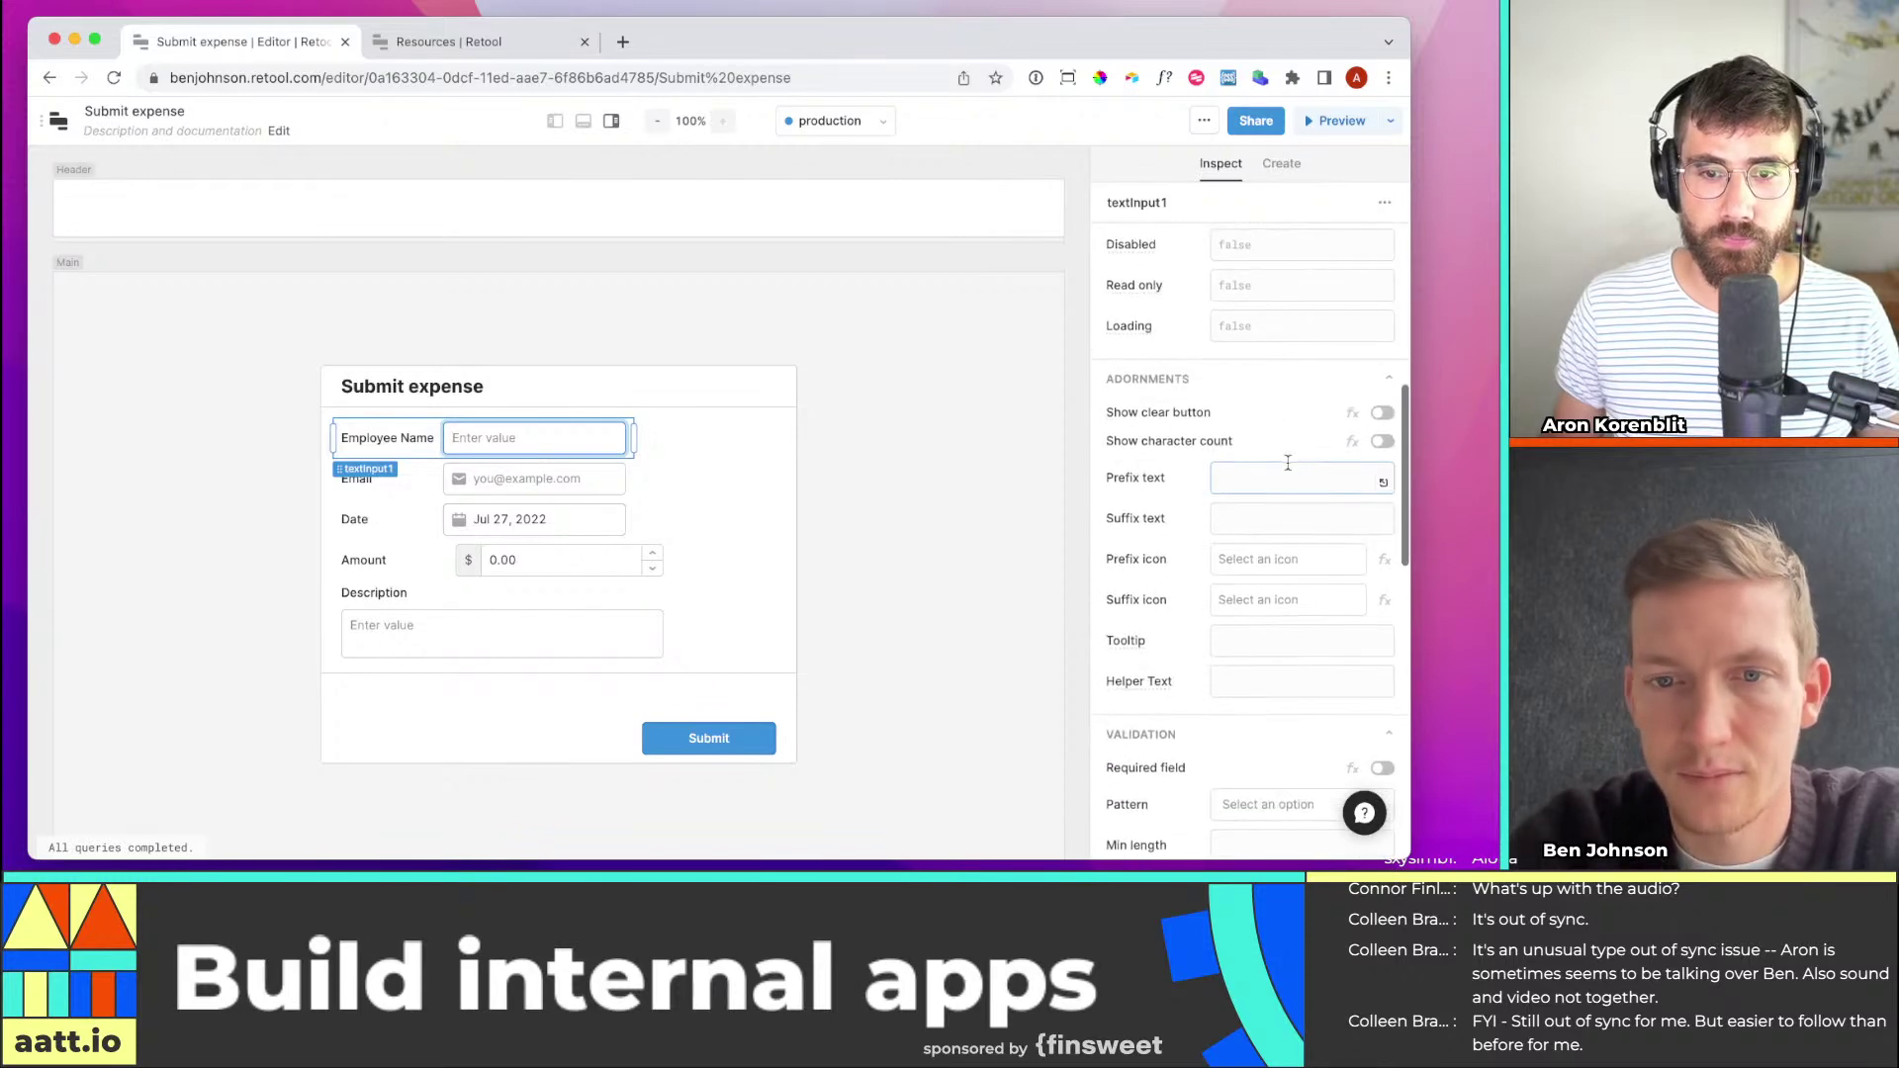
{"action": "scroll", "coordinate": [1288, 463], "scroll_direction": "down", "scroll_amount": 4}
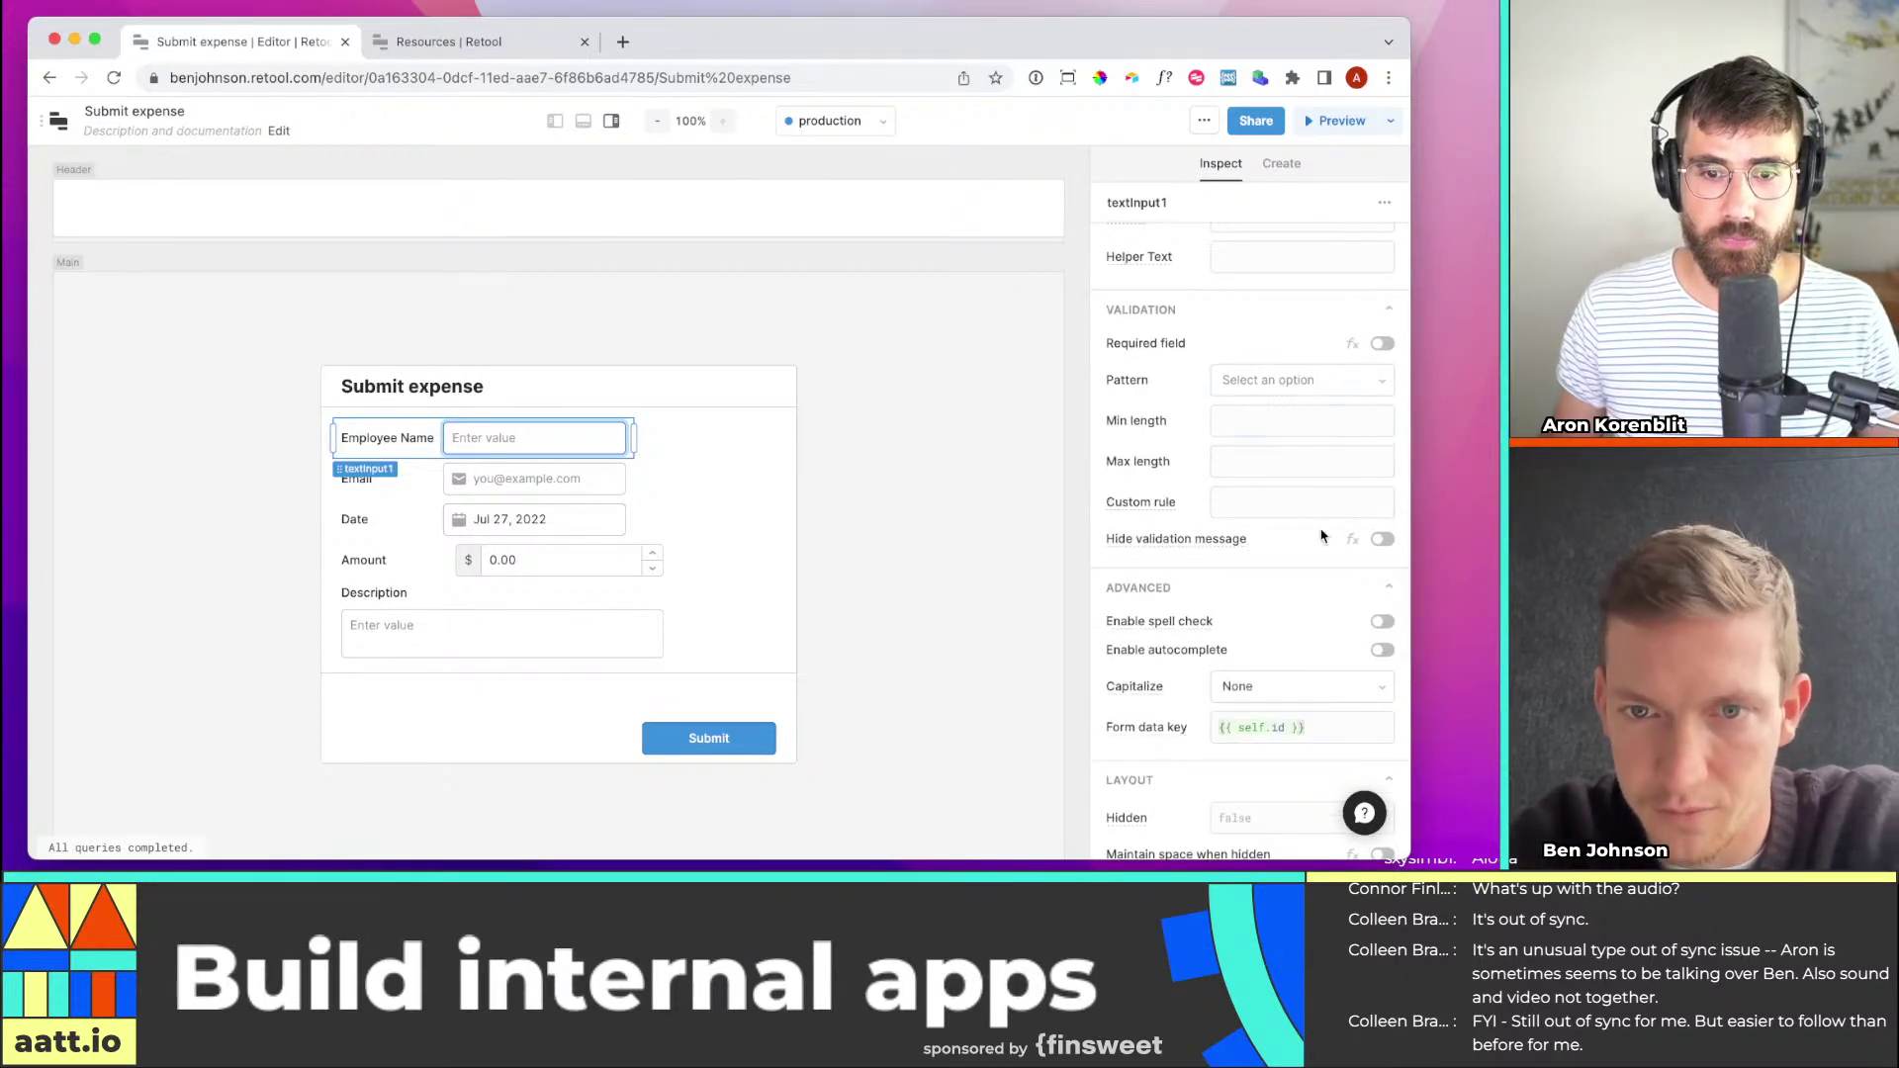
{"action": "scroll", "coordinate": [1293, 562], "scroll_direction": "down", "scroll_amount": 4}
{"action": "scroll", "coordinate": [1293, 564], "scroll_direction": "down", "scroll_amount": 2}
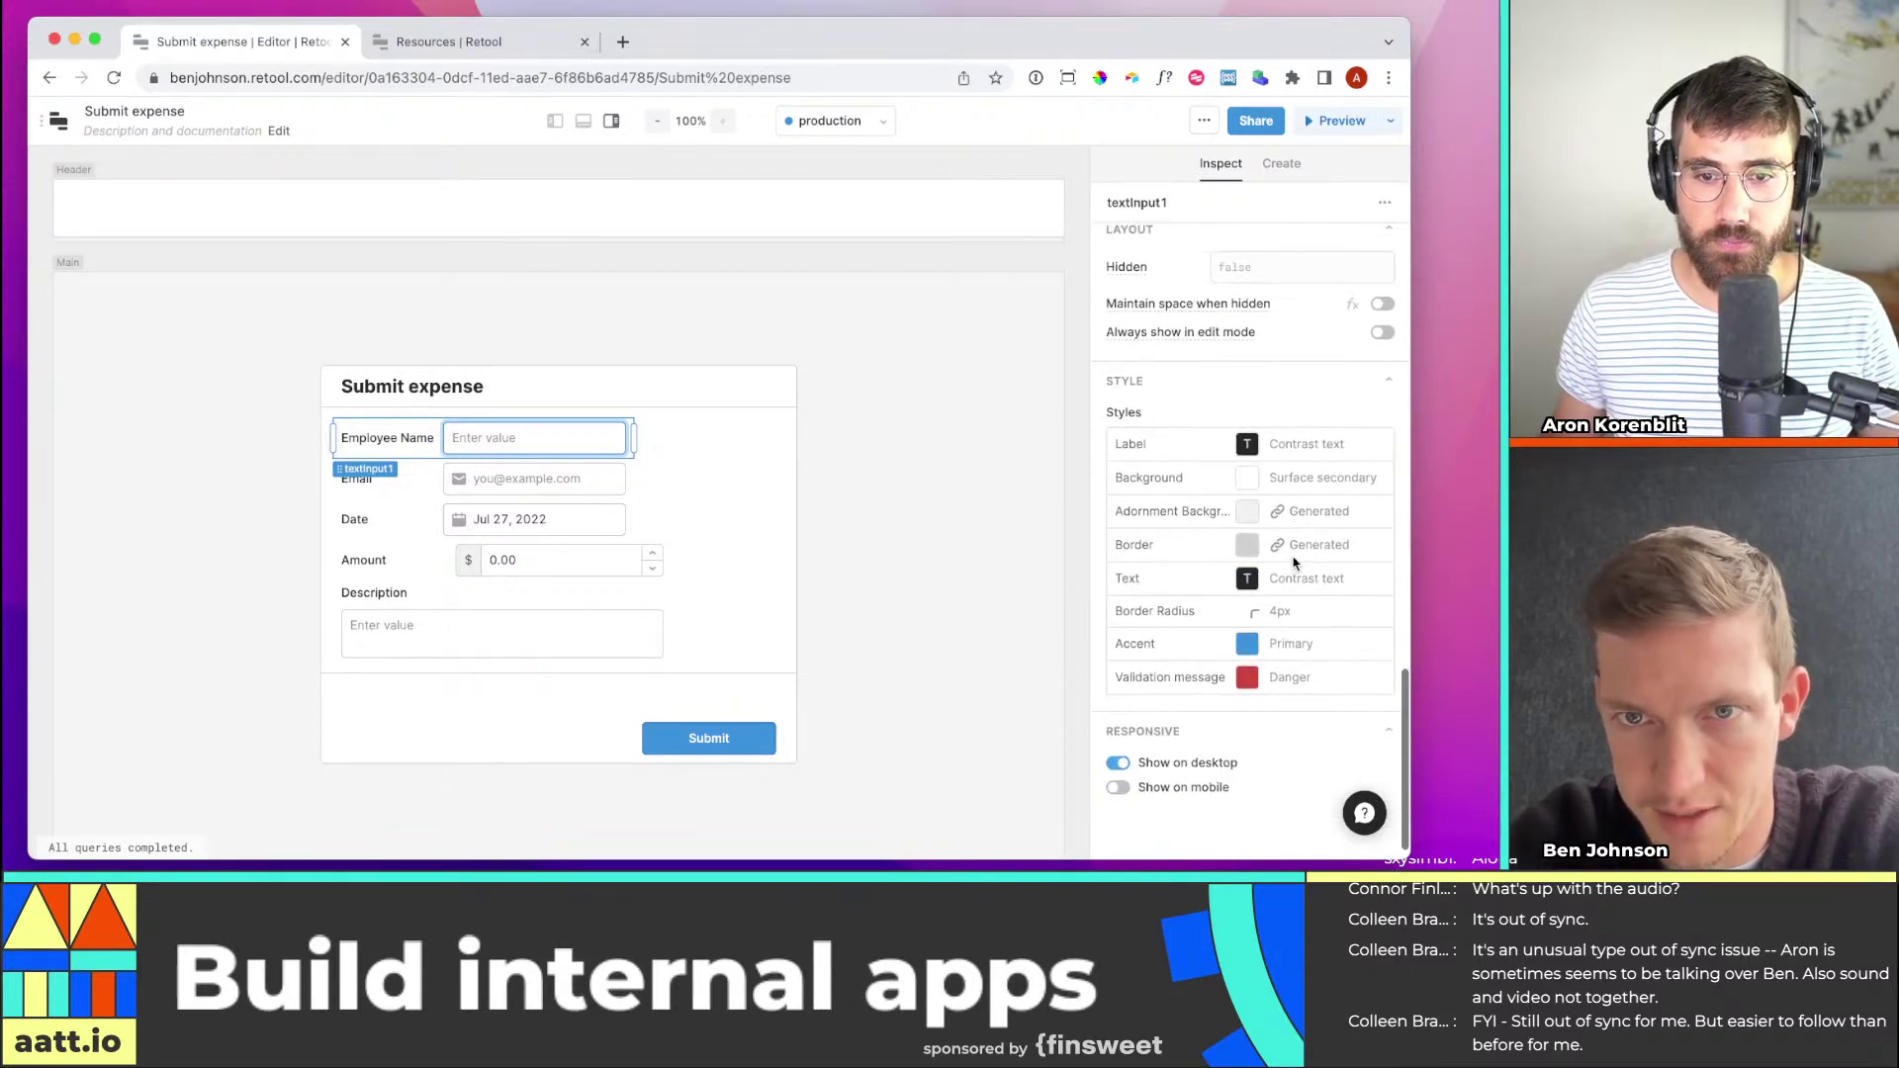
{"action": "scroll", "coordinate": [1286, 545], "scroll_direction": "up", "scroll_amount": 2}
Set the Employee Name input's form data key to 'name' after checking the expenses table's name column
{"action": "scroll", "coordinate": [1284, 518], "scroll_direction": "up", "scroll_amount": 2}
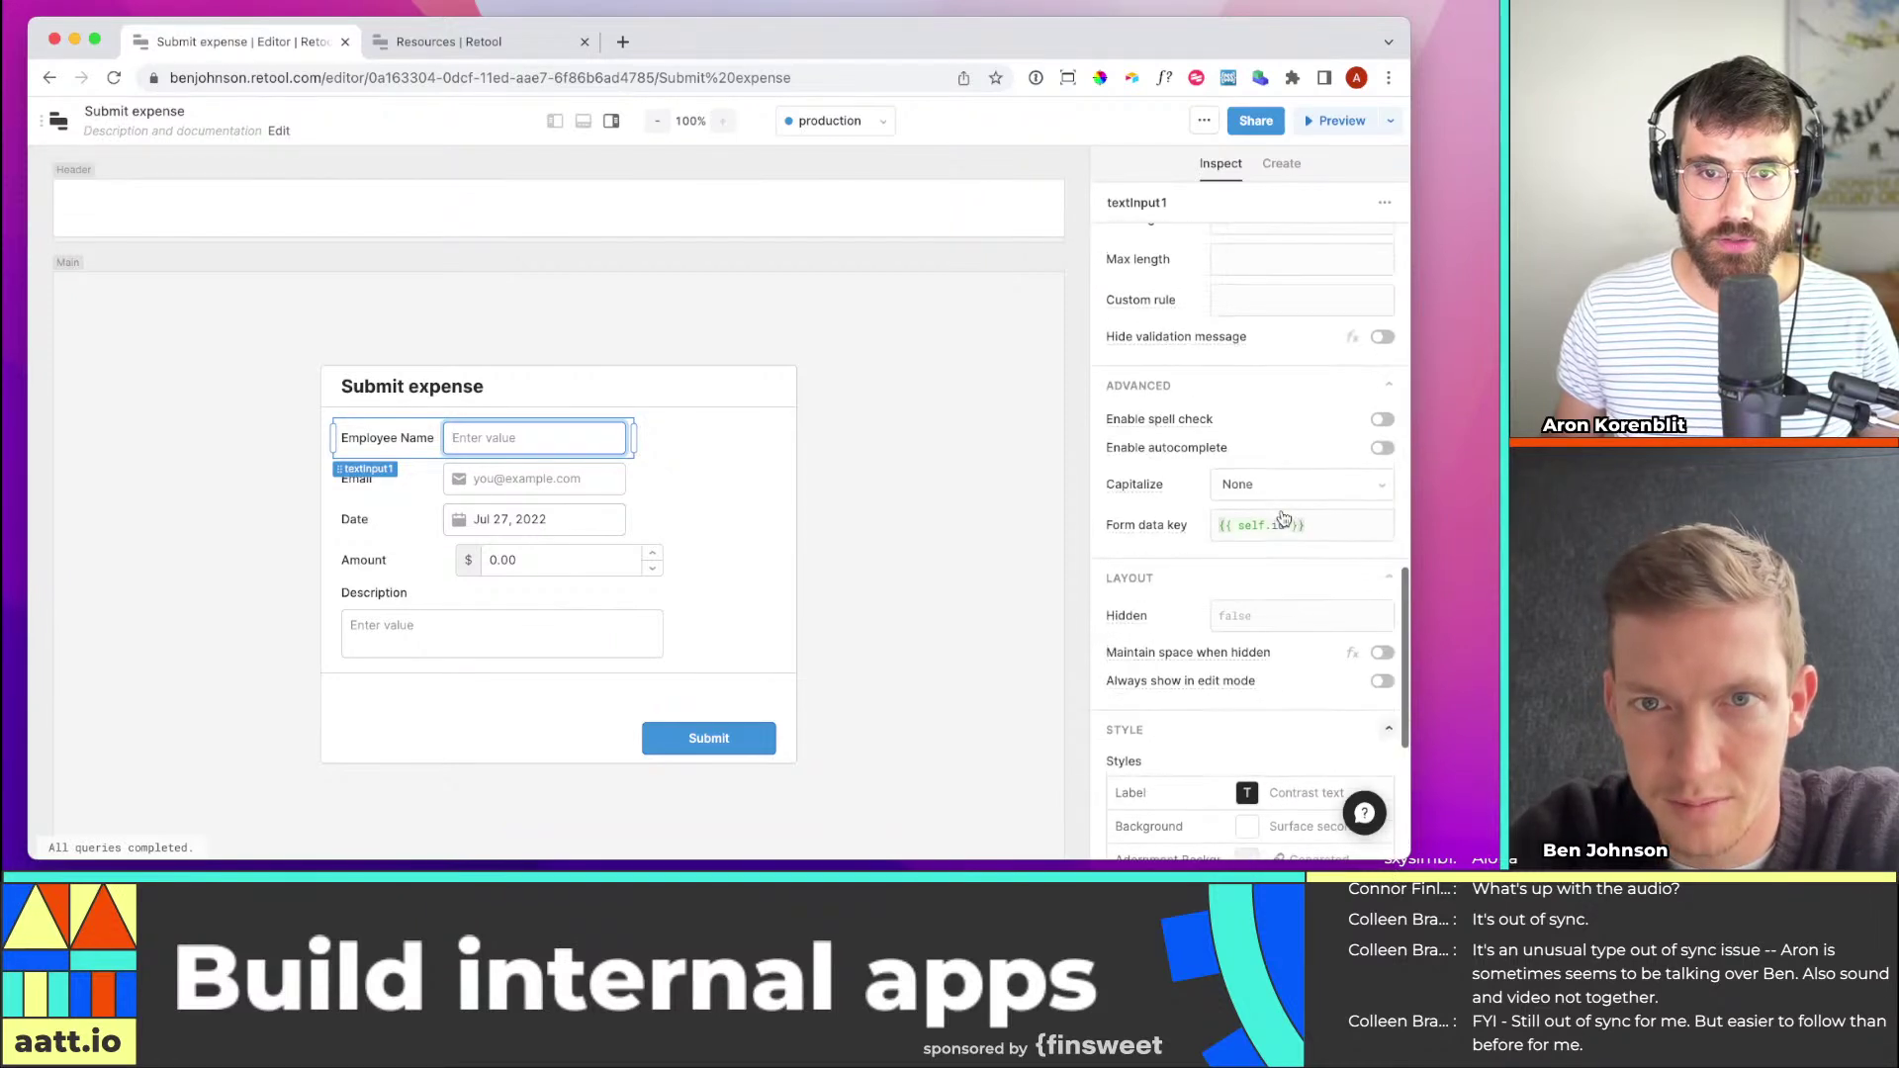
{"action": "left_click", "coordinate": [1318, 525]}
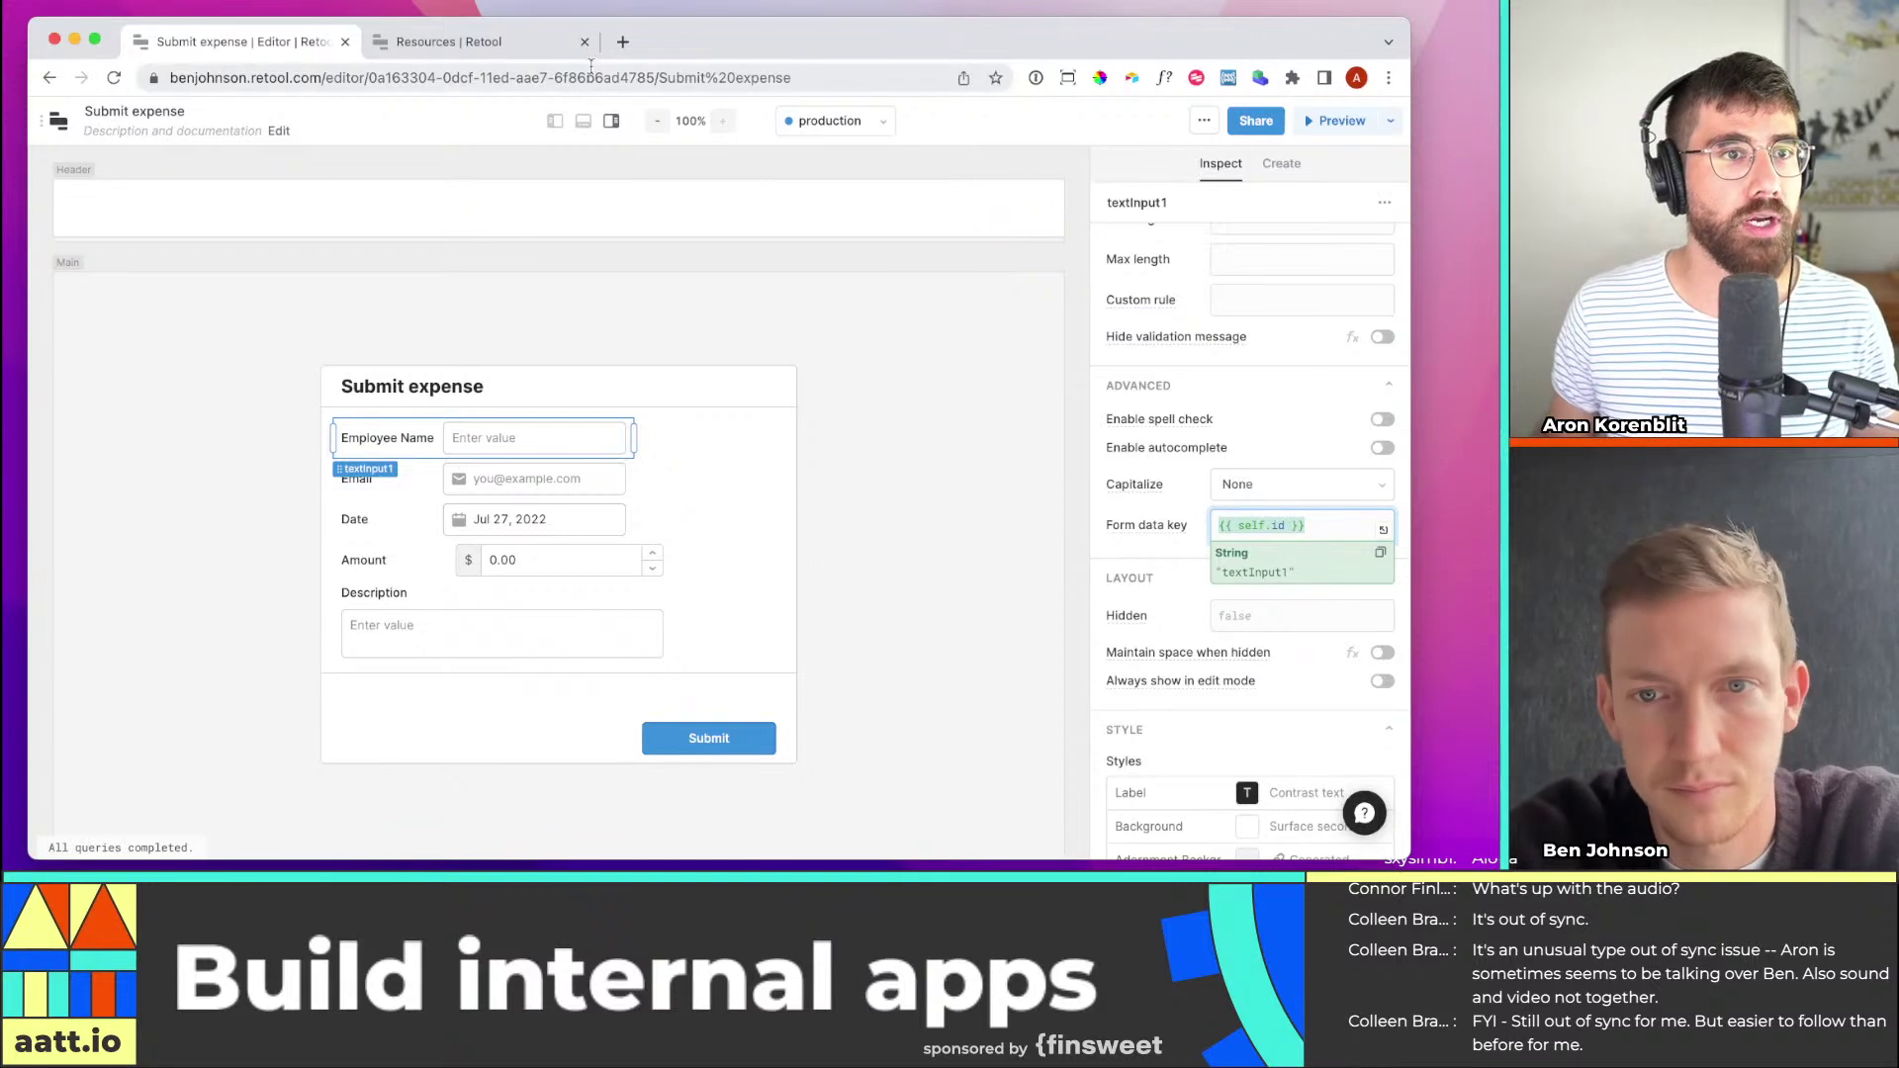
{"action": "left_click", "coordinate": [449, 42]}
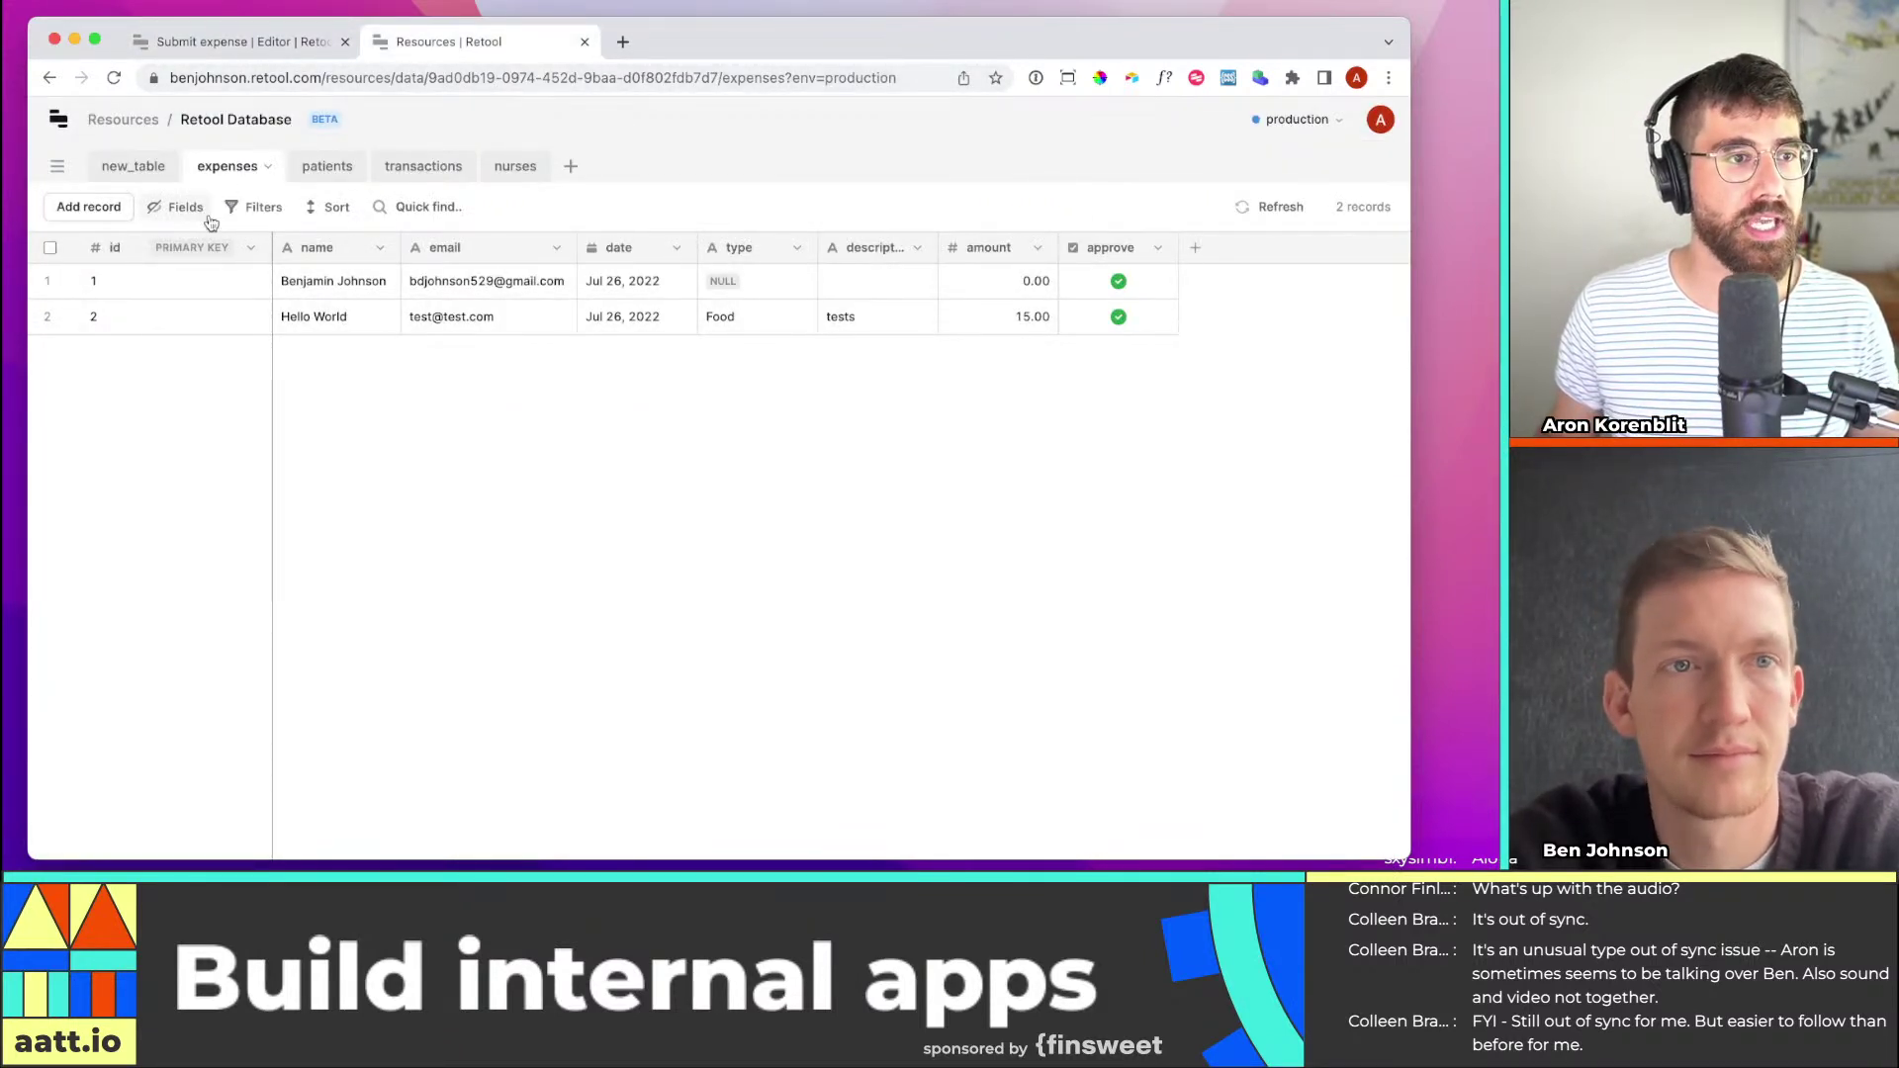
{"action": "left_click", "coordinate": [259, 43]}
{"action": "type", "text": "name"}
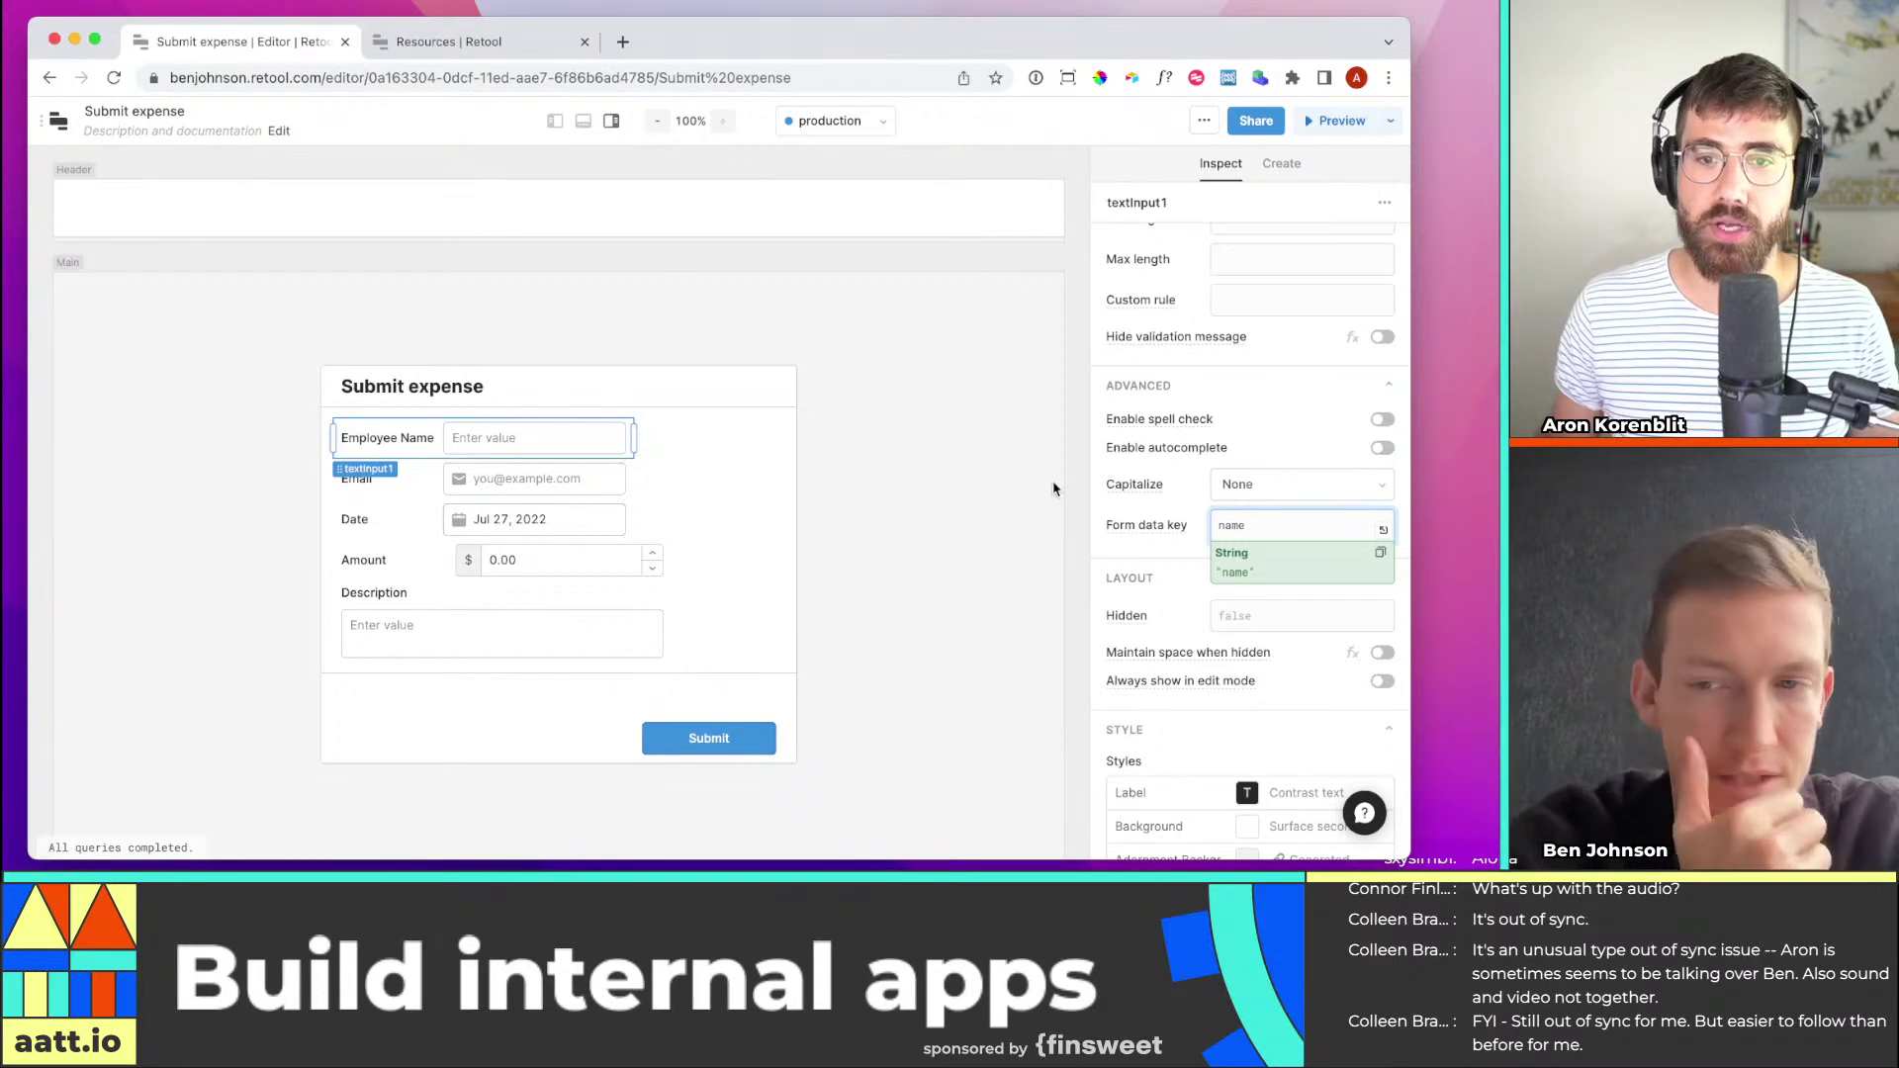
{"action": "left_click", "coordinate": [1134, 561]}
{"action": "left_click", "coordinate": [1267, 529]}
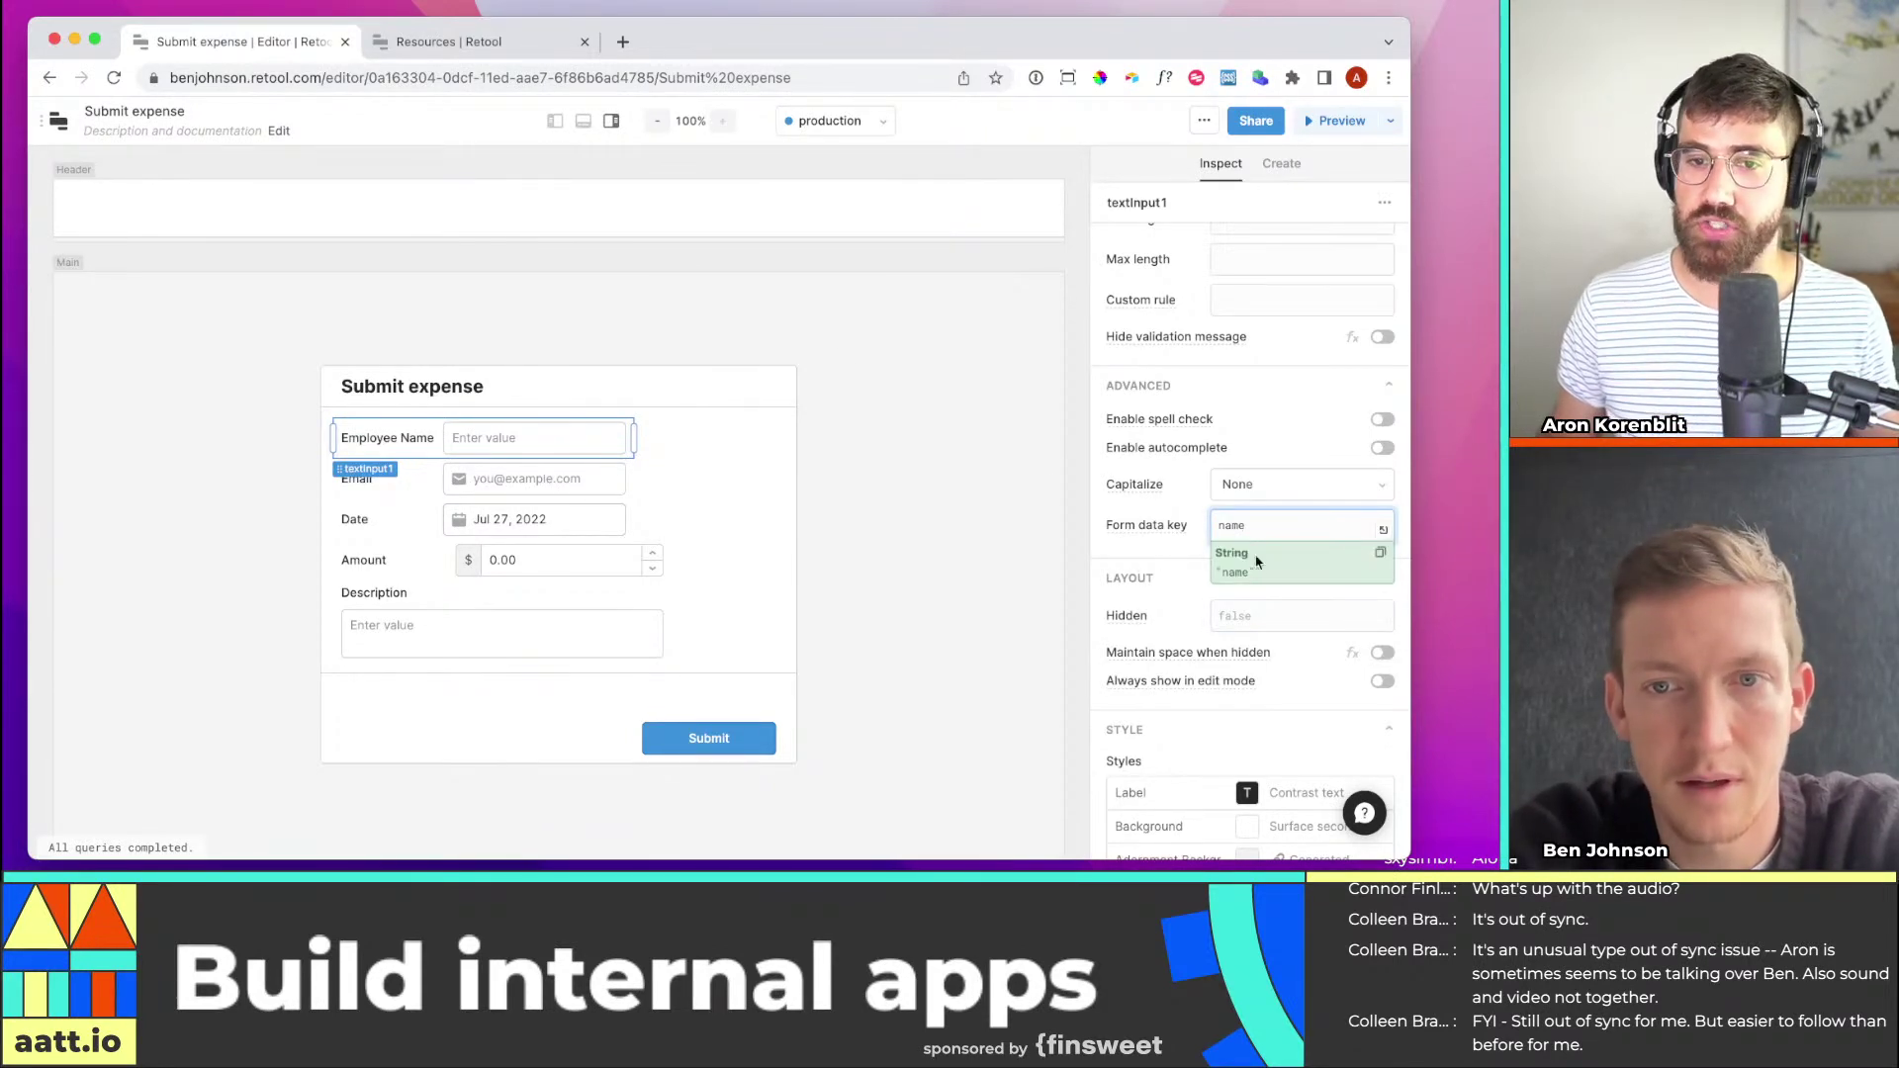
{"action": "mouse_move", "coordinate": [1164, 535]}
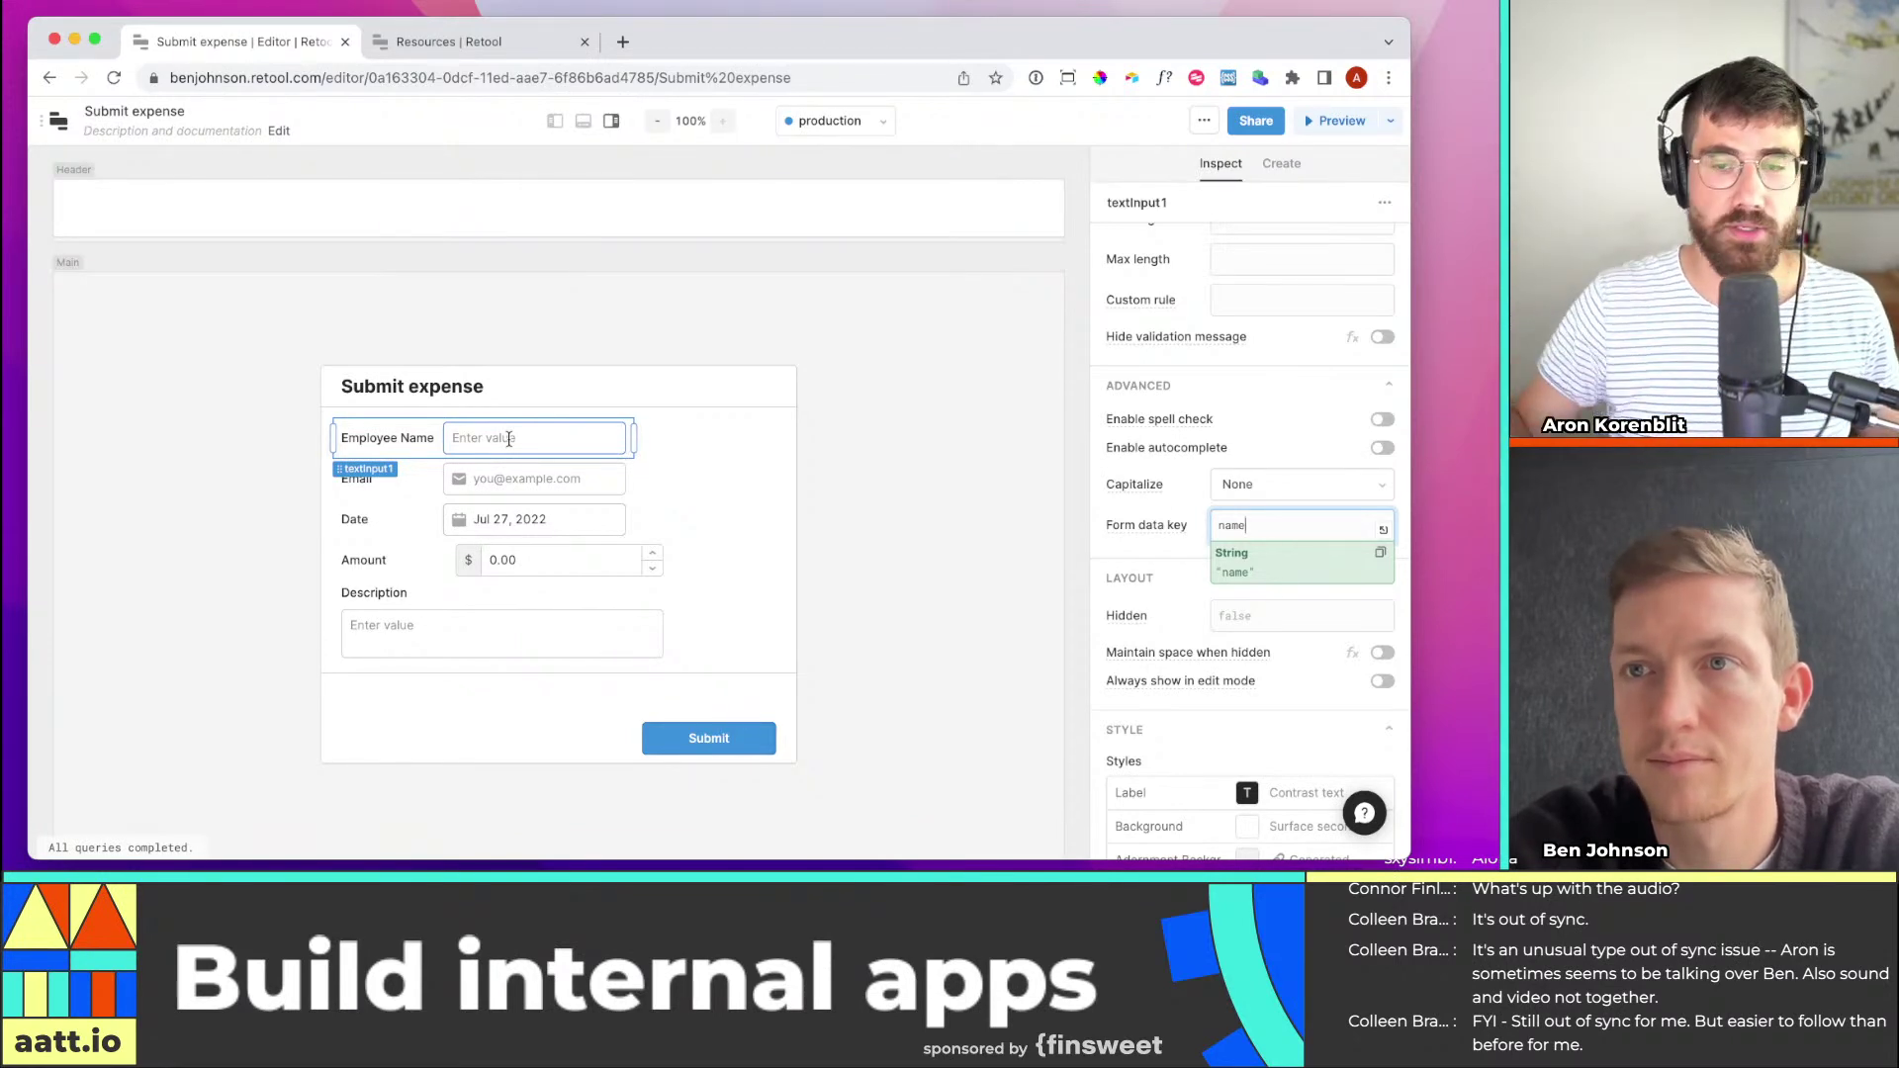
{"action": "left_click", "coordinate": [1166, 550]}
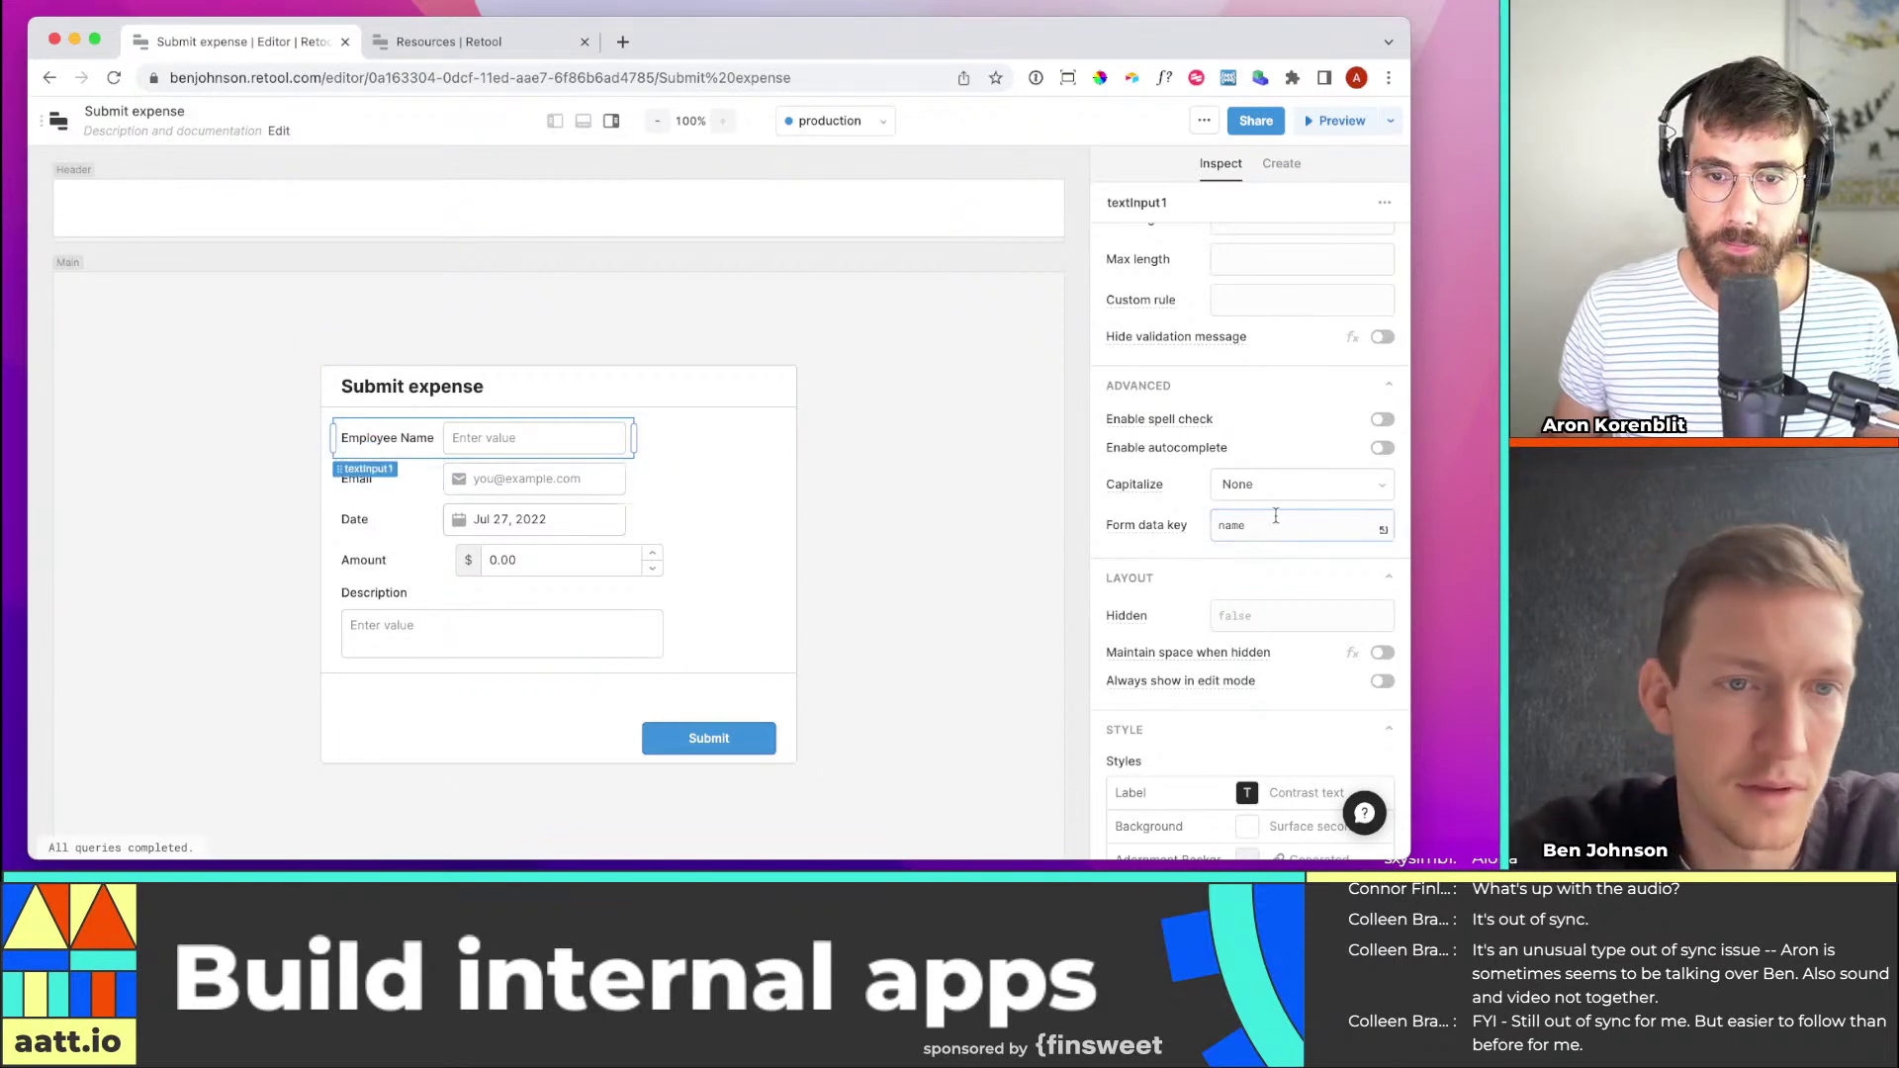
Set the Email input's form data key to 'email' to match the expenses column
{"action": "left_click", "coordinate": [380, 483]}
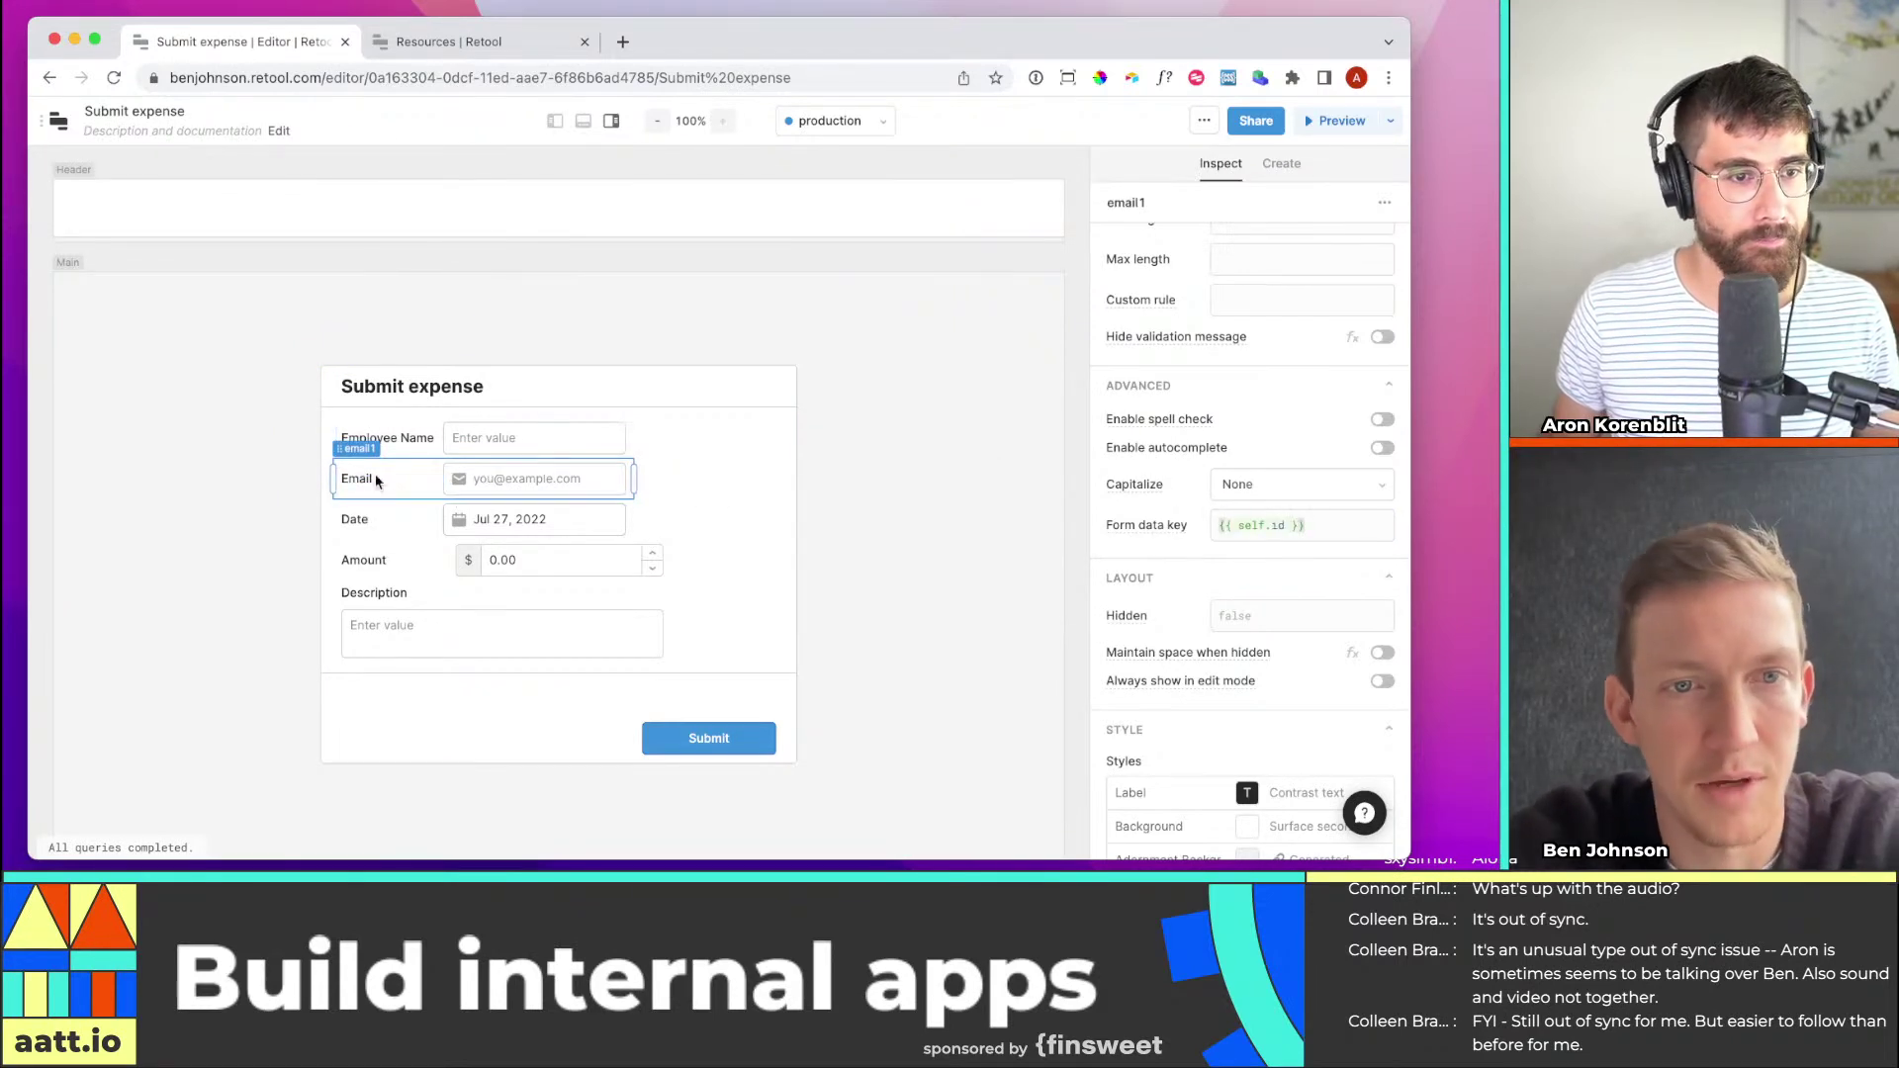
{"action": "left_click", "coordinate": [1350, 522]}
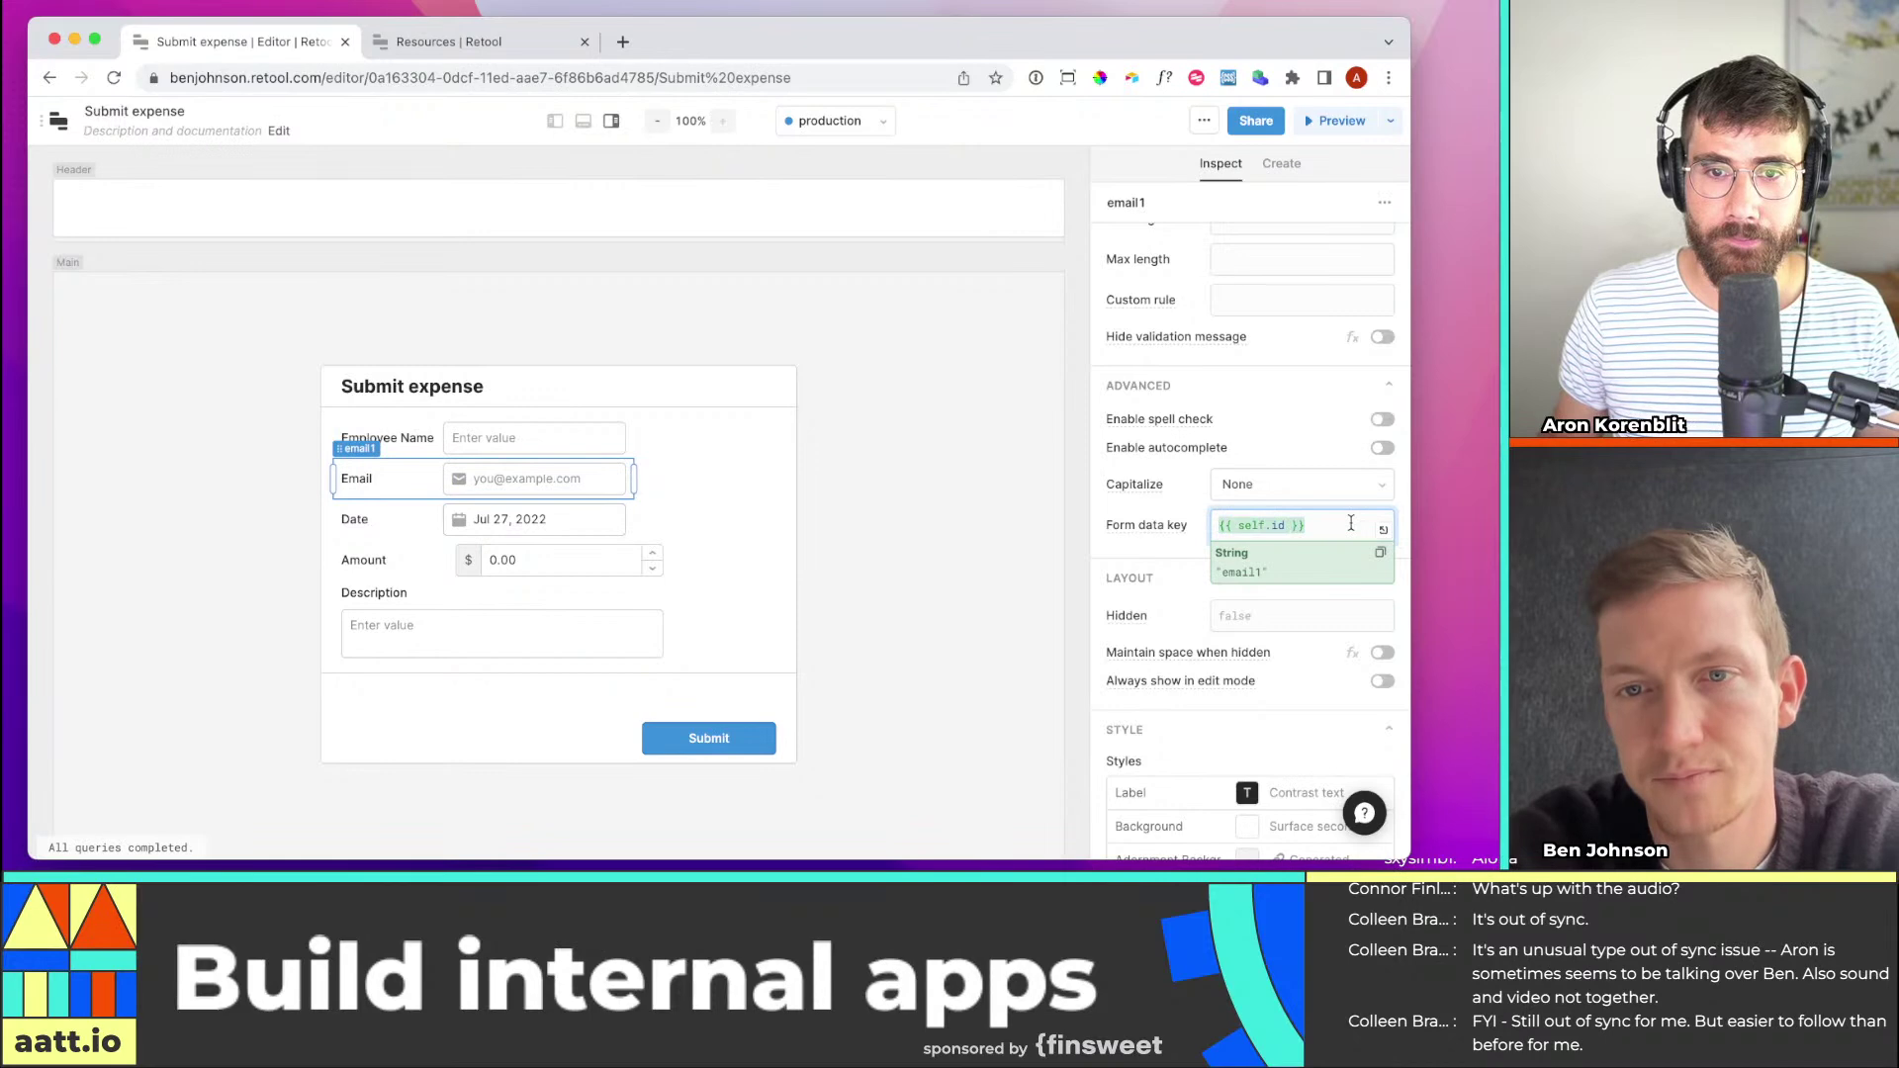
{"action": "left_click", "coordinate": [1318, 523]}
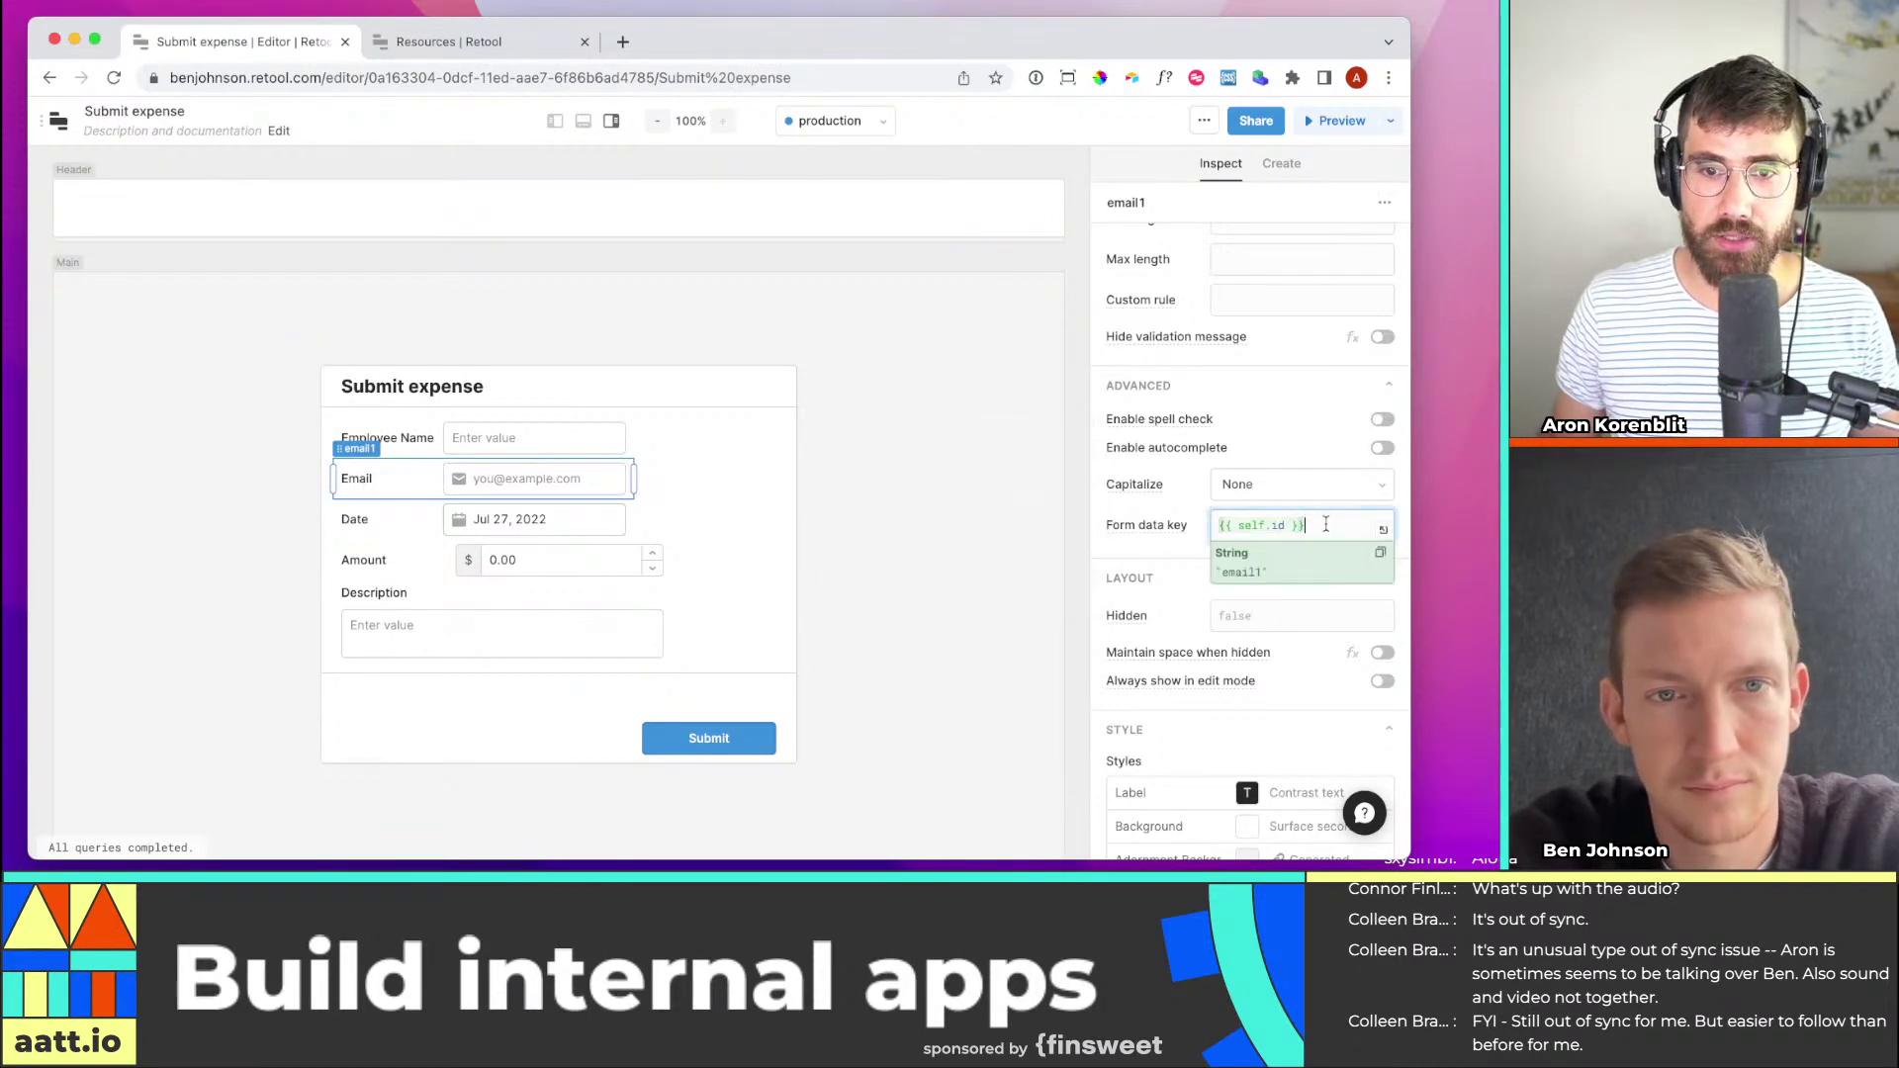
{"action": "scroll", "coordinate": [1319, 523], "scroll_direction": "up", "scroll_amount": 5}
{"action": "scroll", "coordinate": [1318, 593], "scroll_direction": "down", "scroll_amount": 3}
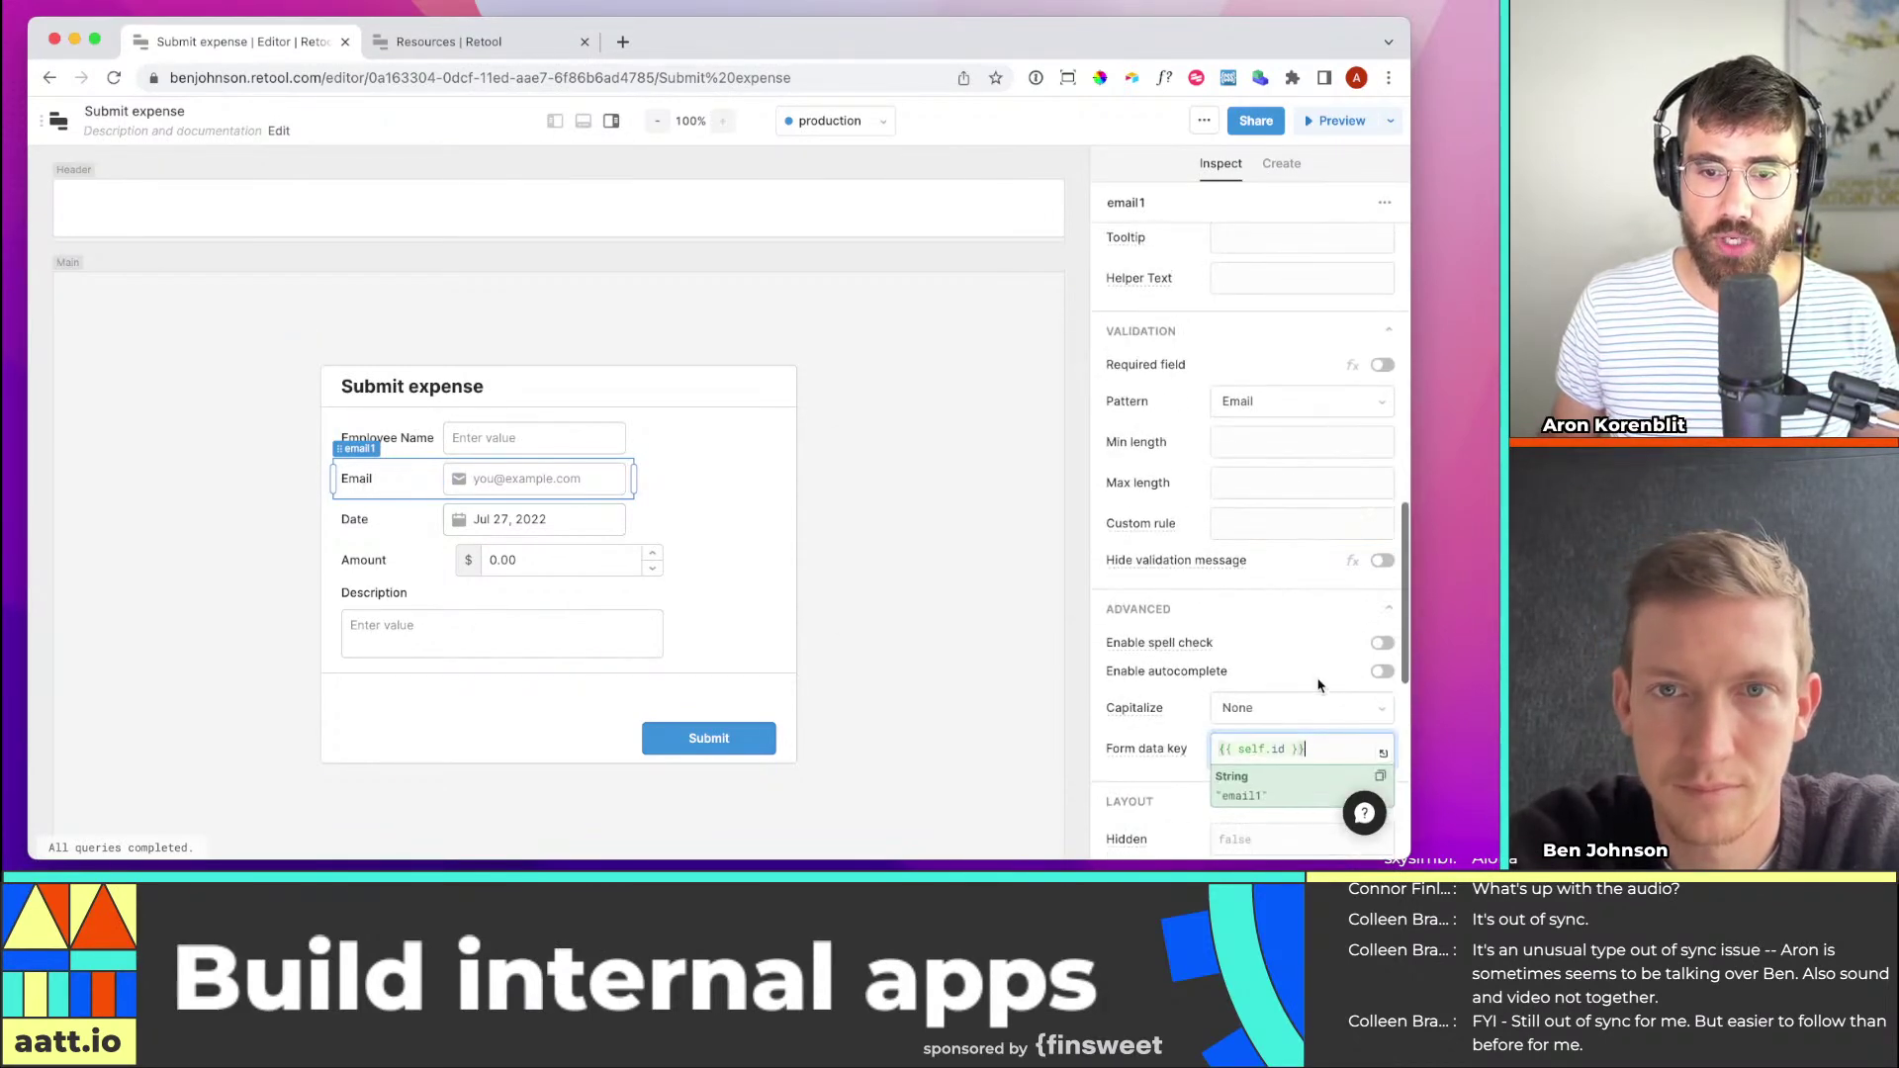
{"action": "type", "text": "email"}
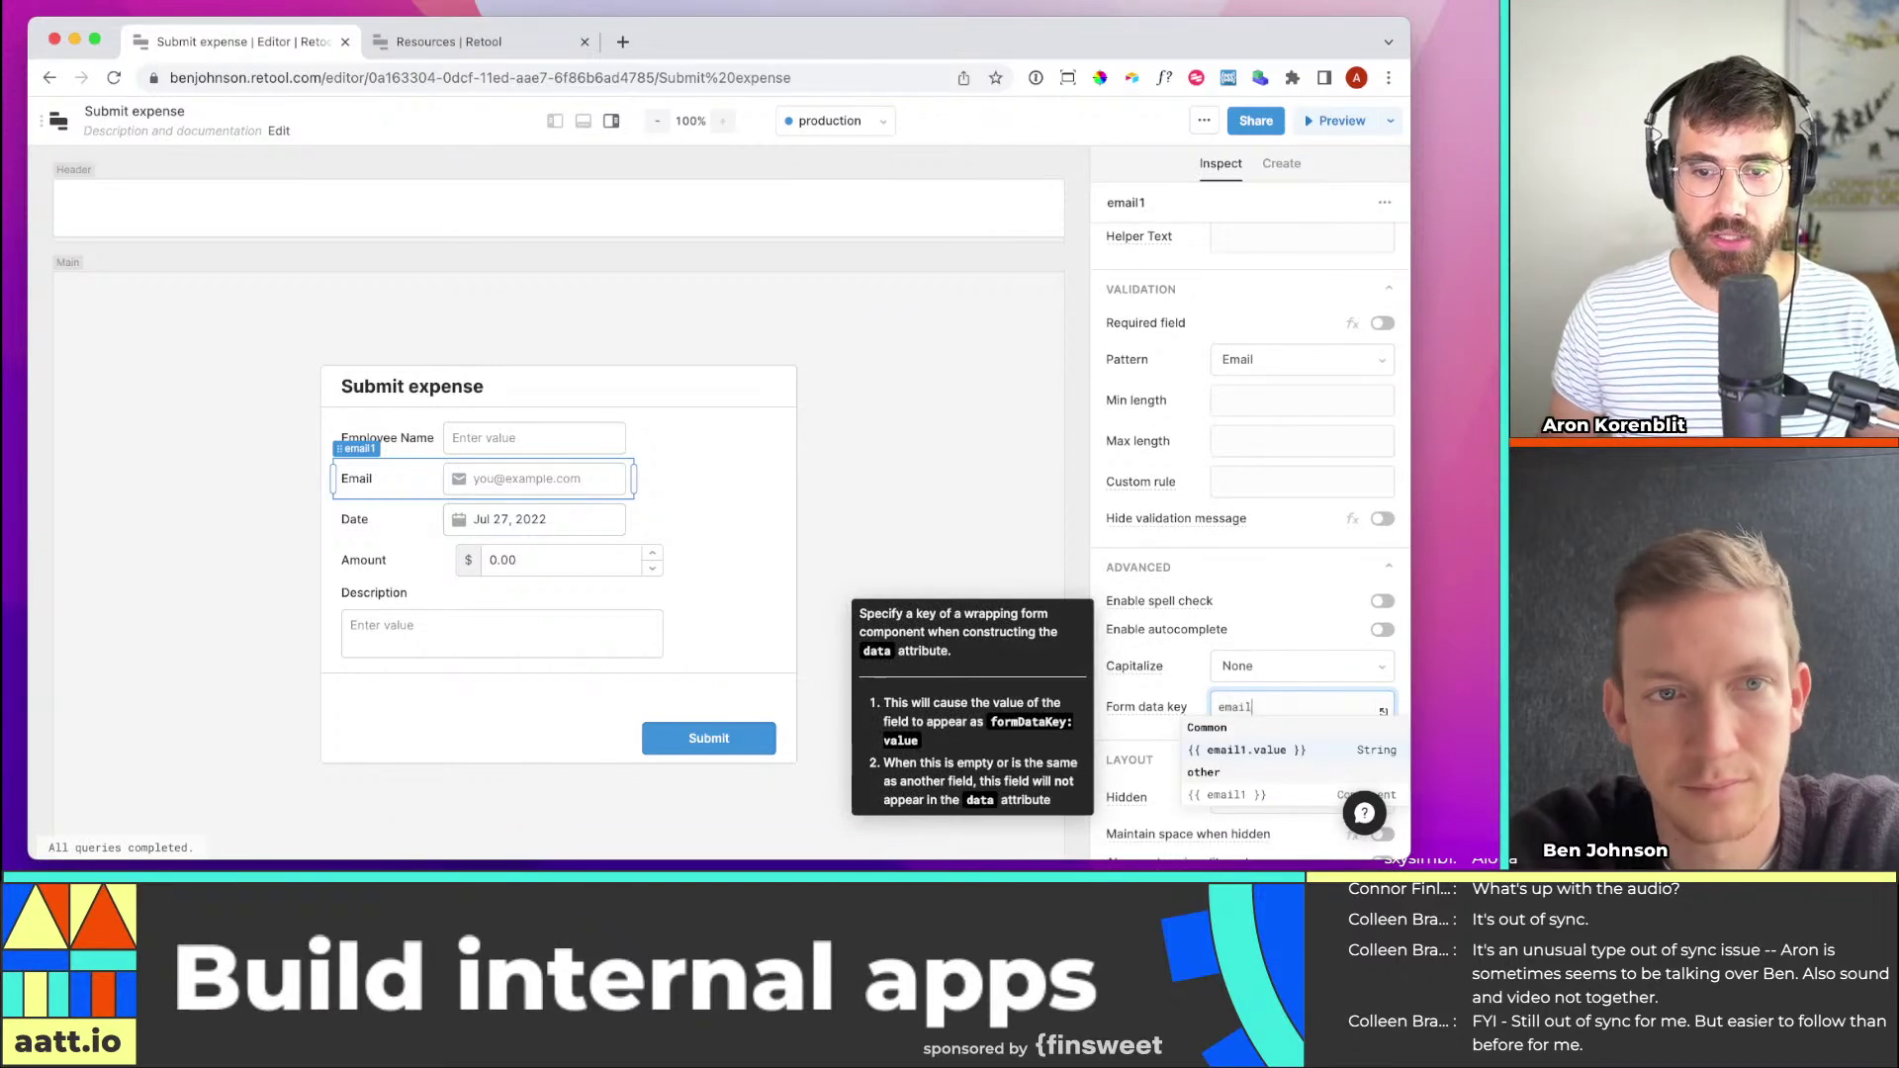
{"action": "left_click", "coordinate": [440, 42]}
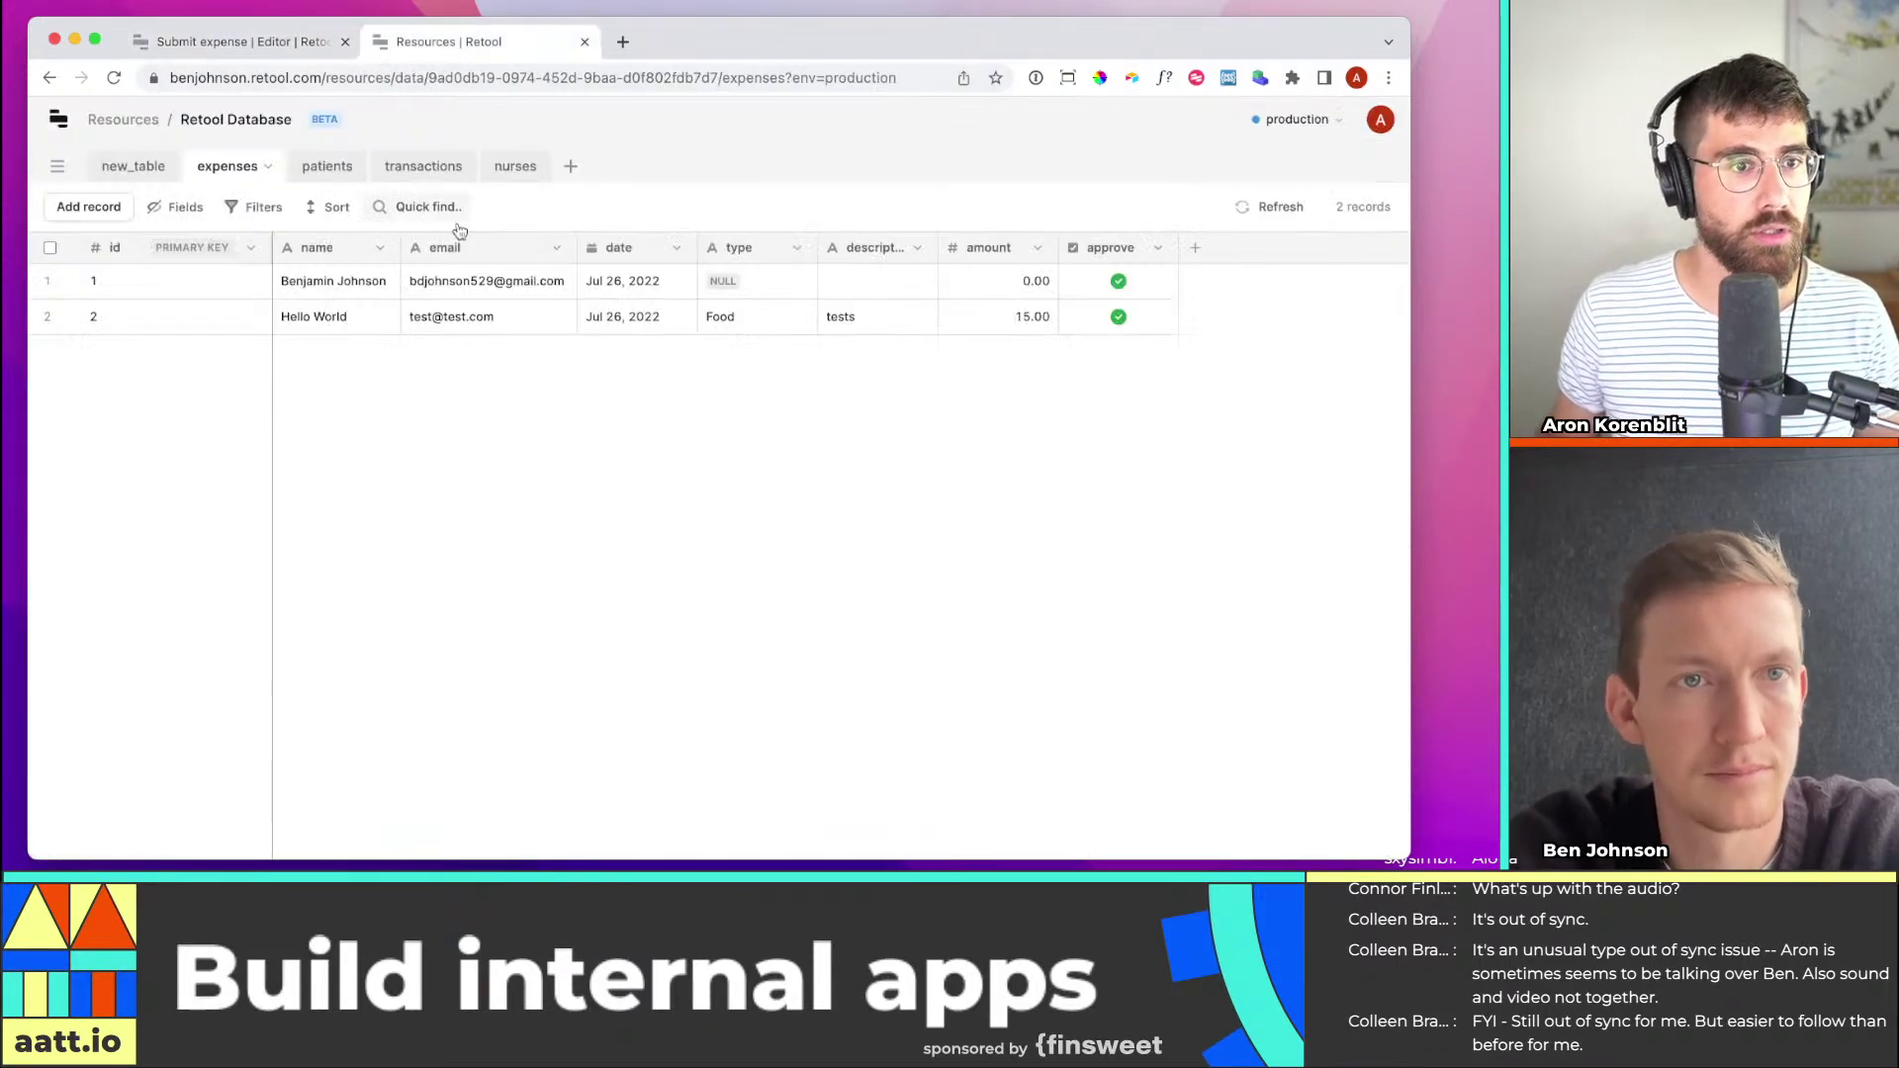
{"action": "left_click", "coordinate": [237, 42]}
Replace the Date field's form data key with 'date'
{"action": "left_click", "coordinate": [534, 519]}
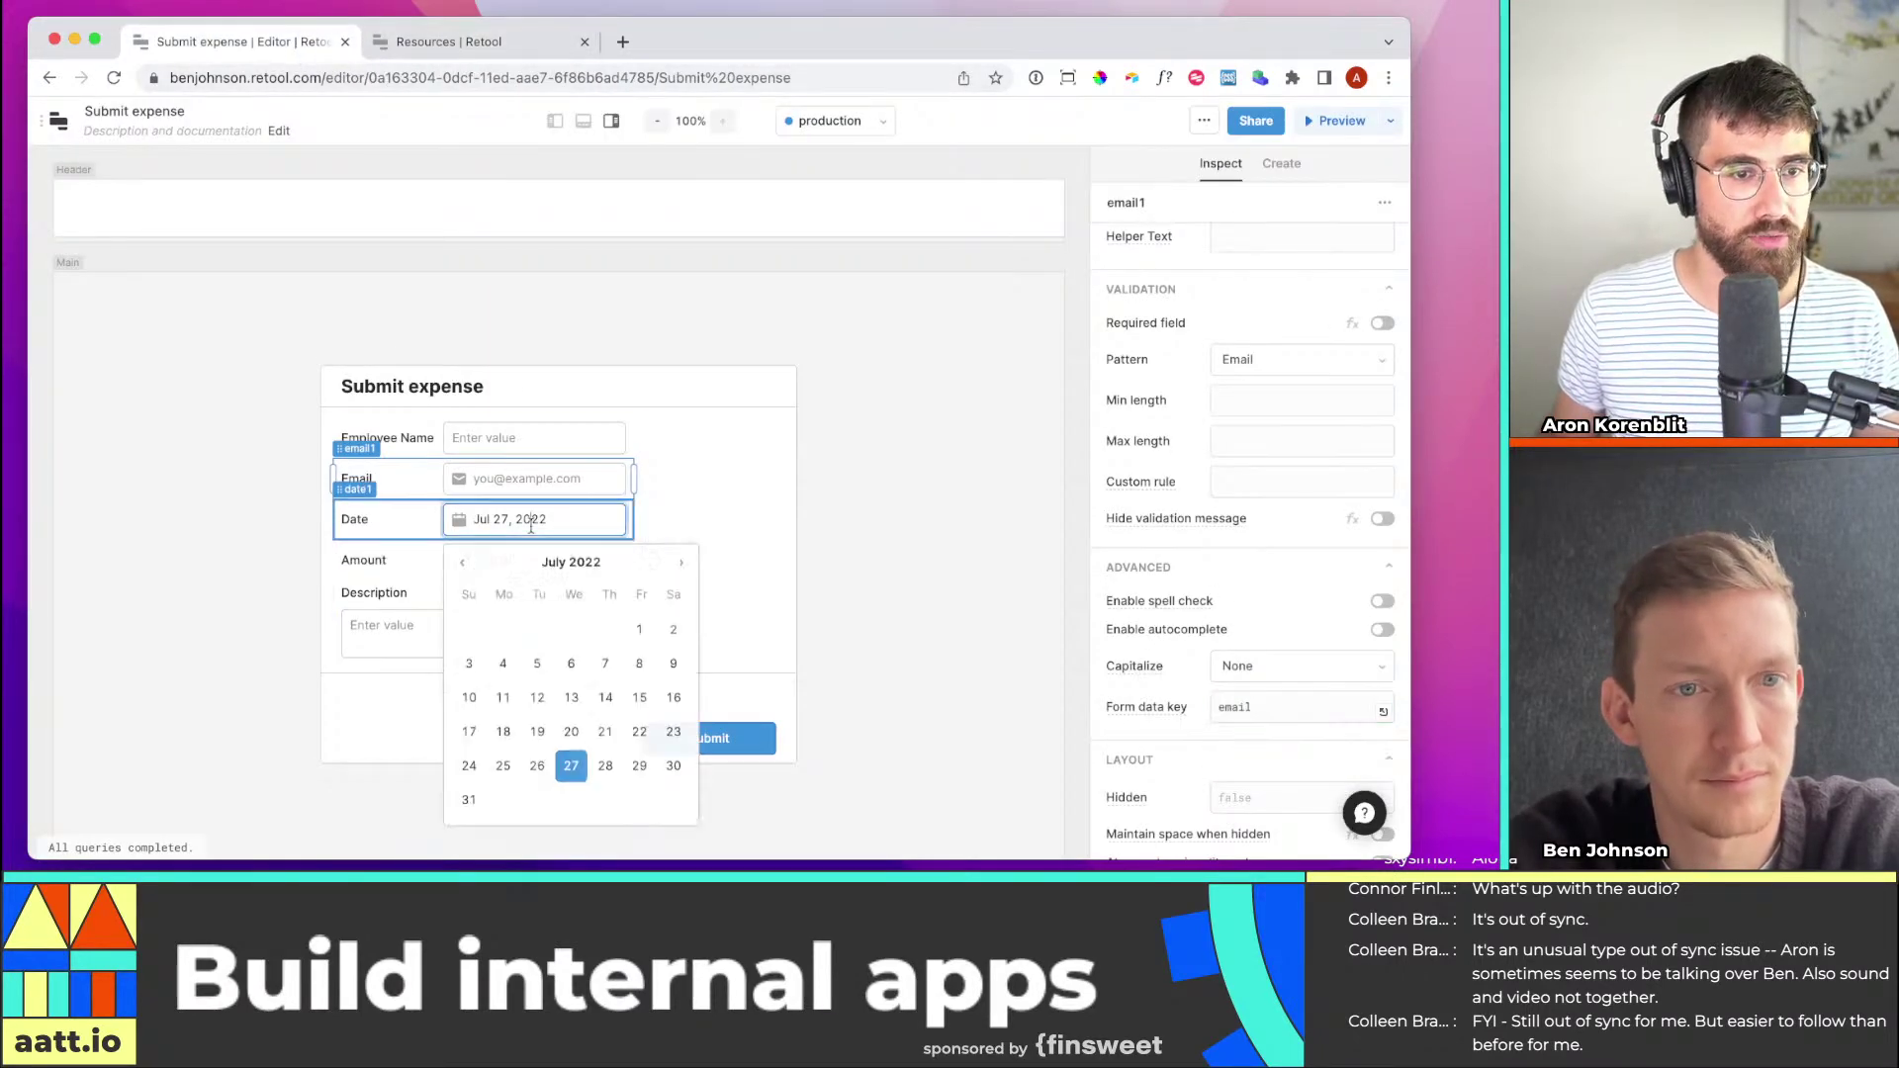
{"action": "left_click", "coordinate": [408, 521]}
{"action": "left_click", "coordinate": [1245, 564]}
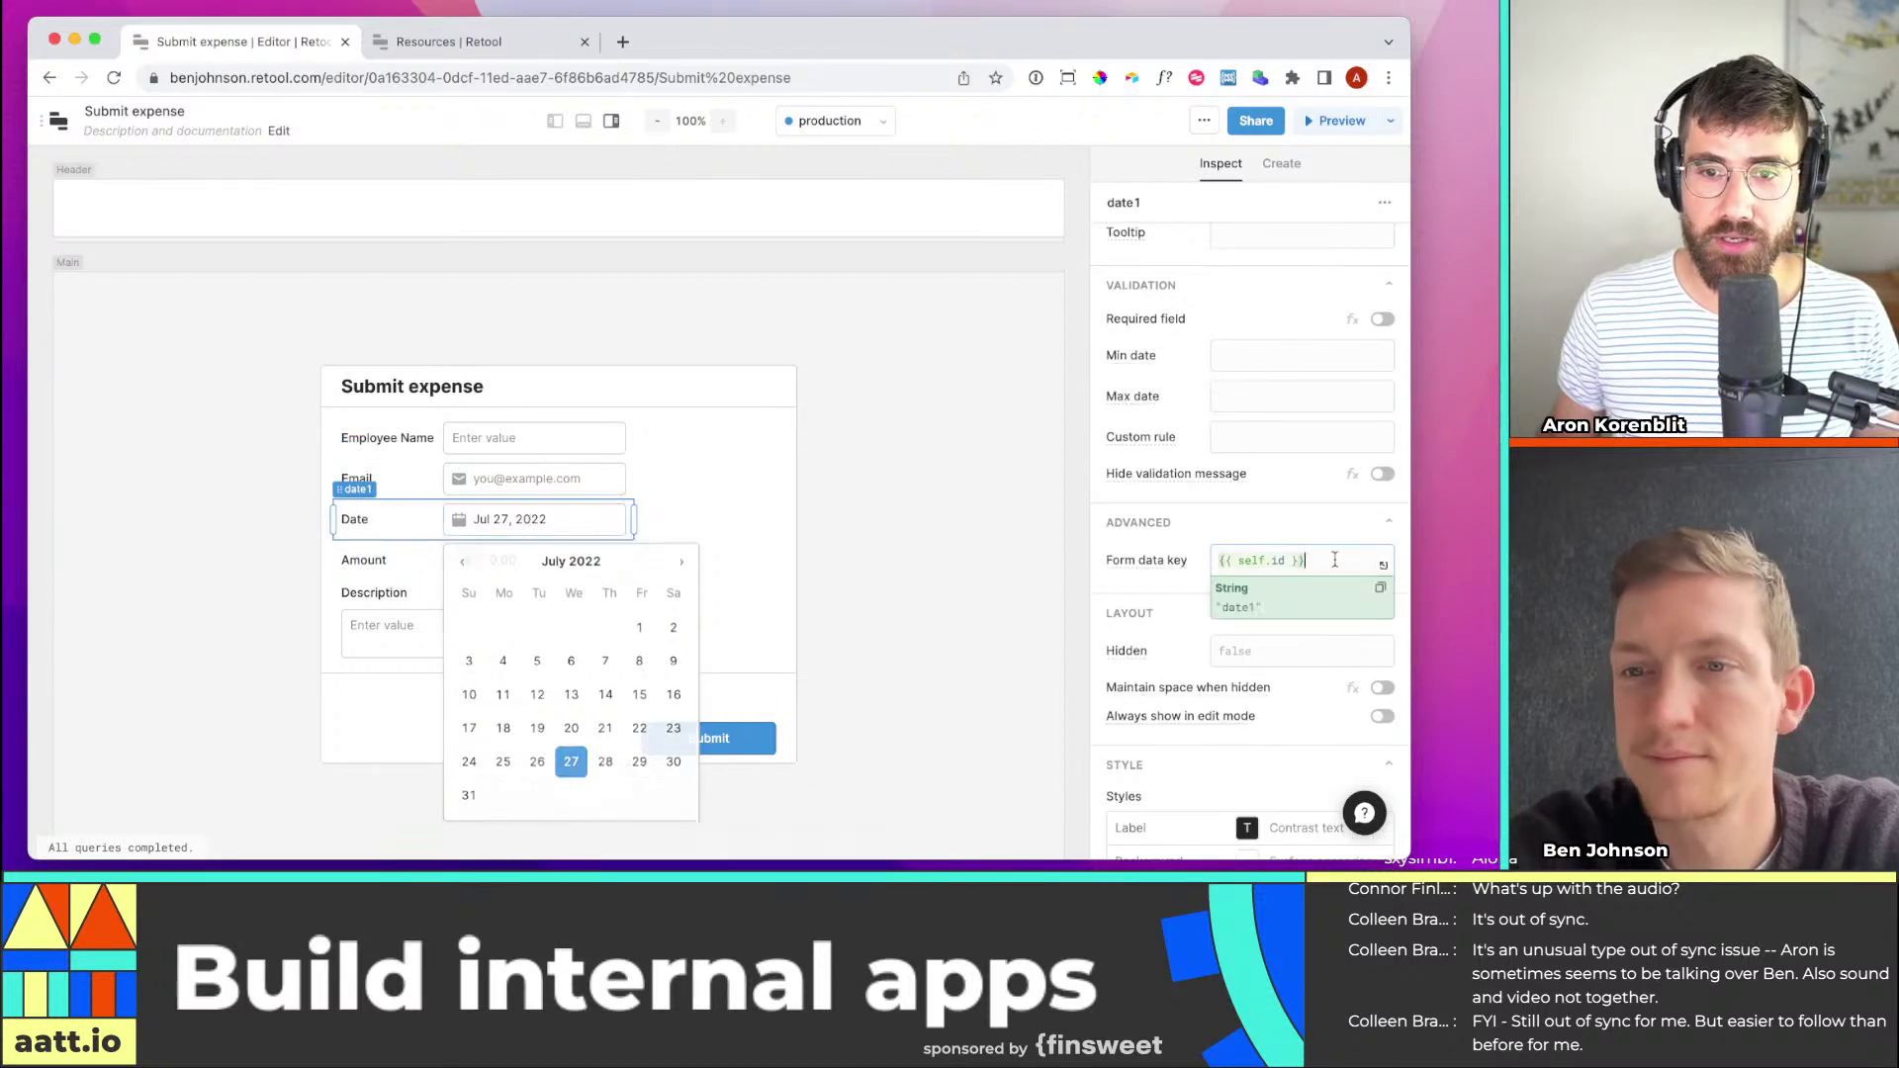
{"action": "left_click", "coordinate": [465, 42]}
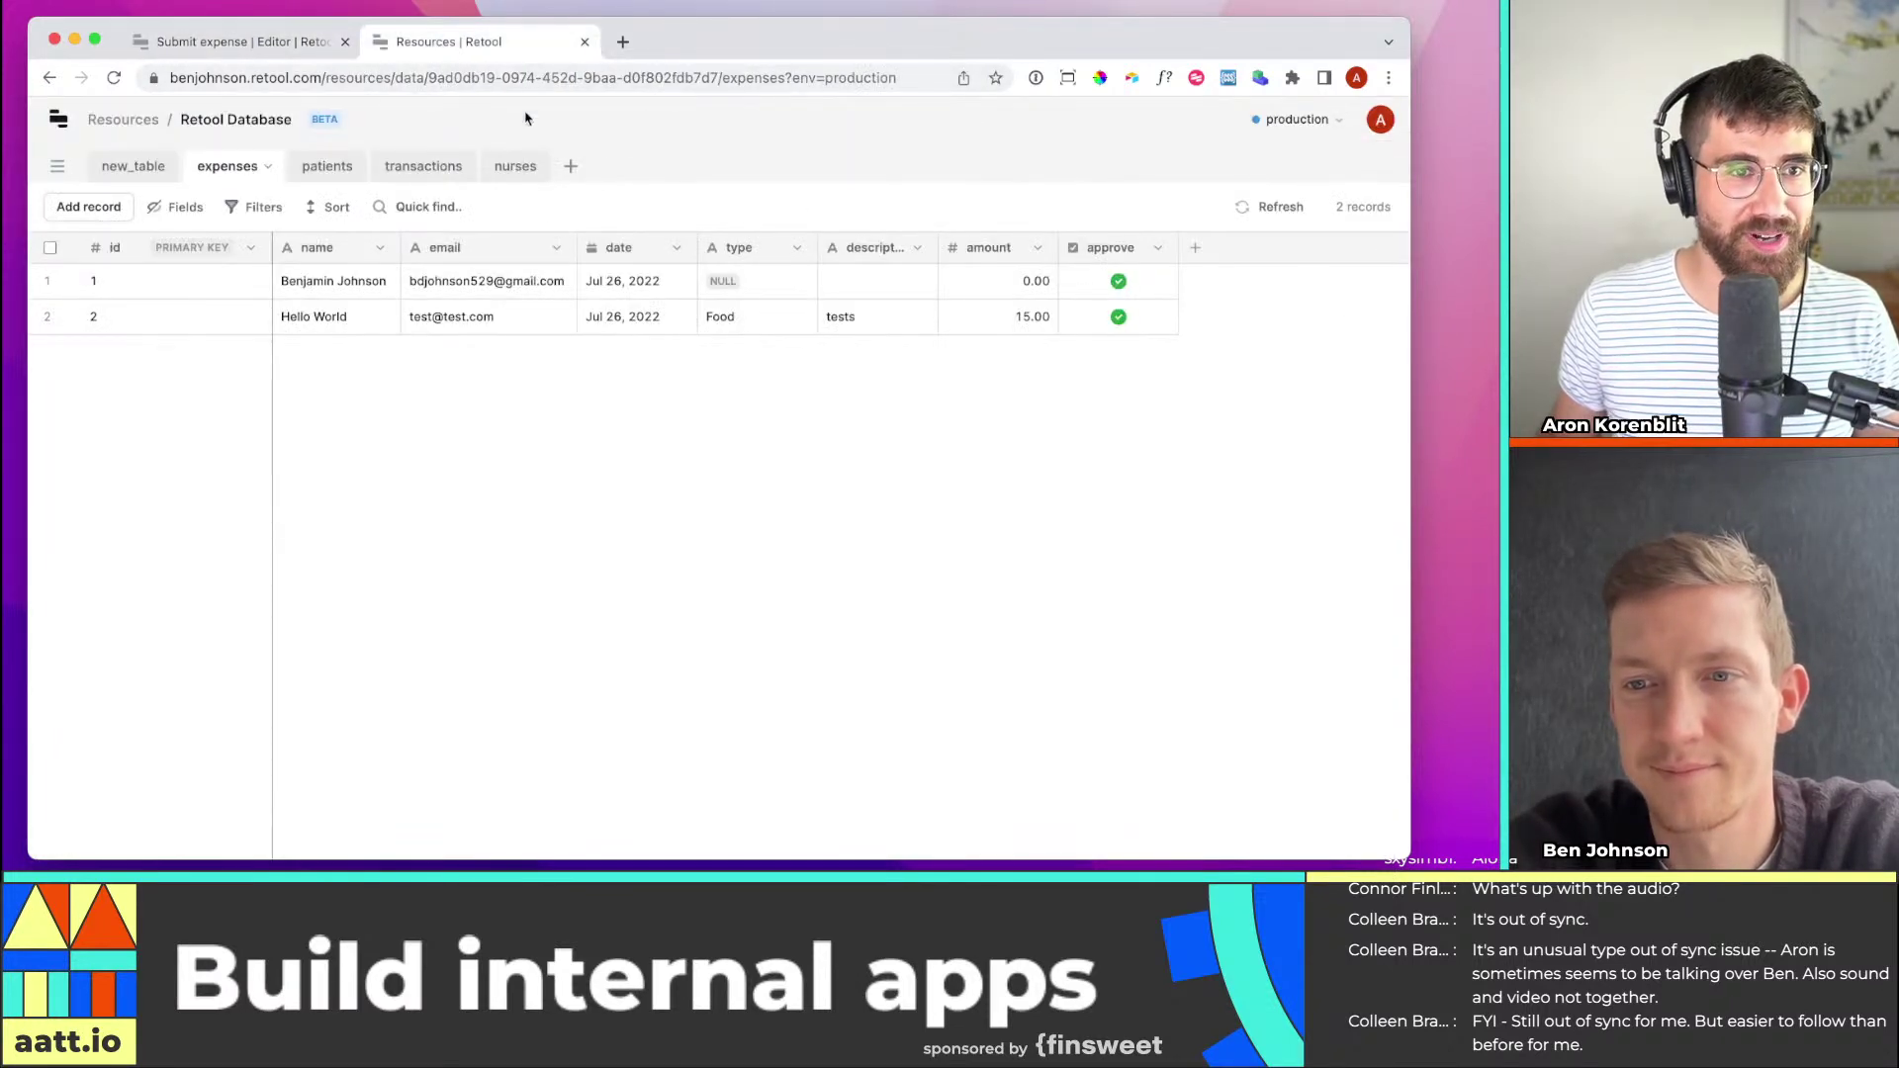
{"action": "left_click", "coordinate": [255, 41]}
{"action": "key", "text": "ctrl+a"}
{"action": "type", "text": "date"}
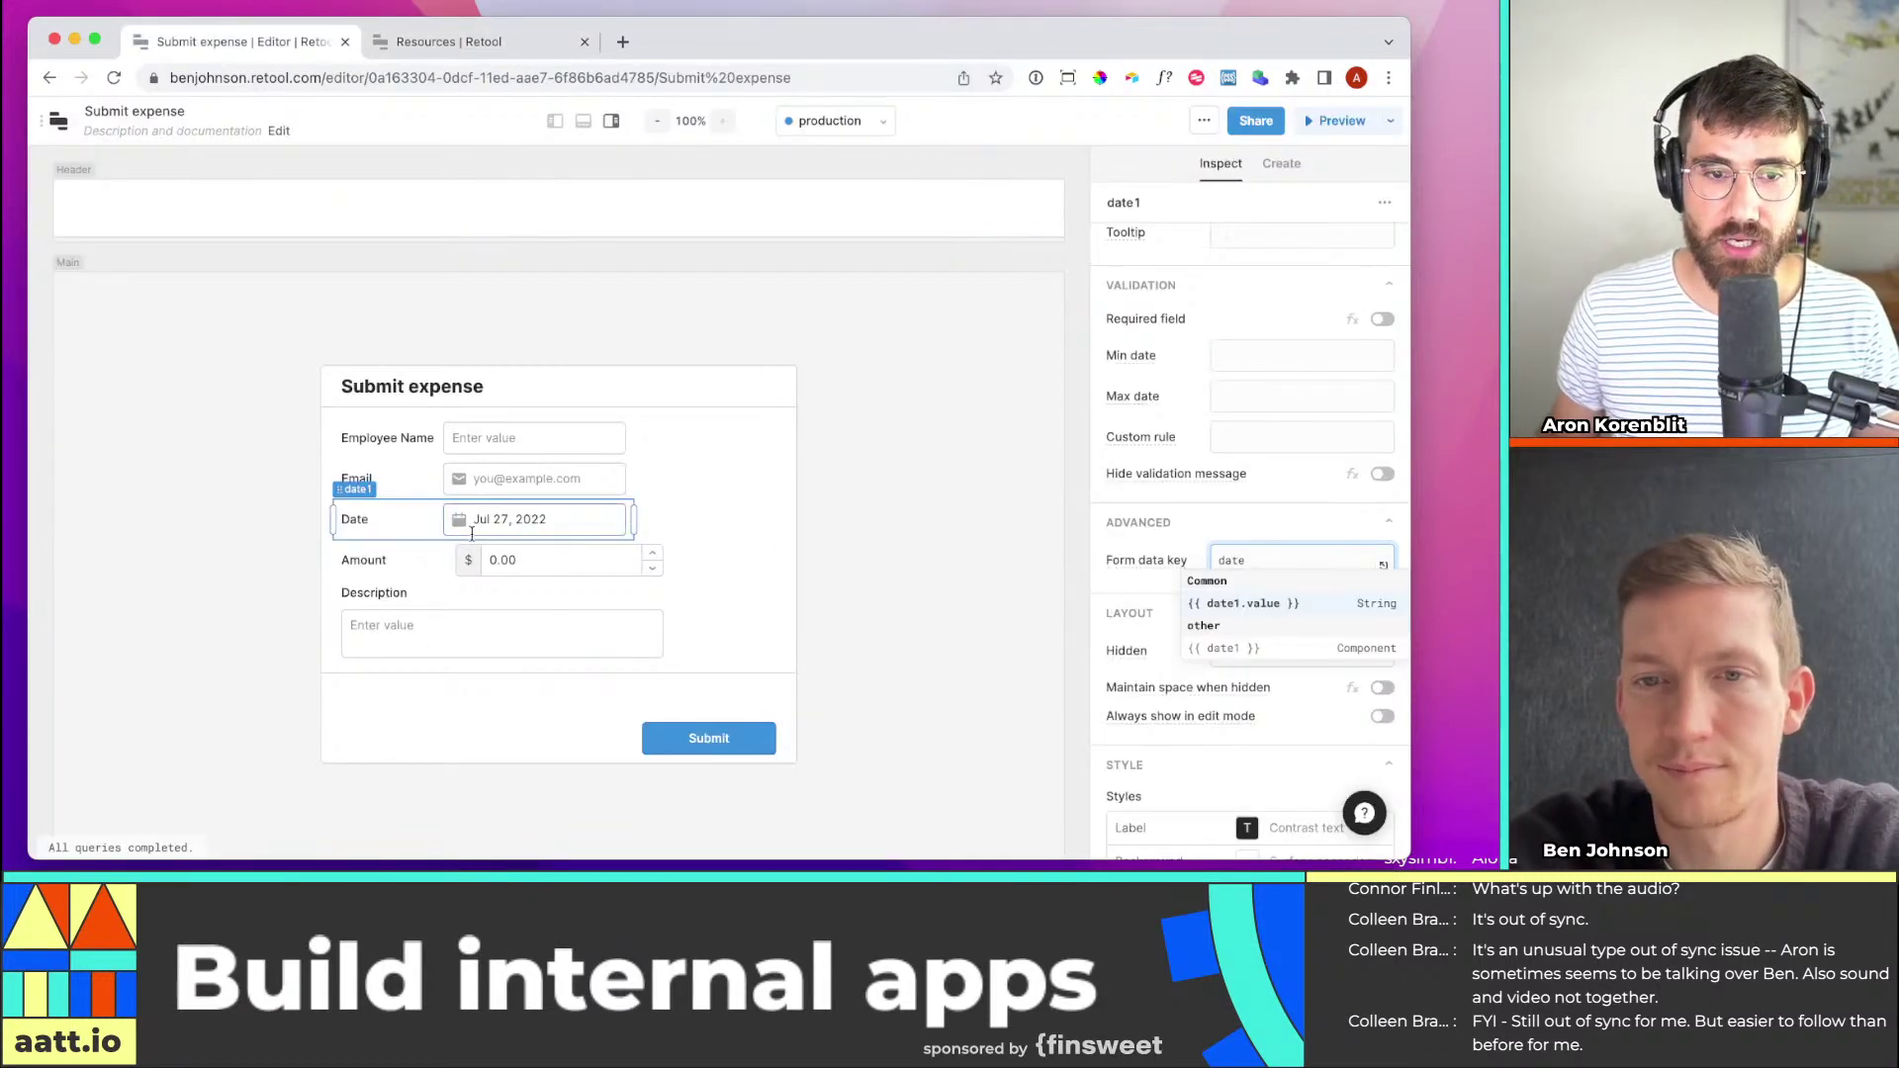
Set the Amount currency field's form data key to 'amount'
{"action": "left_click", "coordinate": [438, 567]}
{"action": "left_click", "coordinate": [455, 42]}
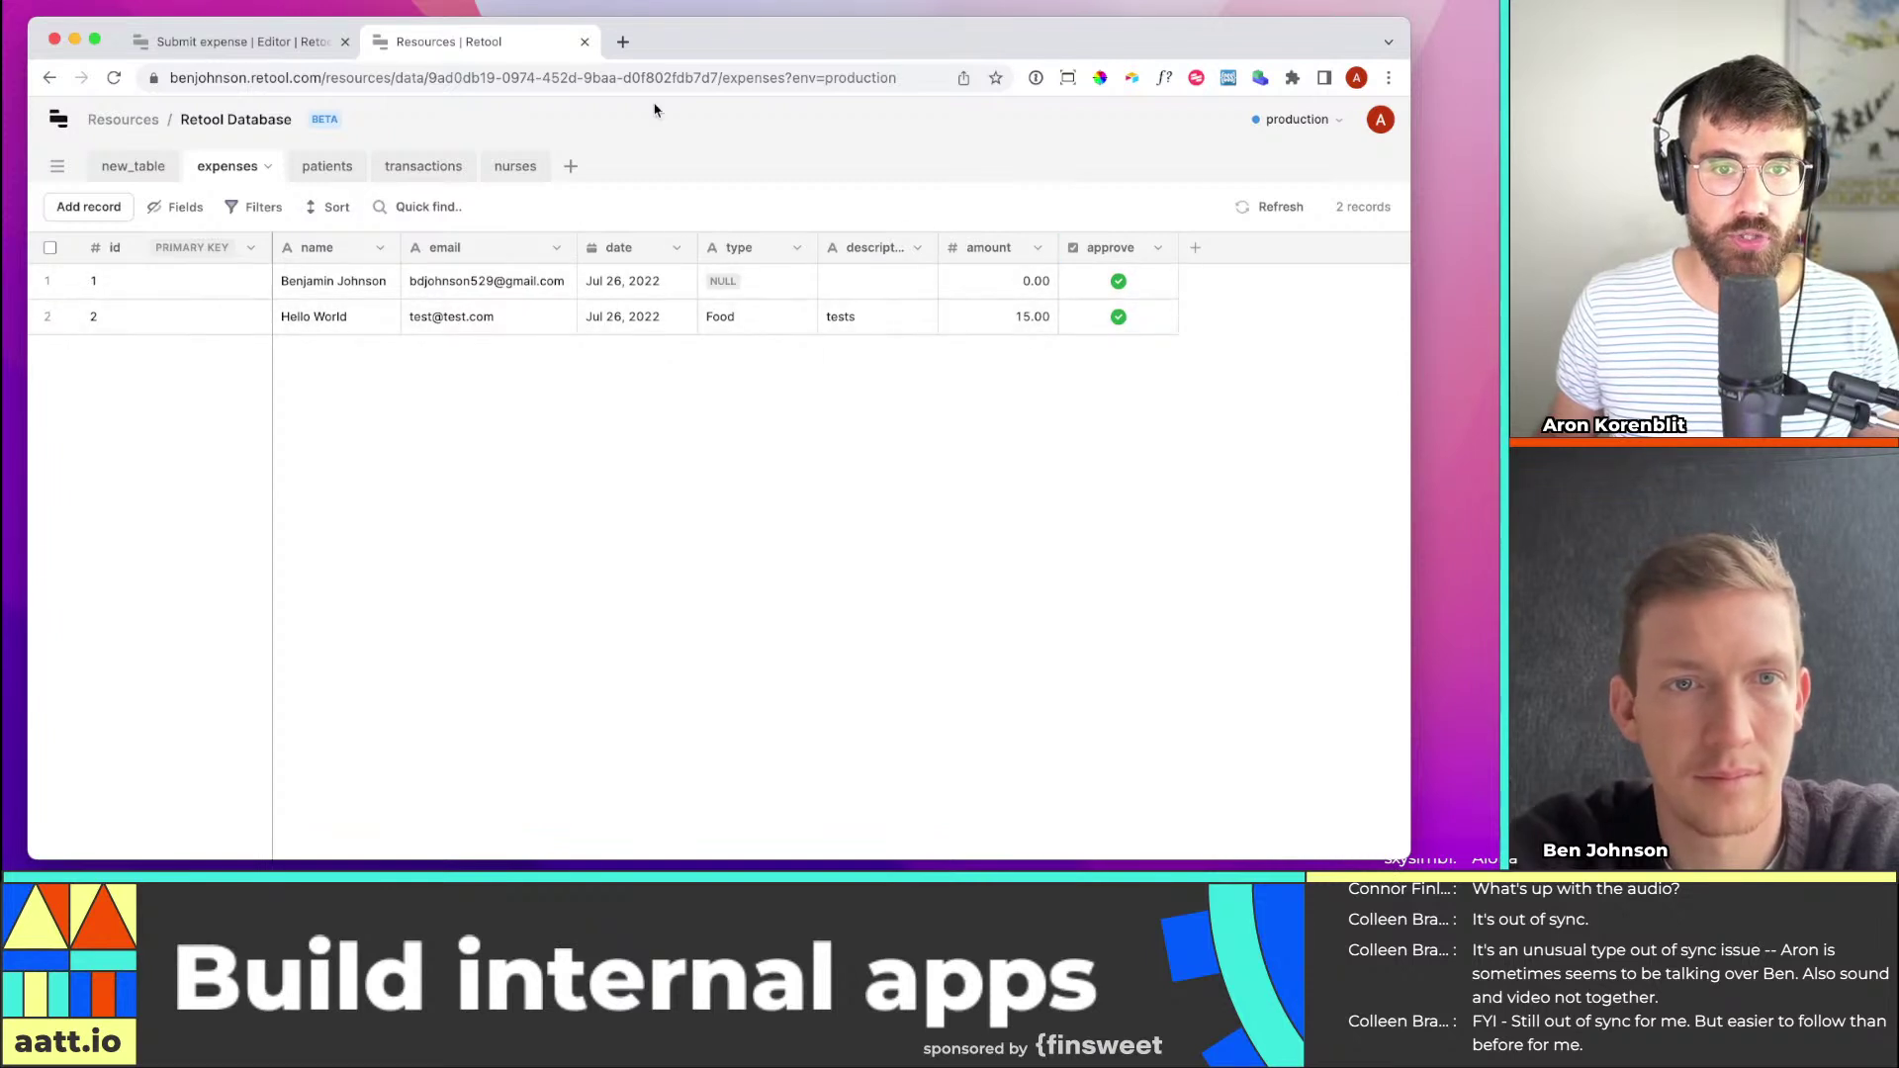
{"action": "left_click", "coordinate": [170, 42]}
{"action": "scroll", "coordinate": [1200, 491], "scroll_direction": "down", "scroll_amount": 5}
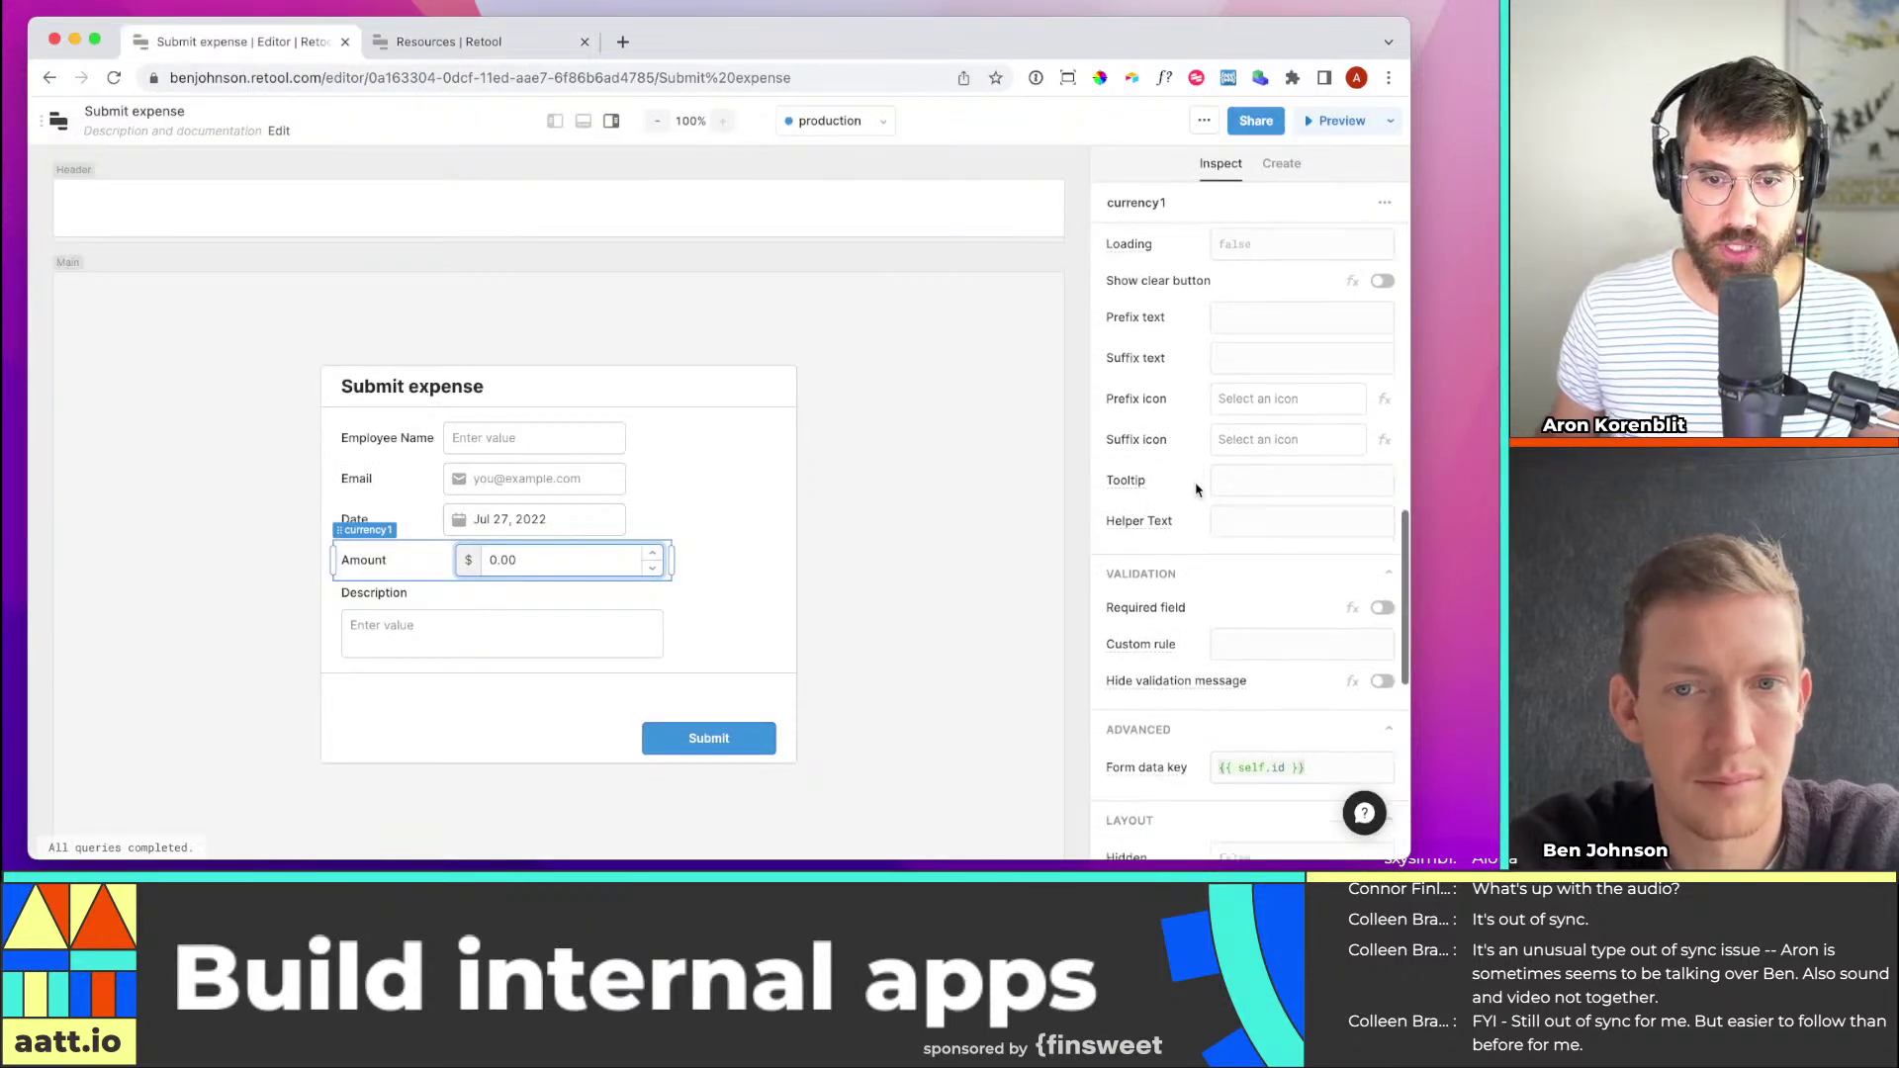
{"action": "left_click", "coordinate": [1230, 607]}
{"action": "mouse_move", "coordinate": [1129, 603]}
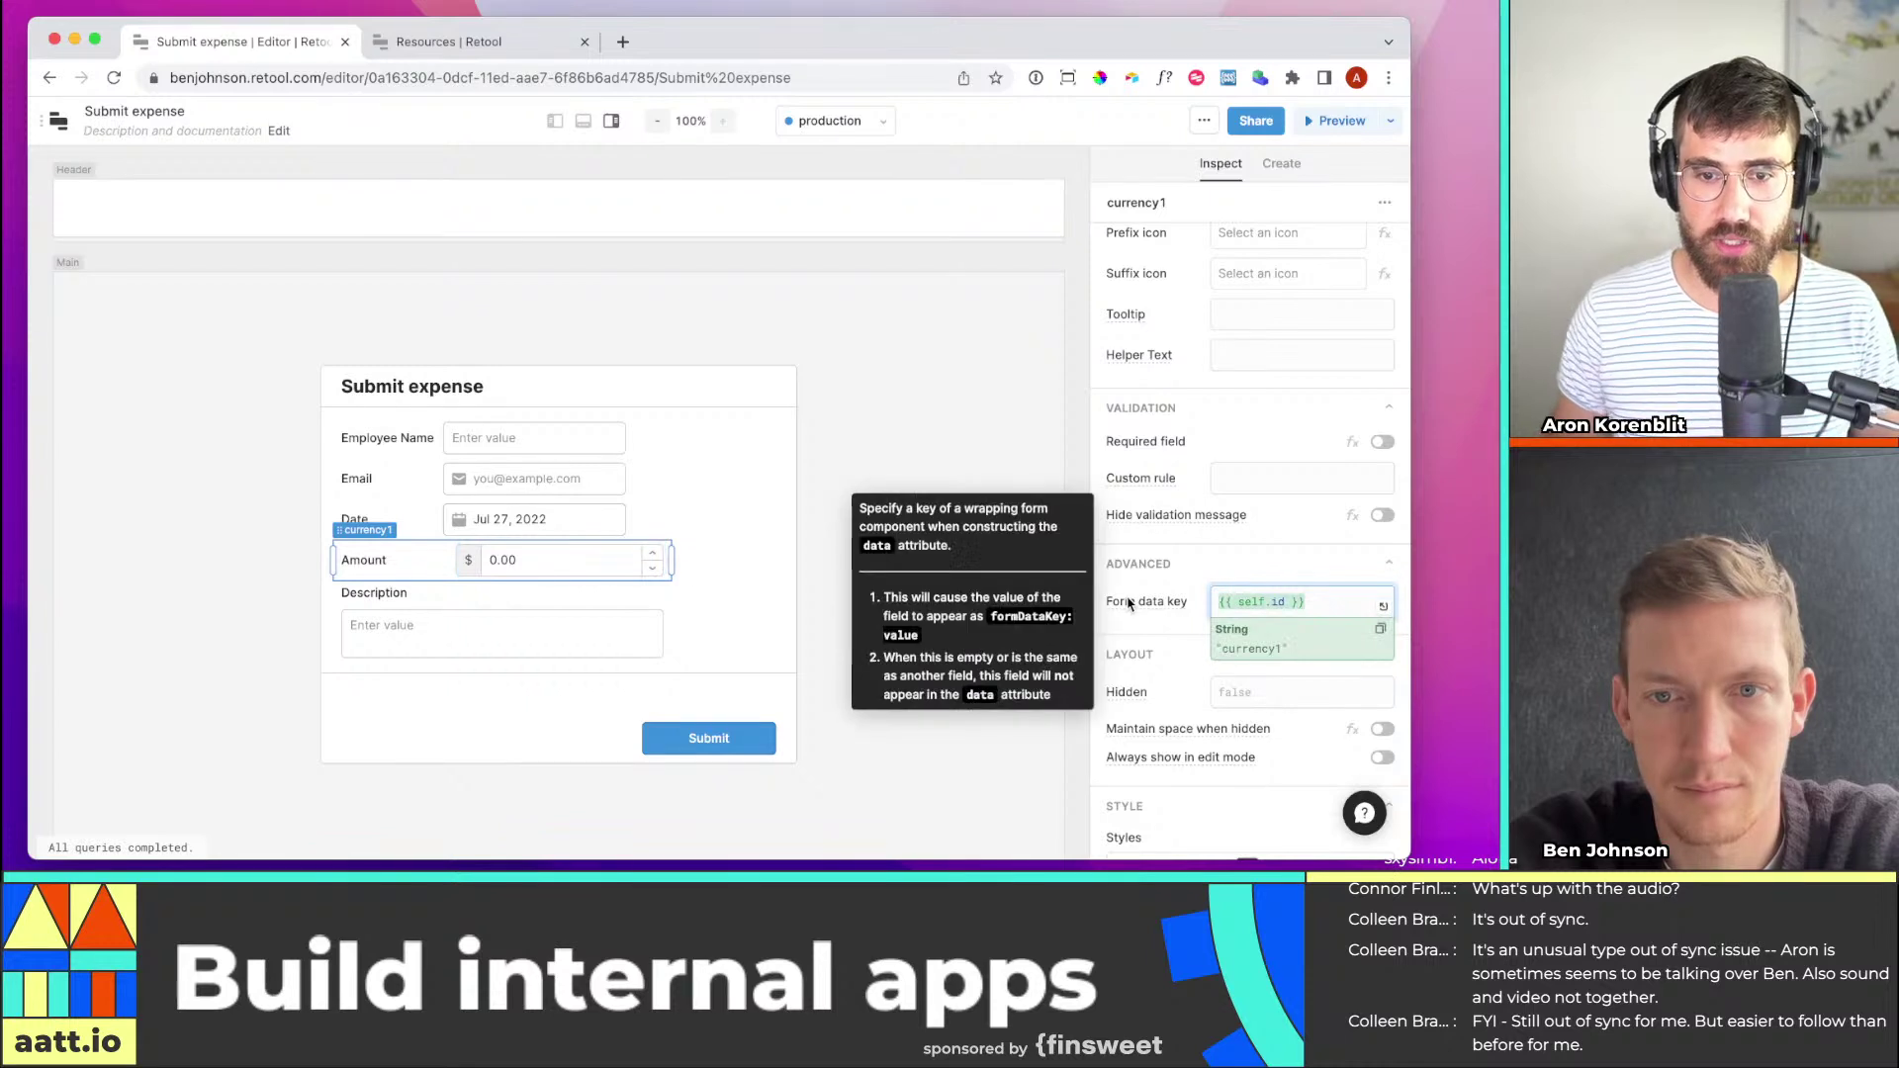
{"action": "type", "text": "amount"}
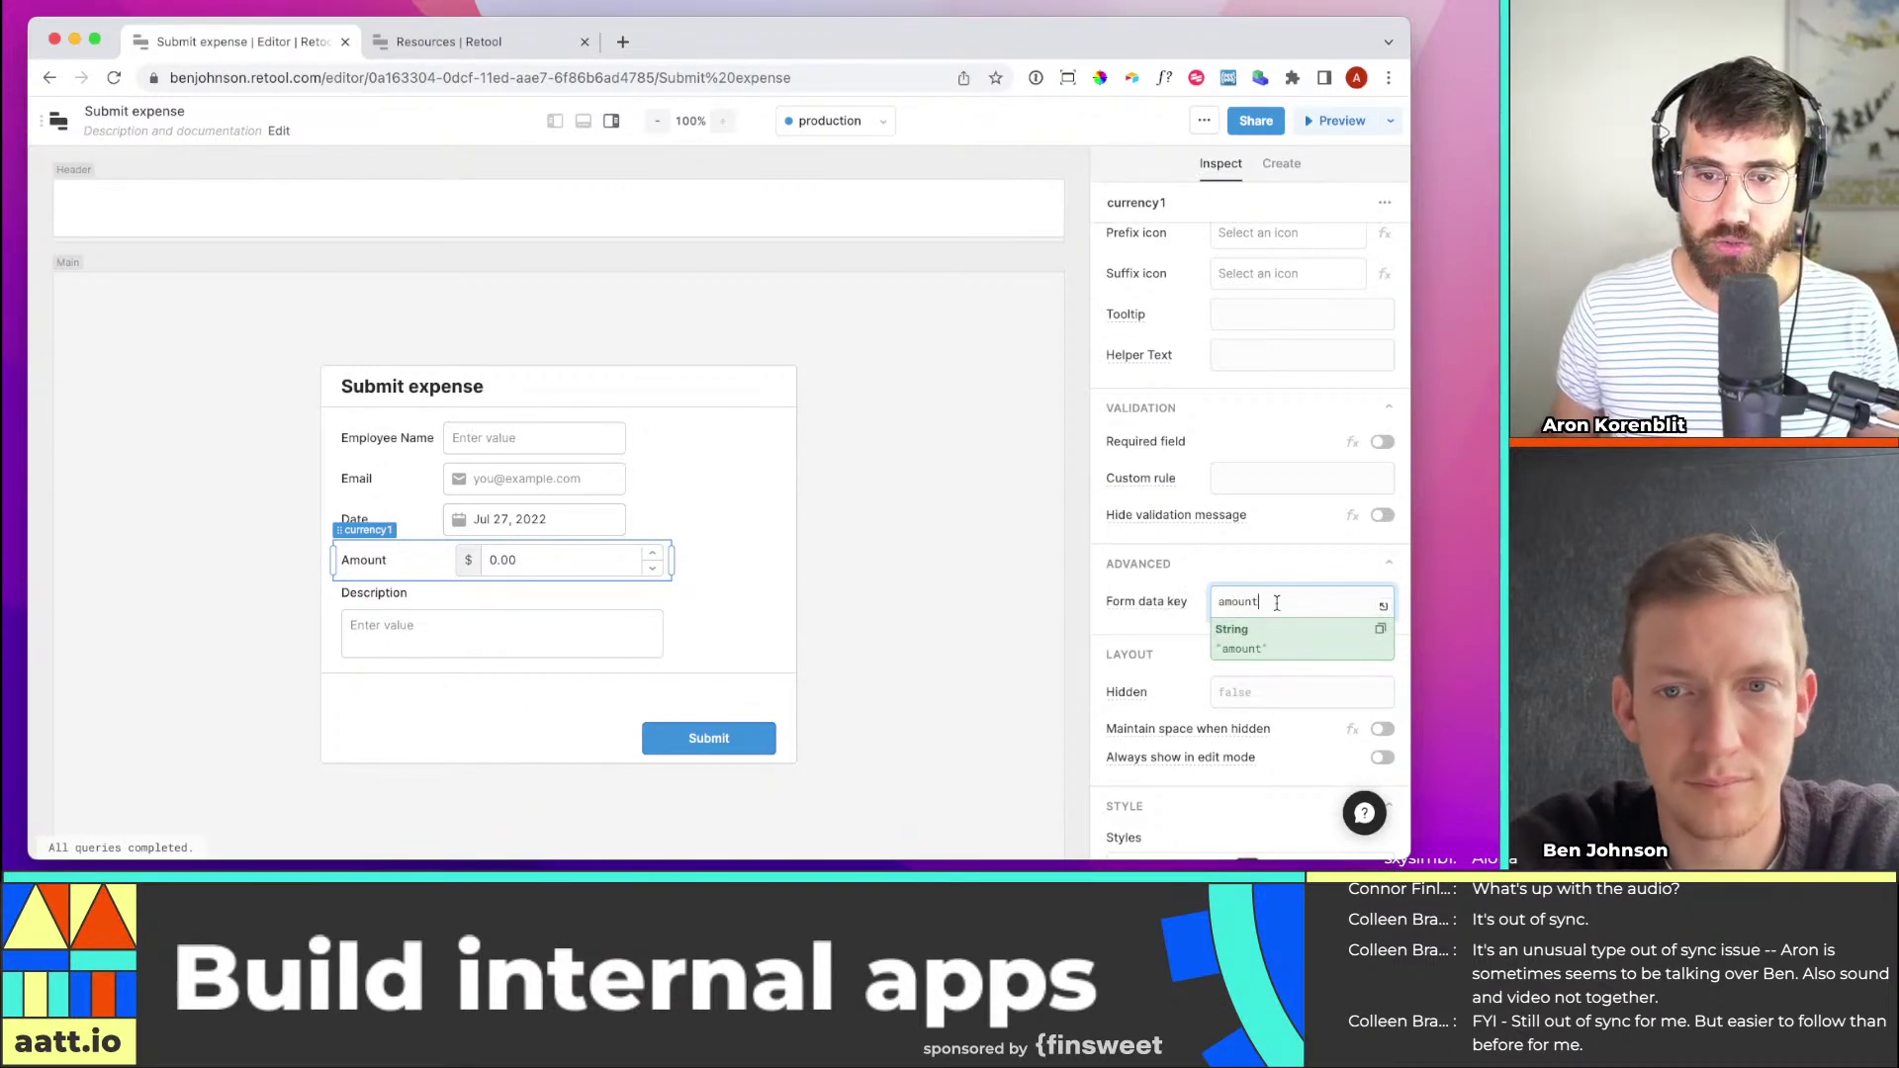
{"action": "left_click", "coordinate": [880, 577]}
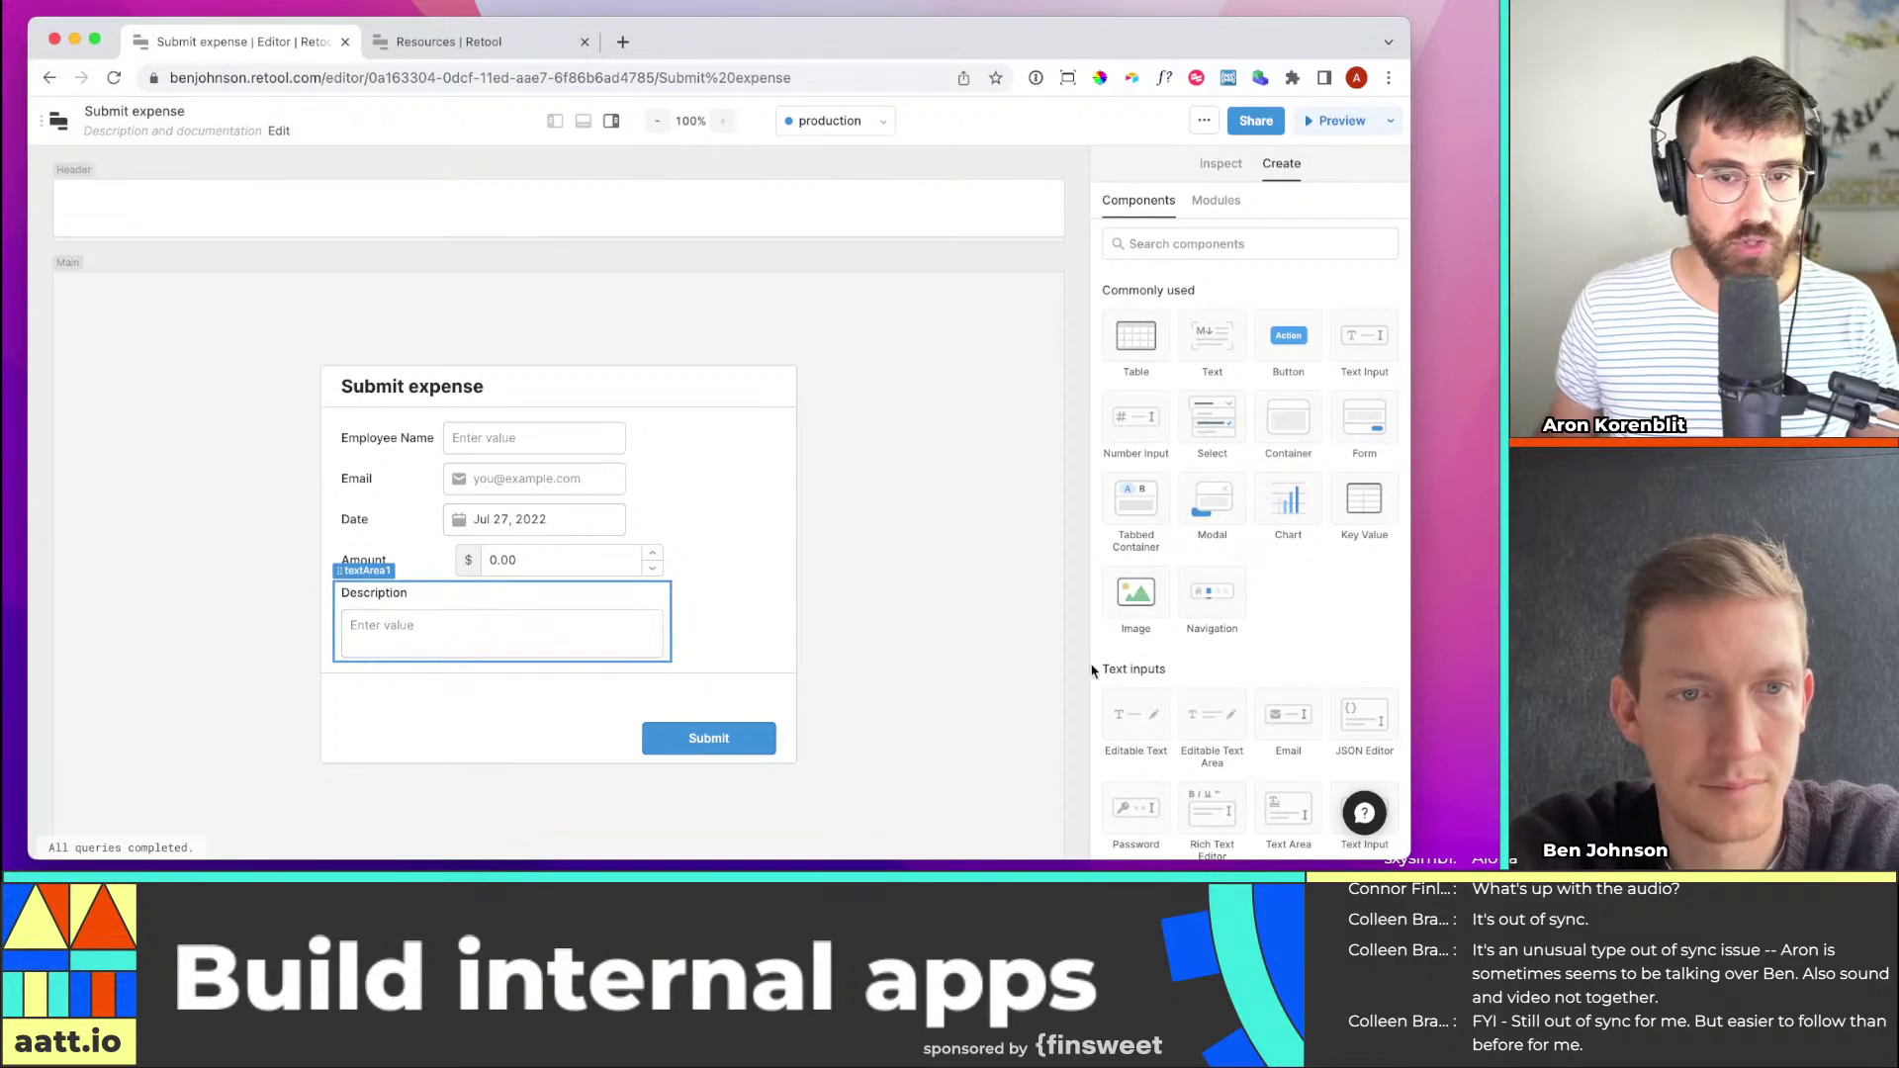
Set the Description text area's form data key to 'description' after checking the column name
{"action": "left_click", "coordinate": [554, 633]}
{"action": "left_click", "coordinate": [448, 41]}
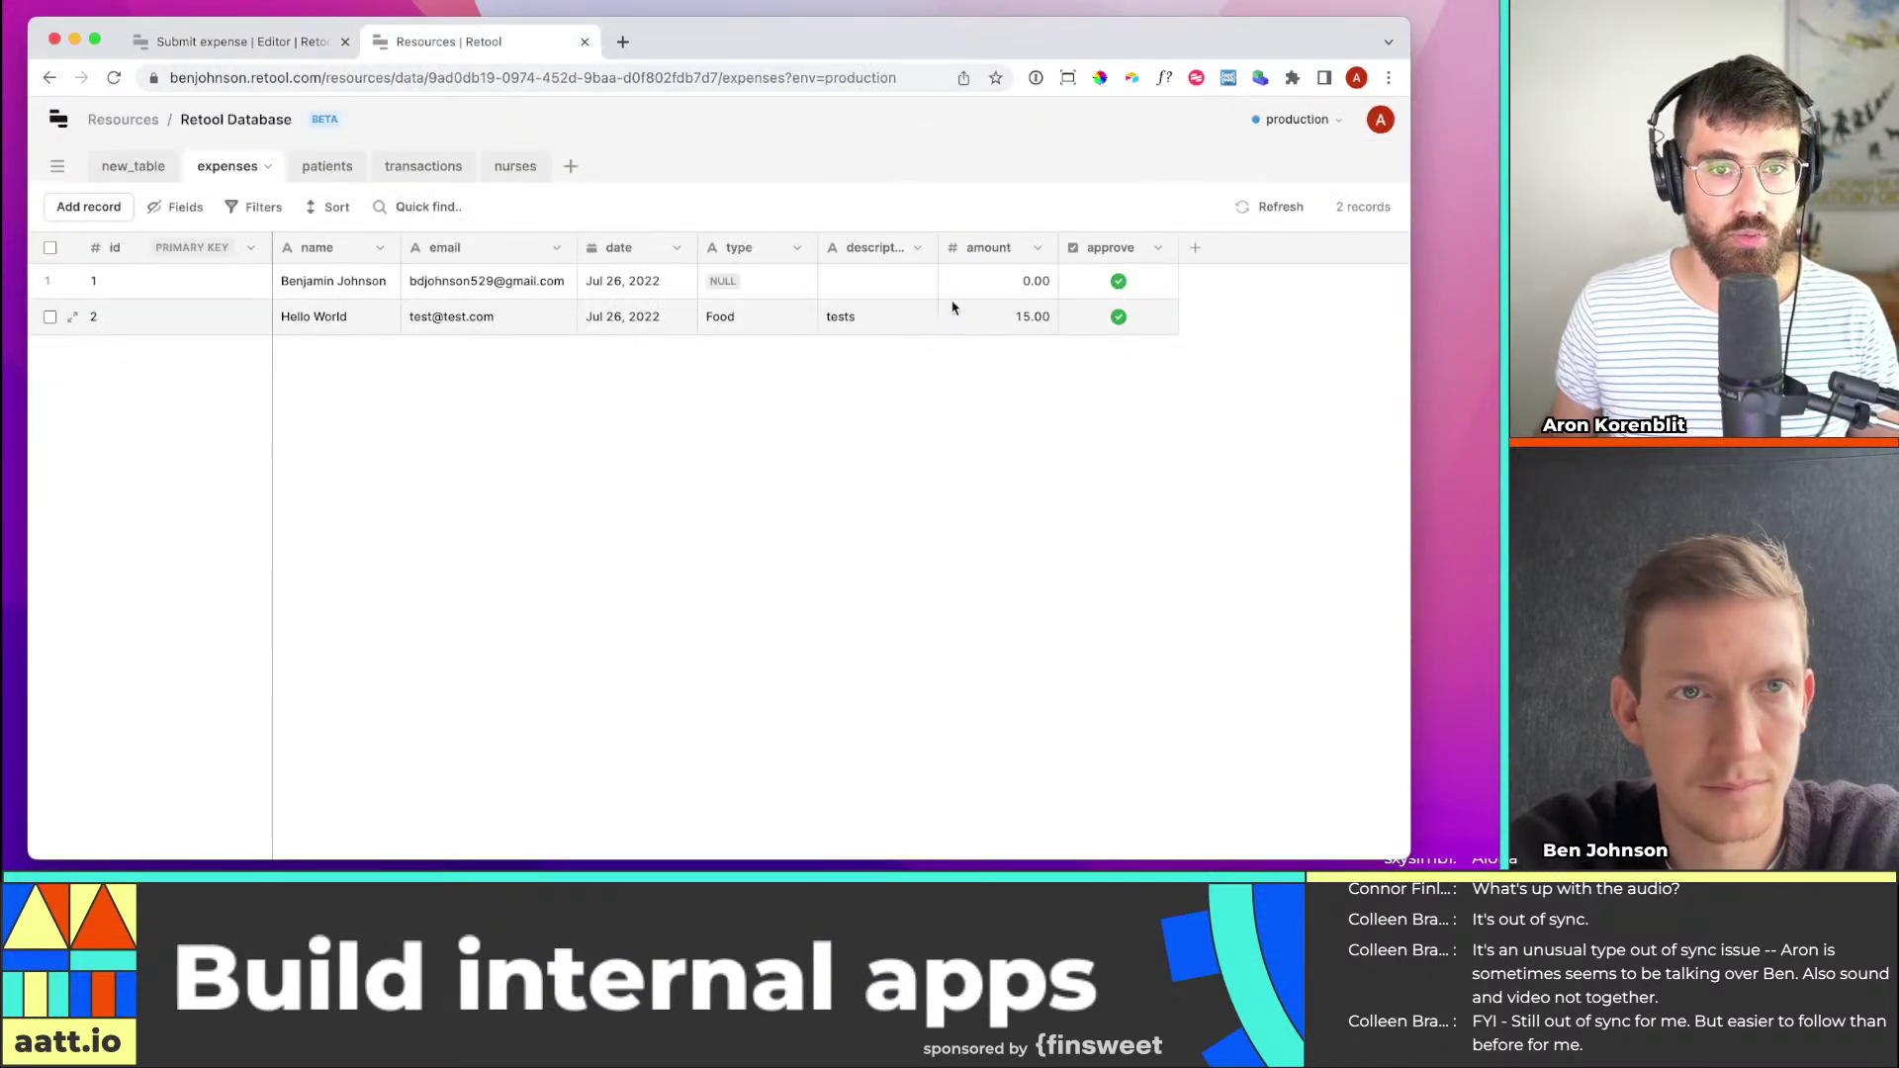
{"action": "mouse_move", "coordinate": [940, 249]}
{"action": "left_mouse_down"}
{"action": "mouse_move", "coordinate": [967, 249]}
{"action": "mouse_move", "coordinate": [948, 249]}
{"action": "left_mouse_up"}
{"action": "left_click", "coordinate": [297, 42]}
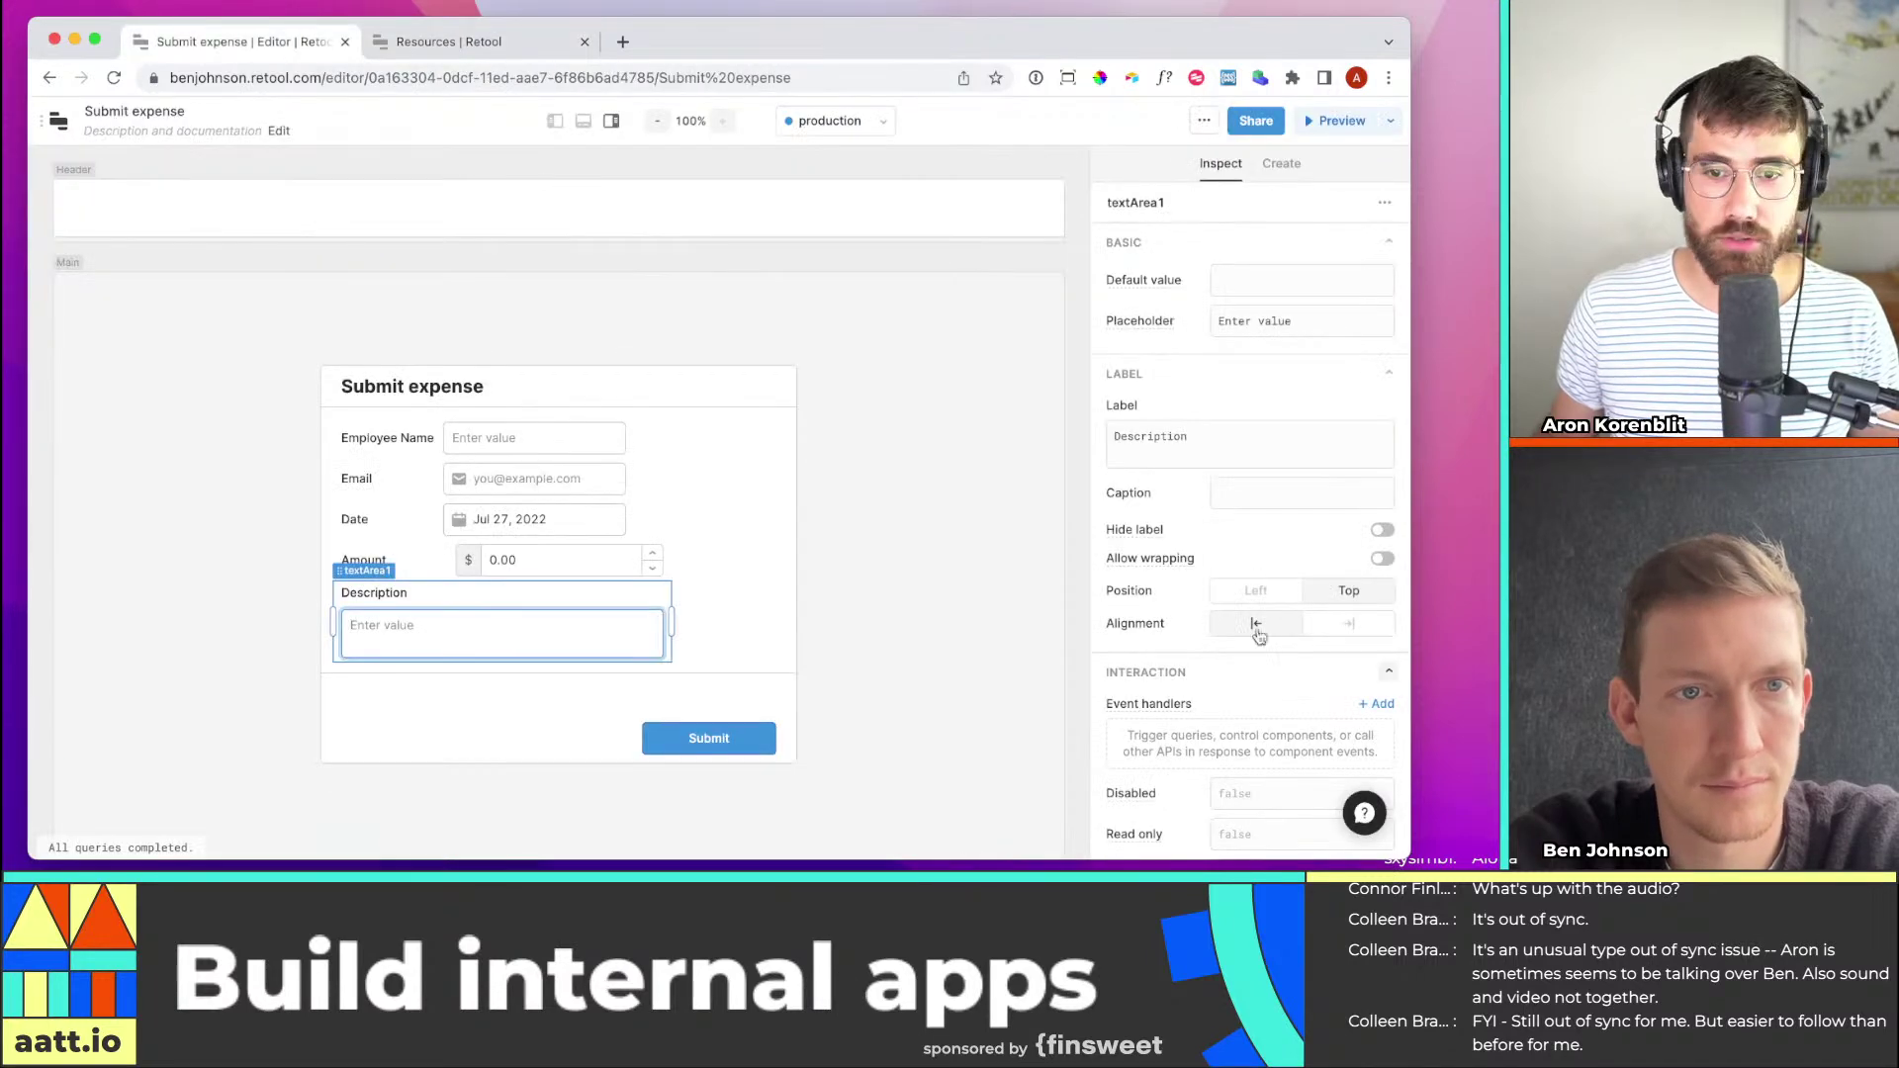
{"action": "scroll", "coordinate": [1276, 554], "scroll_direction": "down", "scroll_amount": 6}
{"action": "scroll", "coordinate": [1313, 444], "scroll_direction": "up", "scroll_amount": 3}
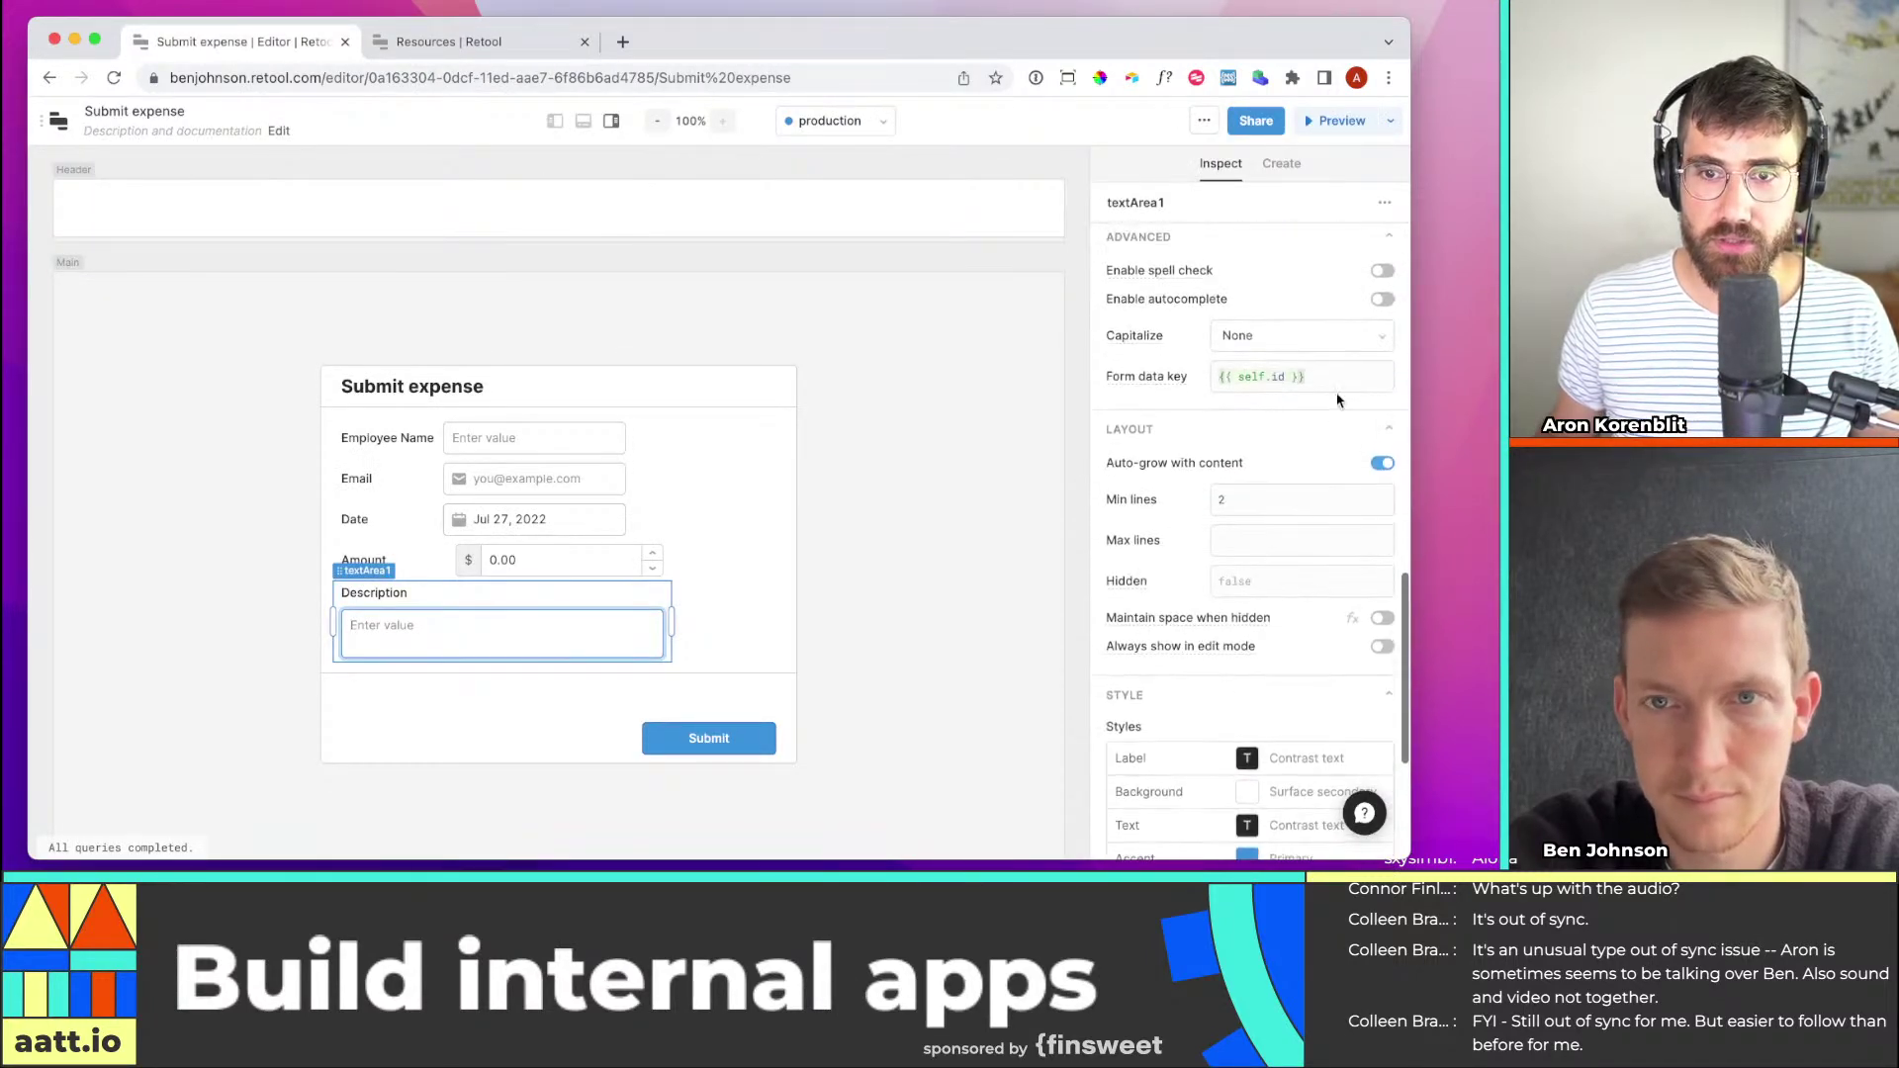
{"action": "left_click", "coordinate": [1296, 377]}
{"action": "type", "text": "desc"}
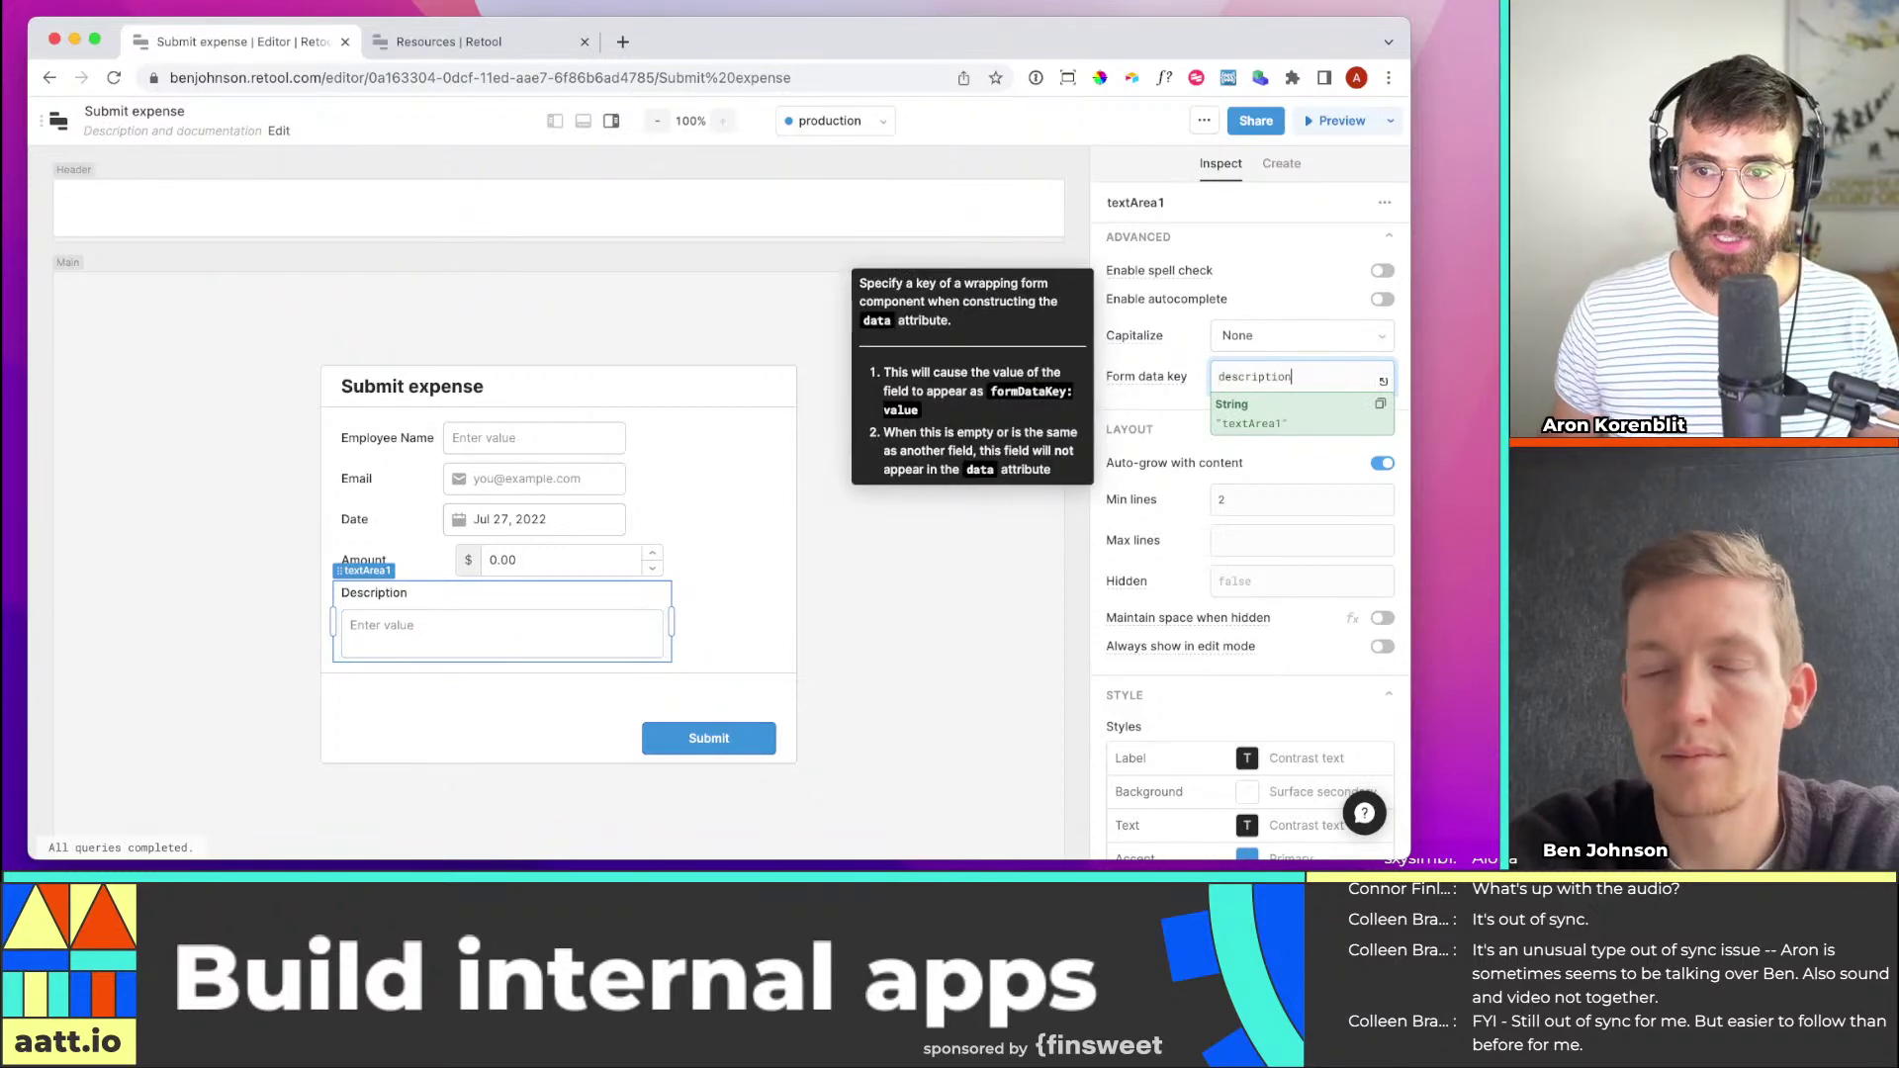
{"action": "type", "text": "ription"}
{"action": "left_click", "coordinate": [999, 507]}
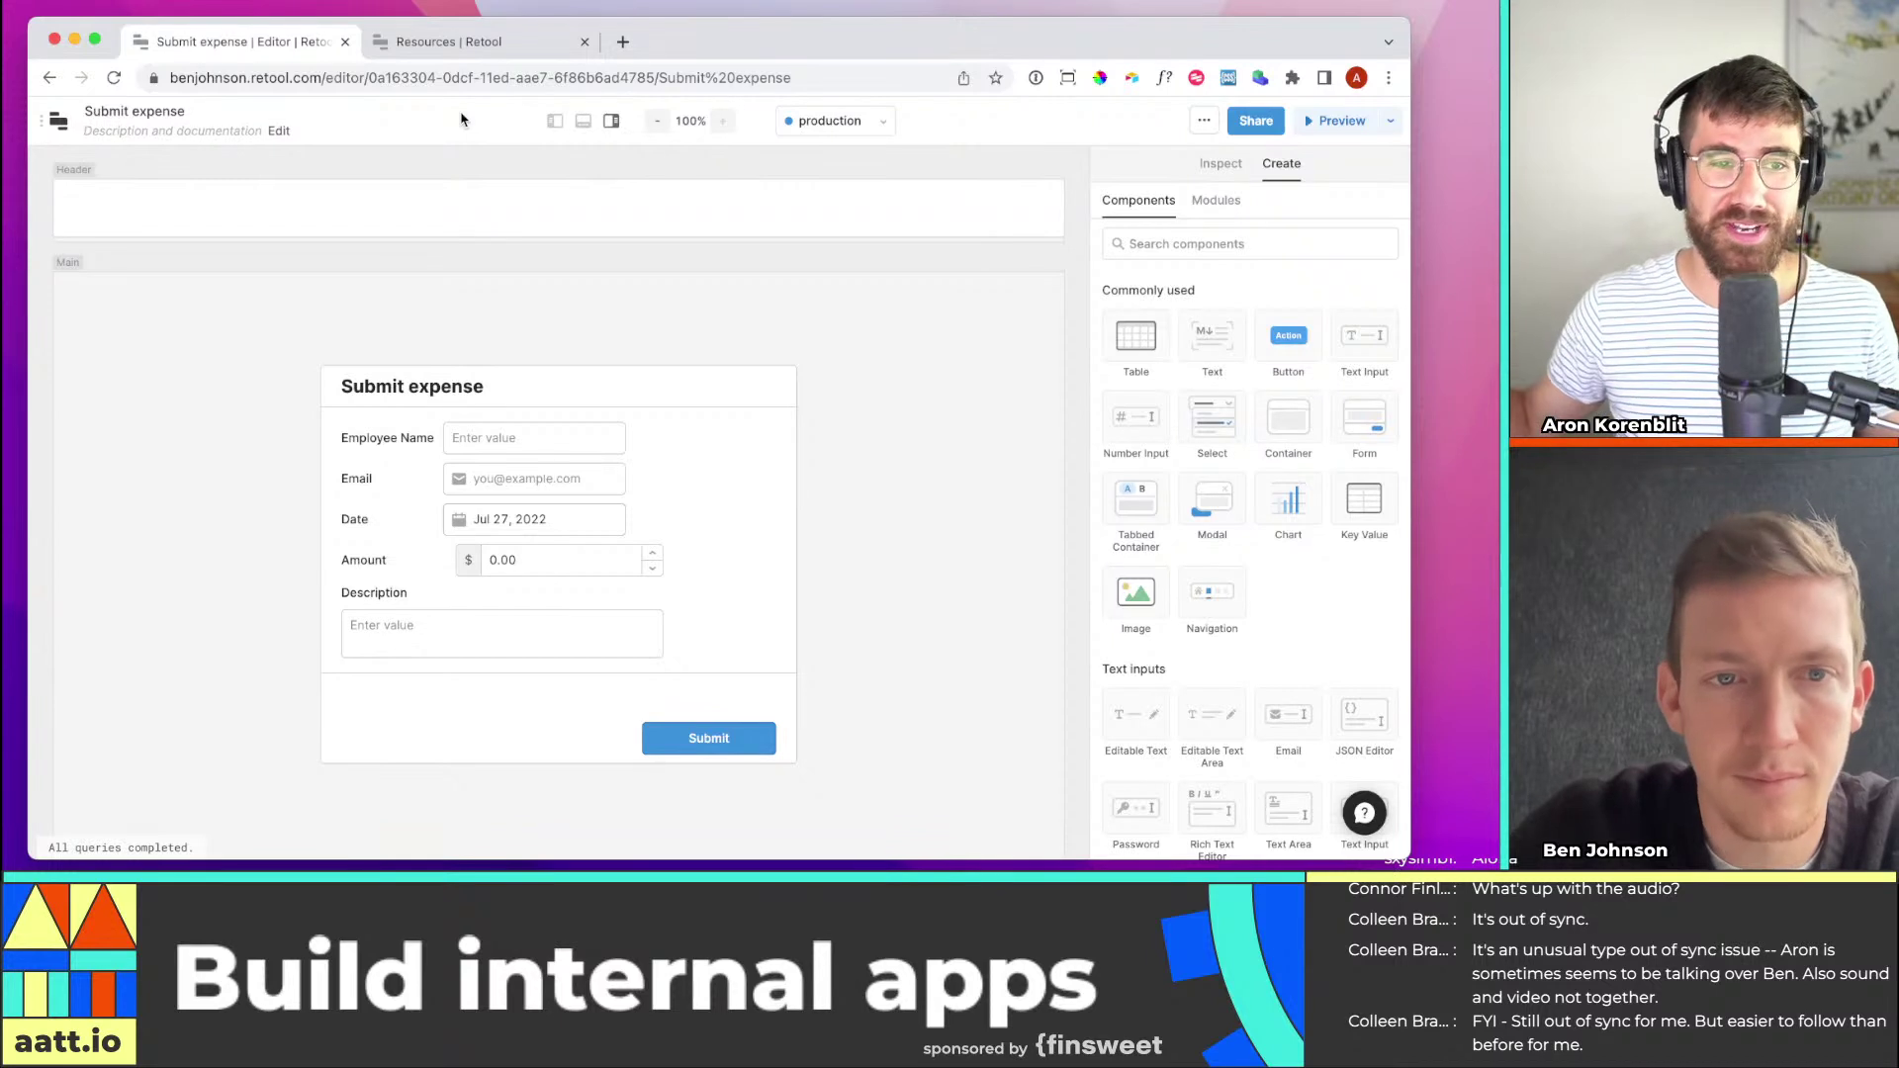
Select the whole form1 container and review its Inspect settings
{"action": "left_click", "coordinate": [706, 392]}
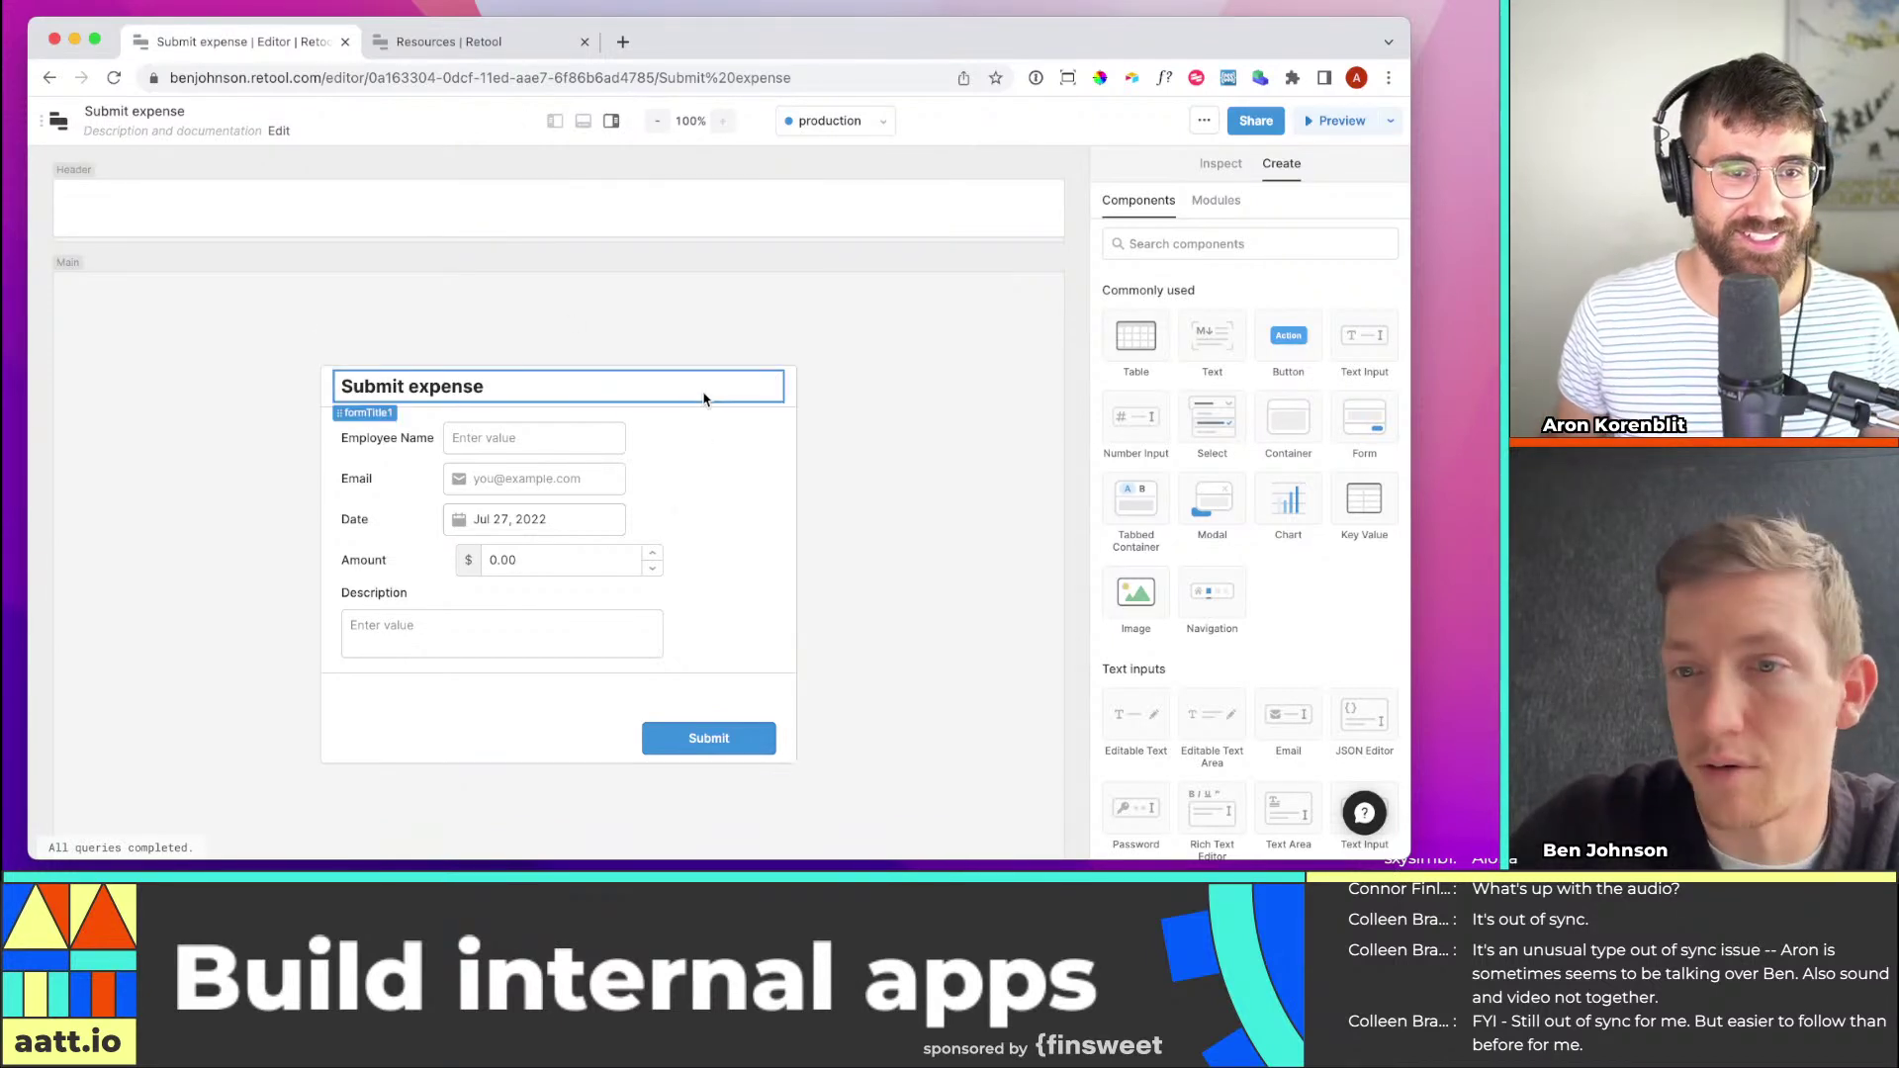
{"action": "left_click", "coordinate": [737, 463]}
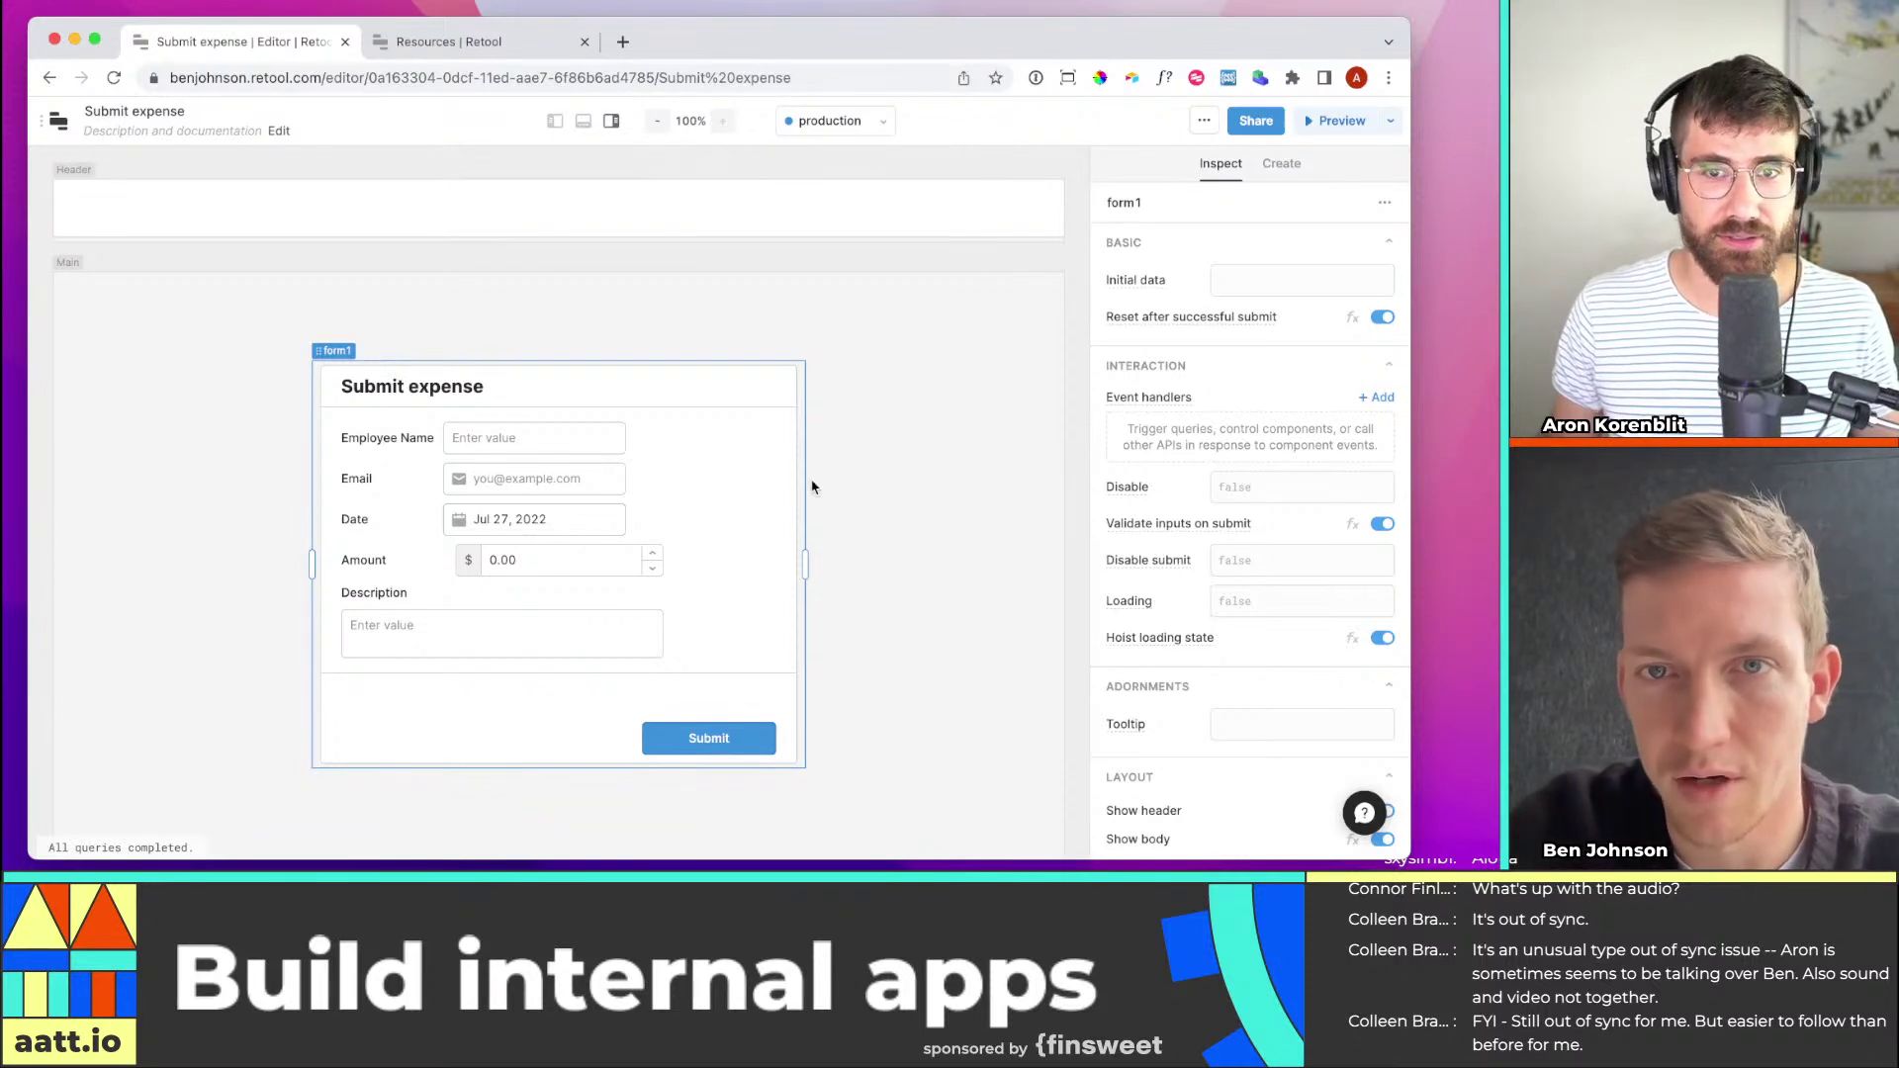
{"action": "scroll", "coordinate": [1186, 473], "scroll_direction": "down", "scroll_amount": 4}
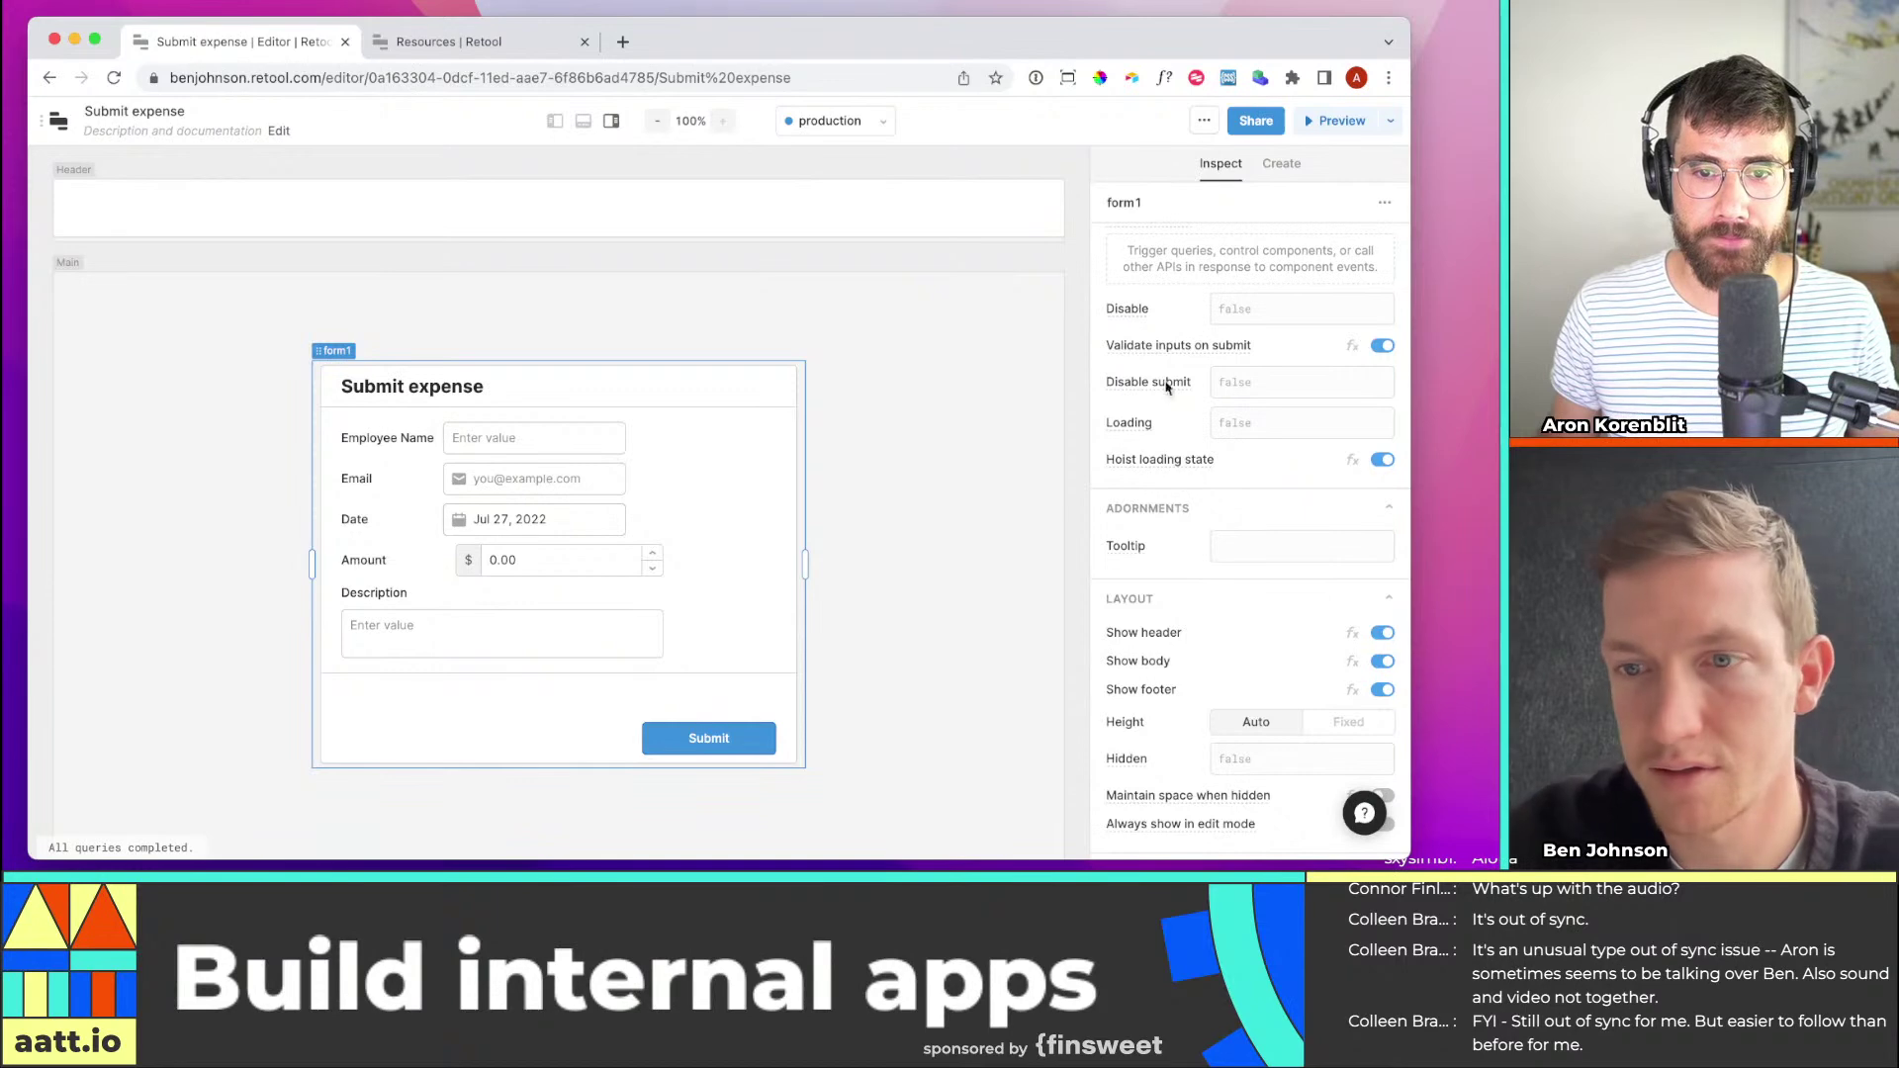
{"action": "scroll", "coordinate": [1187, 543], "scroll_direction": "down", "scroll_amount": 10}
{"action": "scroll", "coordinate": [1190, 547], "scroll_direction": "up", "scroll_amount": 14}
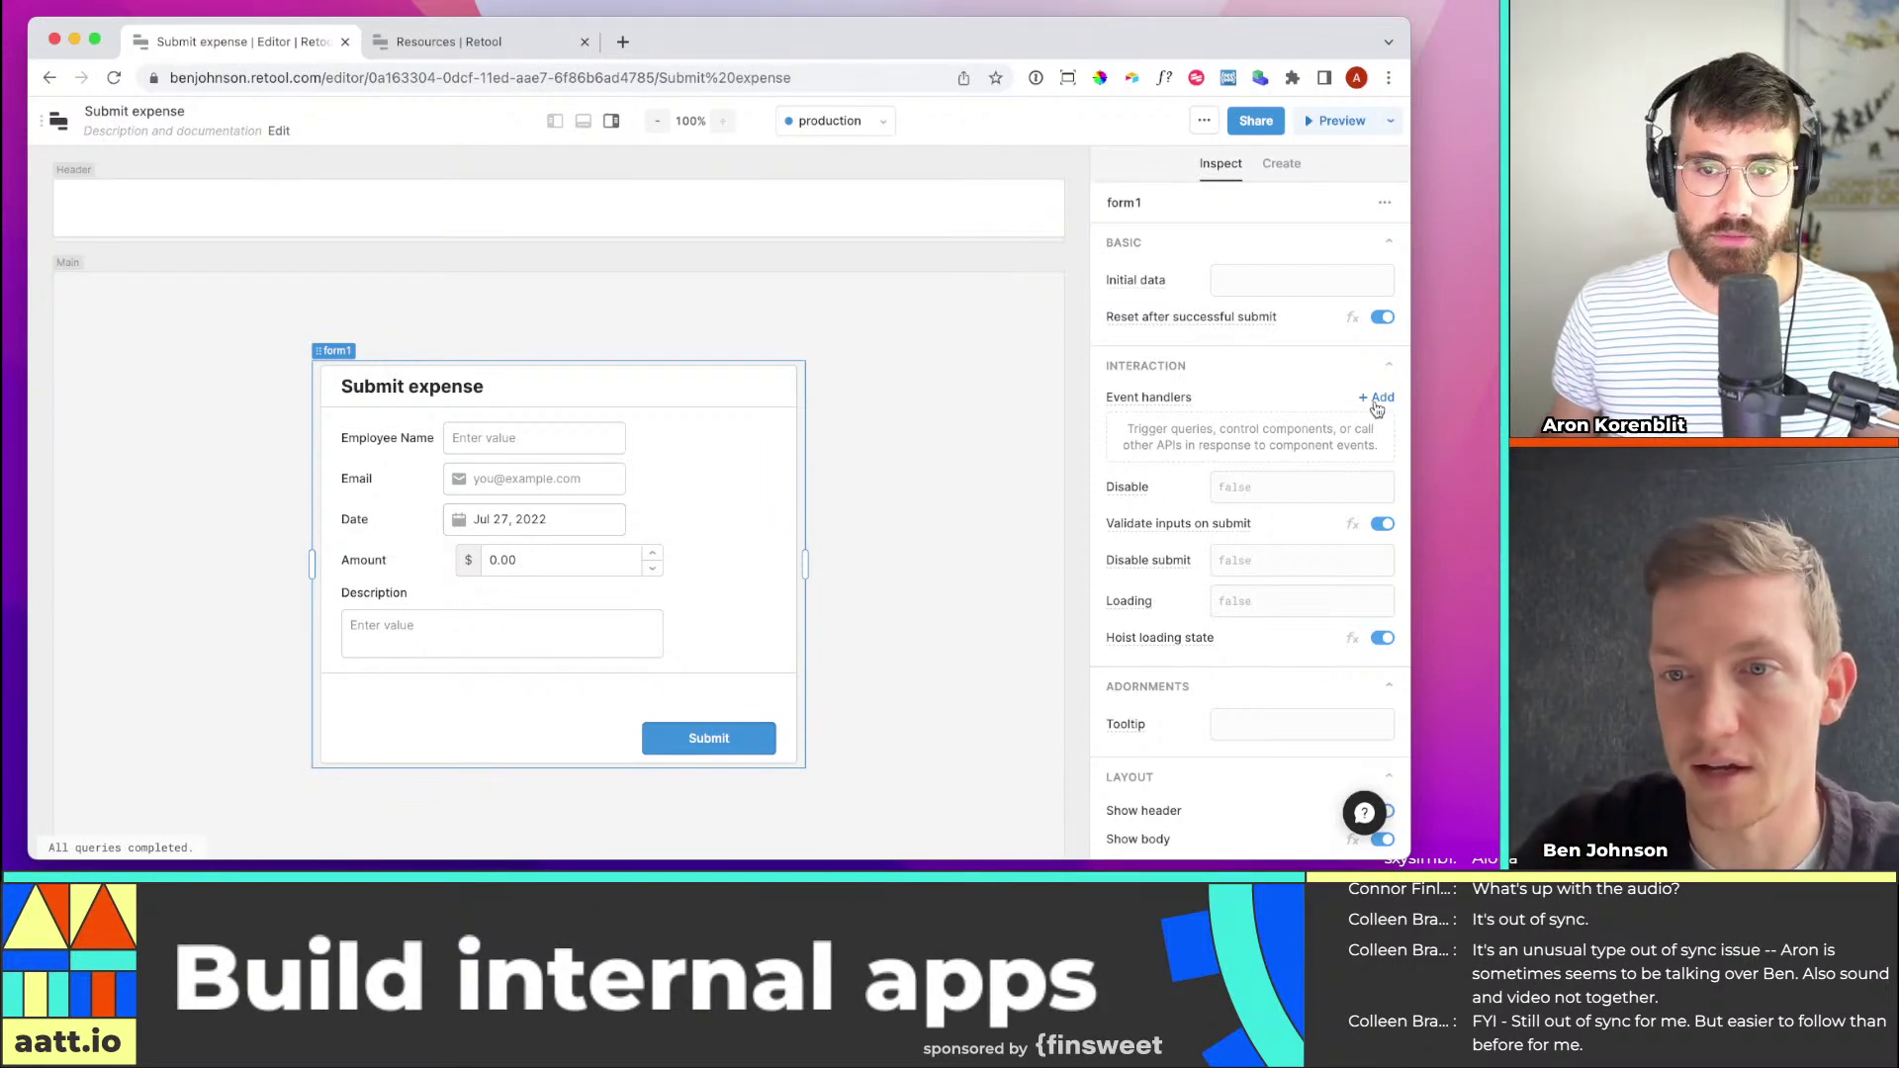
{"action": "left_click", "coordinate": [1377, 401]}
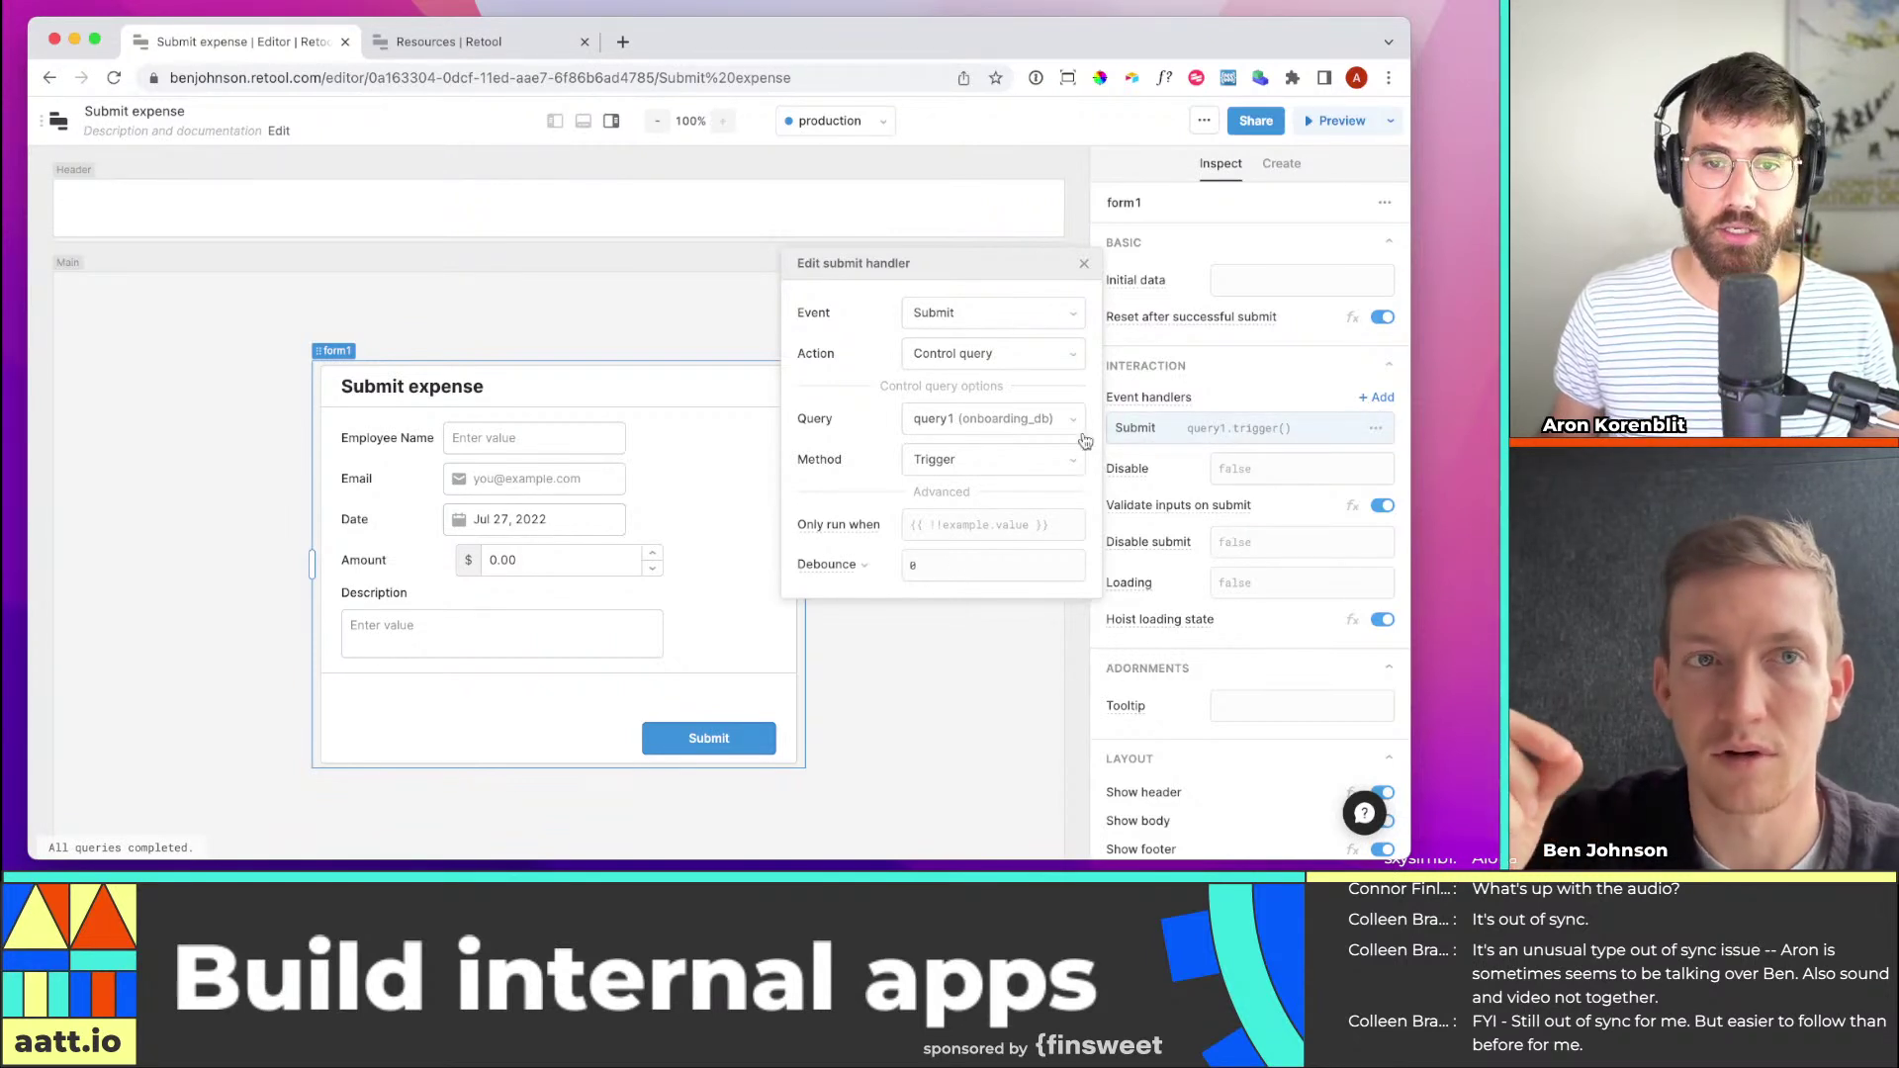
Keep the Submit handler triggering query1 and open query1 in the bottom query panel
{"action": "left_click", "coordinate": [1084, 265]}
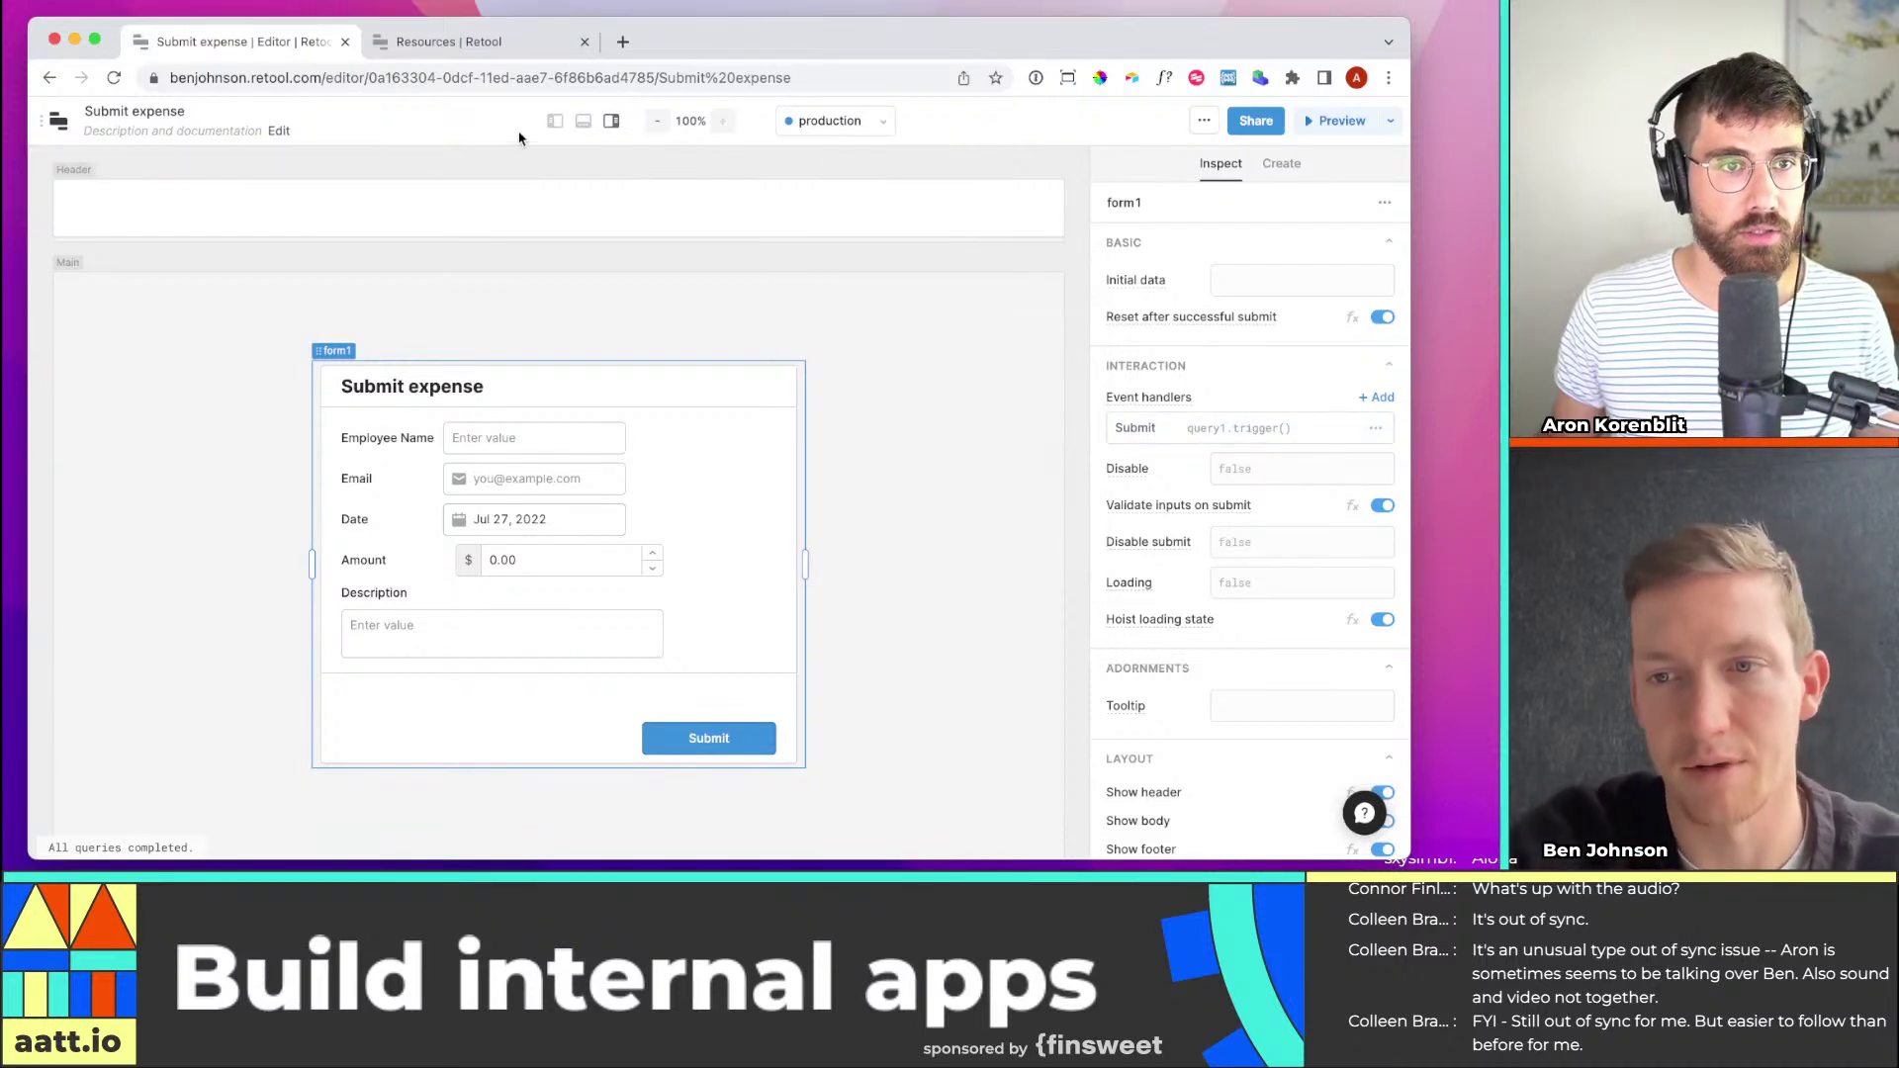
{"action": "left_click", "coordinate": [584, 121]}
{"action": "scroll", "coordinate": [875, 397], "scroll_direction": "down", "scroll_amount": 3}
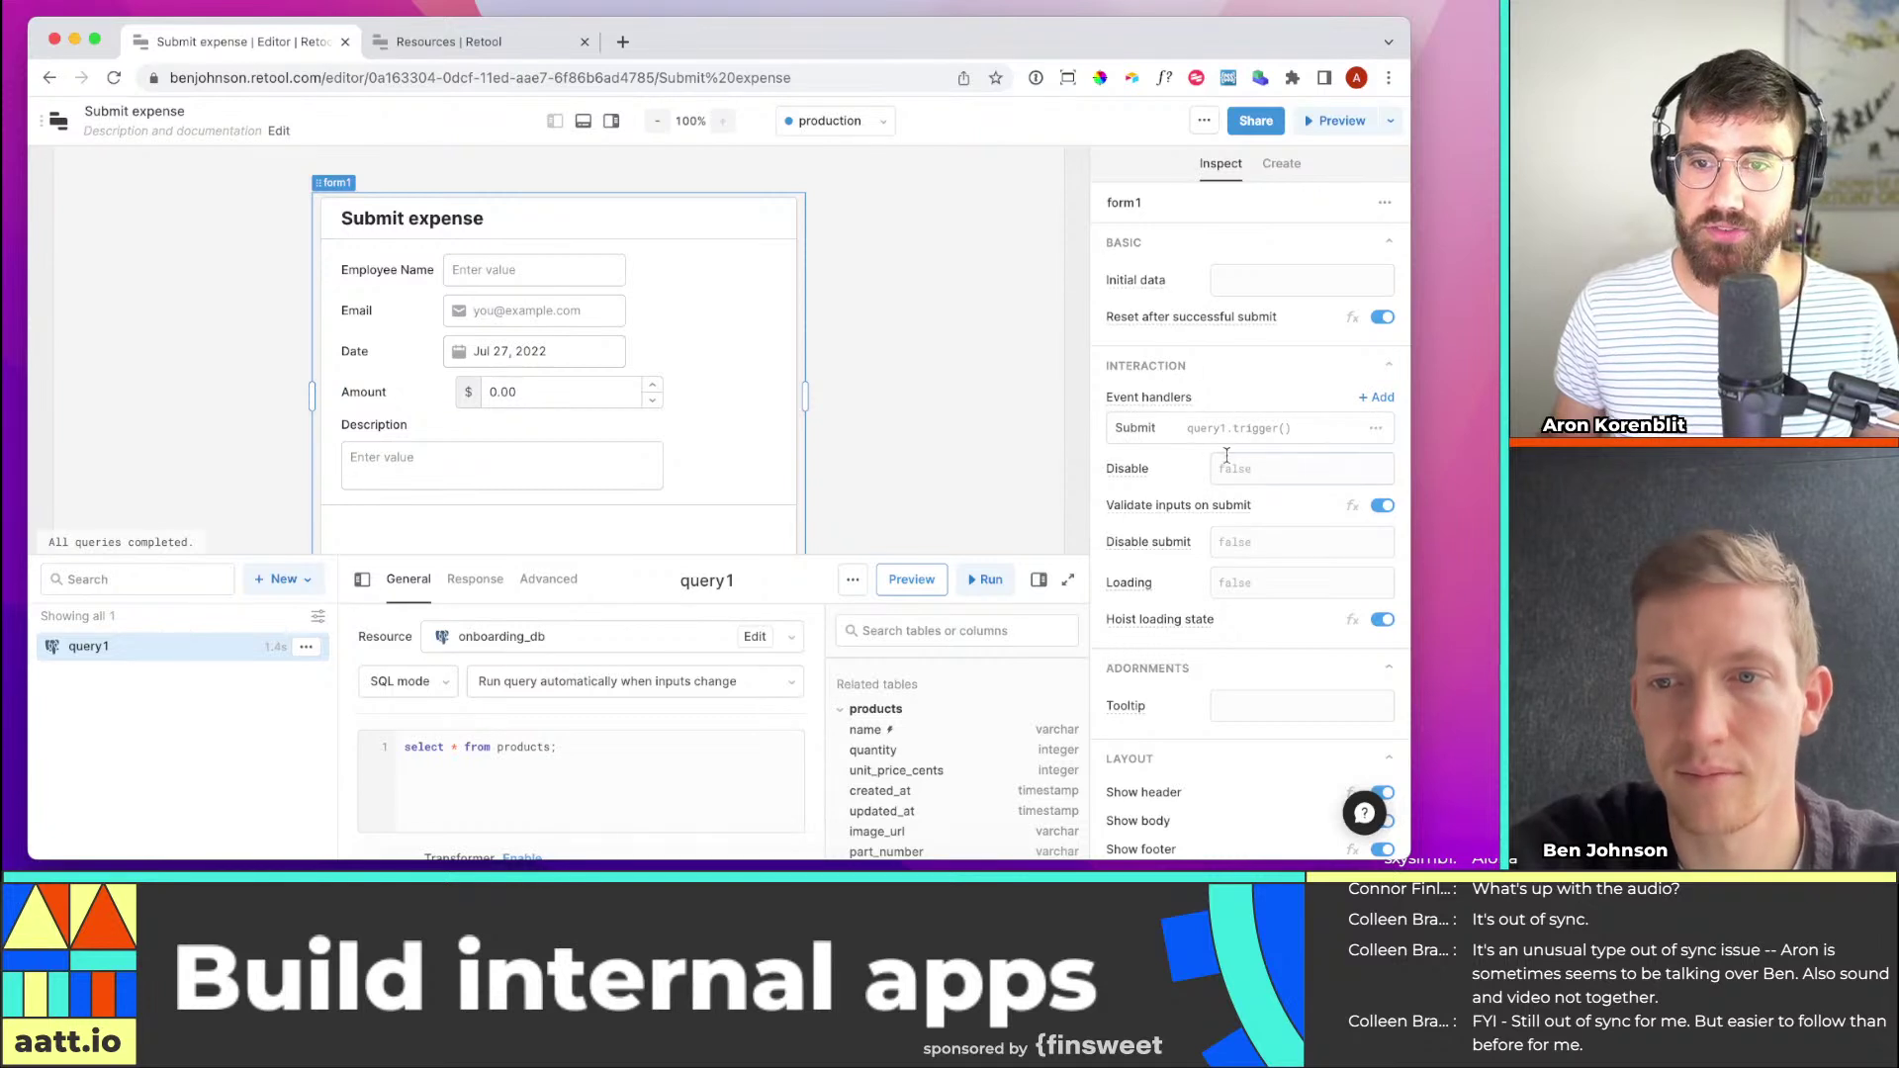
Drag the canvas/query panel divider upward to give query1's SQL editor more room
{"action": "scroll", "coordinate": [446, 778], "scroll_direction": "down", "scroll_amount": 2}
{"action": "scroll", "coordinate": [445, 779], "scroll_direction": "up", "scroll_amount": 2}
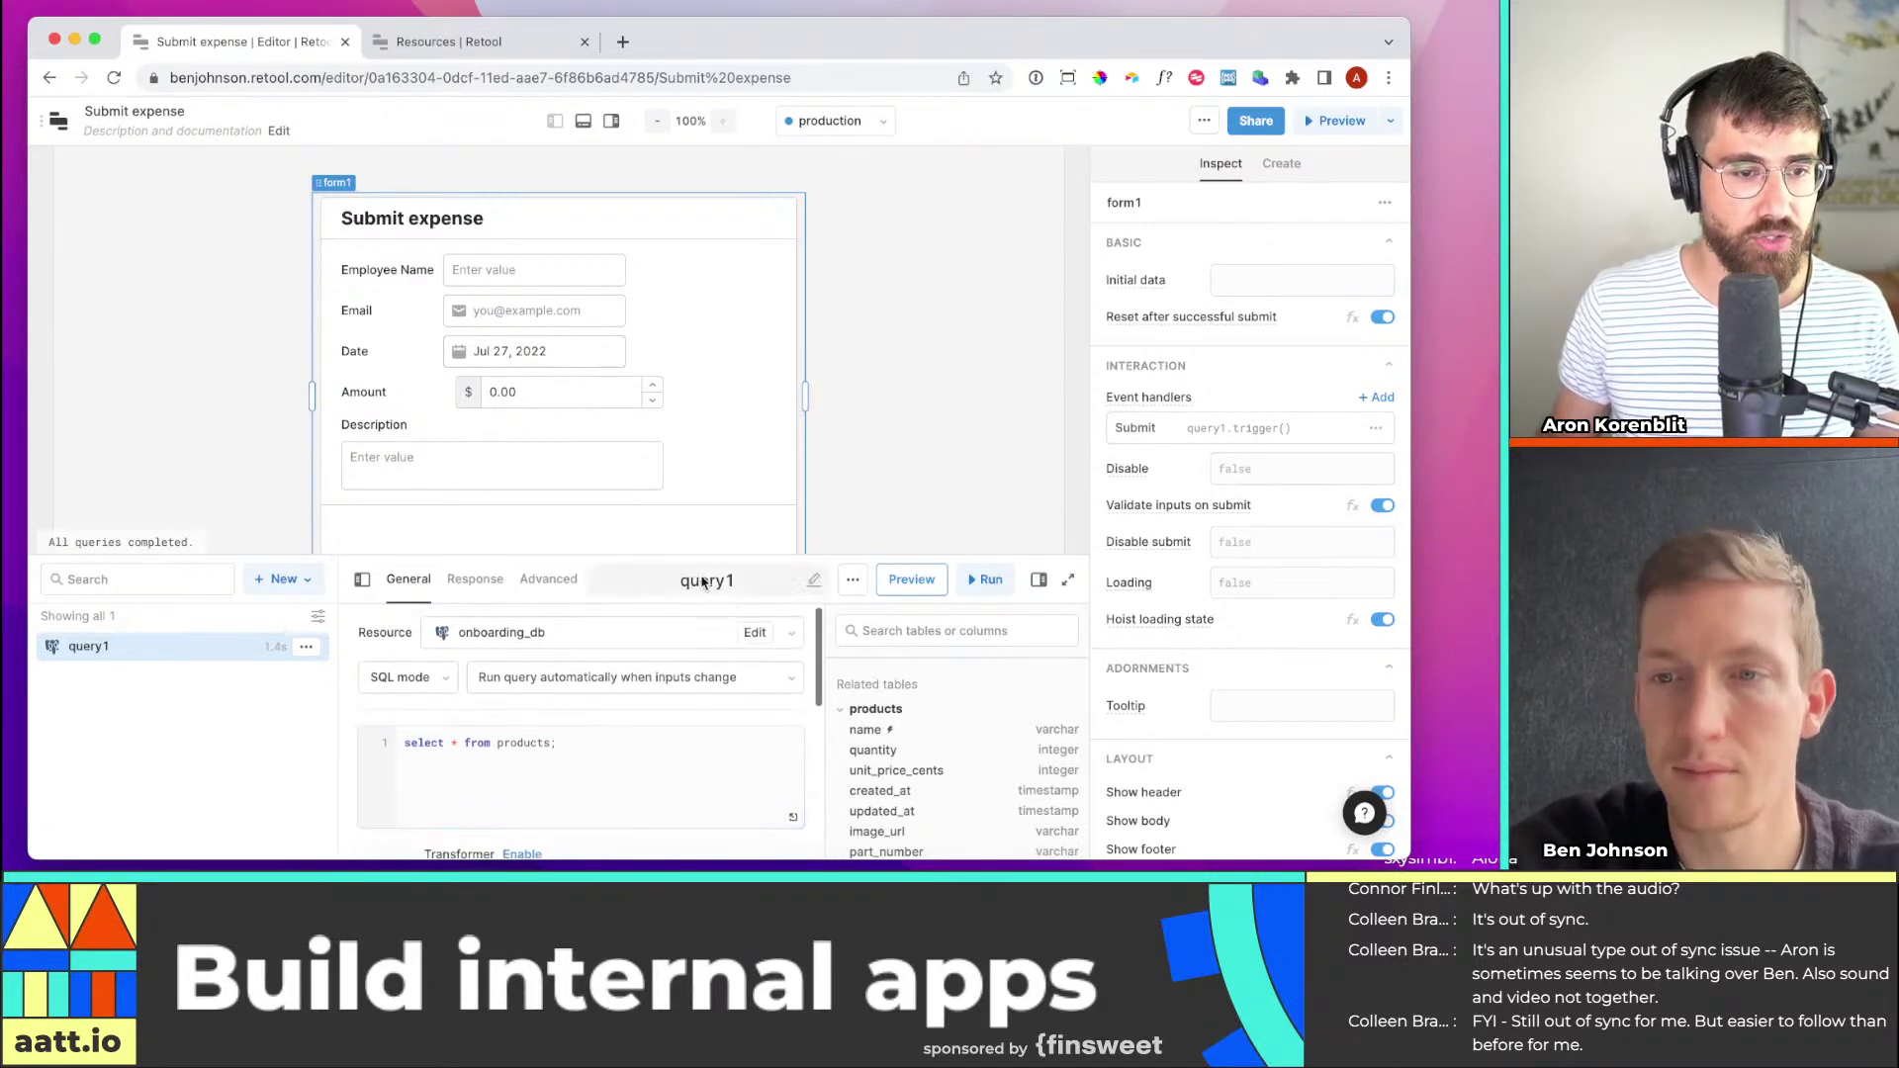
{"action": "left_click_drag", "start_coordinate": [731, 555], "coordinate": [733, 454]}
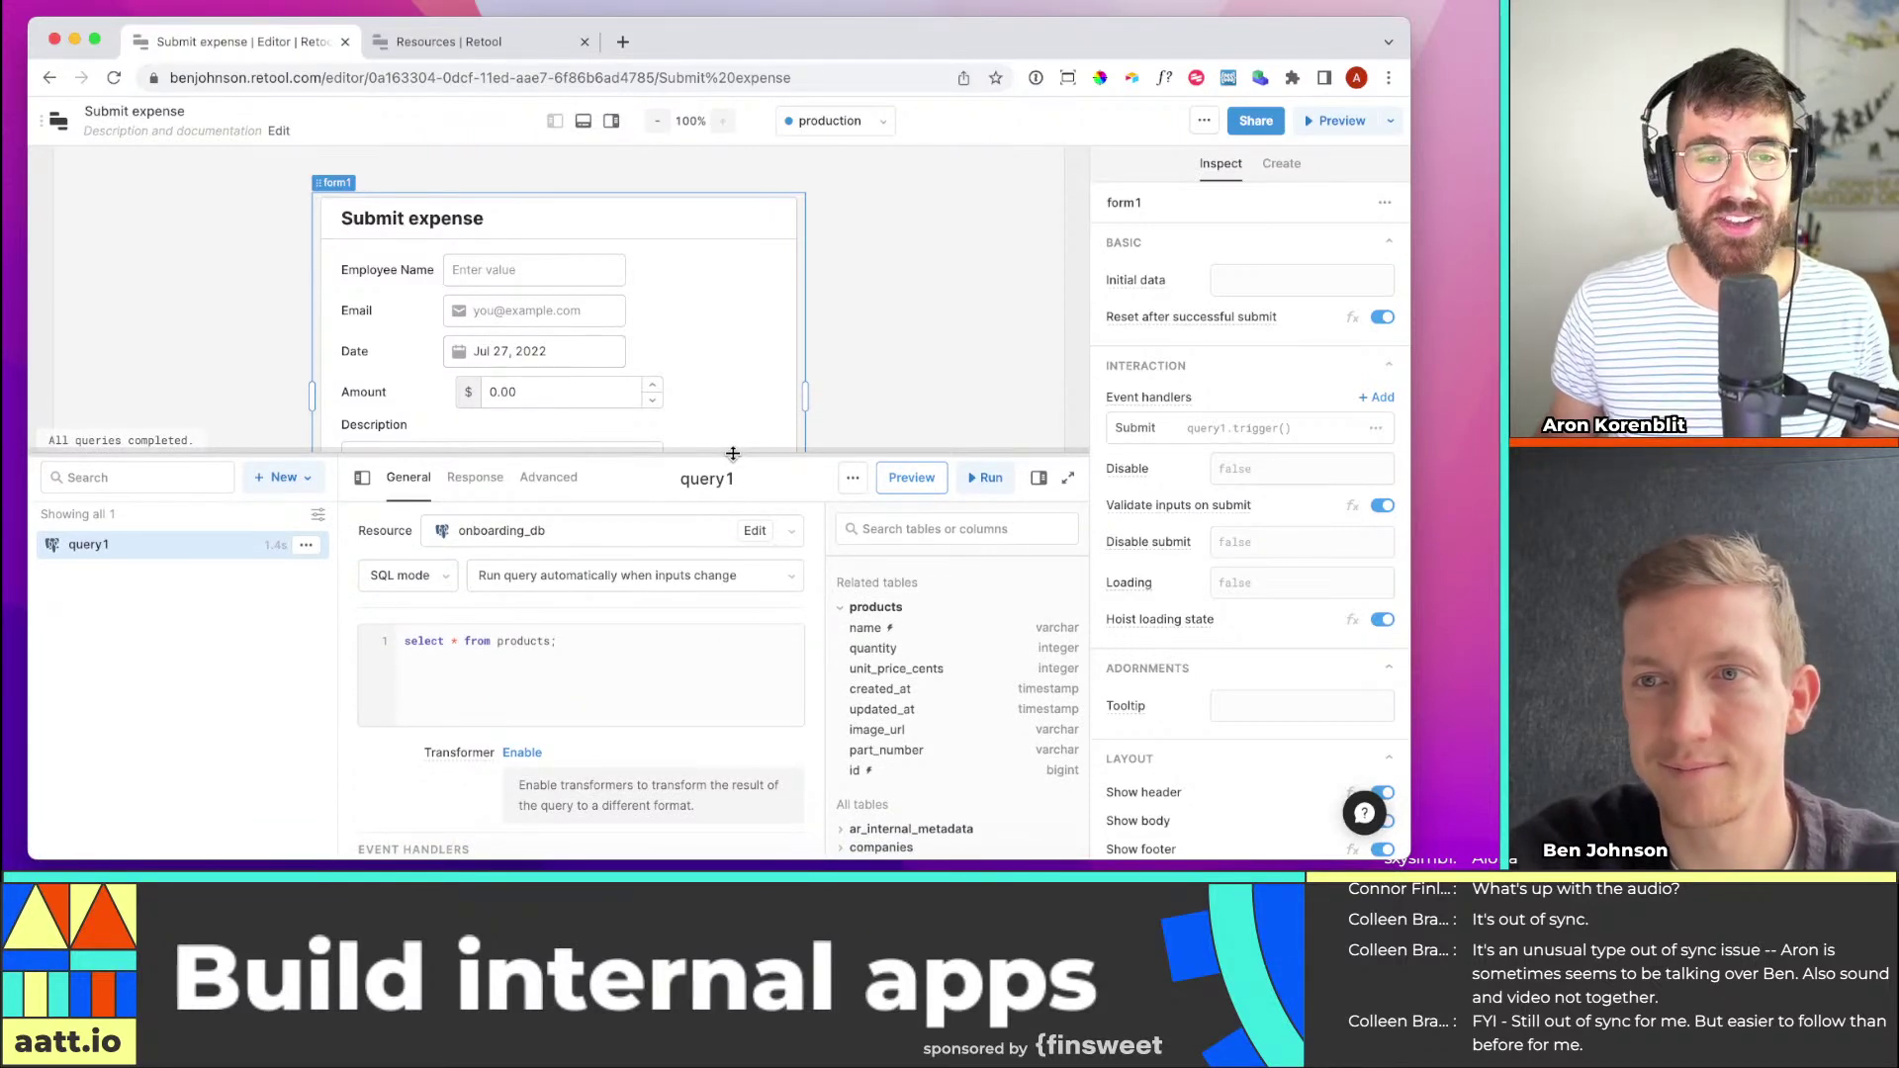
{"action": "left_click", "coordinate": [596, 668]}
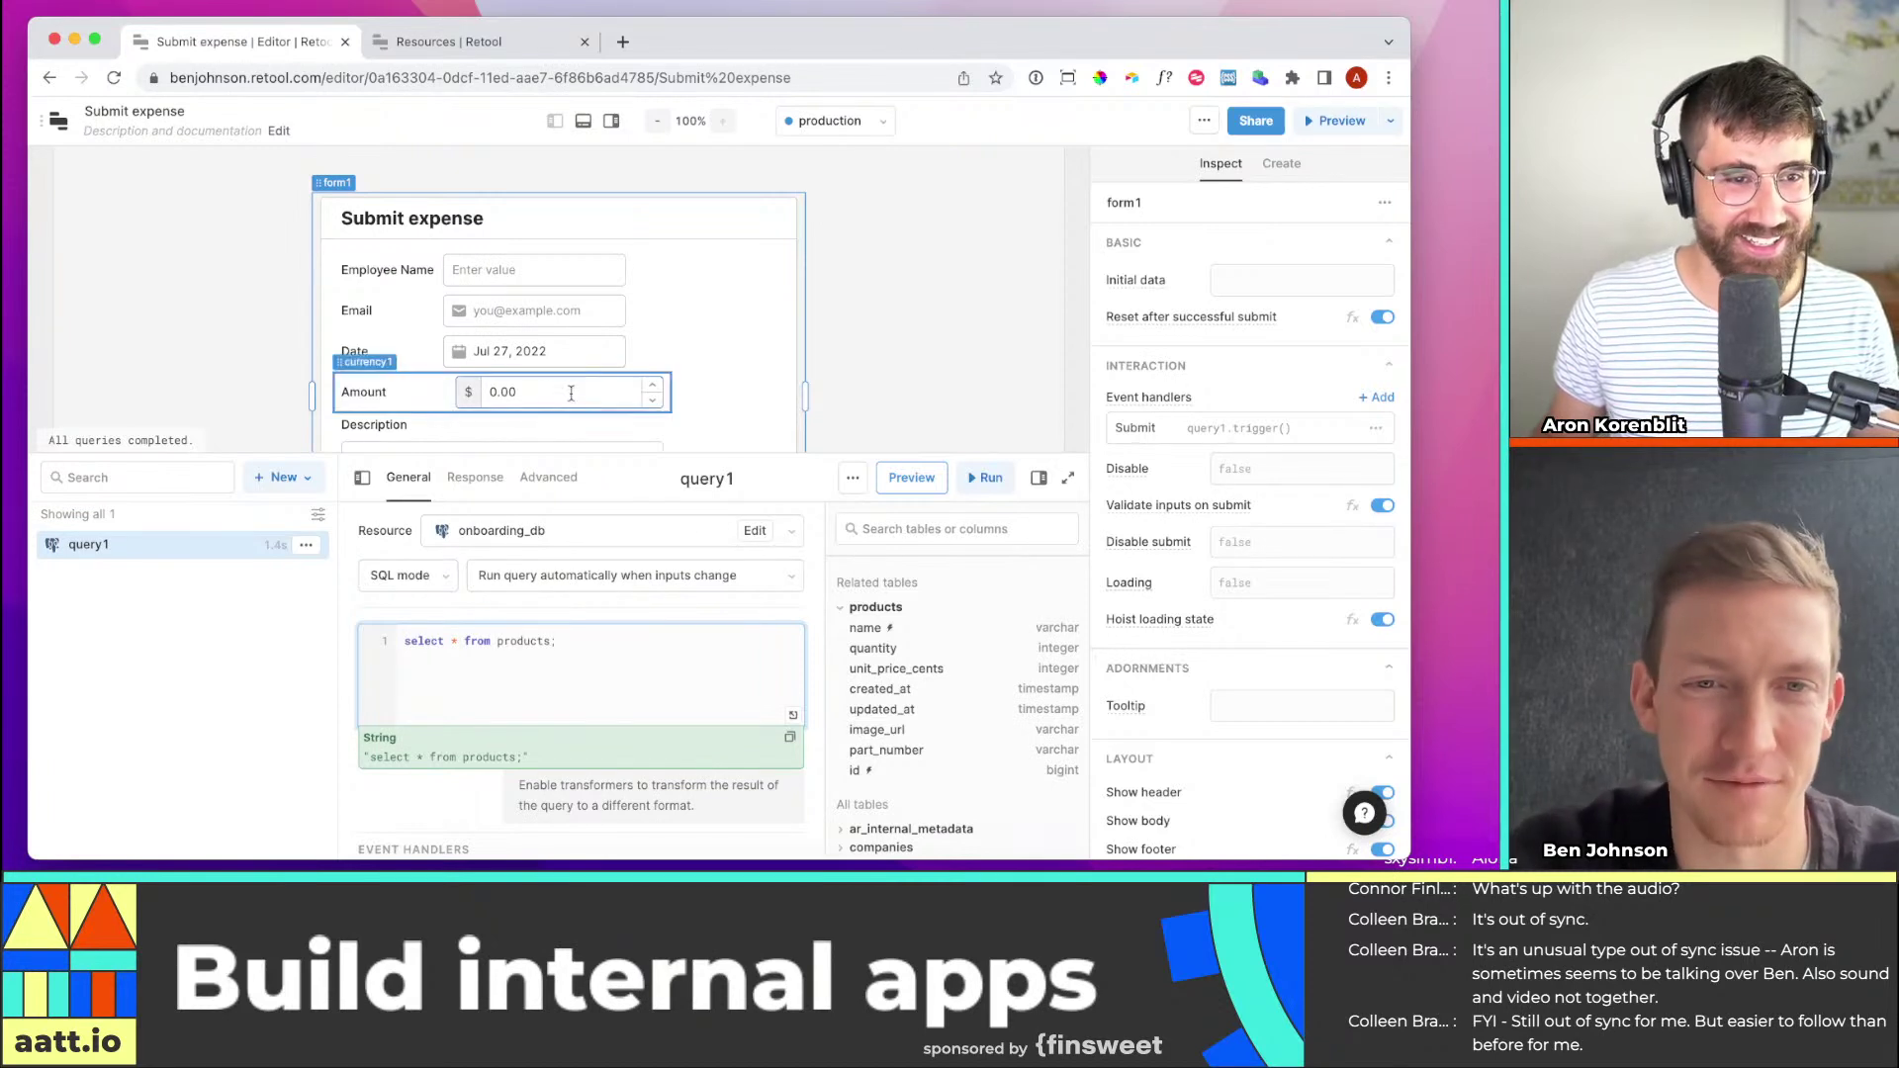
{"action": "left_click", "coordinate": [766, 294]}
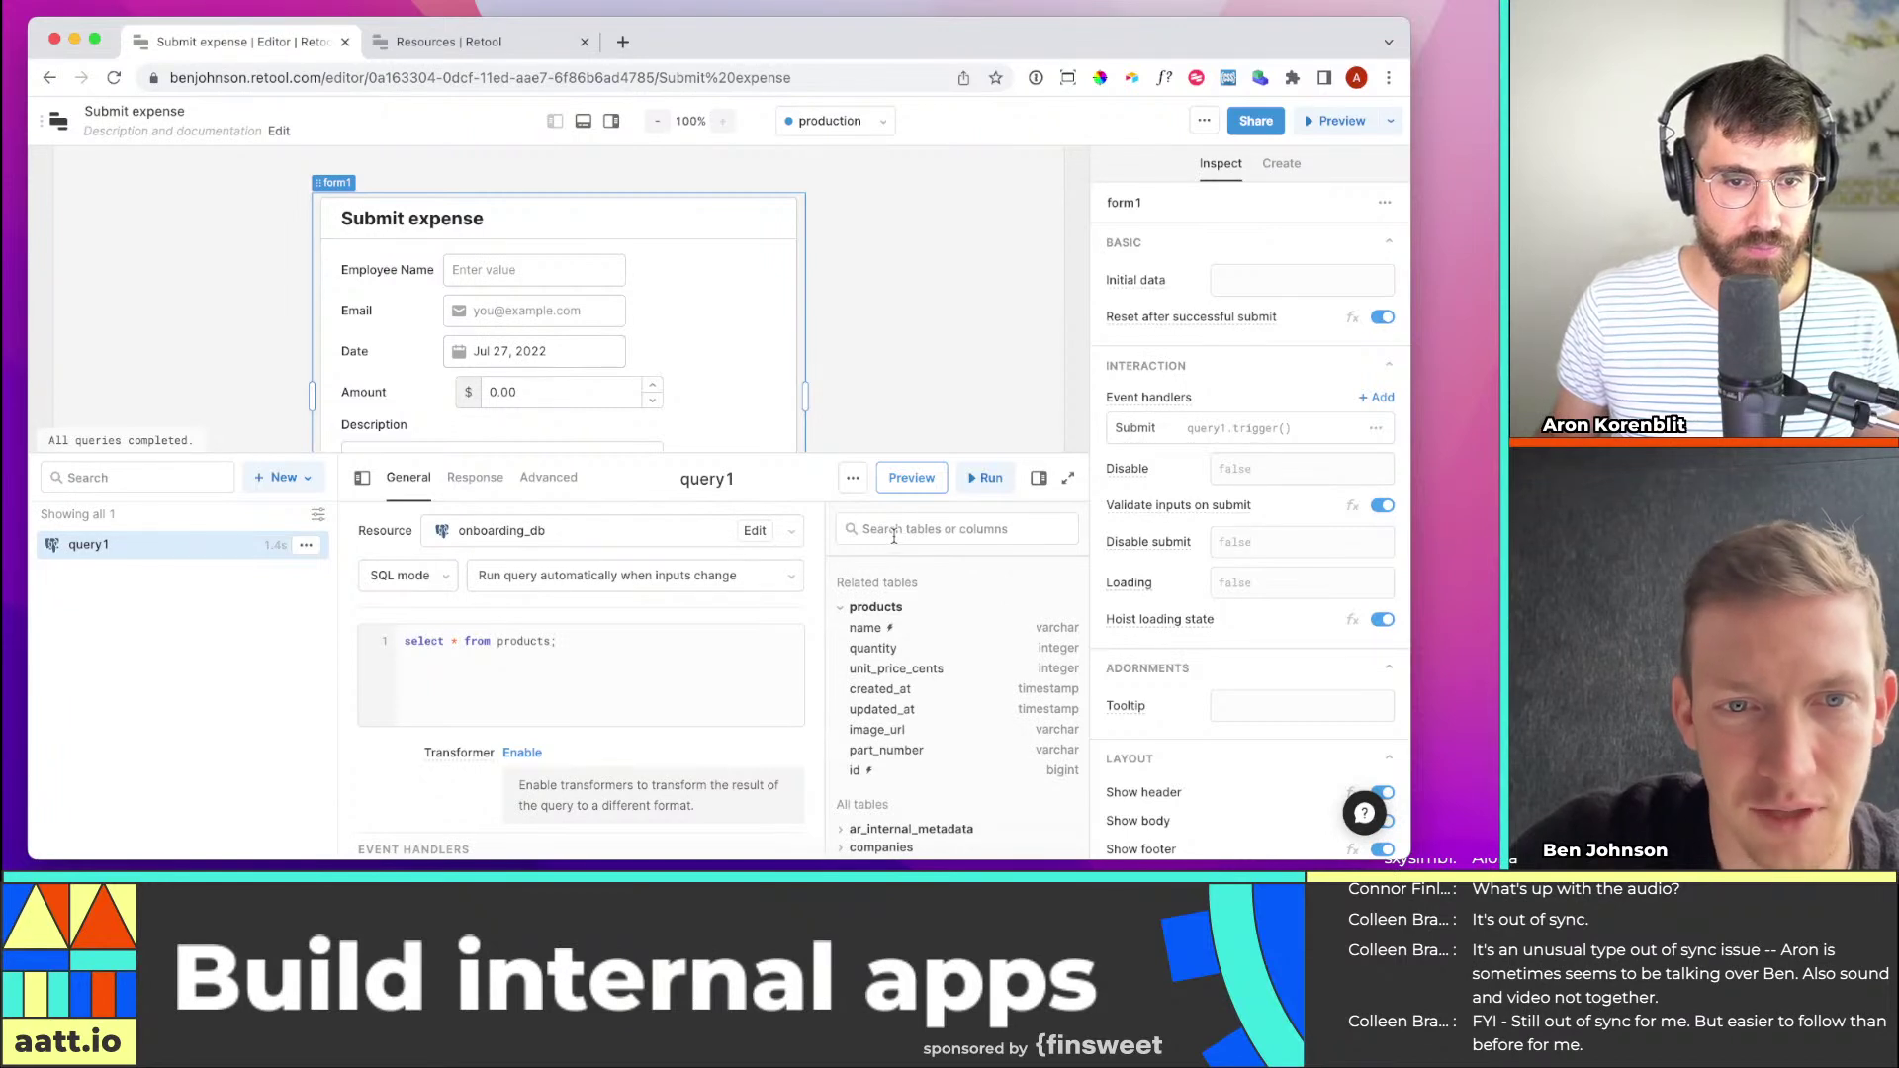
{"action": "left_click", "coordinate": [556, 531]}
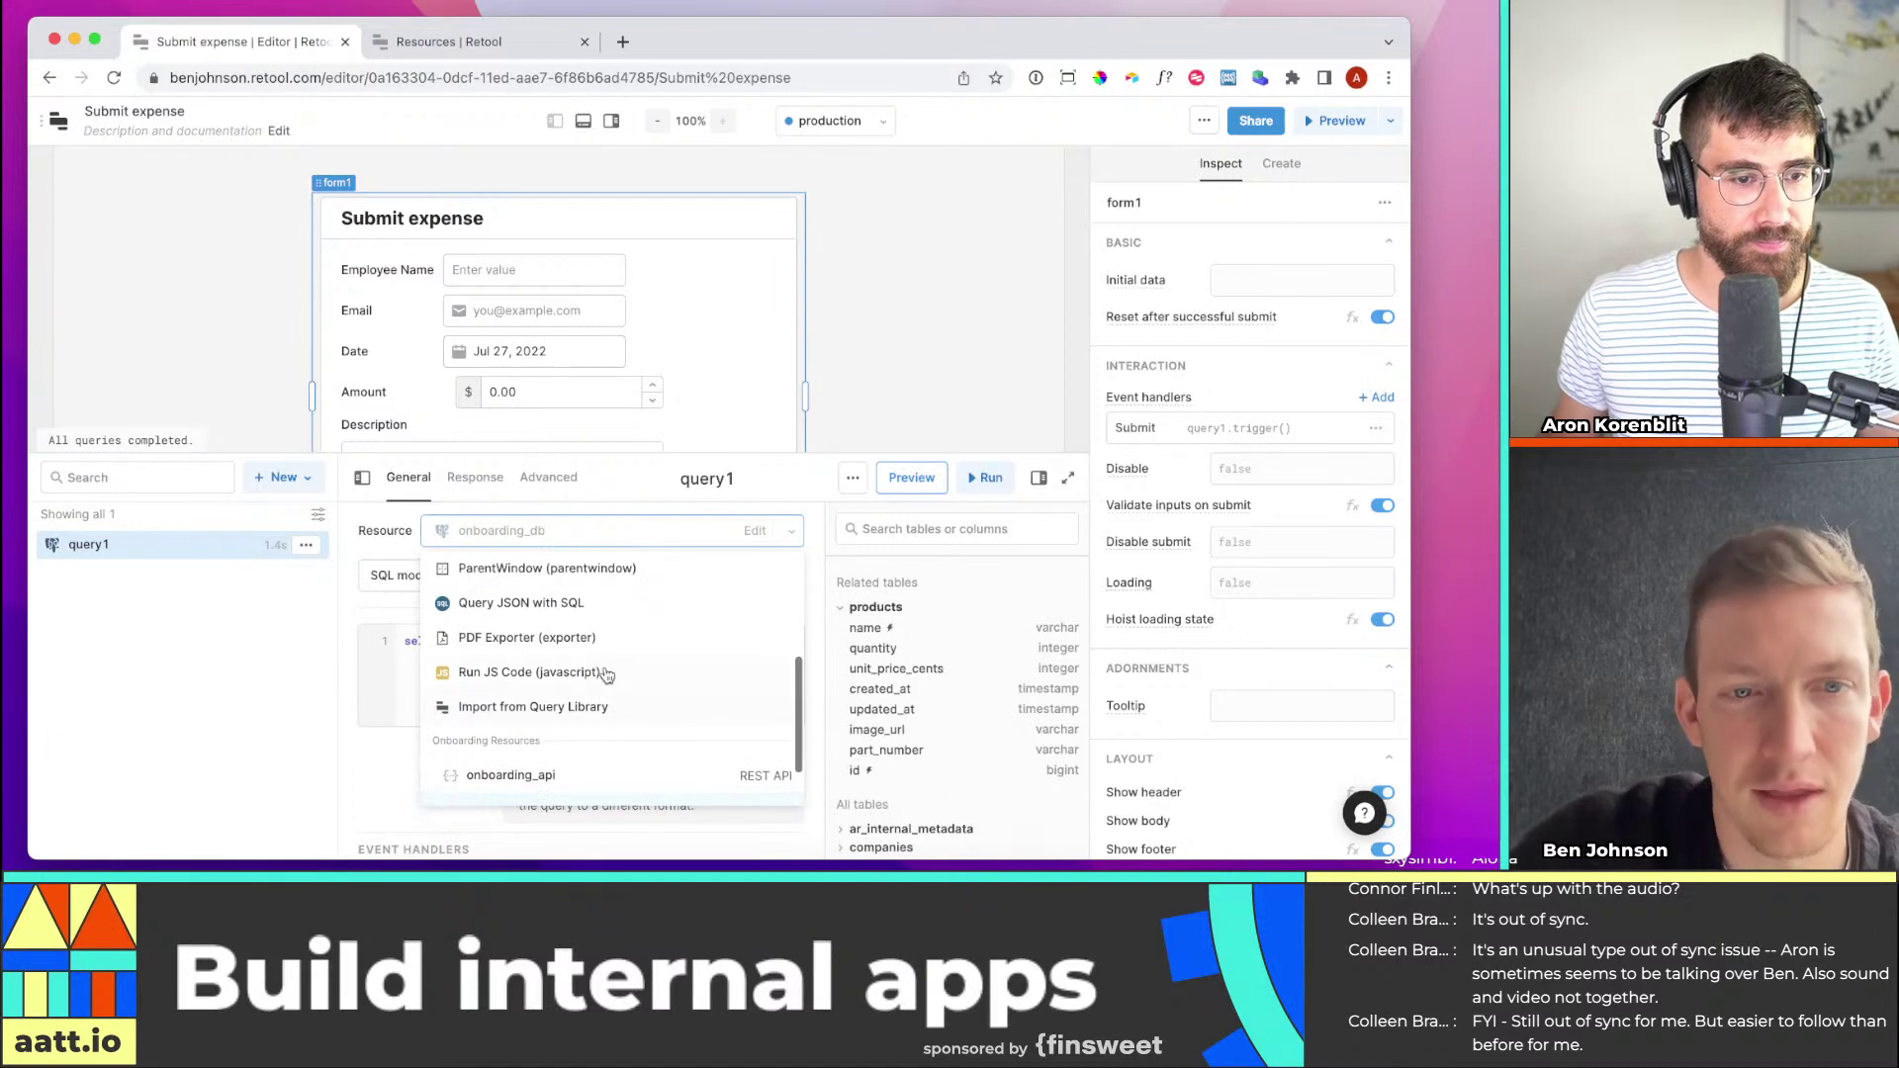
Point query1 at the Retool Database and switch it to GUI write mode
{"action": "scroll", "coordinate": [614, 633], "scroll_direction": "down", "scroll_amount": 1}
{"action": "scroll", "coordinate": [619, 627], "scroll_direction": "up", "scroll_amount": 5}
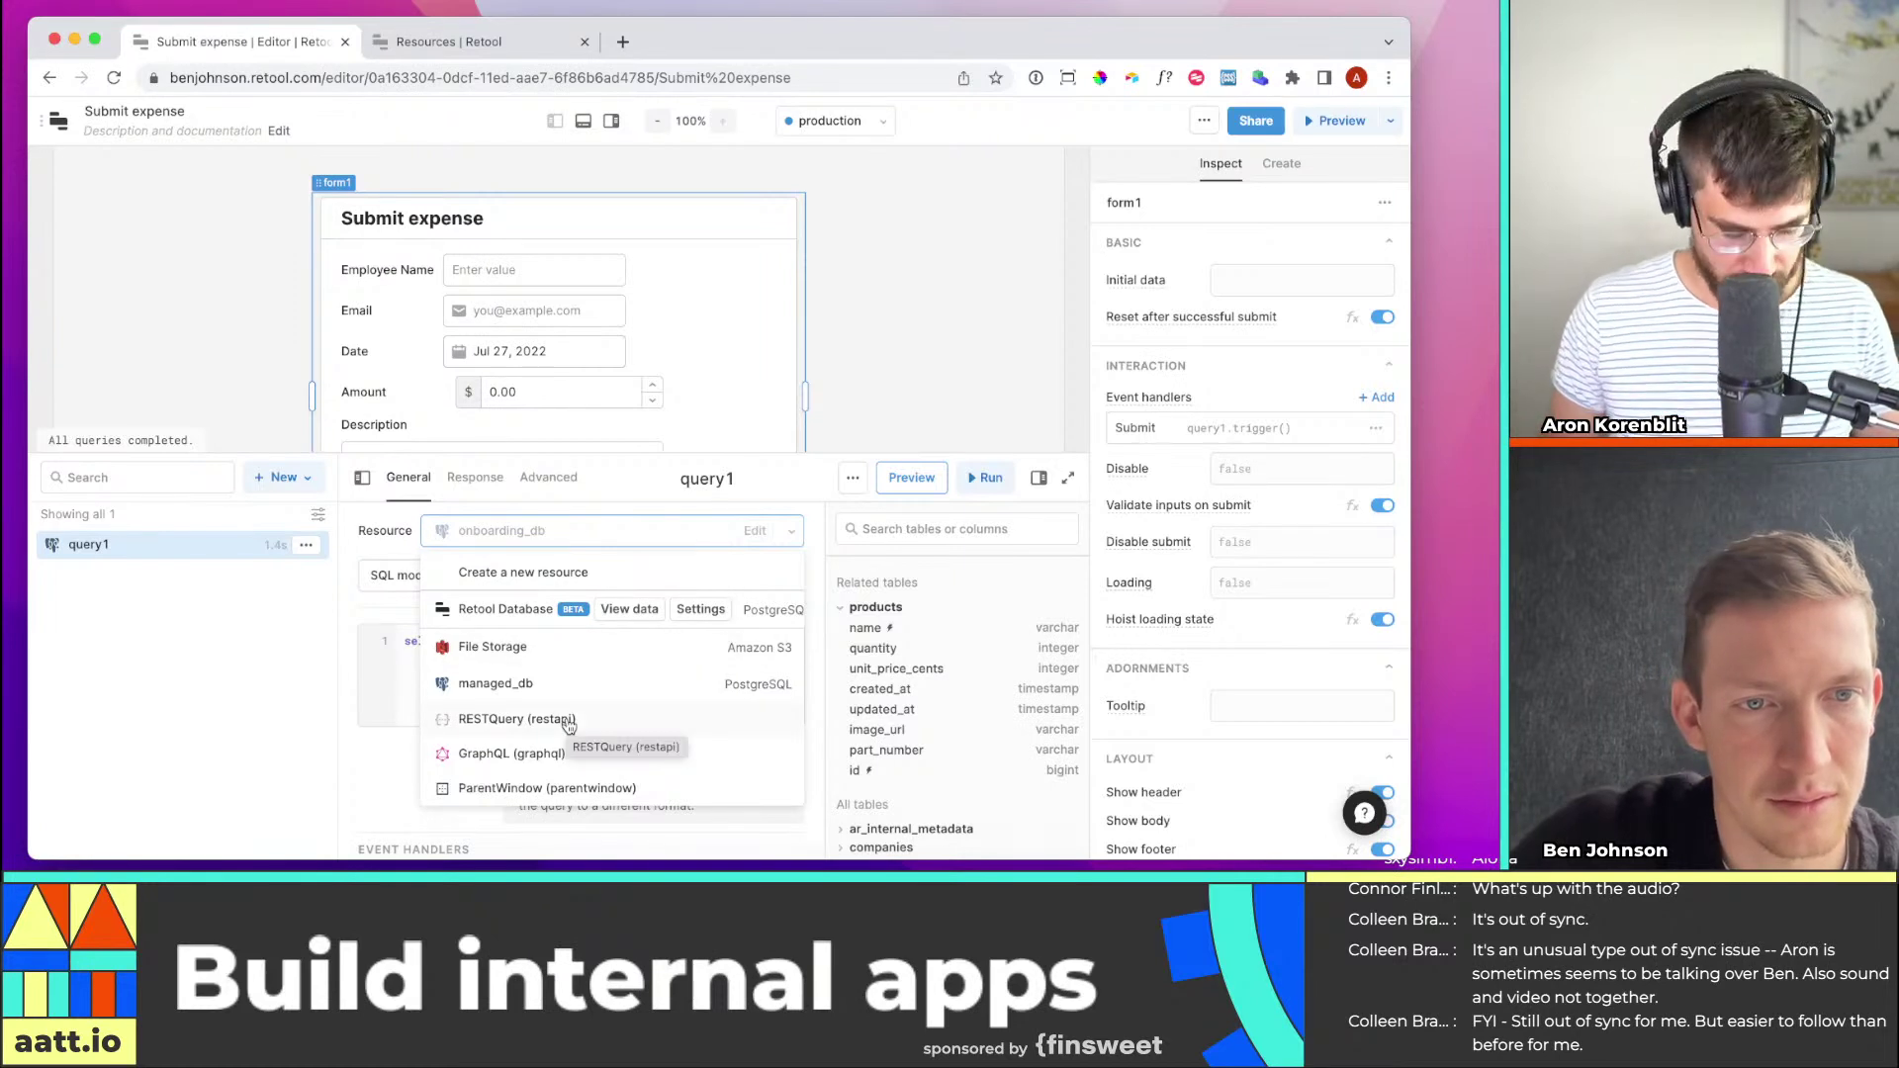
{"action": "type", "text": "retool"}
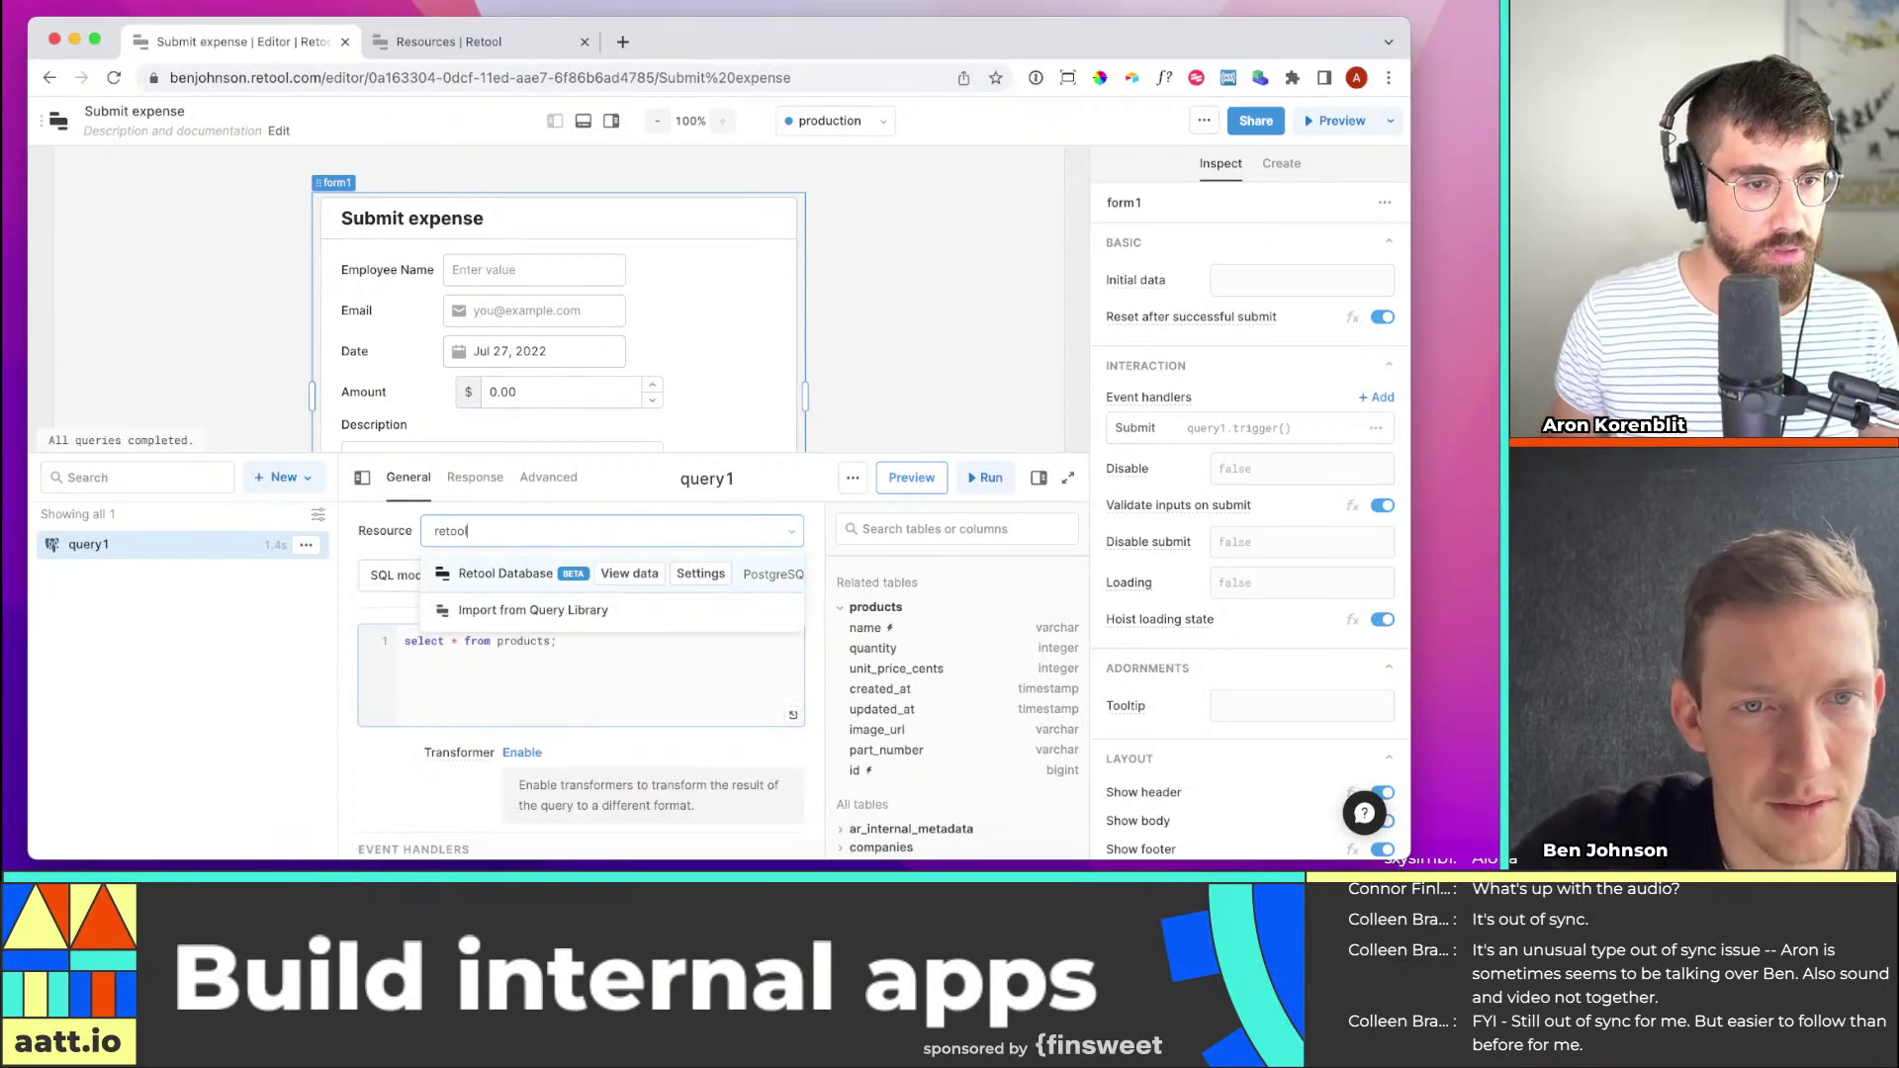
{"action": "left_click", "coordinate": [489, 573]}
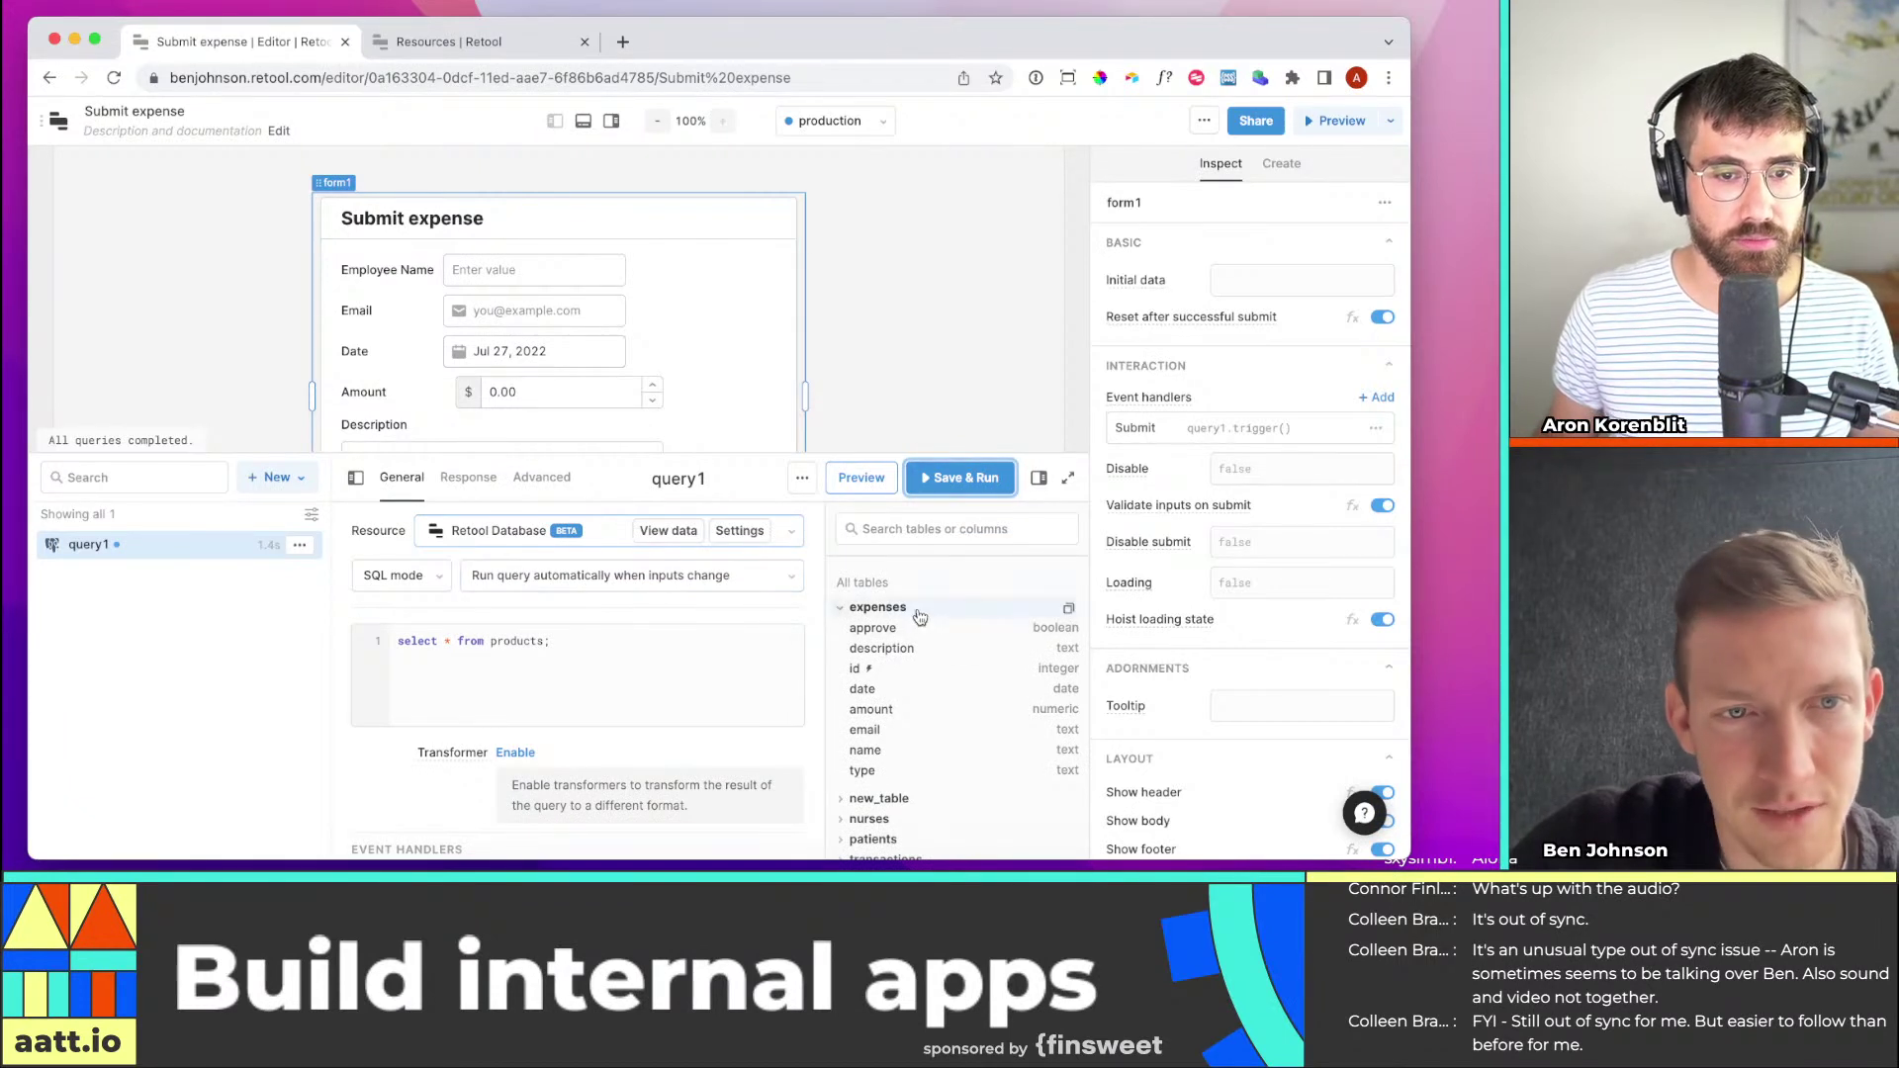
{"action": "left_click", "coordinate": [442, 584]}
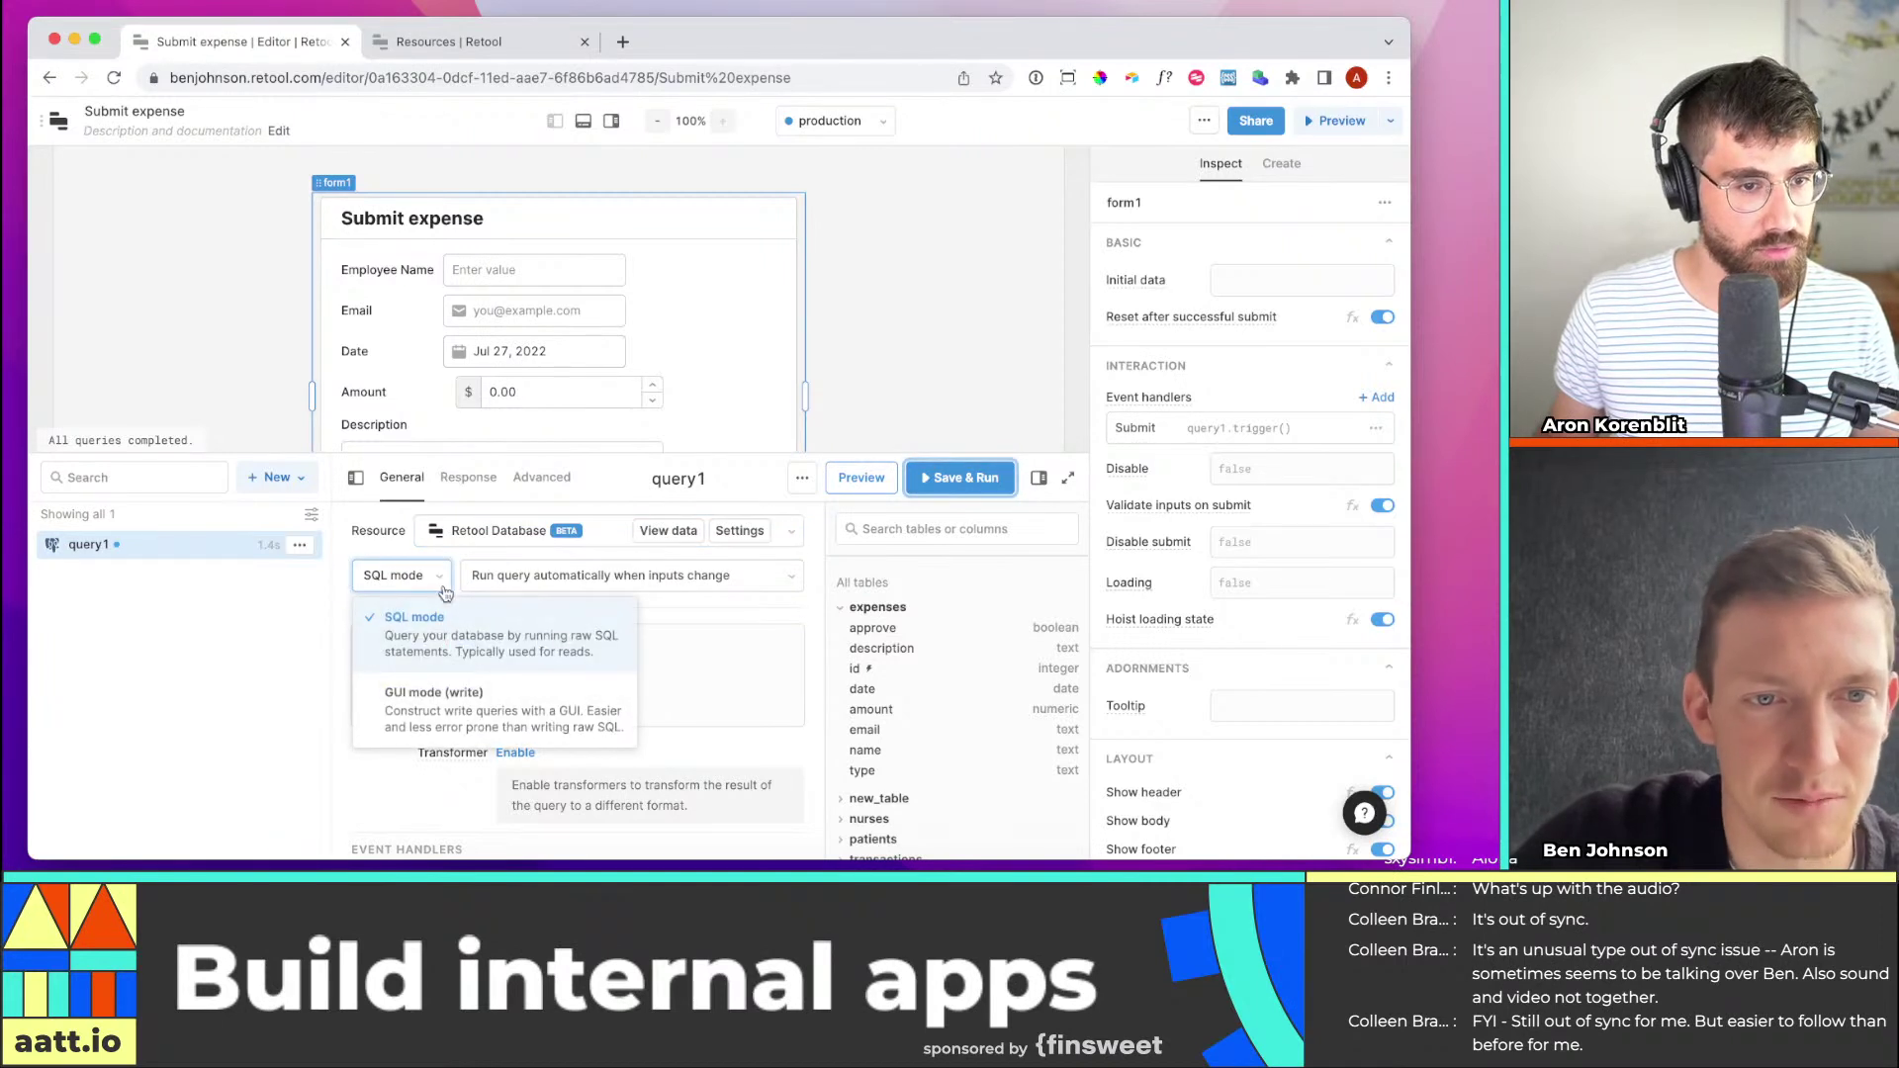
{"action": "left_click", "coordinate": [473, 714]}
Choose the expenses table and set the action type to Insert a record
{"action": "scroll", "coordinate": [654, 633], "scroll_direction": "down", "scroll_amount": 1}
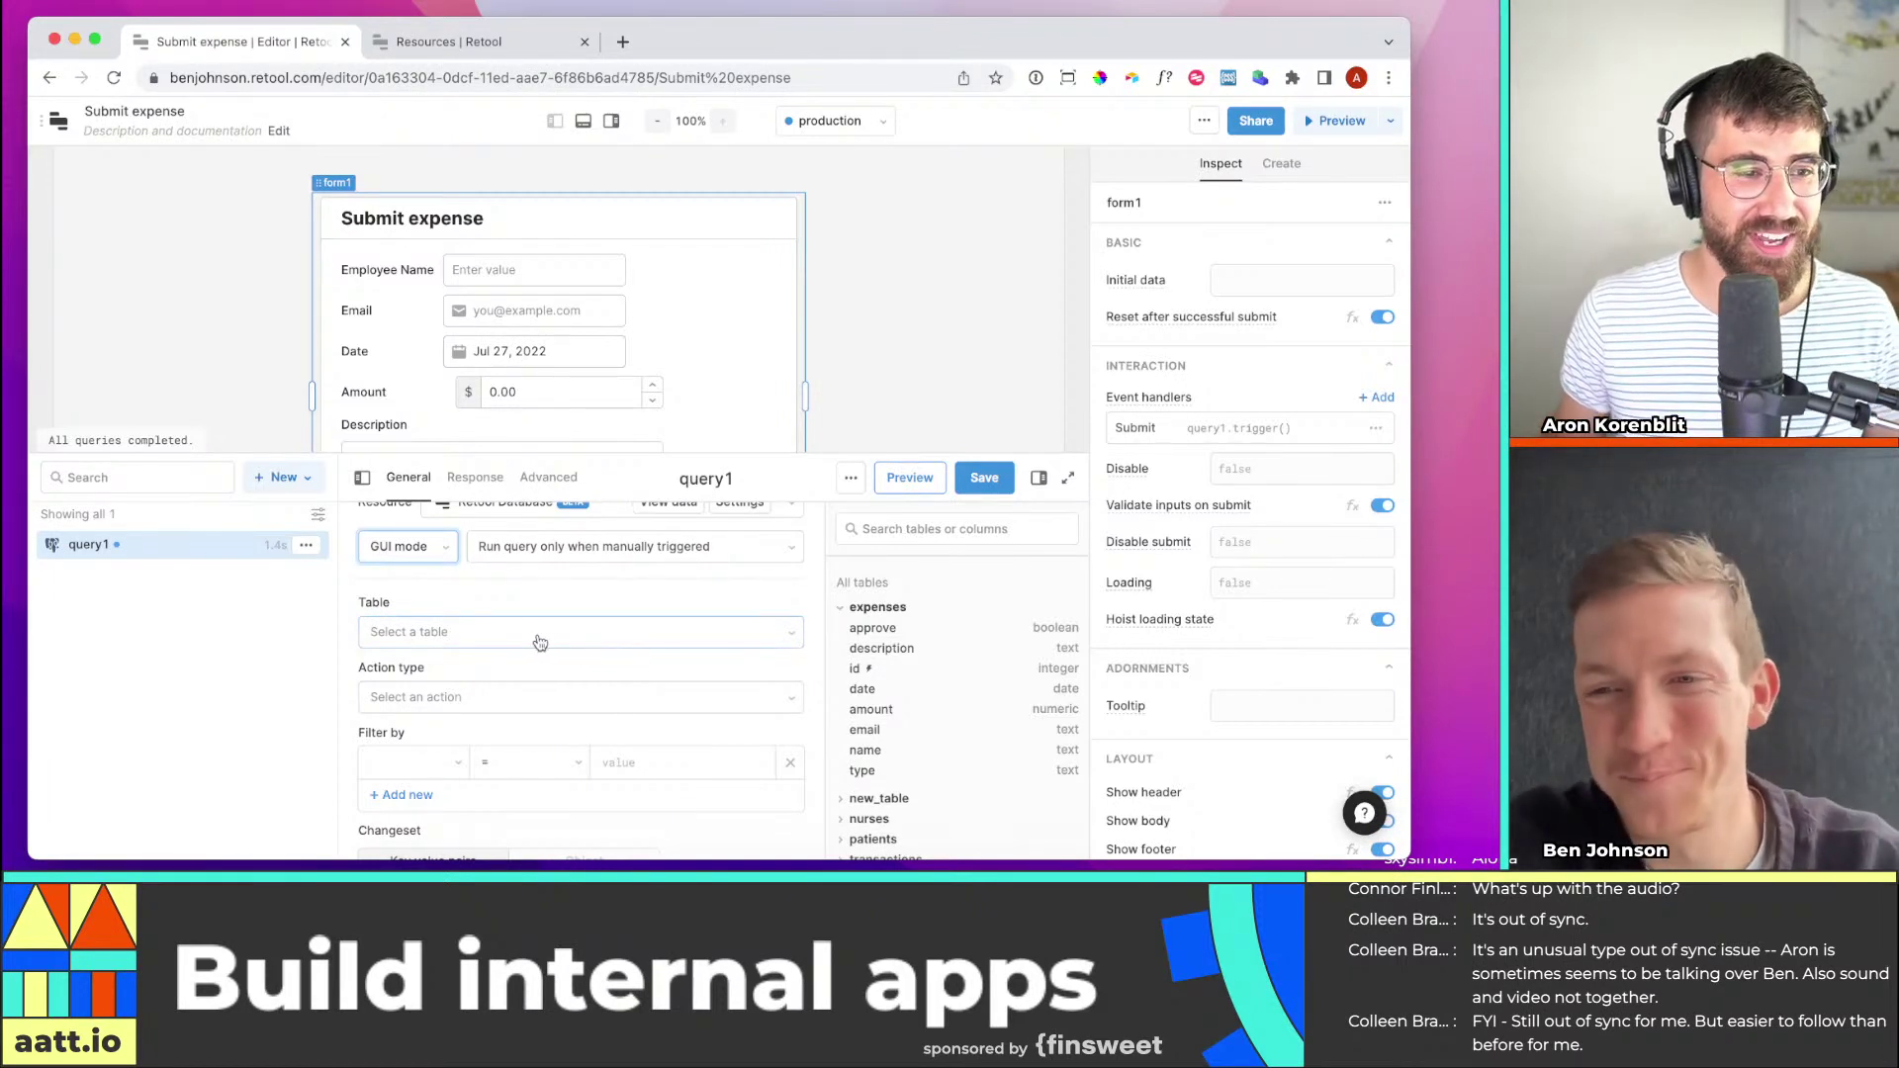
{"action": "scroll", "coordinate": [593, 618], "scroll_direction": "down", "scroll_amount": 1}
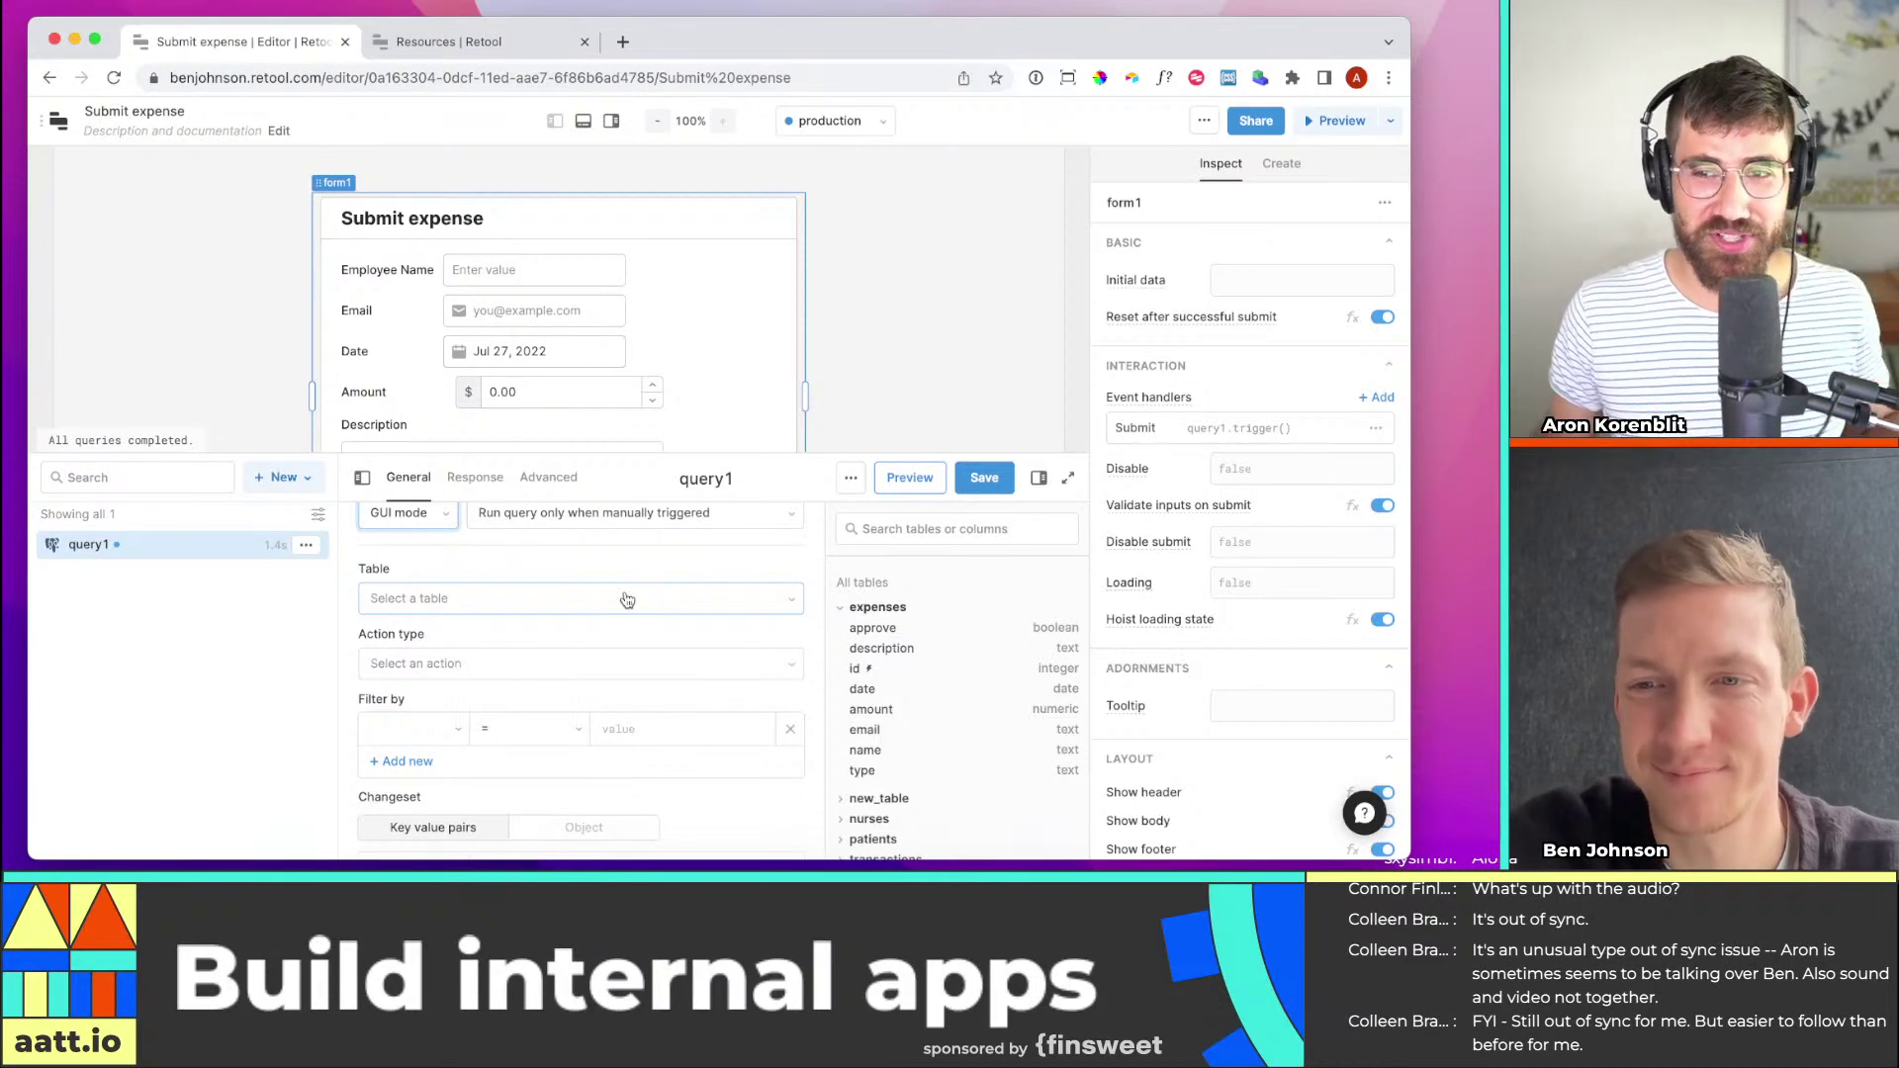
{"action": "left_click", "coordinate": [623, 598]}
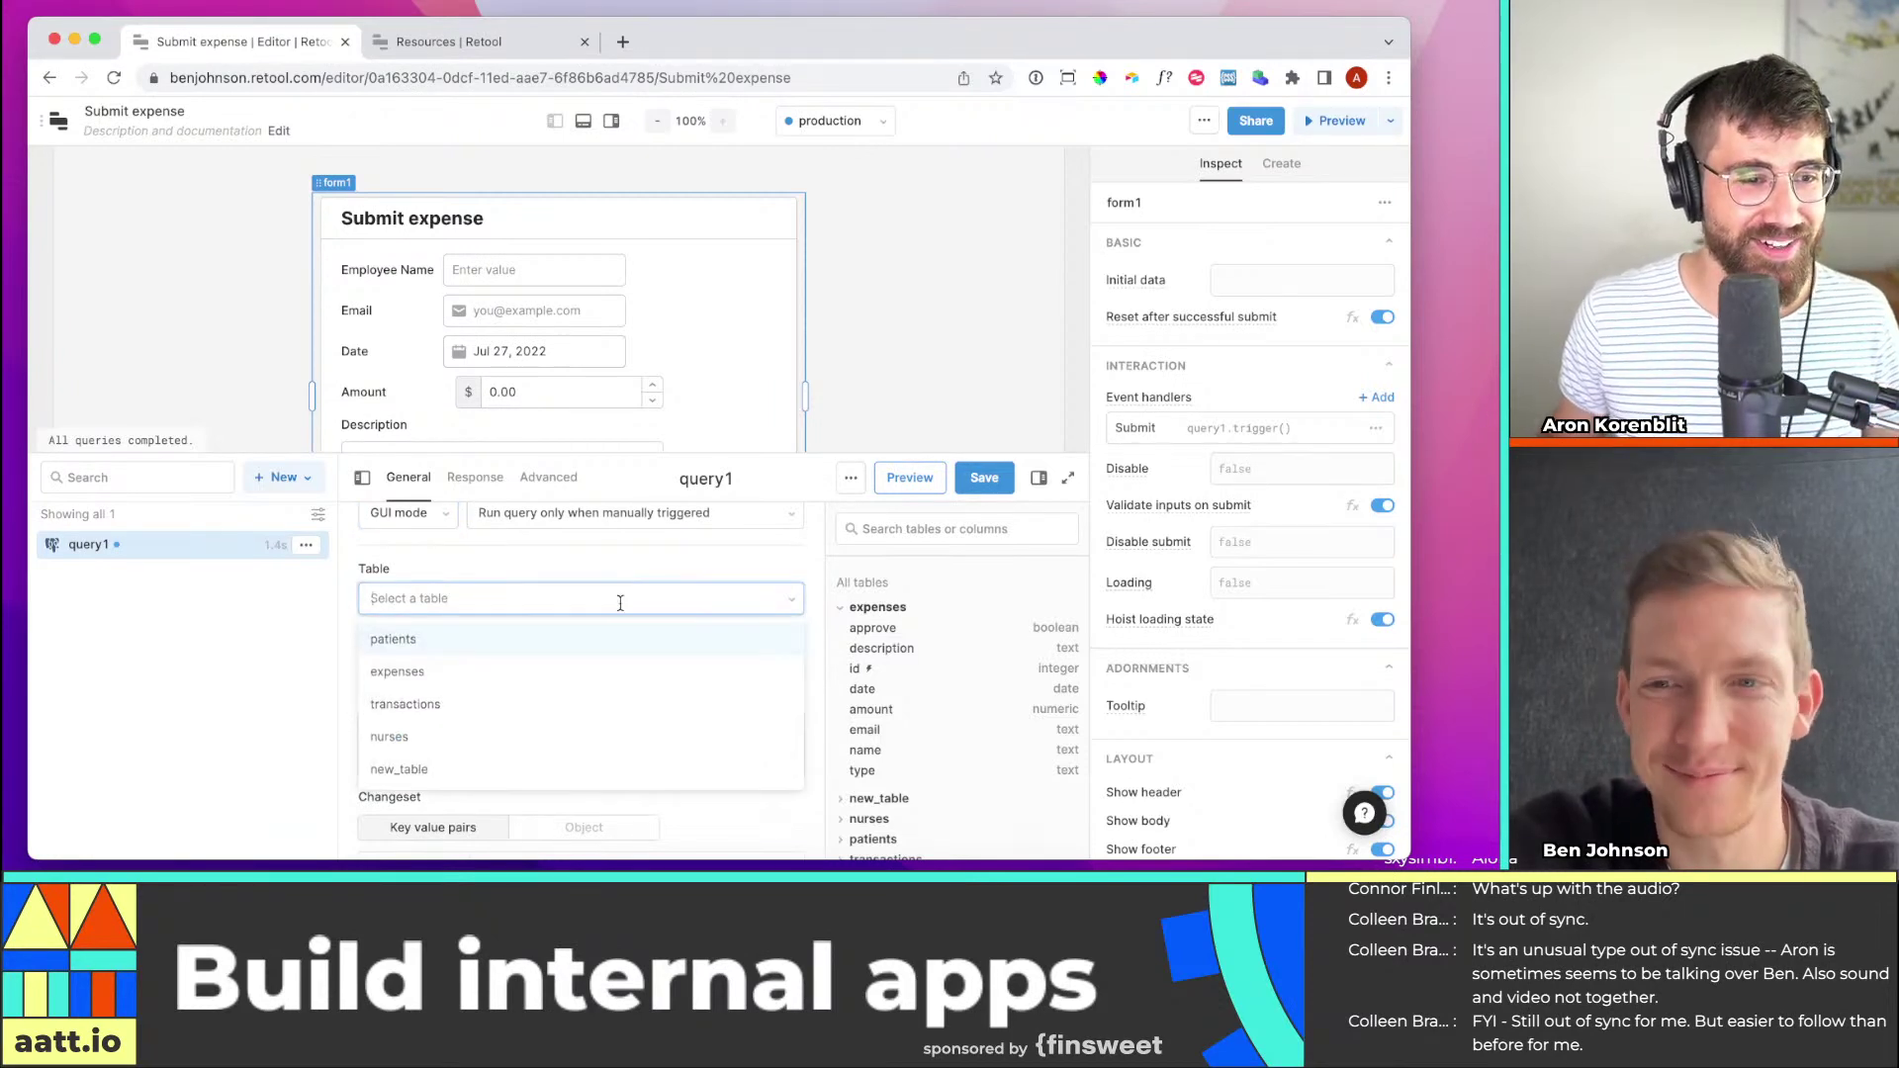
{"action": "left_click", "coordinate": [542, 674]}
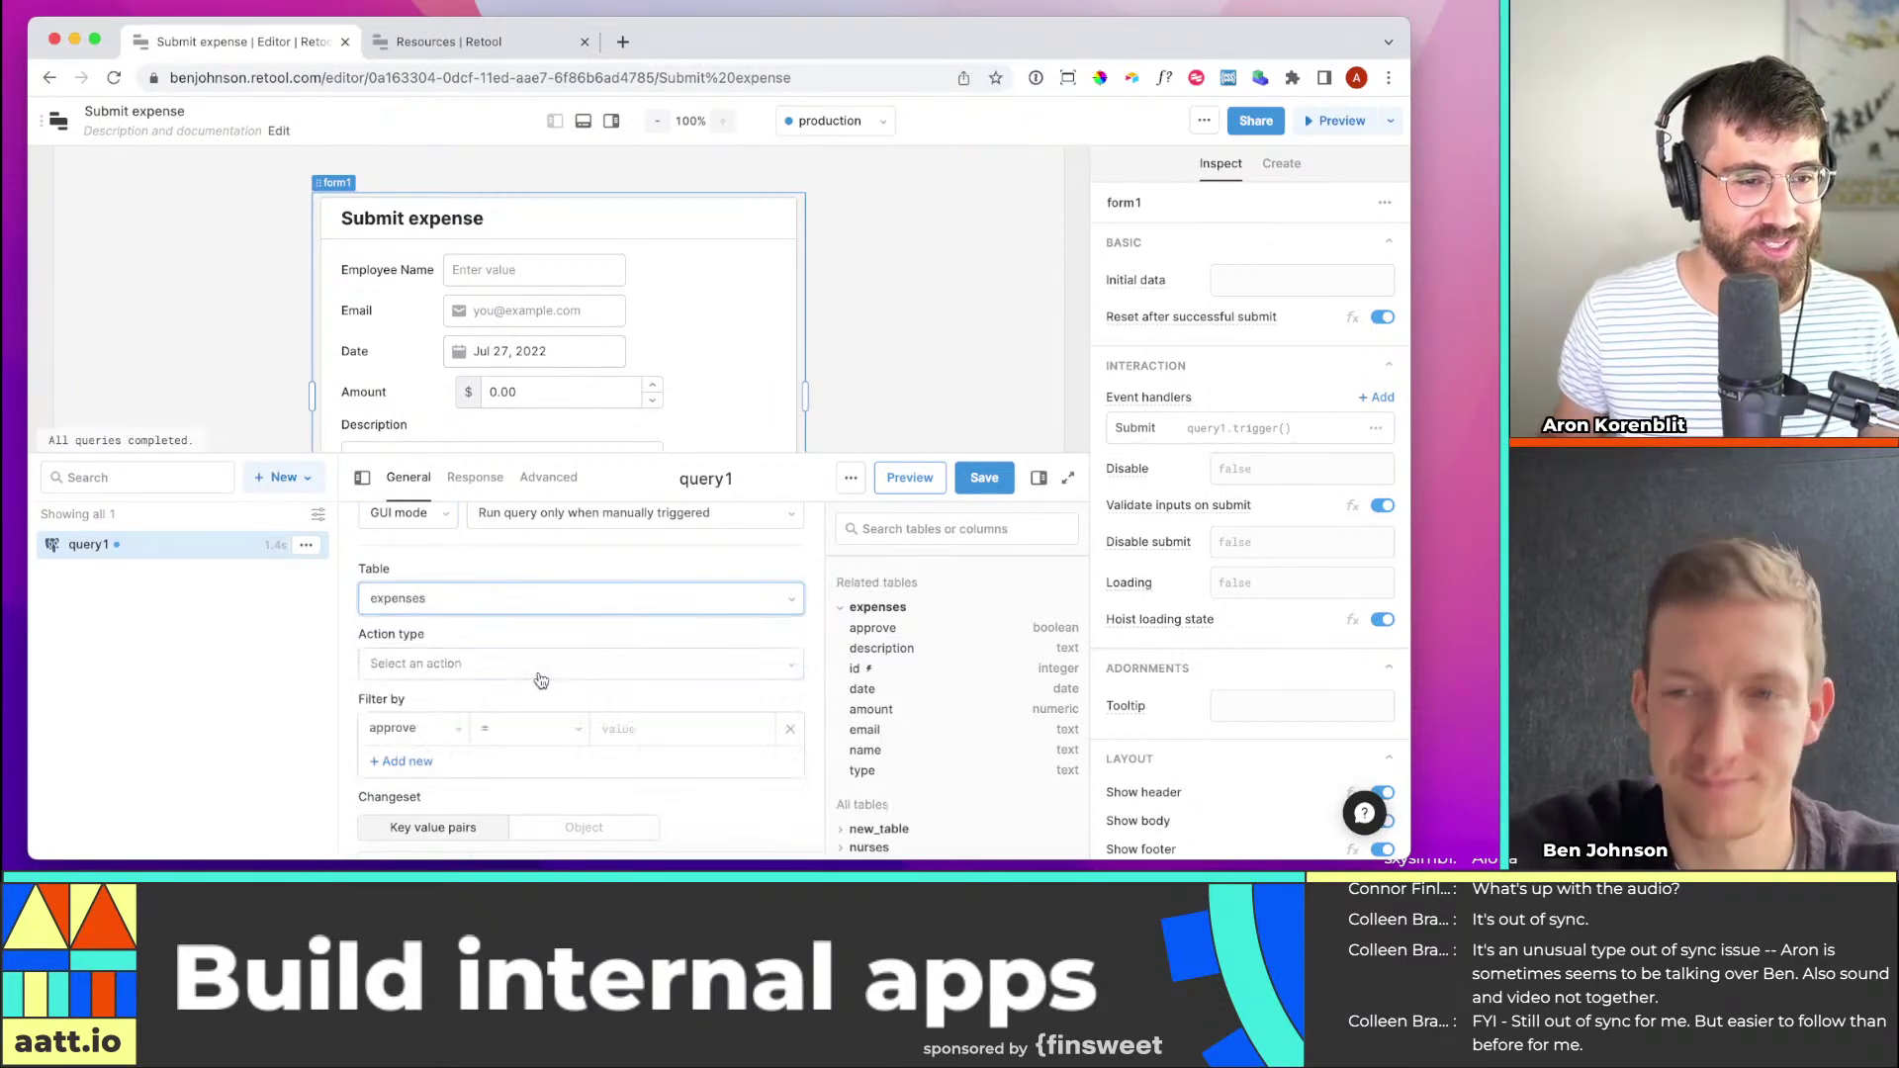
{"action": "left_click", "coordinate": [530, 667]}
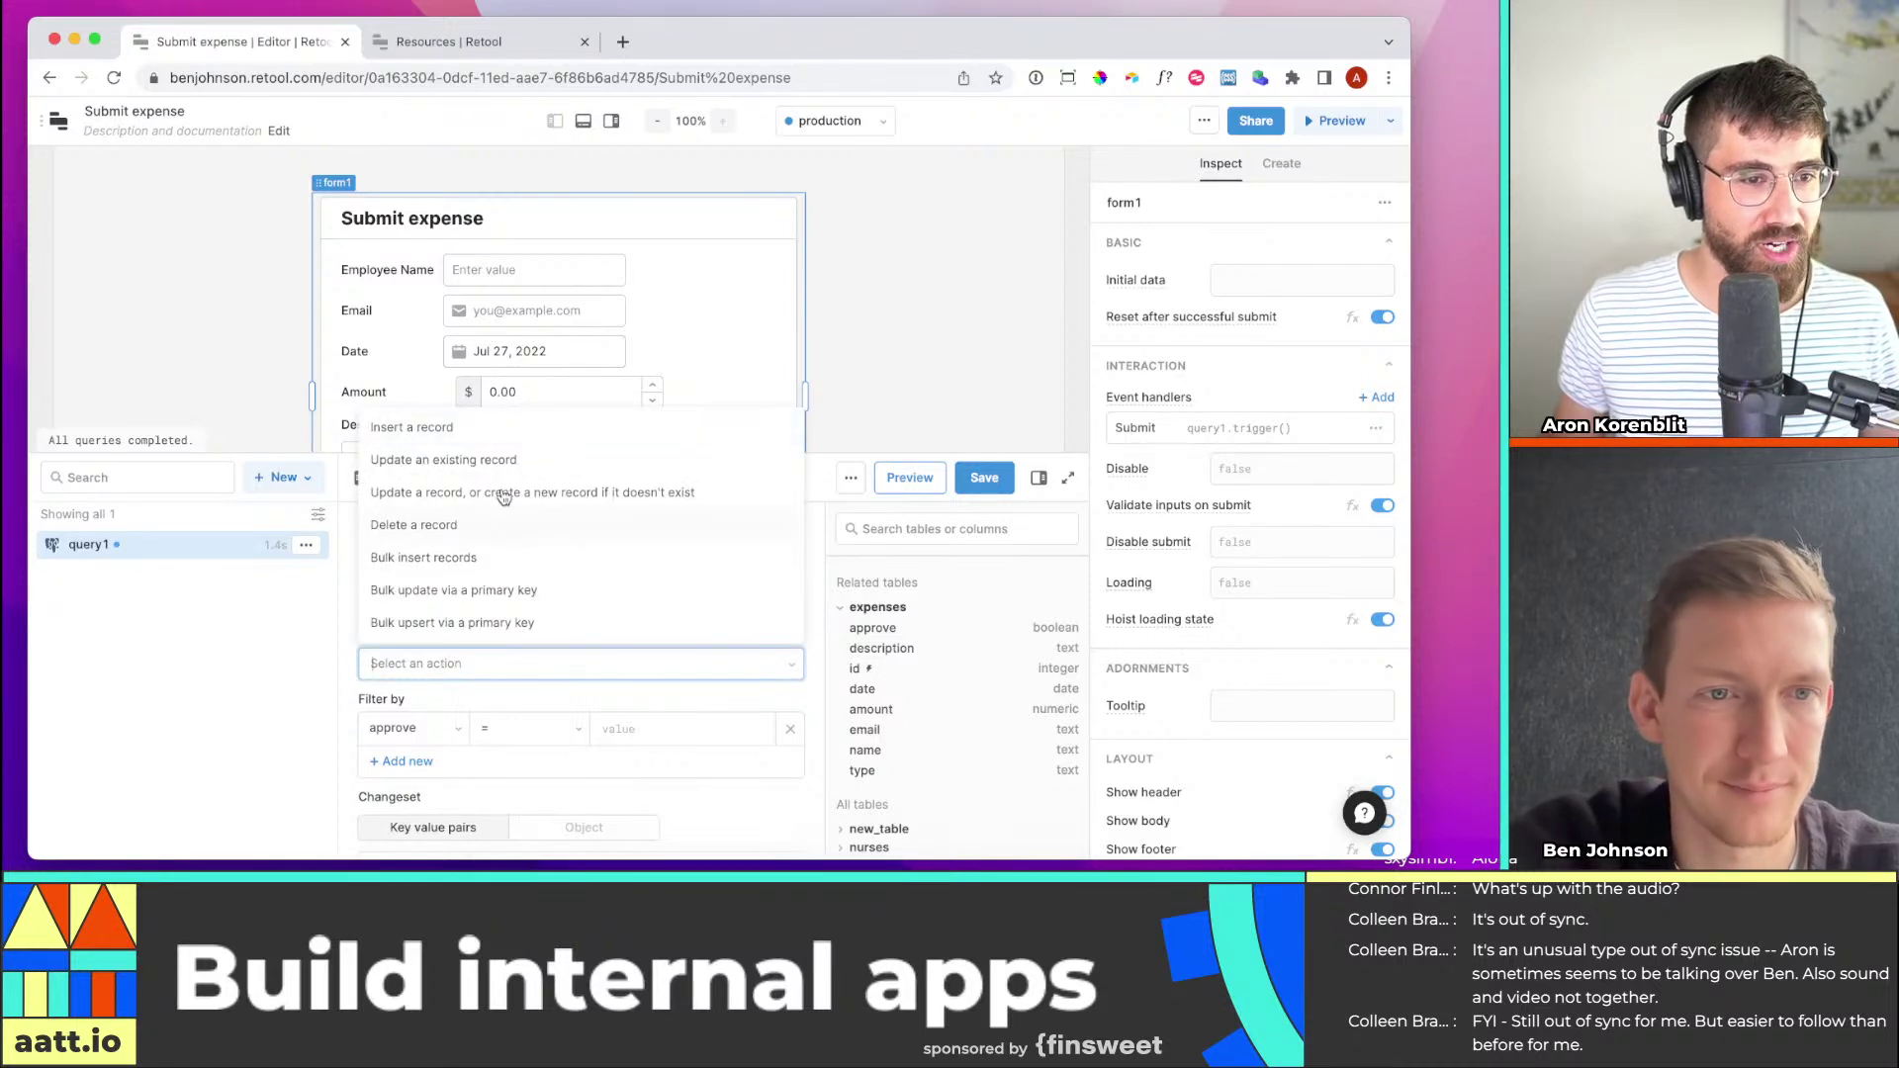
{"action": "left_click", "coordinate": [492, 429]}
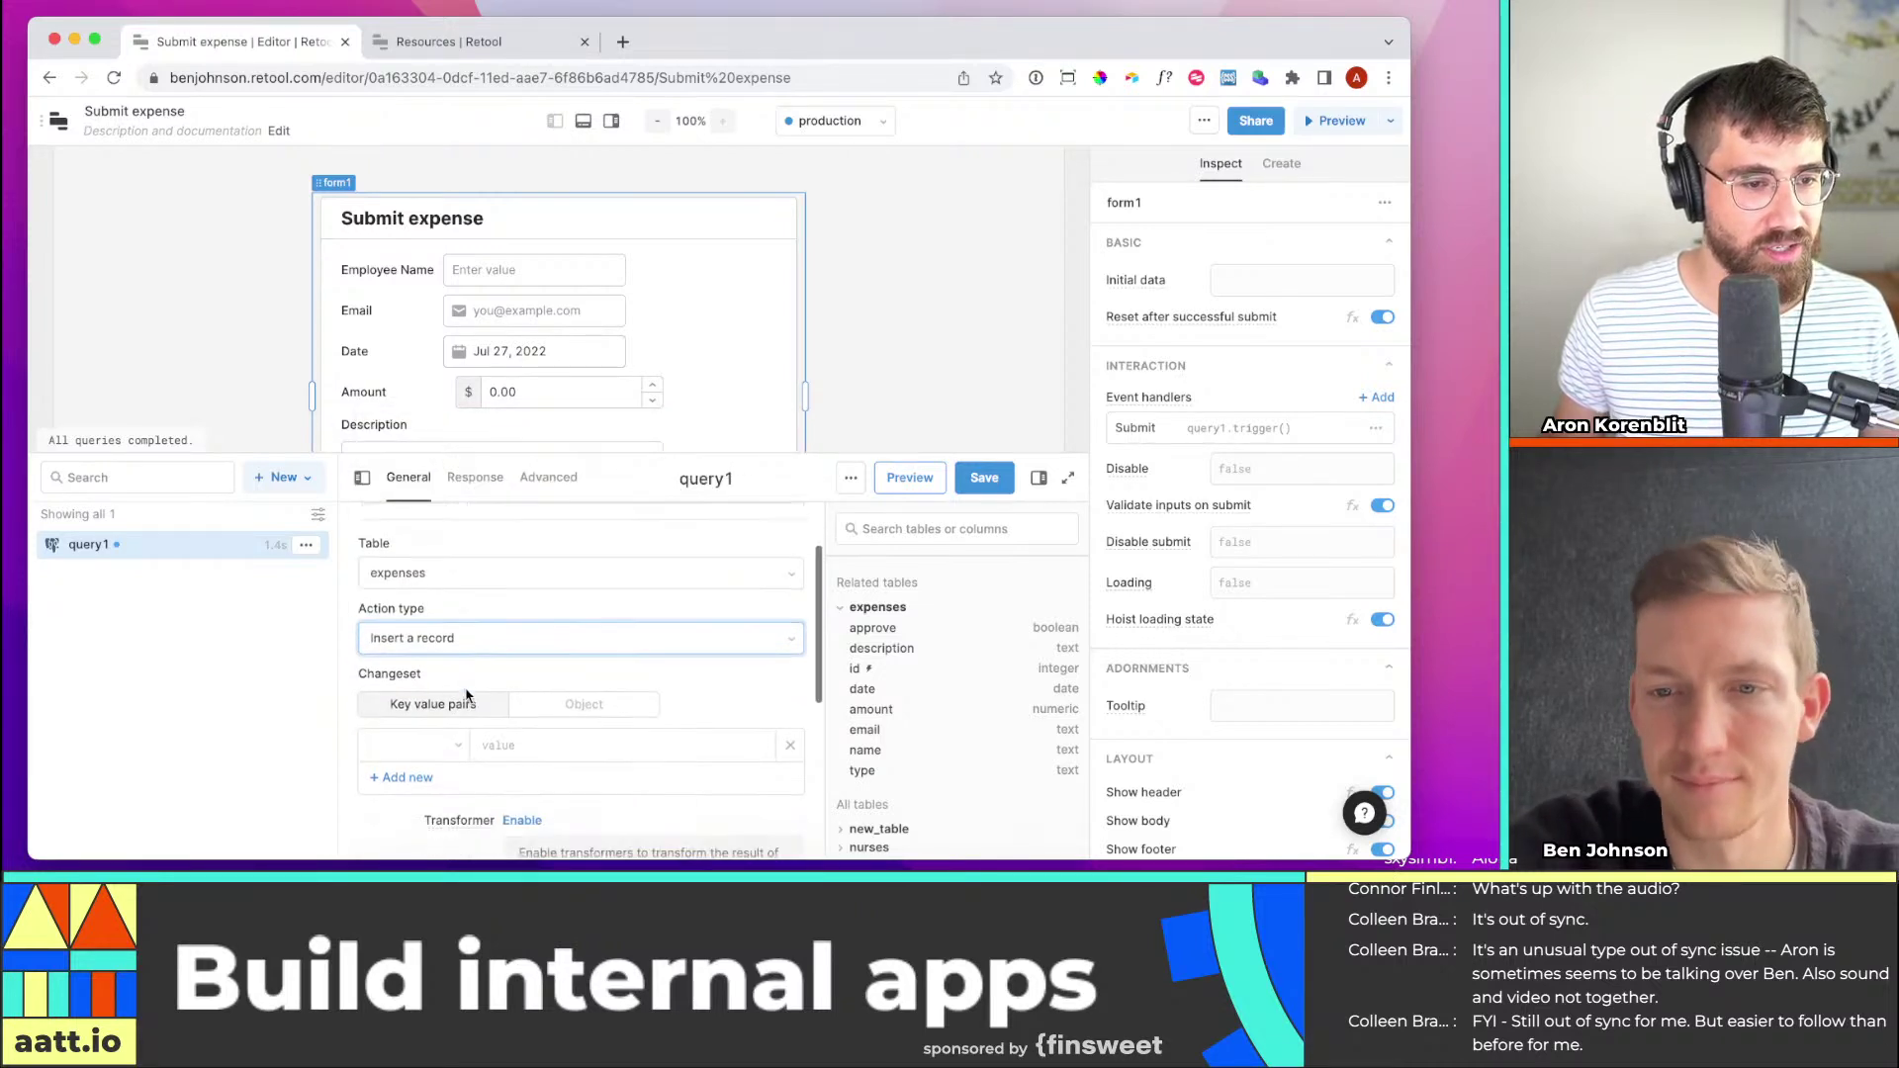
{"action": "scroll", "coordinate": [455, 717], "scroll_direction": "down", "scroll_amount": 2}
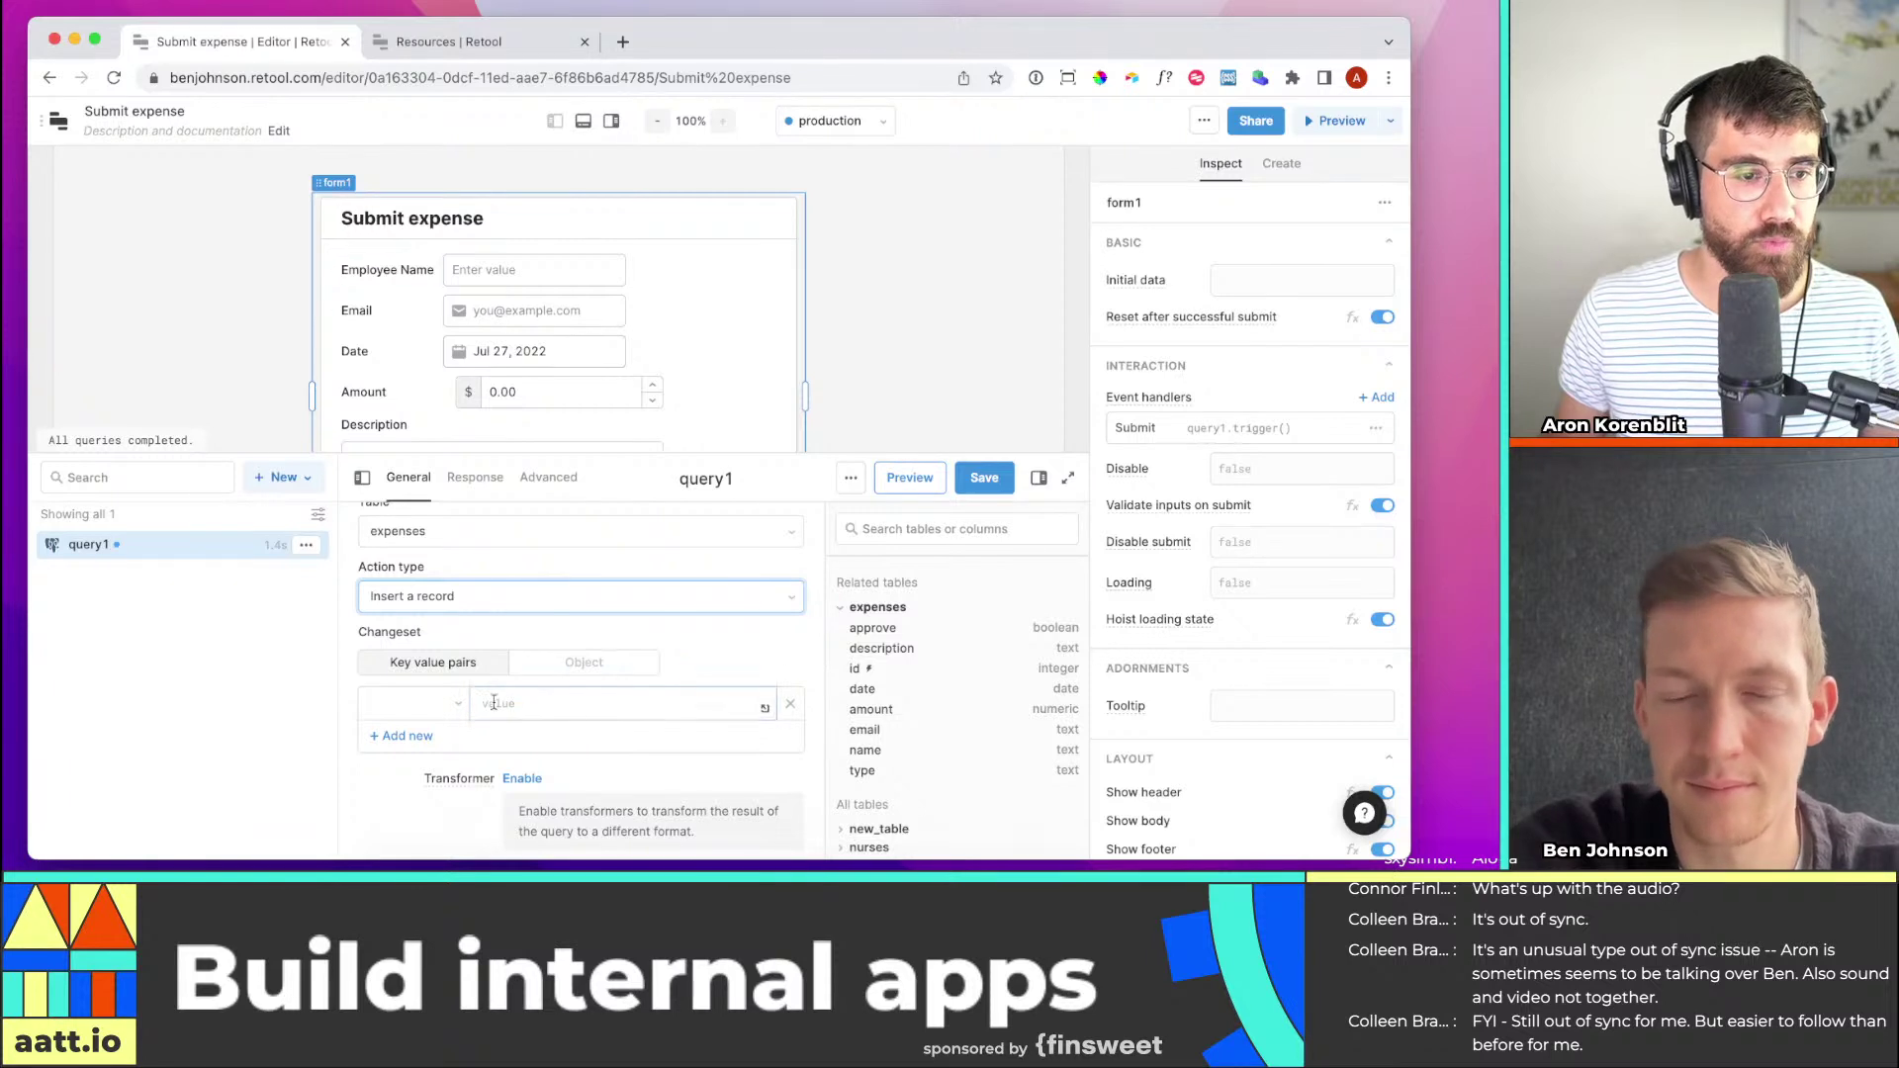
{"action": "left_click", "coordinate": [448, 704]}
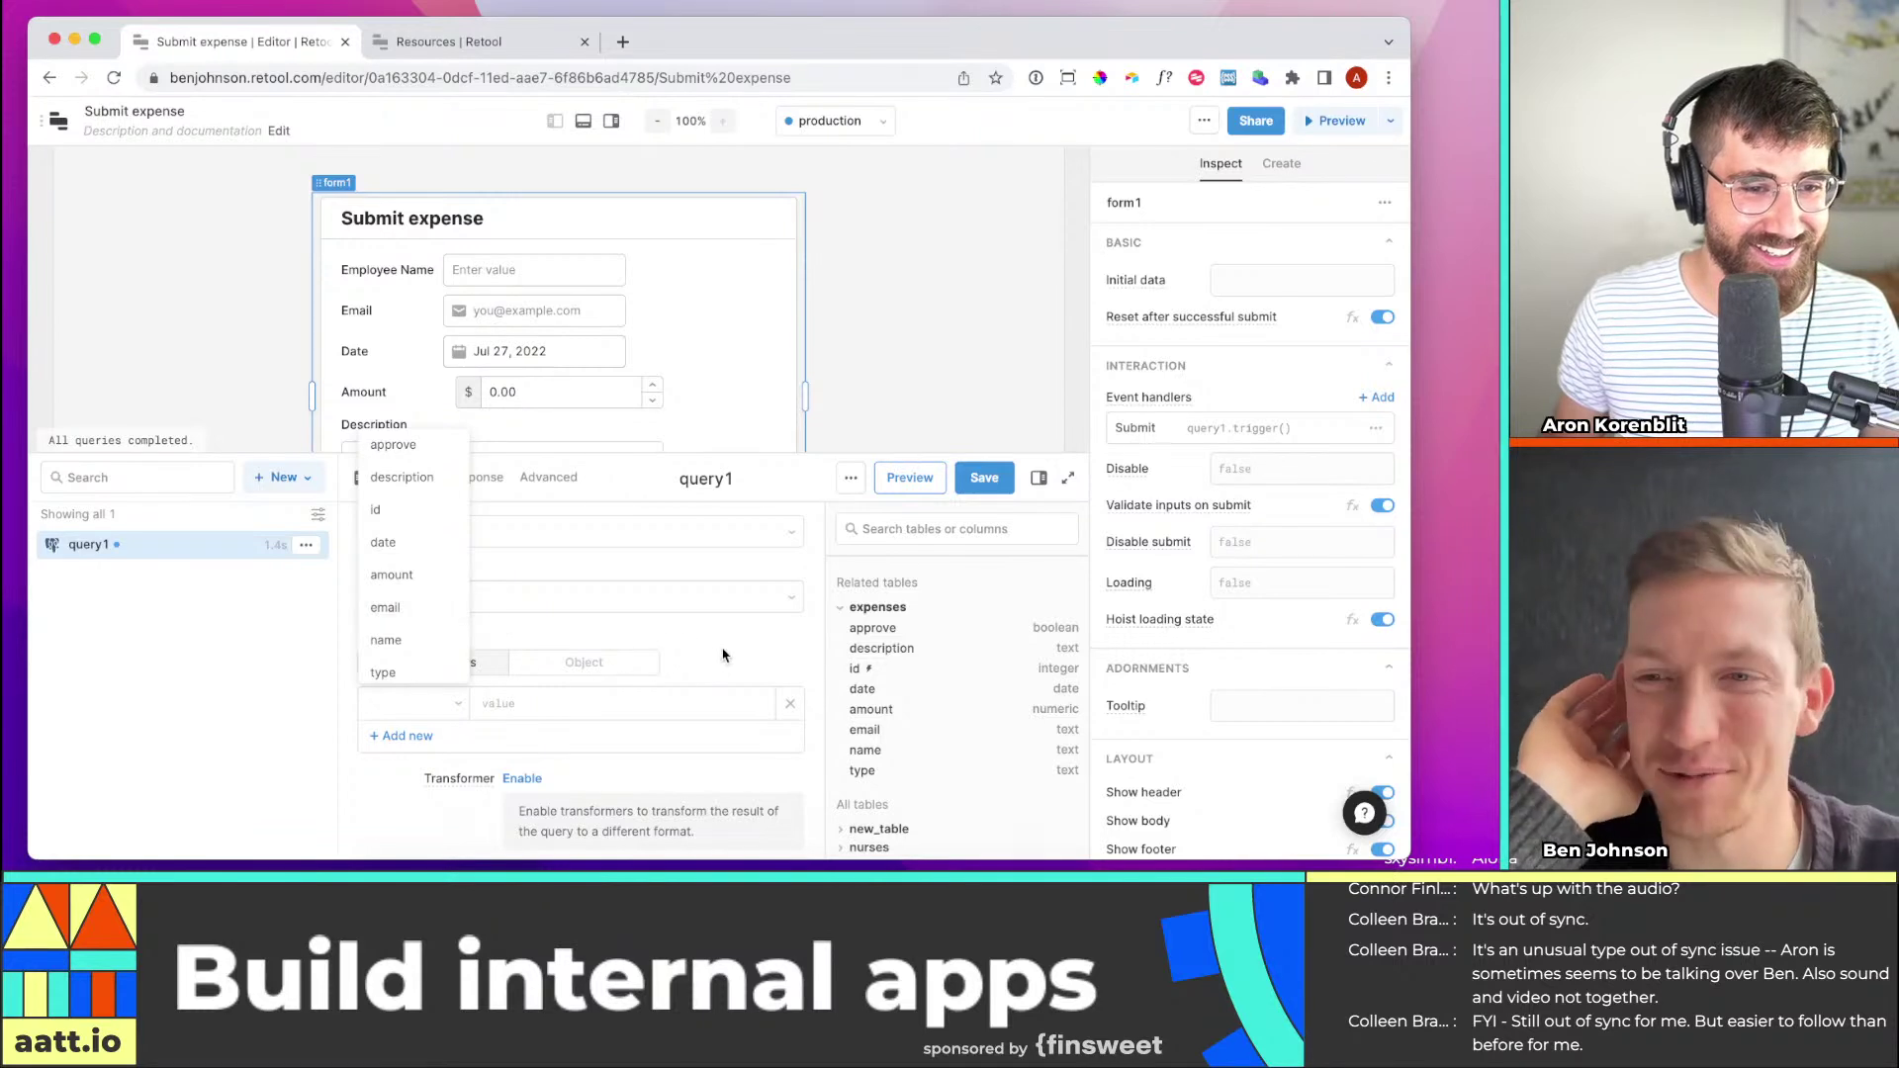
{"action": "left_click", "coordinate": [539, 674]}
Switch query1's changeset to Object mode and enter {{form1.data}} as its value
{"action": "scroll", "coordinate": [539, 673], "scroll_direction": "down", "scroll_amount": 1}
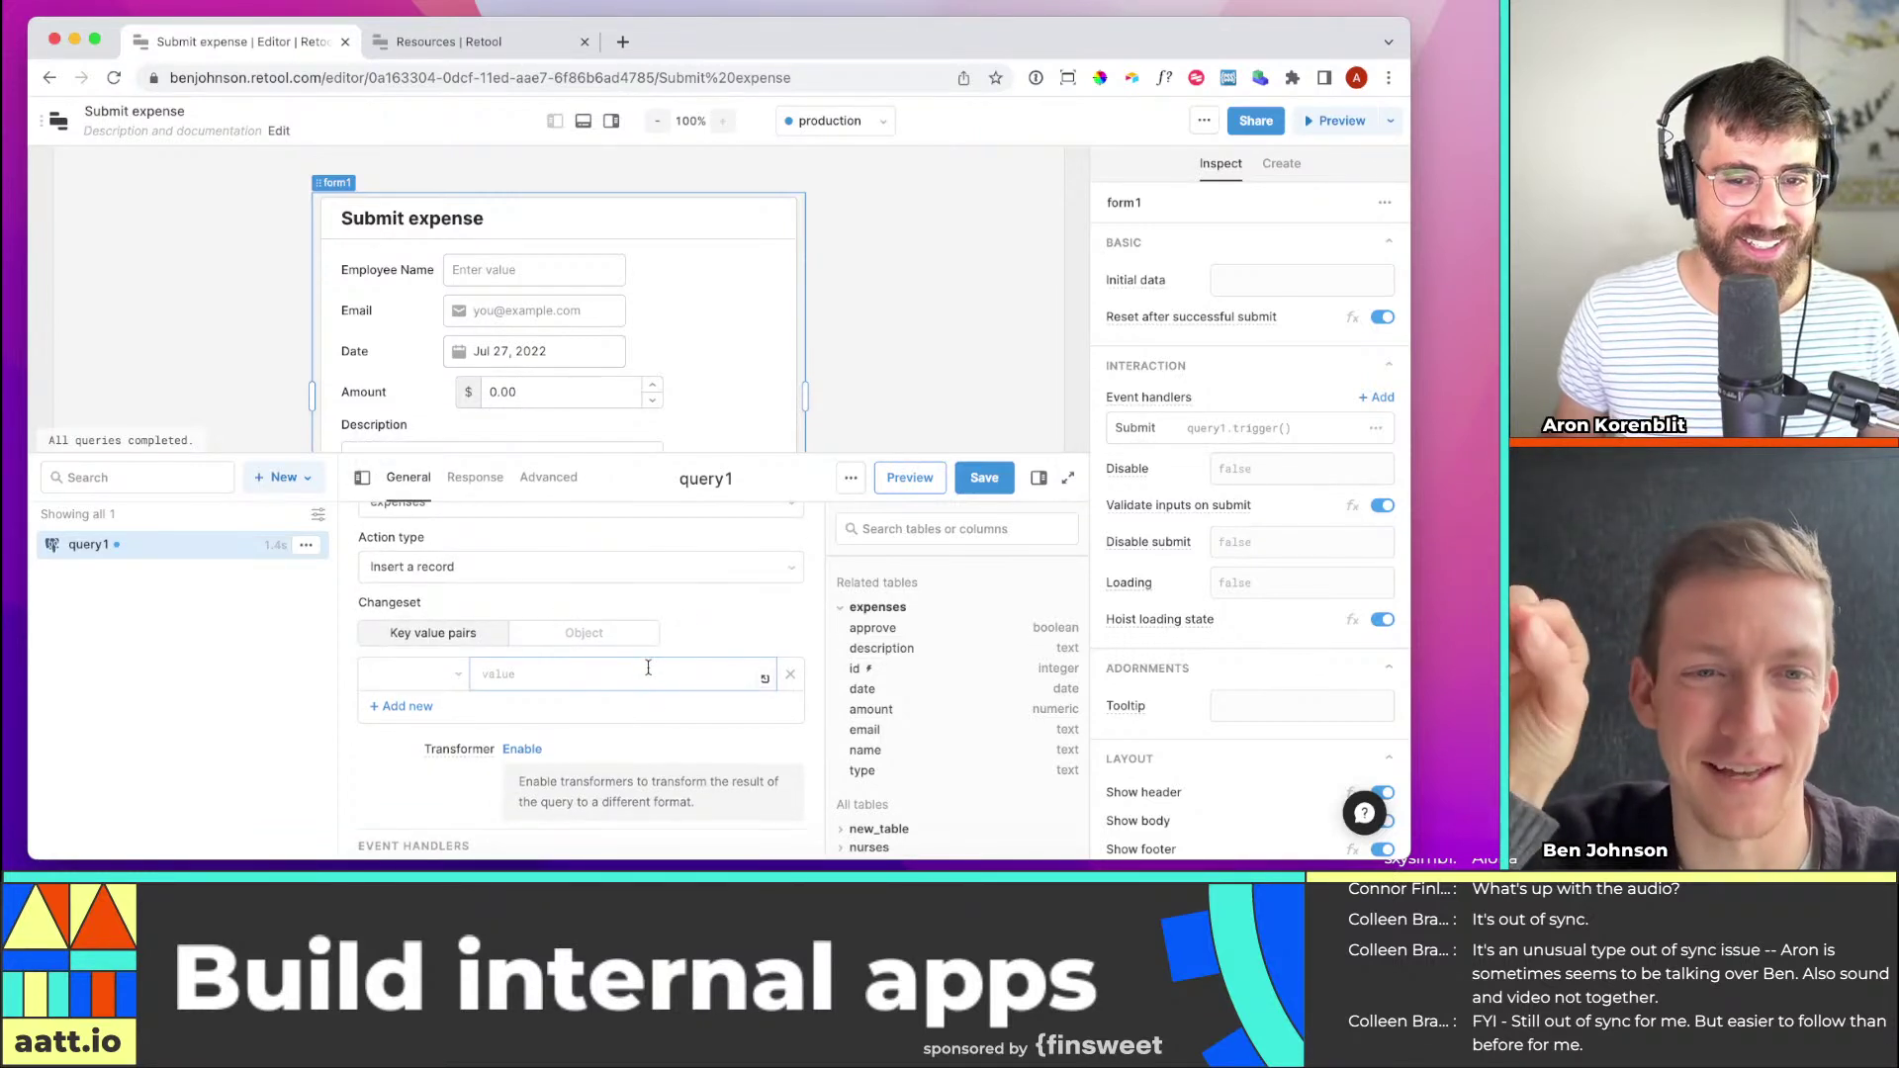
{"action": "left_click", "coordinate": [584, 631]}
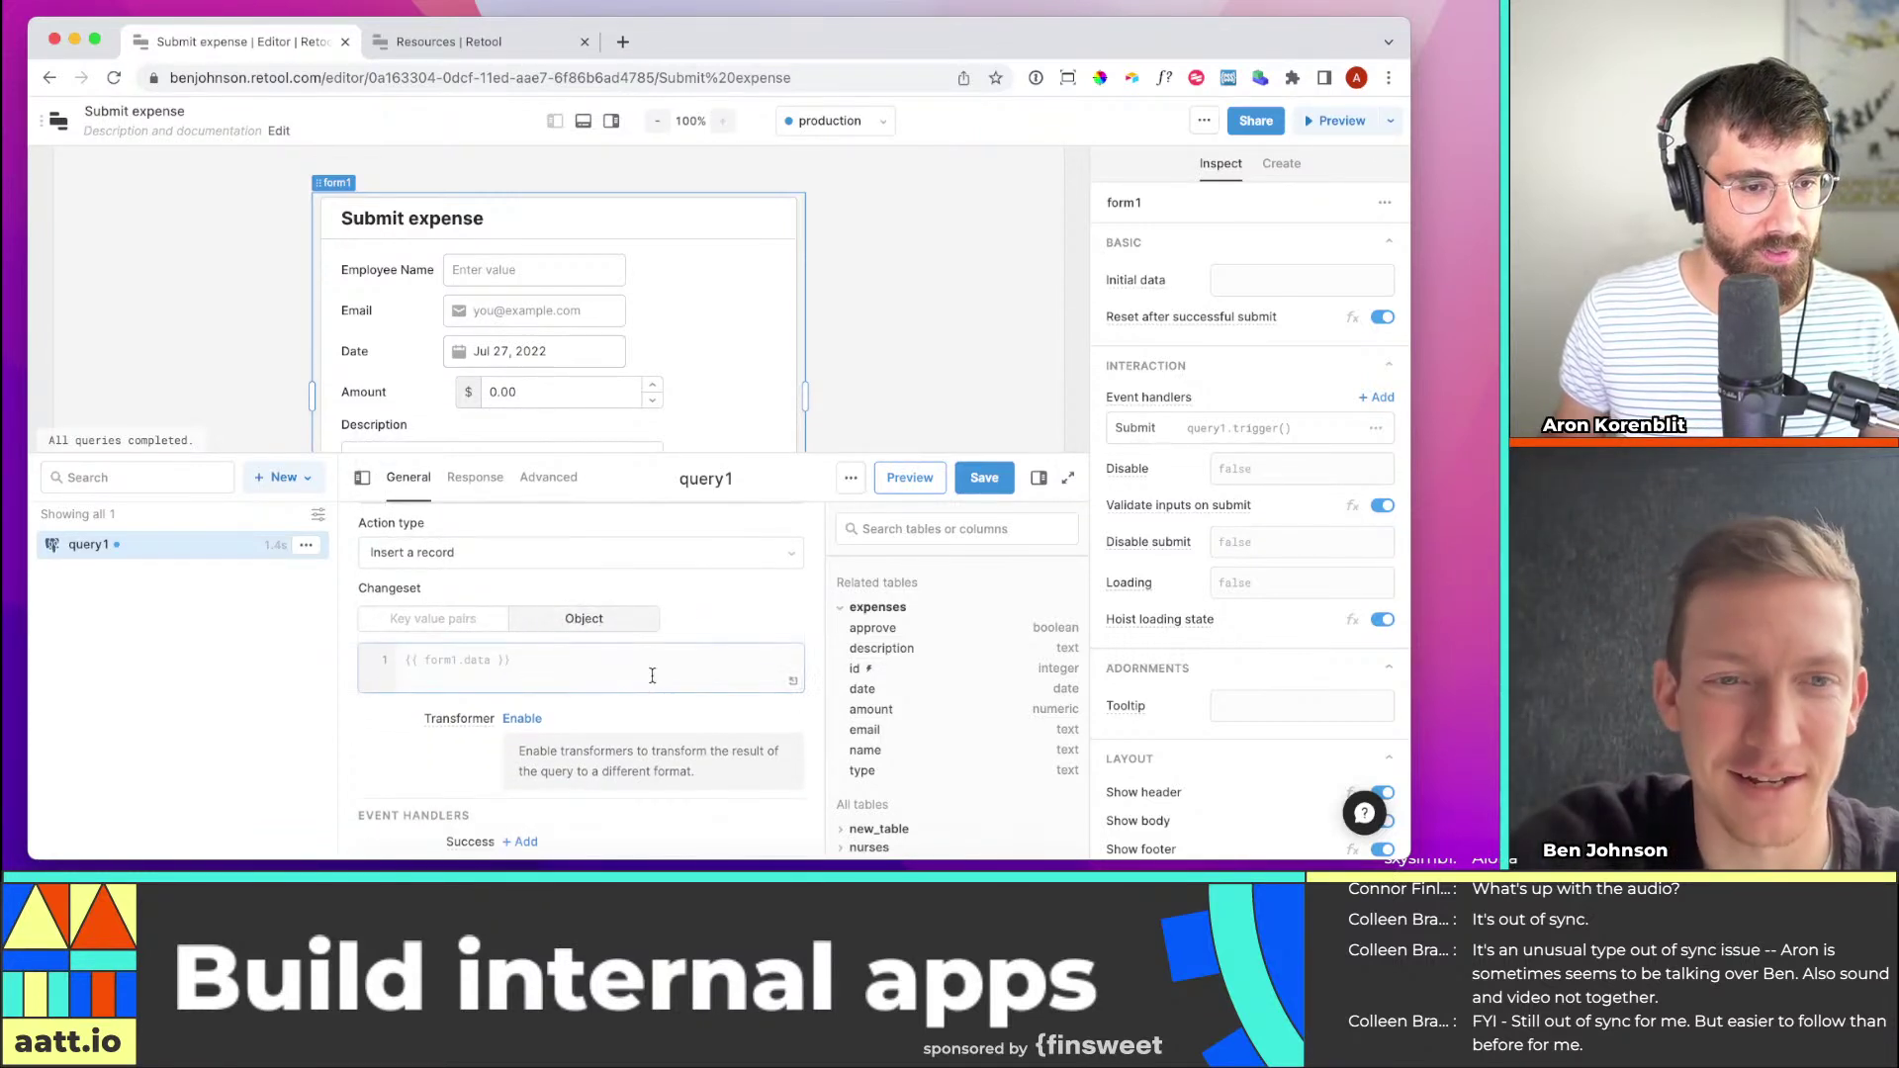
{"action": "left_click", "coordinate": [643, 665]}
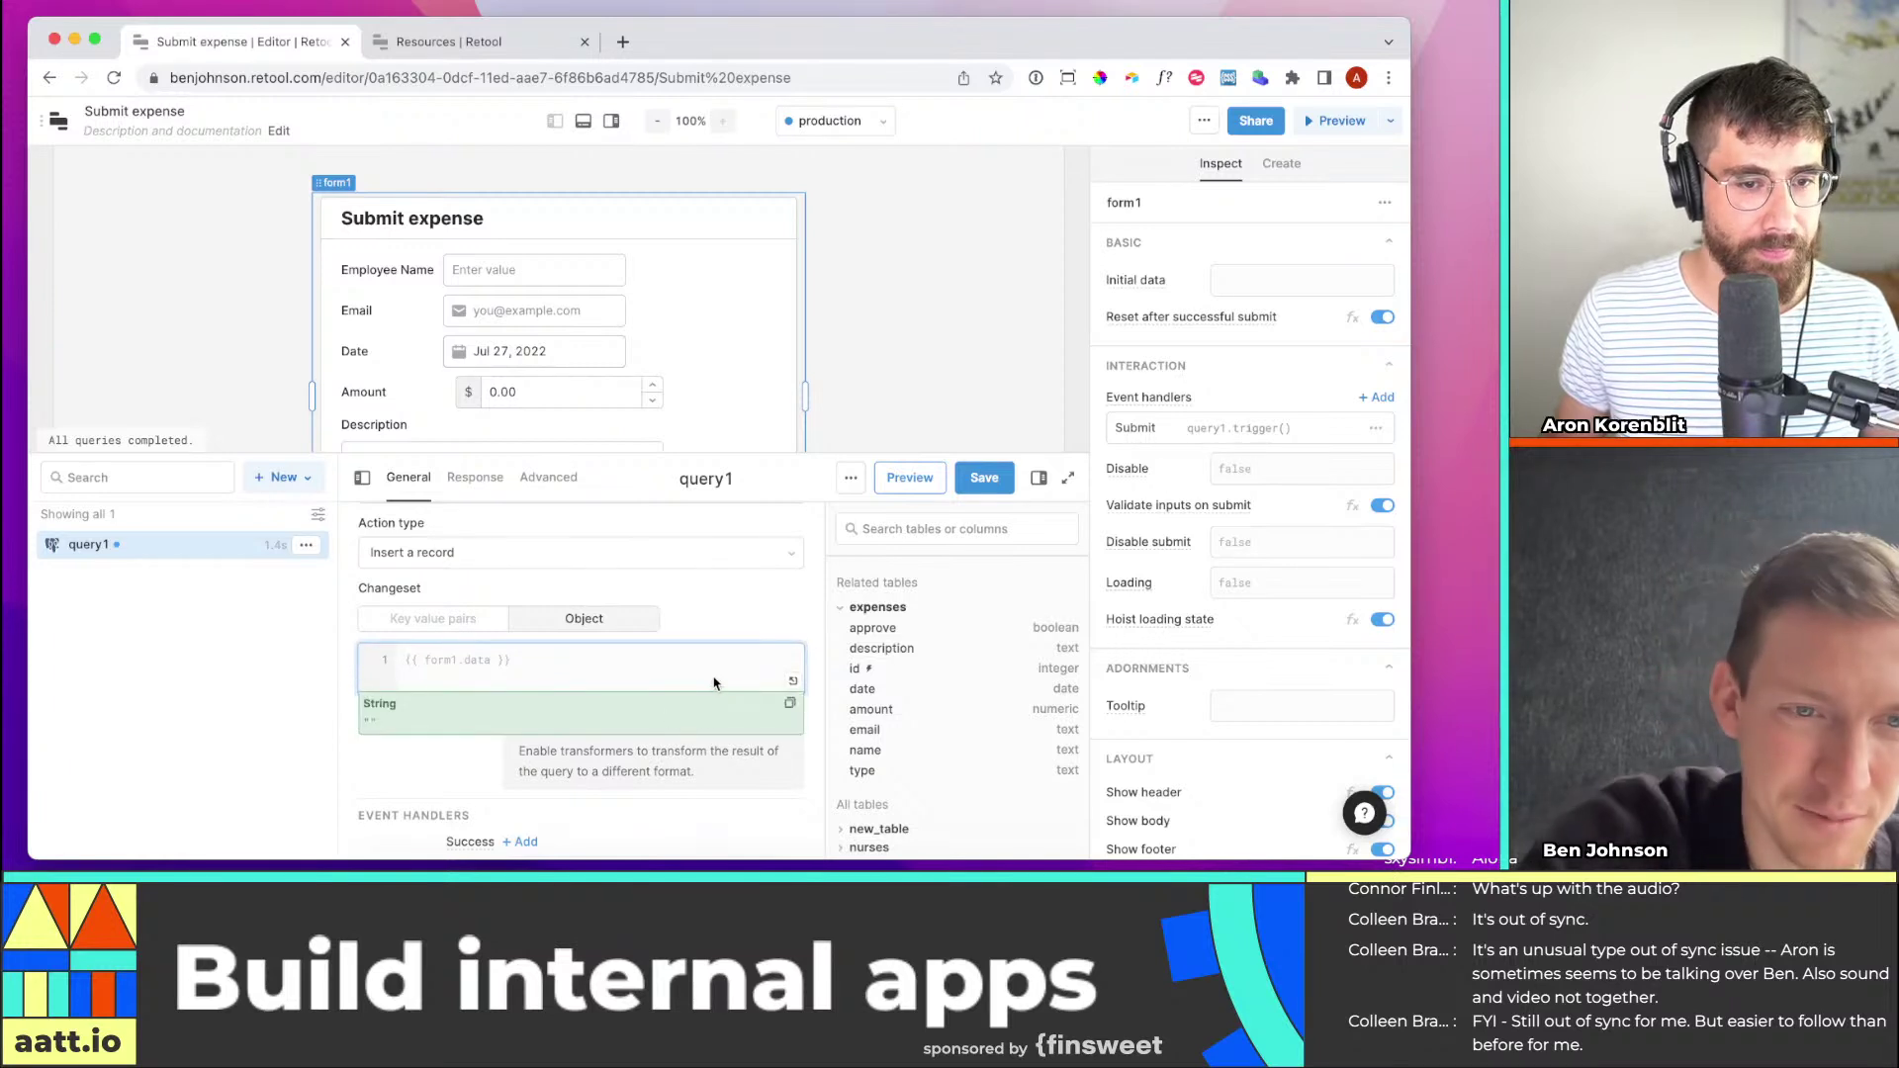
{"action": "left_click", "coordinate": [751, 612]}
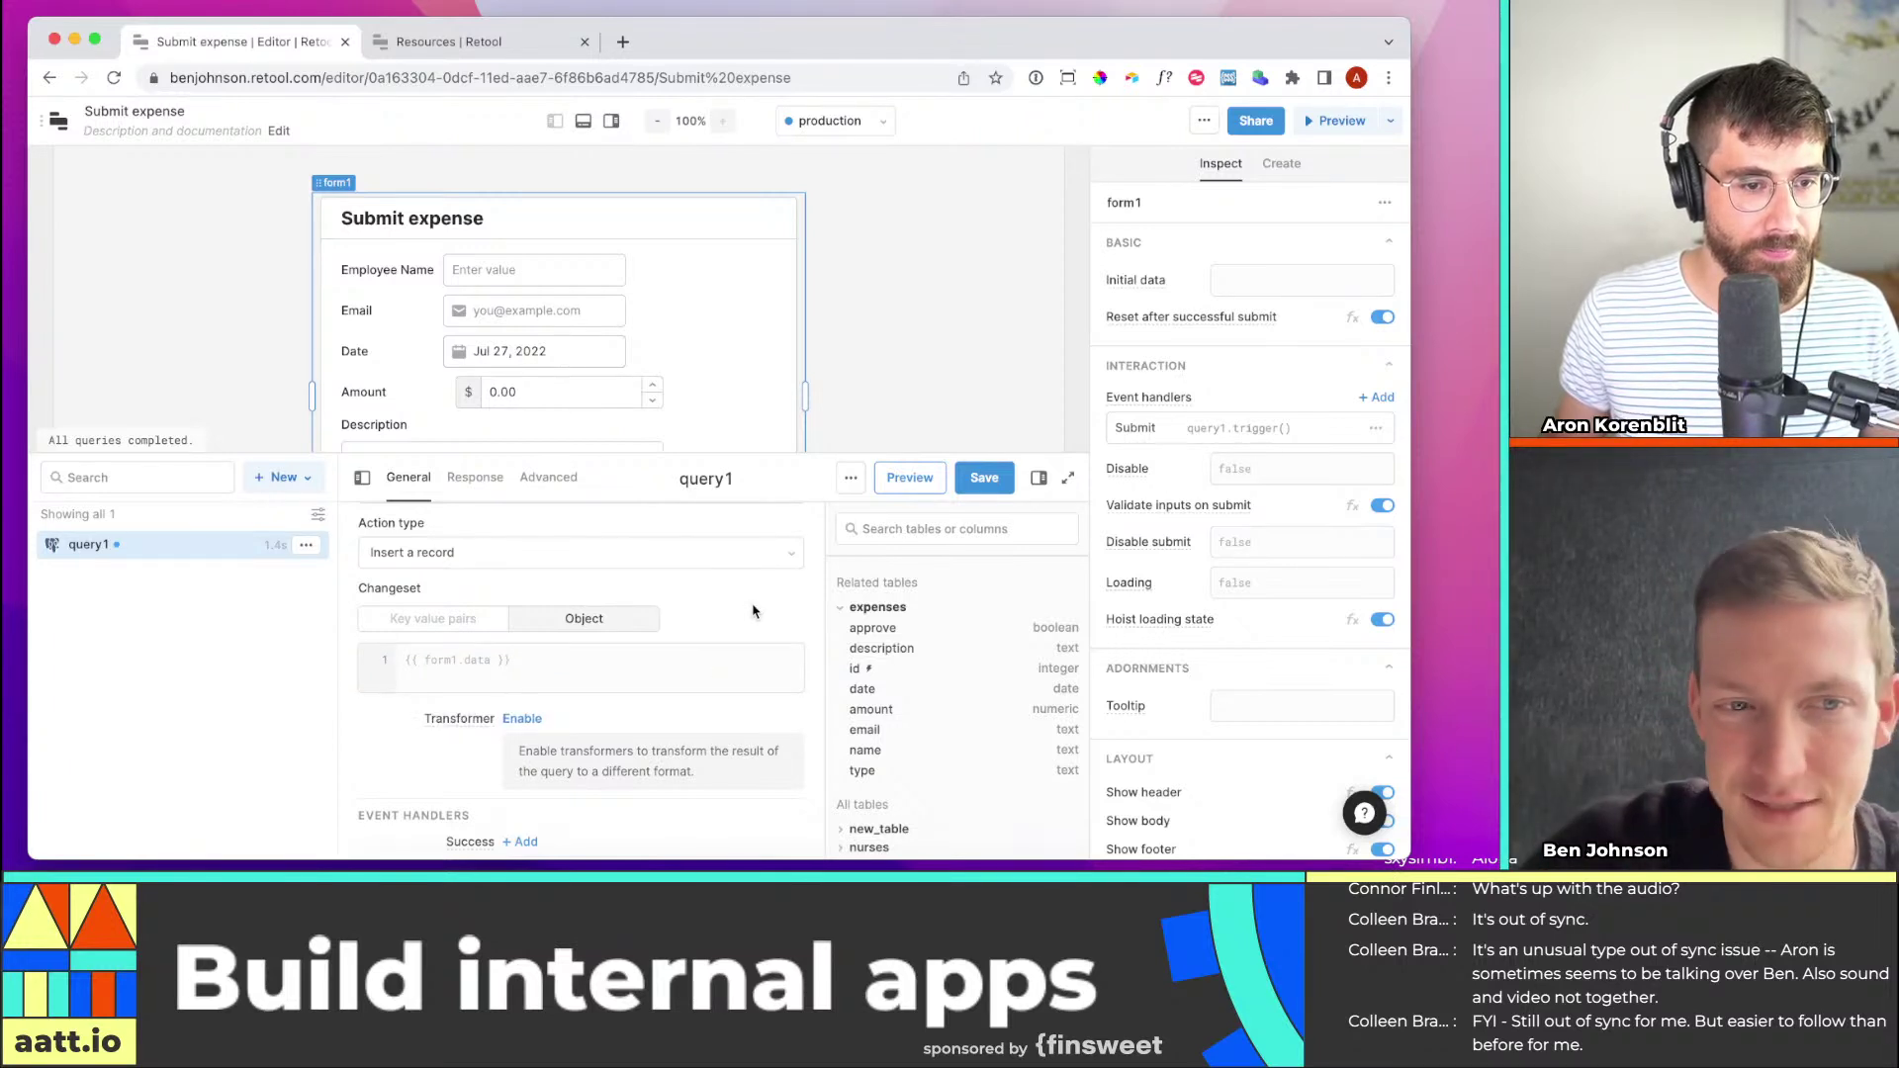
{"action": "scroll", "coordinate": [594, 742], "scroll_direction": "down", "scroll_amount": 1}
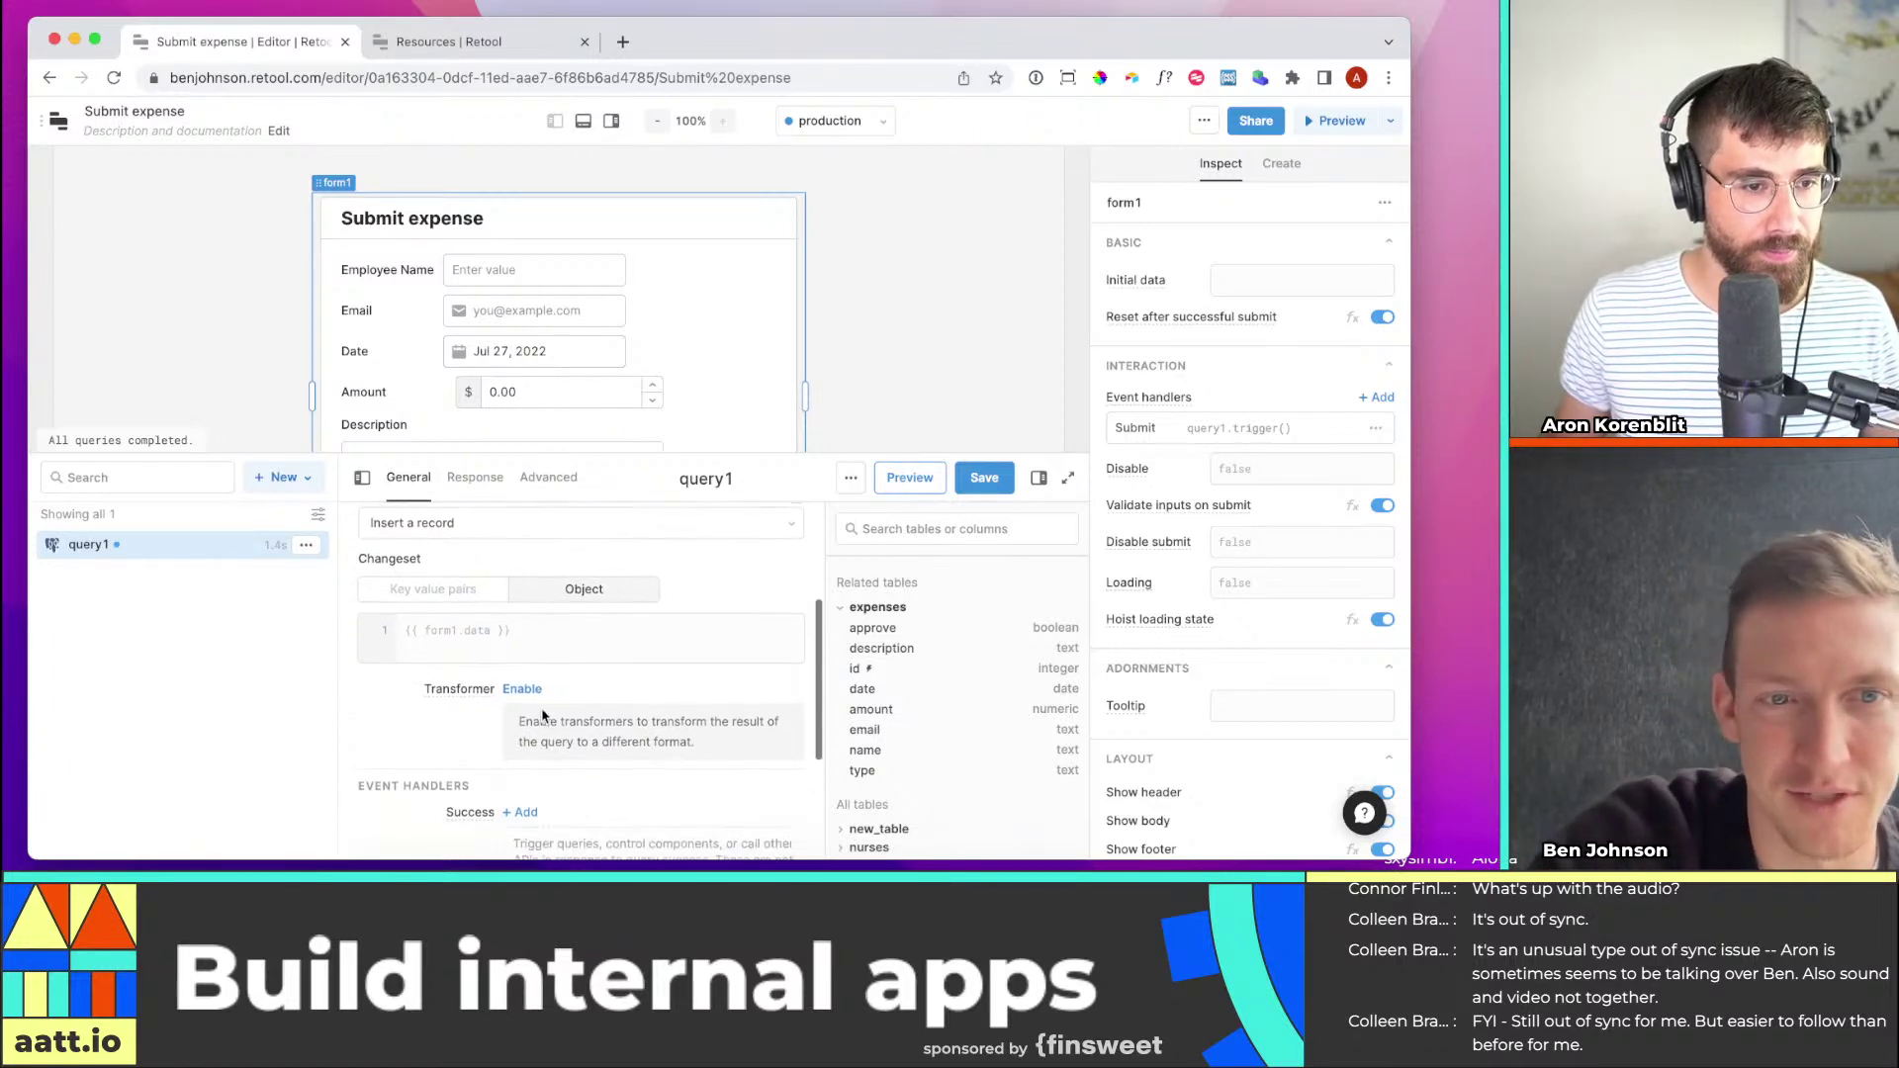
{"action": "left_click", "coordinate": [529, 637]}
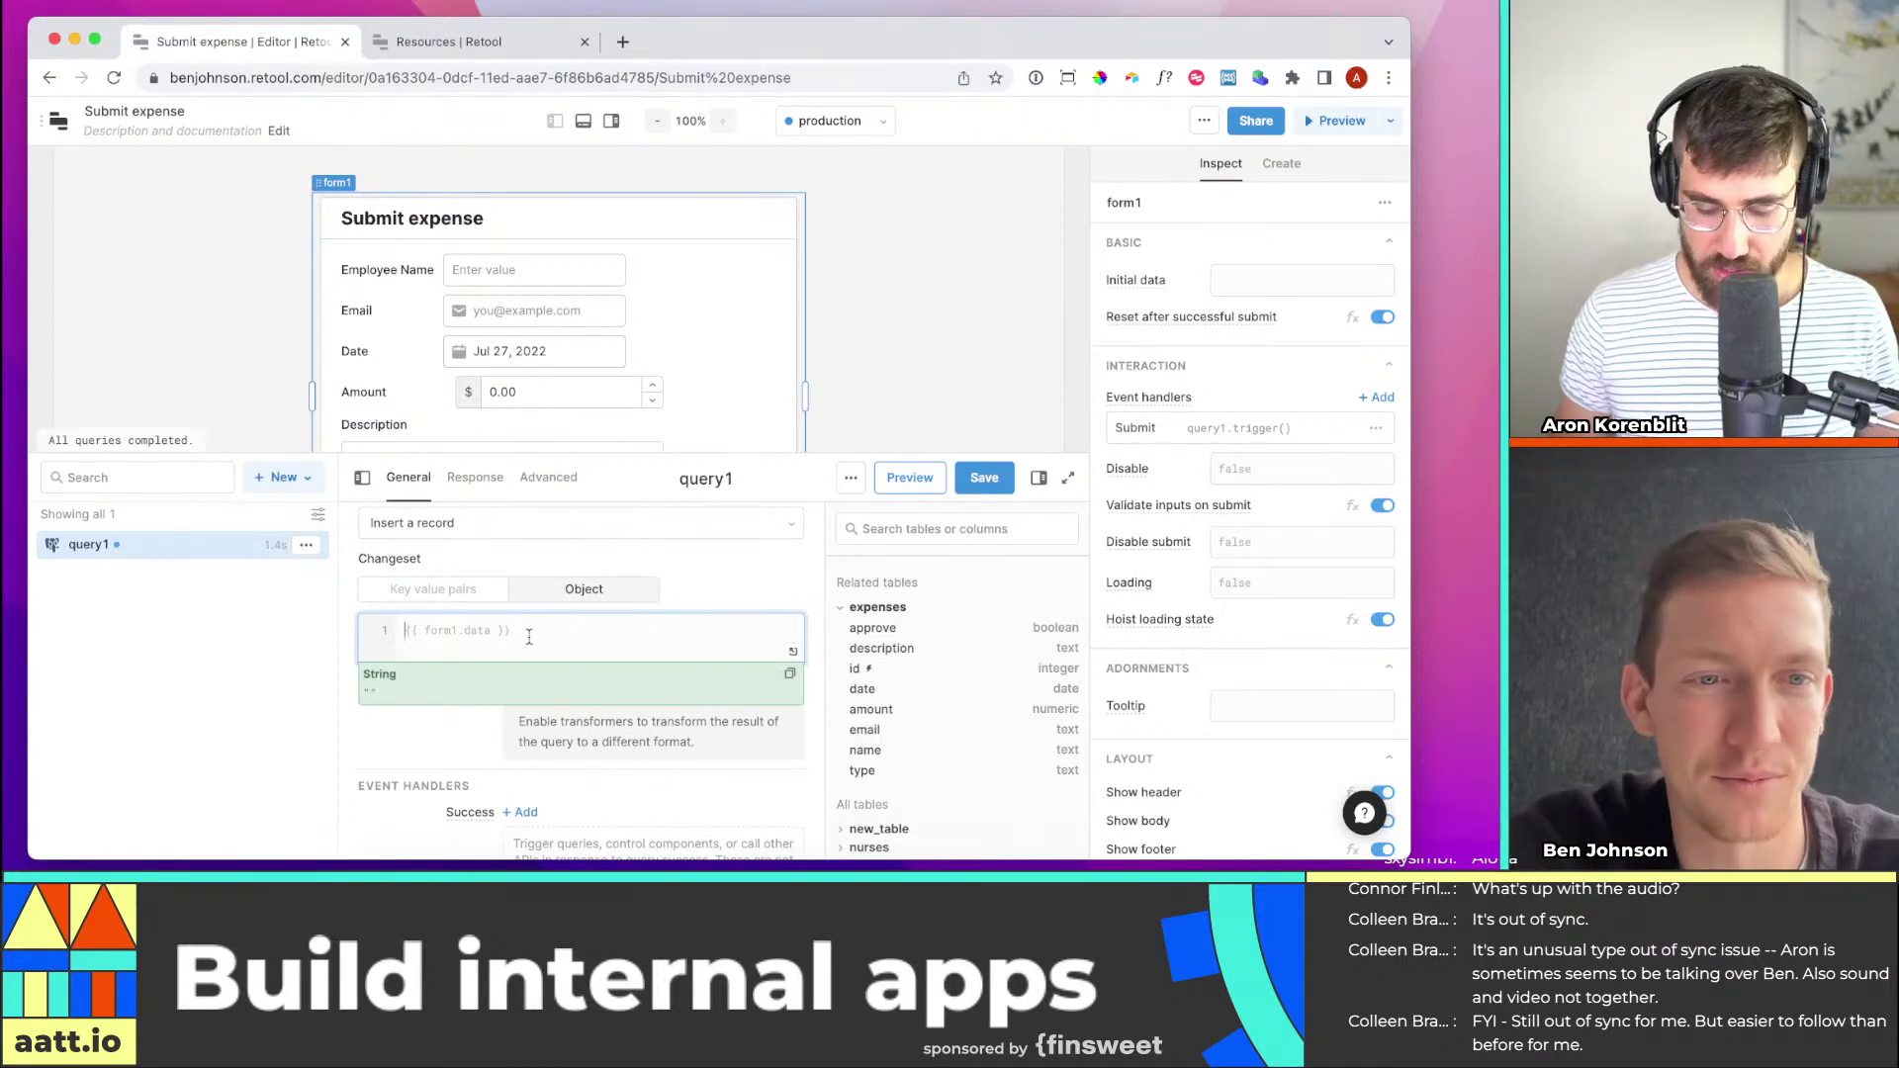
{"action": "type", "text": "{{form1.data"}
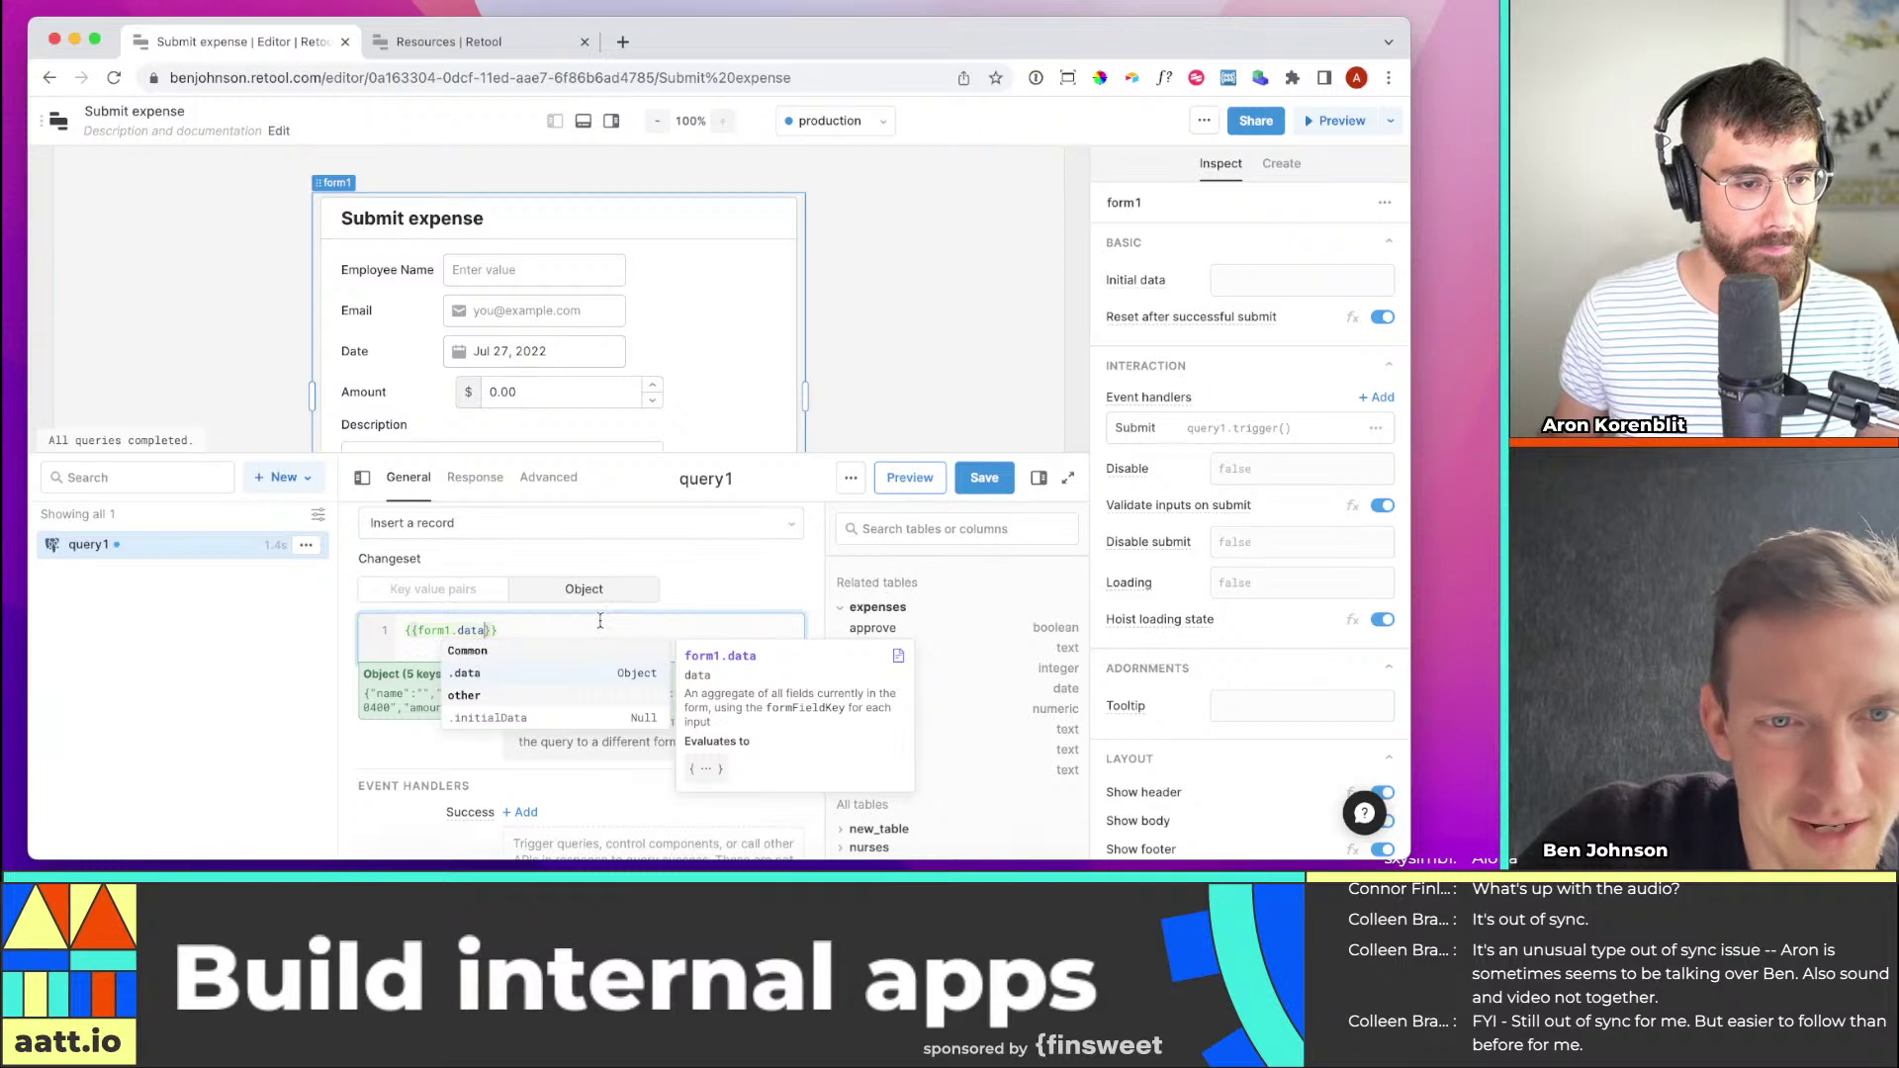
{"action": "left_click", "coordinate": [530, 630]}
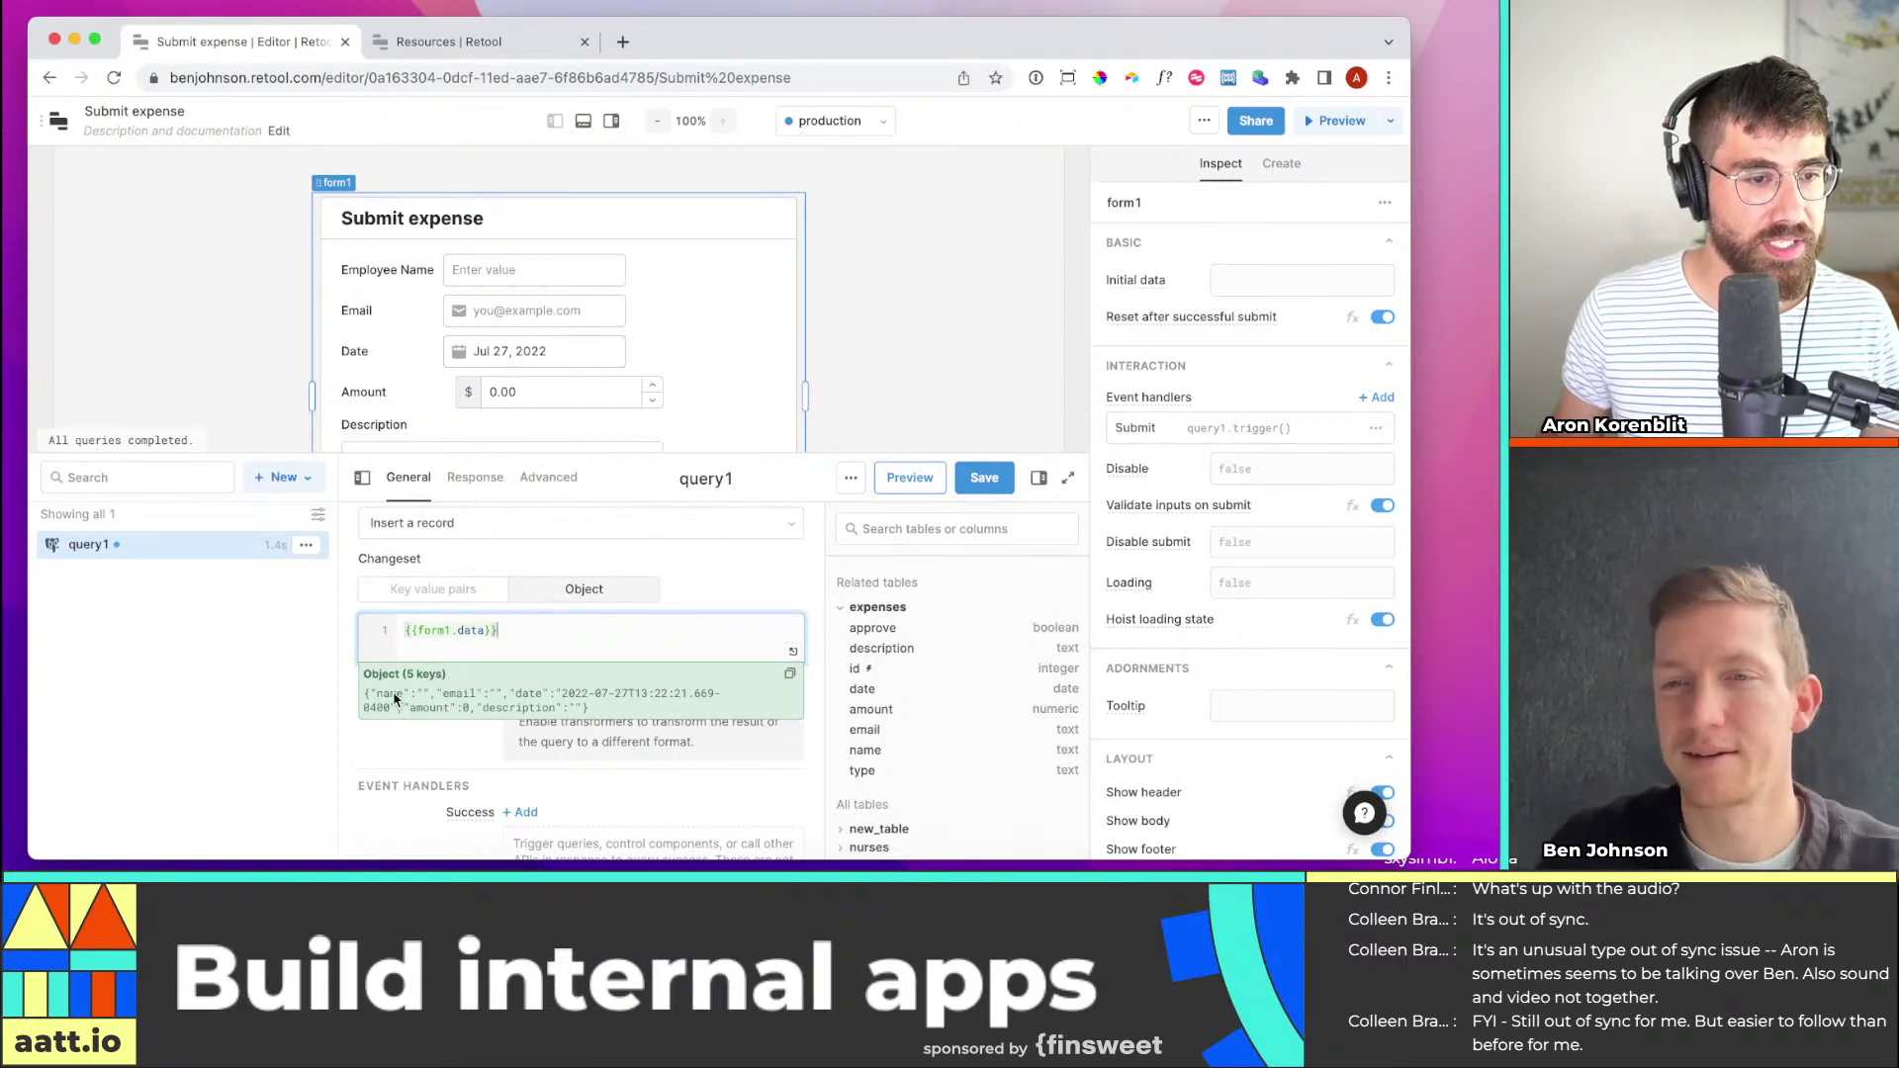
{"action": "left_click", "coordinate": [485, 272]}
Enter a test employee name and e-mail address in the form, then preview form1.data
{"action": "left_click", "coordinate": [485, 272]}
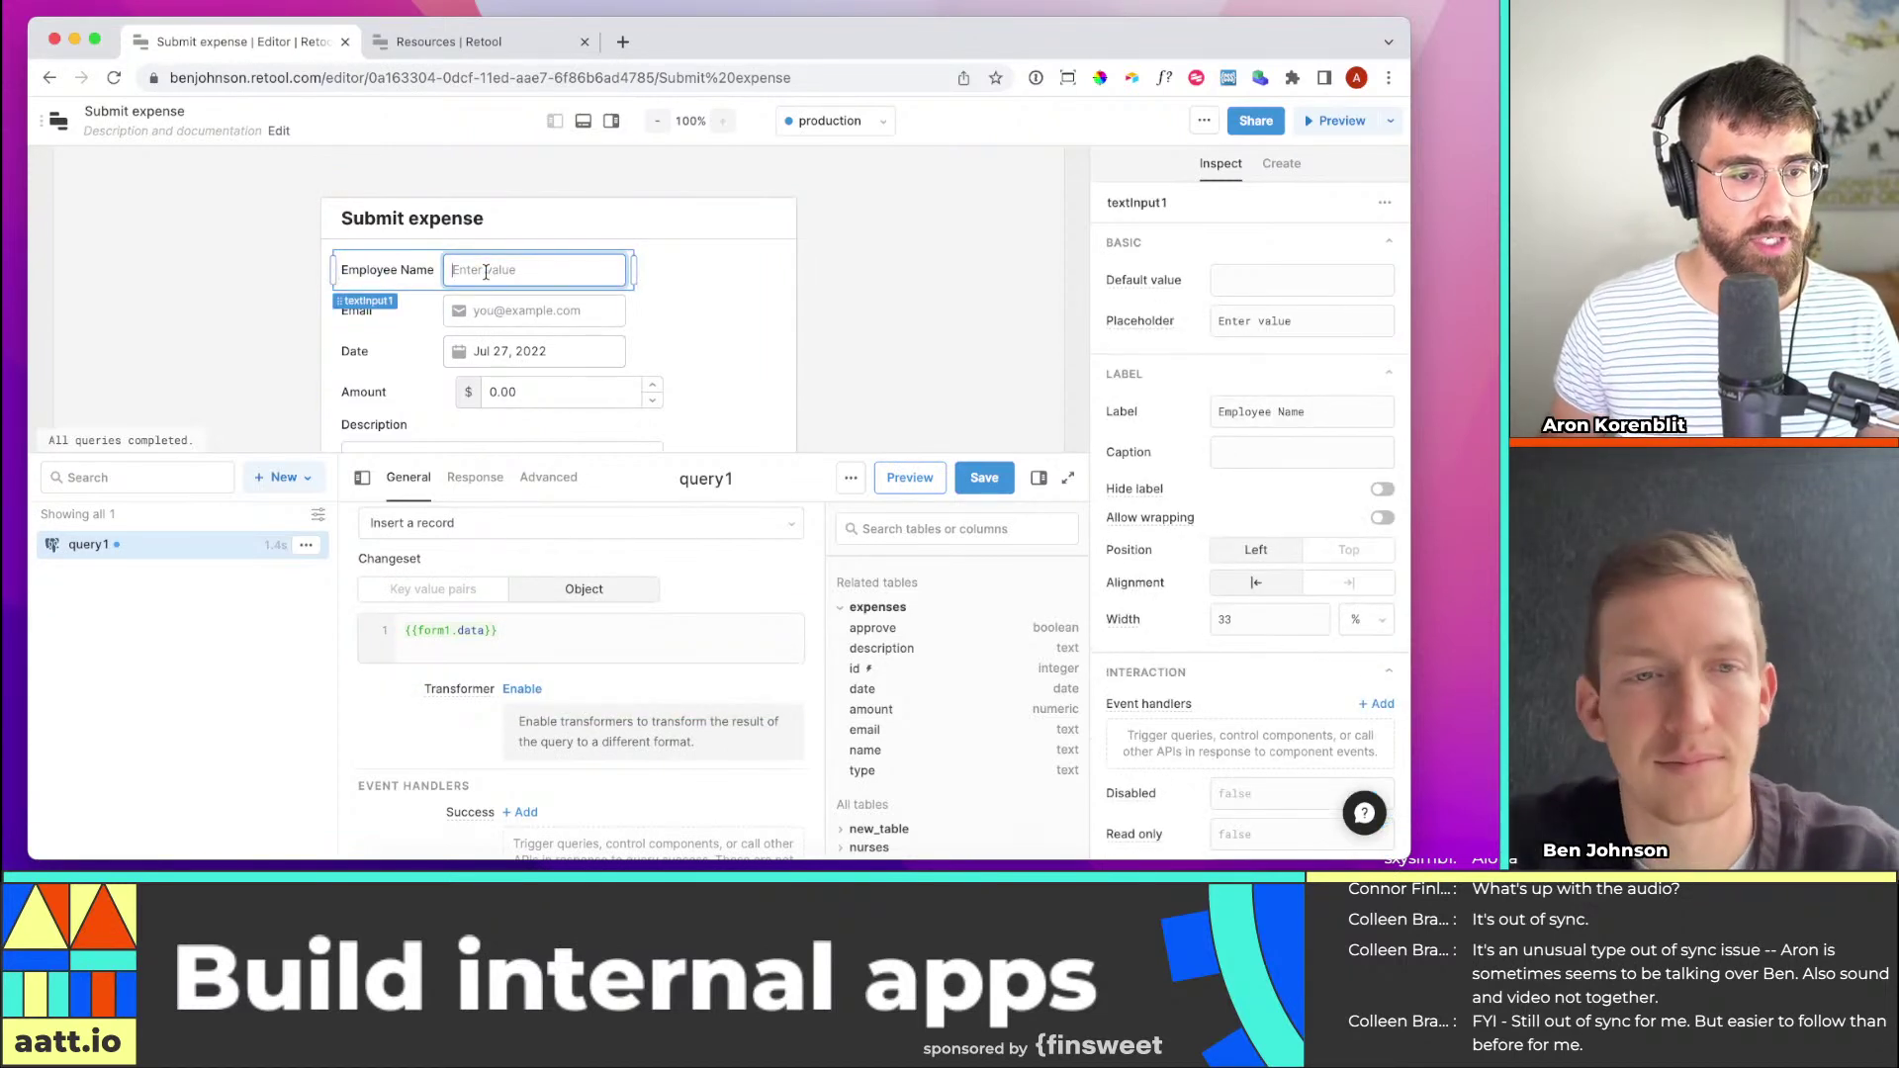
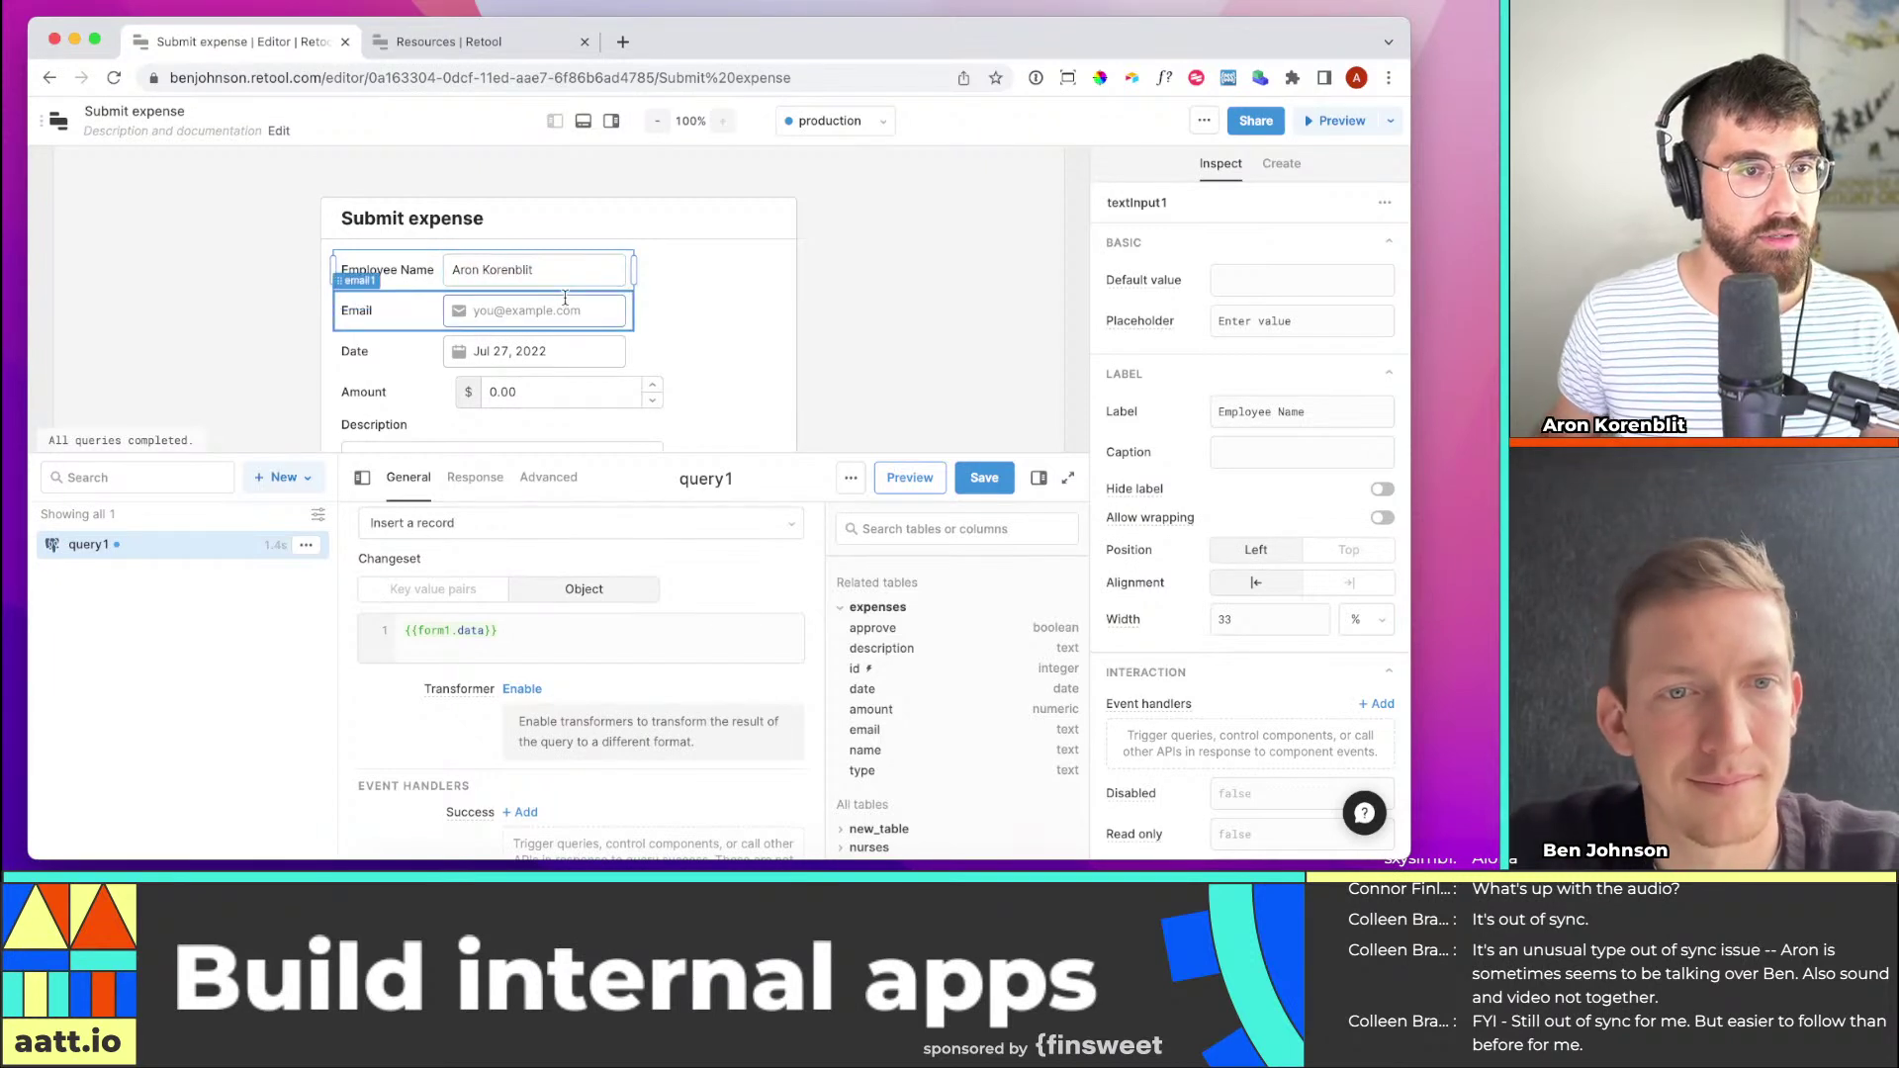
{"action": "left_click", "coordinate": [534, 310]}
{"action": "type", "text": "aron@e"}
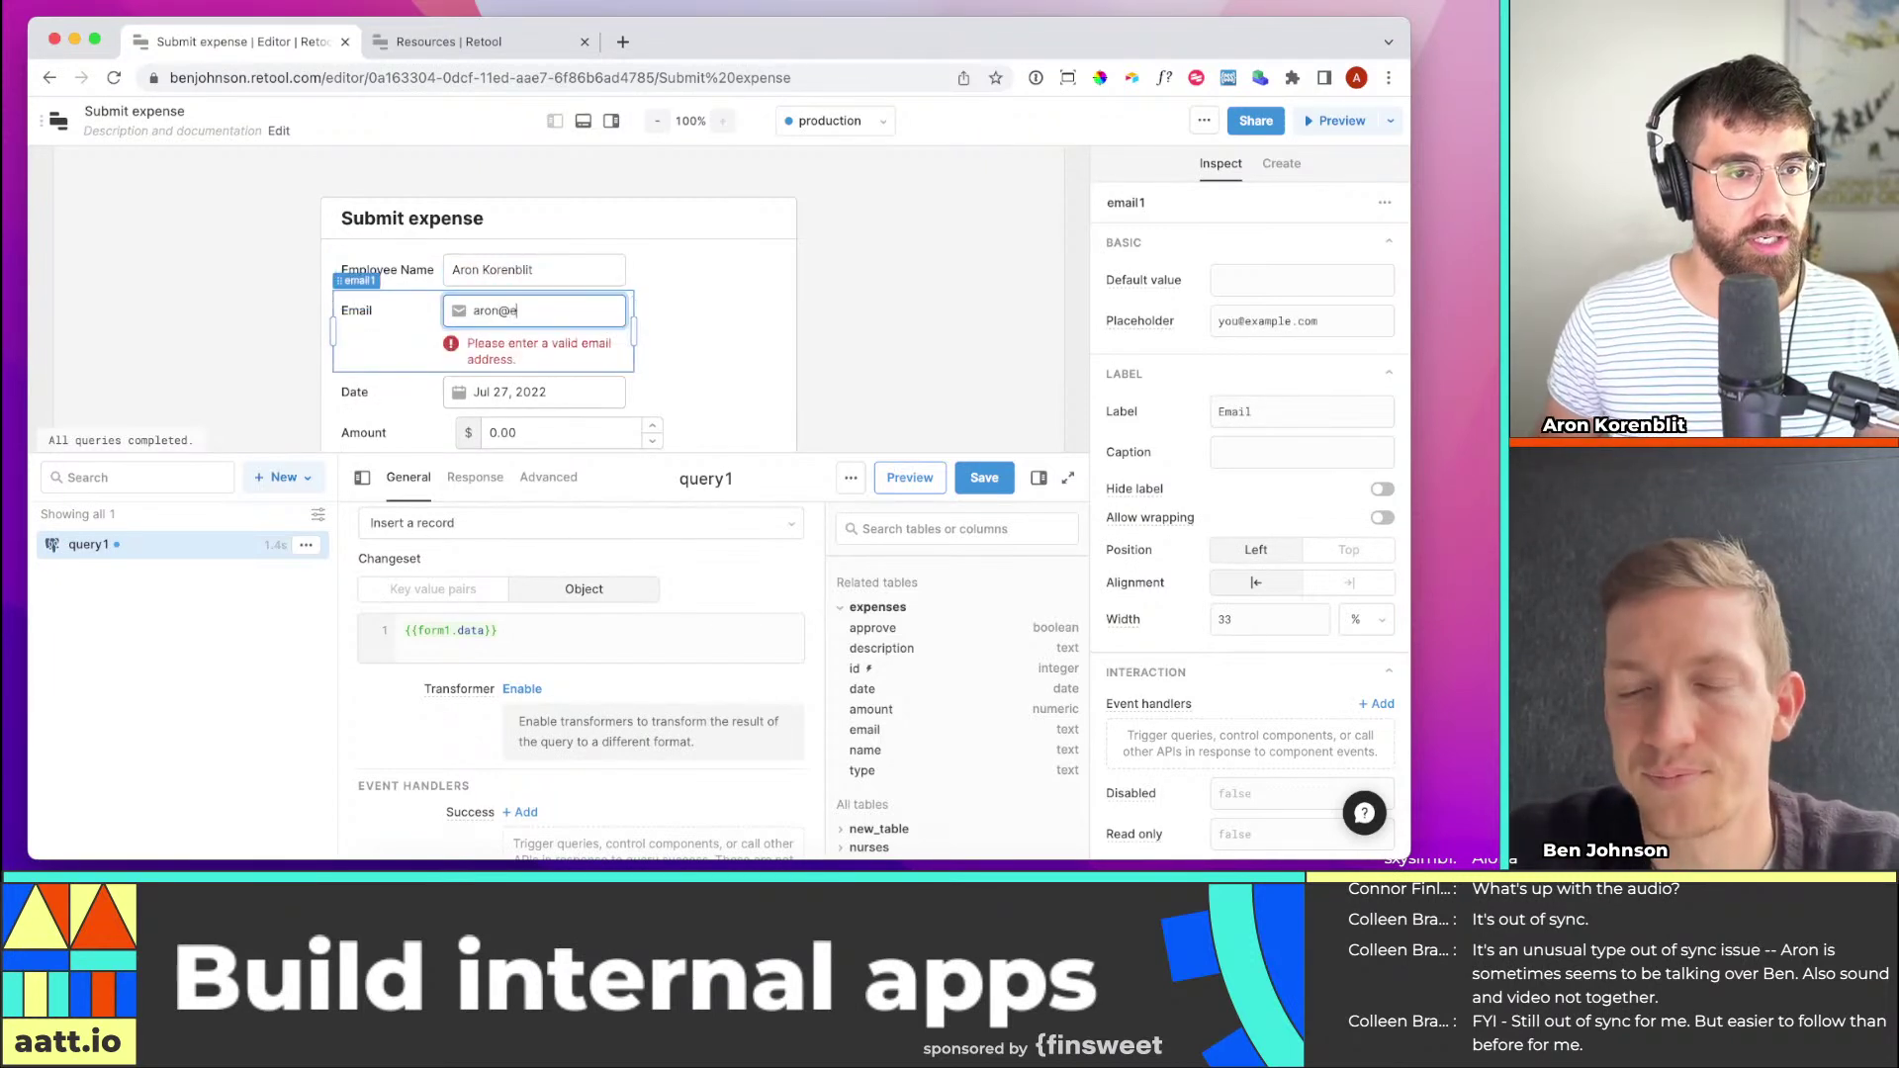
{"action": "type", "text": "xample.c"}
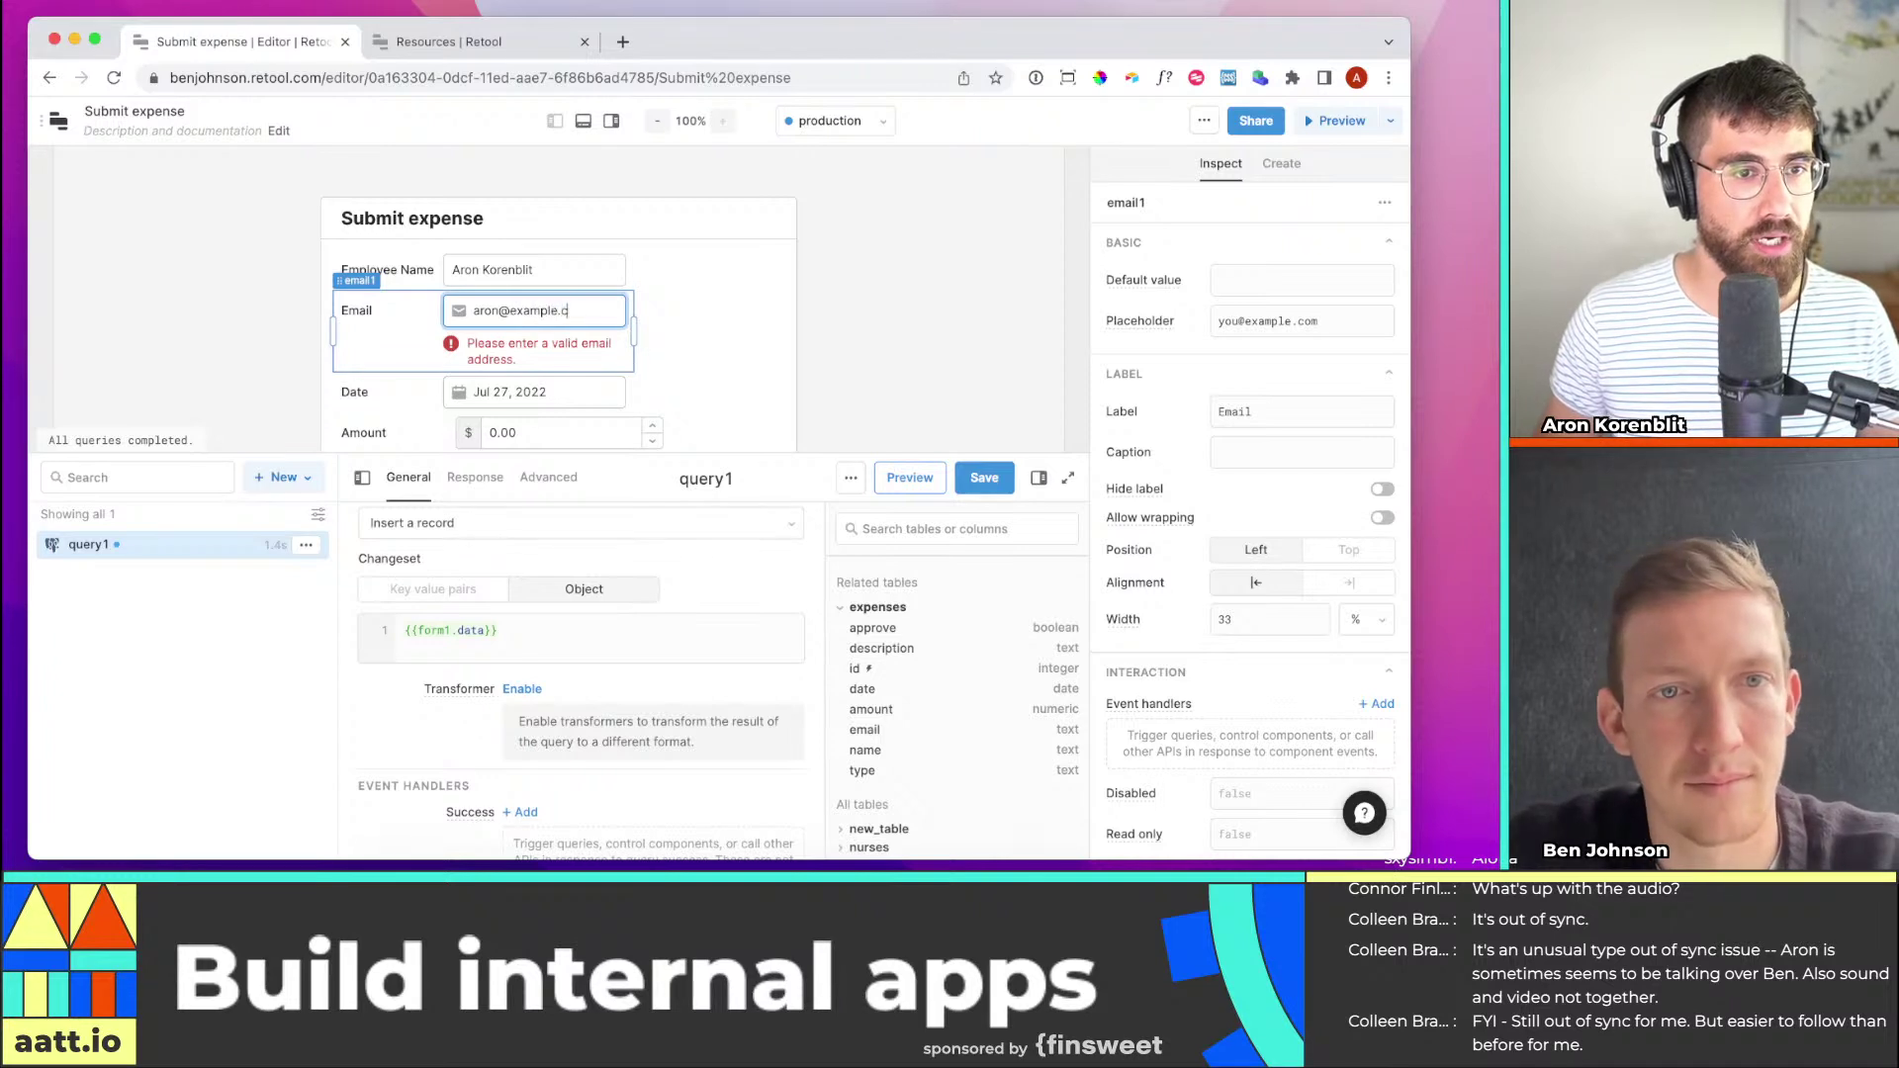
{"action": "type", "text": "om"}
{"action": "key", "text": "Escape"}
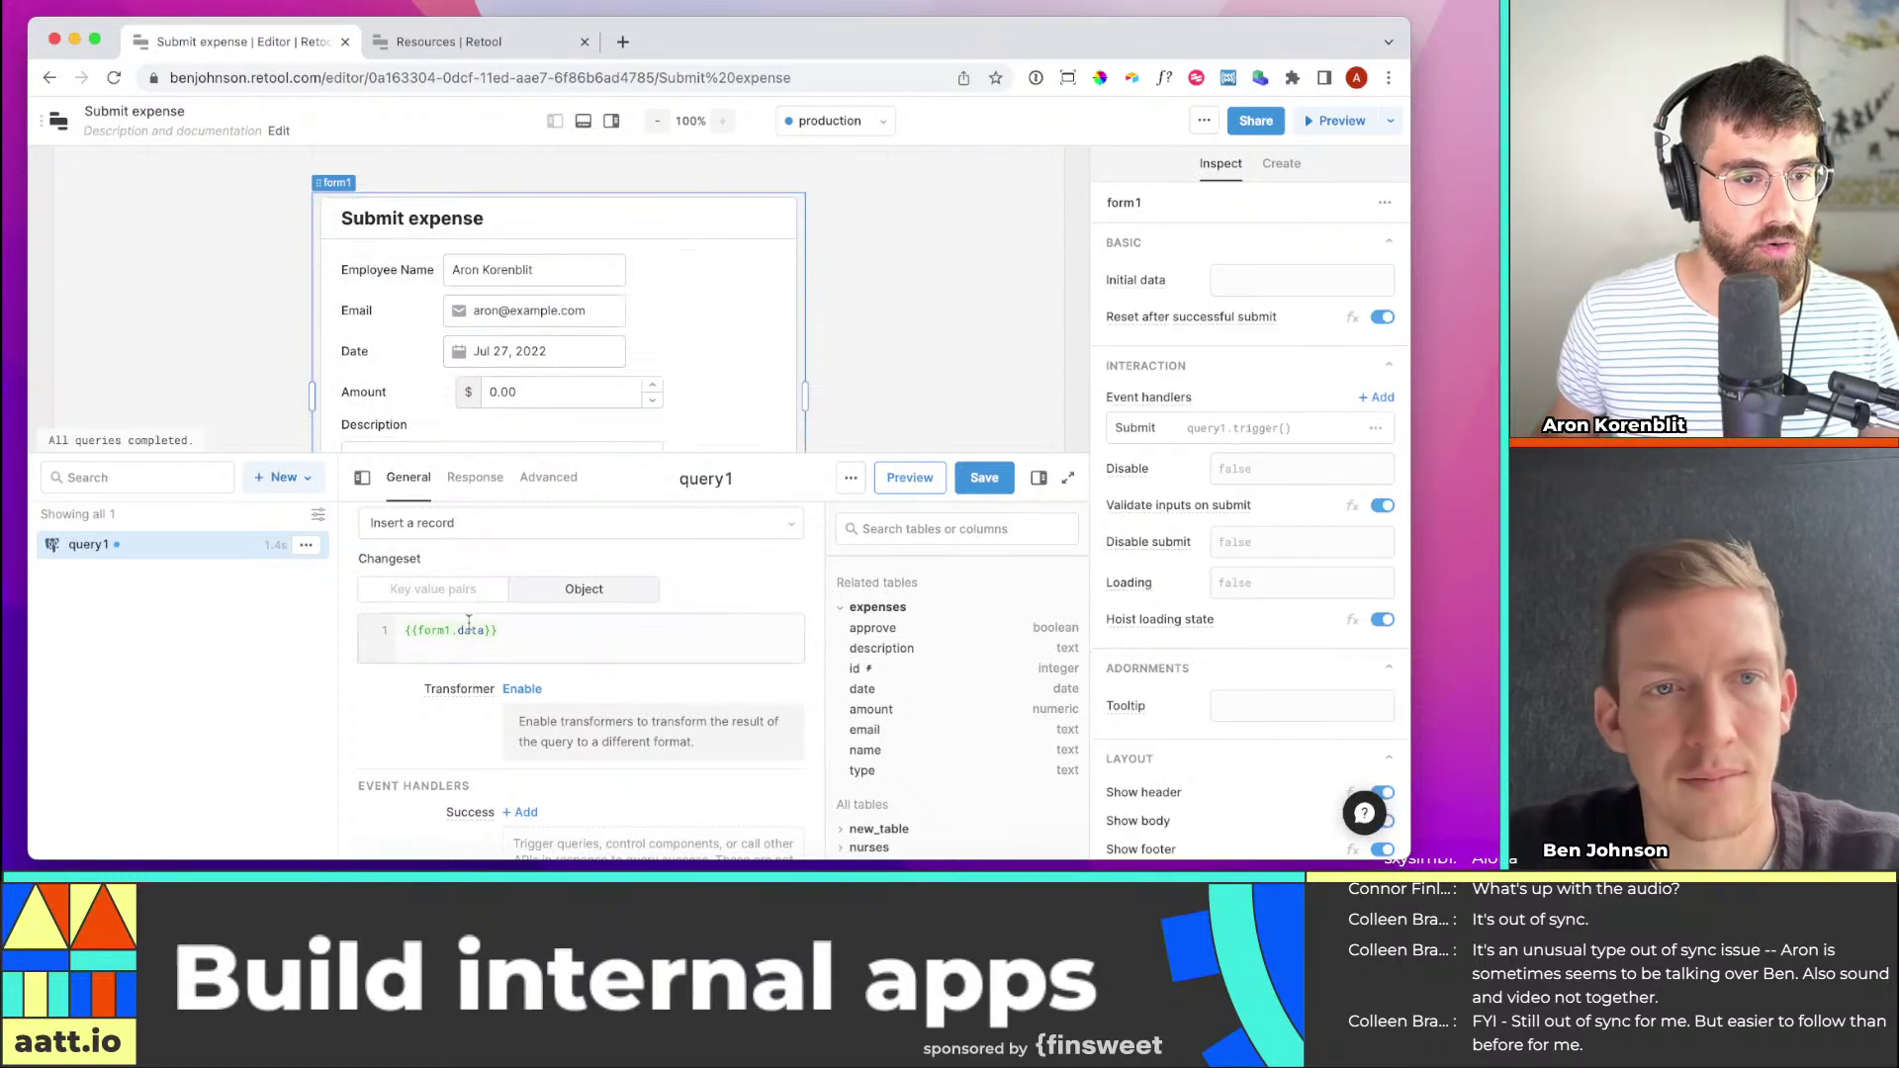
{"action": "left_click", "coordinate": [468, 623]}
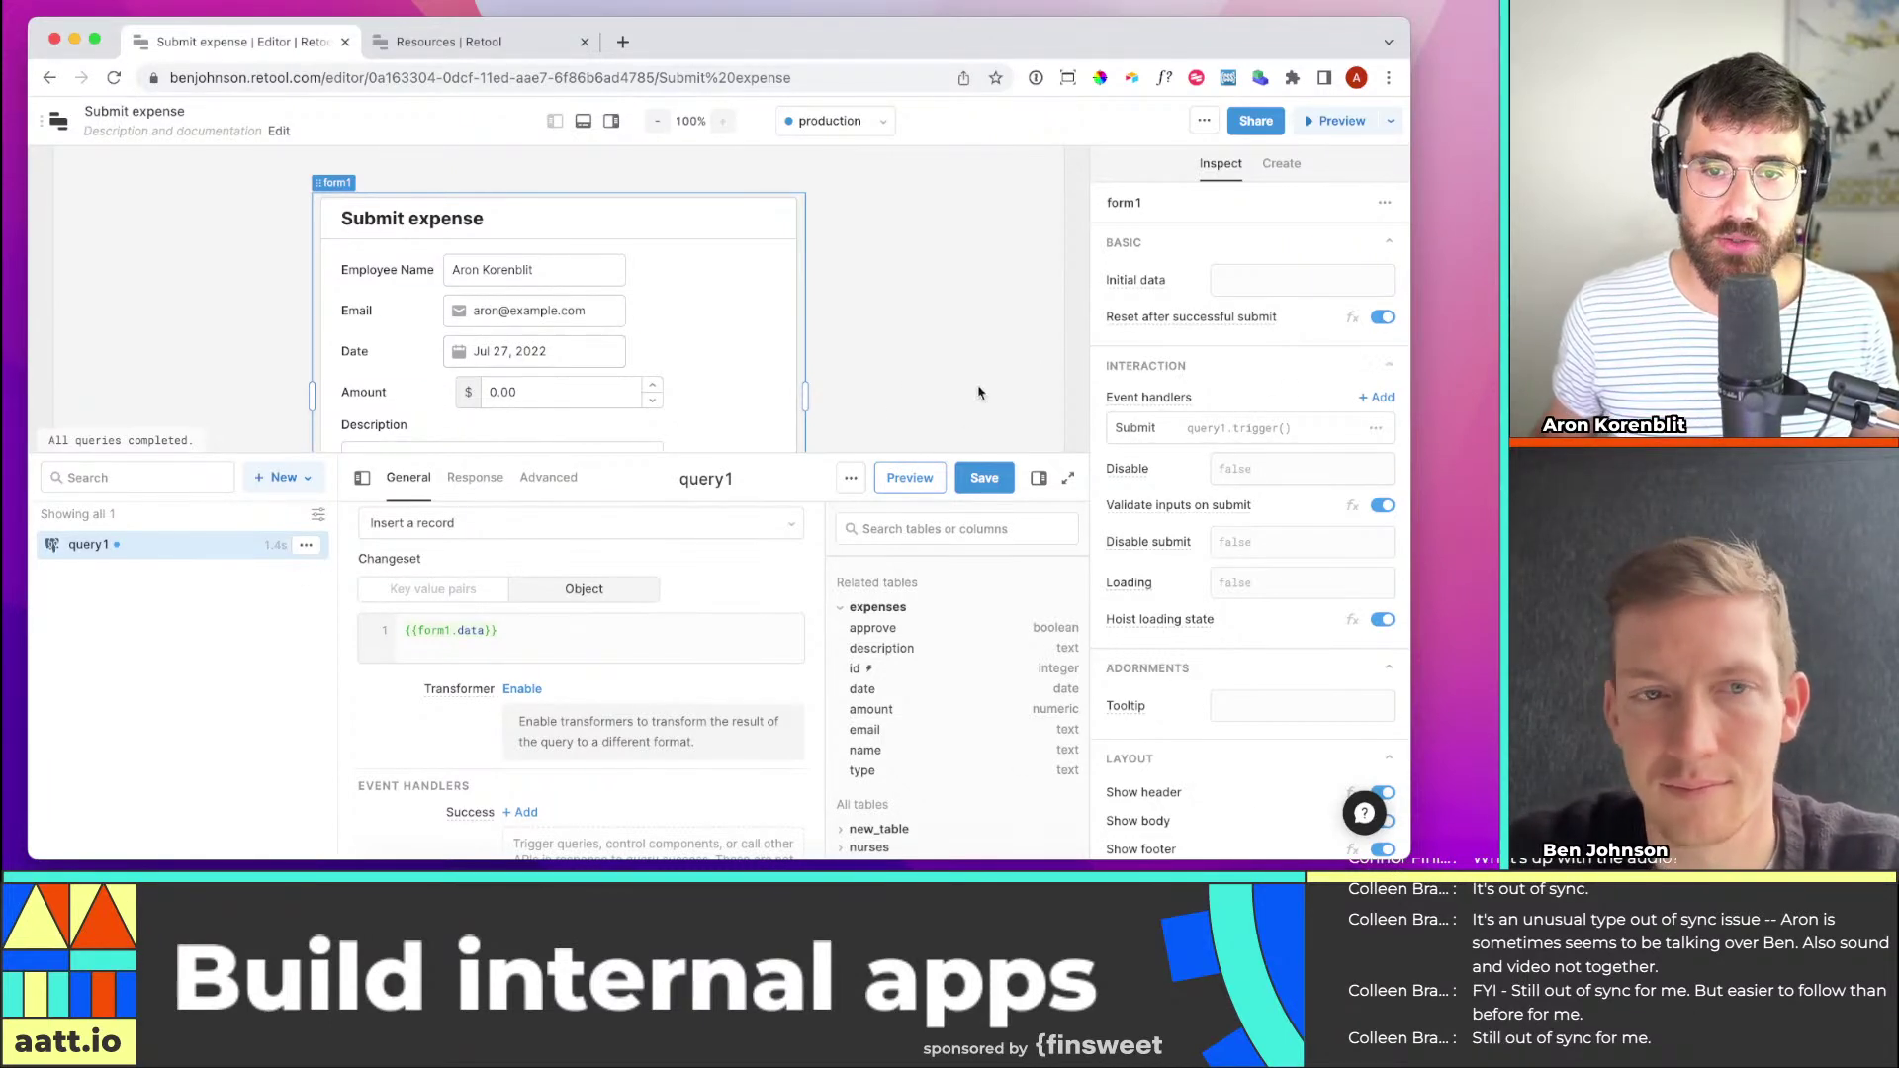
Save and run query1, then switch to the expenses table in Retool Database
{"action": "scroll", "coordinate": [778, 389], "scroll_direction": "down", "scroll_amount": 5}
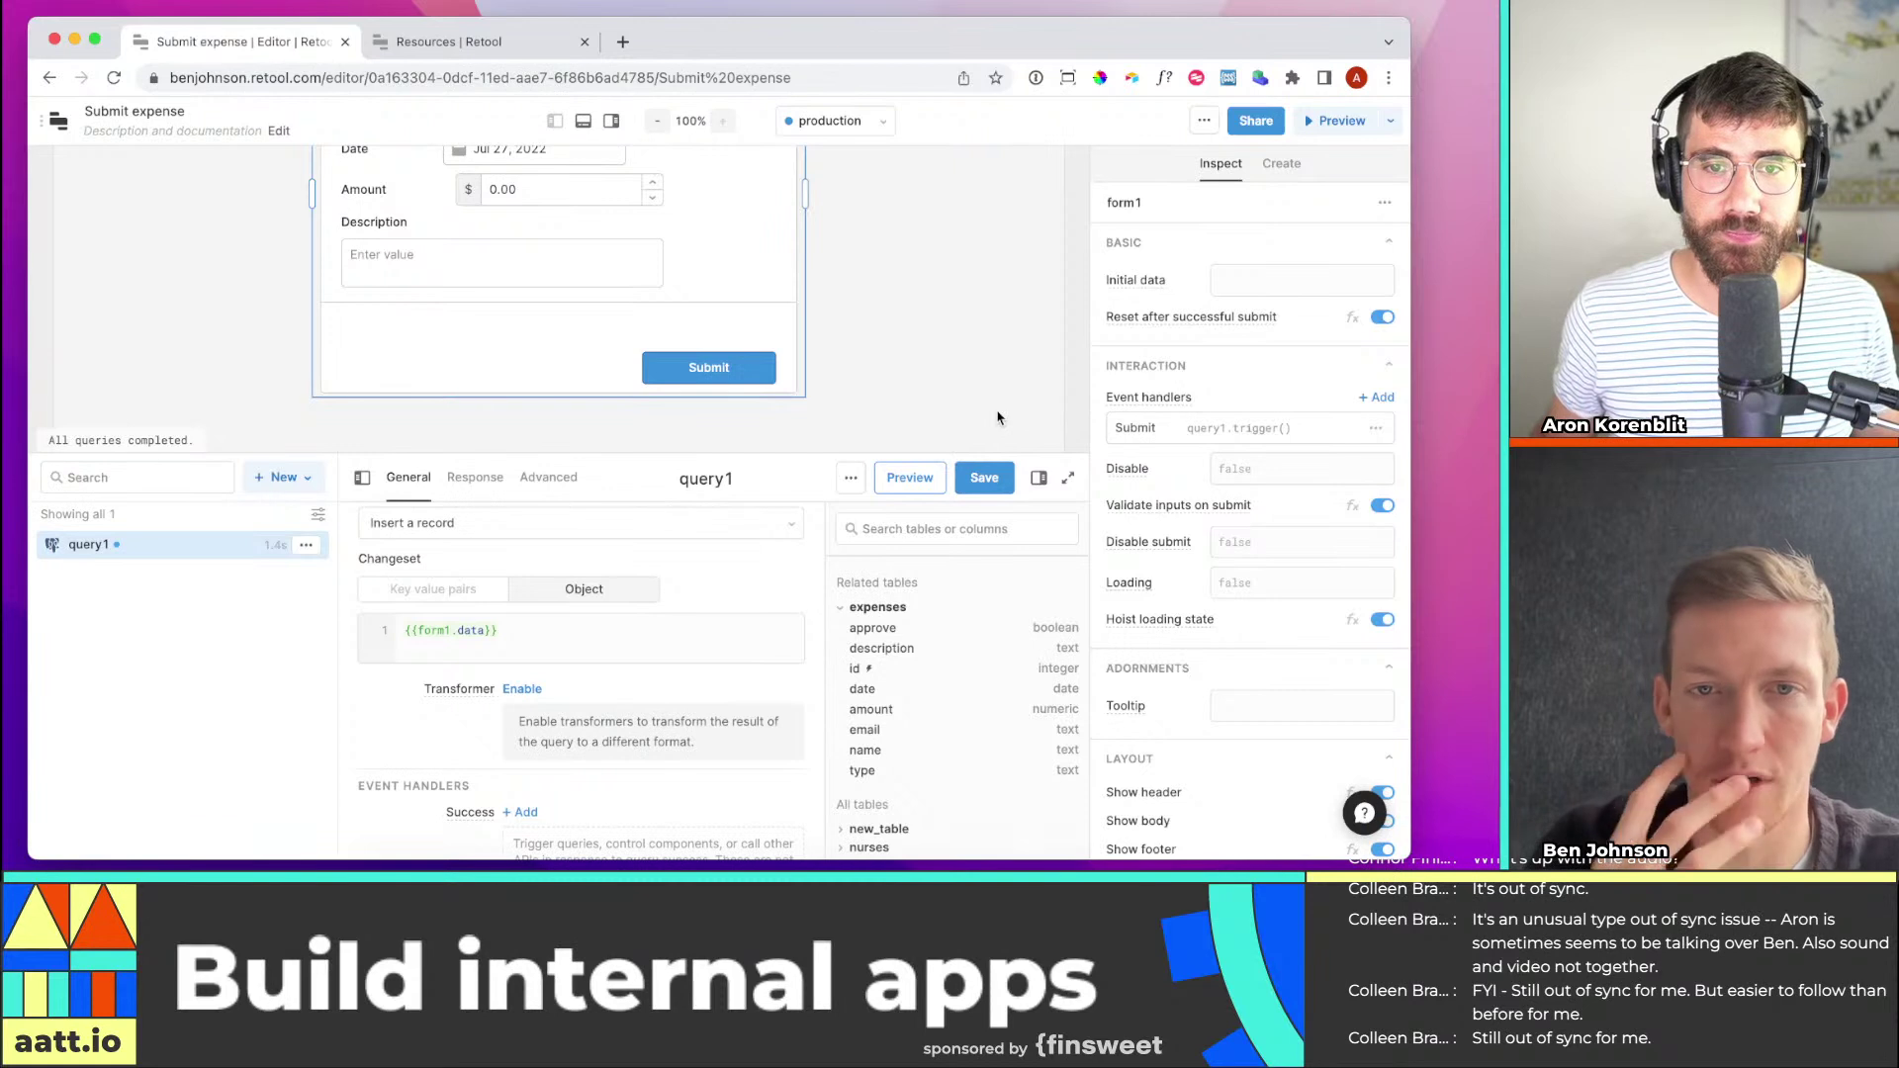
{"action": "left_click", "coordinate": [991, 480]}
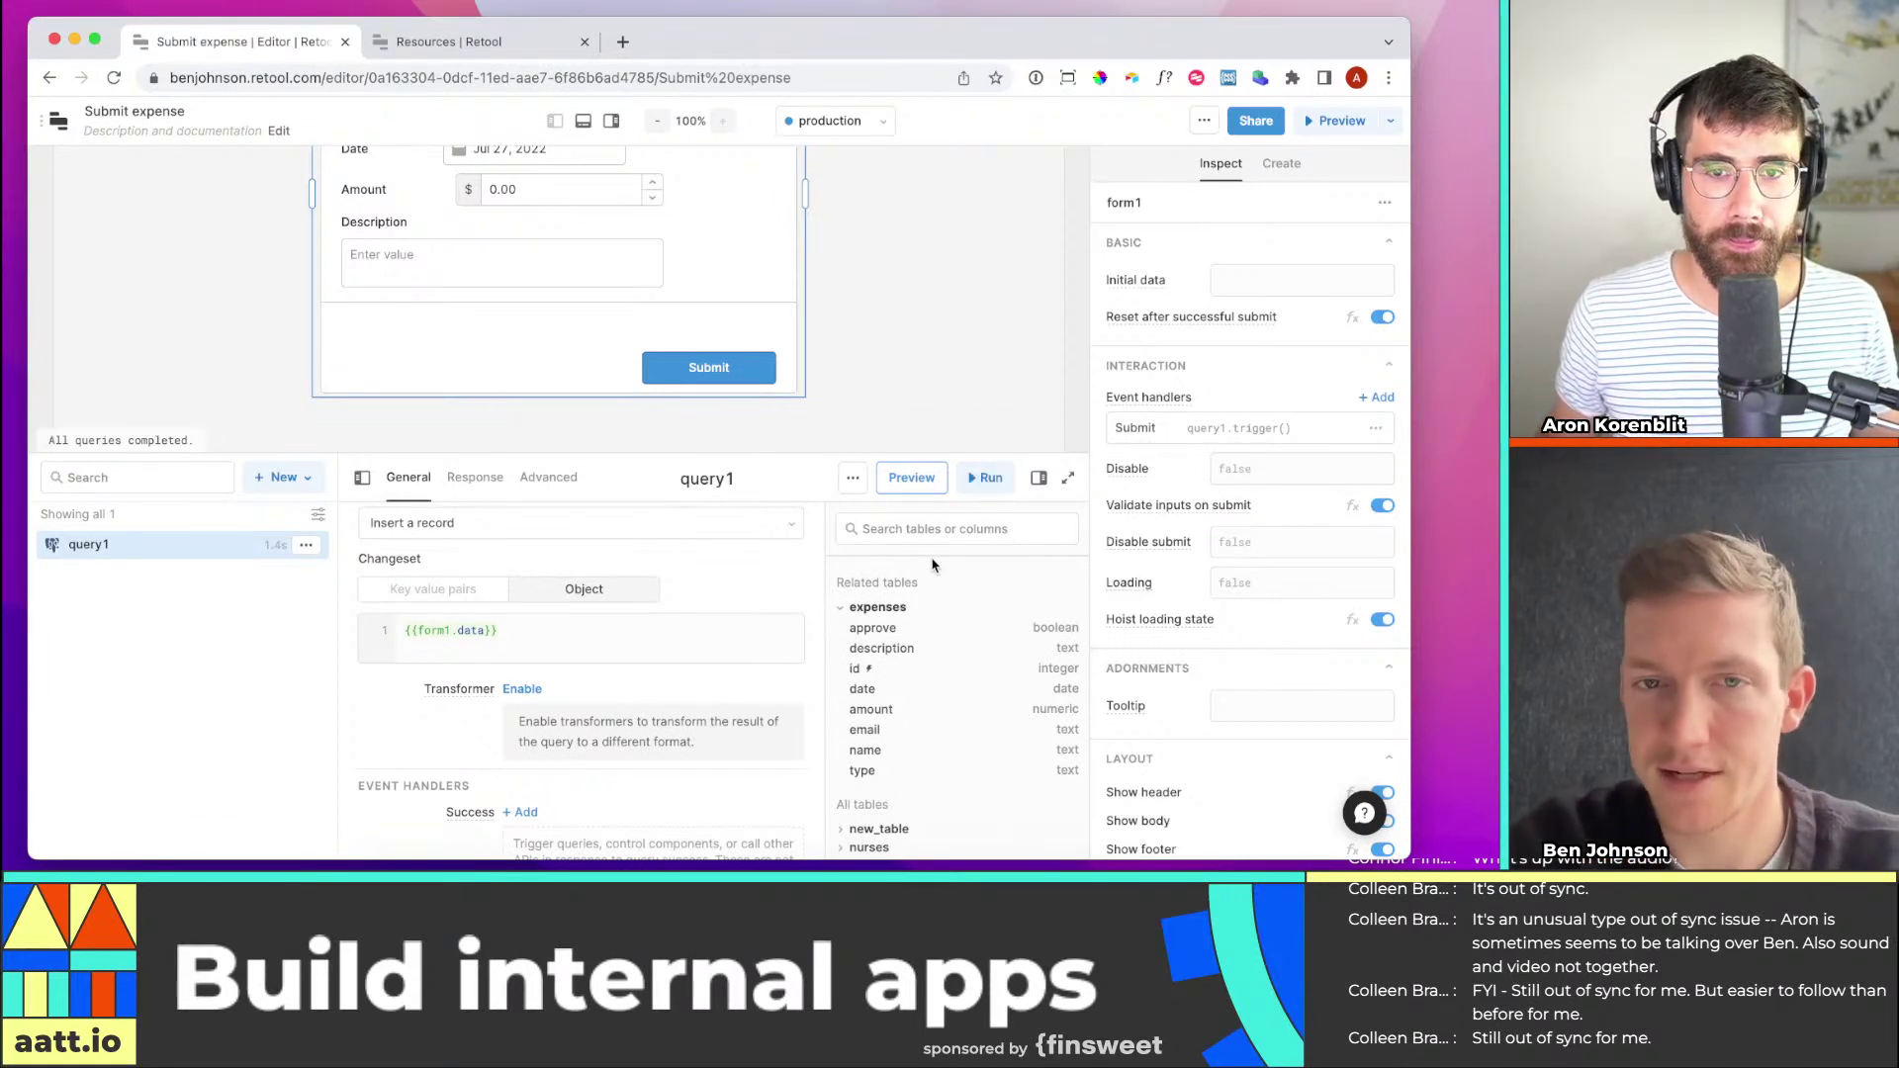
{"action": "left_click", "coordinate": [981, 480]}
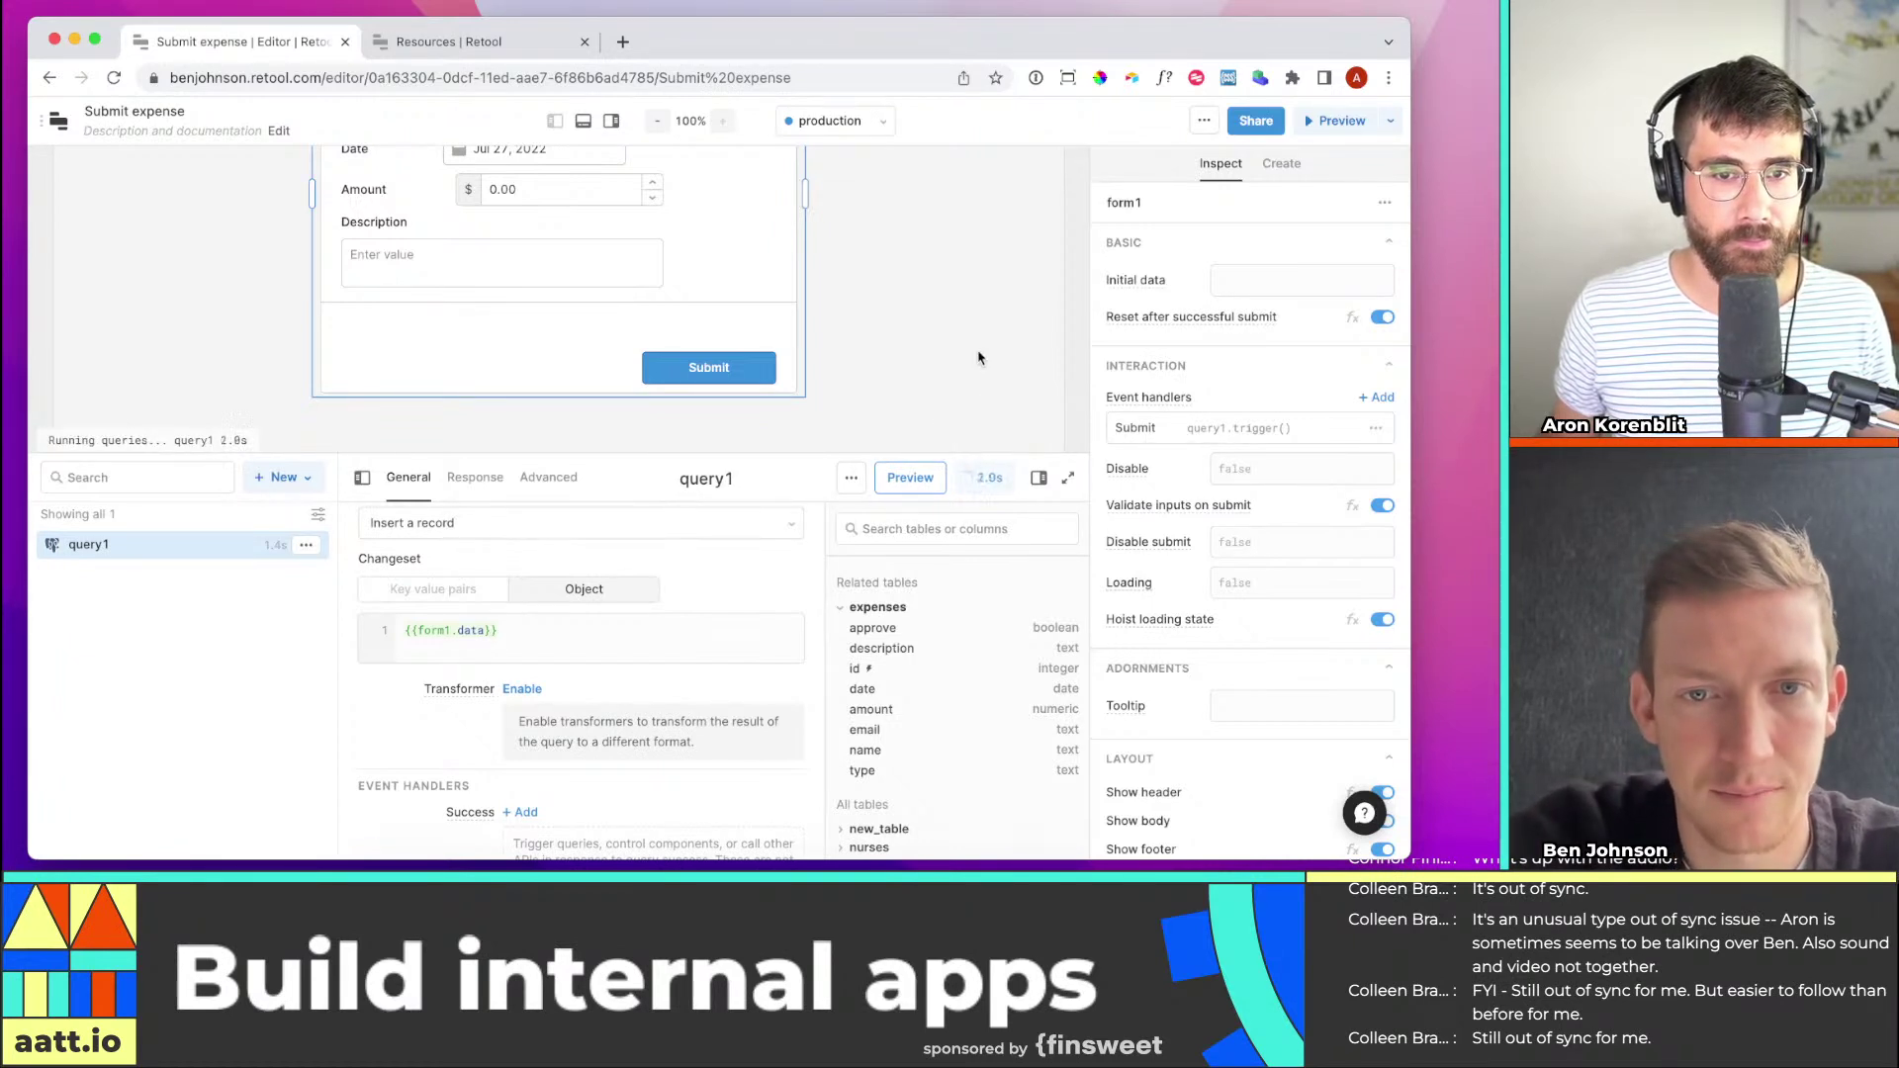
{"action": "left_click", "coordinate": [477, 43]}
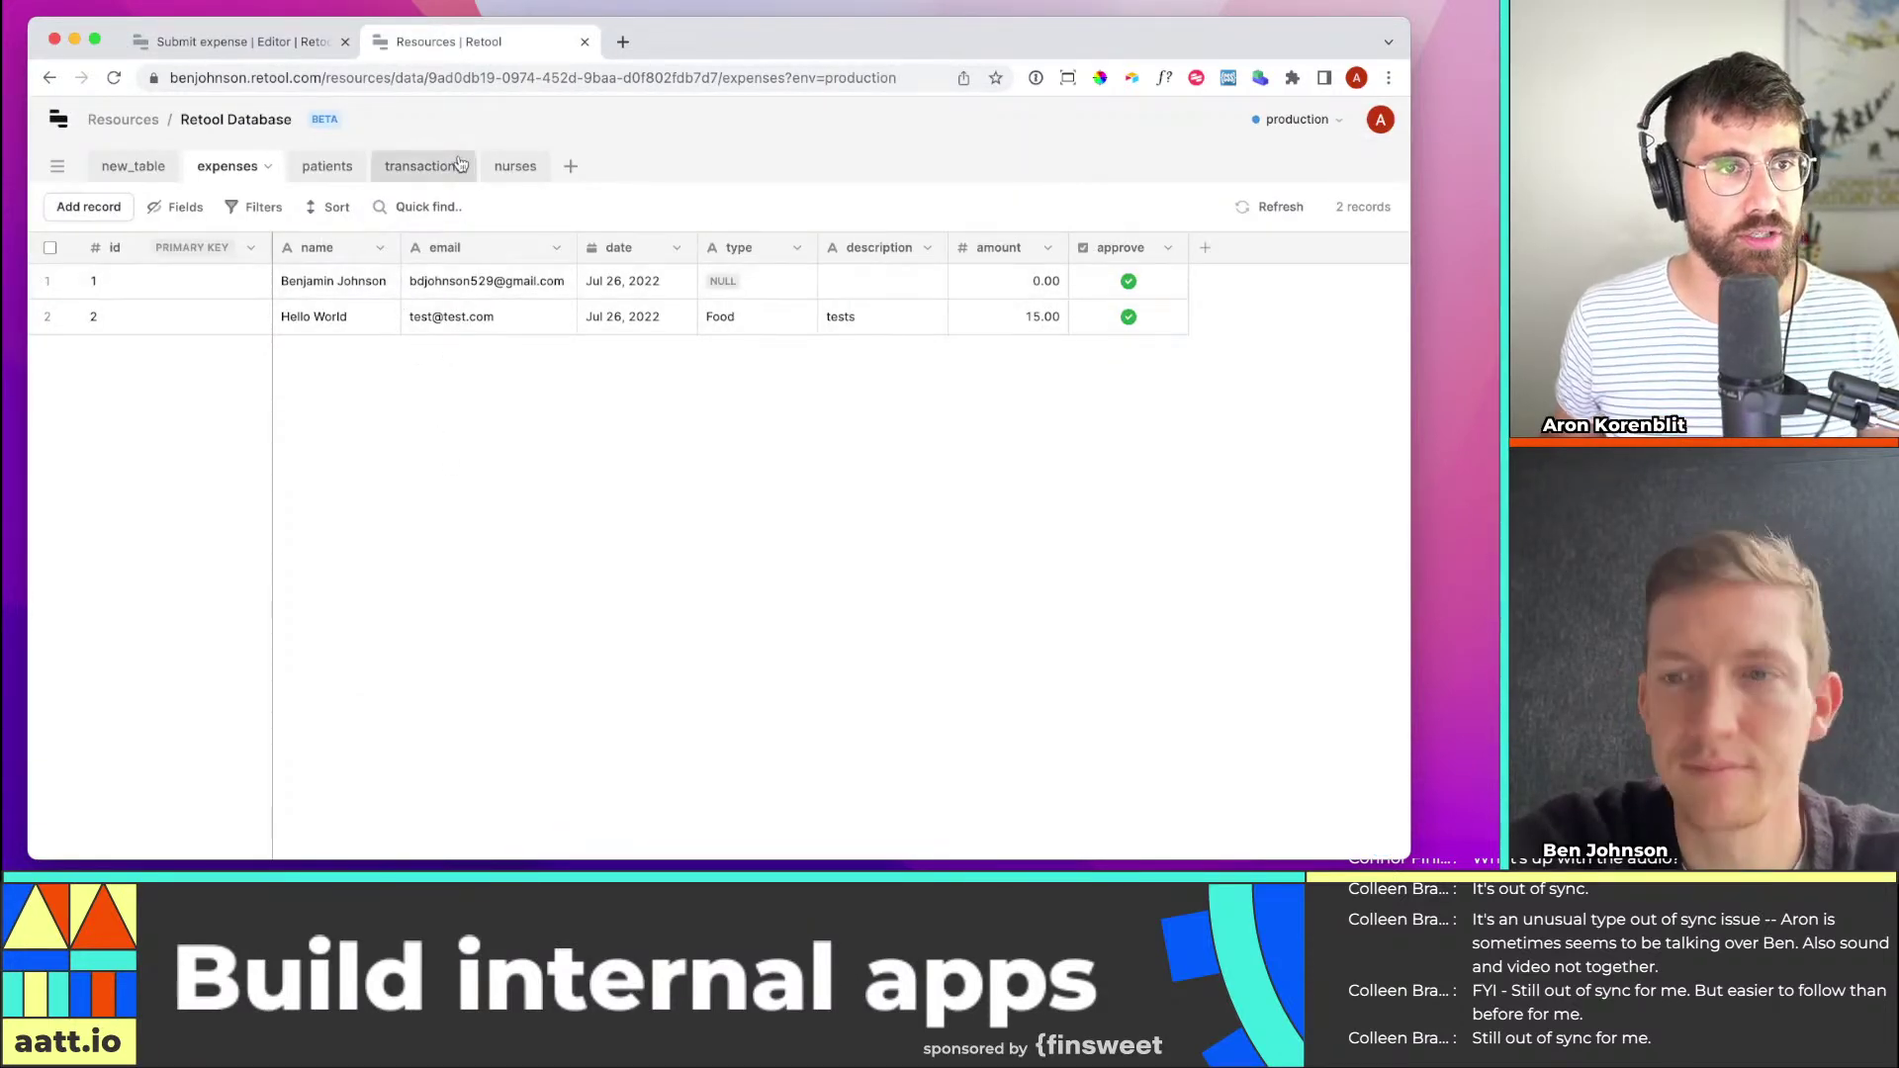
Reload the expenses table, check record 3's name and approve values, then return to the Submit expense editor
{"action": "key", "text": "super+r"}
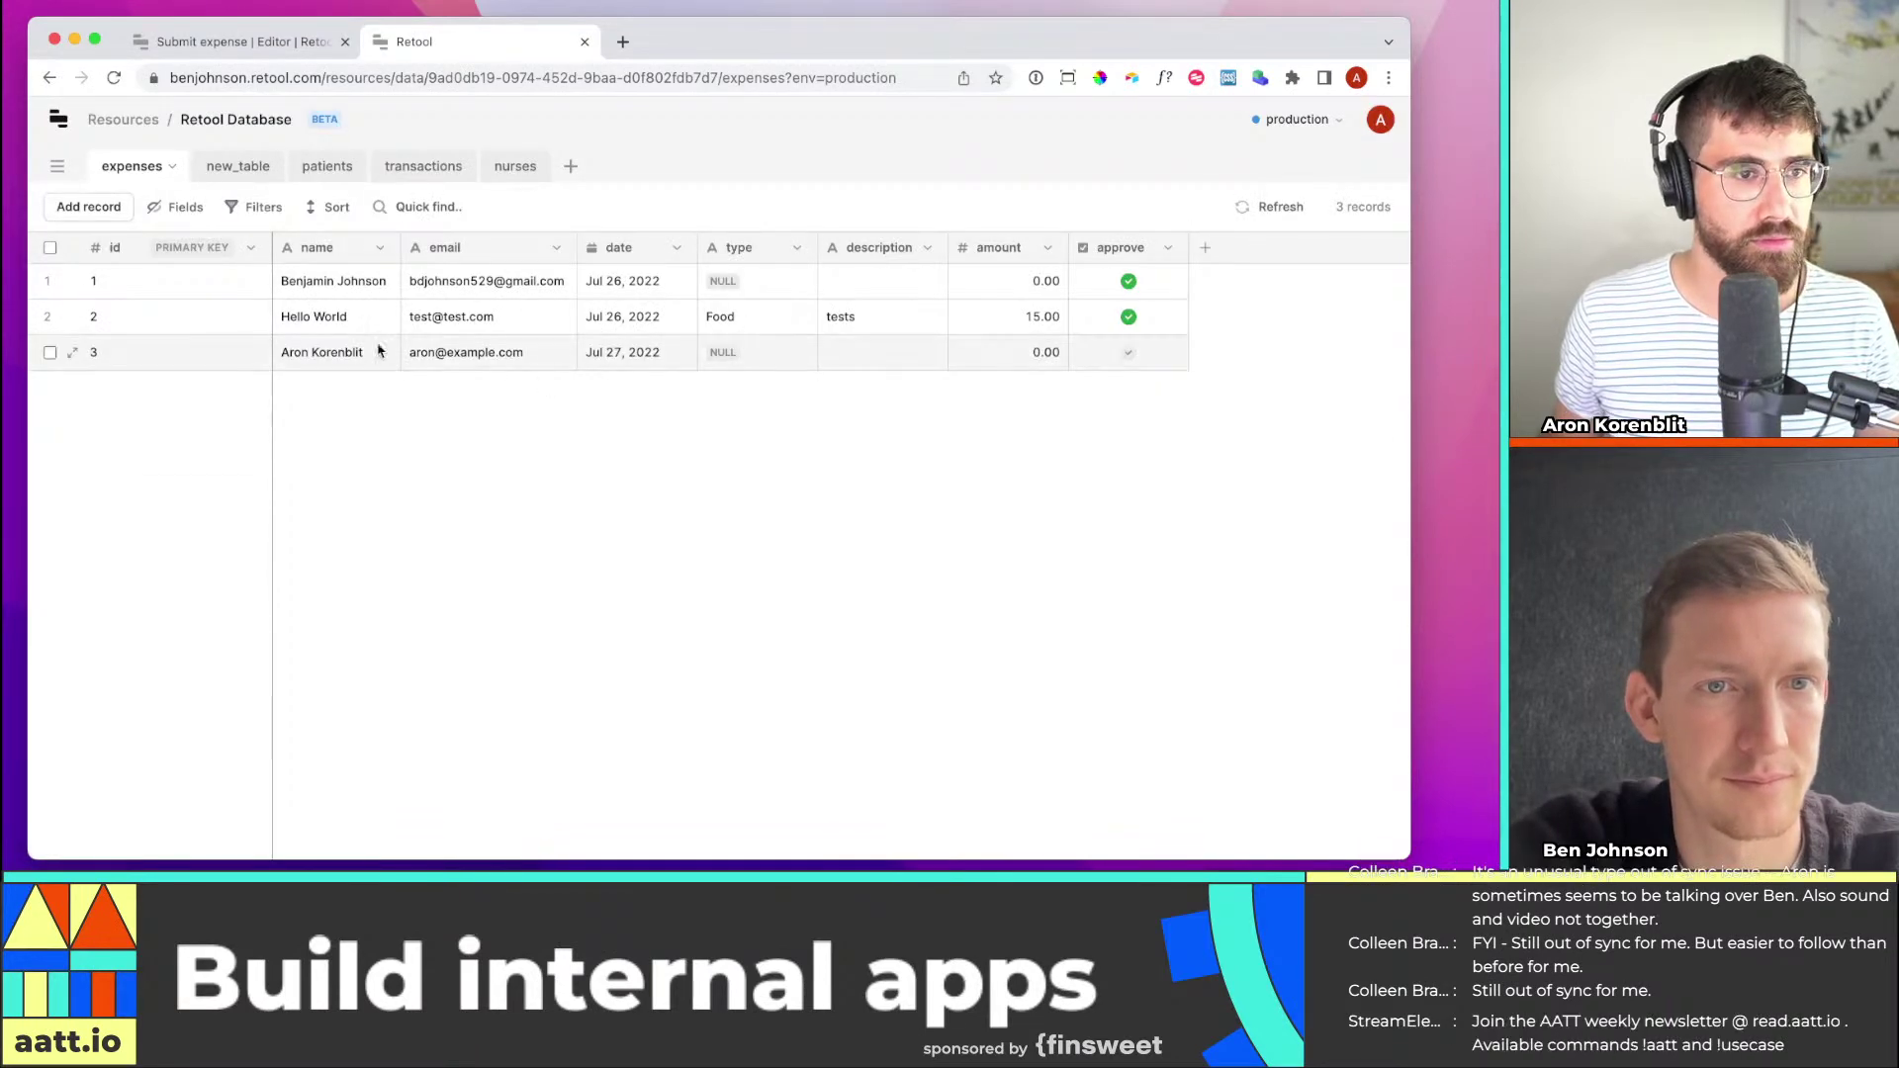
{"action": "left_click", "coordinate": [312, 353]}
{"action": "left_click", "coordinate": [1159, 356]}
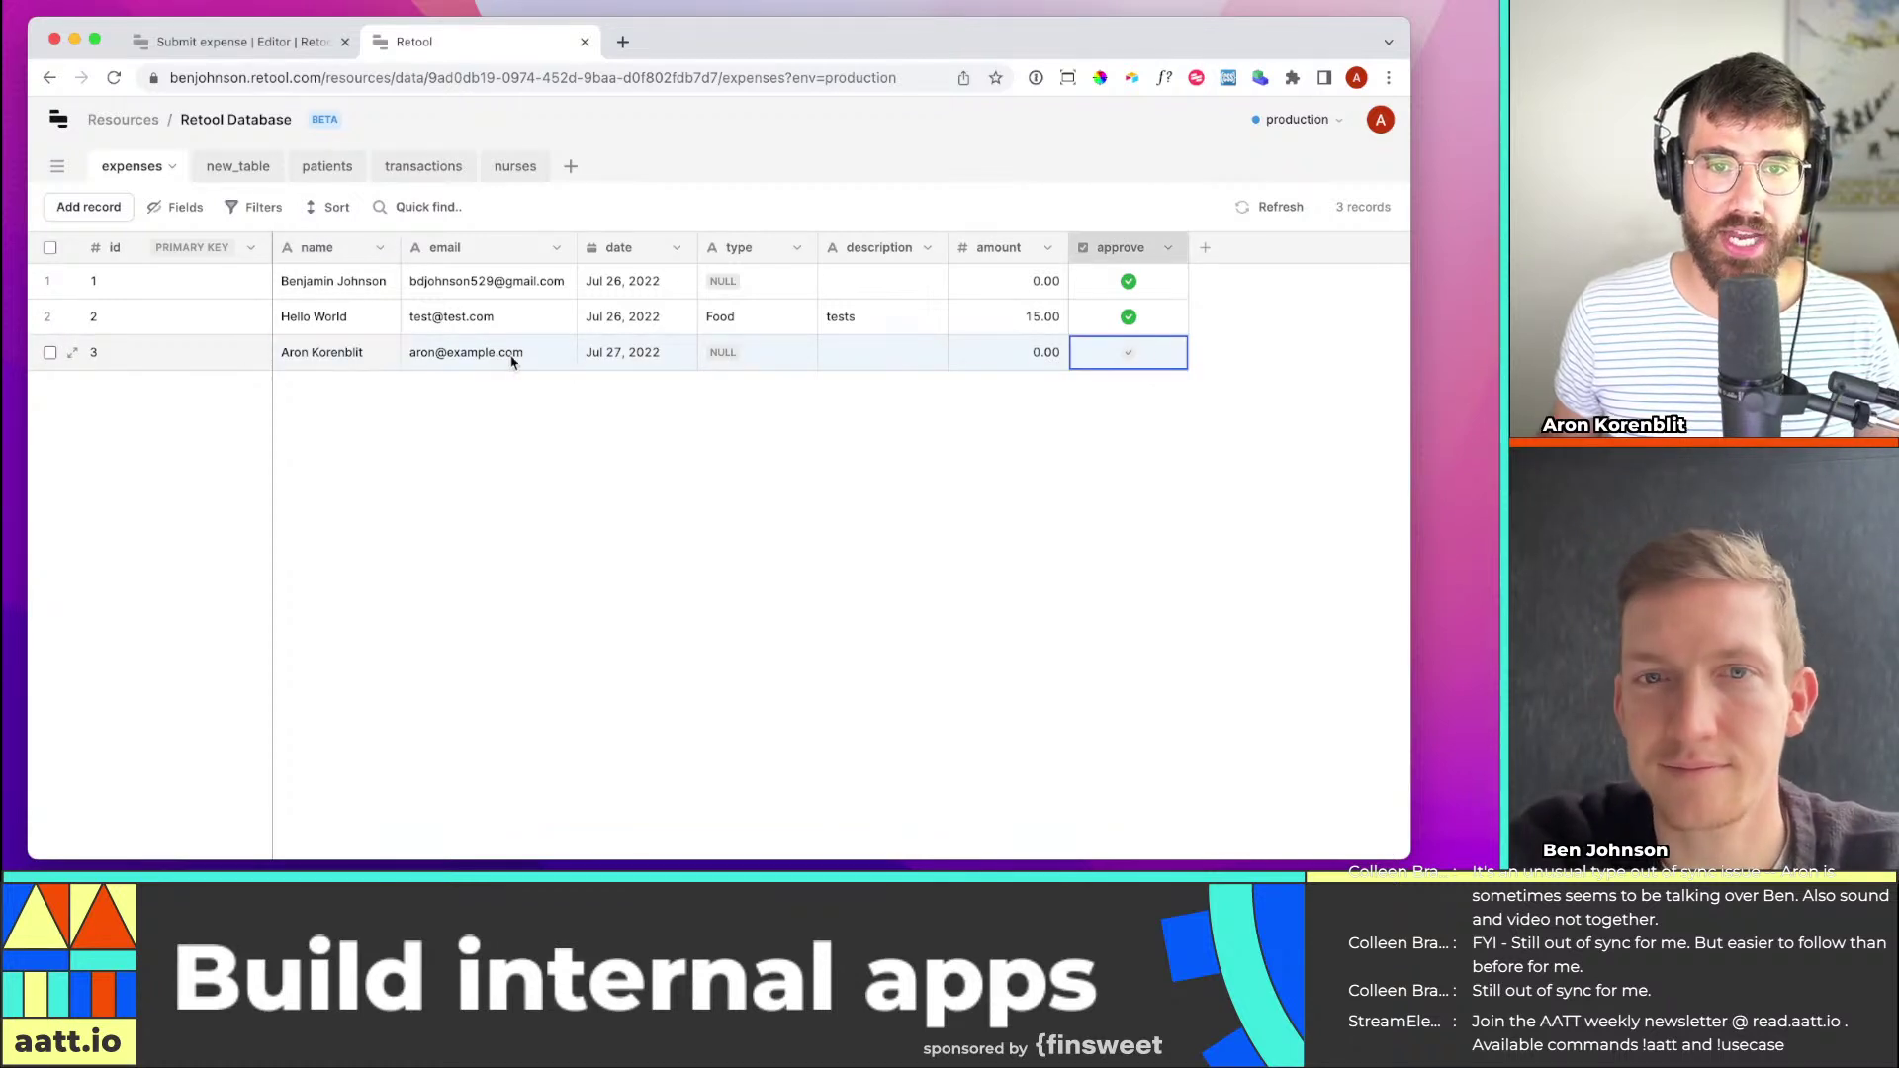
{"action": "left_click", "coordinate": [346, 354]}
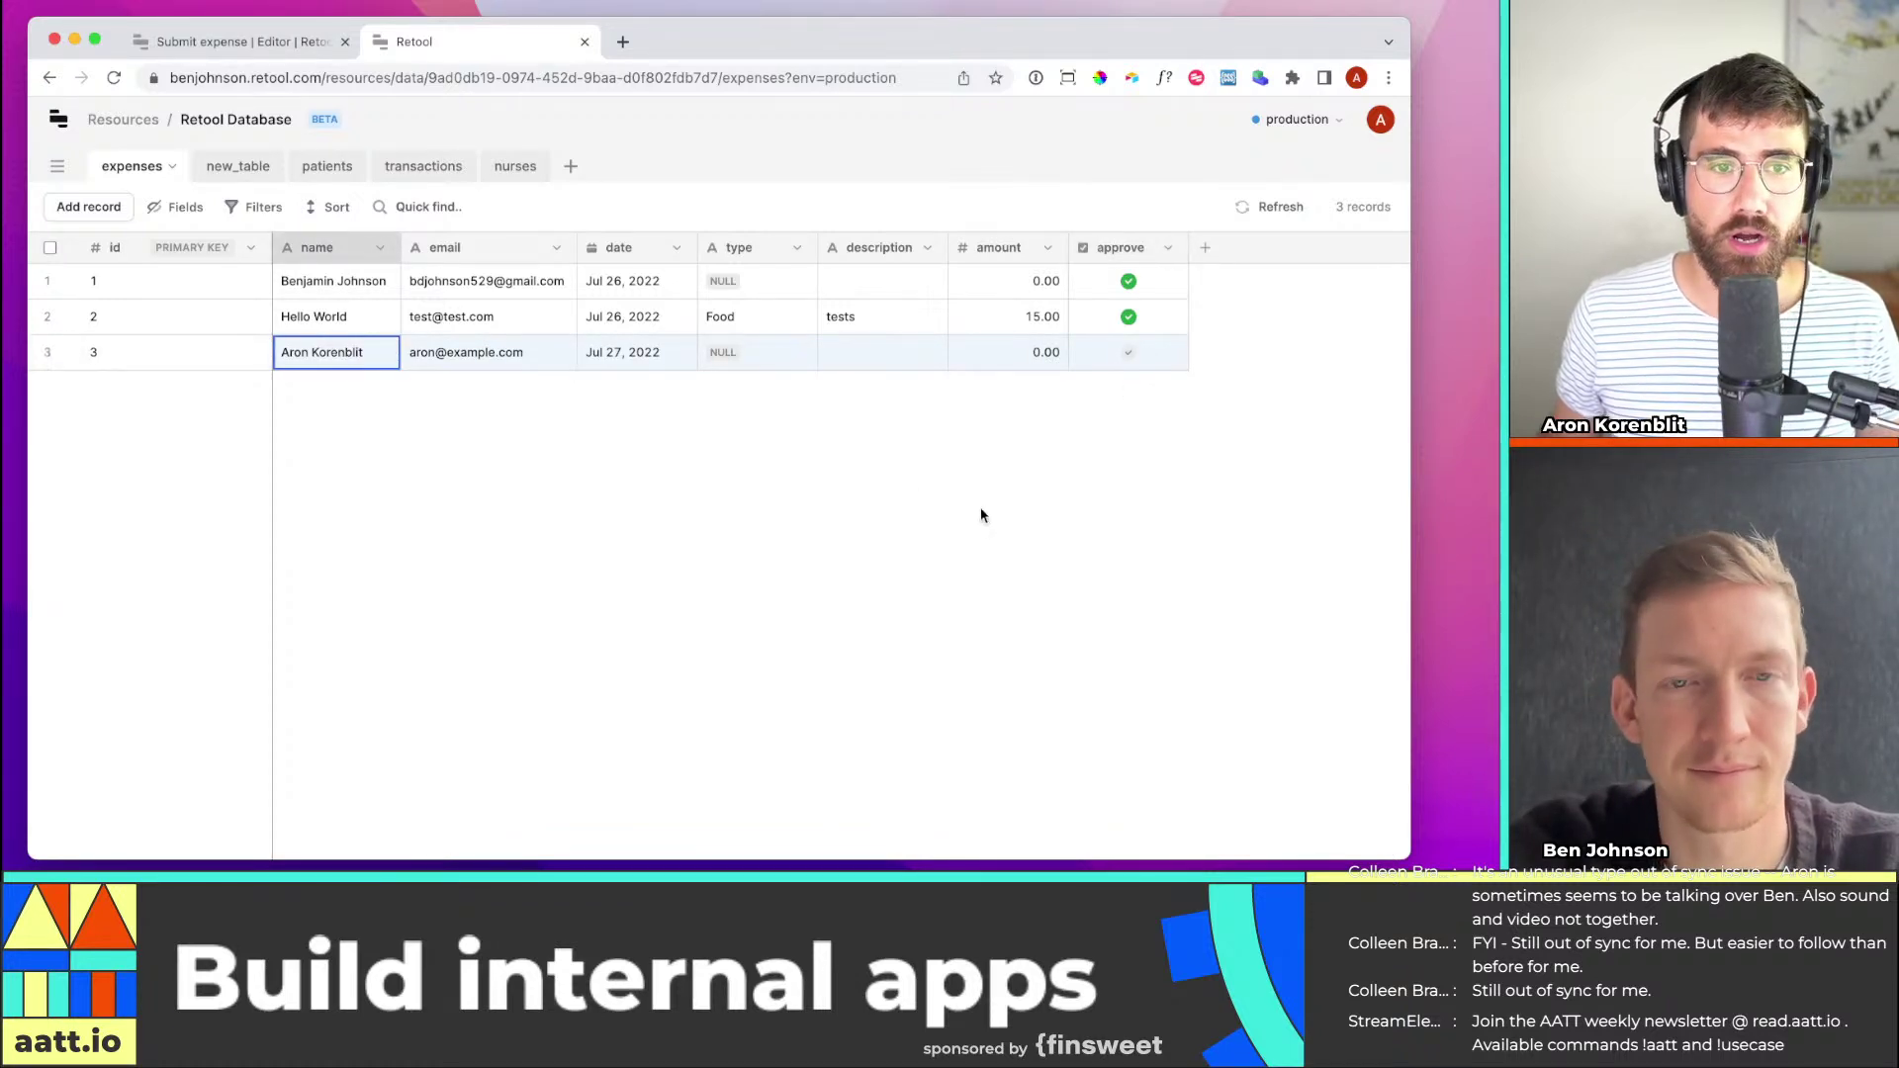
{"action": "left_click", "coordinate": [235, 46]}
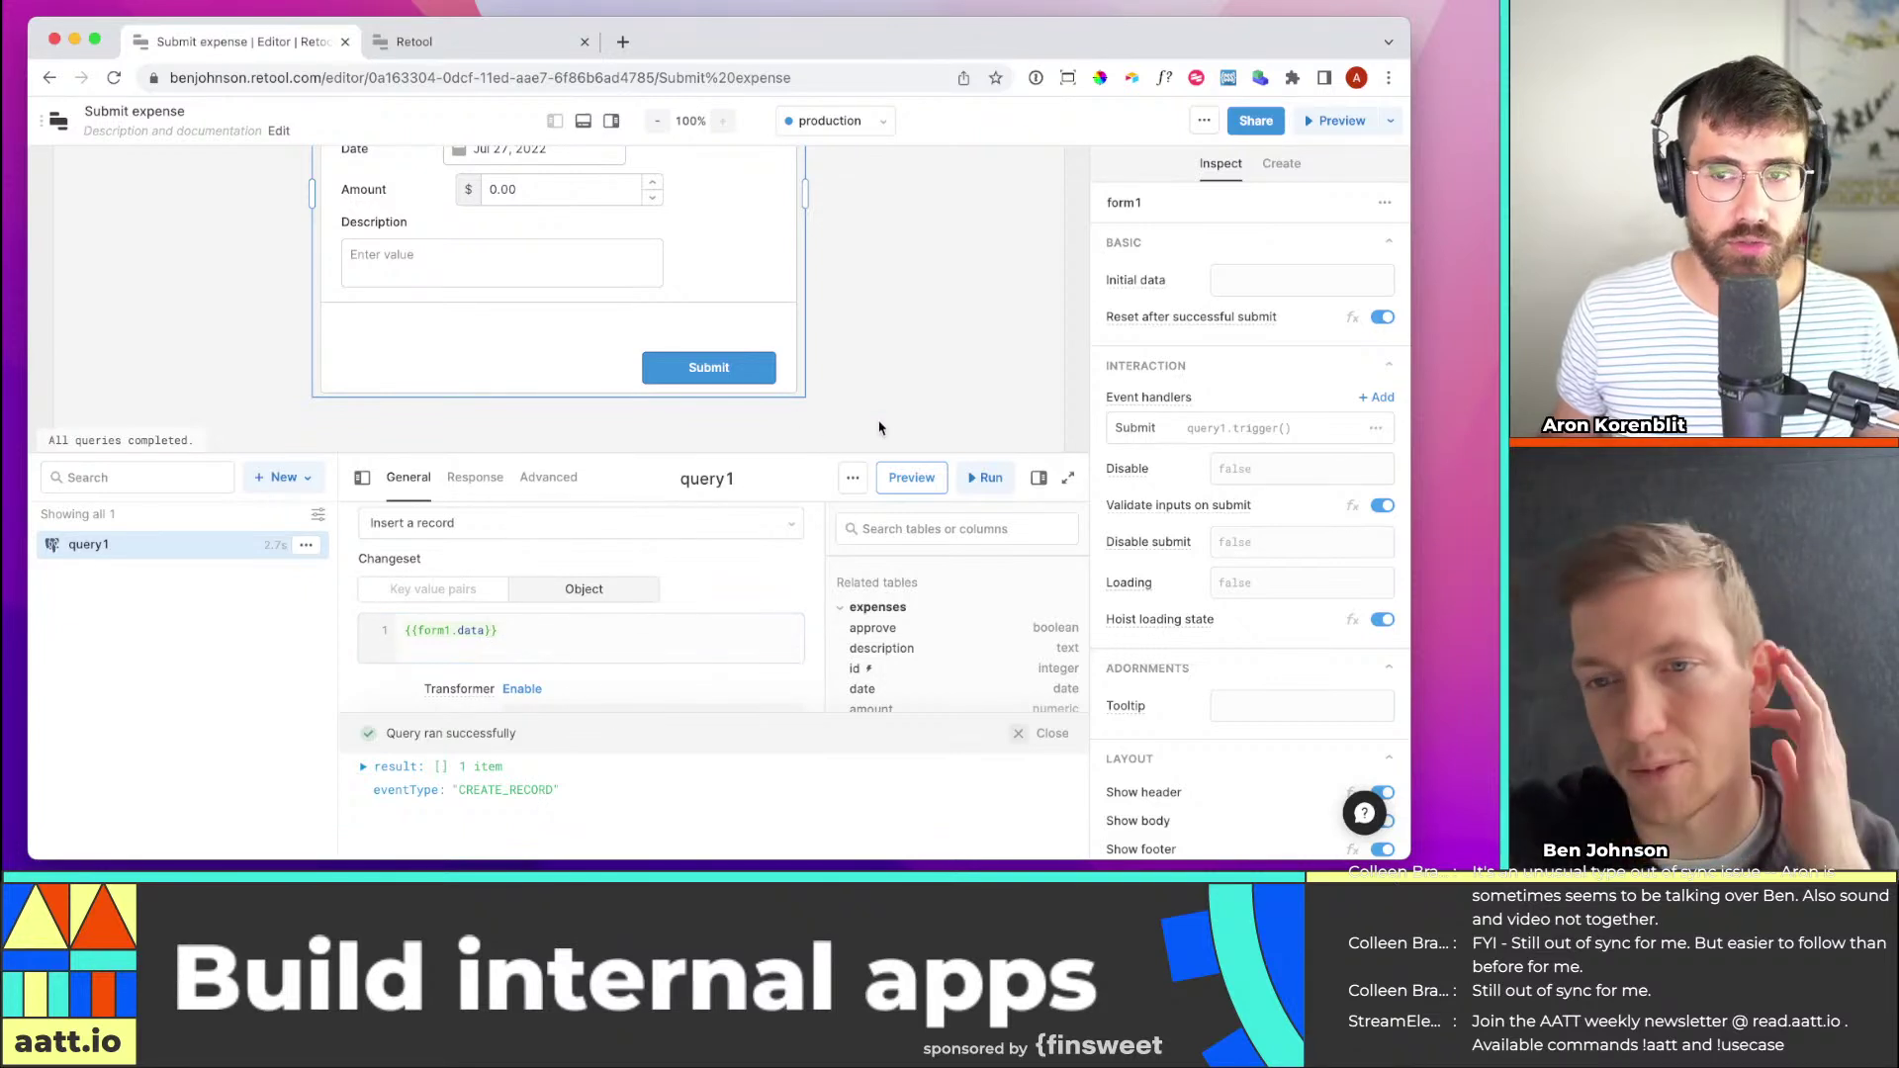
Rename the insert query from query1 to submitExpense
{"action": "scroll", "coordinate": [732, 371], "scroll_direction": "up", "scroll_amount": 1}
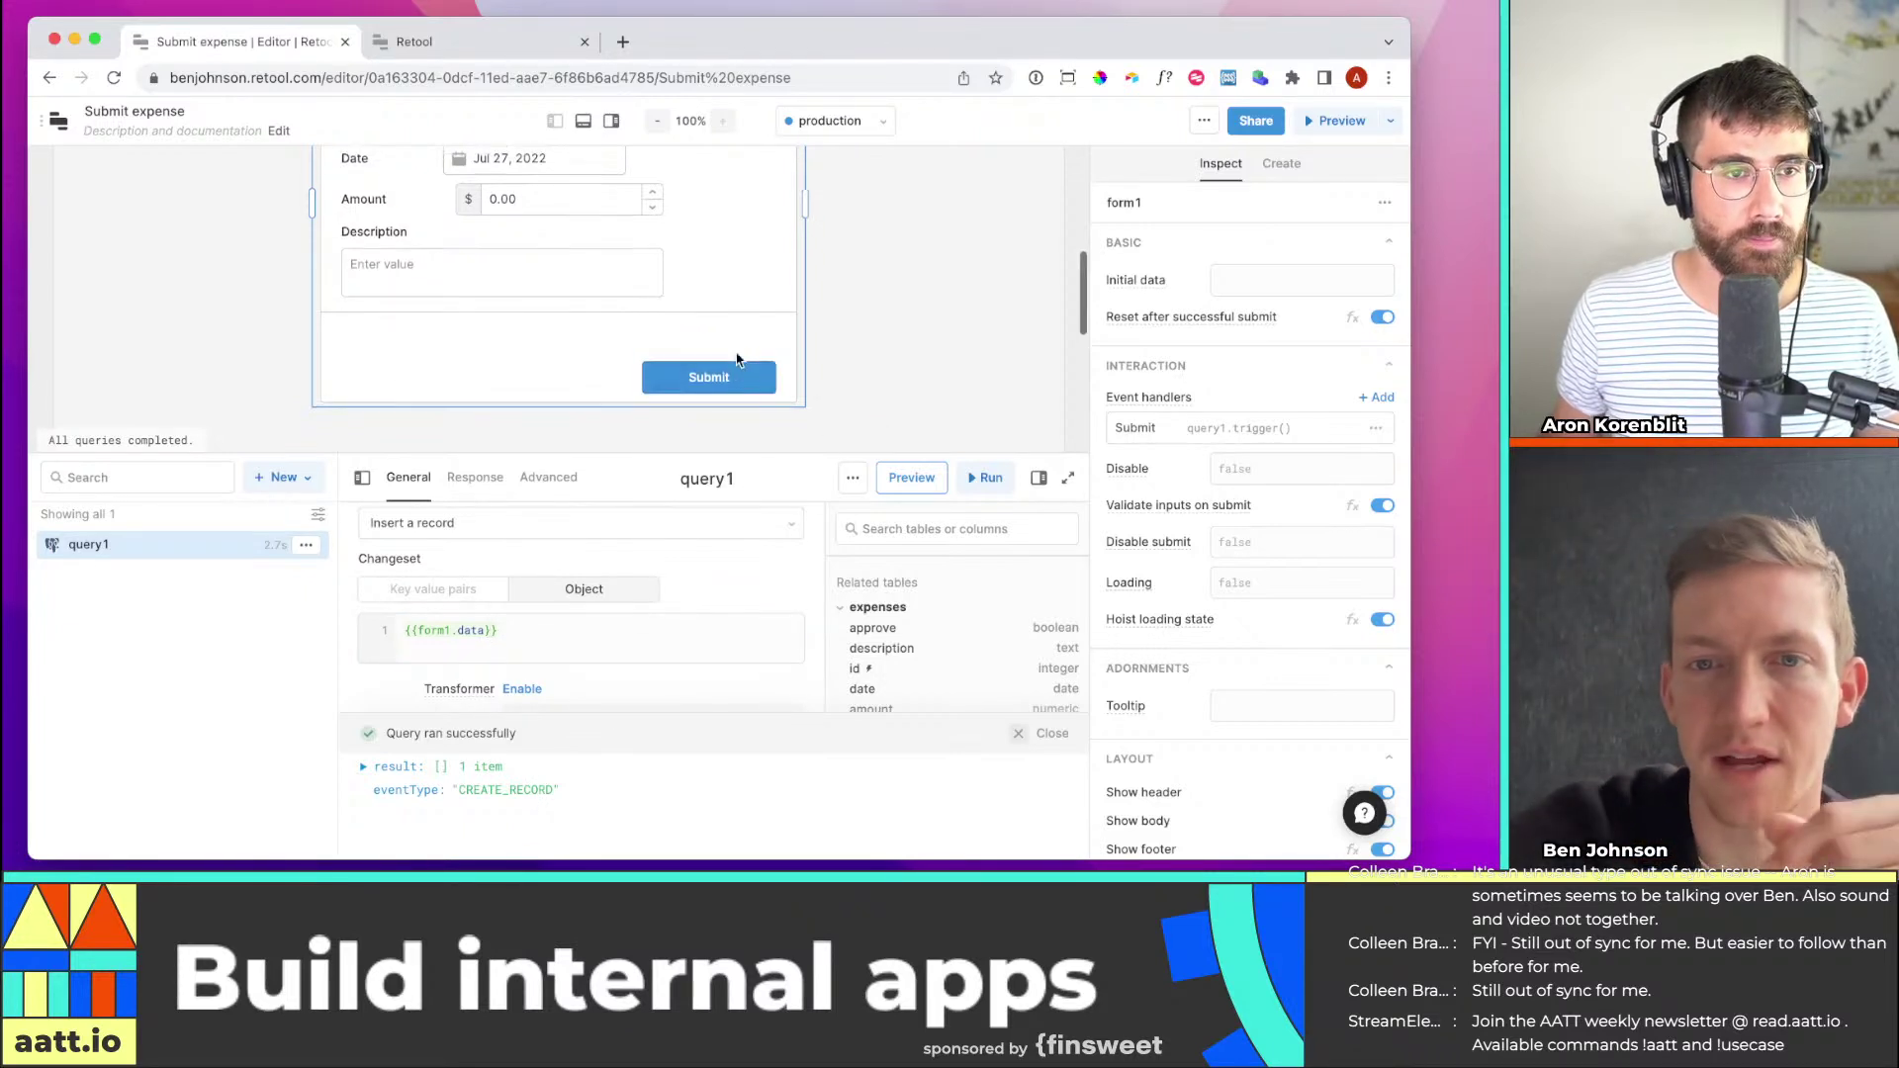
{"action": "scroll", "coordinate": [594, 327], "scroll_direction": "up", "scroll_amount": 5}
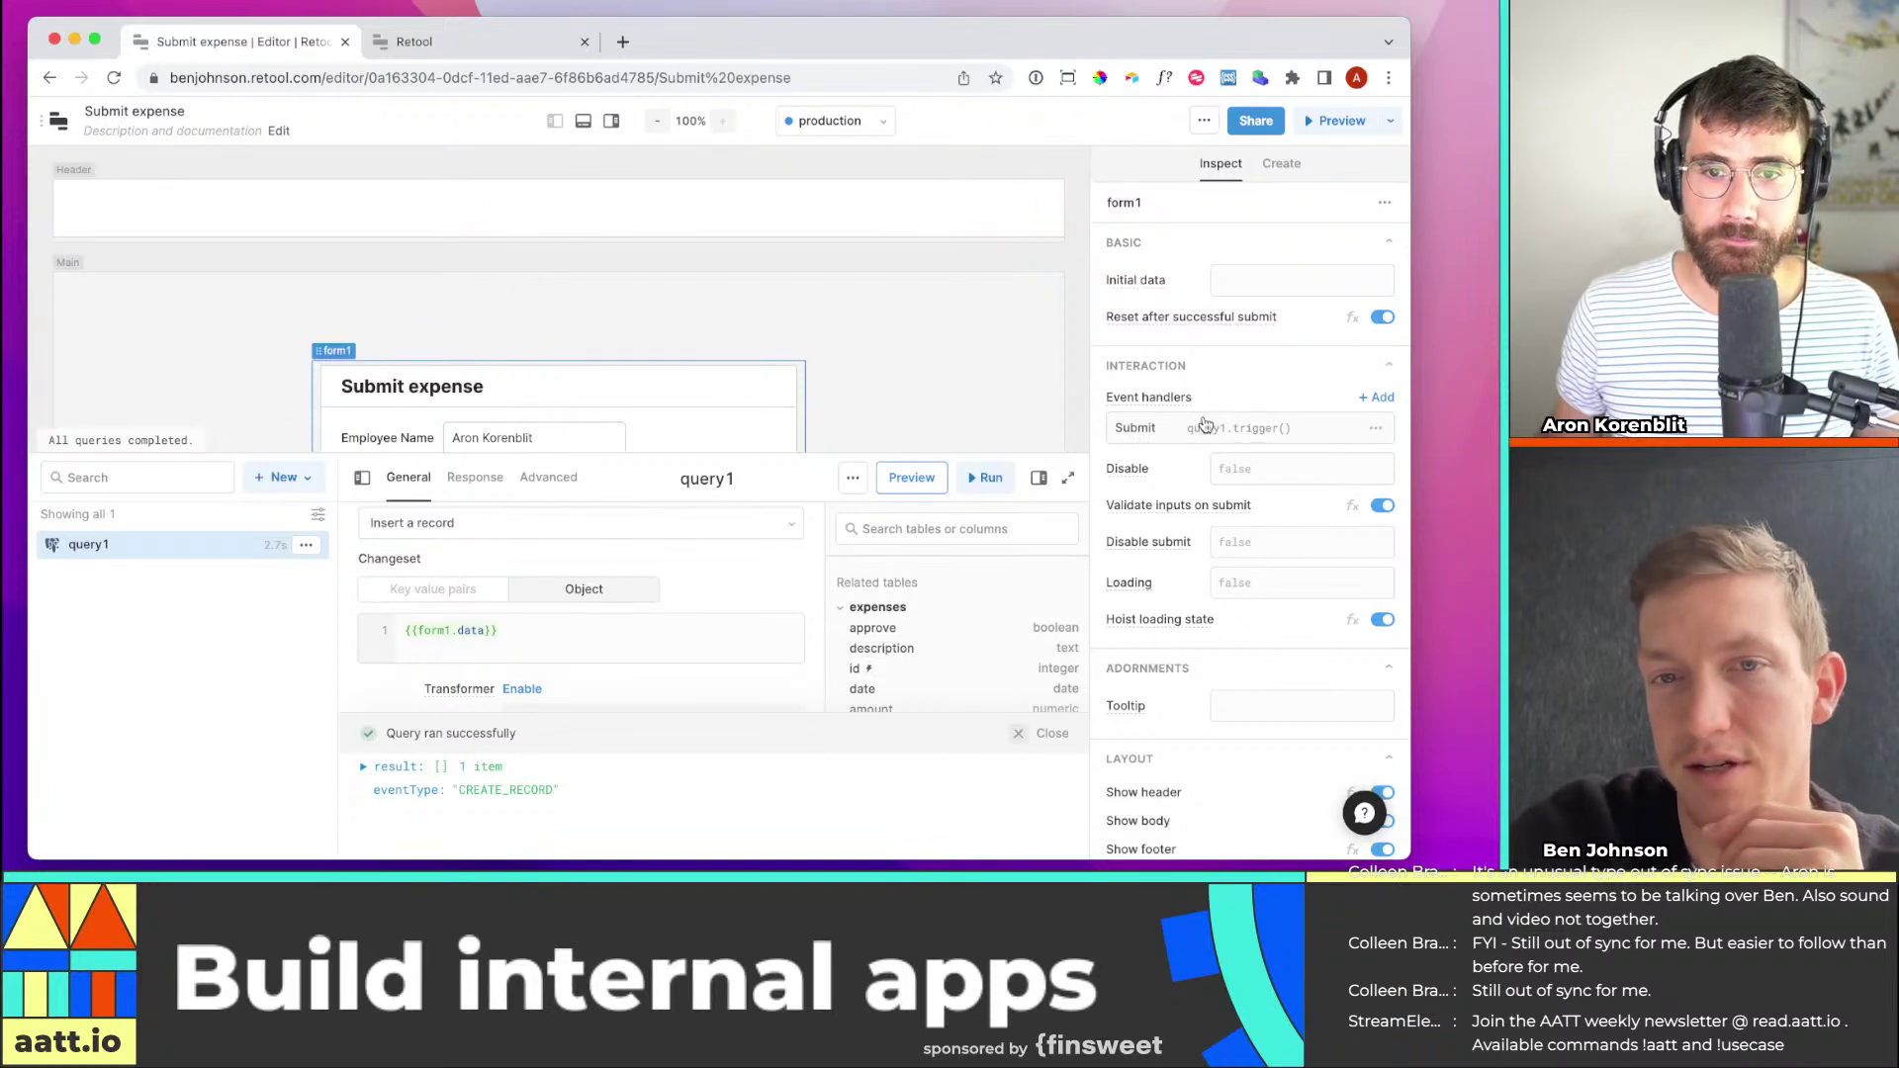
{"action": "scroll", "coordinate": [1207, 421], "scroll_direction": "down", "scroll_amount": 1}
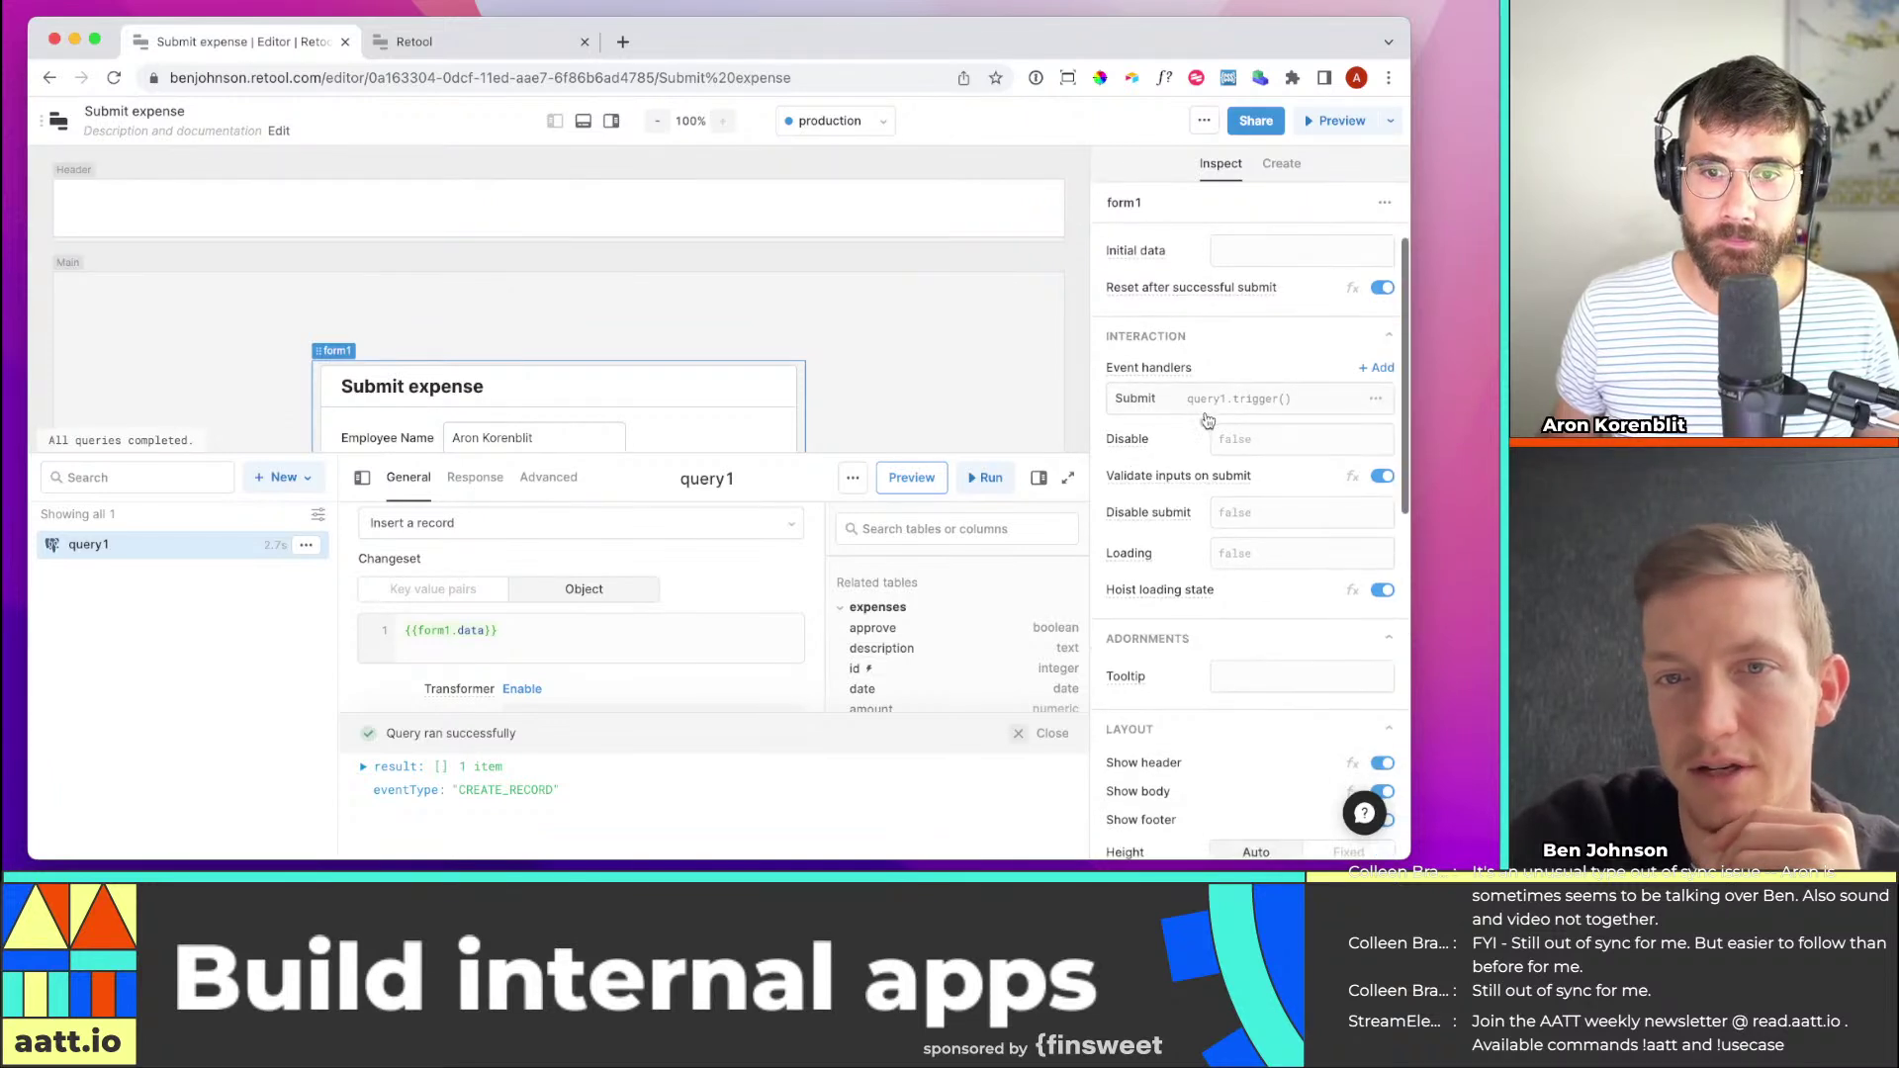
{"action": "left_click", "coordinate": [305, 545]}
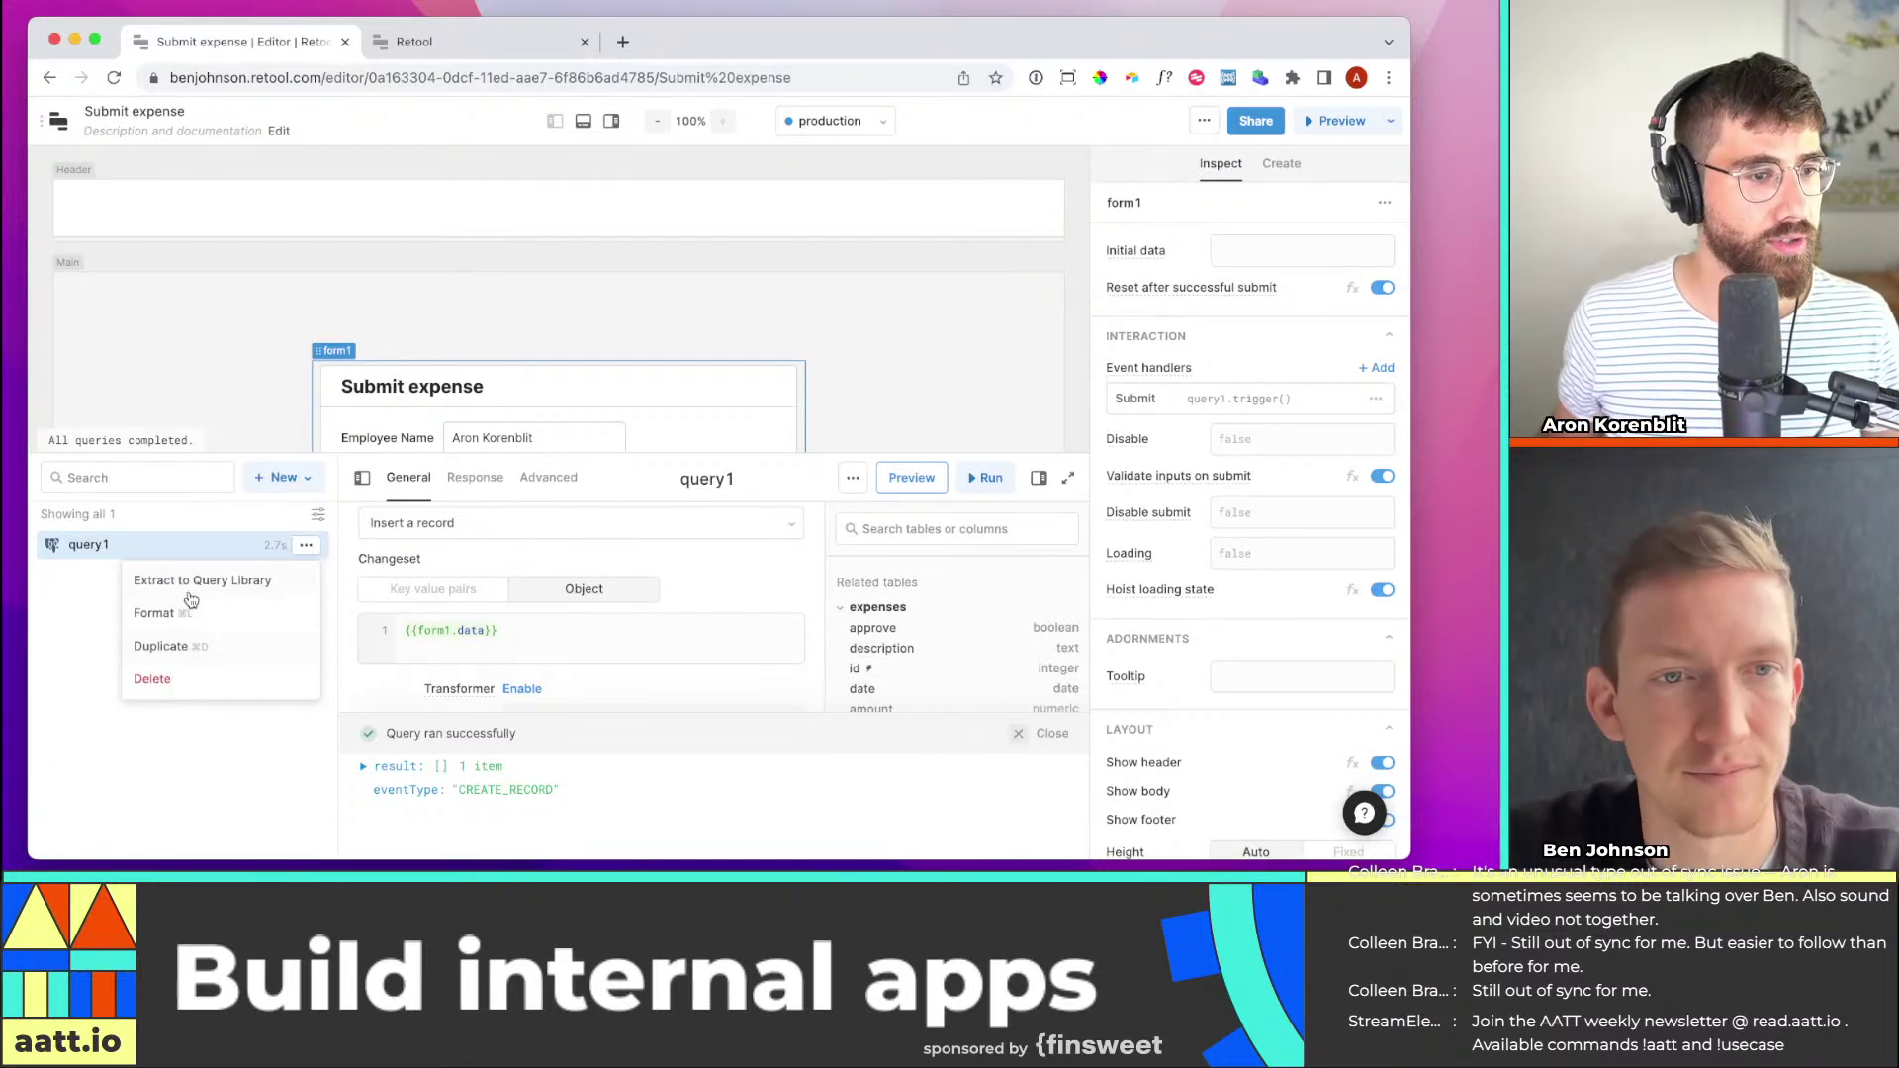
{"action": "left_click", "coordinate": [694, 475]}
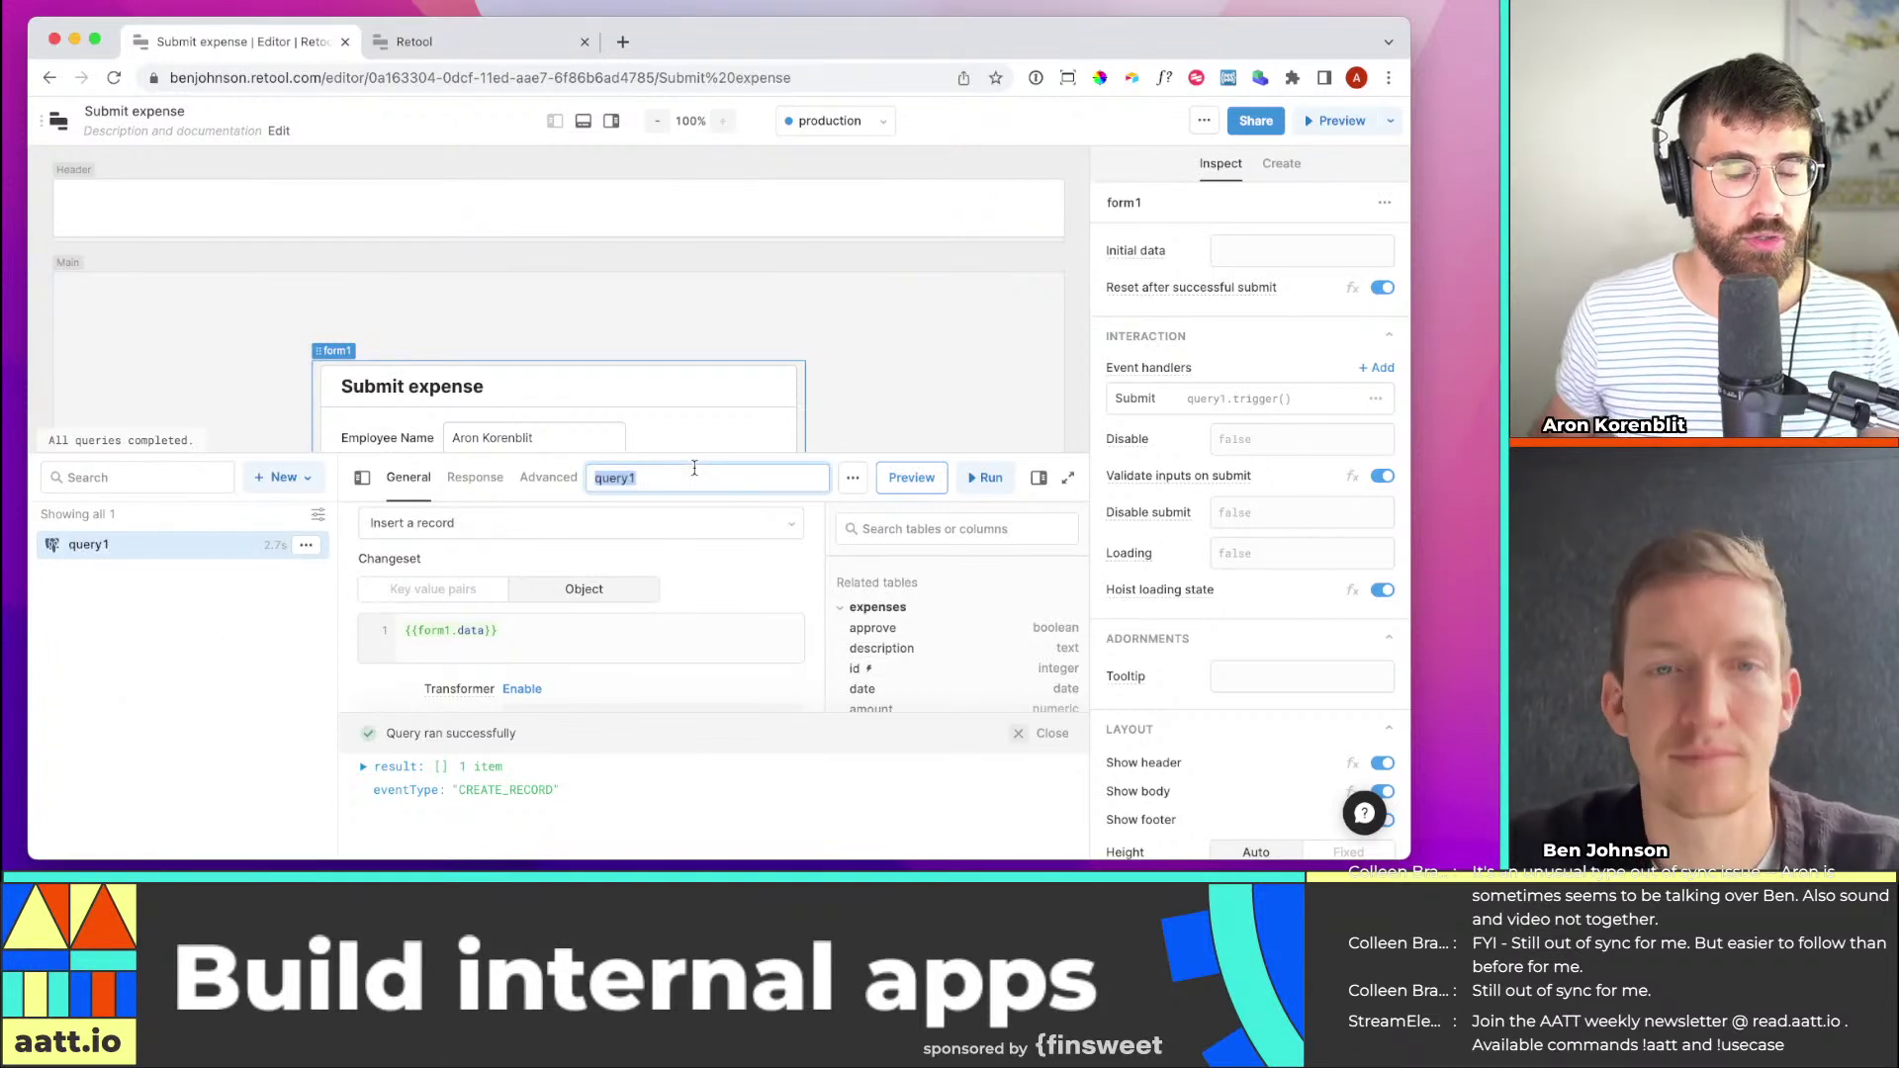
{"action": "type", "text": "Submit expense"}
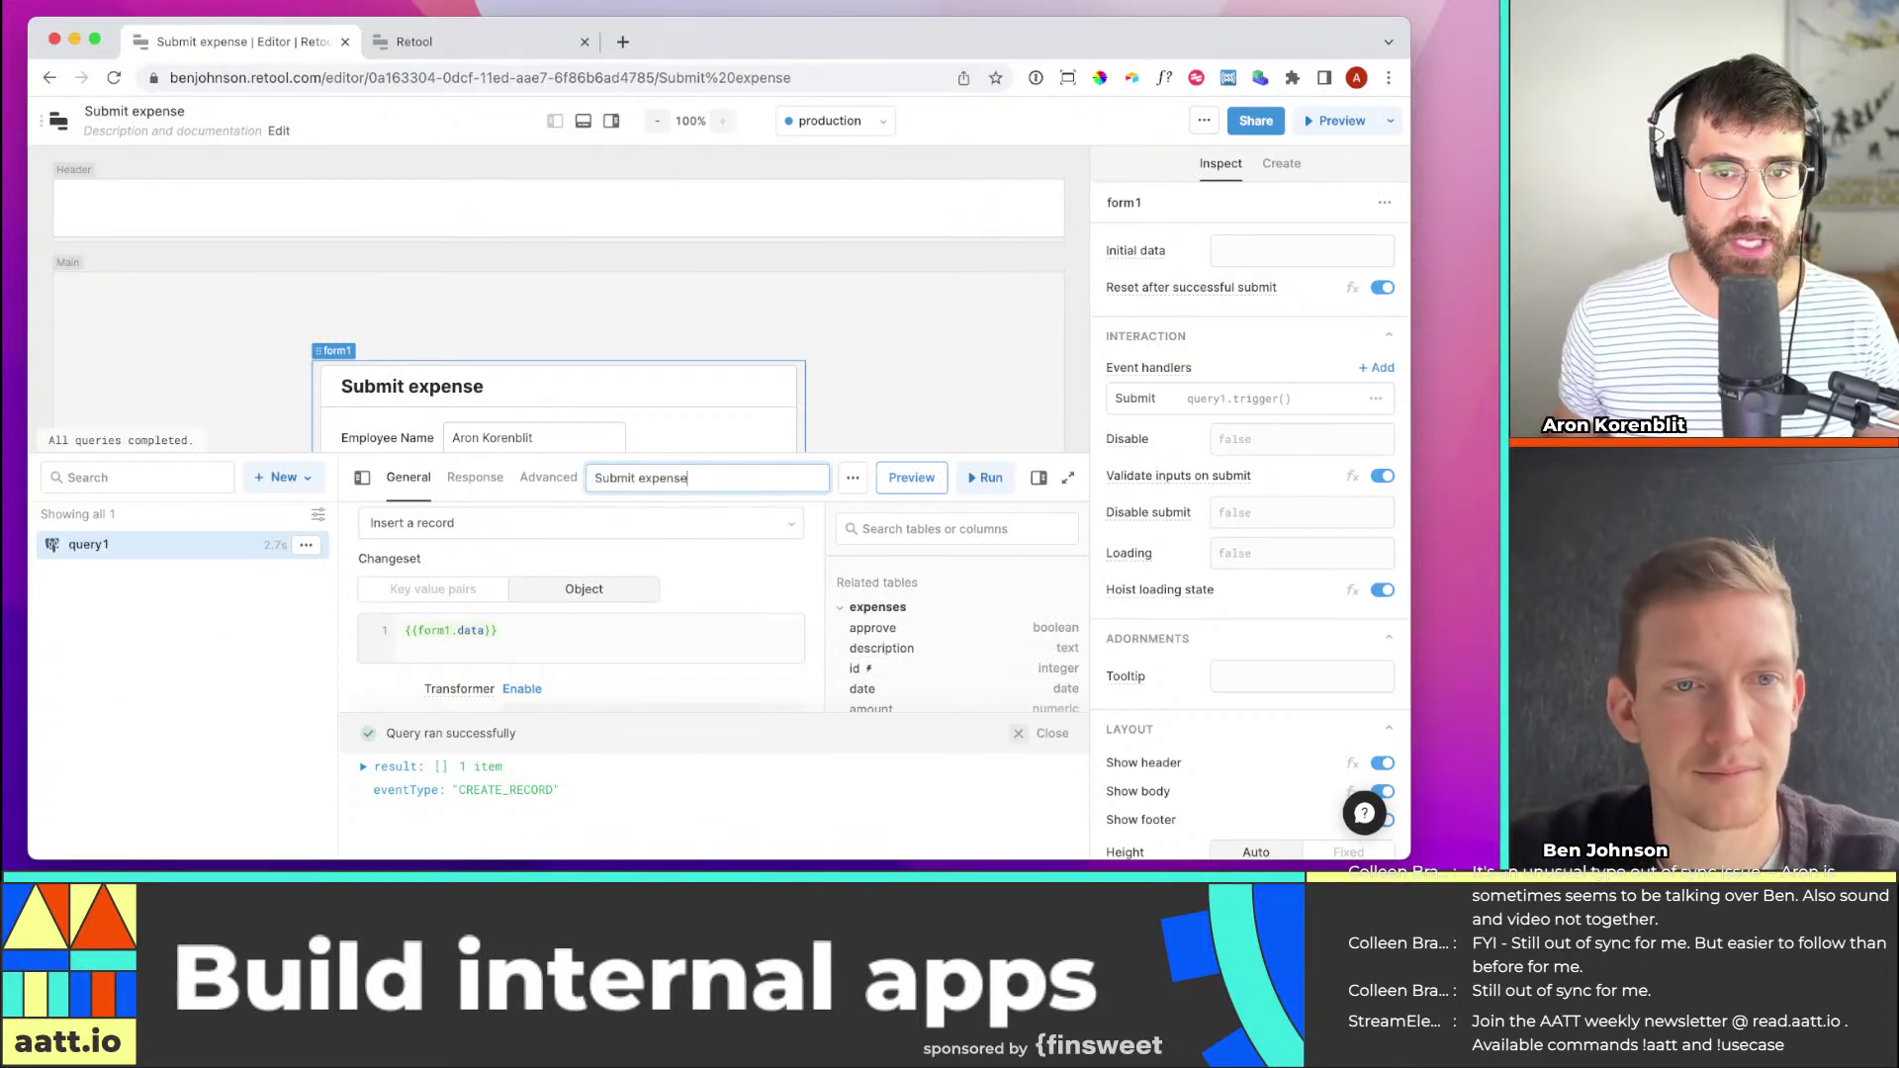
{"action": "left_click", "coordinate": [922, 363]}
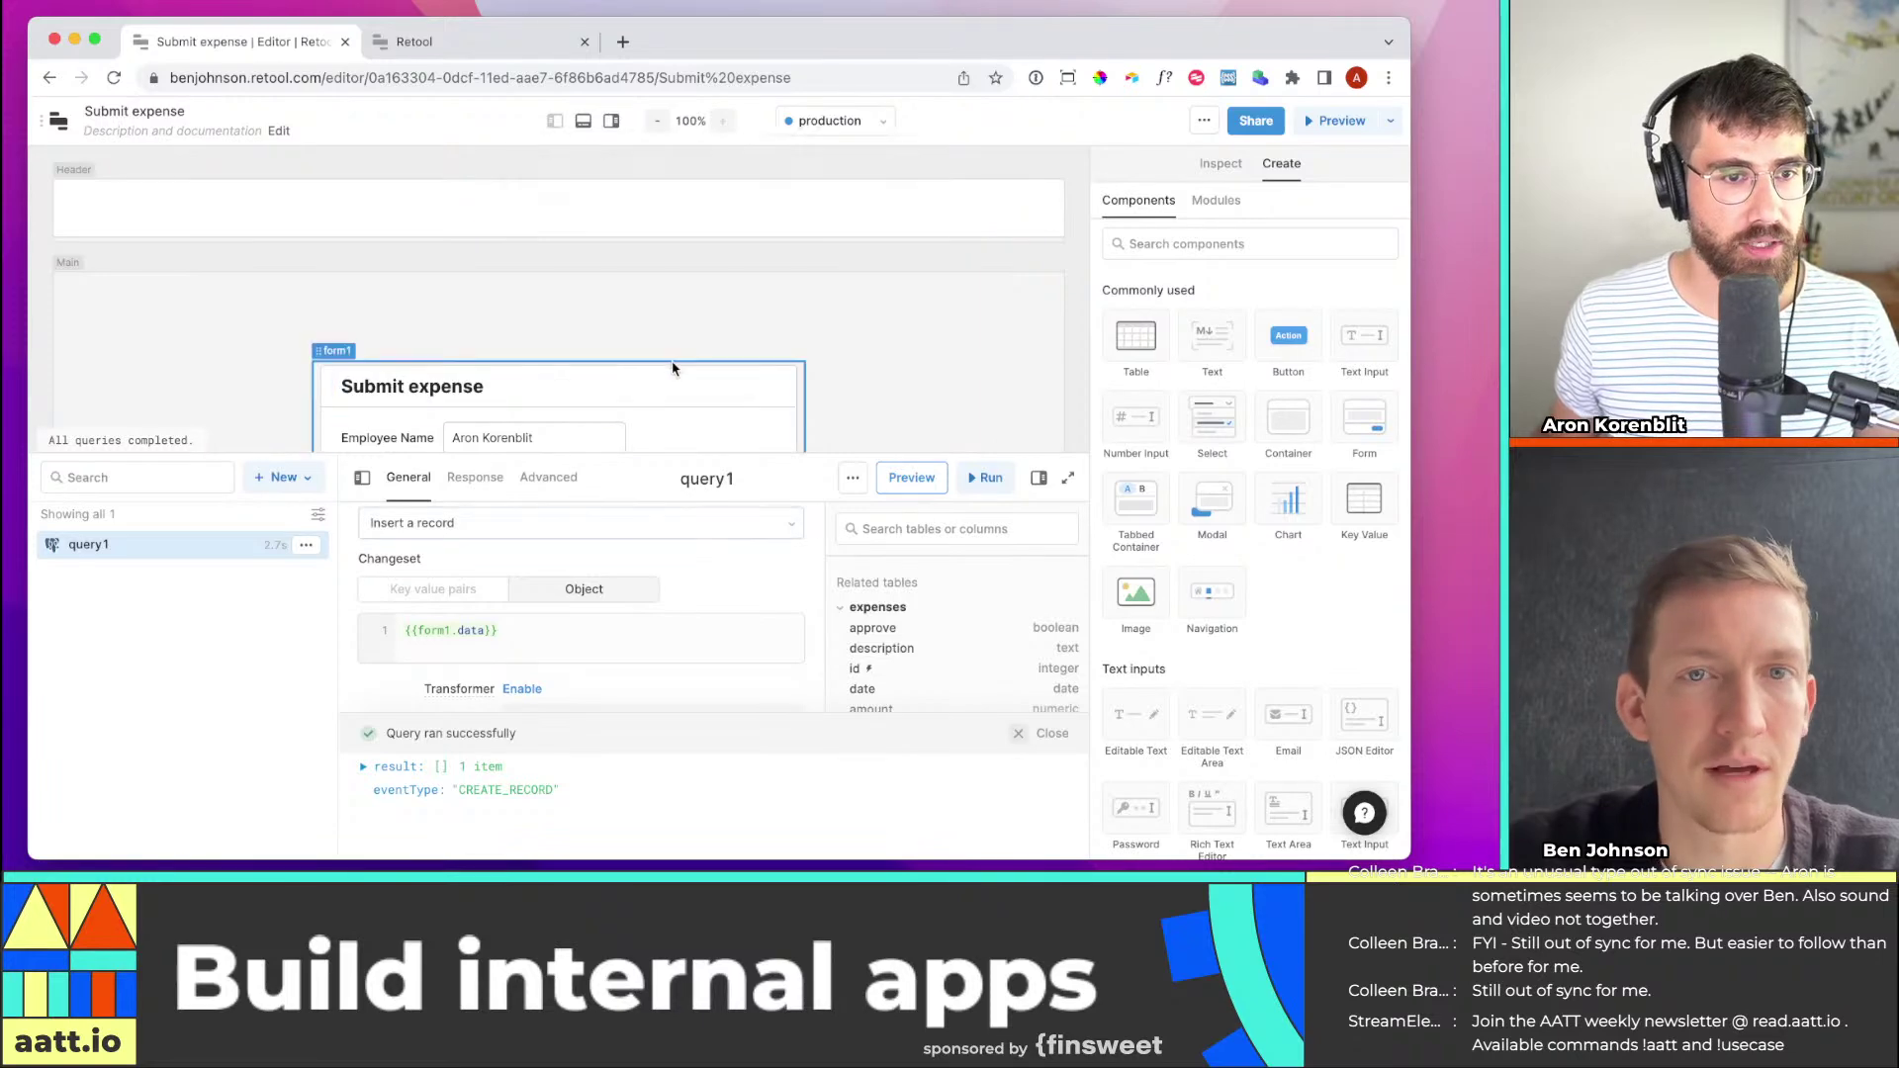
{"action": "left_click", "coordinate": [742, 392]}
{"action": "left_click", "coordinate": [1234, 423]}
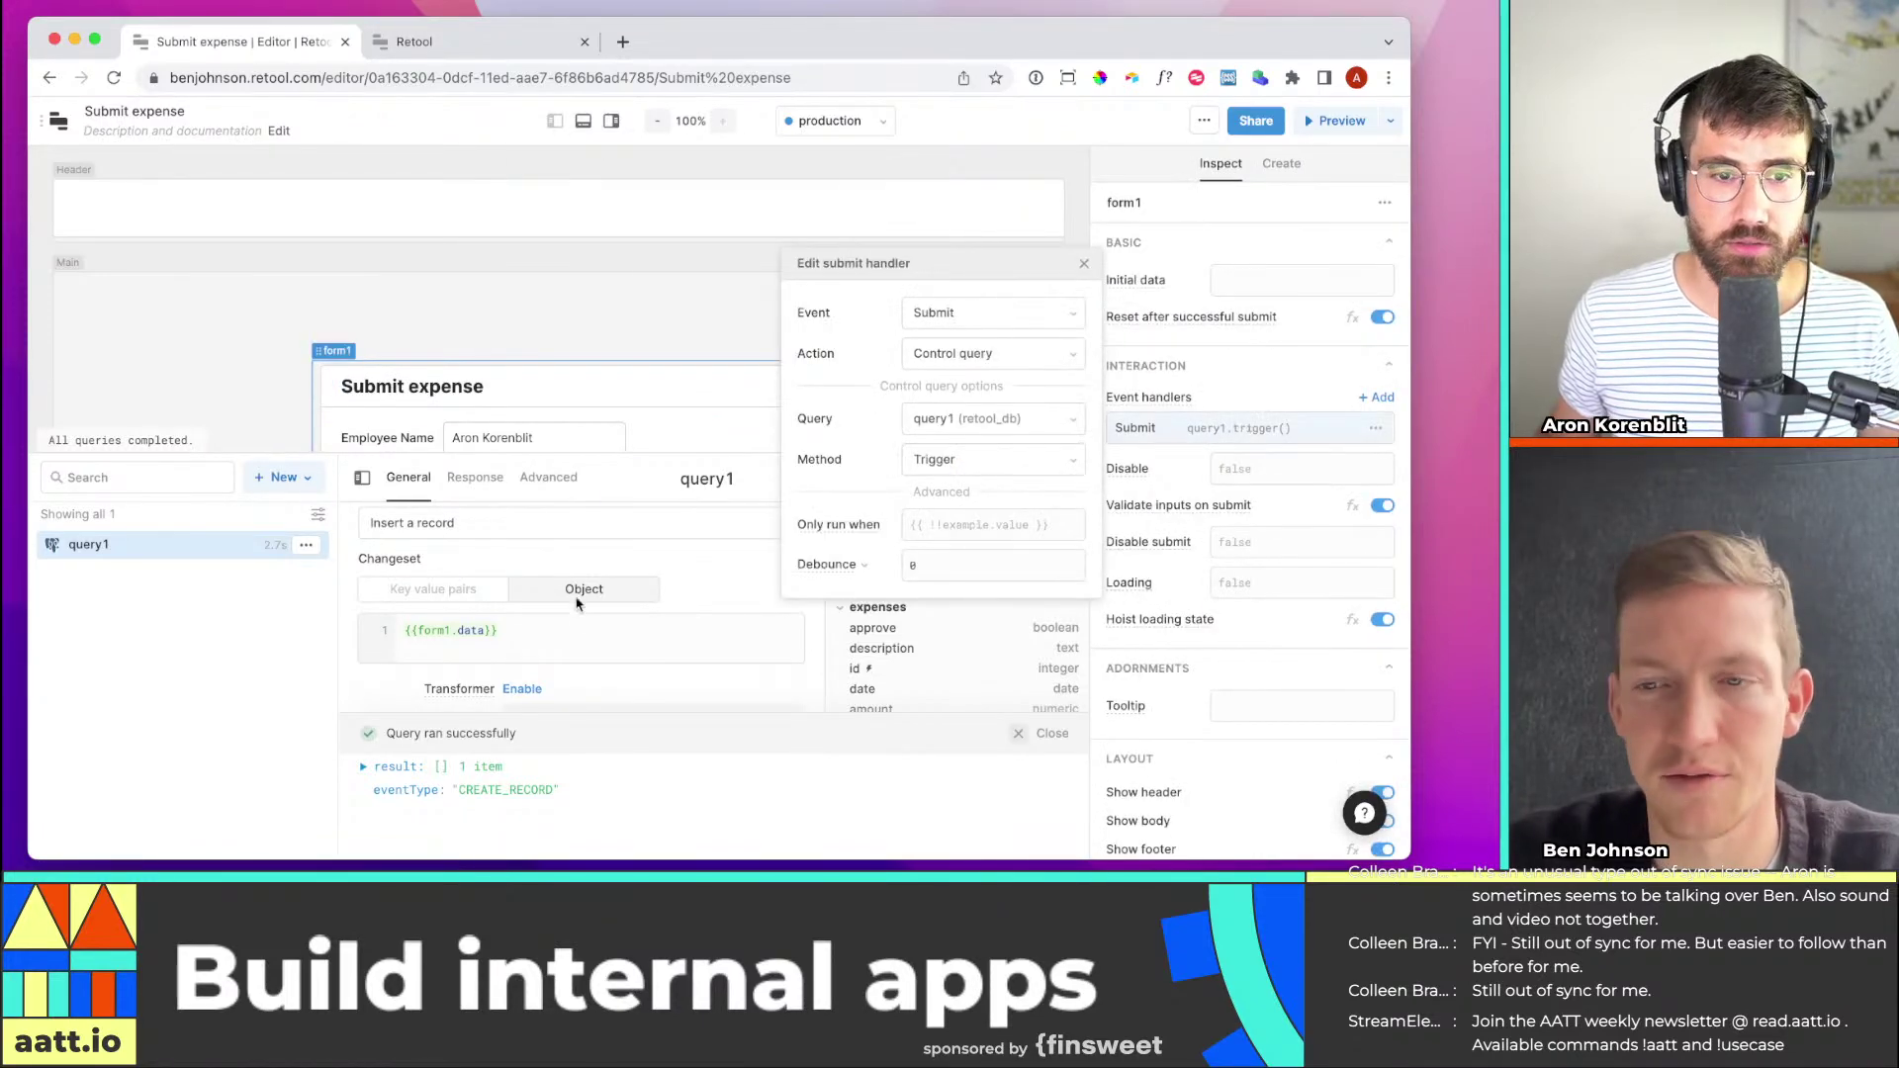
{"action": "left_click", "coordinate": [698, 479]}
{"action": "type", "text": "sub"}
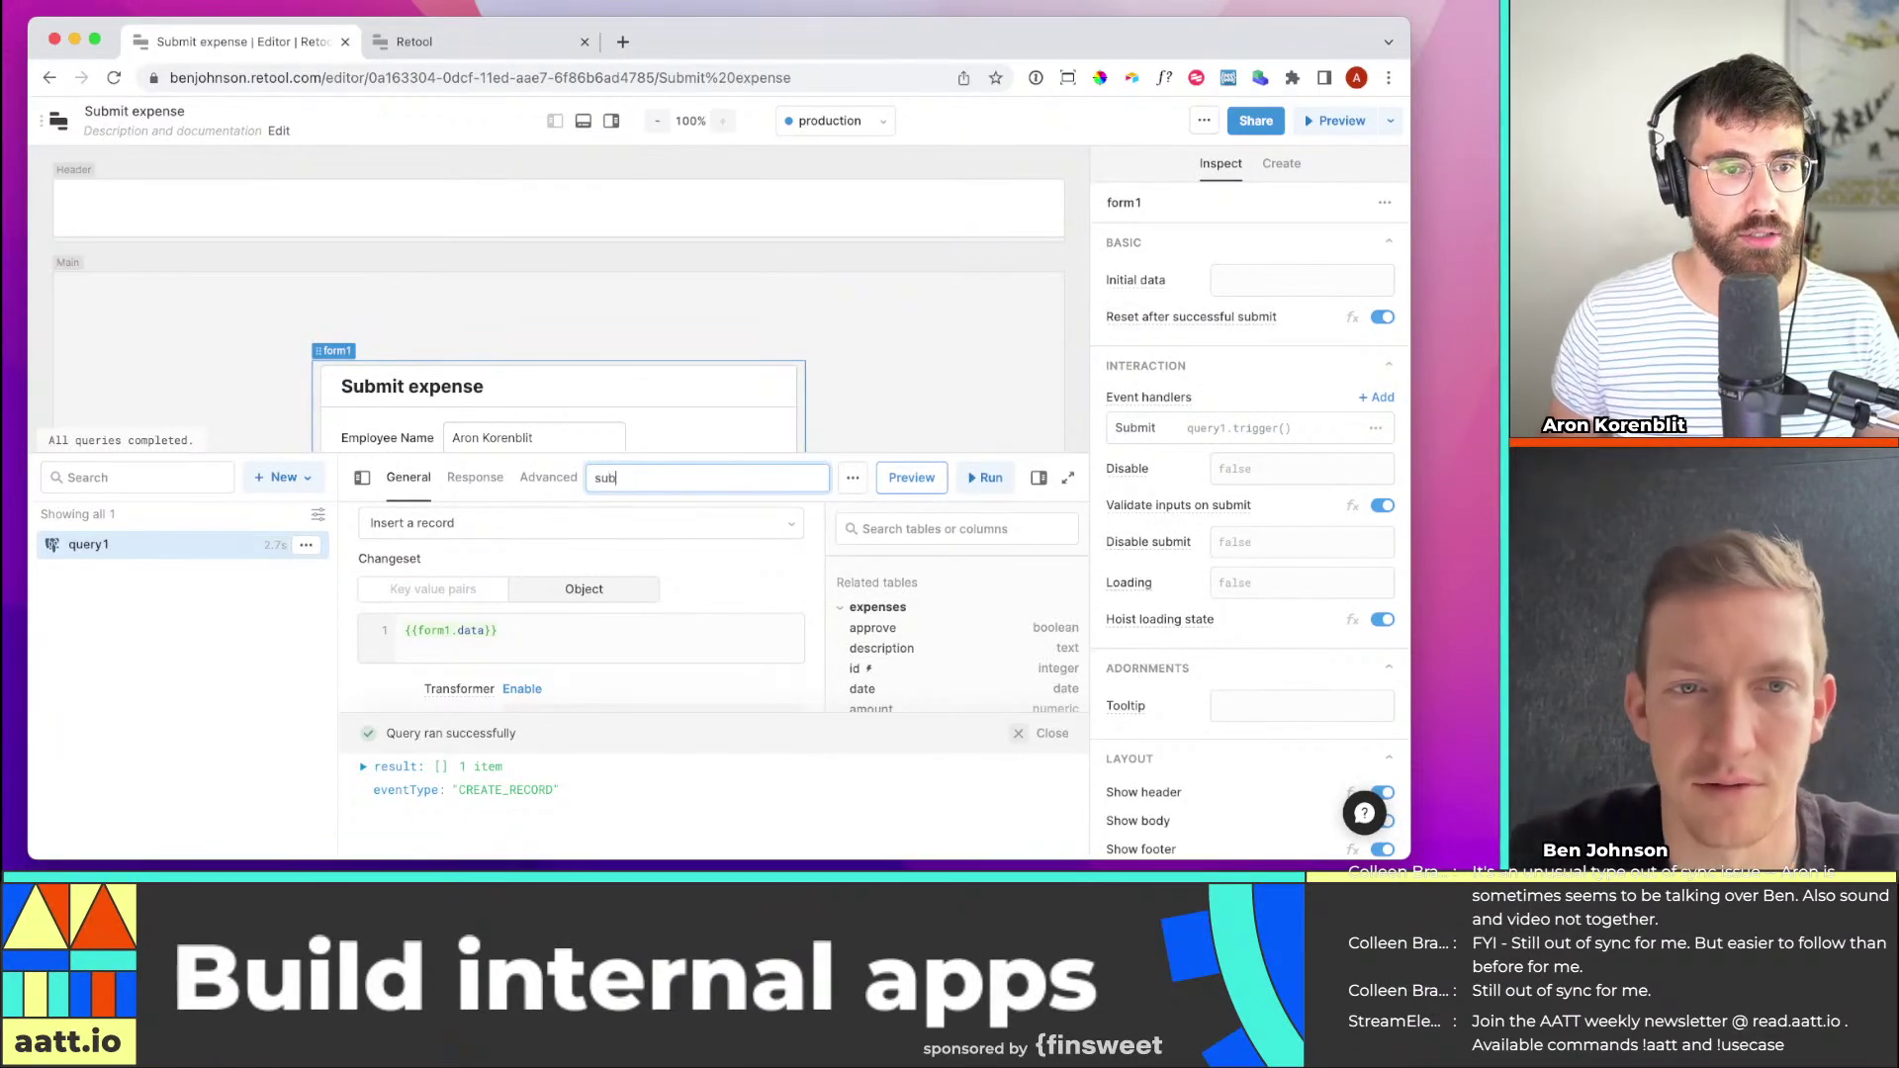
{"action": "type", "text": "mitExpense"}
{"action": "key", "text": "Return"}
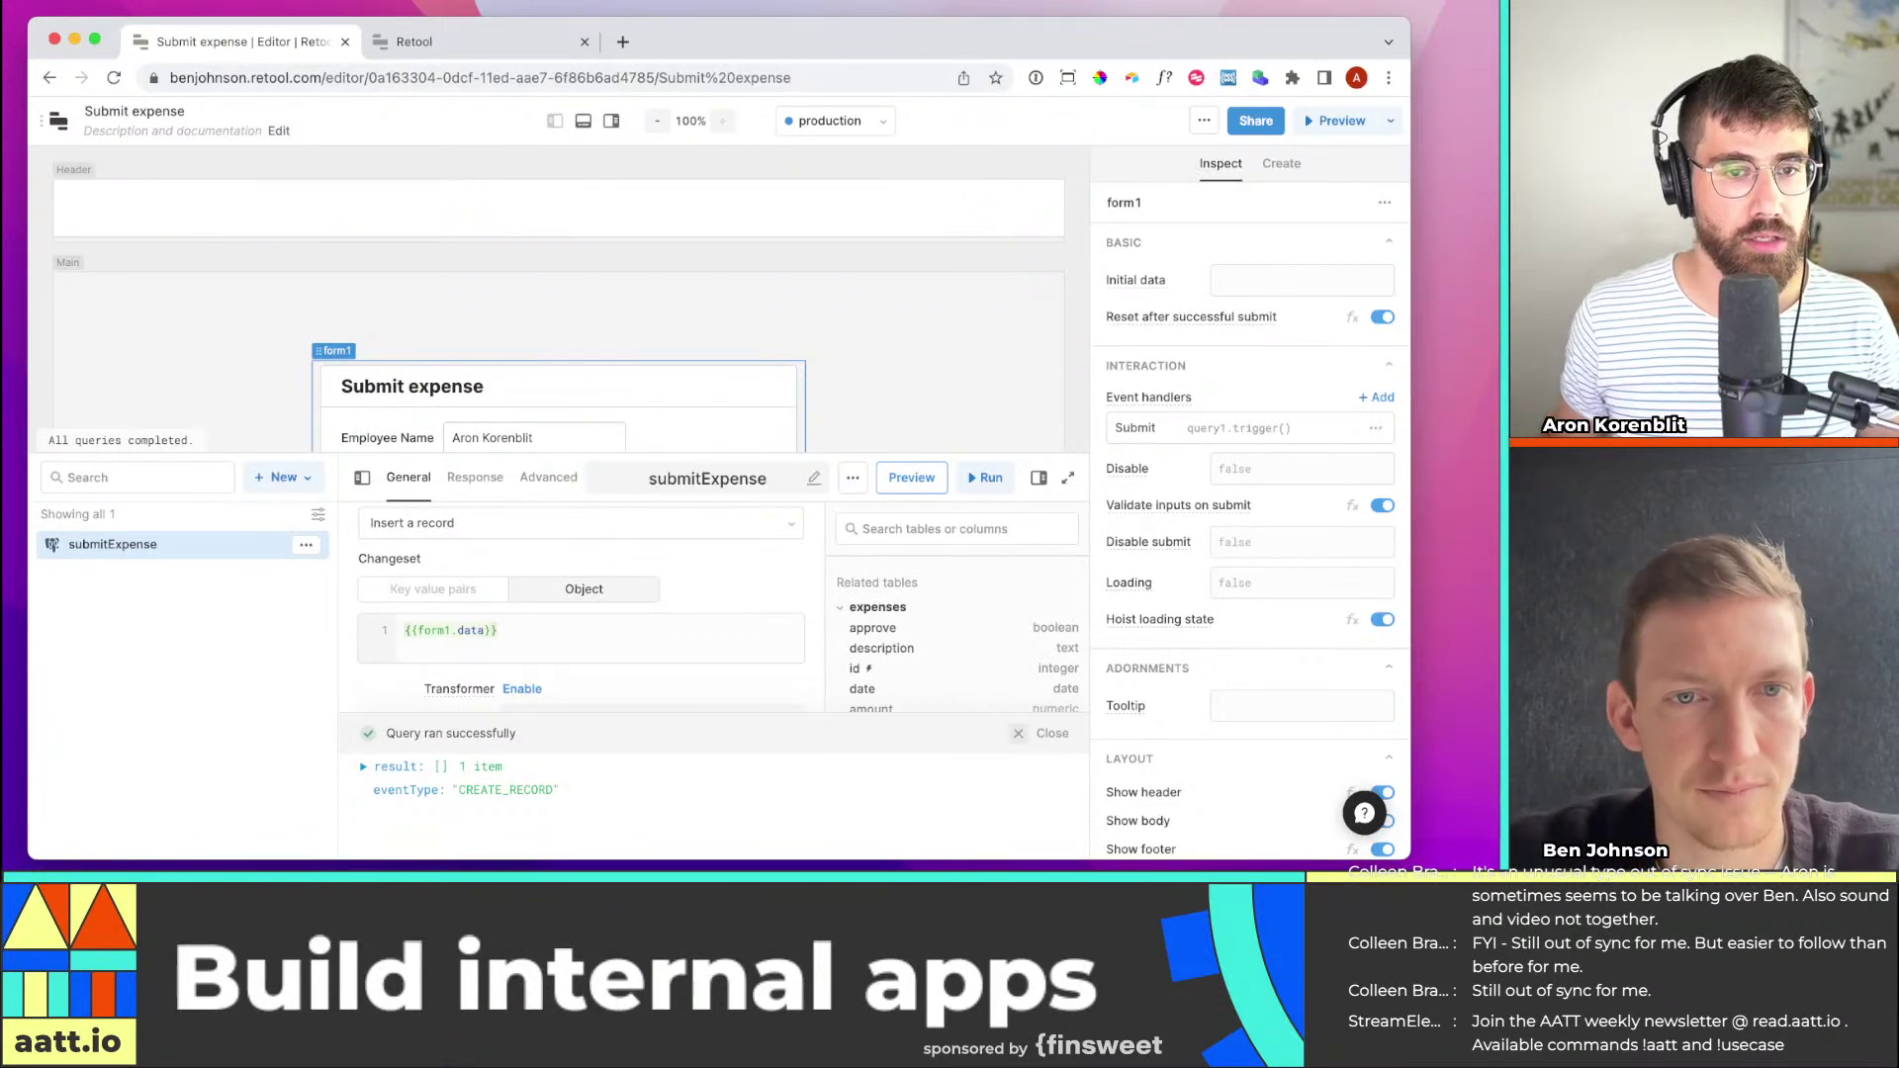
Make form1's Submit event handler trigger the submitExpense query, then preview the app
{"action": "left_click", "coordinate": [1292, 435]}
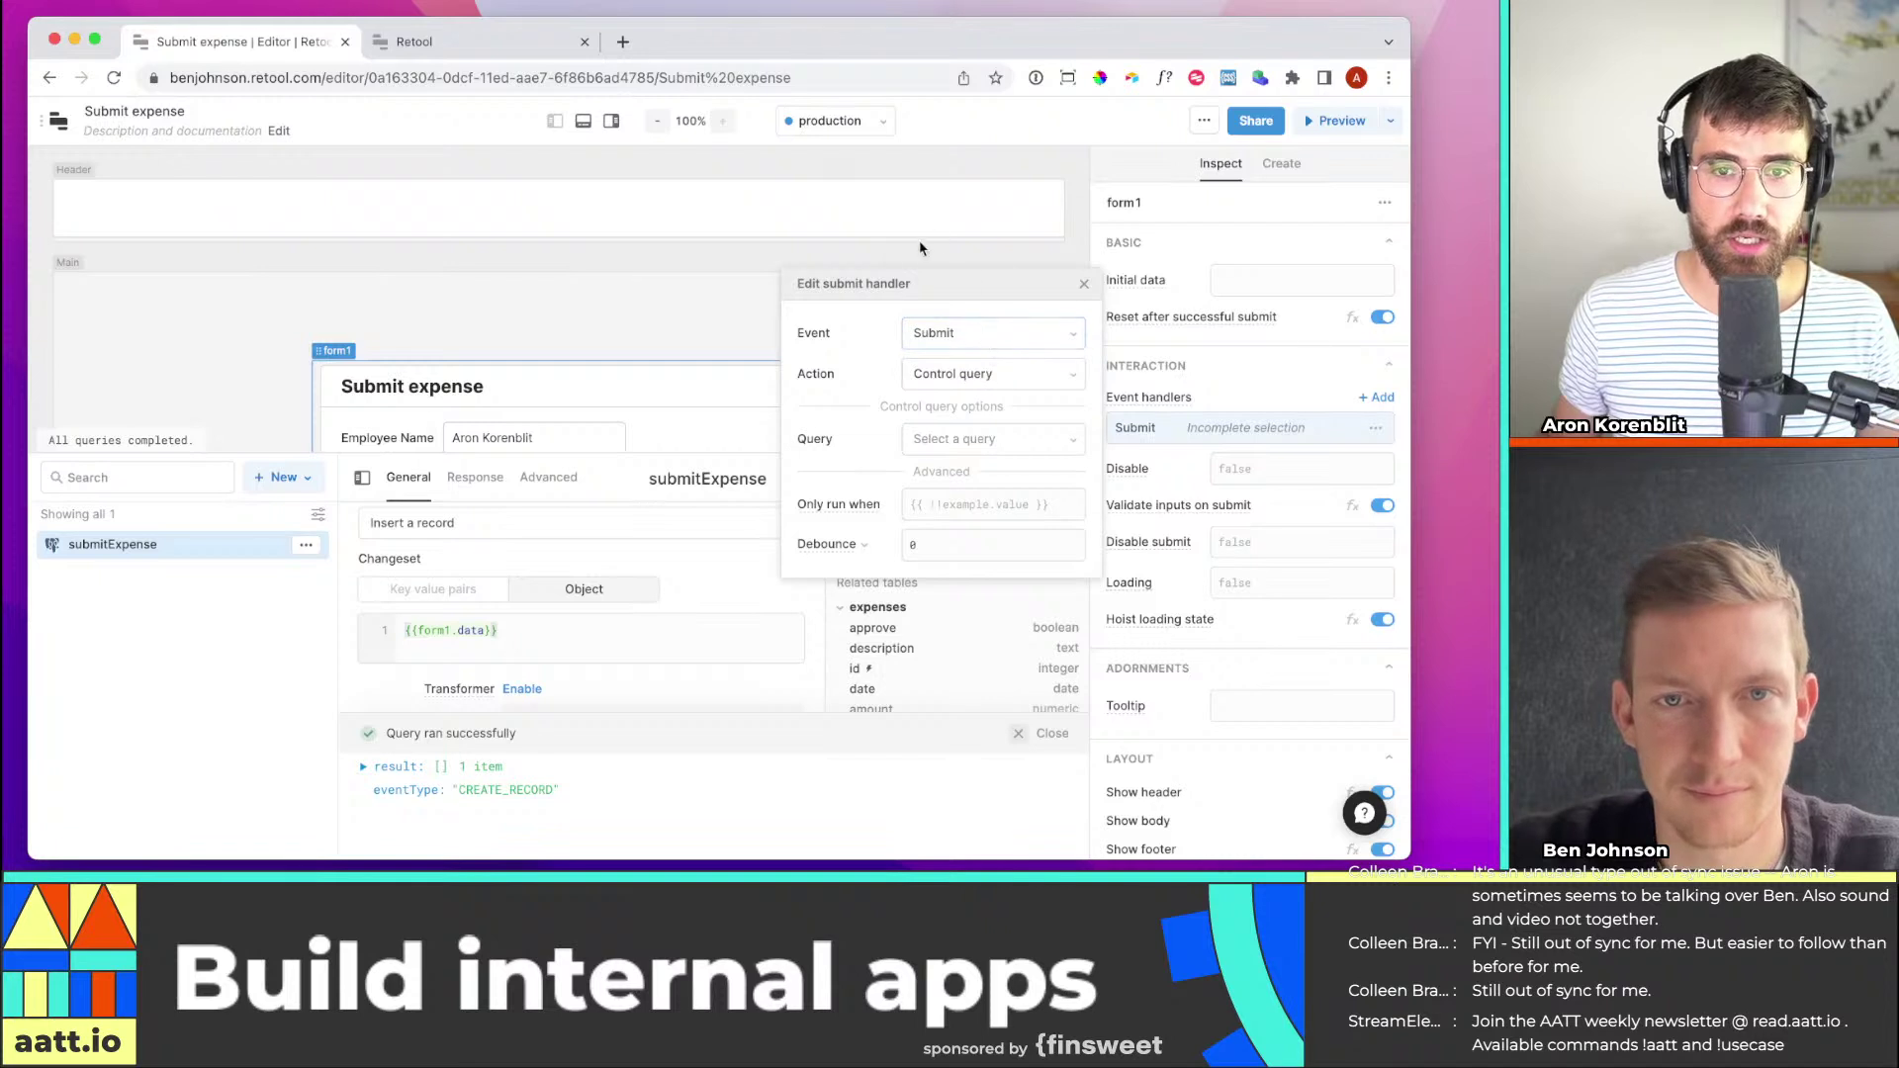
{"action": "left_click", "coordinate": [691, 315]}
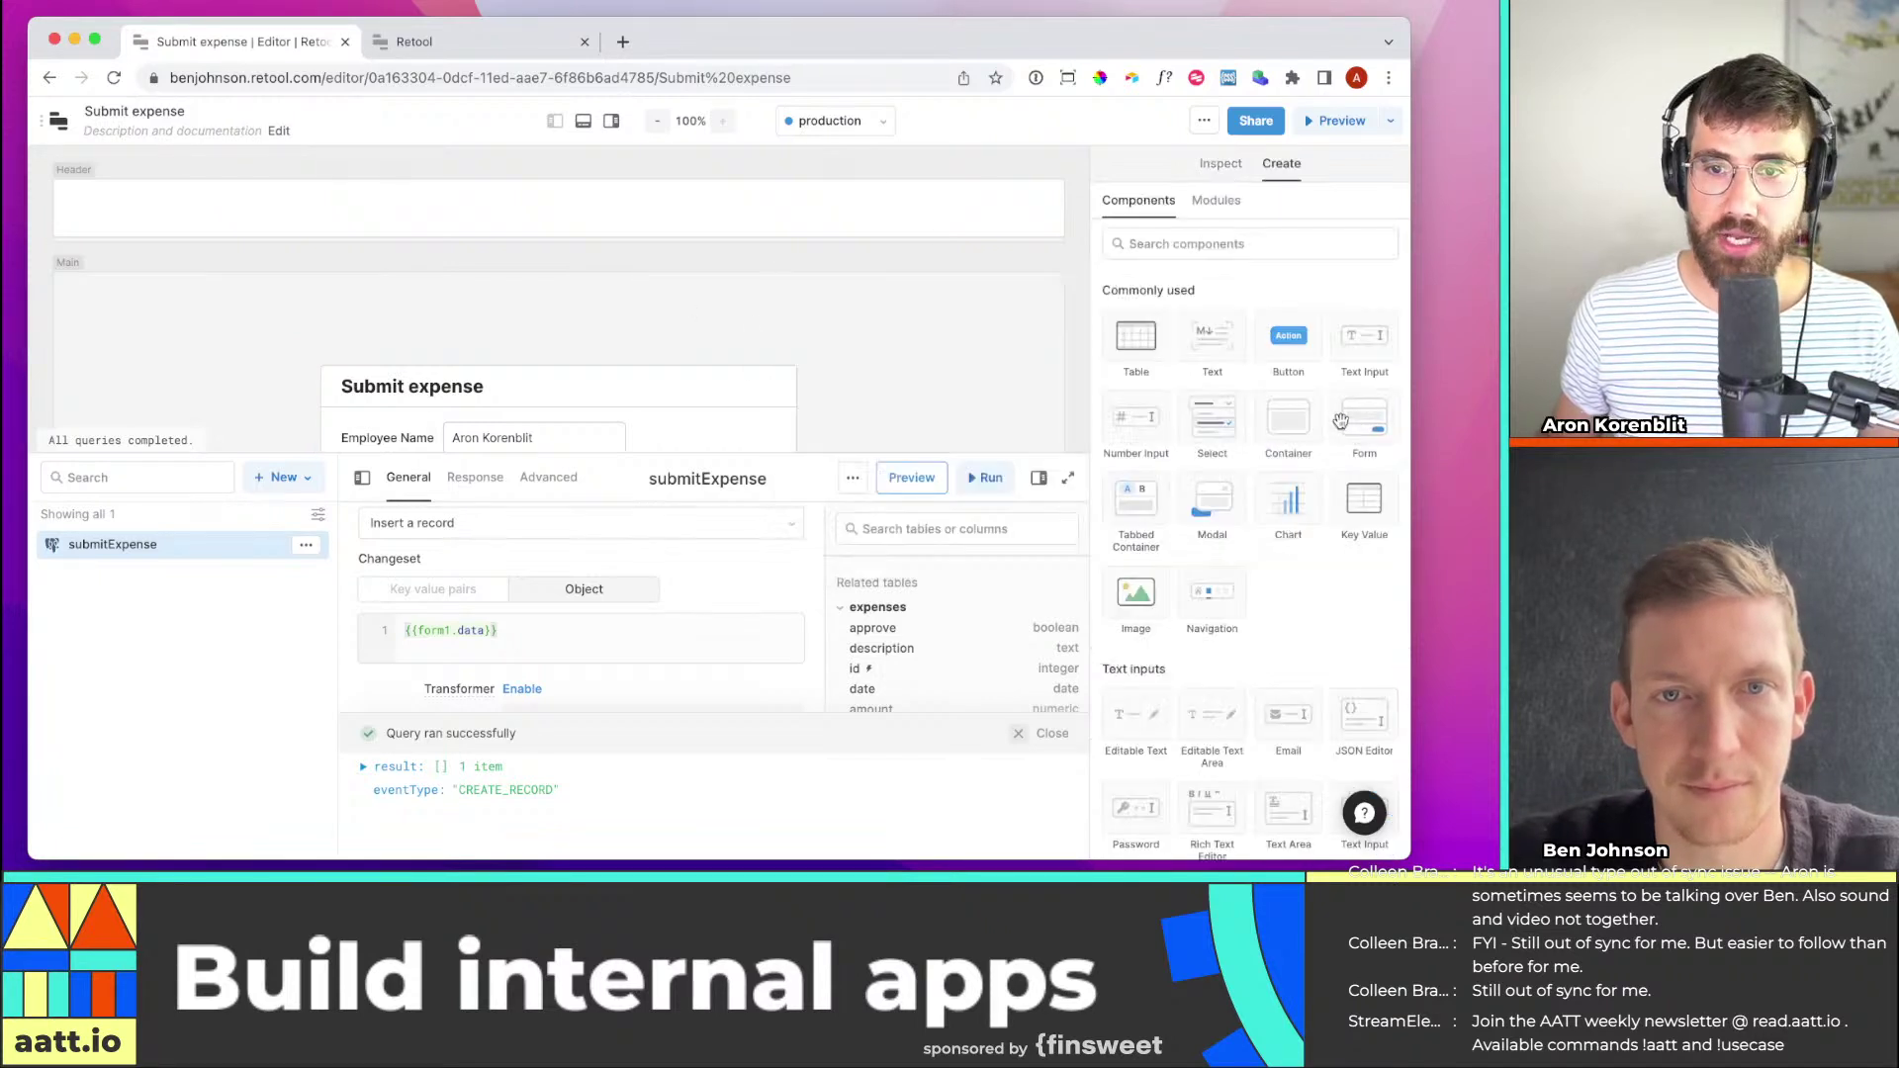
{"action": "left_click", "coordinate": [695, 423]}
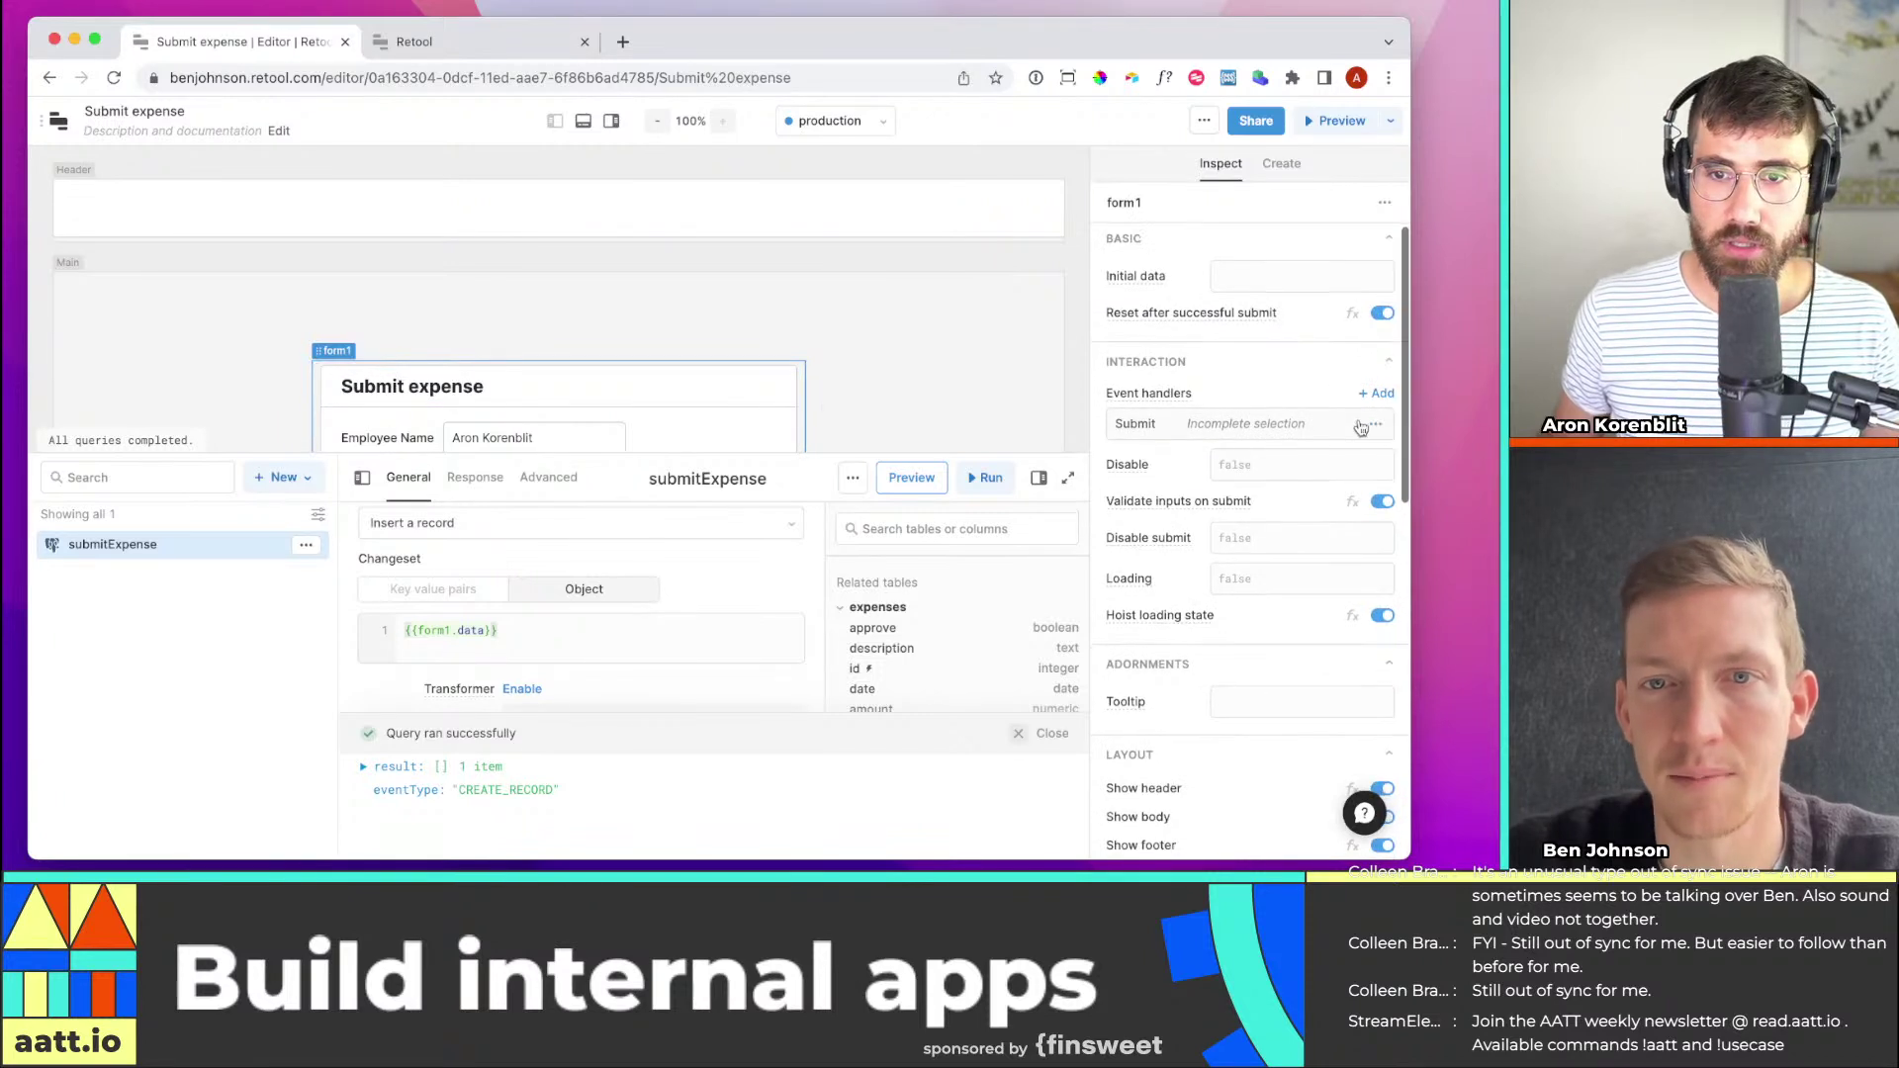
{"action": "scroll", "coordinate": [1343, 430], "scroll_direction": "down", "scroll_amount": 1}
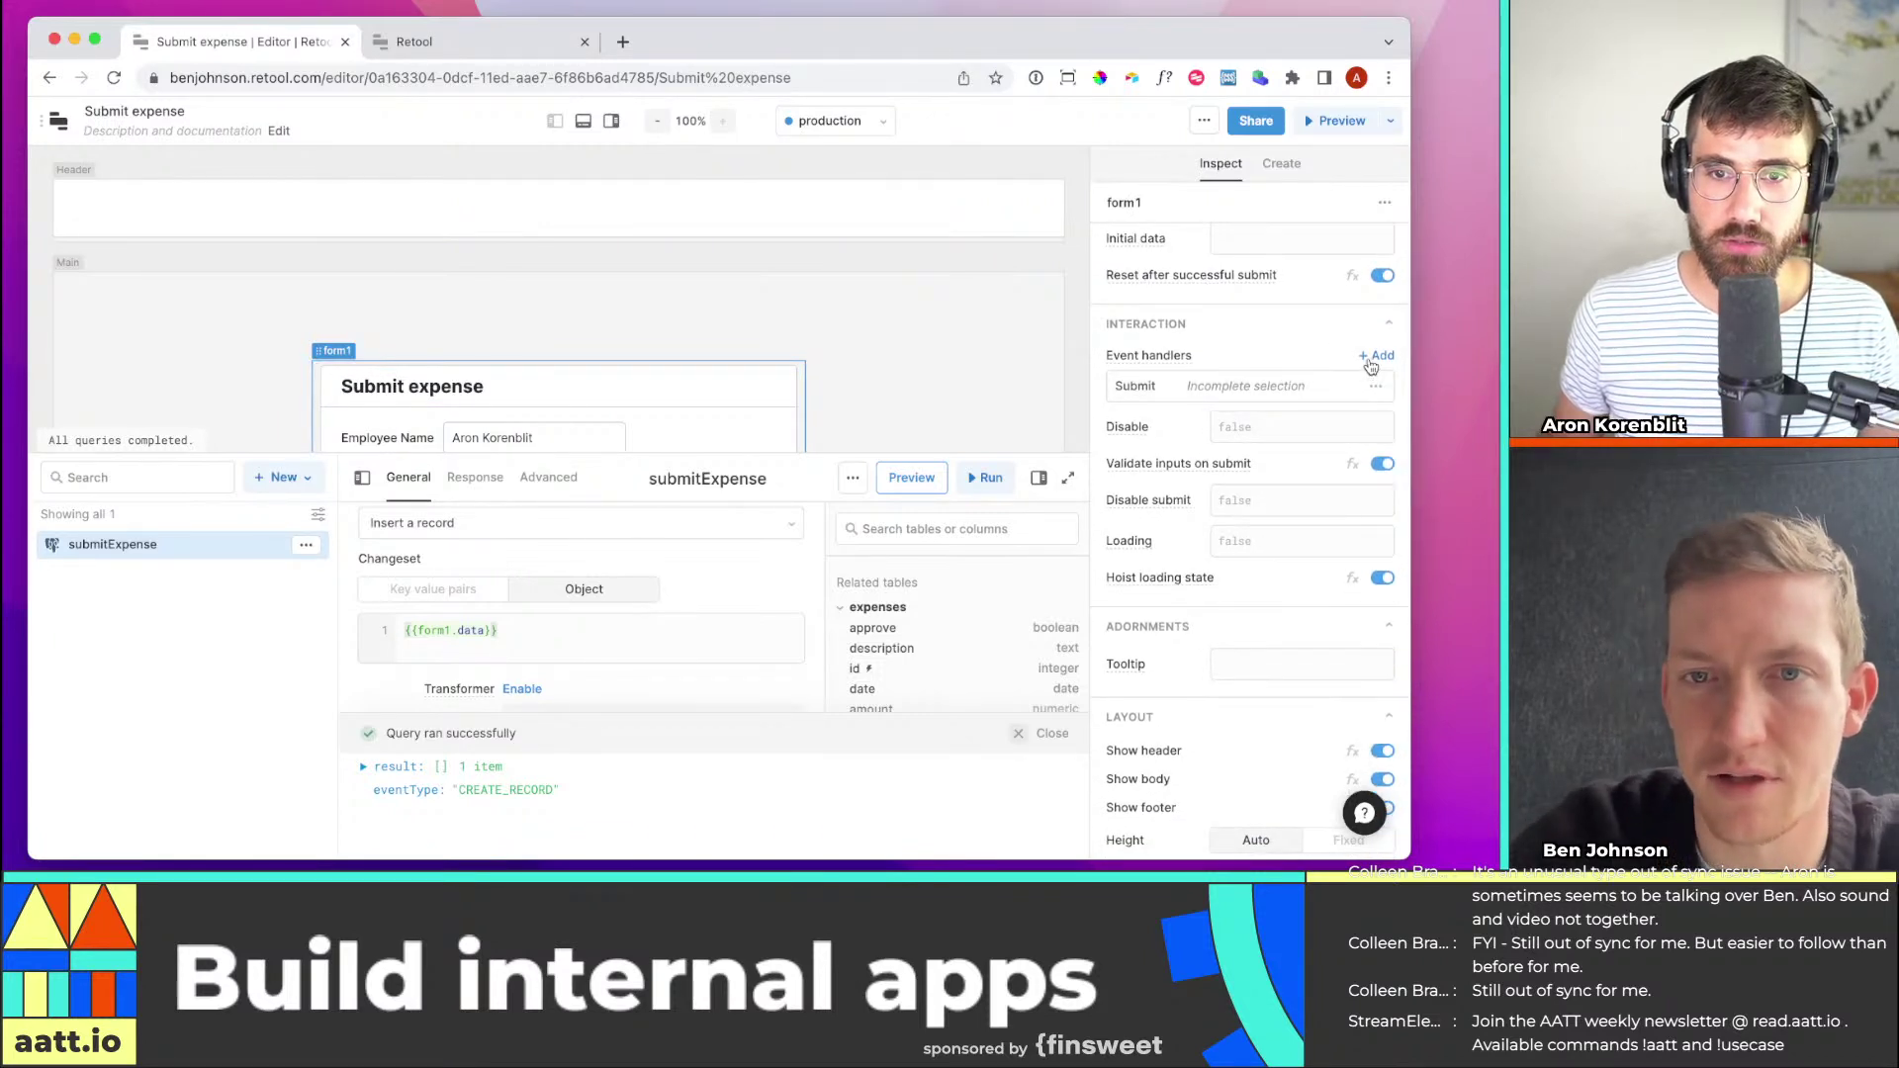
{"action": "left_click", "coordinate": [1137, 395]}
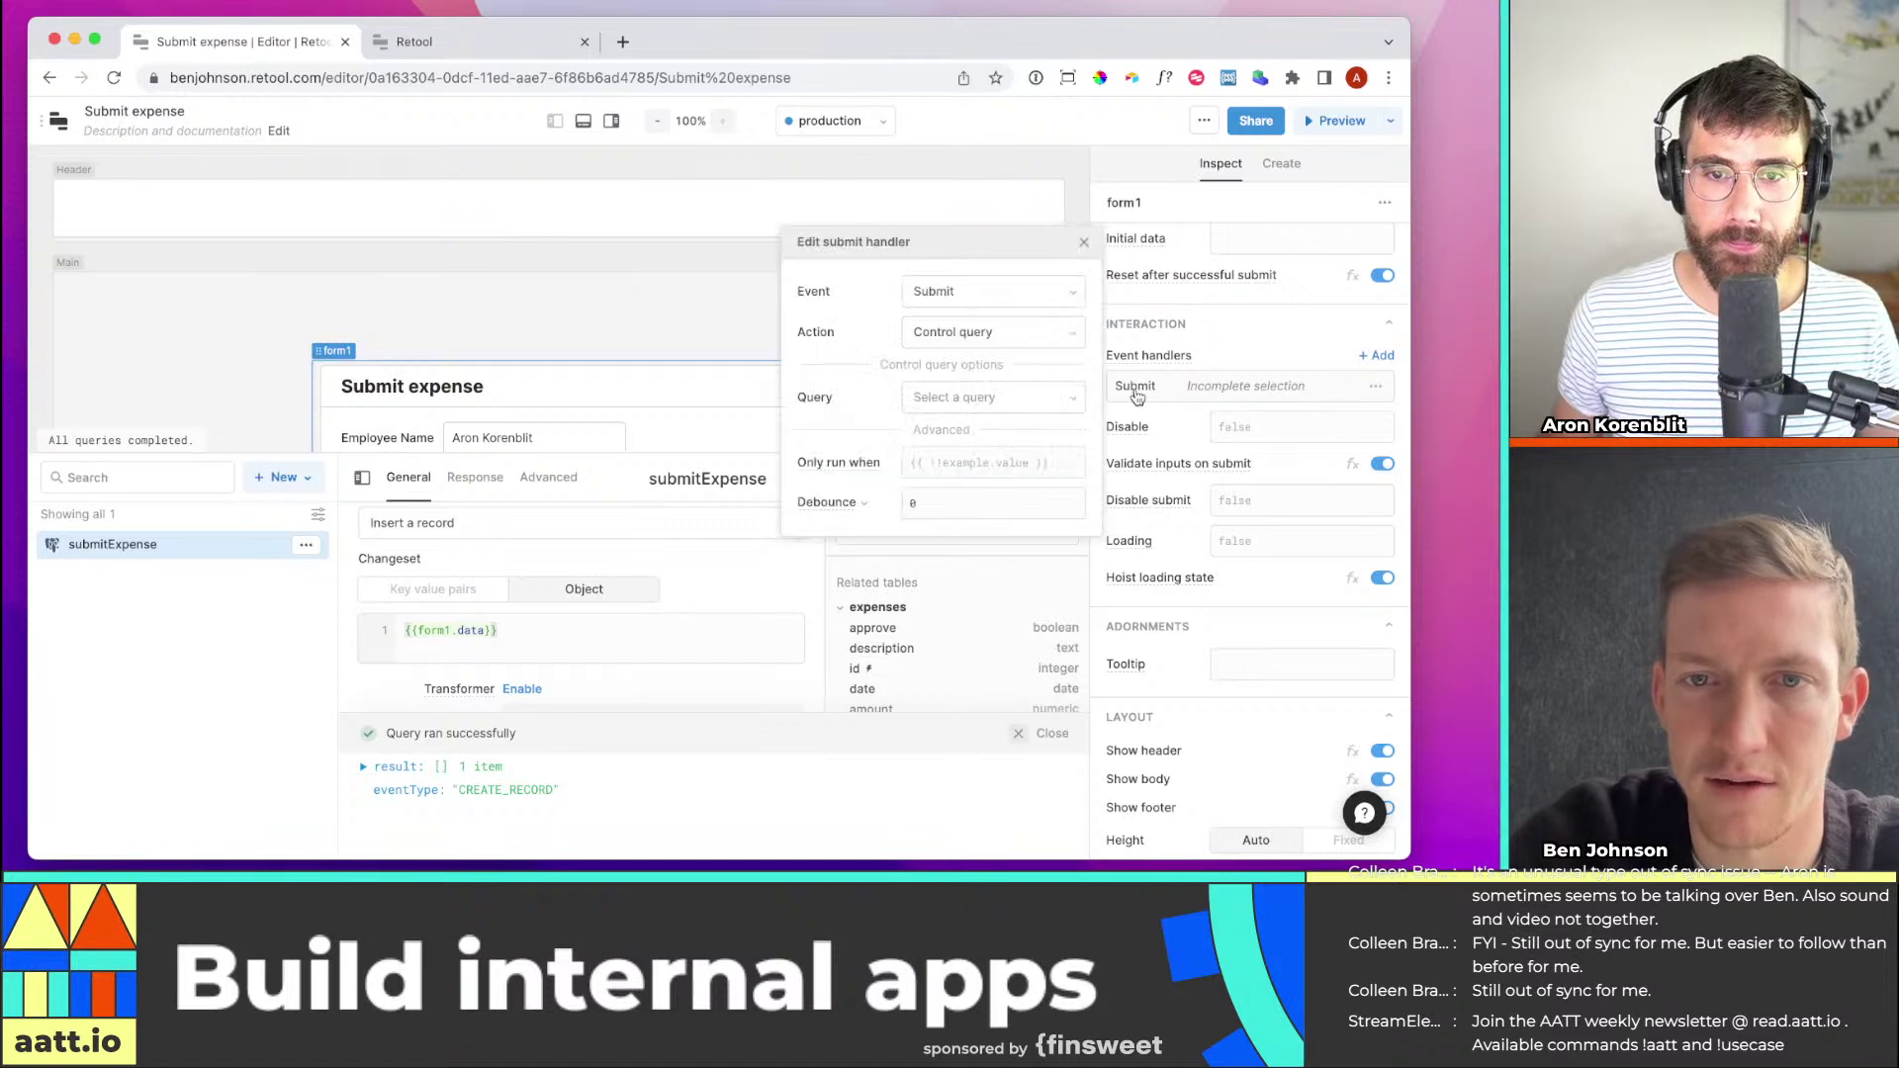
{"action": "left_click", "coordinate": [1022, 398]}
{"action": "left_click", "coordinate": [1032, 480]}
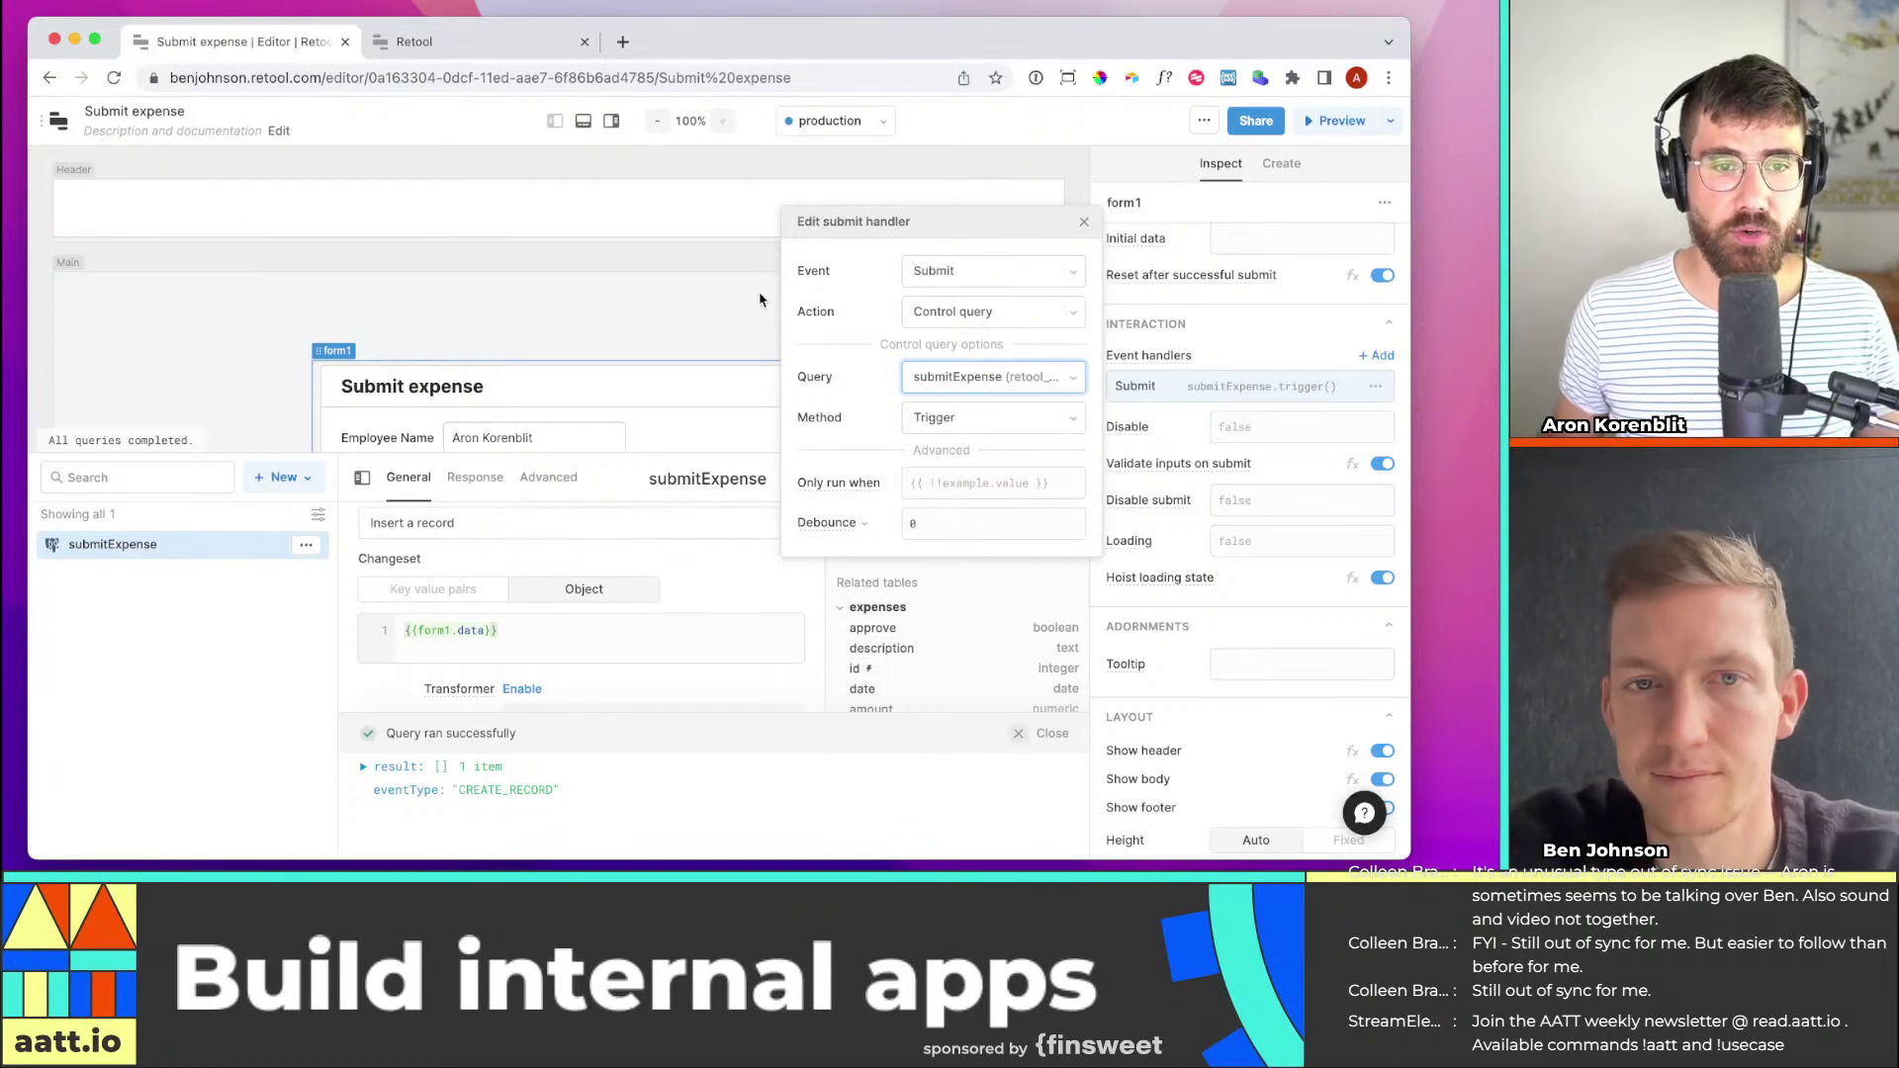
{"action": "left_click", "coordinate": [673, 308]}
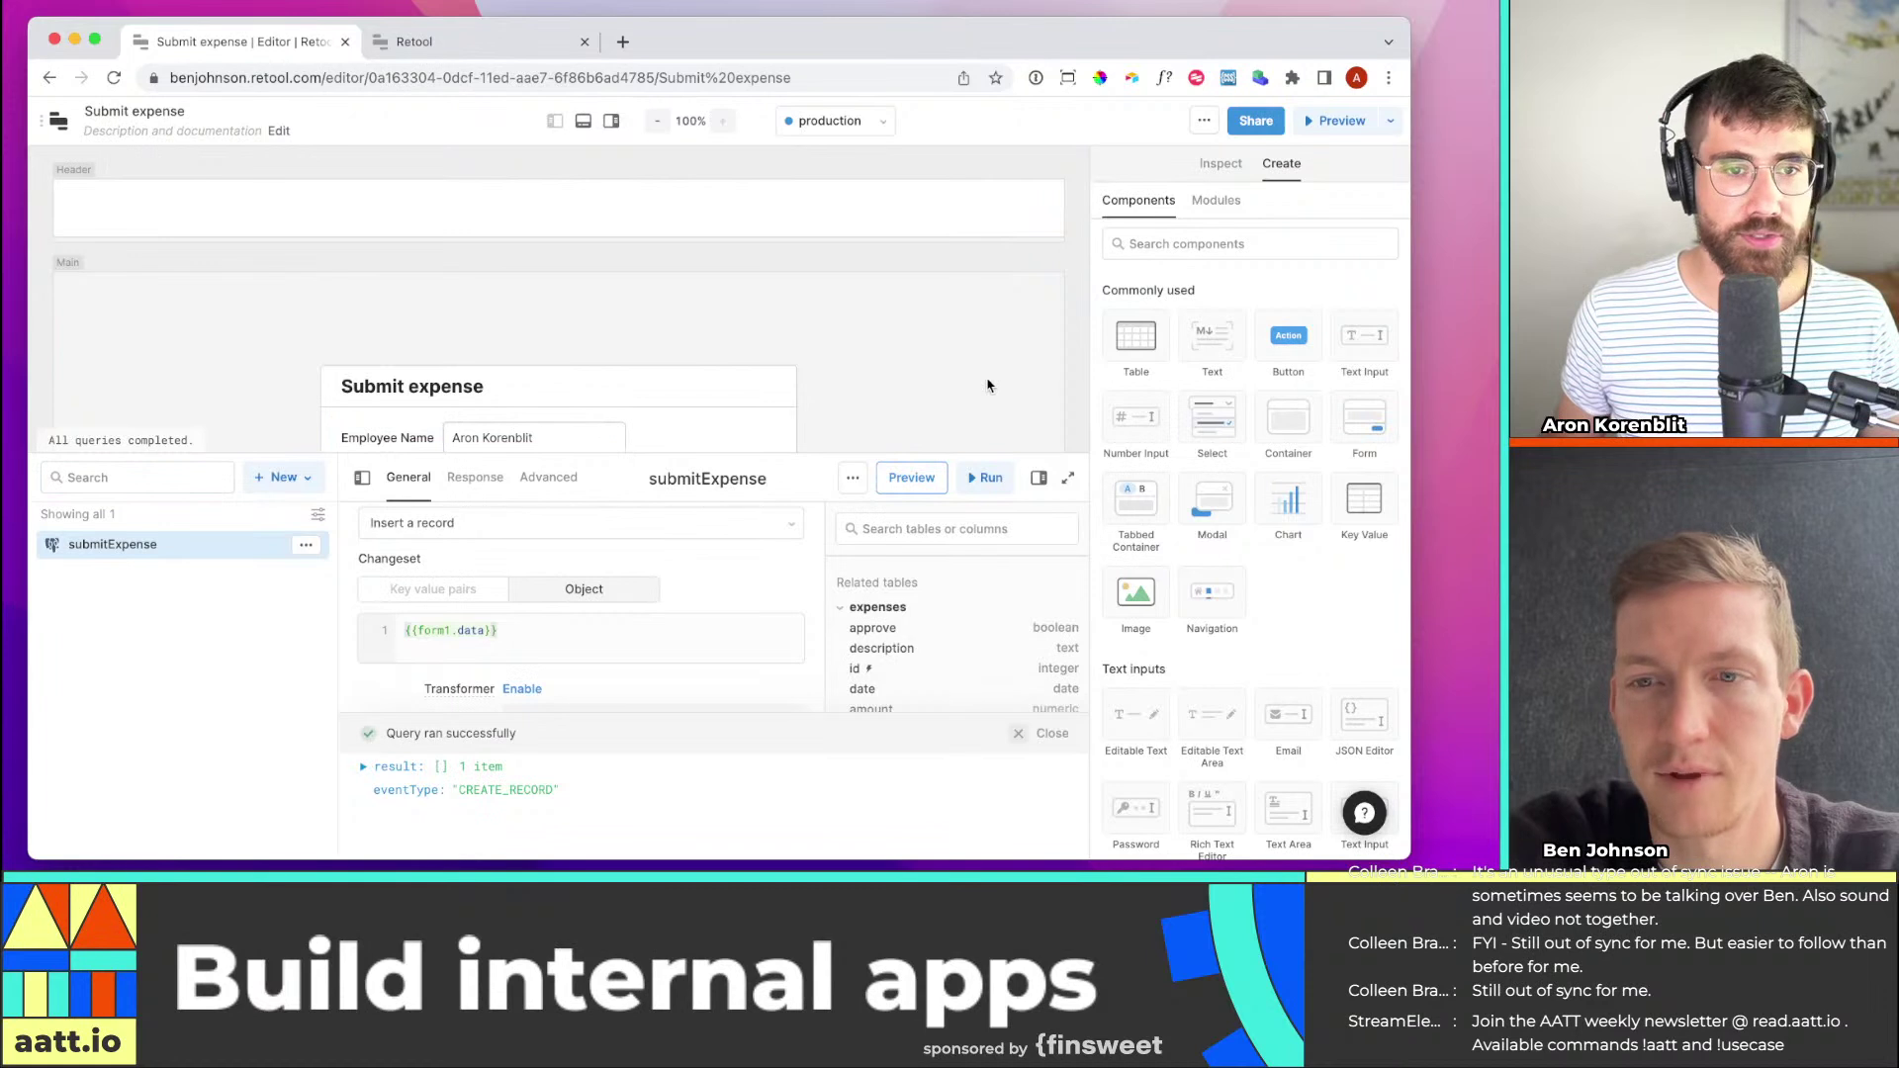
{"action": "scroll", "coordinate": [819, 395], "scroll_direction": "down", "scroll_amount": 3}
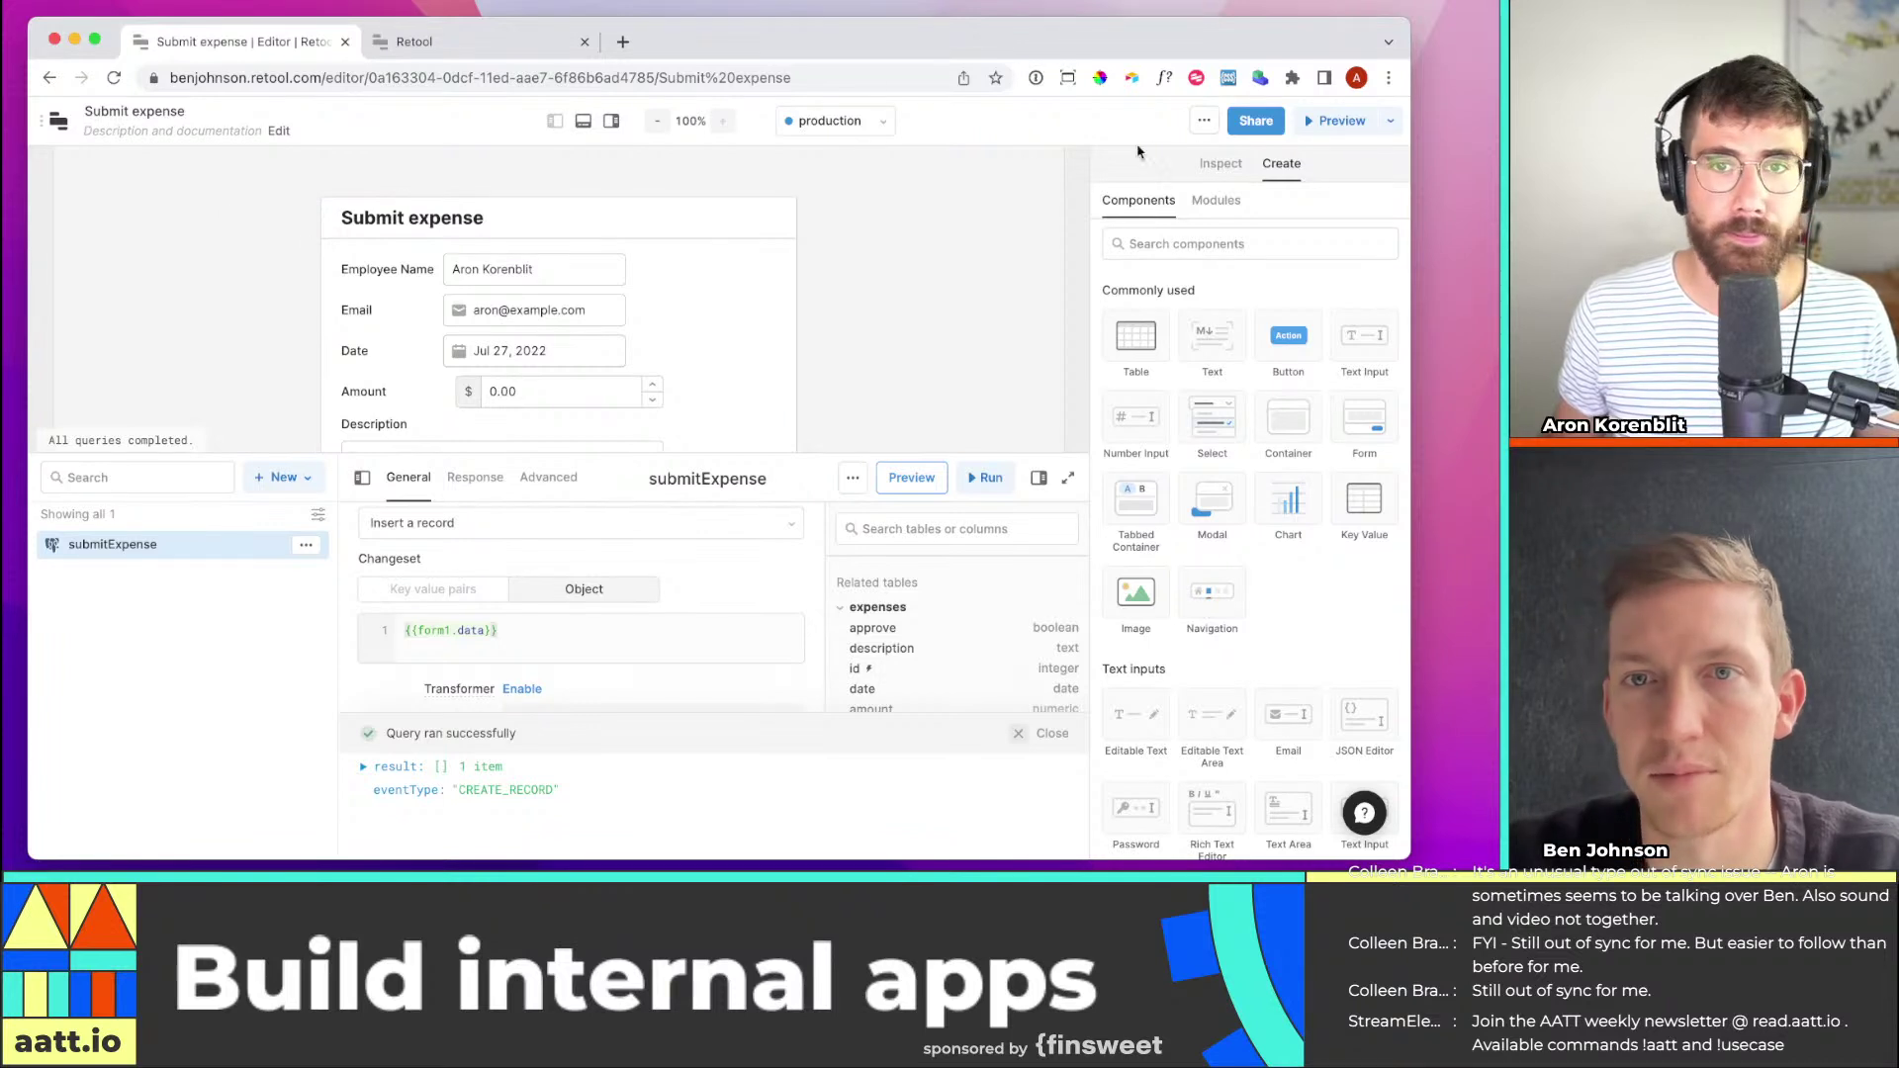
{"action": "left_click", "coordinate": [1321, 122]}
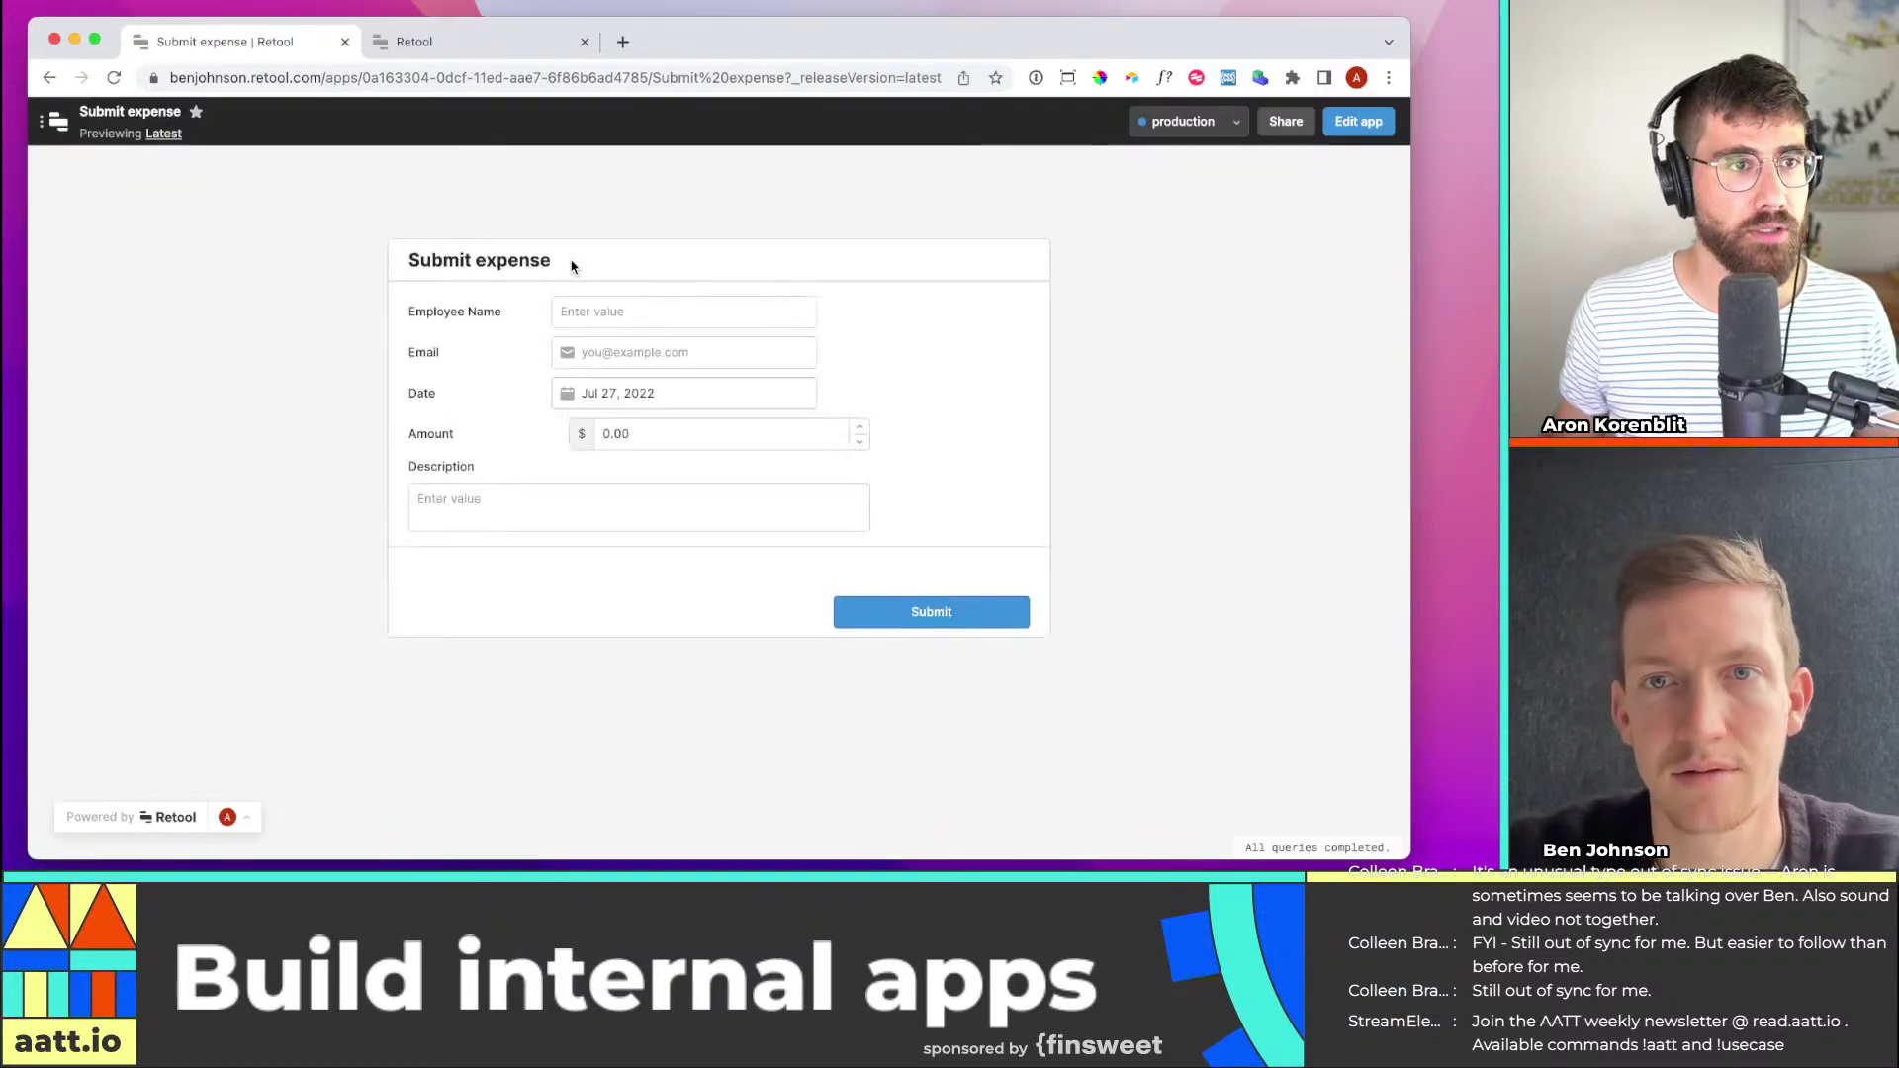
Fill in the employee's name and e-mail address in the form
{"action": "left_click", "coordinate": [598, 299]}
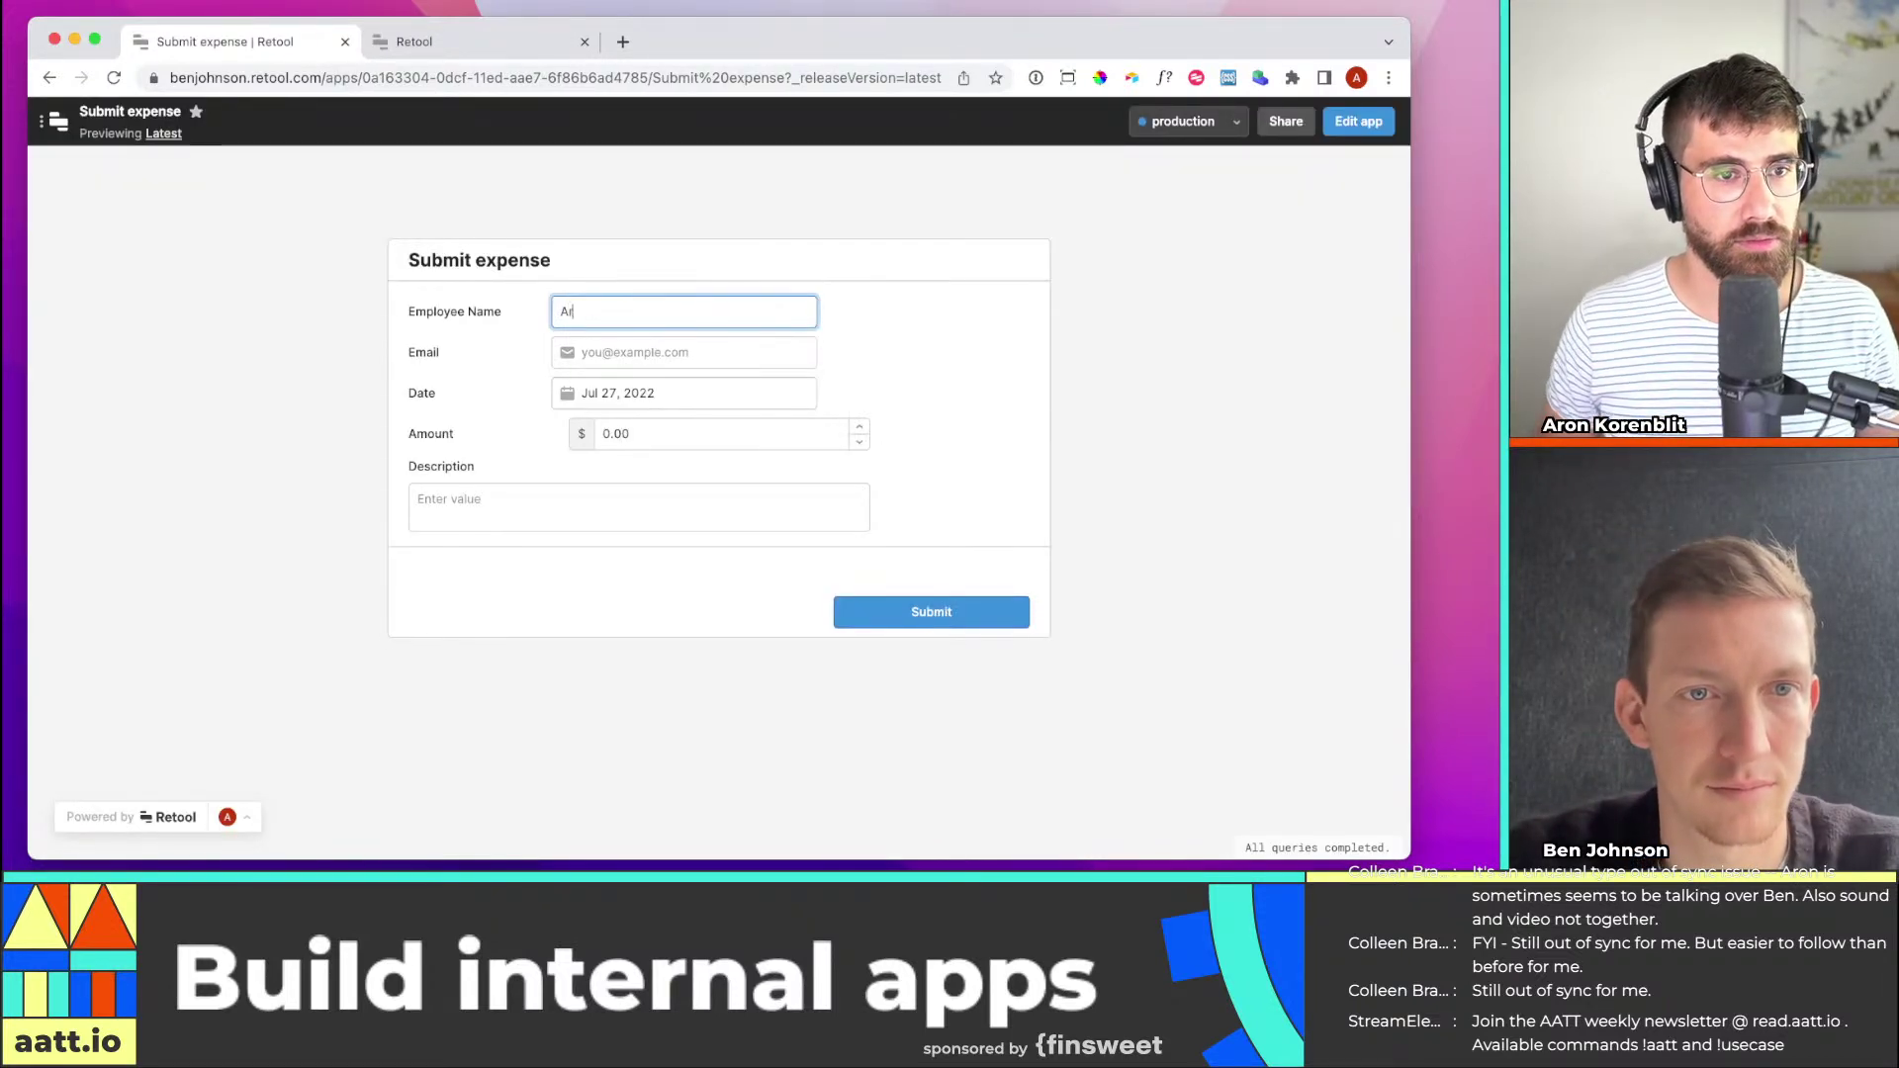
{"action": "key", "text": "Tab"}
{"action": "type", "text": "ak"}
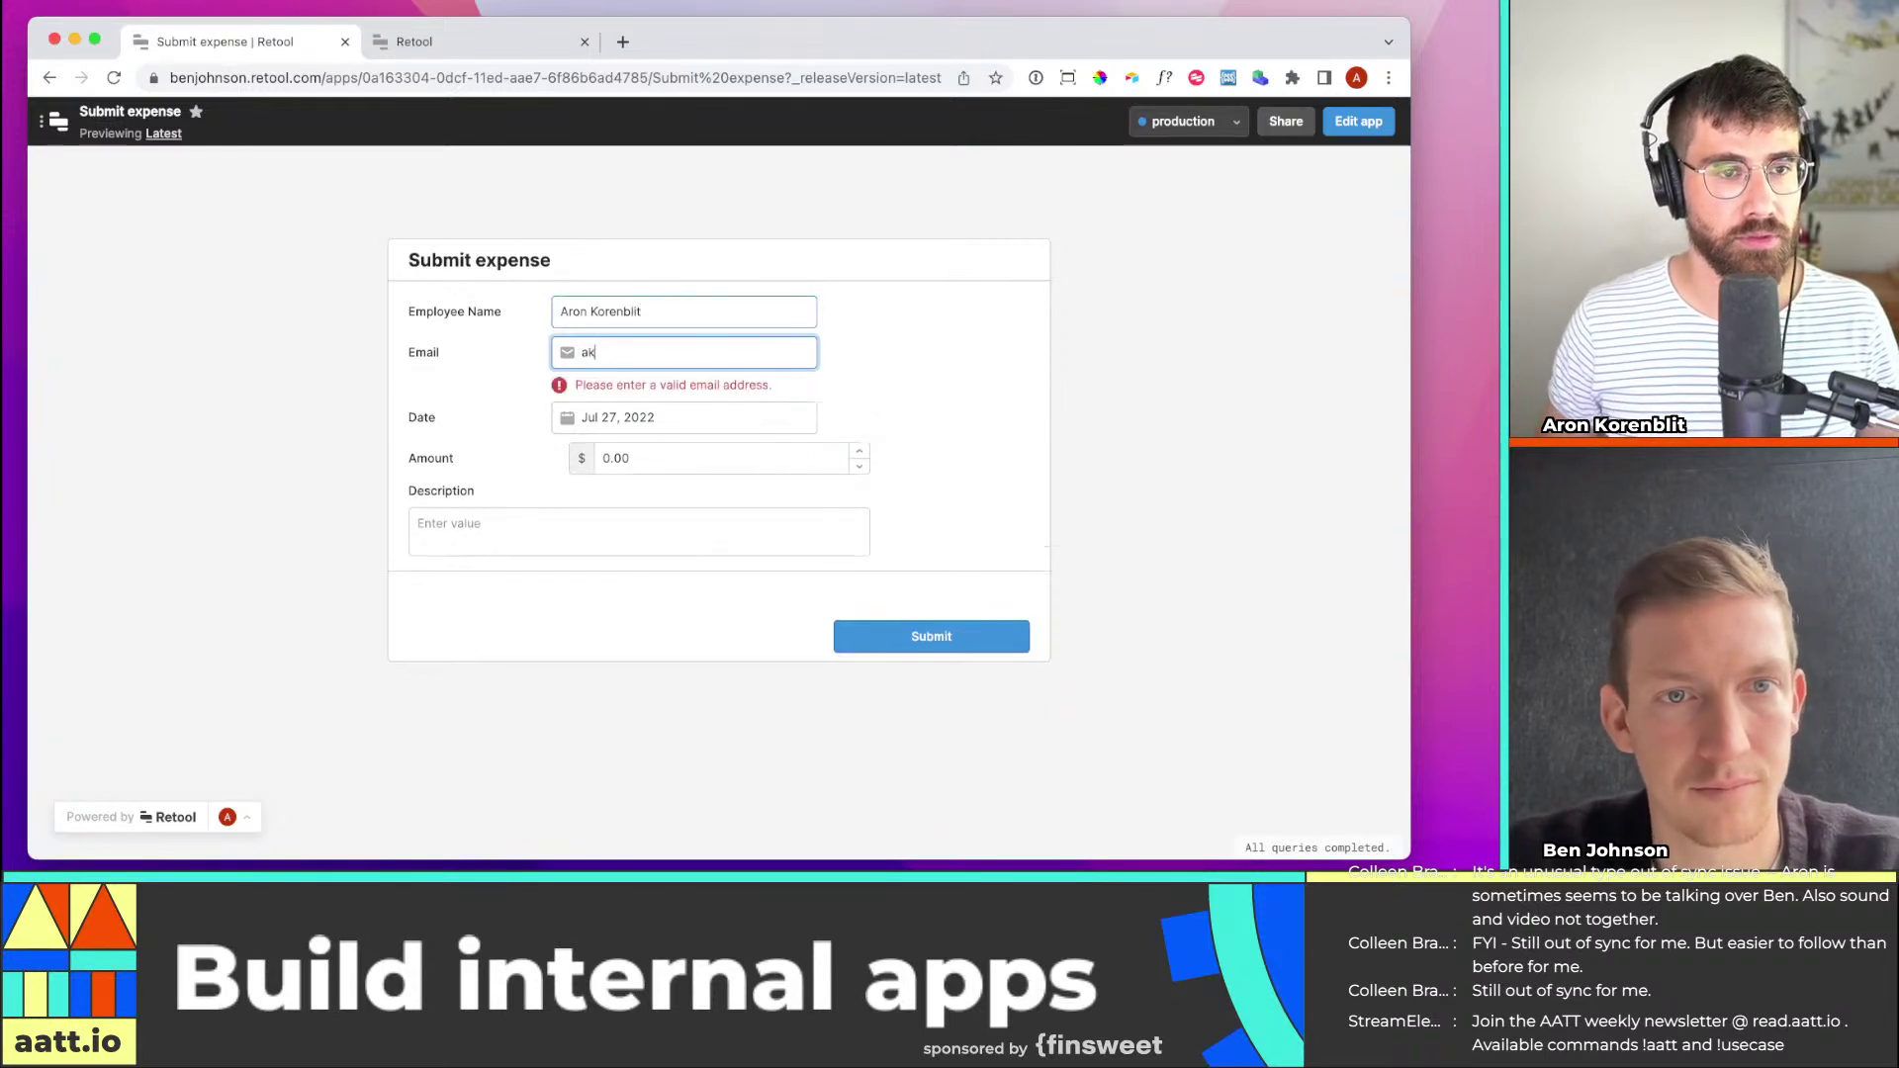
{"action": "type", "text": "on@exam"}
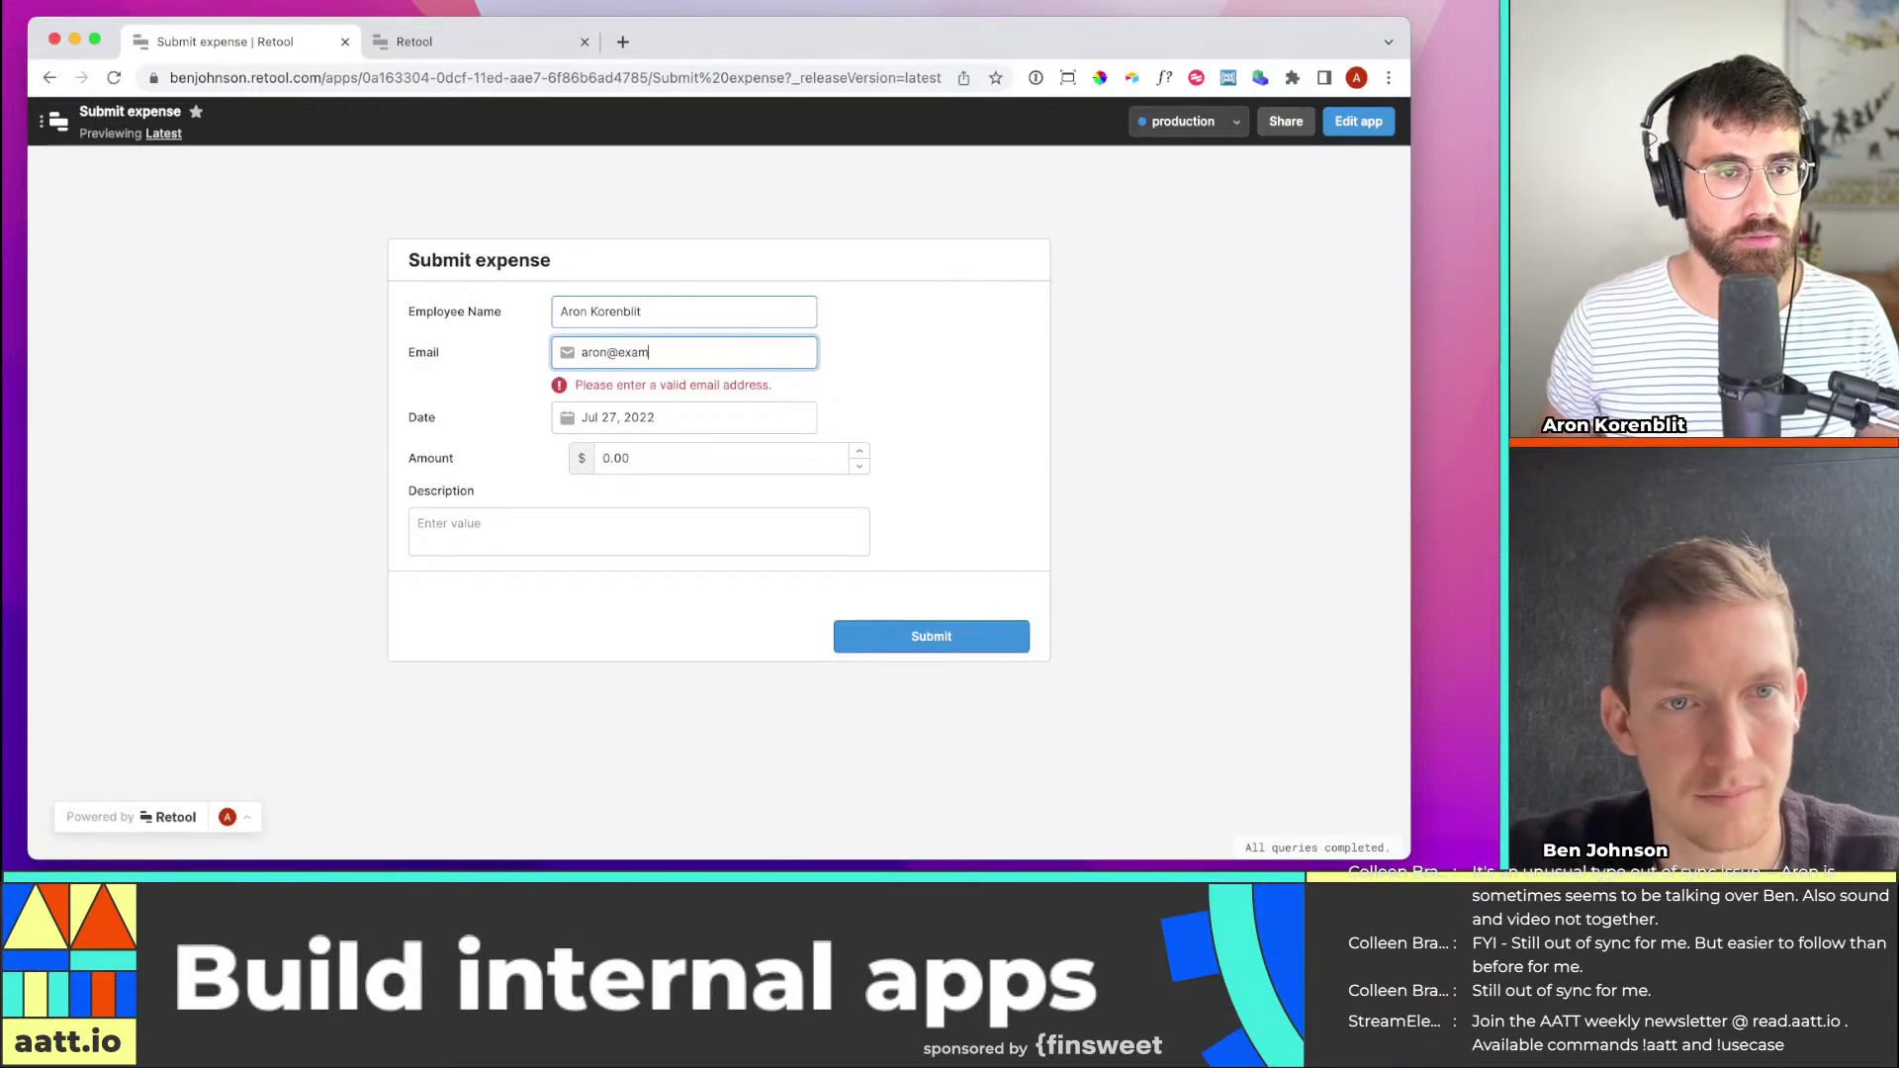
{"action": "type", "text": "ple.com"}
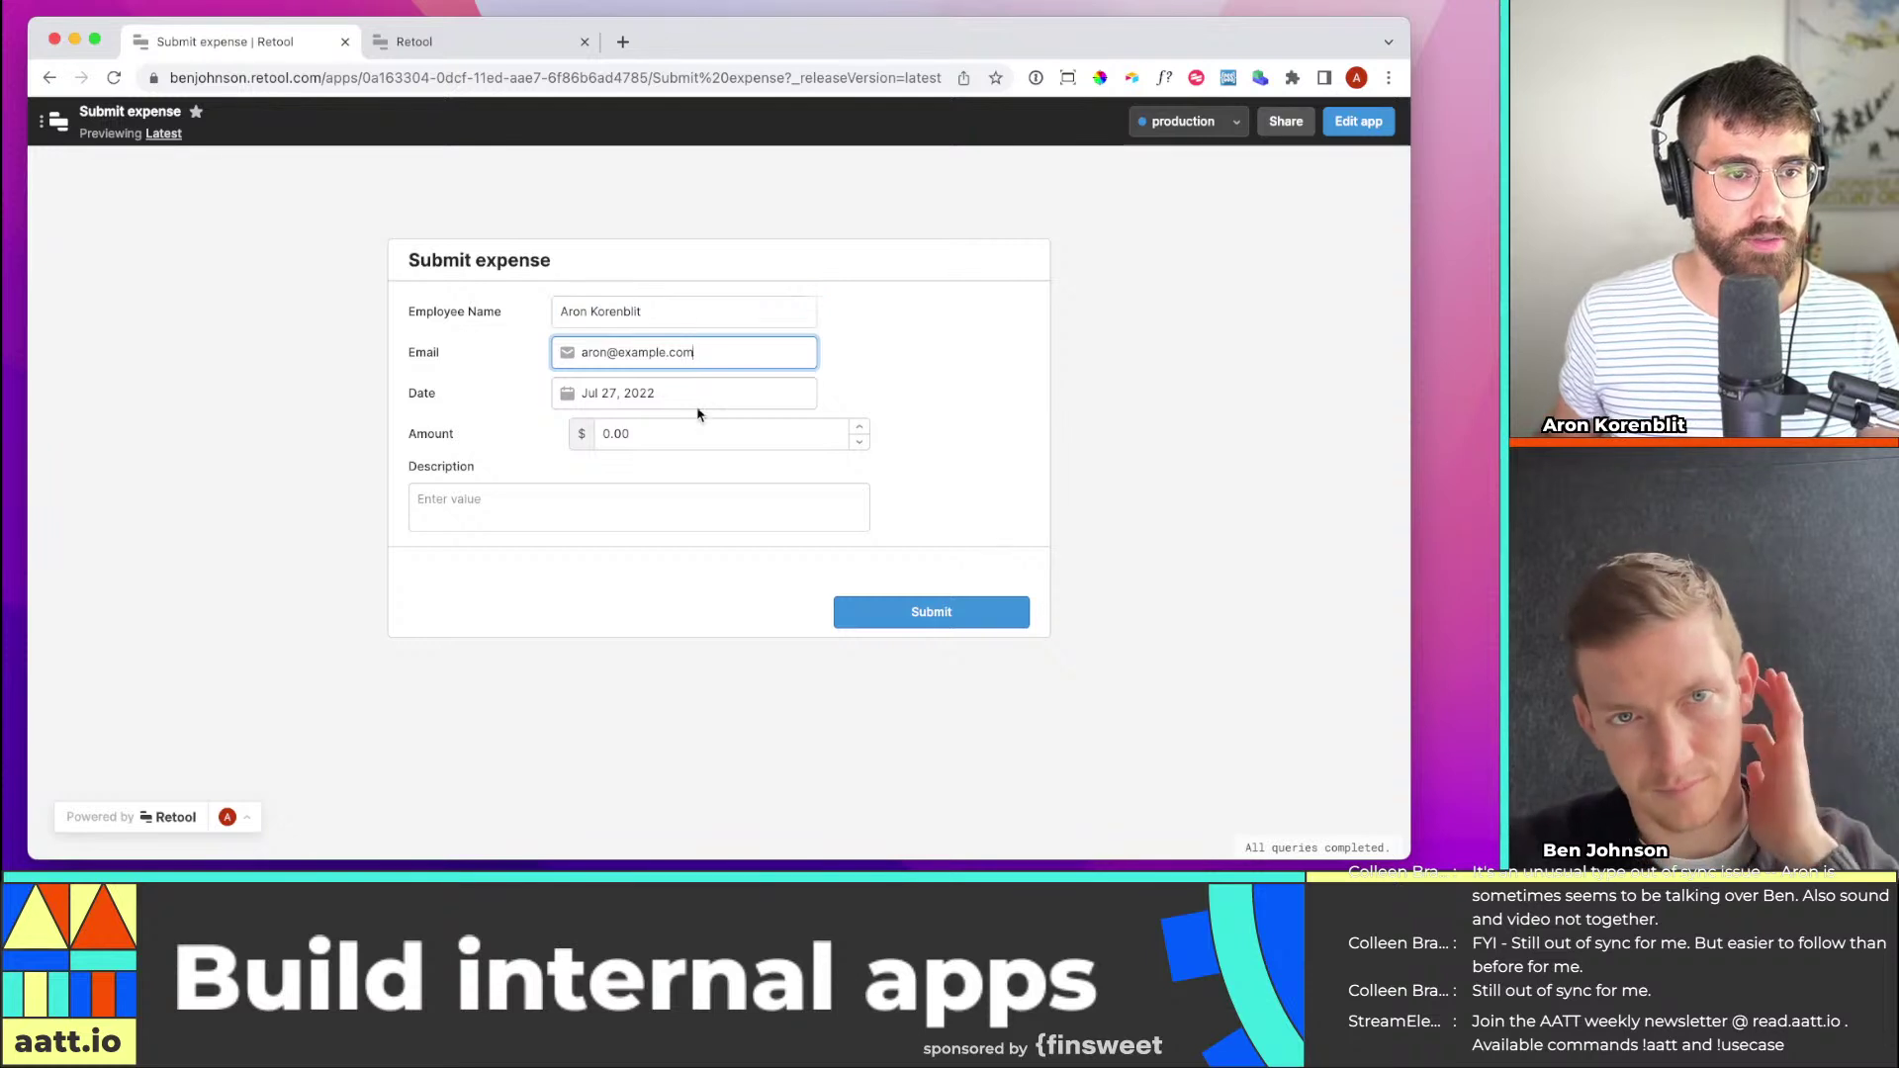
Set the expense date to Jul 18, 2022 and the amount to 200.00
{"action": "left_click", "coordinate": [695, 397]}
{"action": "left_click", "coordinate": [711, 649]}
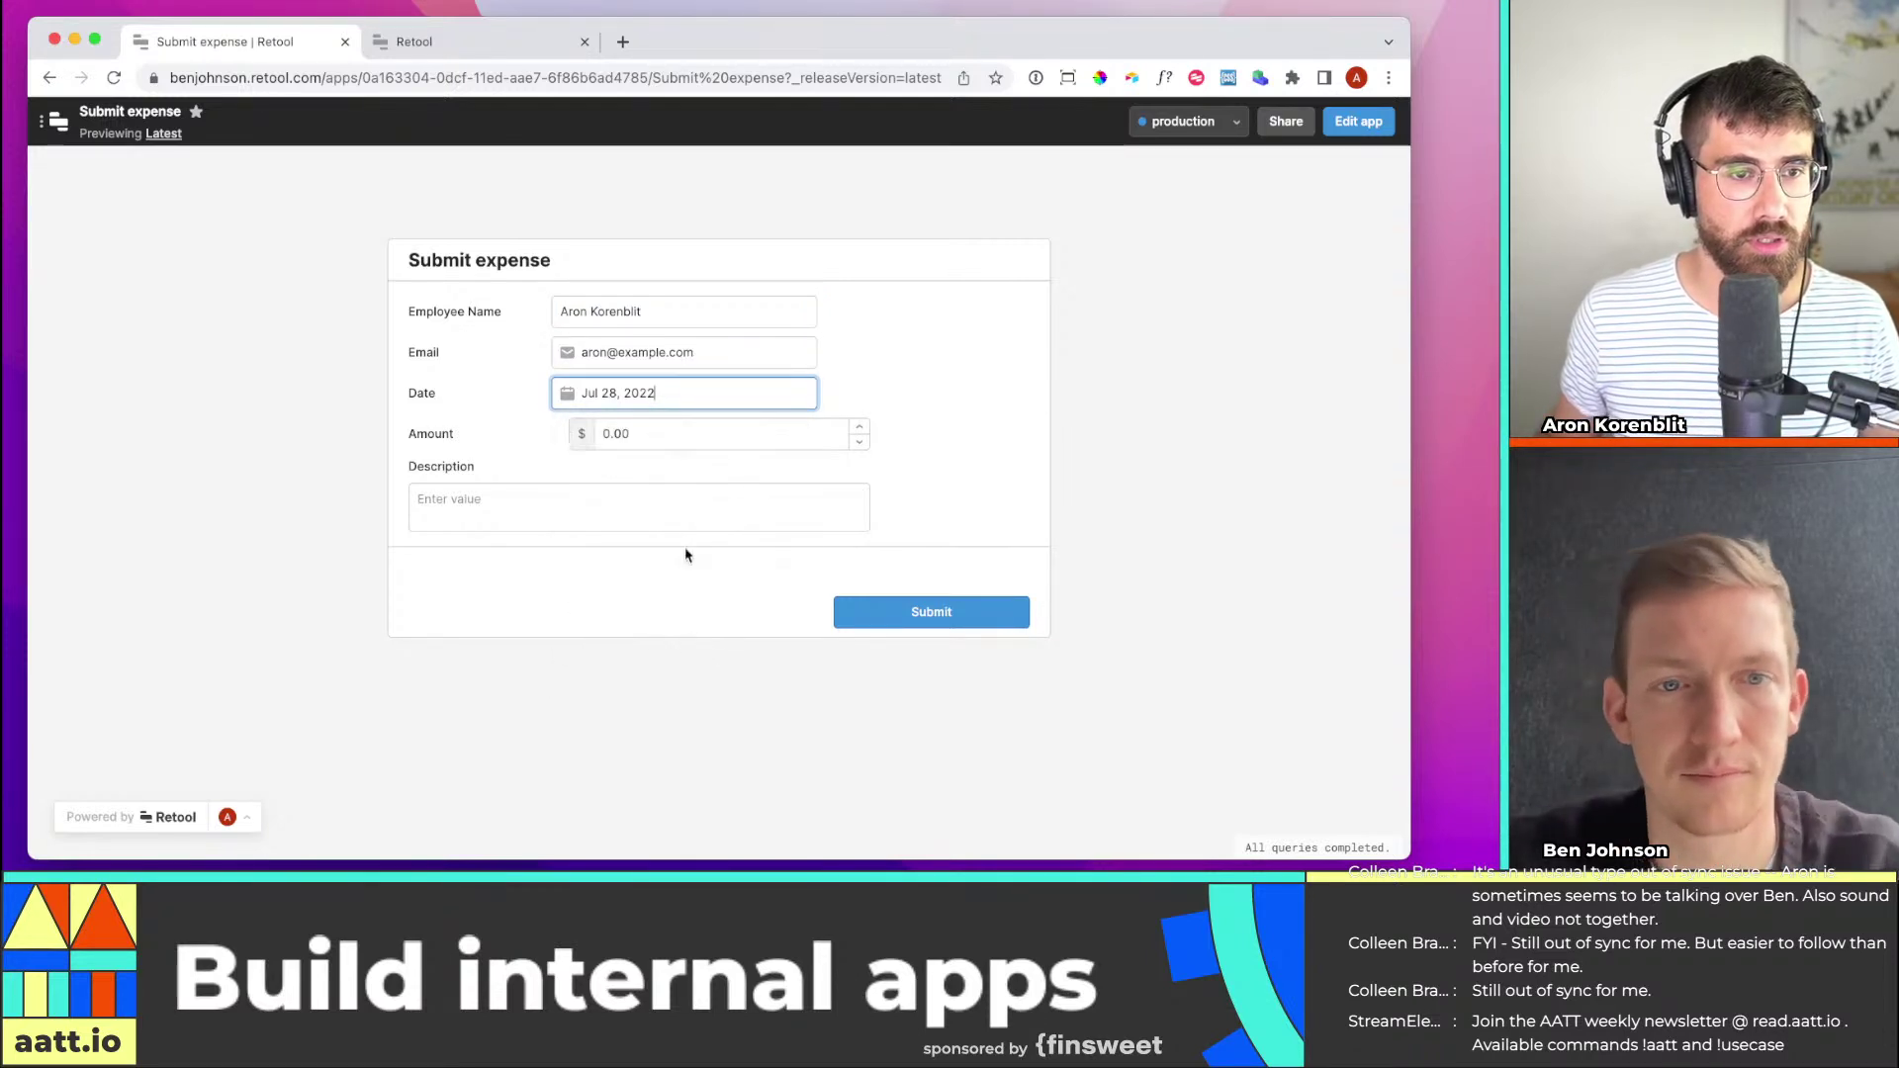
{"action": "left_click", "coordinate": [712, 403]}
{"action": "left_click", "coordinate": [611, 608]}
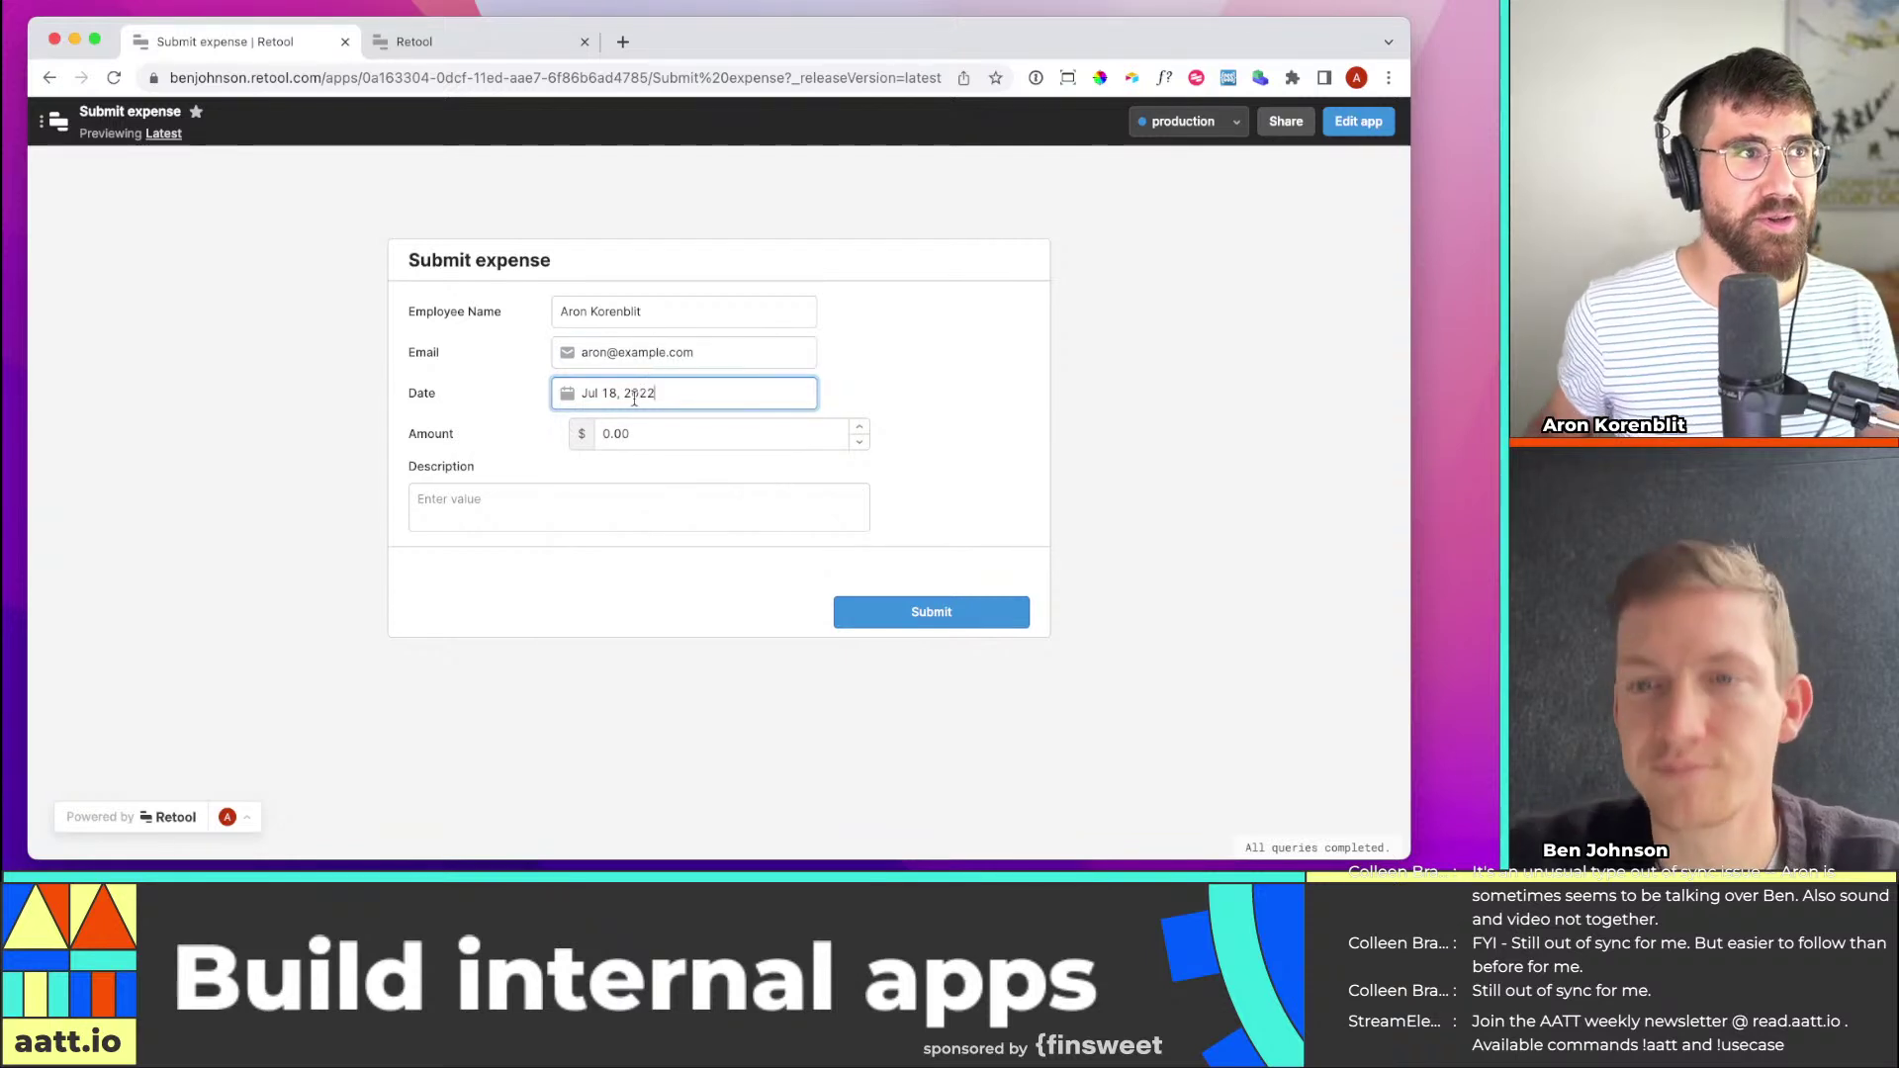
{"action": "left_click", "coordinate": [659, 439]}
{"action": "left_click_drag", "start_coordinate": [659, 440], "coordinate": [522, 431]}
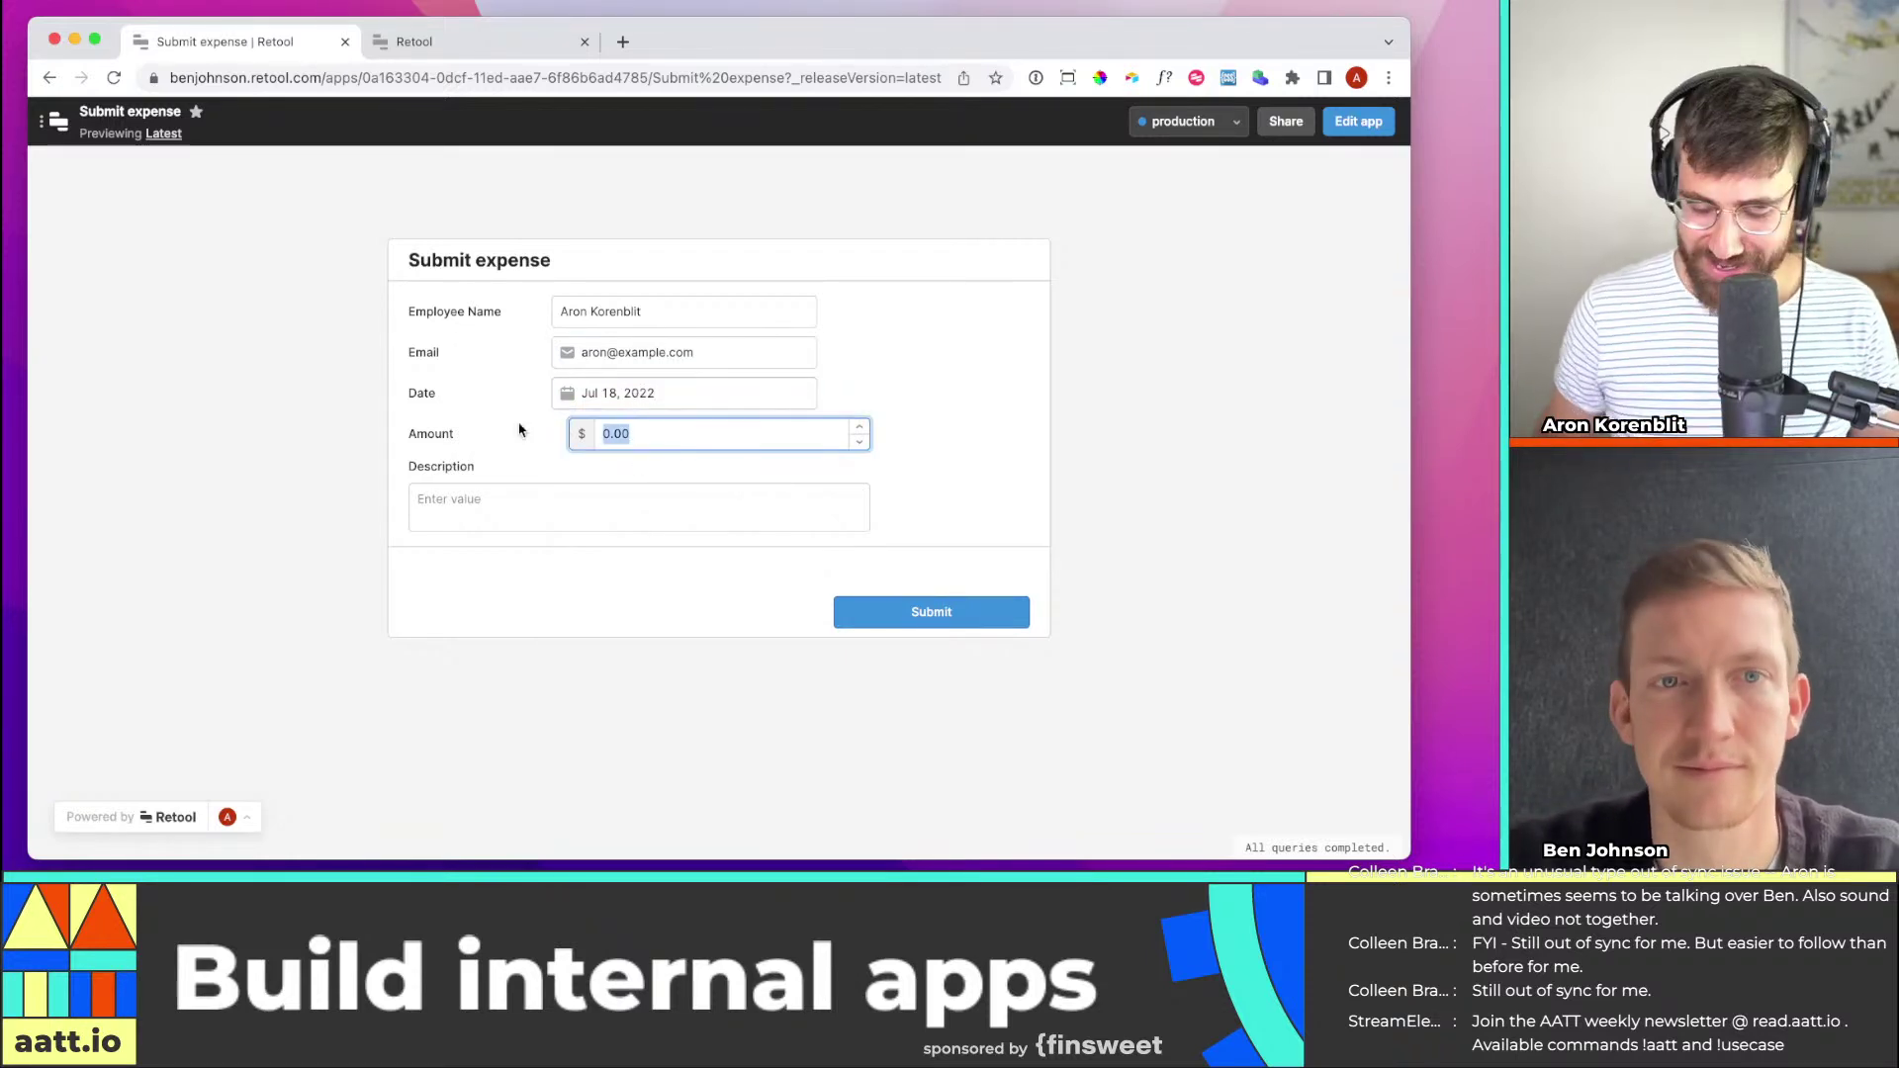
{"action": "type", "text": "20"}
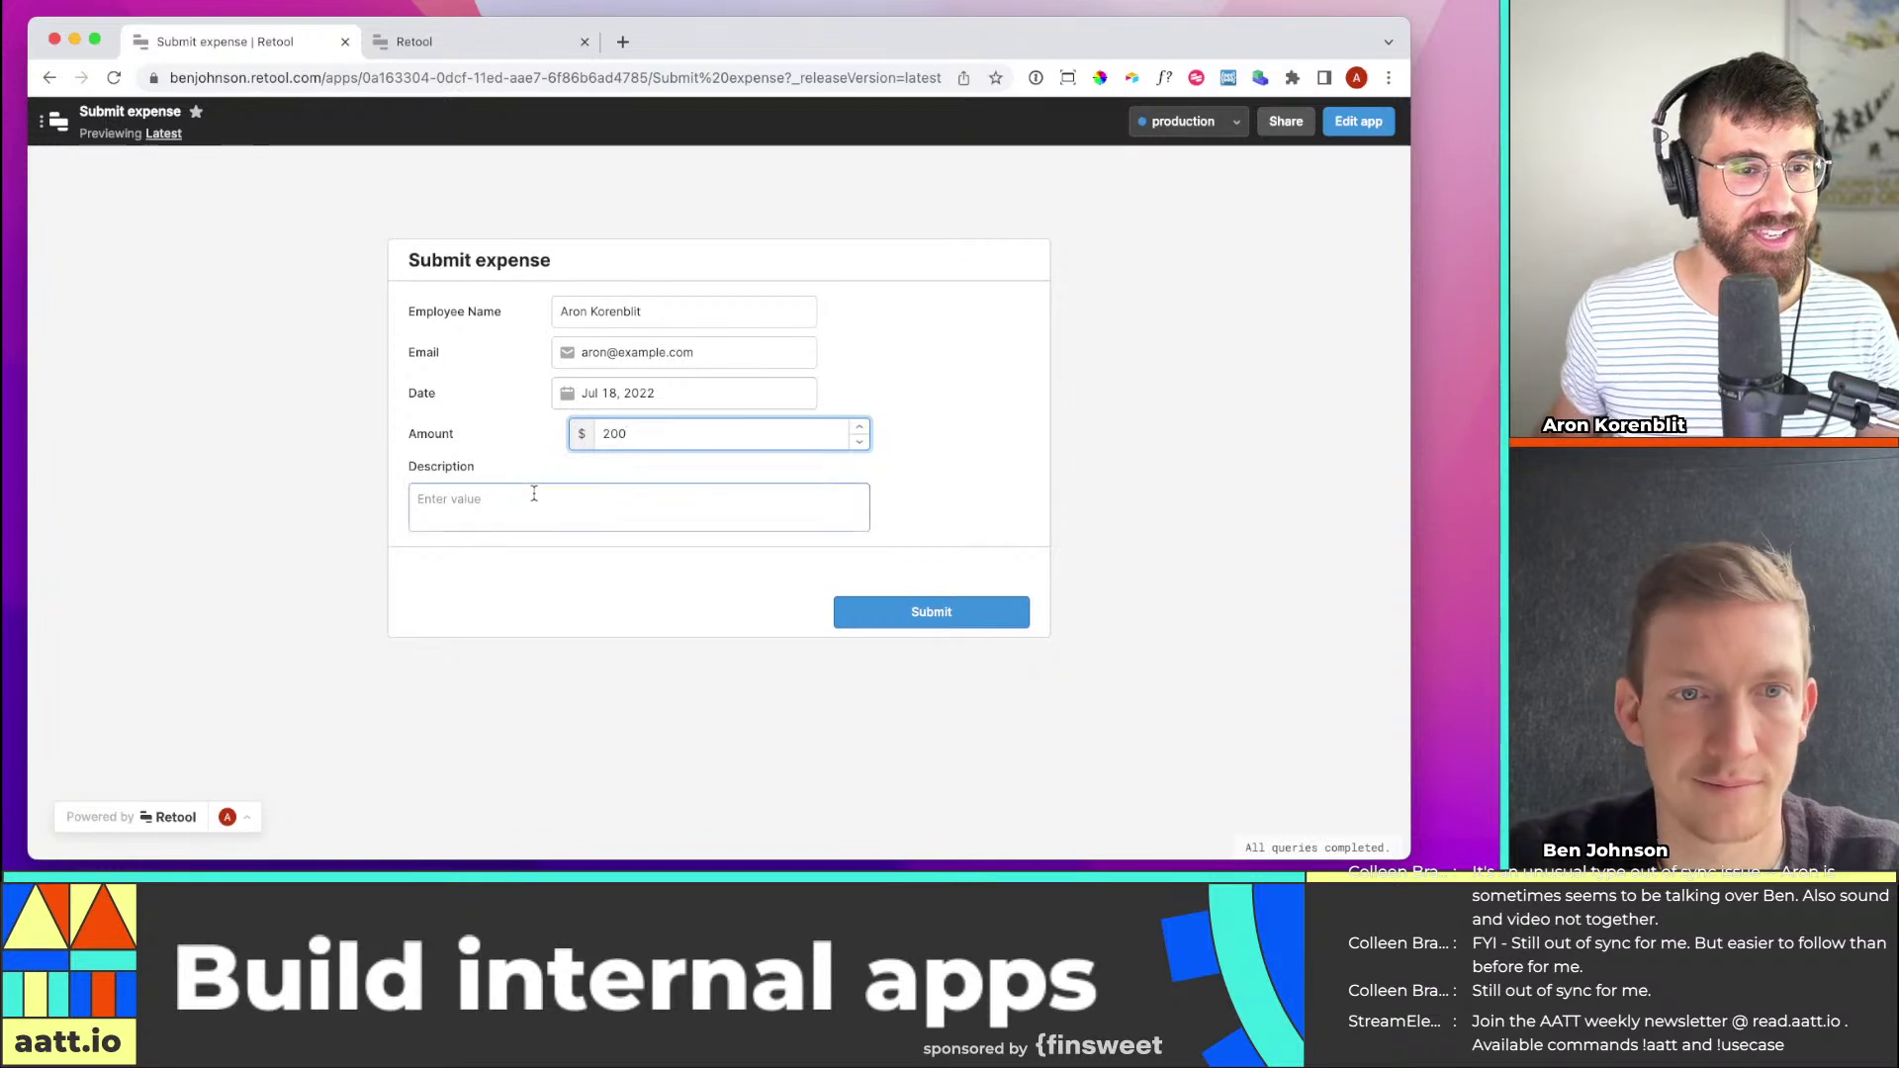
Enter the description 'This was for lunch', submit the expense, and go to the expenses table
{"action": "left_click", "coordinate": [534, 495]}
{"action": "type", "text": "This was for lunch"}
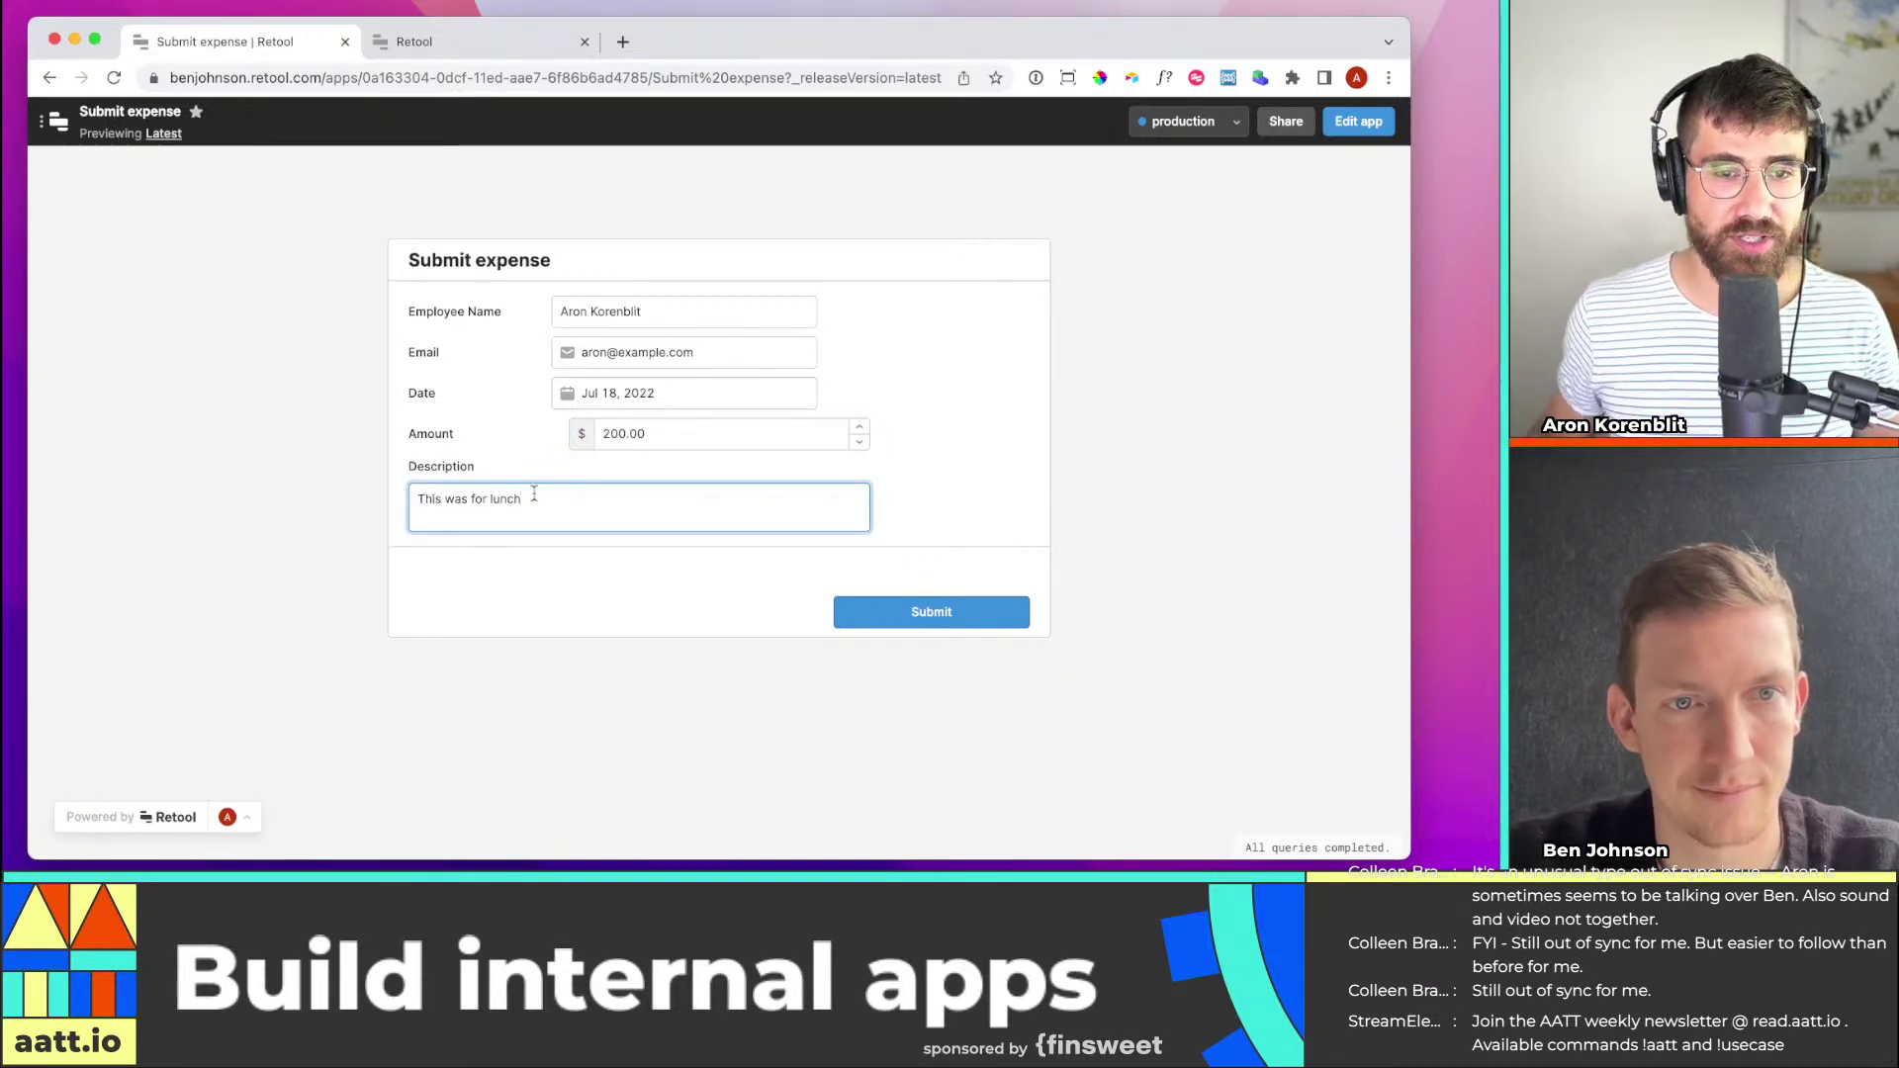
{"action": "left_click", "coordinate": [958, 616]}
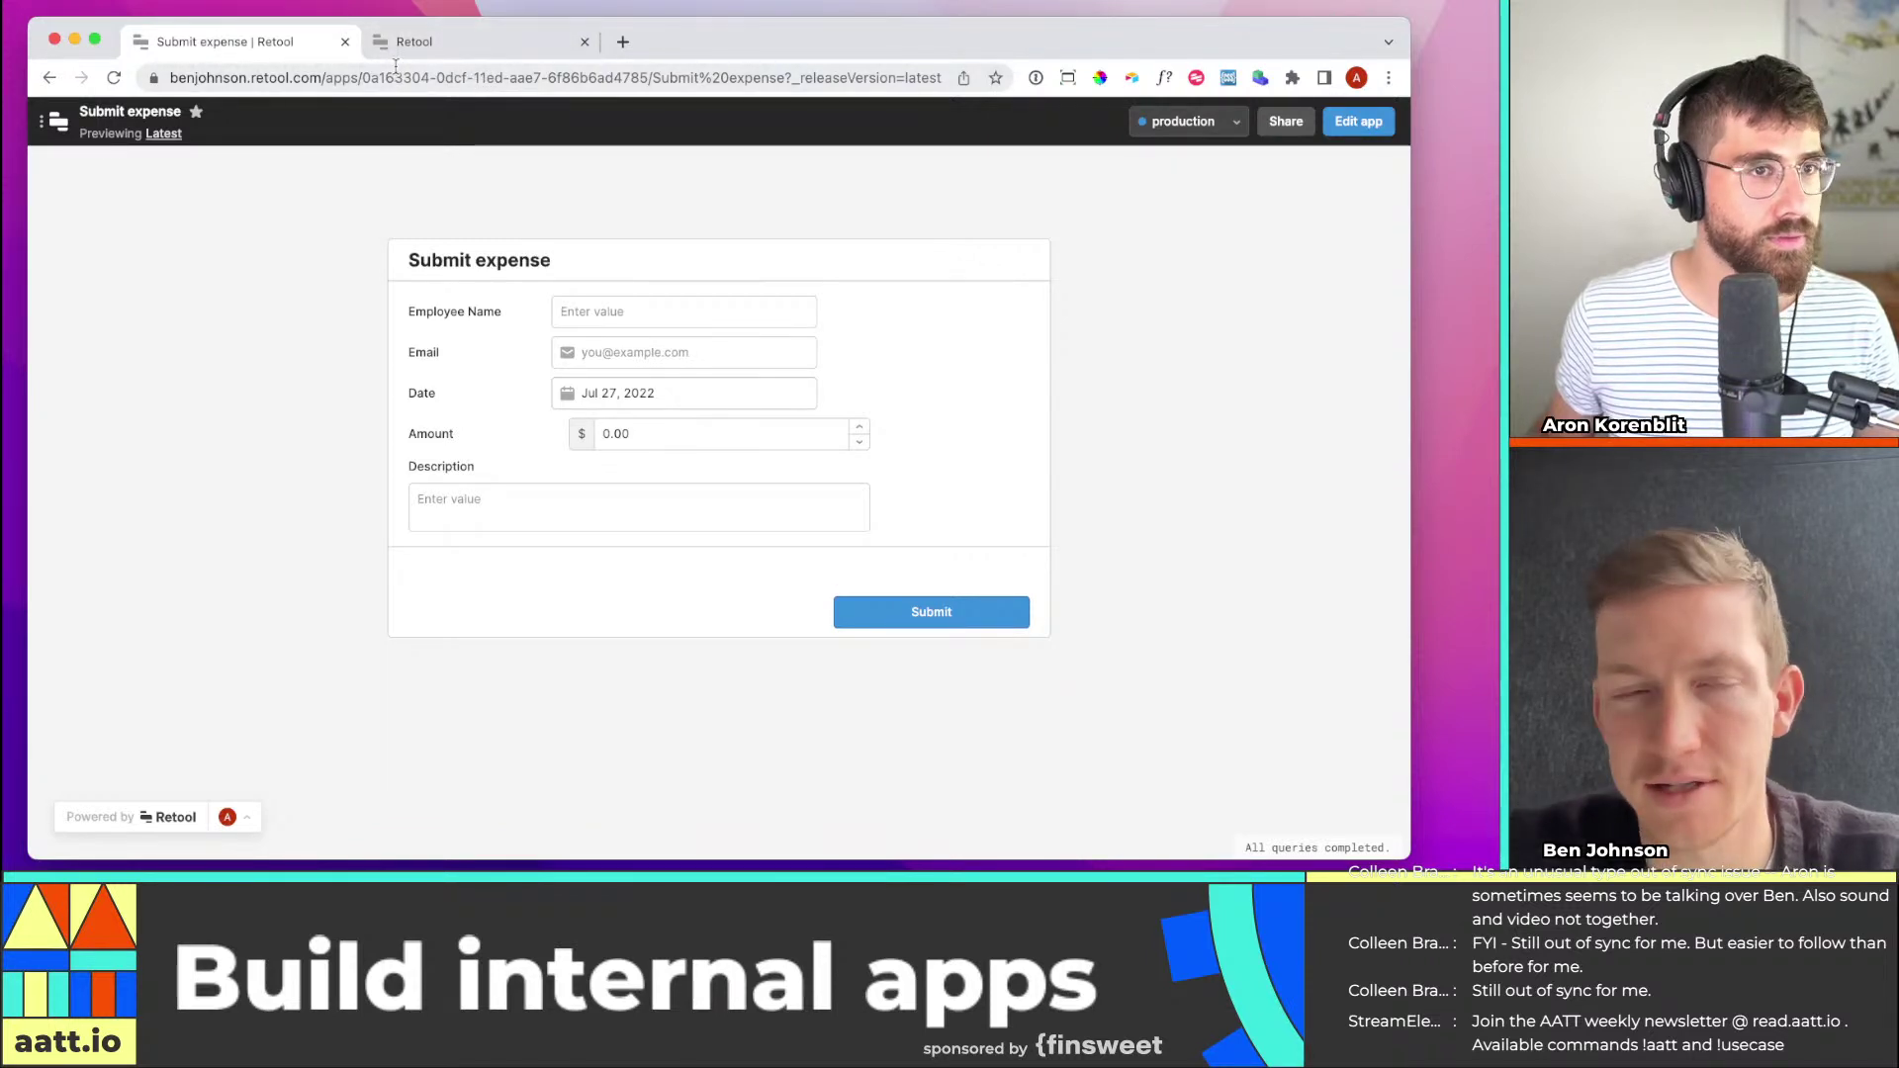
{"action": "left_click", "coordinate": [405, 44]}
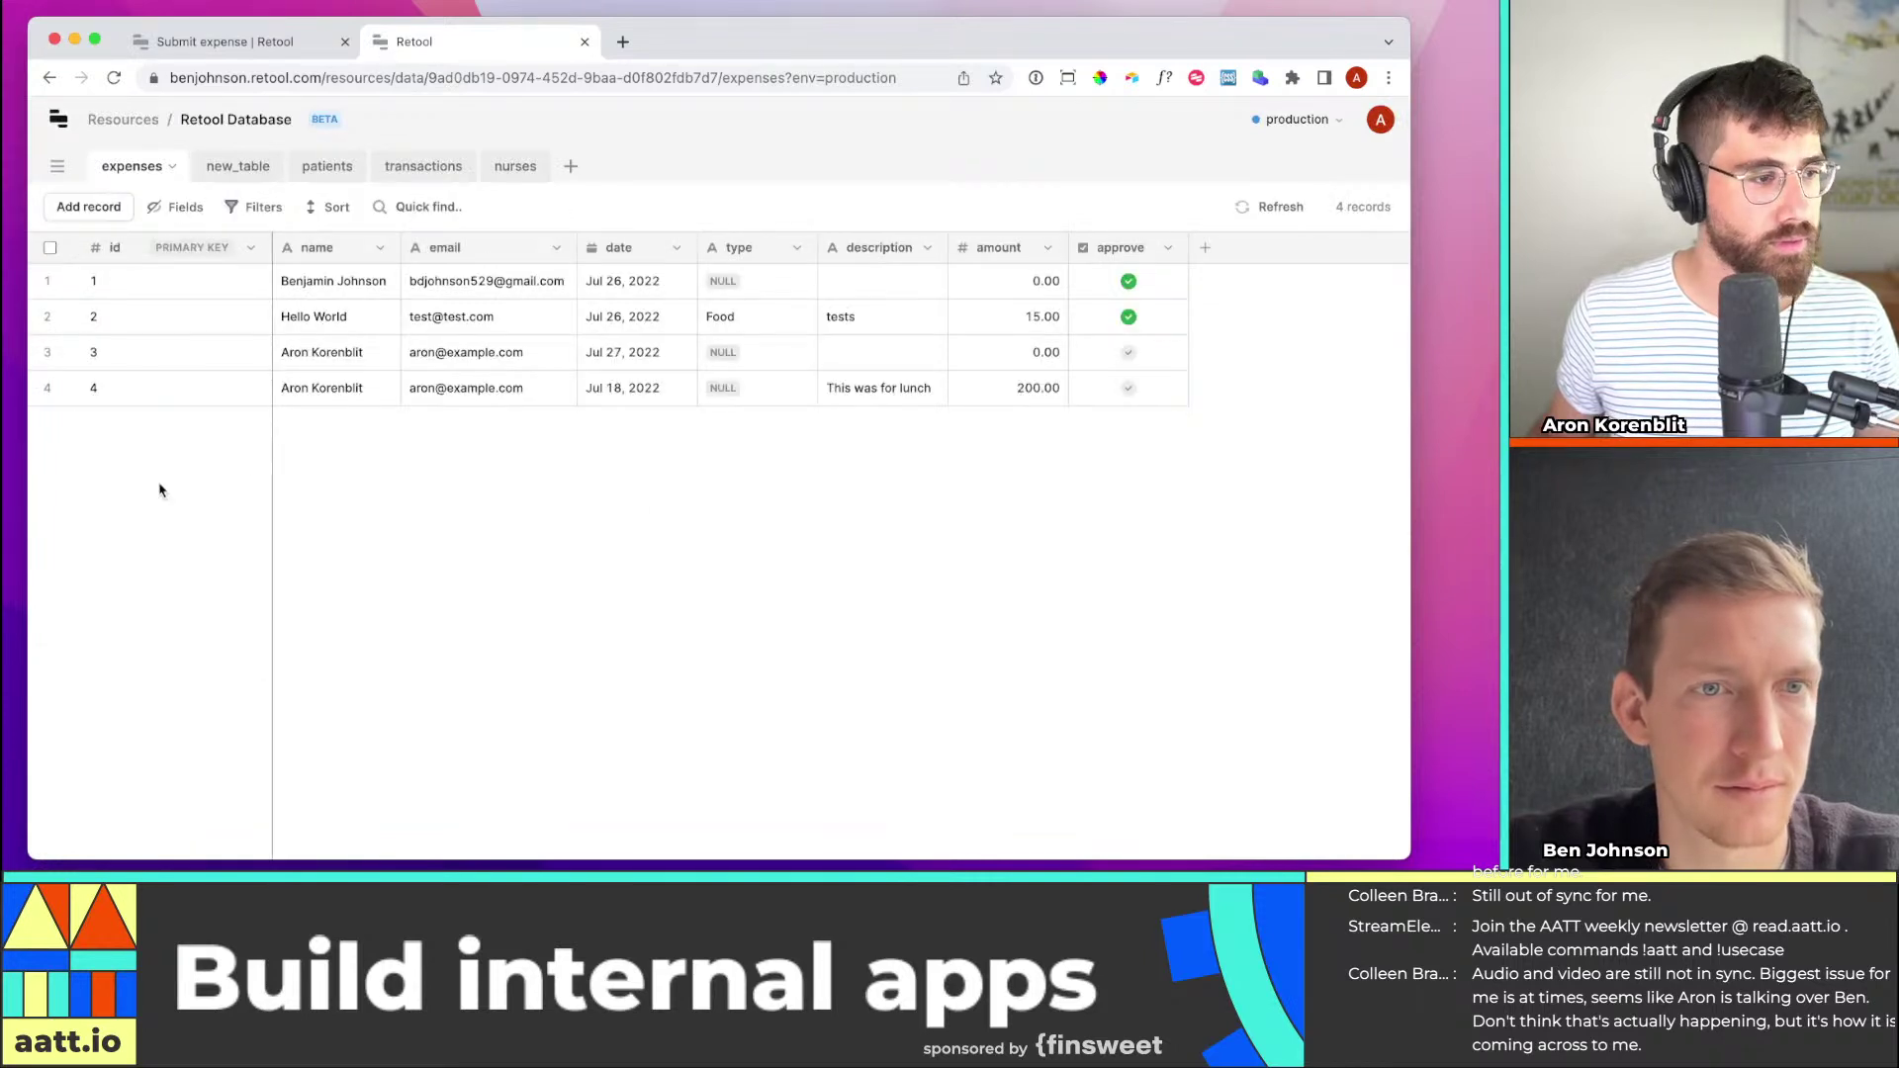
{"action": "left_click", "coordinate": [1173, 394]}
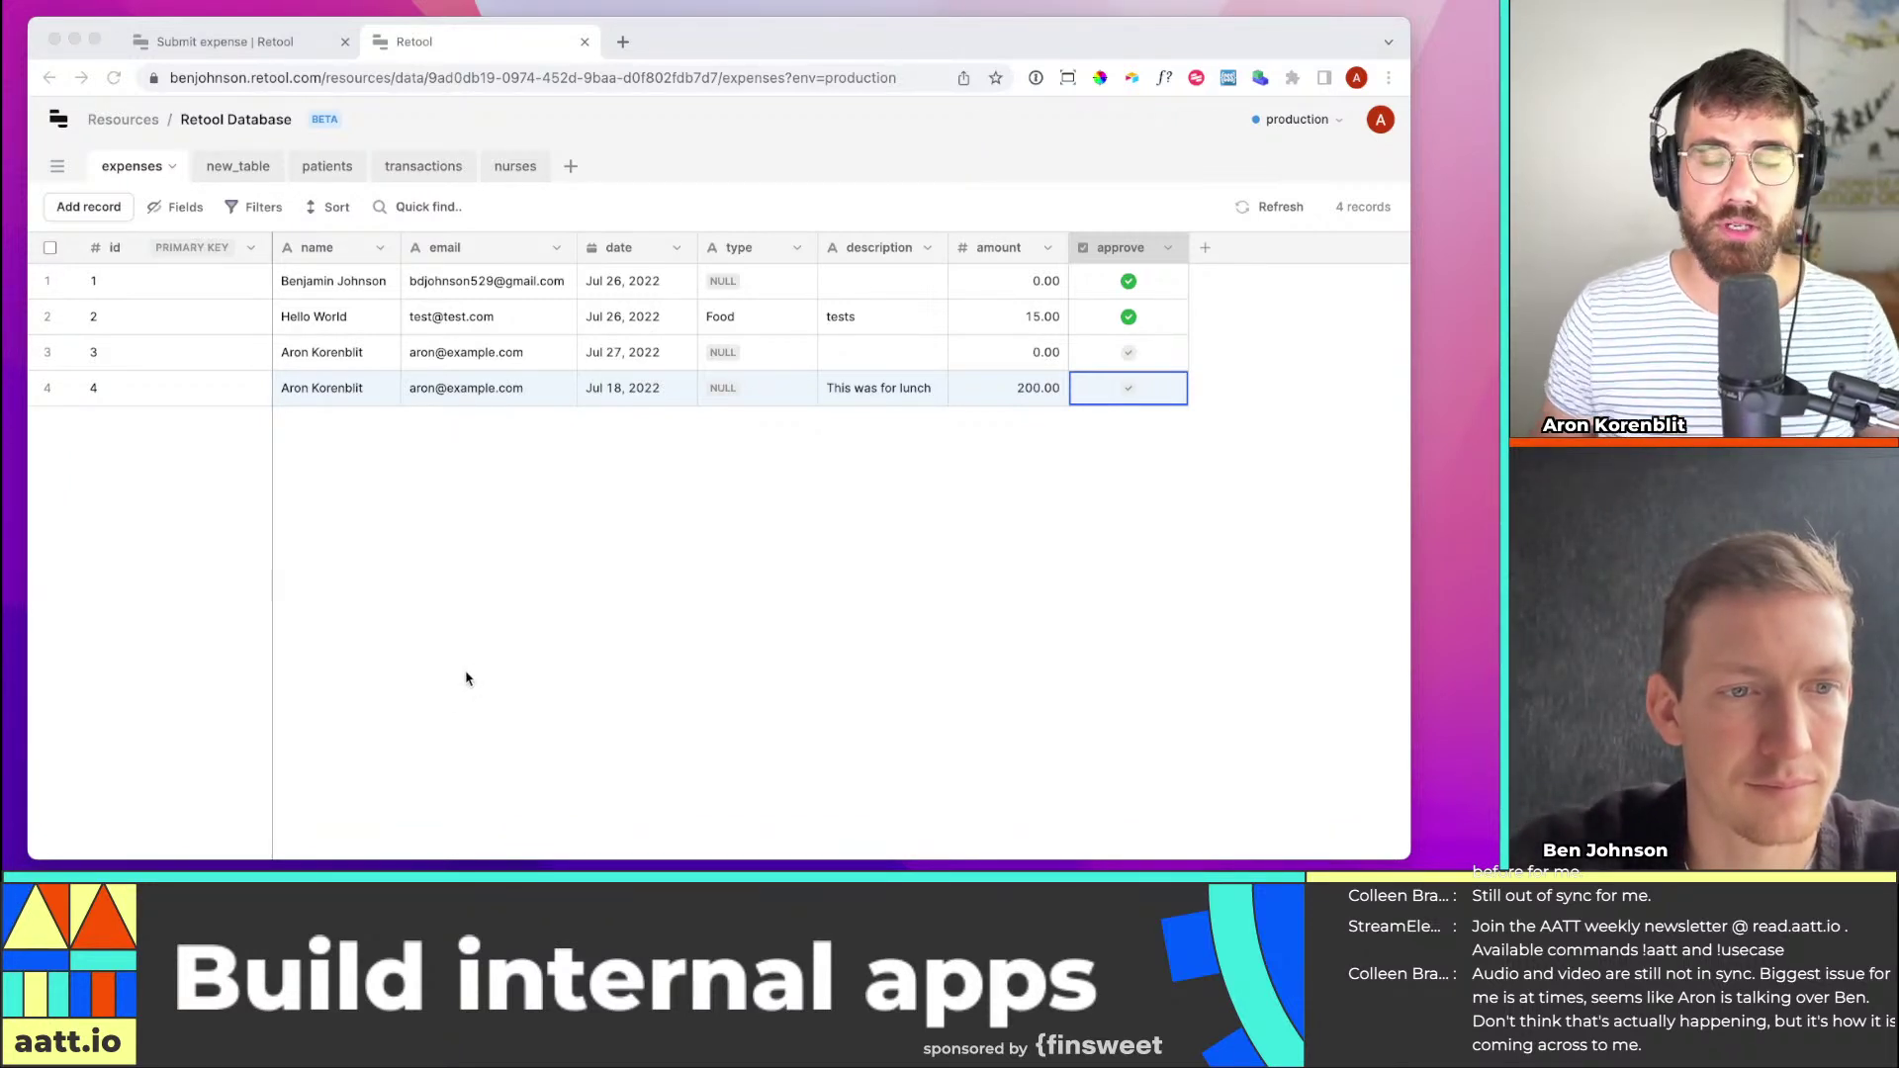
{"action": "left_click", "coordinate": [276, 55]}
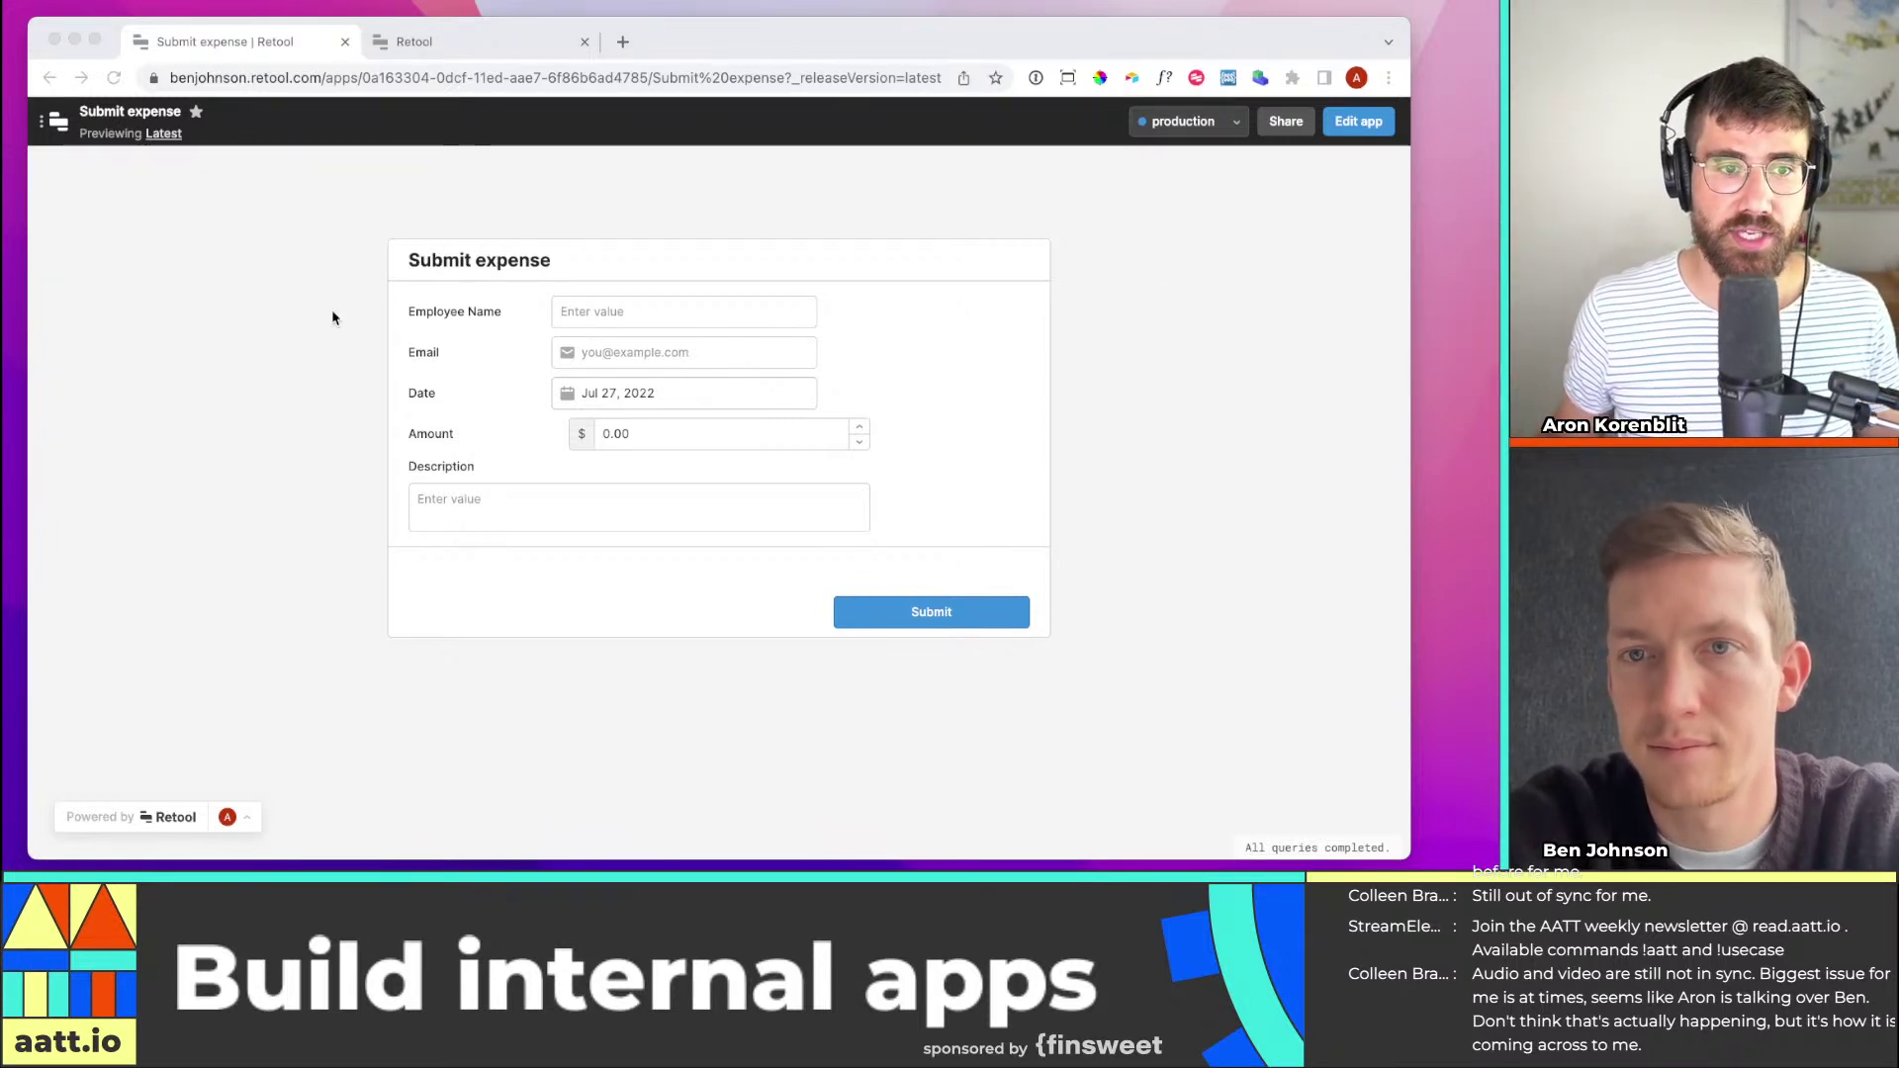
{"action": "left_click", "coordinate": [450, 34]}
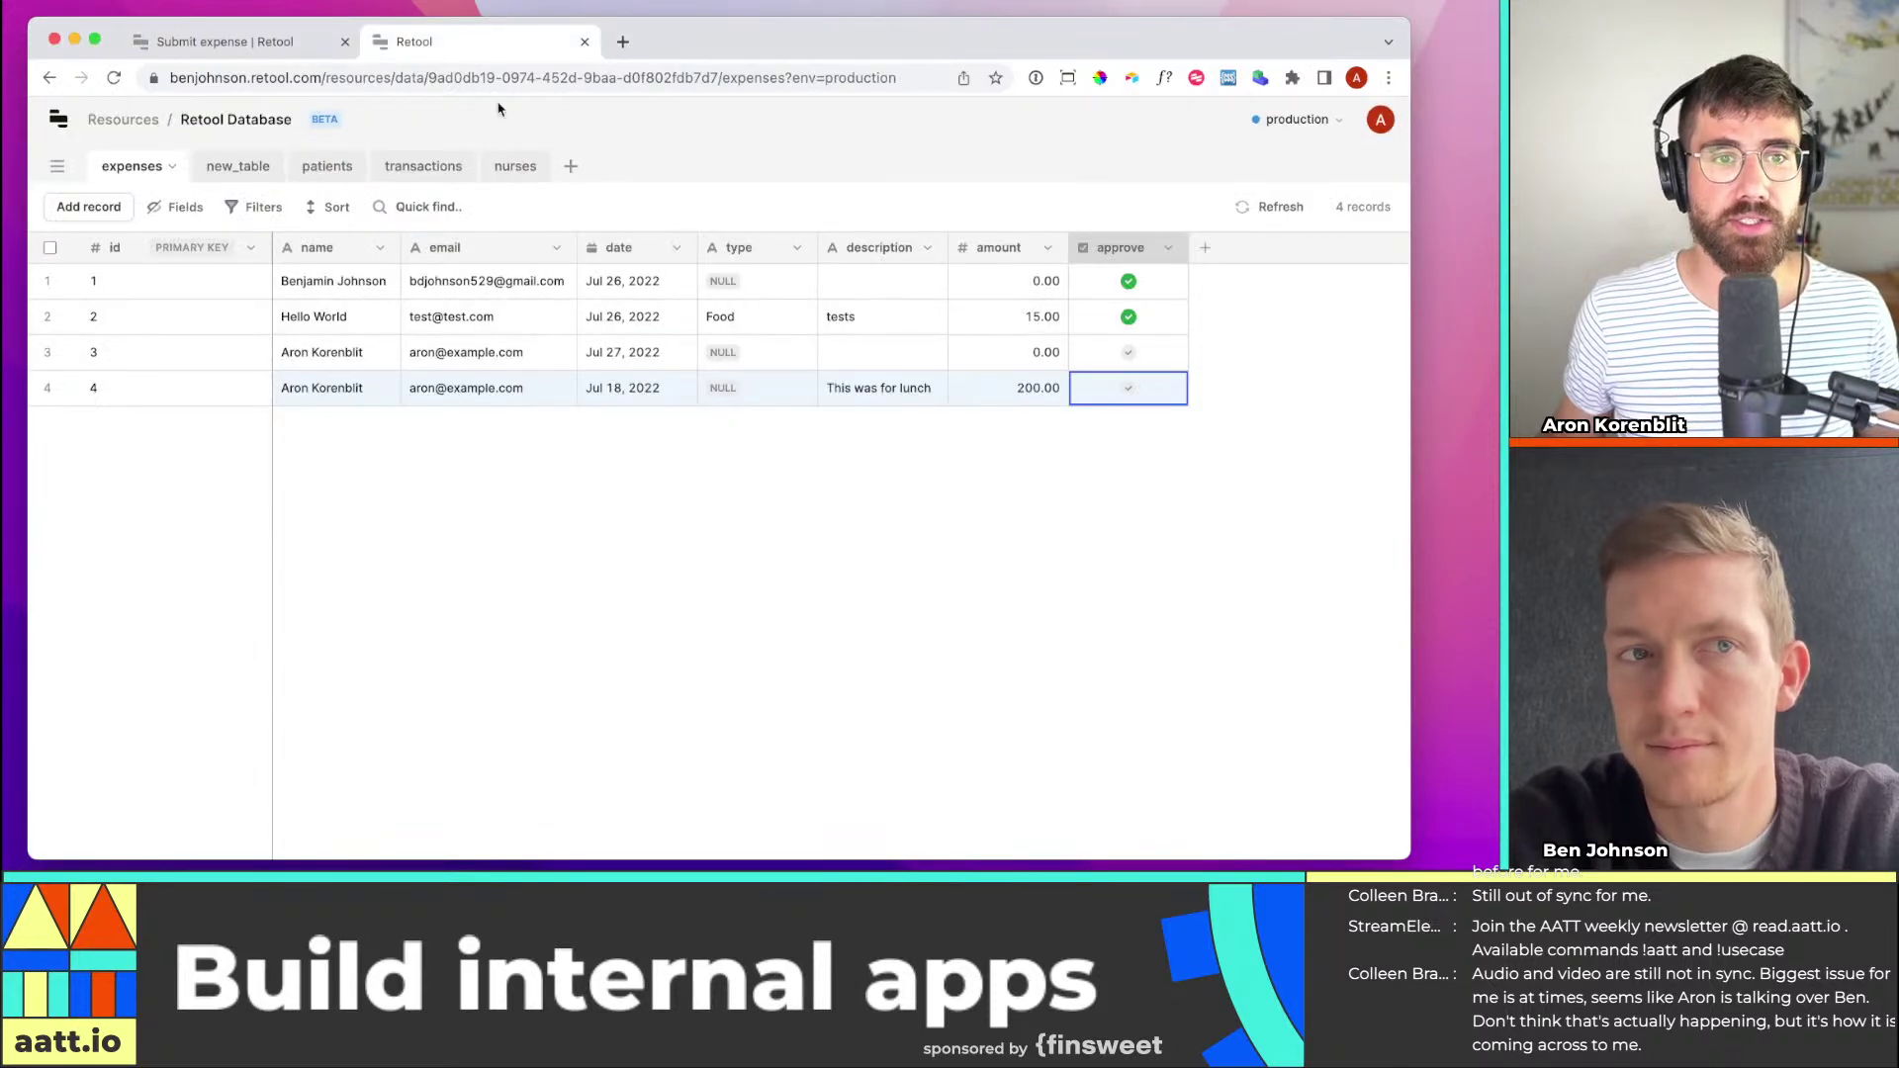
{"action": "left_click", "coordinate": [300, 44]}
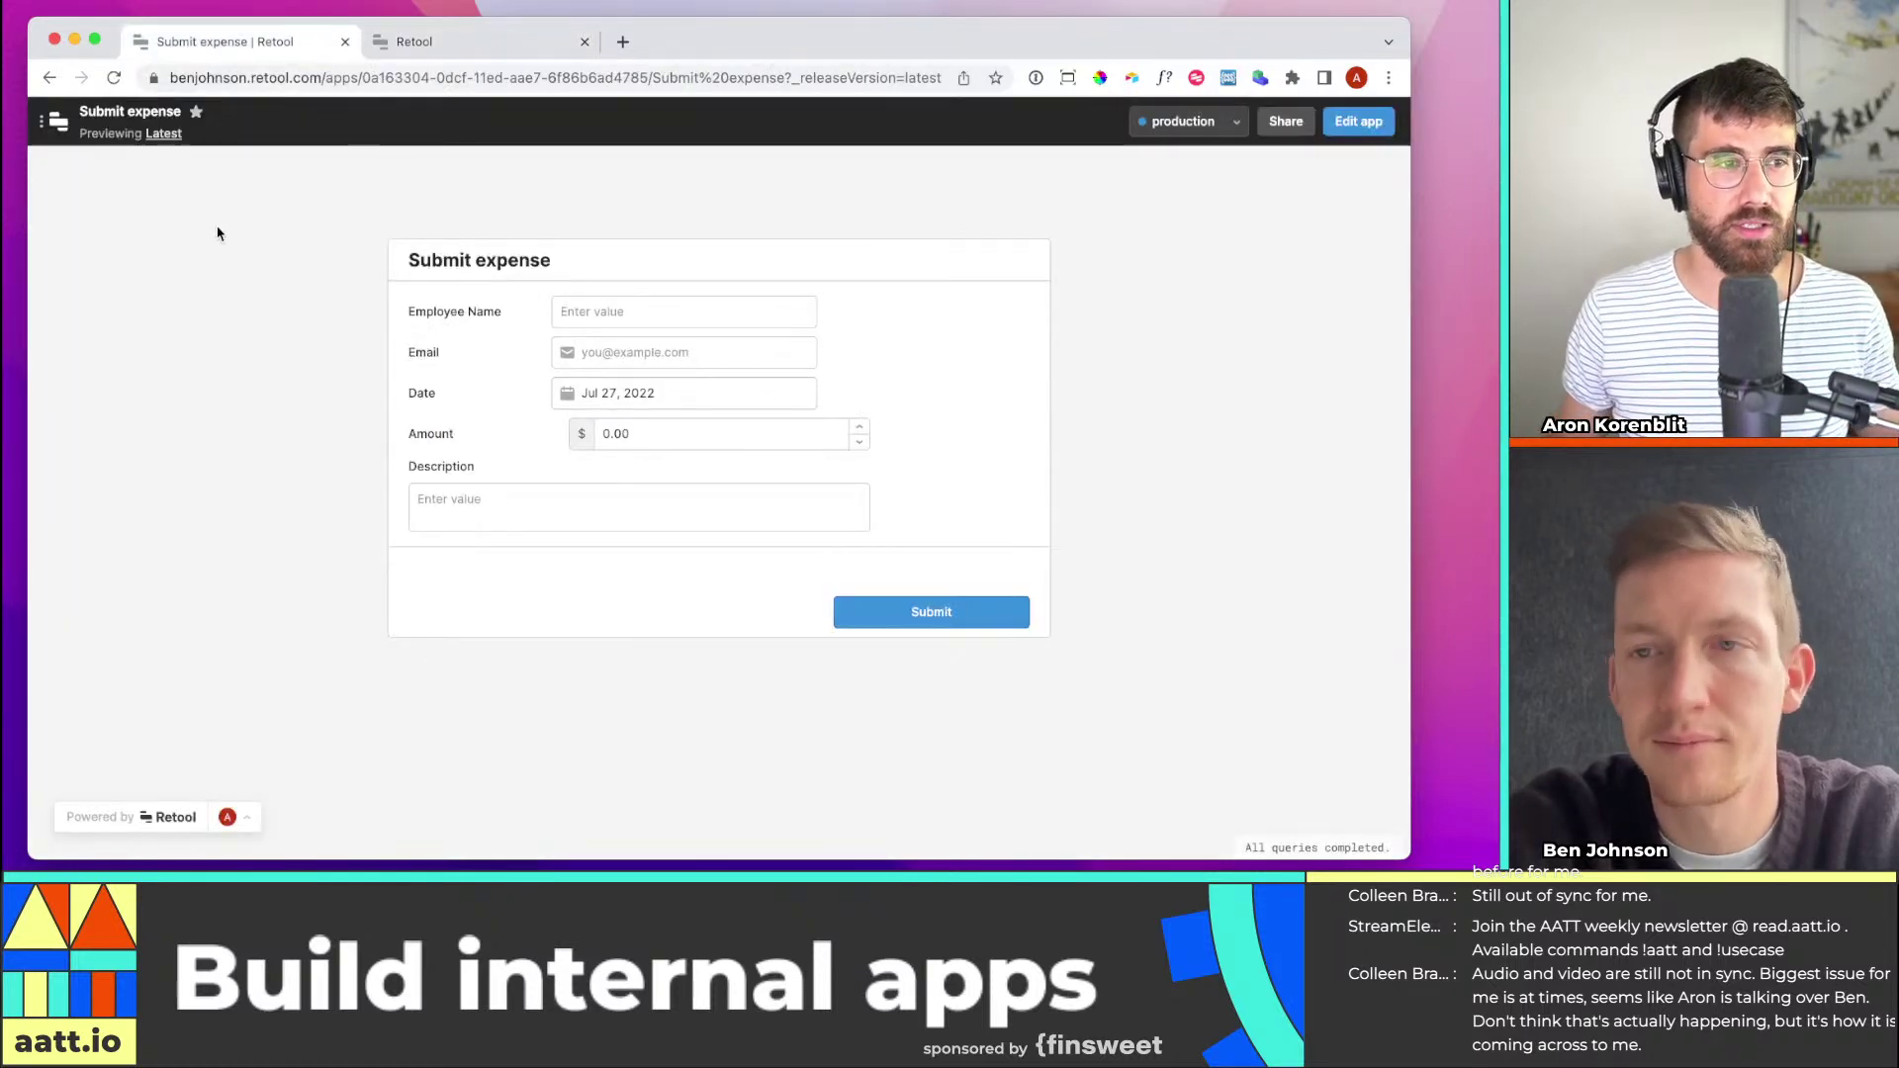
{"action": "left_click", "coordinate": [1358, 121]}
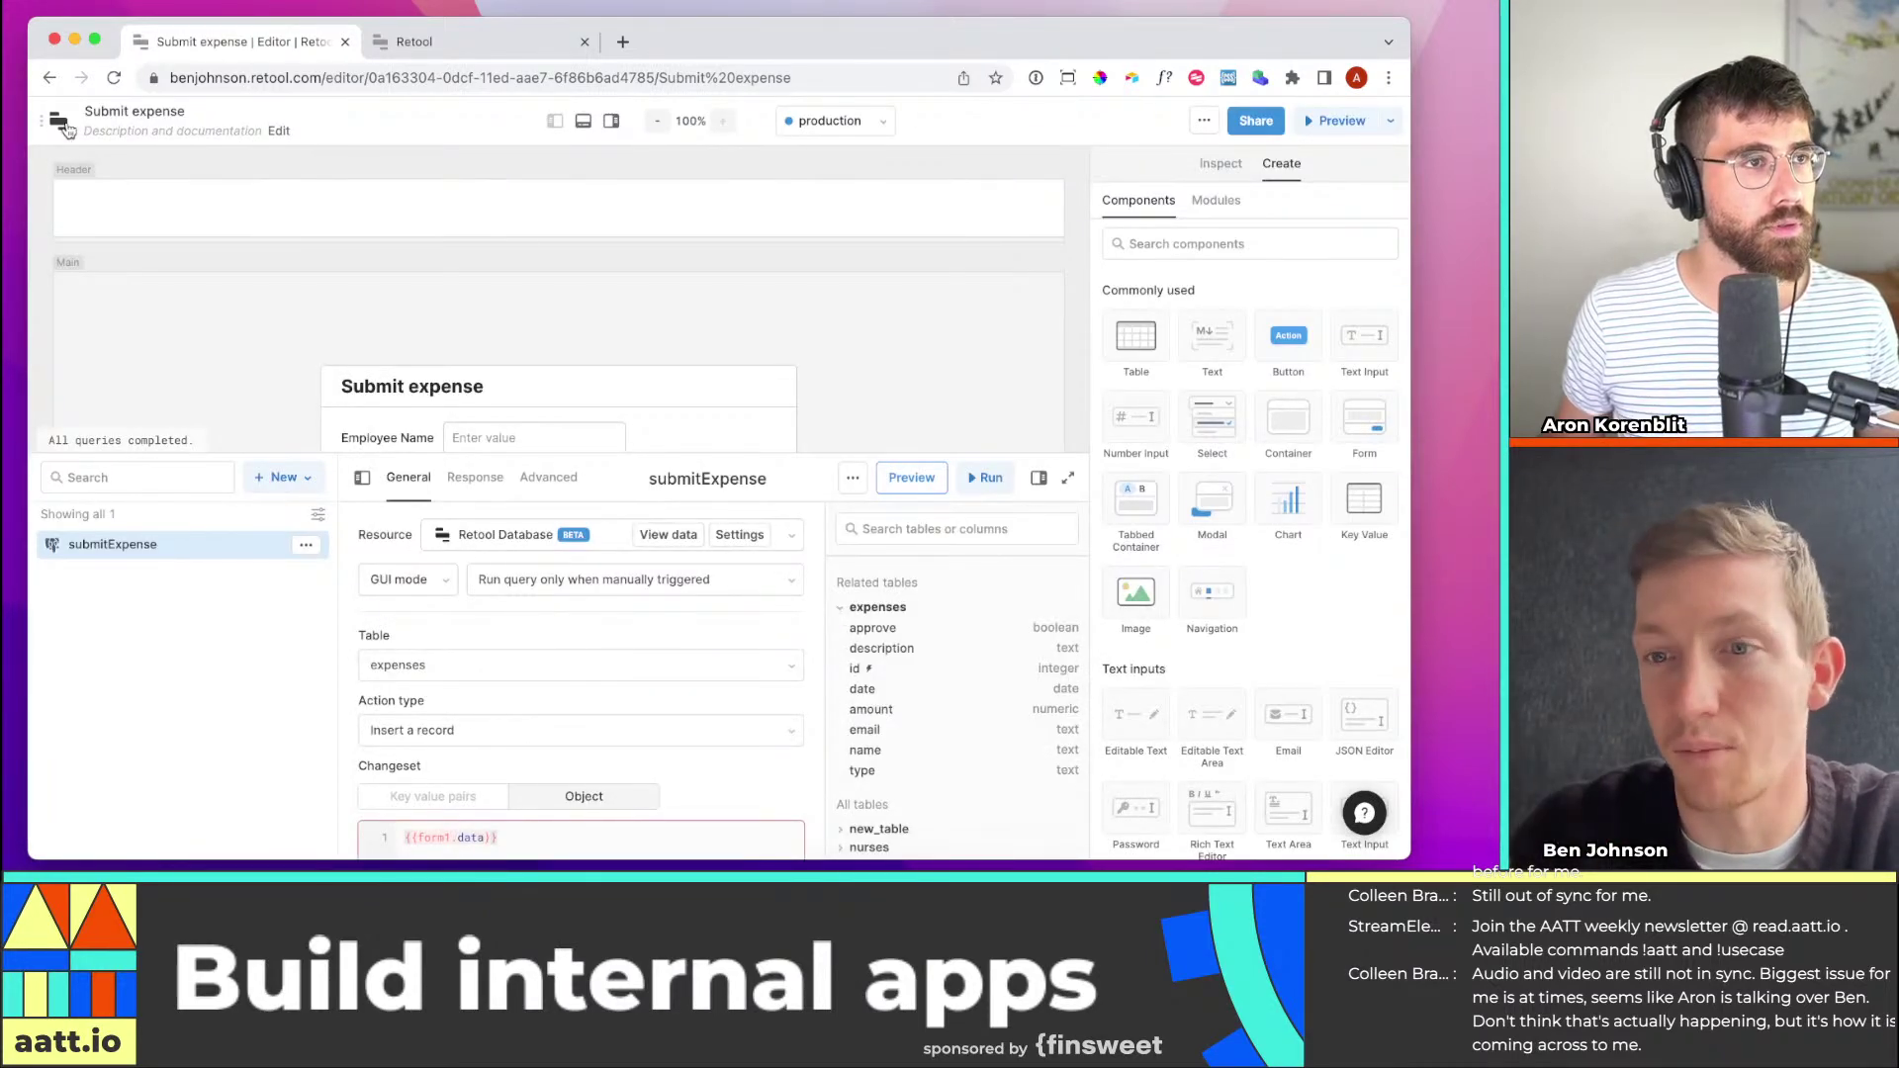
{"action": "left_click", "coordinate": [1317, 125]}
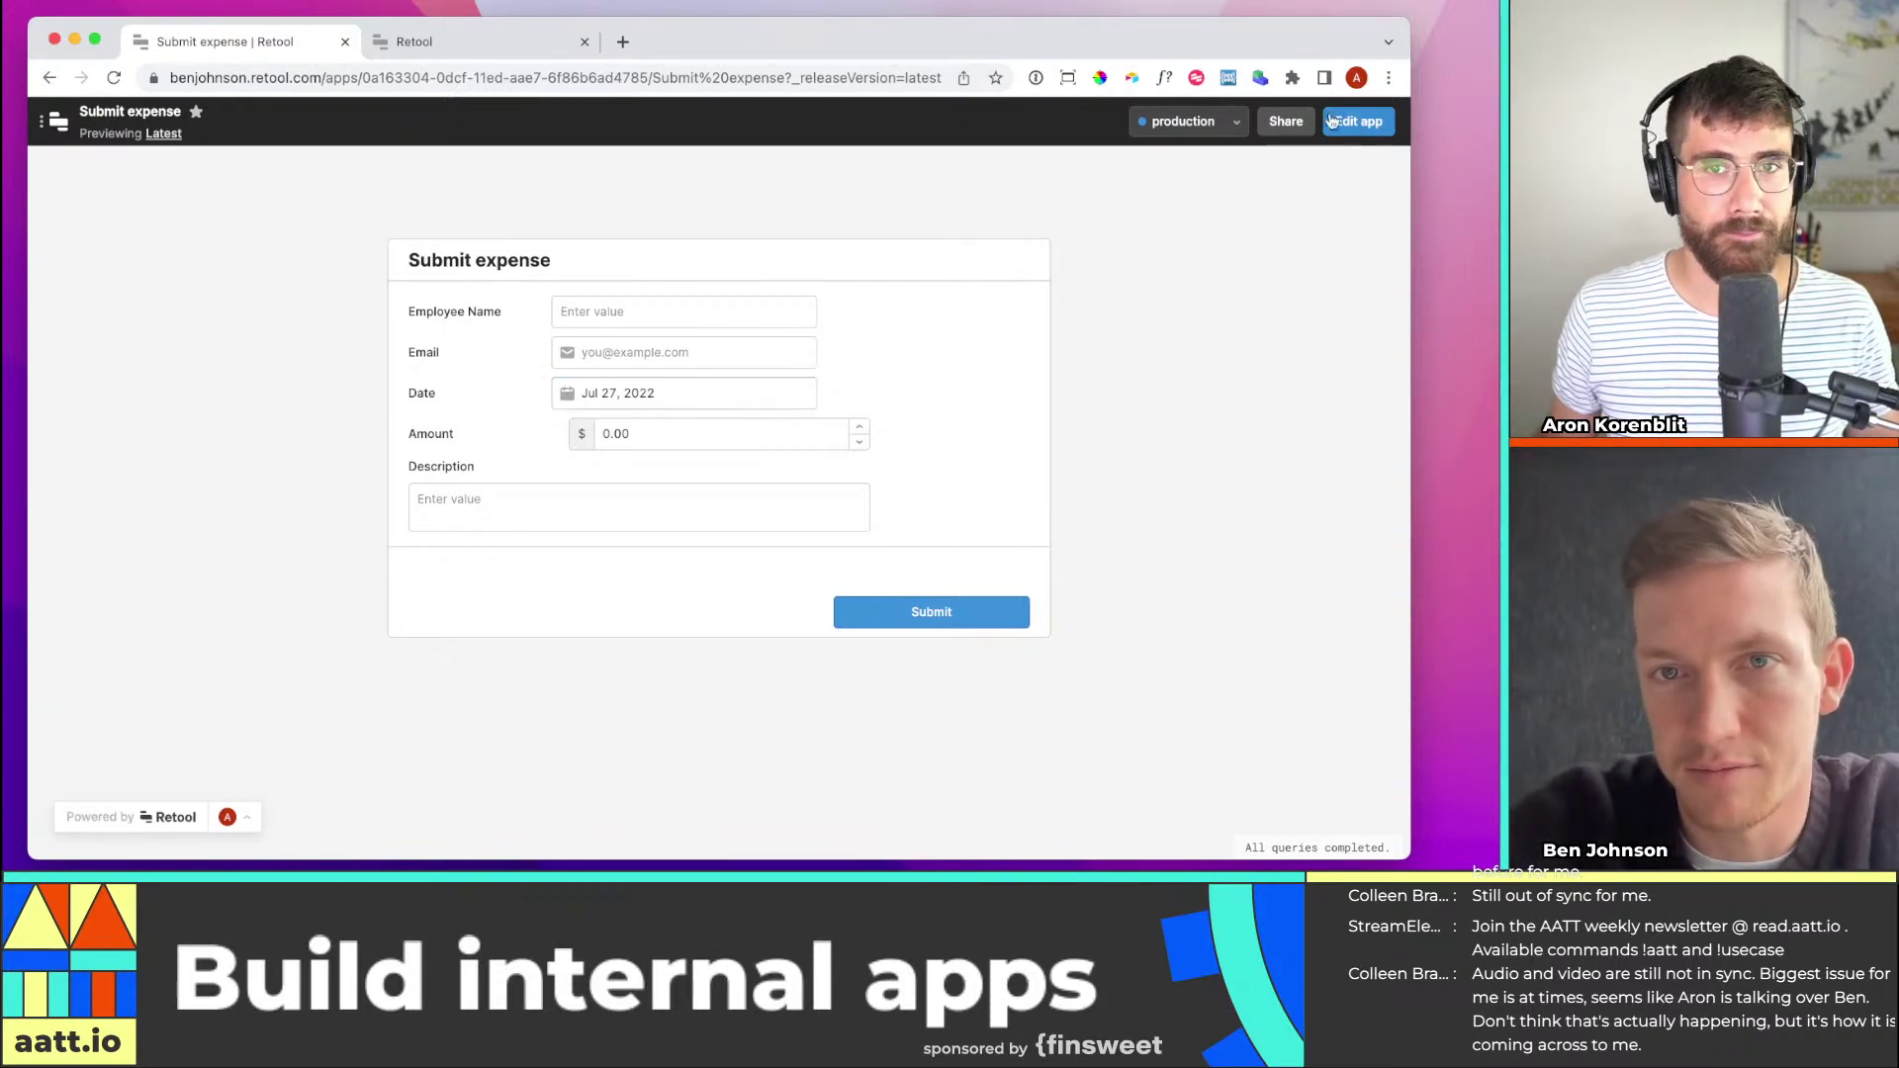
Enable and copy a public link for the Submit expense app in the Share dialog
{"action": "left_click", "coordinate": [1286, 121]}
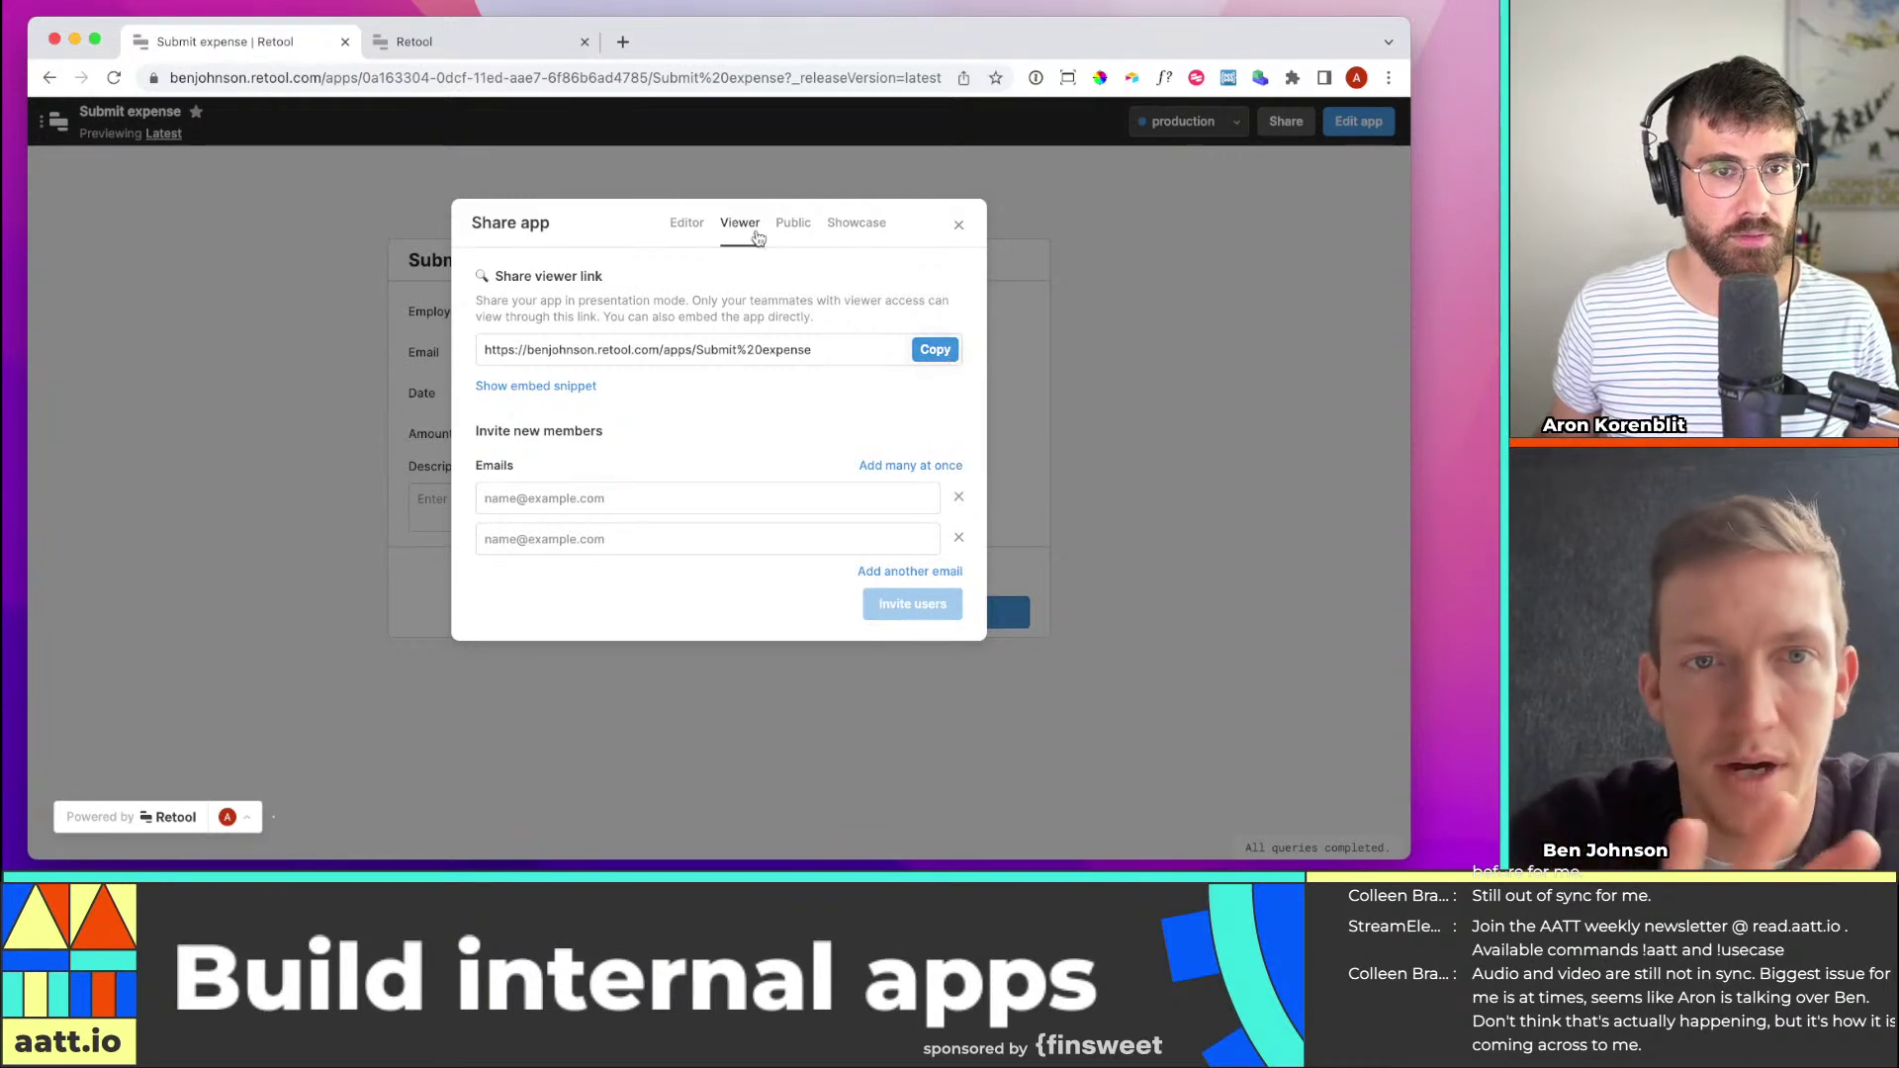
{"action": "left_click", "coordinate": [793, 223]}
{"action": "left_click", "coordinate": [510, 355]}
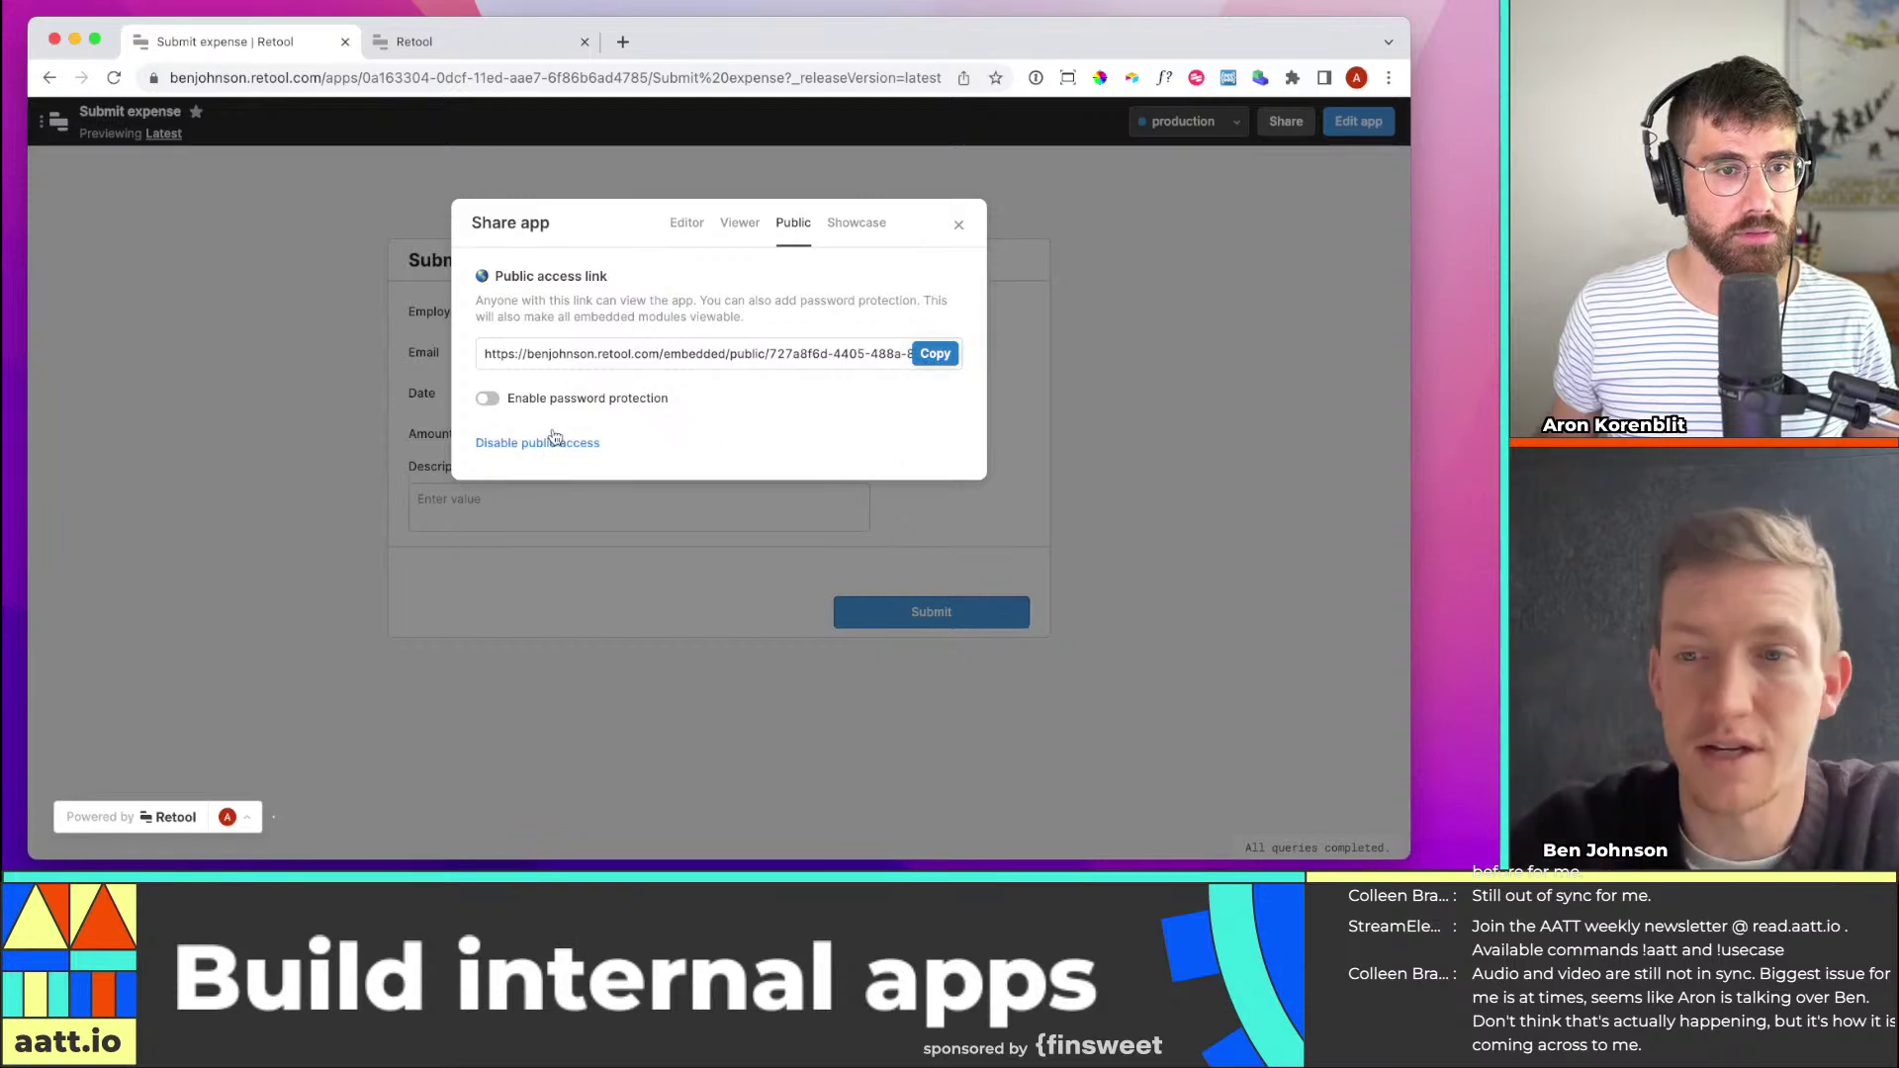
{"action": "key", "text": "super+Tab"}
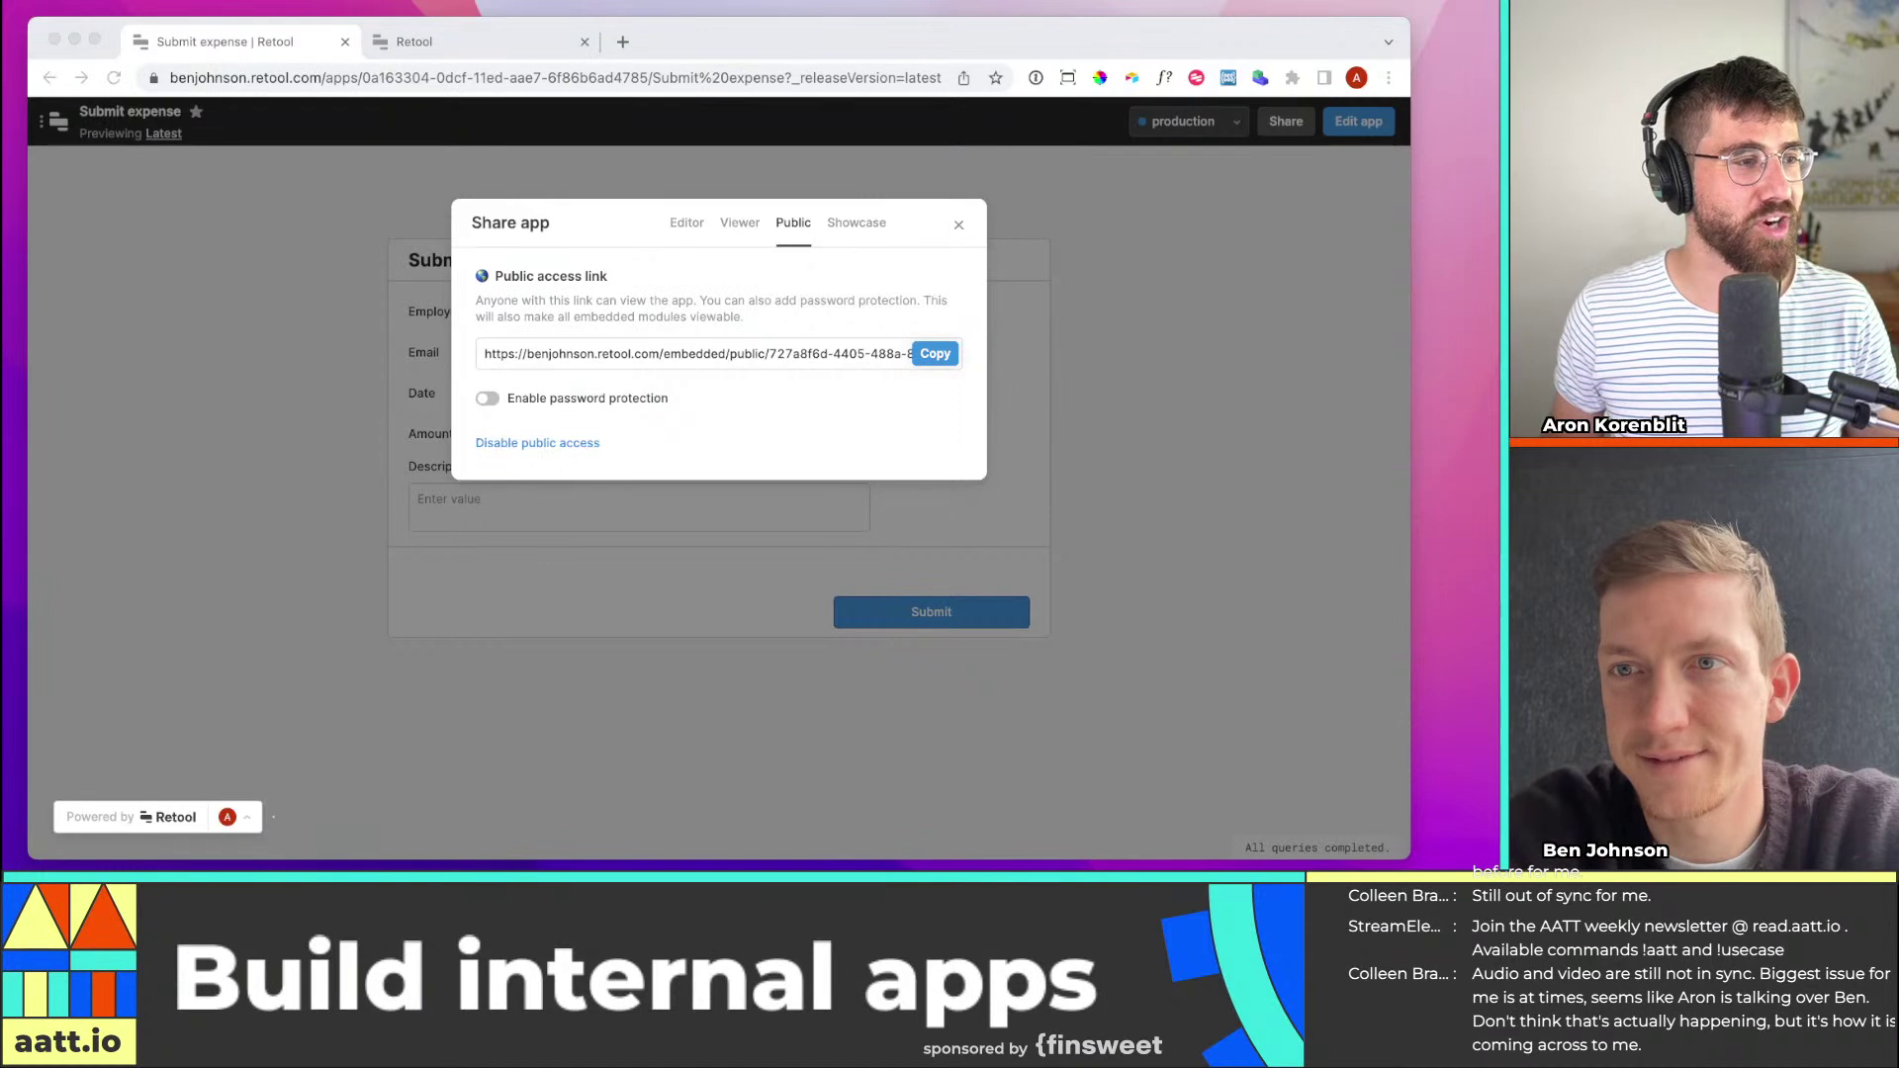
{"action": "left_click", "coordinate": [368, 319]}
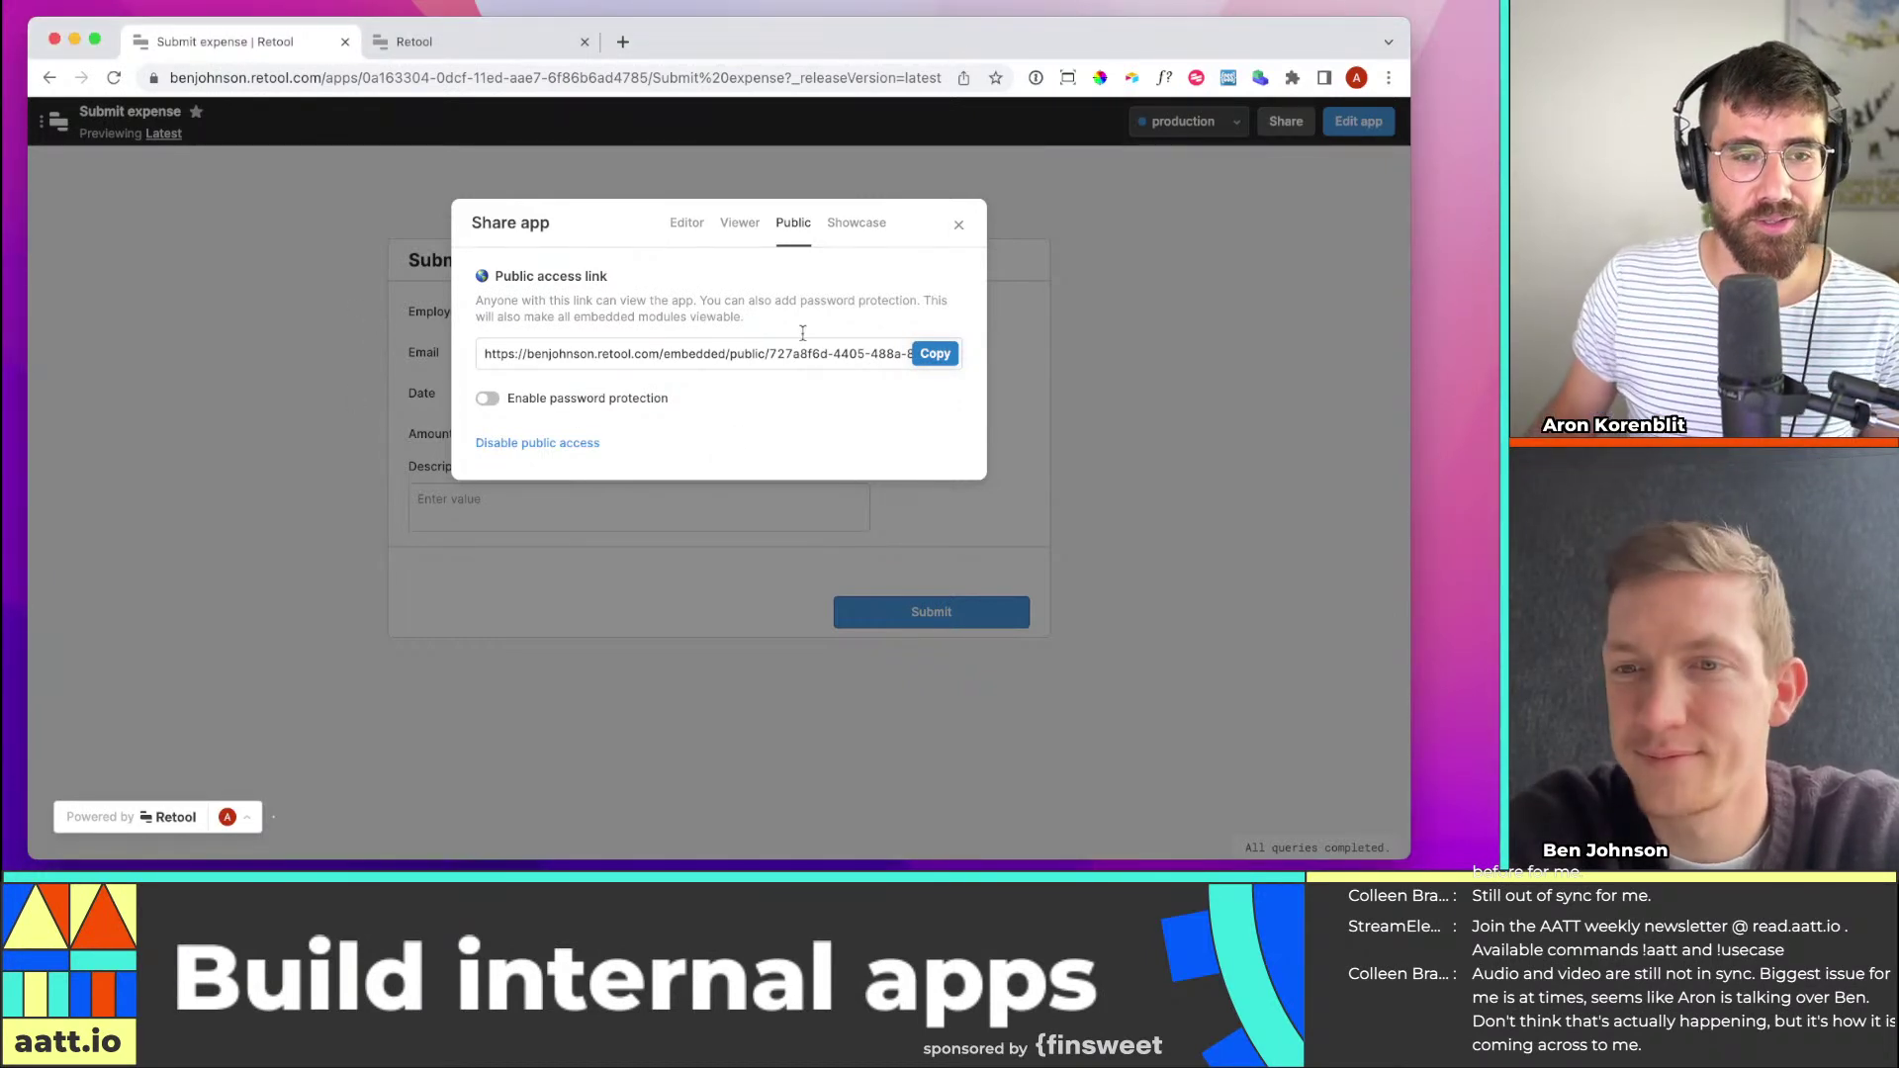
{"action": "left_click", "coordinate": [958, 224]}
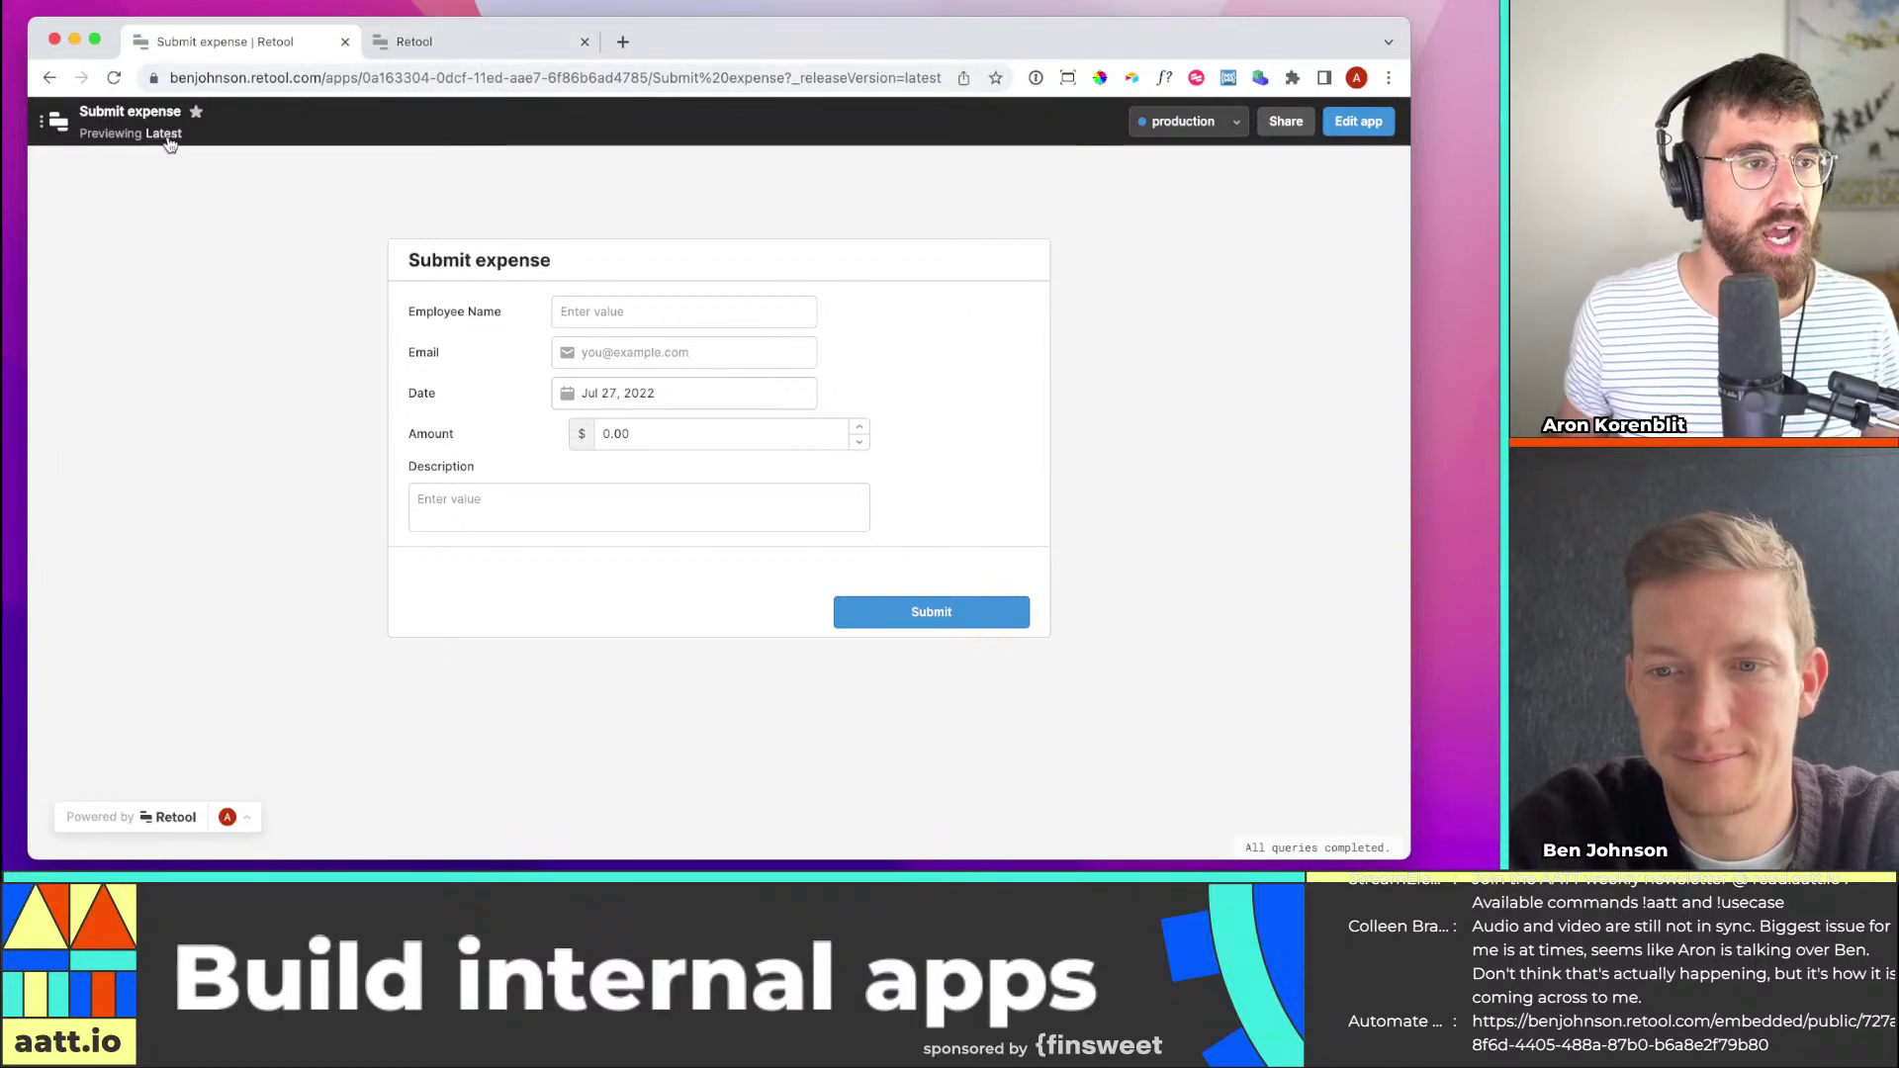
Switch the Submit expense app back to edit mode and return to the Retool apps home
{"action": "left_click", "coordinate": [63, 127]}
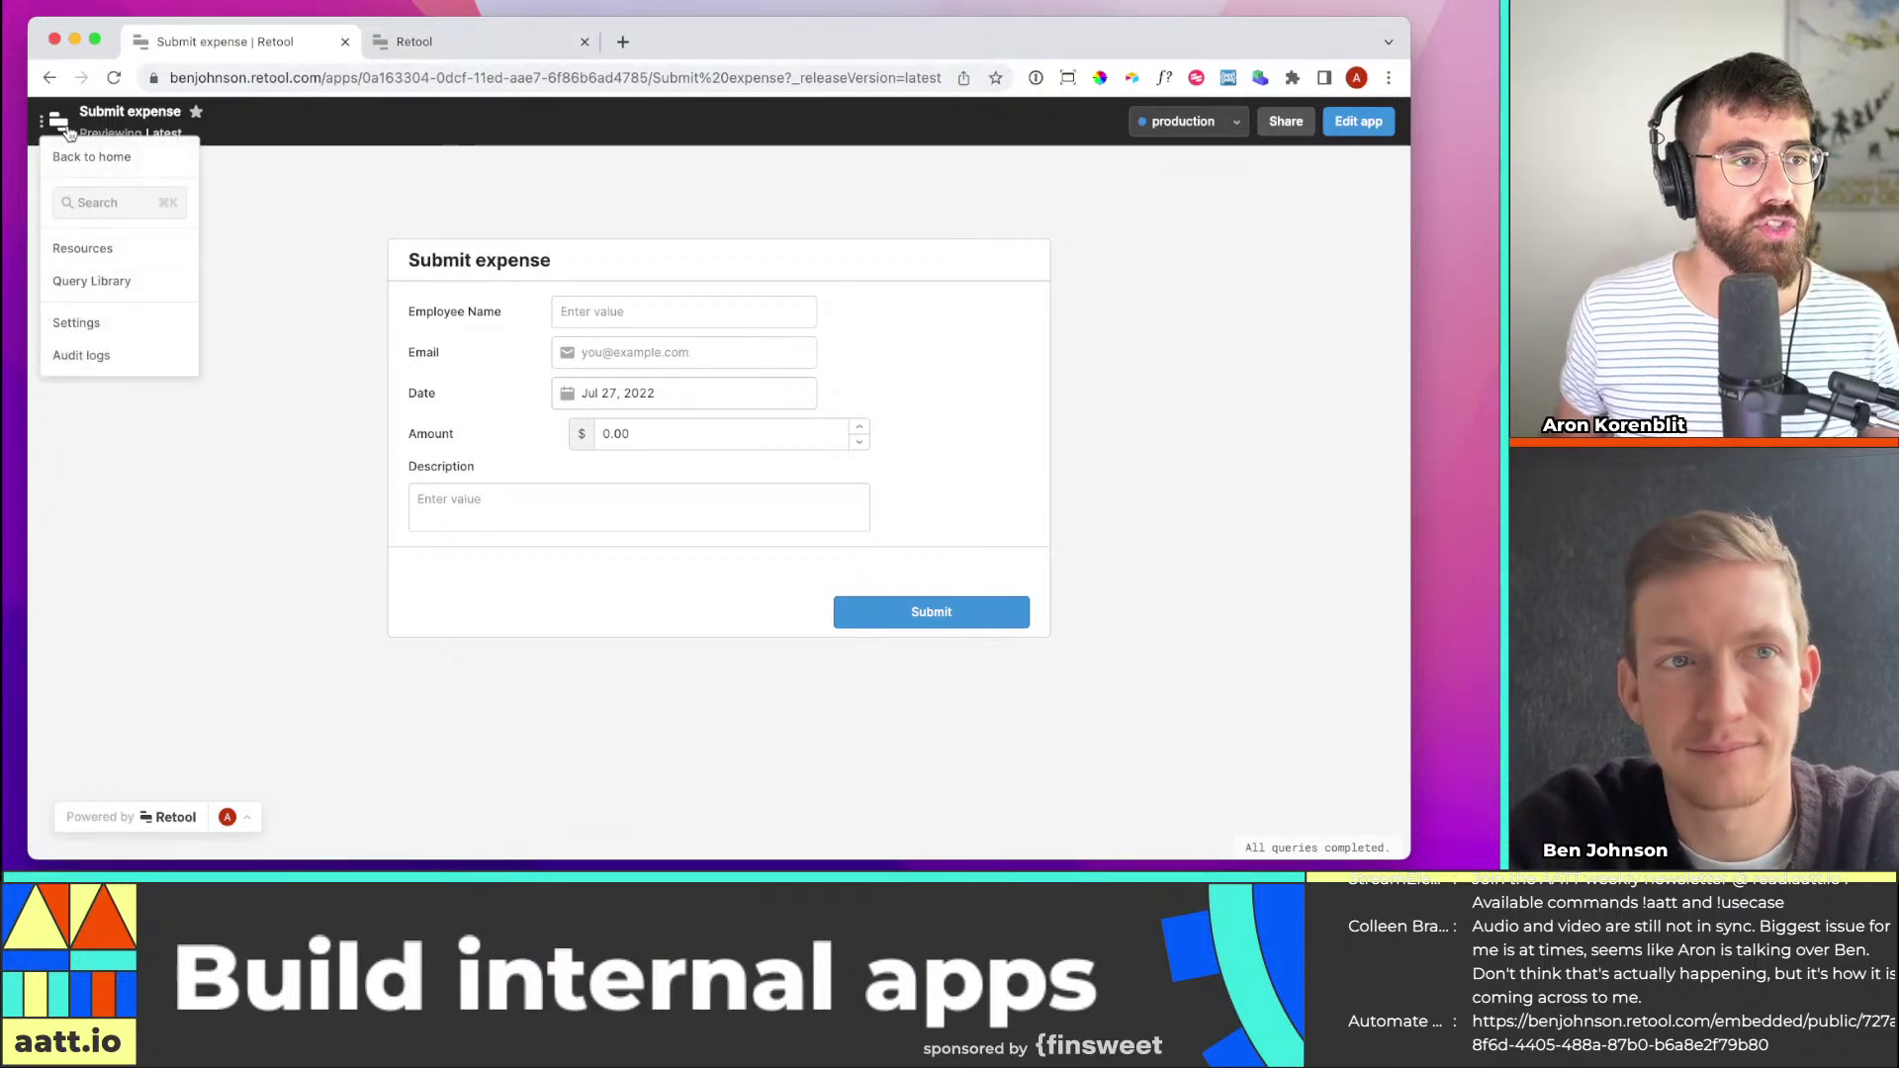
{"action": "left_click", "coordinate": [292, 203]}
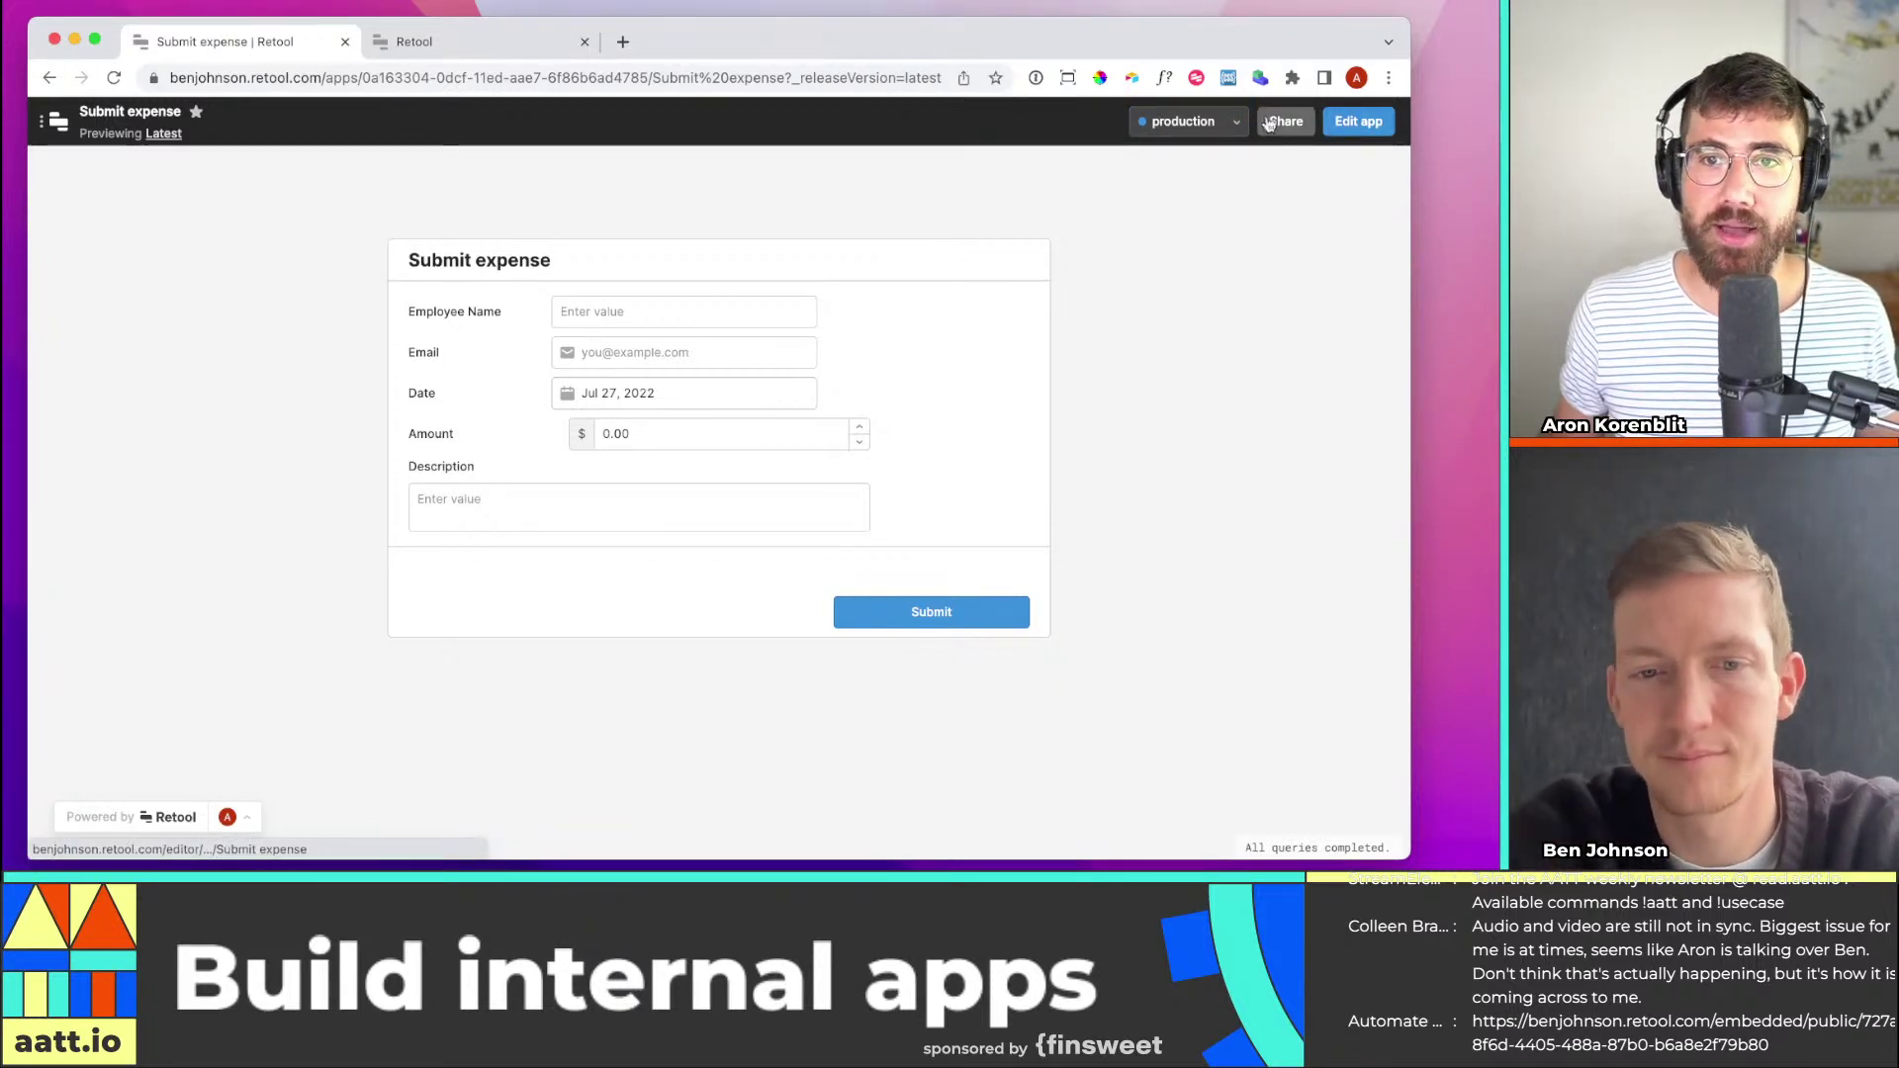
{"action": "left_click", "coordinate": [1358, 120]}
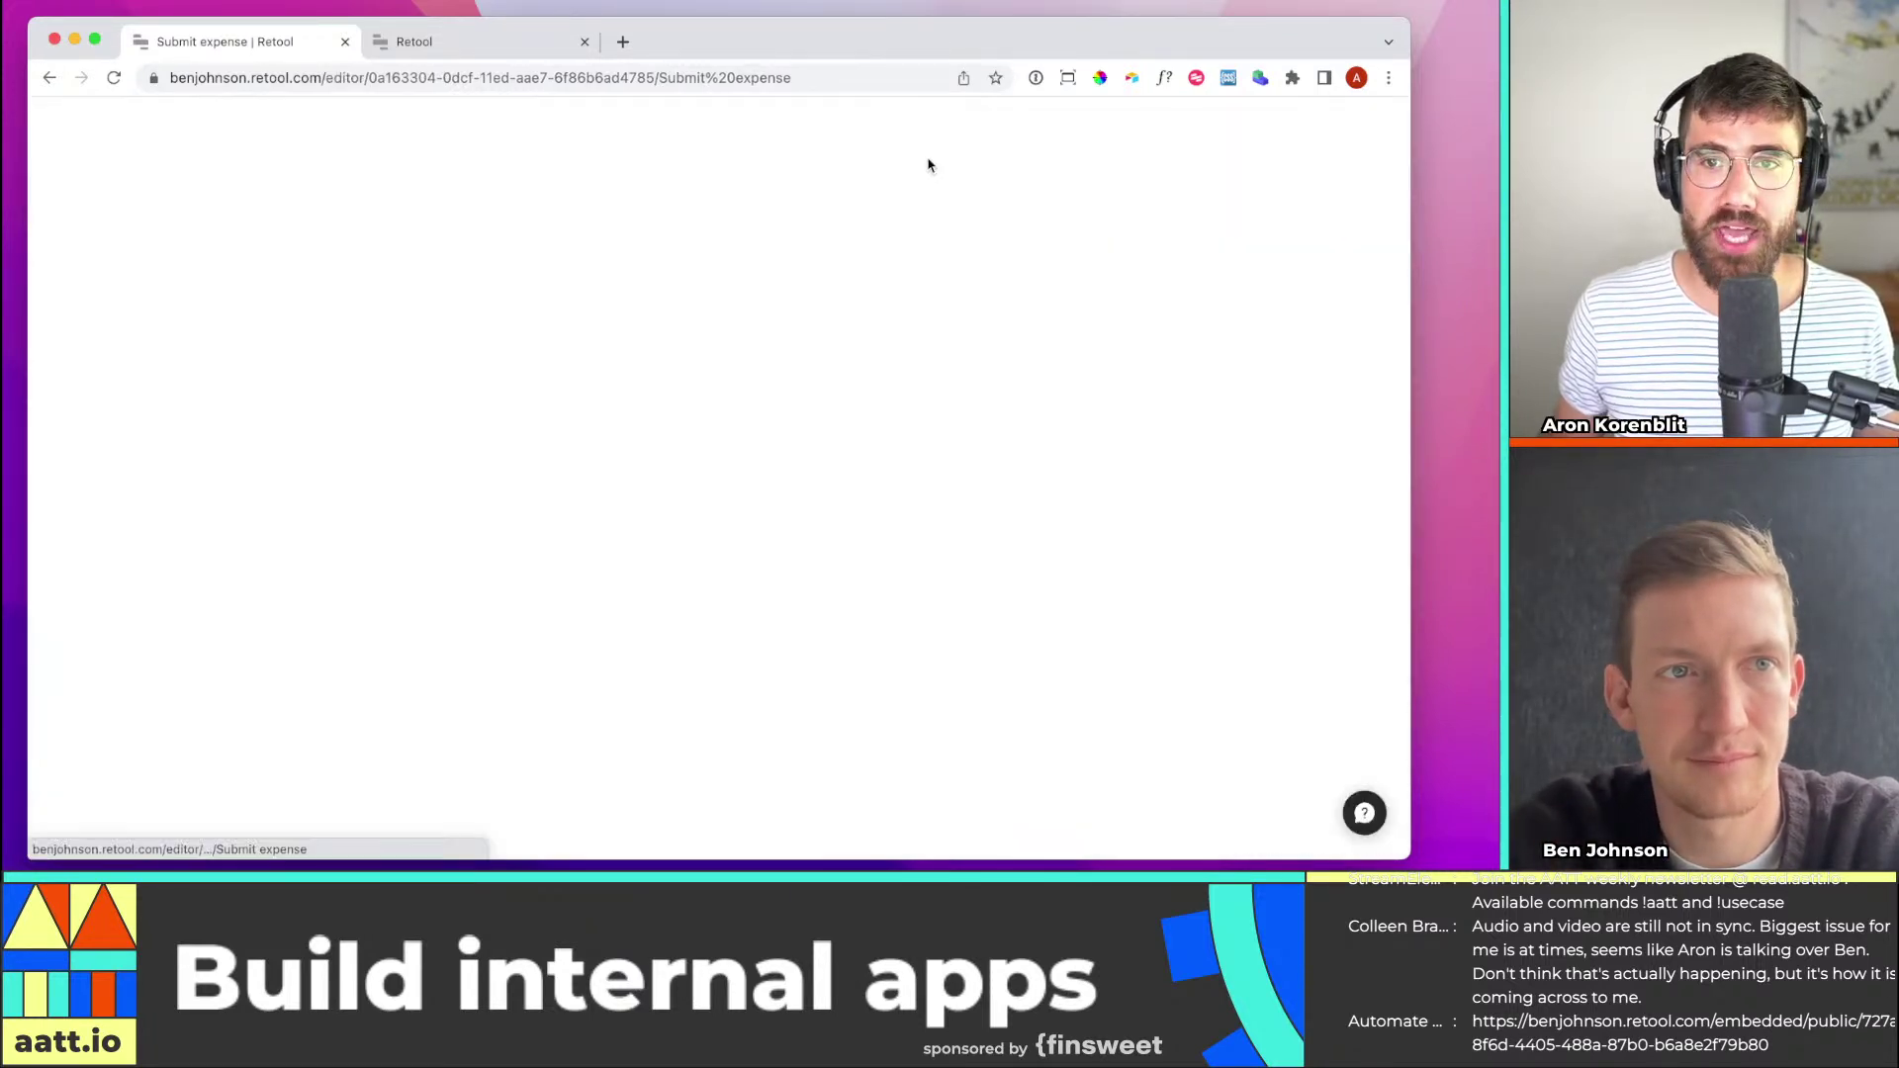
{"action": "mouse_move", "coordinate": [61, 127]}
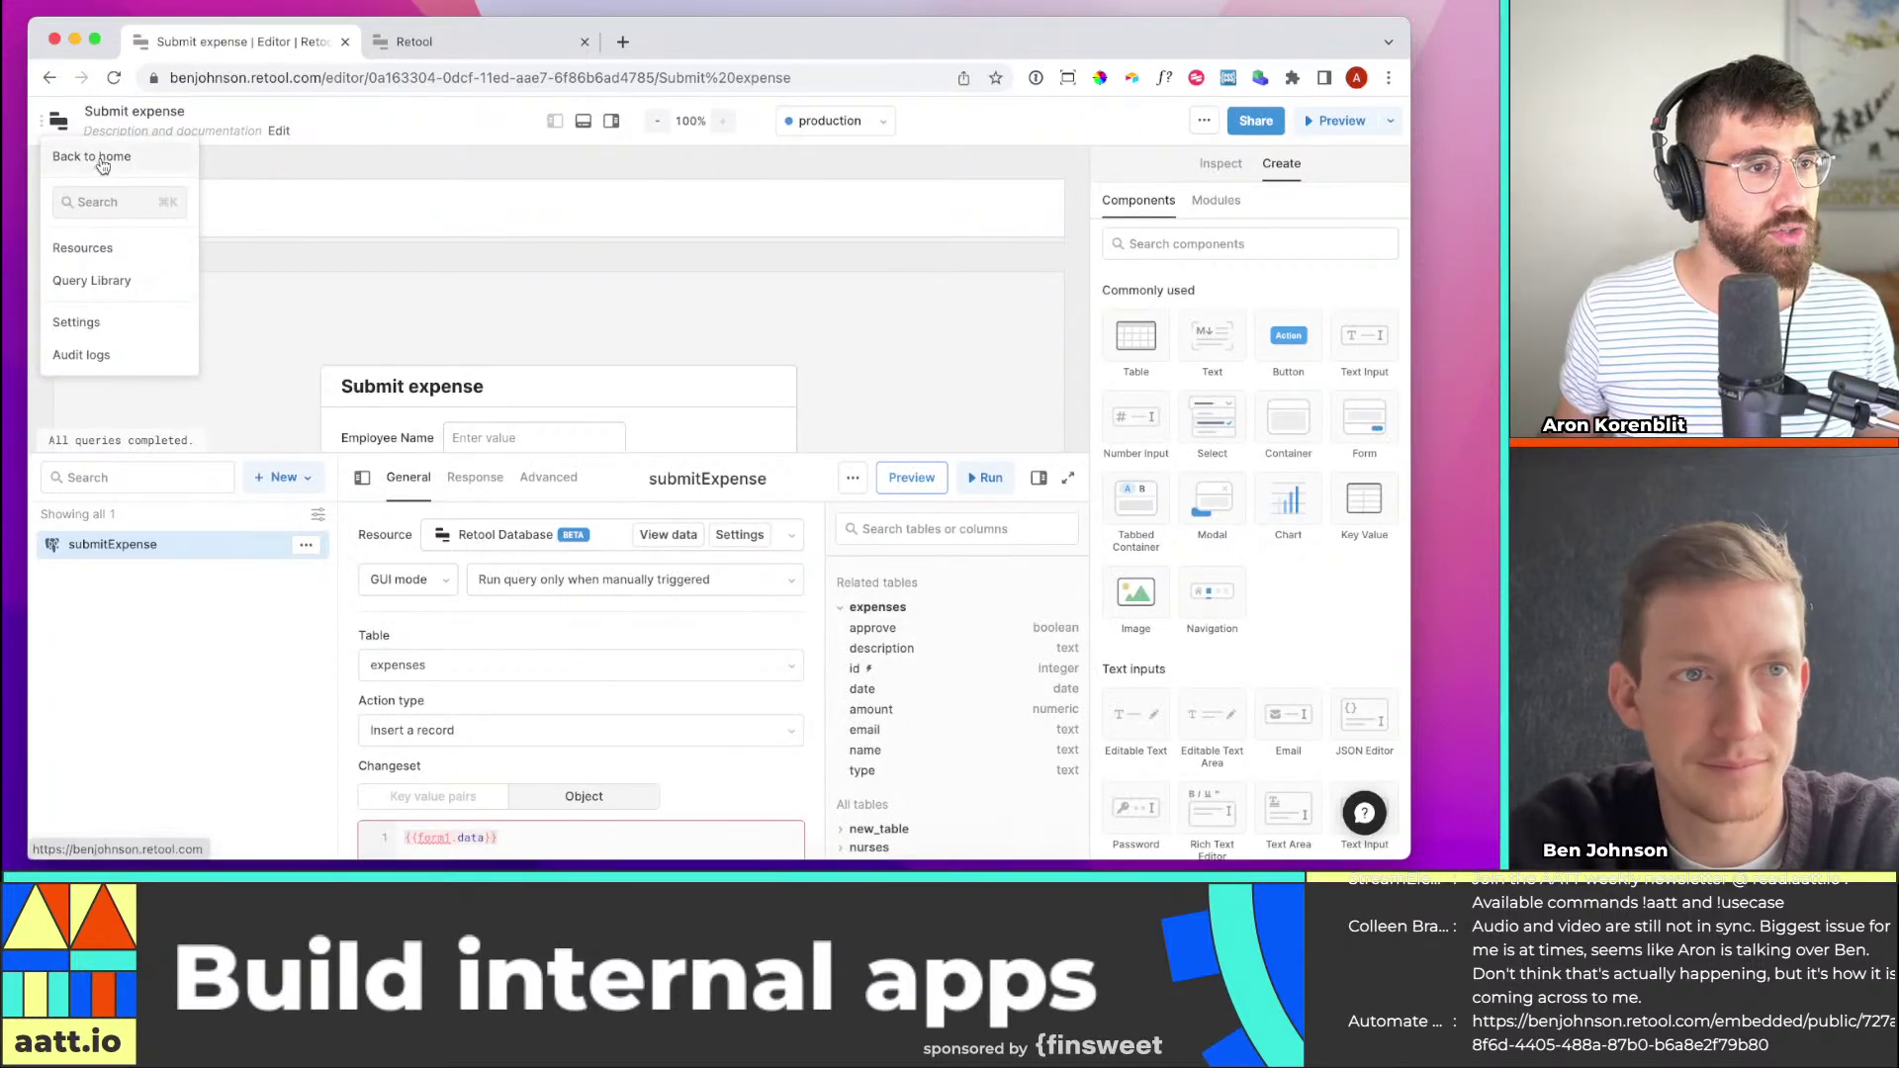
{"action": "left_click", "coordinate": [97, 158]}
Create a new blank app named 'Expense approval'
{"action": "left_click", "coordinate": [1286, 535]}
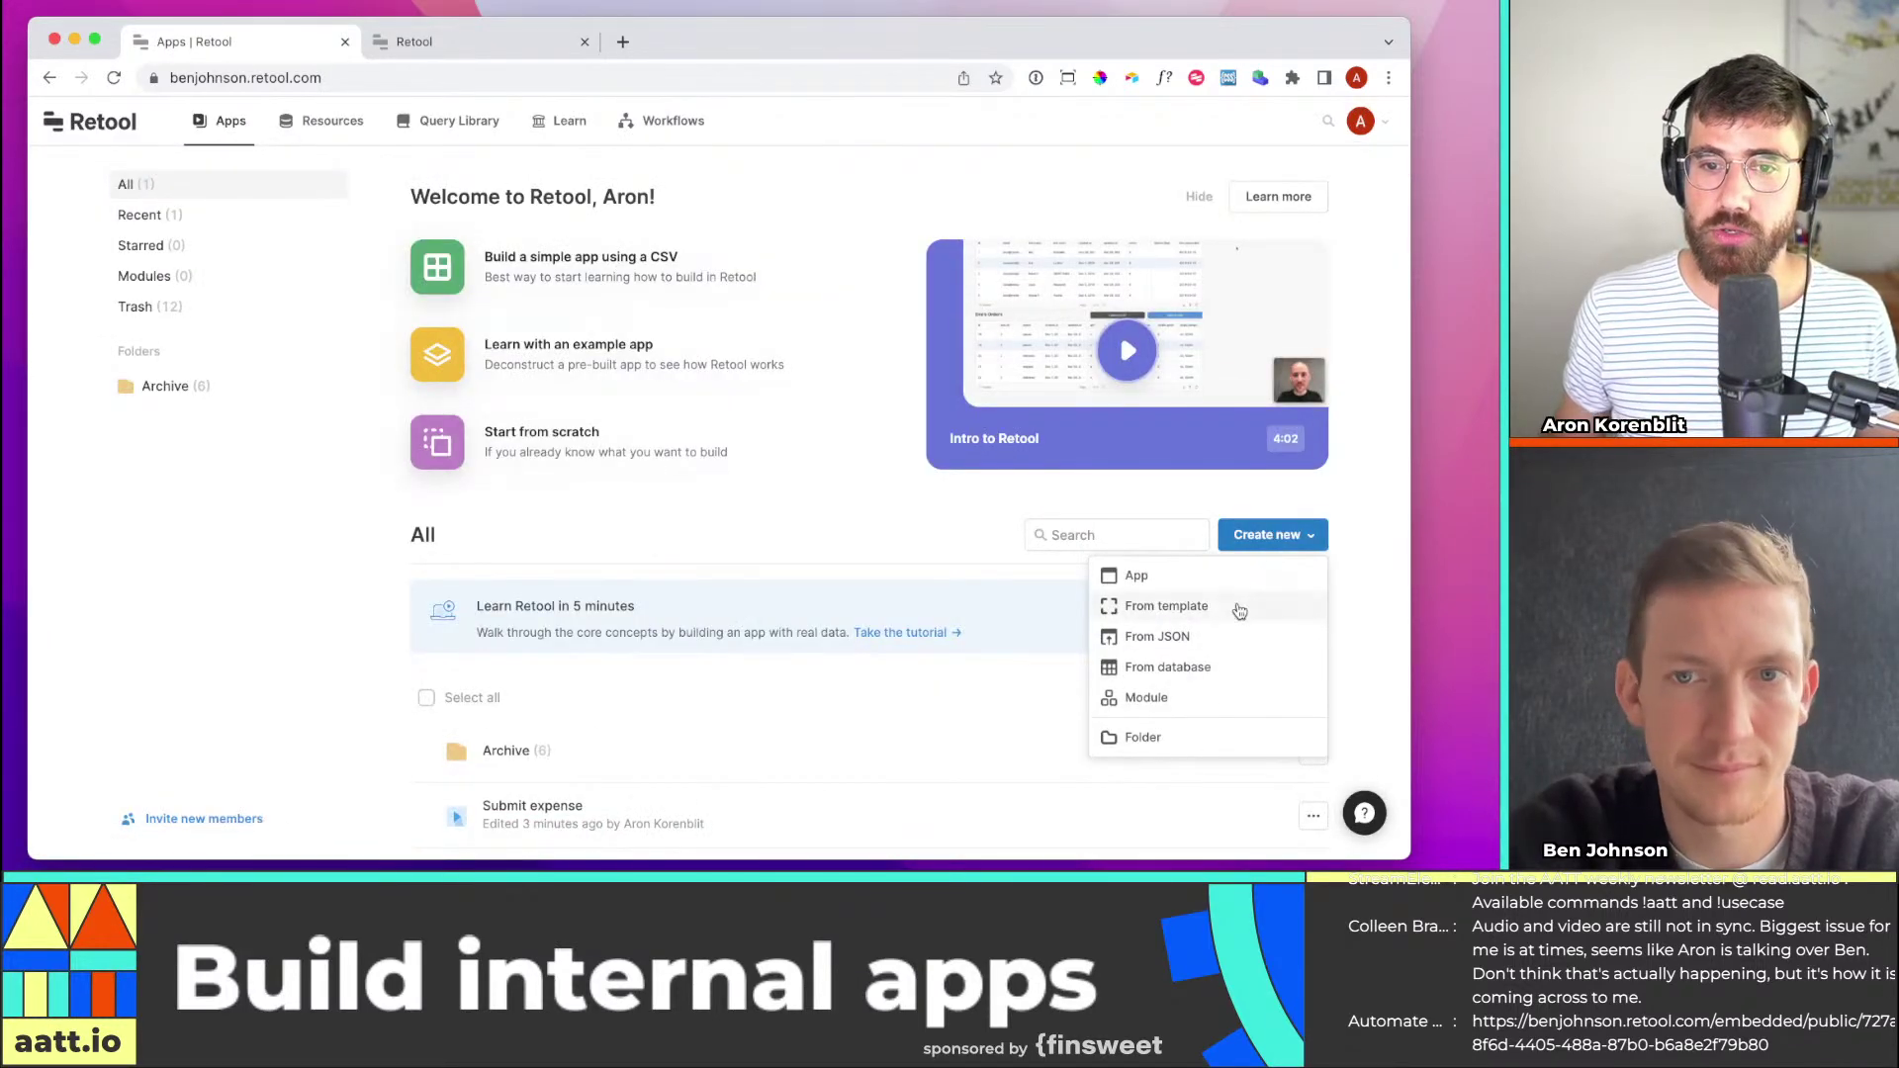
{"action": "left_click", "coordinate": [1199, 572]}
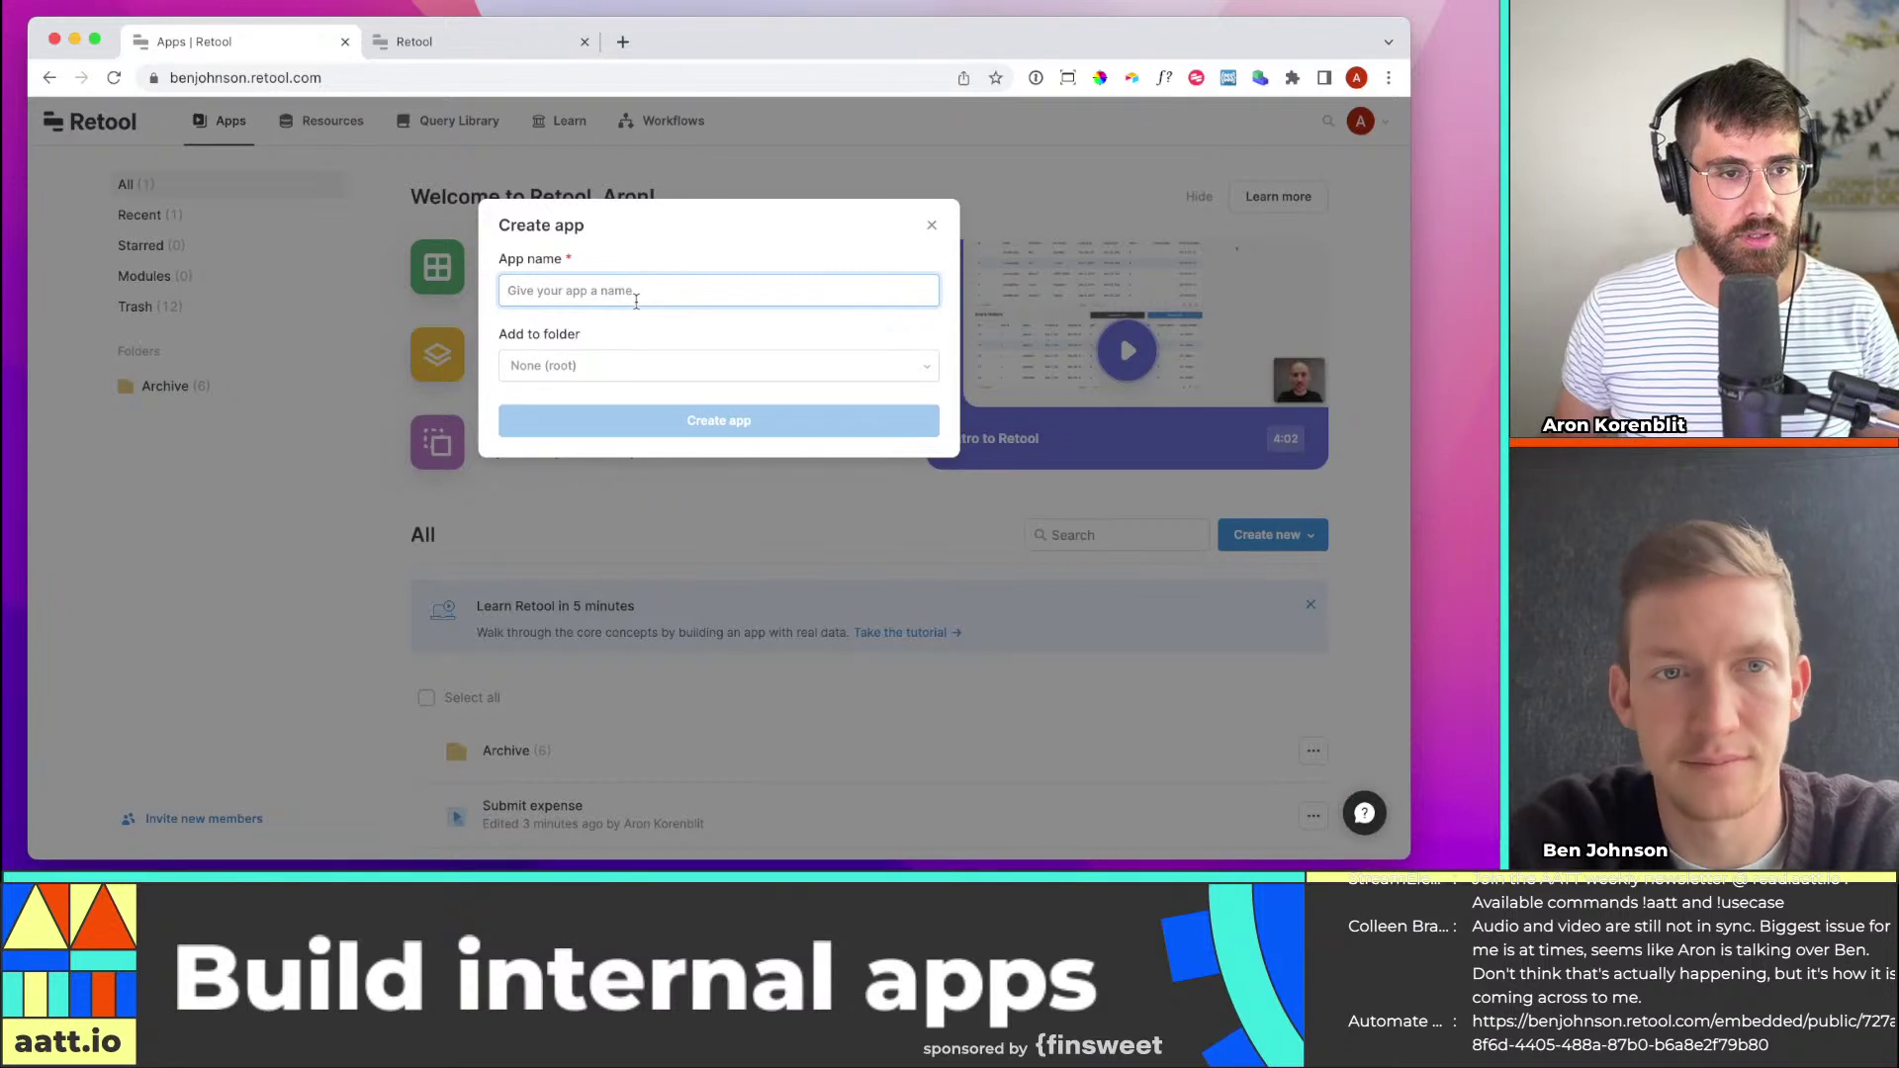
{"action": "type", "text": "Expense approval"}
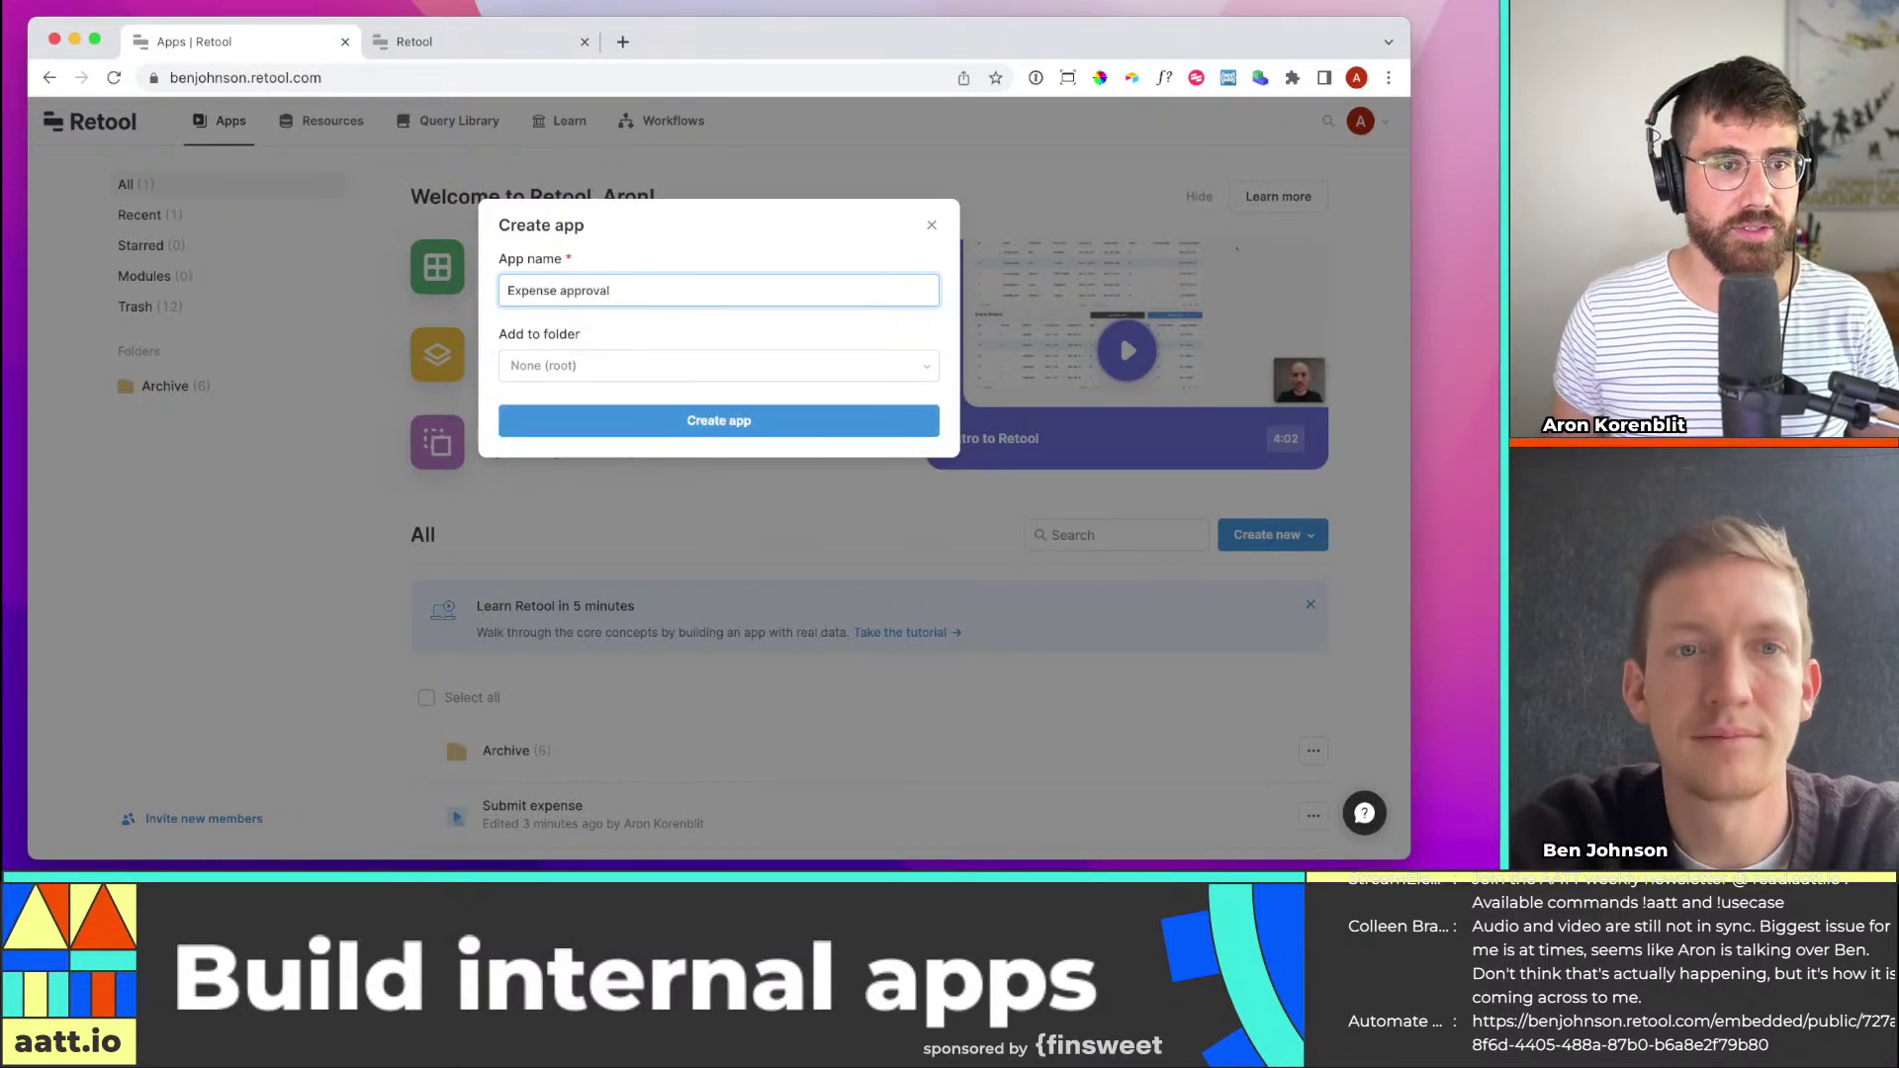
{"action": "key", "text": "Tab"}
{"action": "left_click", "coordinate": [811, 429]}
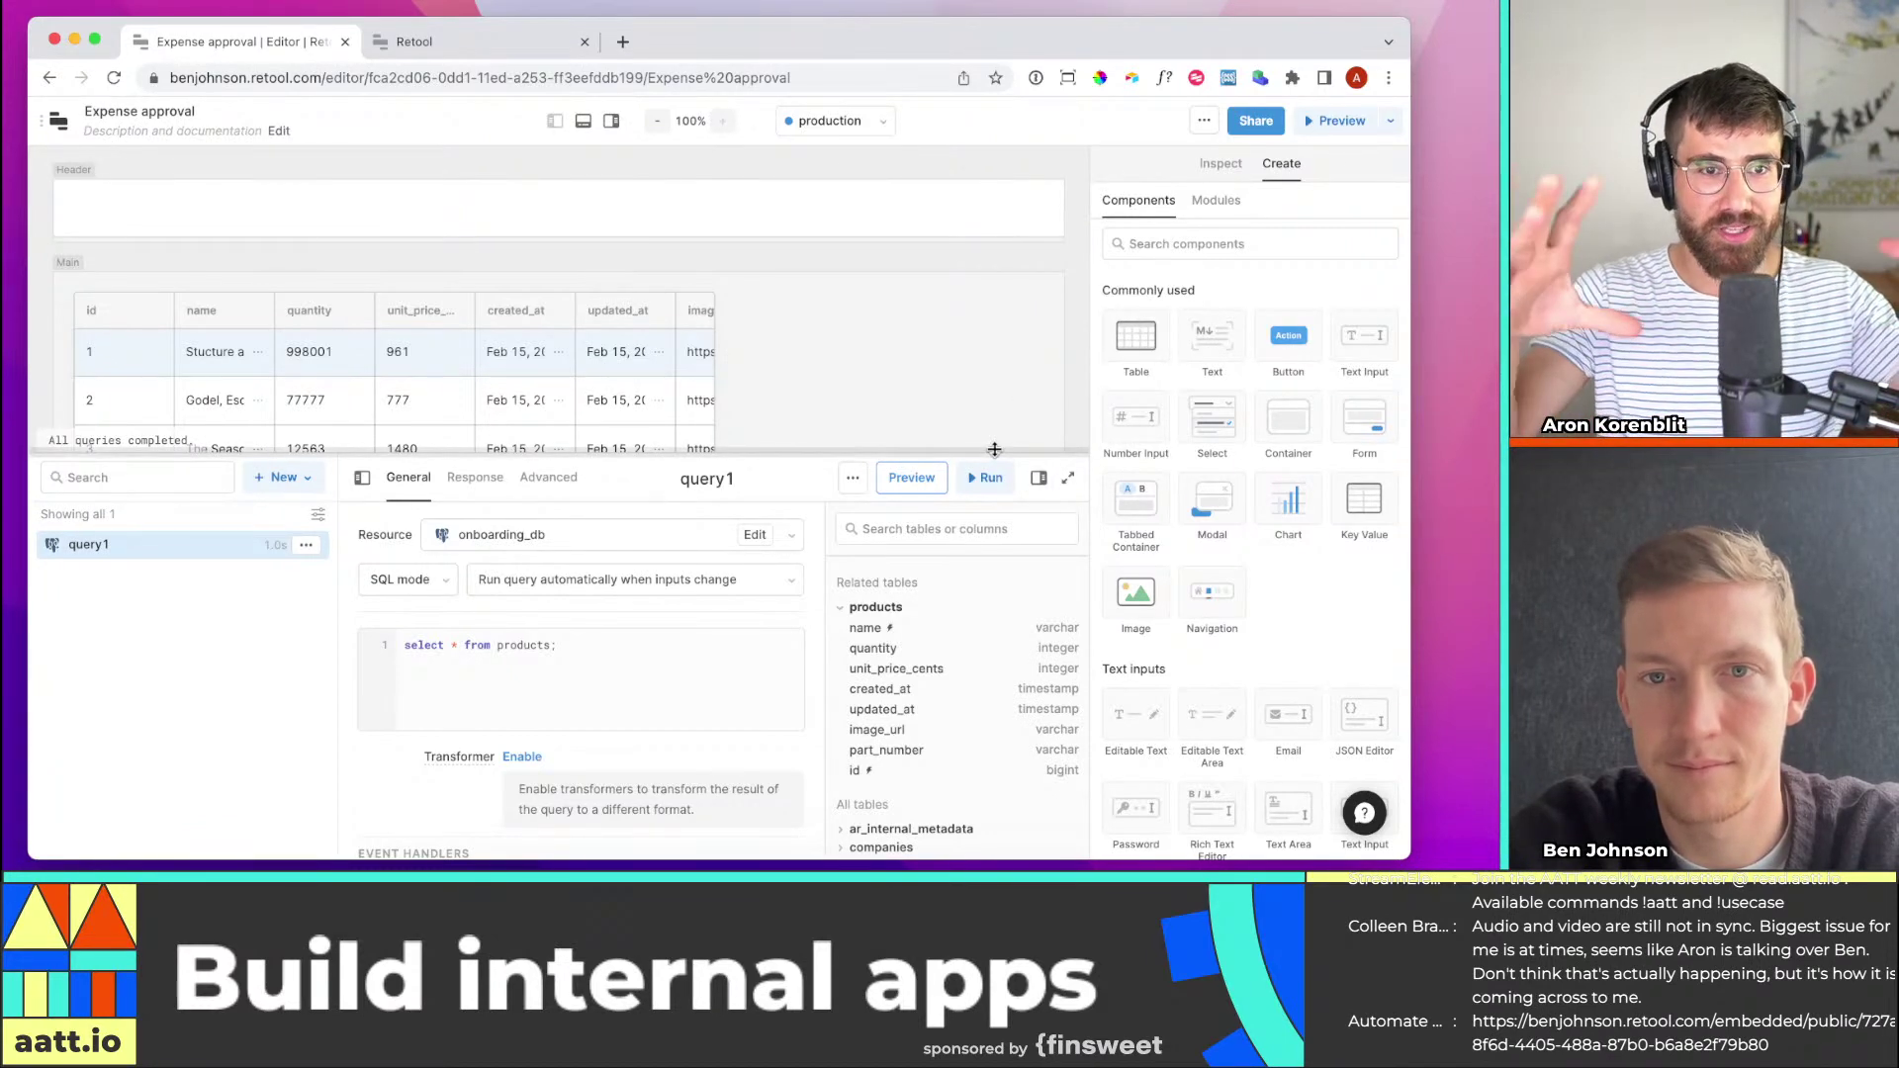
Hide the query panel, select table1, and enlarge it across the canvas to show eight rows
{"action": "left_click", "coordinate": [583, 120]}
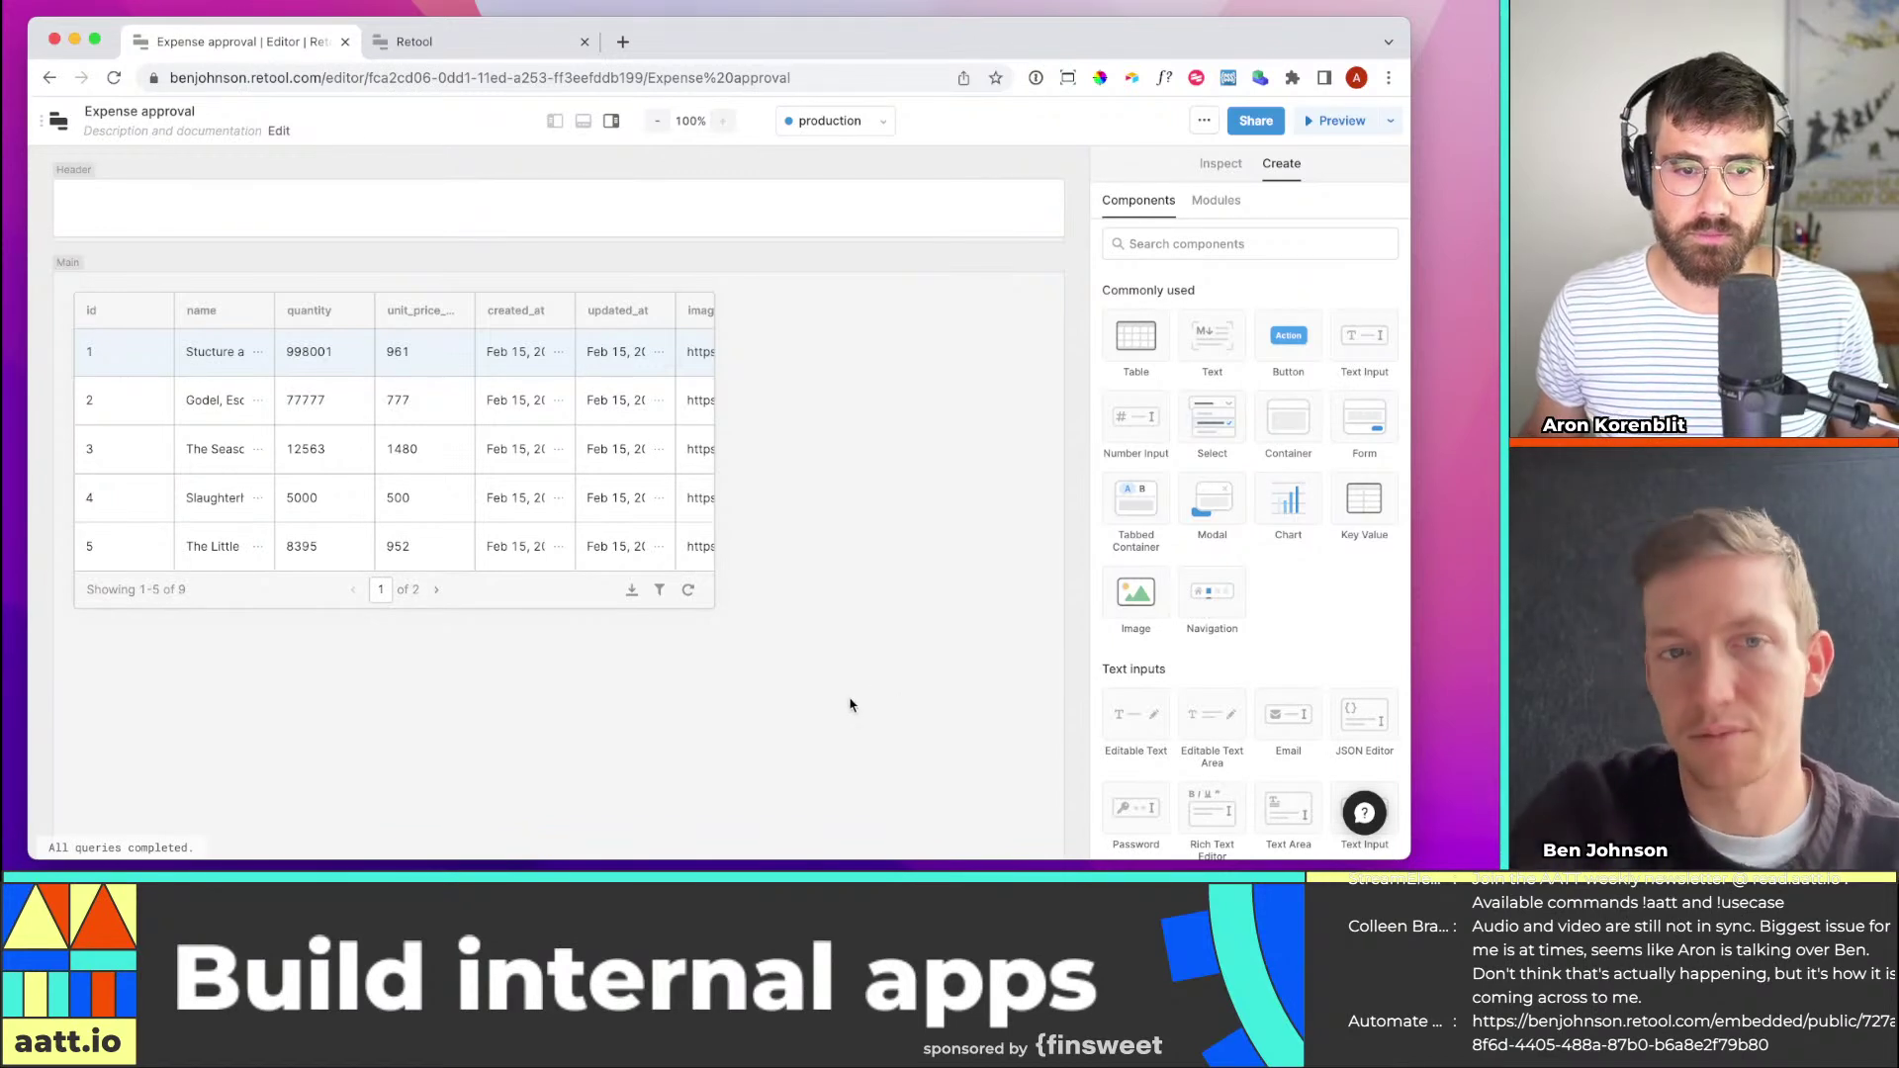
{"action": "left_click_drag", "start_coordinate": [848, 700], "coordinate": [401, 381]}
{"action": "left_click", "coordinate": [225, 310]}
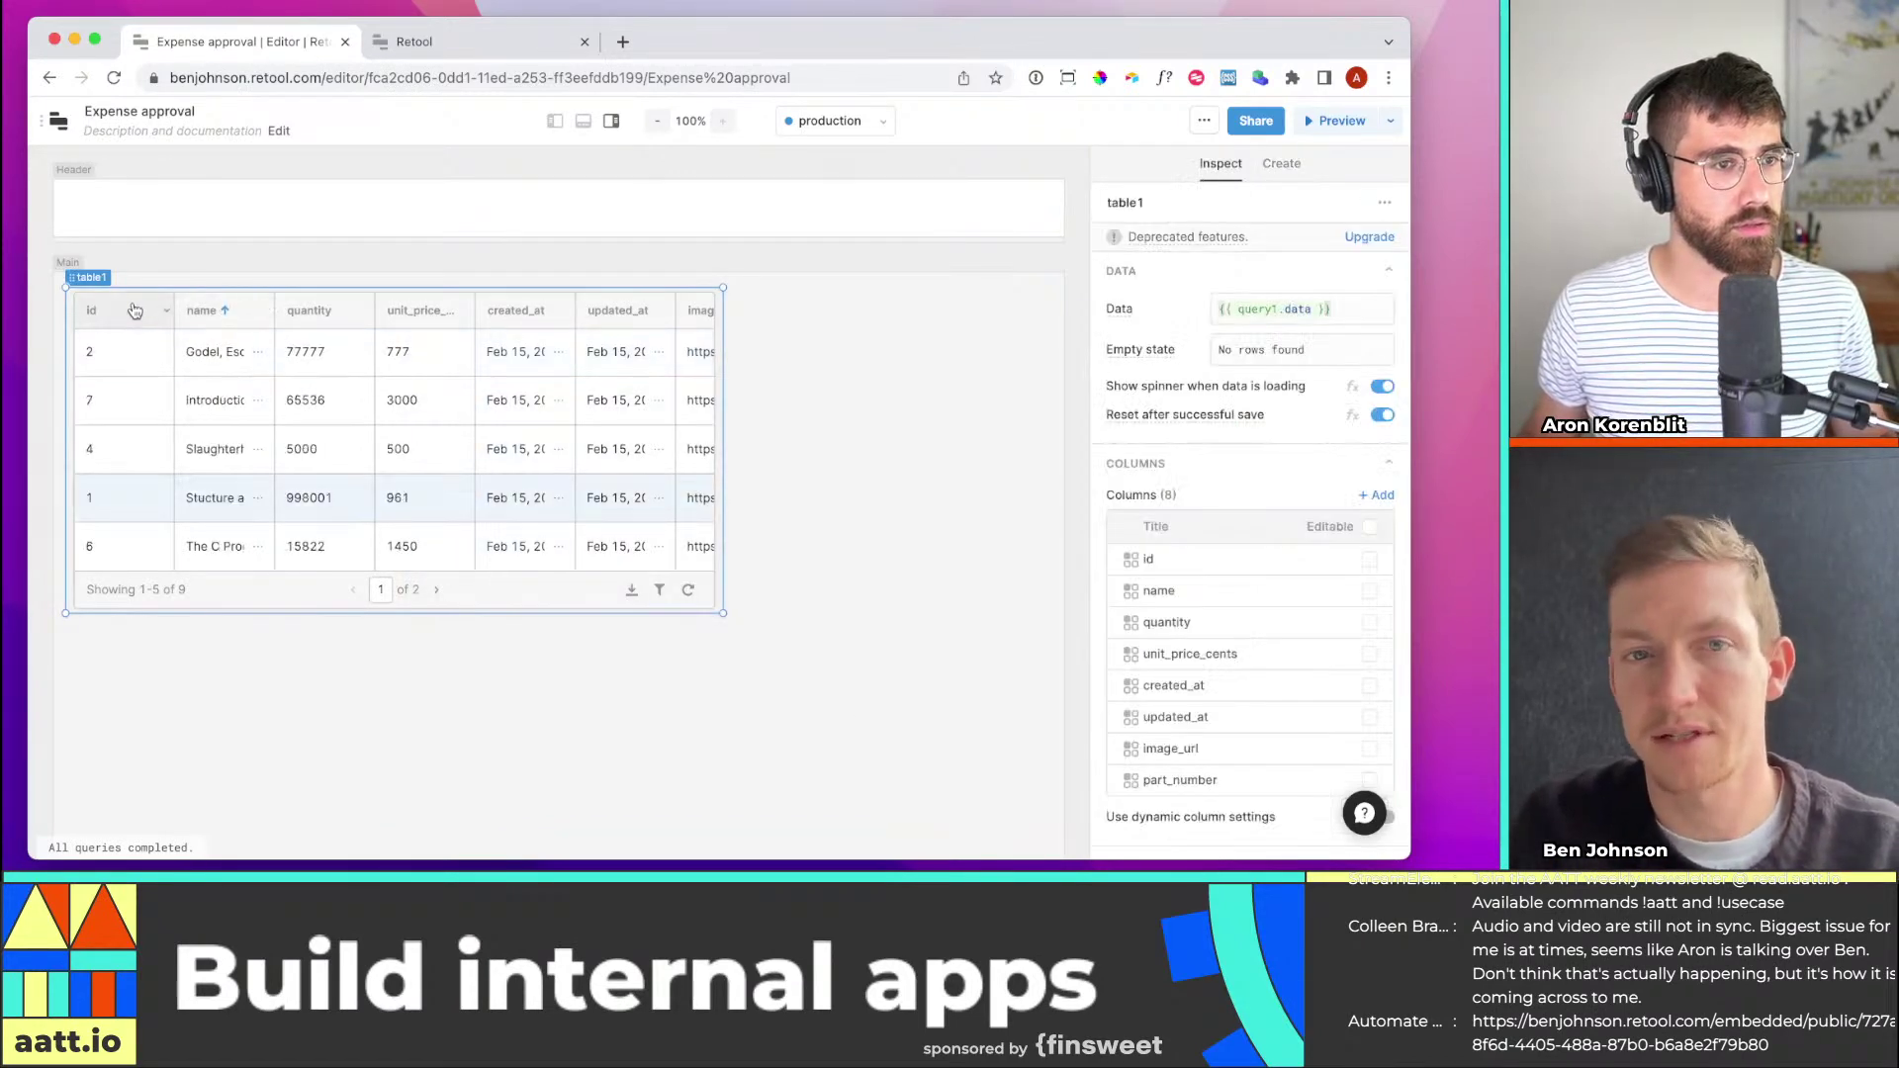
{"action": "left_click", "coordinate": [172, 321]}
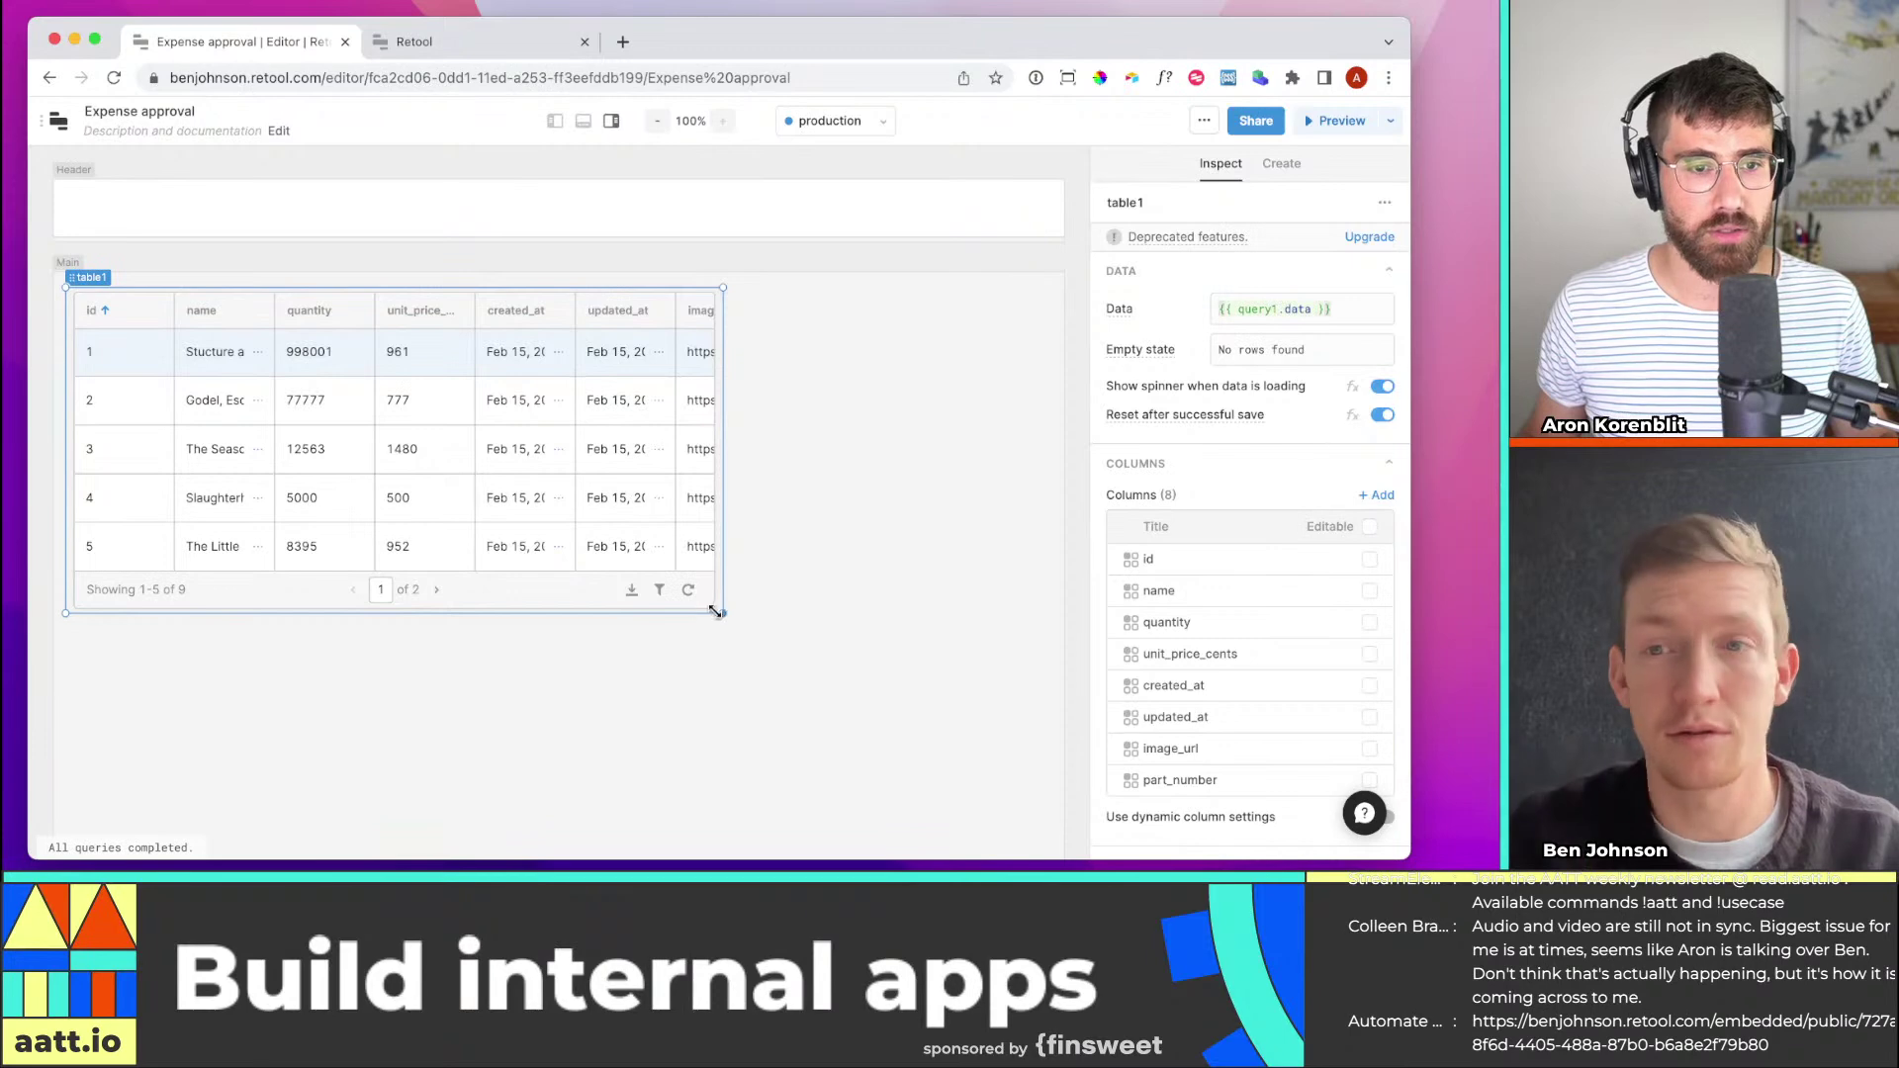
{"action": "left_click_drag", "start_coordinate": [715, 610], "coordinate": [1000, 768]}
{"action": "left_click_drag", "start_coordinate": [1020, 776], "coordinate": [1011, 776]}
{"action": "left_click_drag", "start_coordinate": [69, 682], "coordinate": [304, 661]}
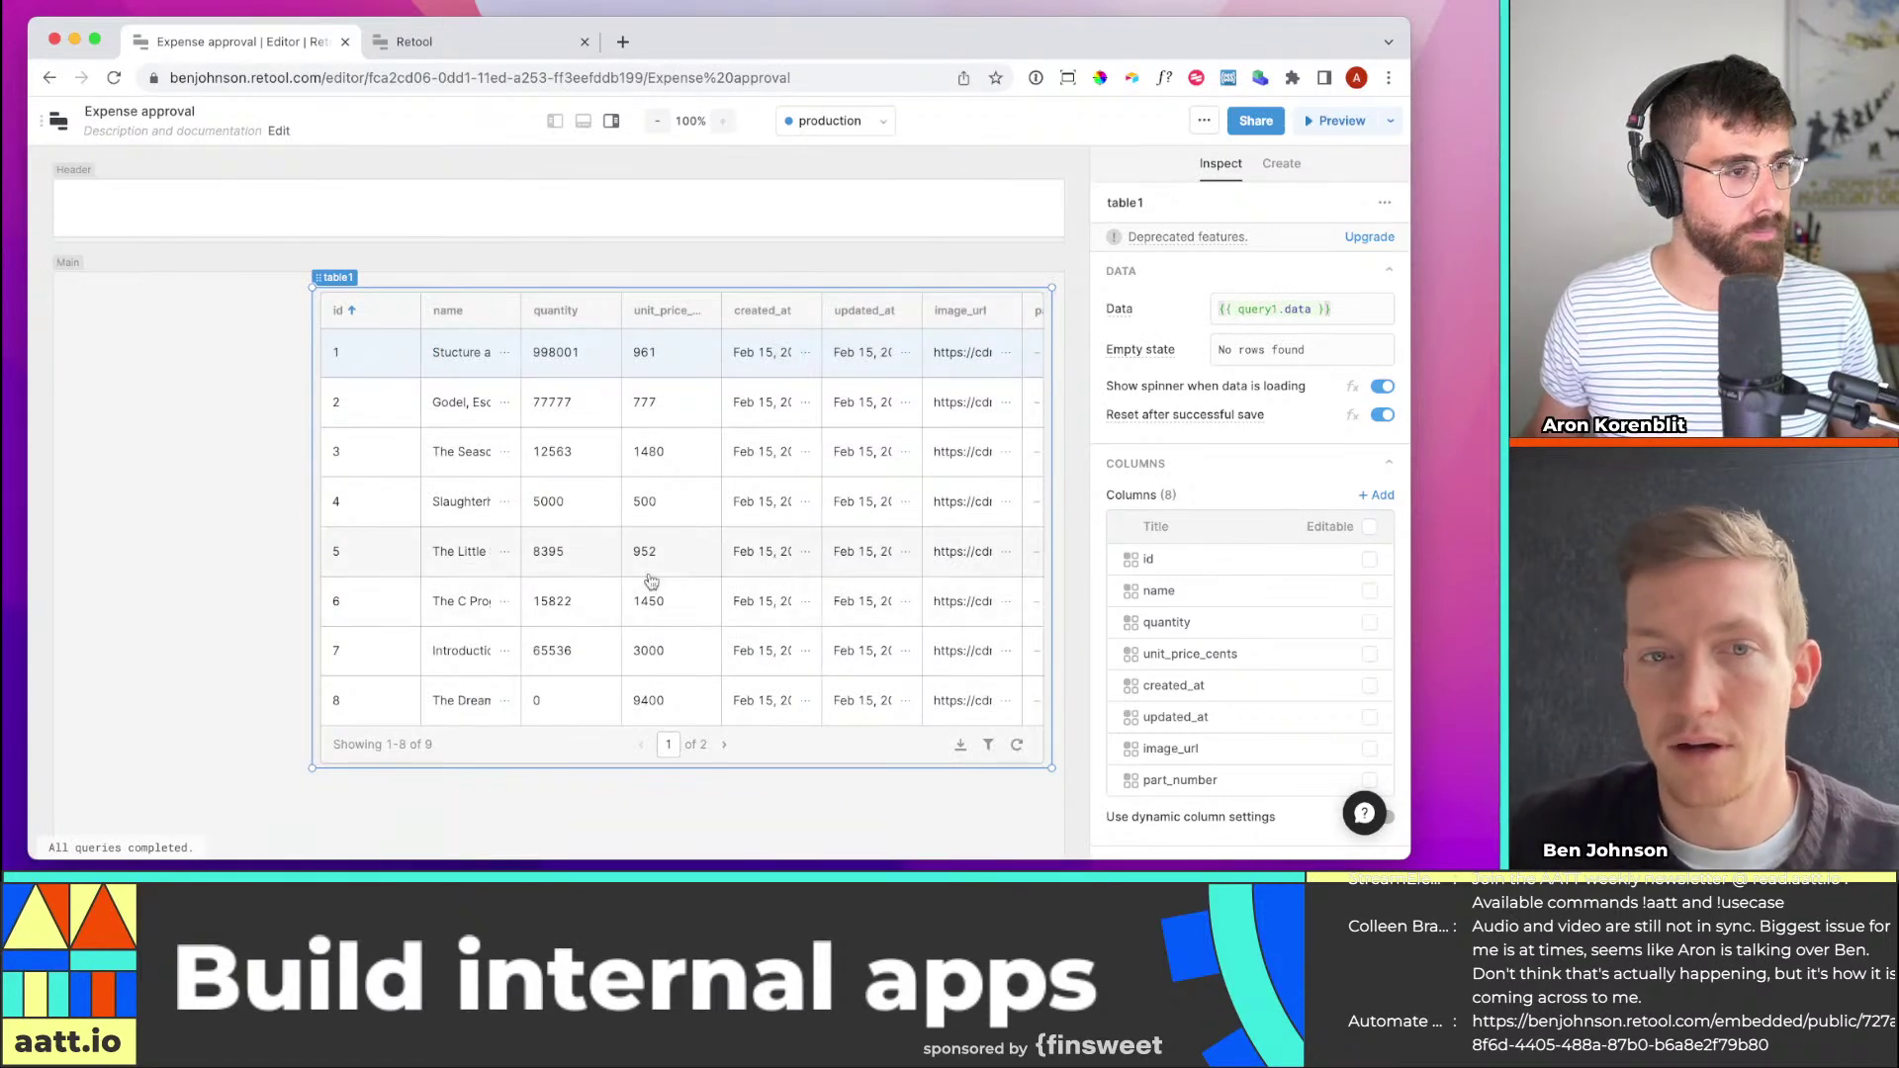
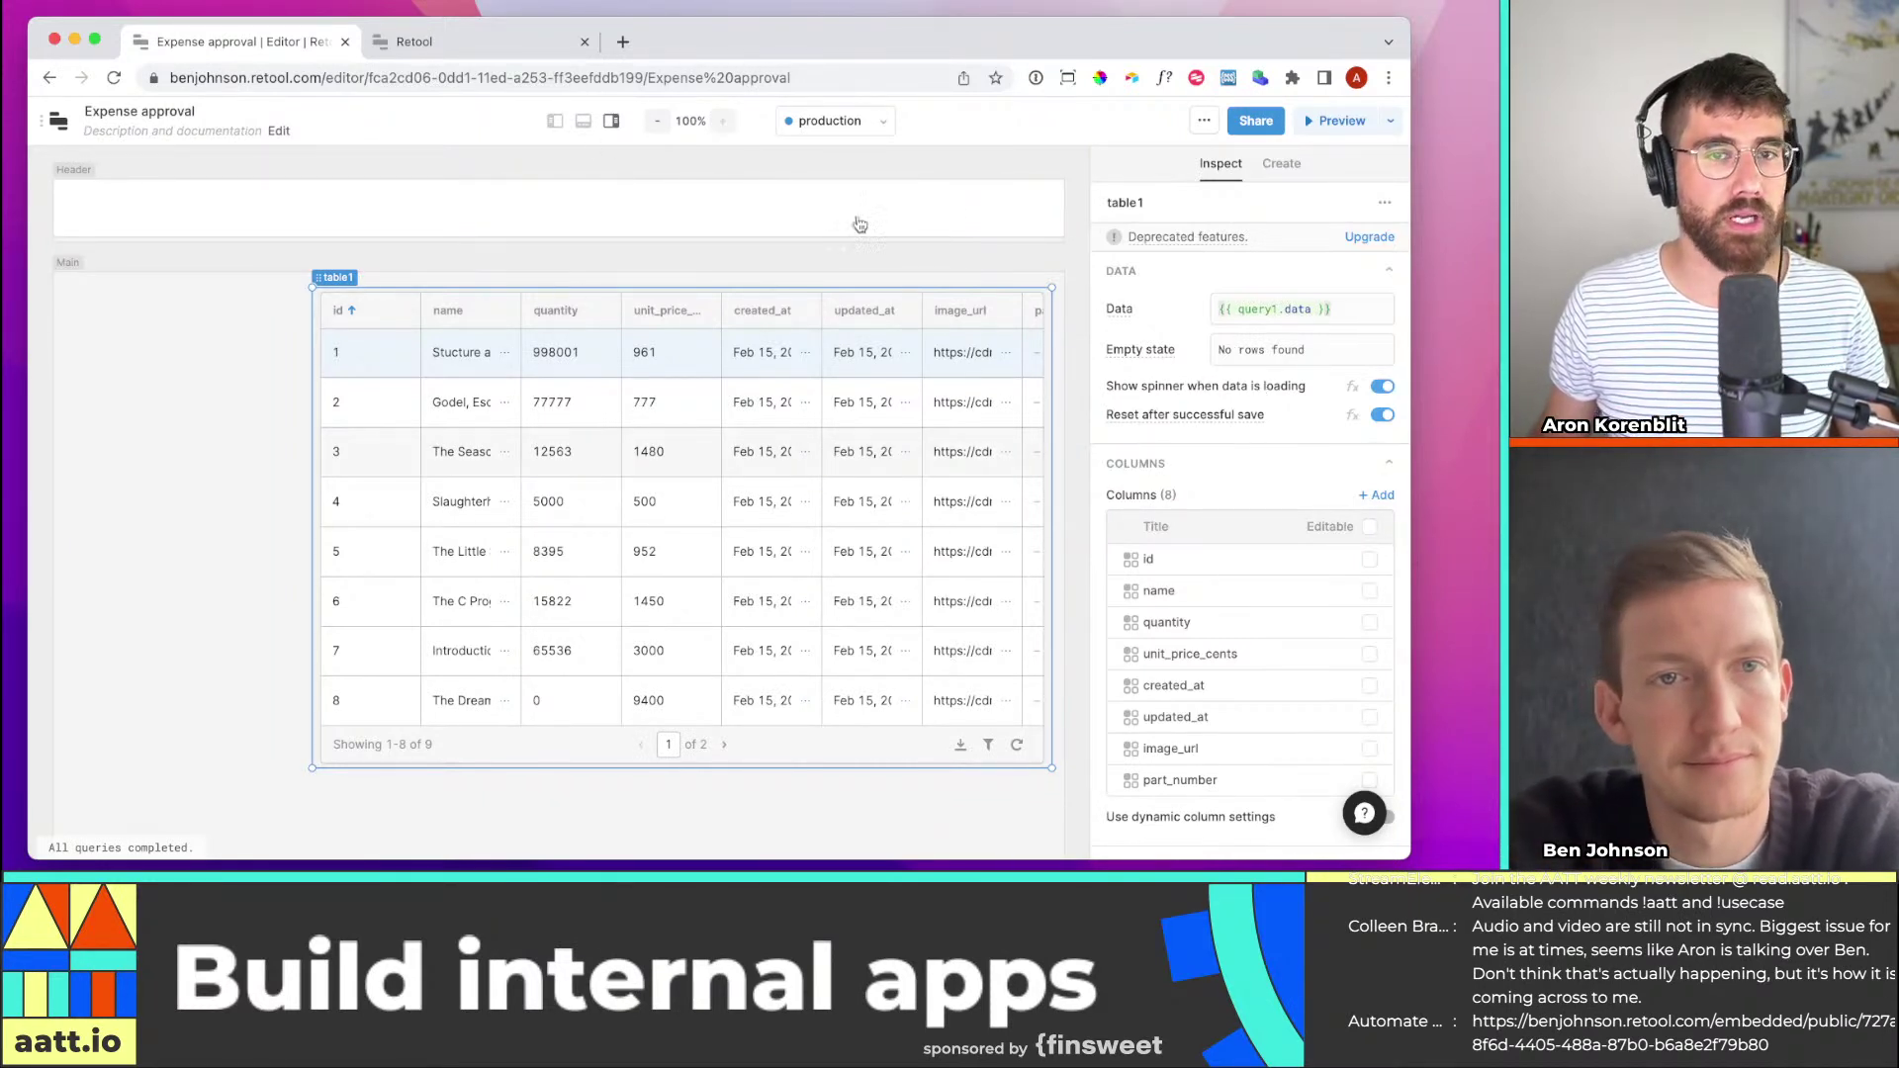
Open query1's SQL in the bottom query editor and select its title for renaming
{"action": "left_click", "coordinate": [584, 121]}
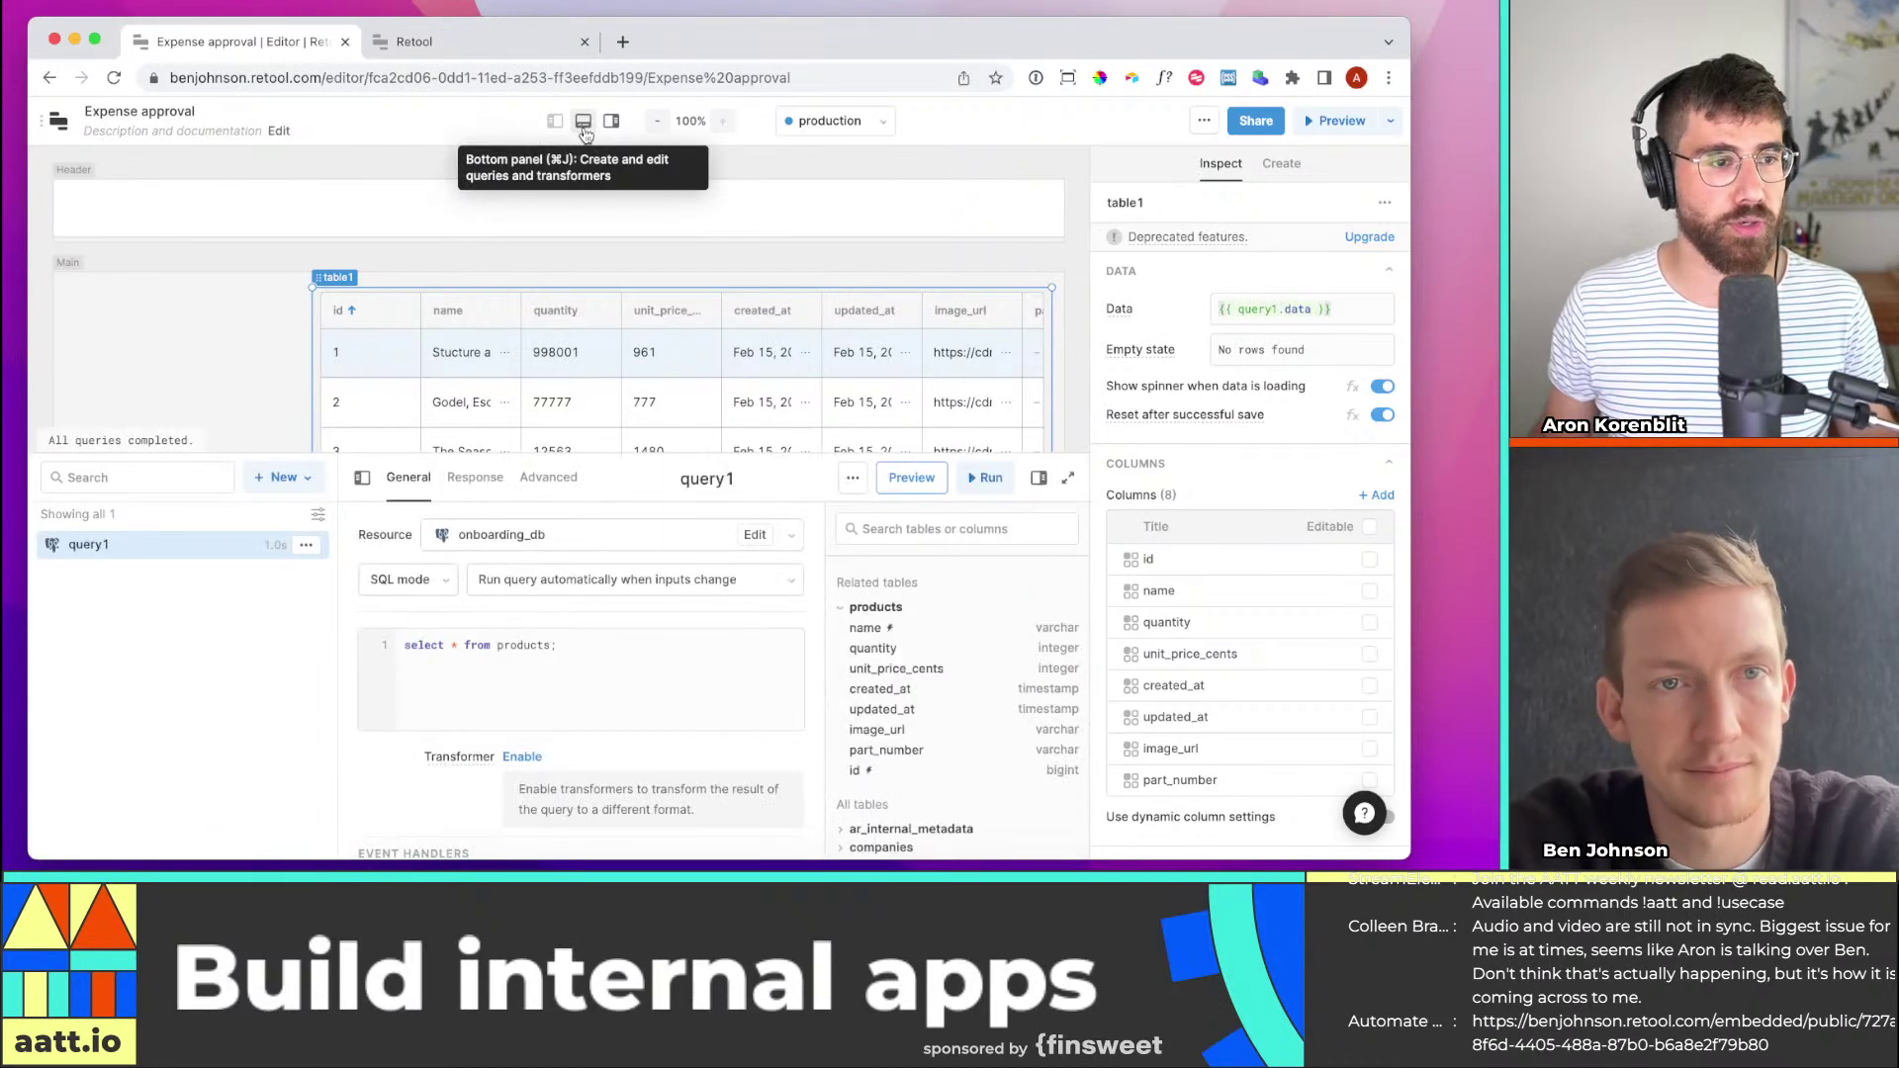
{"action": "left_click", "coordinate": [708, 478]}
Rename the query to pullExpenses and set its resource to Retool Database
{"action": "type", "text": "pullExpenses"}
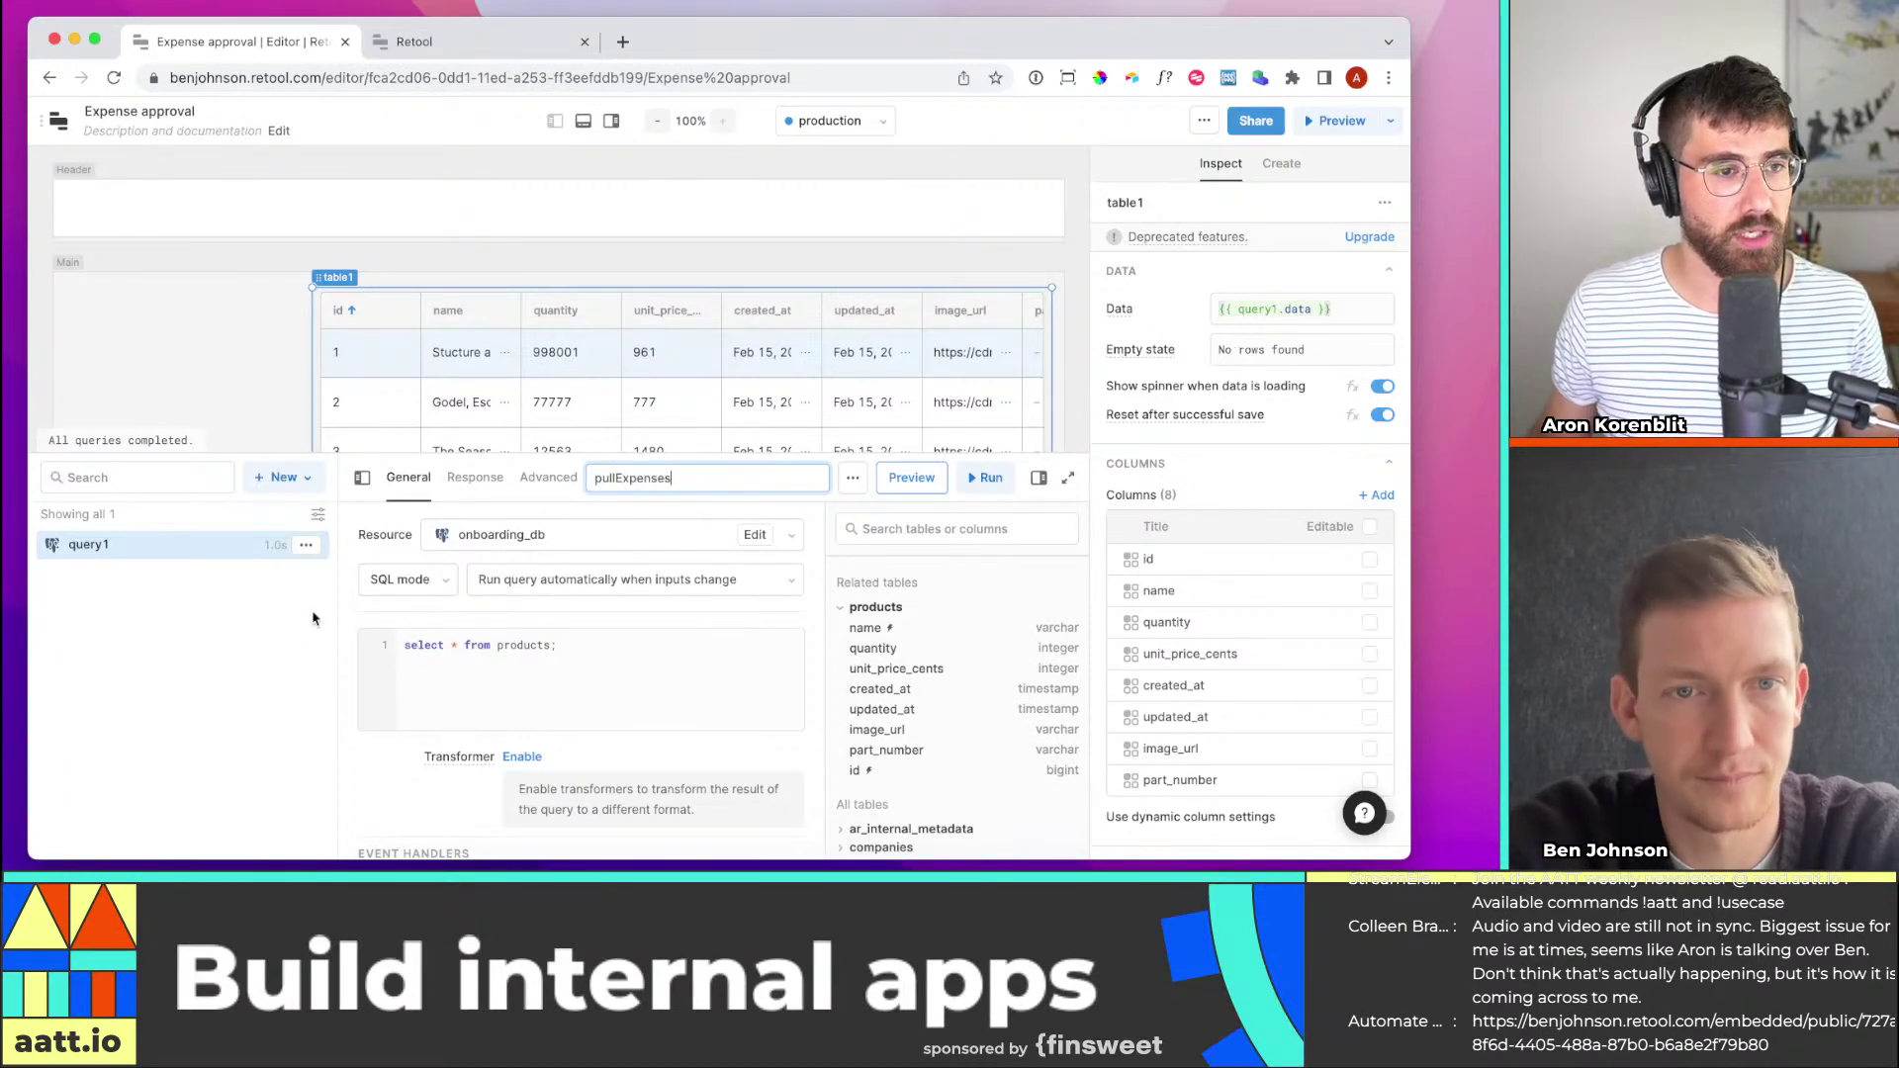
{"action": "key", "text": "Return"}
{"action": "left_click", "coordinate": [559, 534]}
{"action": "scroll", "coordinate": [569, 713], "scroll_direction": "up", "scroll_amount": 1}
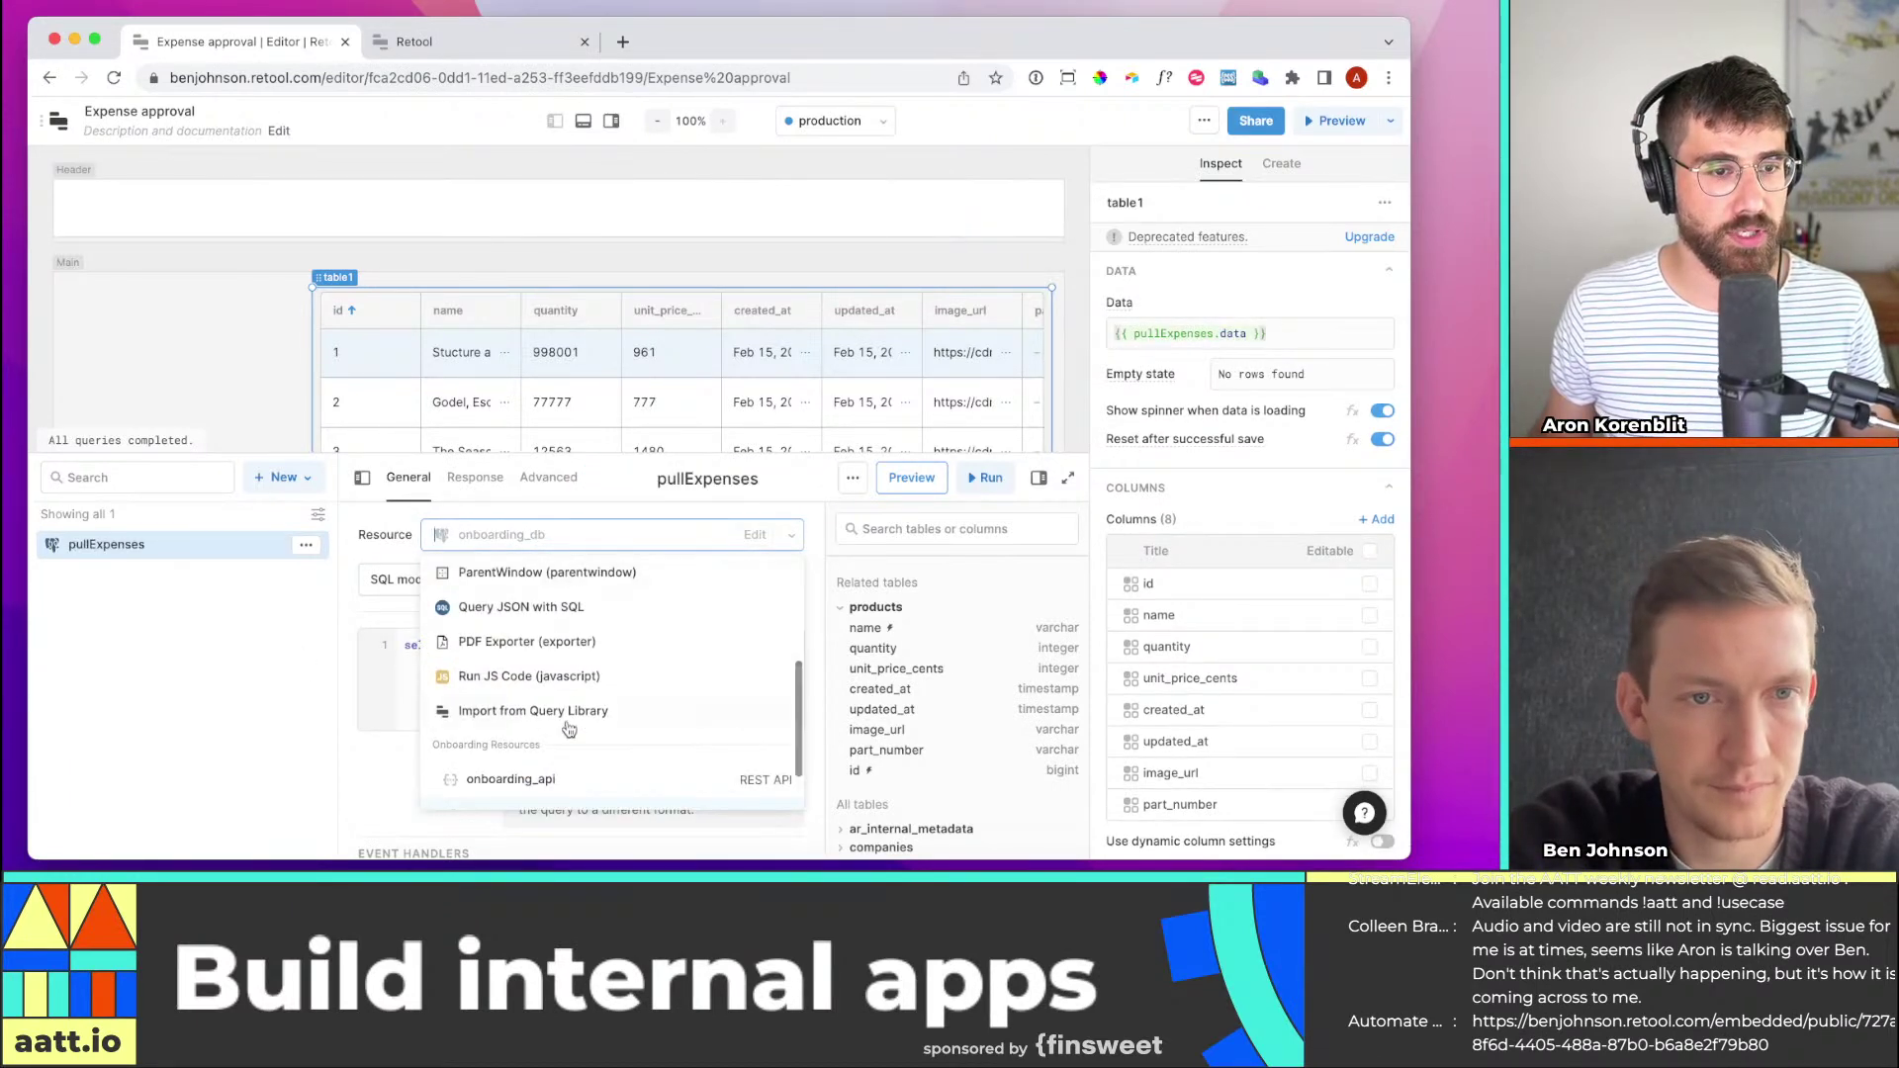
{"action": "type", "text": "retoo"}
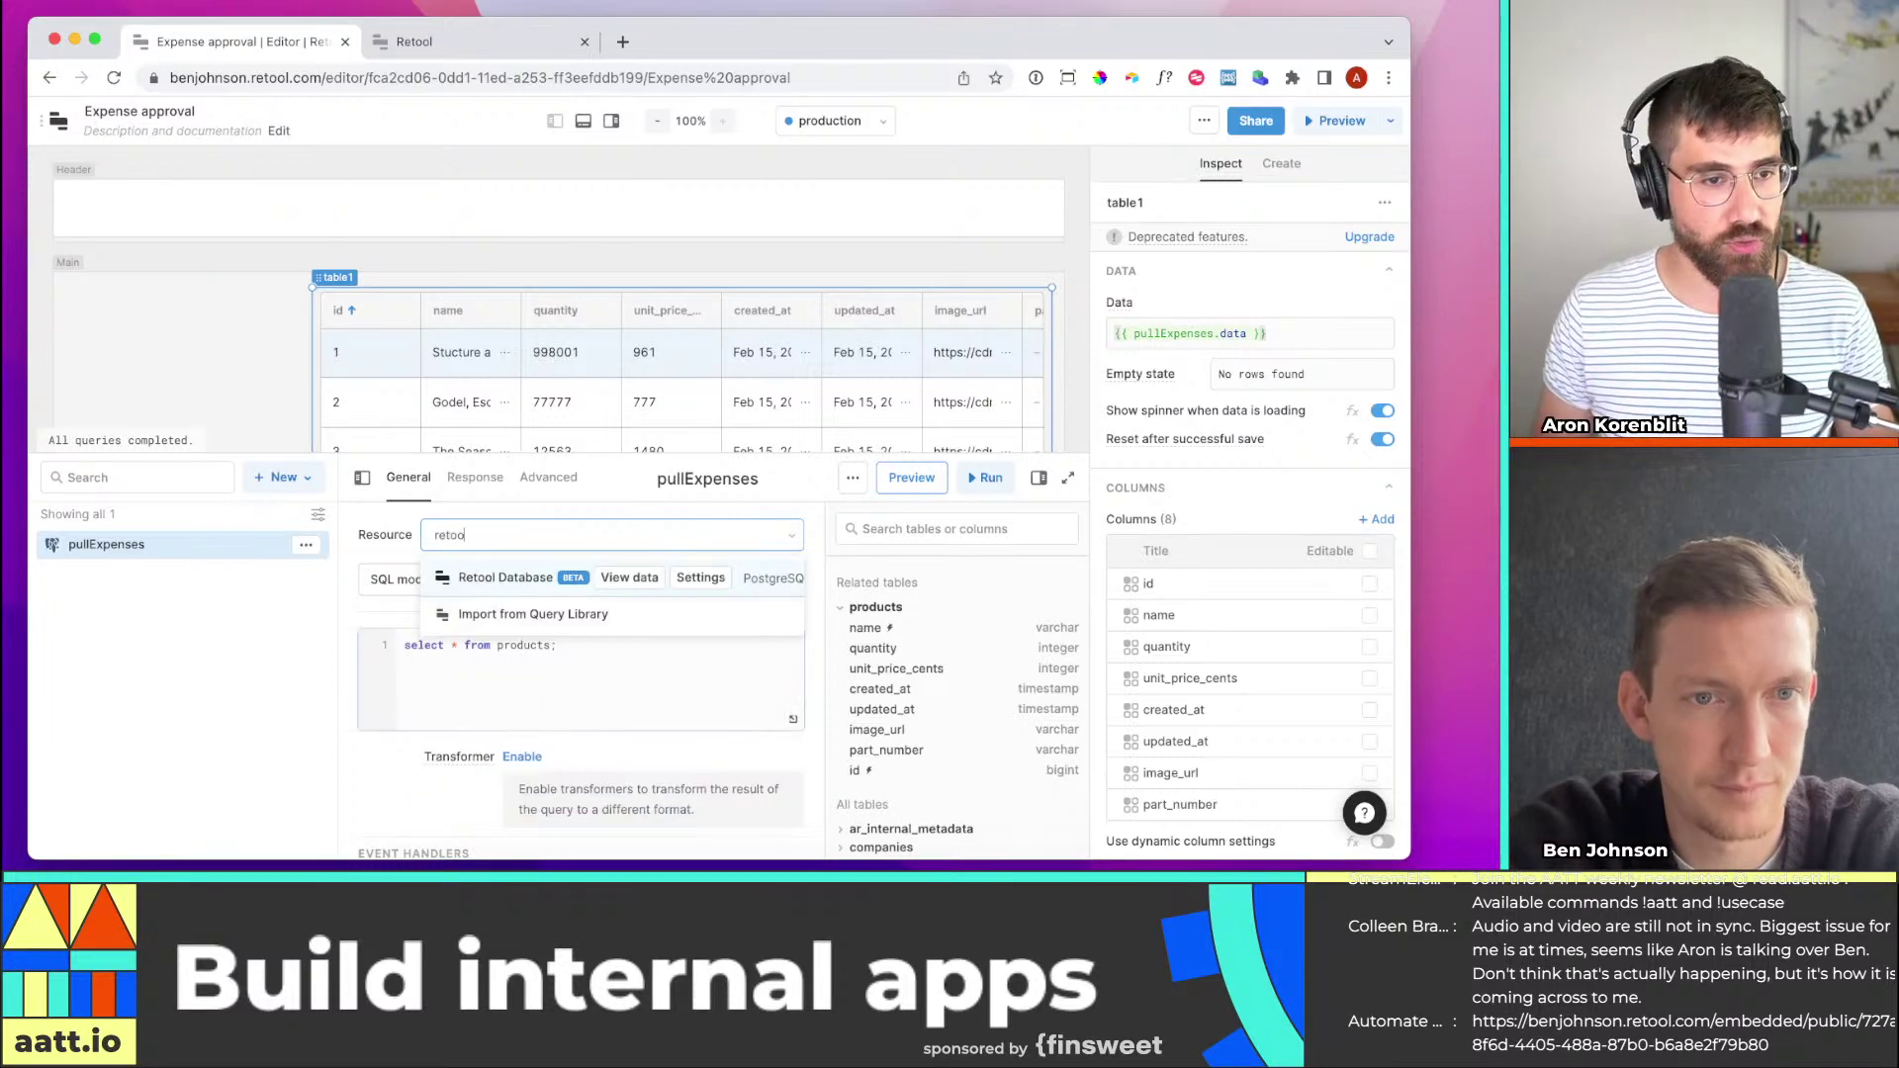
{"action": "type", "text": "l"}
{"action": "left_click", "coordinate": [521, 582]}
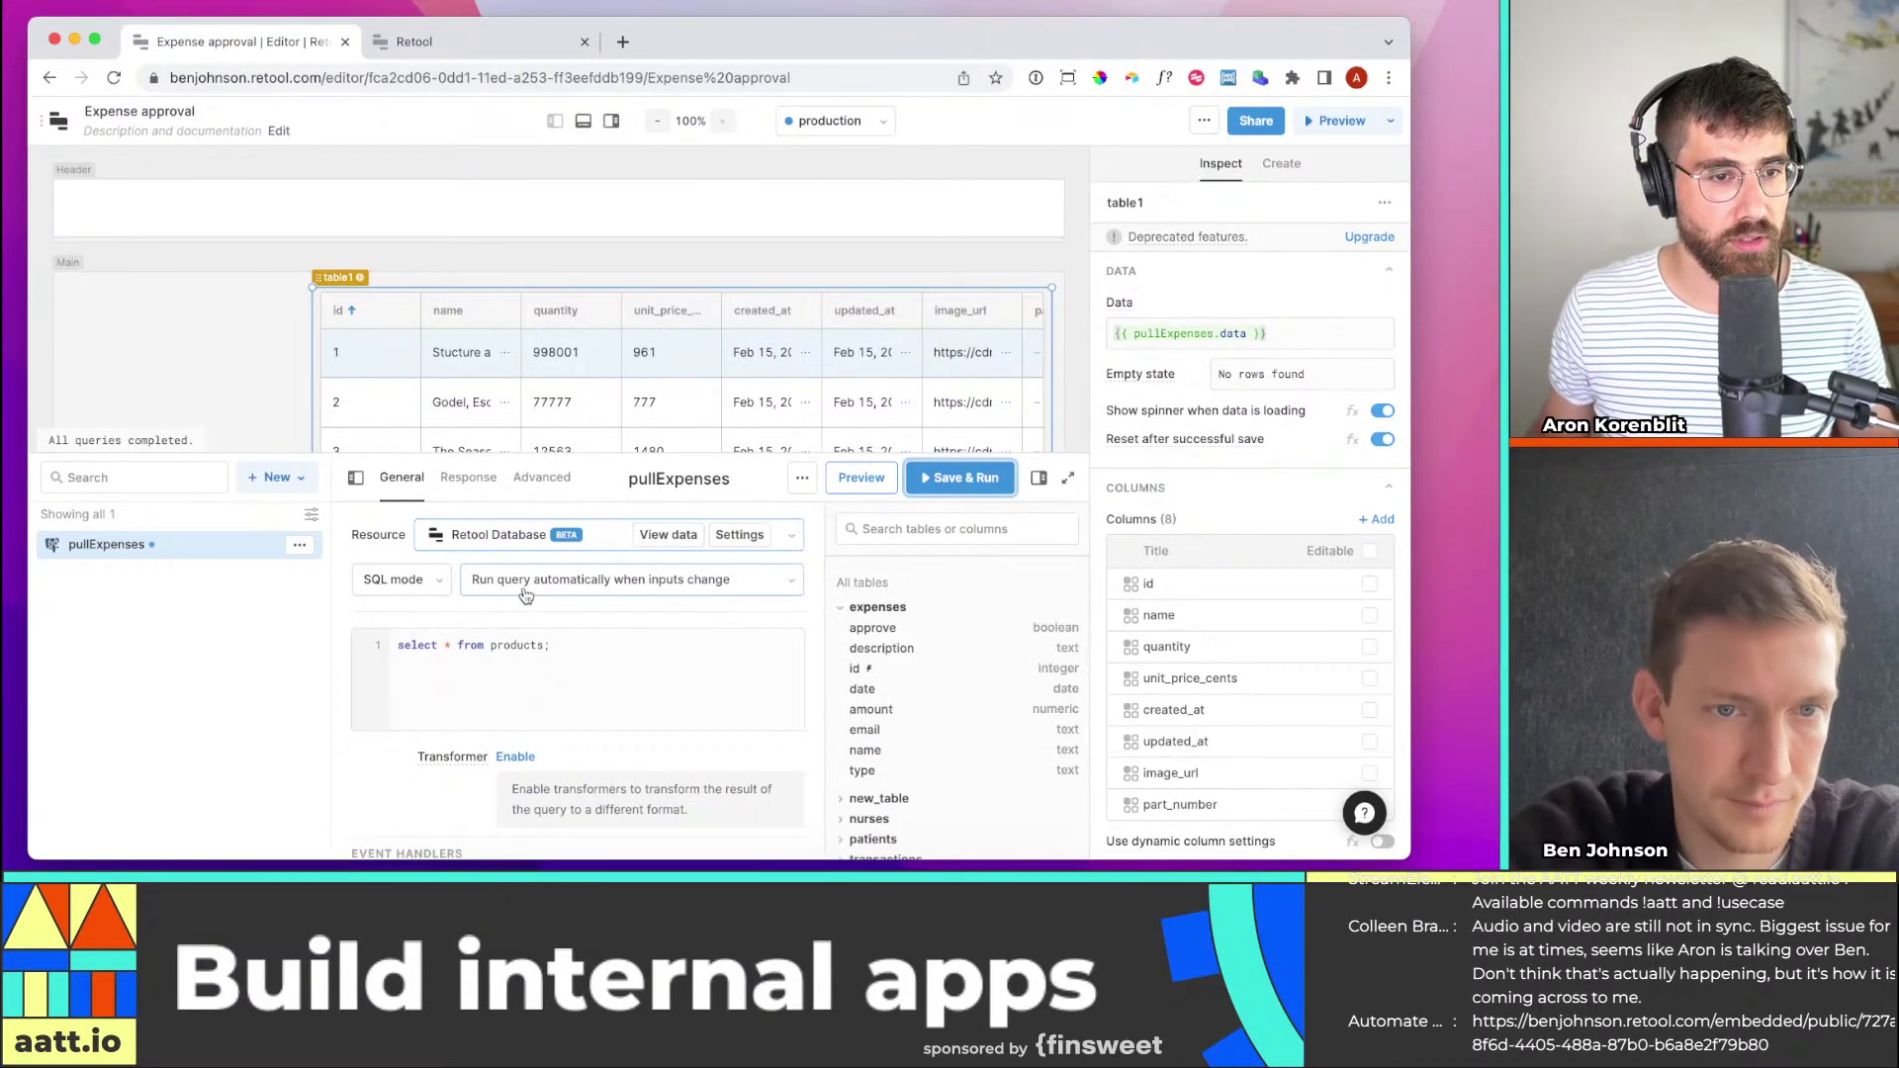
Try the query in GUI mode, then switch it back to SQL mode
{"action": "left_click", "coordinate": [435, 590]}
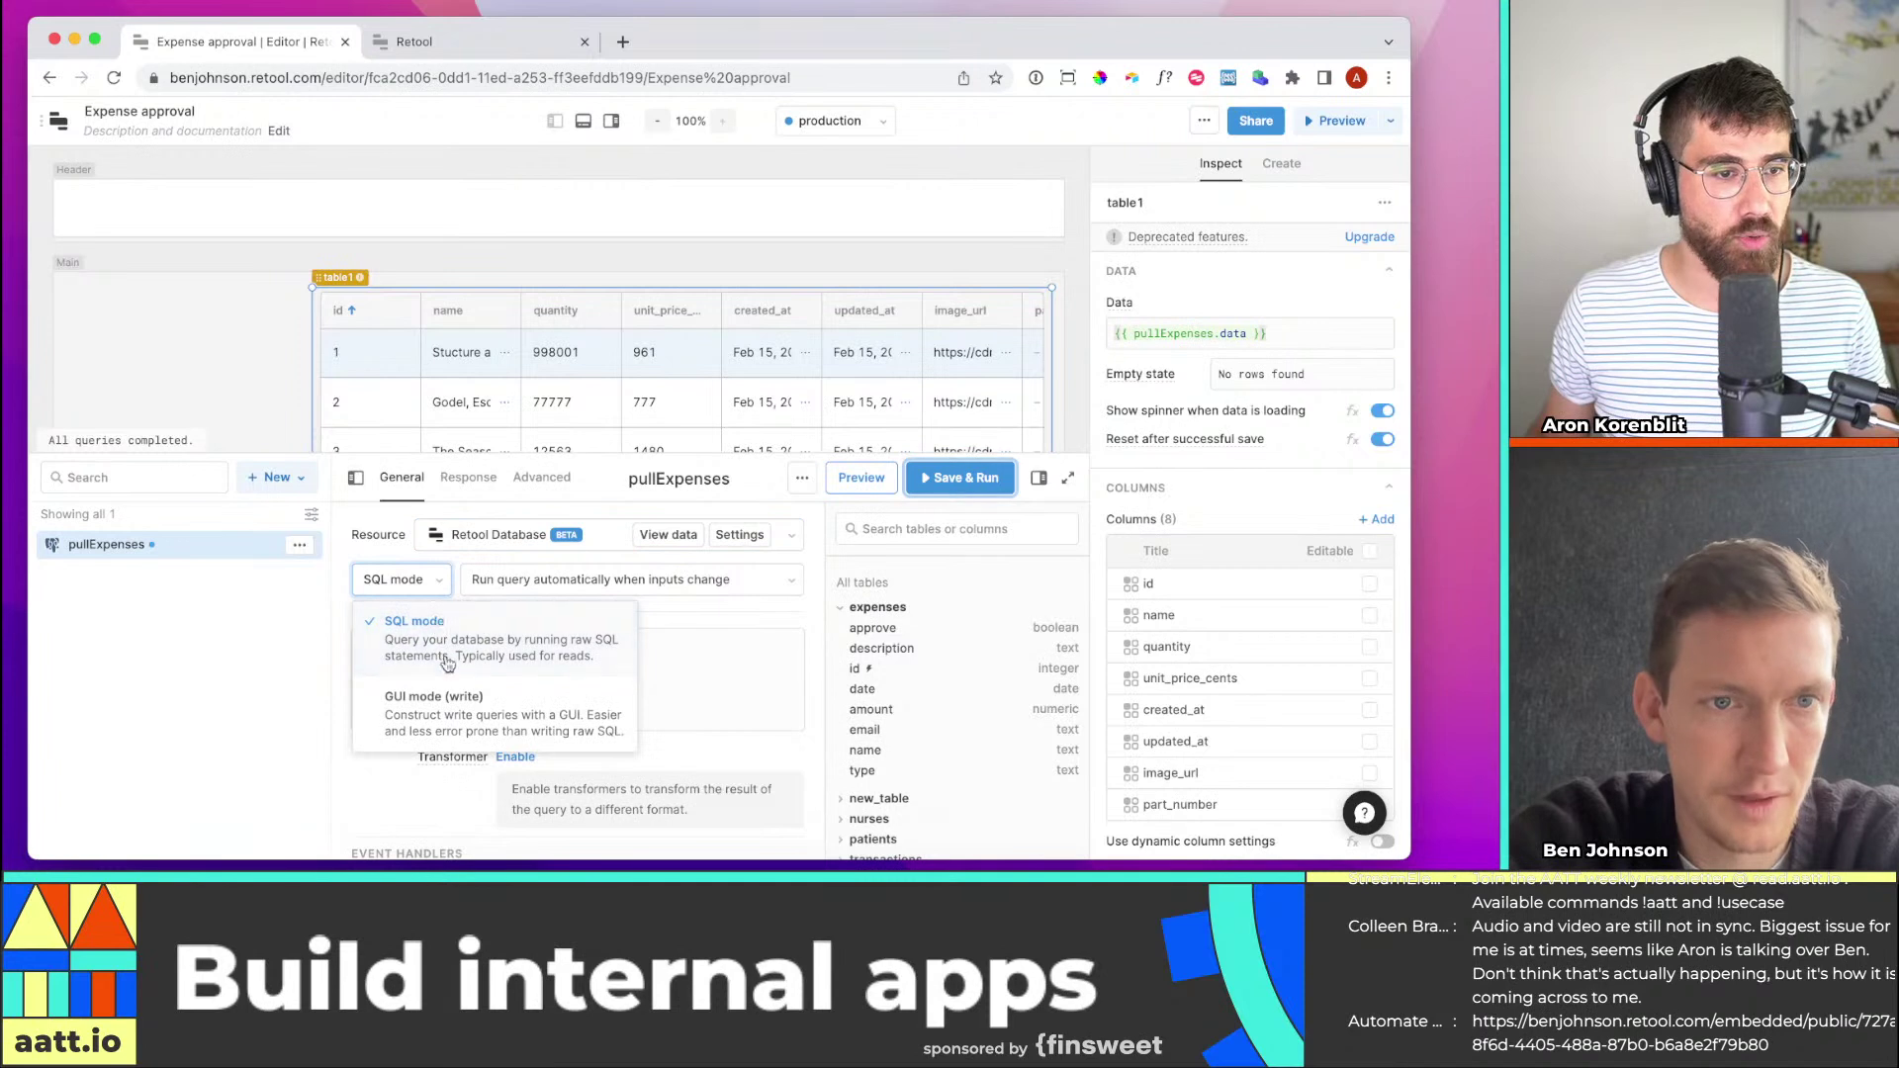
{"action": "left_click", "coordinate": [473, 698]}
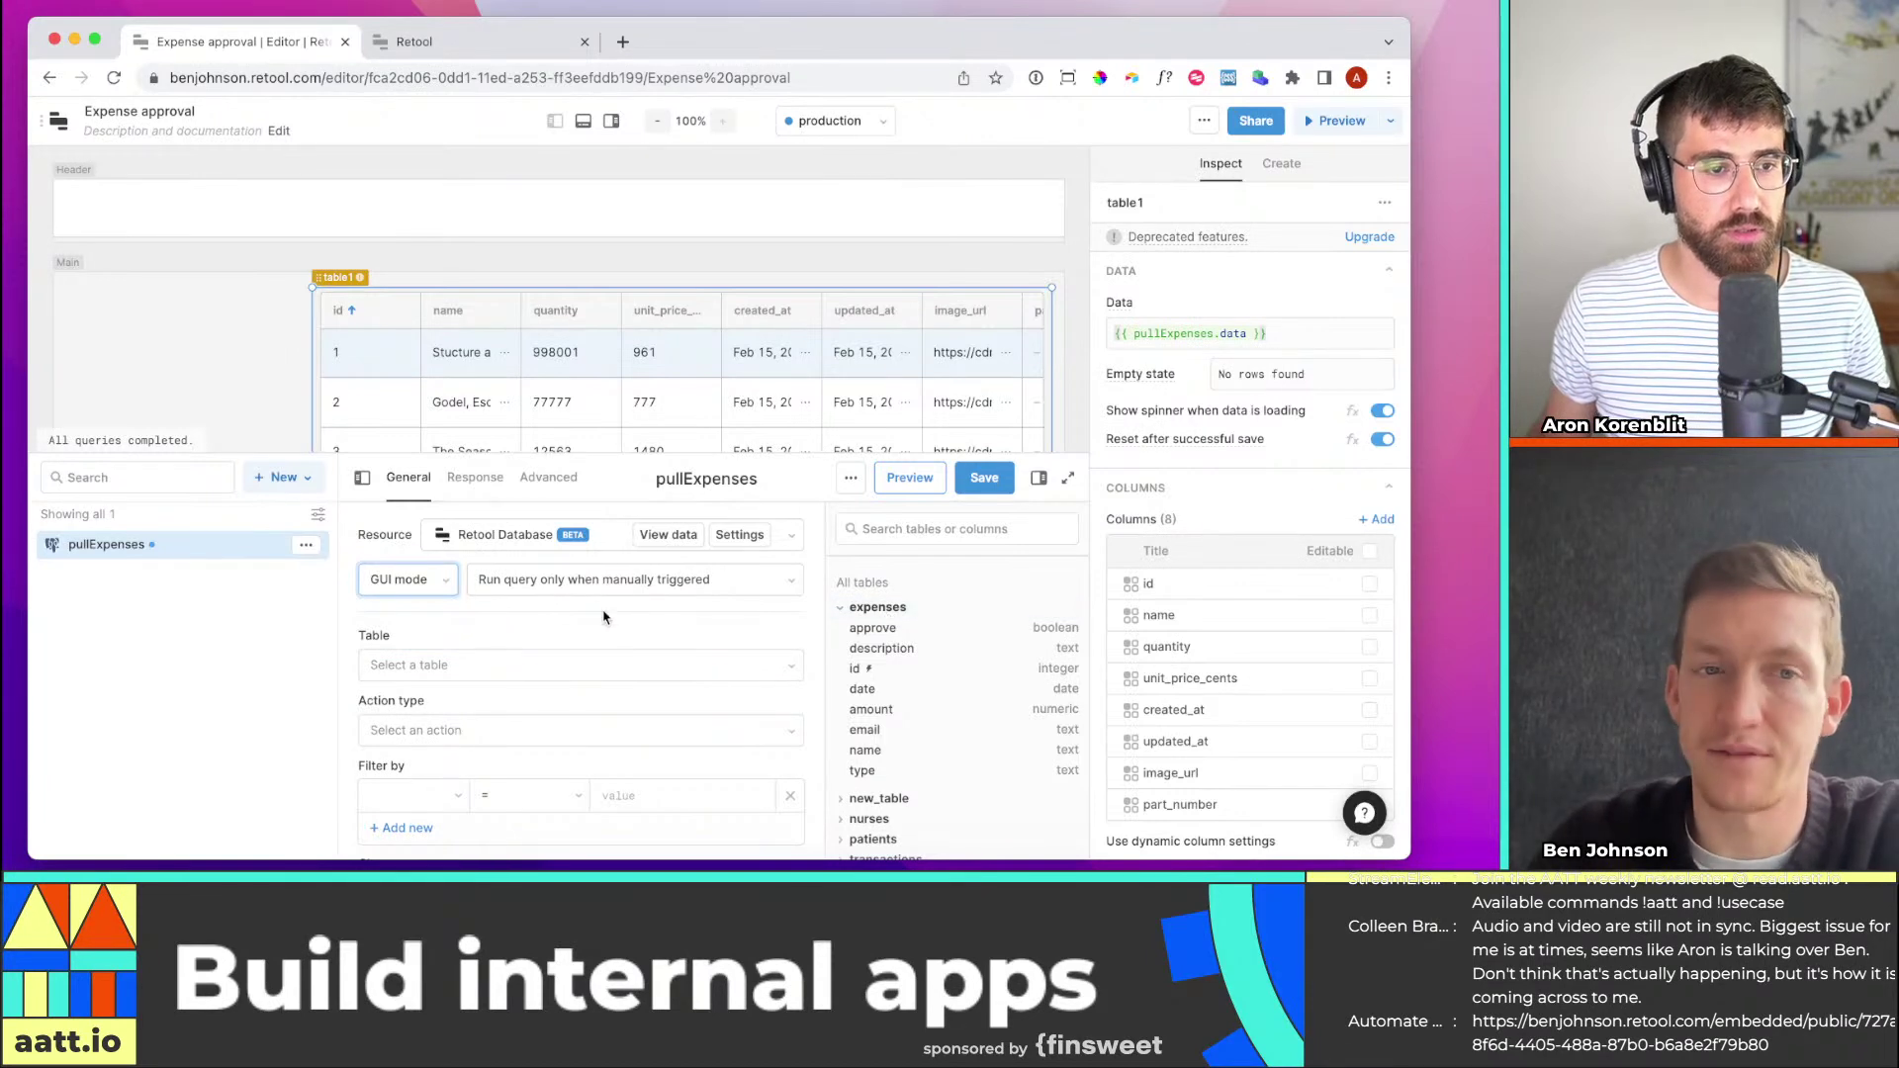
{"action": "left_click", "coordinate": [416, 580]}
{"action": "left_click", "coordinate": [435, 630]}
{"action": "left_click", "coordinate": [586, 645]}
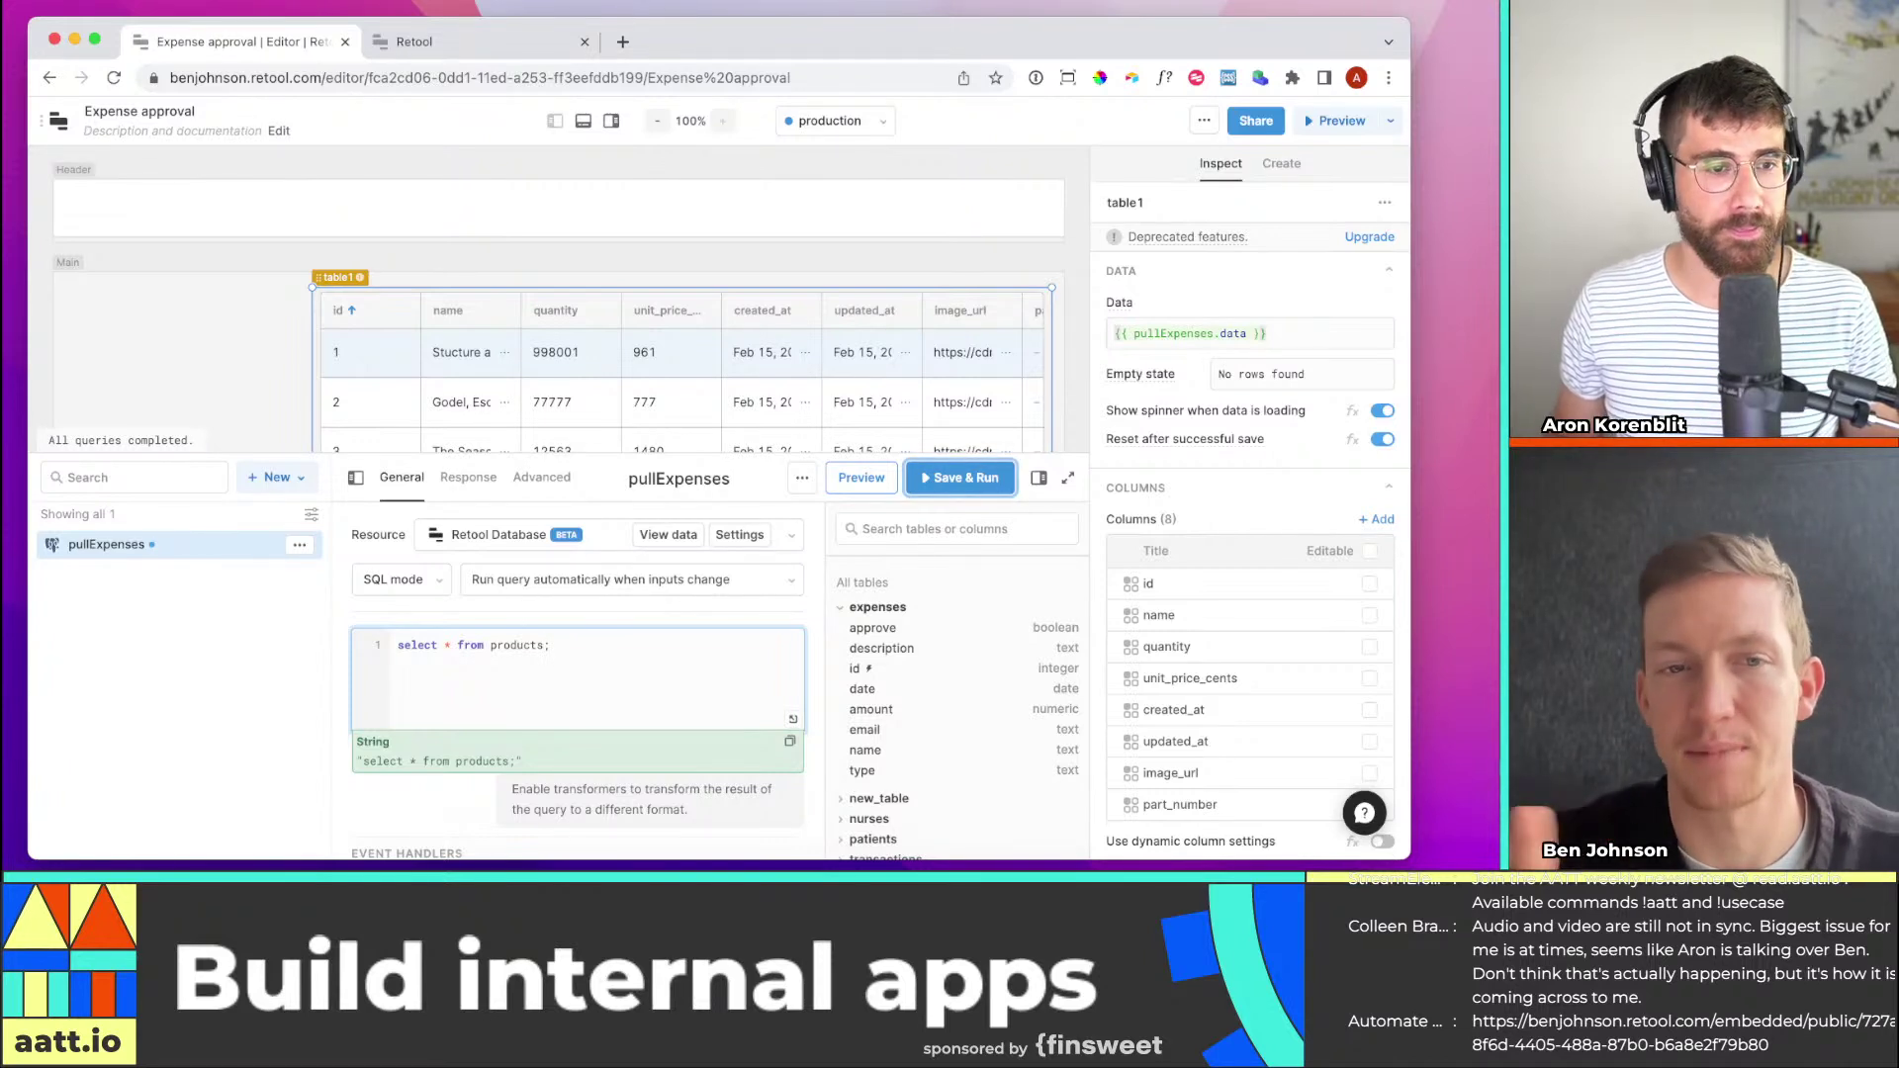
Change the SQL to 'select * from expenses ORDER BY id;', then save and run it
{"action": "key", "text": "alt+shift+Left"}
{"action": "type", "text": "expenses"}
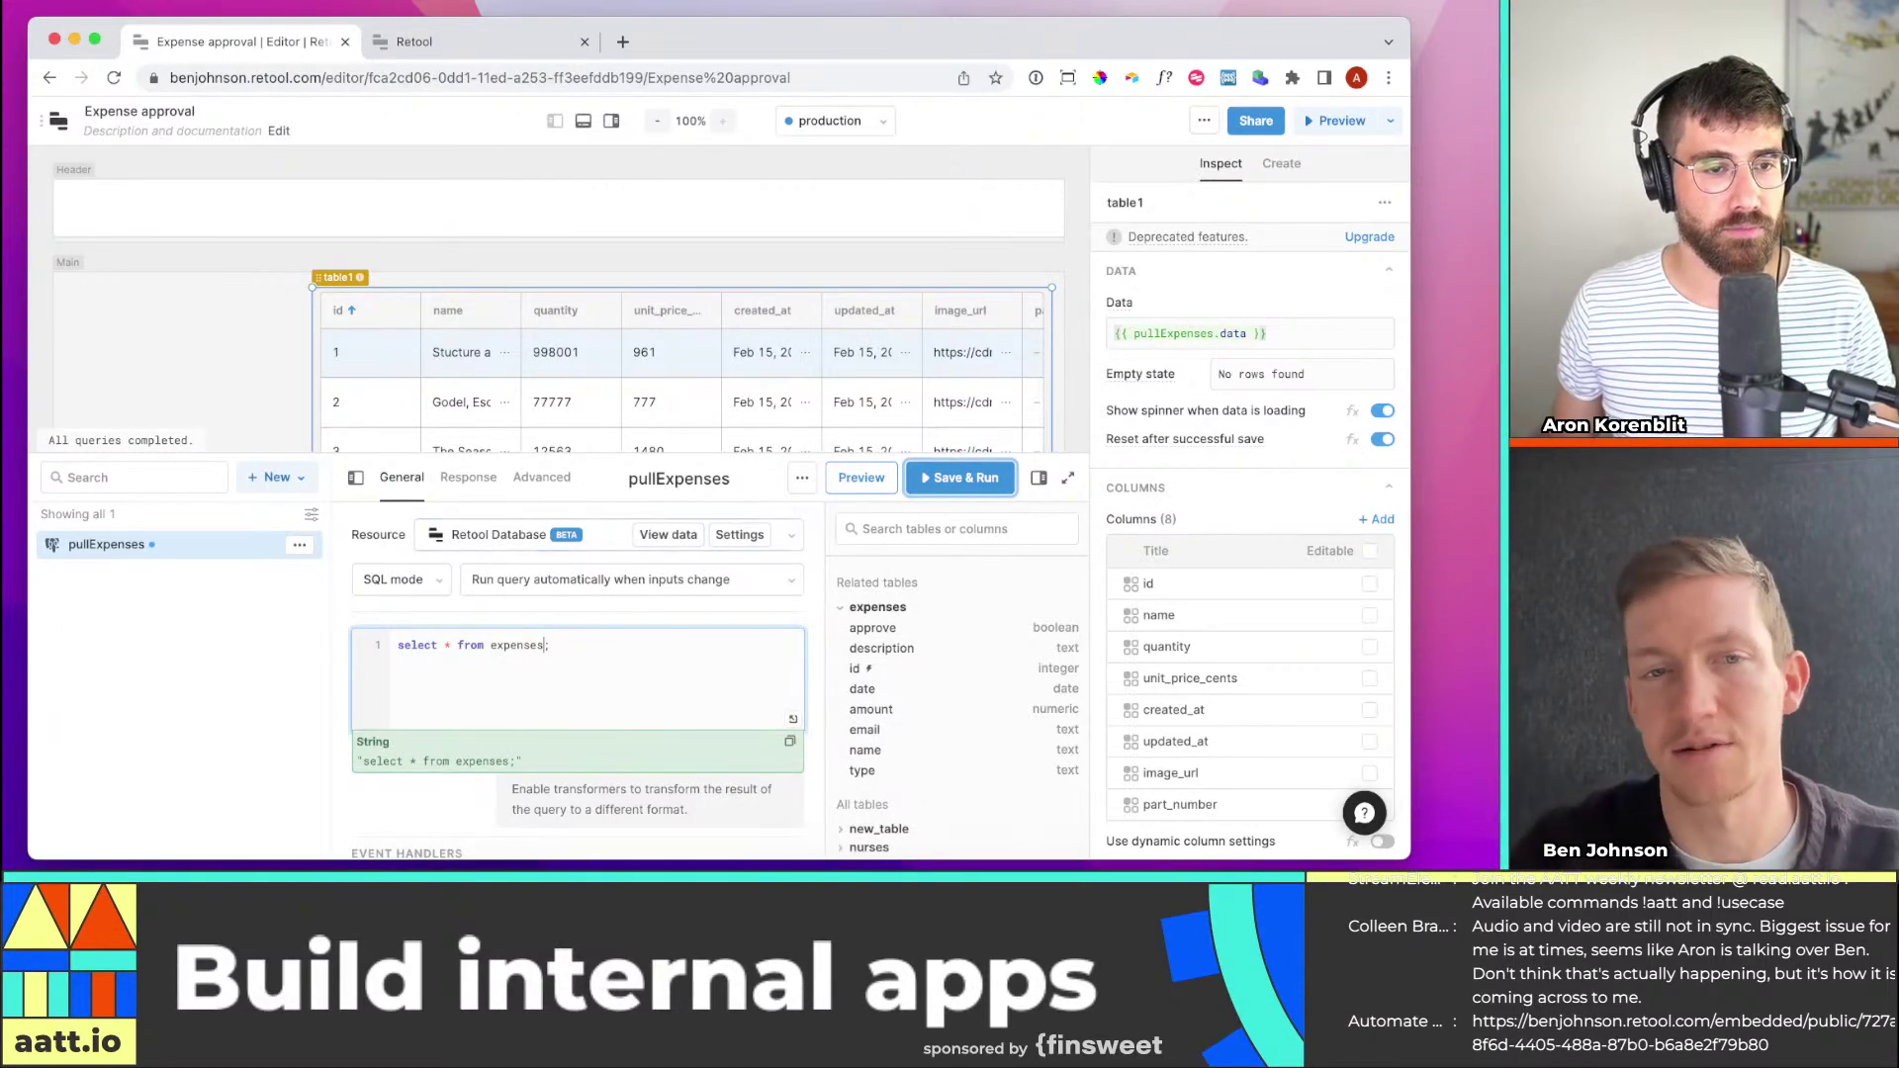
{"action": "type", "text": " order"}
{"action": "key", "text": "Return"}
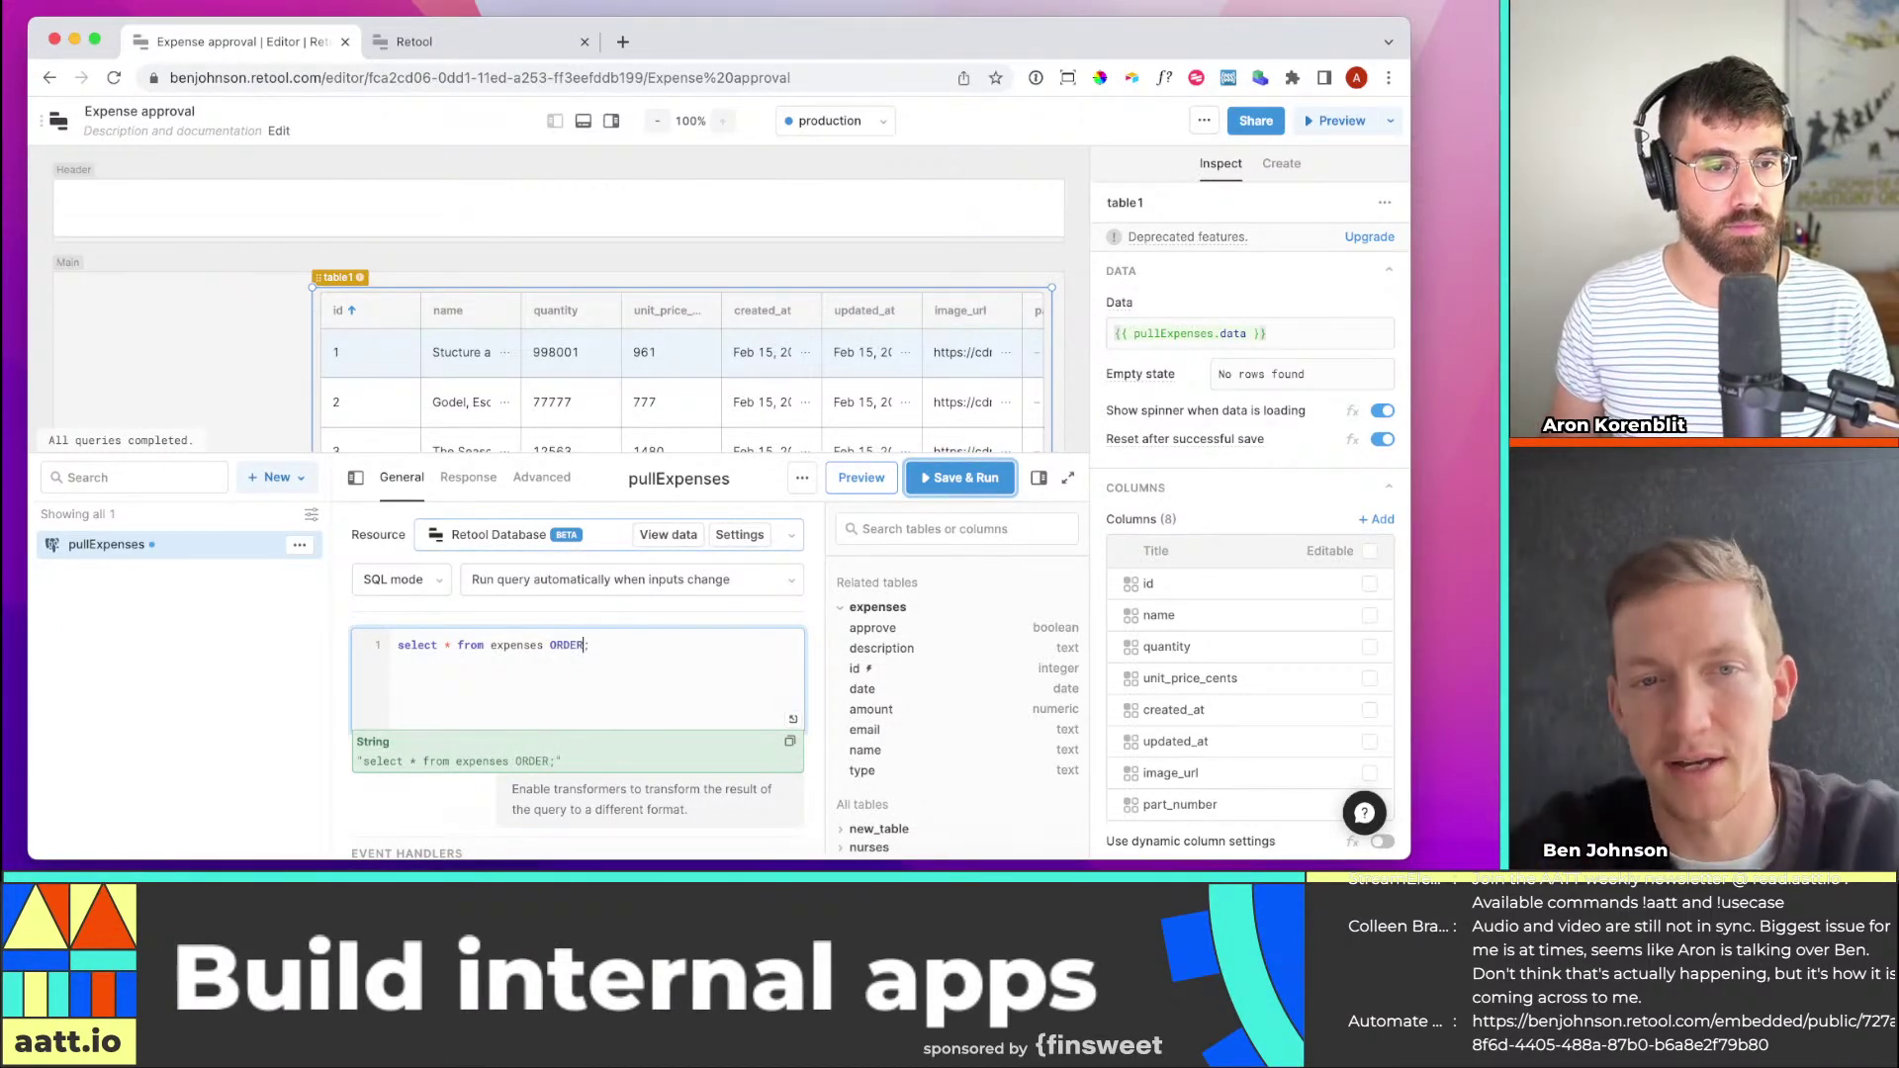
{"action": "type", "text": "B"}
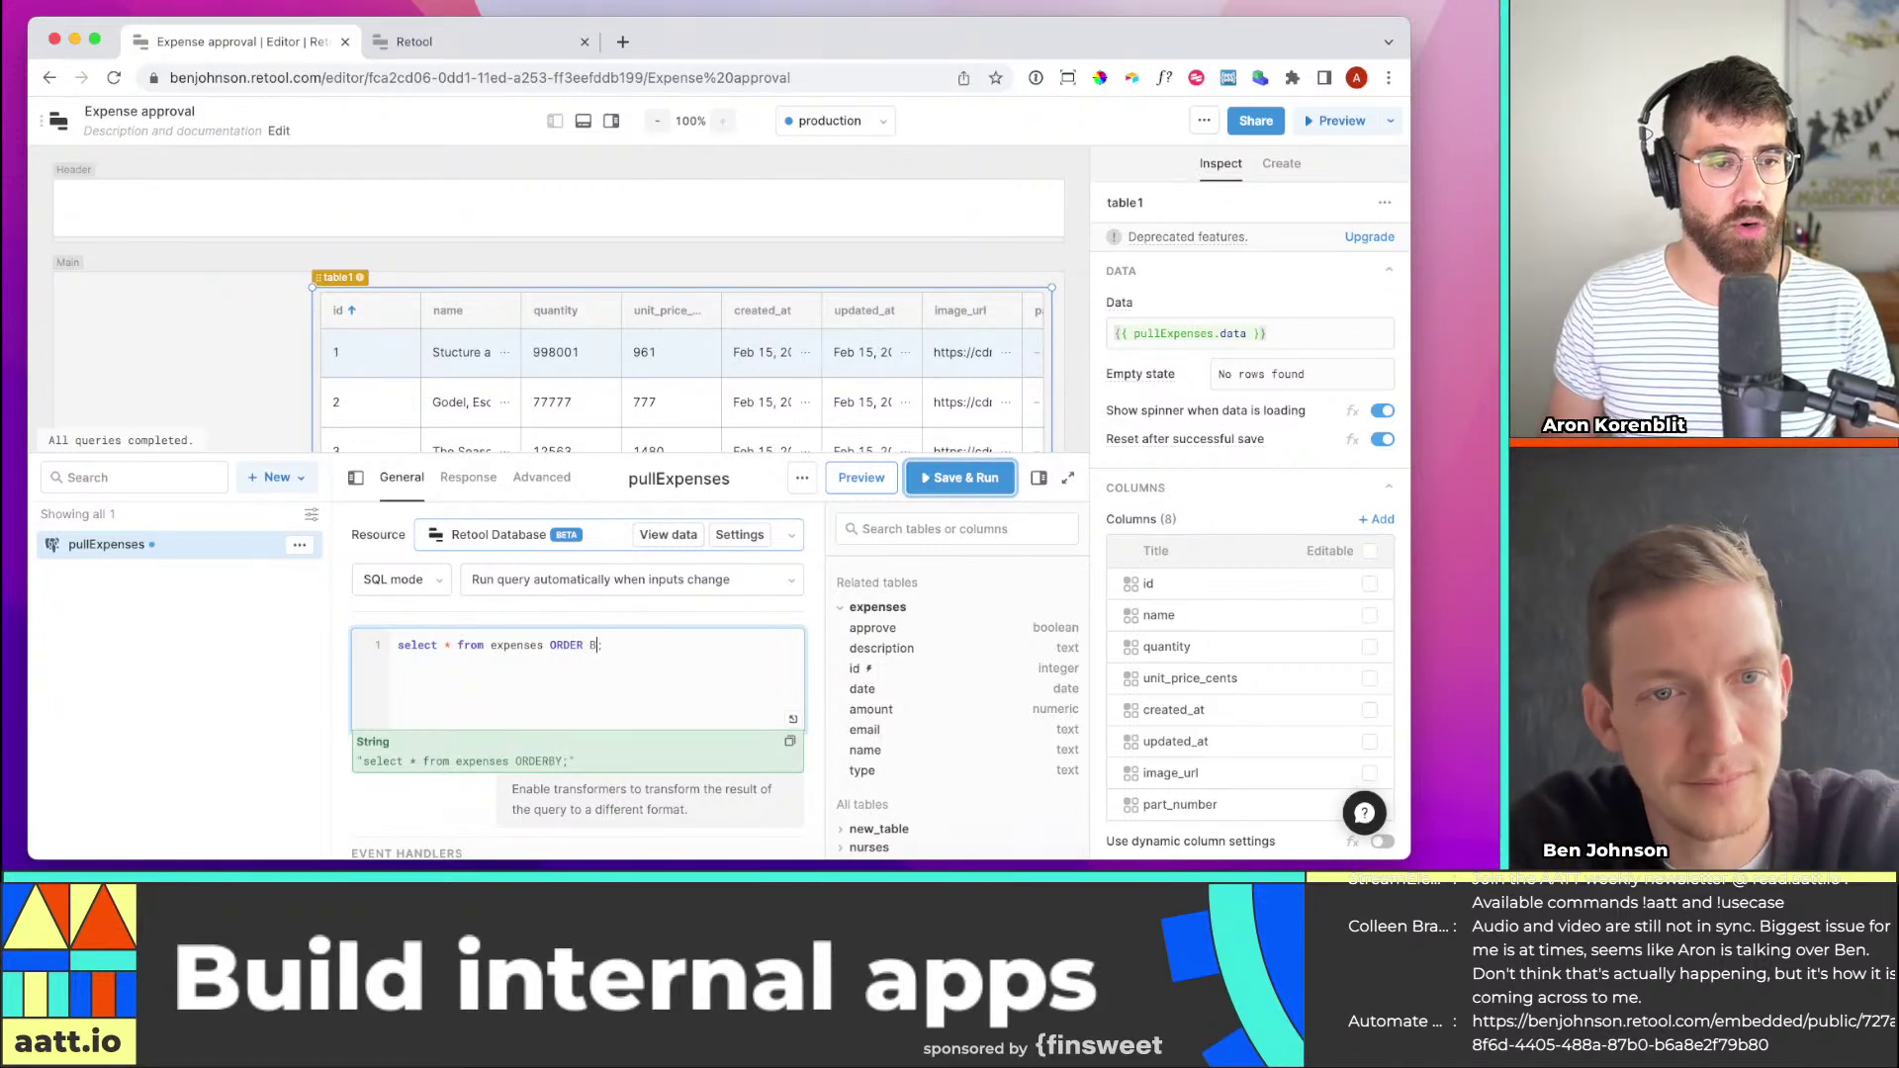
{"action": "type", "text": "Y i"}
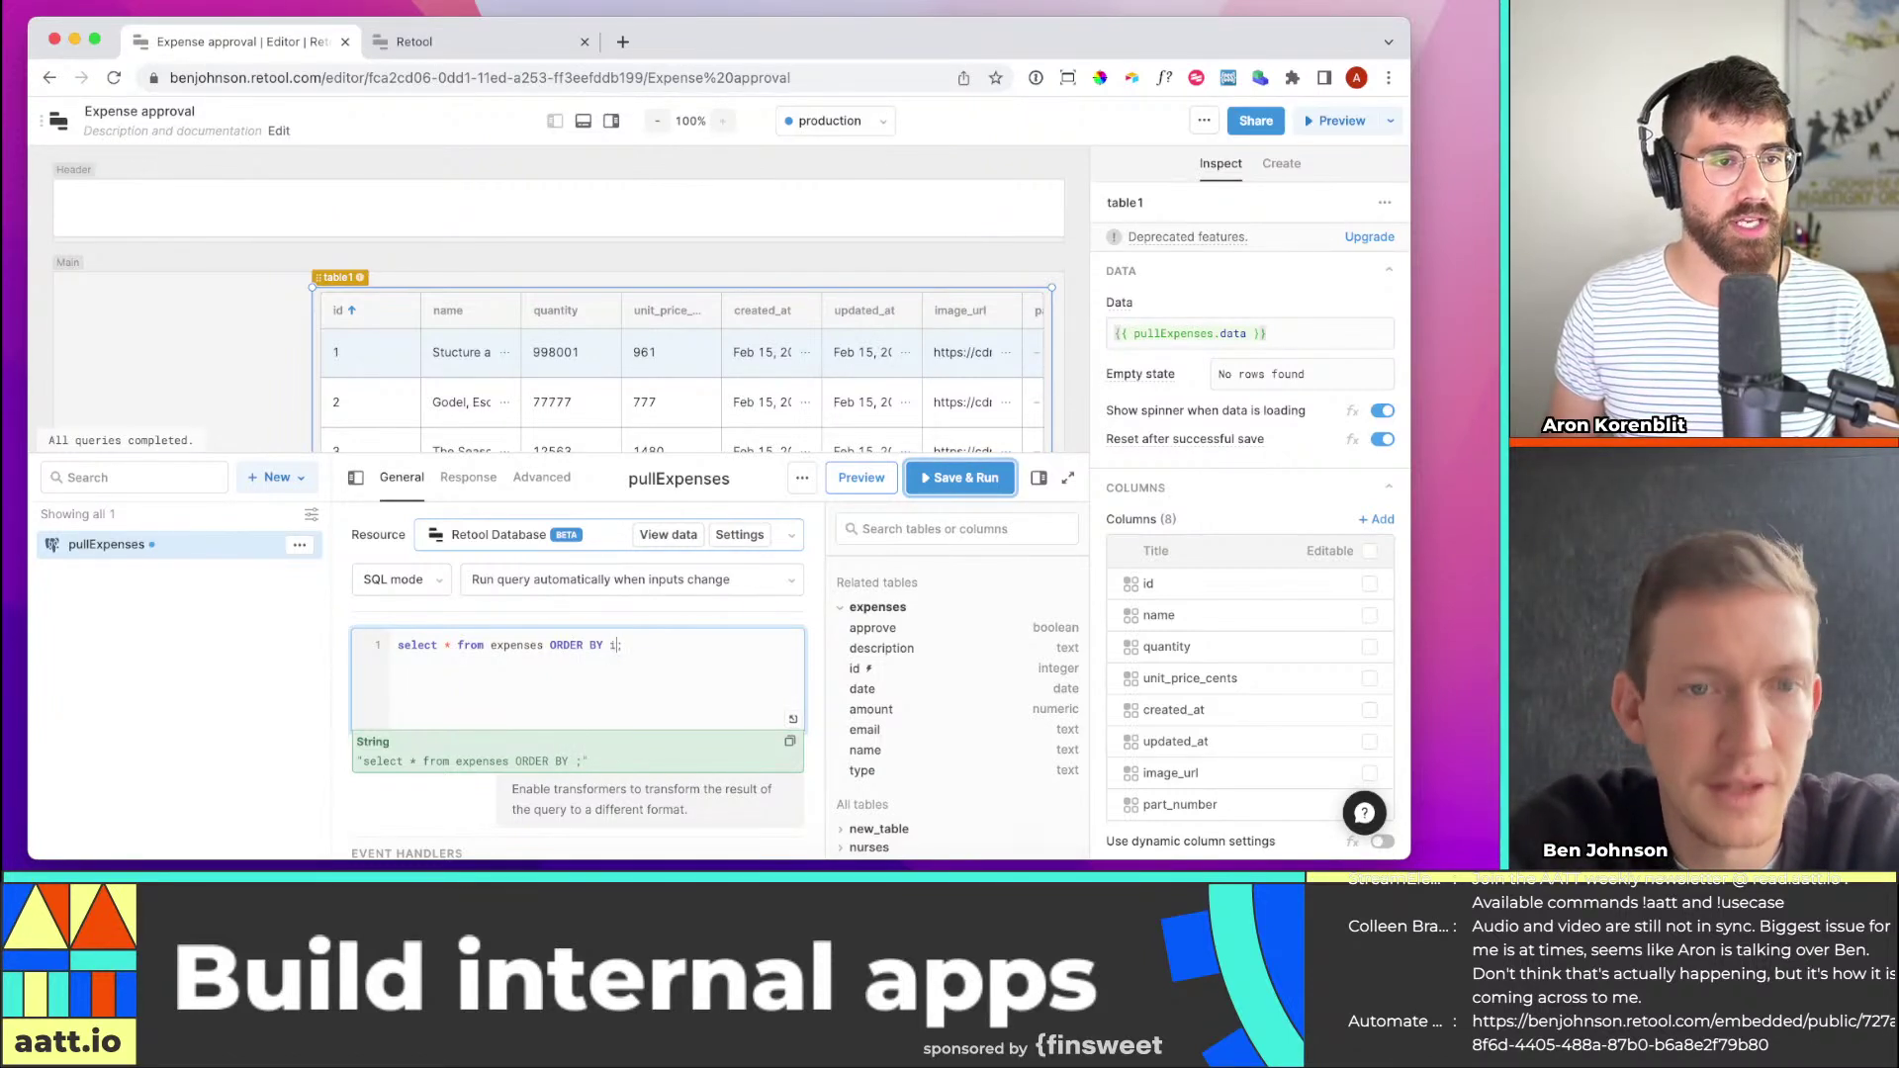
{"action": "type", "text": "d"}
{"action": "key", "text": "Return"}
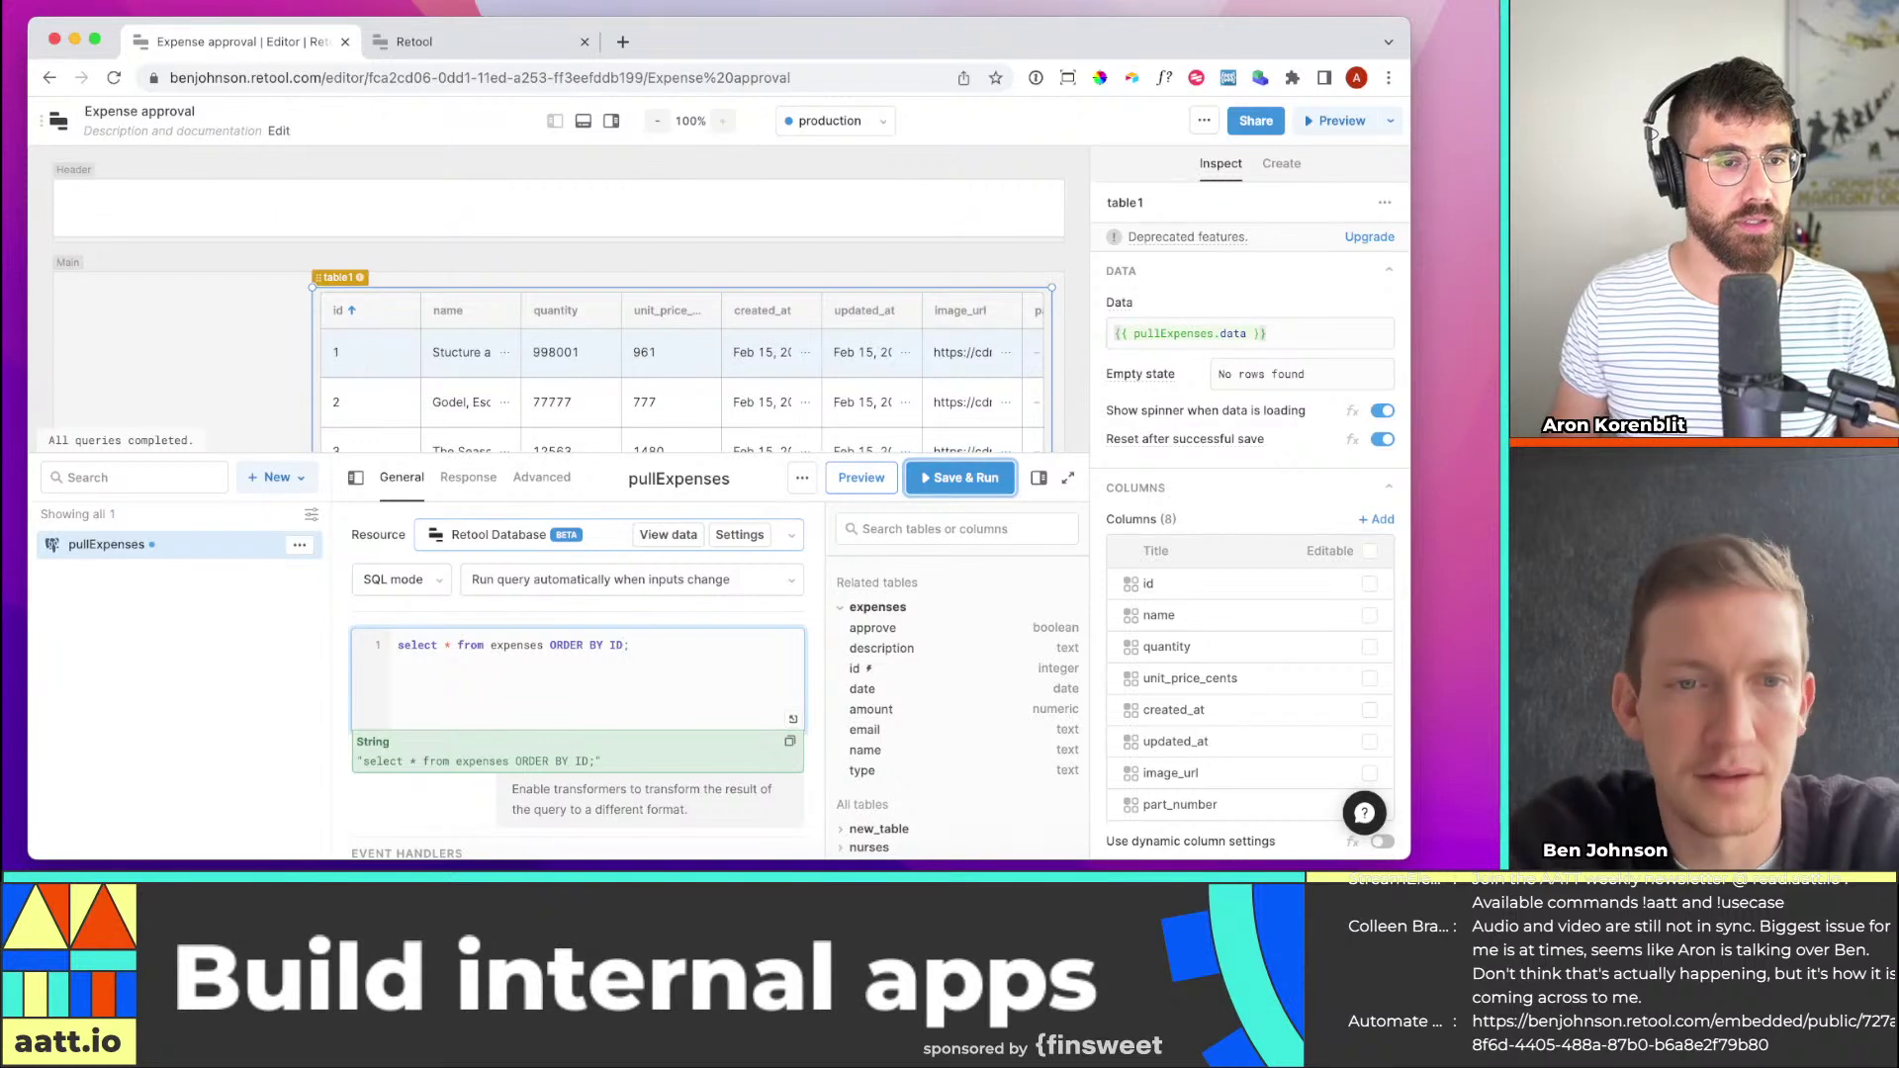
{"action": "type", "text": "id"}
{"action": "key", "text": "Return"}
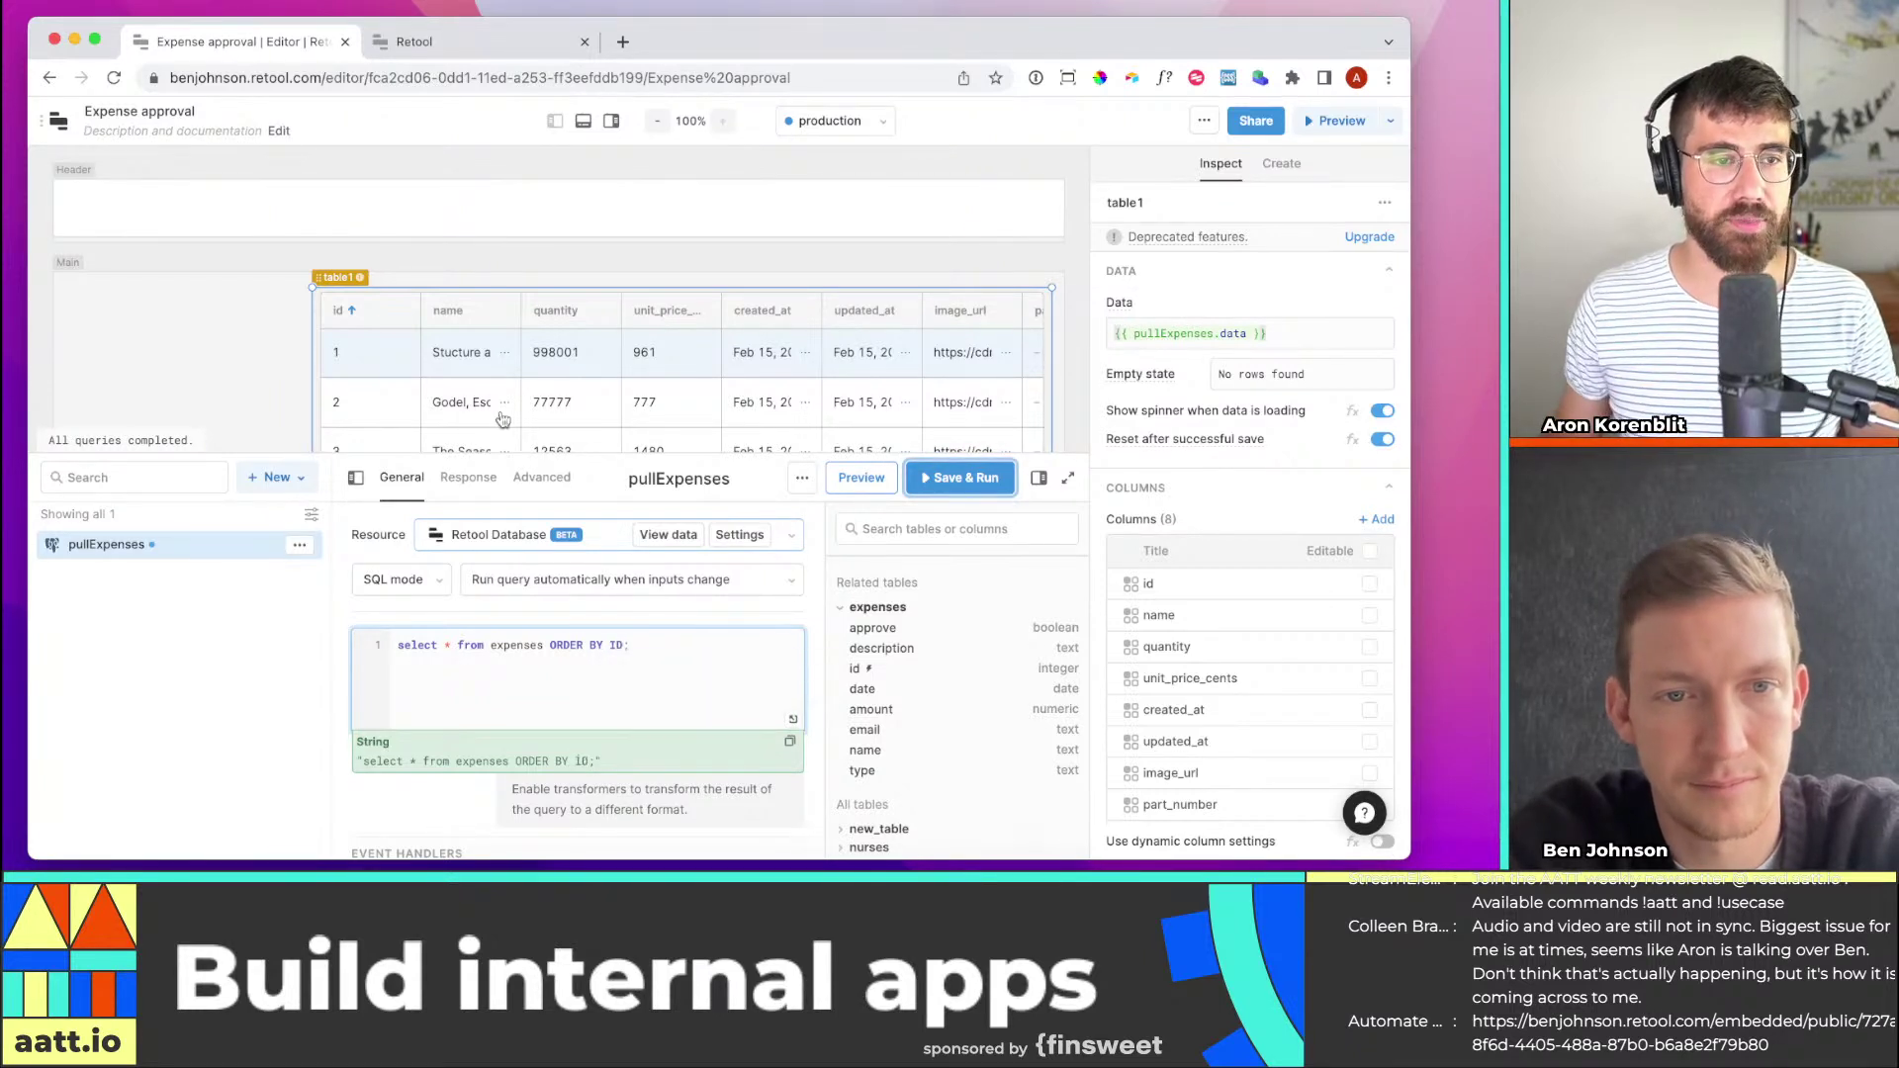
{"action": "left_click", "coordinate": [941, 482]}
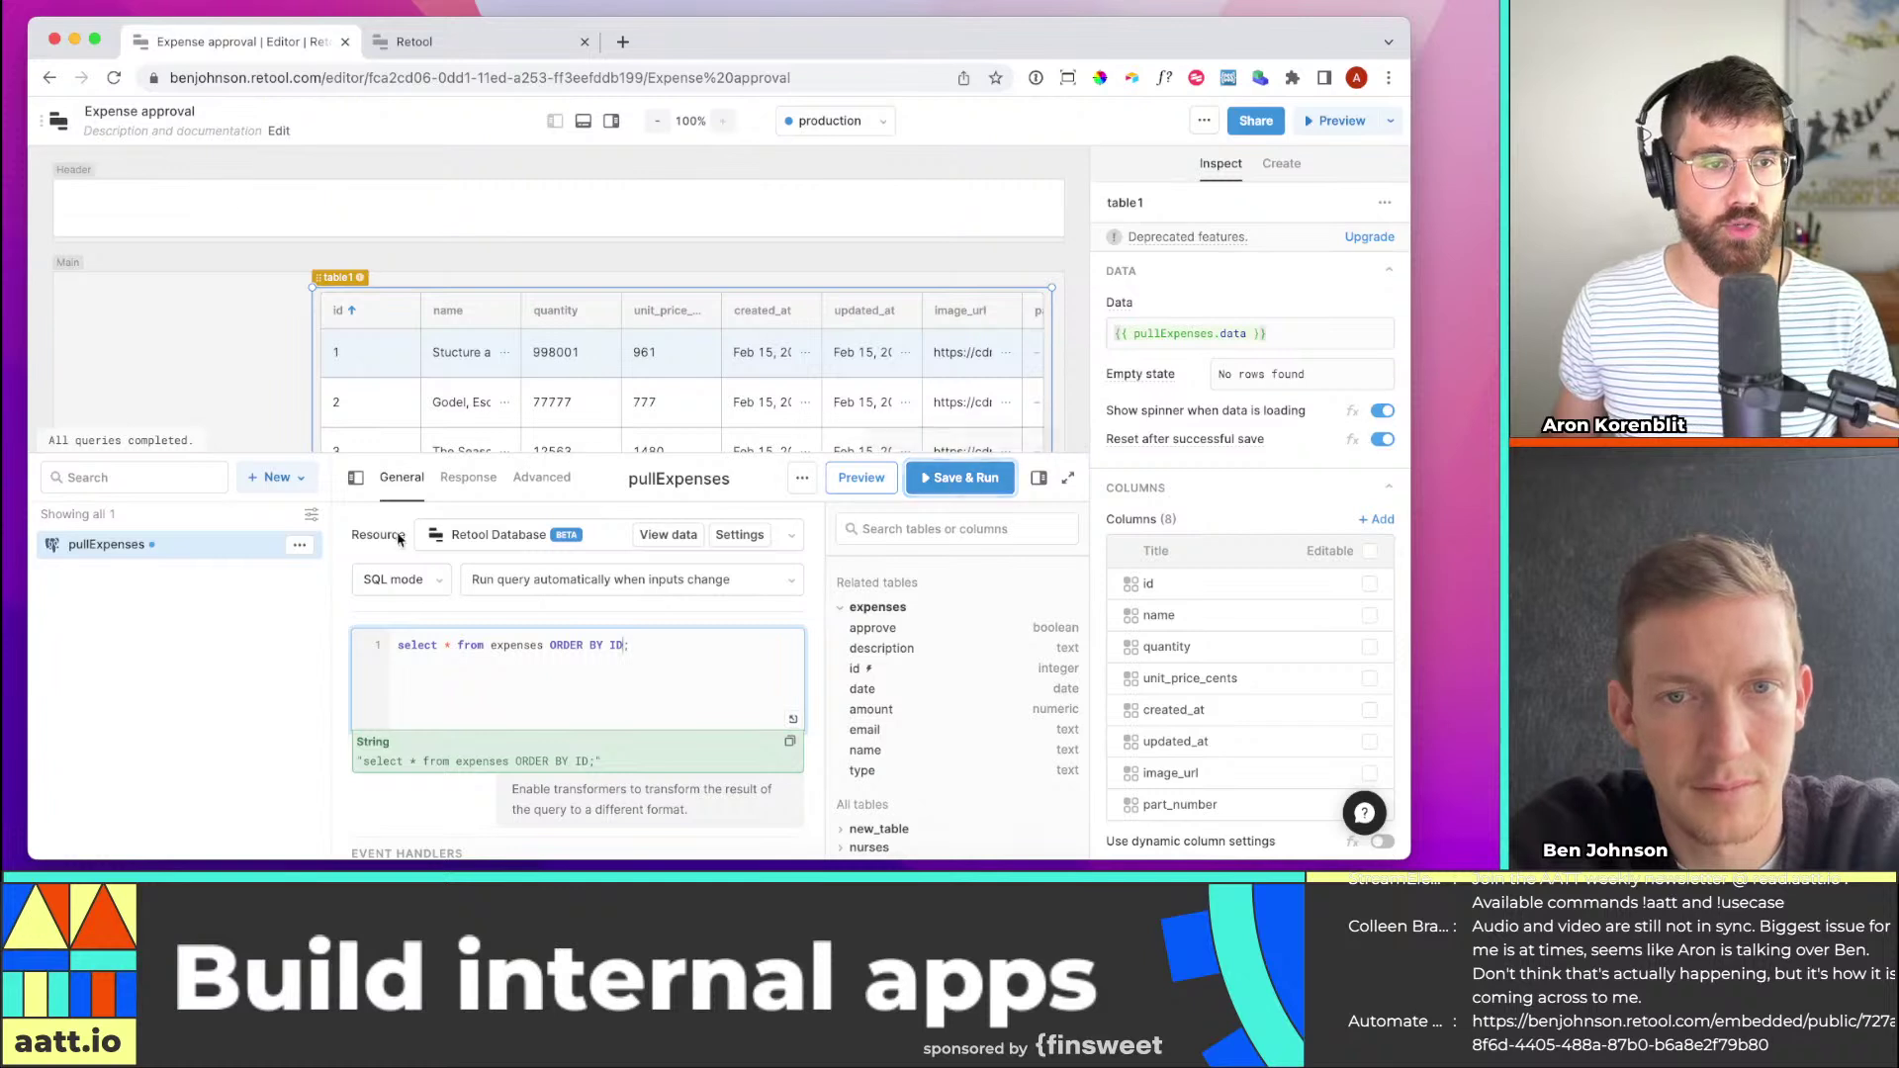
{"action": "left_click", "coordinate": [993, 479]}
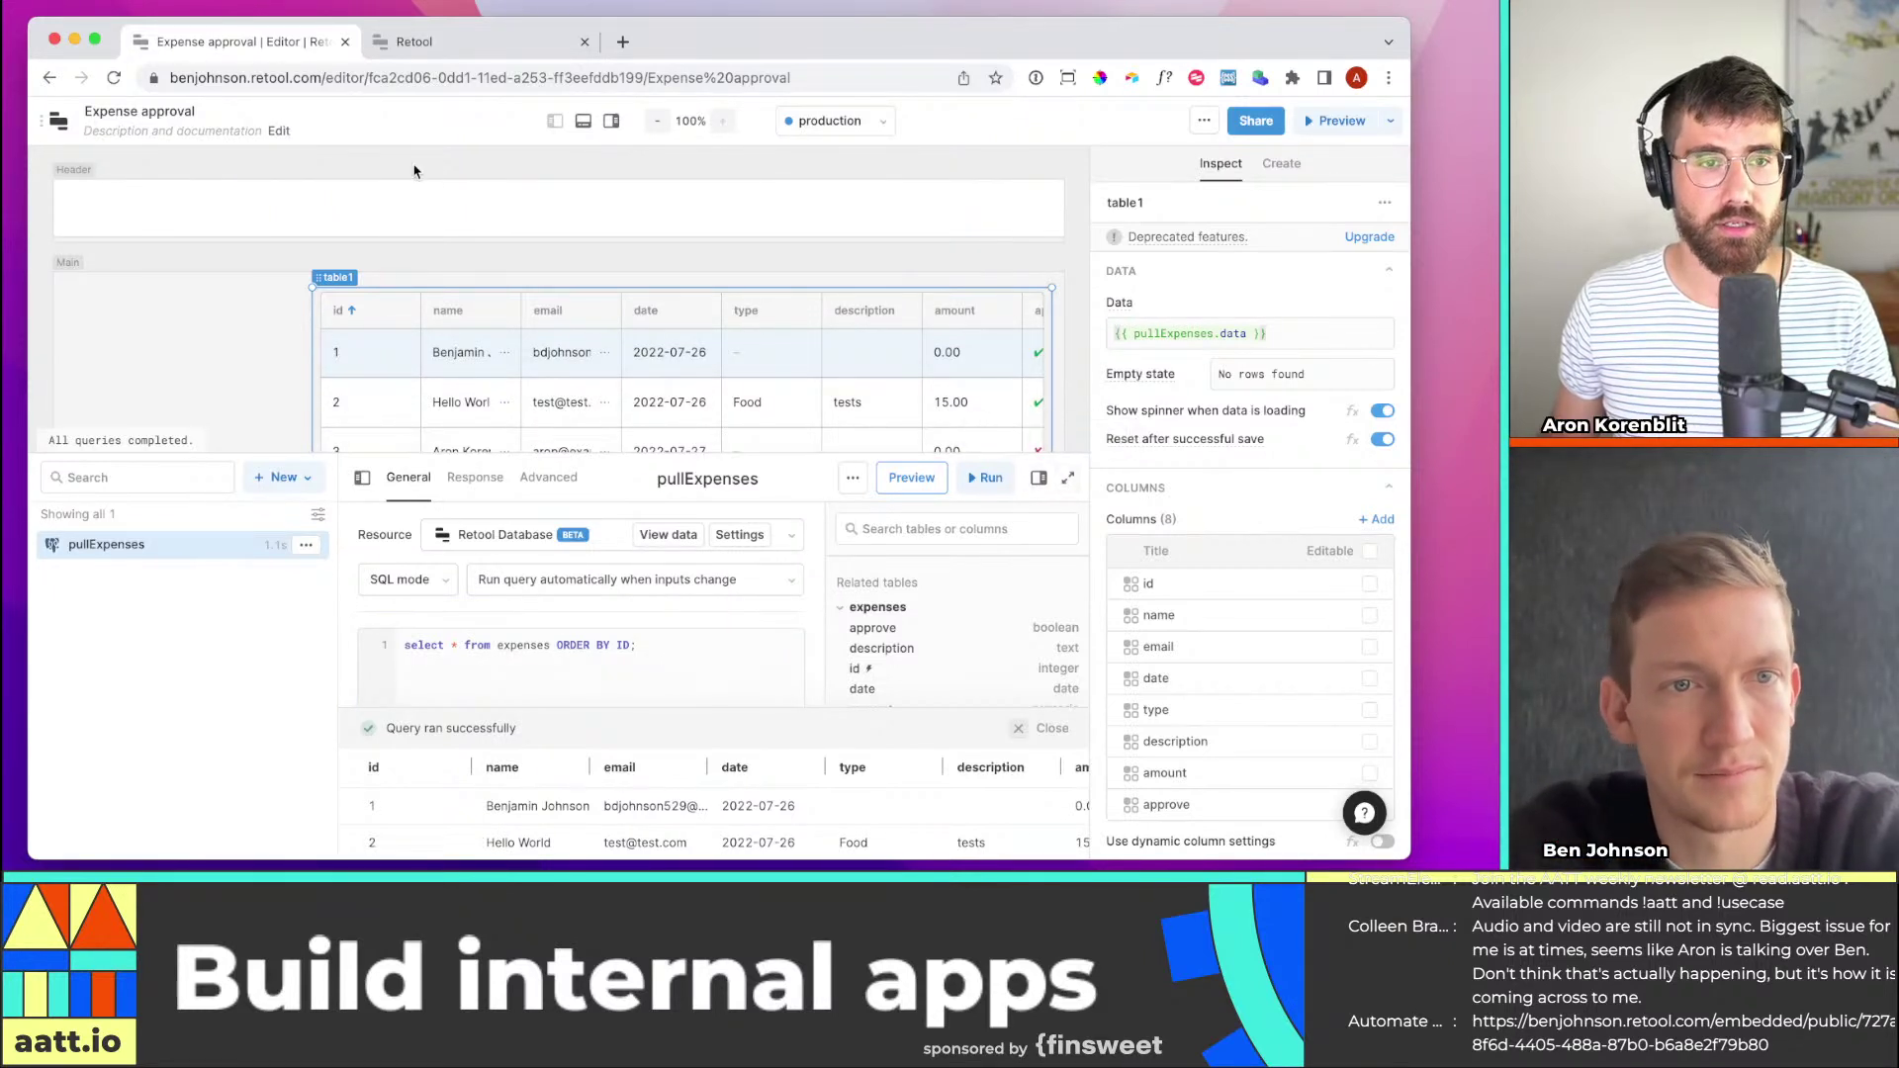
Close the query panel and widen table1 toward the canvas's left edge
{"action": "left_click", "coordinate": [585, 127]}
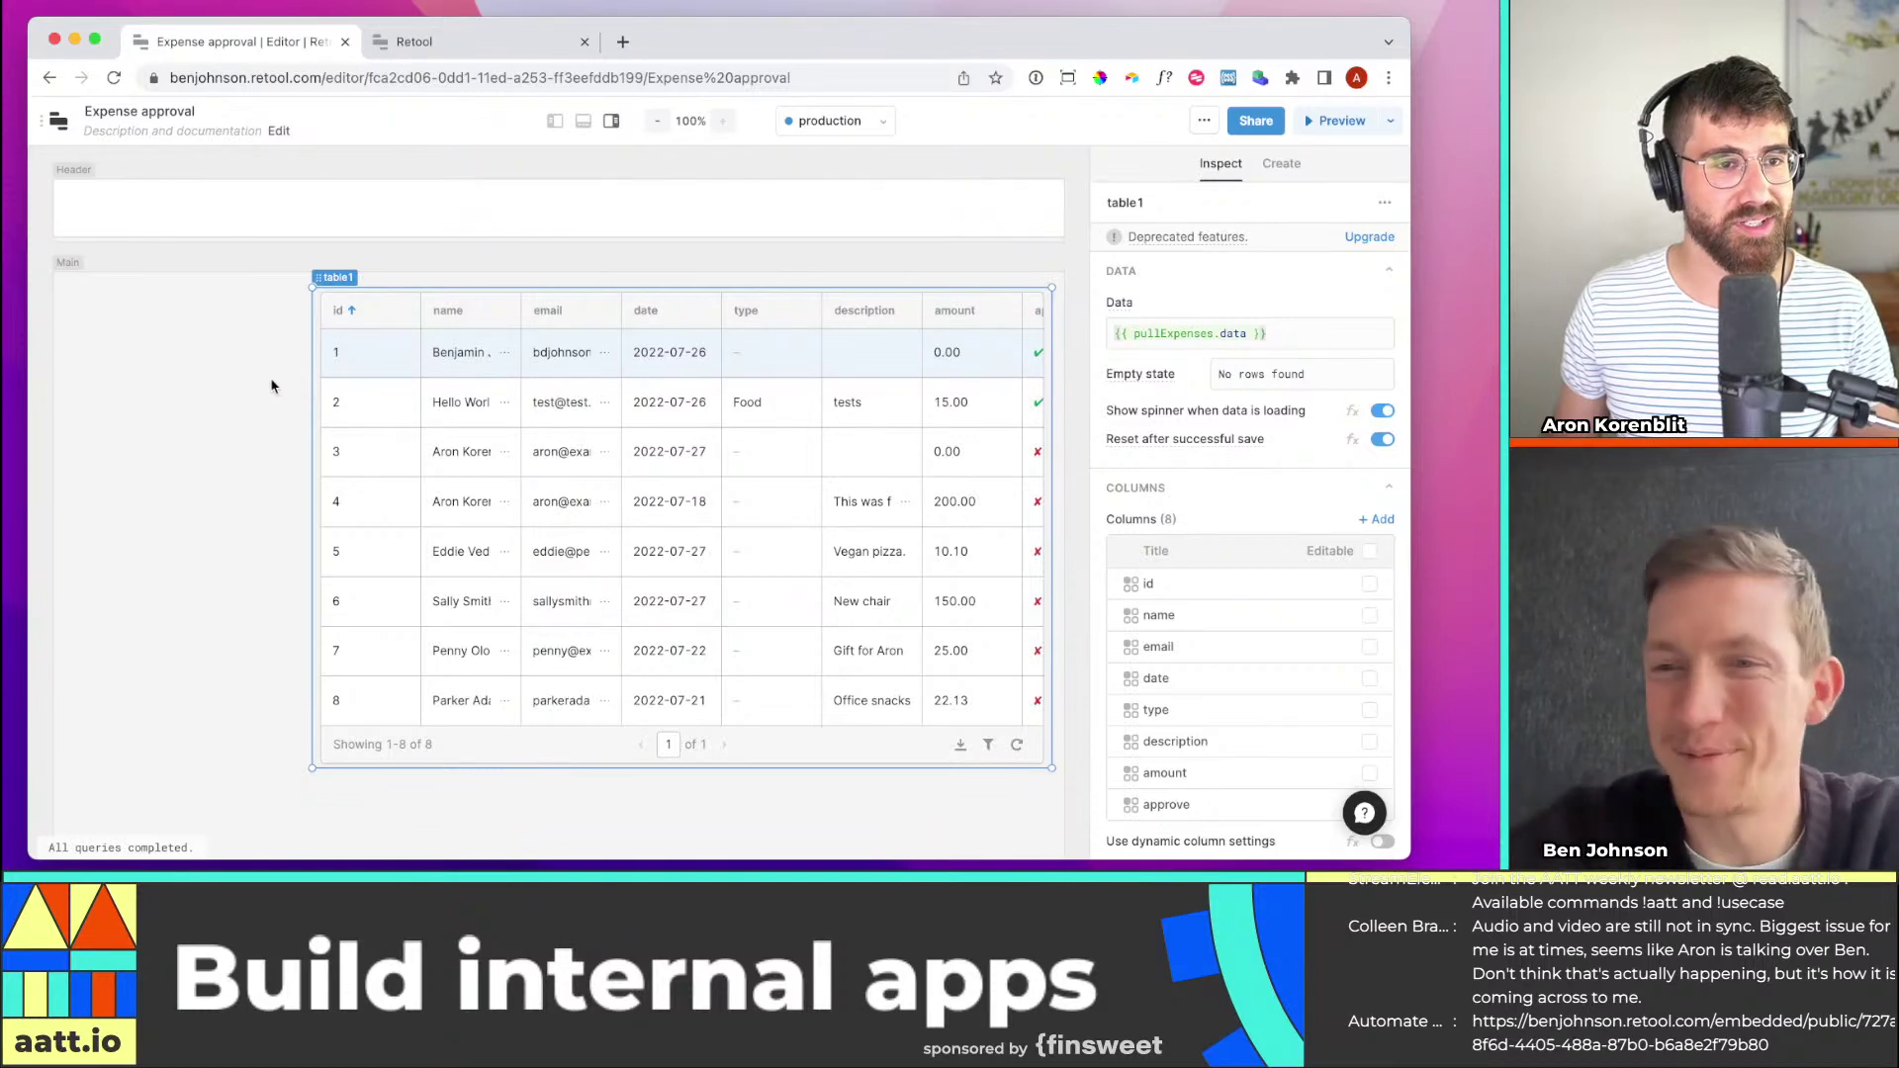
{"action": "left_click", "coordinate": [309, 440]}
{"action": "left_click", "coordinate": [310, 437]}
{"action": "left_click_drag", "start_coordinate": [310, 438], "coordinate": [238, 449]}
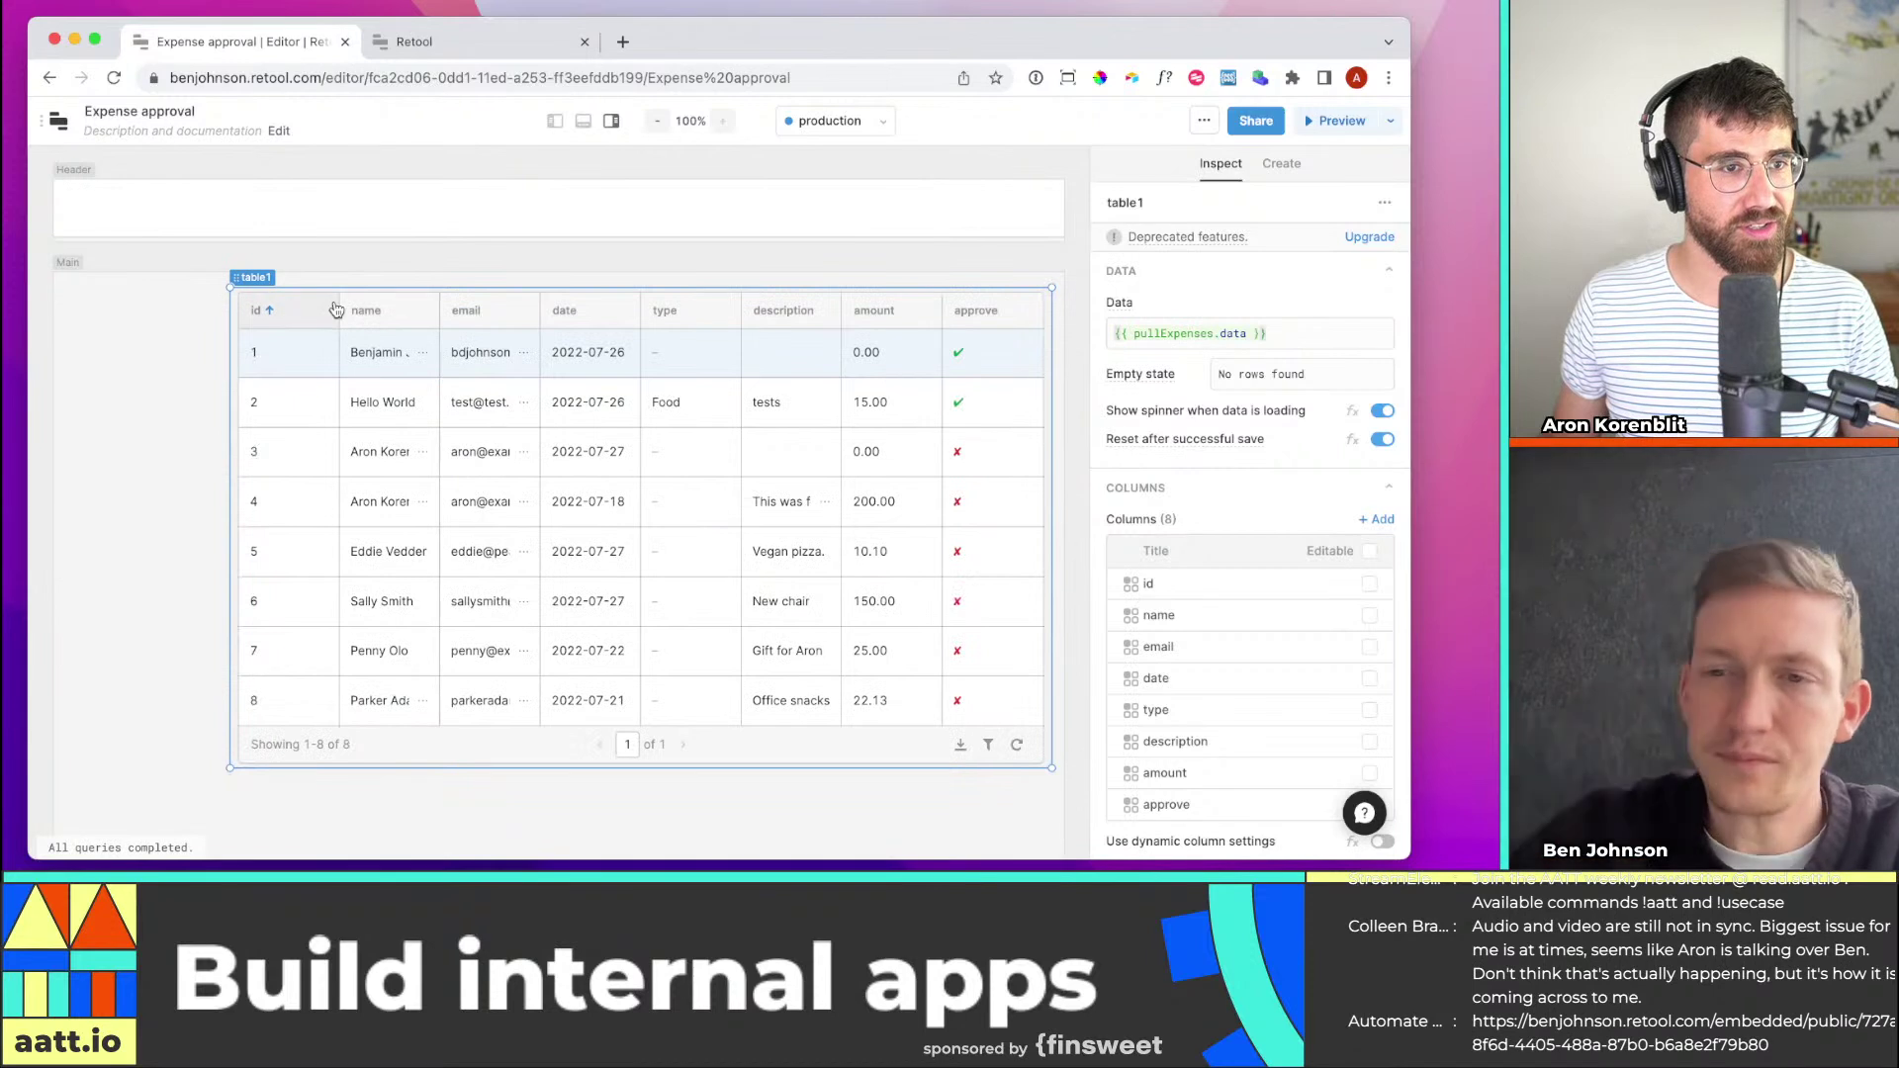
Narrow the id and type columns so all columns through approve fit
{"action": "left_click_drag", "start_coordinate": [334, 312], "coordinate": [567, 308]}
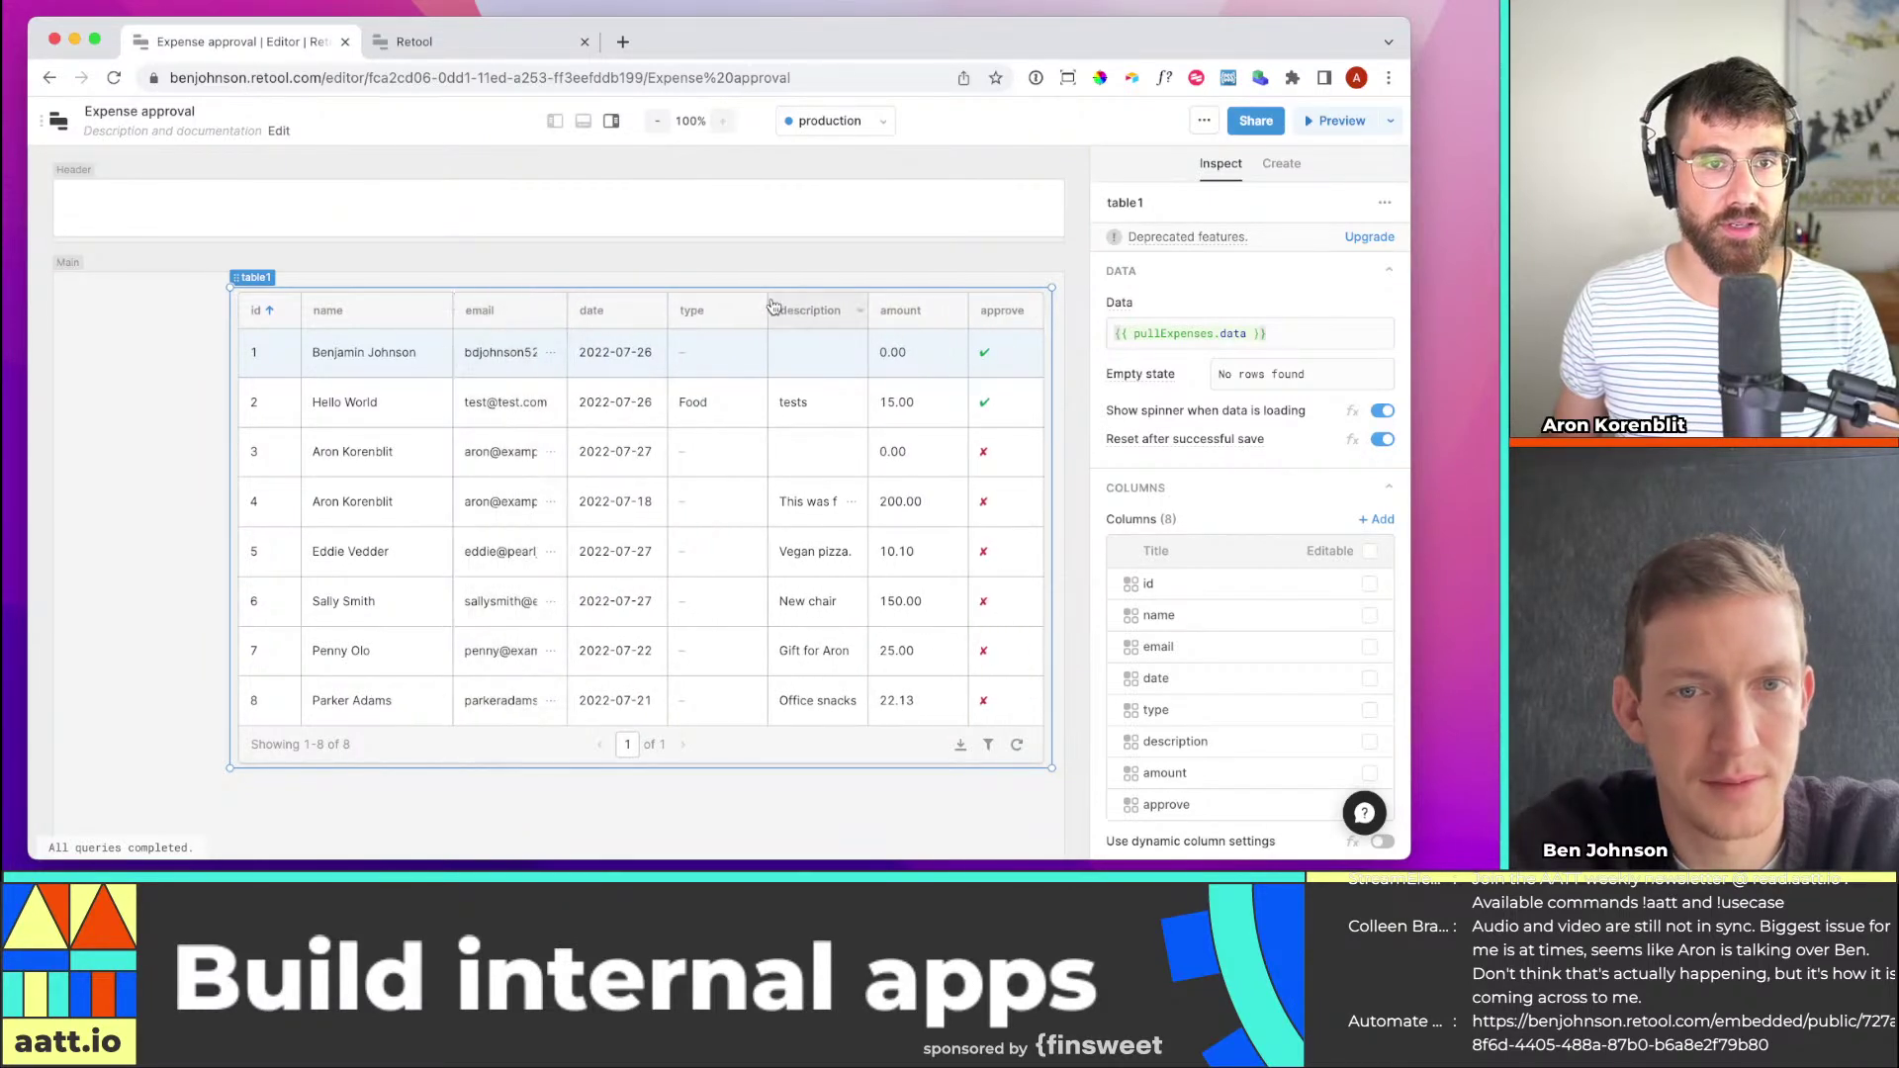
{"action": "left_click_drag", "start_coordinate": [769, 303], "coordinate": [747, 299]}
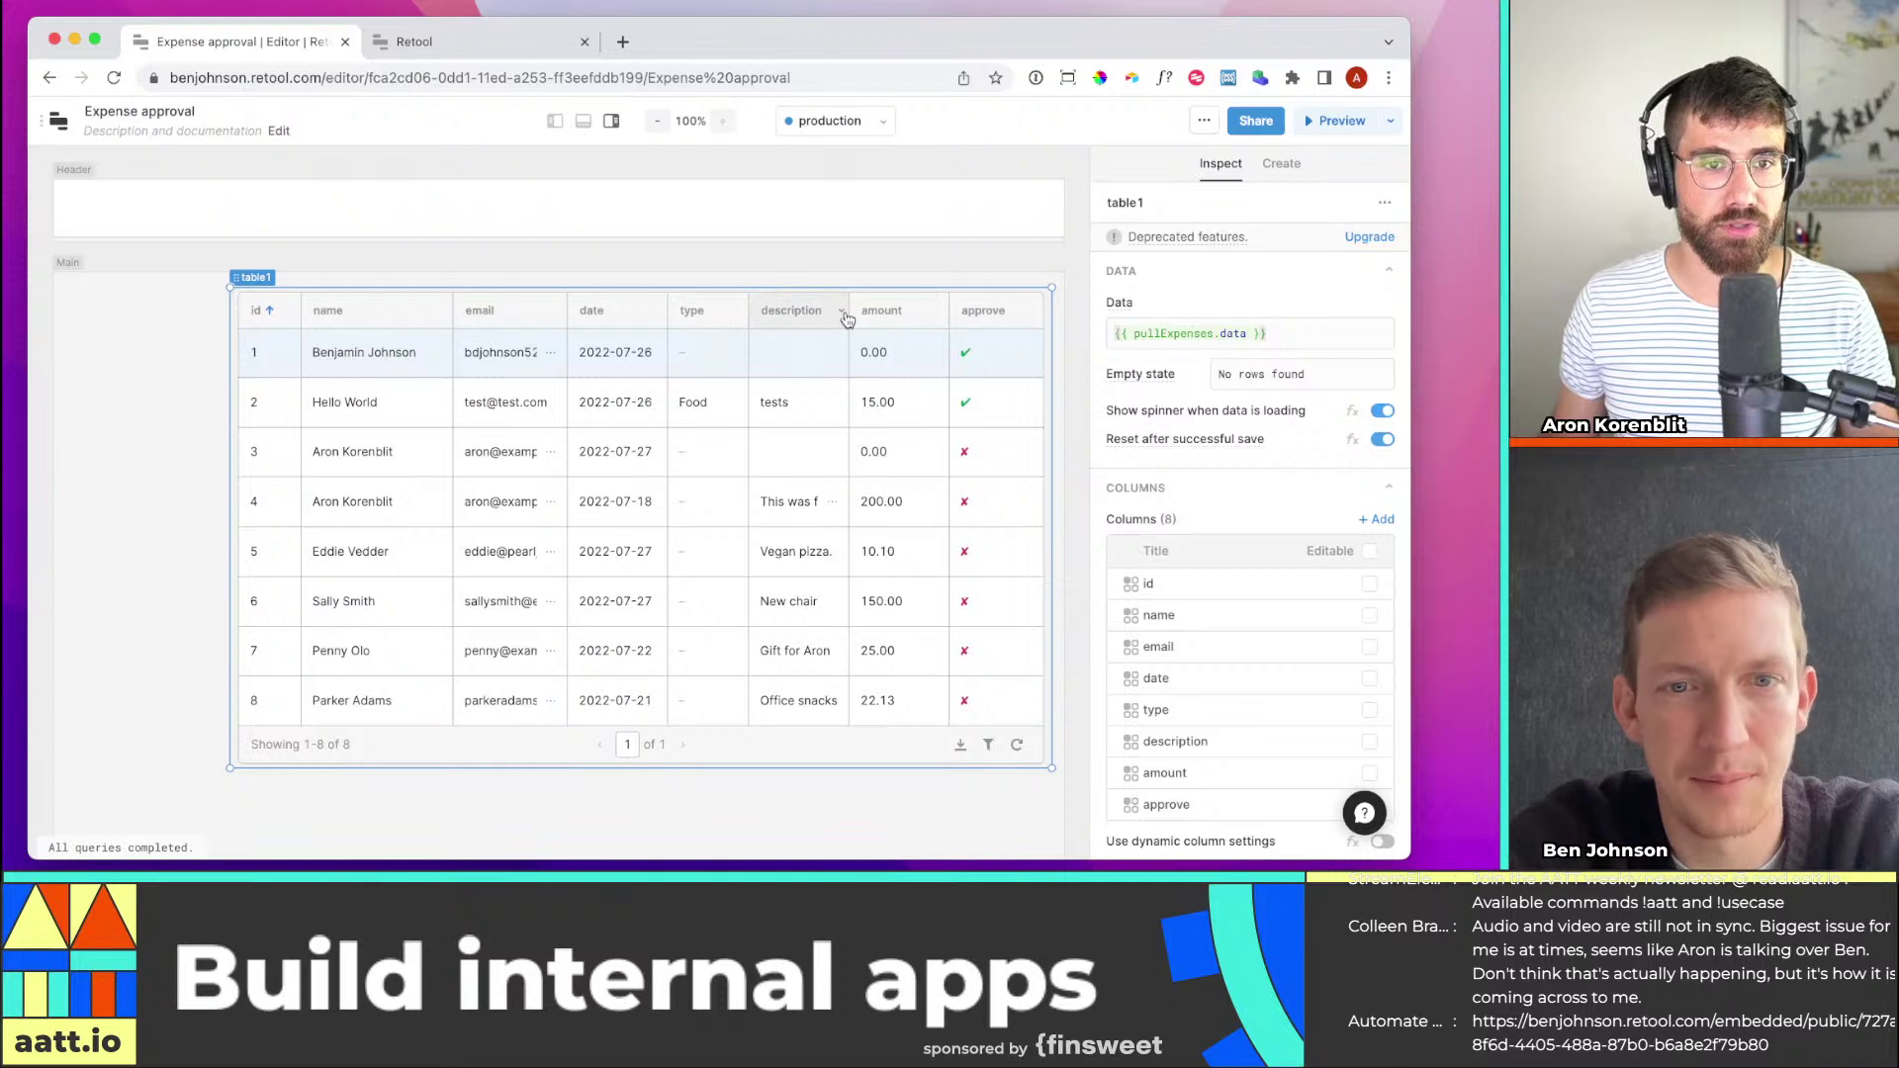
{"action": "left_click", "coordinate": [841, 311]}
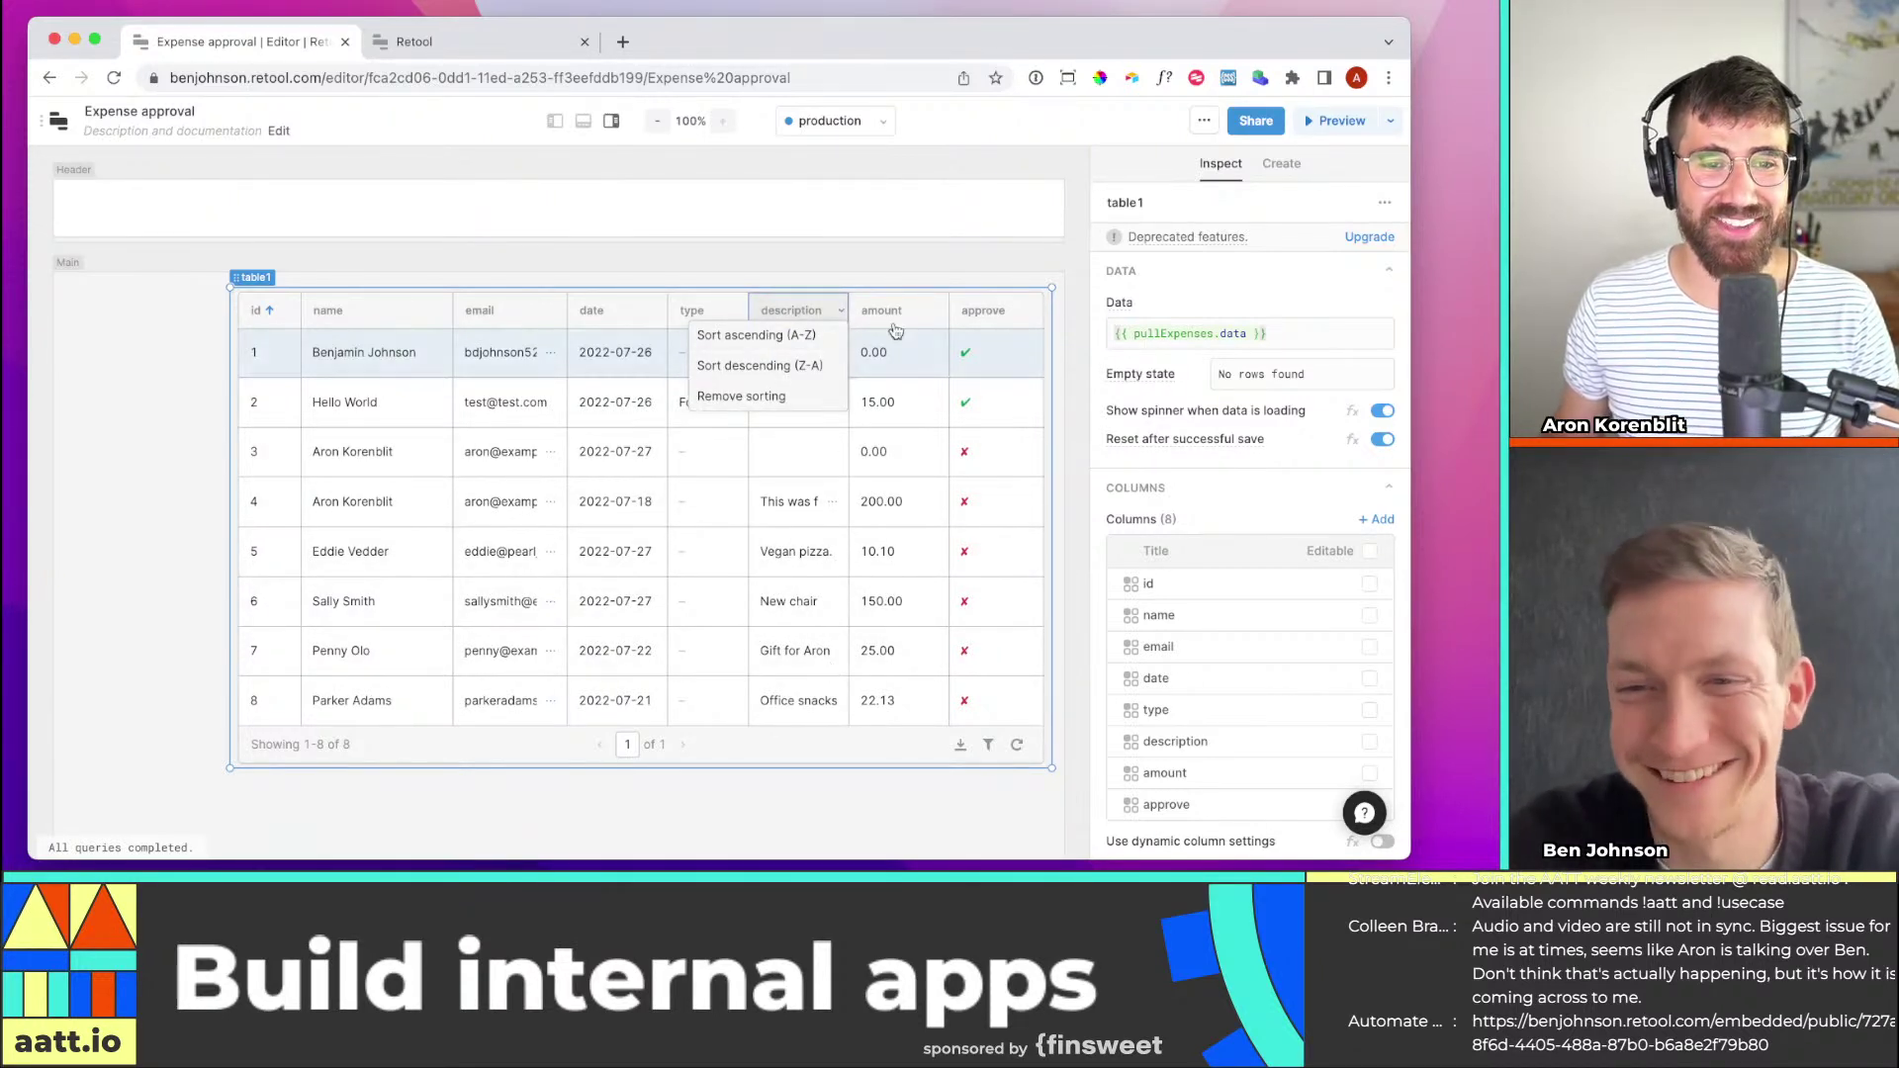
{"action": "left_click", "coordinate": [162, 438]}
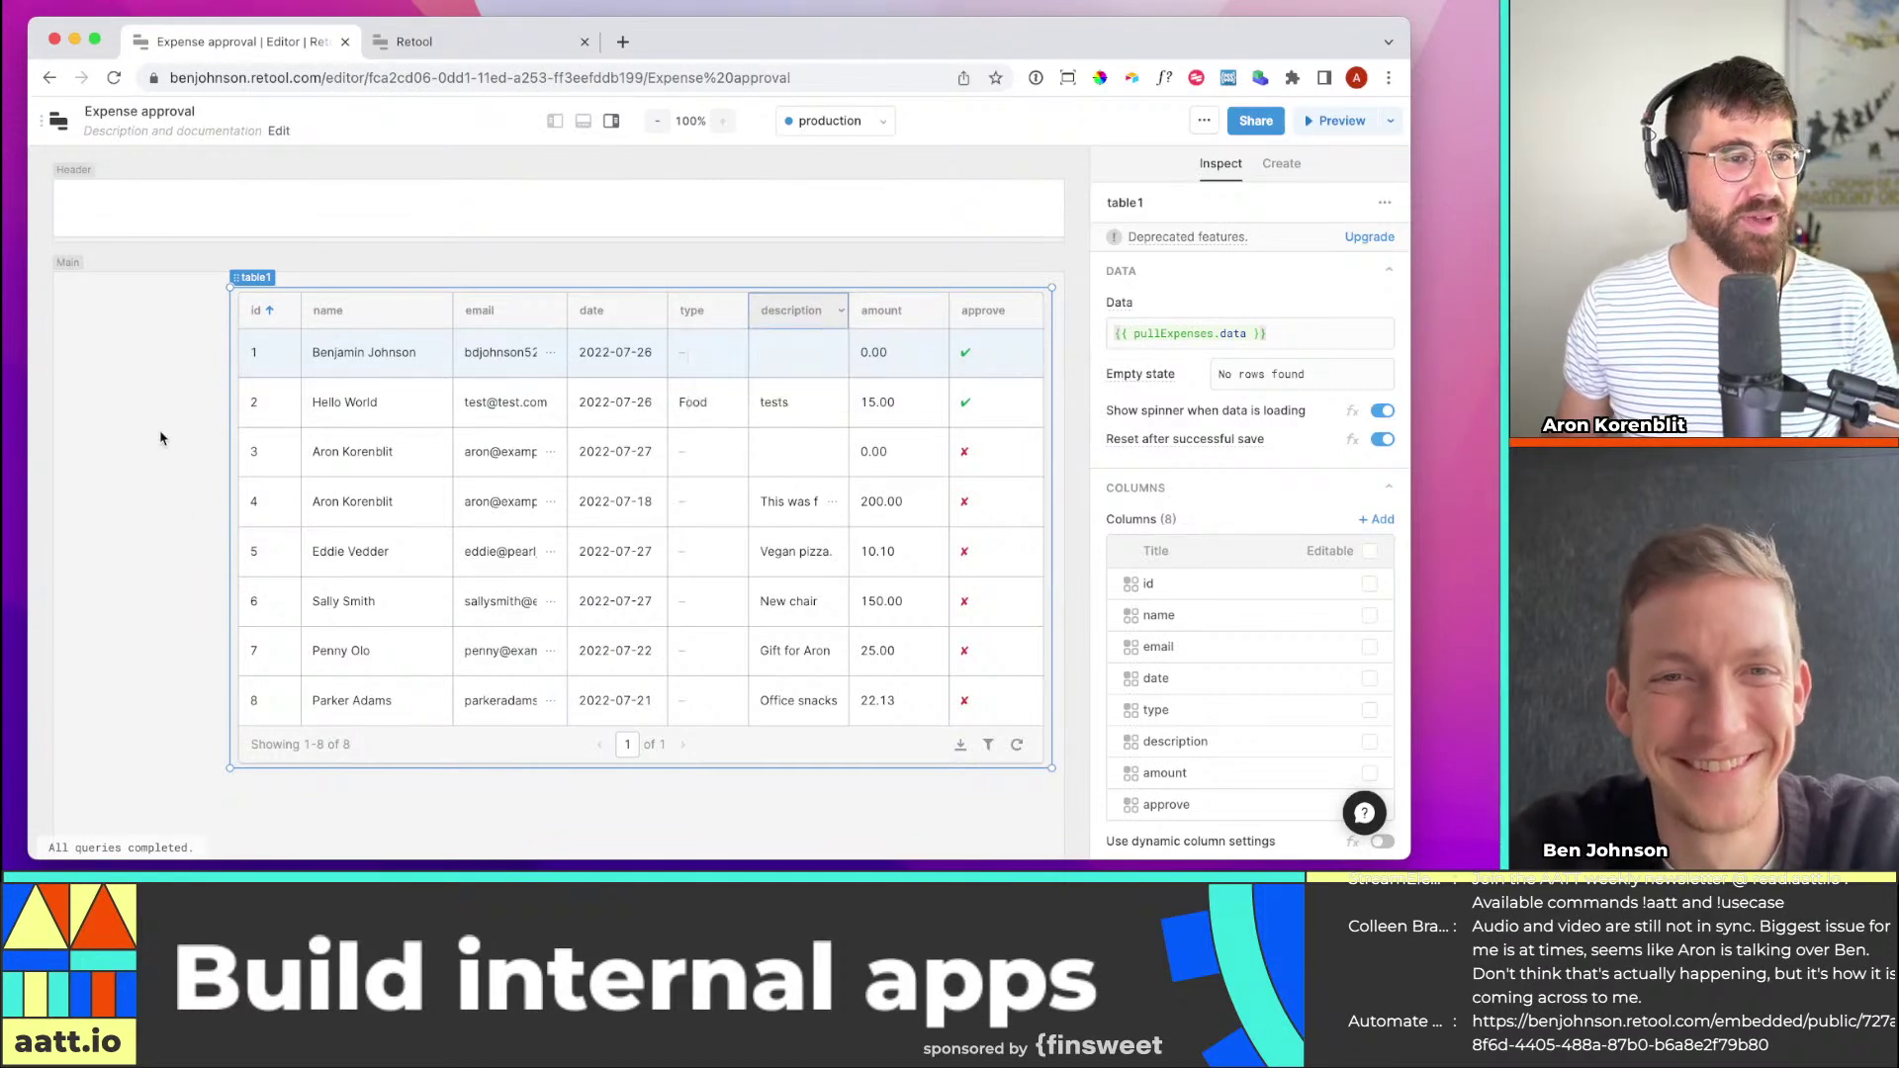
{"action": "left_click", "coordinate": [165, 434]}
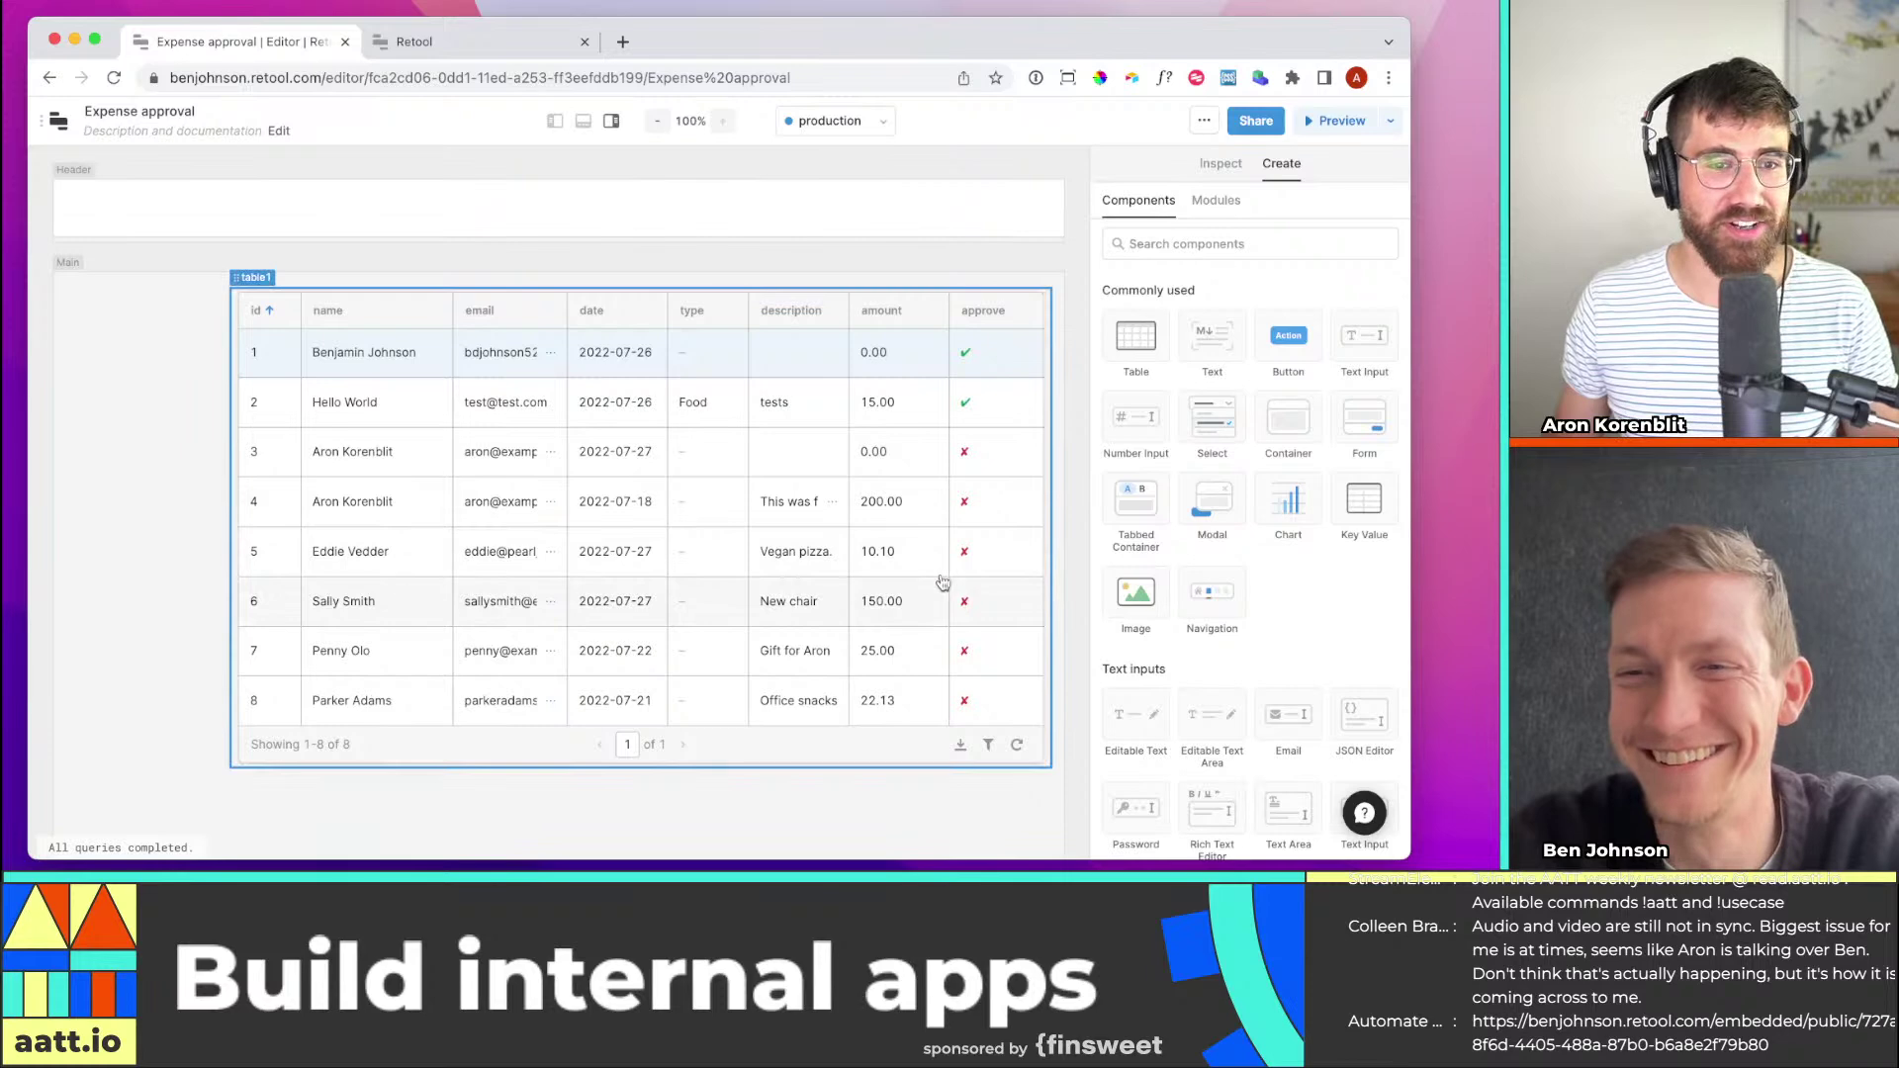
{"action": "scroll", "coordinate": [908, 572], "scroll_direction": "down", "scroll_amount": 3}
{"action": "scroll", "coordinate": [907, 560], "scroll_direction": "up", "scroll_amount": 3}
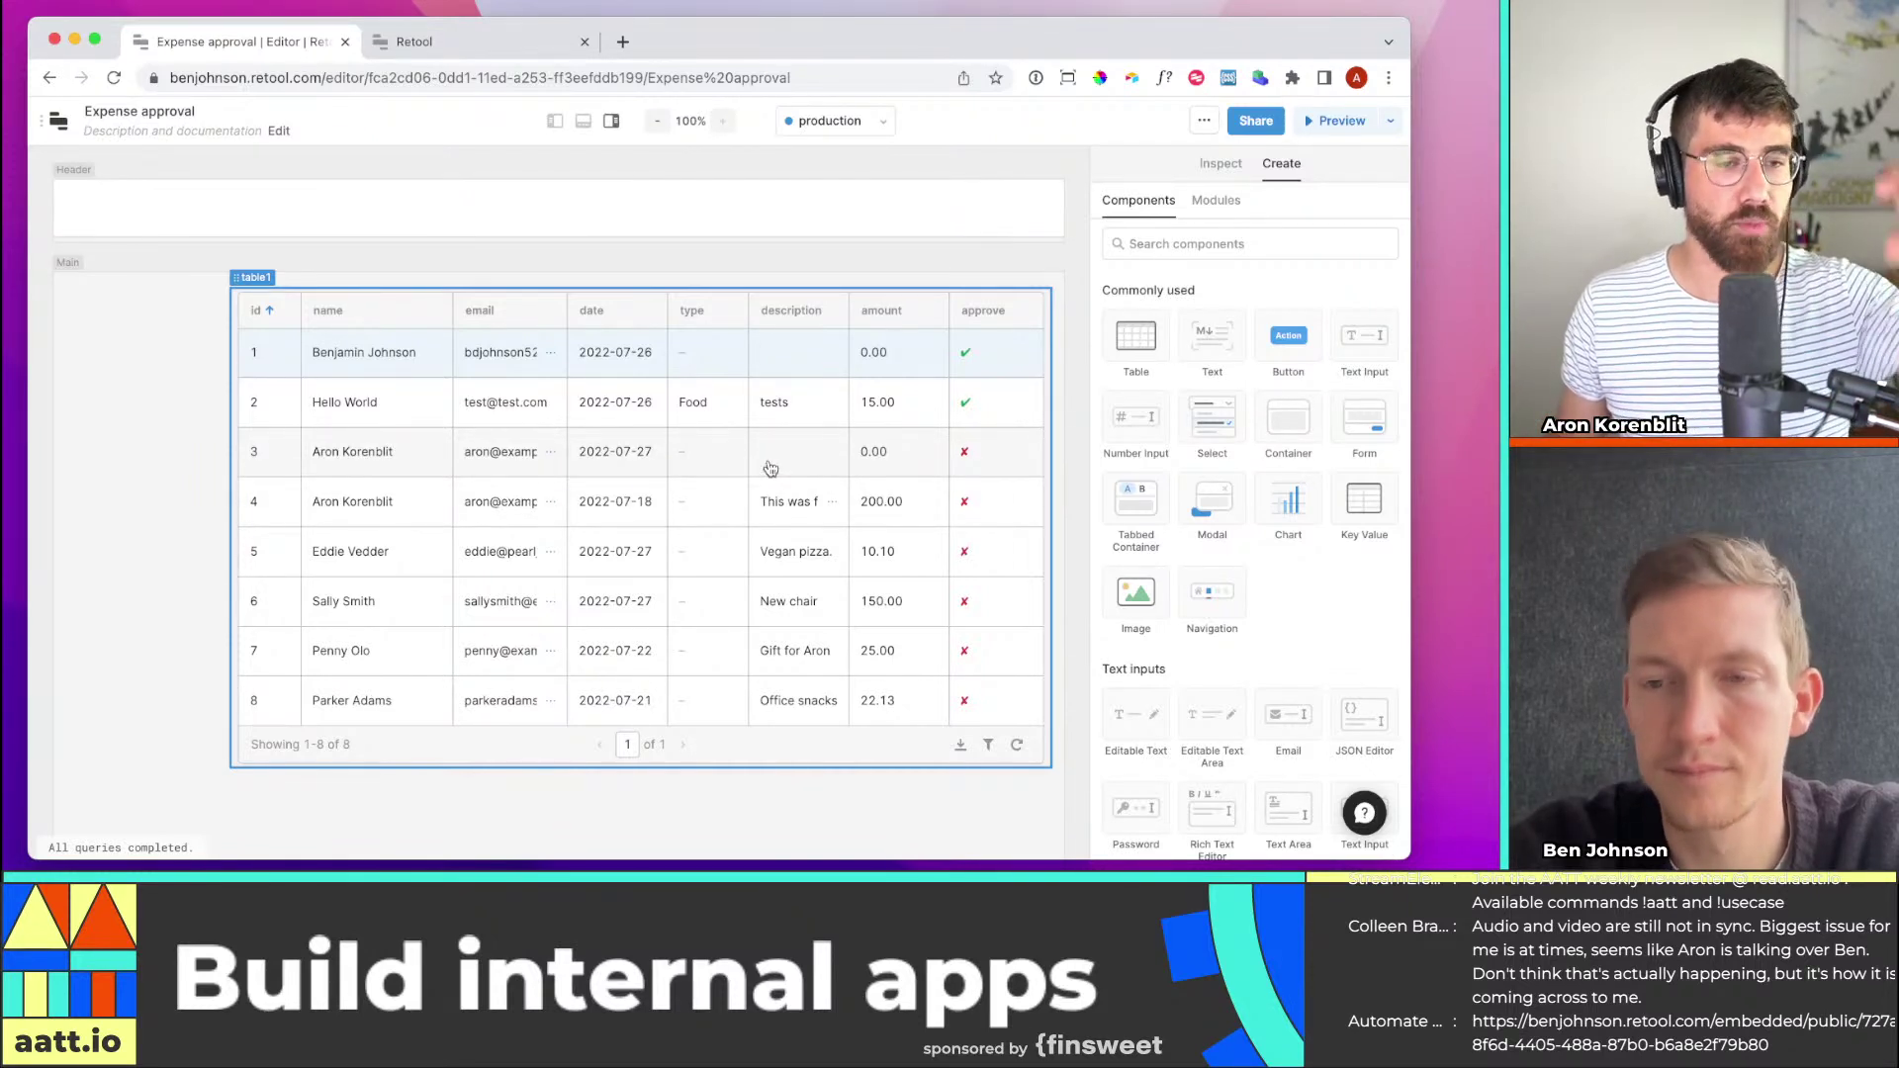
{"action": "key", "text": "Escape"}
{"action": "left_click", "coordinate": [817, 383]}
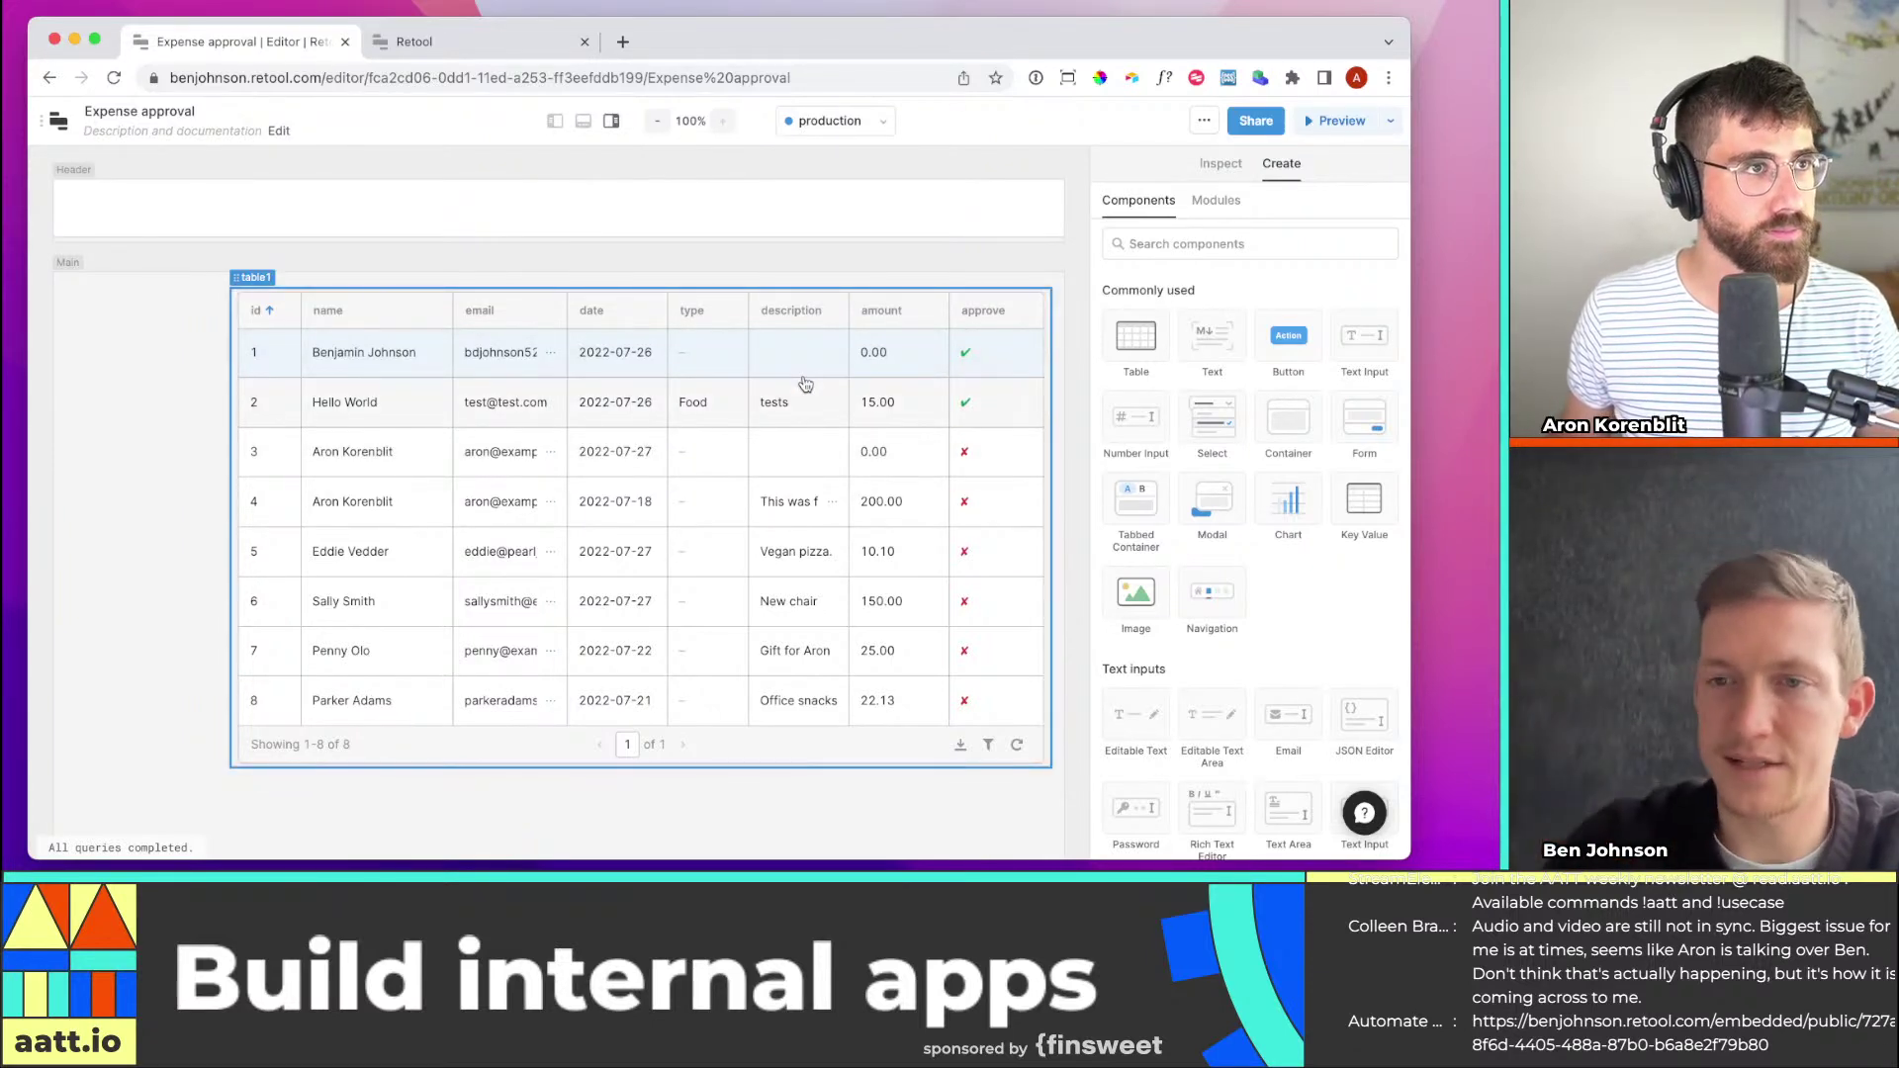
{"action": "left_click", "coordinate": [1183, 247]}
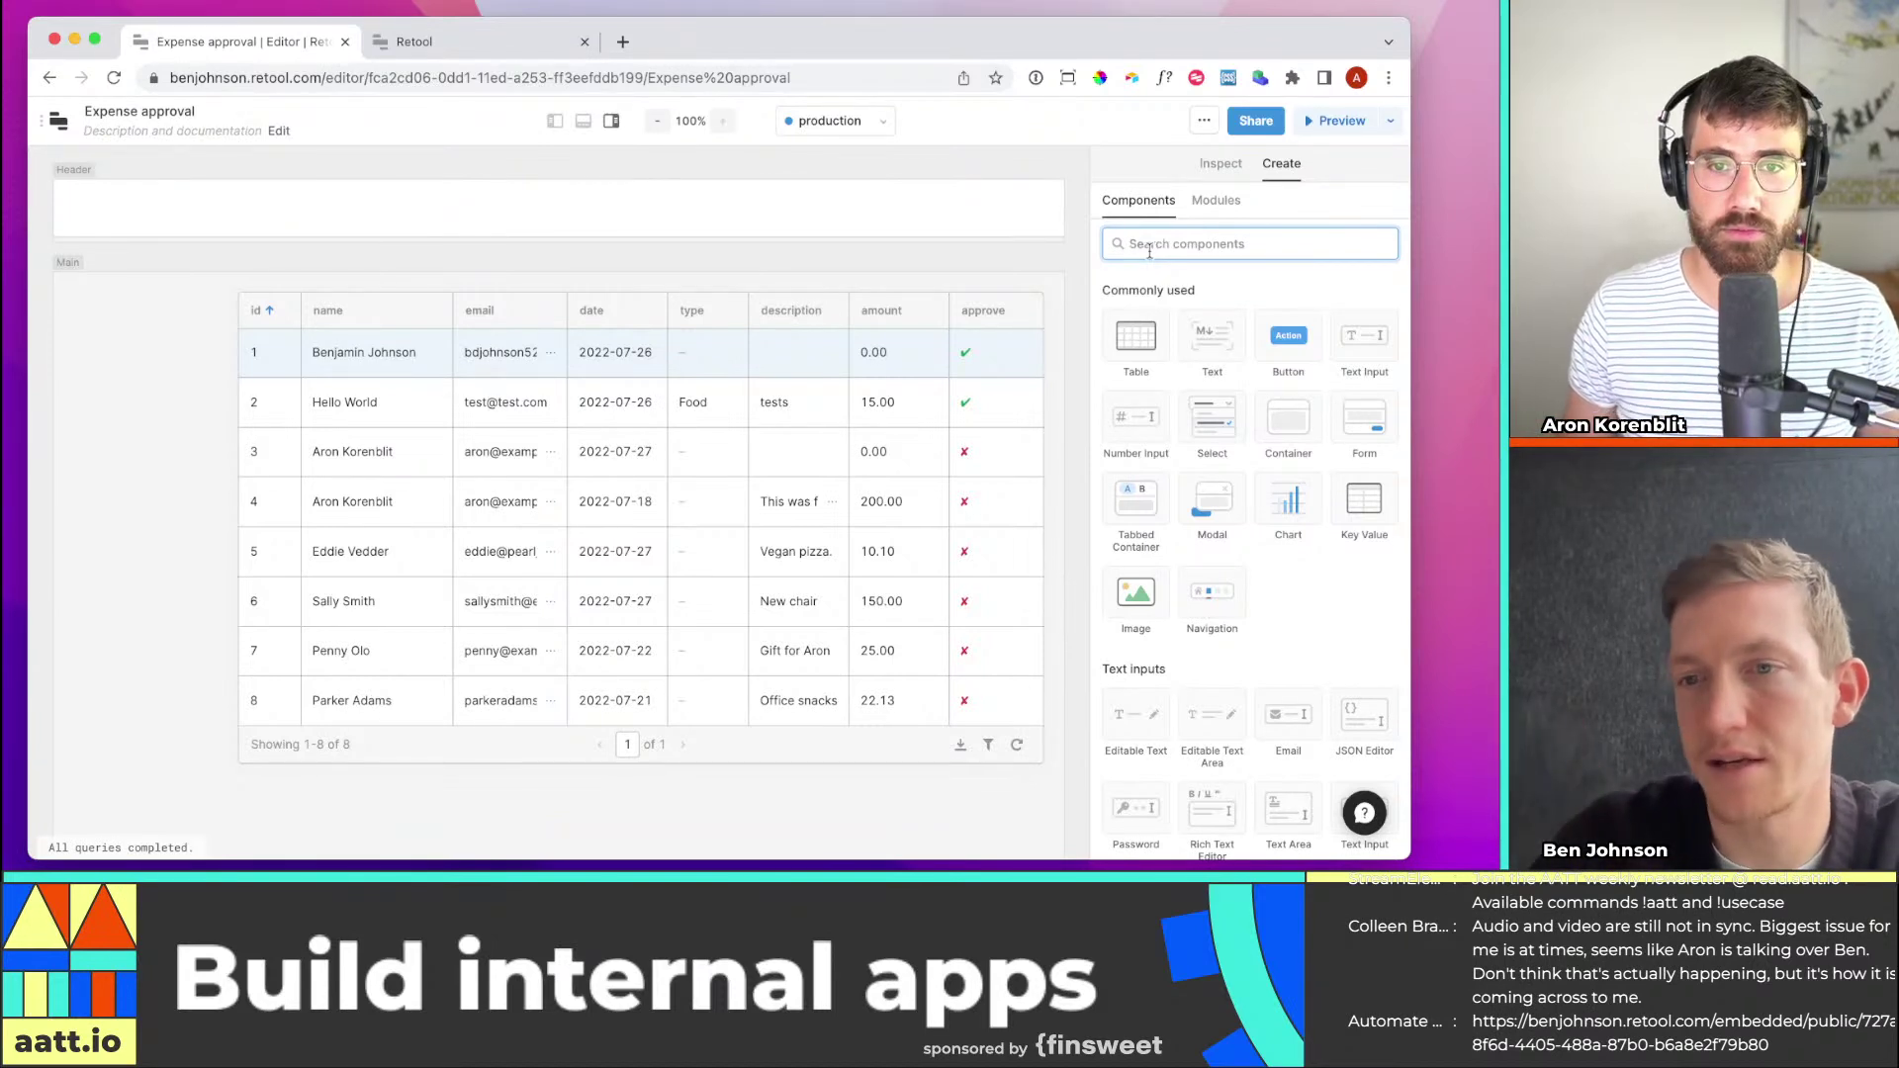
{"action": "type", "text": "text"}
{"action": "left_click_drag", "start_coordinate": [1136, 336], "coordinate": [121, 322]}
{"action": "left_click", "coordinate": [232, 379]}
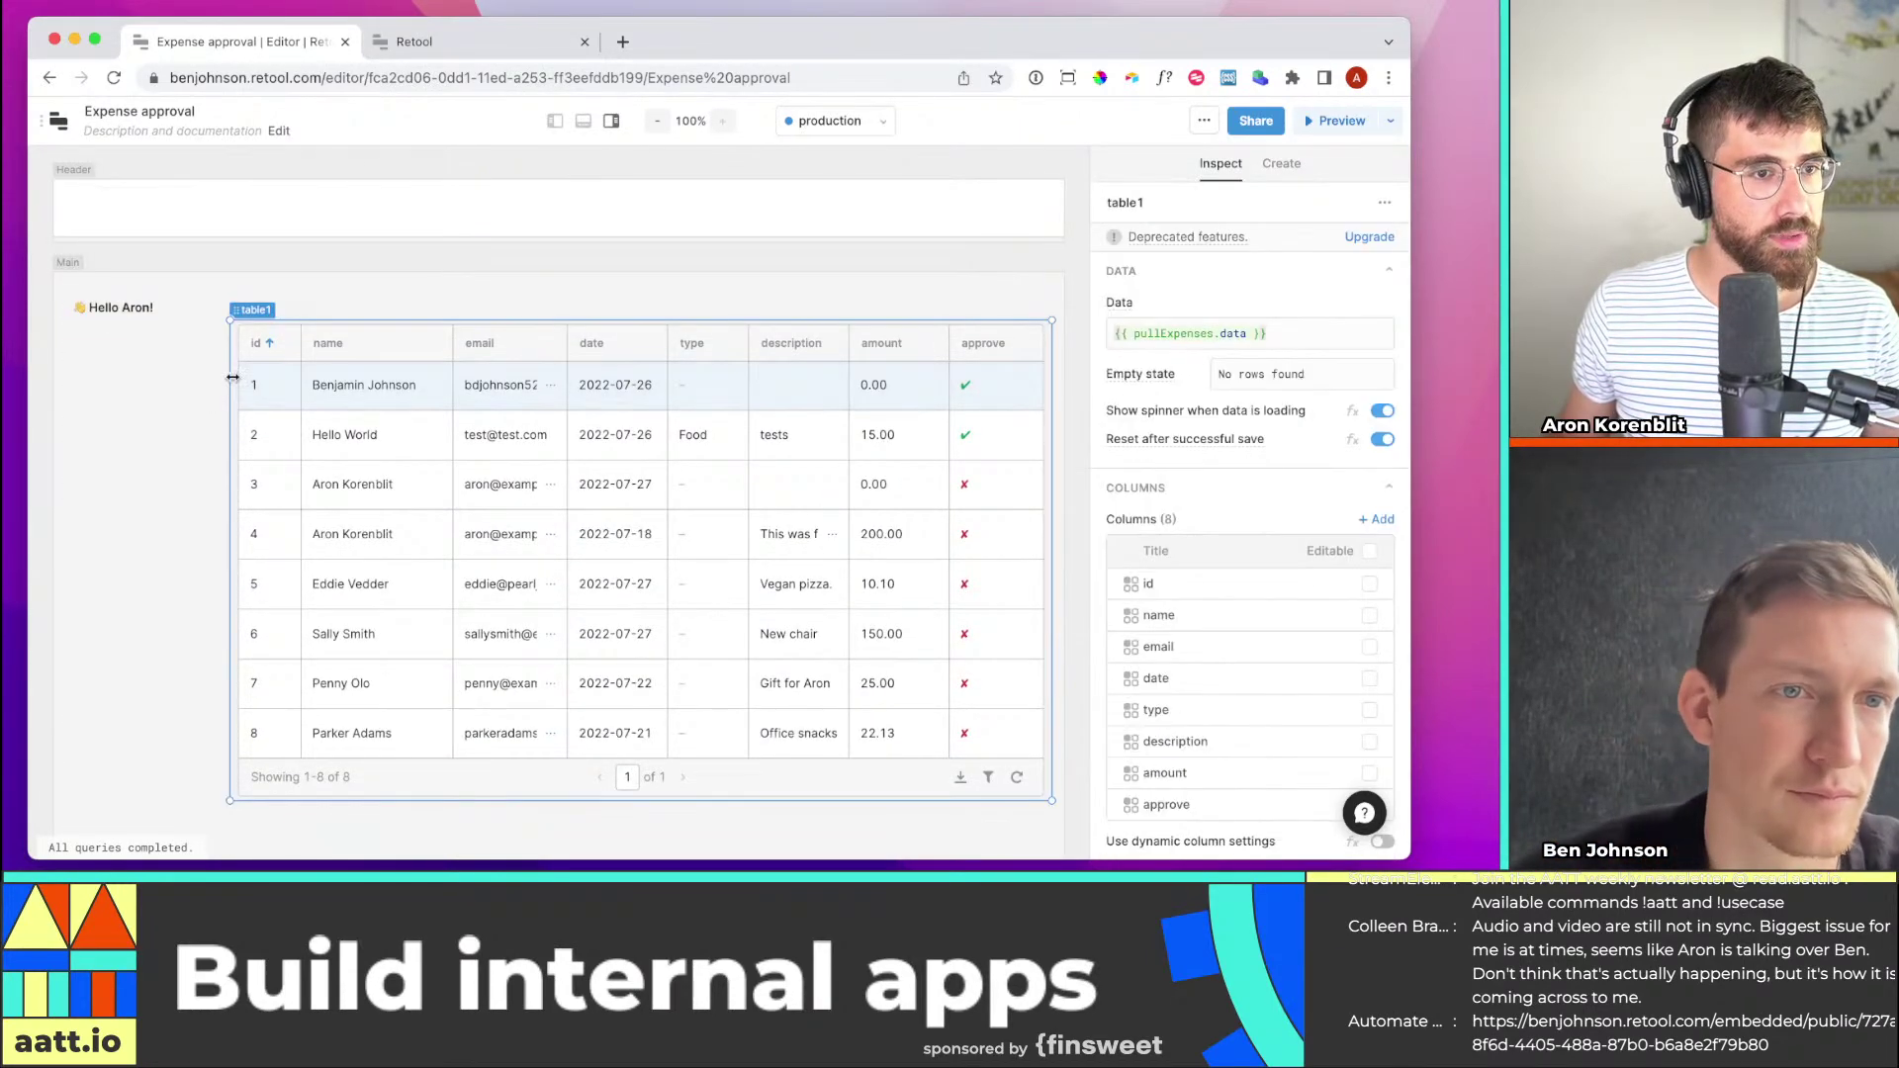
{"action": "left_click_drag", "start_coordinate": [233, 377], "coordinate": [299, 374]}
{"action": "left_click", "coordinate": [246, 306]}
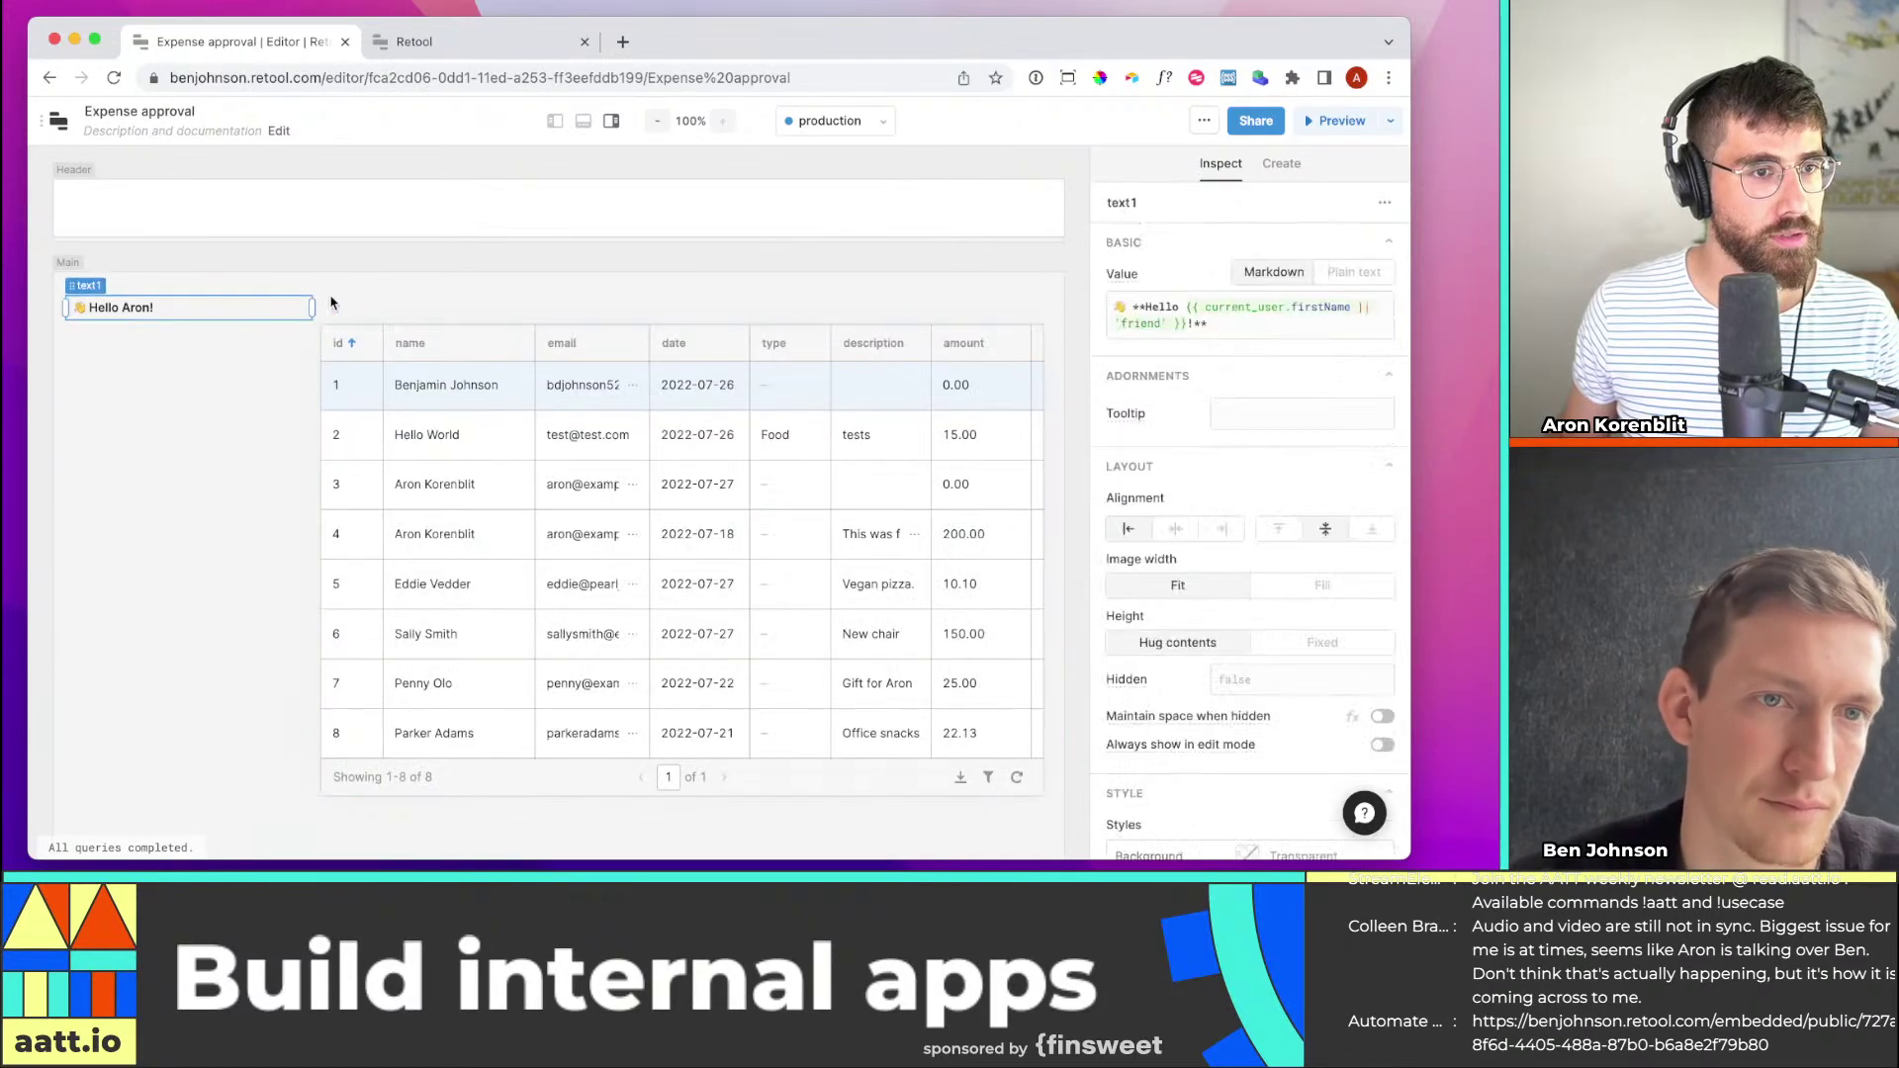
{"action": "left_click_drag", "start_coordinate": [312, 308], "coordinate": [229, 309]}
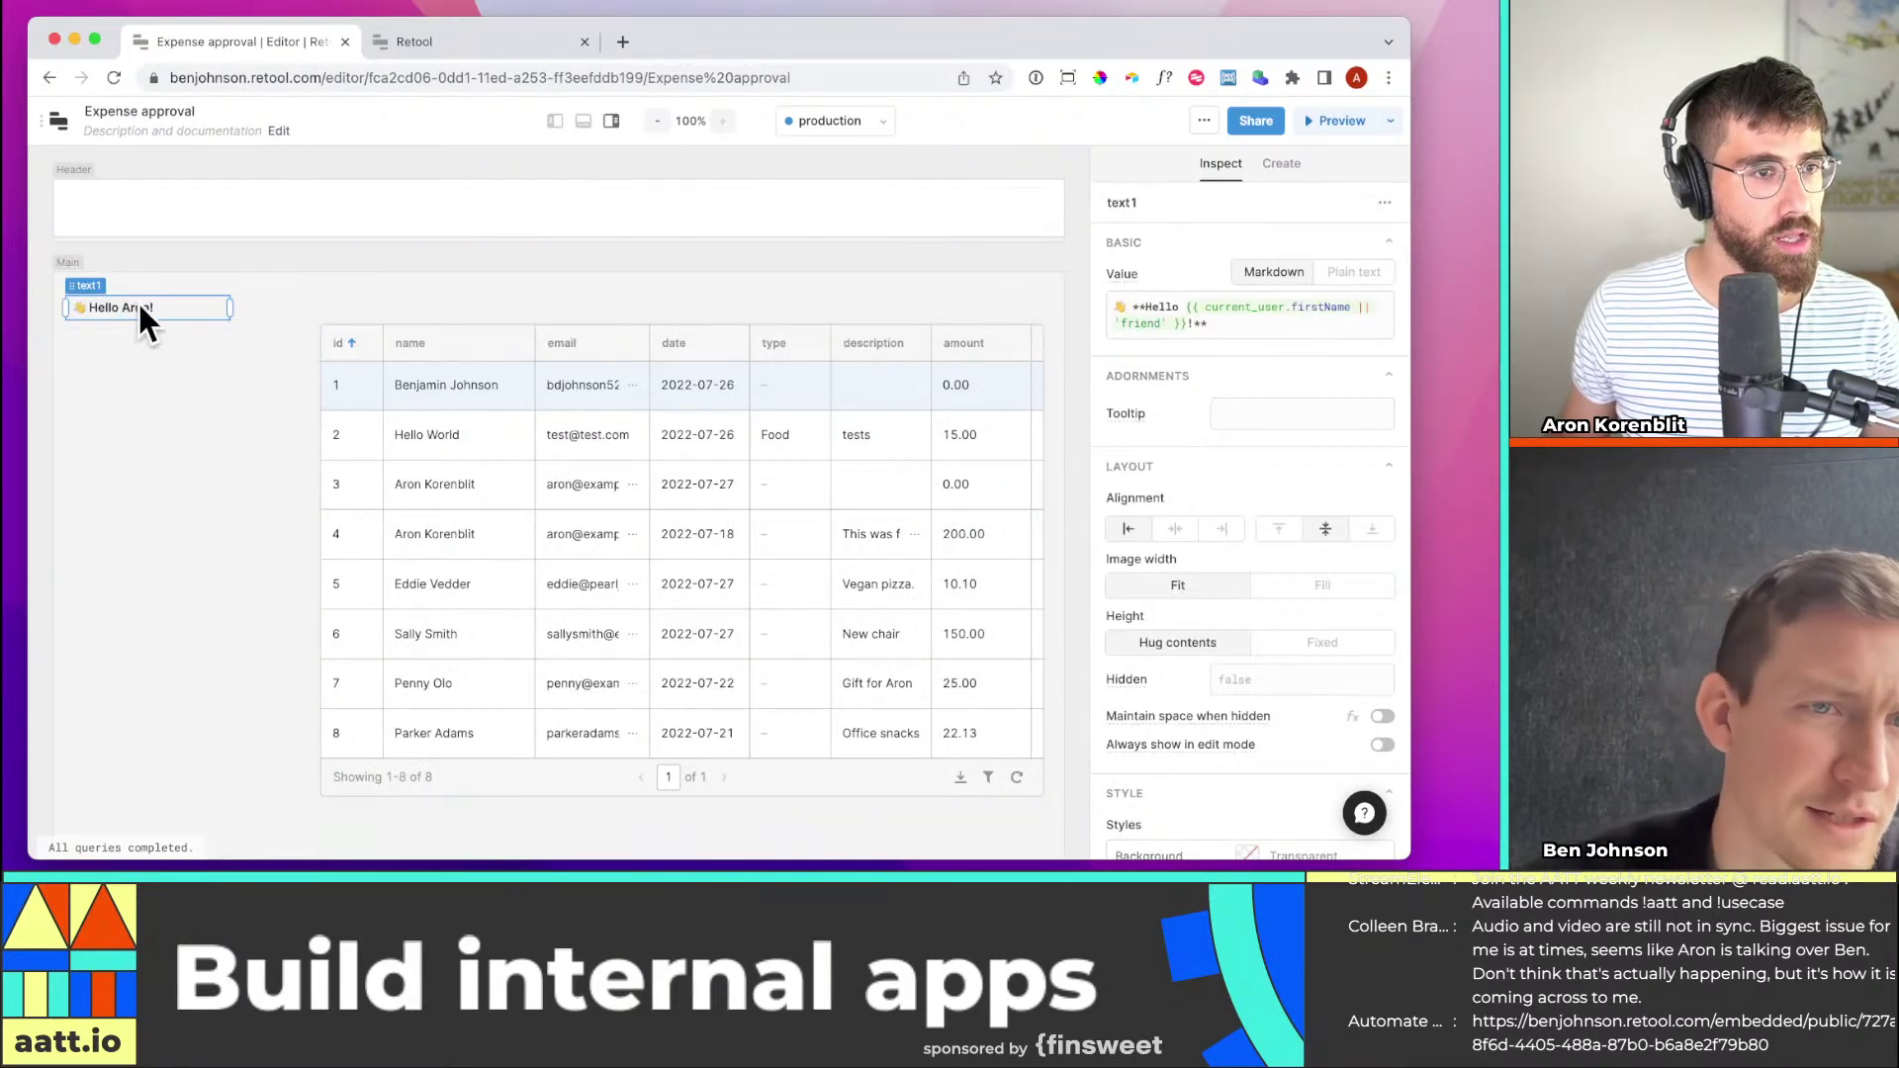
{"action": "key", "text": "Delete"}
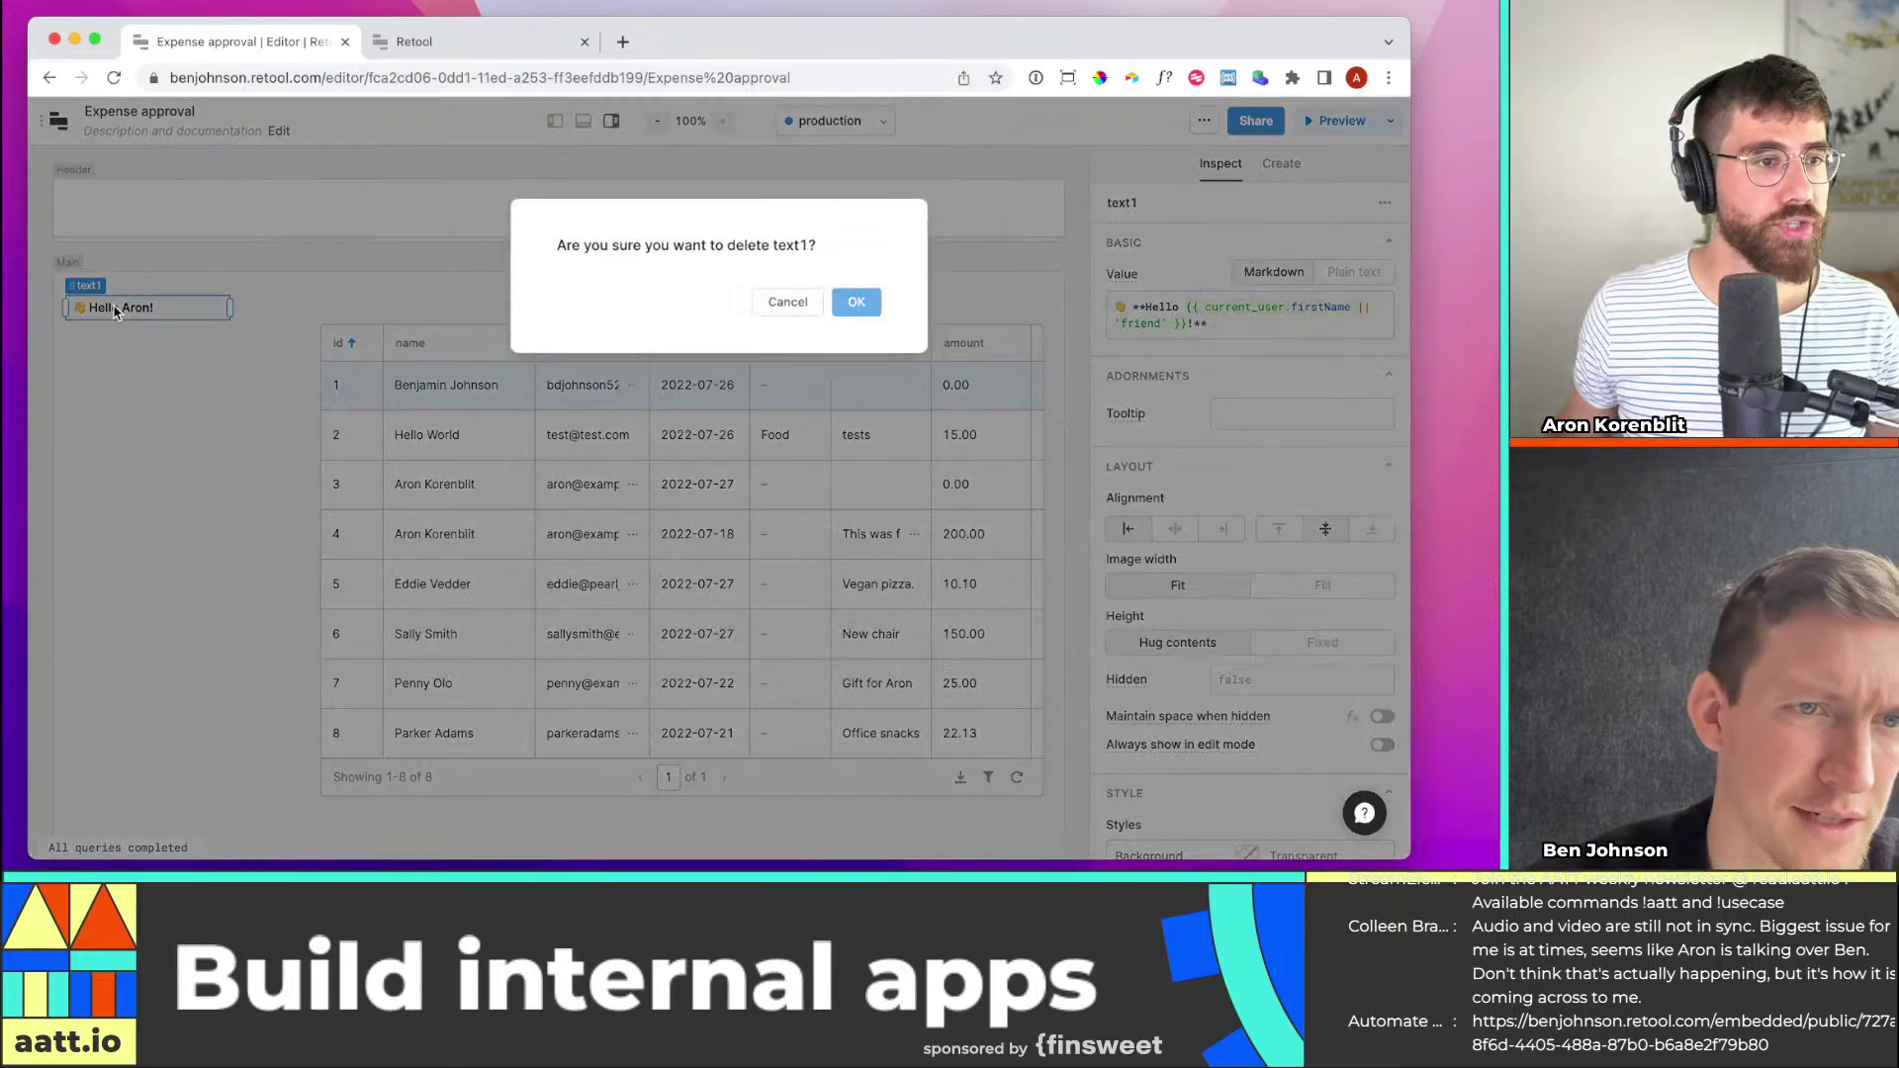
{"action": "left_click", "coordinate": [853, 300]}
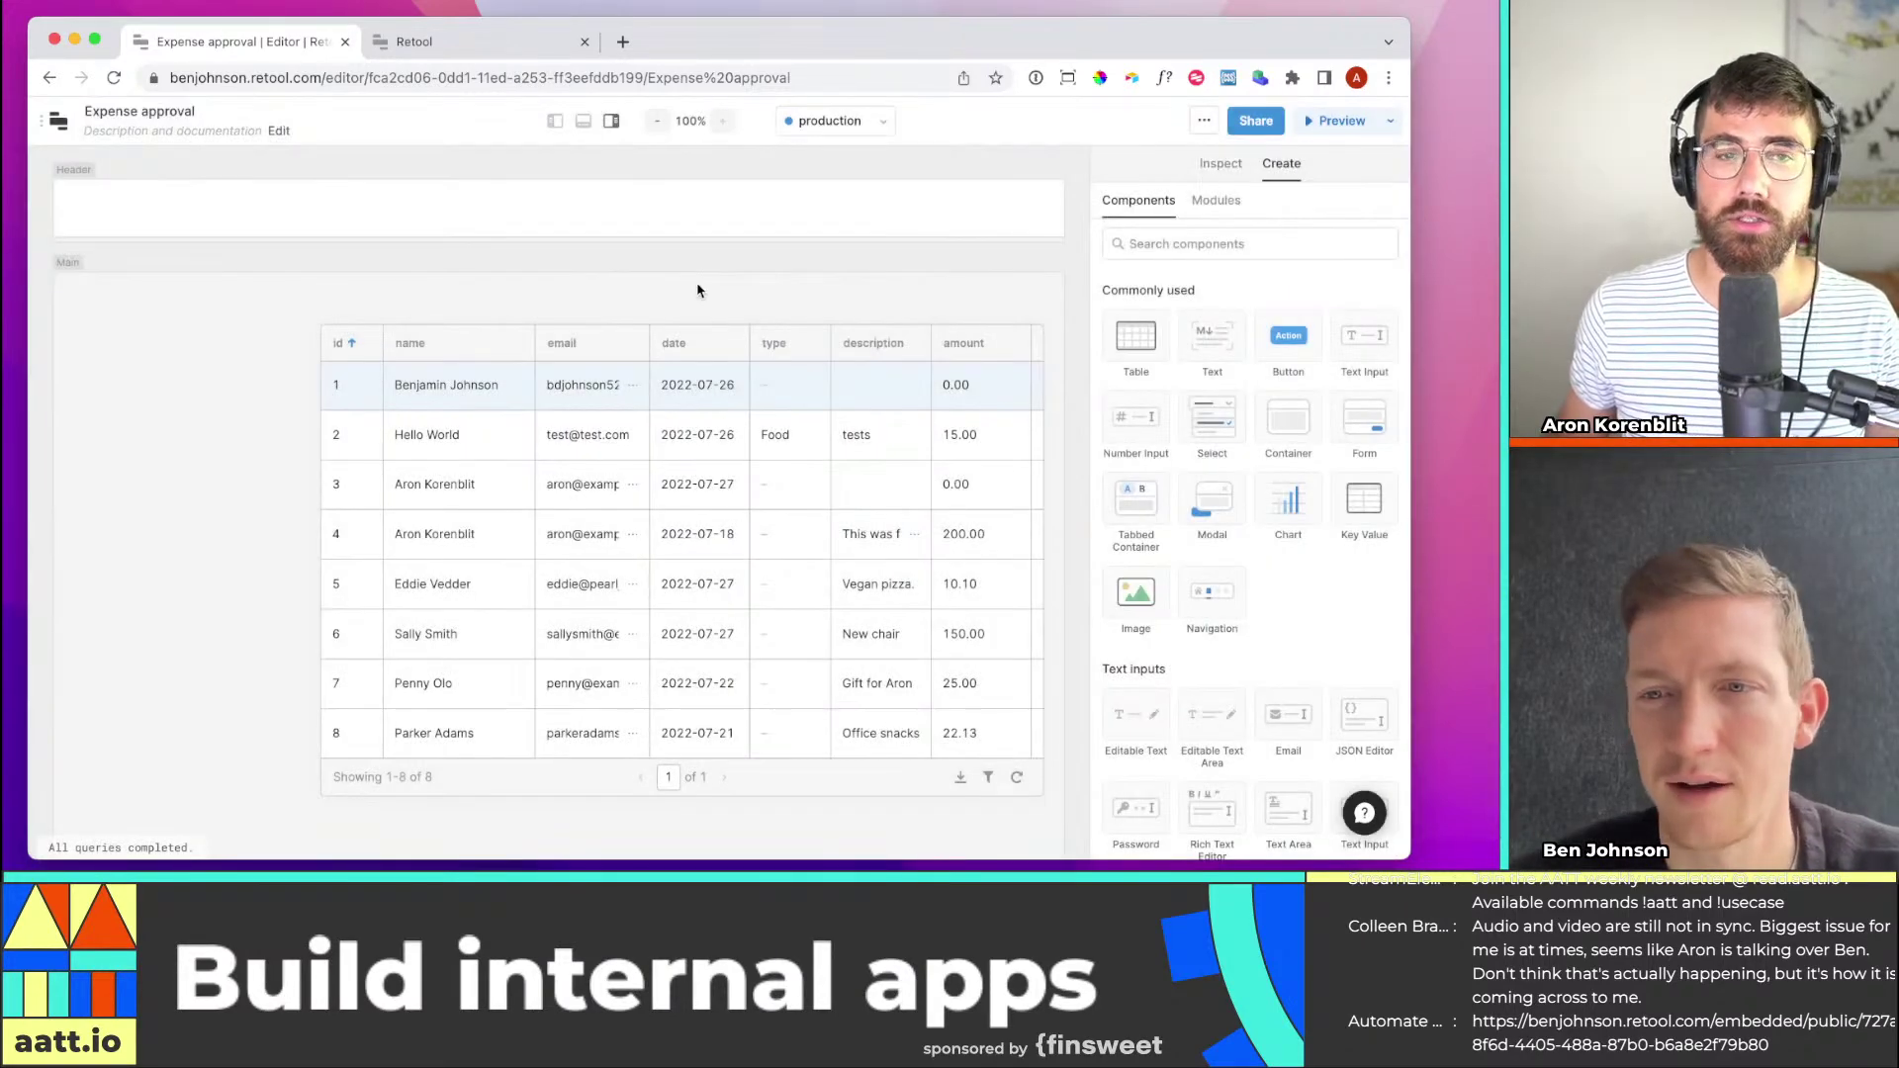
Place a narrow Text Input at the top-left of the canvas above the table
{"action": "left_click", "coordinate": [1197, 244]}
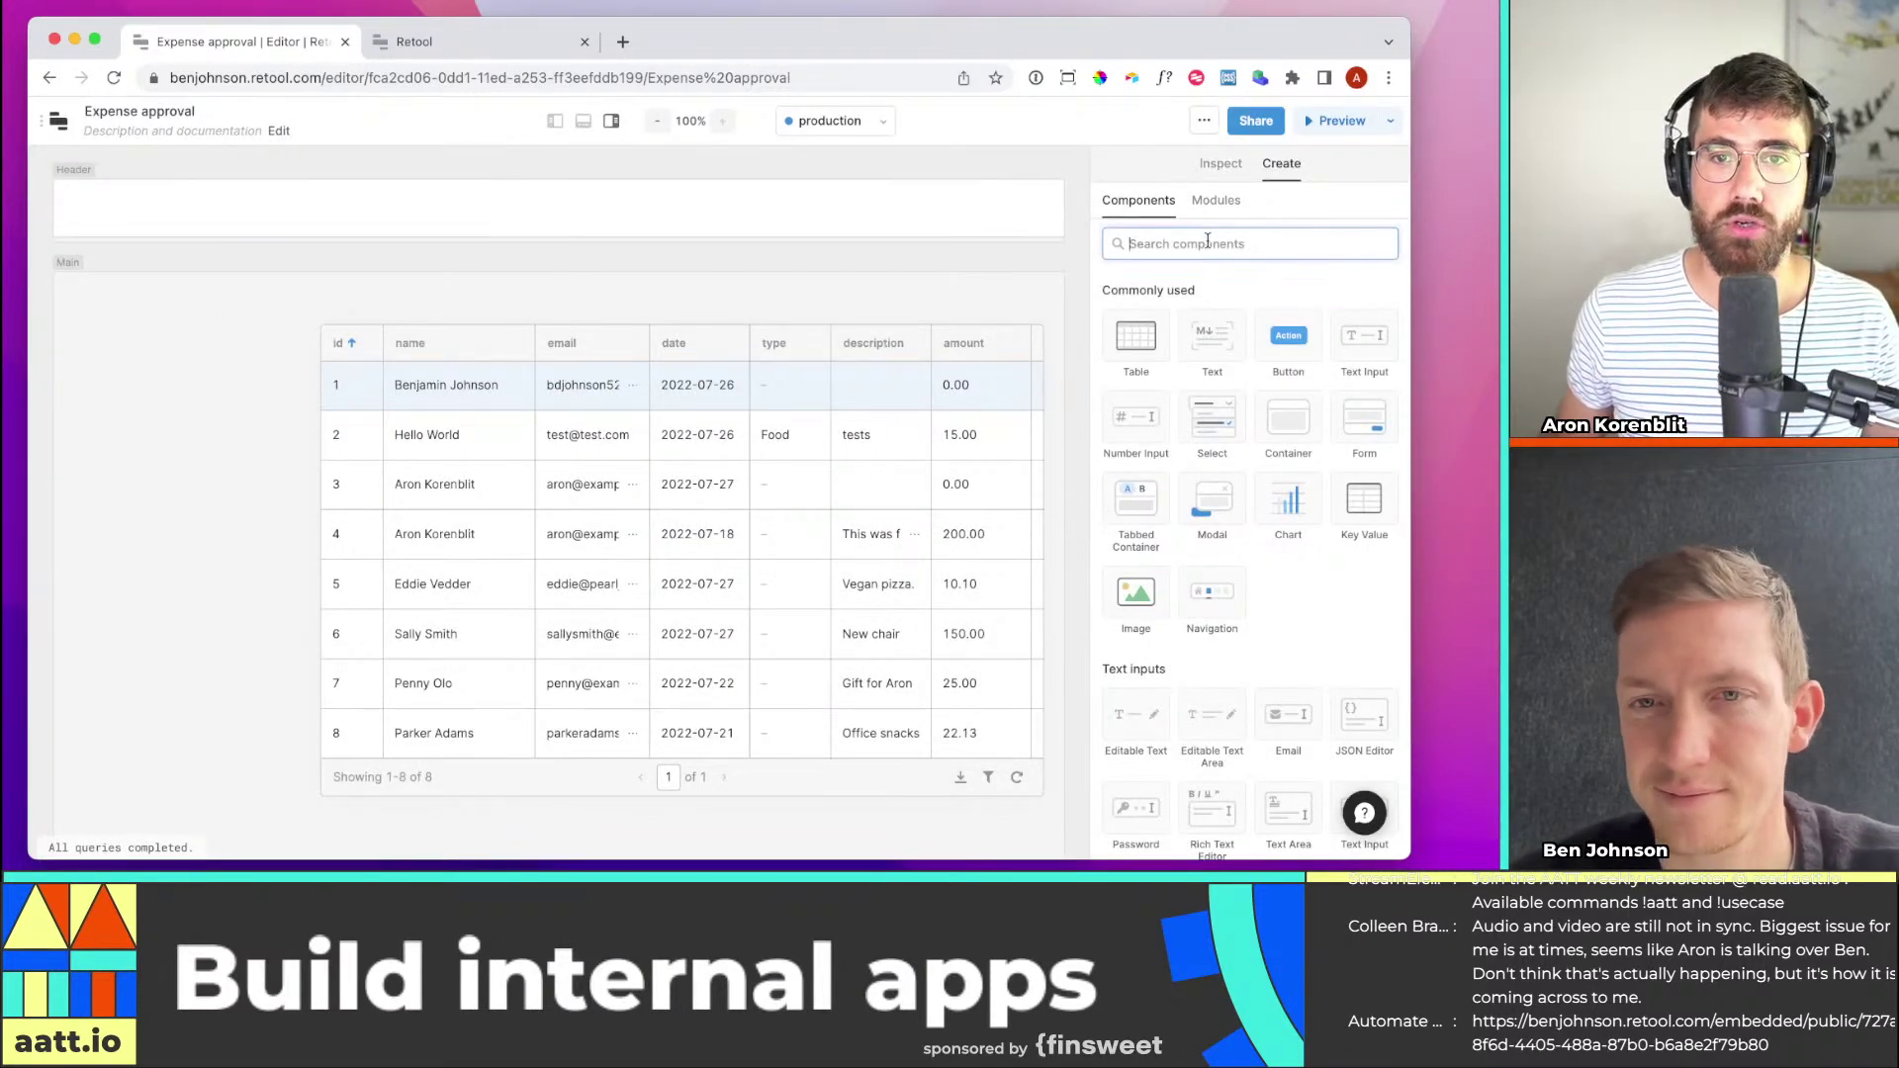
{"action": "type", "text": "text"}
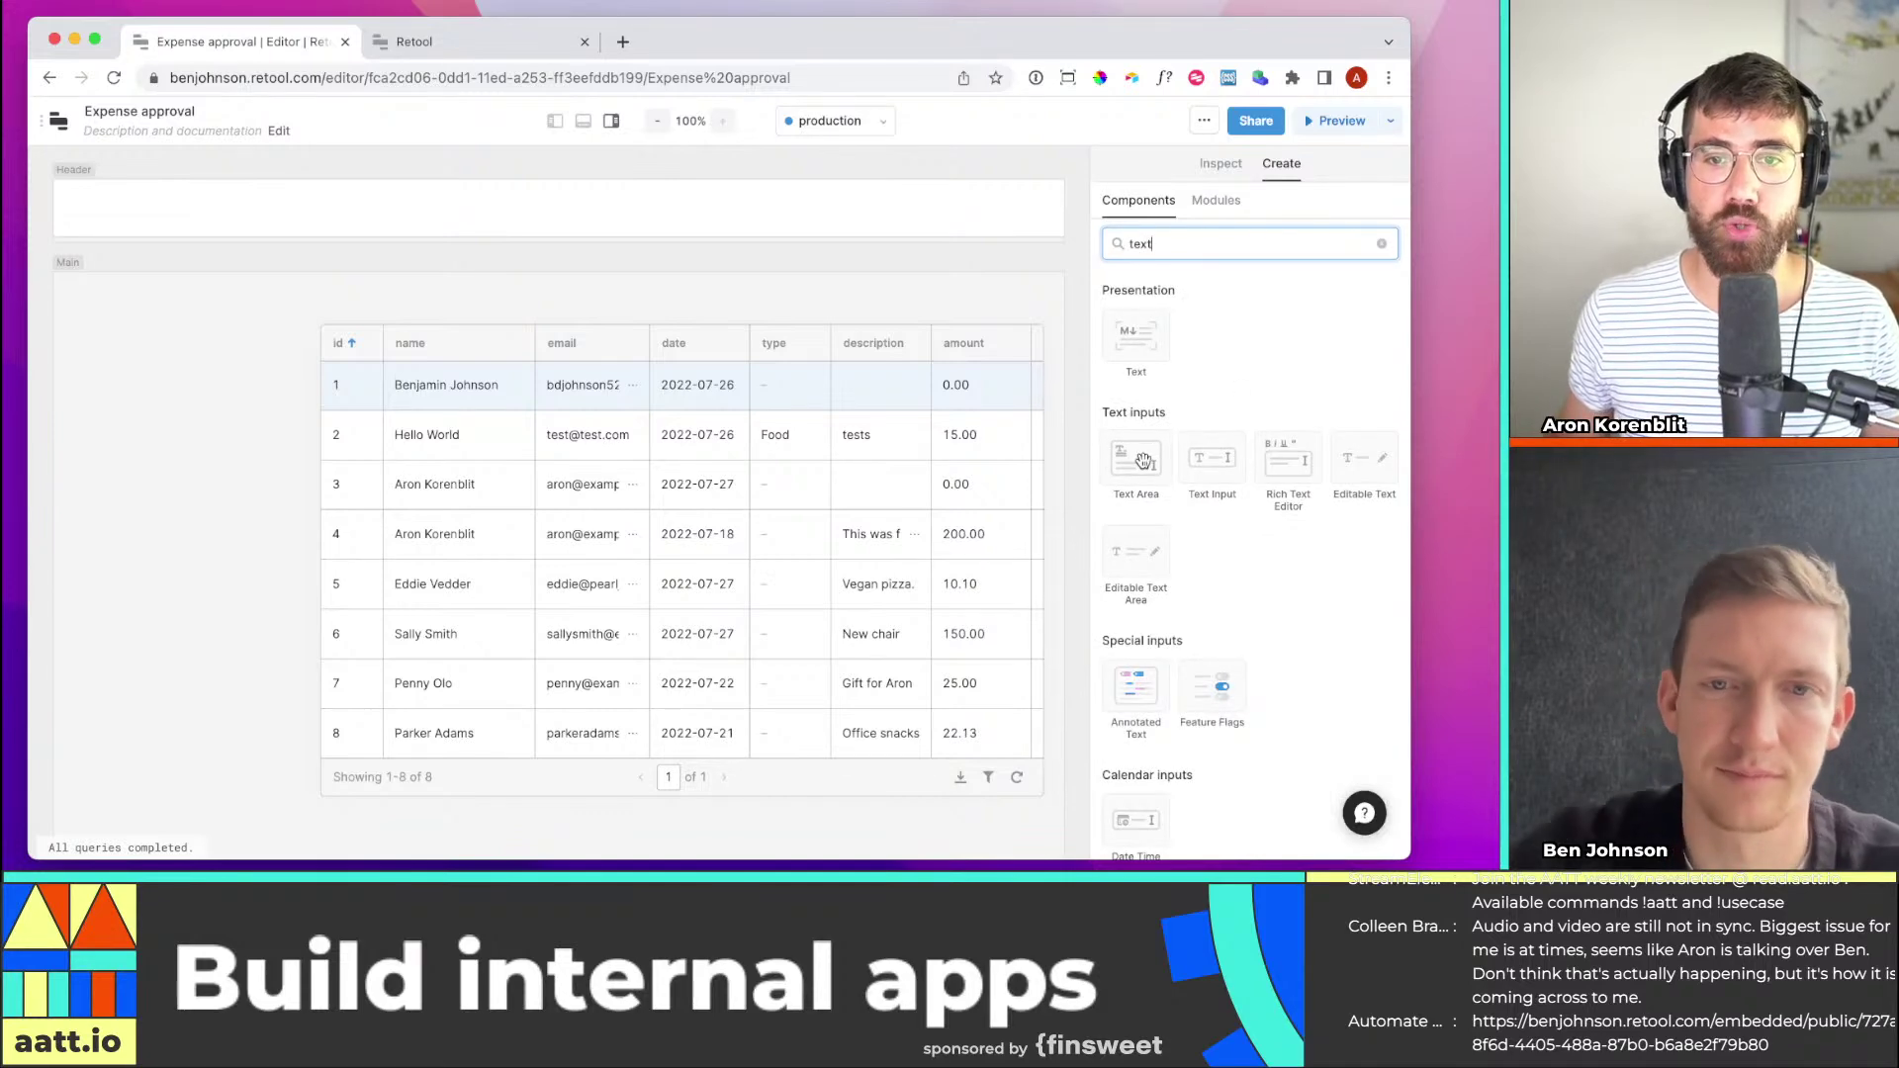
{"action": "left_click_drag", "start_coordinate": [1207, 473], "coordinate": [255, 356]}
{"action": "left_click_drag", "start_coordinate": [392, 308], "coordinate": [272, 315]}
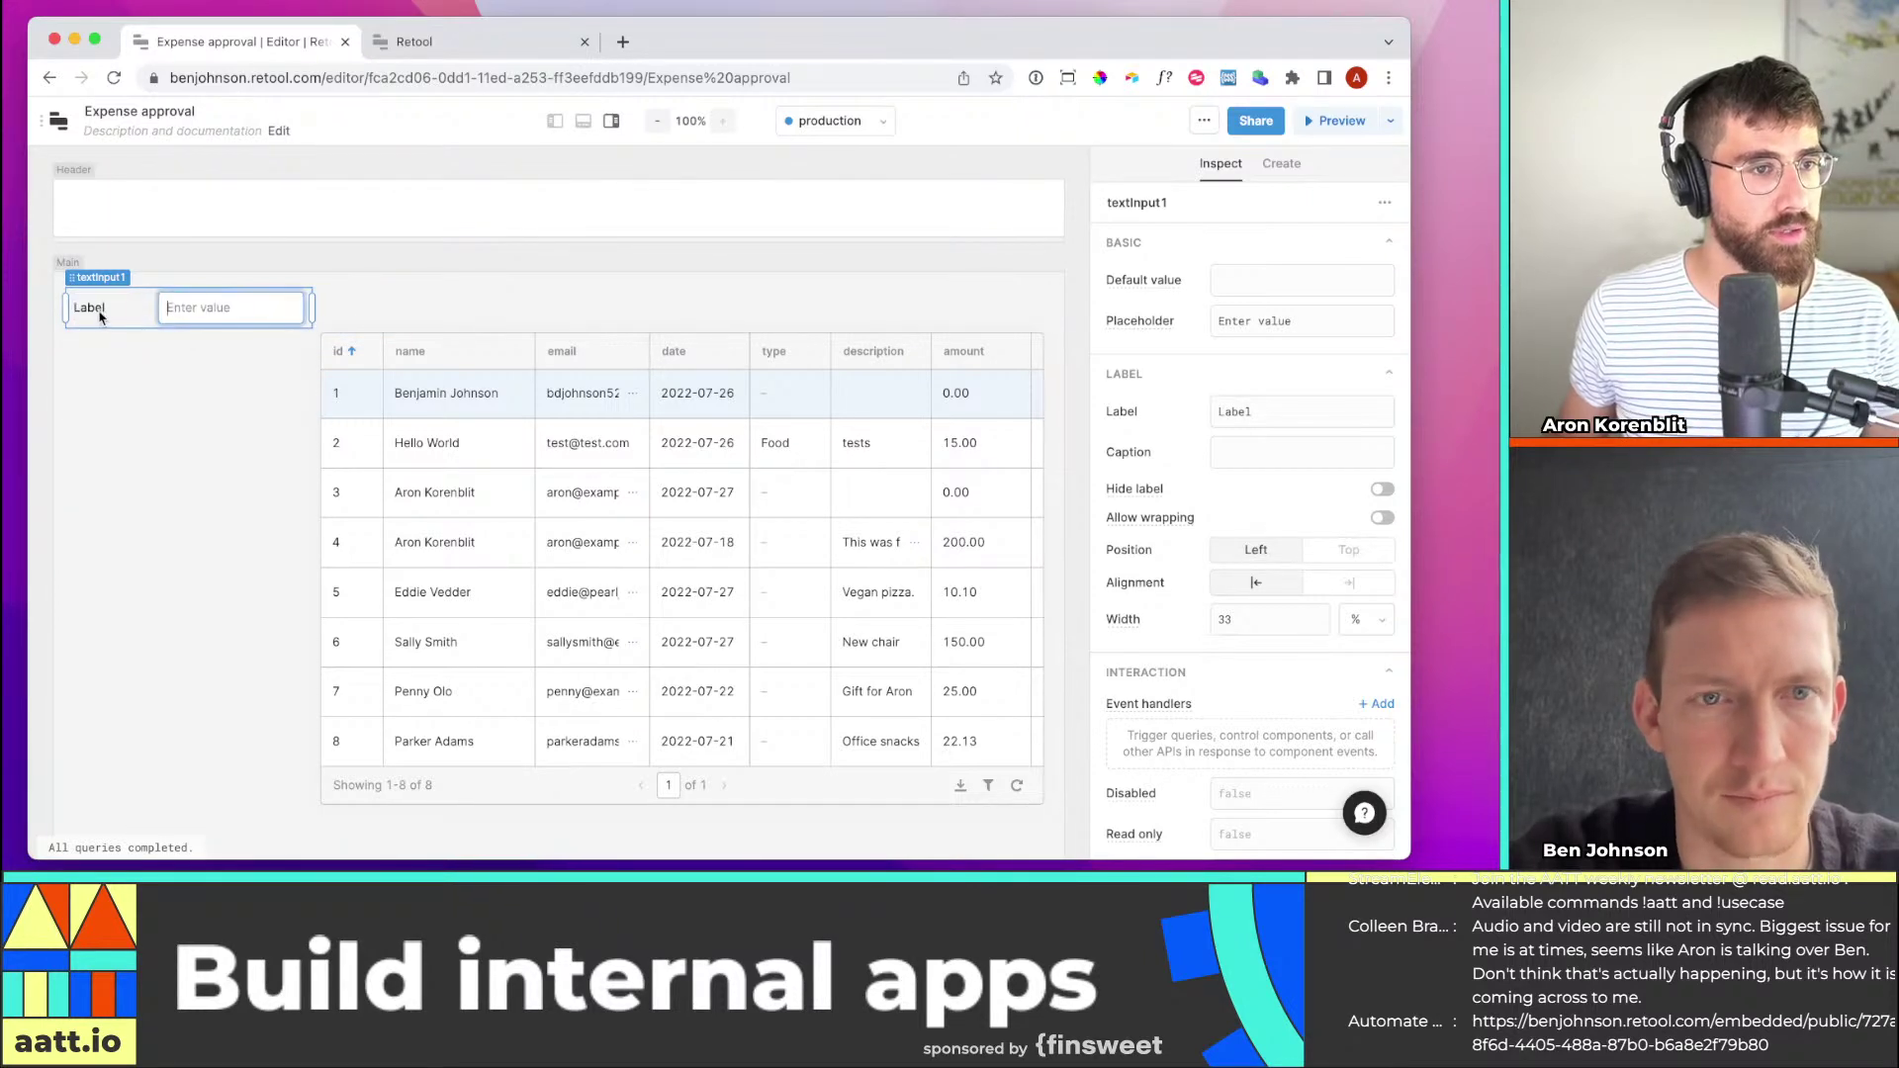
Label the text input 'Name?', then test typing 'Ar' and clear it
{"action": "double_click", "coordinate": [1272, 414]}
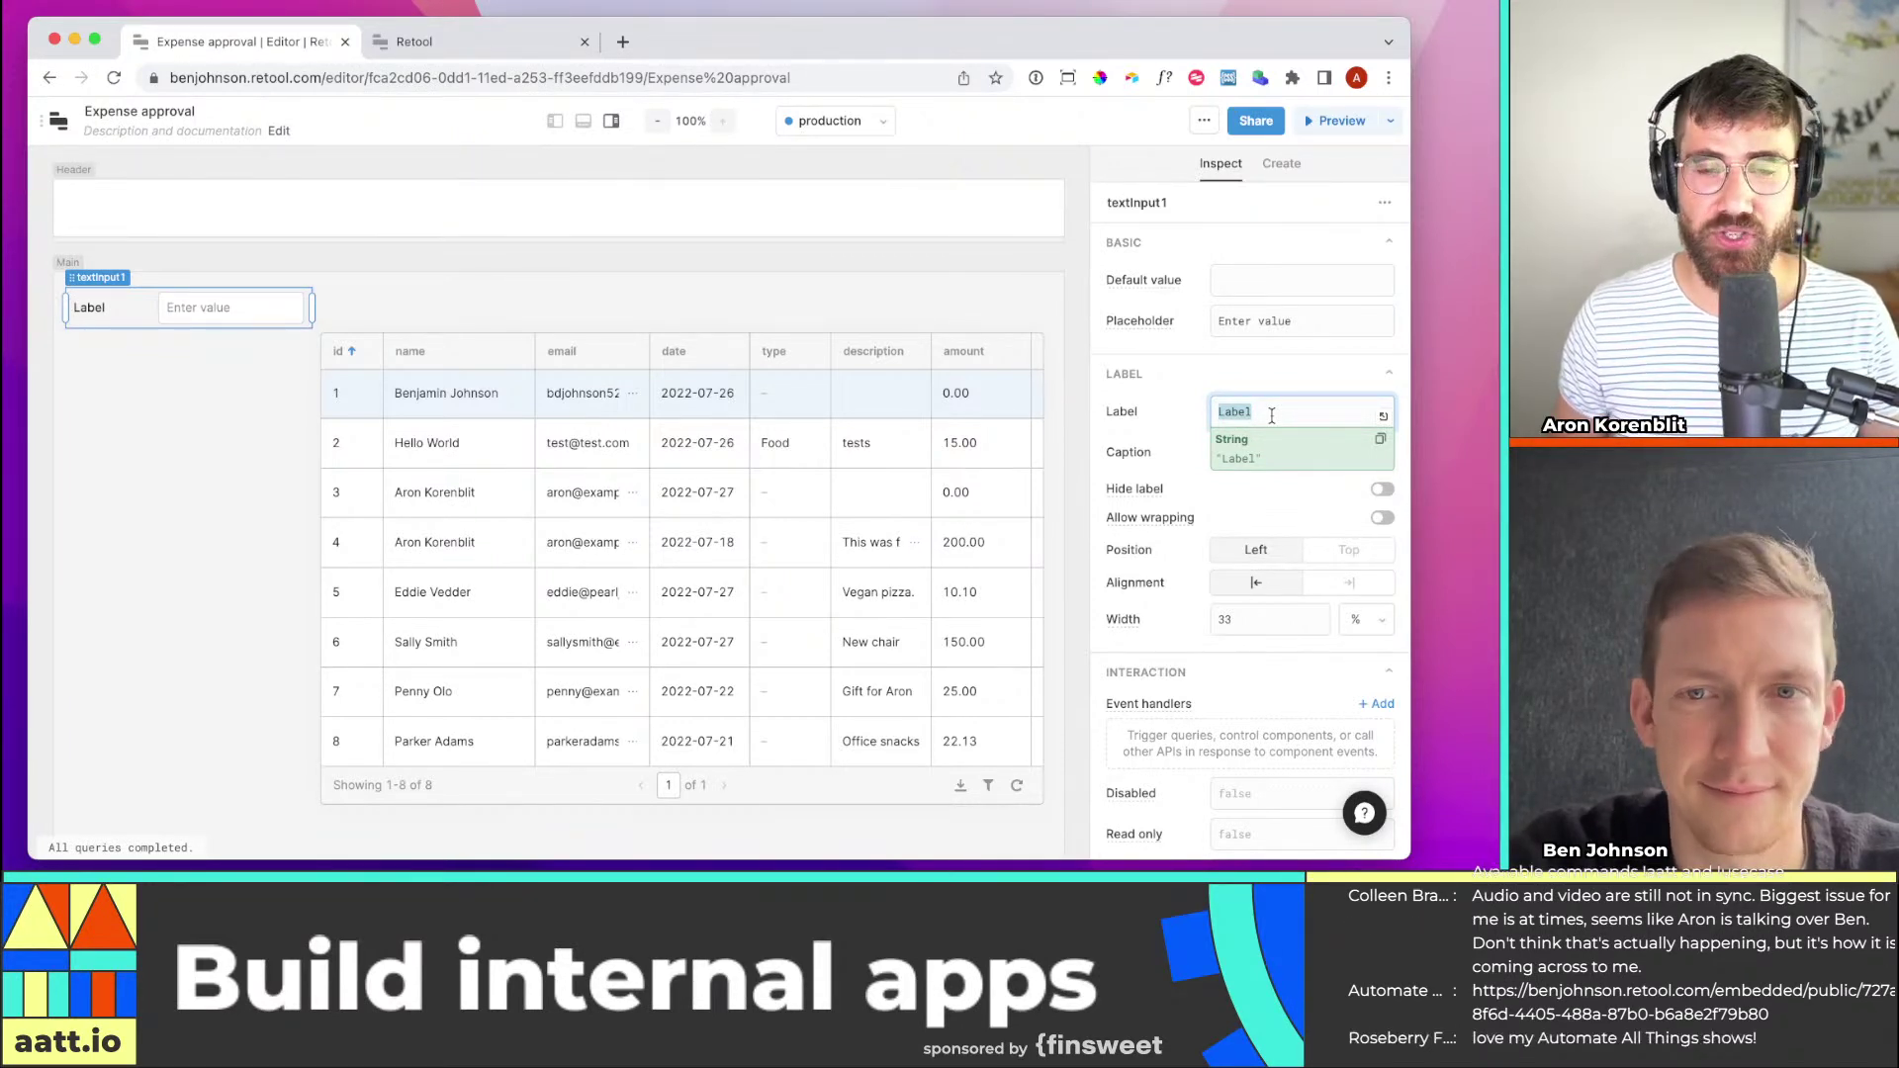
{"action": "type", "text": "Empl"}
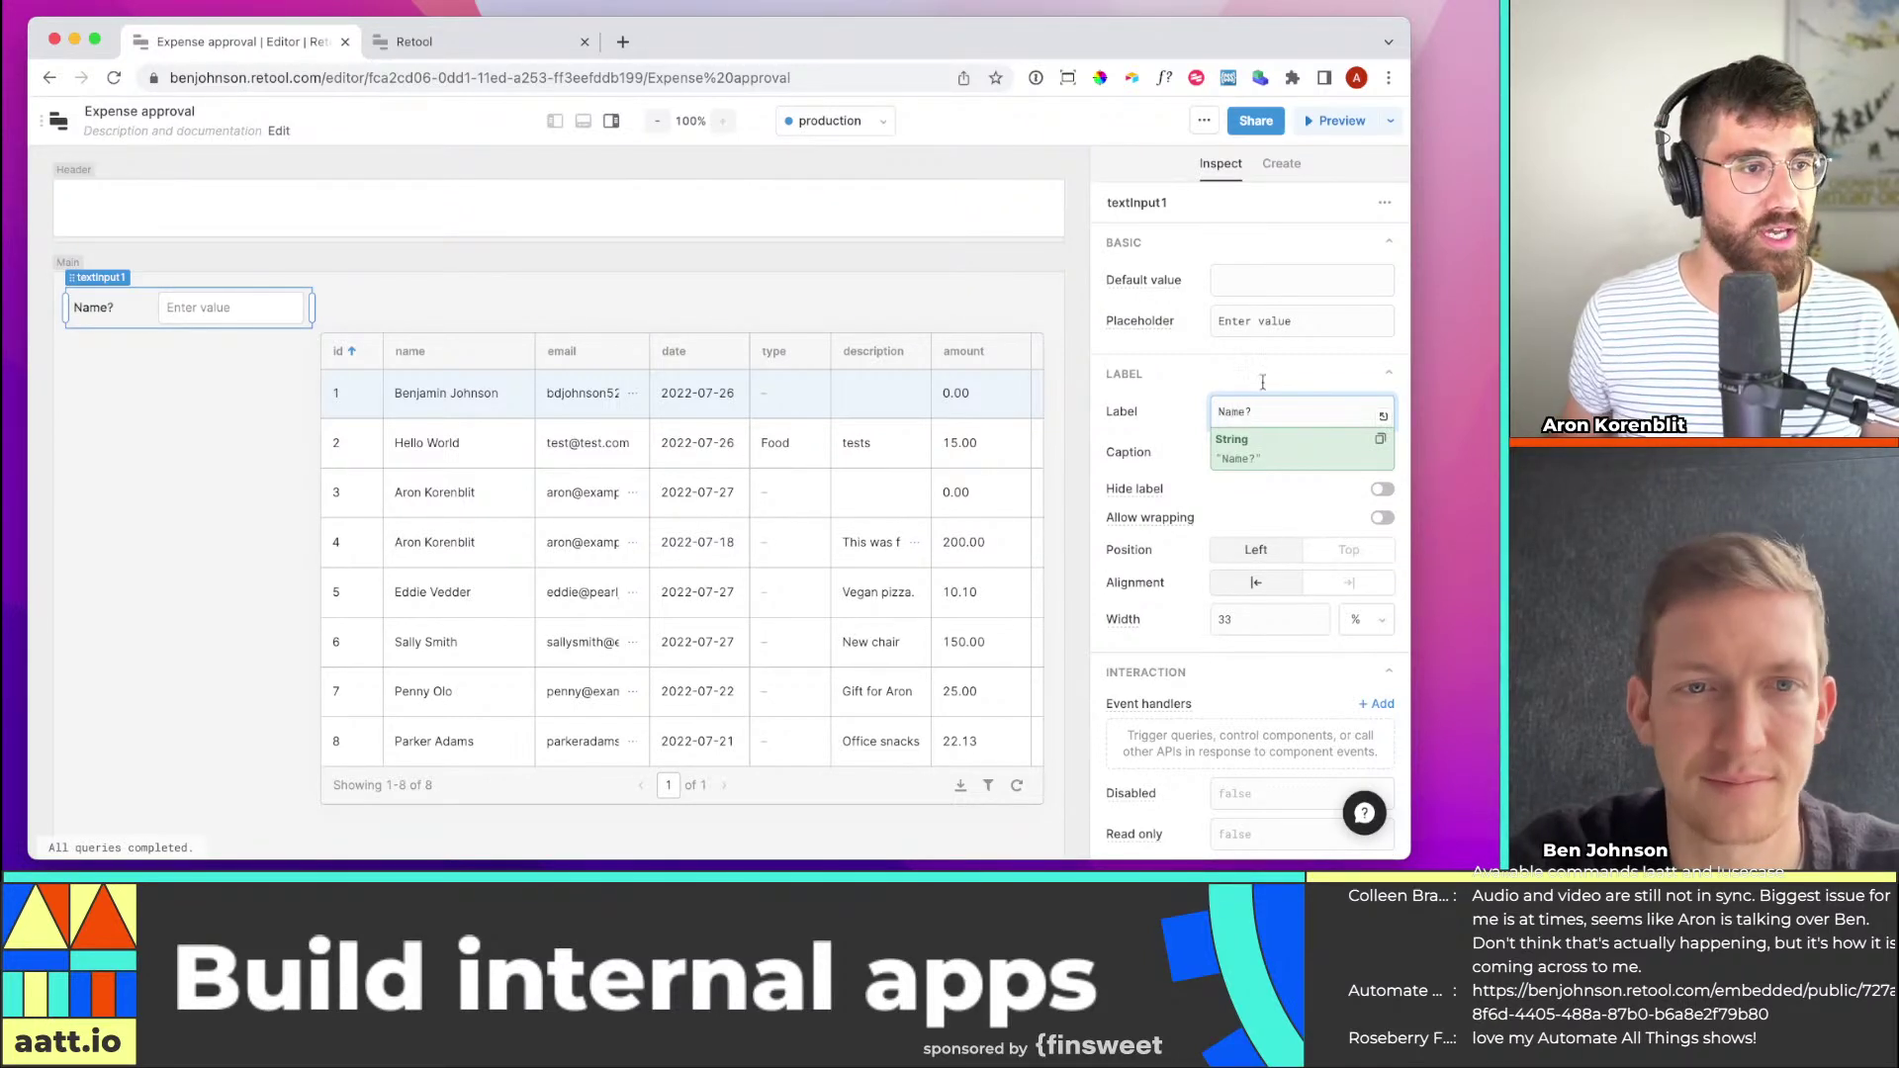
{"action": "left_click", "coordinate": [286, 304]}
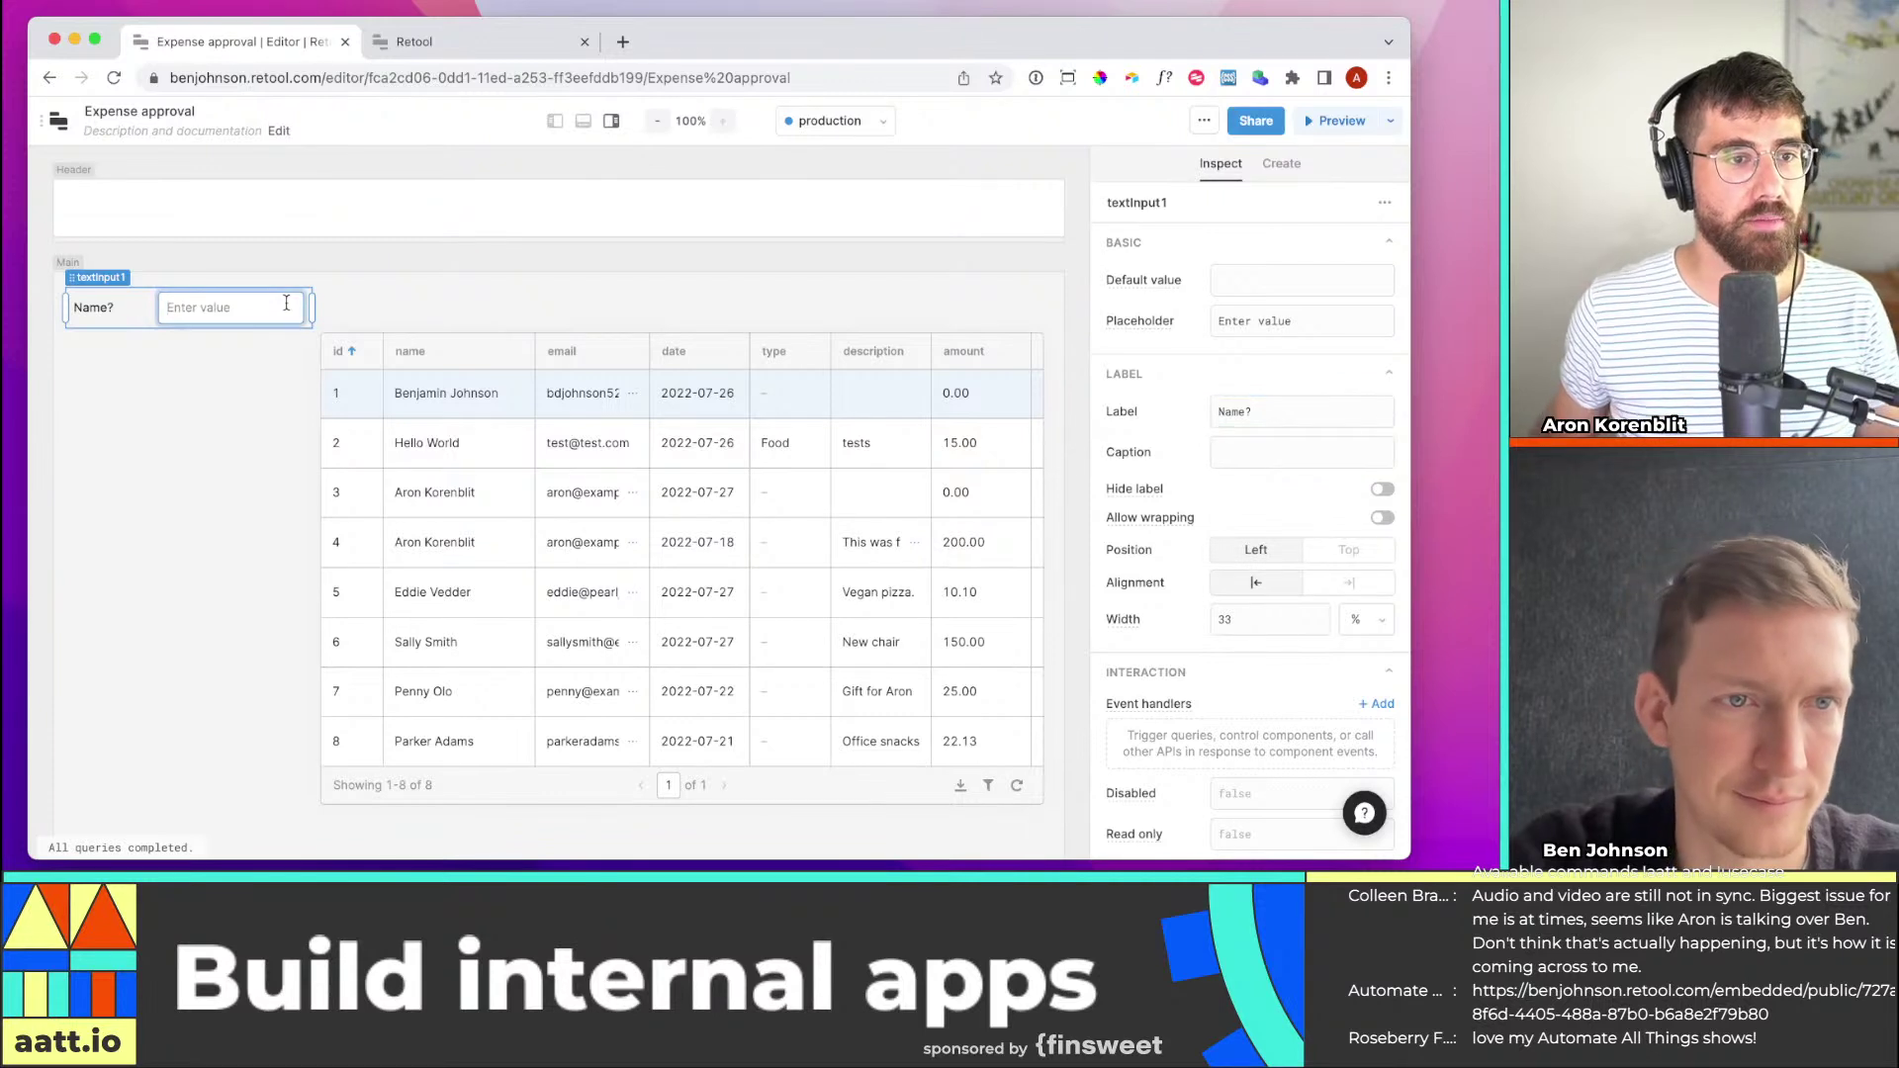
{"action": "type", "text": "Aron"}
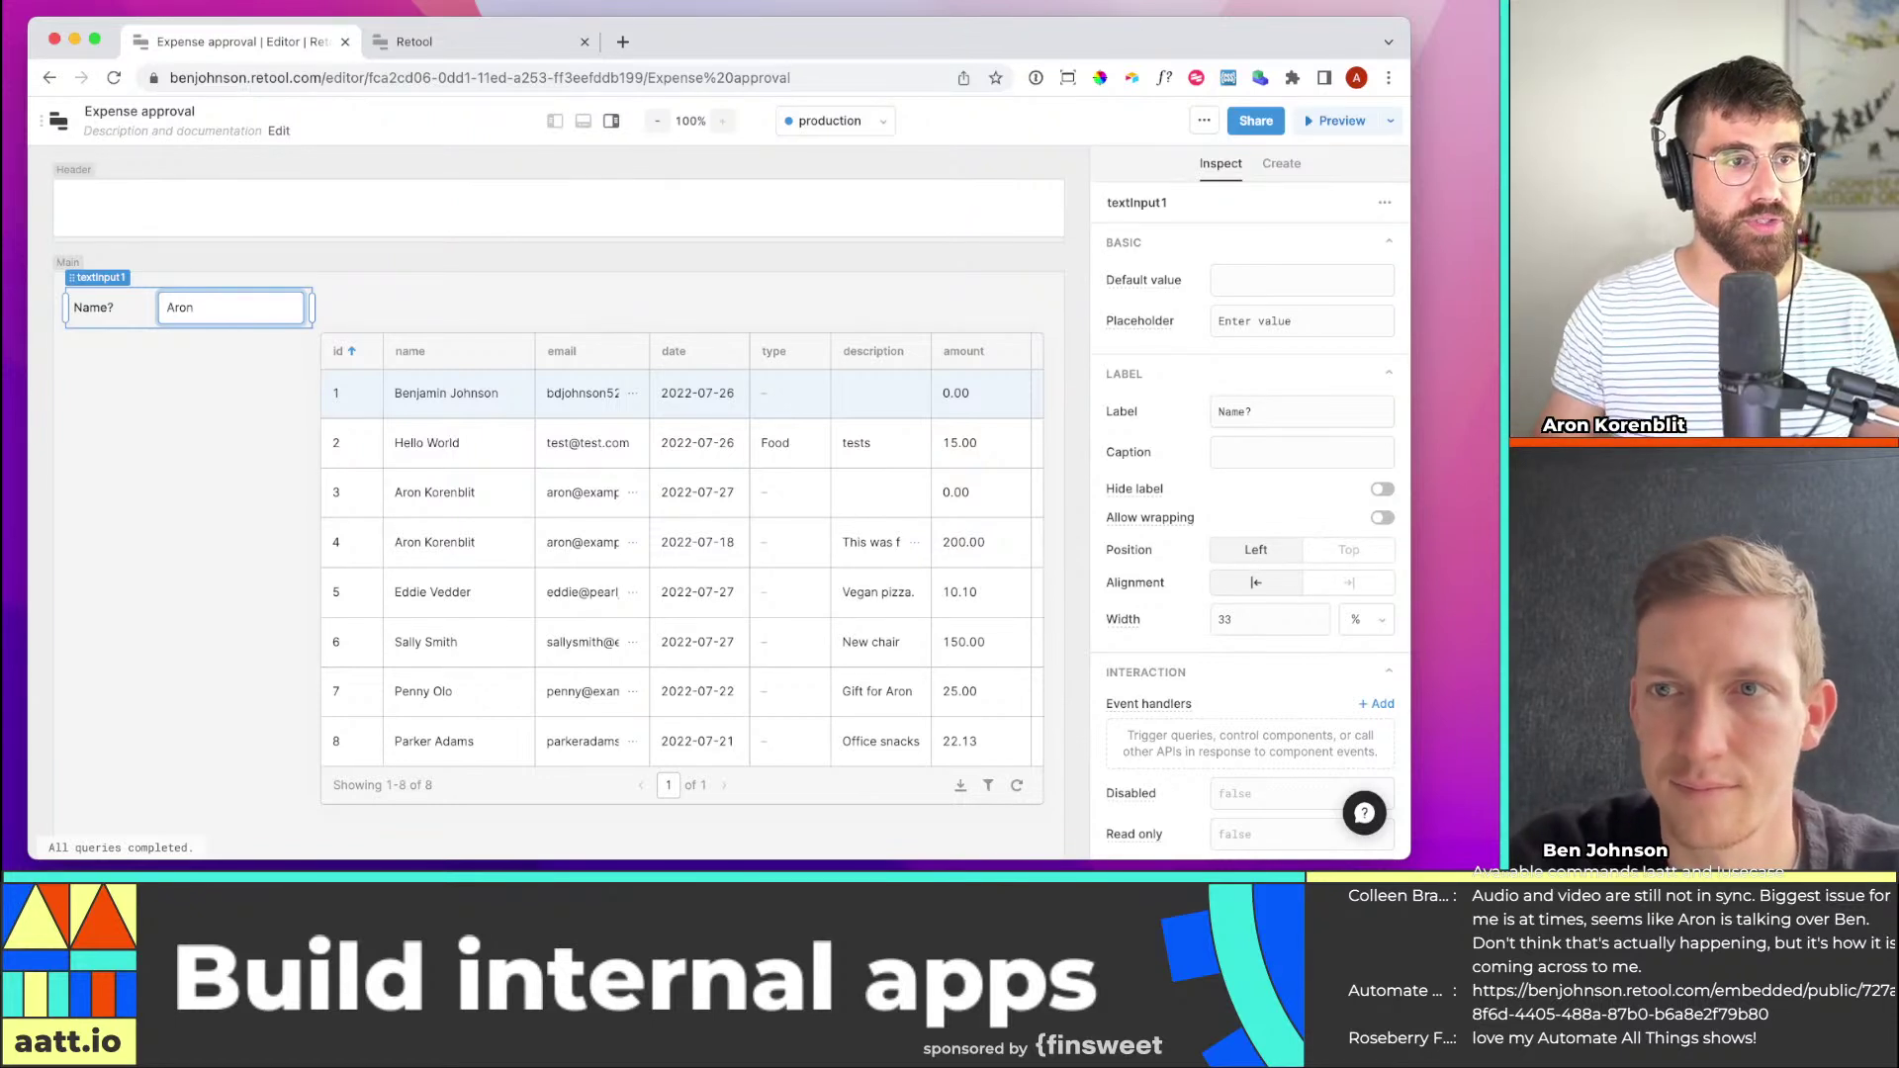
{"action": "double_click", "coordinate": [231, 298]}
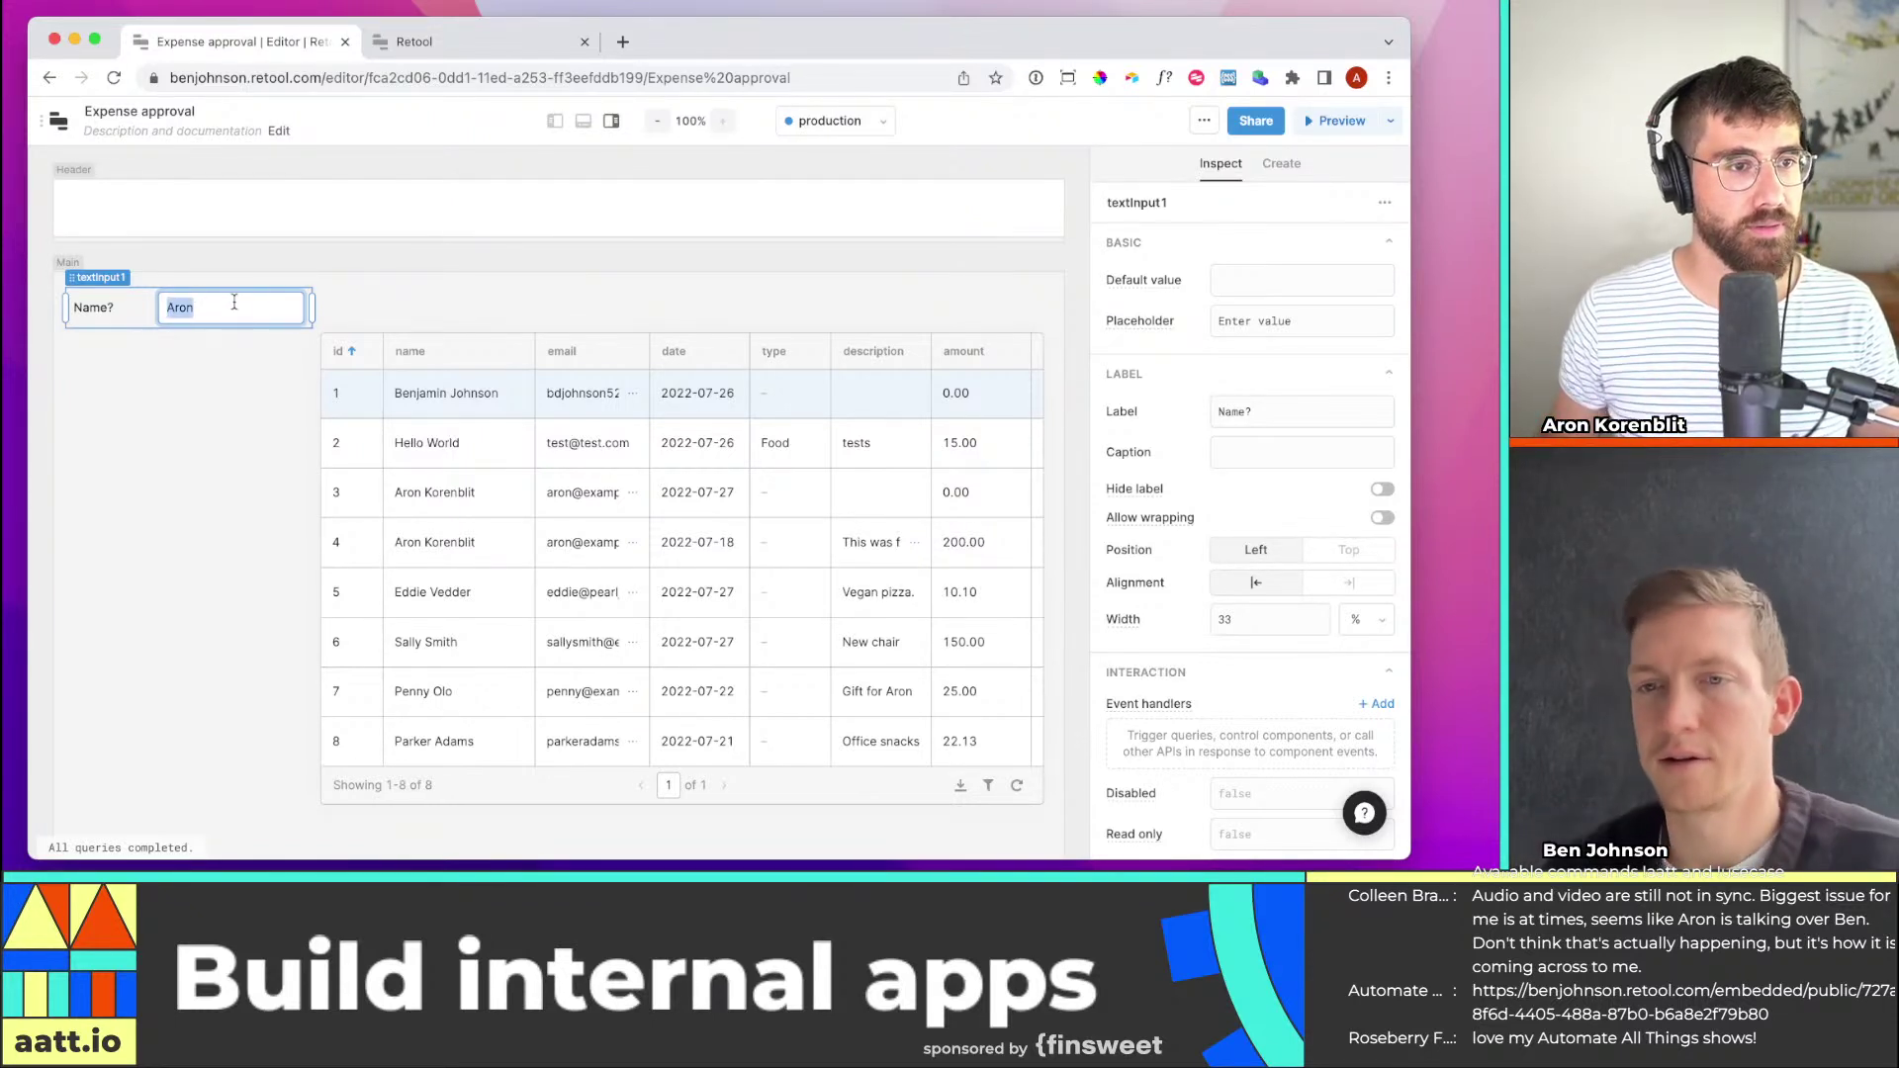
{"action": "key", "text": "BackSpace"}
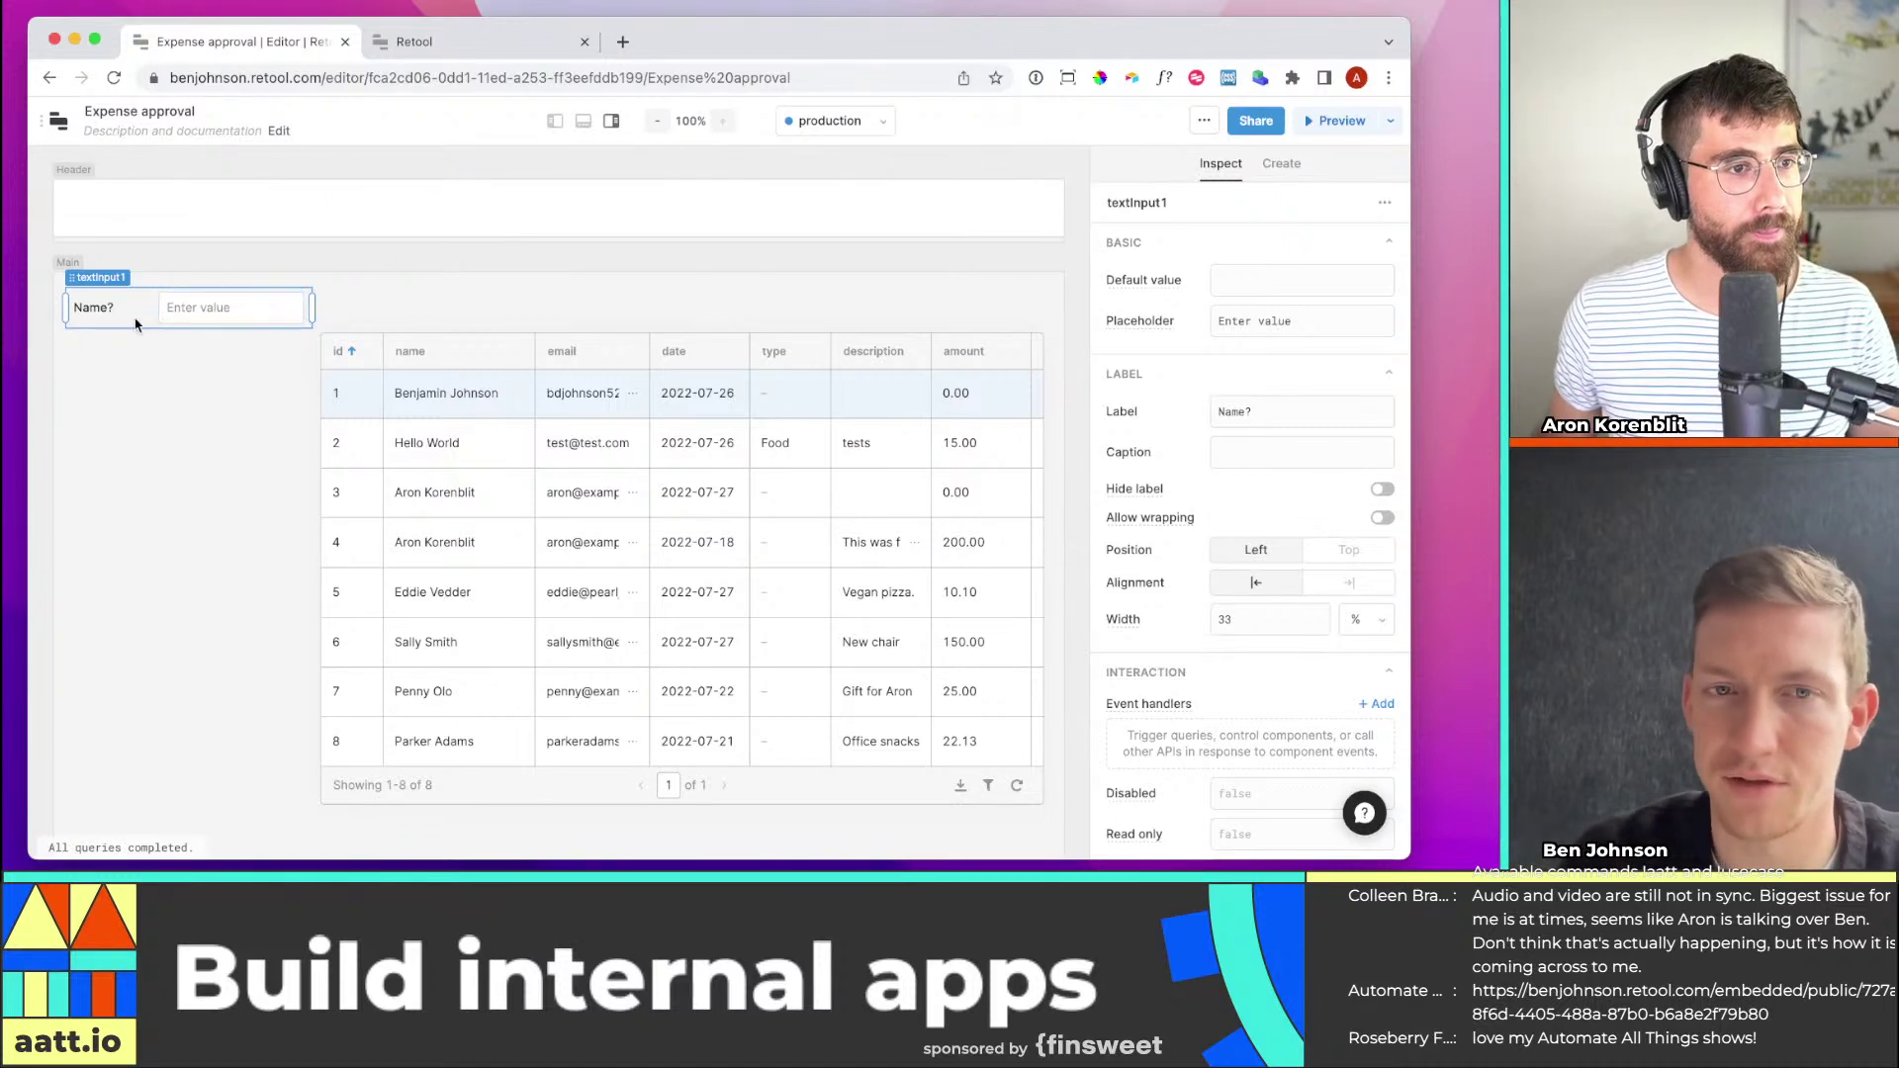
Show pullExpenses in the query panel and enlarge the SQL editor
{"action": "left_click", "coordinate": [584, 122]}
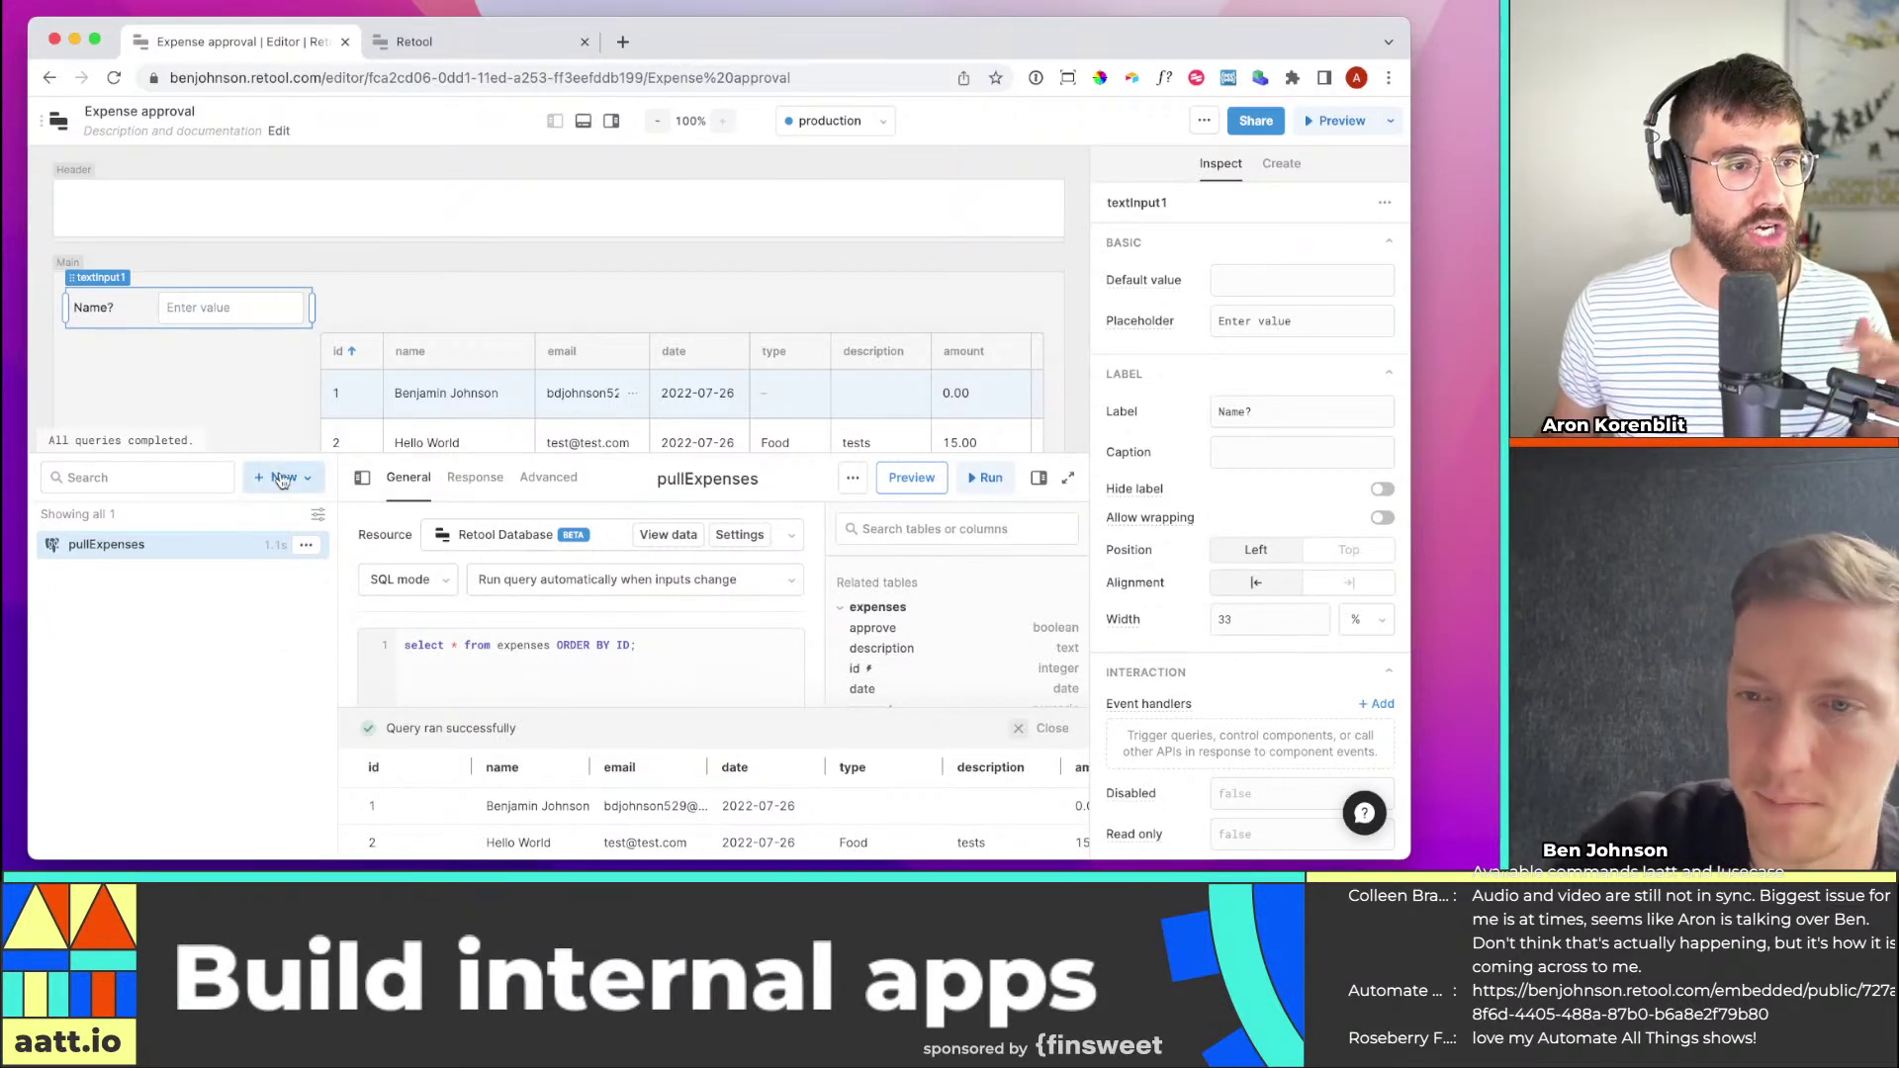
{"action": "left_click", "coordinate": [283, 478]}
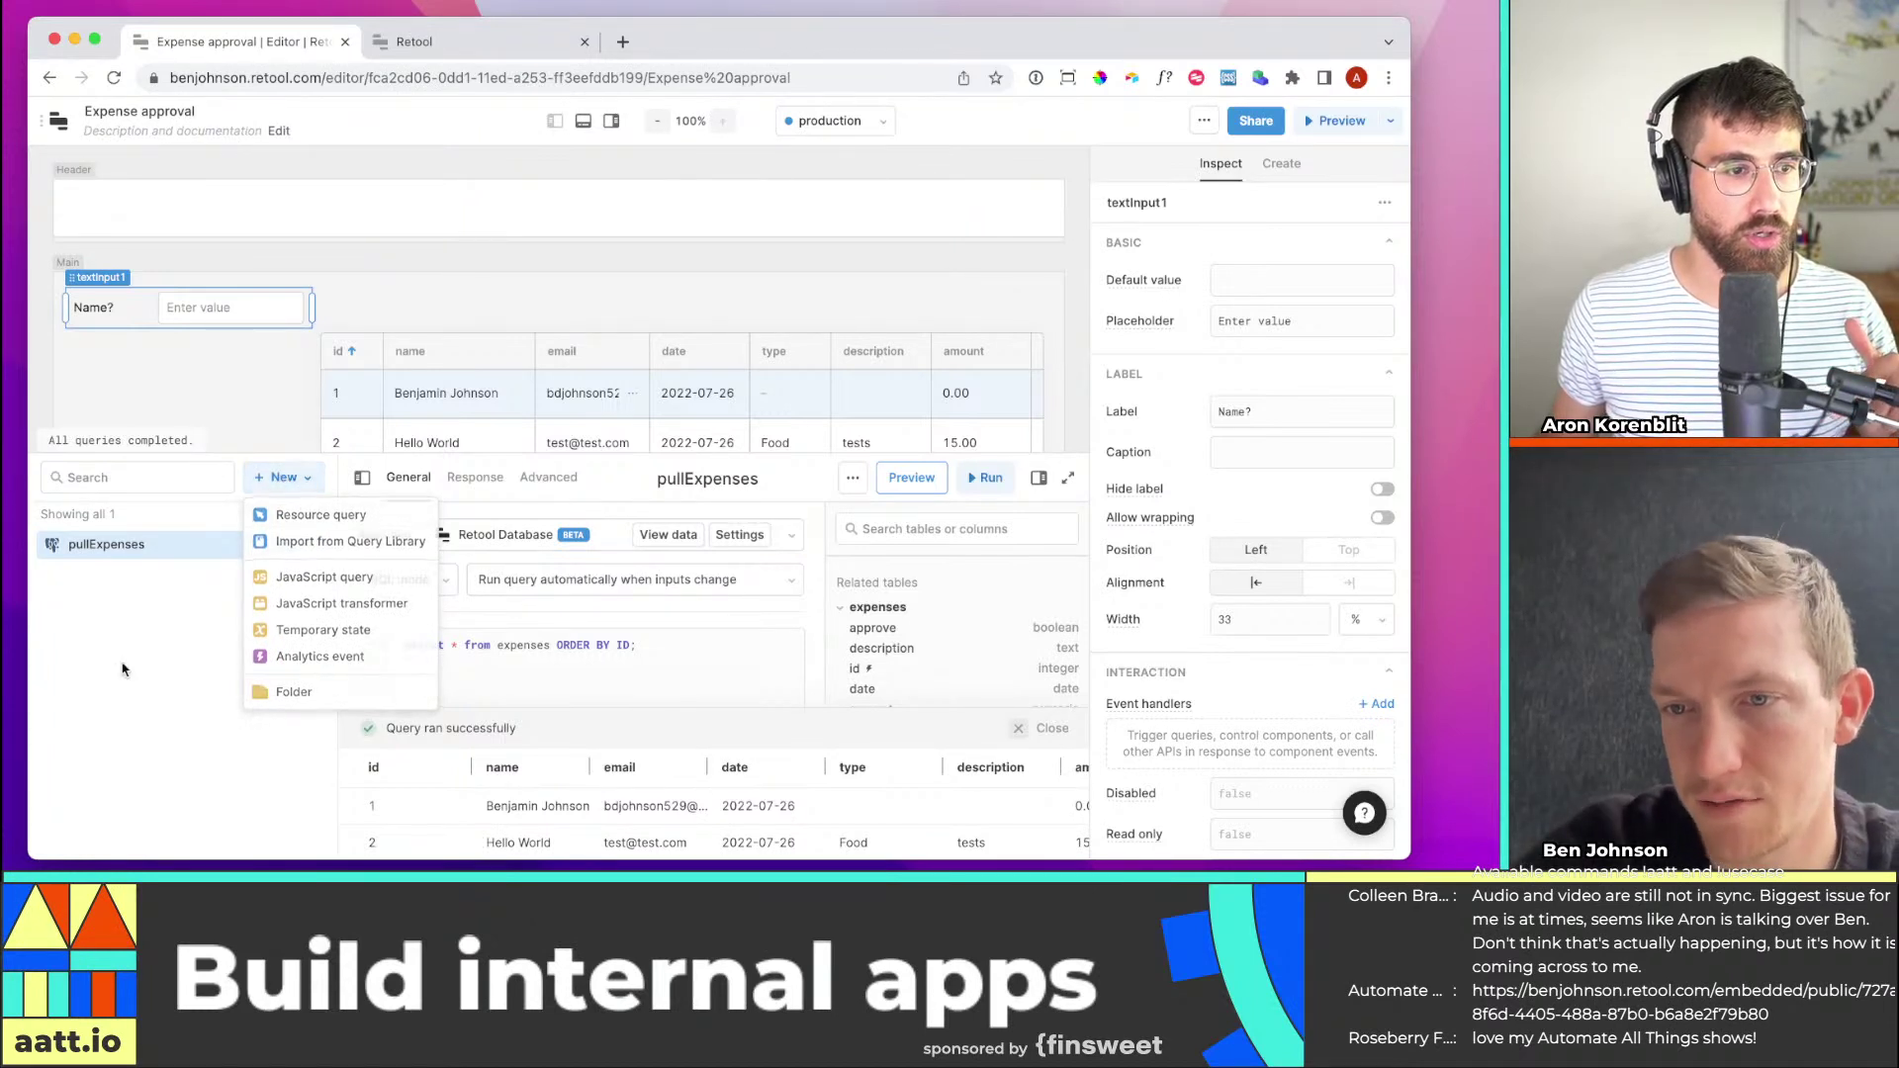
{"action": "key", "text": "Escape"}
{"action": "left_click", "coordinate": [713, 655]}
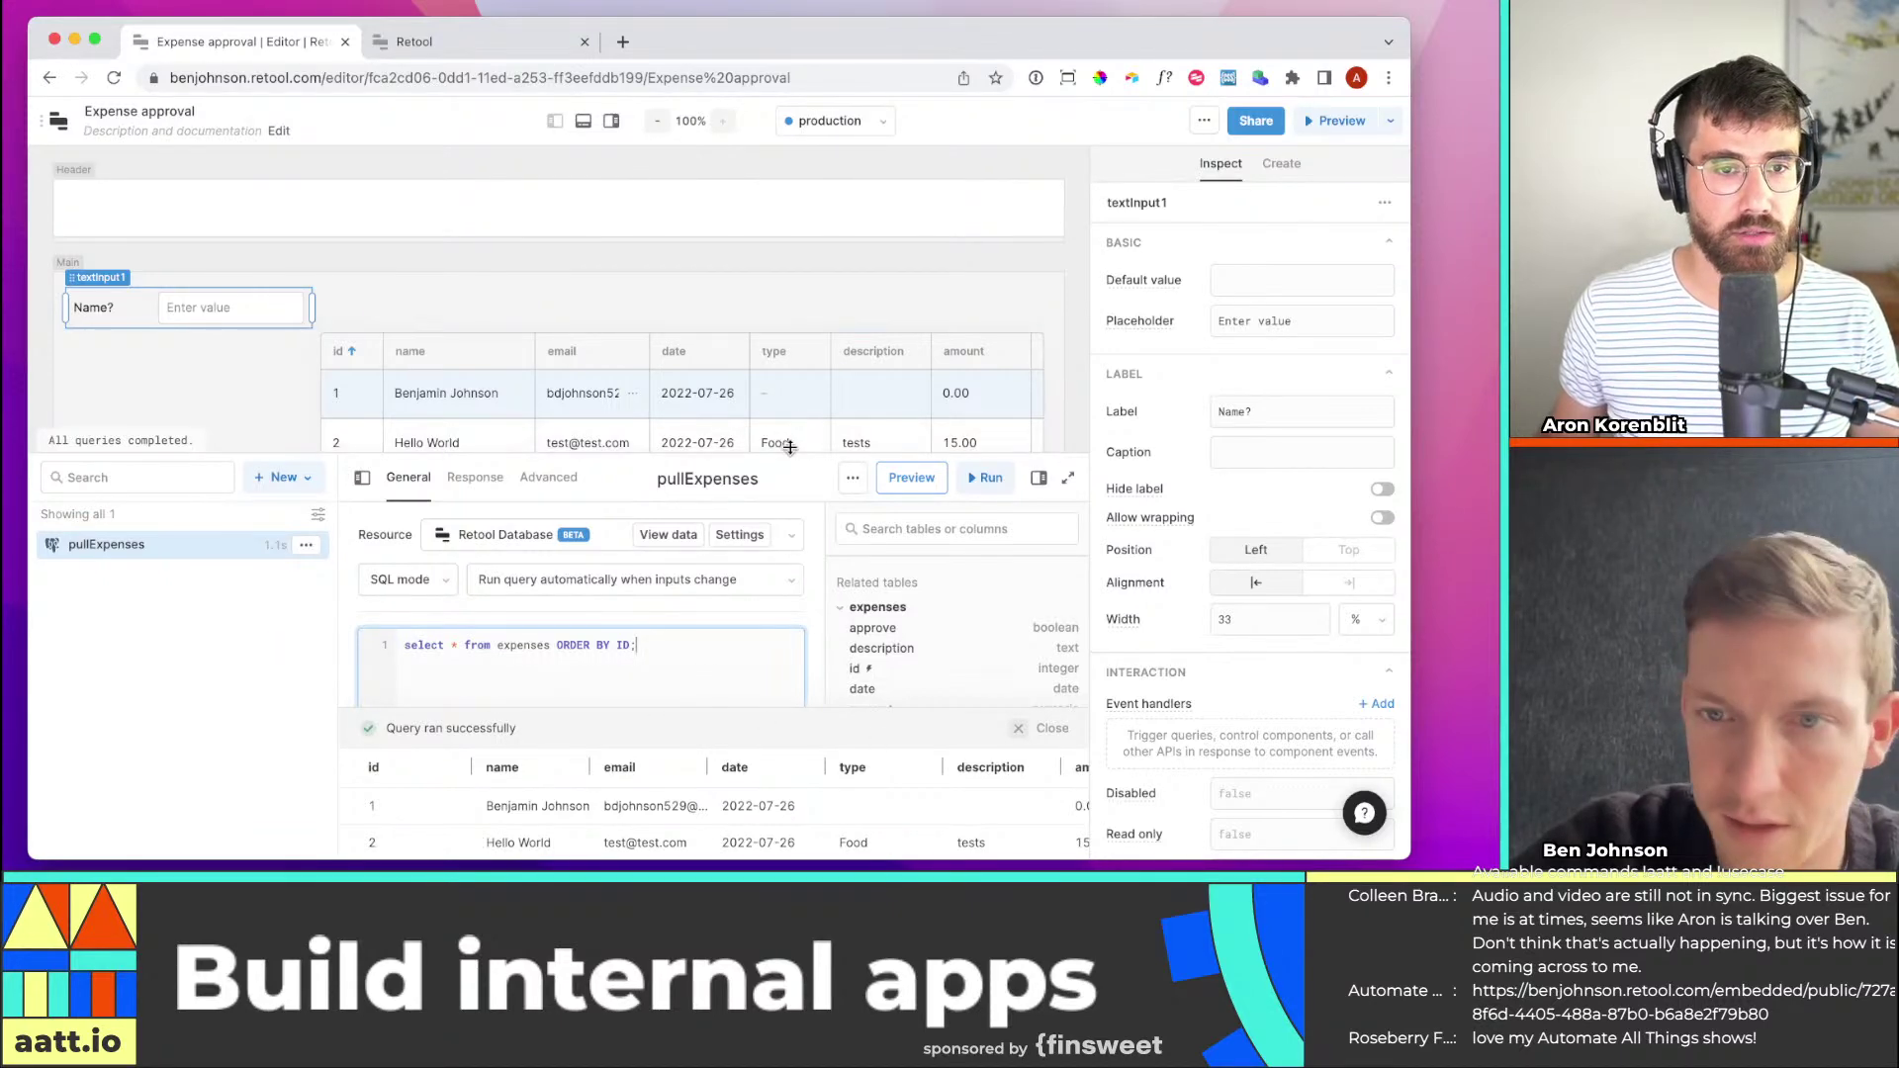
{"action": "left_click_drag", "start_coordinate": [786, 455], "coordinate": [802, 361]}
Add 'WHERE NAME ILIKE {{textInput1.value}}' before ORDER BY in the pullExpenses SQL
{"action": "left_click", "coordinate": [640, 535]}
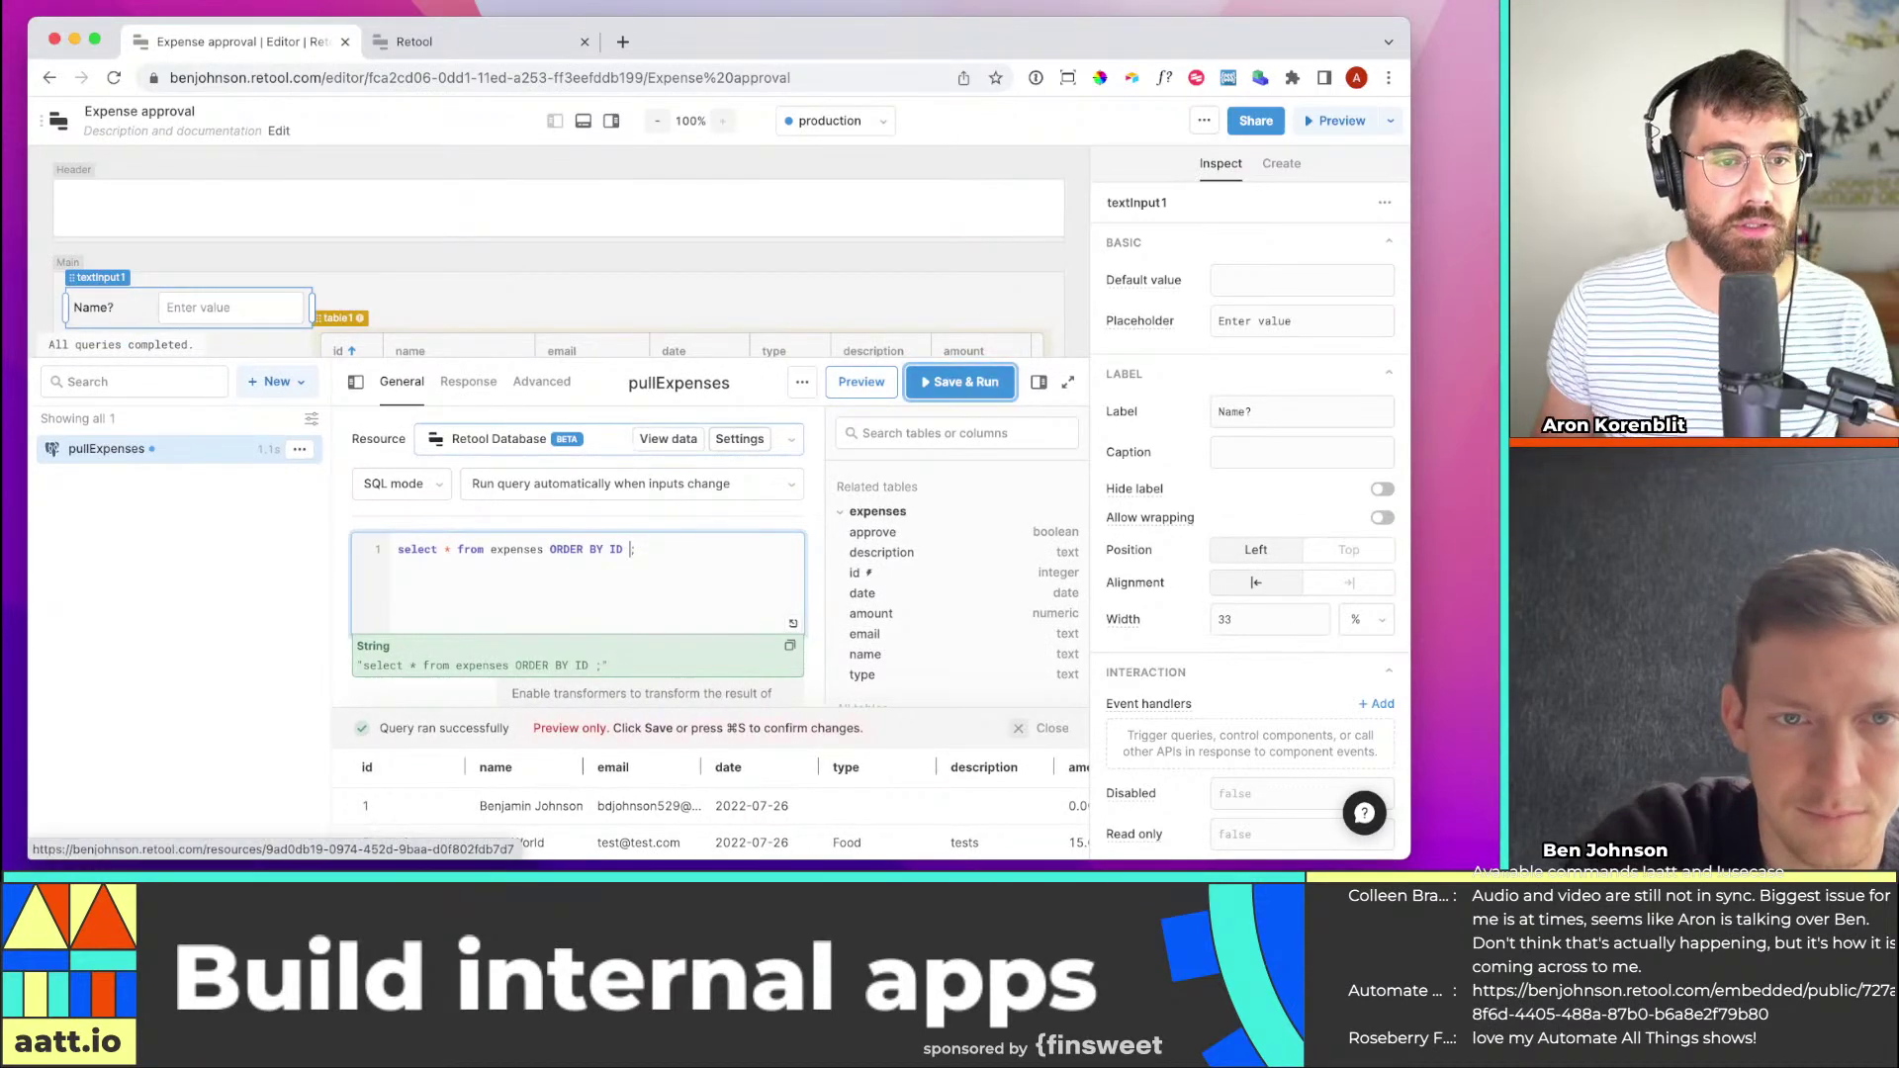
{"action": "type", "text": "WHERE"}
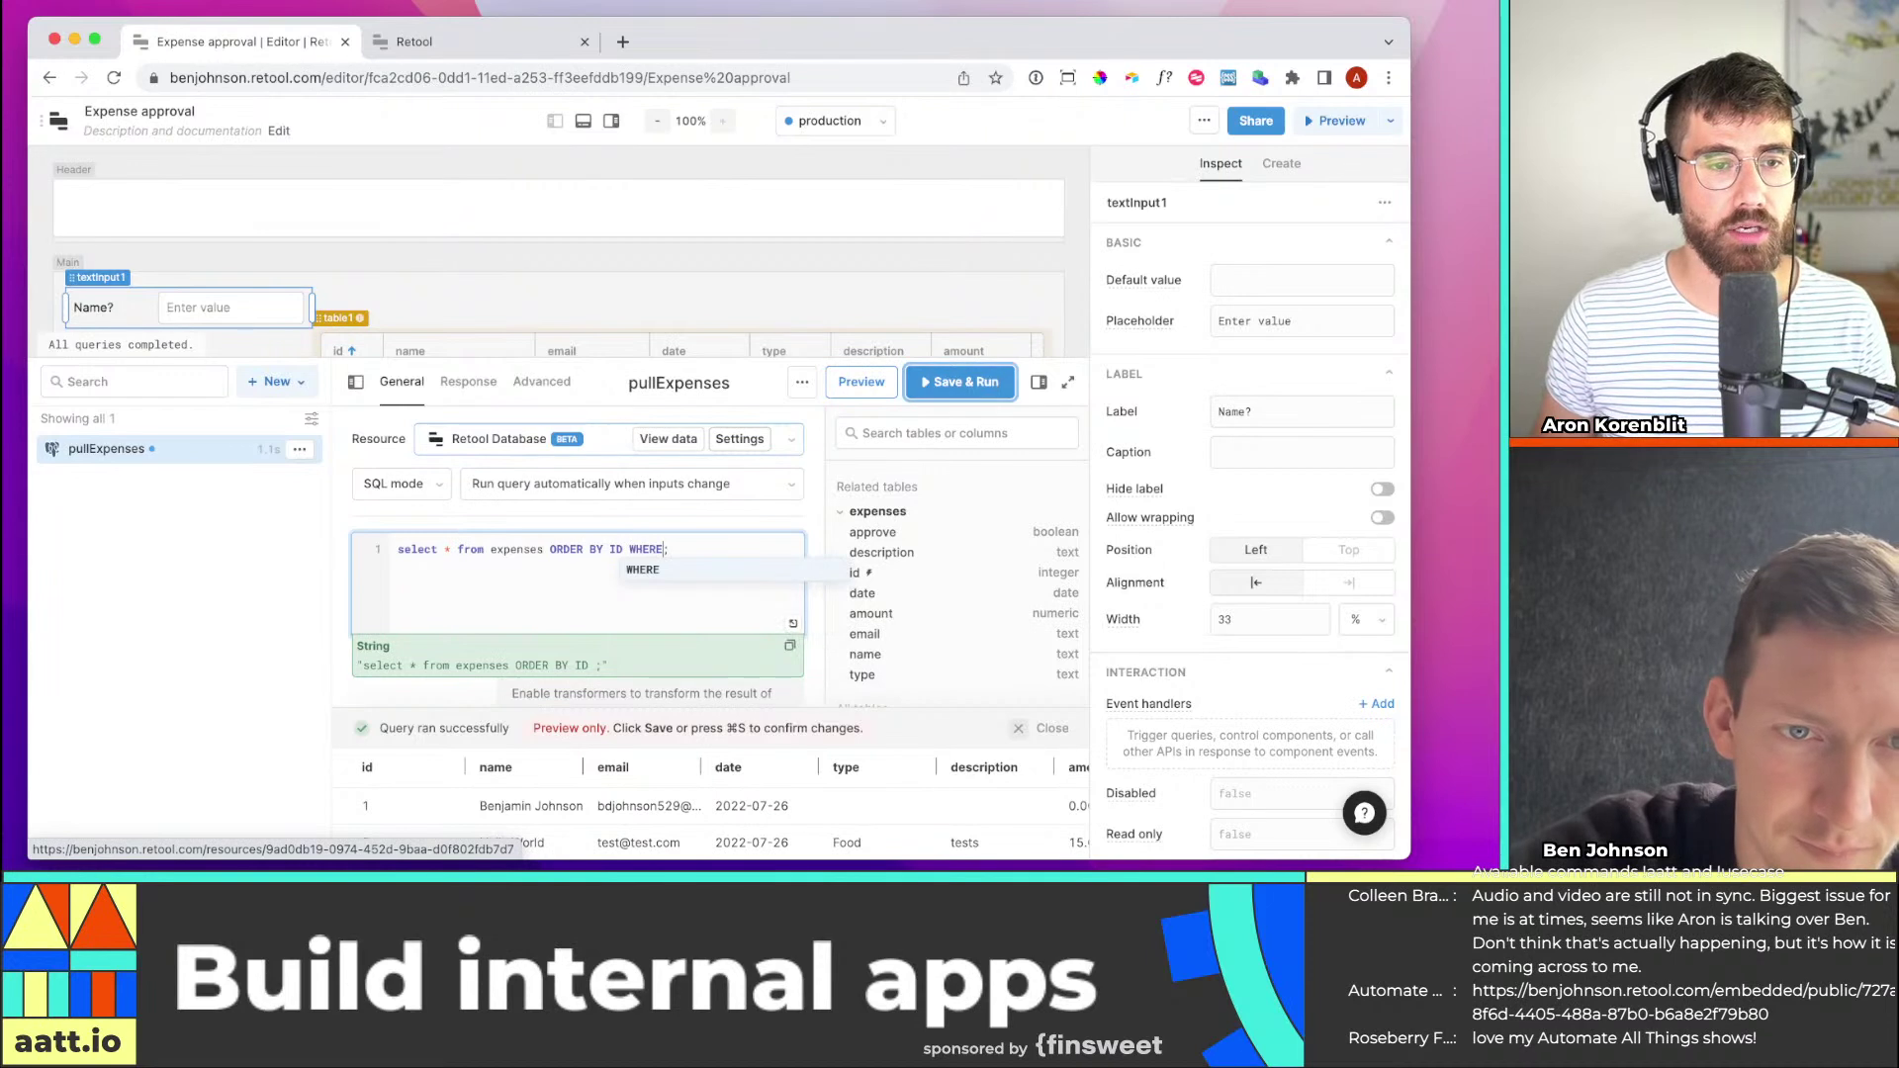
{"action": "key", "text": "alt+shift+Left"}
{"action": "key", "text": "super+x"}
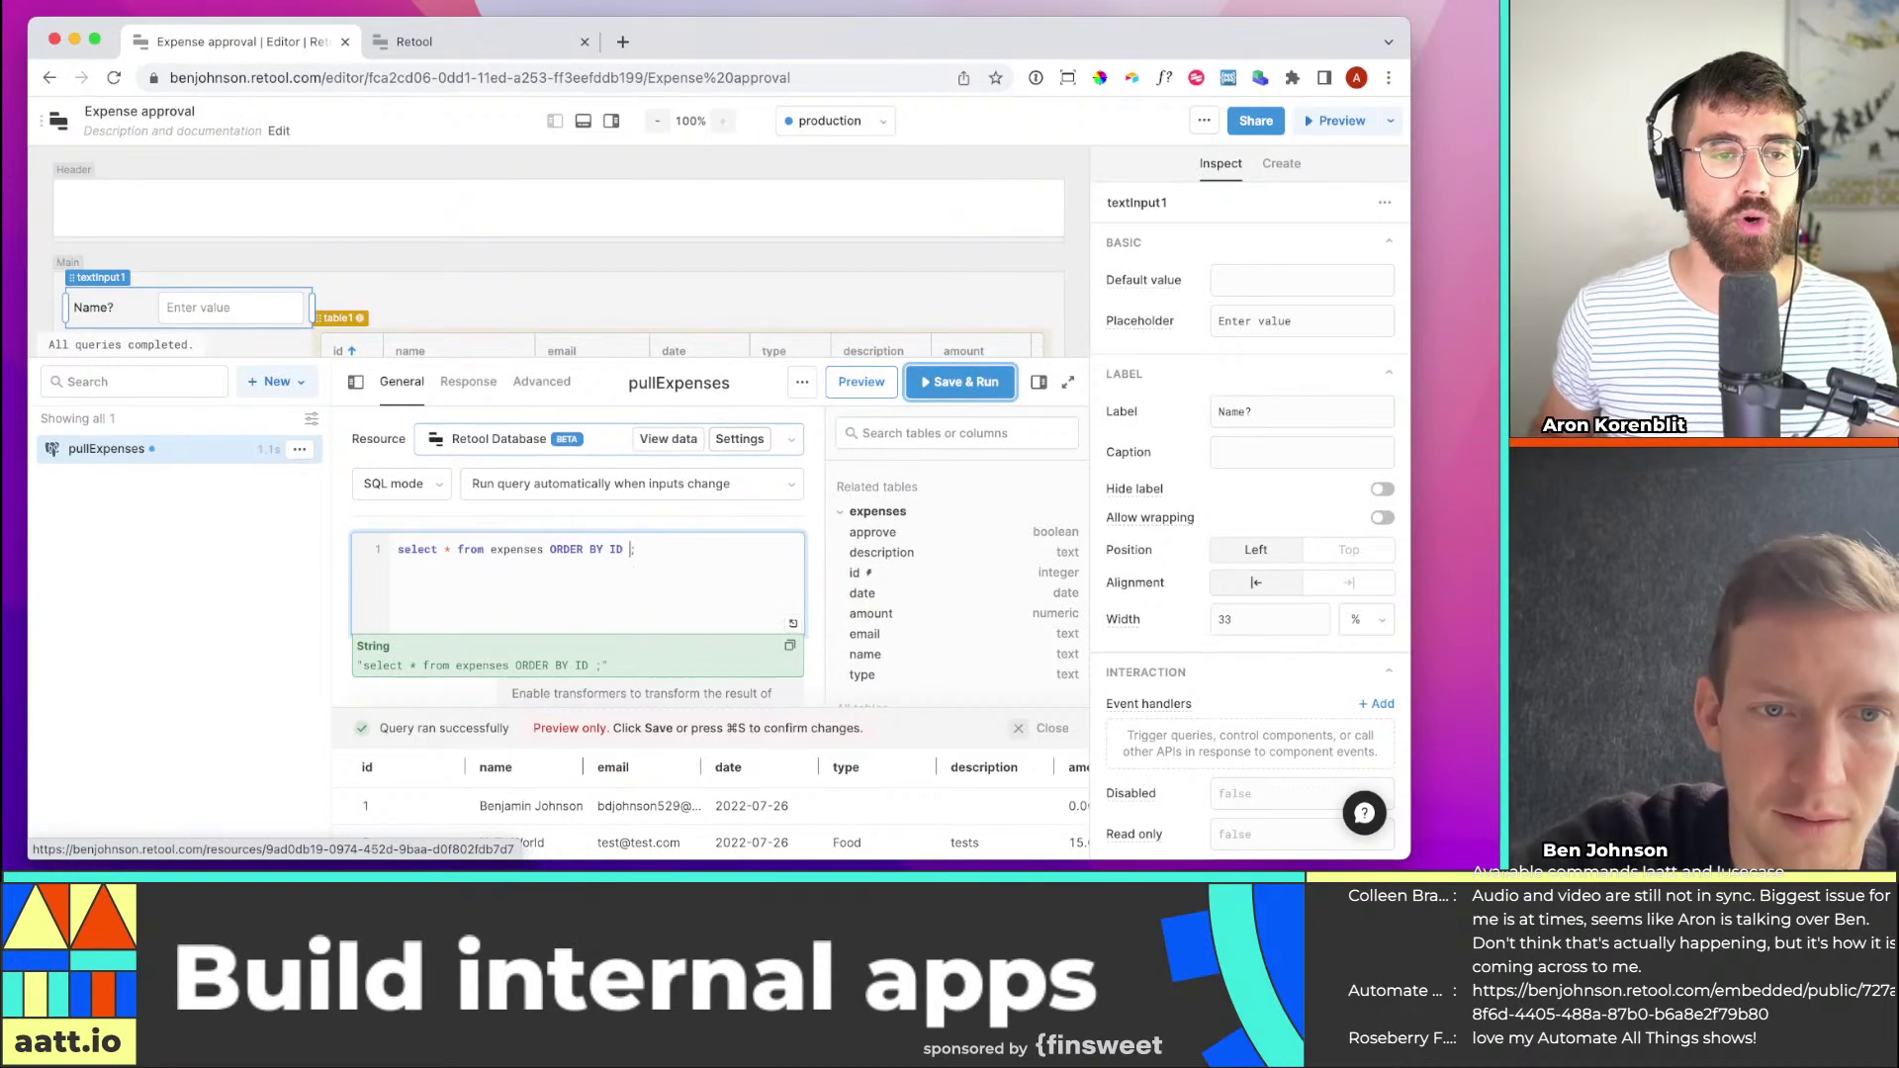
{"action": "key", "text": "BackSpace"}
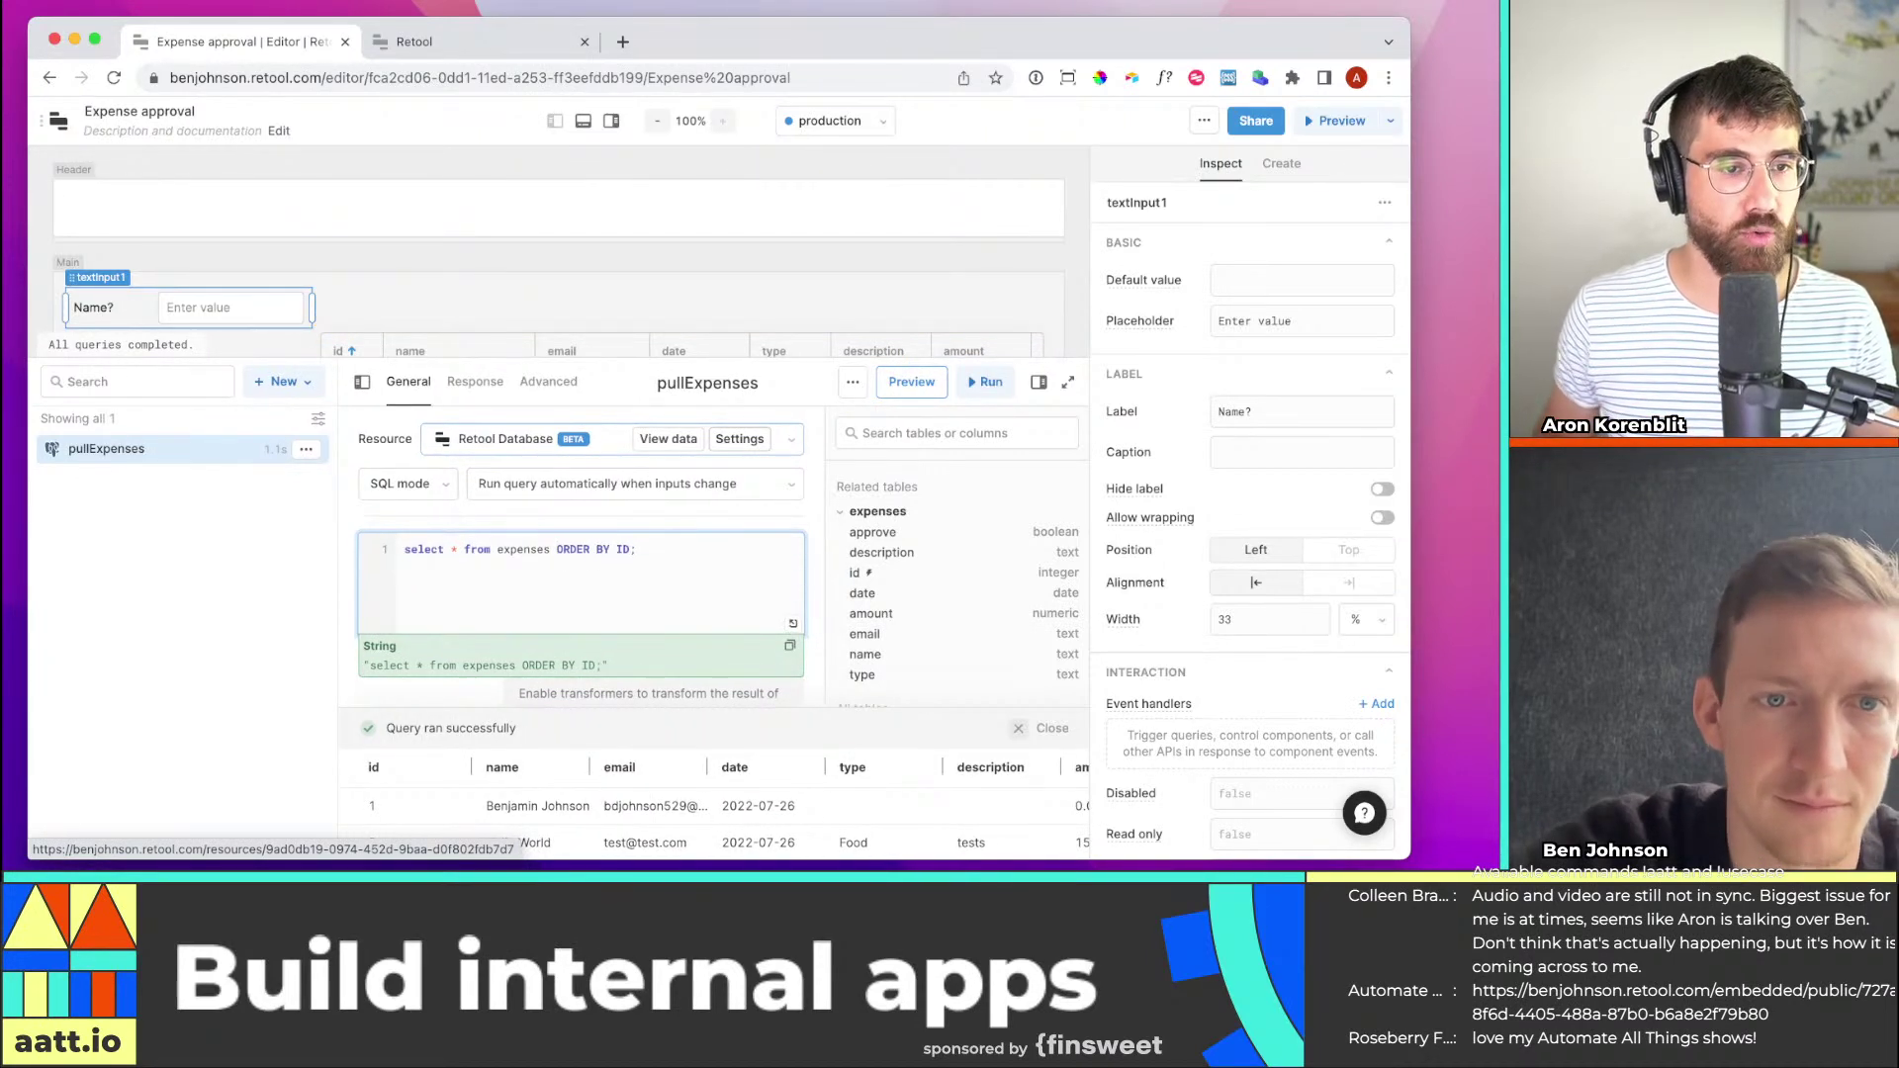
{"action": "type", "text": "WHERE"}
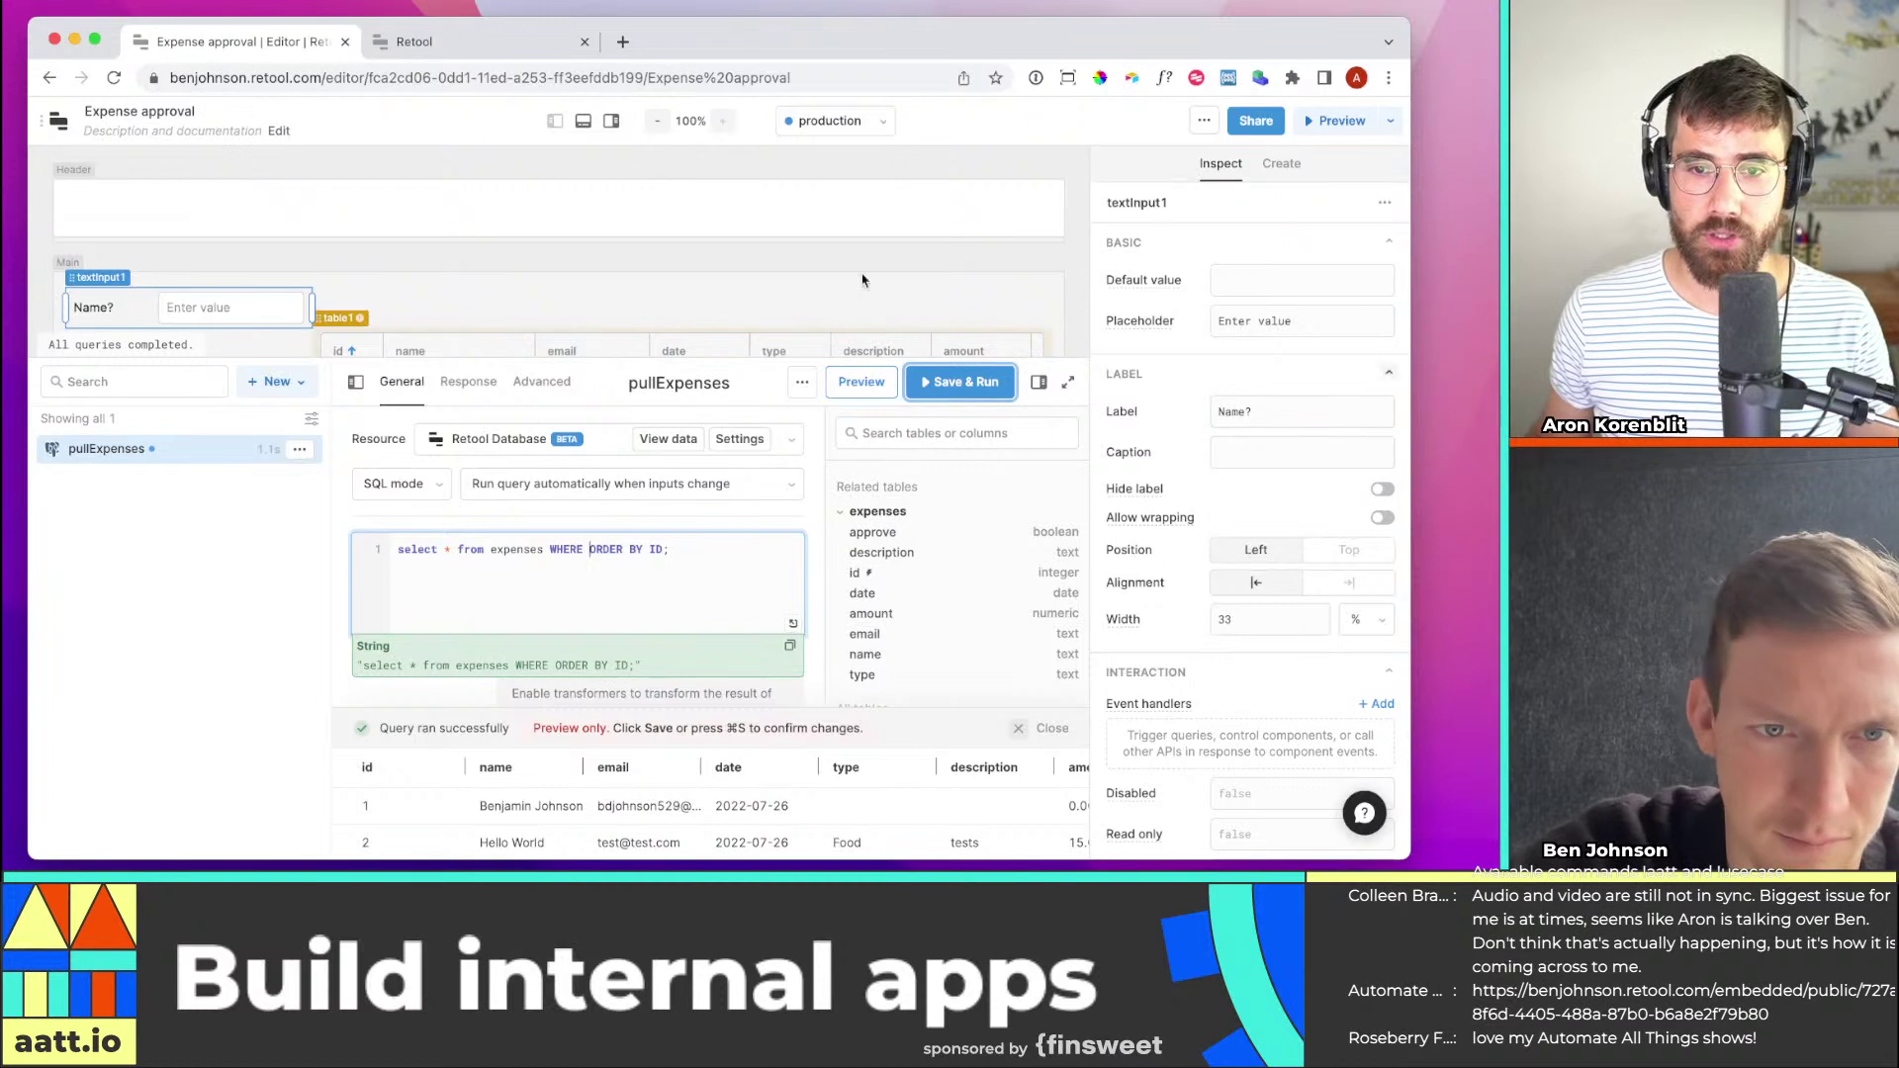
{"action": "scroll", "coordinate": [1293, 373], "scroll_direction": "down", "scroll_amount": 1}
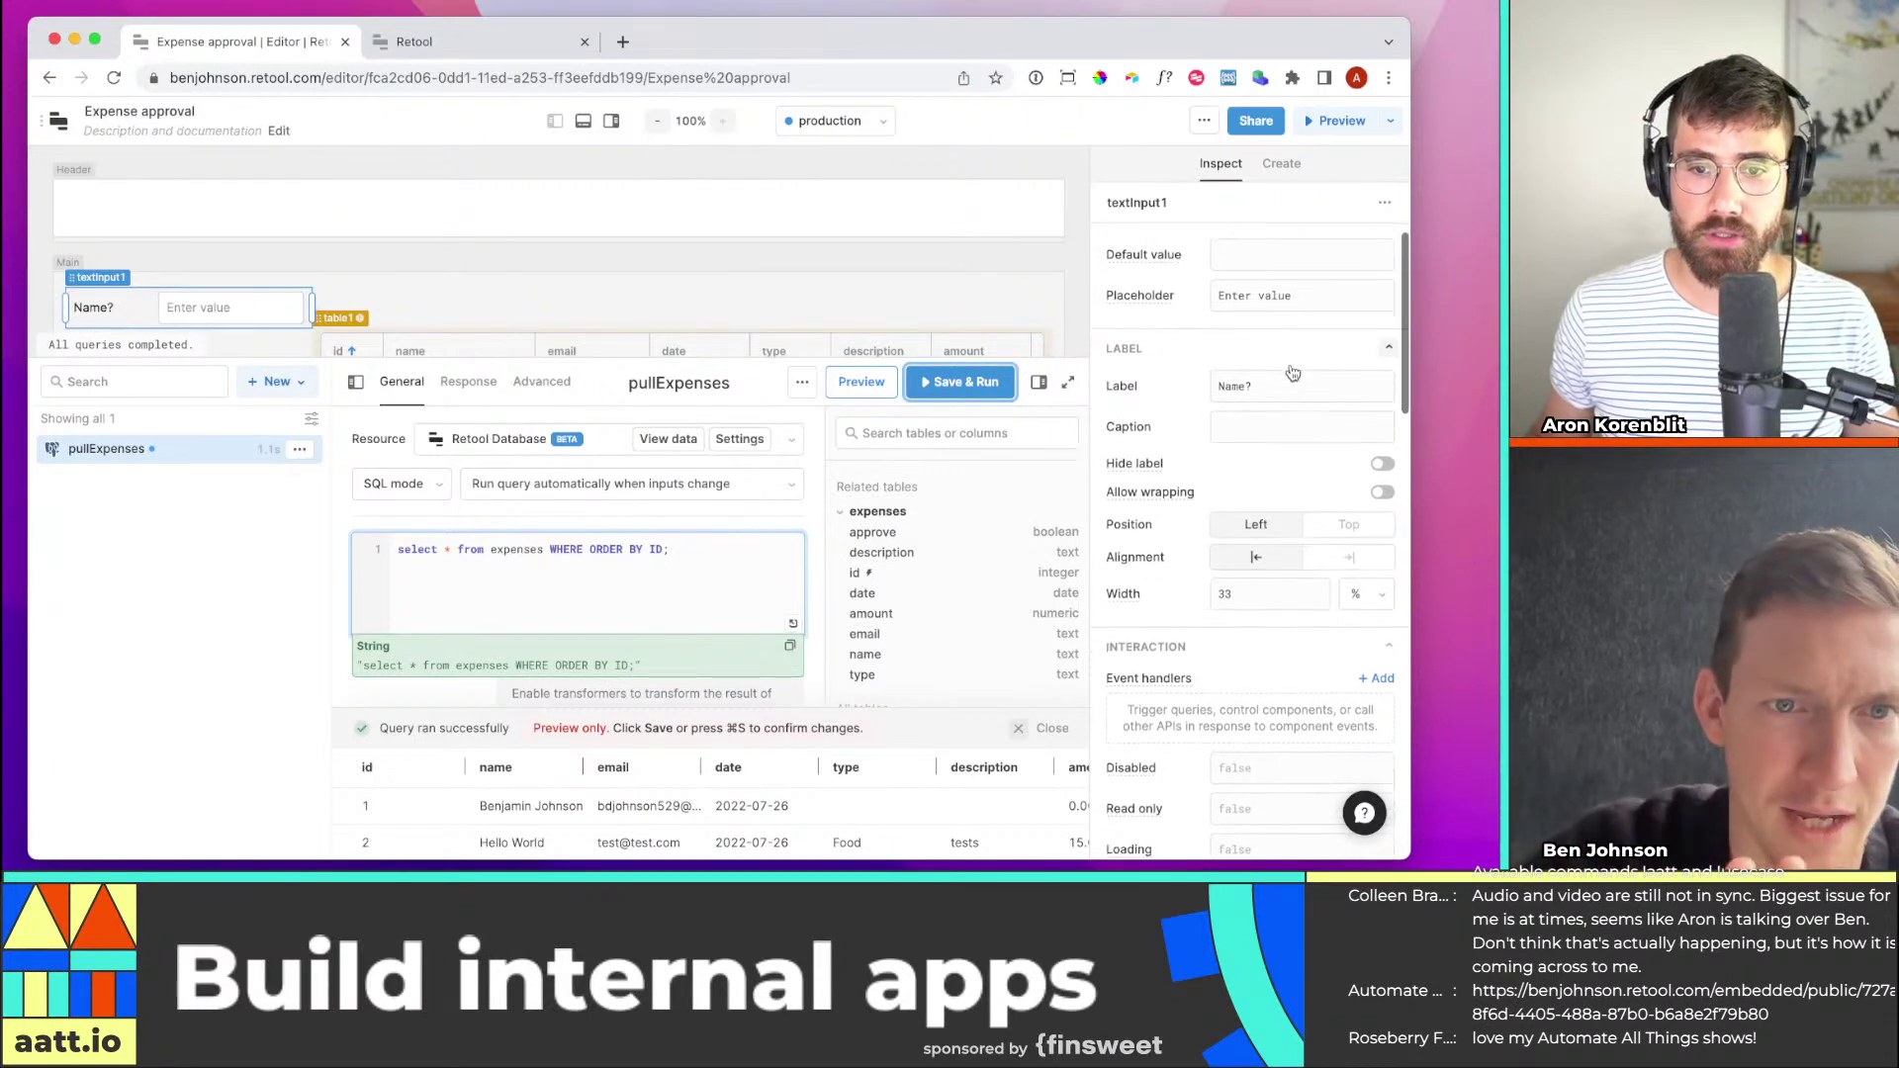
{"action": "type", "text": "name"}
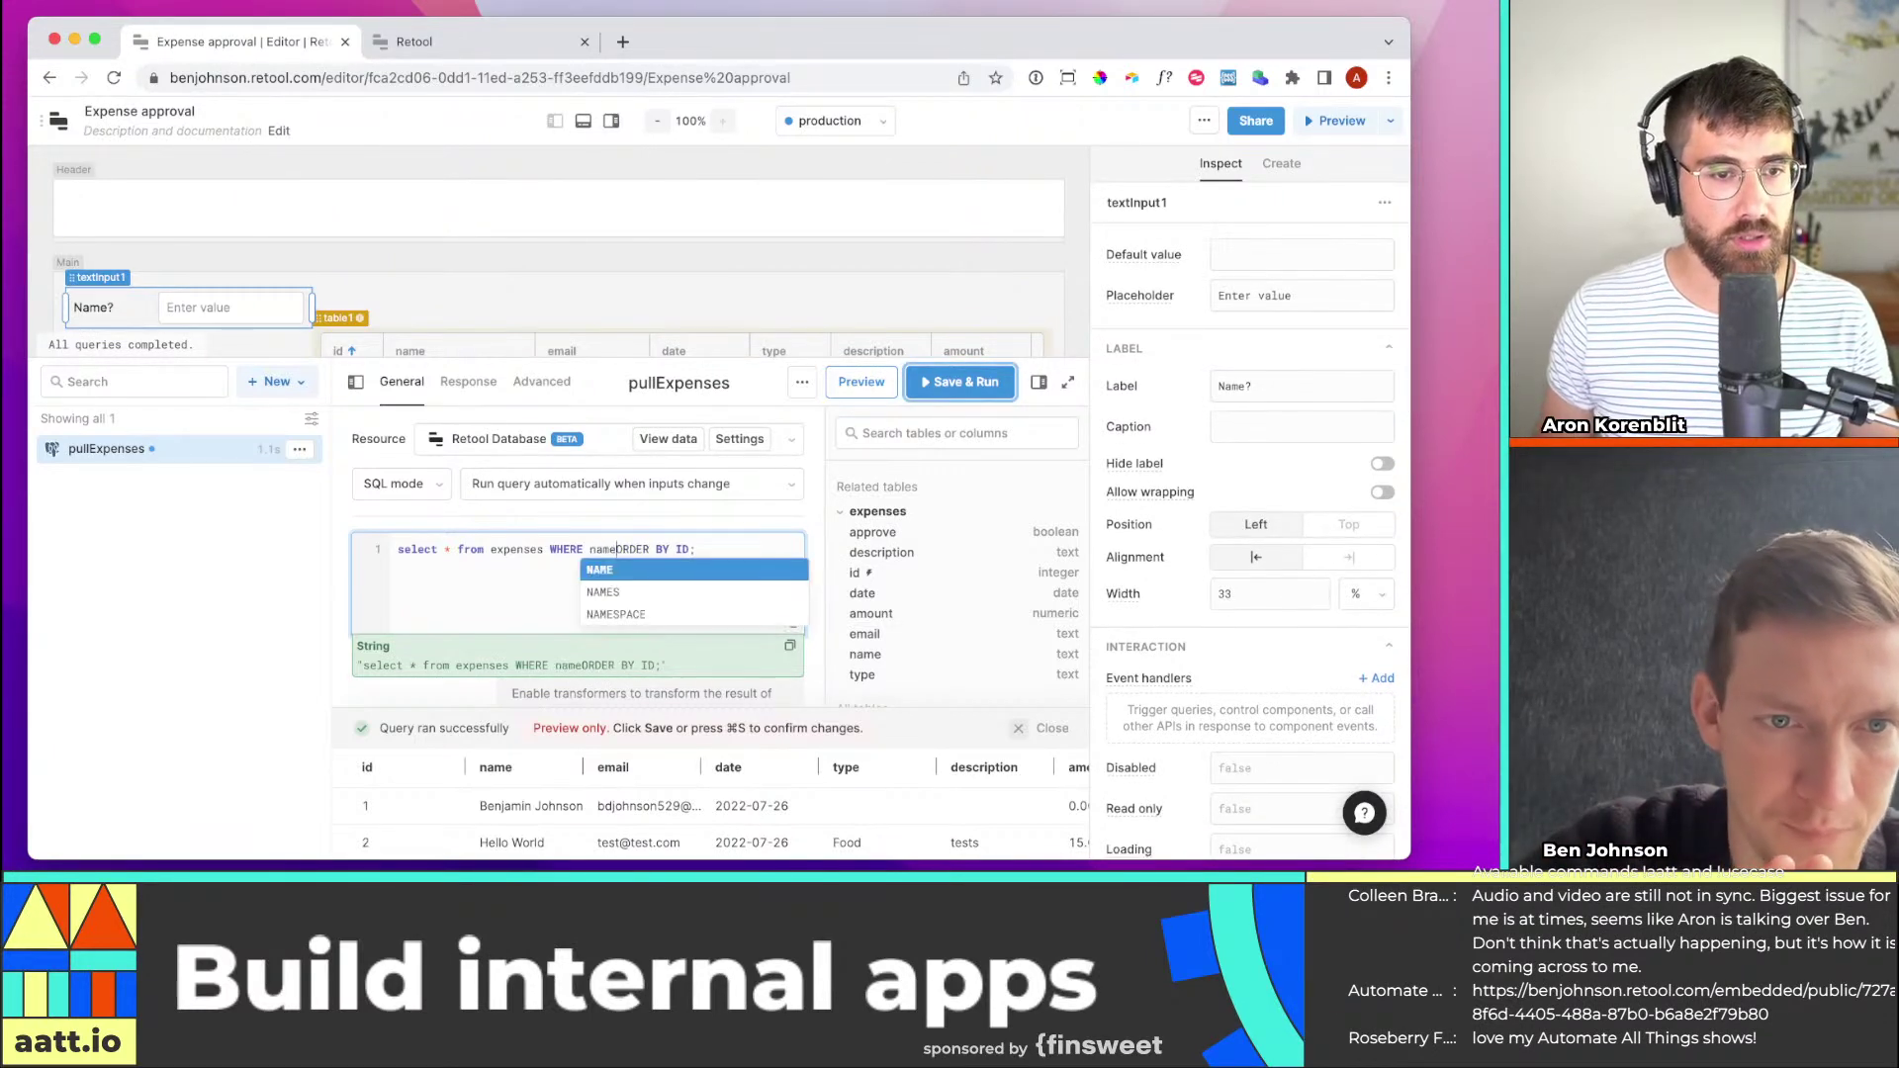
{"action": "key", "text": "Return"}
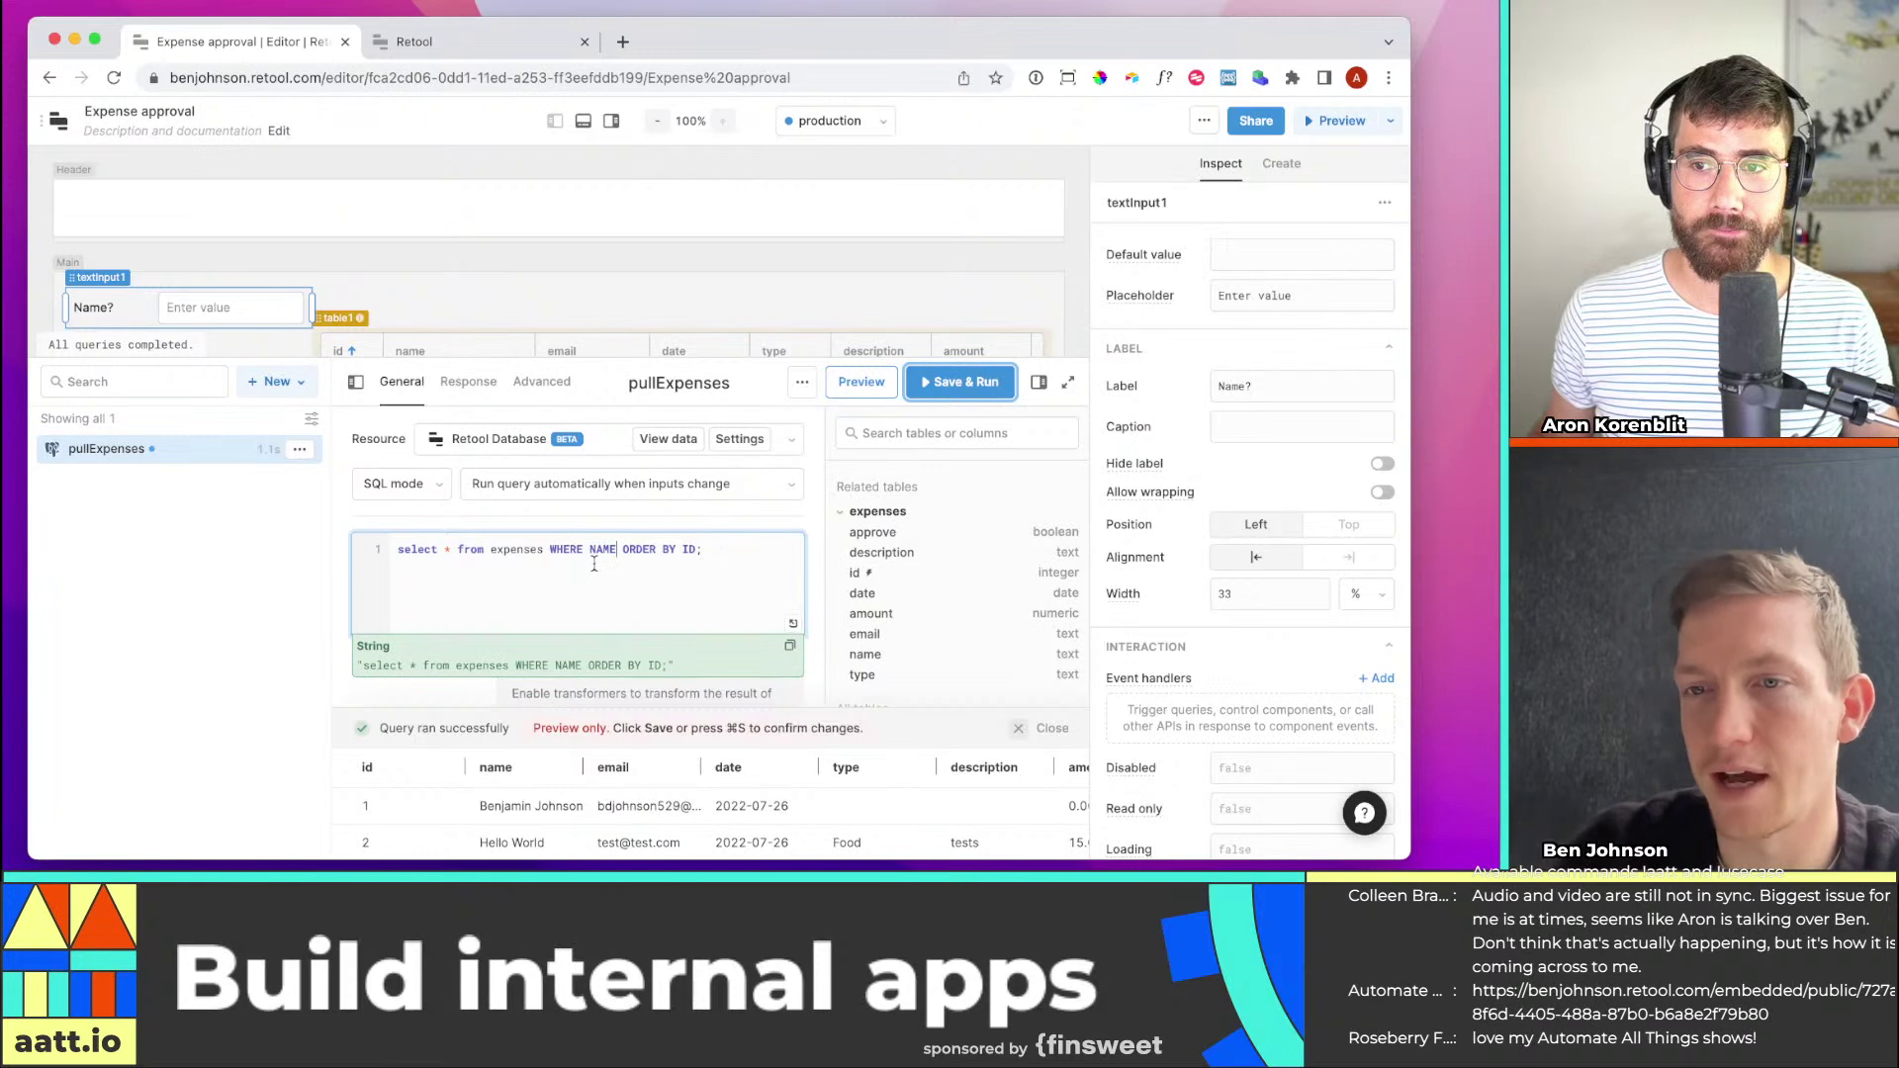
{"action": "type", "text": "ILIKE"}
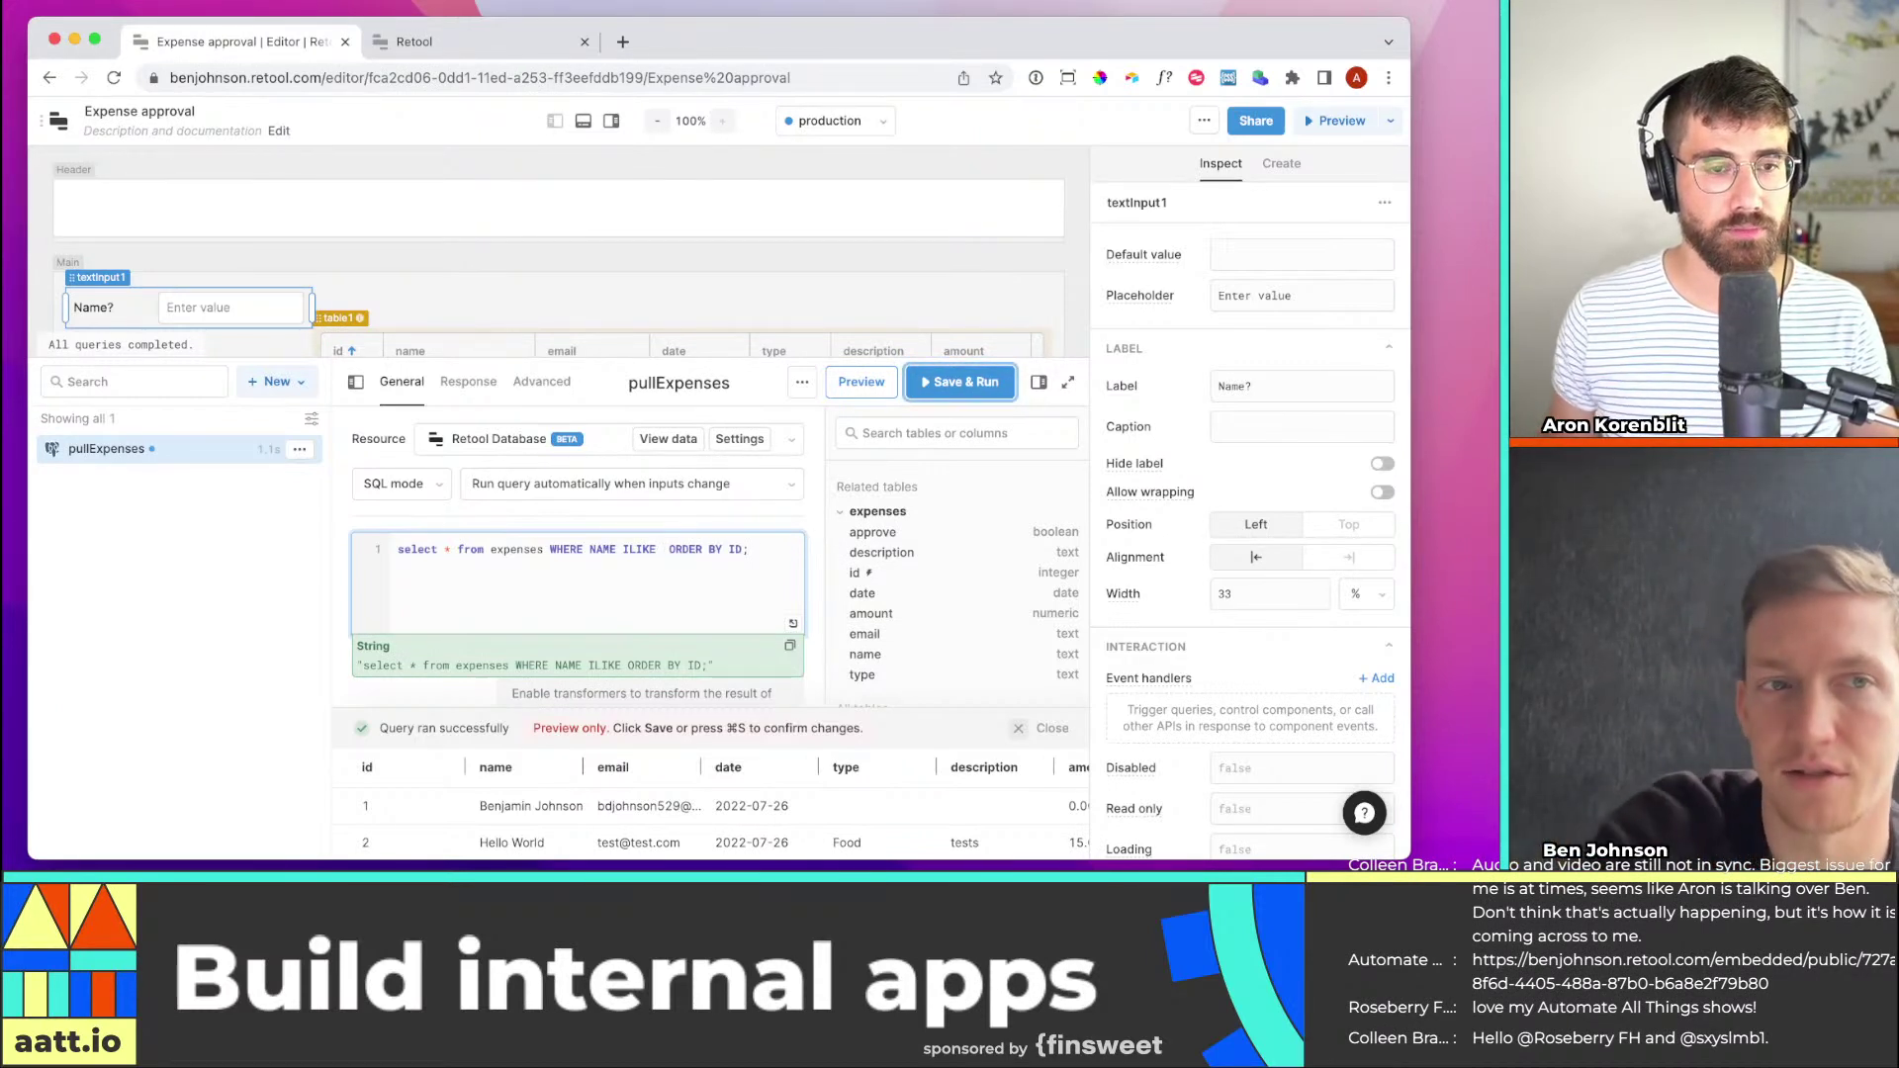
{"action": "type", "text": " {{"}
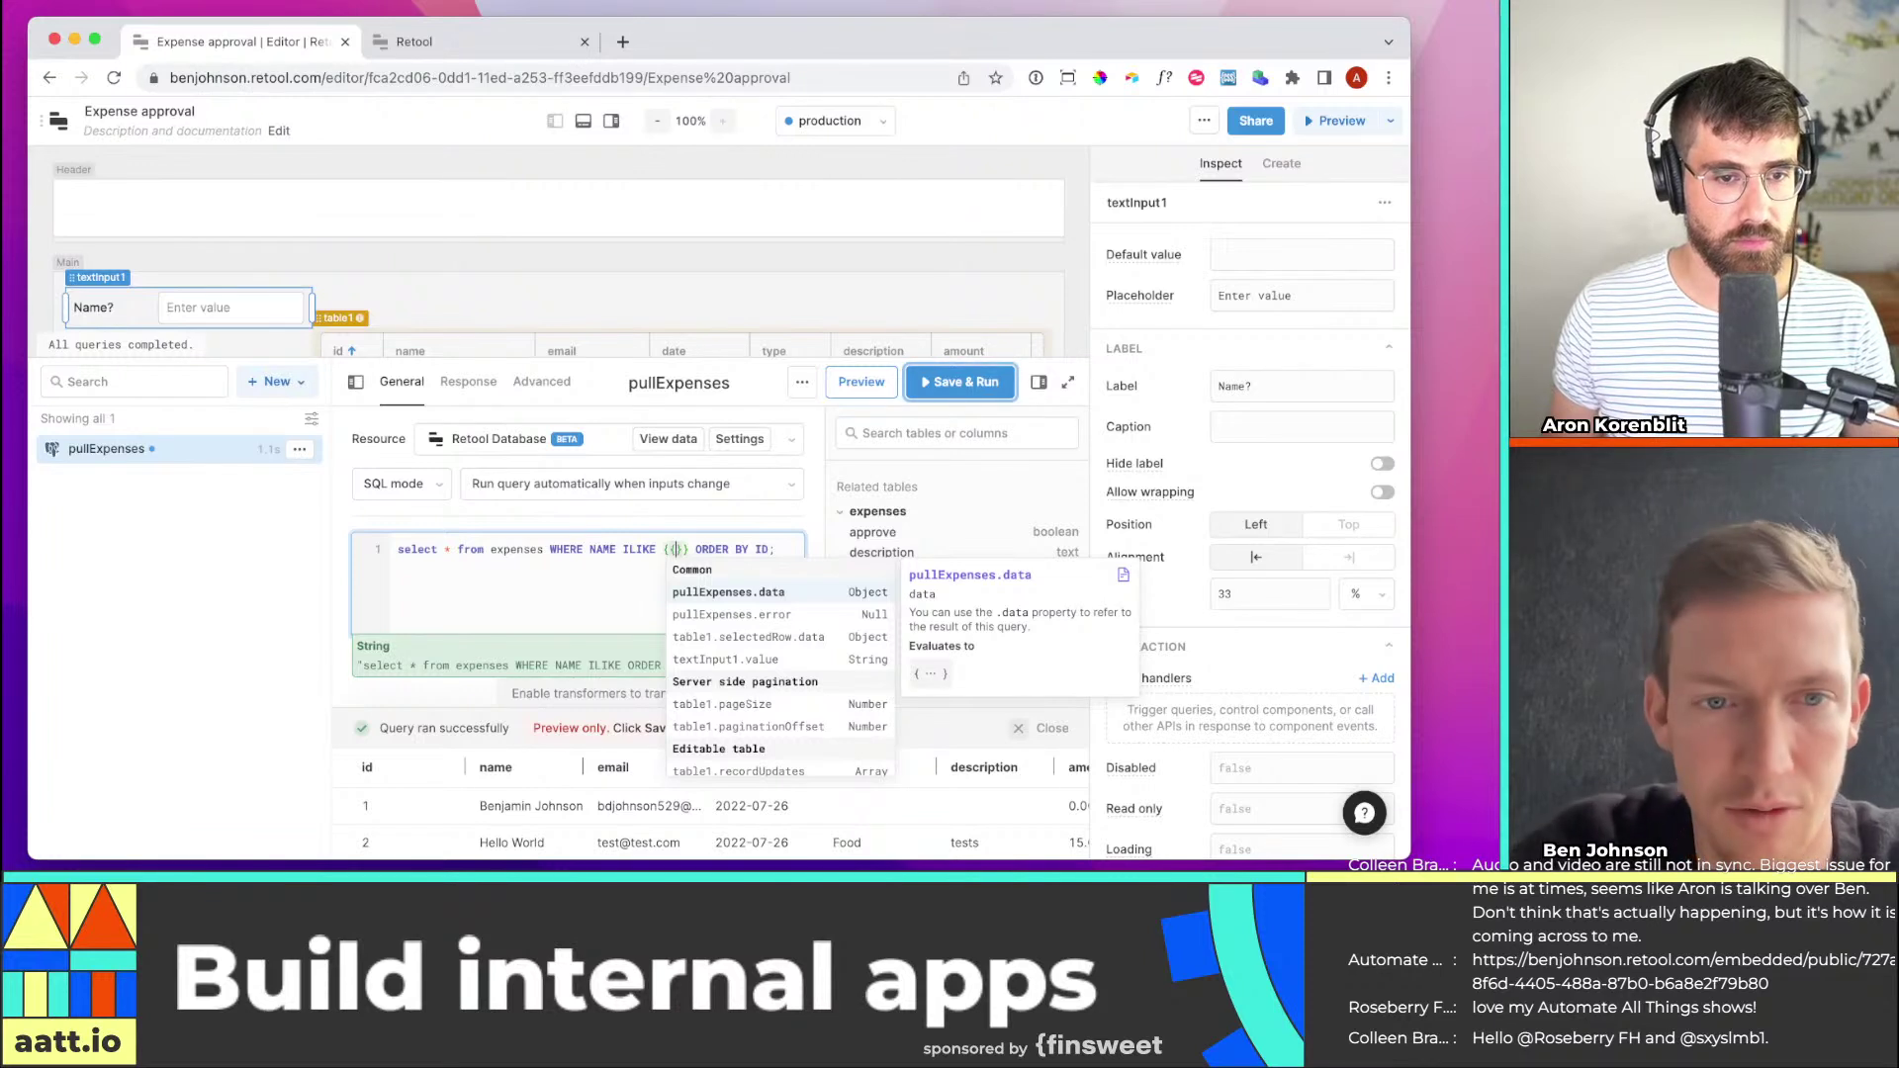
{"action": "type", "text": "textInput1.value"}
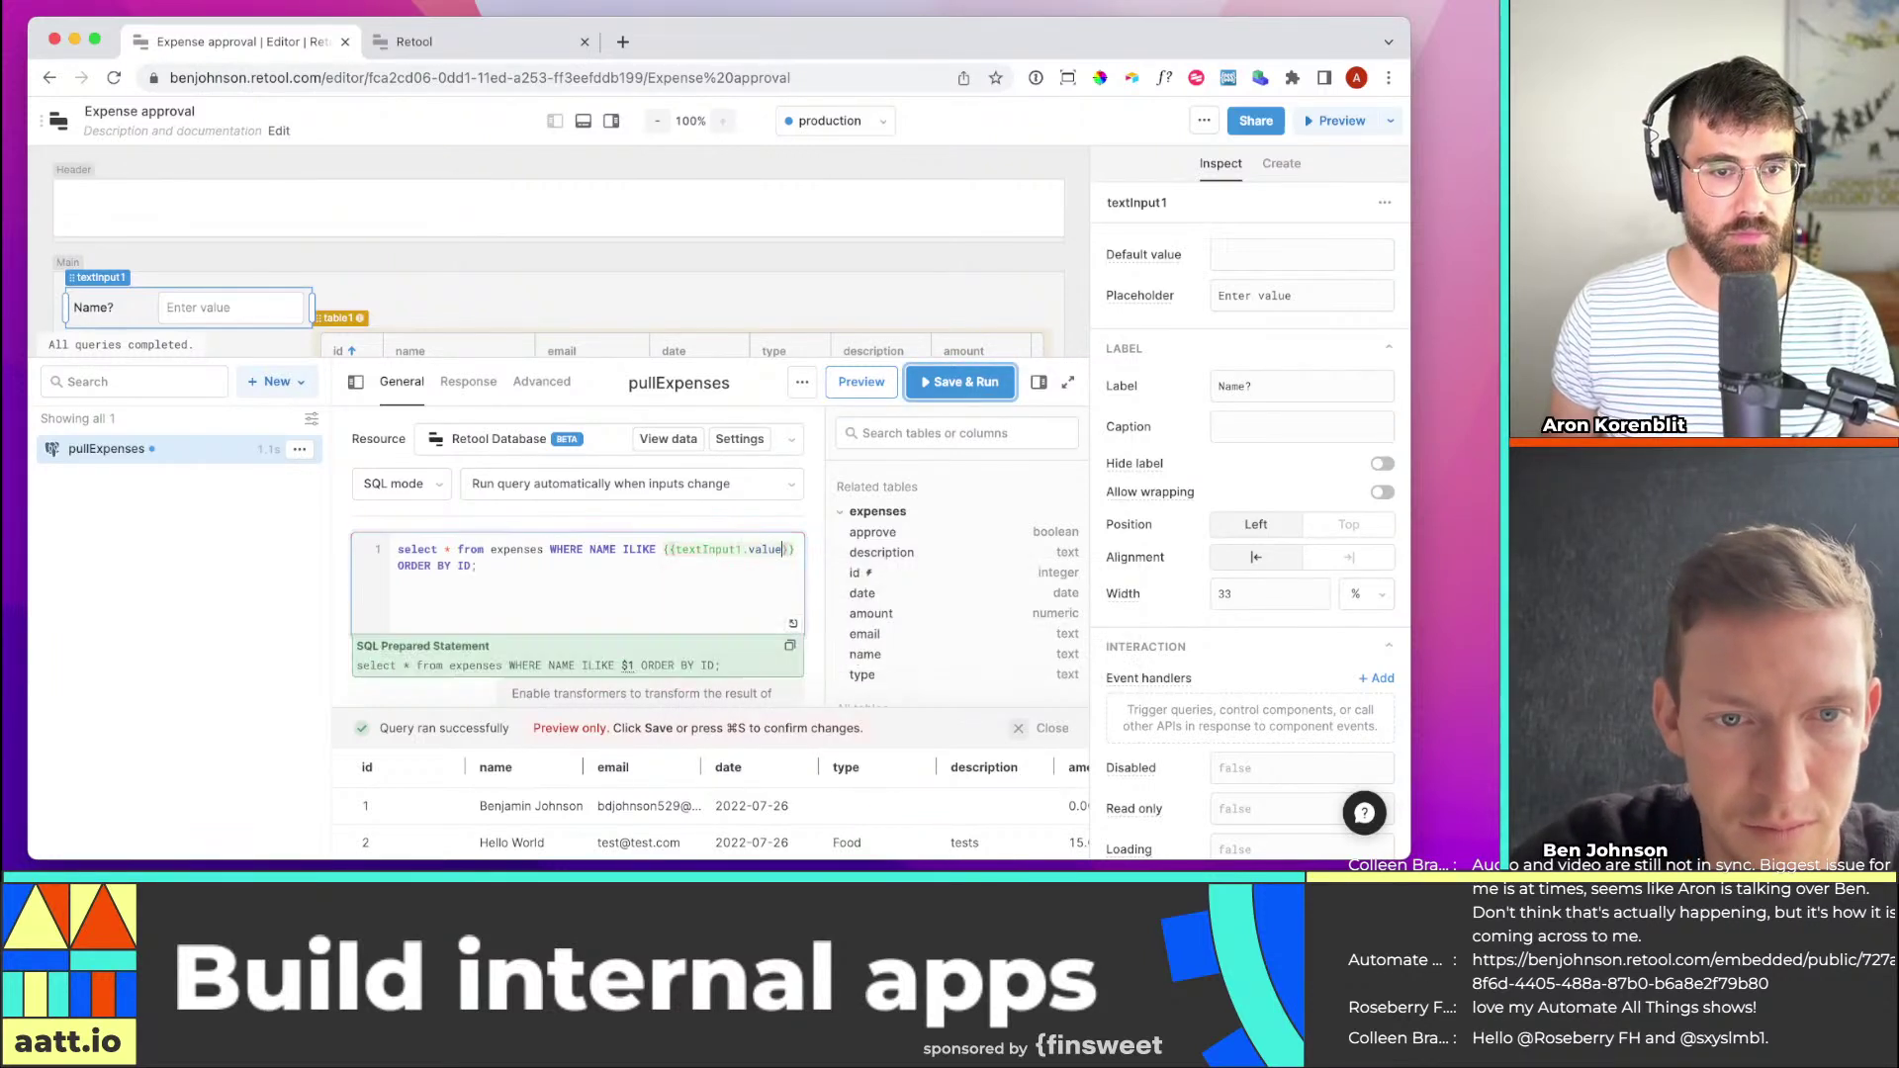
Walk through the query's select *, from expenses, WHERE and NAME parts
{"action": "left_click", "coordinate": [528, 561]}
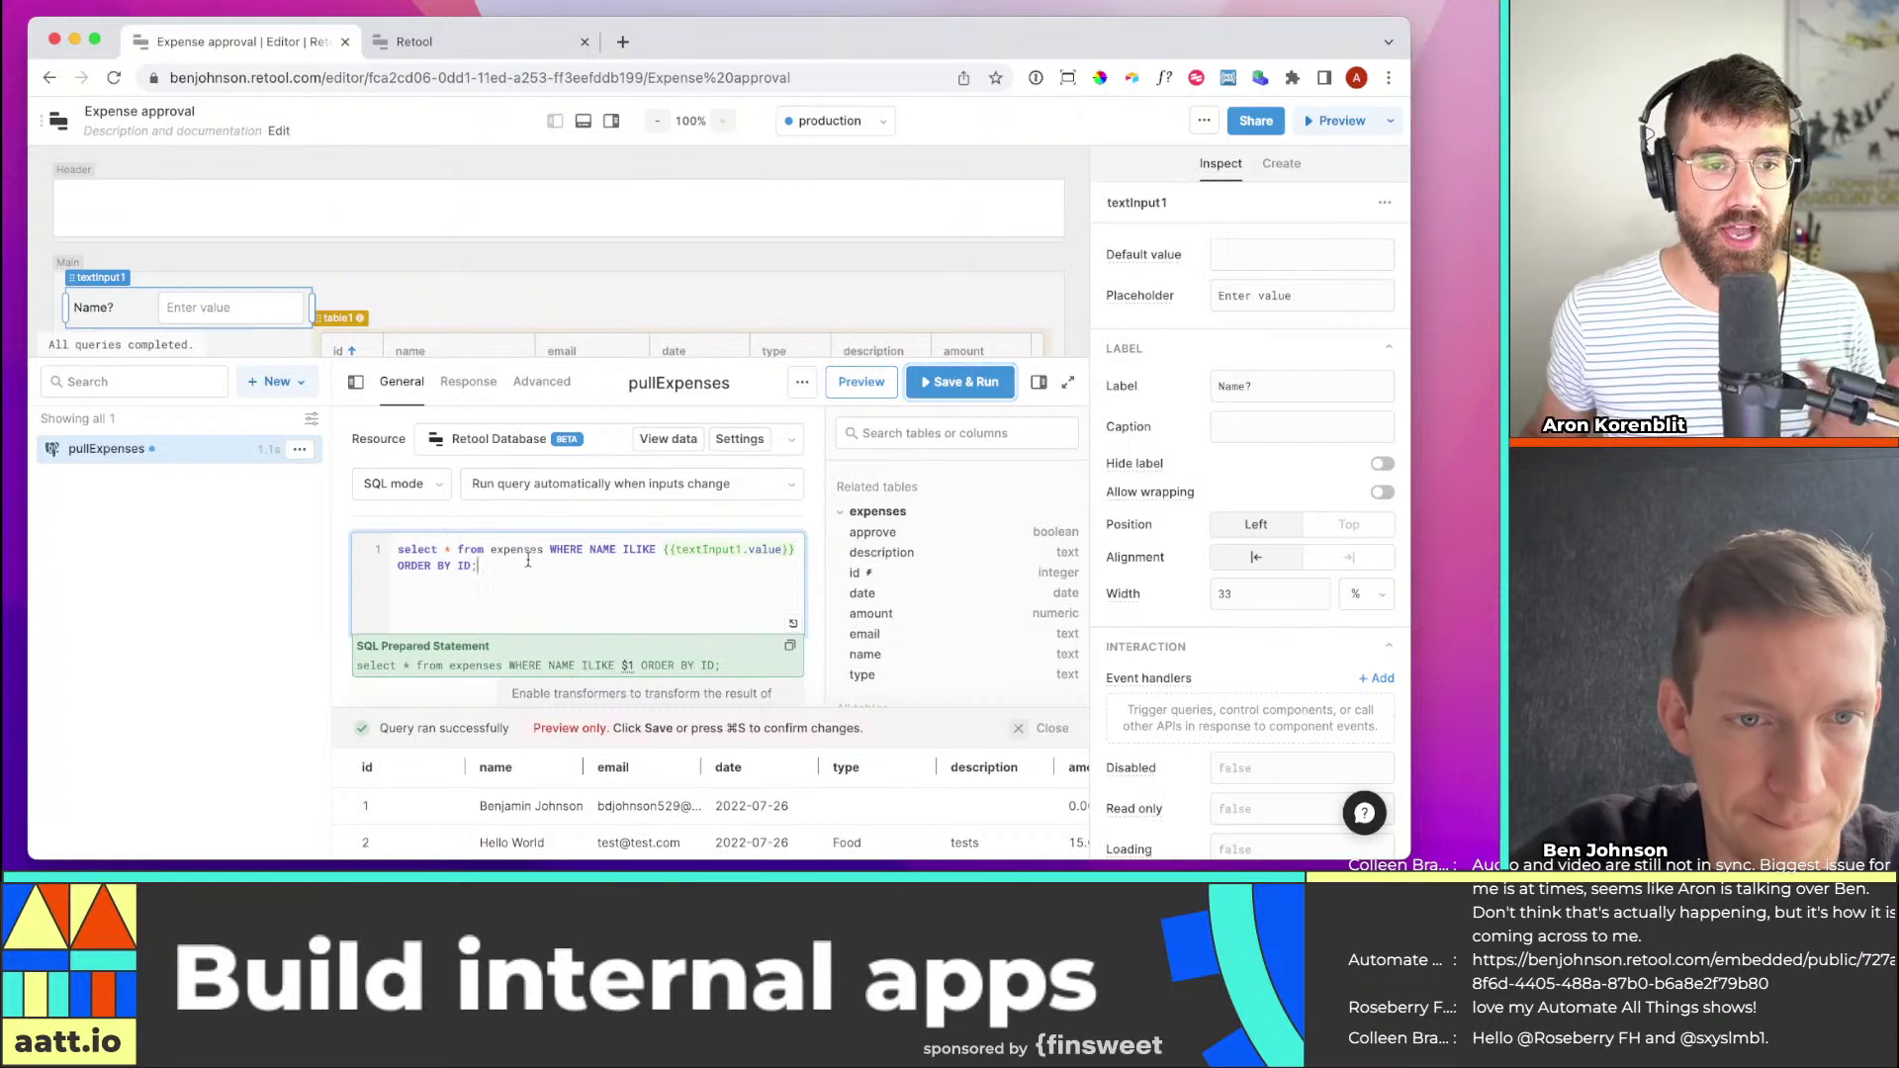
{"action": "double_click", "coordinate": [448, 550]}
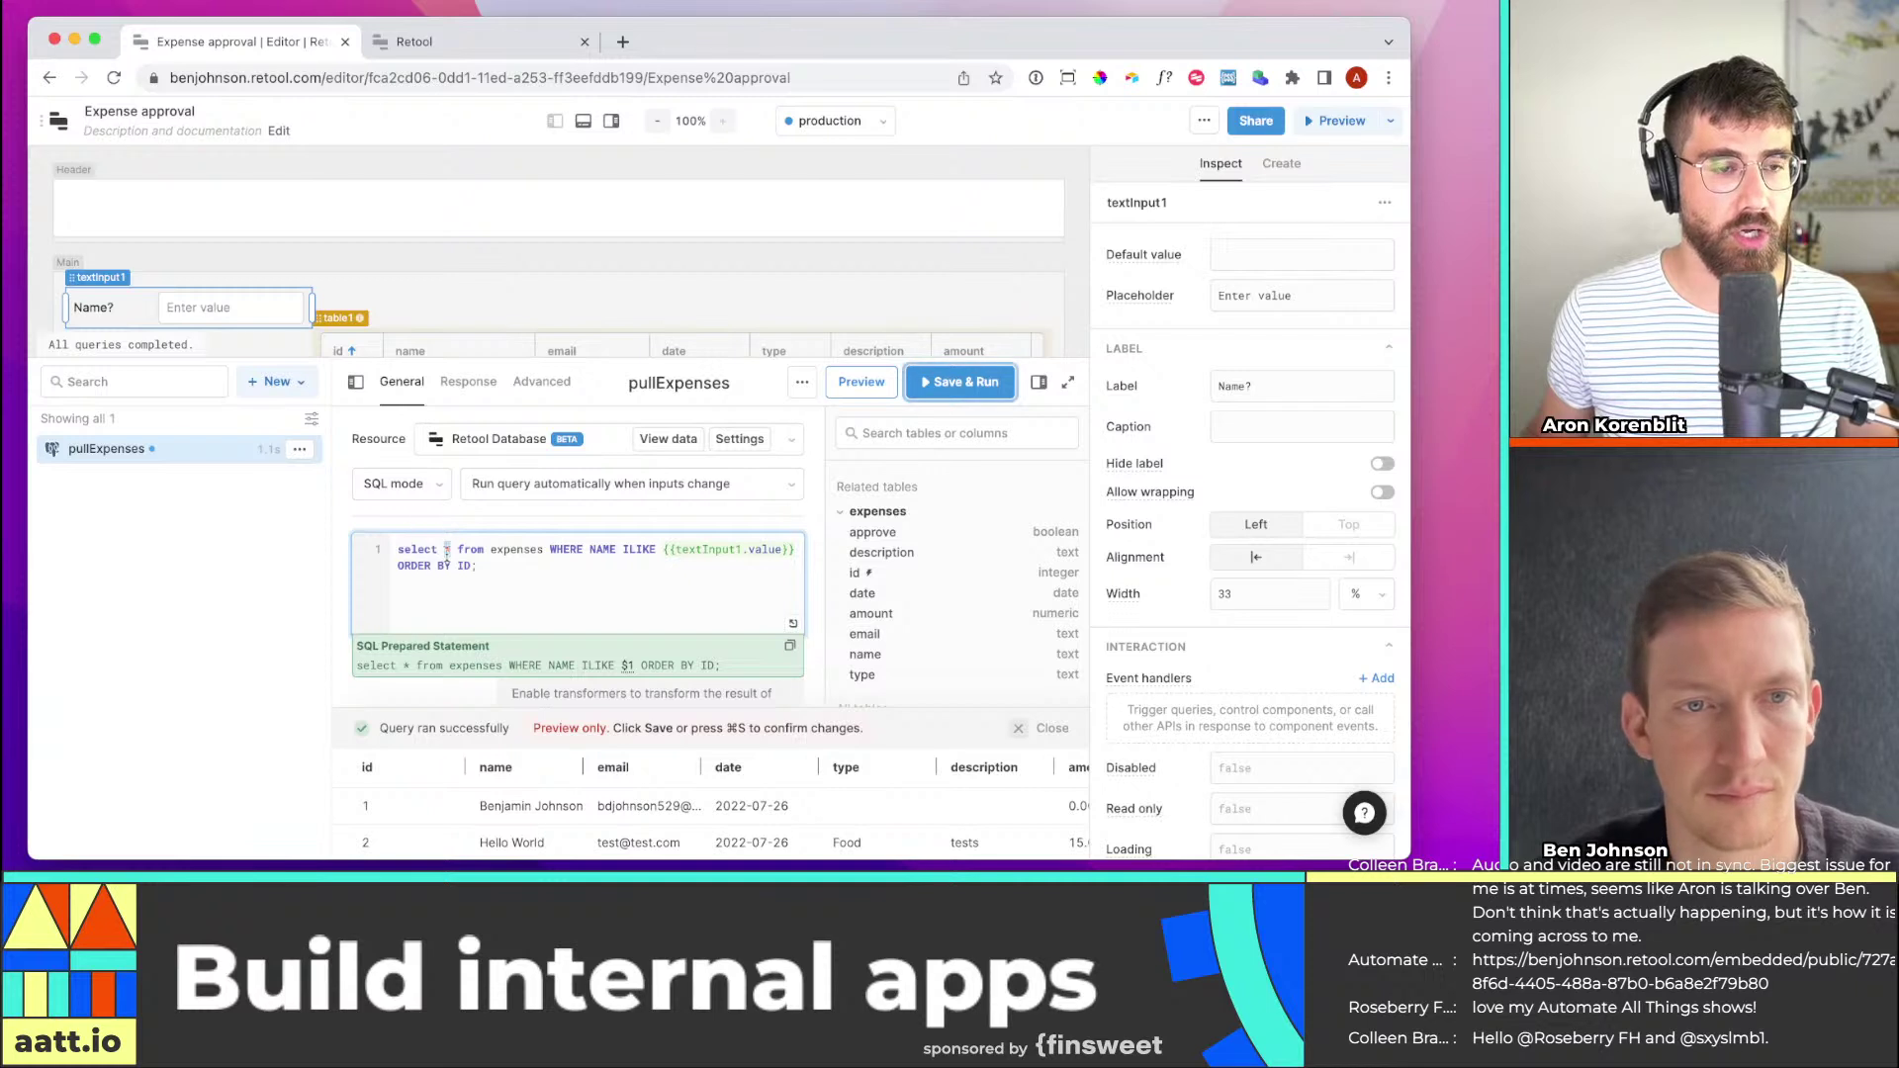
{"action": "left_click_drag", "start_coordinate": [457, 551], "coordinate": [534, 549]}
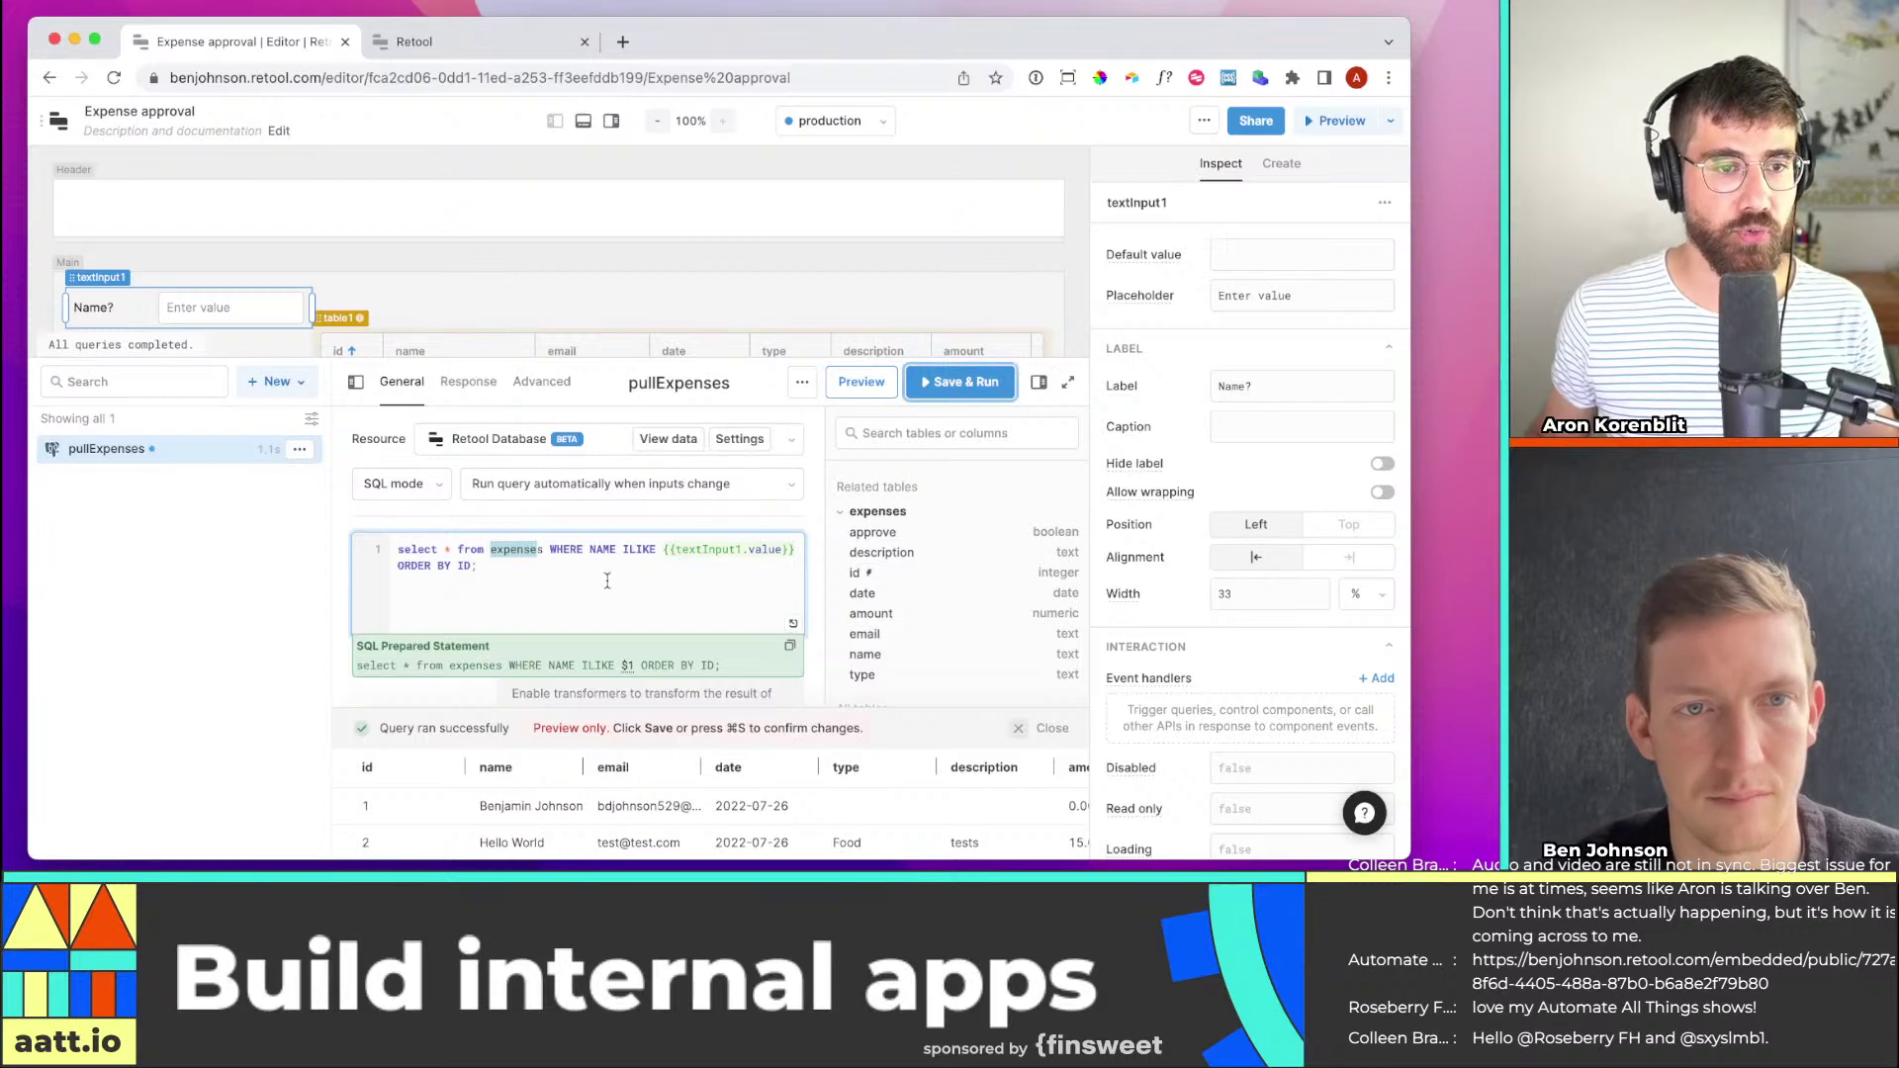
{"action": "left_click", "coordinate": [514, 560]}
{"action": "left_click_drag", "start_coordinate": [551, 551], "coordinate": [573, 551]}
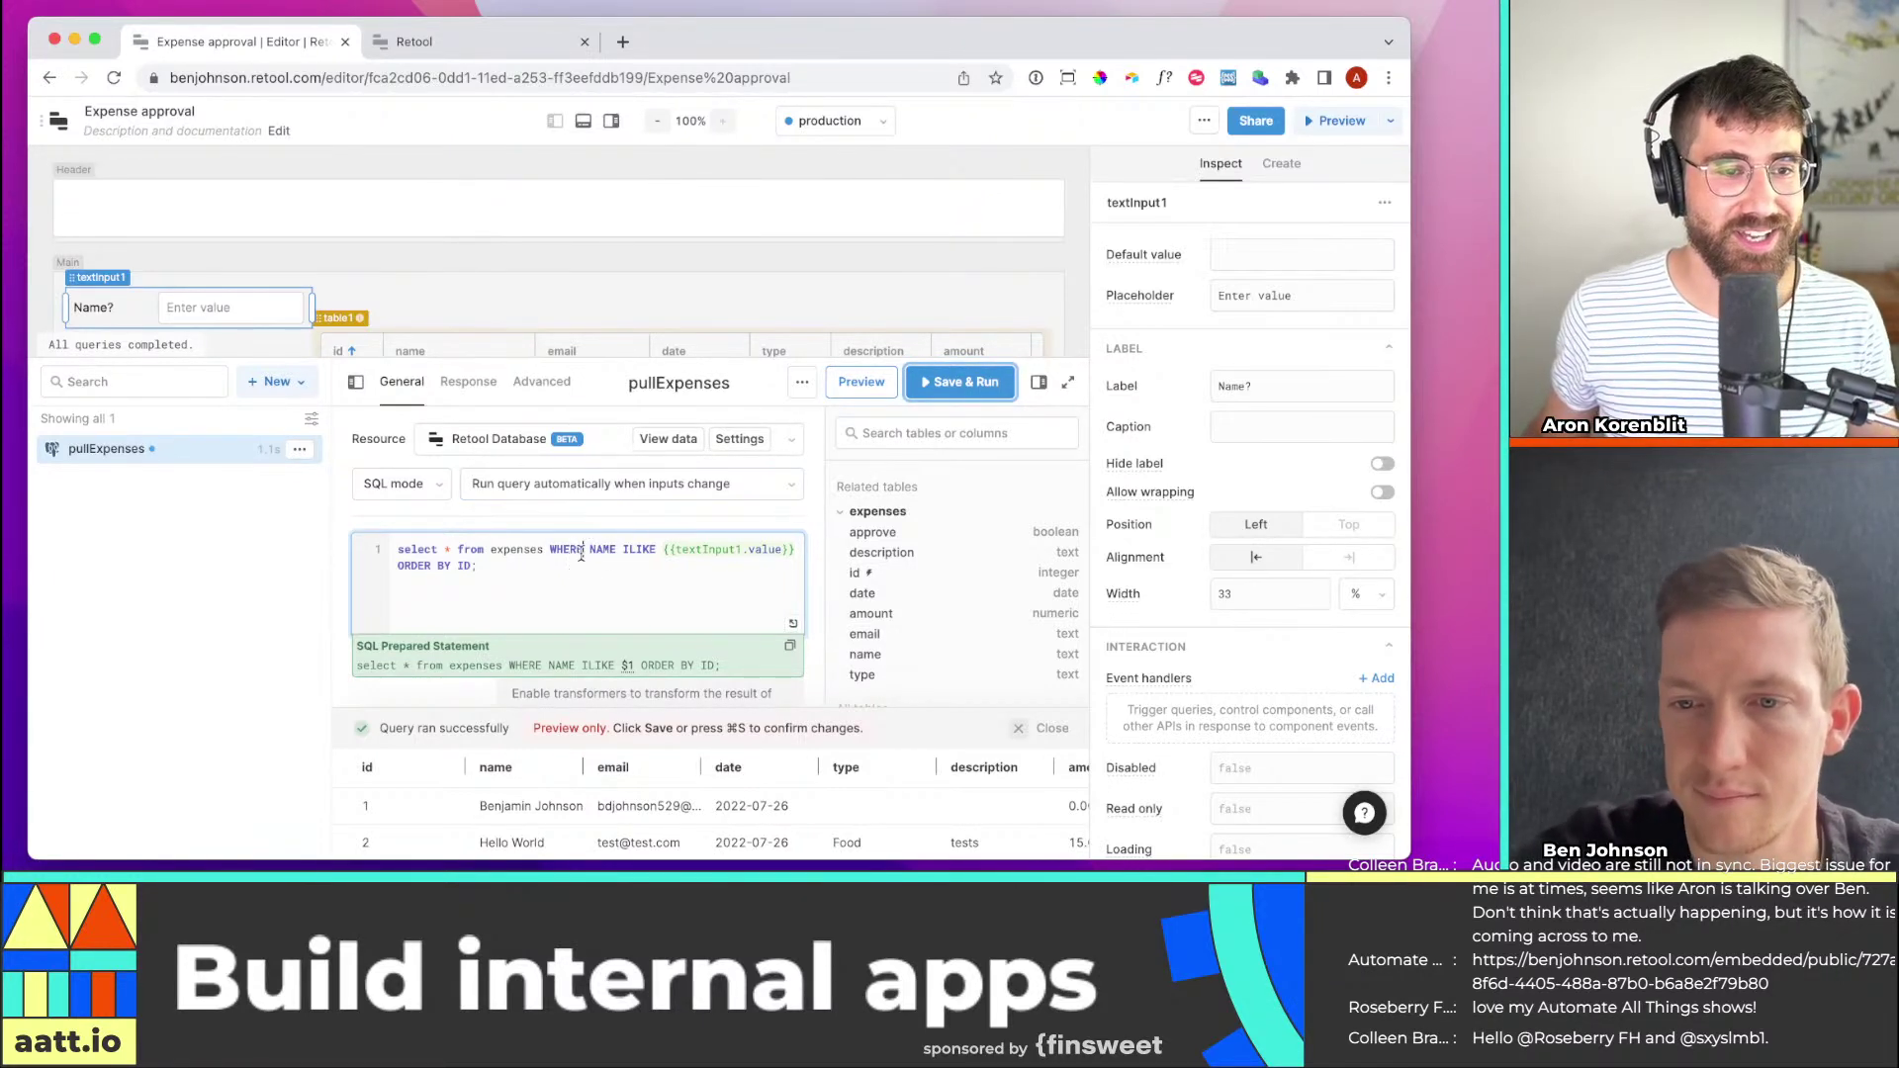
{"action": "left_click_drag", "start_coordinate": [583, 551], "coordinate": [551, 551]}
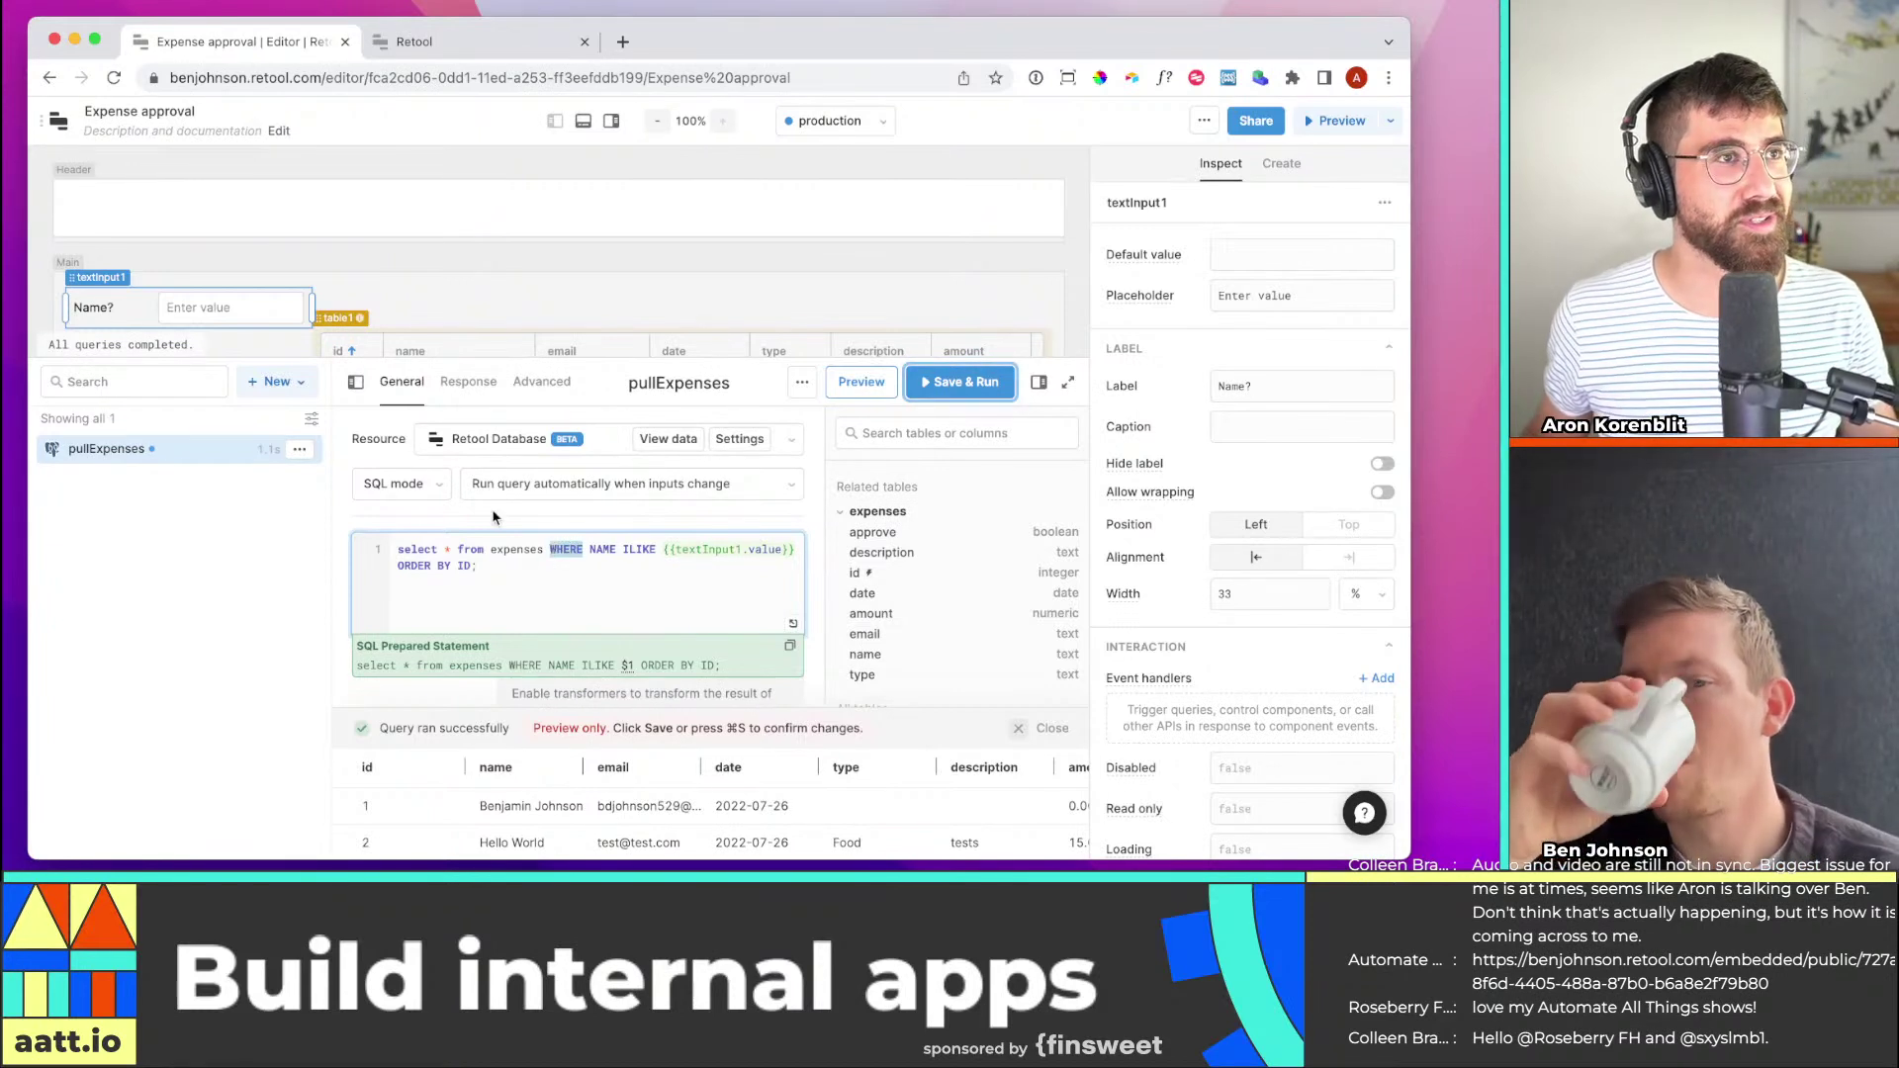
{"action": "double_click", "coordinate": [602, 551]}
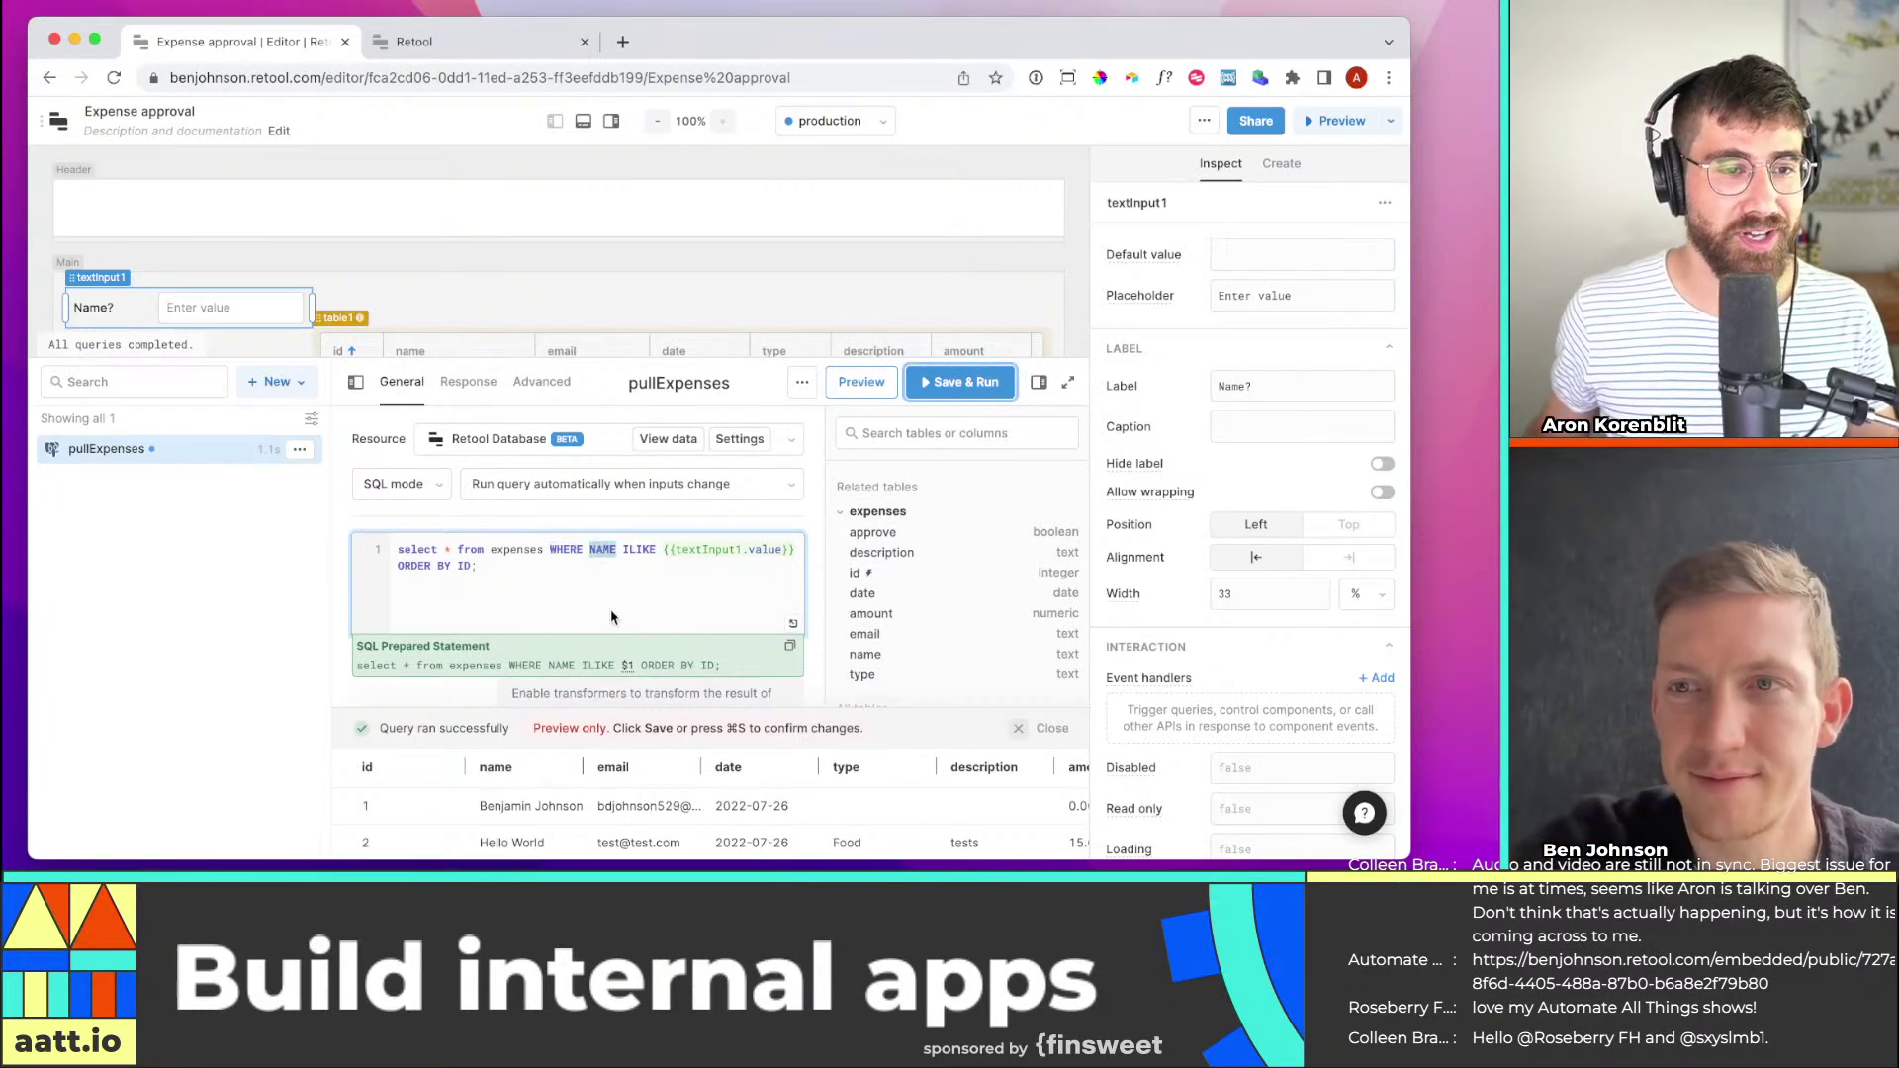
{"action": "left_click", "coordinate": [612, 617]}
{"action": "double_click", "coordinate": [573, 552]}
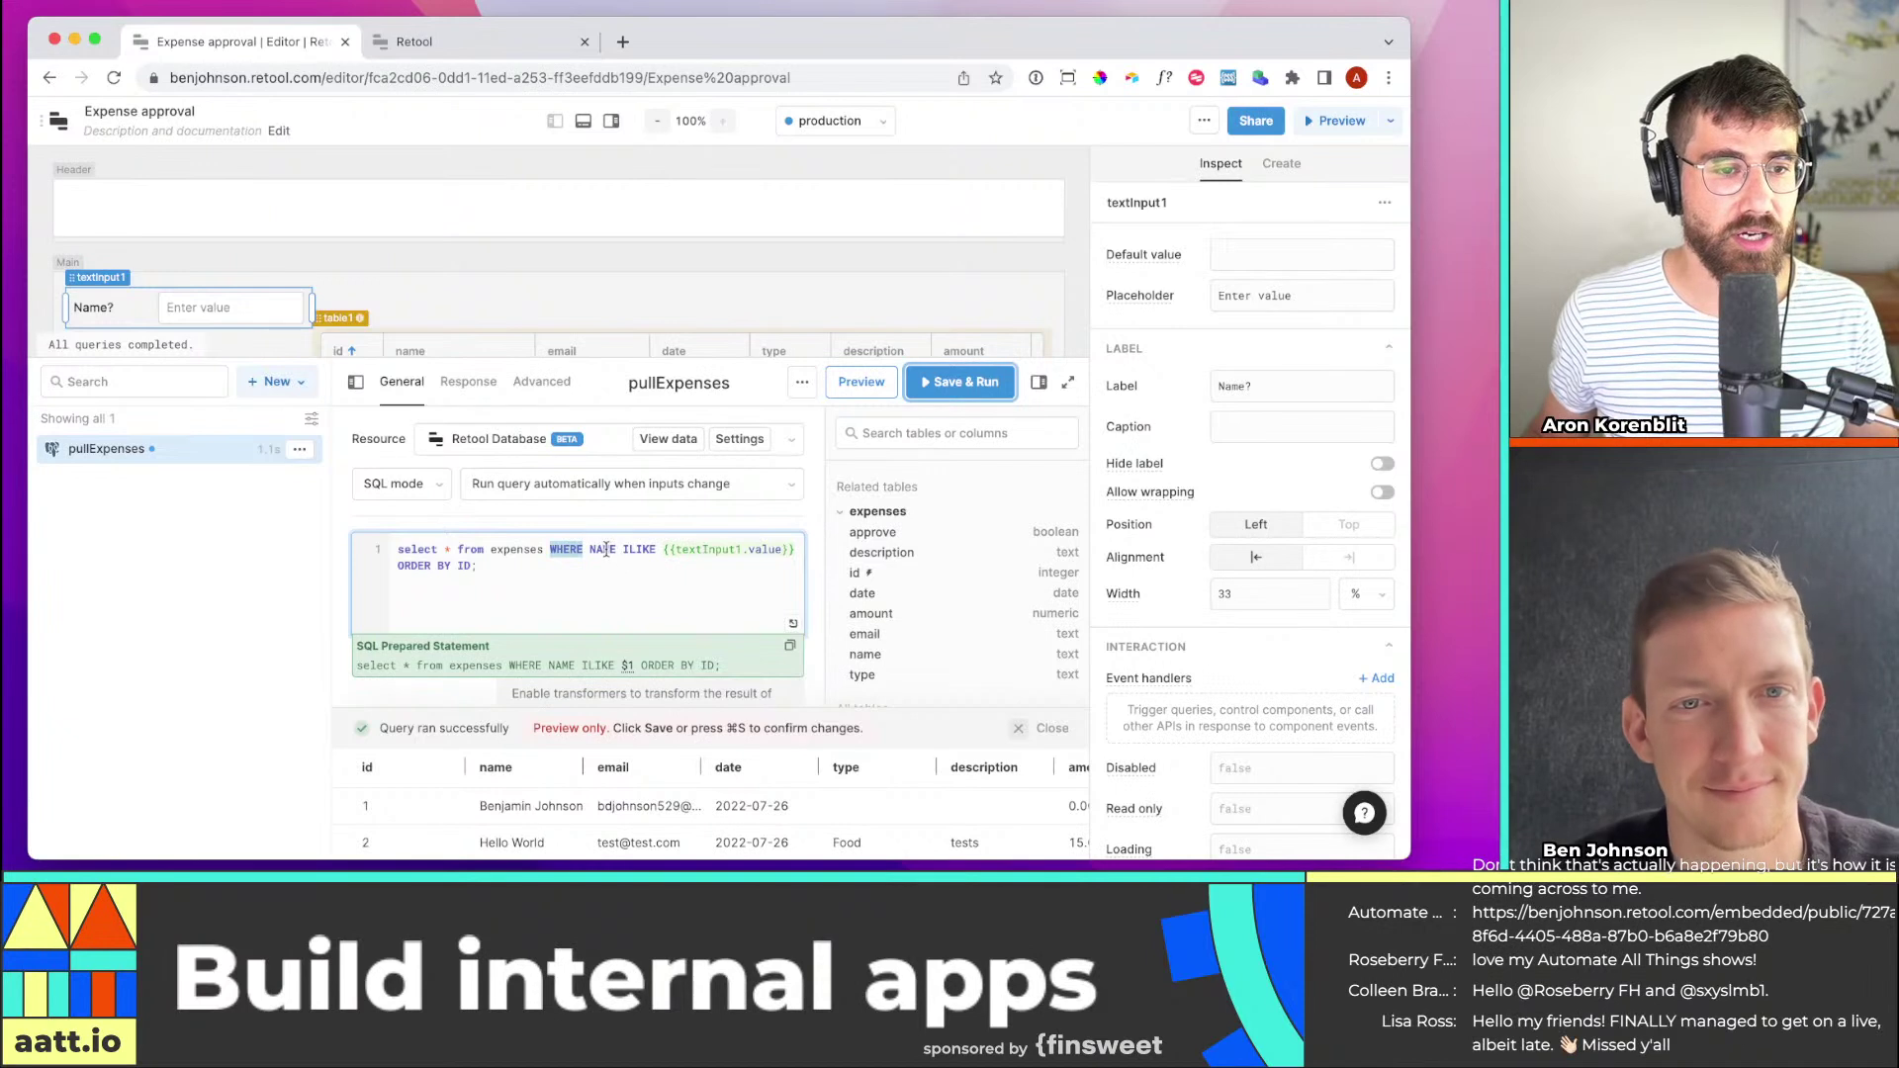
{"action": "double_click", "coordinate": [607, 550]}
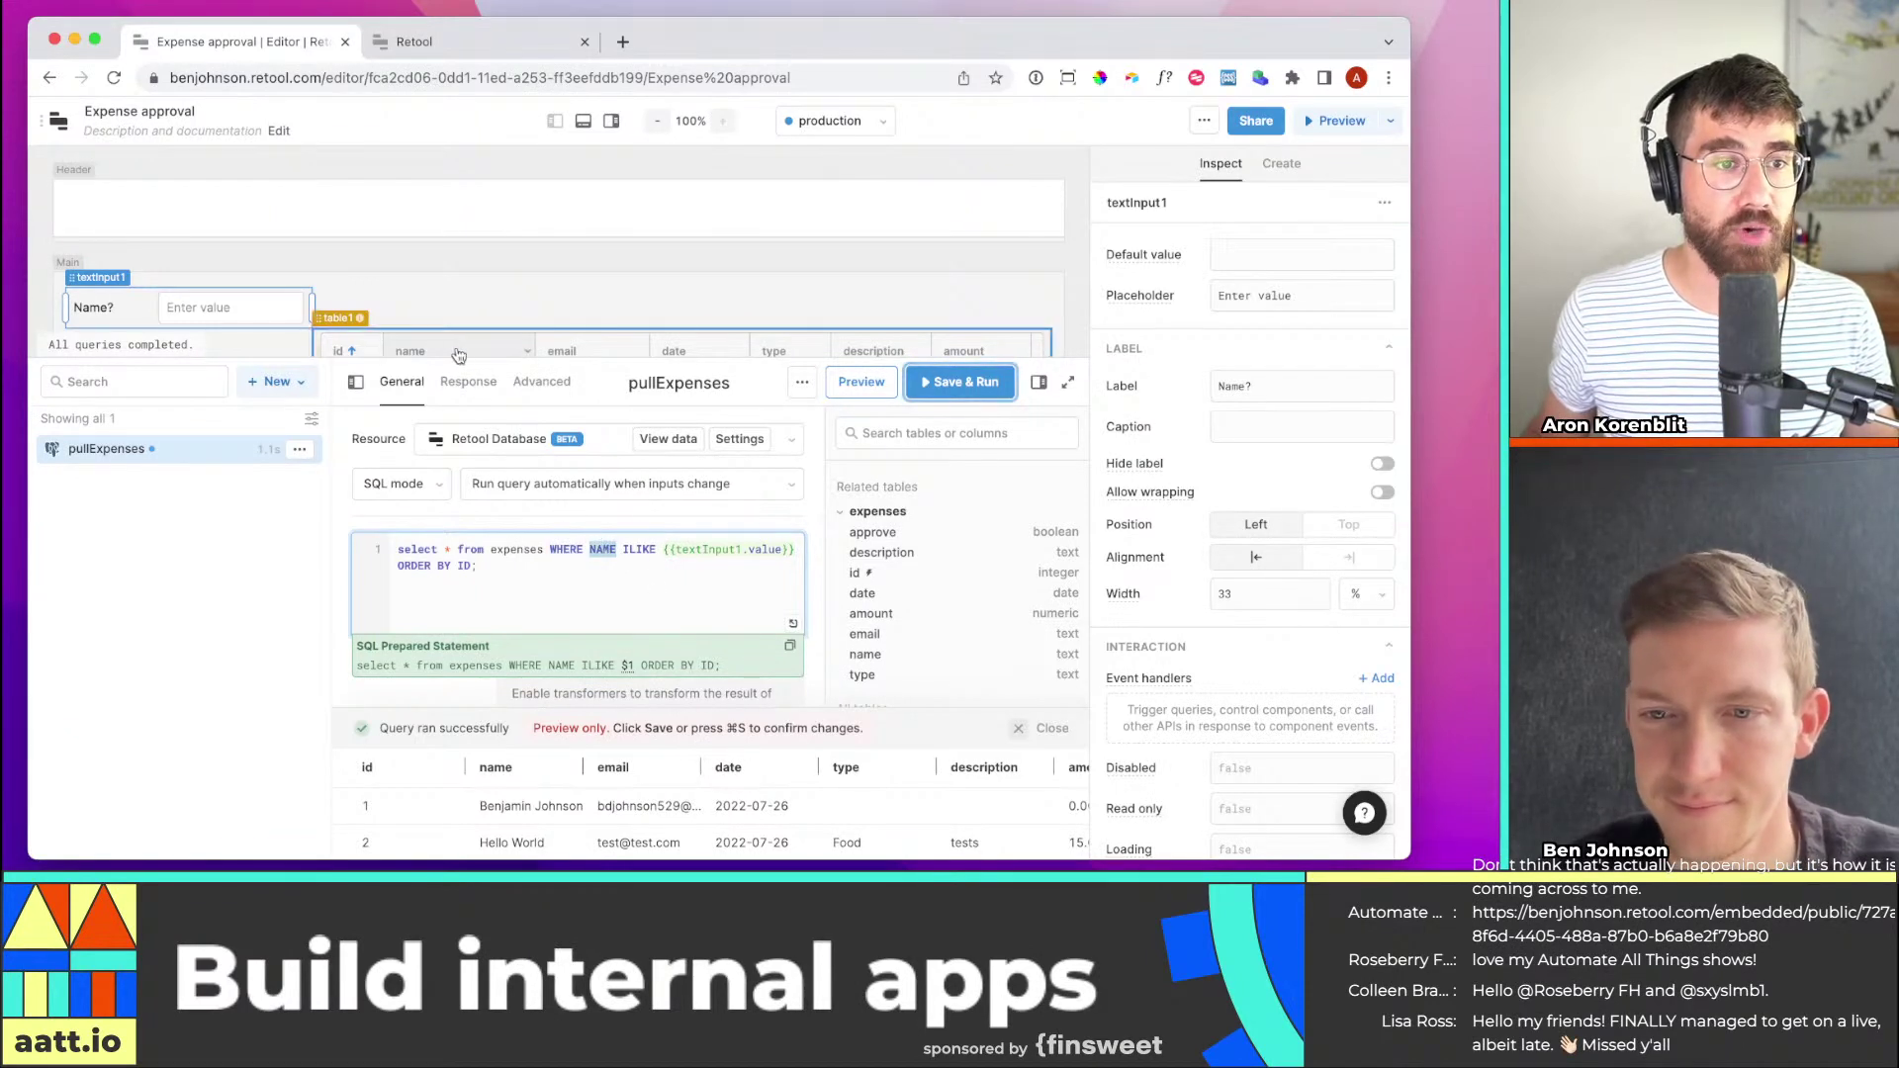
Review the ILIKE and textInput1.value parts, then start adding a '%' wildcard
{"action": "left_click_drag", "start_coordinate": [622, 550], "coordinate": [656, 550]}
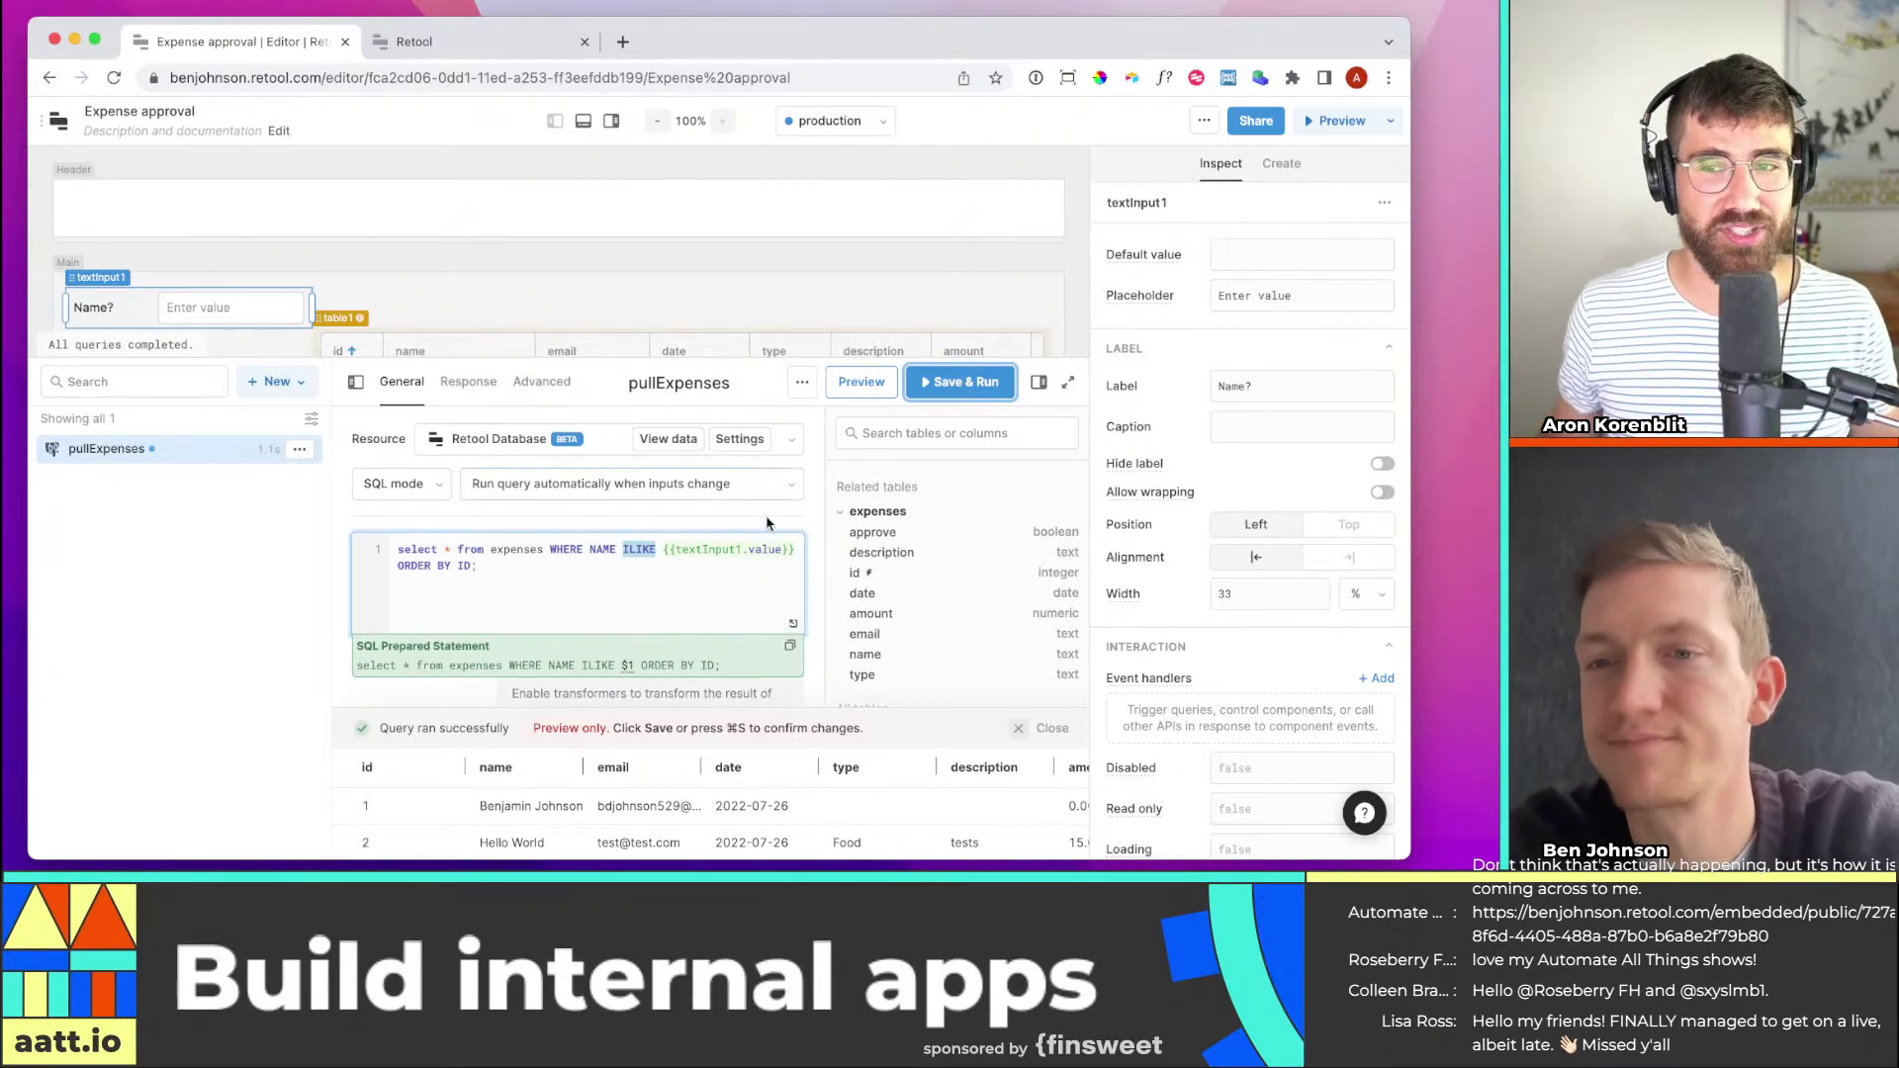
{"action": "left_click_drag", "start_coordinate": [664, 550], "coordinate": [796, 547]}
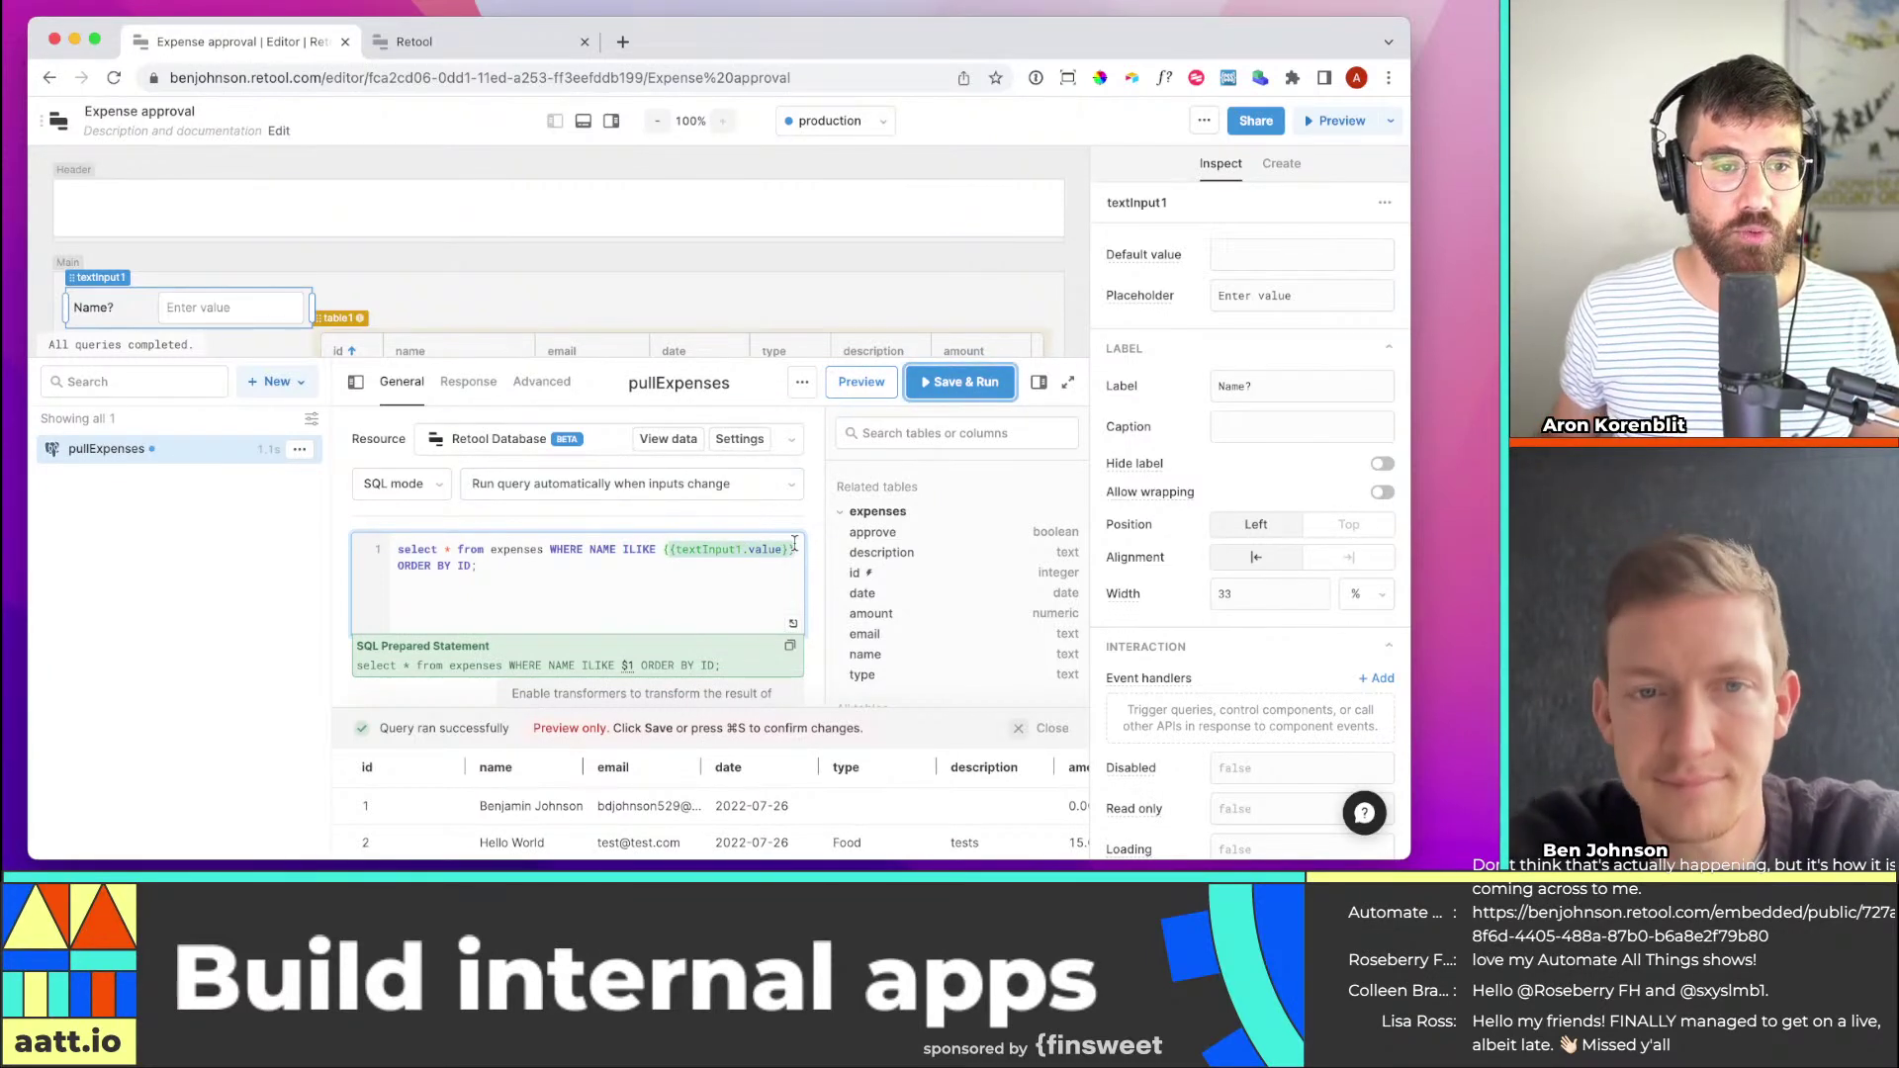
{"action": "left_click", "coordinate": [796, 547]}
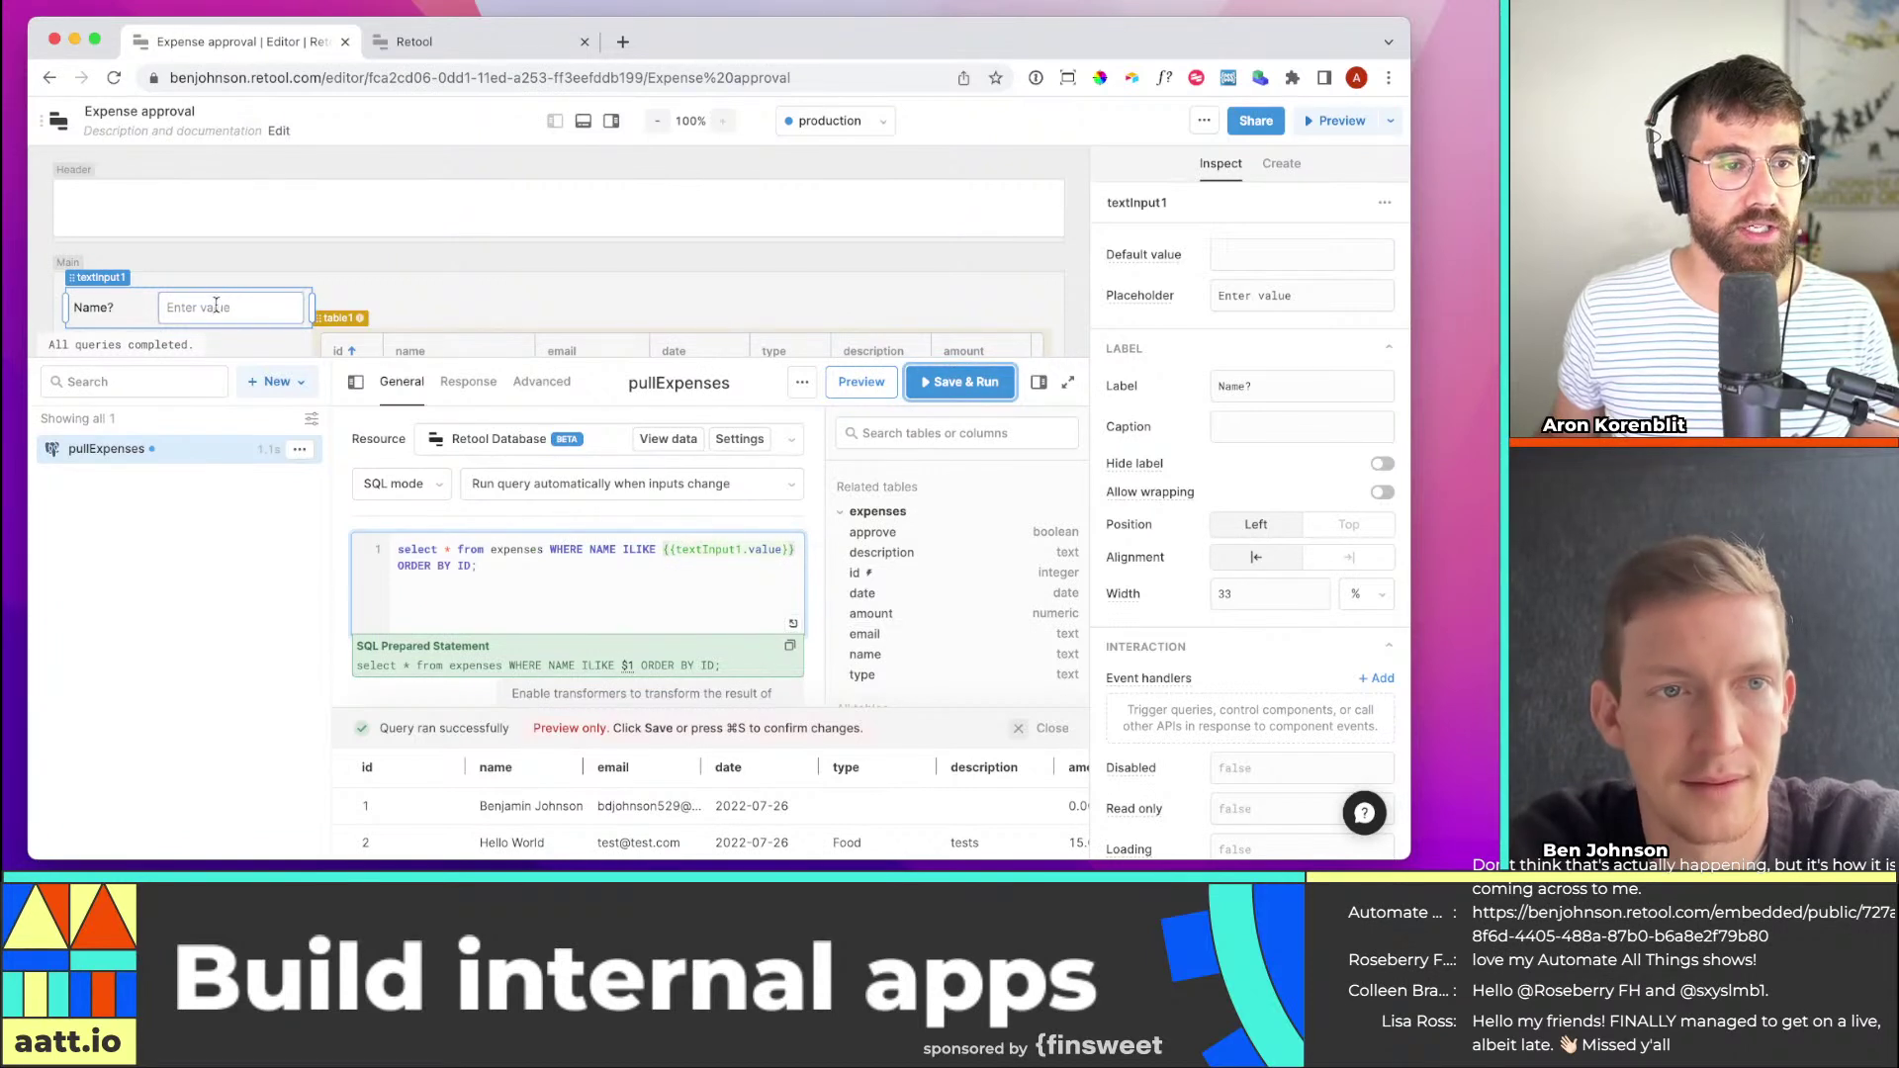
{"action": "left_click_drag", "start_coordinate": [492, 562], "coordinate": [384, 562]}
{"action": "left_click", "coordinate": [454, 577]}
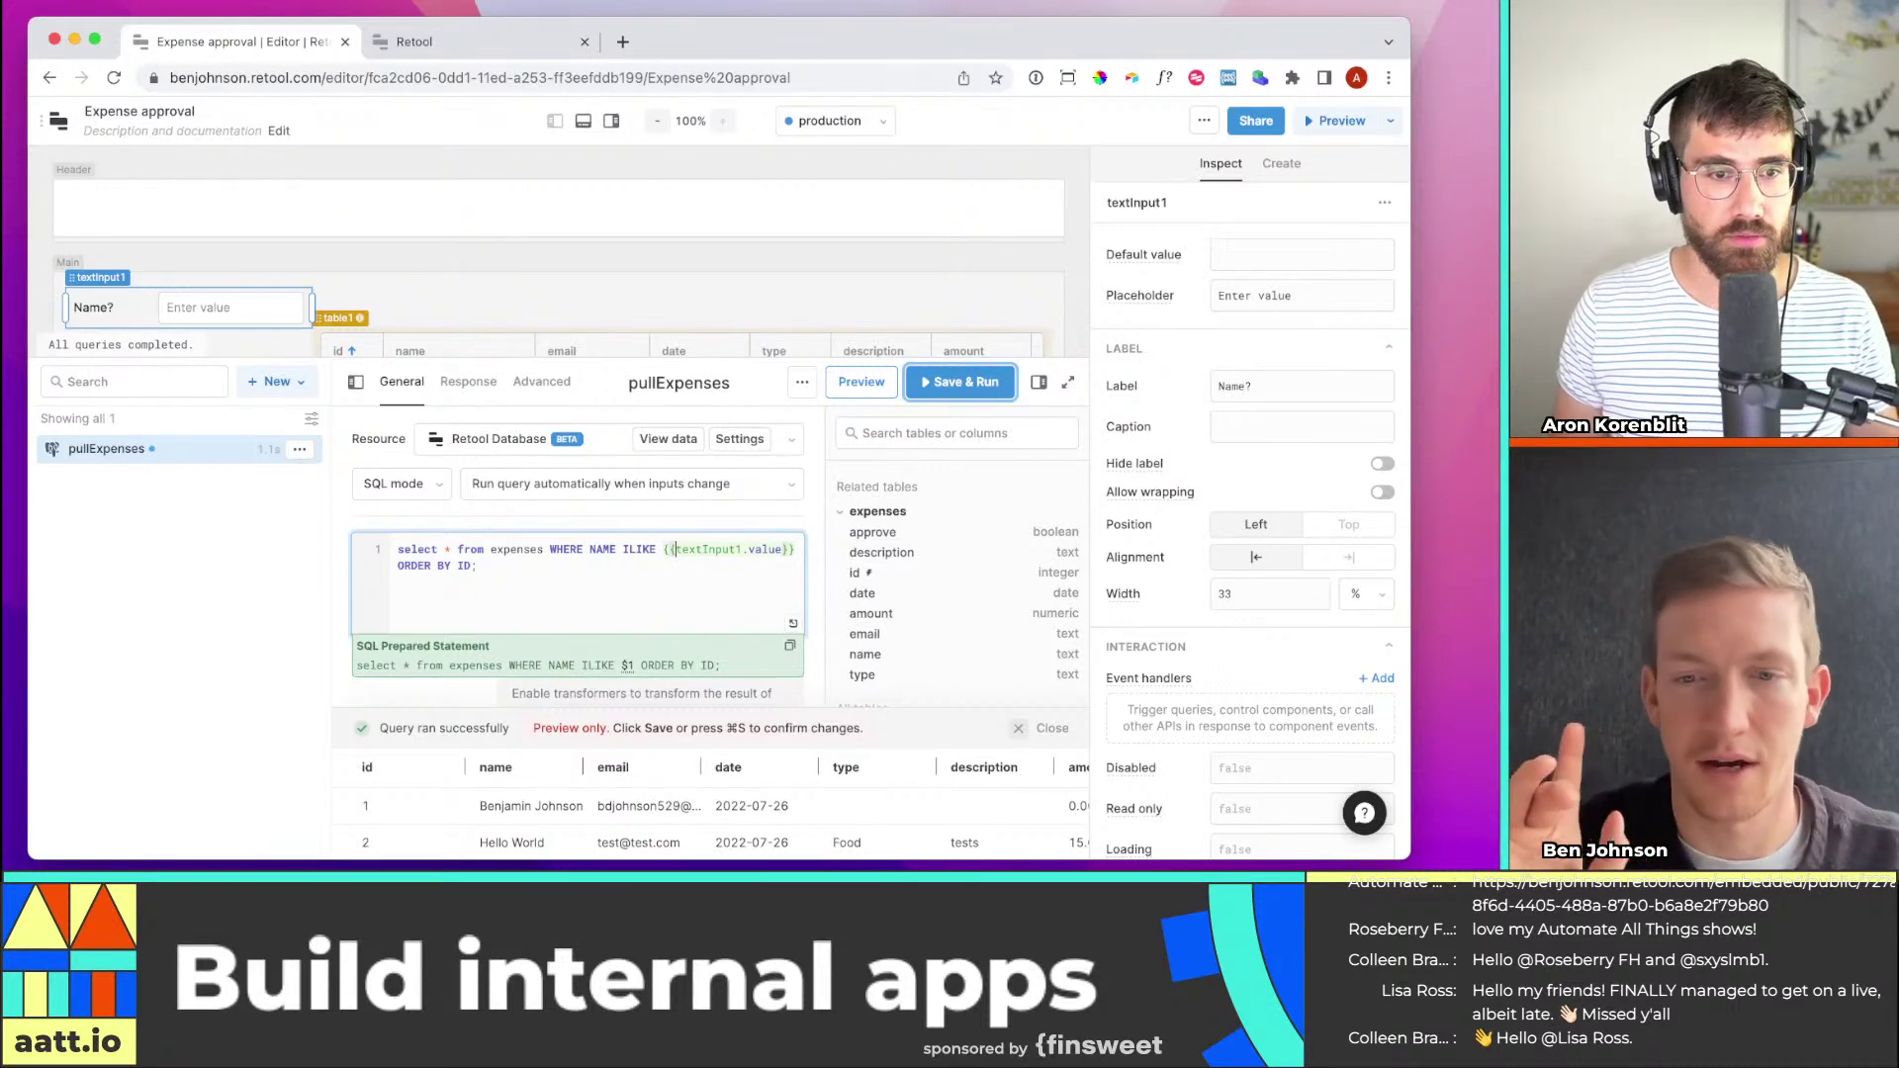
{"action": "type", "text": "'"}
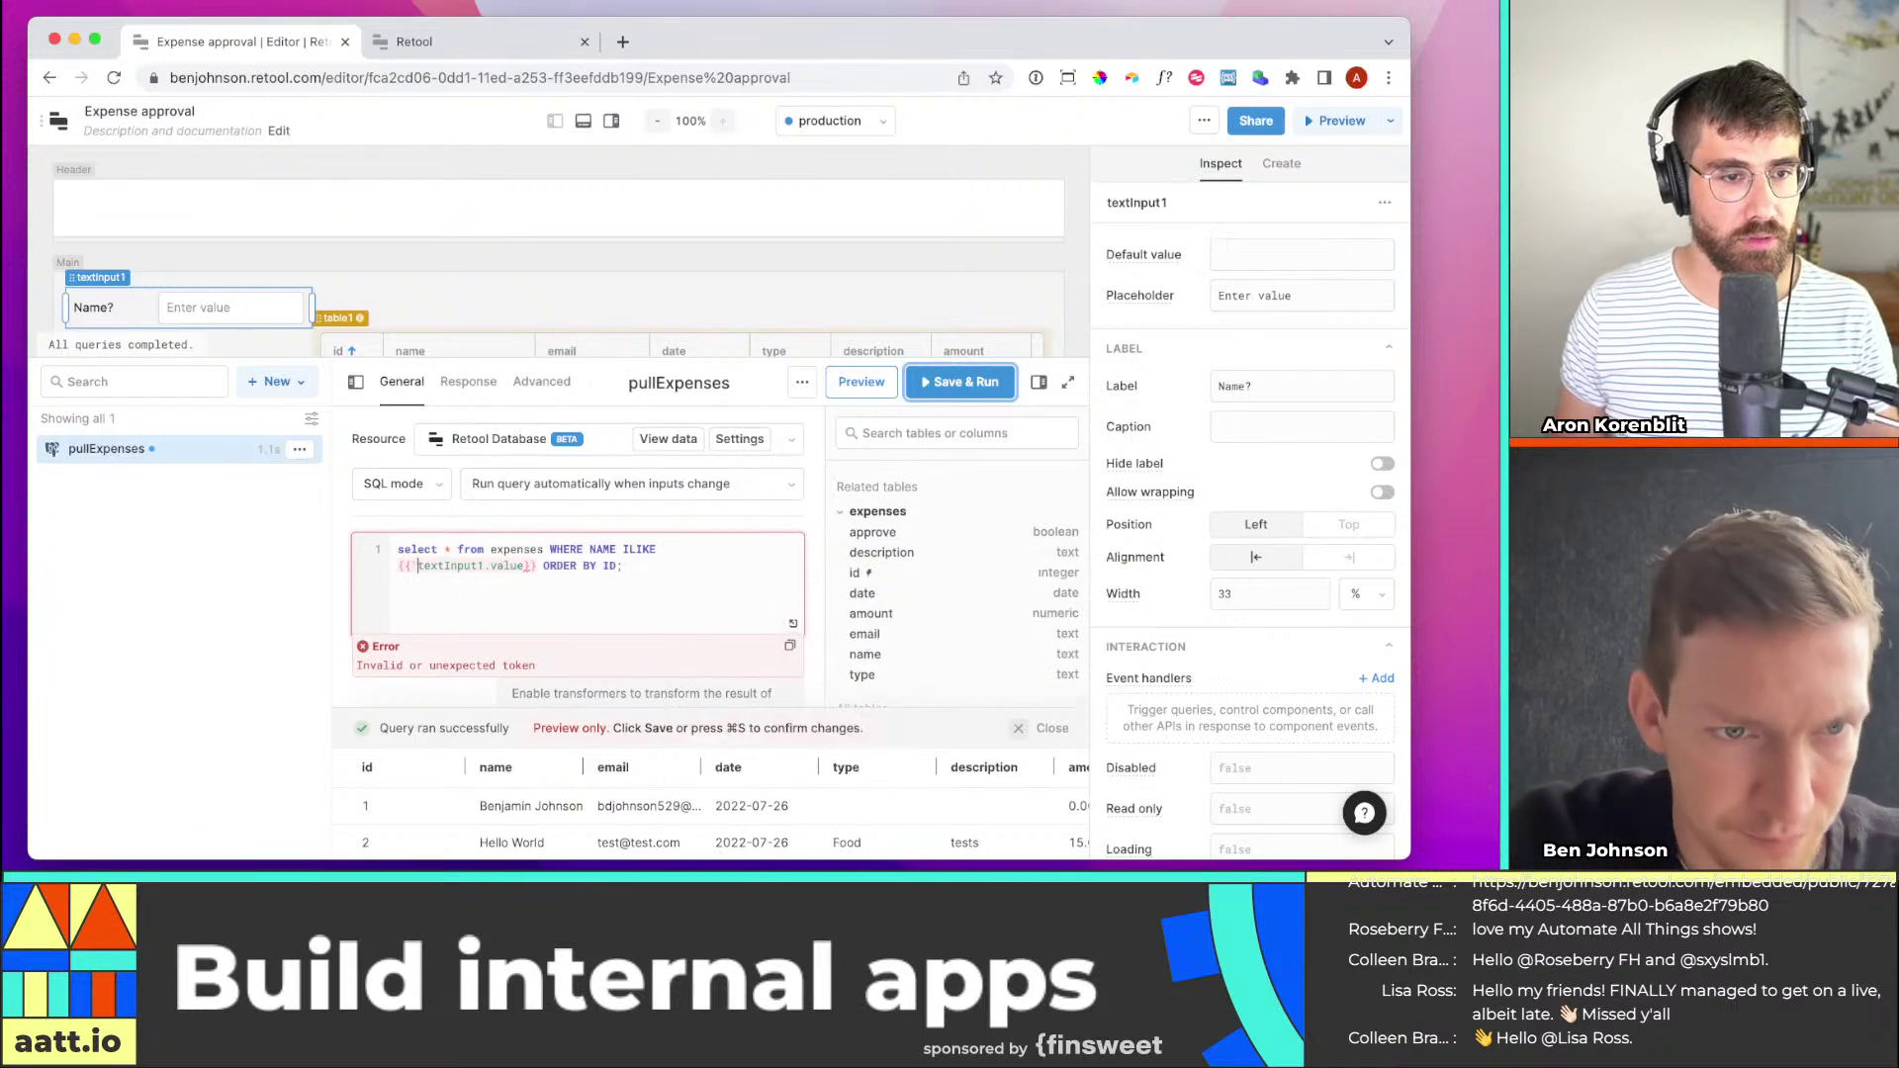
{"action": "type", "text": "%"}
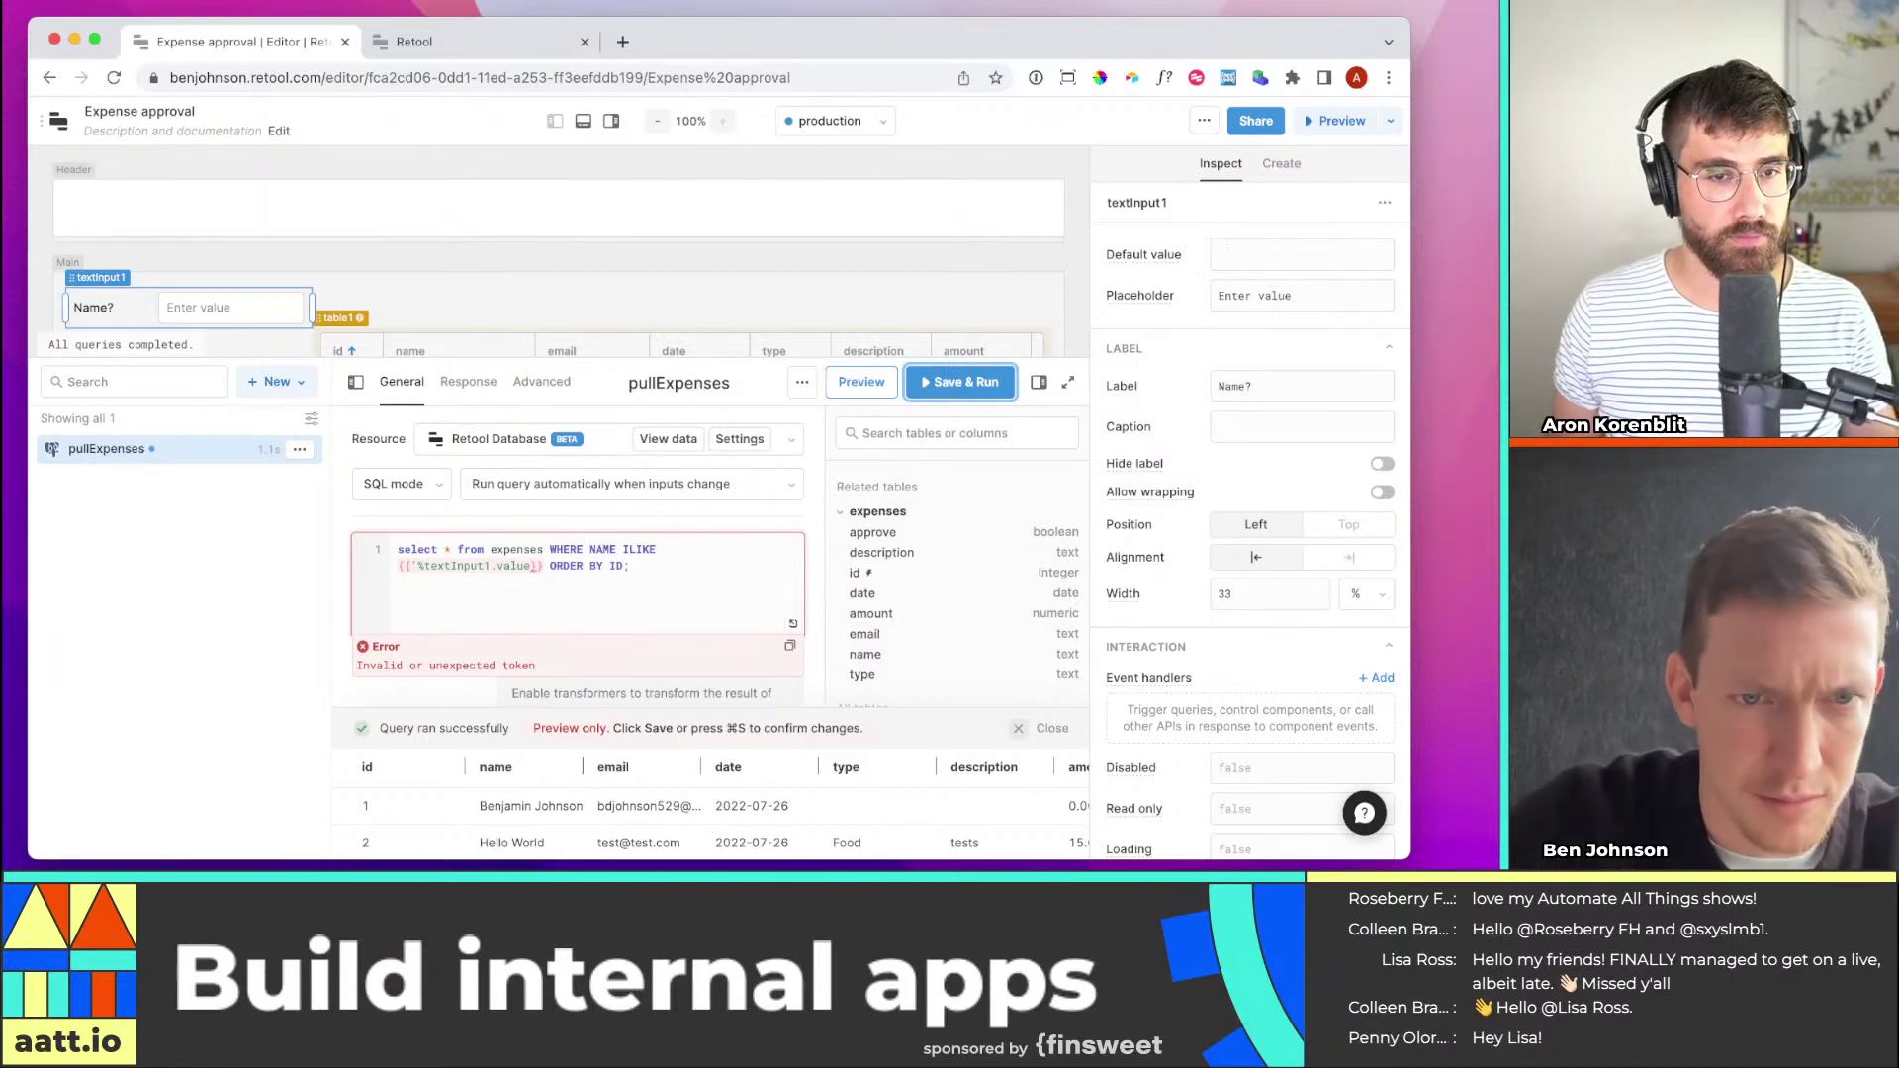
Change the filter to ILIKE {{'%'+textInput1.value+'%'}} for partial name matches
{"action": "key", "text": "super+equal"}
{"action": "key", "text": "super+equal"}
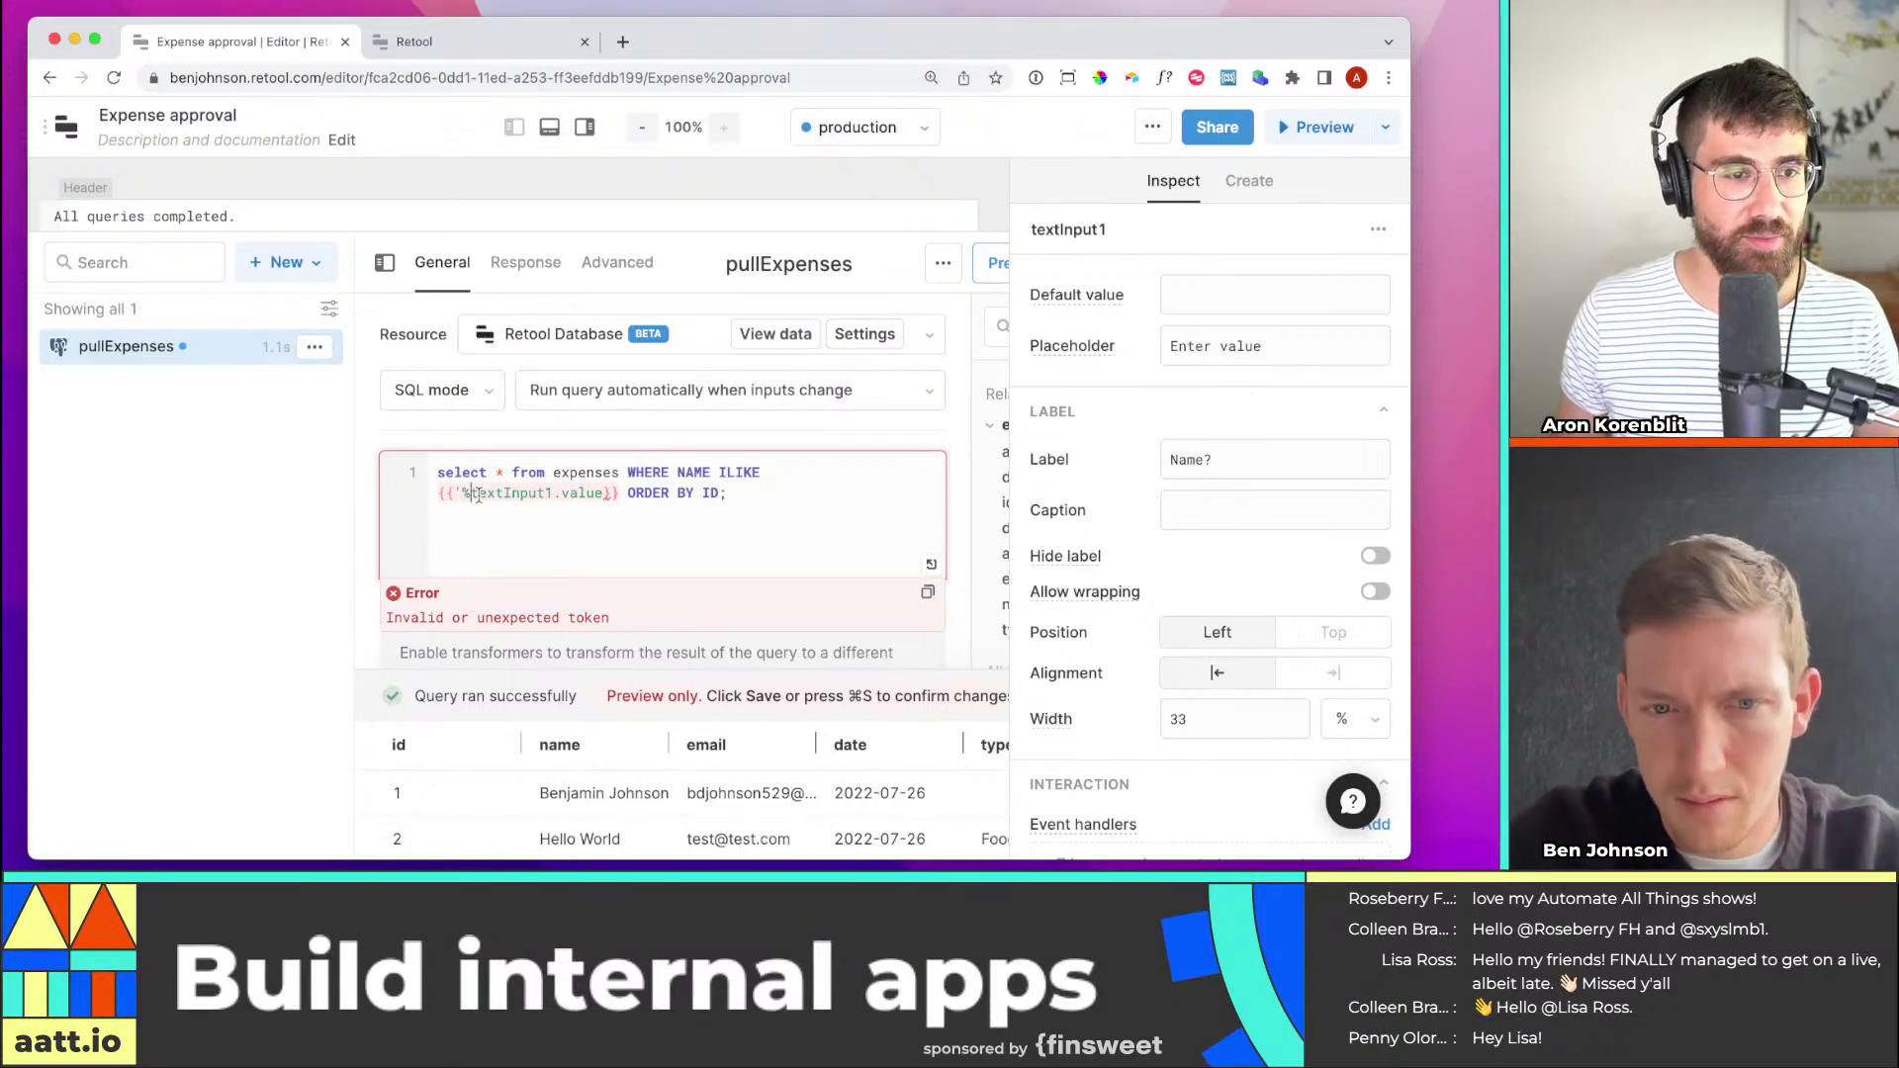
{"action": "type", "text": "'"}
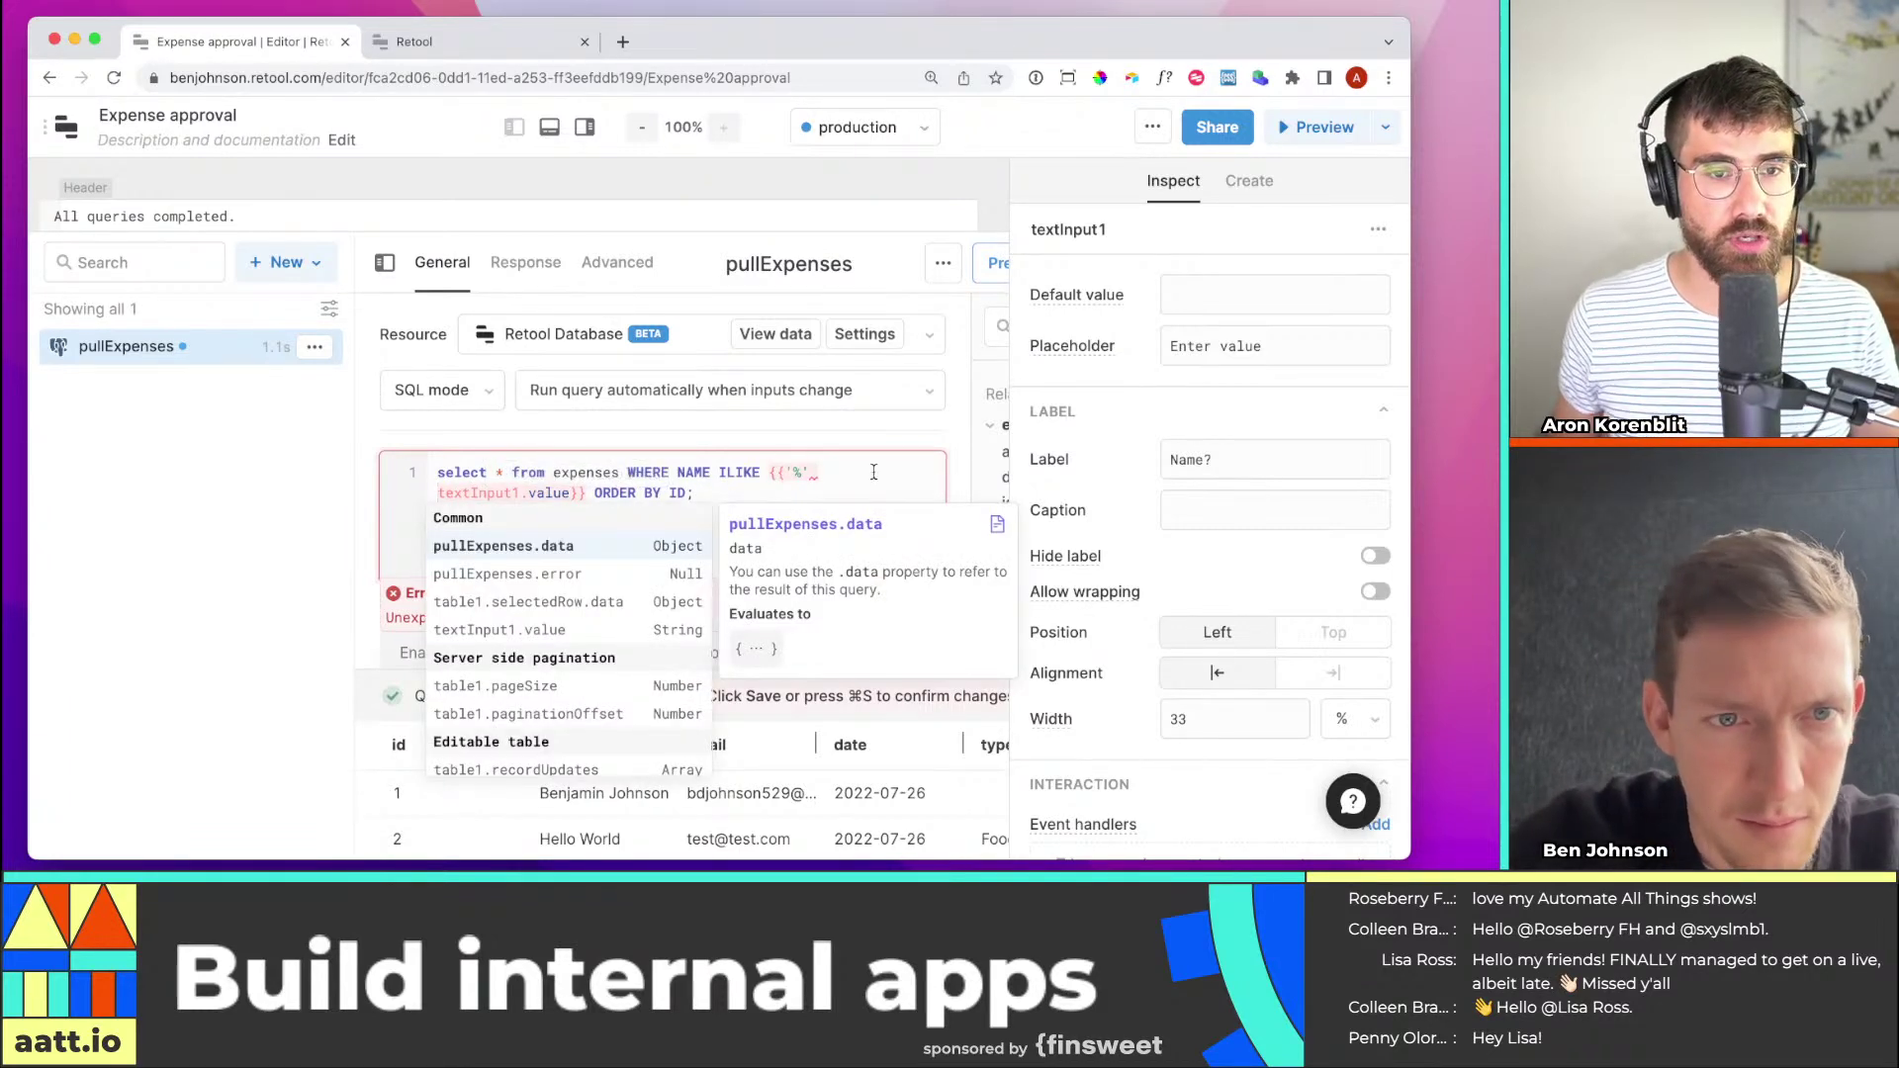
{"action": "left_click_drag", "start_coordinate": [810, 473], "coordinate": [786, 474]}
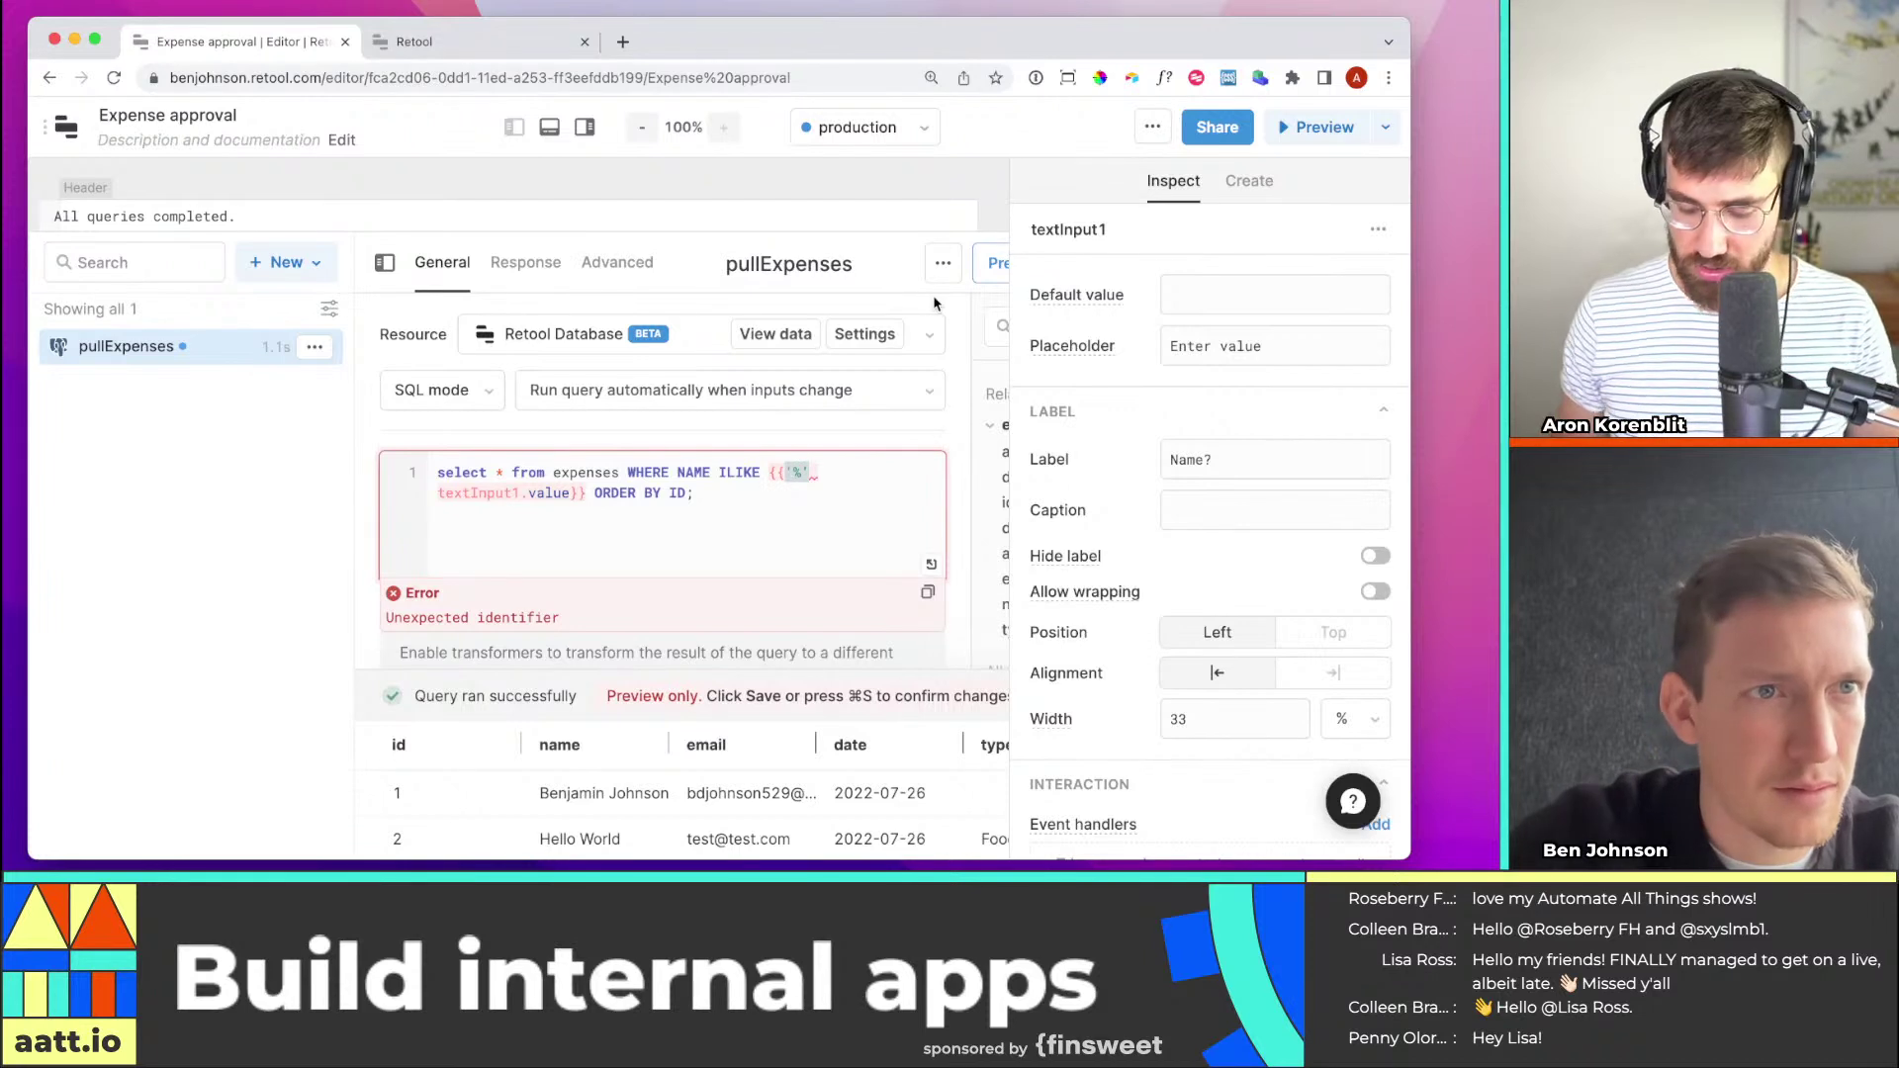
{"action": "type", "text": "'%"}
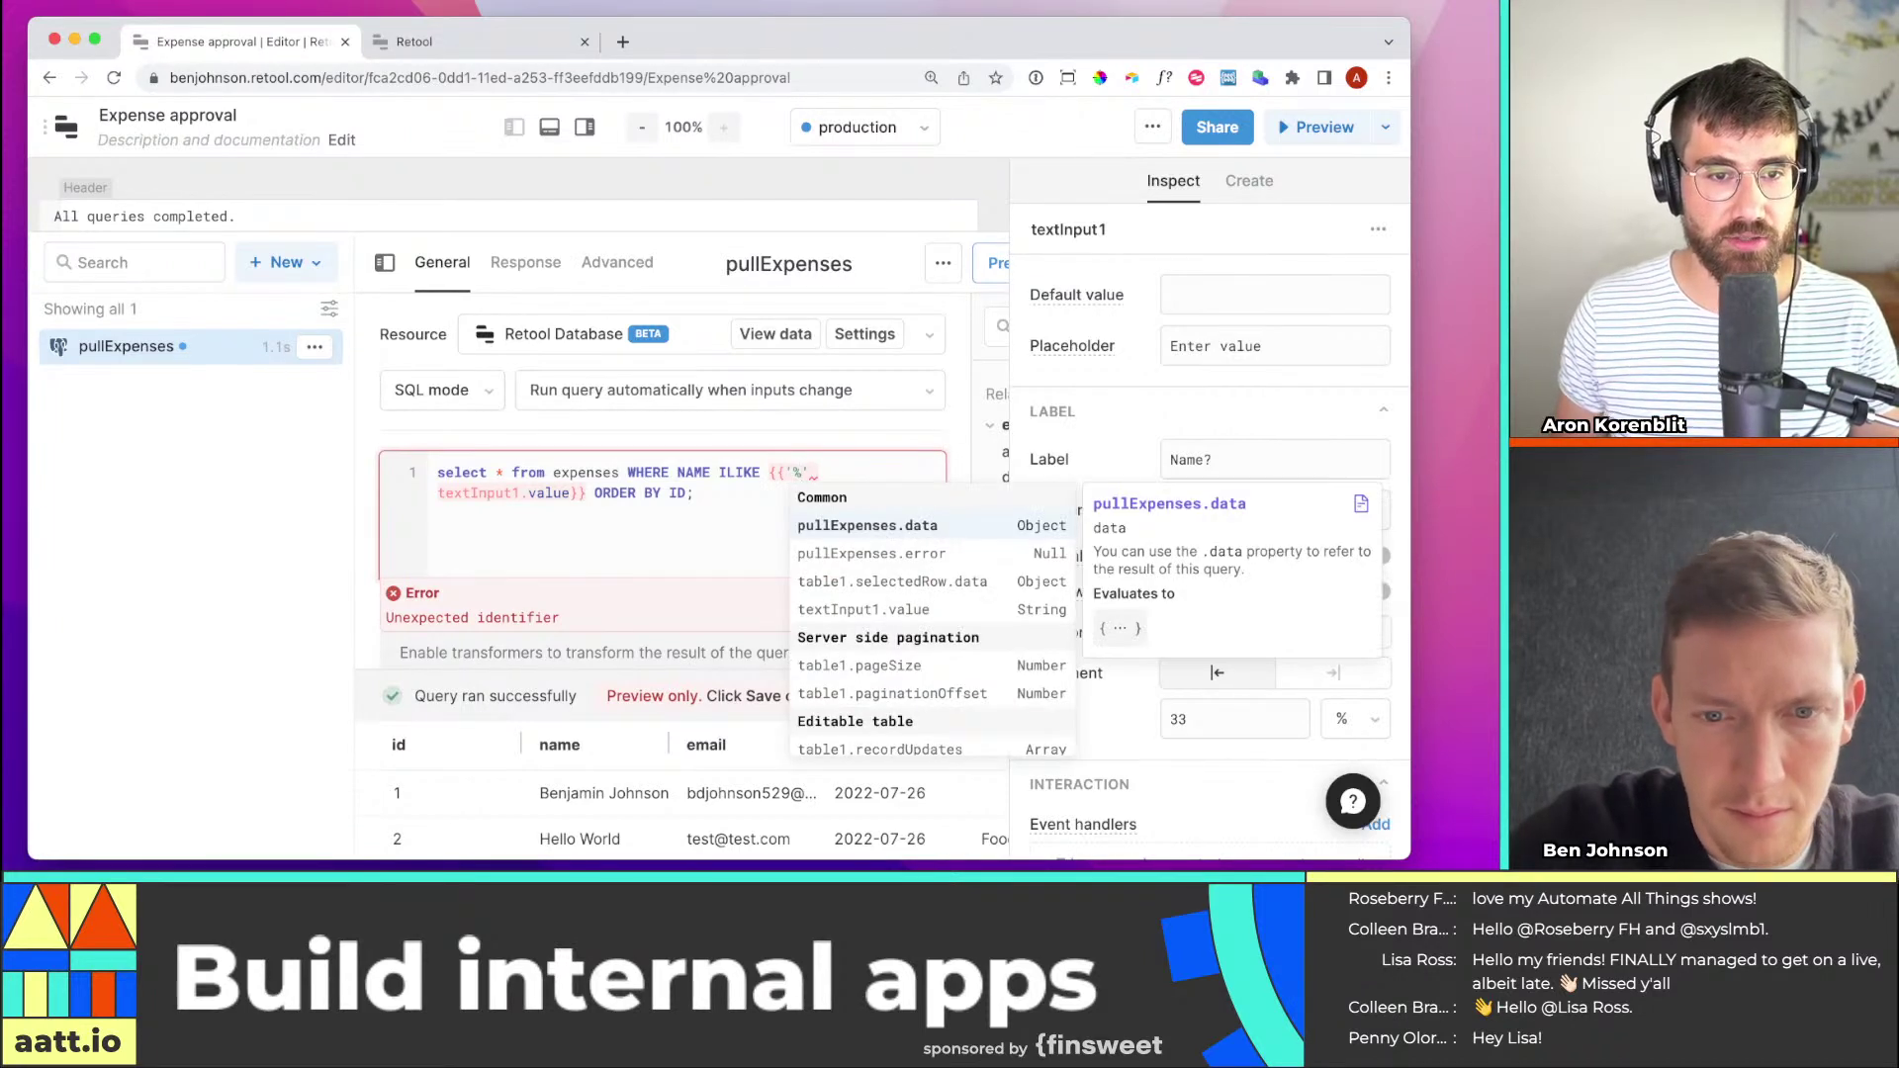
{"action": "type", "text": "'"}
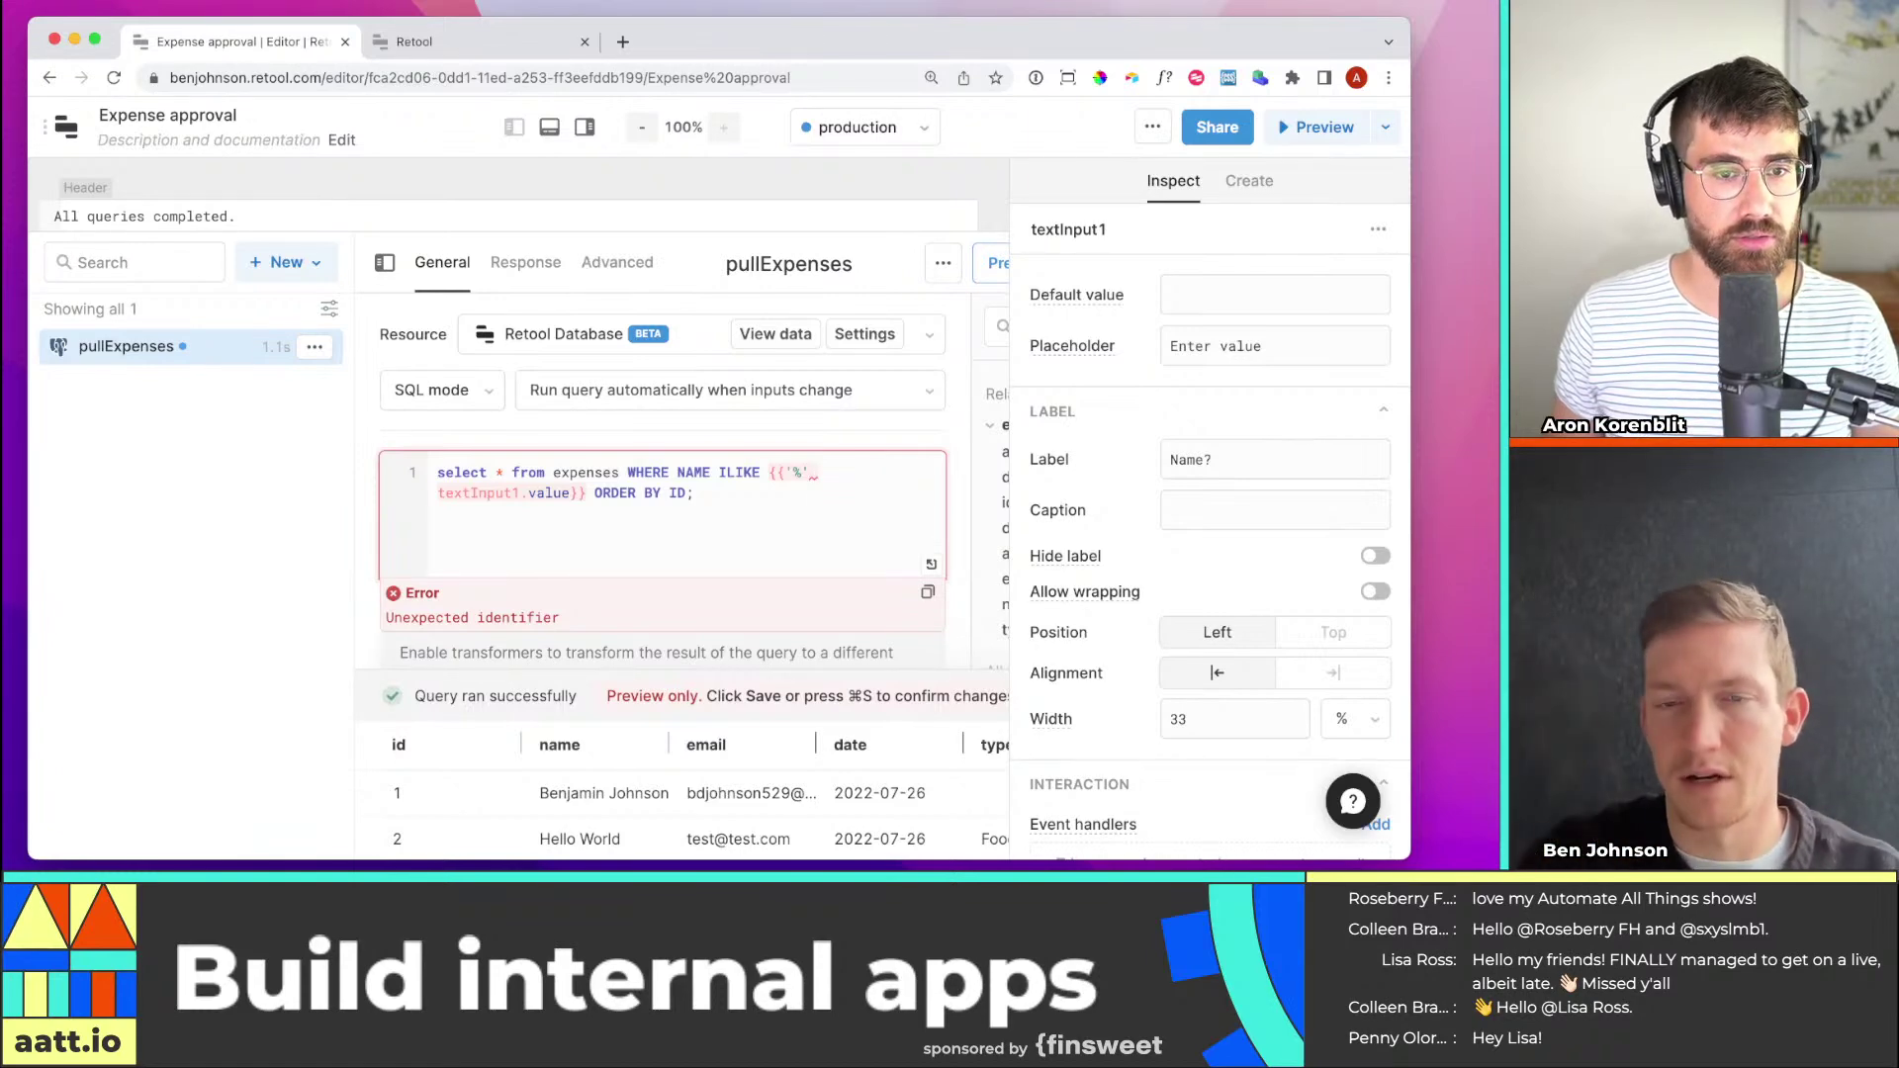
{"action": "type", "text": "+"}
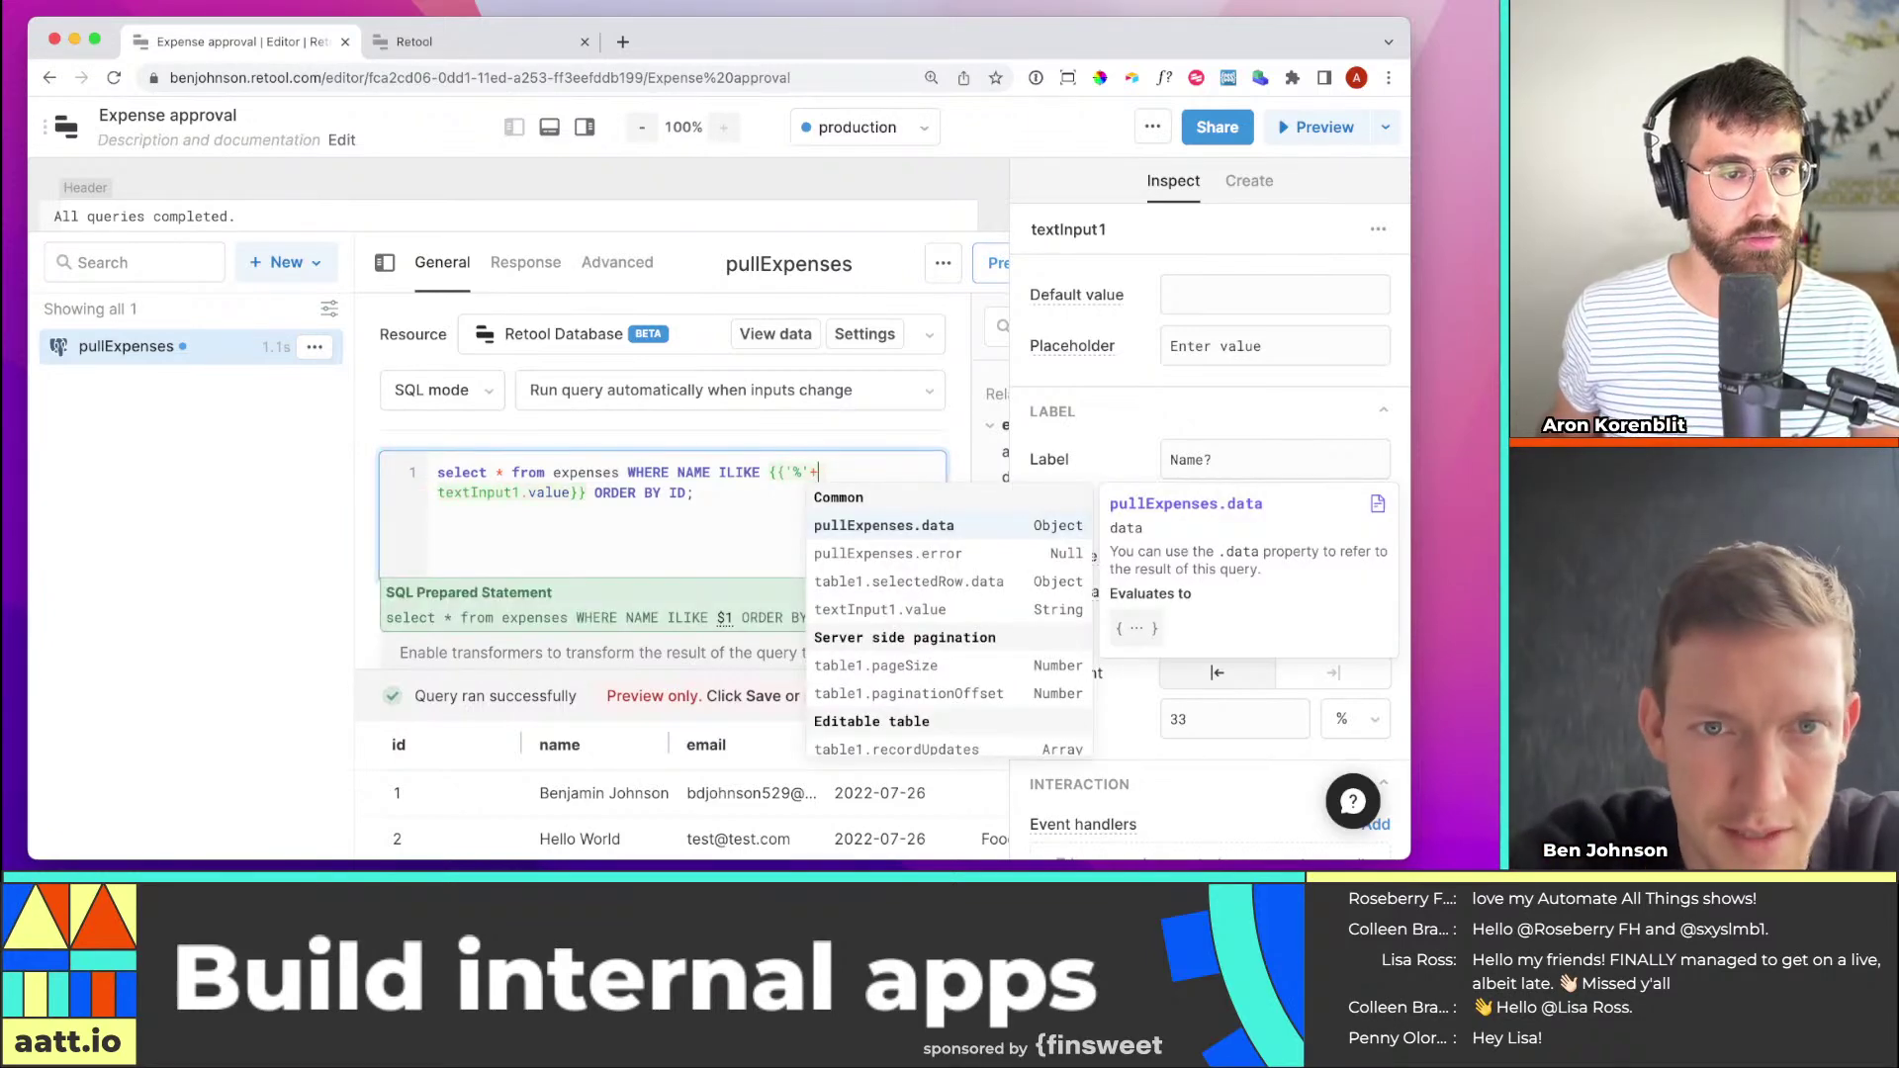
{"action": "left_click", "coordinate": [573, 491]}
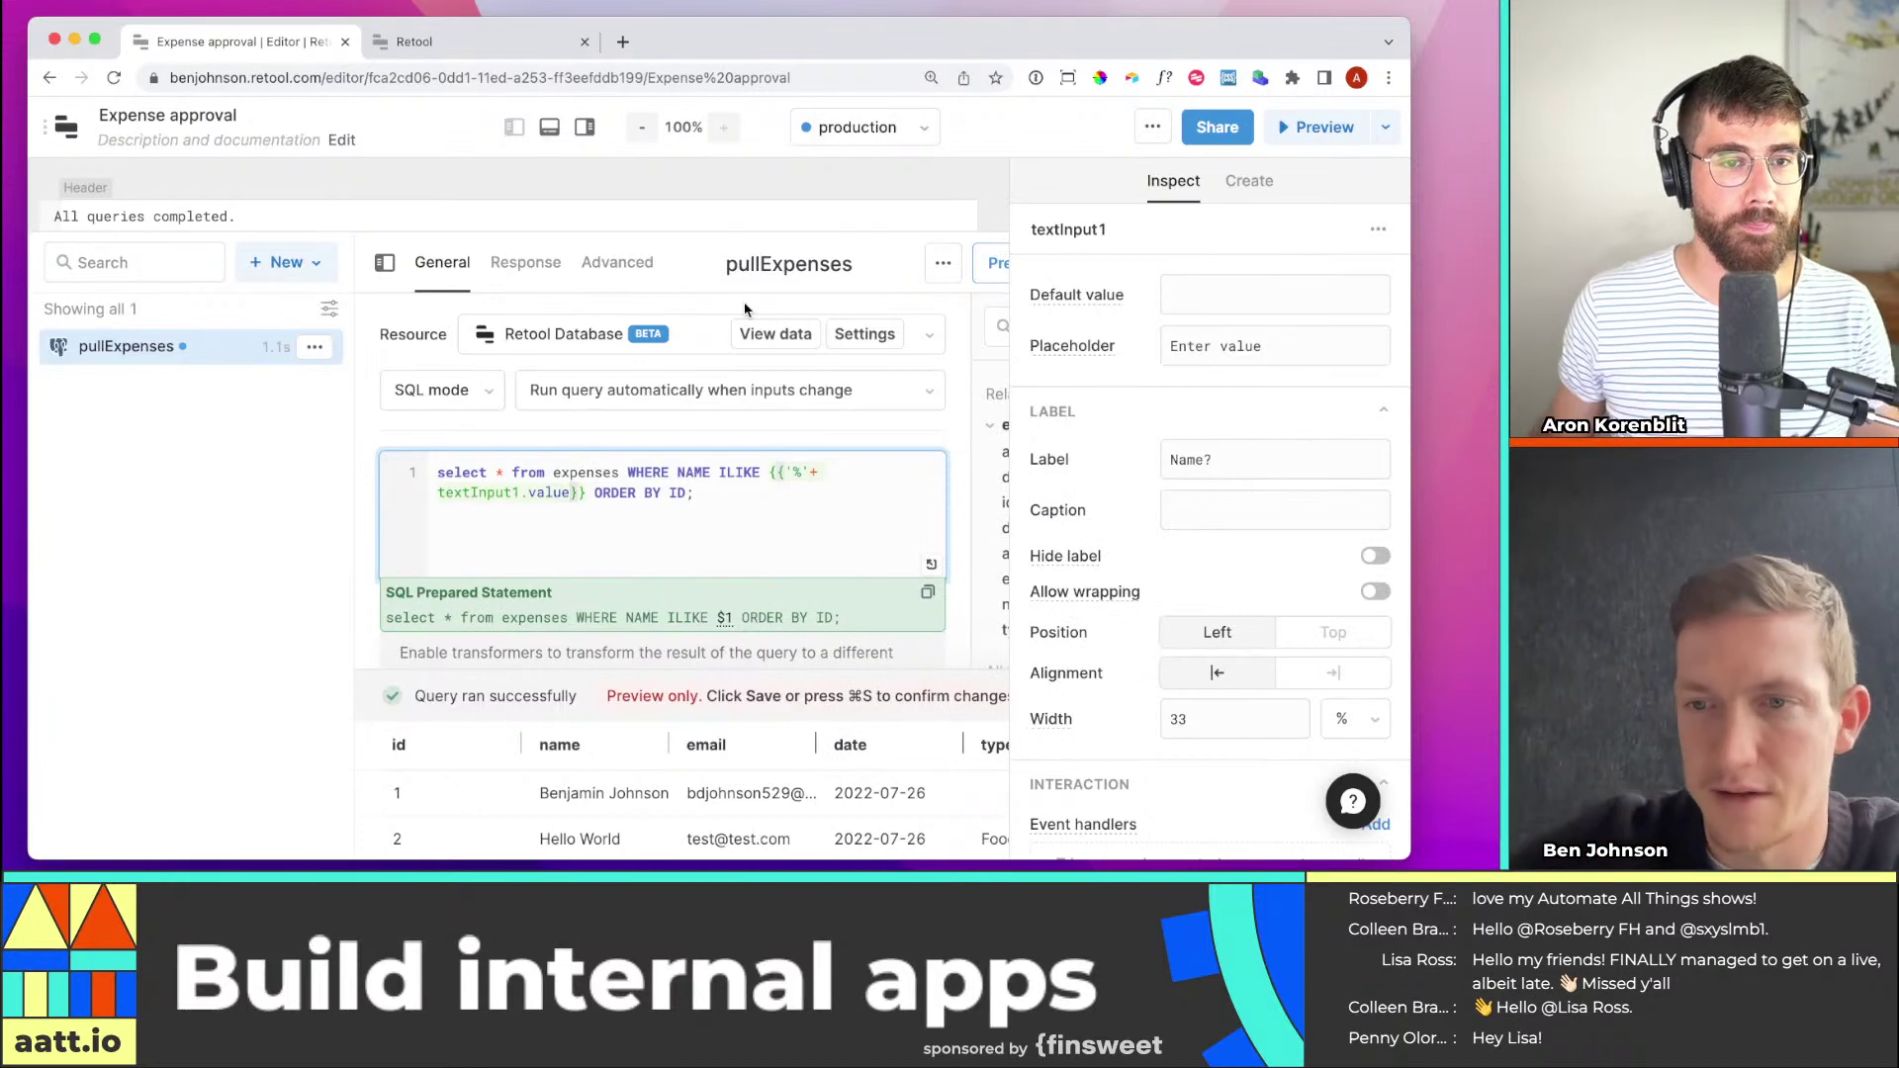
{"action": "type", "text": "+'"}
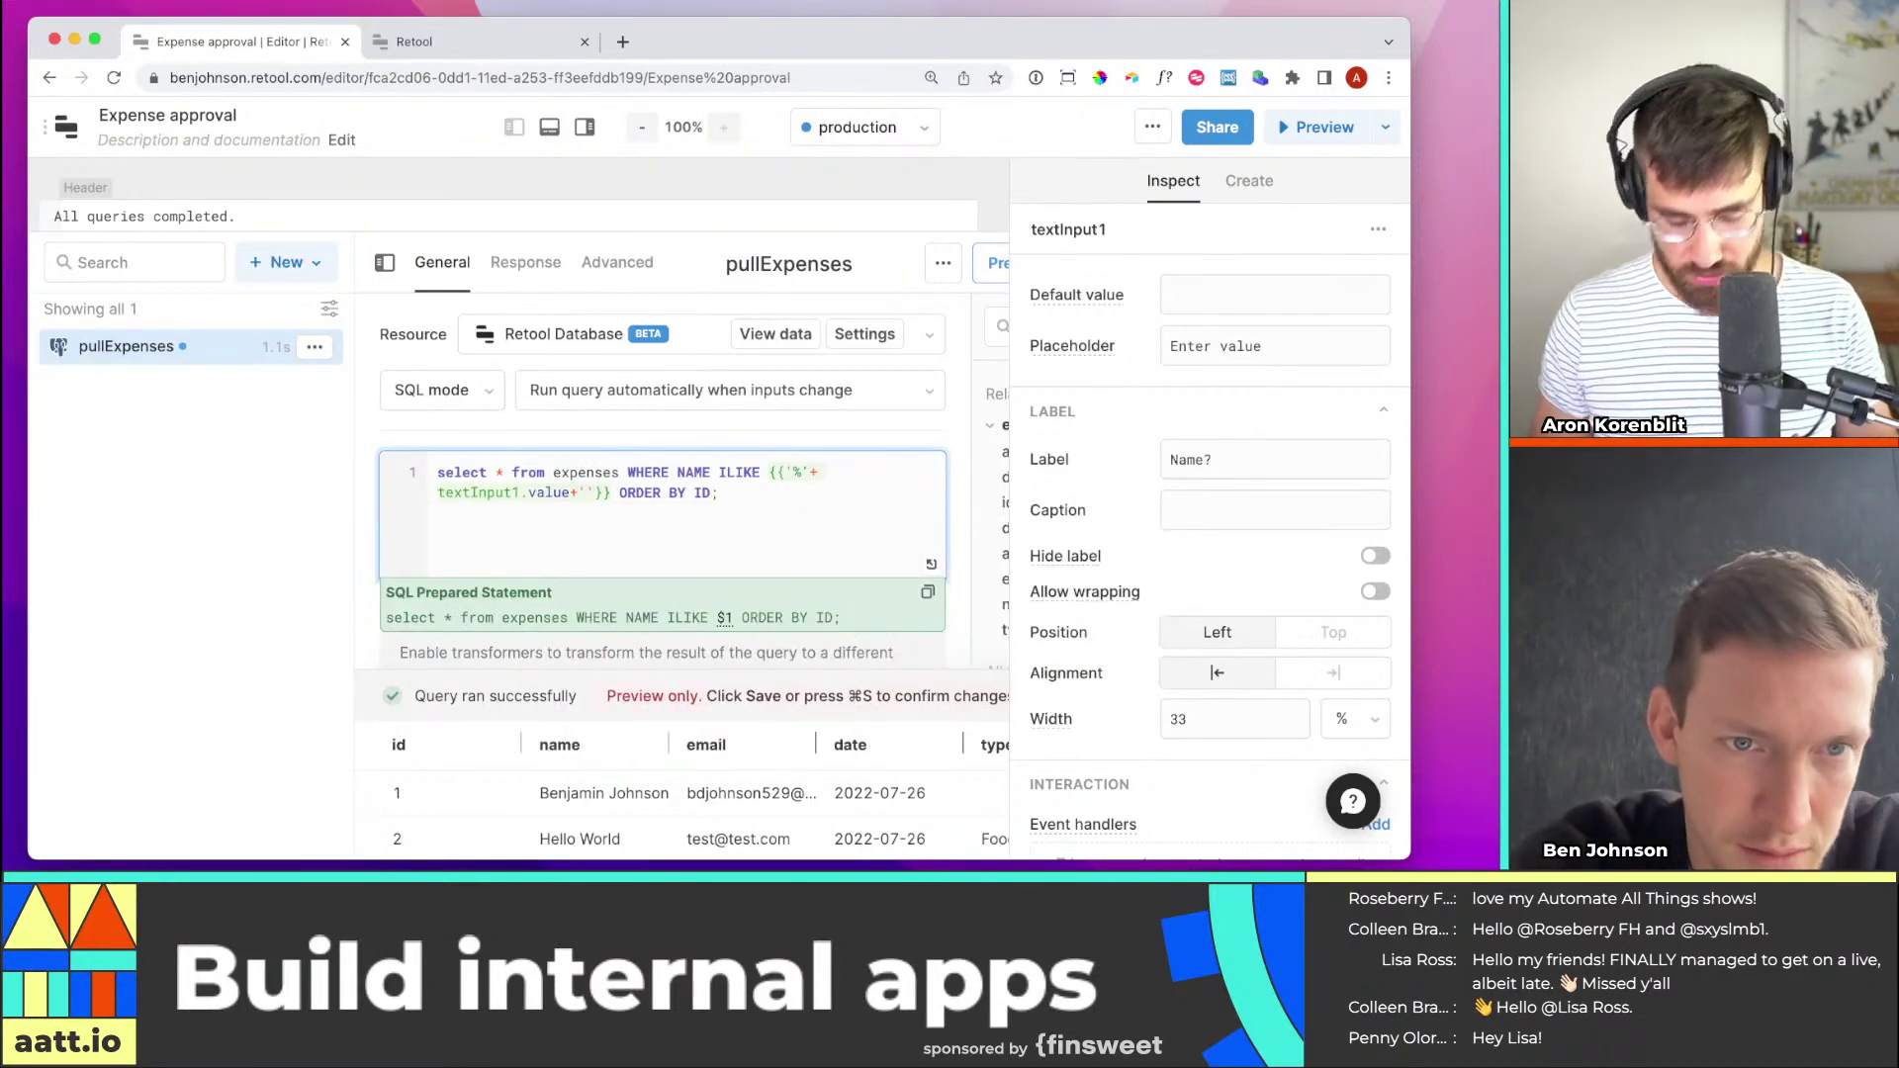
{"action": "type", "text": "%"}
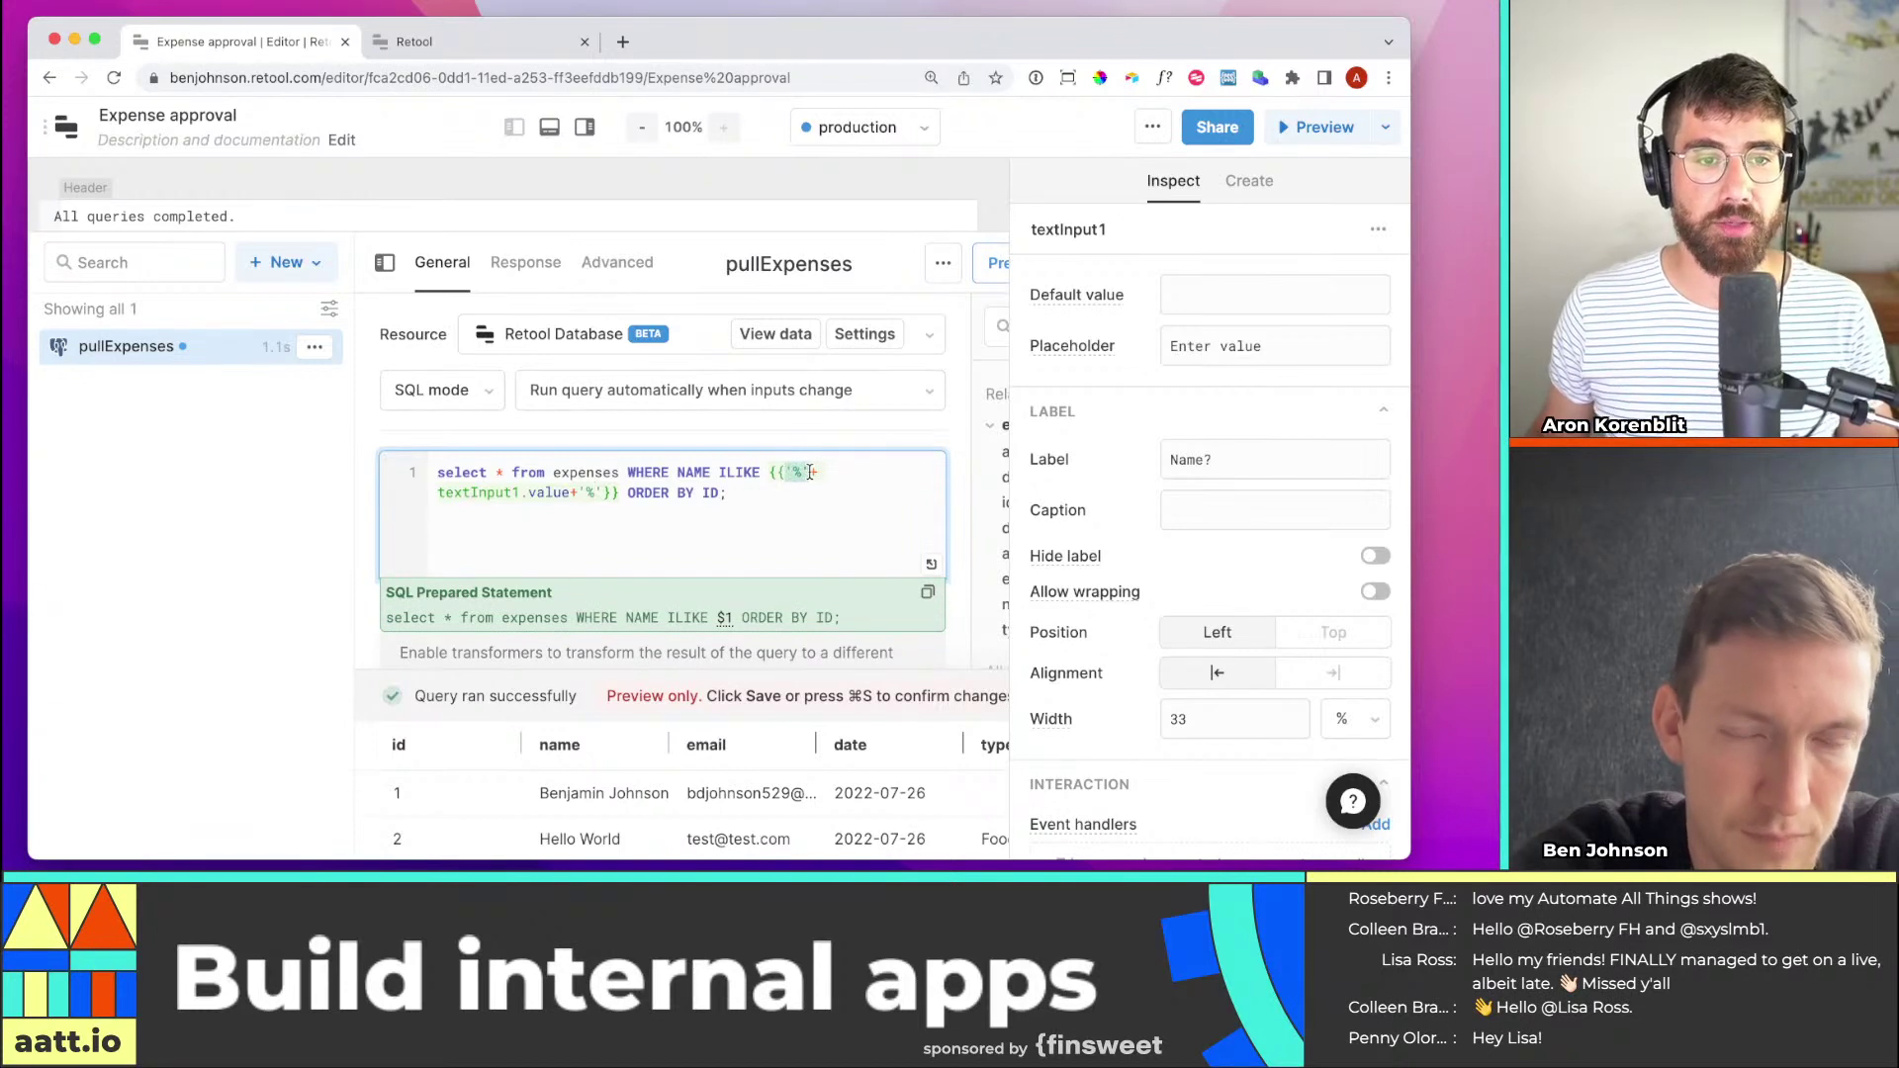
{"action": "type", "text": "'"}
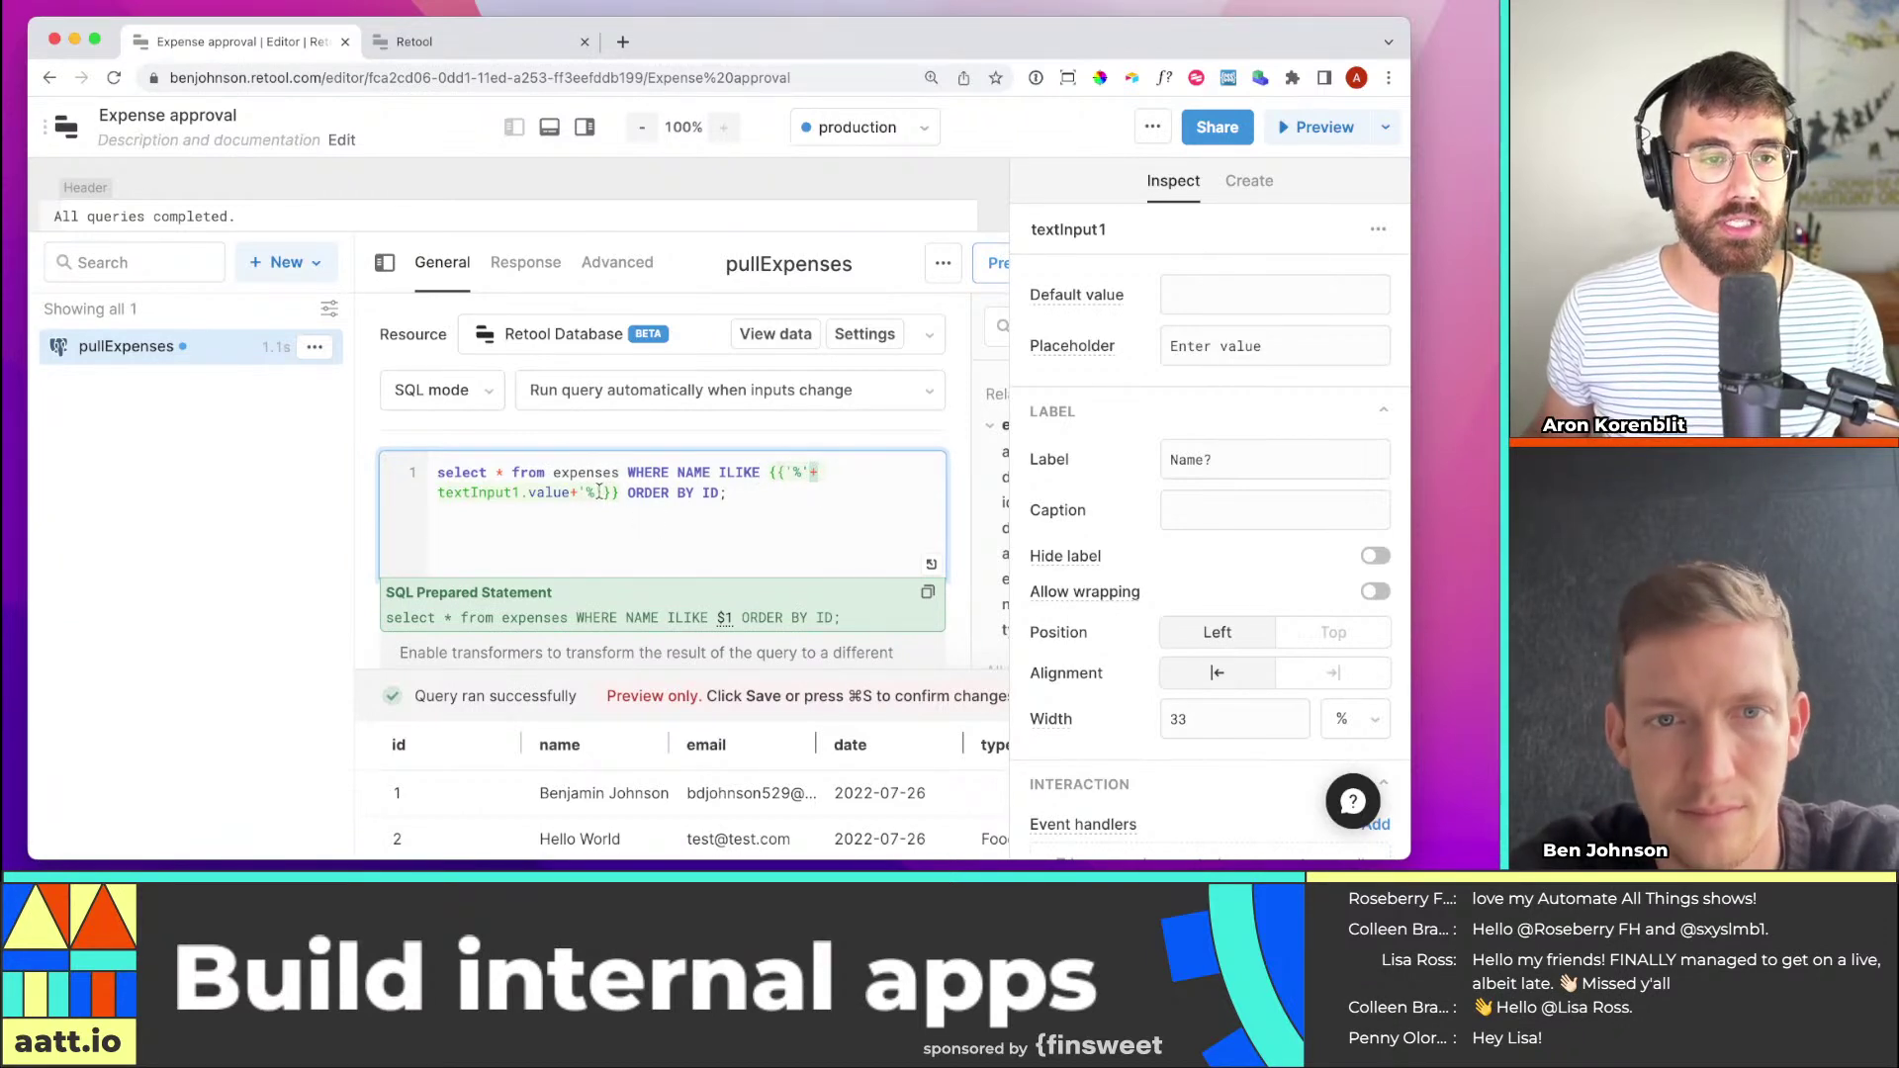
{"action": "left_click_drag", "start_coordinate": [570, 492], "coordinate": [432, 487]}
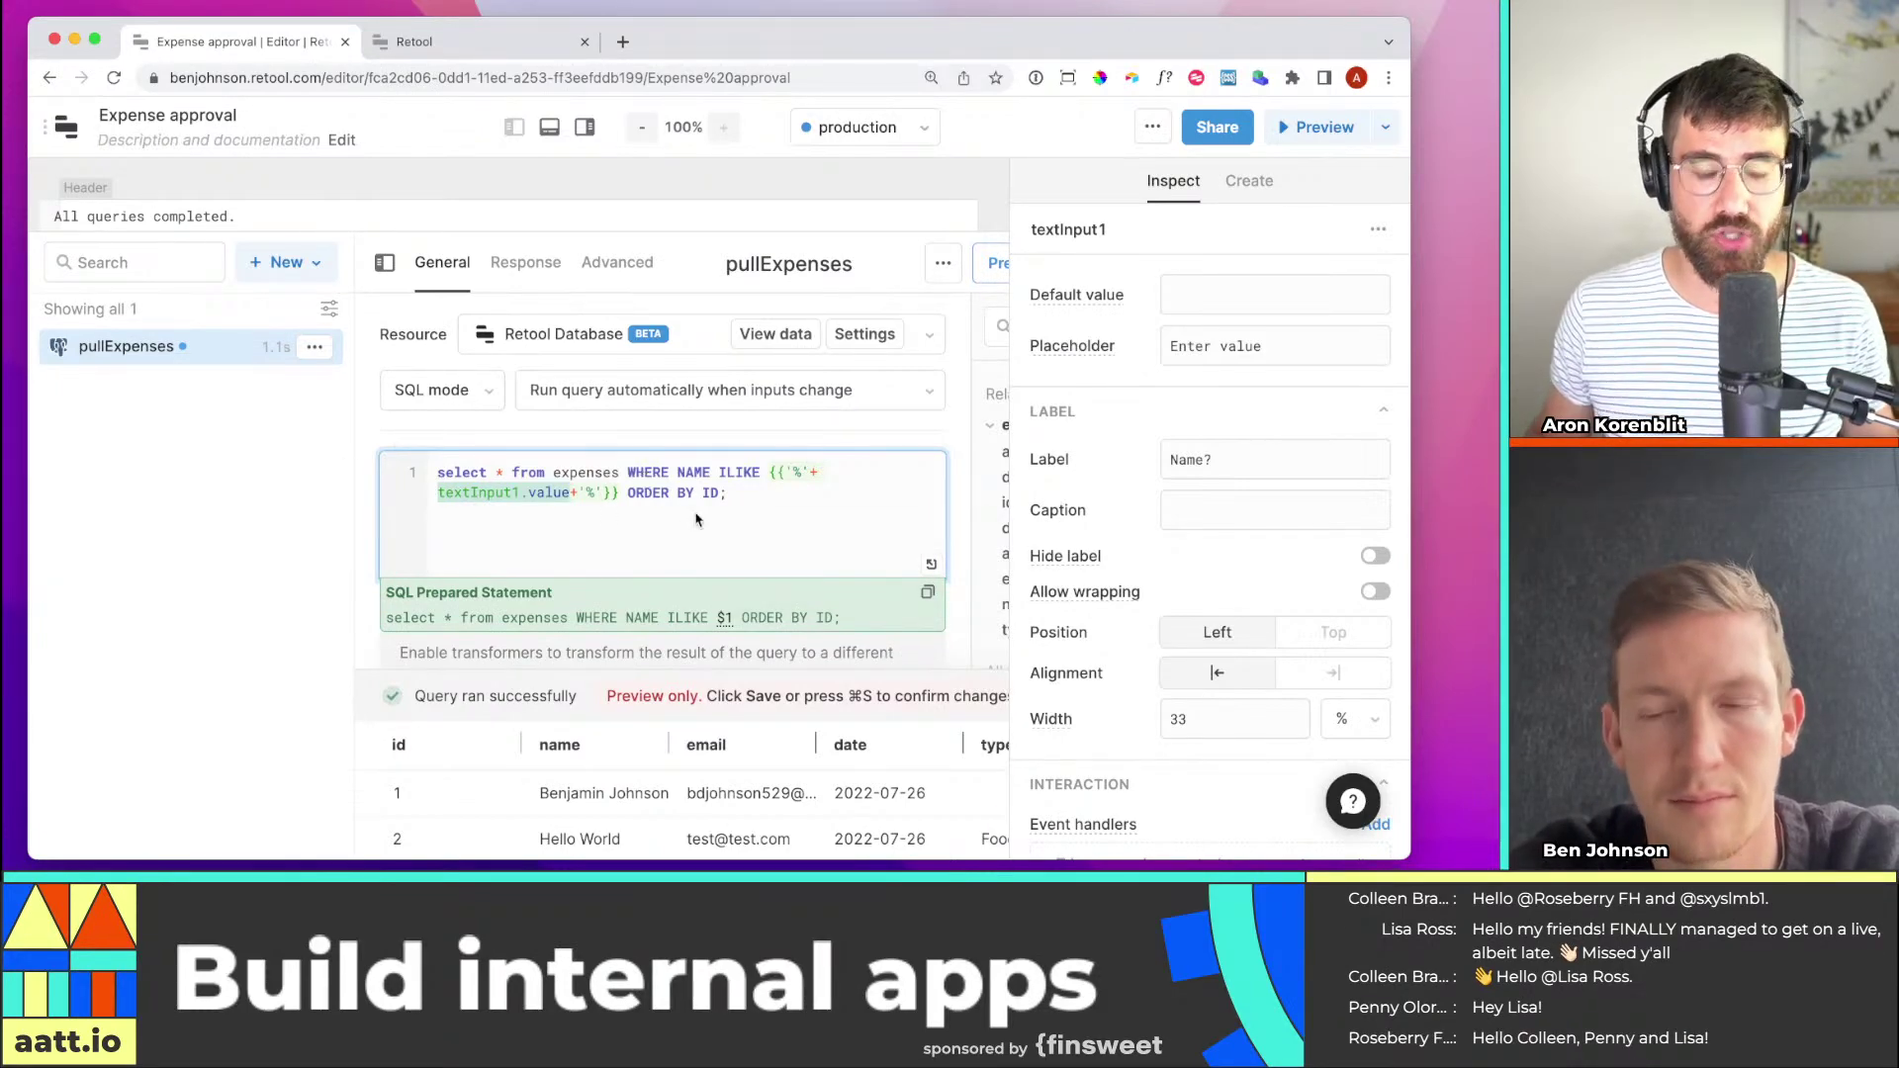
{"action": "key", "text": "super+minus"}
{"action": "key", "text": "super+minus"}
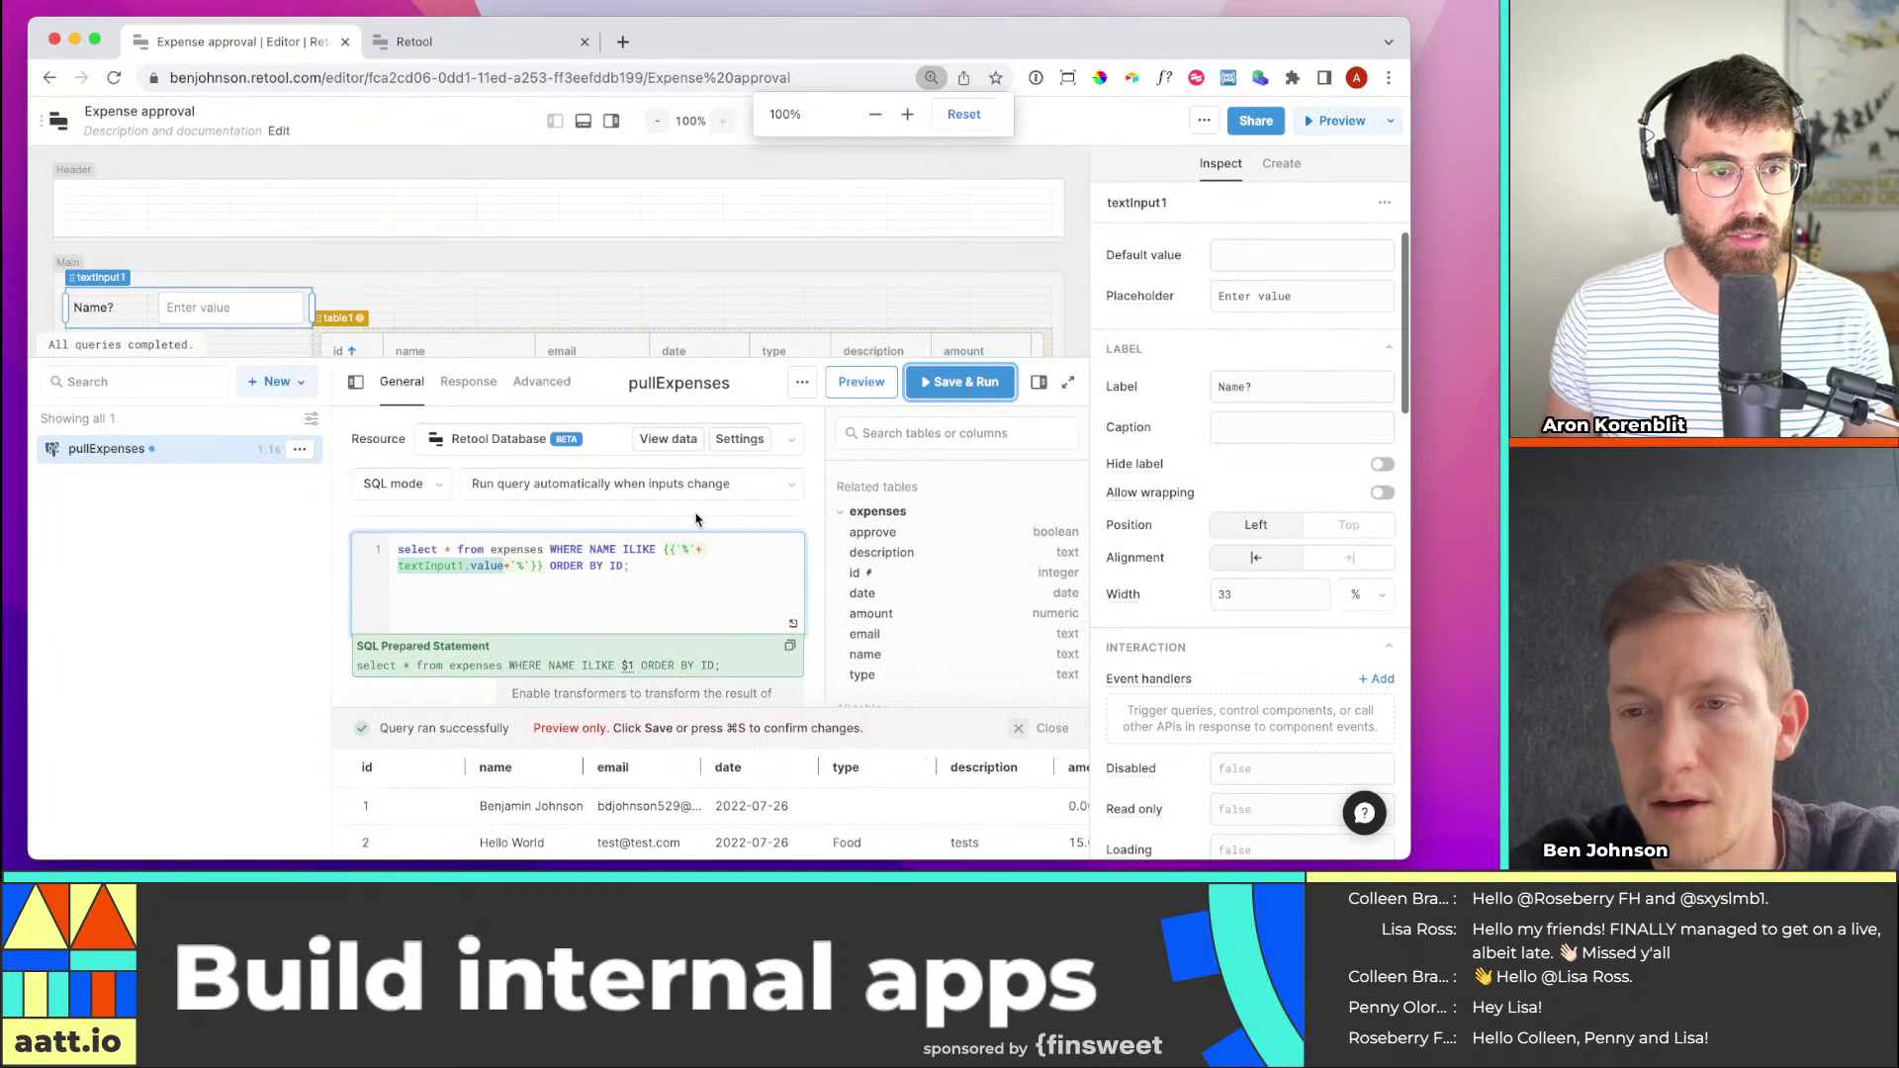
Save and run pullExpenses, then enter 'ar' in Name? to show four matching expenses
{"action": "left_click", "coordinate": [683, 568]}
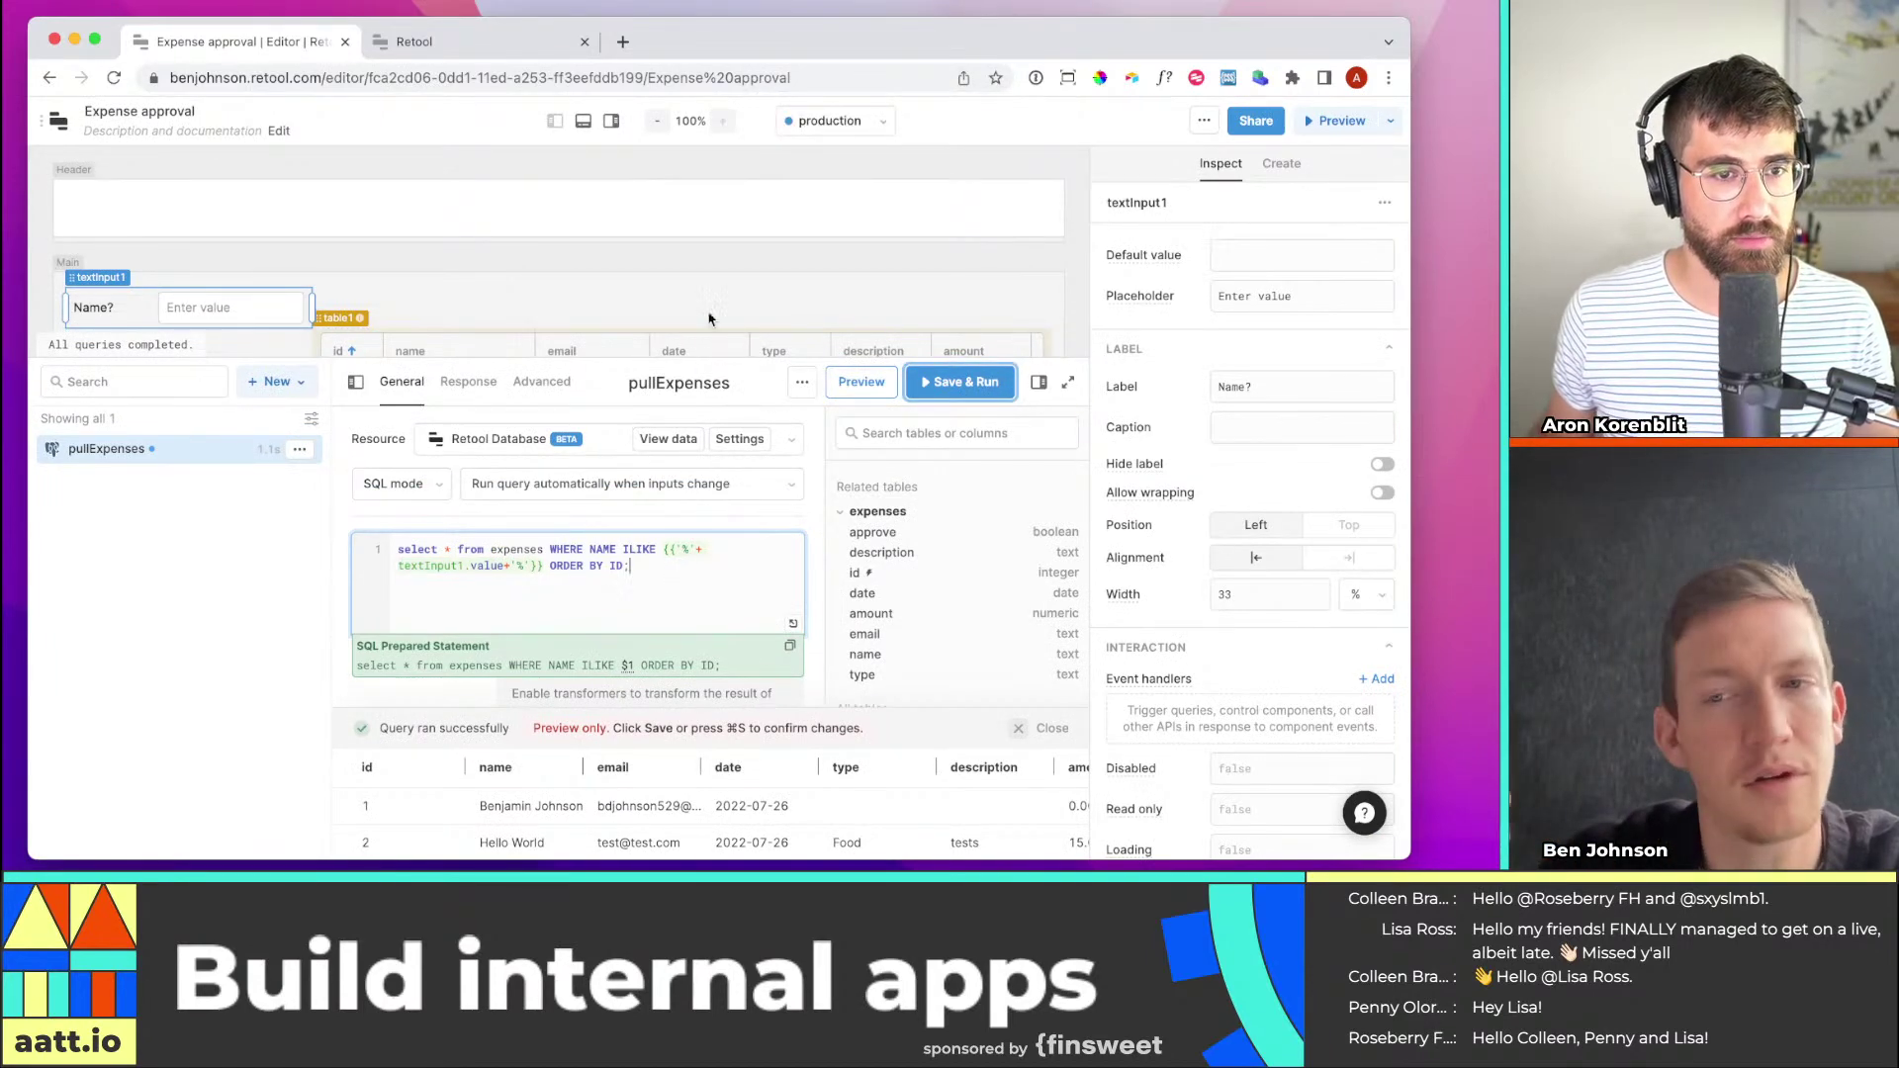
{"action": "left_click_drag", "start_coordinate": [689, 375], "coordinate": [679, 493]}
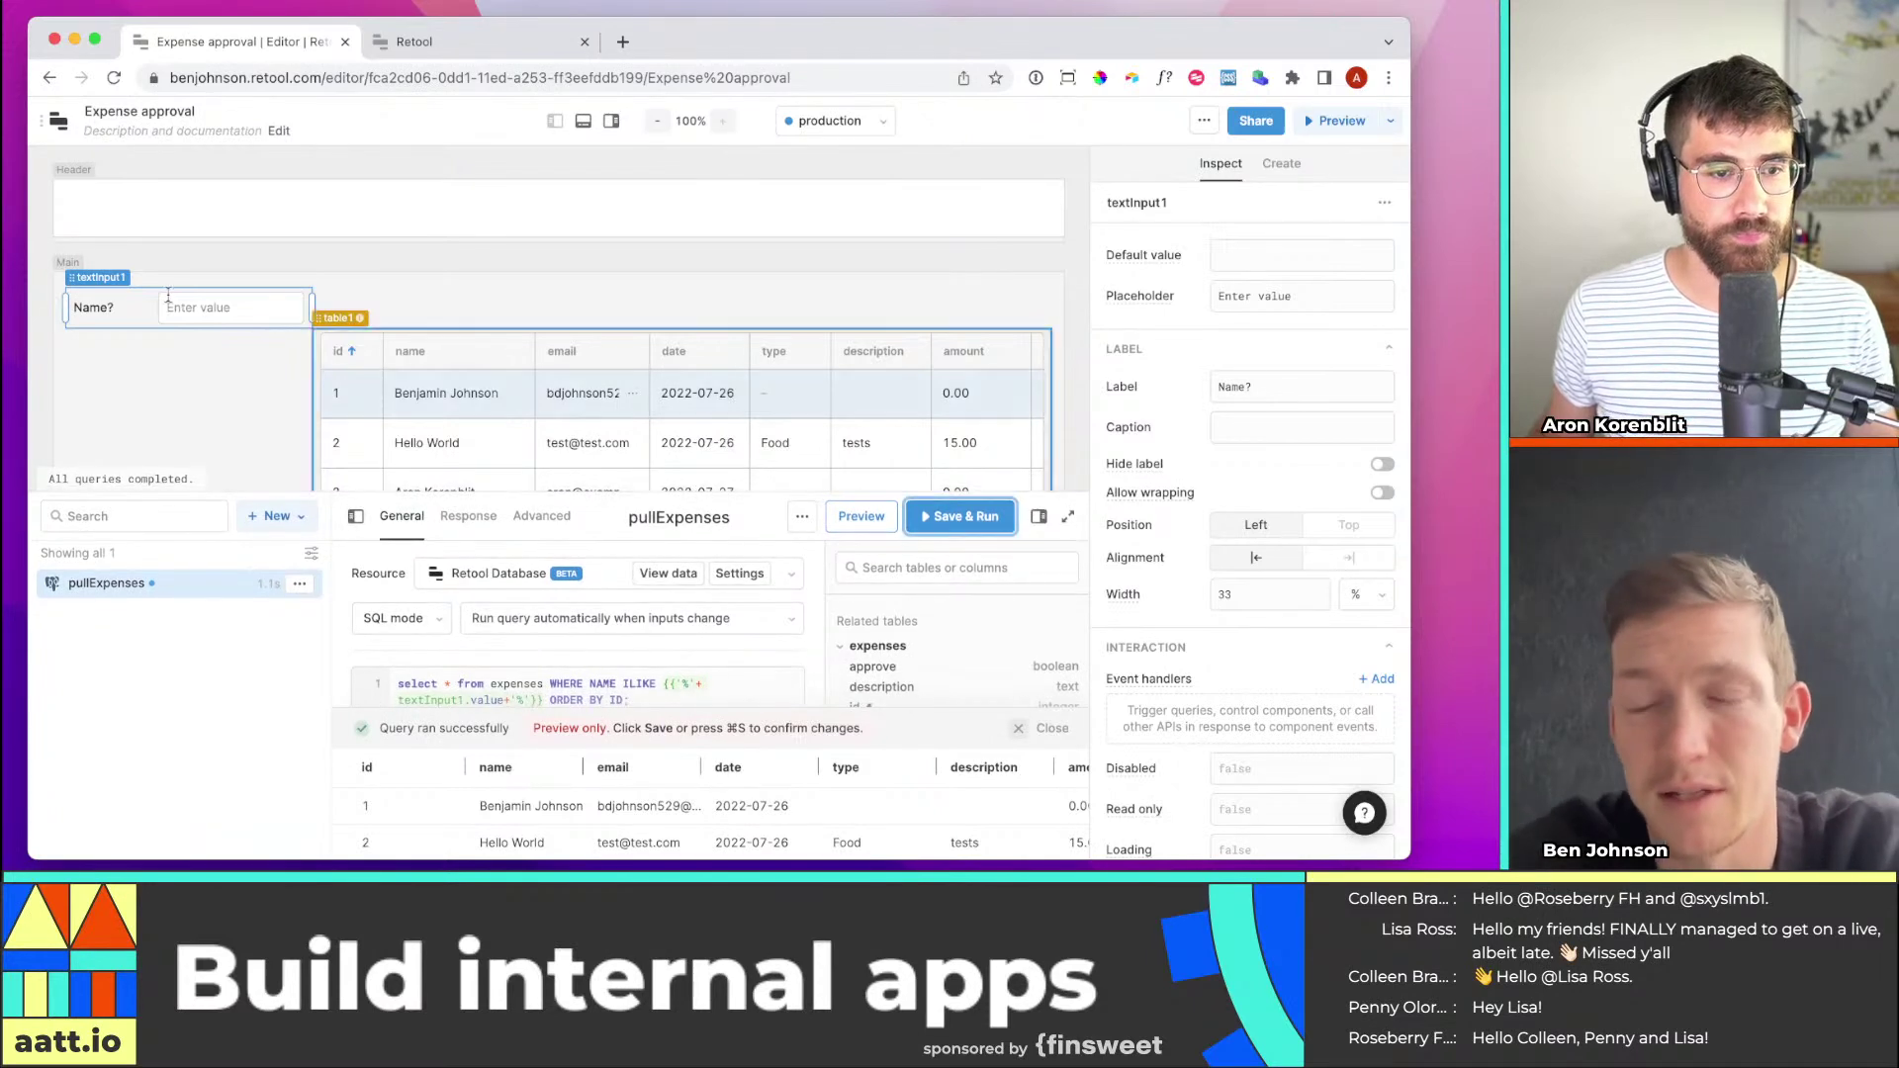
{"action": "left_click", "coordinate": [180, 303]}
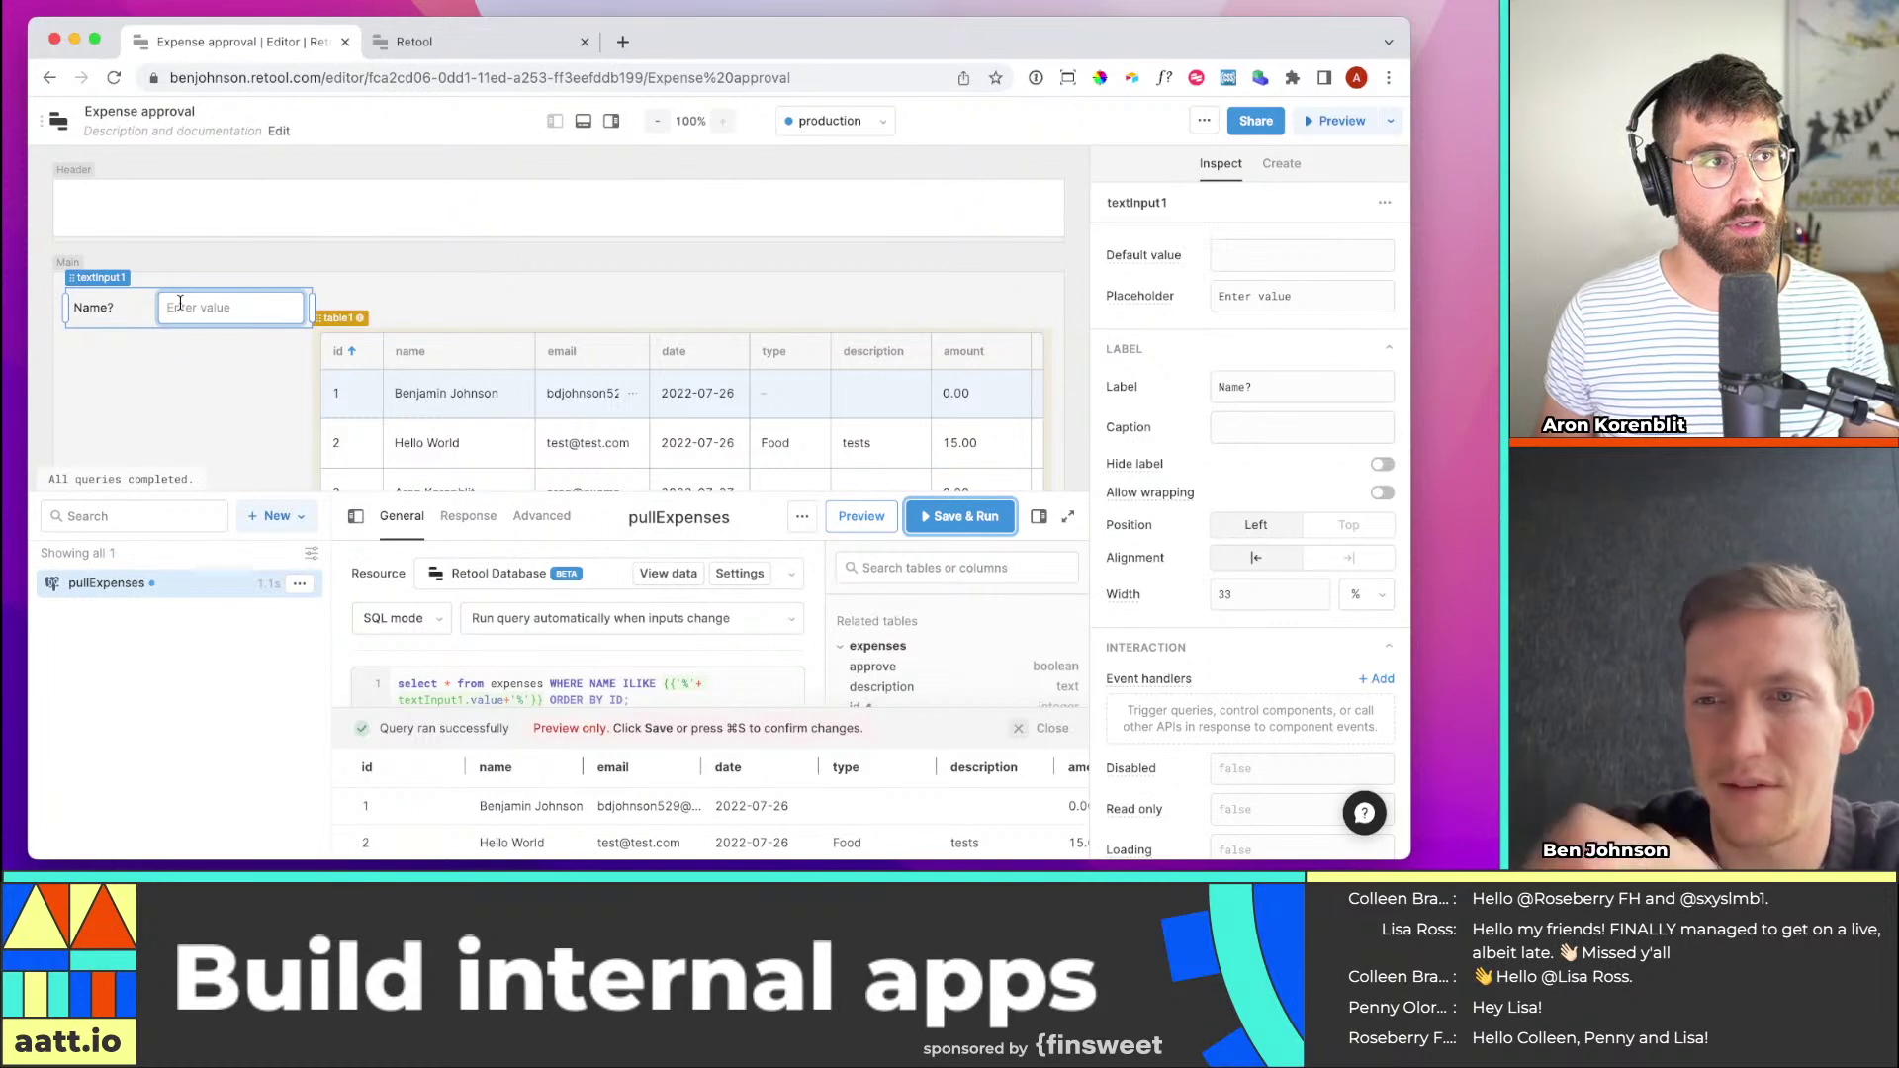
{"action": "left_click", "coordinate": [959, 515]}
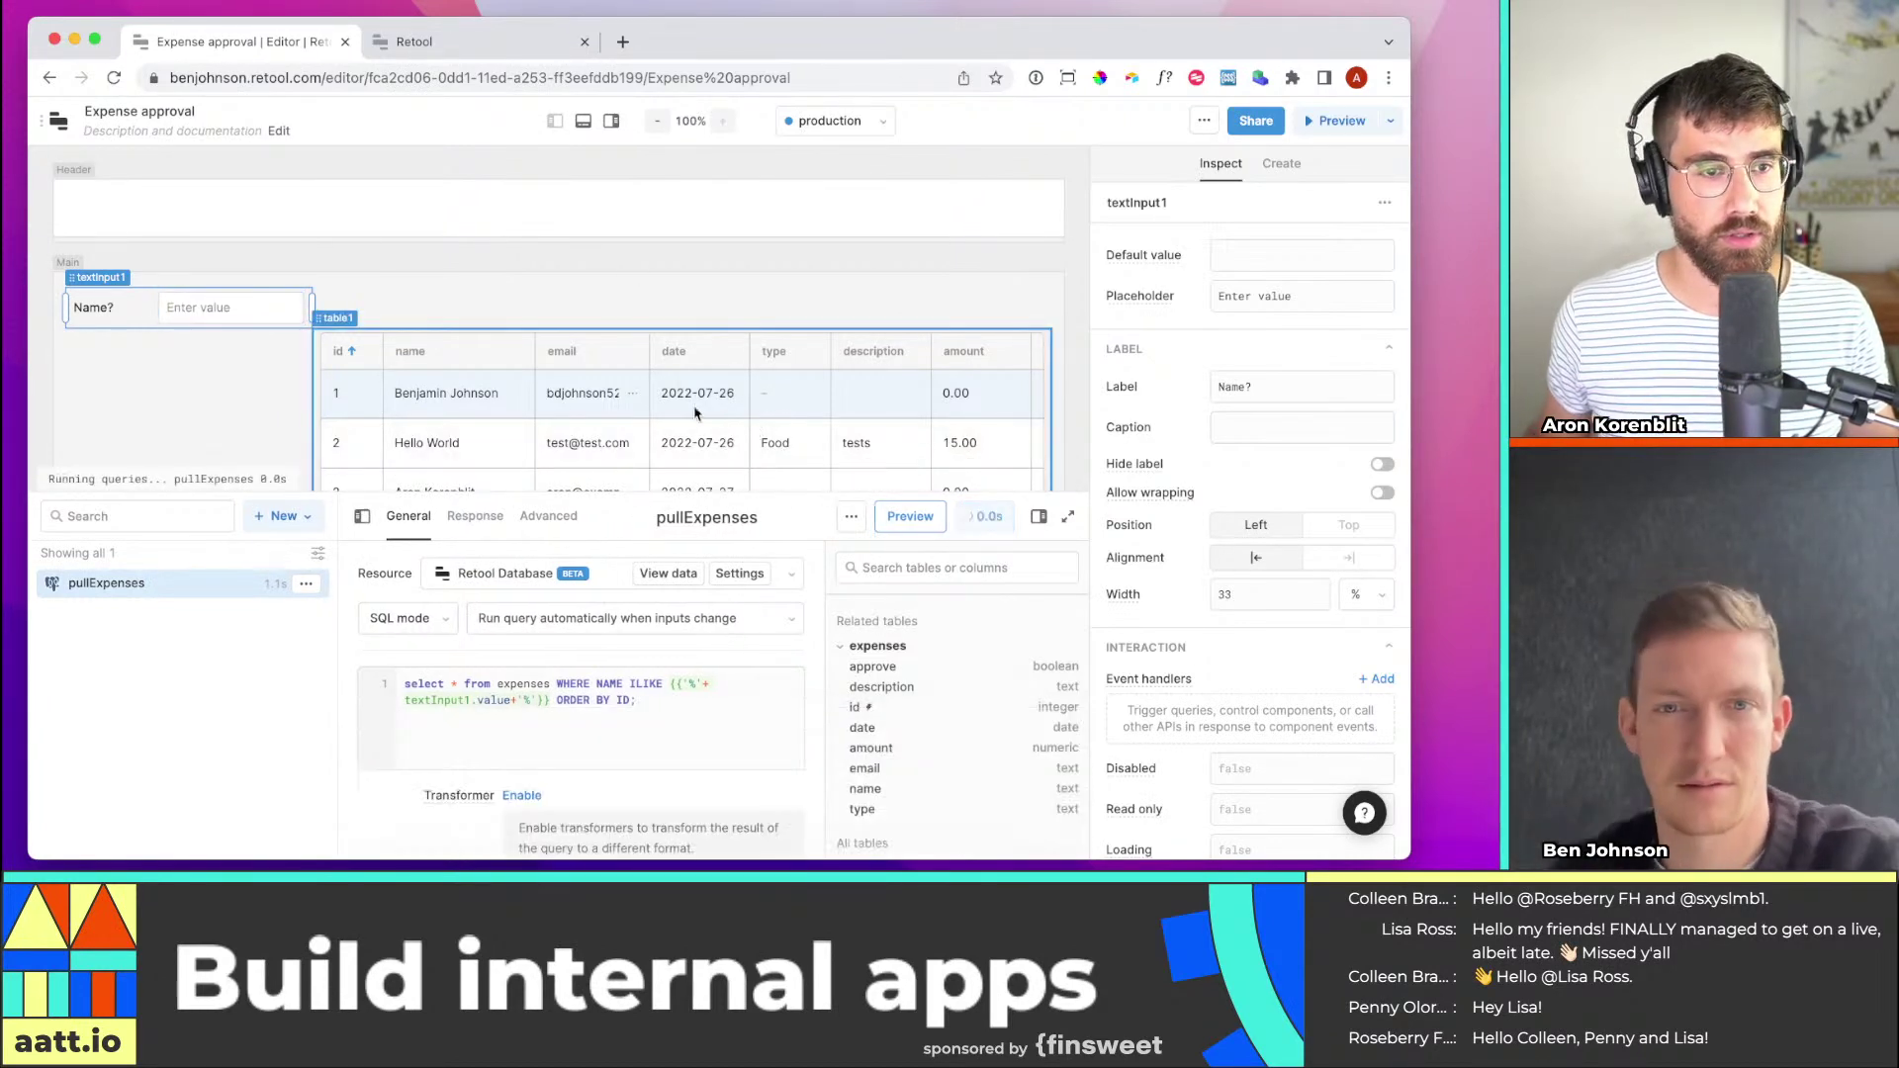
{"action": "left_click", "coordinate": [254, 307]}
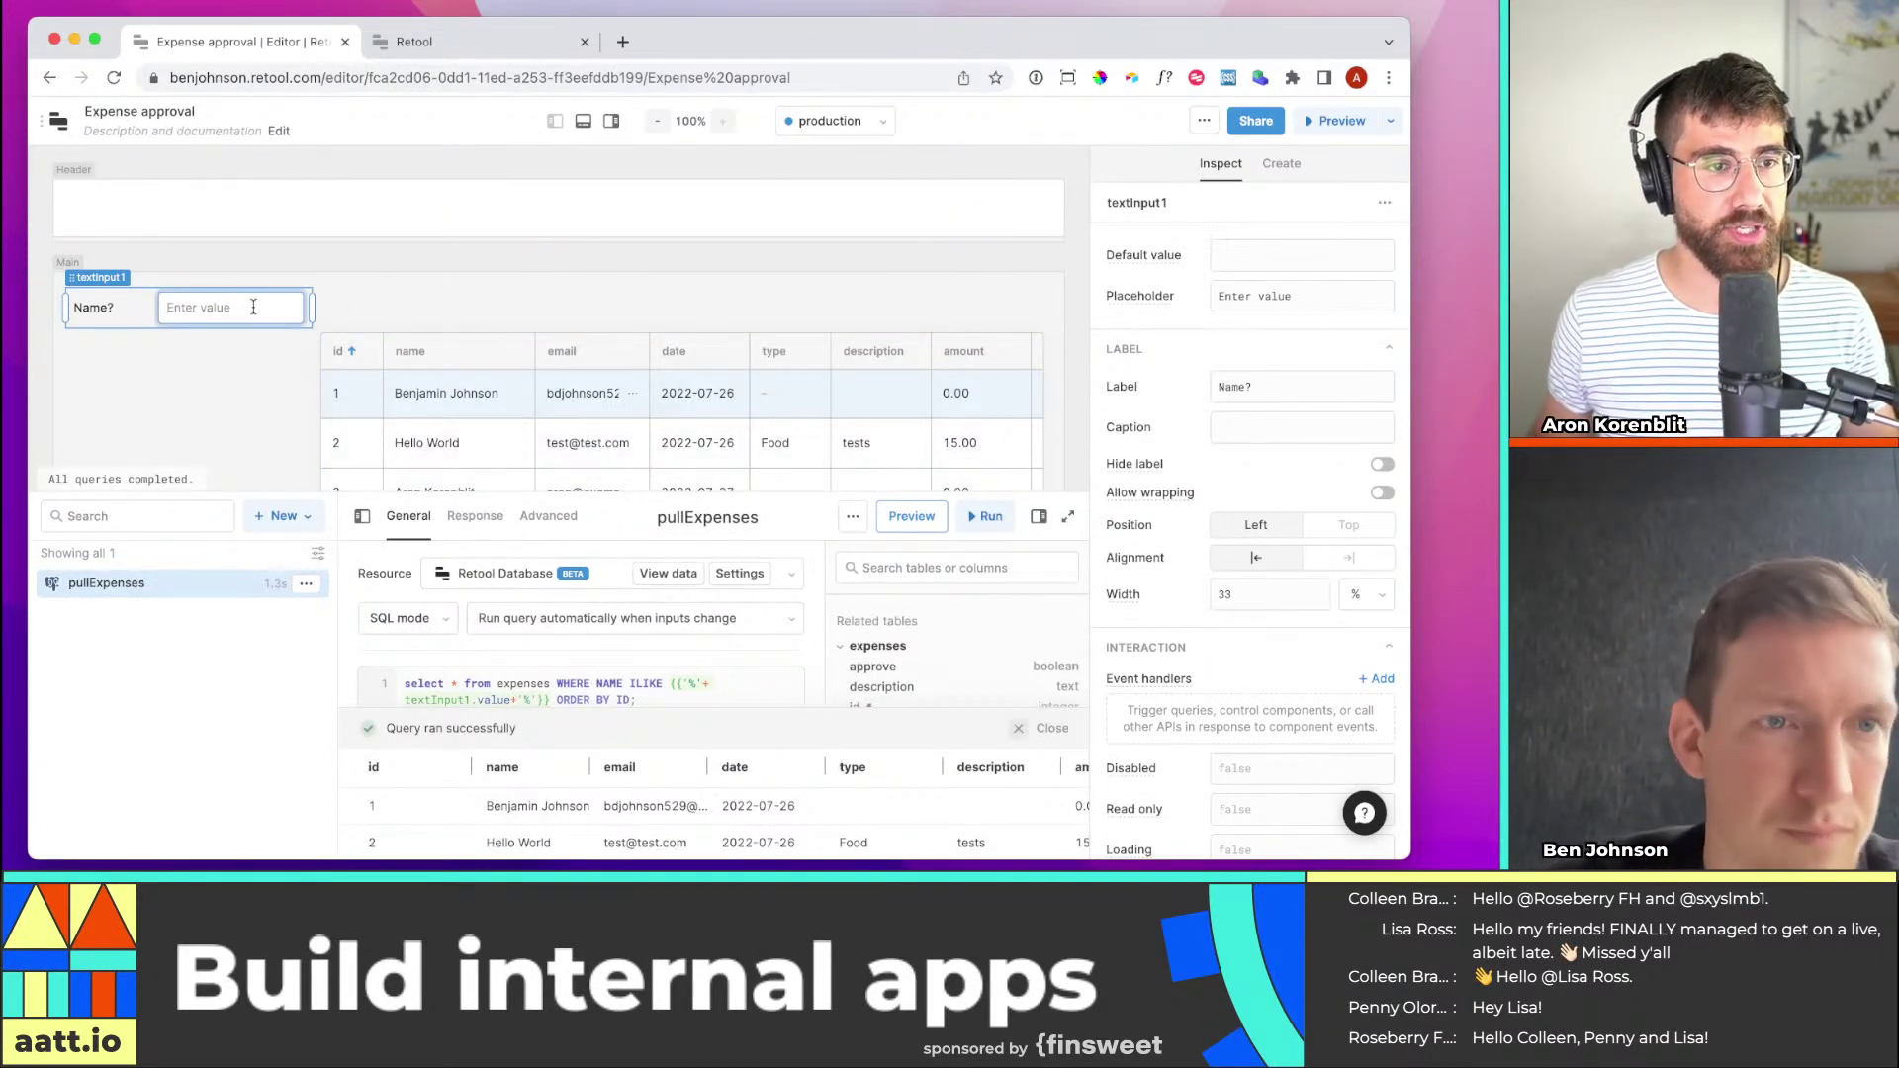
{"action": "type", "text": "ar"}
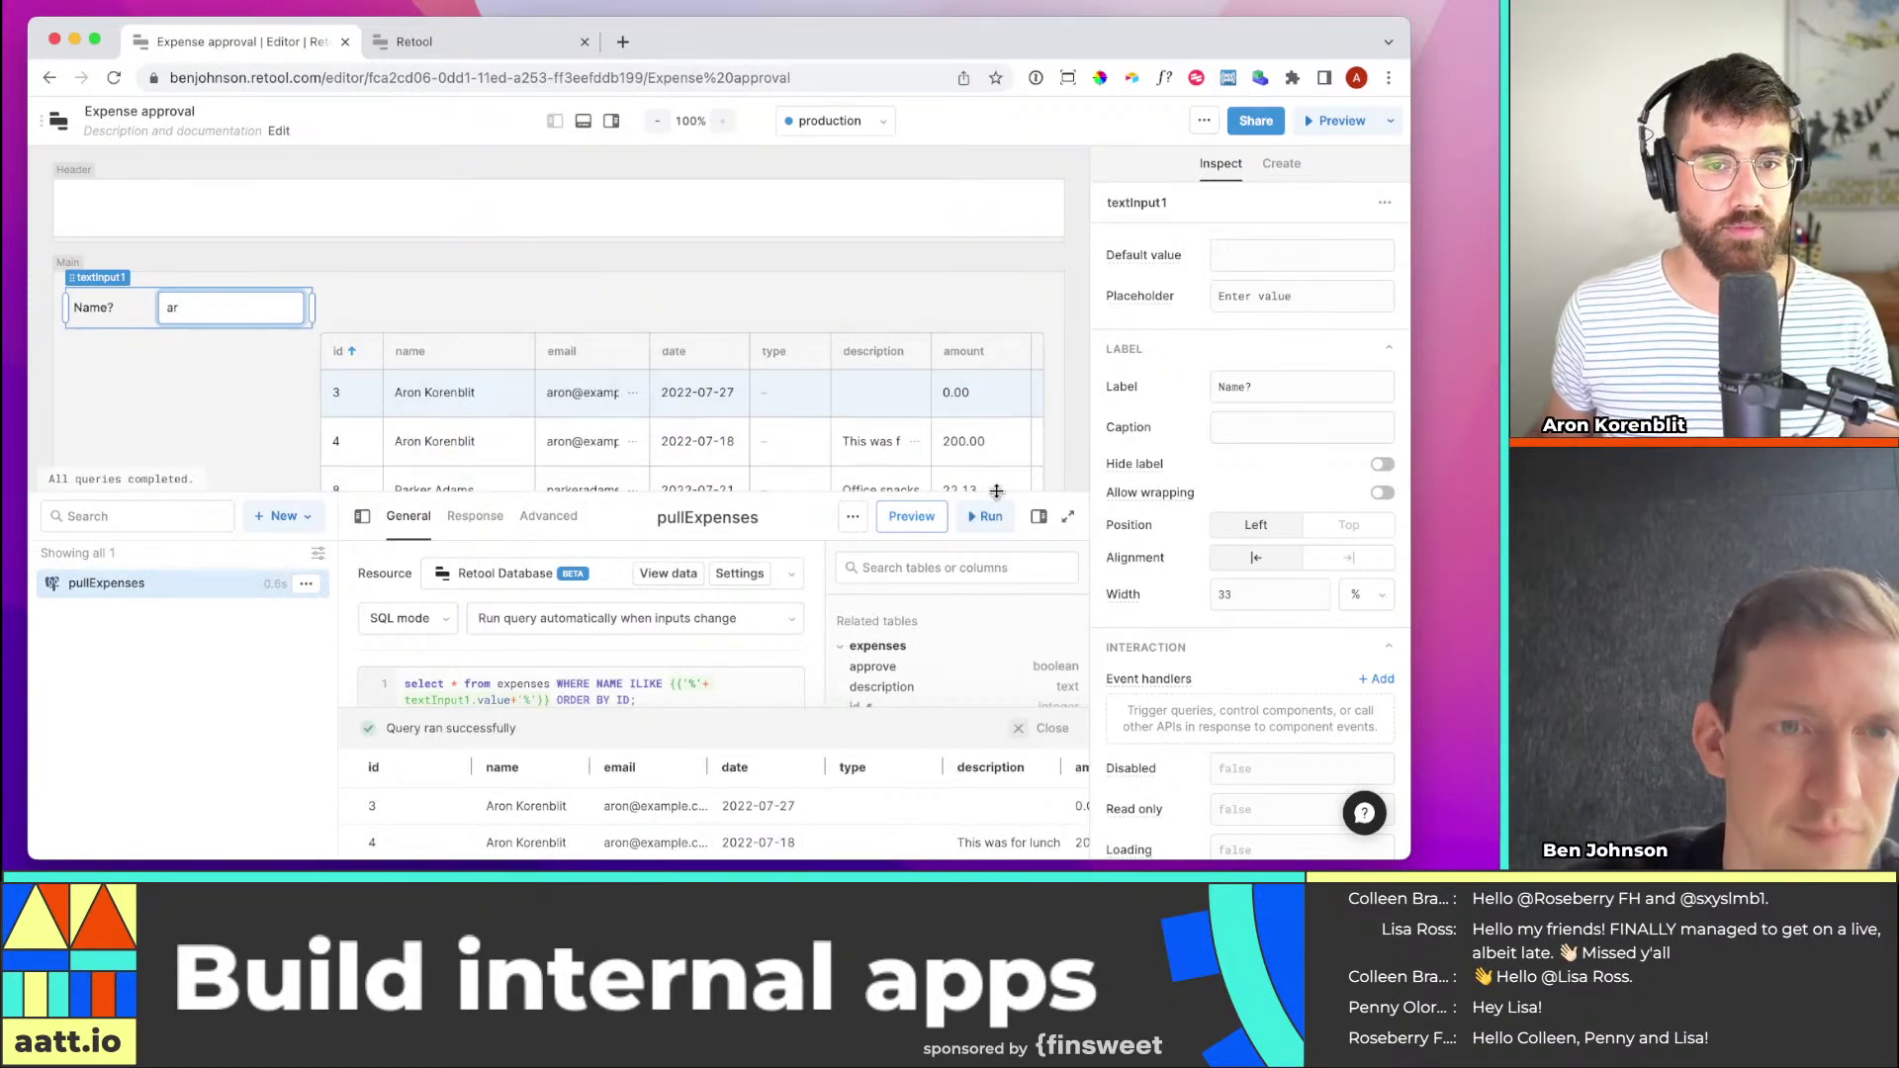
{"action": "left_click", "coordinate": [551, 123]}
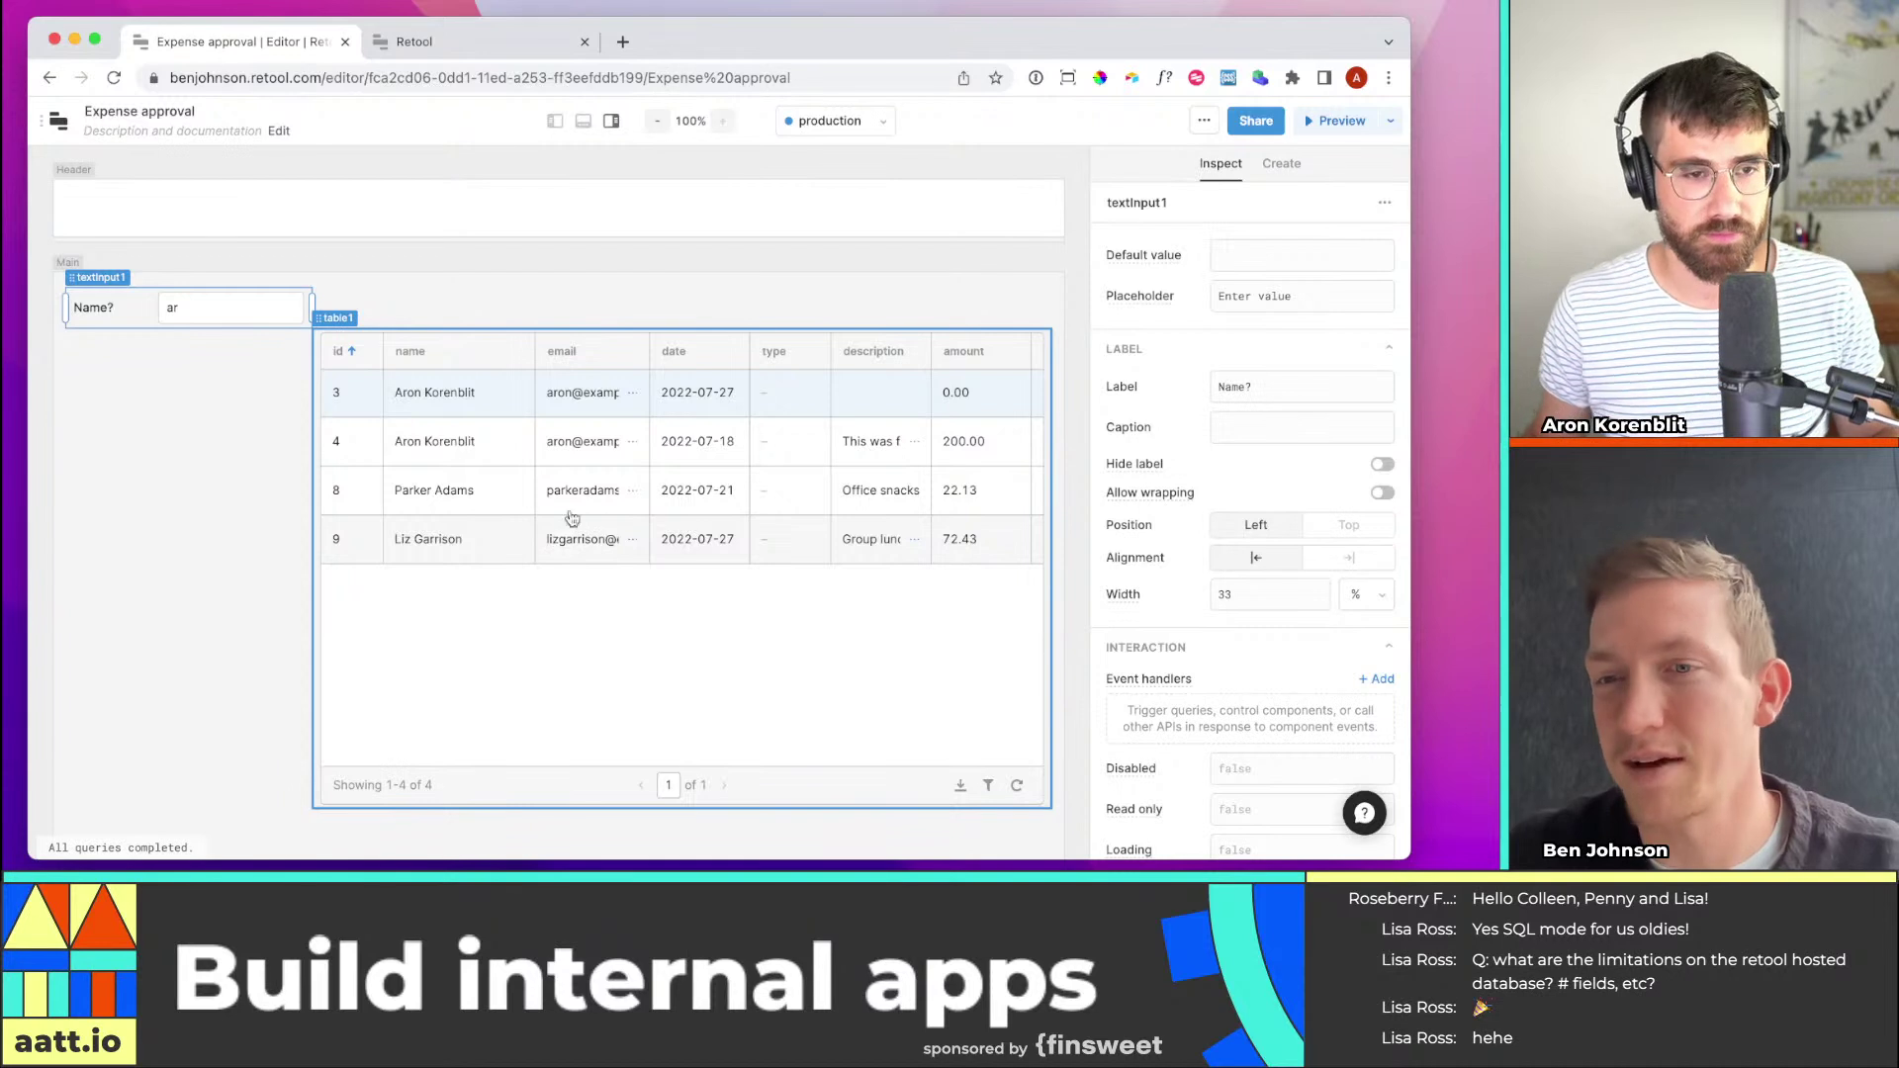
Move table1 below the Name? field at full width and delete the 'ar' filter text
{"action": "left_click_drag", "start_coordinate": [649, 353], "coordinate": [664, 358]}
{"action": "left_click", "coordinate": [698, 633]}
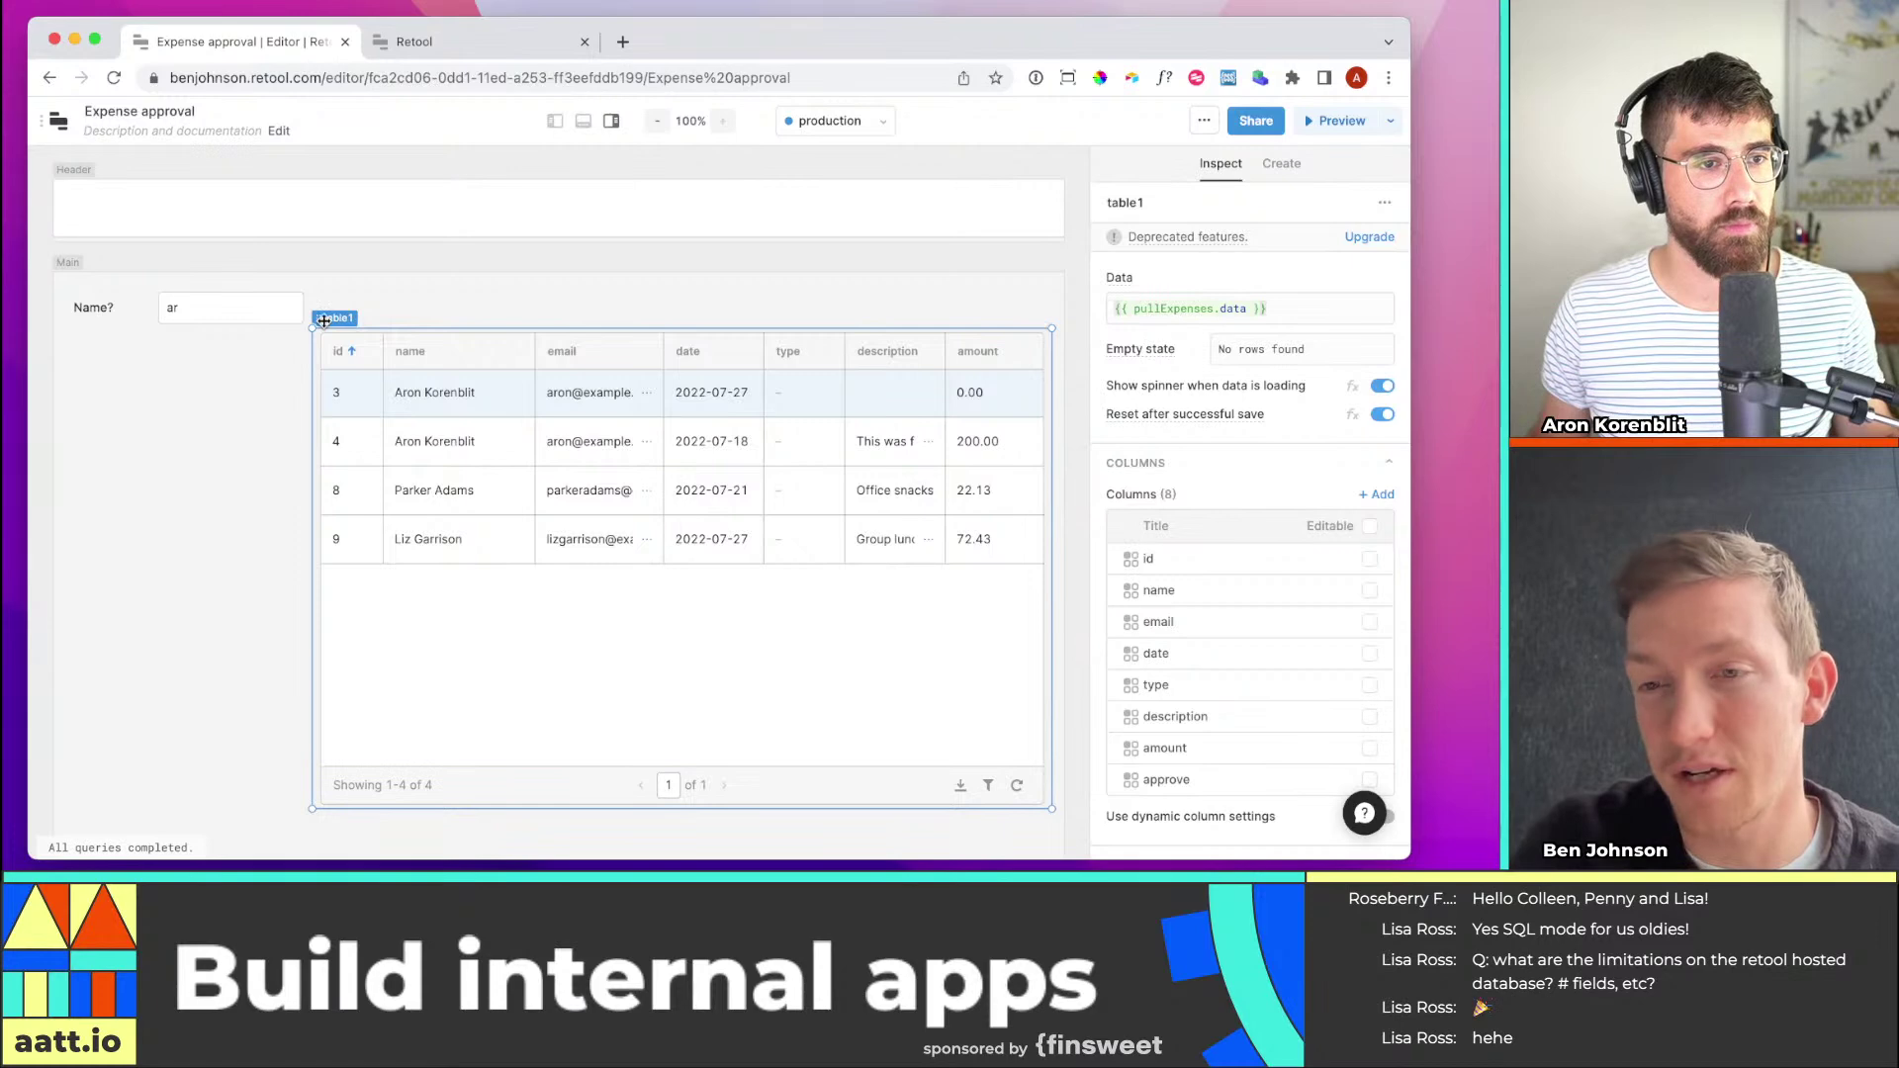
{"action": "left_click_drag", "start_coordinate": [323, 321], "coordinate": [106, 415]}
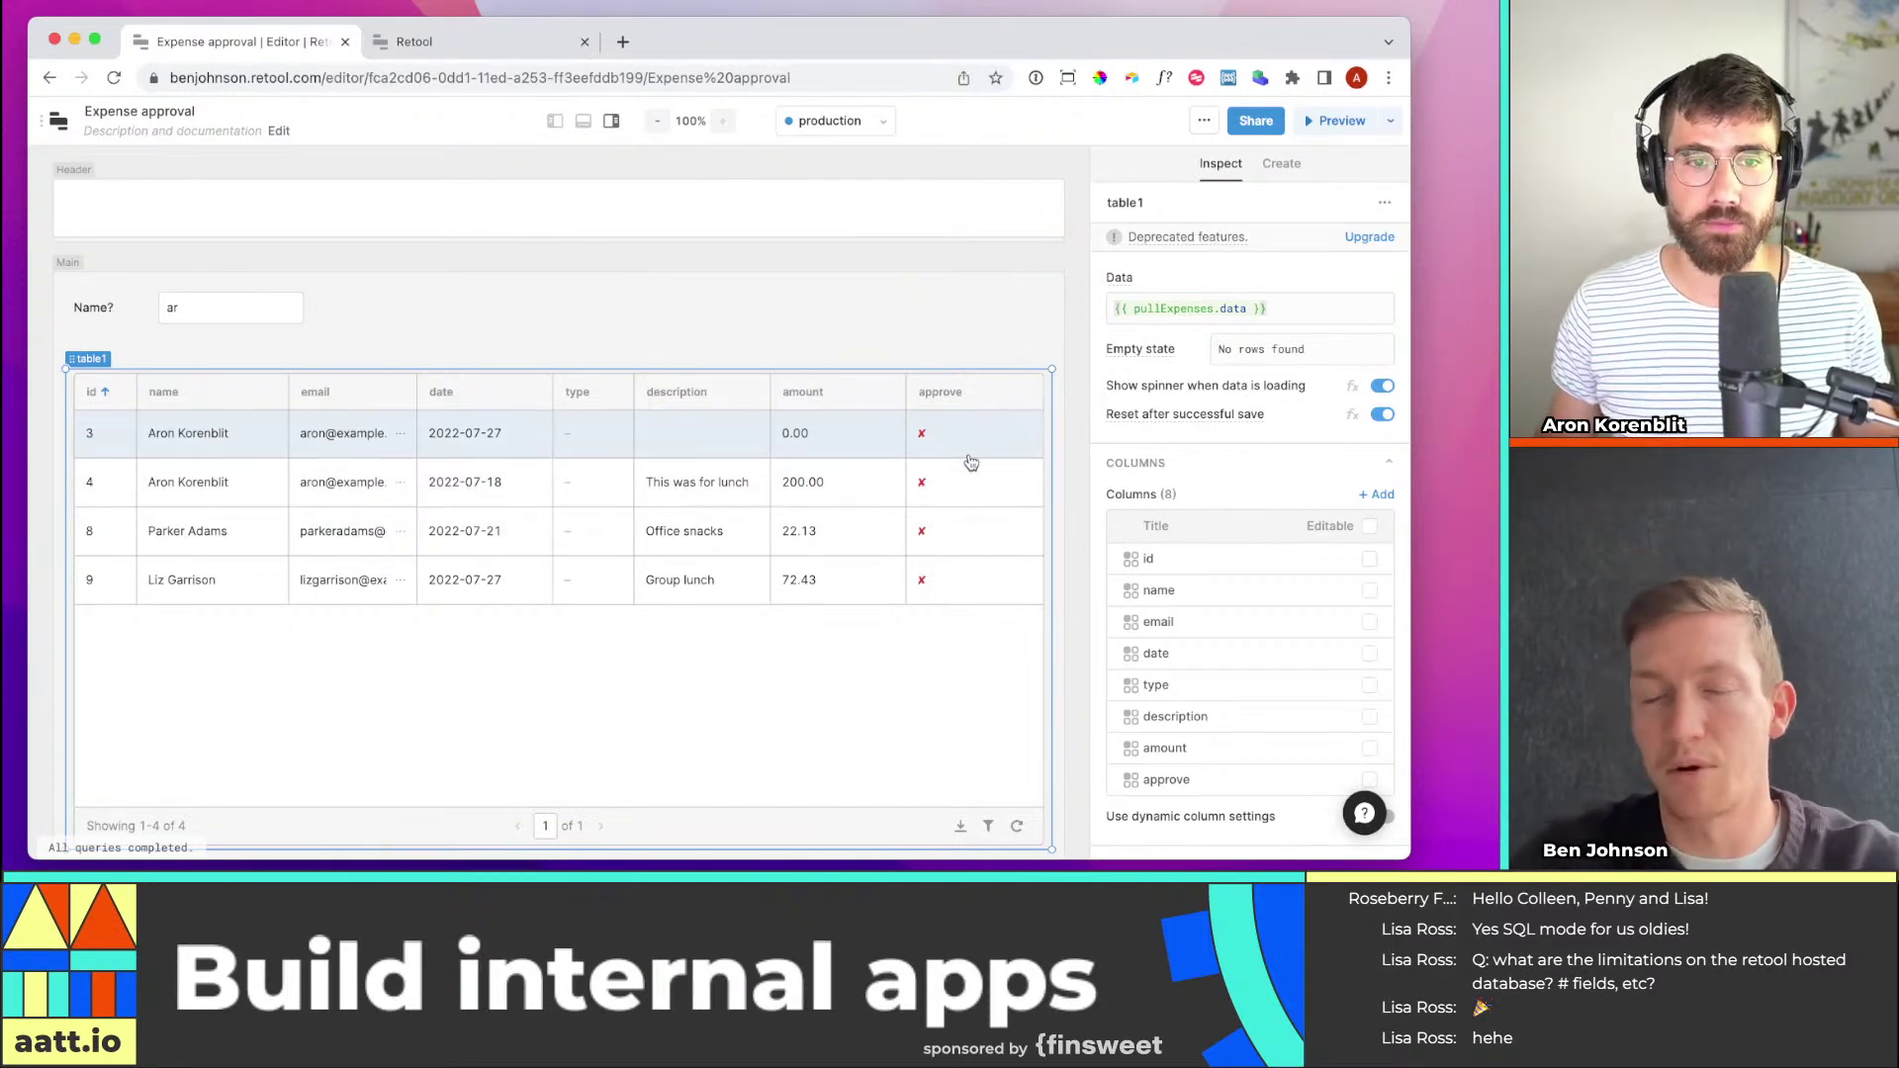
{"action": "left_click", "coordinate": [230, 319]}
{"action": "key", "text": "BackSpace"}
{"action": "key", "text": "BackSpace"}
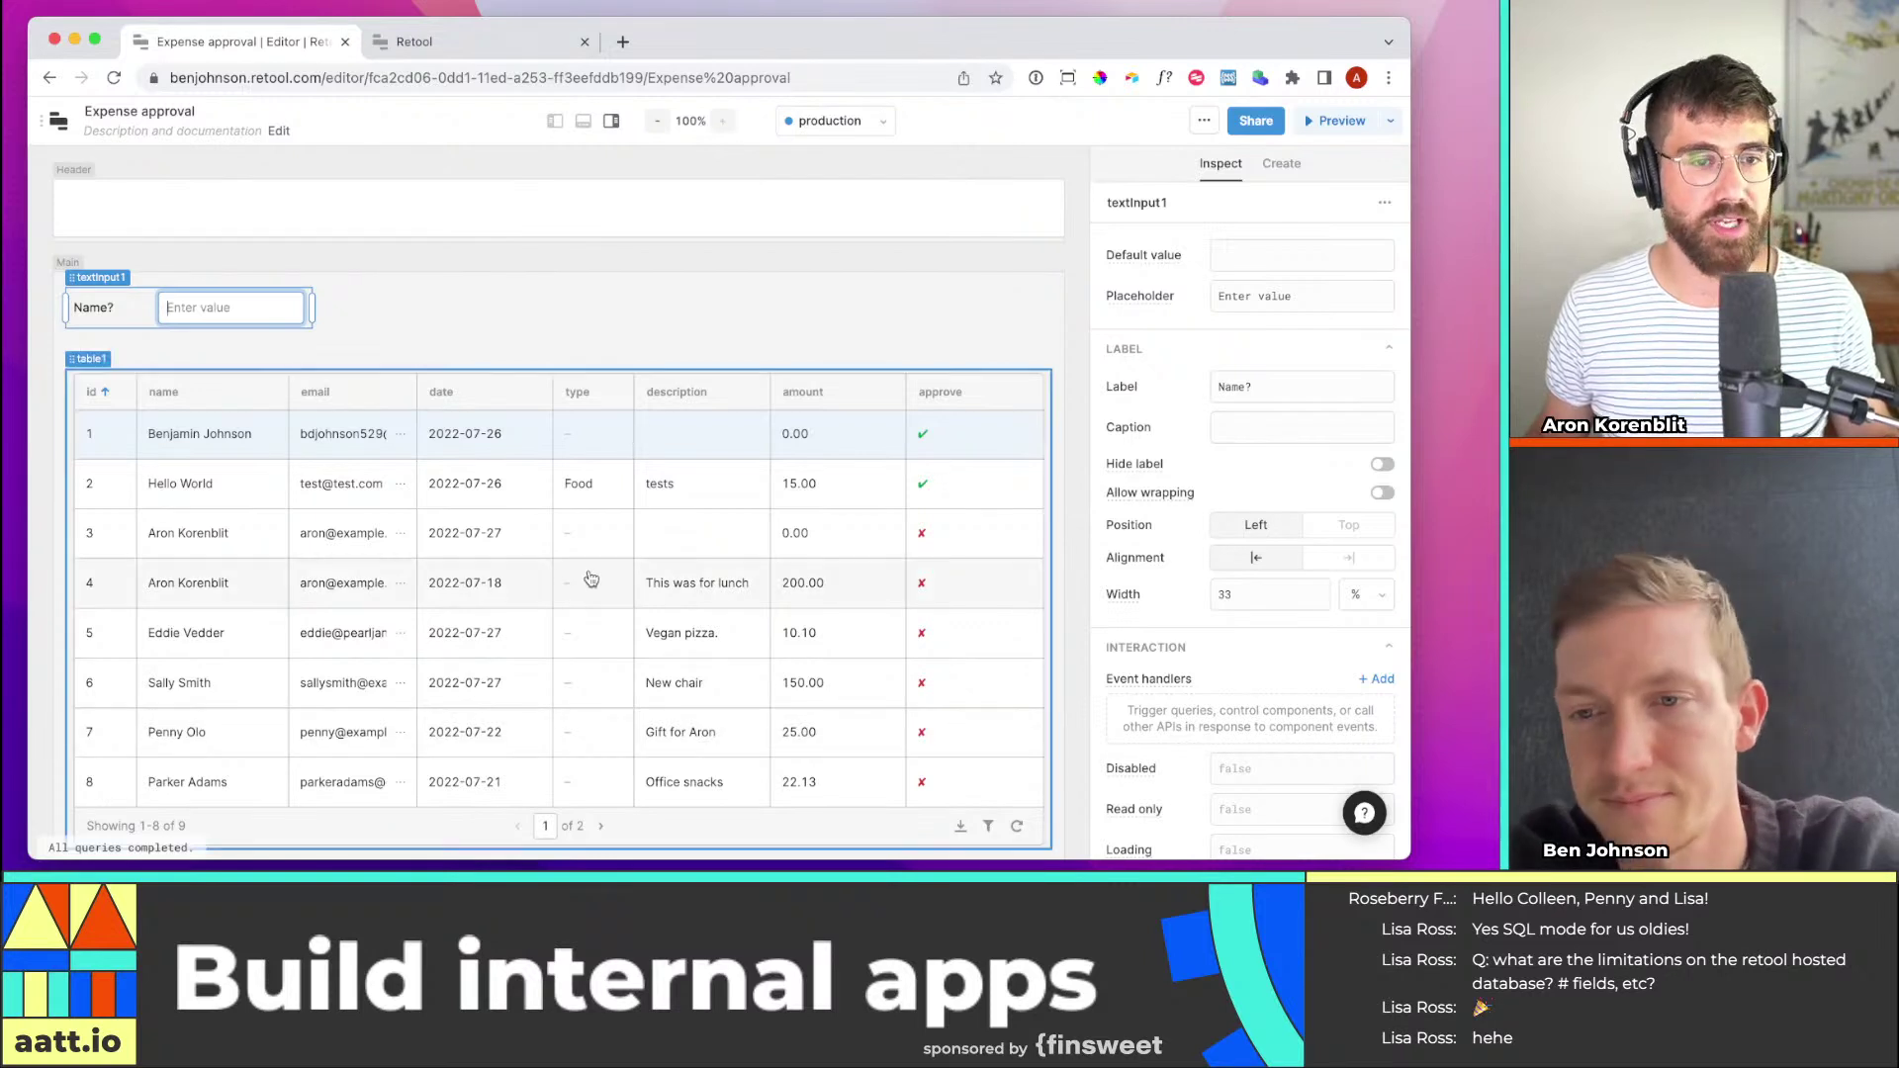
Search for 'radio' and place a Radio Group between the Name? input and the table
{"action": "left_click", "coordinate": [197, 316]}
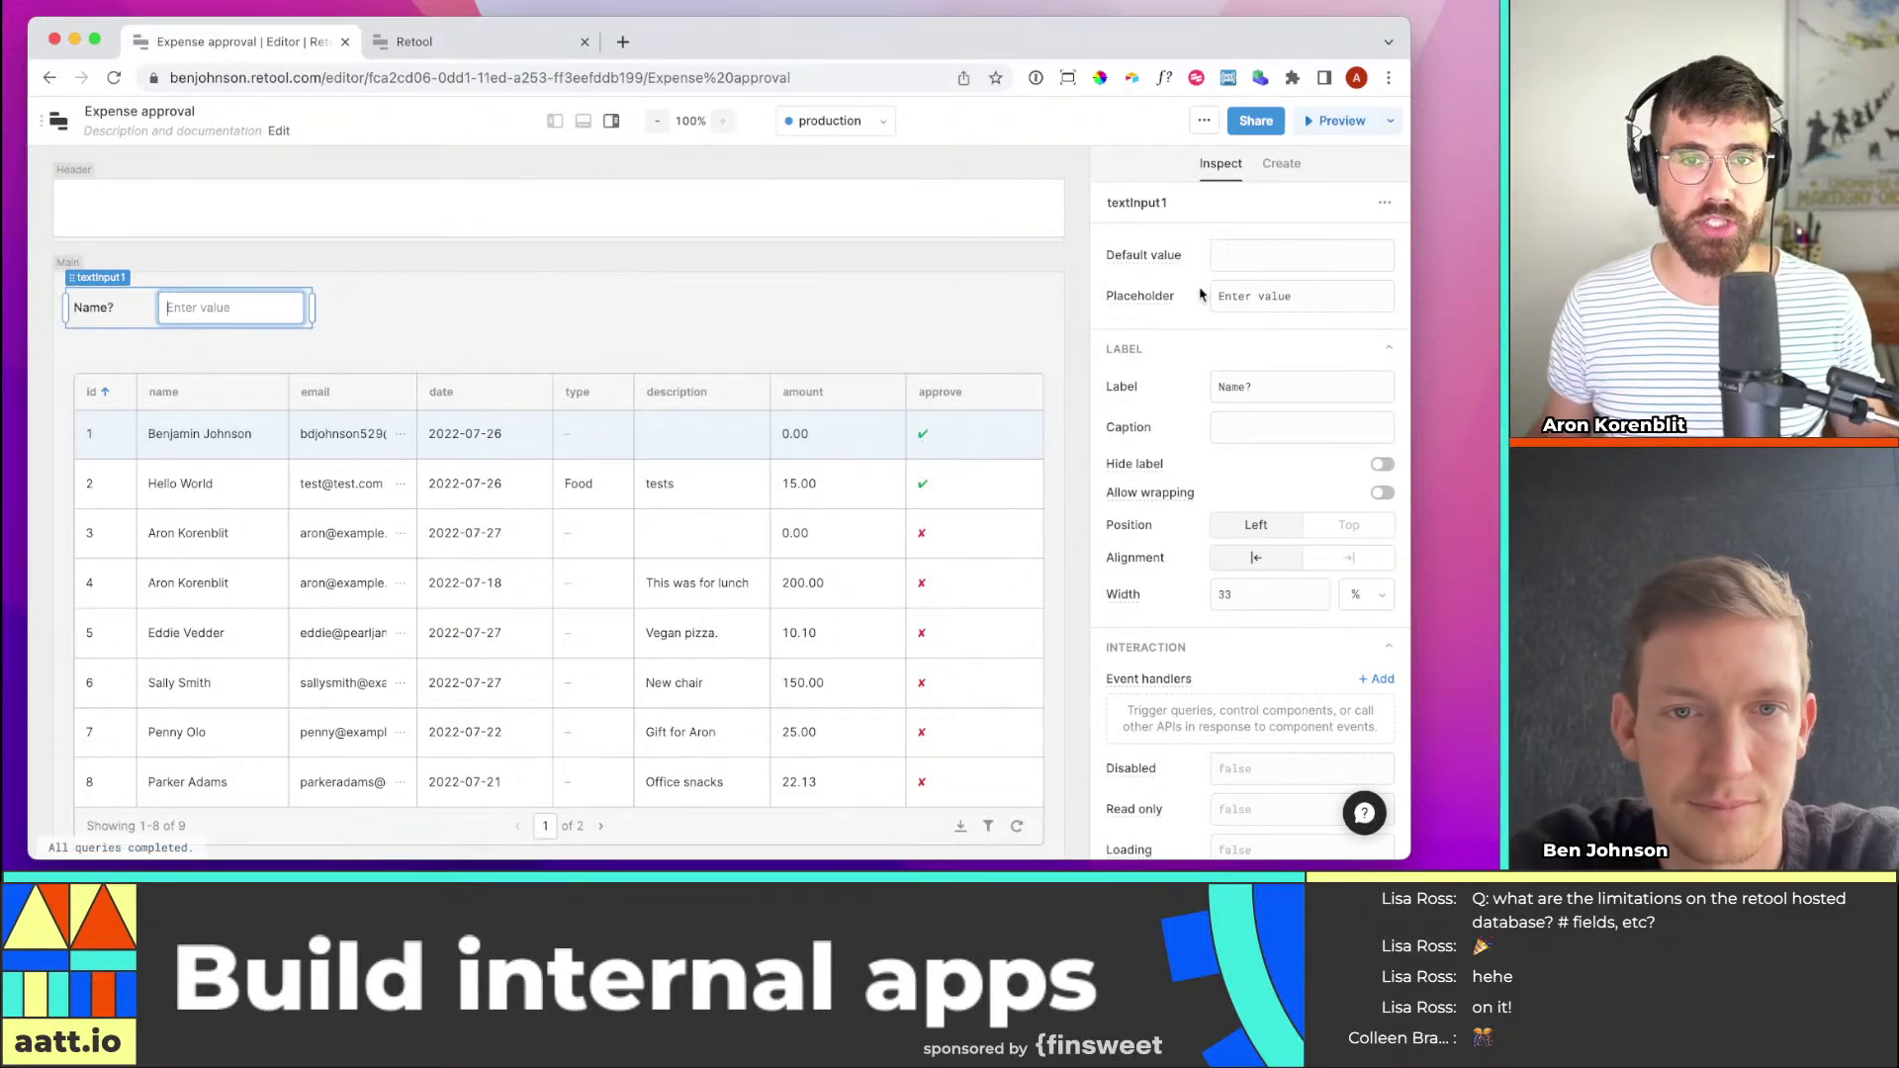
{"action": "left_click", "coordinate": [1277, 165]}
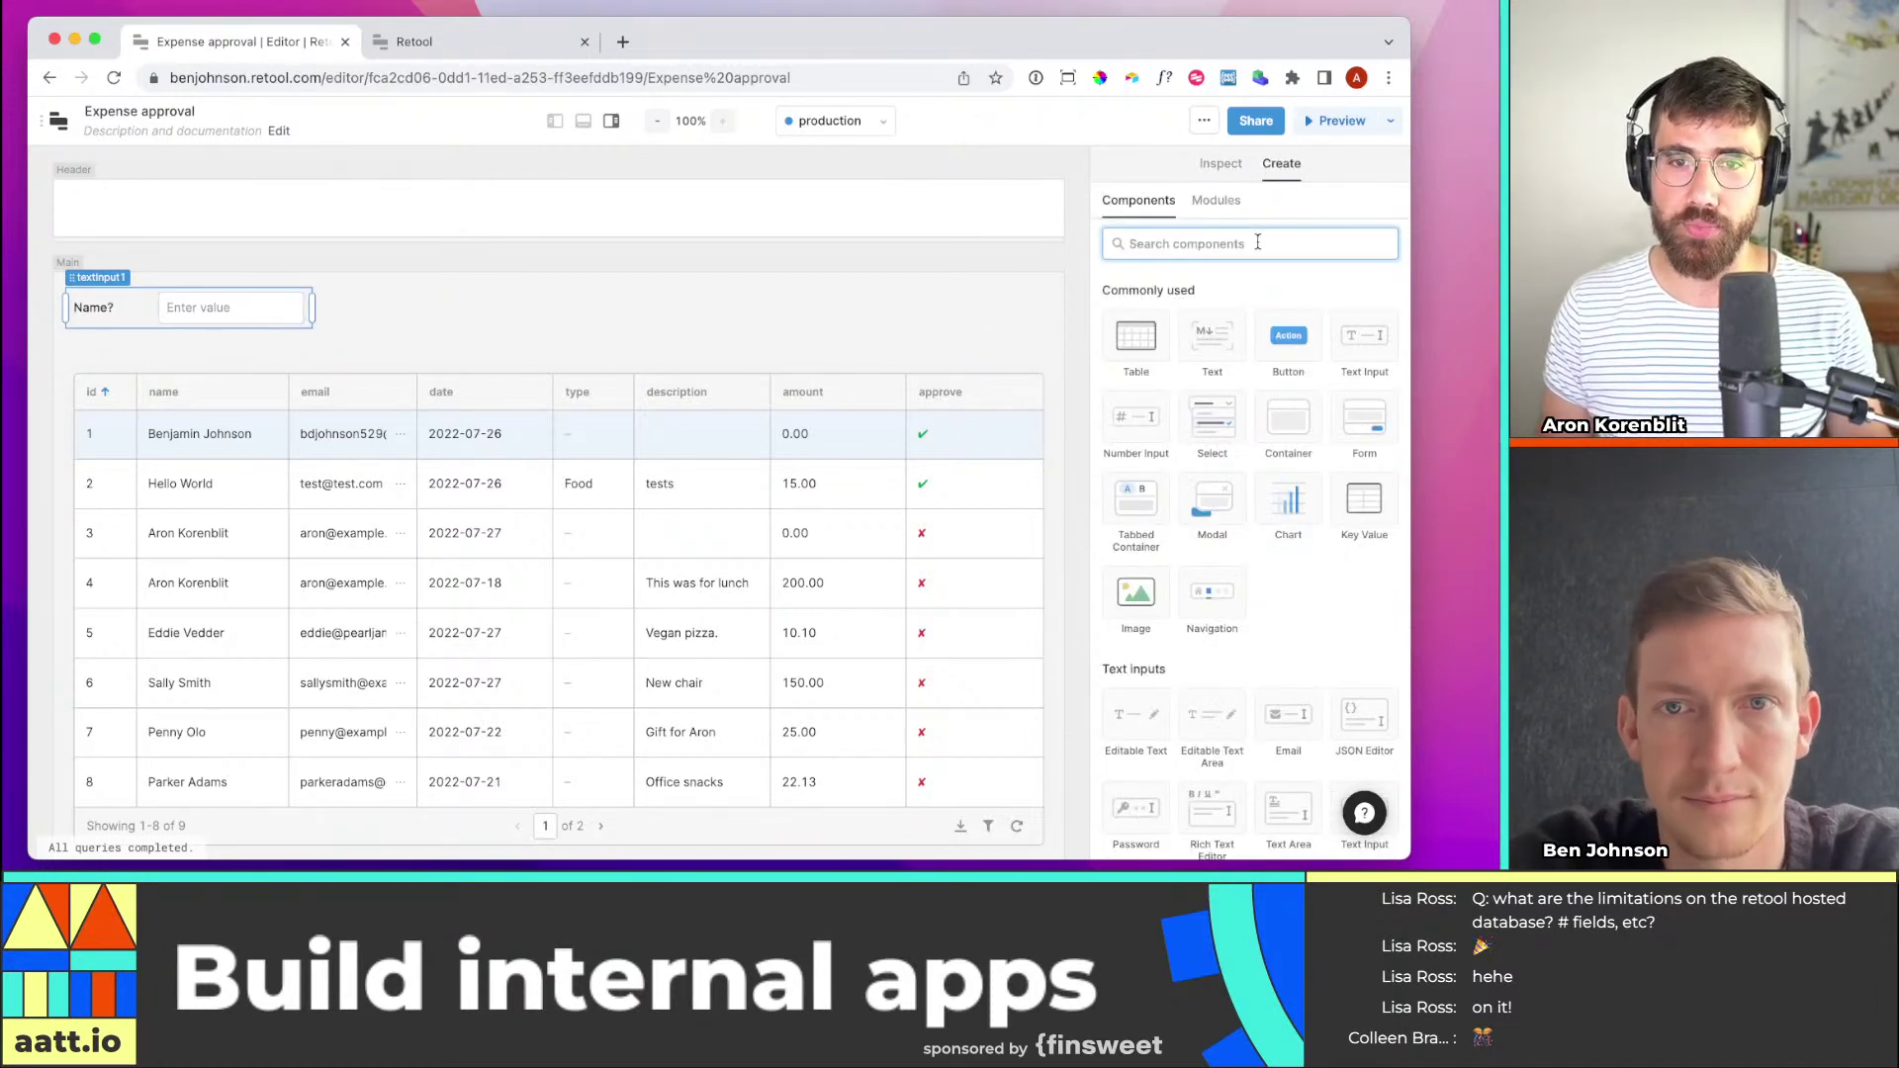
{"action": "type", "text": "bin"}
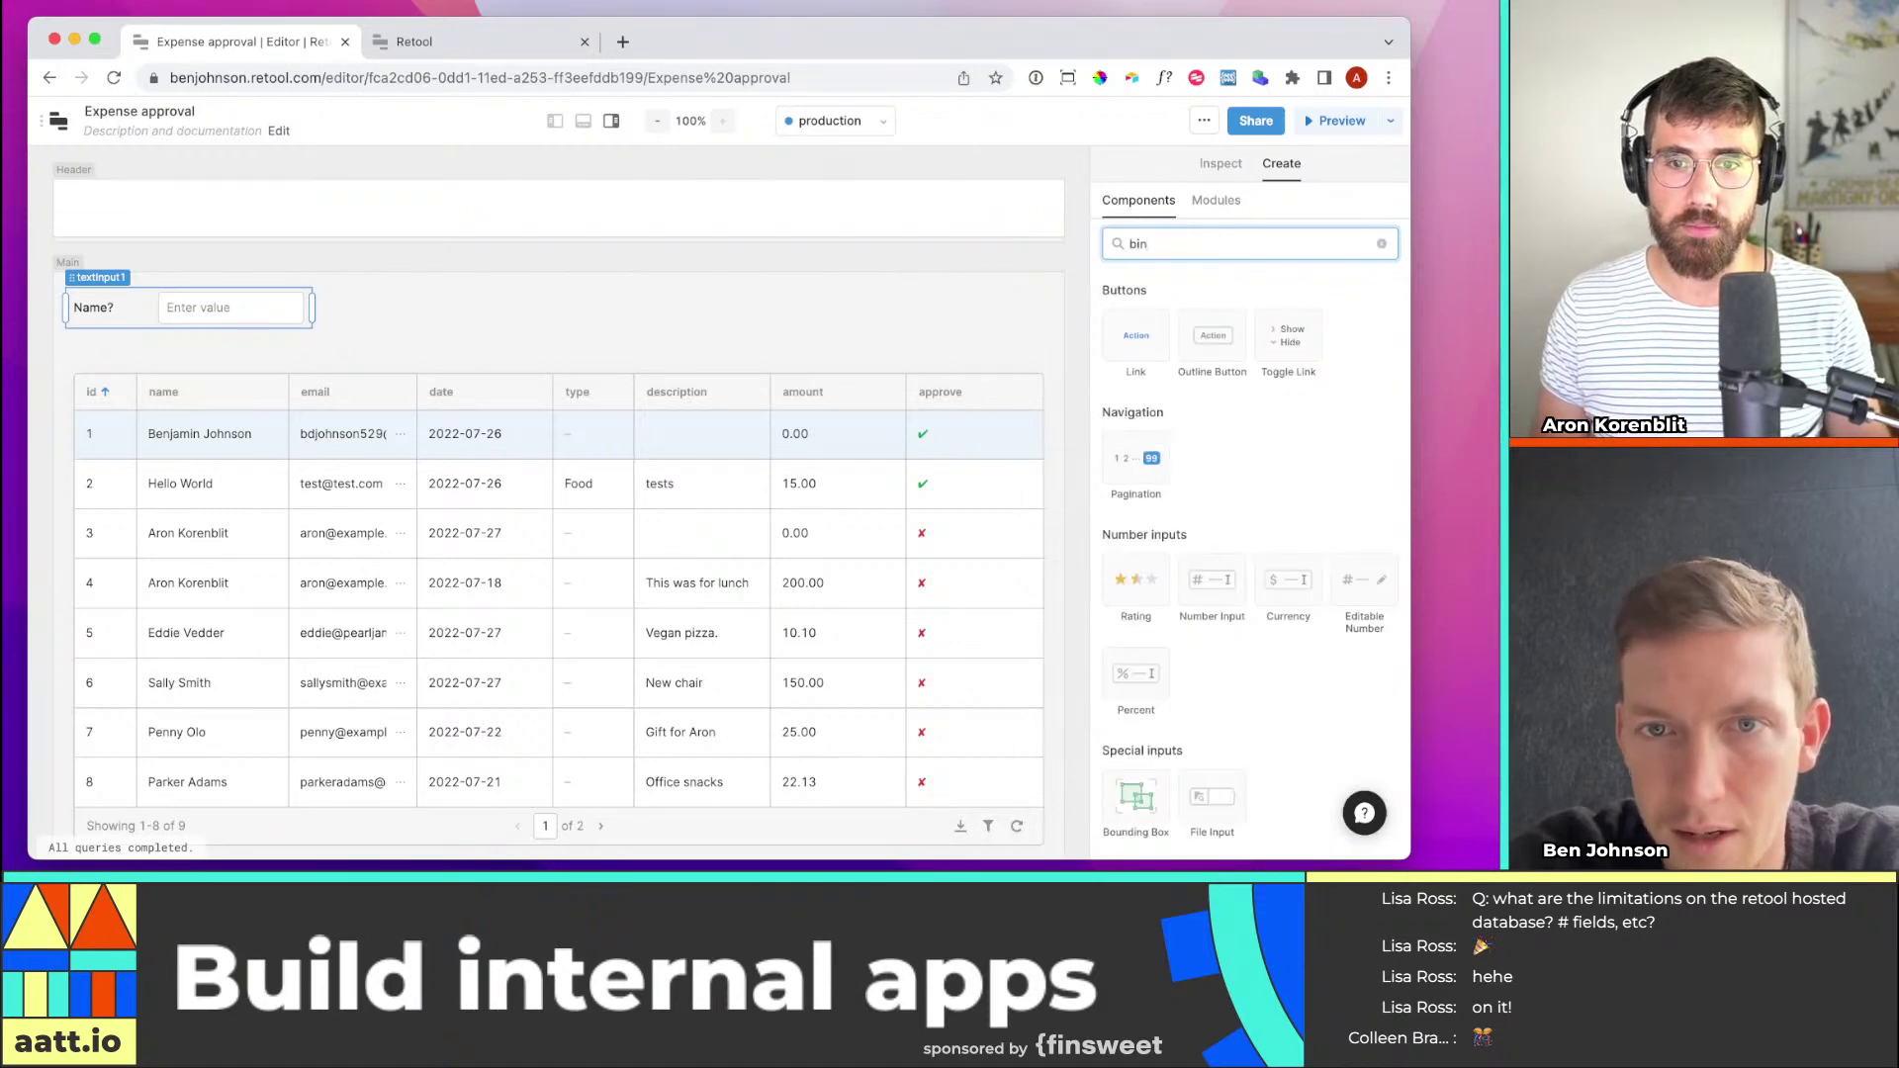
{"action": "key", "text": "BackSpace"}
{"action": "key", "text": "BackSpace"}
{"action": "key", "text": "BackSpace"}
{"action": "type", "text": "toggl"}
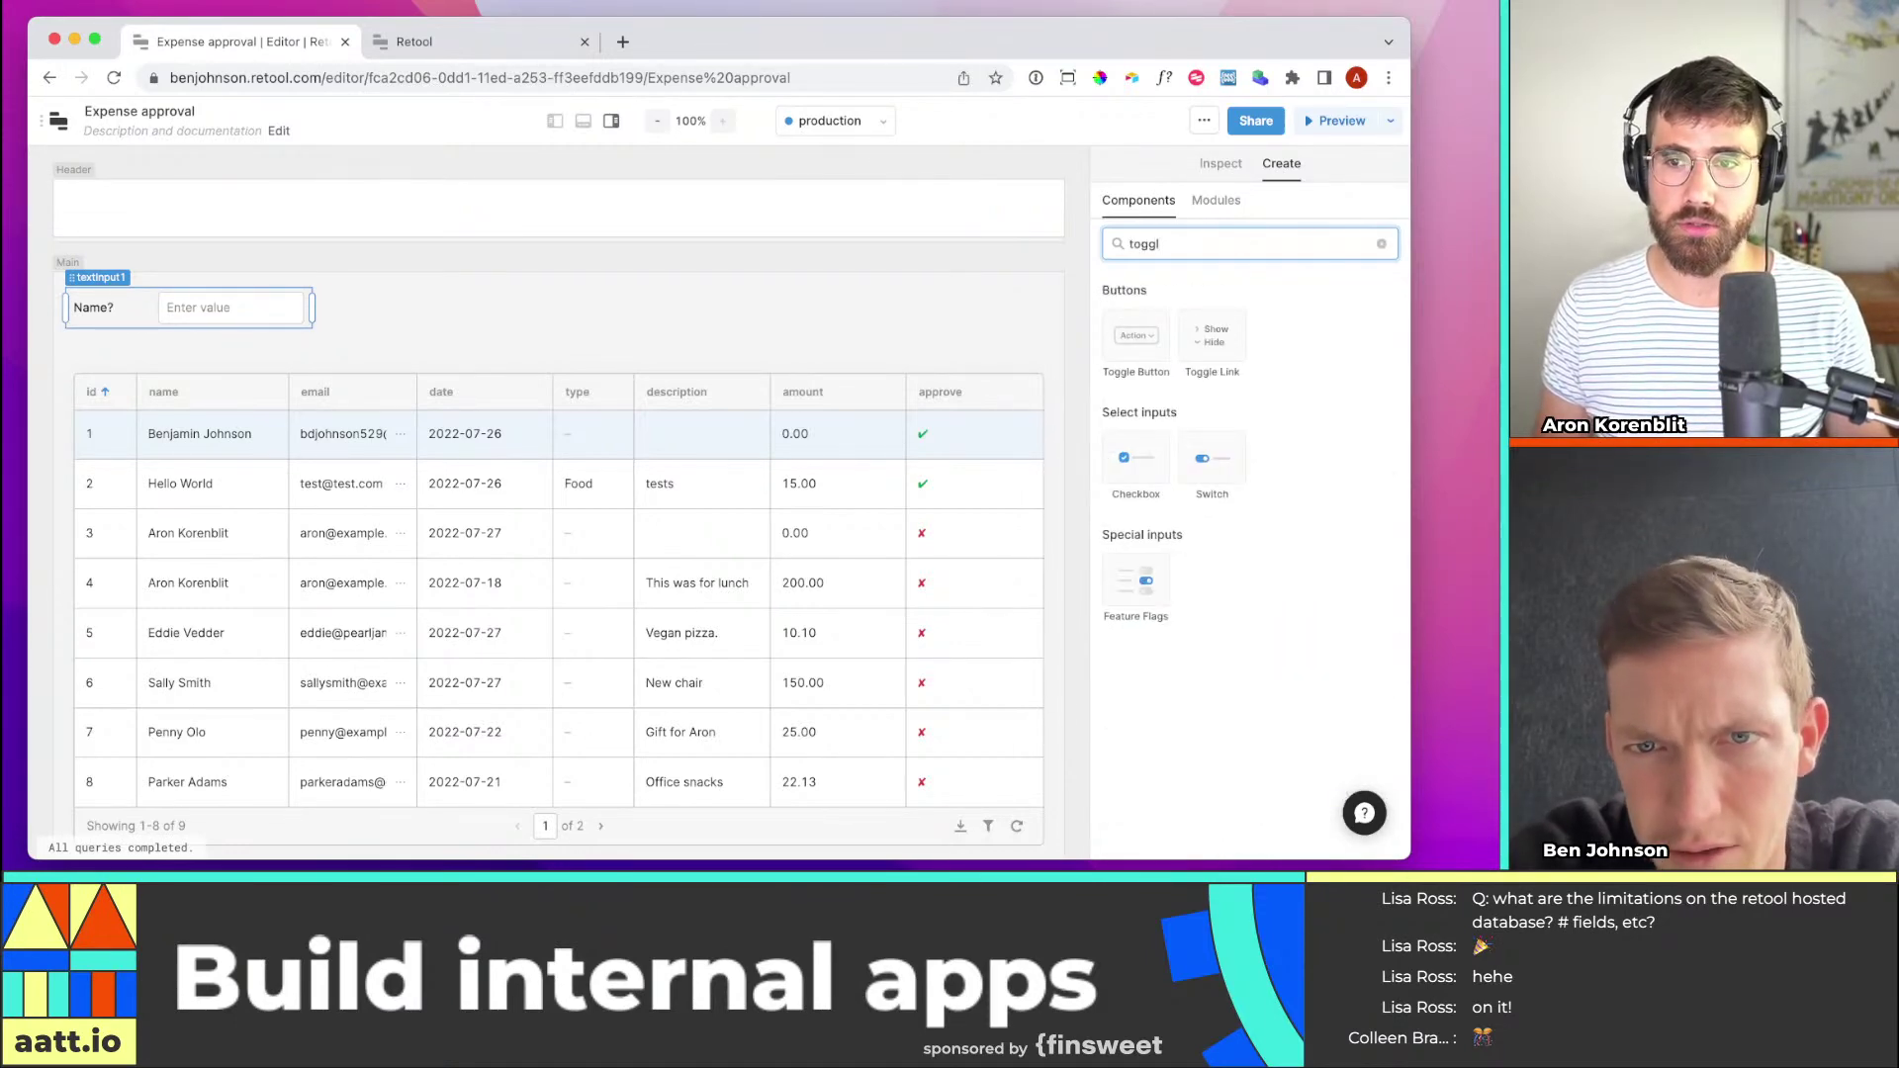
{"action": "key", "text": "BackSpace"}
{"action": "key", "text": "BackSpace"}
{"action": "key", "text": "BackSpace"}
{"action": "key", "text": "BackSpace"}
{"action": "key", "text": "BackSpace"}
{"action": "type", "text": "radio"}
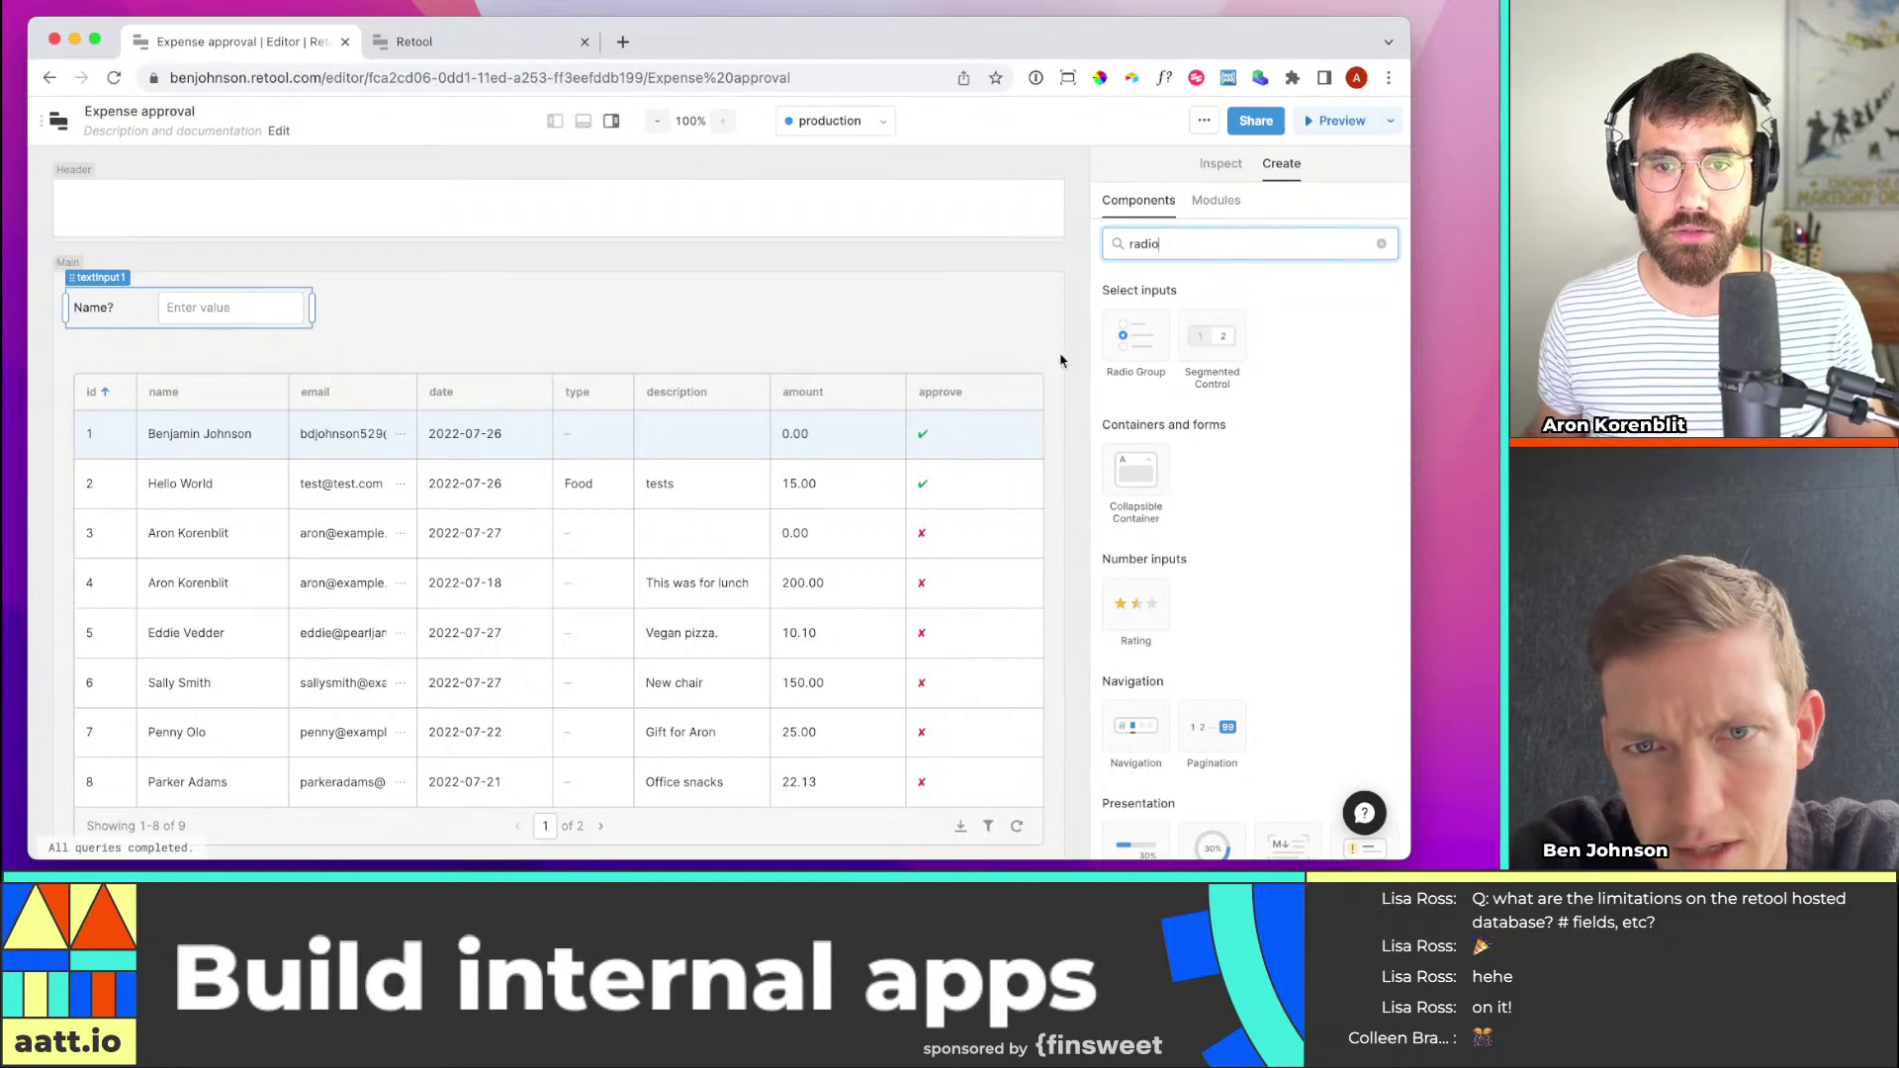
{"action": "left_click_drag", "start_coordinate": [1151, 350], "coordinate": [984, 365]}
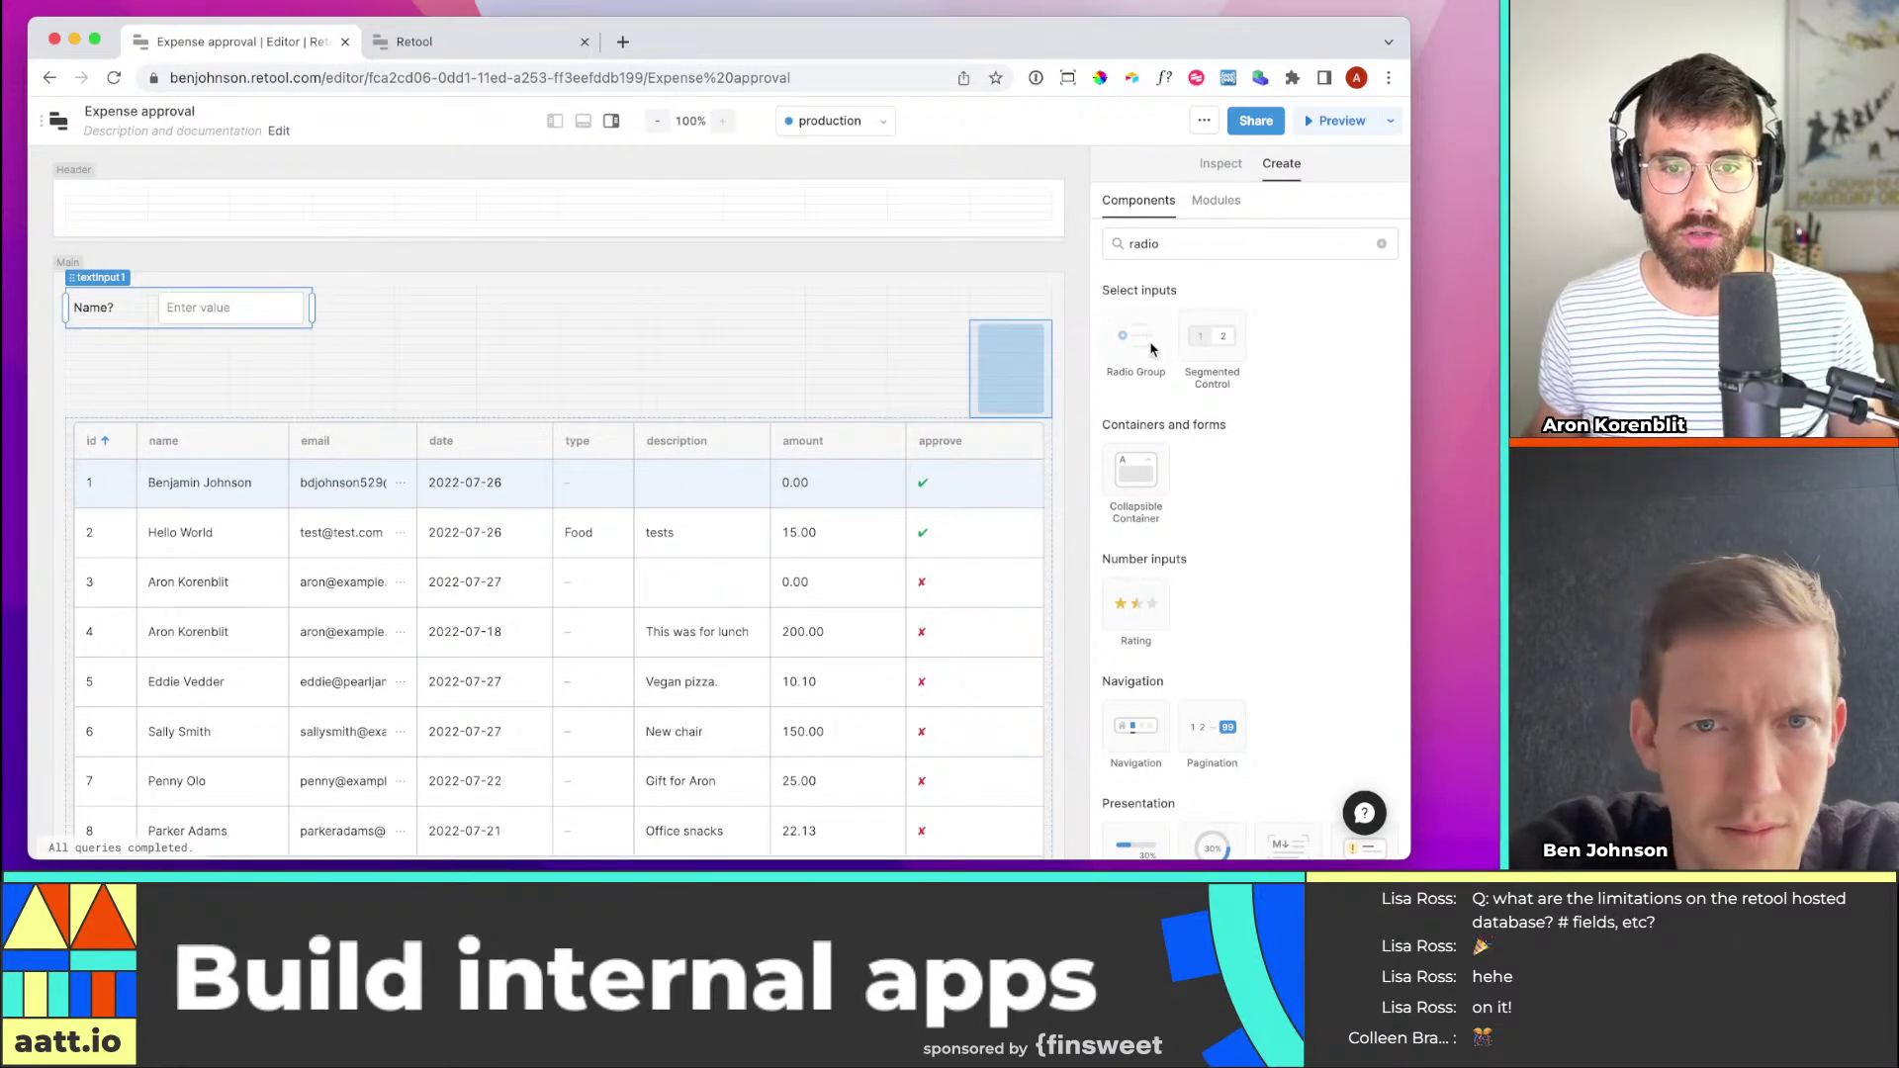
{"action": "left_click_drag", "start_coordinate": [1152, 345], "coordinate": [1150, 346]}
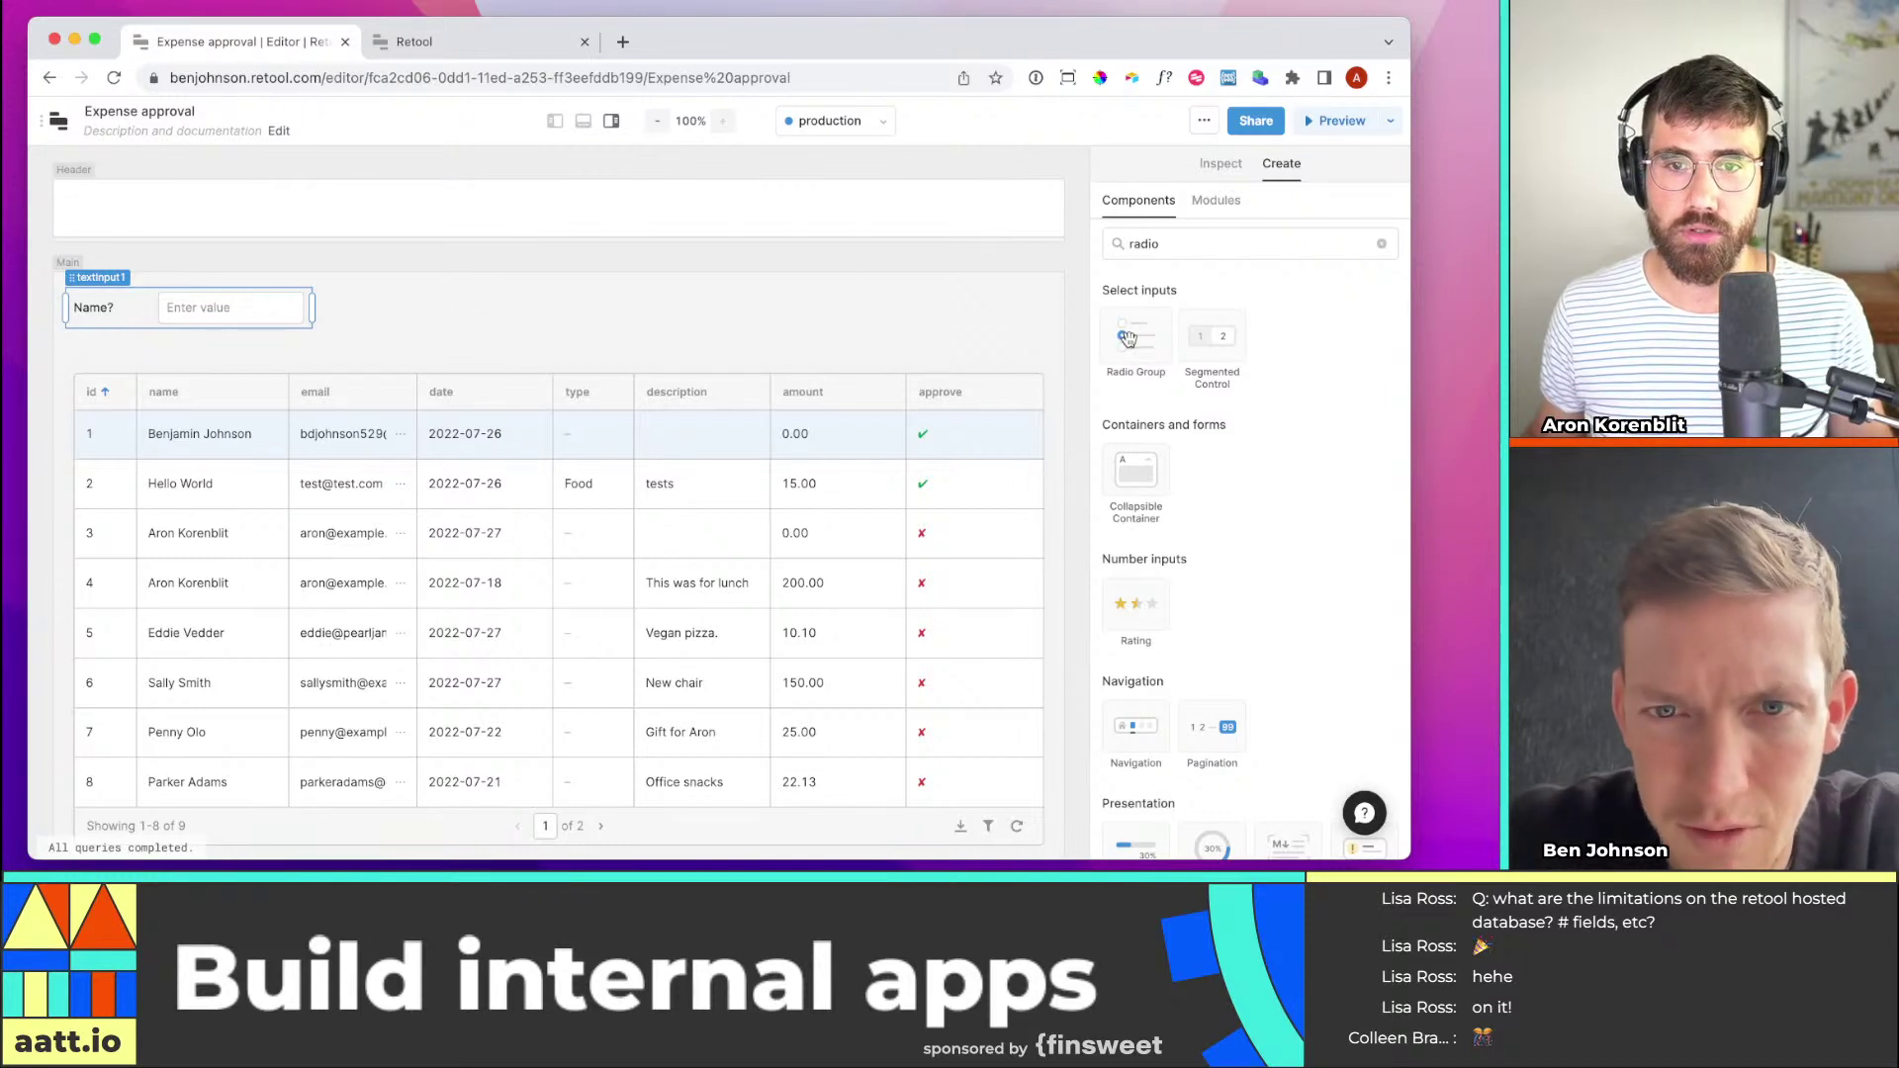
{"action": "left_click_drag", "start_coordinate": [1126, 342], "coordinate": [121, 387]}
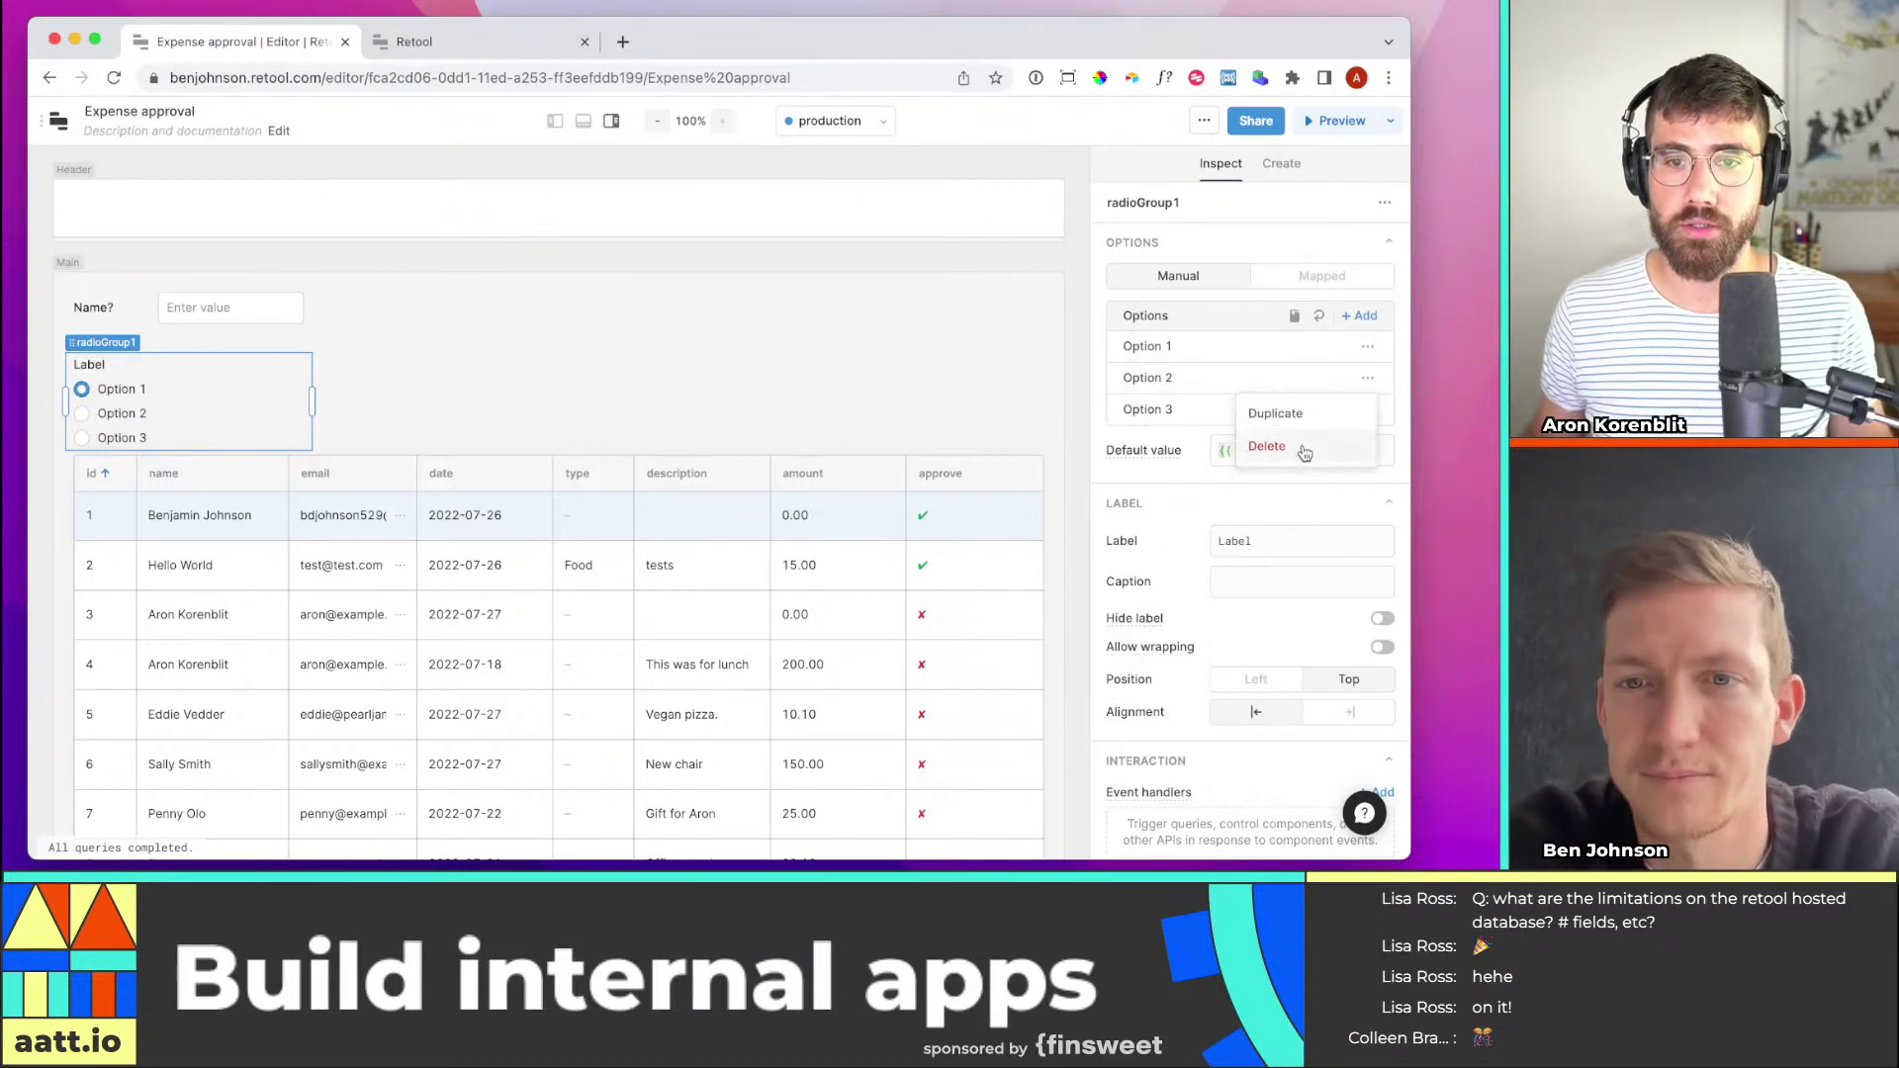
{"action": "left_click", "coordinate": [1304, 446]}
Delete Option 3 from the radio group and set Option 1's value to Unapproved
{"action": "left_click", "coordinate": [1368, 378]}
{"action": "left_click", "coordinate": [1311, 456]}
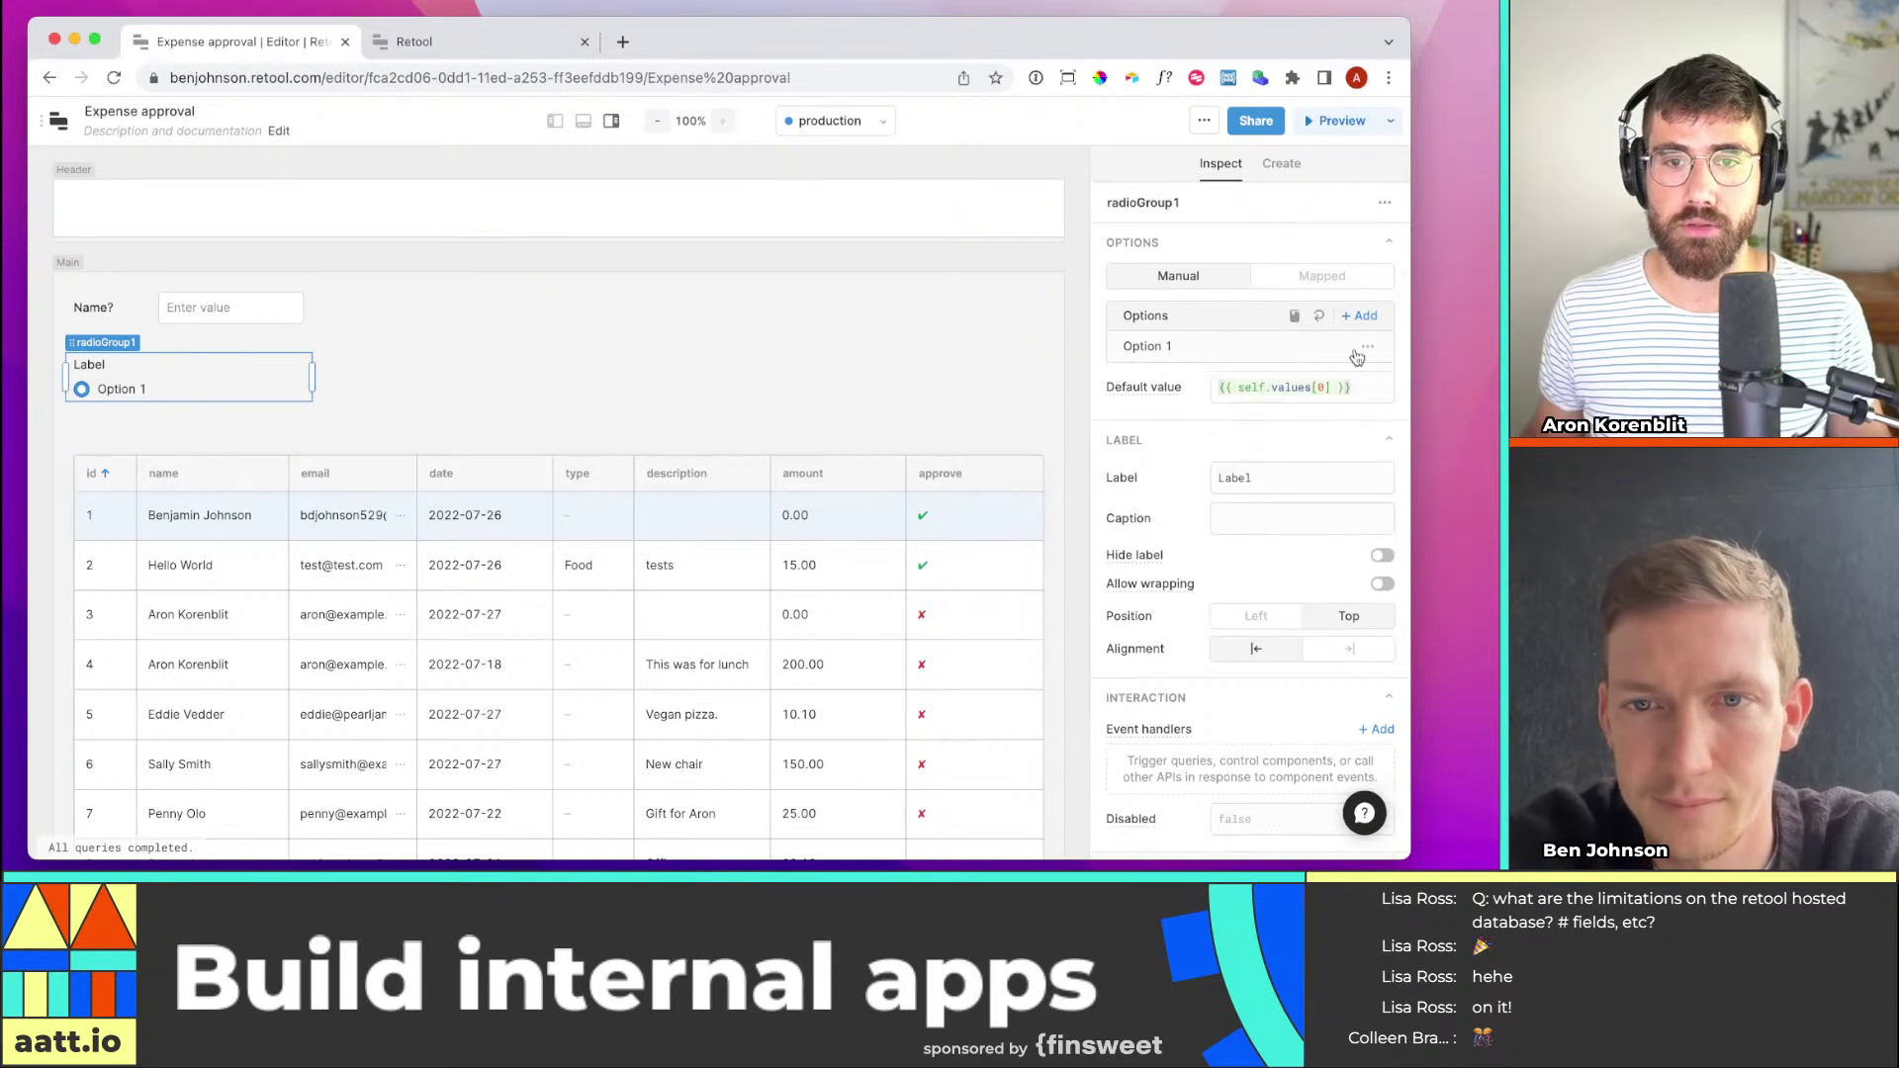
{"action": "left_click", "coordinate": [1213, 347]}
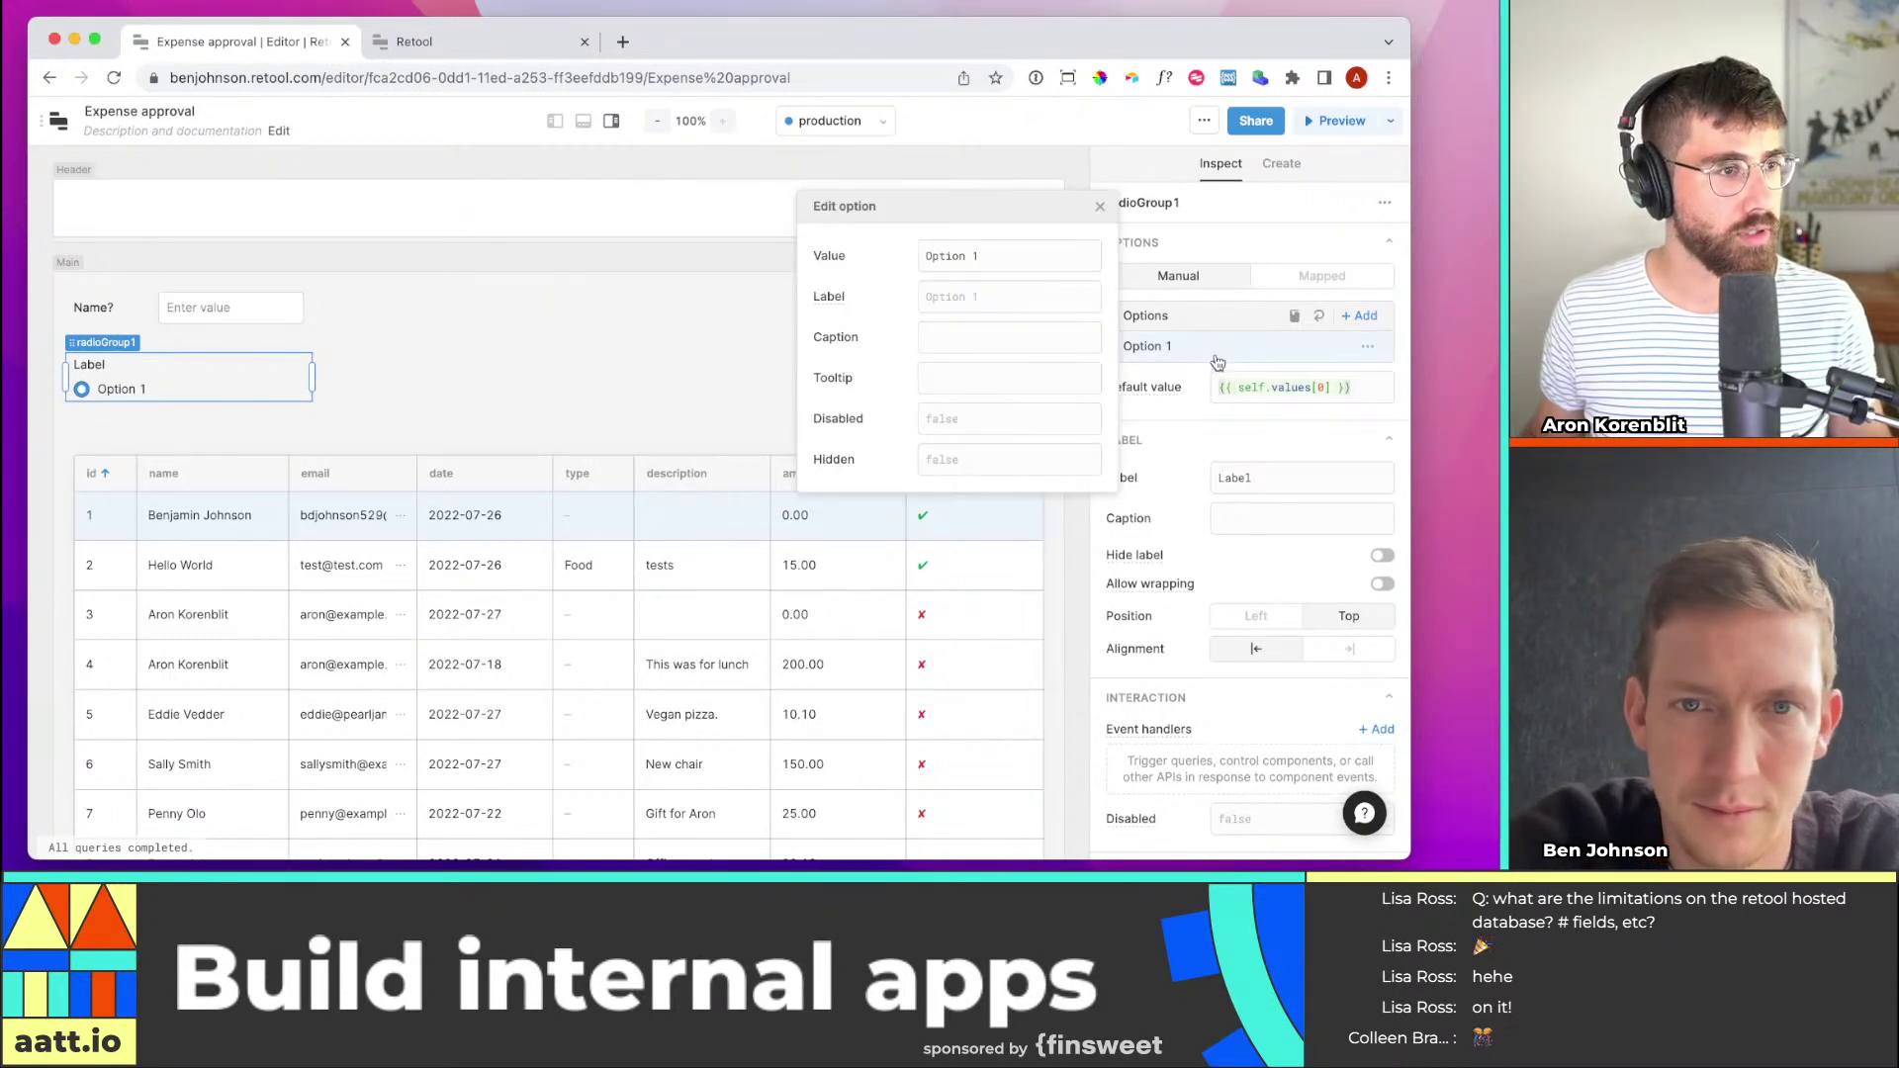
{"action": "key", "text": "shift+Tab"}
{"action": "key", "text": "shift+Tab"}
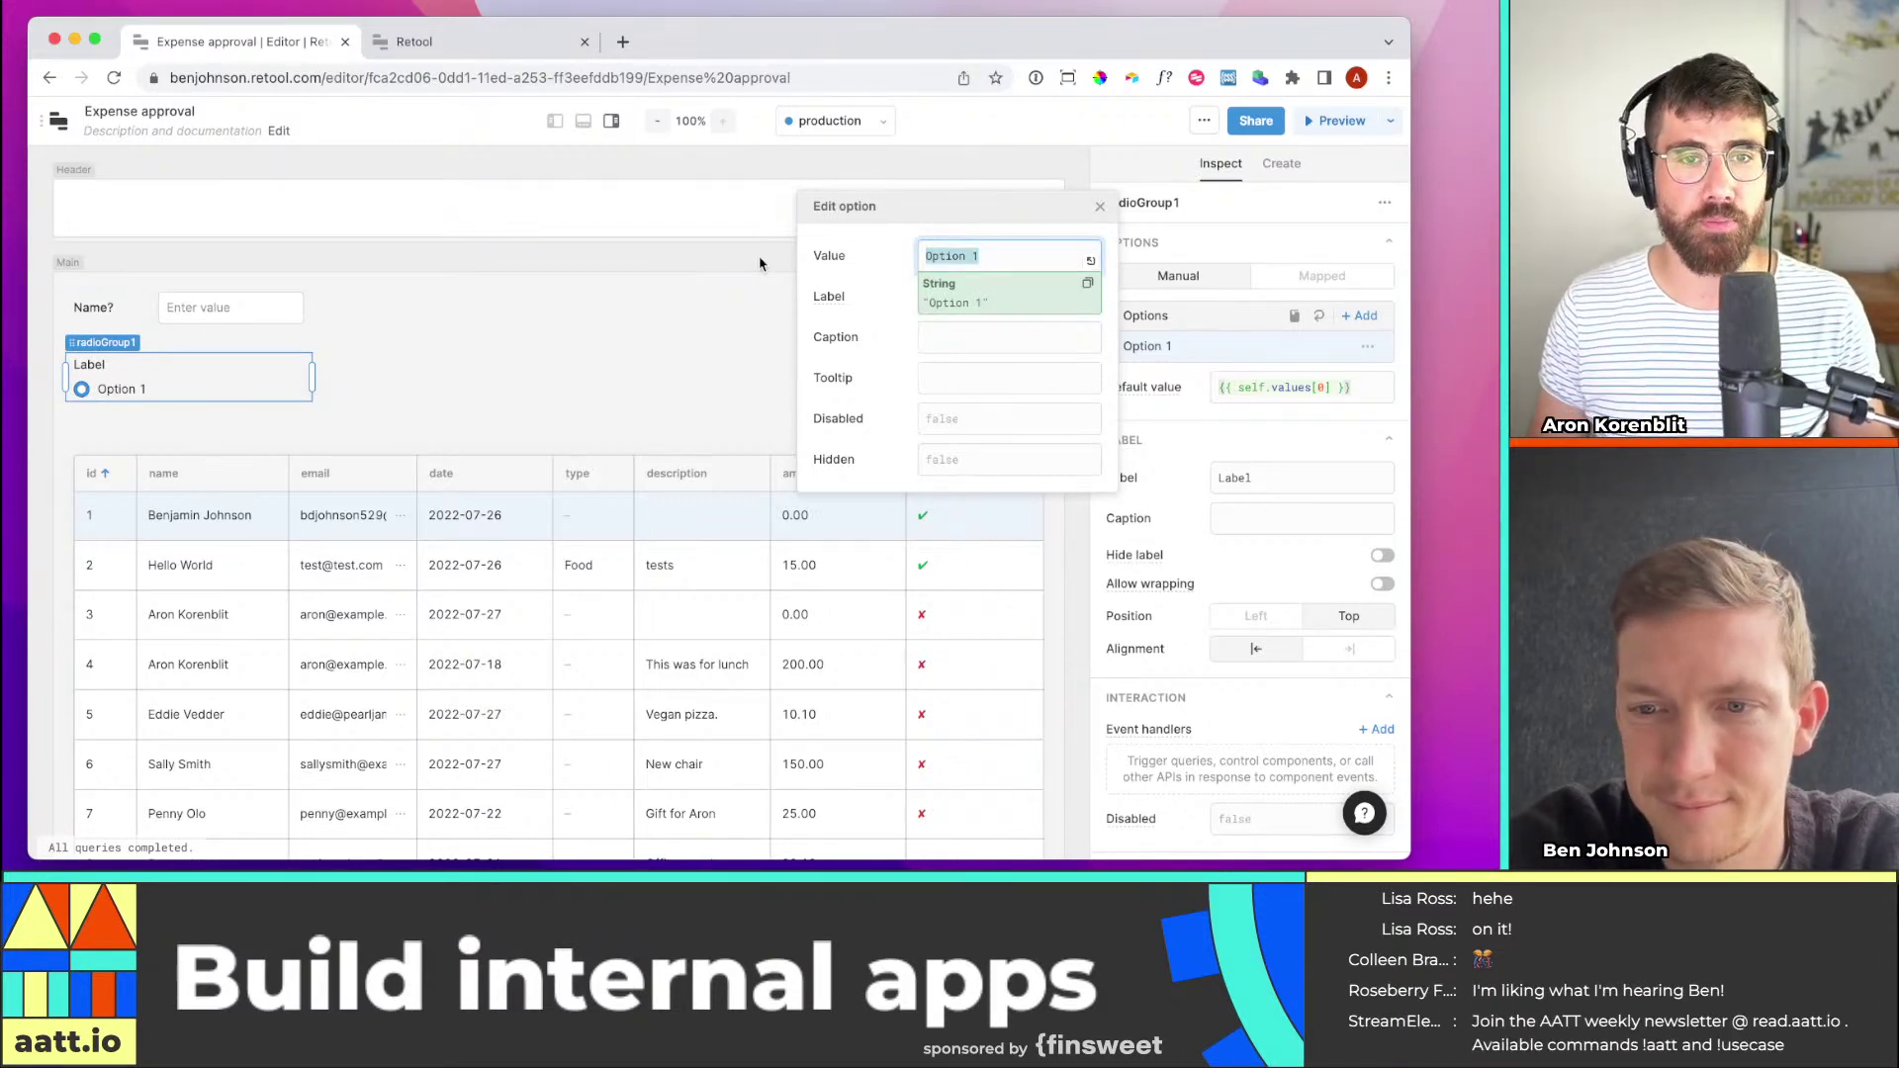
{"action": "type", "text": "U"}
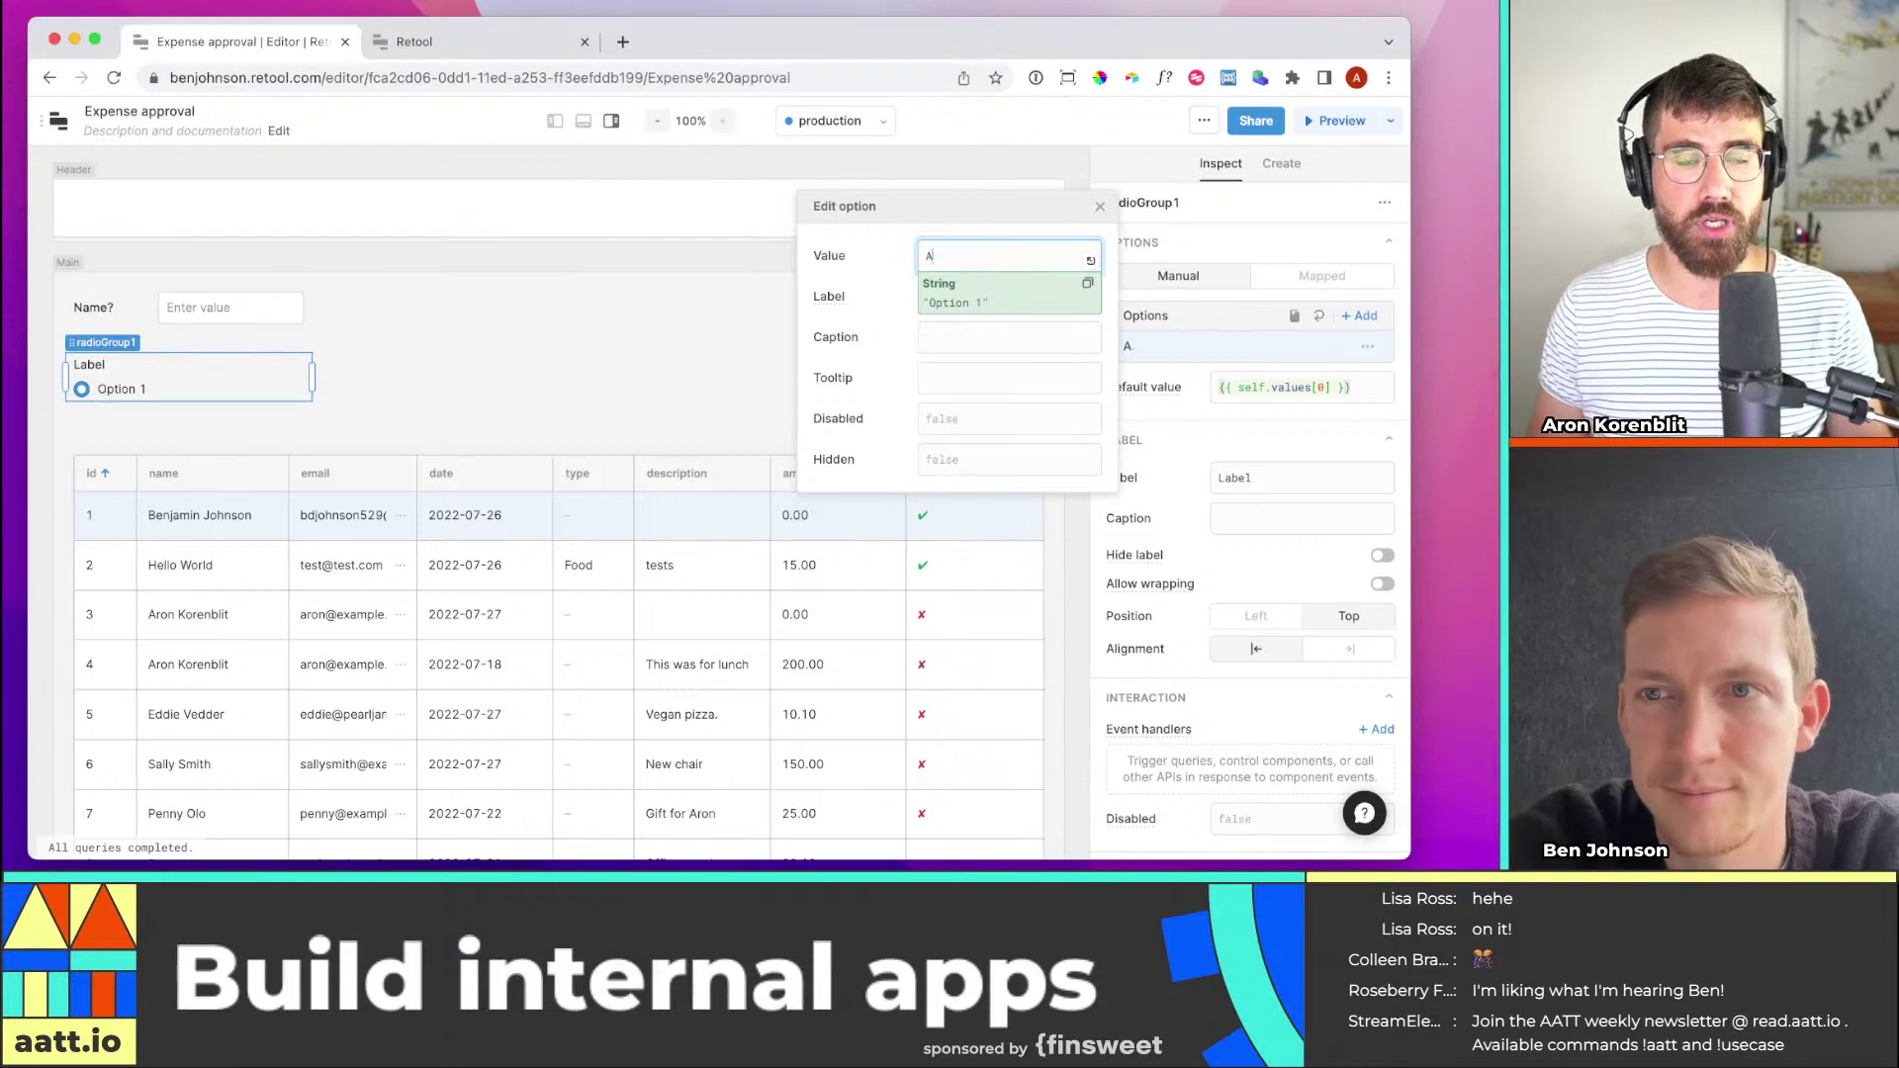
{"action": "type", "text": "napproved"}
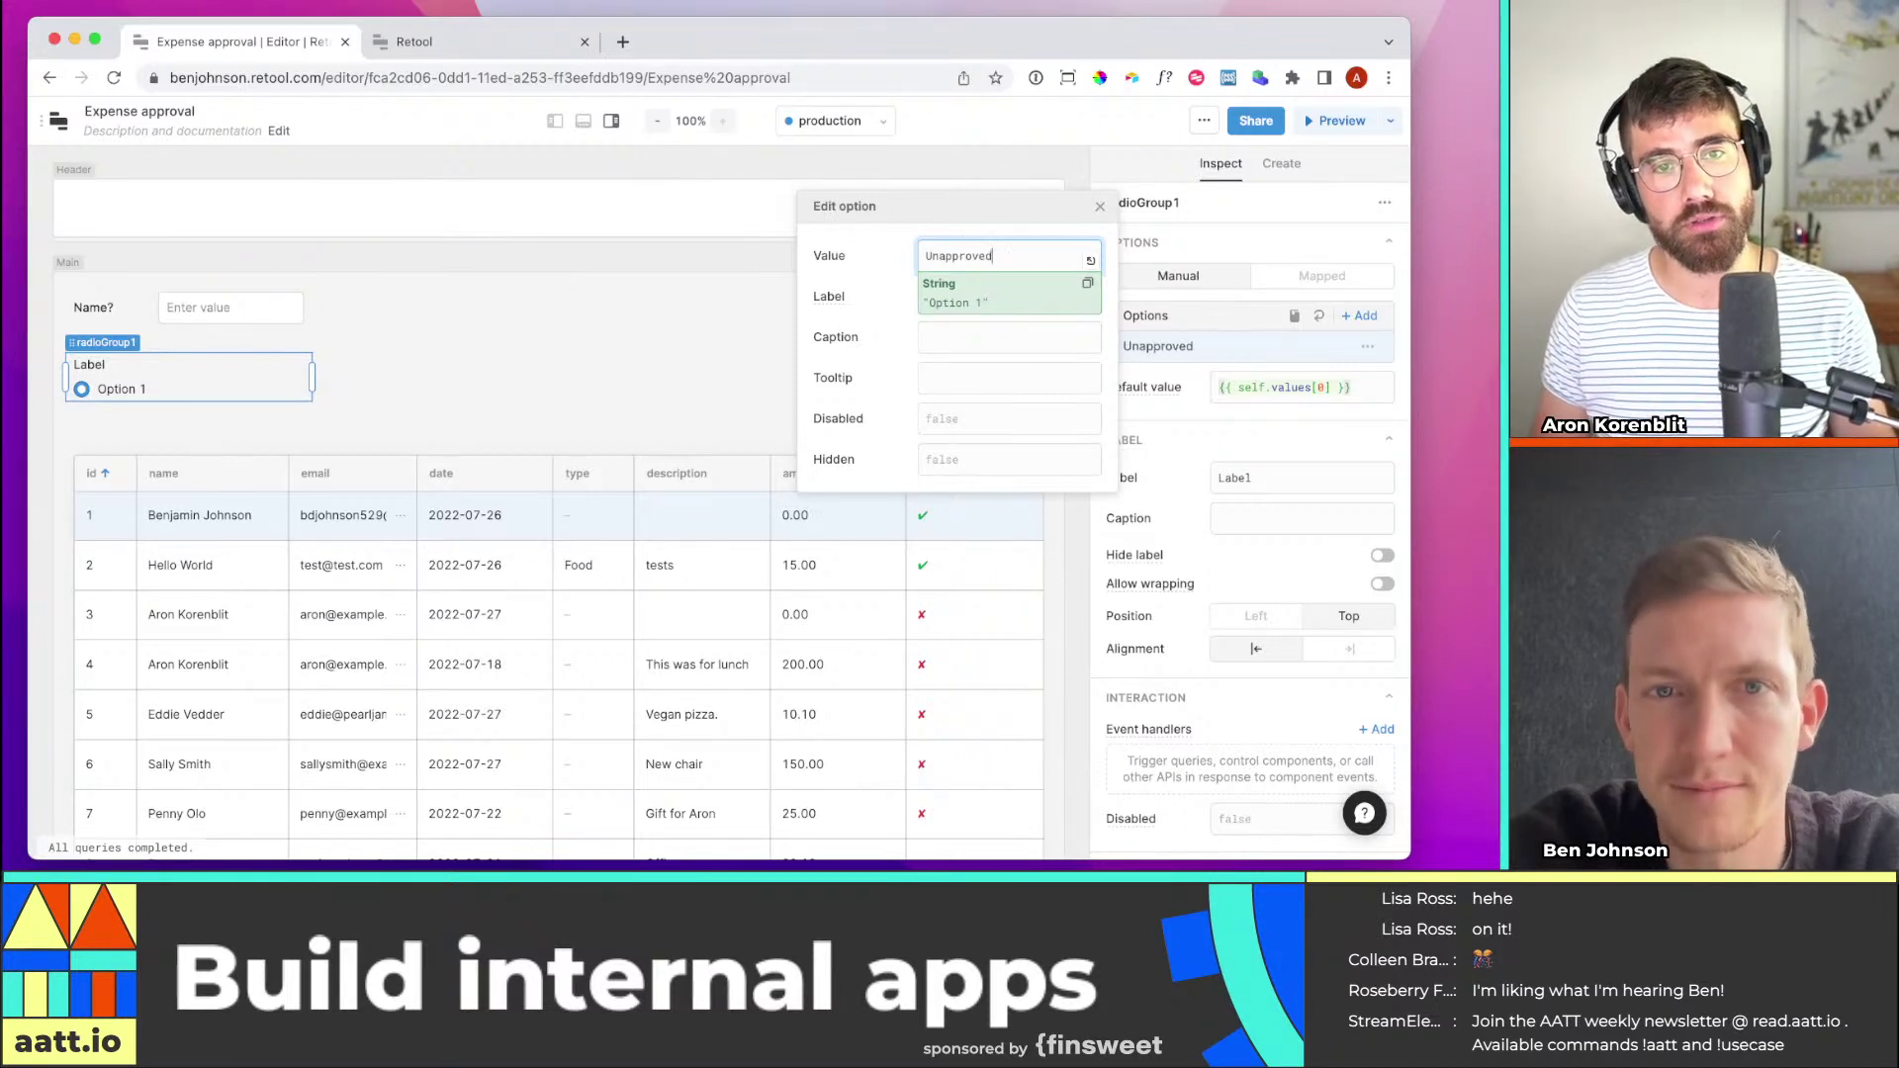
{"action": "left_click", "coordinate": [876, 342]}
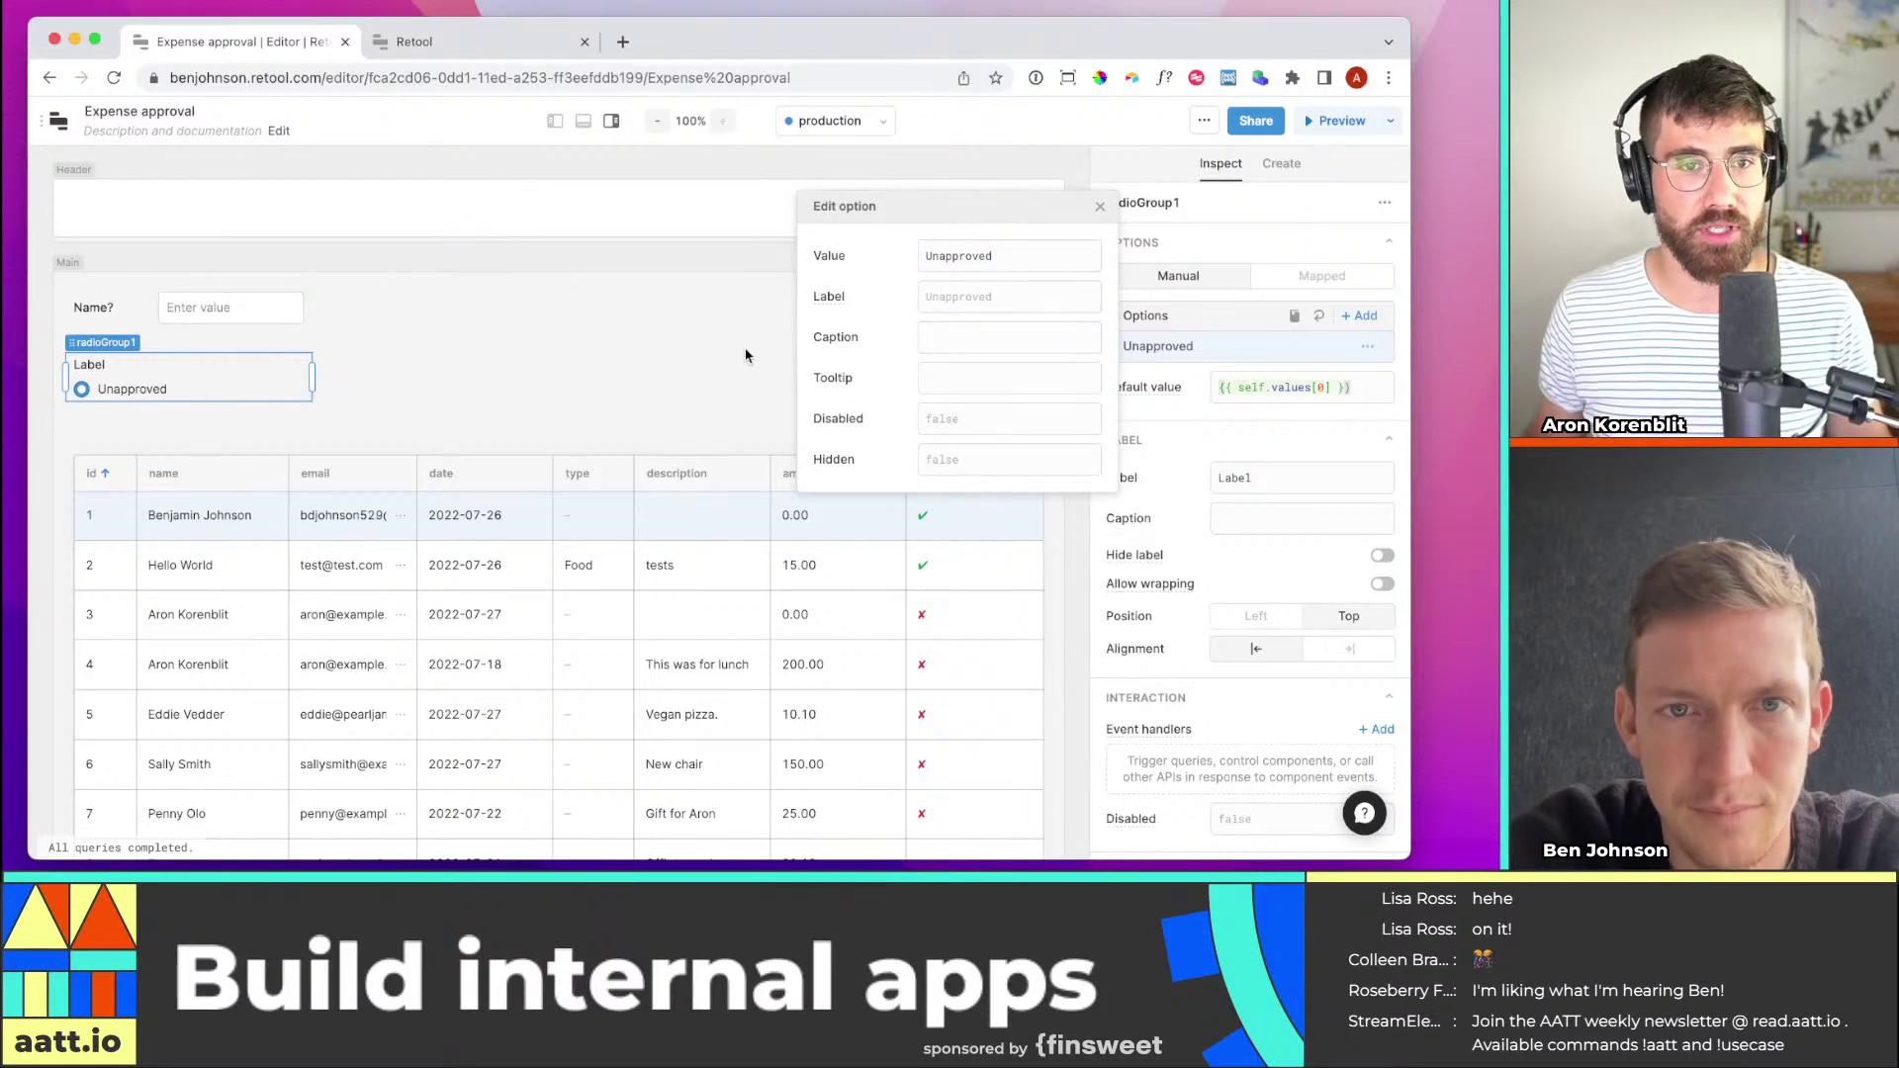
{"action": "left_click", "coordinate": [176, 424]}
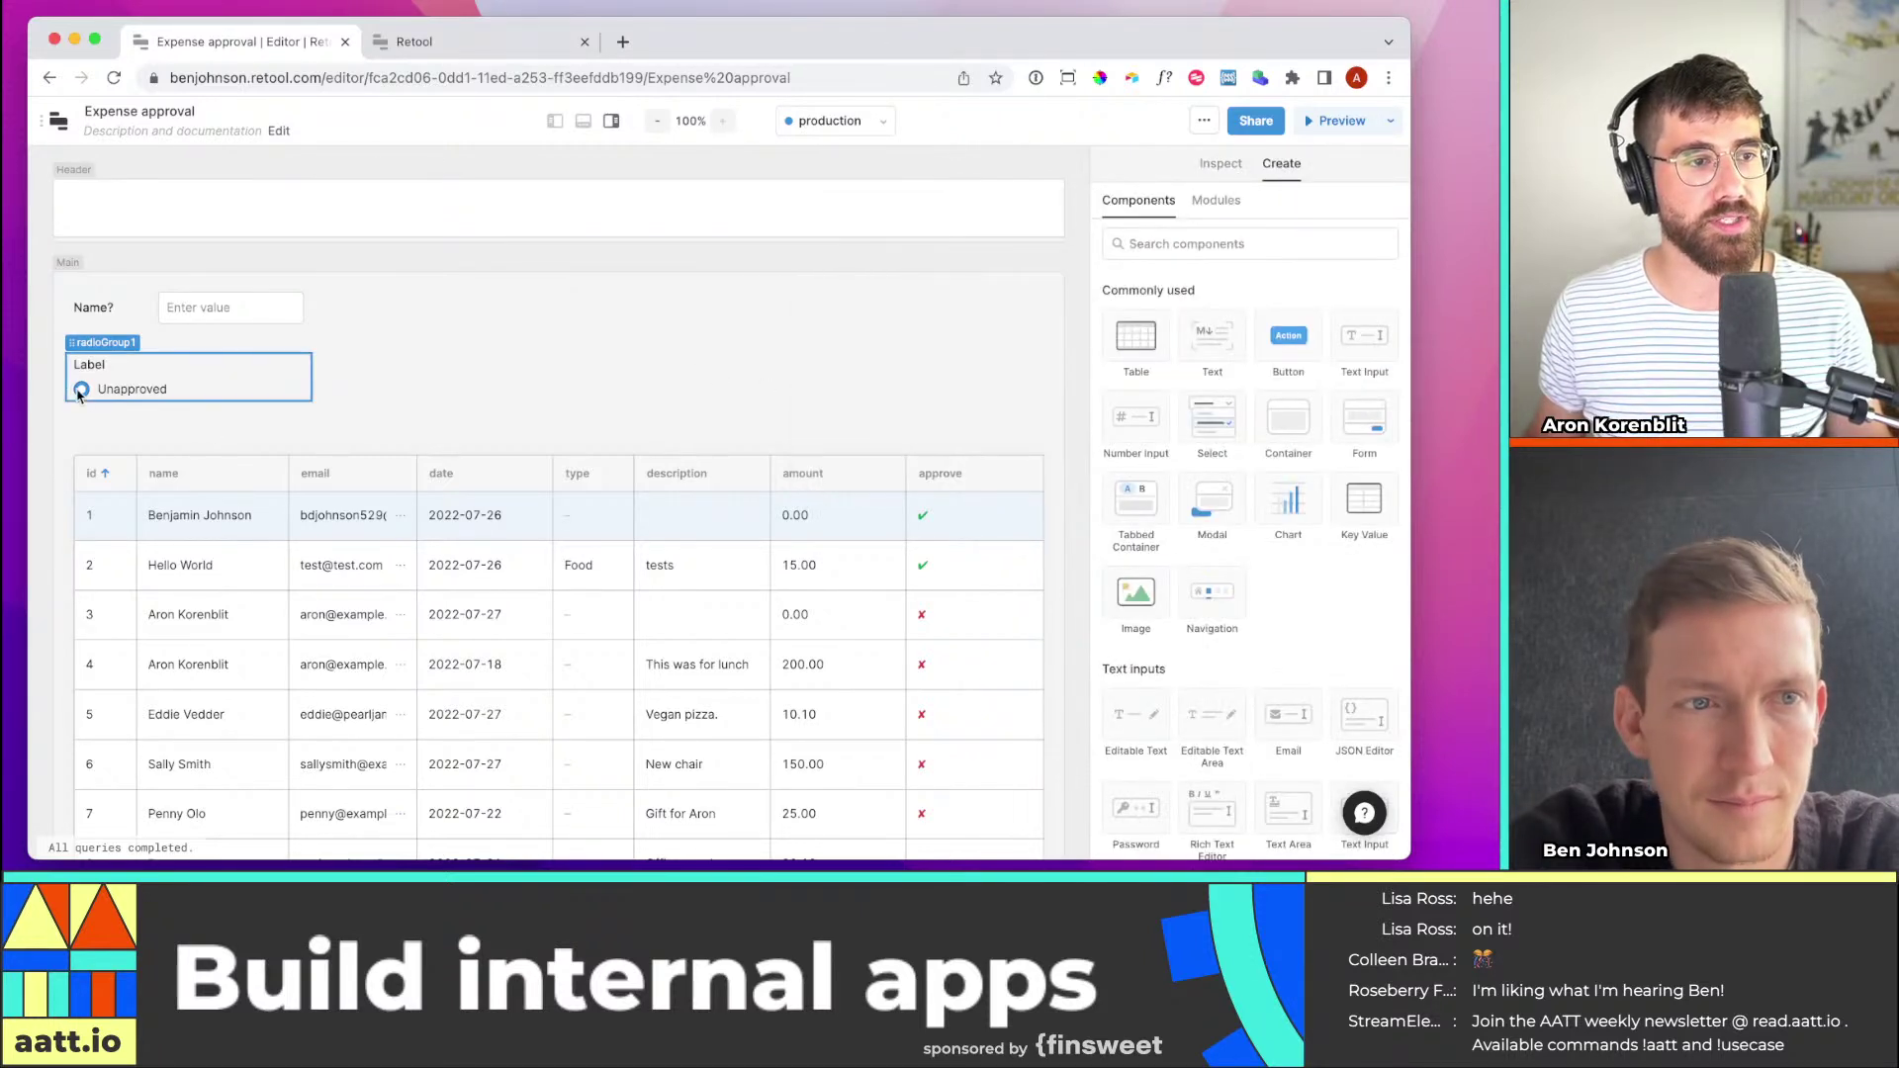
Try mapped options on the radio group, revert to manual options, and add a second option
{"action": "left_click", "coordinate": [84, 394]}
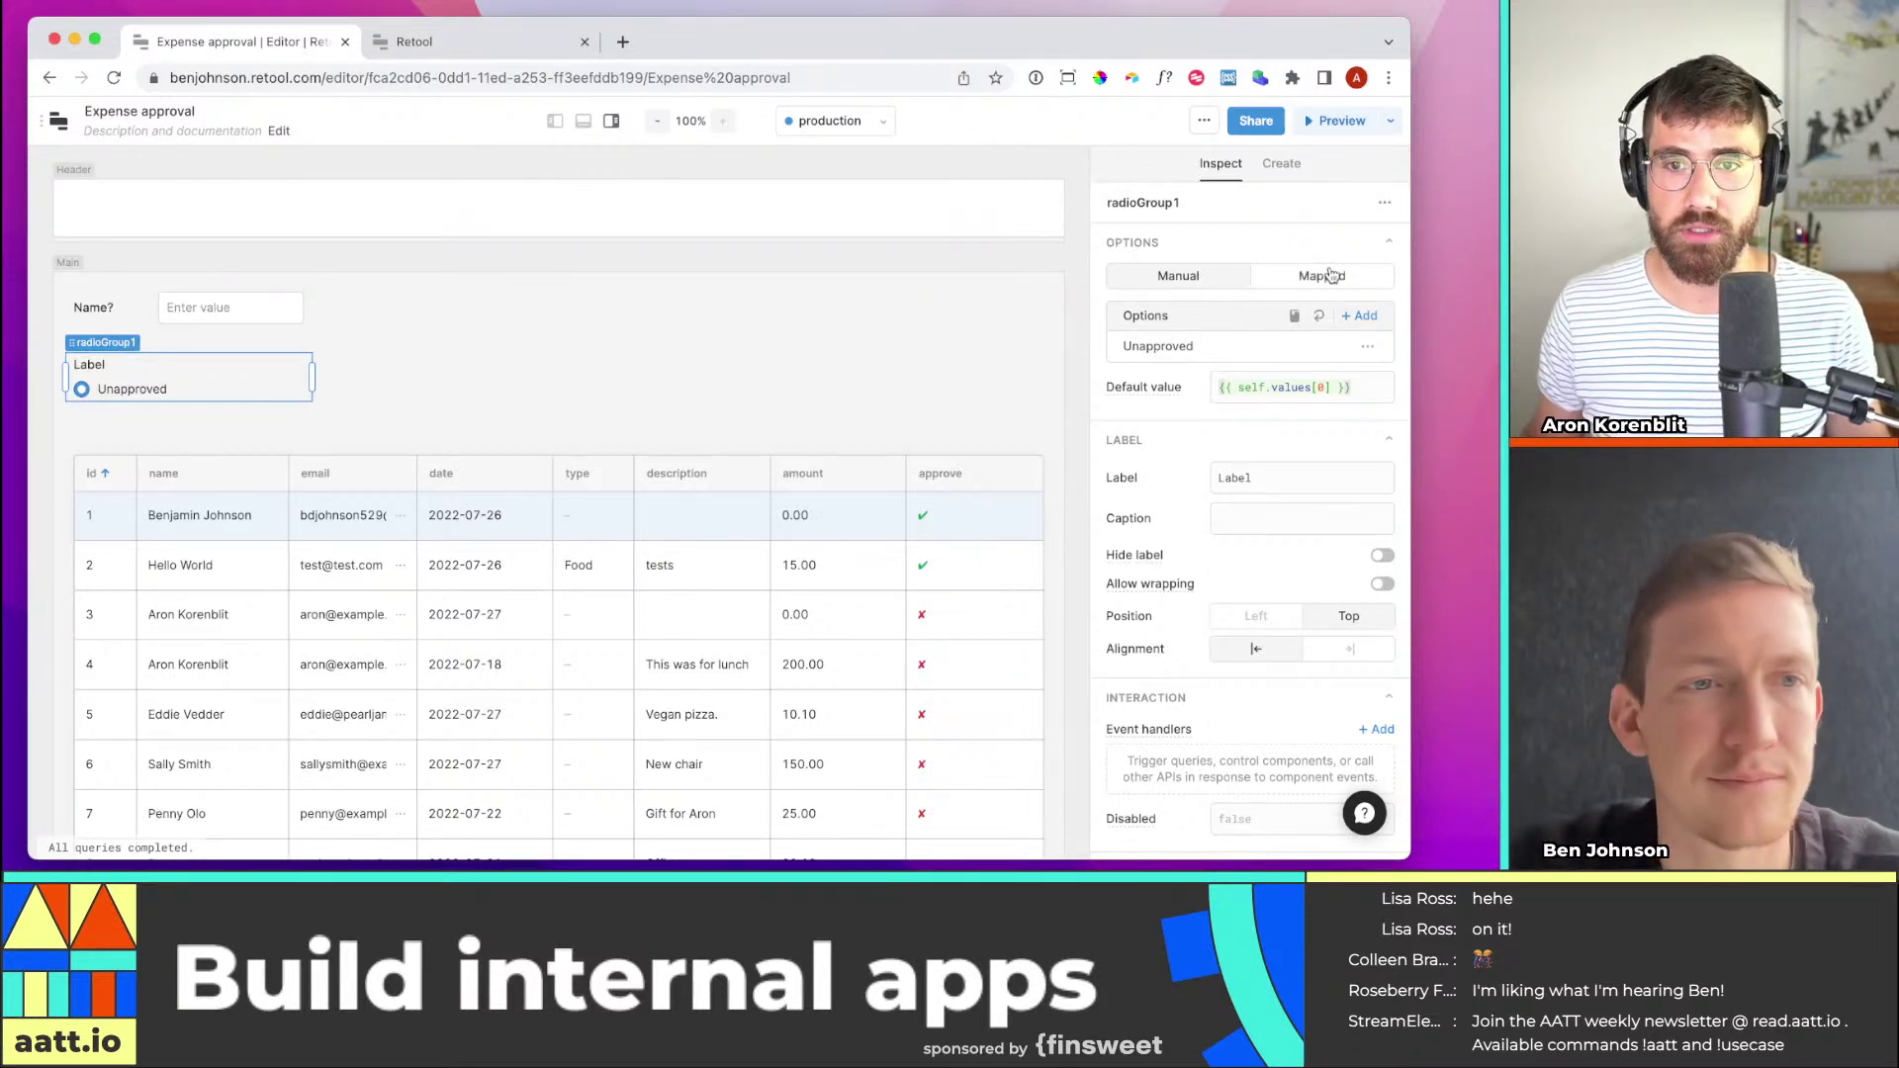
{"action": "left_click", "coordinate": [1274, 167]}
{"action": "left_click", "coordinate": [1227, 169]}
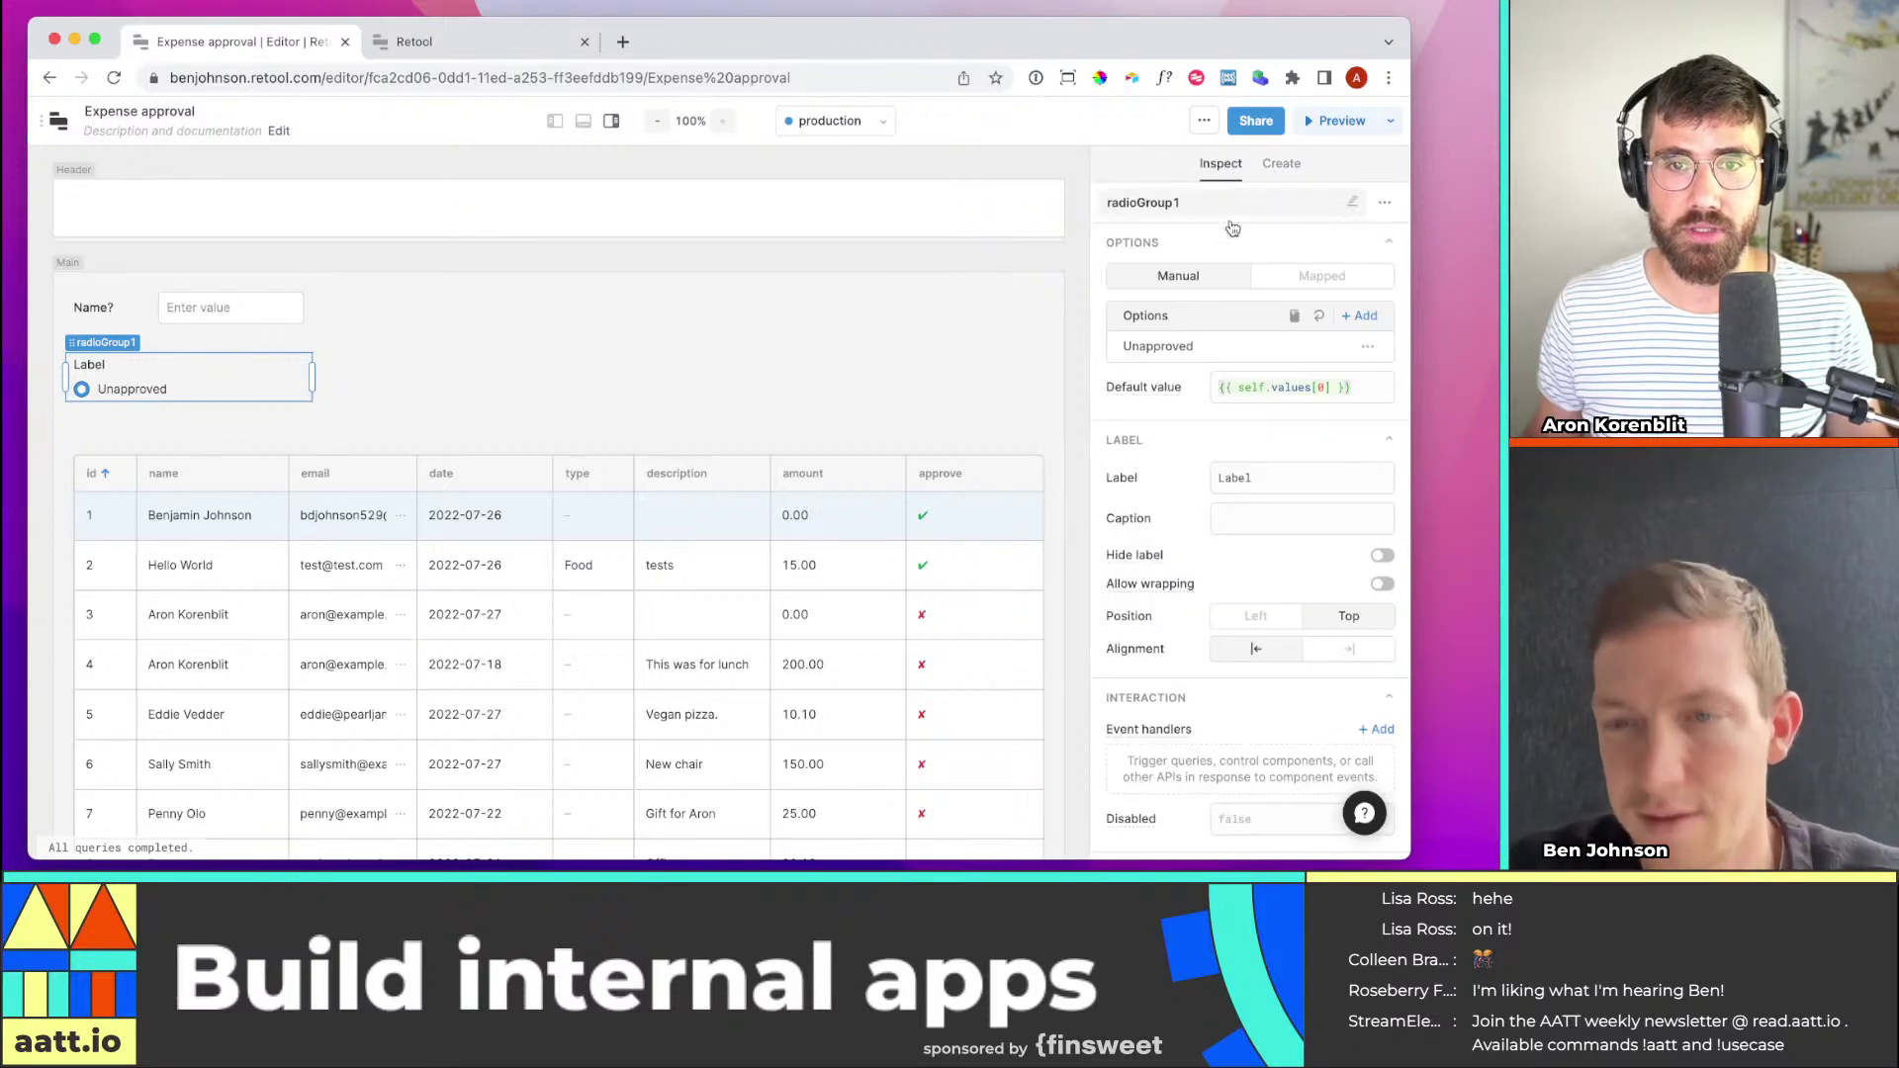
{"action": "left_click", "coordinate": [1307, 281]}
{"action": "left_click", "coordinate": [1182, 277]}
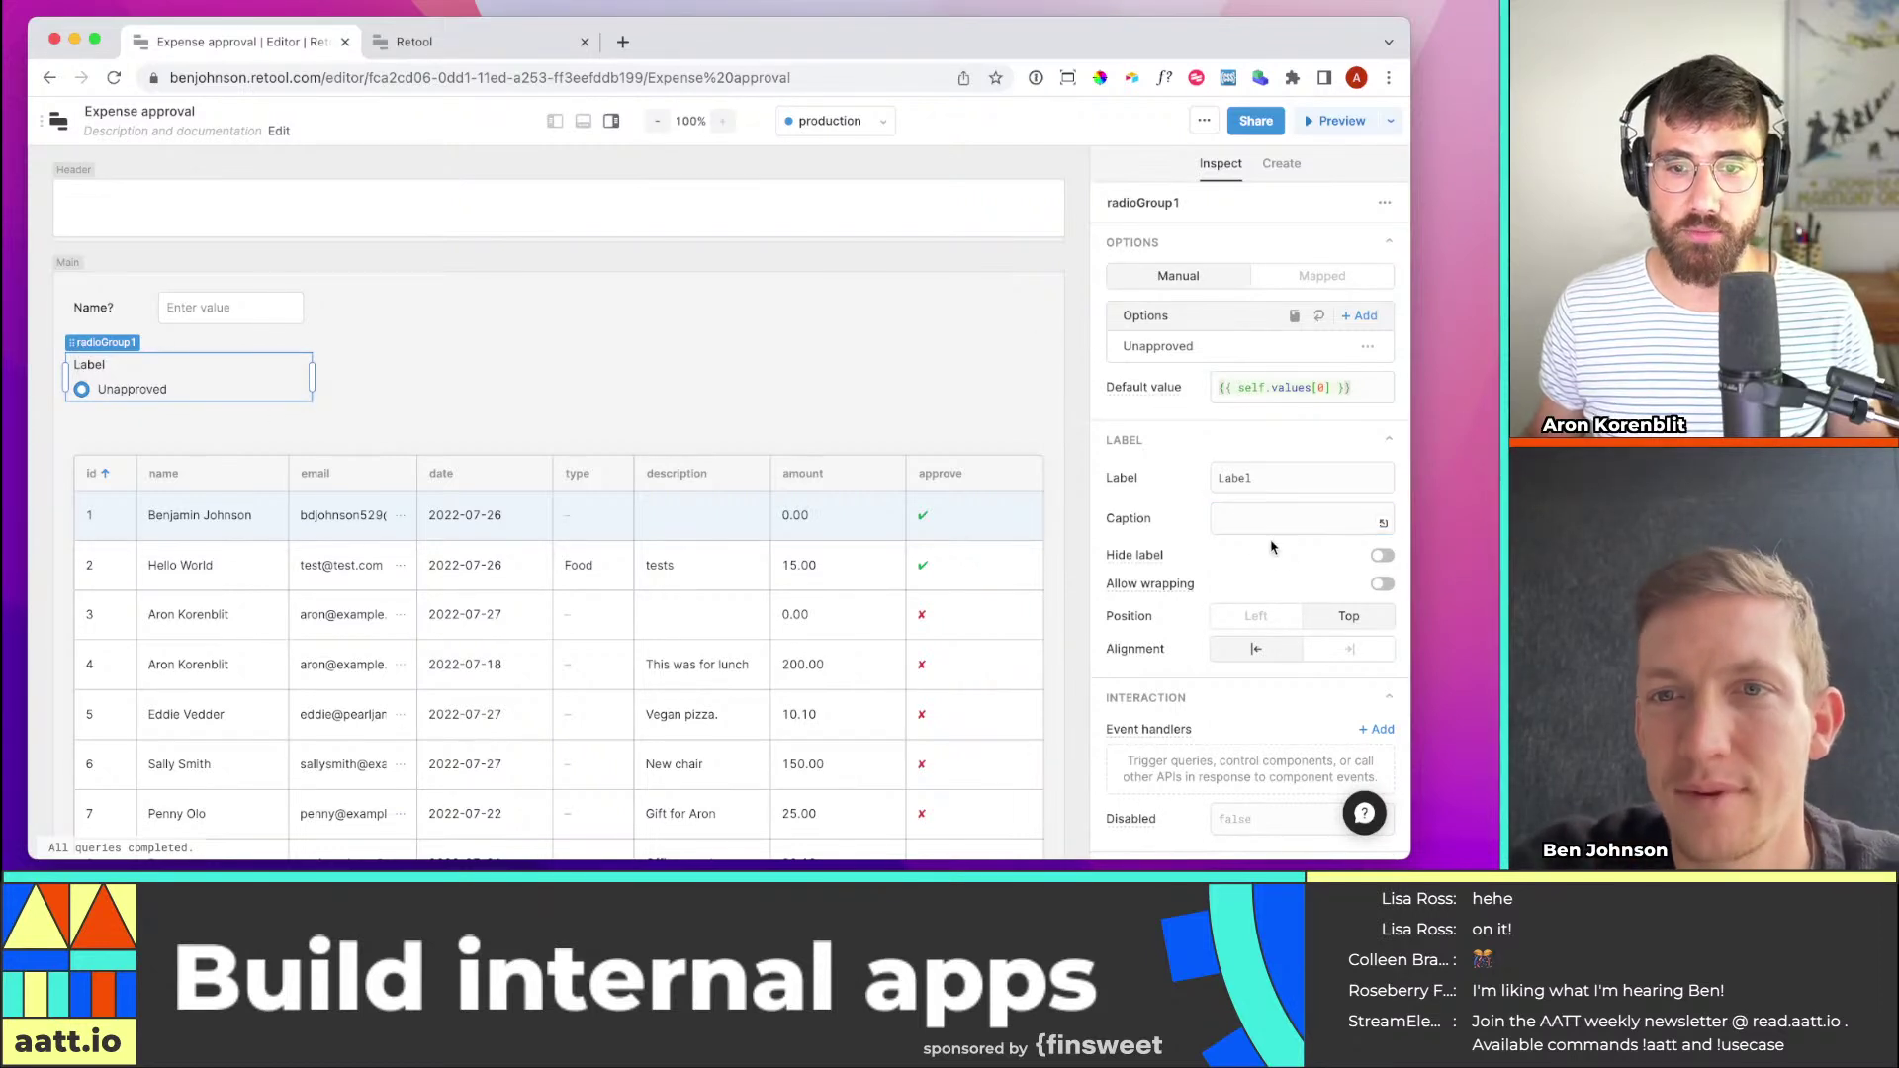
{"action": "scroll", "coordinate": [1252, 495], "scroll_direction": "down", "scroll_amount": 2}
{"action": "key", "text": "Escape"}
{"action": "left_click", "coordinate": [81, 346]}
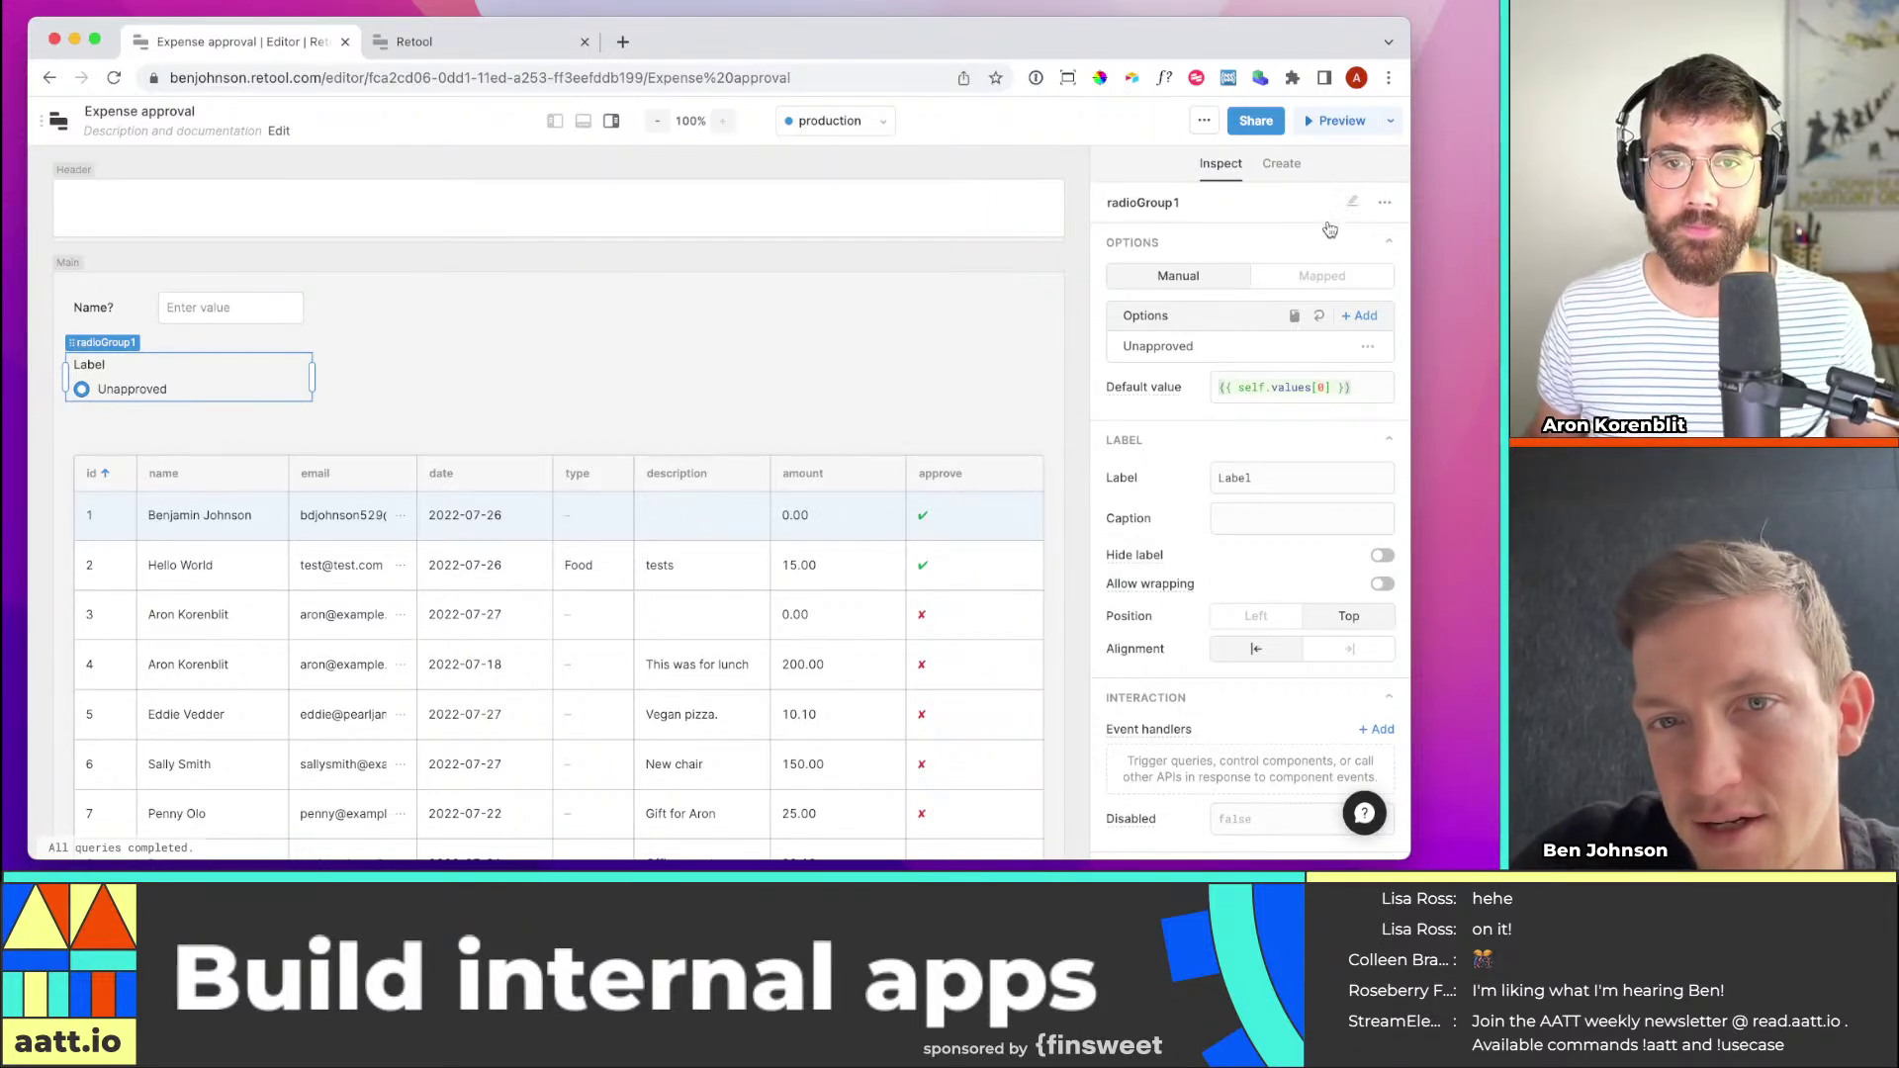
{"action": "left_click", "coordinate": [1367, 316]}
Set the new option's value to Approved and test choosing it, then return to Unapproved
{"action": "left_click", "coordinate": [955, 289]}
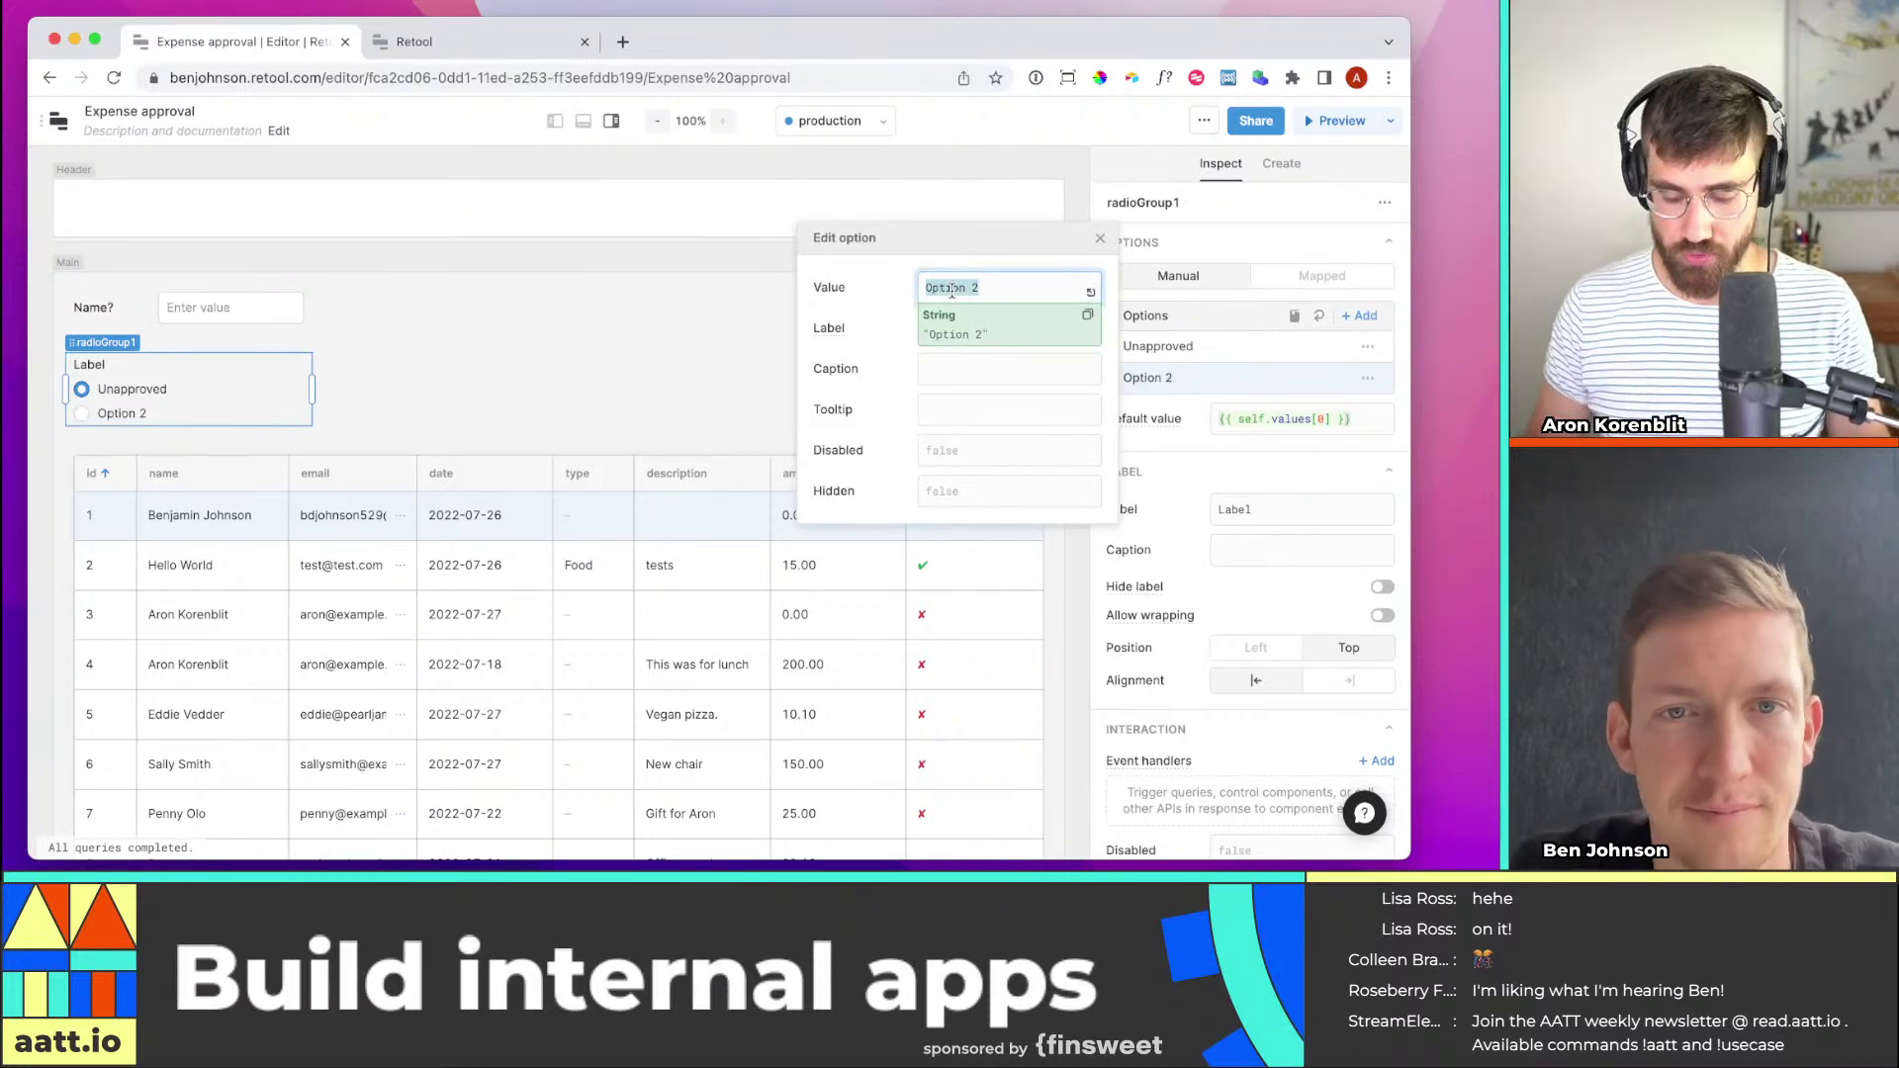
{"action": "type", "text": "Approved"}
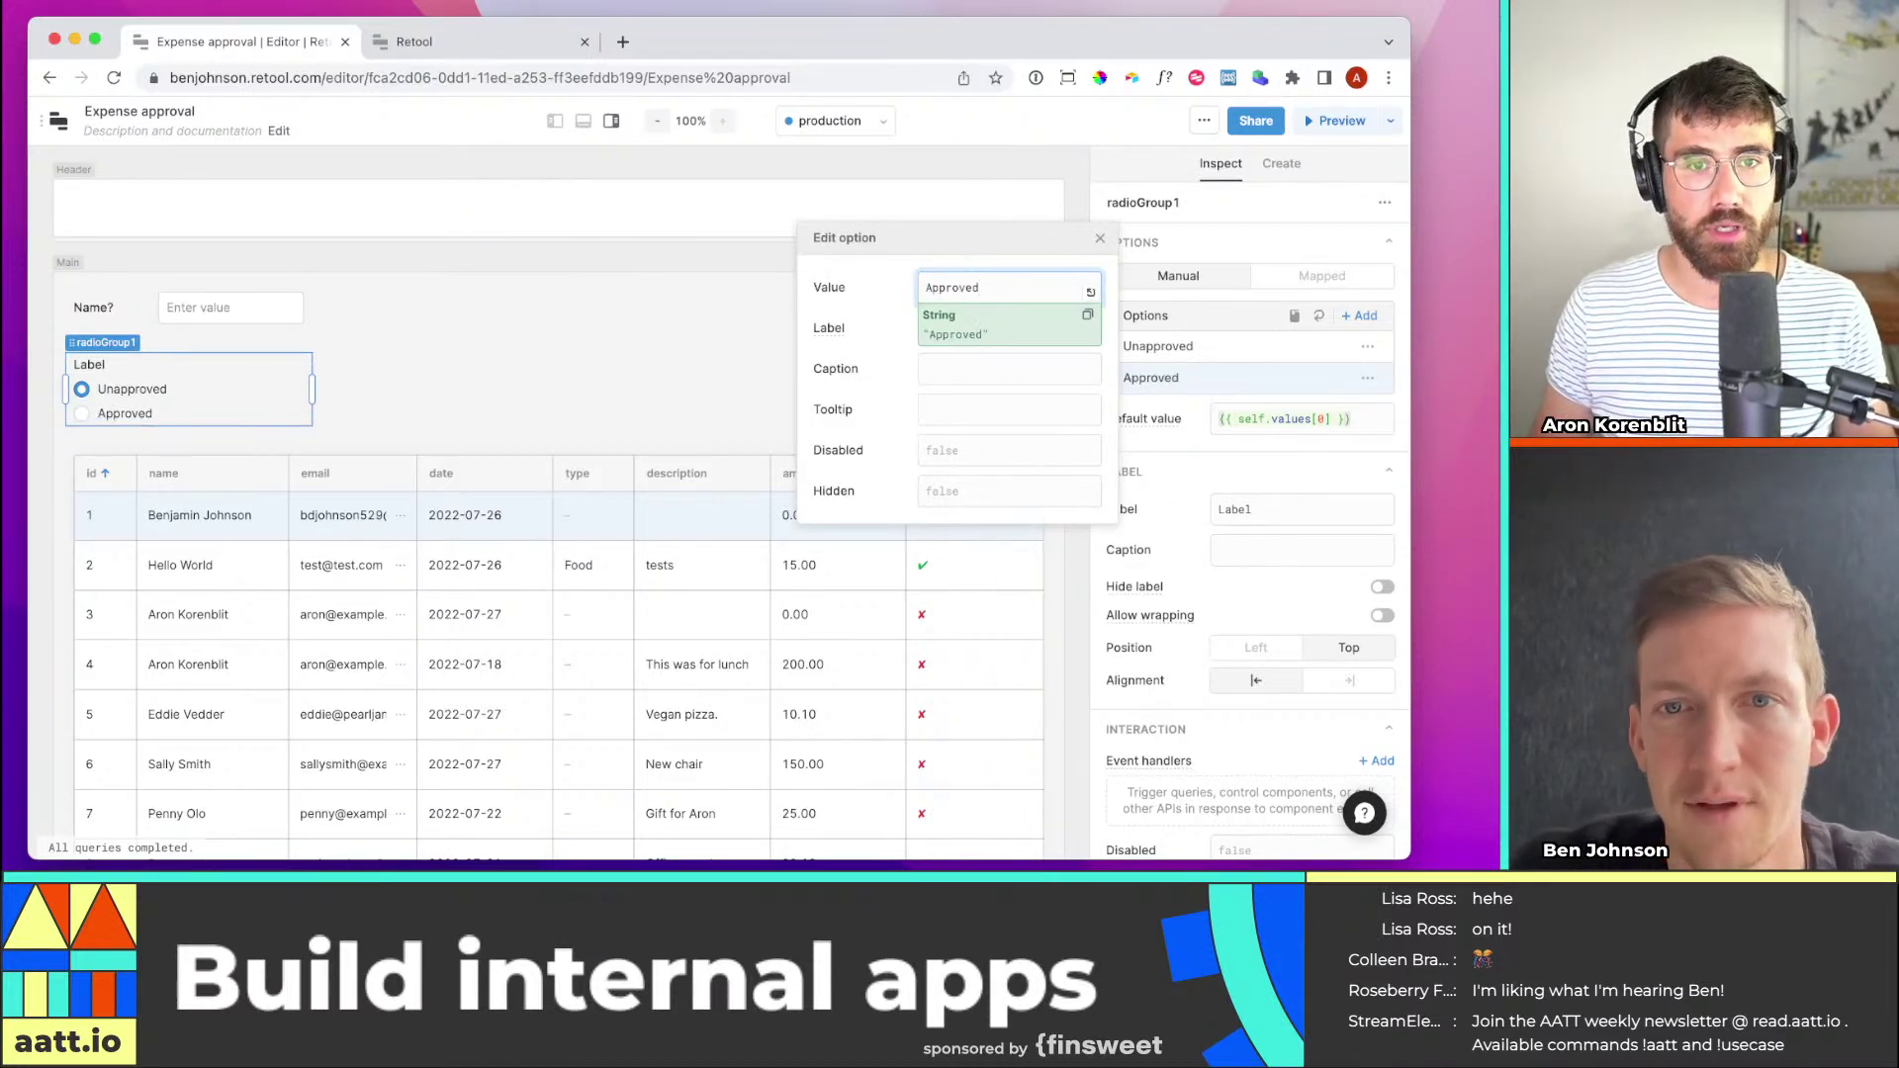
{"action": "left_click", "coordinate": [908, 327]}
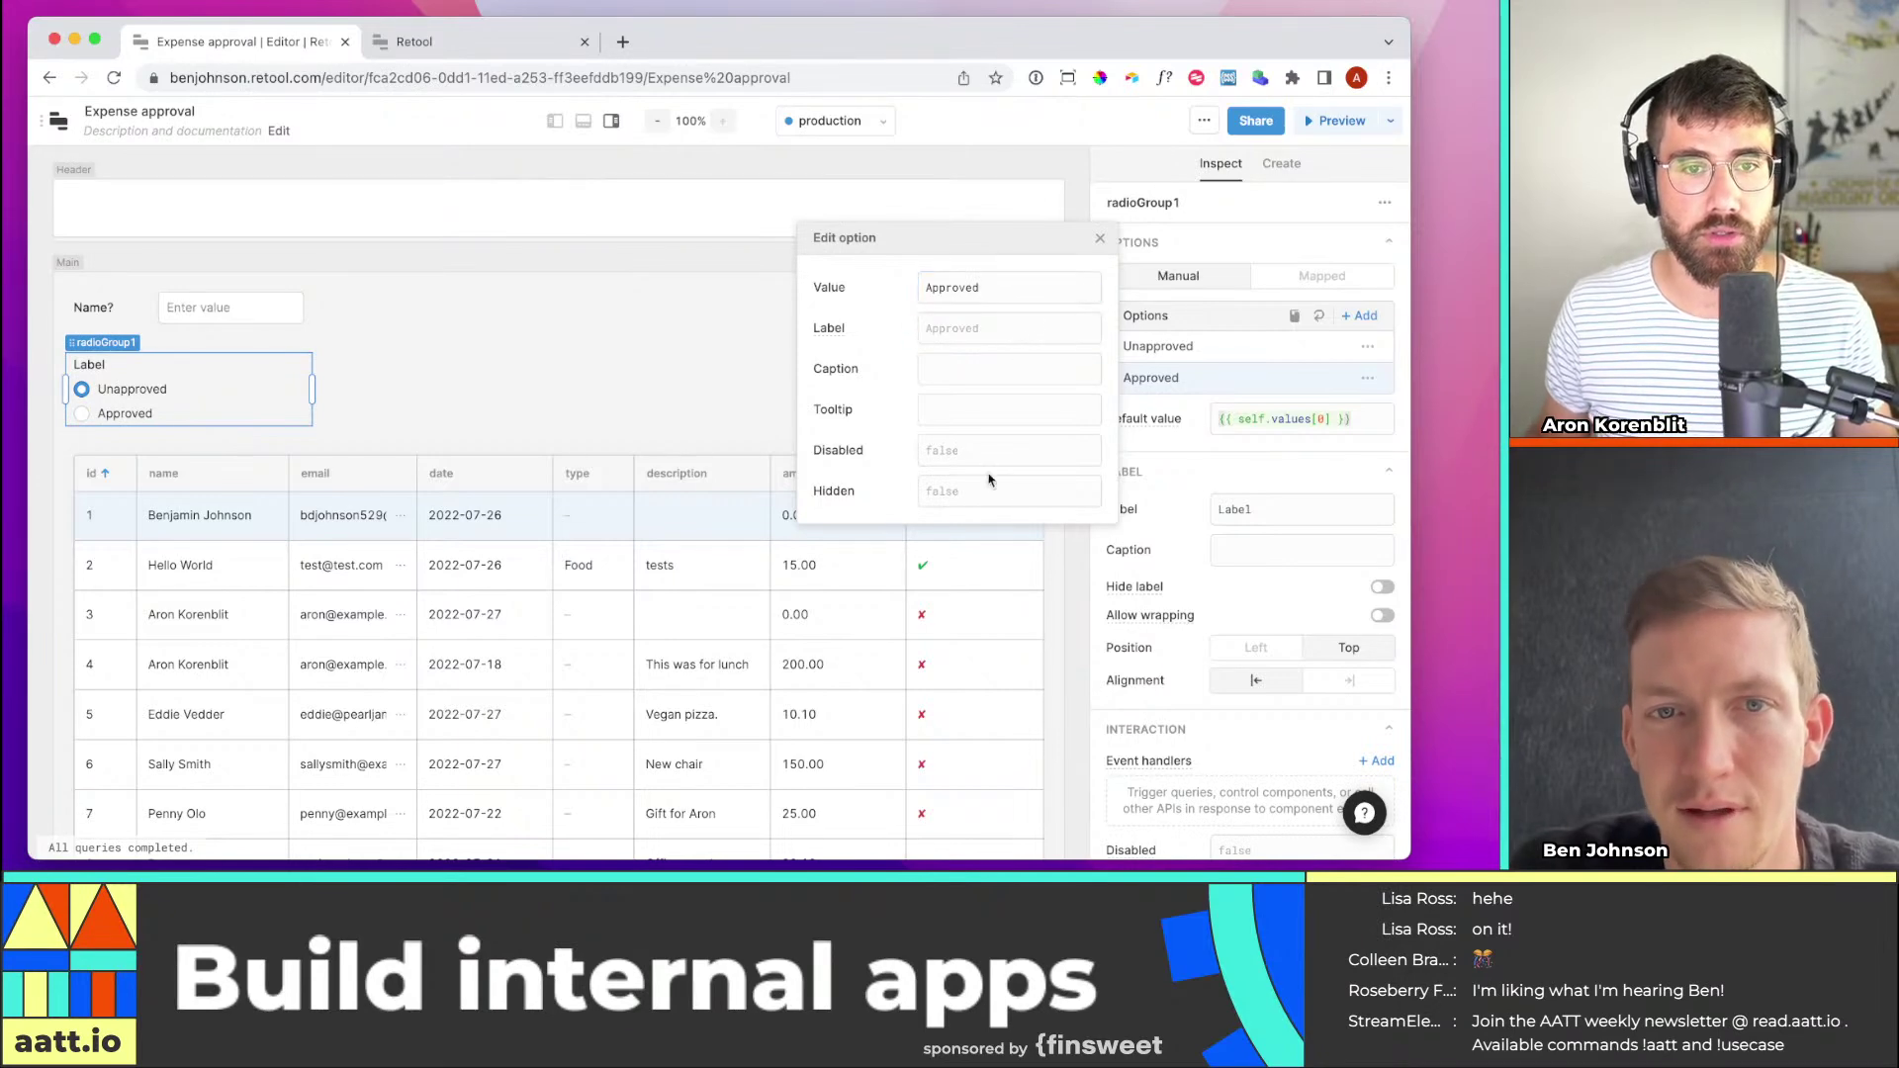
{"action": "left_click", "coordinate": [514, 384]}
{"action": "left_click", "coordinate": [69, 414]}
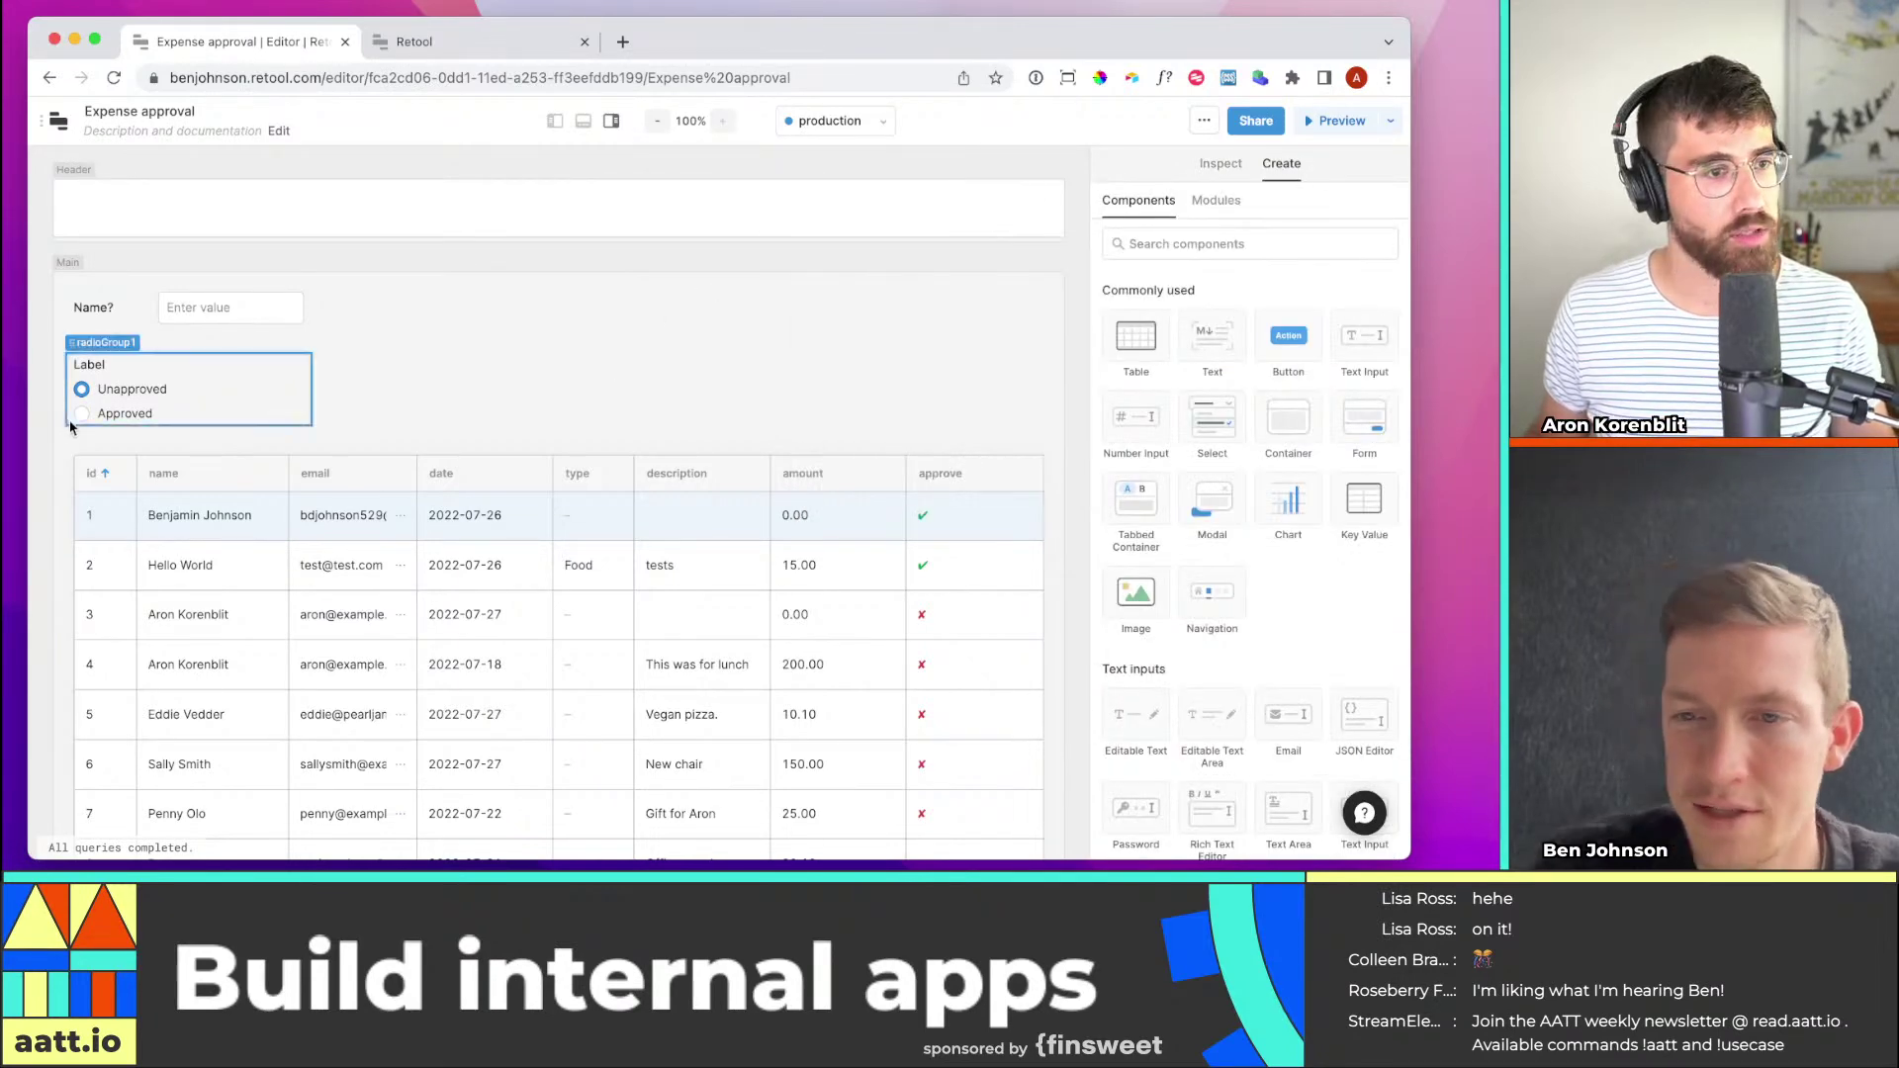
{"action": "left_click", "coordinate": [81, 412]}
{"action": "left_click", "coordinate": [82, 388]}
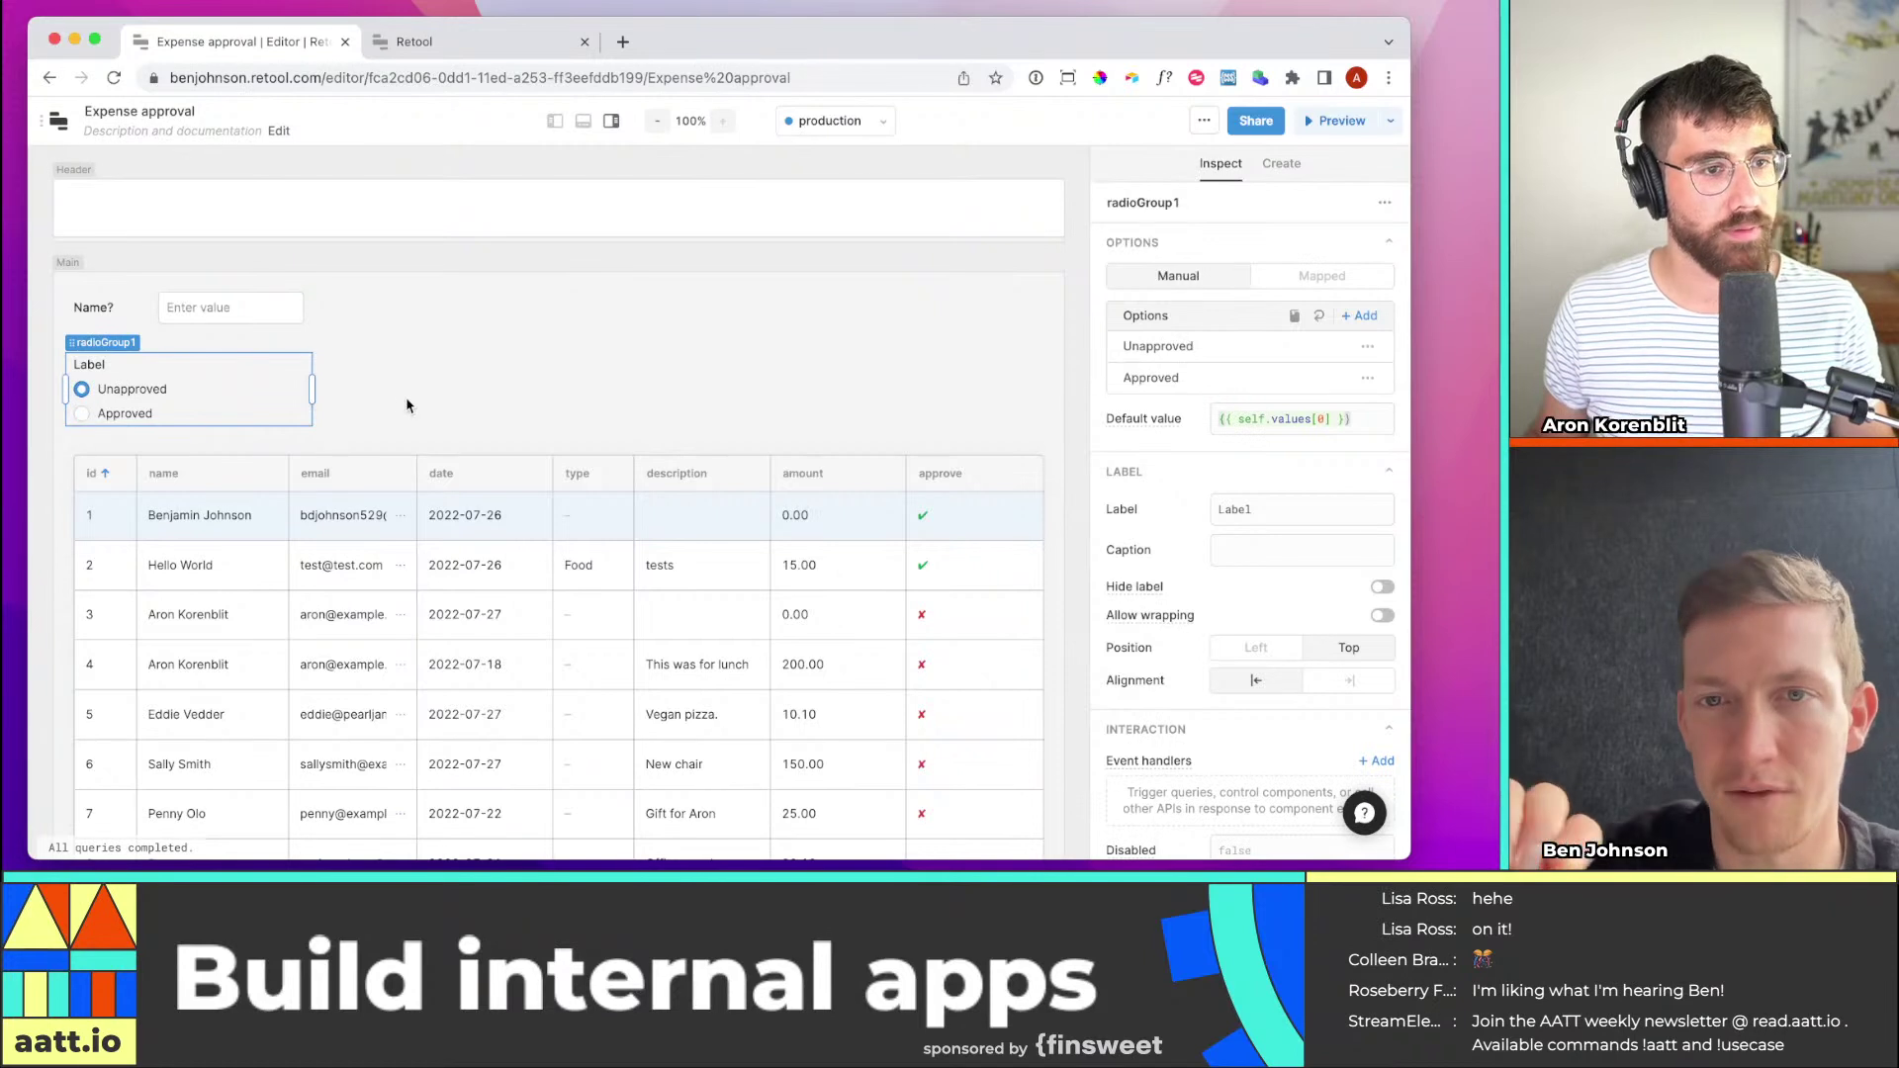
Change the Approved option's value to True and give it the label Approved
{"action": "left_click", "coordinate": [1298, 385]}
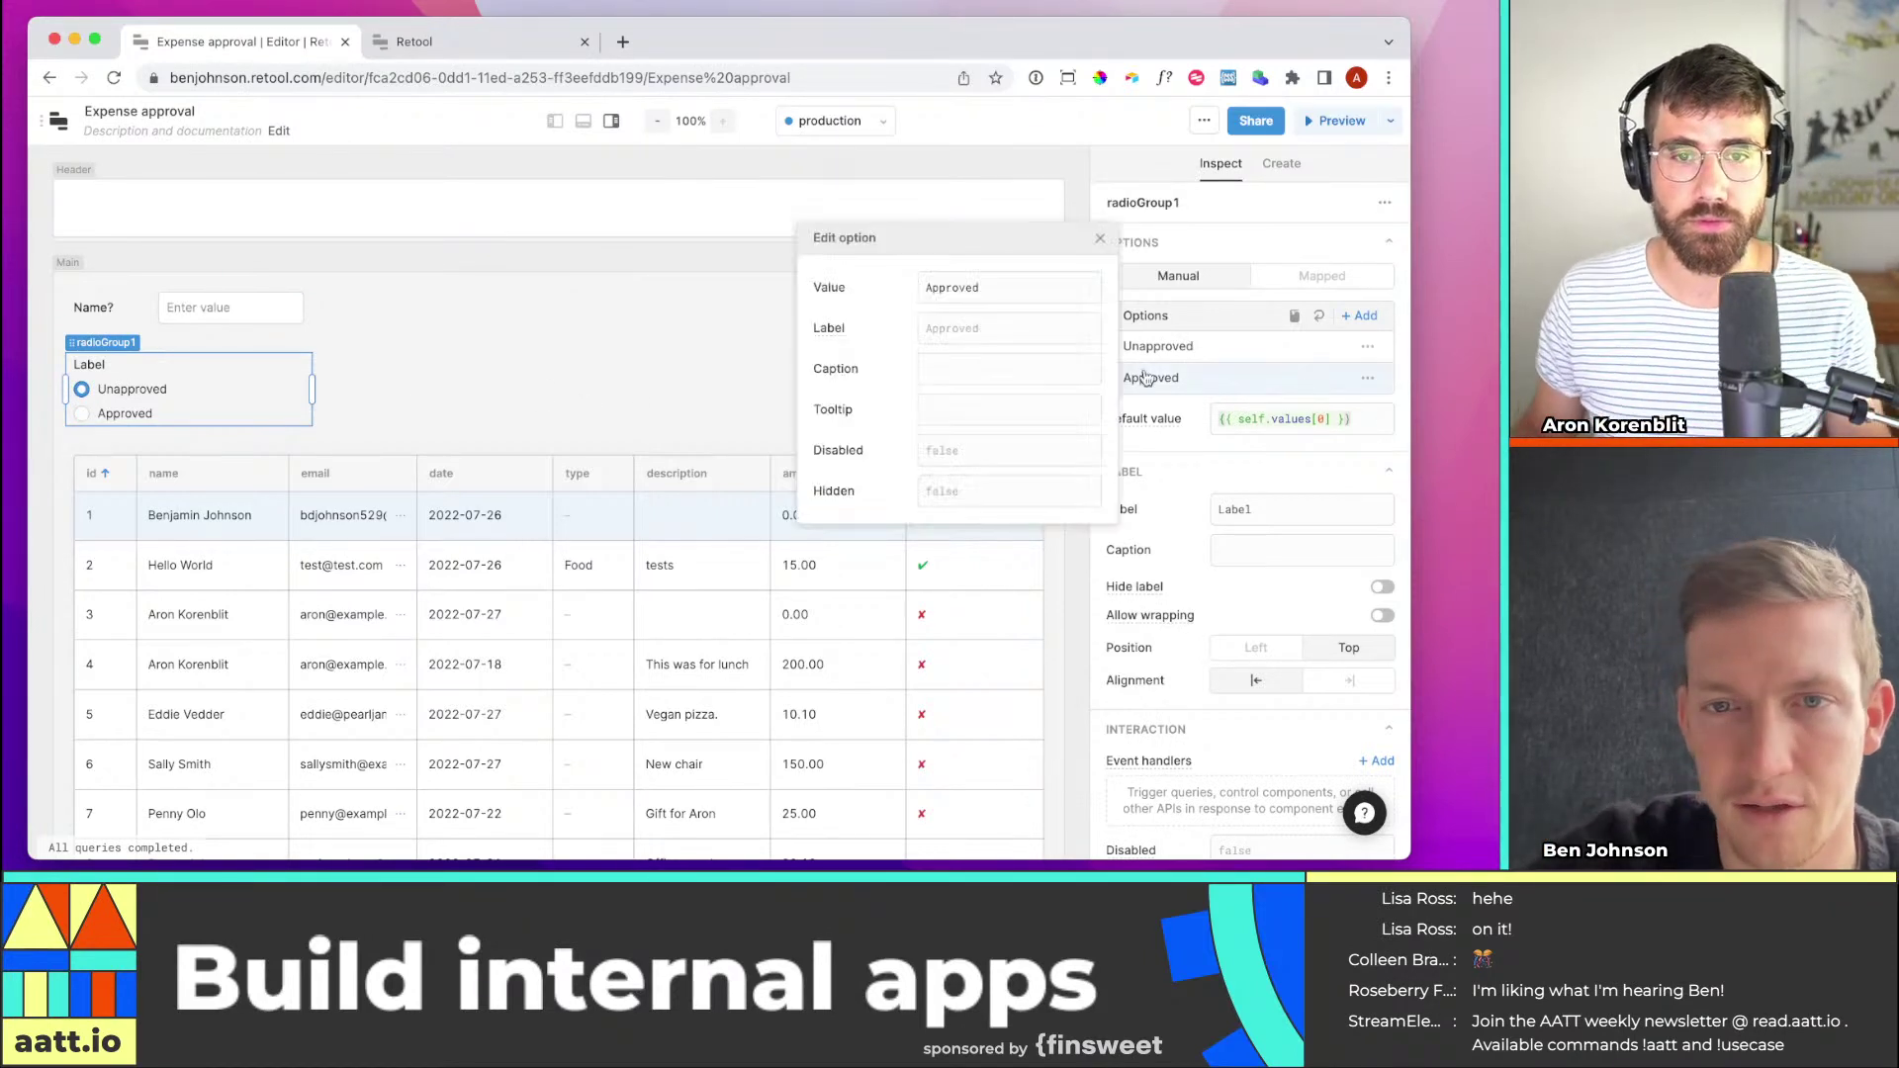
{"action": "left_click", "coordinate": [1019, 364]}
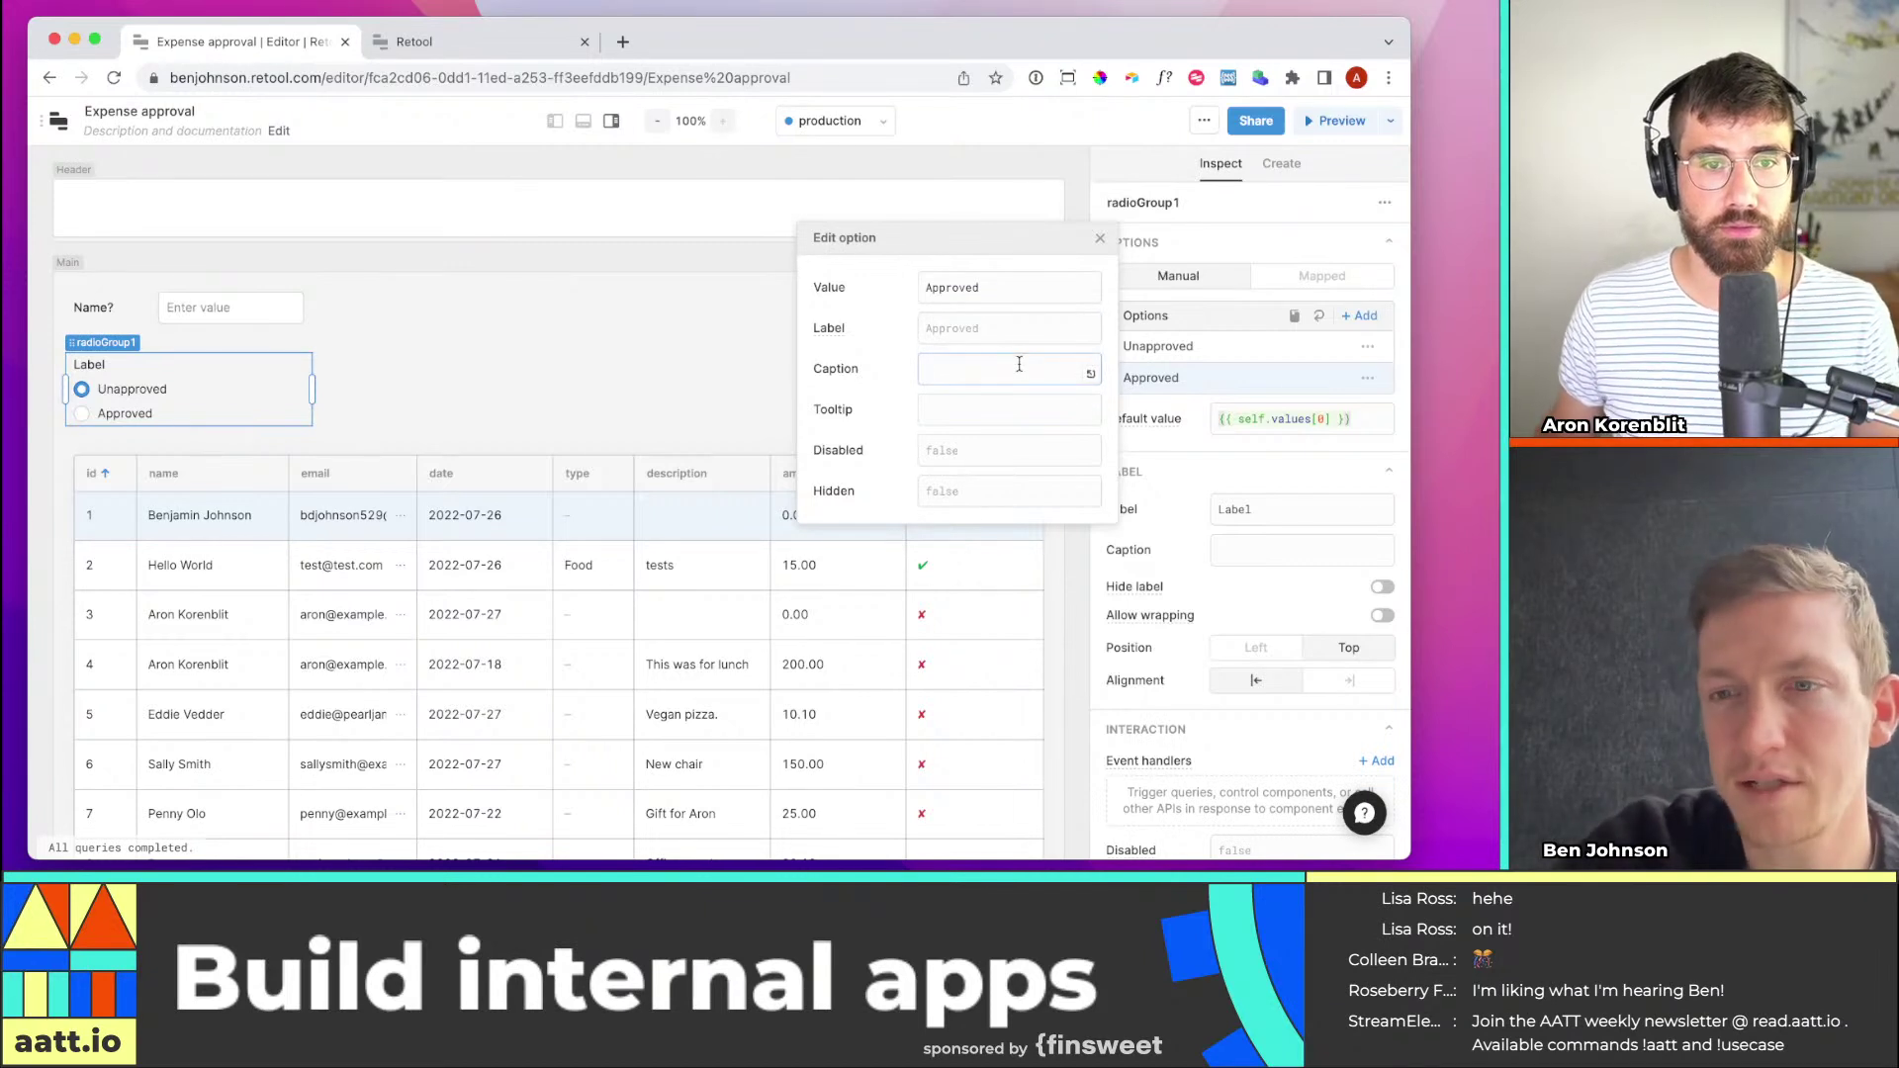
{"action": "left_click", "coordinate": [974, 453]}
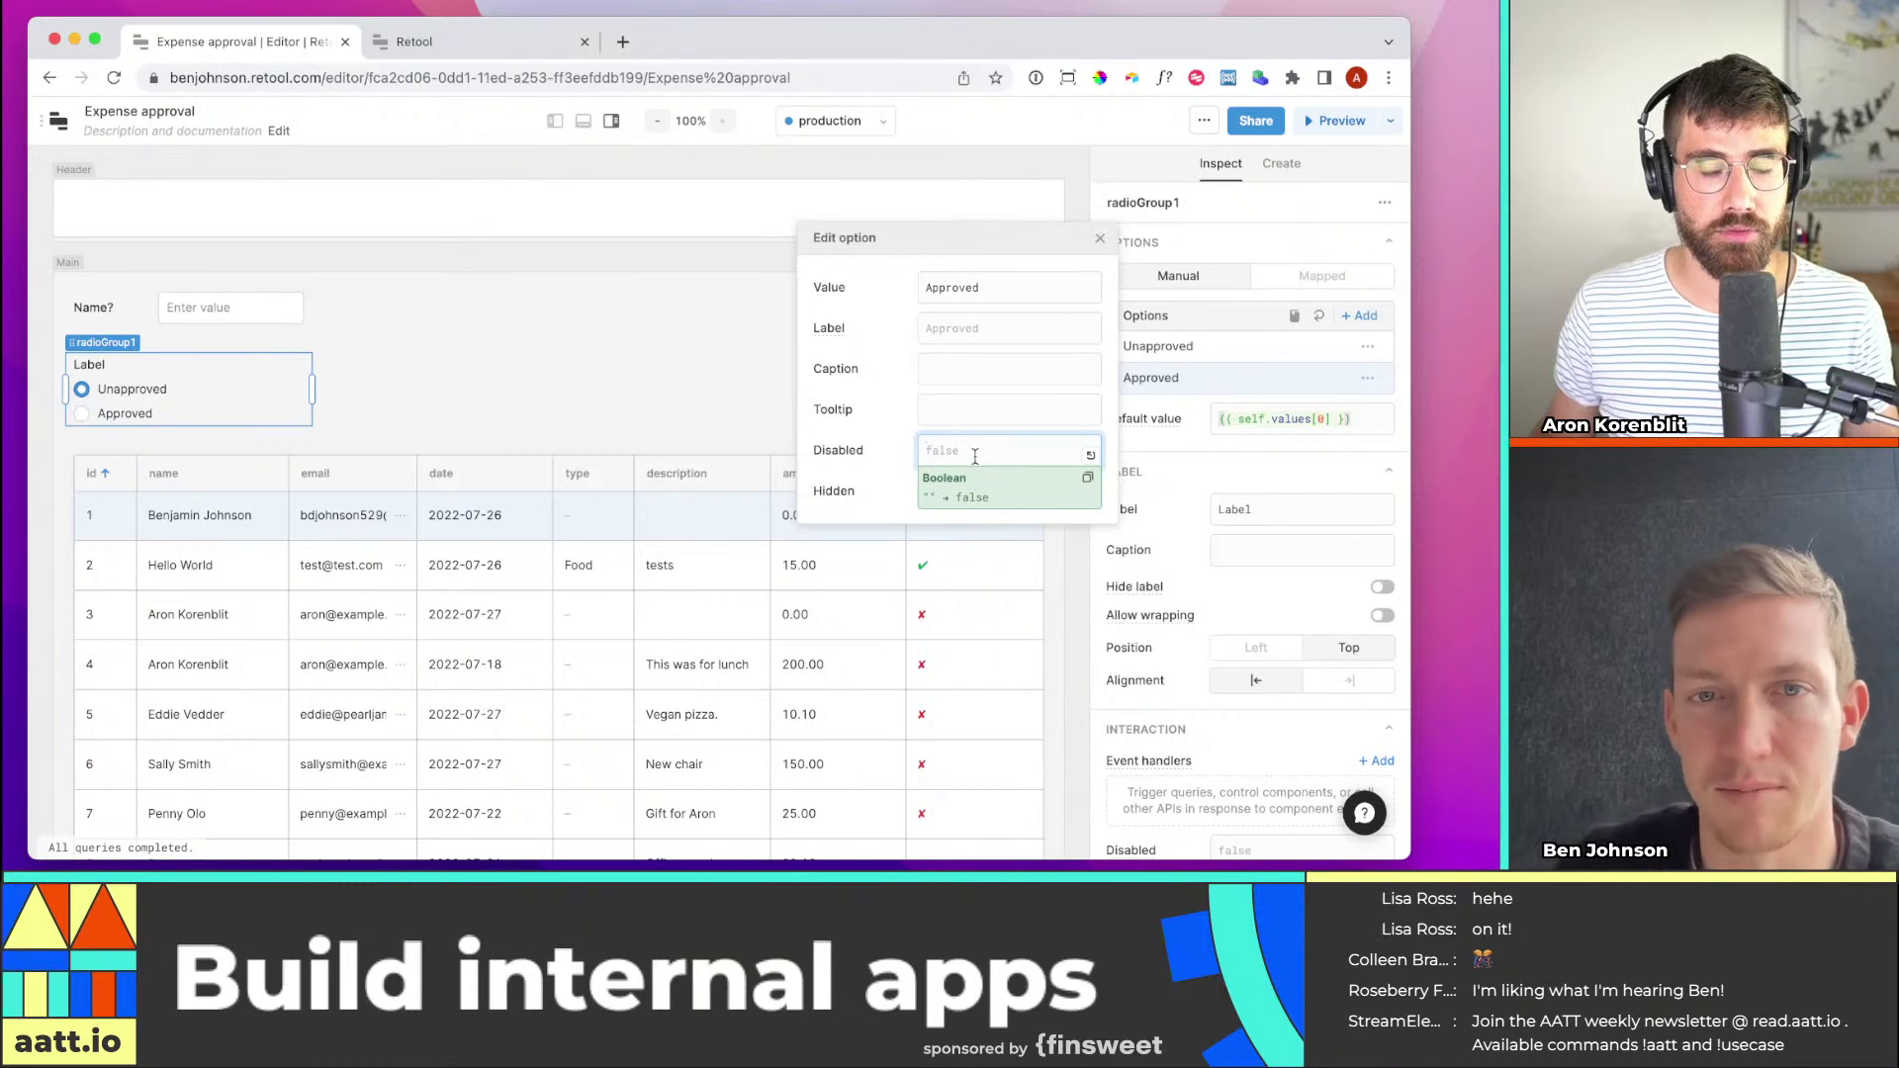
{"action": "left_click", "coordinate": [980, 289]}
{"action": "key", "text": "super+a"}
{"action": "type", "text": "Tur"}
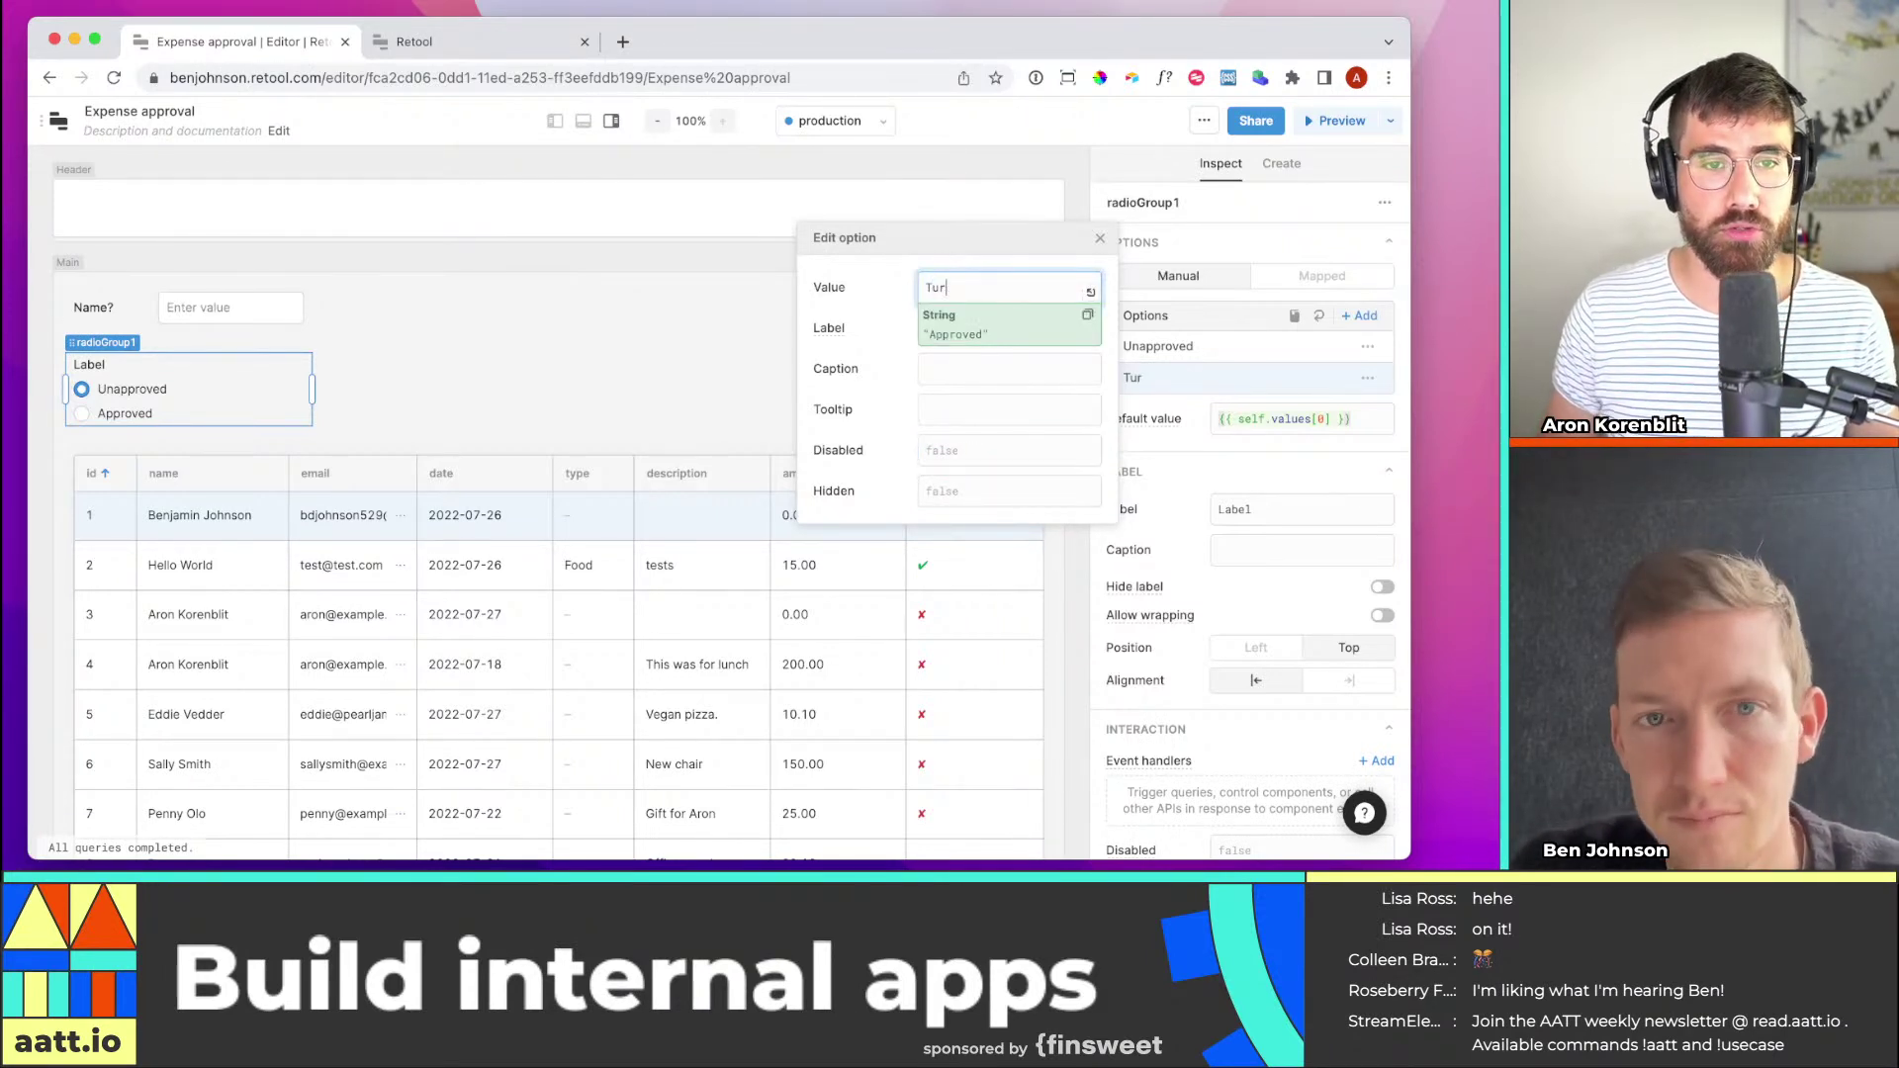
{"action": "key", "text": "BackSpace"}
{"action": "key", "text": "BackSpace"}
{"action": "type", "text": "rue"}
{"action": "key", "text": "Escape"}
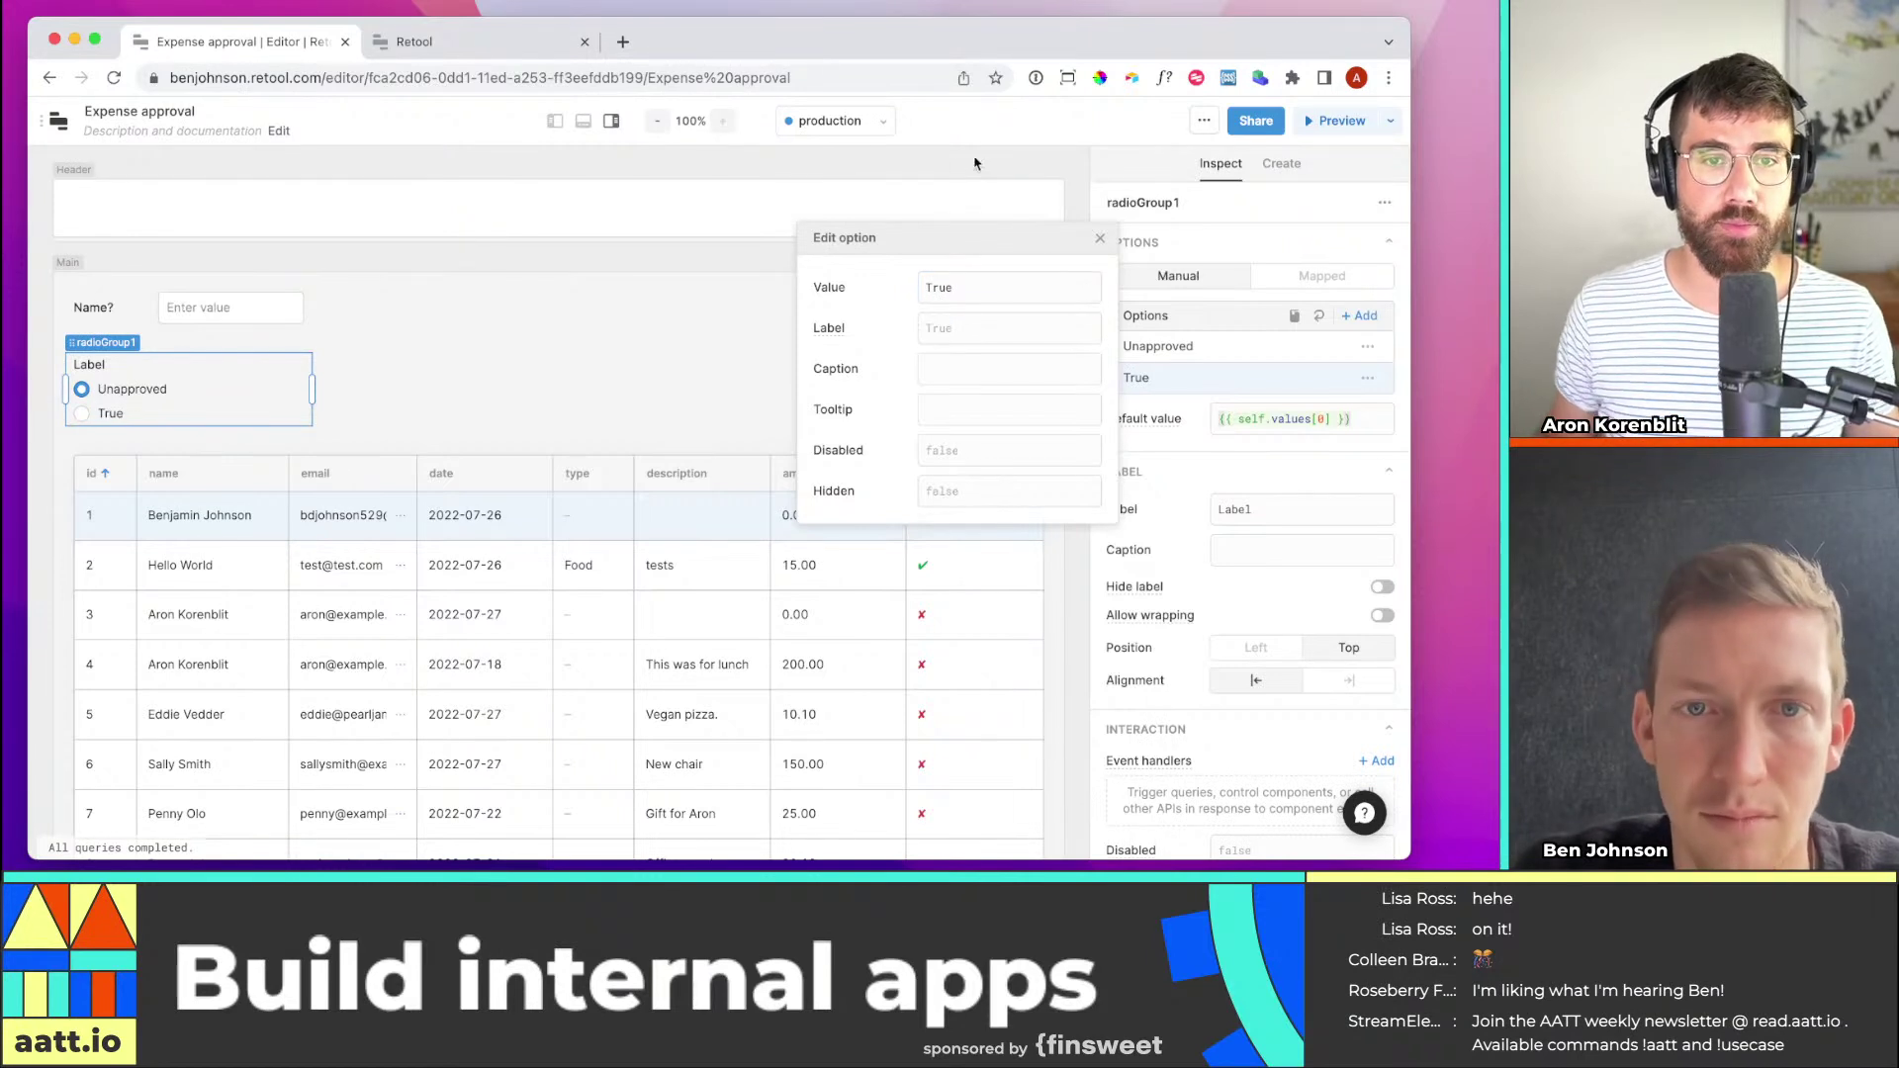
{"action": "left_click", "coordinate": [1019, 332]}
{"action": "type", "text": "Approved"}
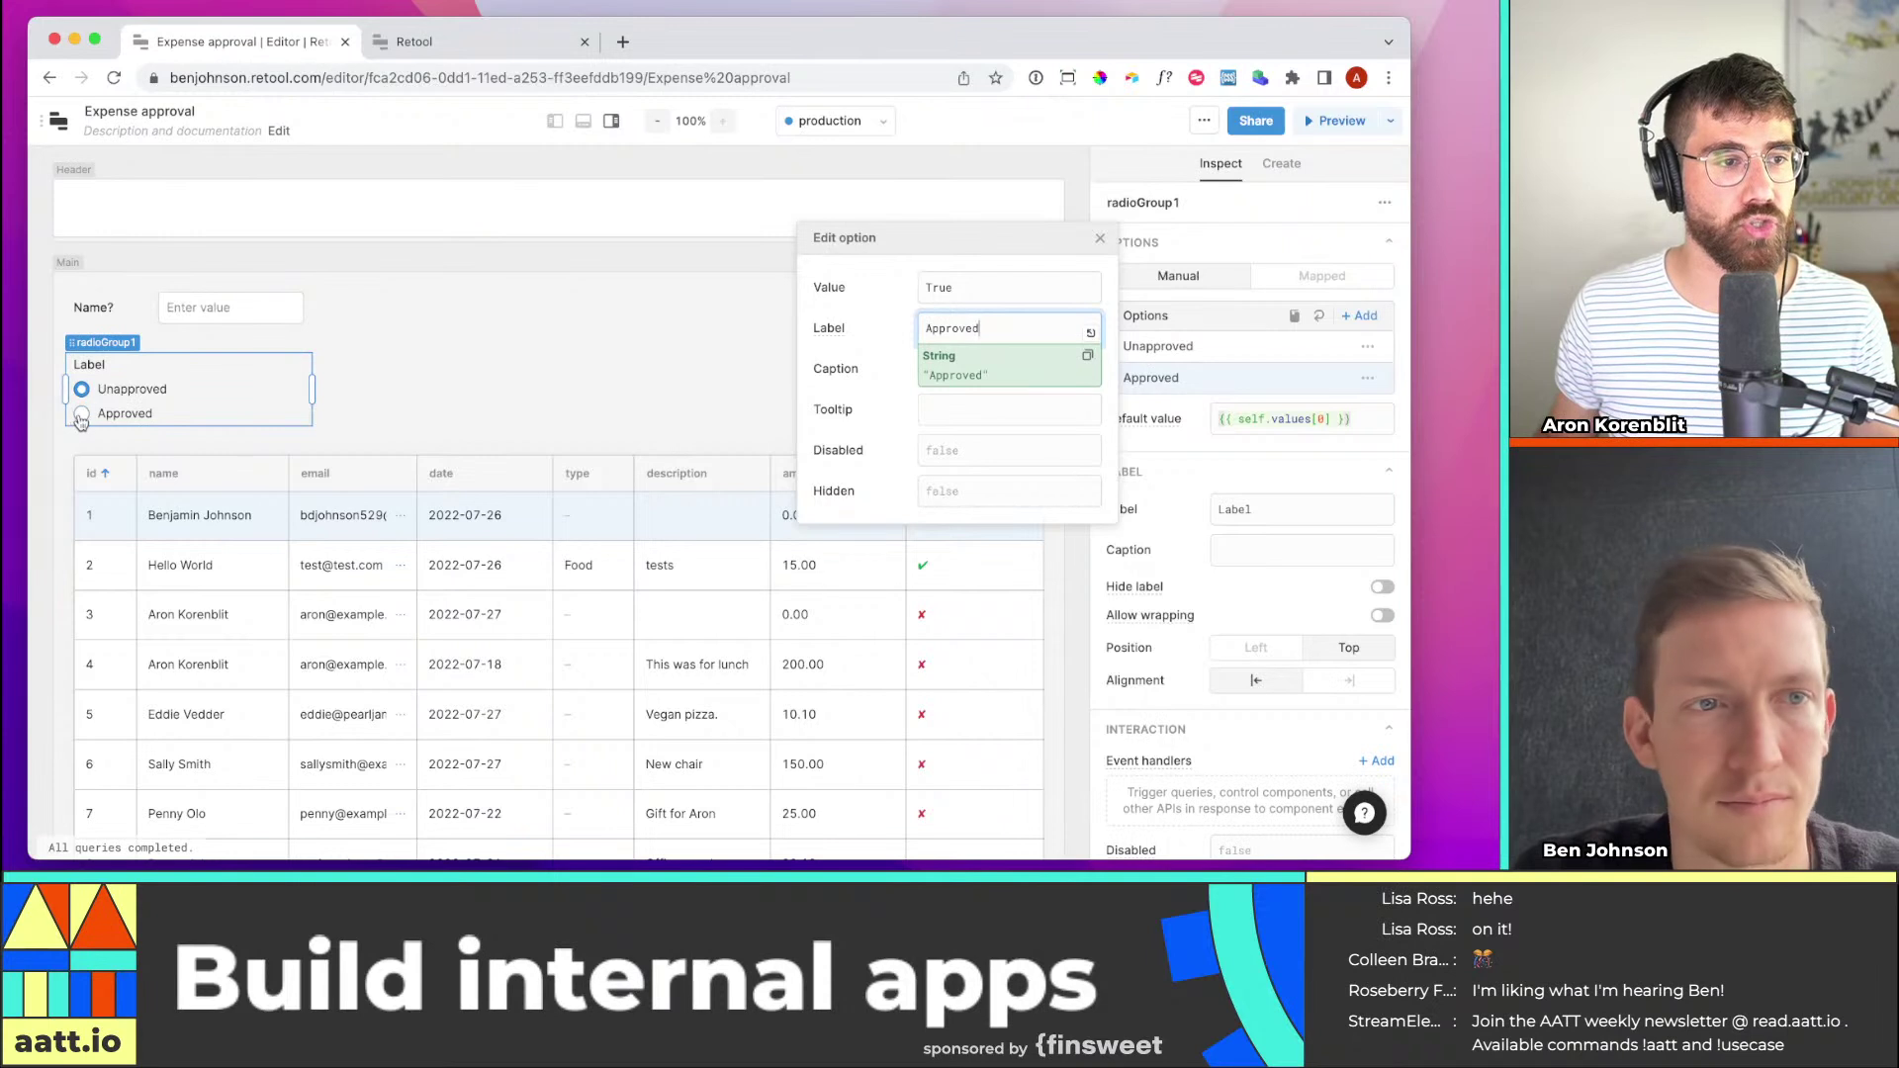
{"action": "left_click", "coordinate": [469, 396]}
Set the first option's value to False with label Unapproved, then open the pullExpenses query
{"action": "left_click", "coordinate": [149, 393]}
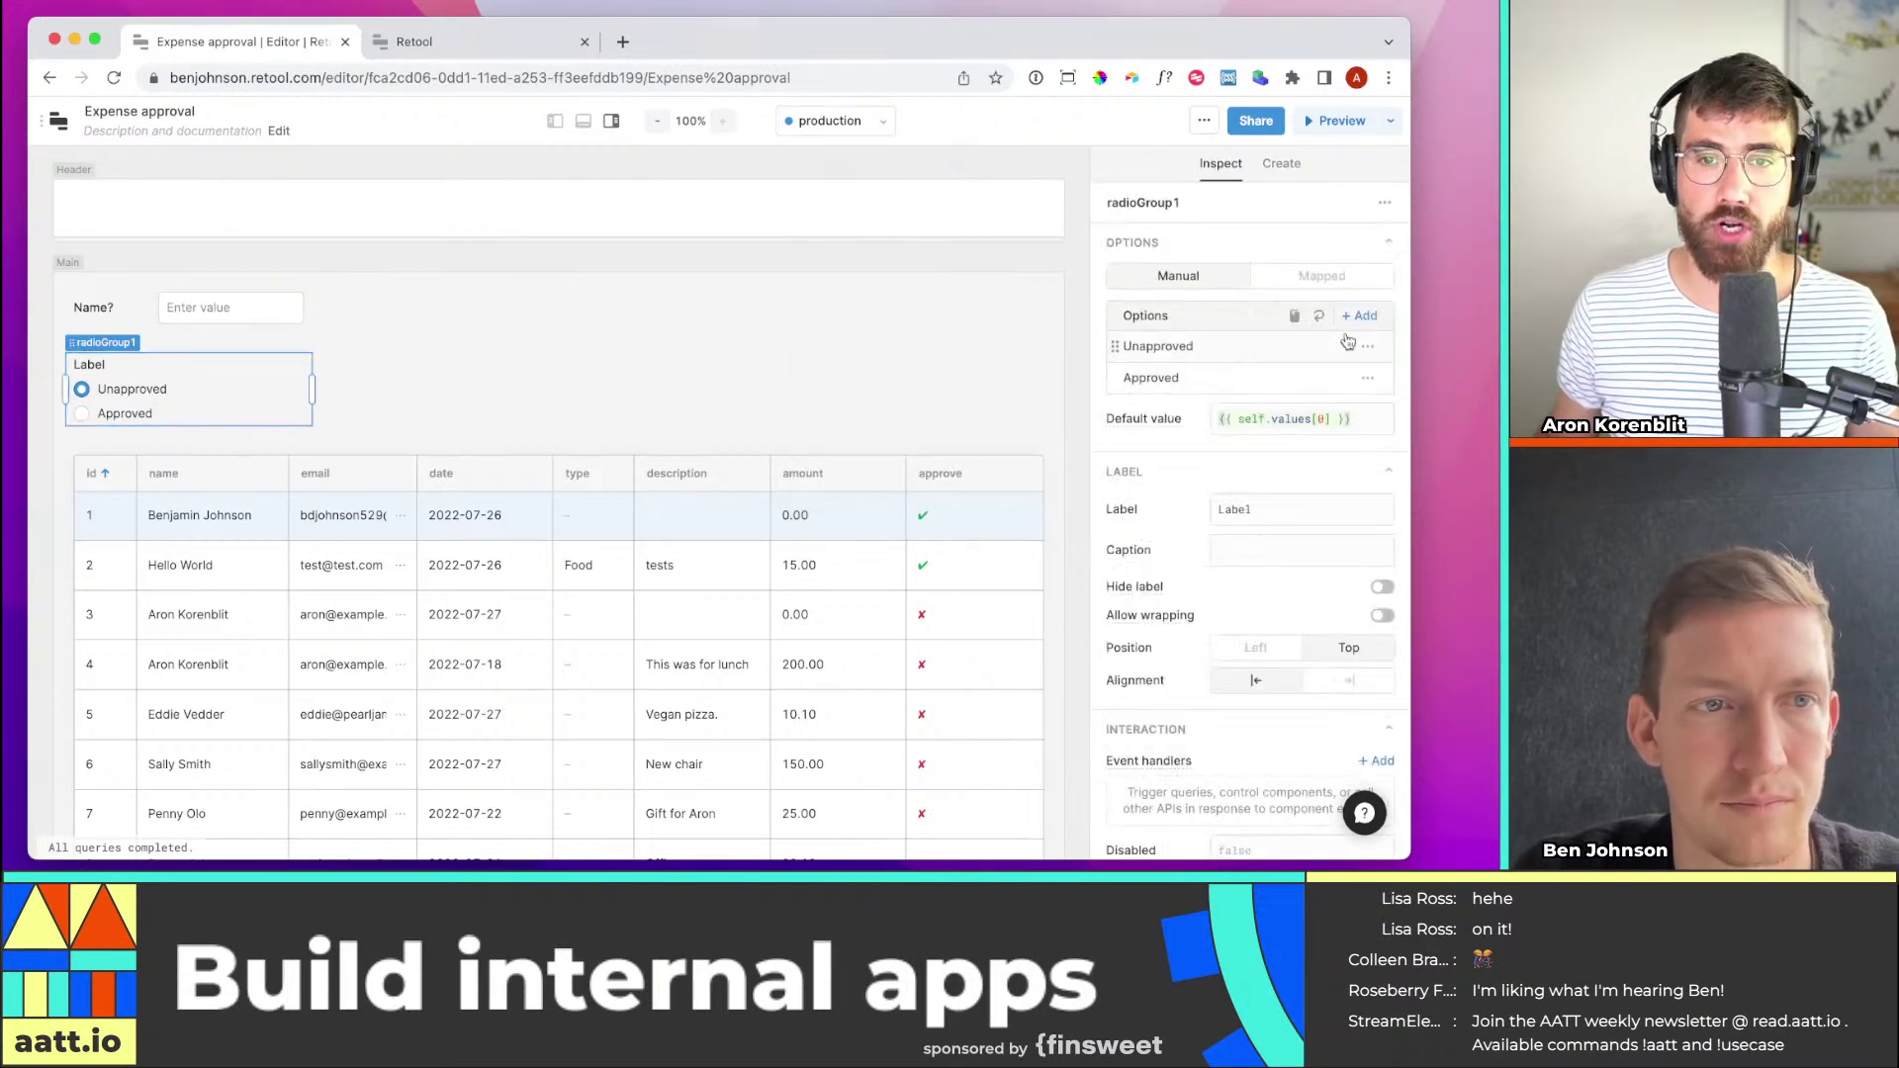
{"action": "left_click", "coordinate": [1266, 348]}
{"action": "double_click", "coordinate": [979, 259]}
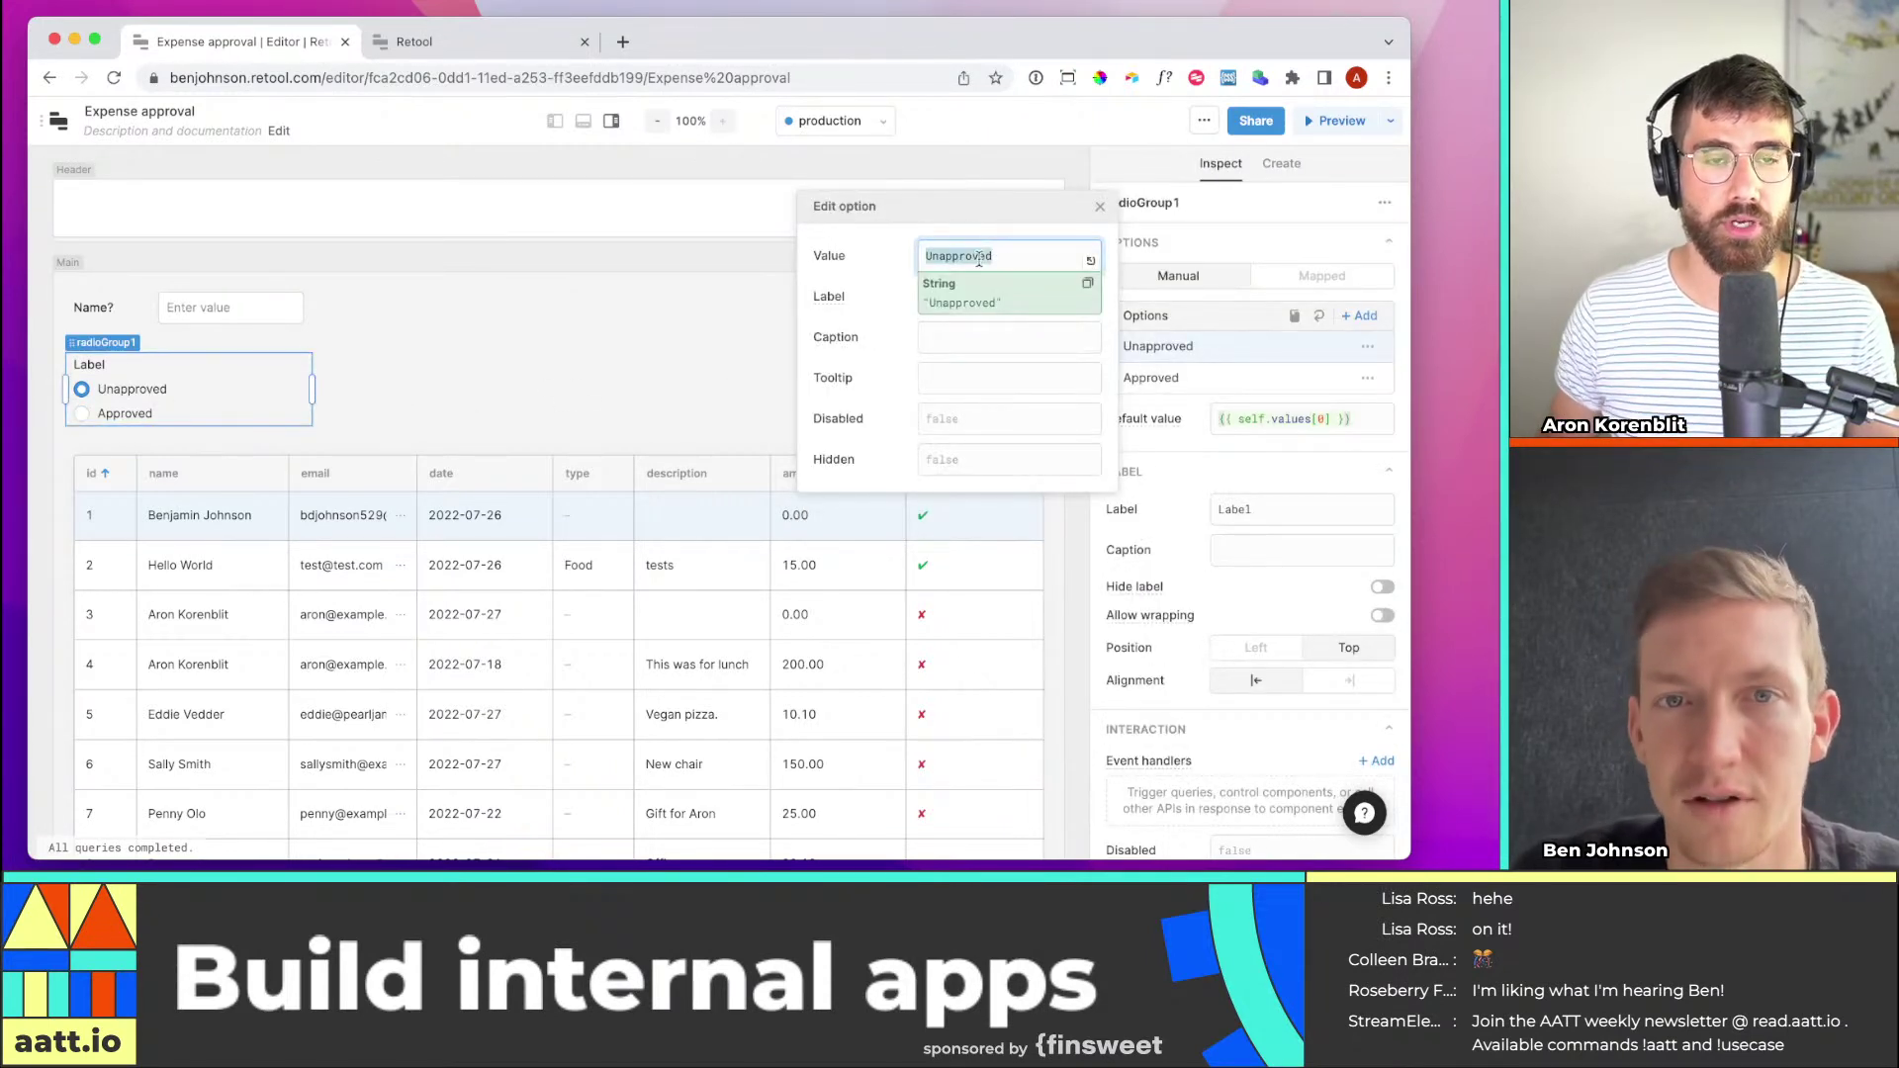
{"action": "type", "text": "False"}
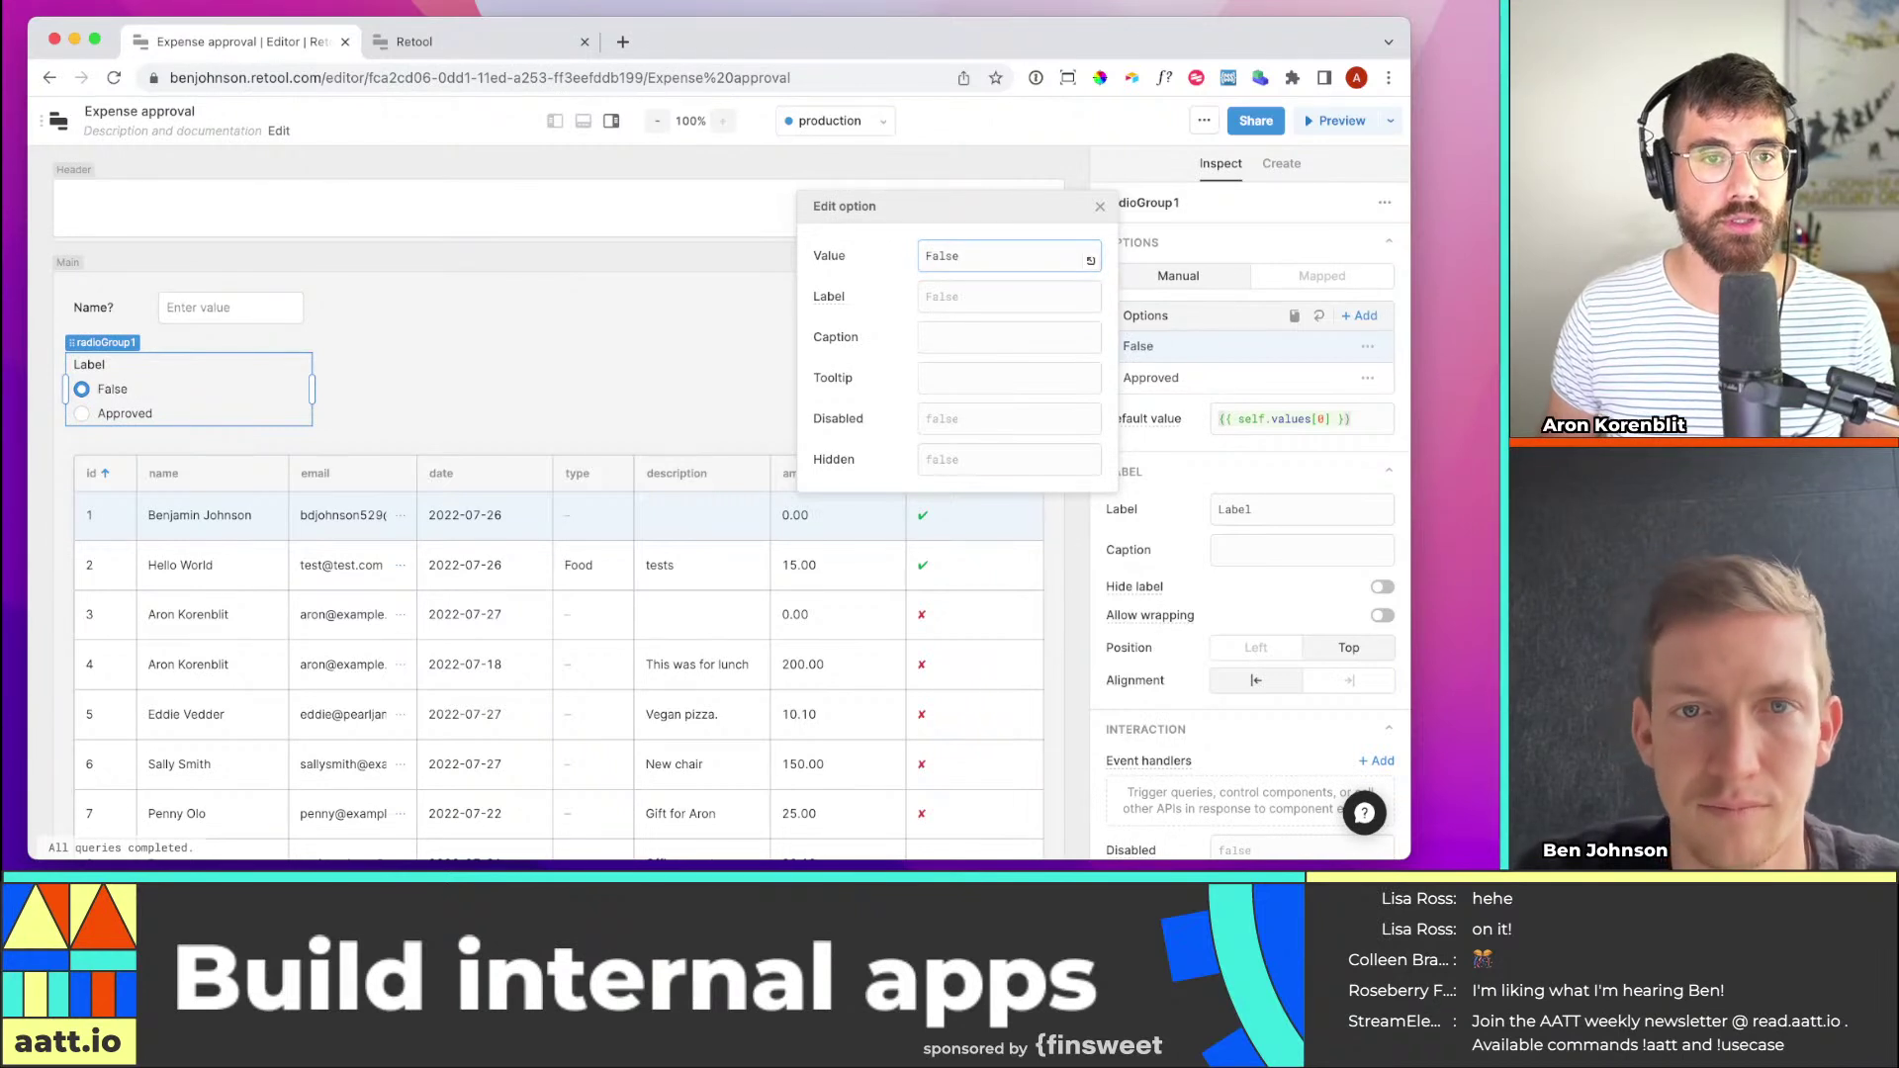
{"action": "double_click", "coordinate": [990, 260]}
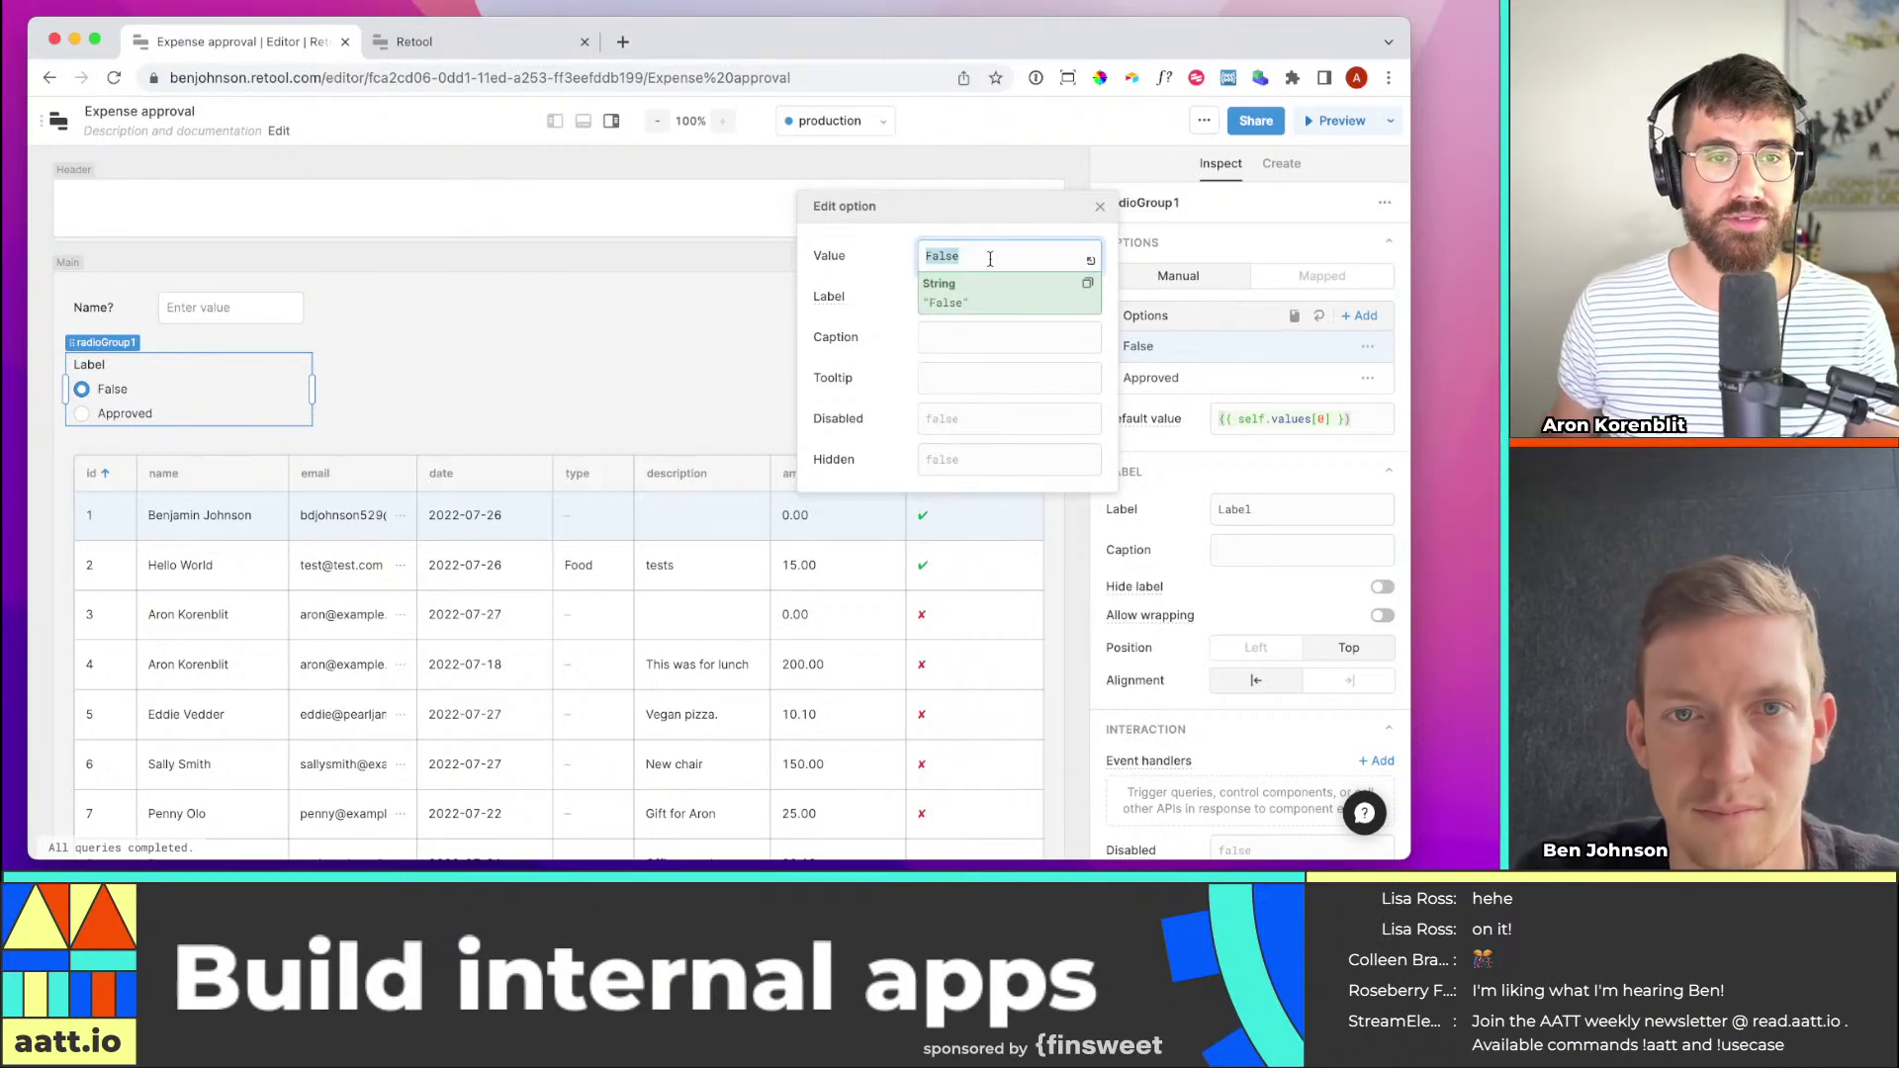
{"action": "type", "text": "{{"}
{"action": "left_click", "coordinate": [990, 297]}
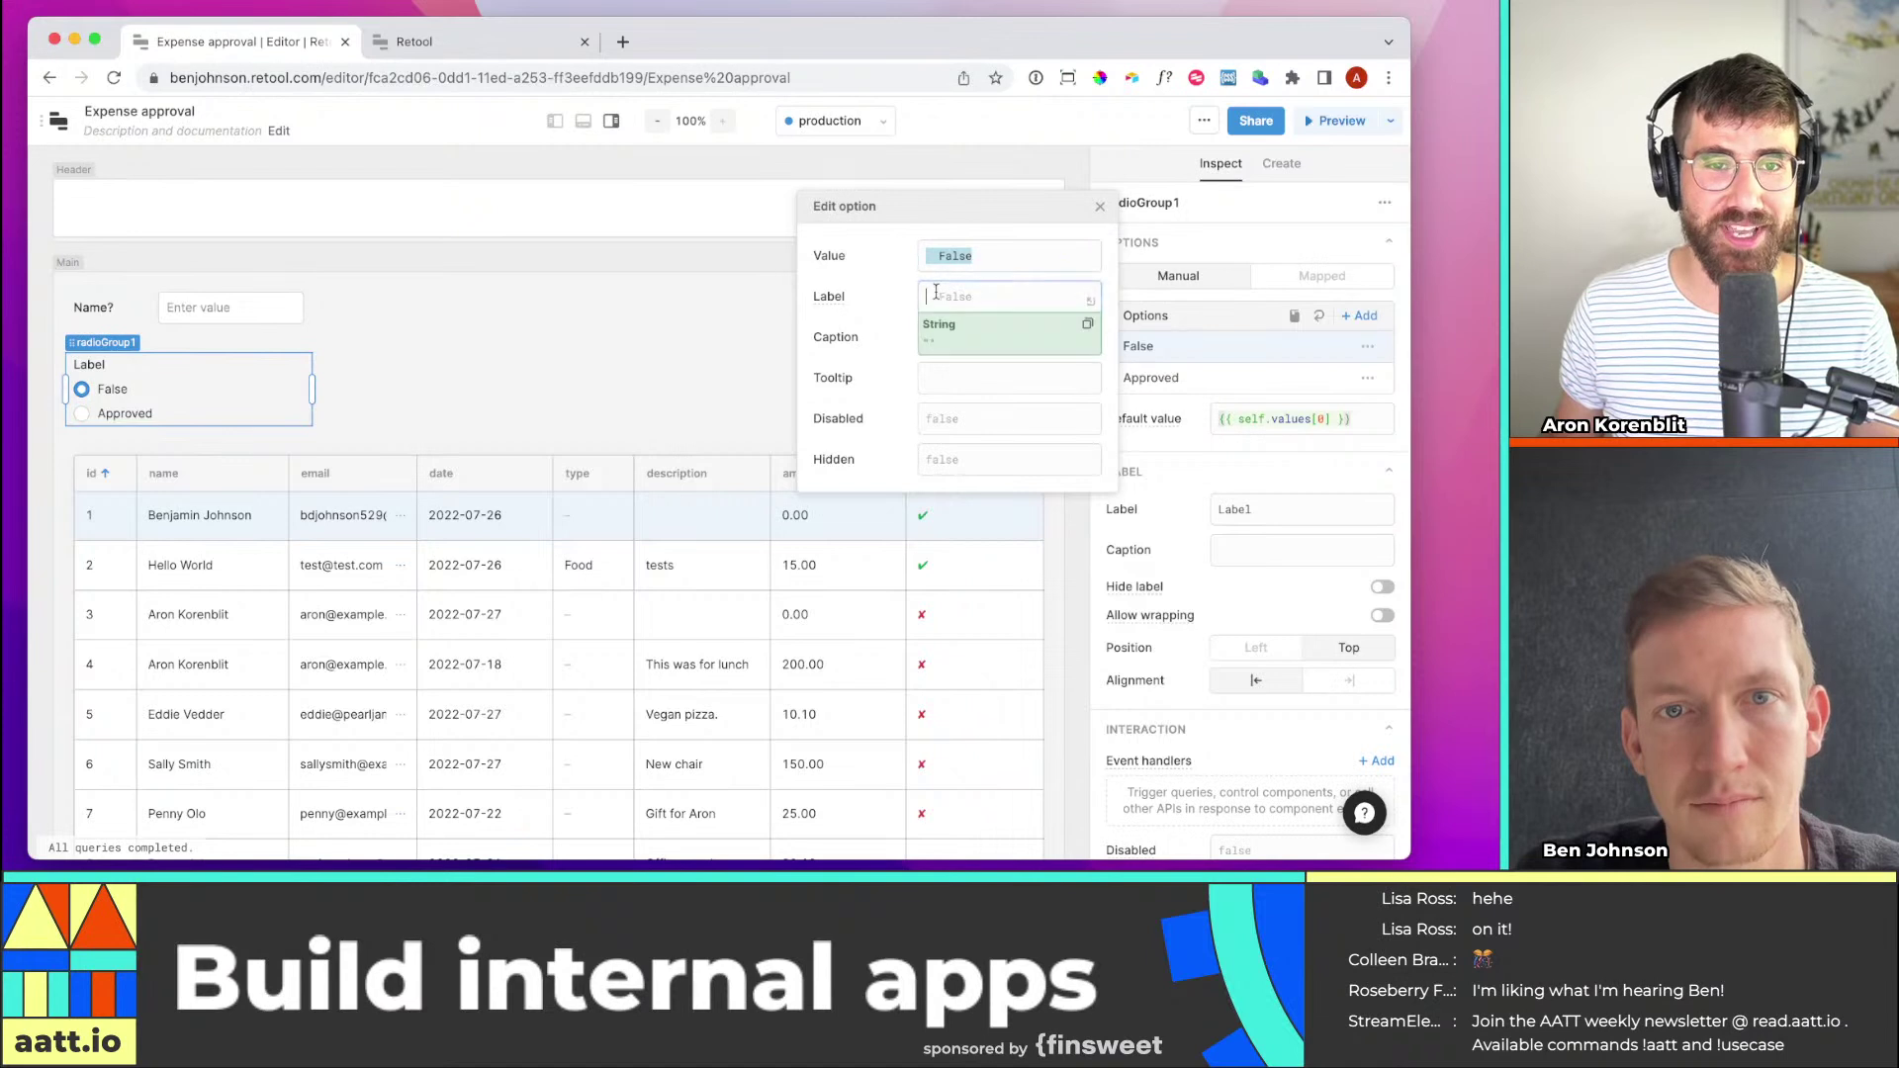
{"action": "type", "text": "Unapproved"}
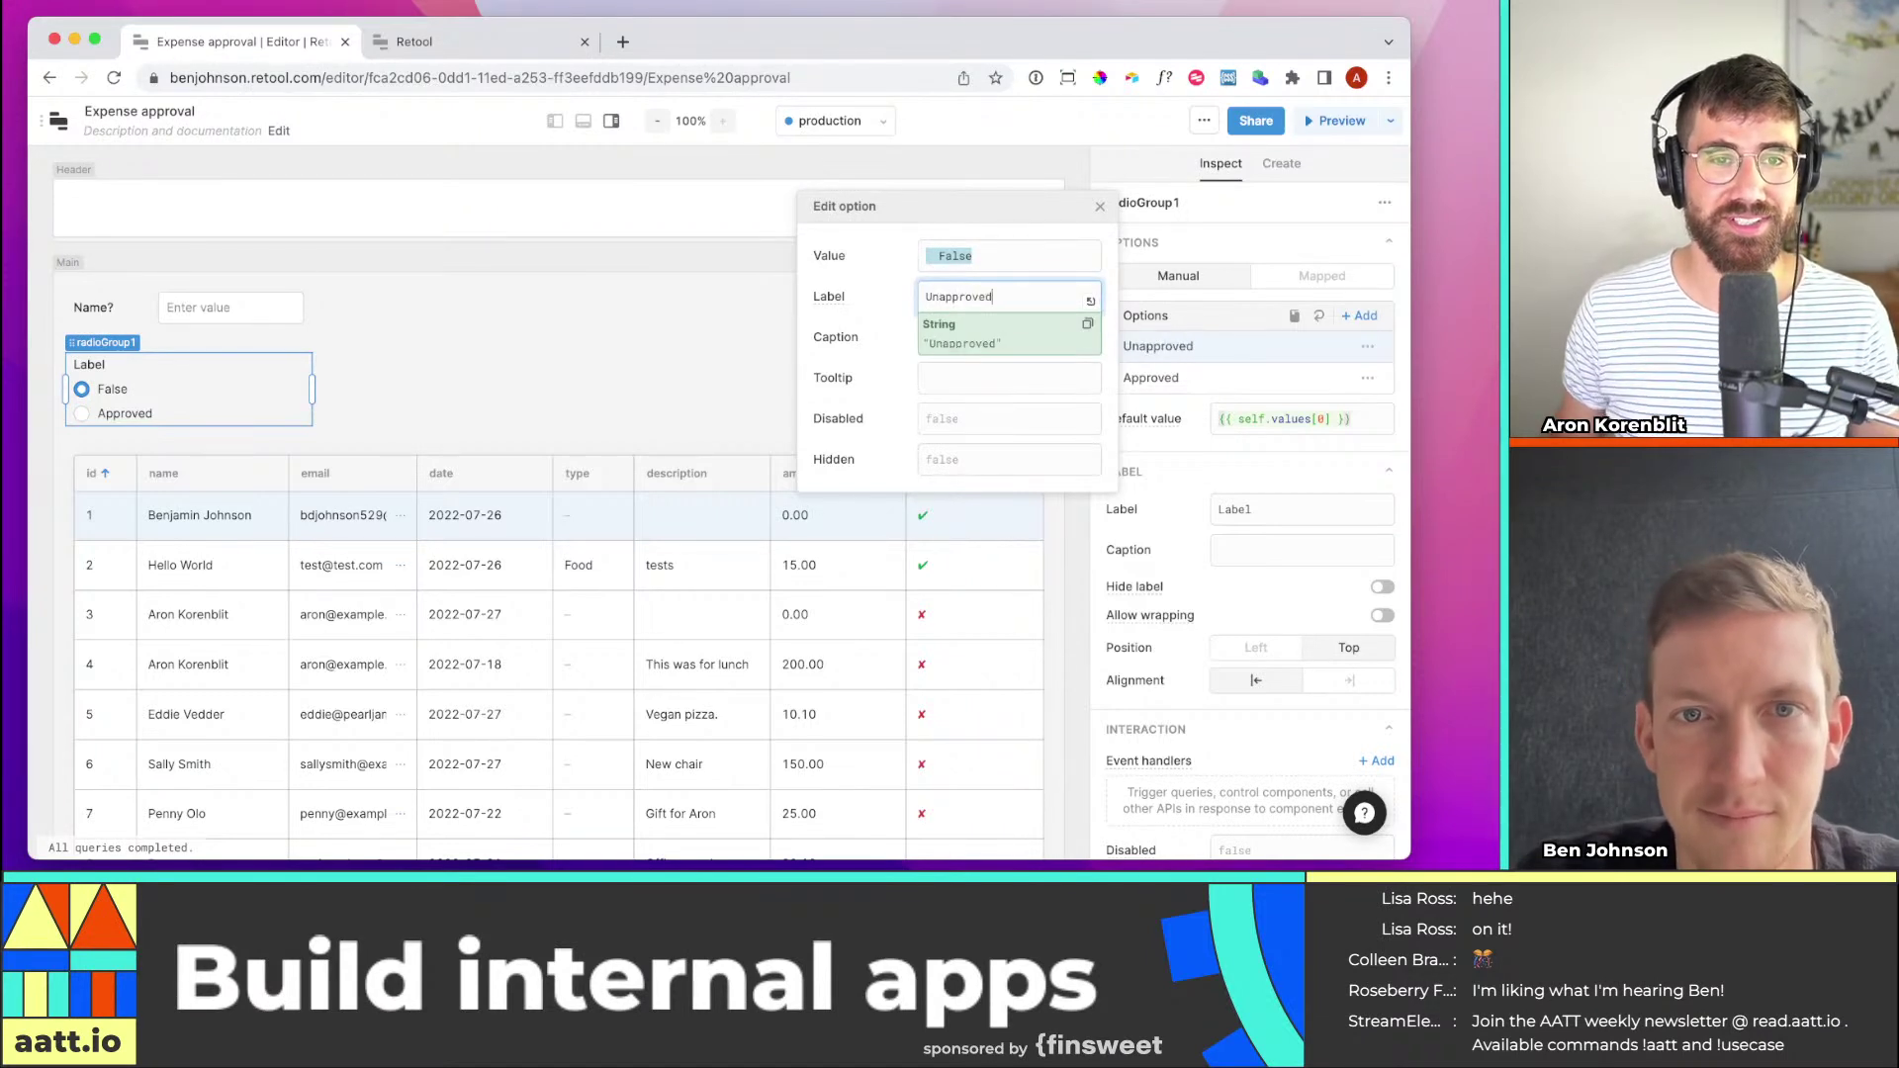
{"action": "left_click", "coordinate": [607, 354]}
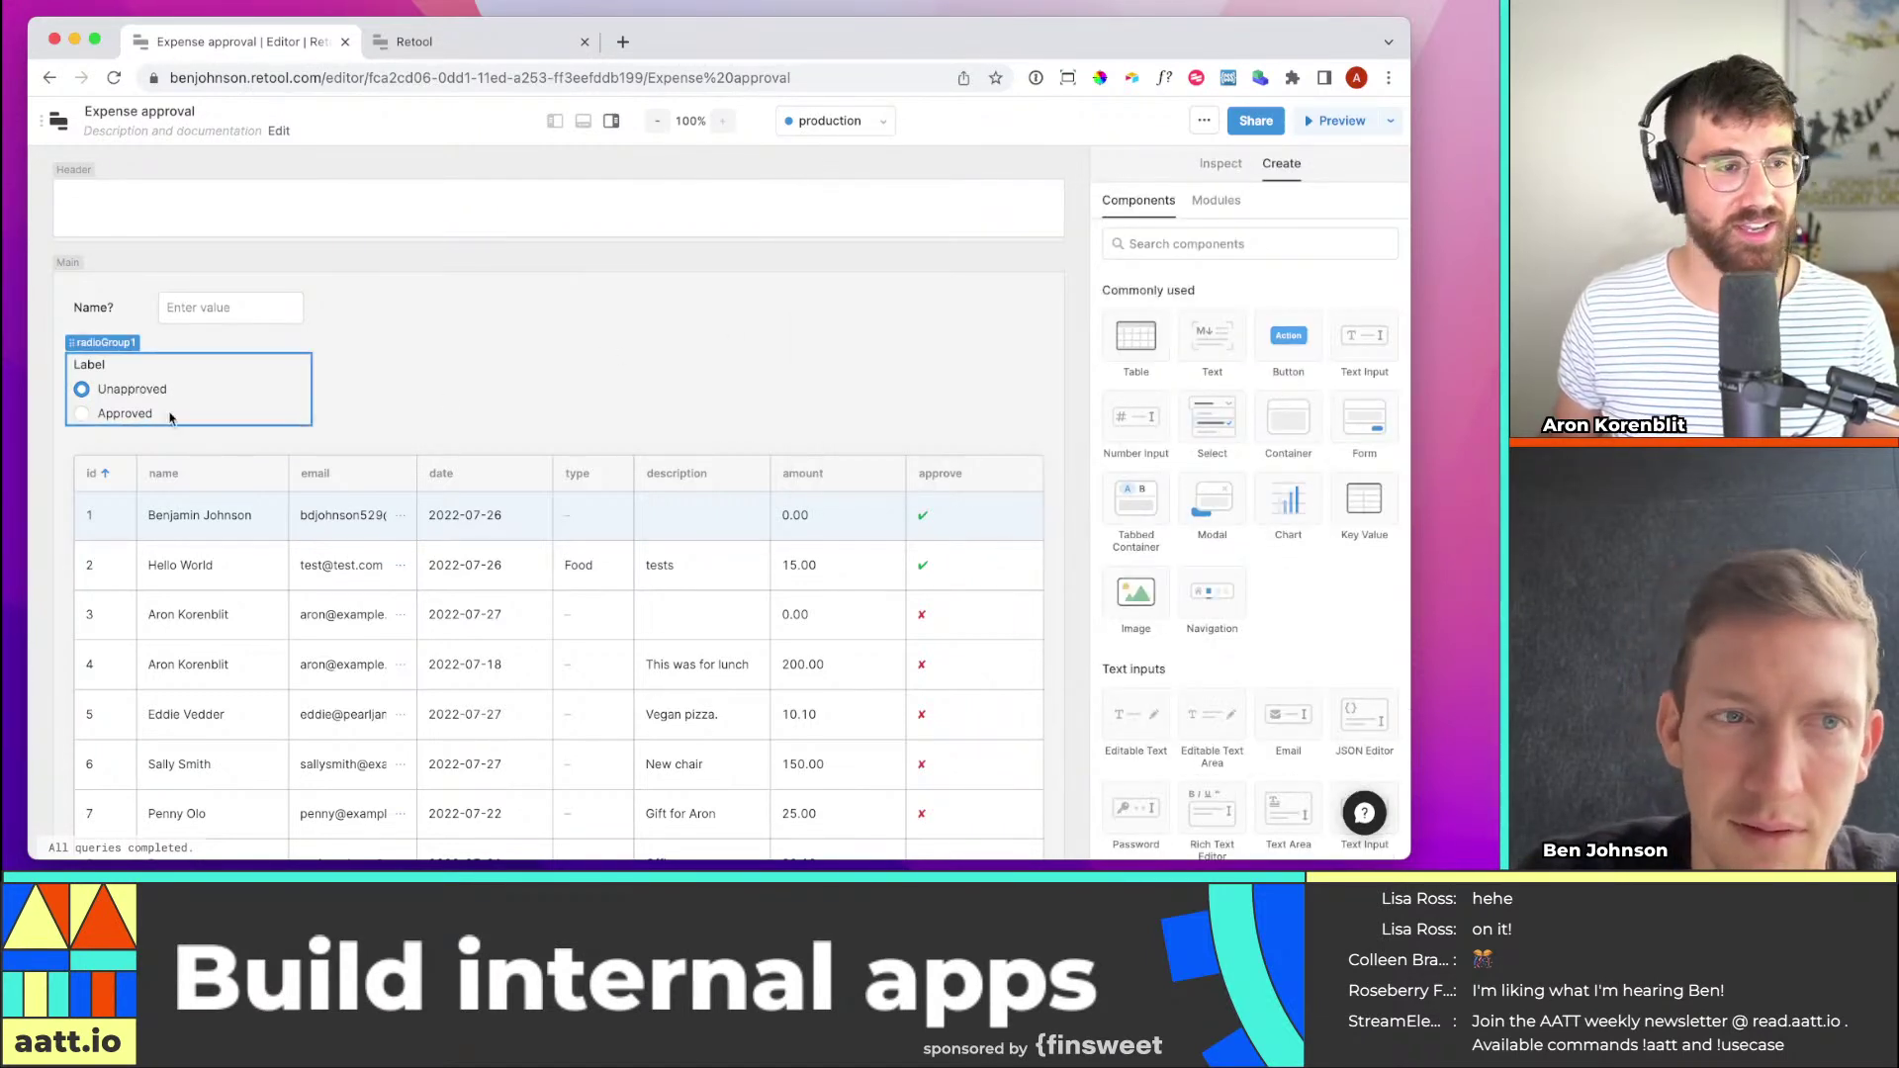
{"action": "left_click", "coordinate": [249, 364]}
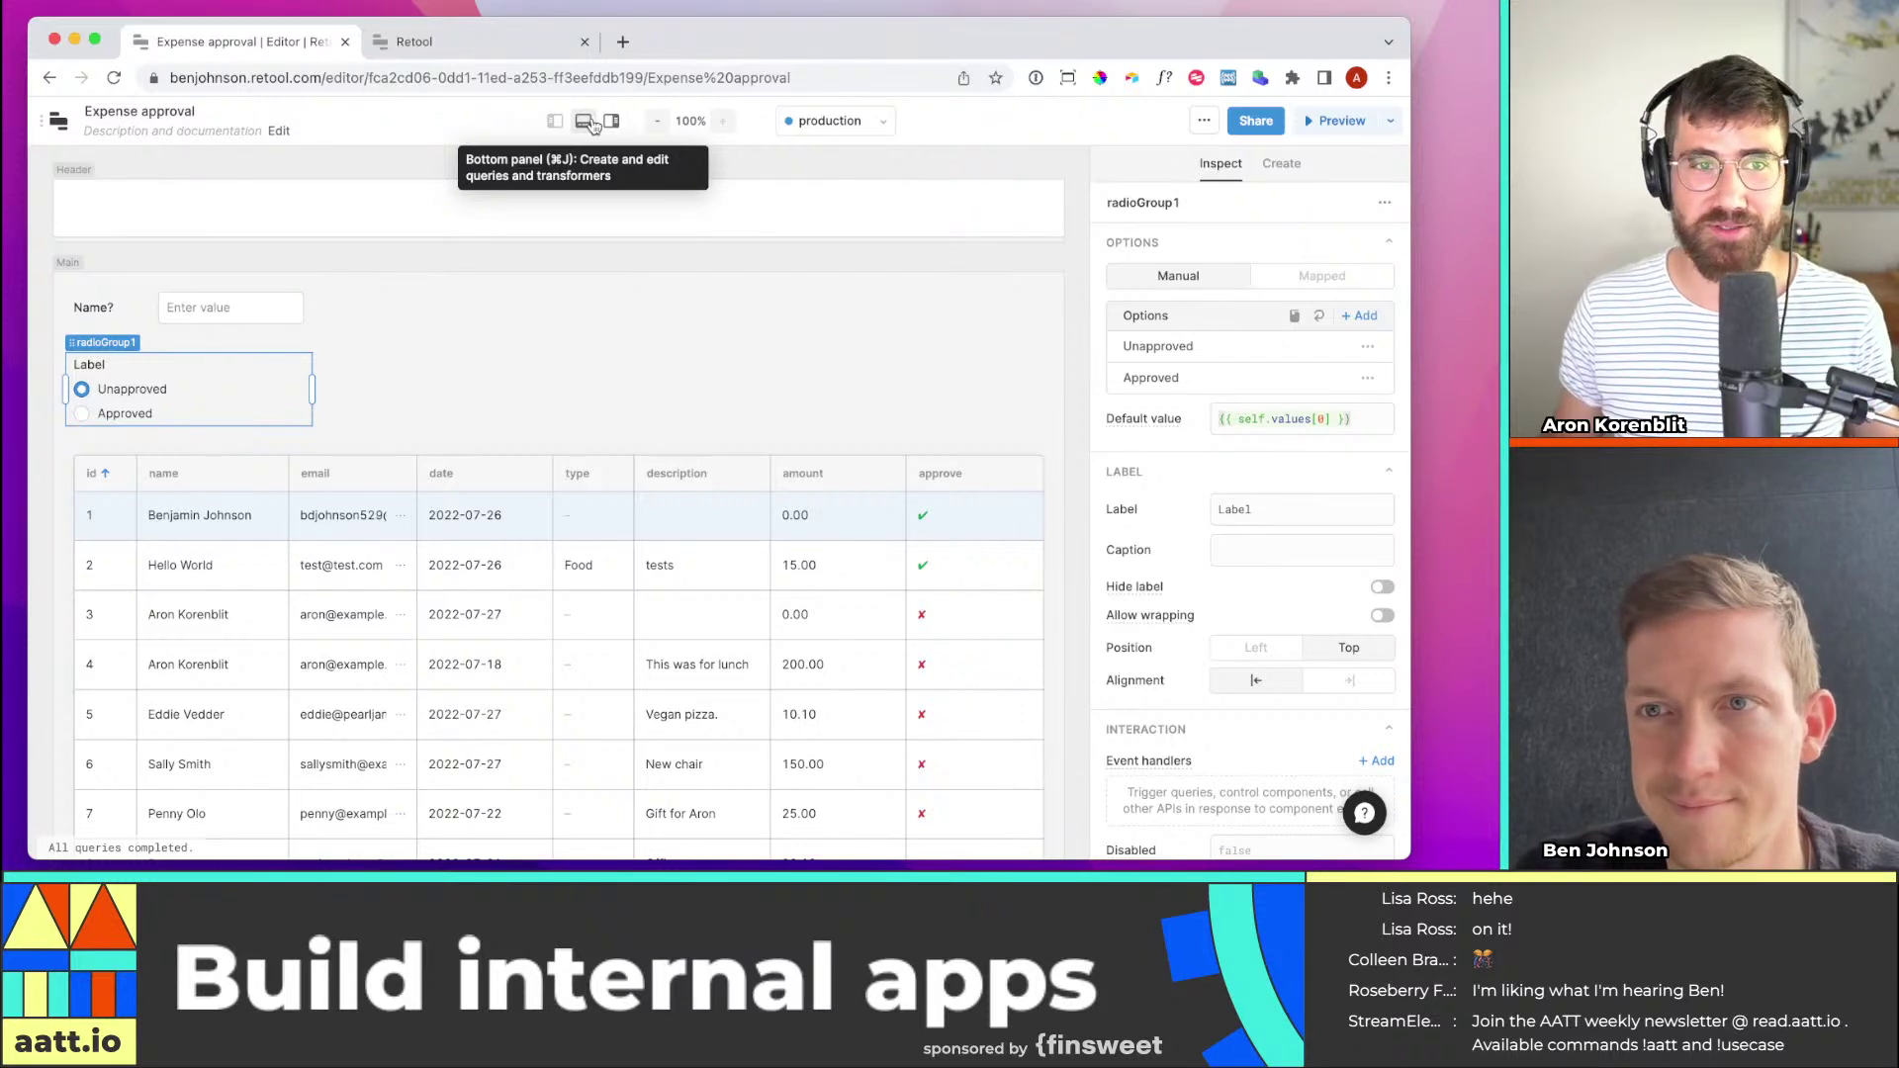
{"action": "left_click", "coordinate": [588, 122]}
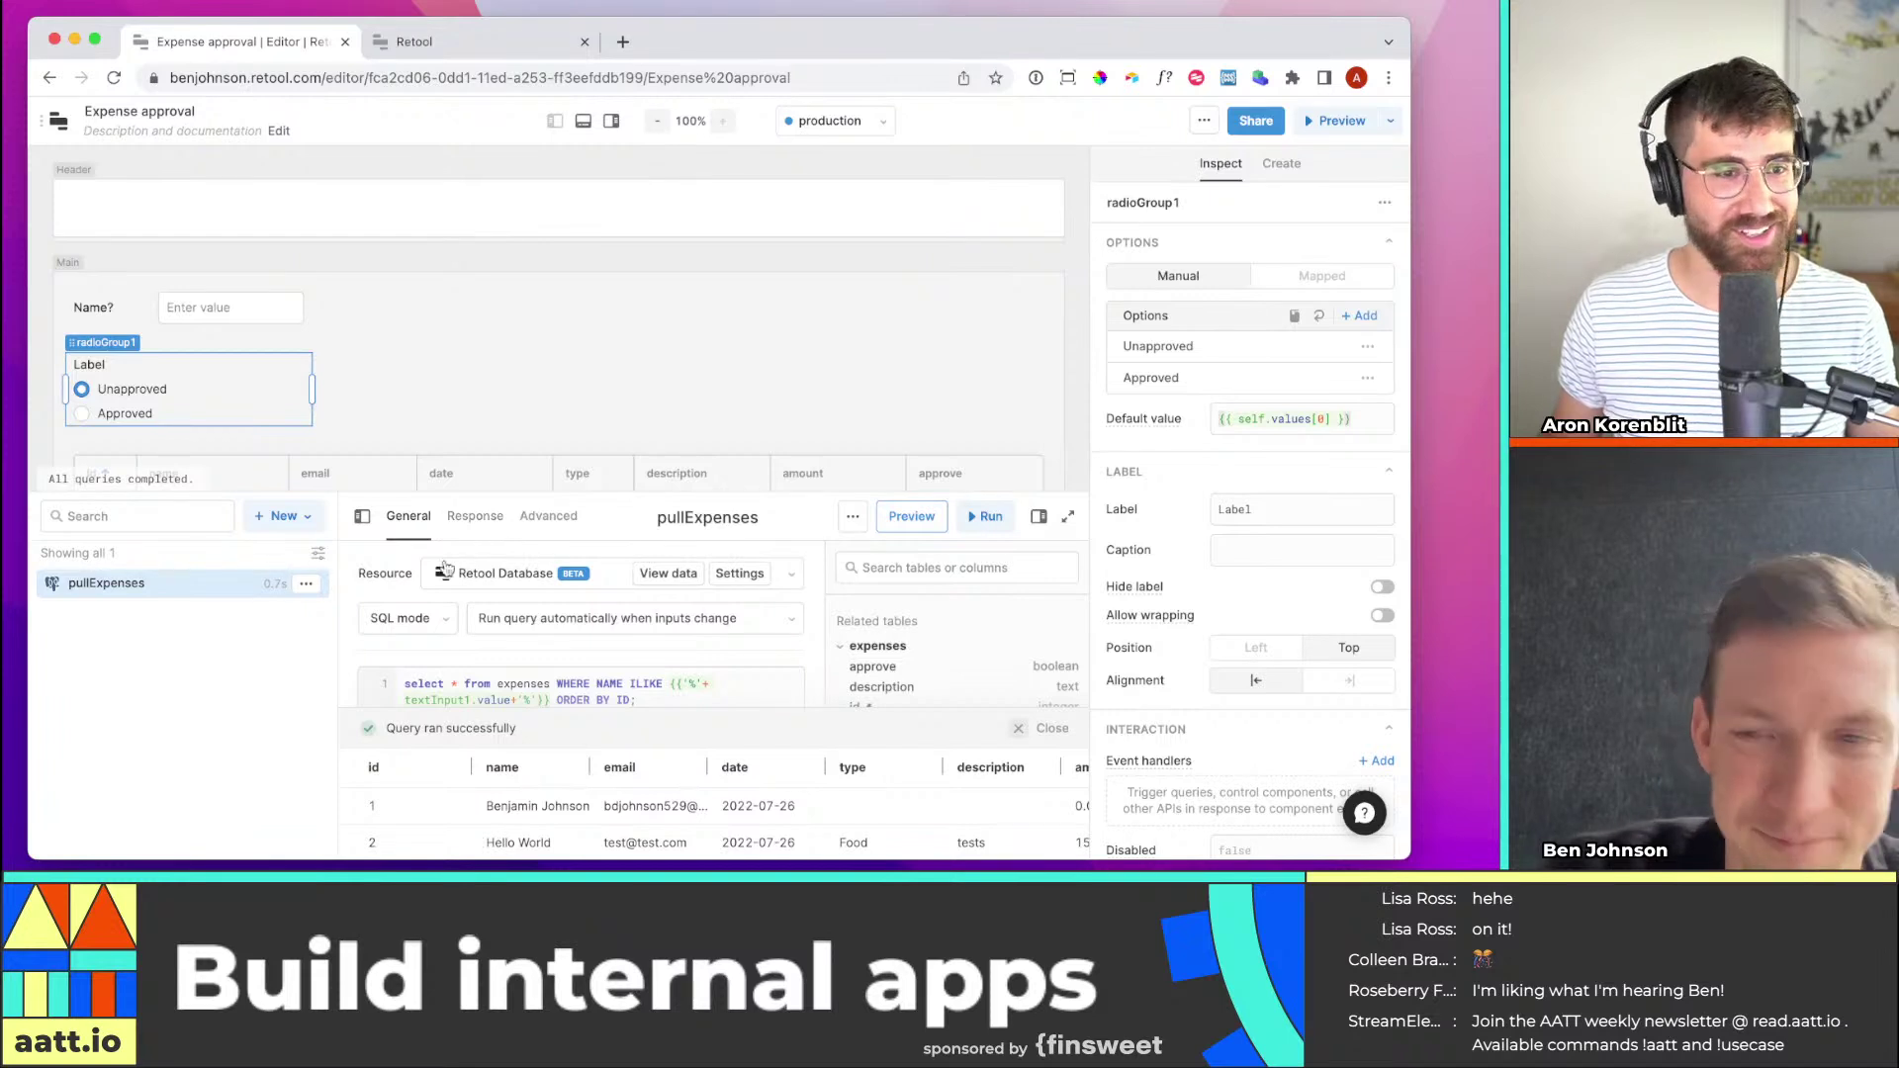
Enlarge the query panel and split the pullExpenses SQL so WHERE and ORDER BY ID have separate lines
{"action": "left_click_drag", "start_coordinate": [463, 493], "coordinate": [461, 474]}
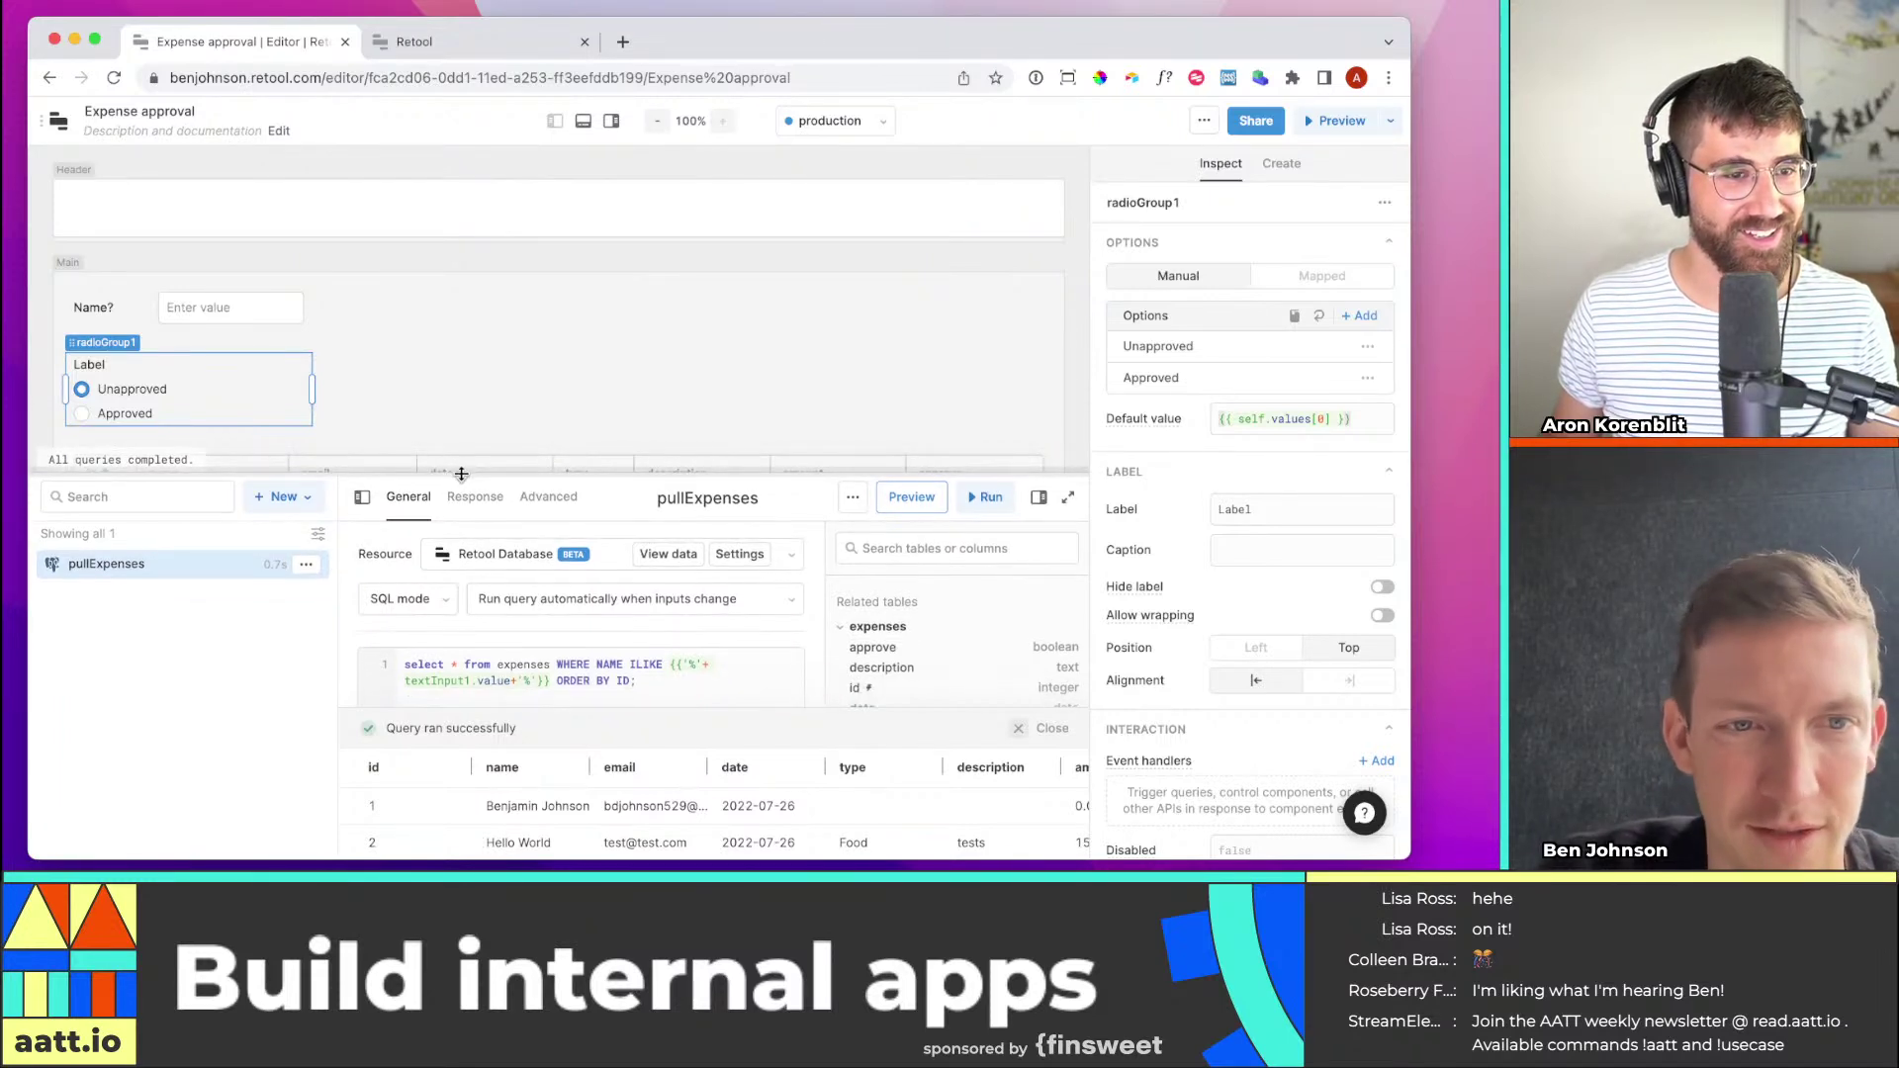
{"action": "left_click", "coordinate": [530, 680]}
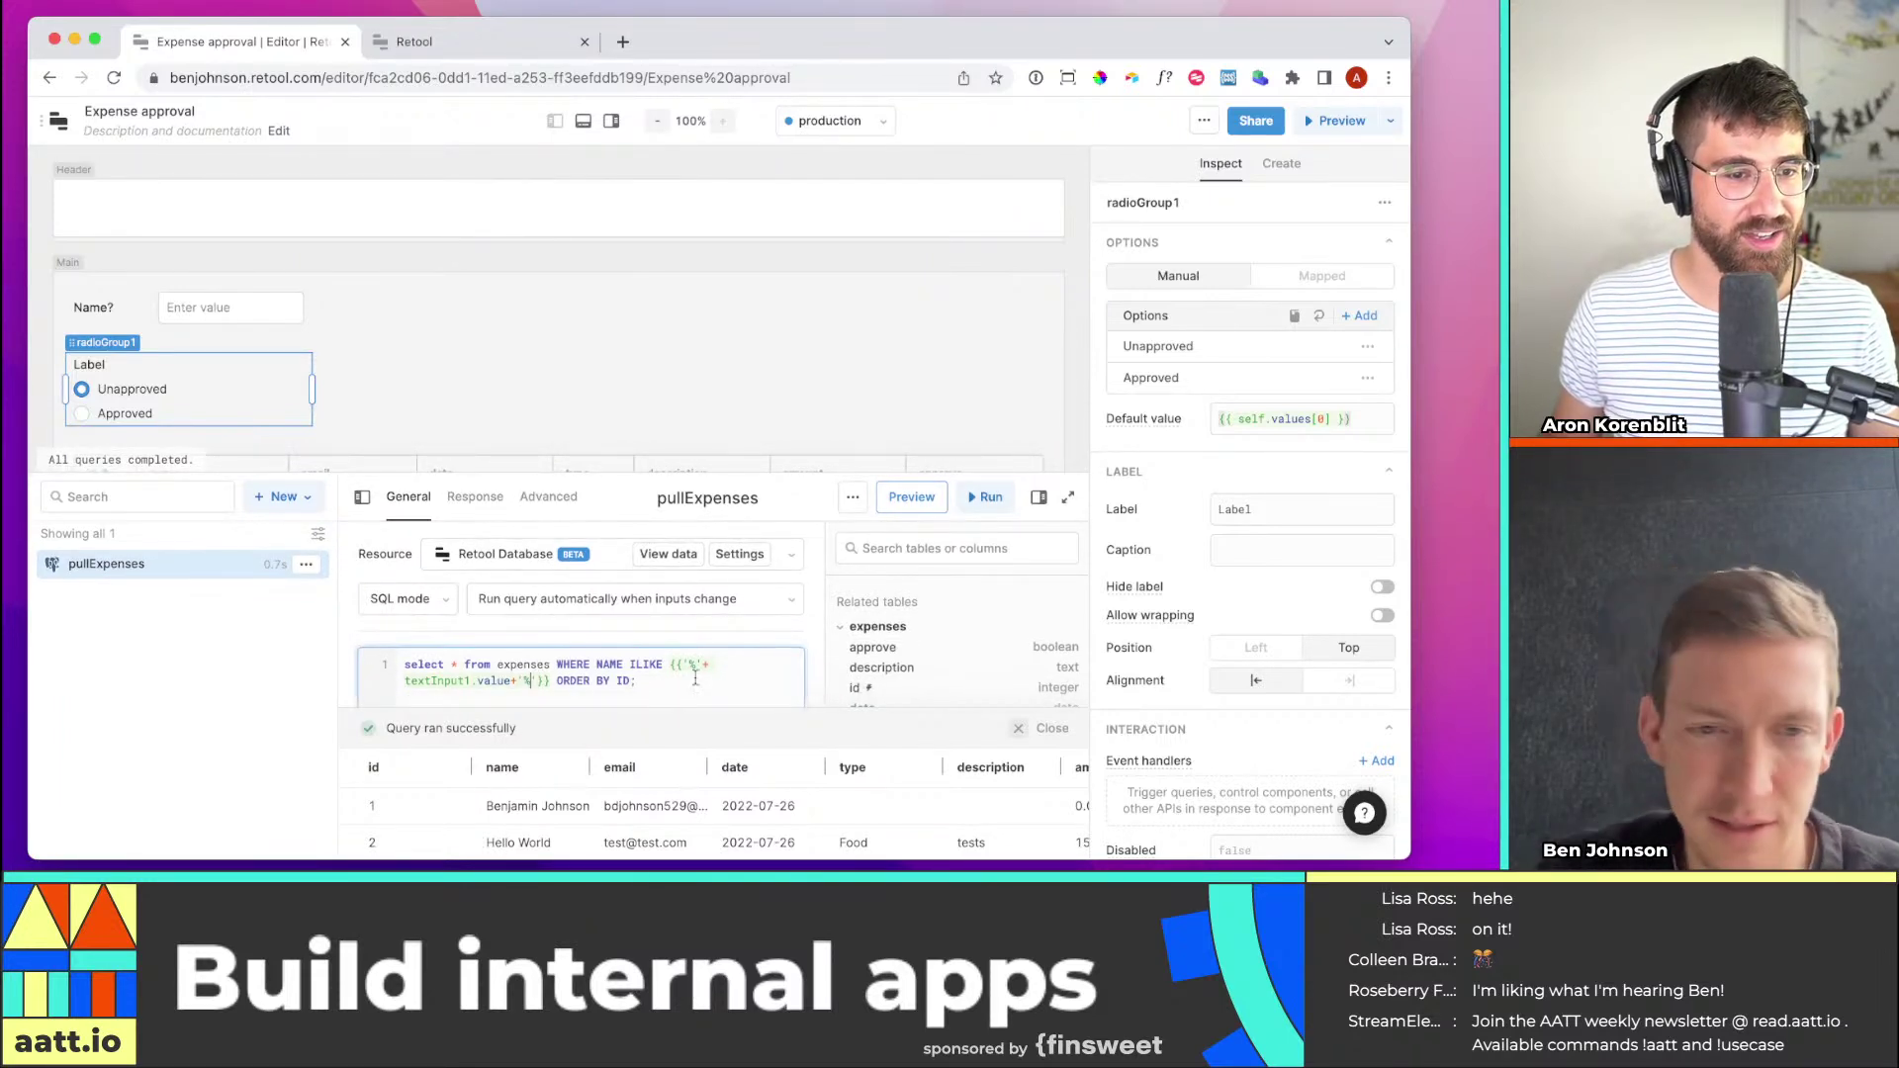
{"action": "scroll", "coordinate": [696, 680], "scroll_direction": "down", "scroll_amount": 3}
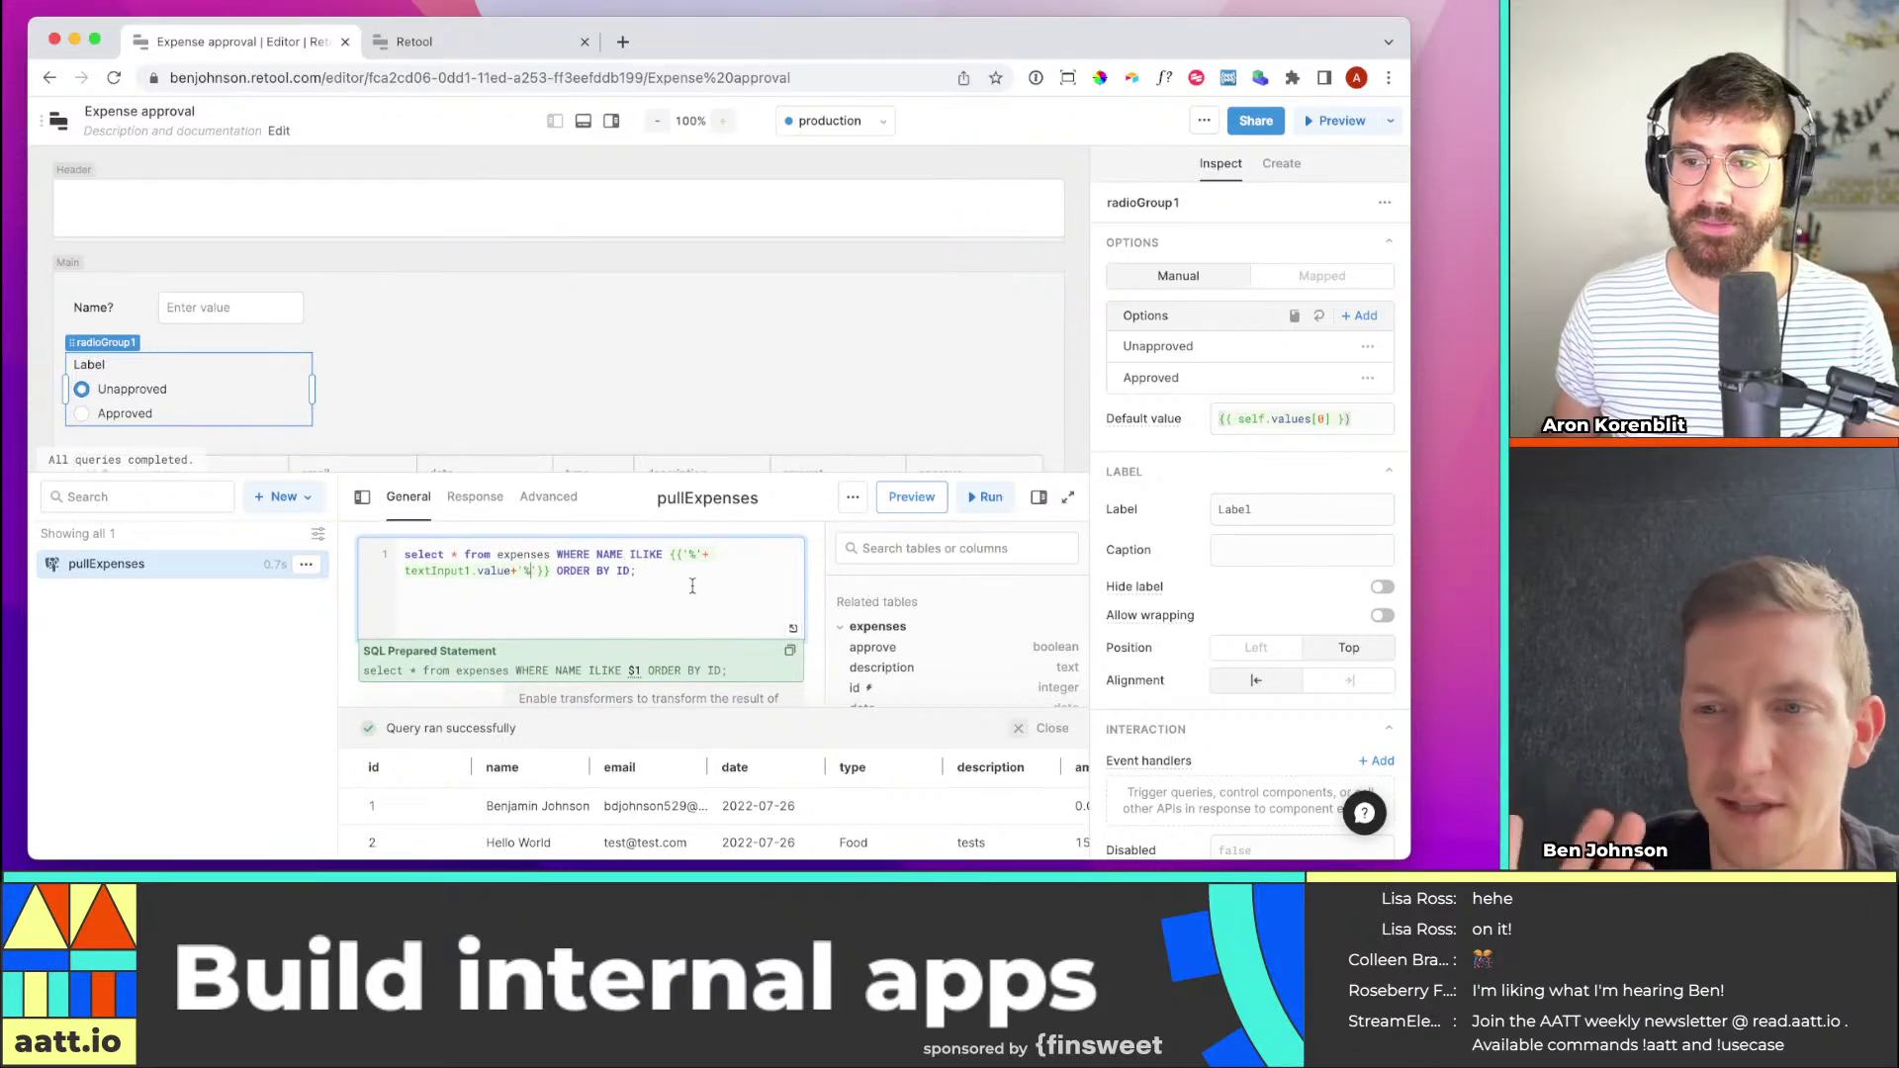
{"action": "left_click", "coordinate": [556, 555]}
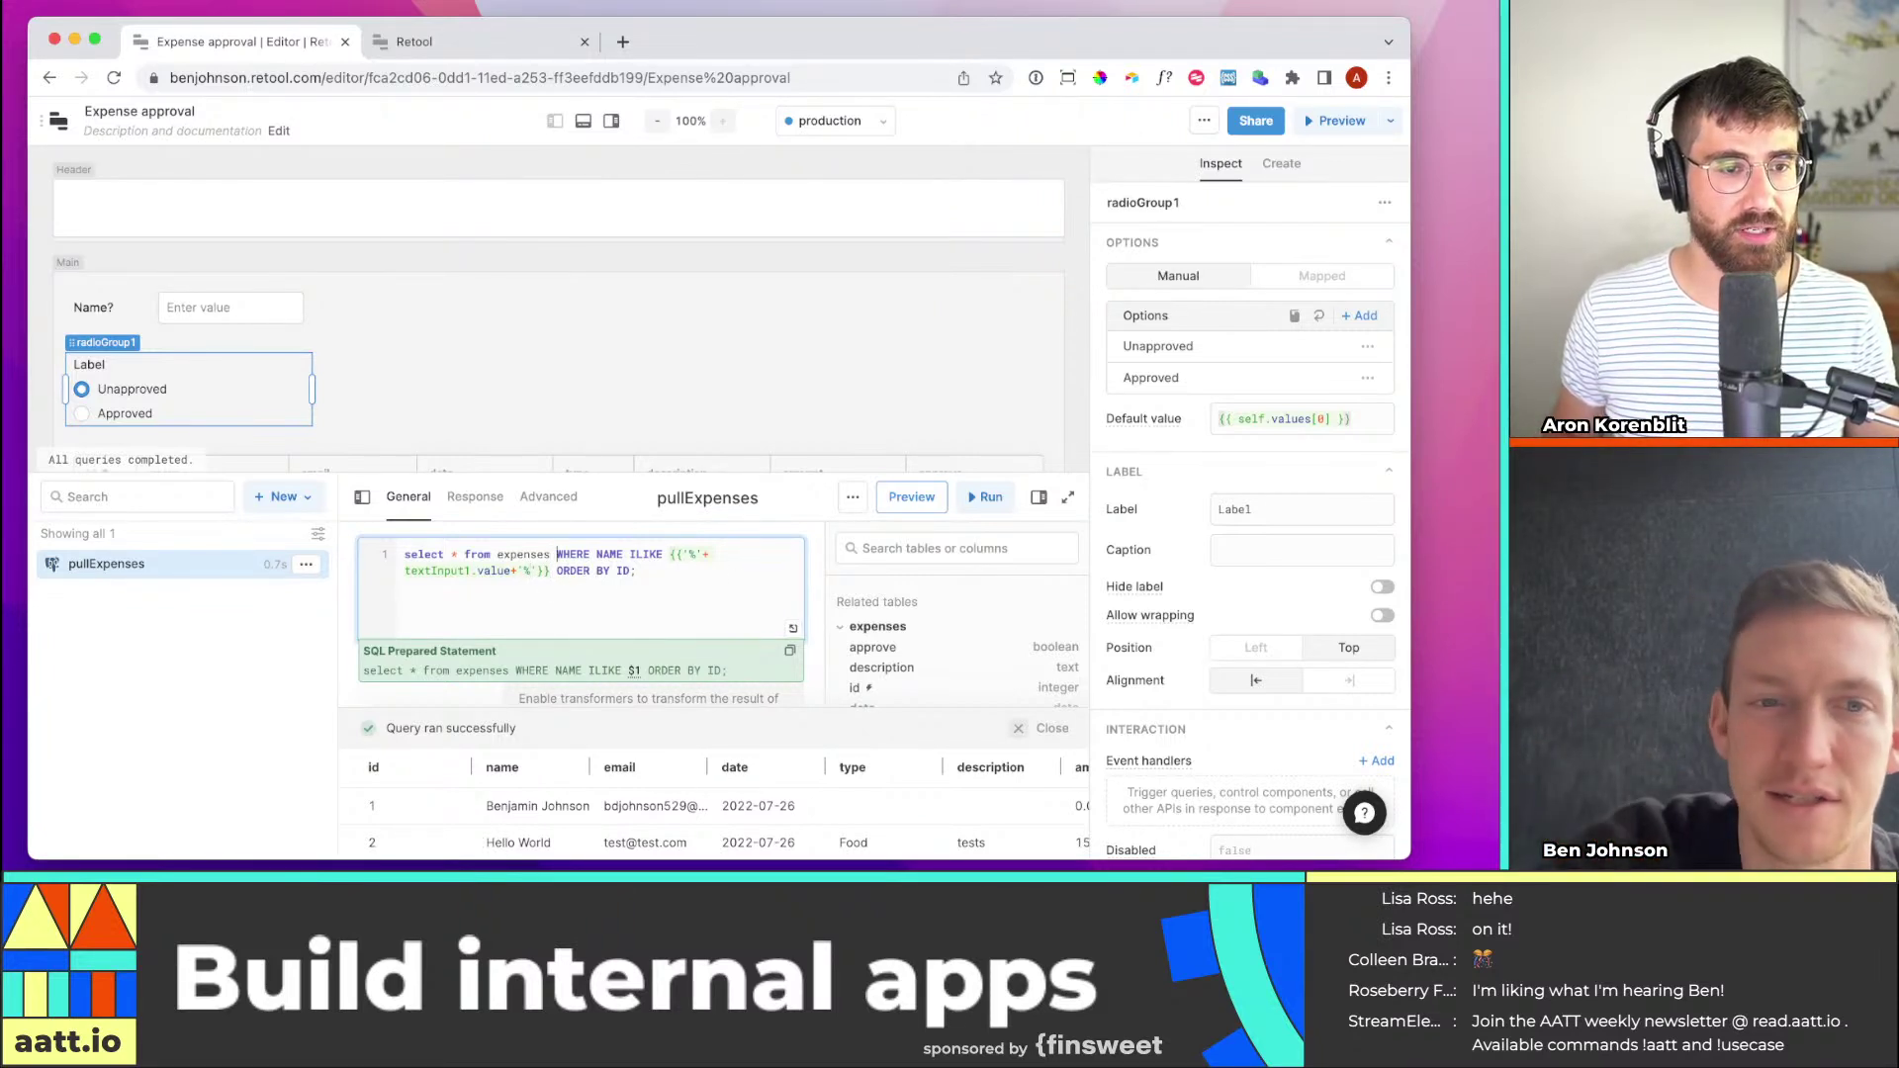
{"action": "key", "text": "Return"}
{"action": "left_click", "coordinate": [708, 570]}
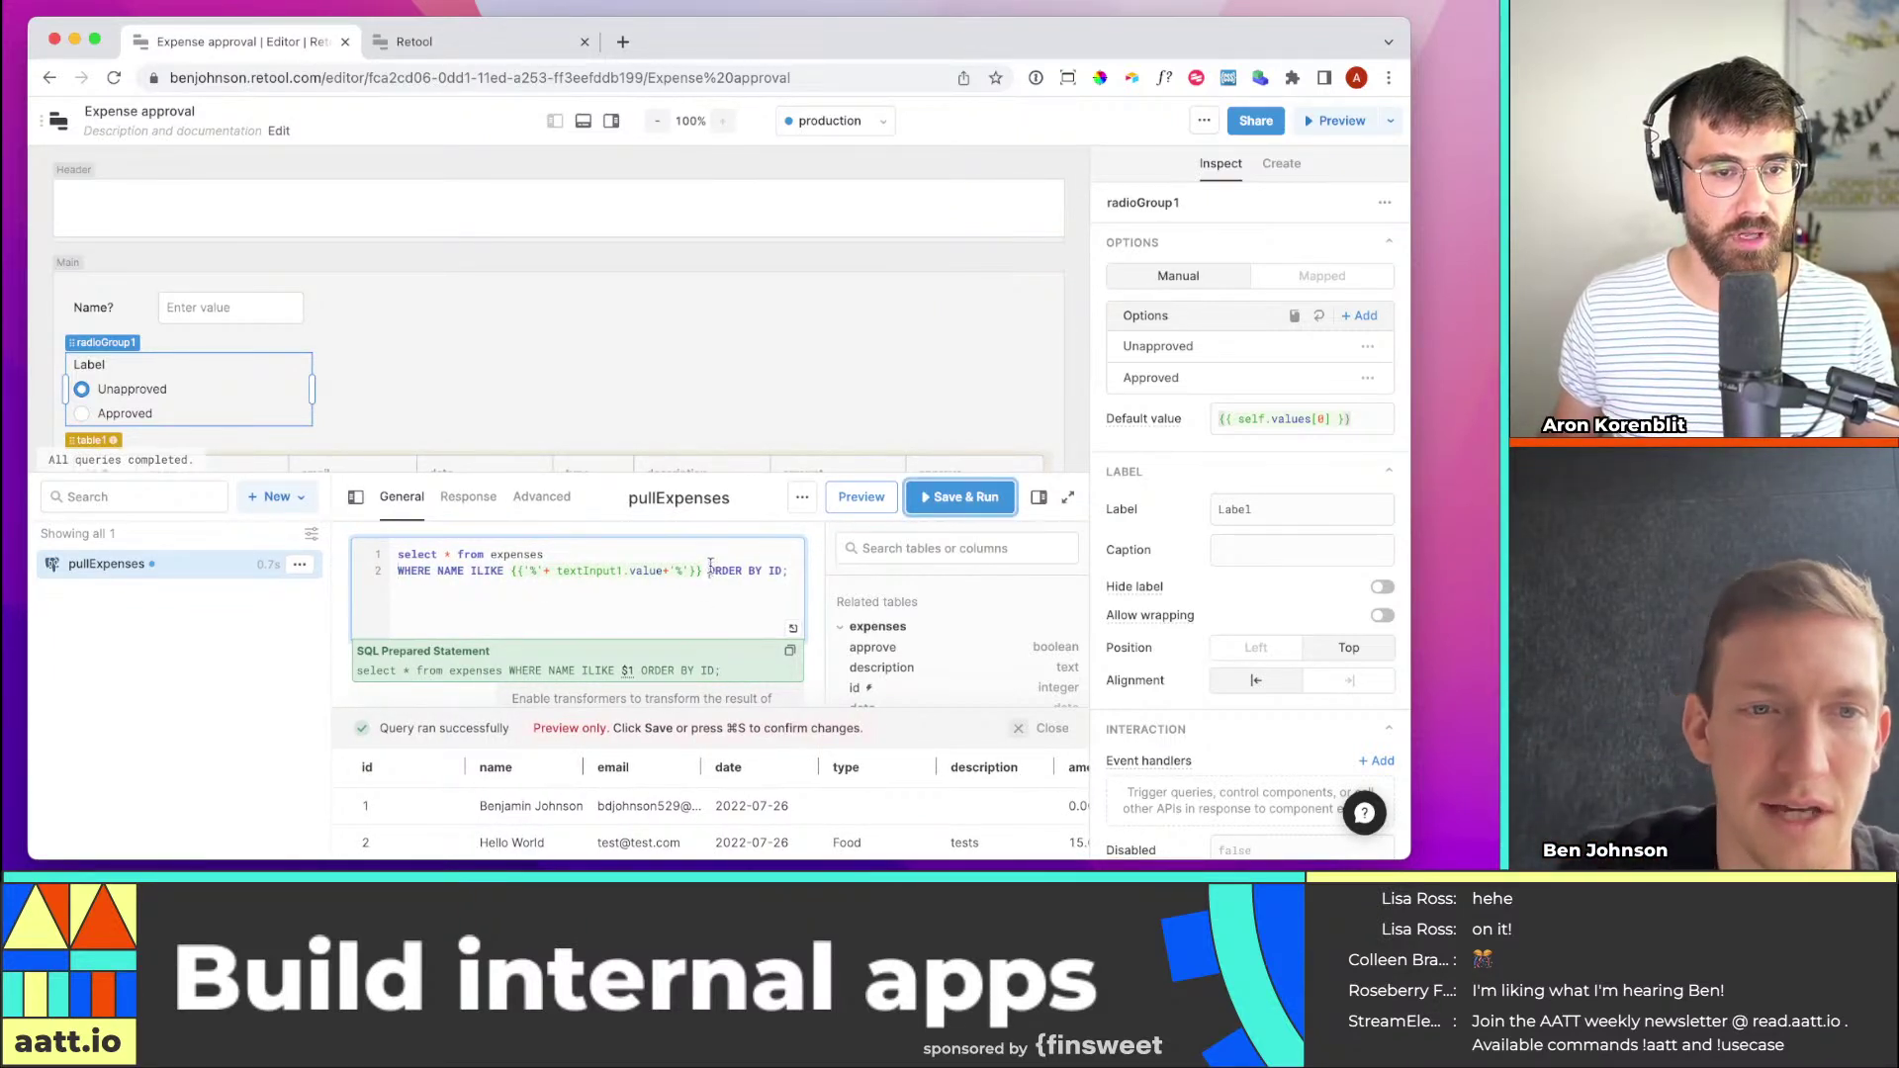
{"action": "key", "text": "Return"}
{"action": "key", "text": "Return"}
{"action": "key", "text": "Up"}
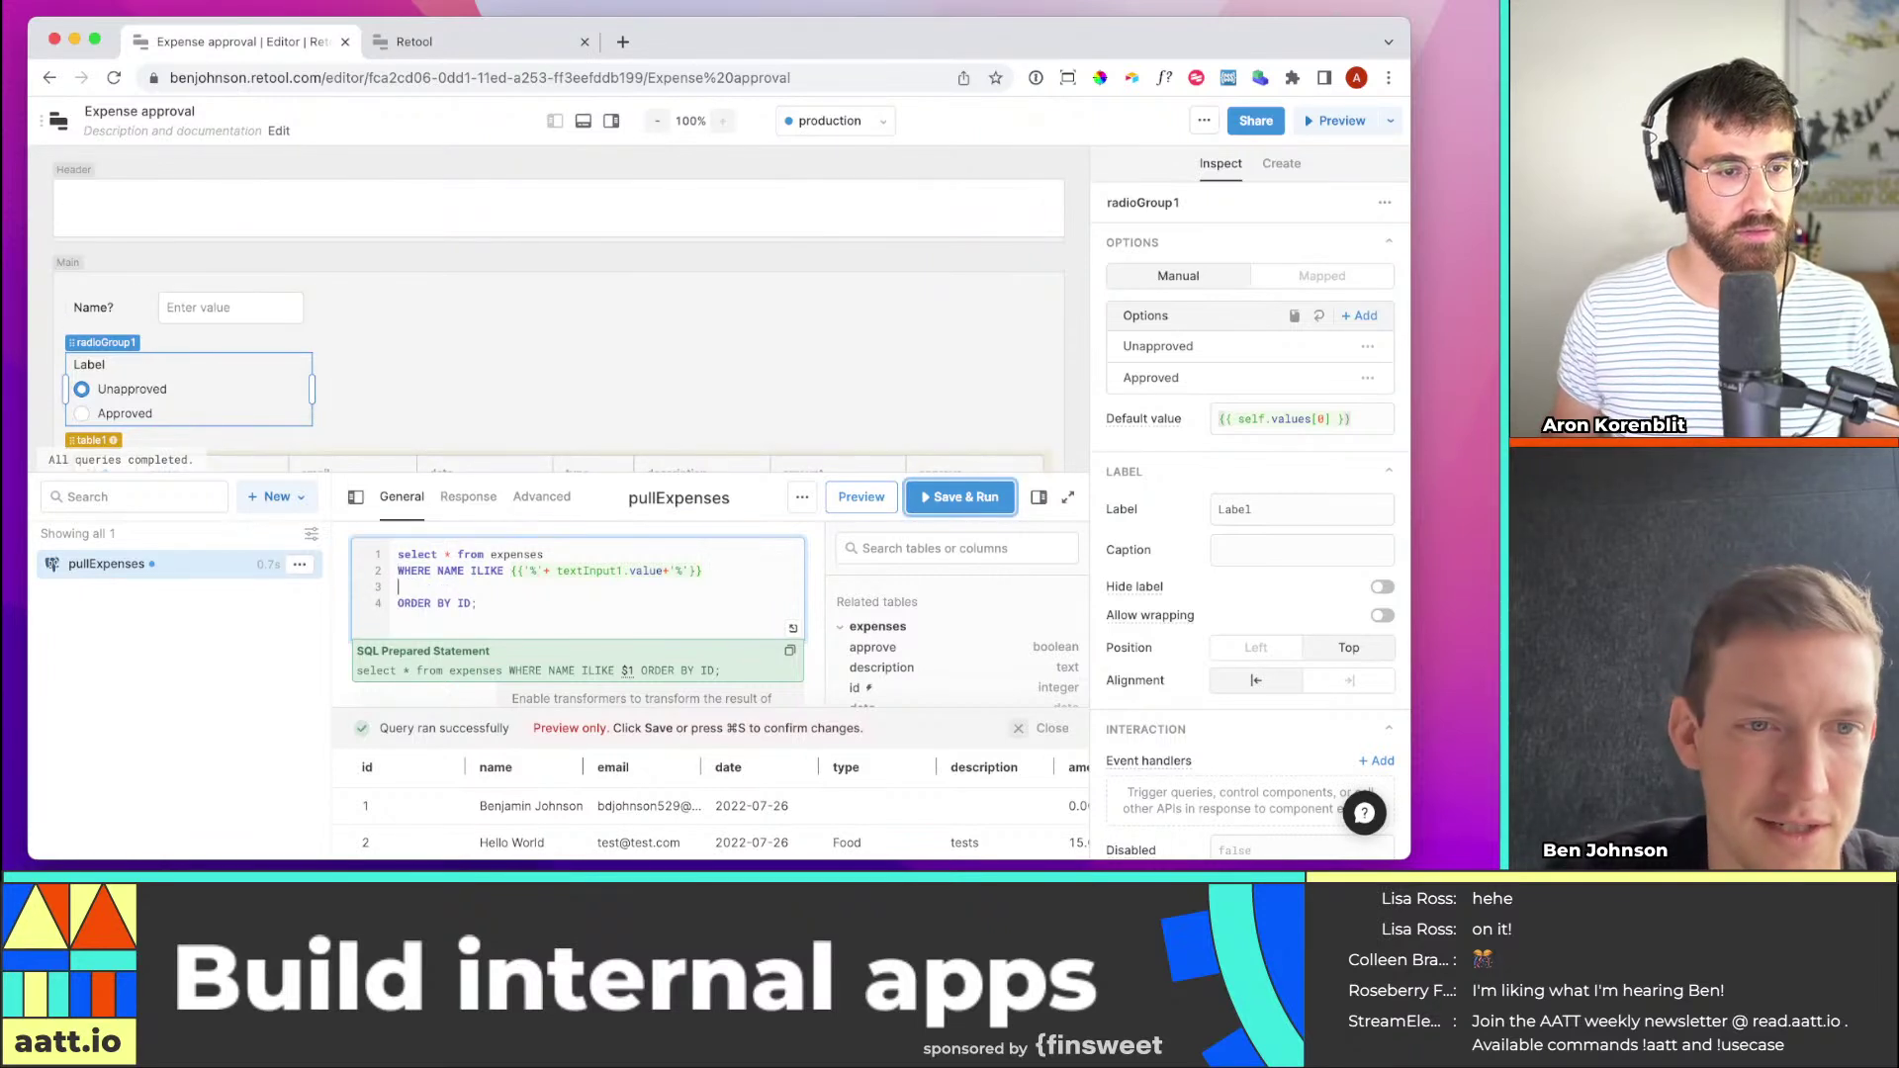
{"action": "type", "text": "WHERE"}
Append AND to the NAME ILIKE line and delete the extra WHERE
{"action": "left_click", "coordinate": [398, 586]}
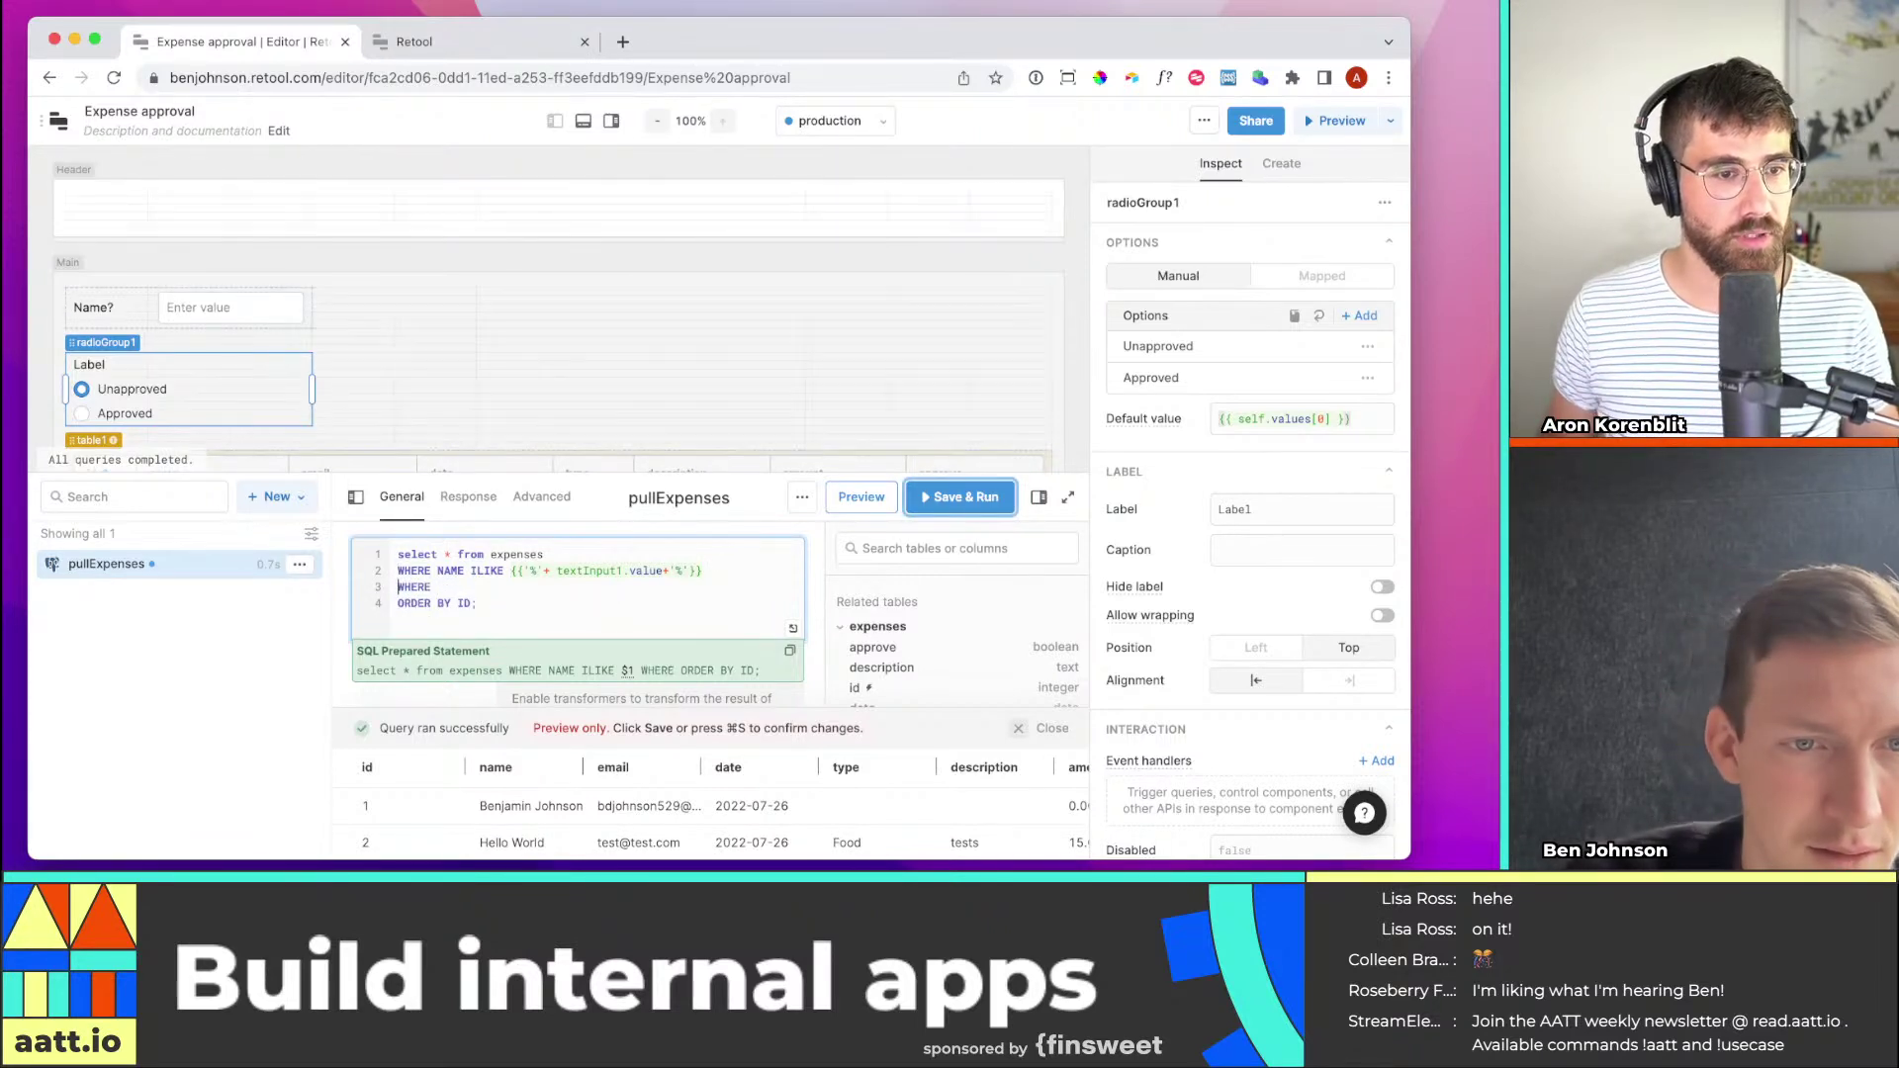
{"action": "type", "text": "AND"}
{"action": "key", "text": "super+z"}
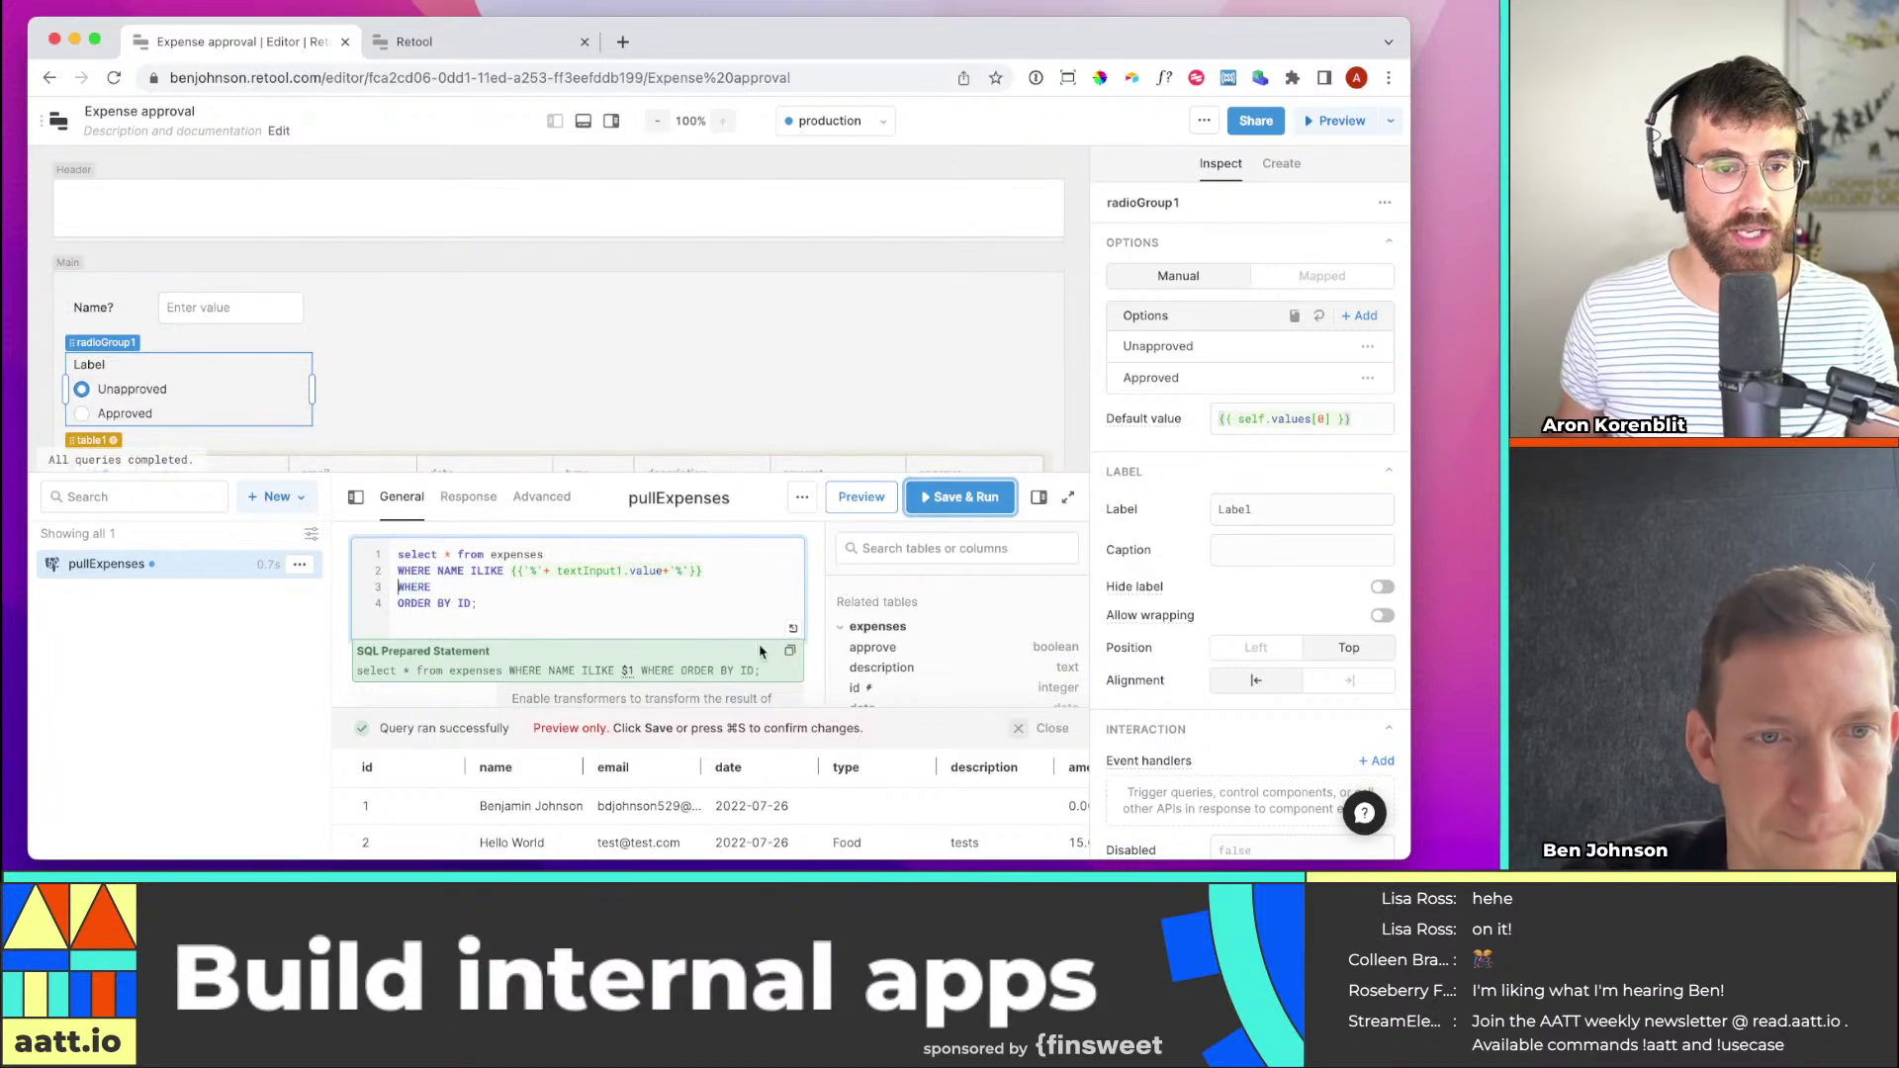
{"action": "left_click", "coordinate": [763, 571]}
{"action": "type", "text": "AND"}
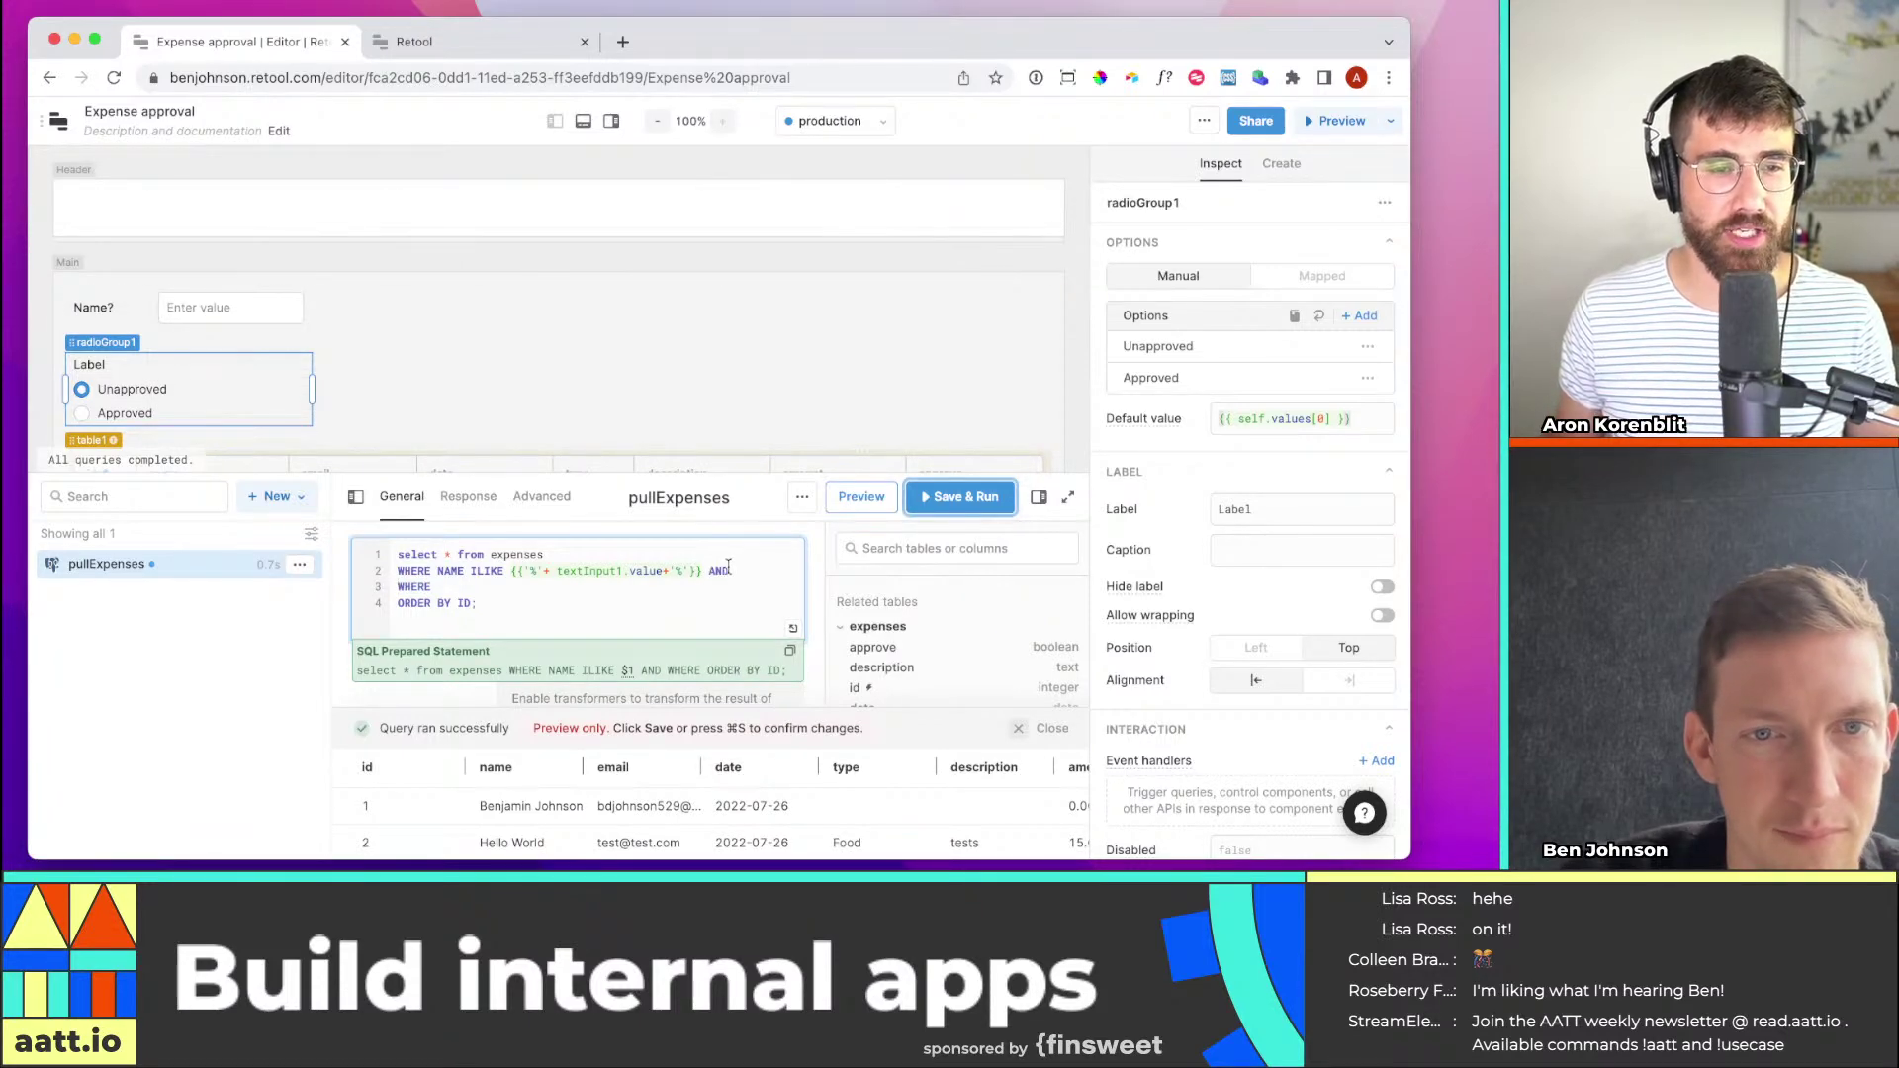
{"action": "left_click_drag", "start_coordinate": [736, 571], "coordinate": [705, 570]}
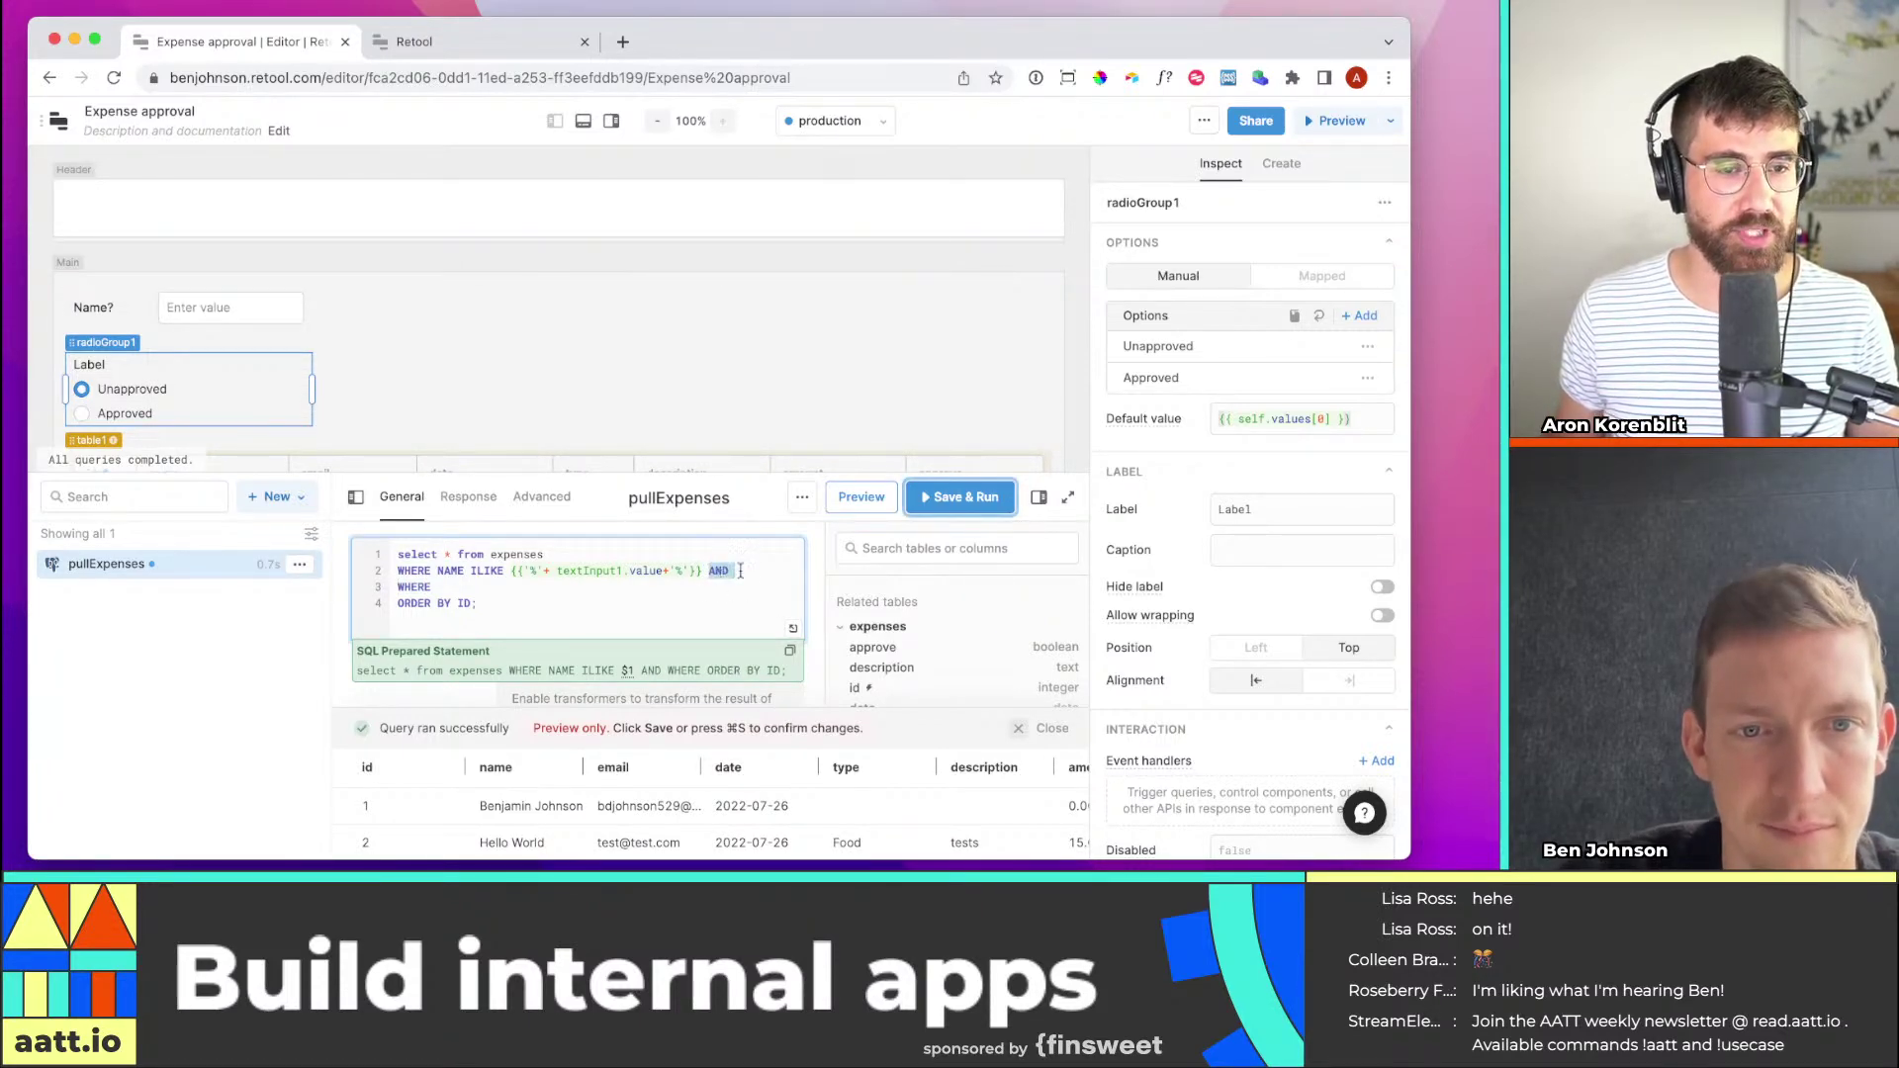
{"action": "left_click", "coordinate": [740, 571]}
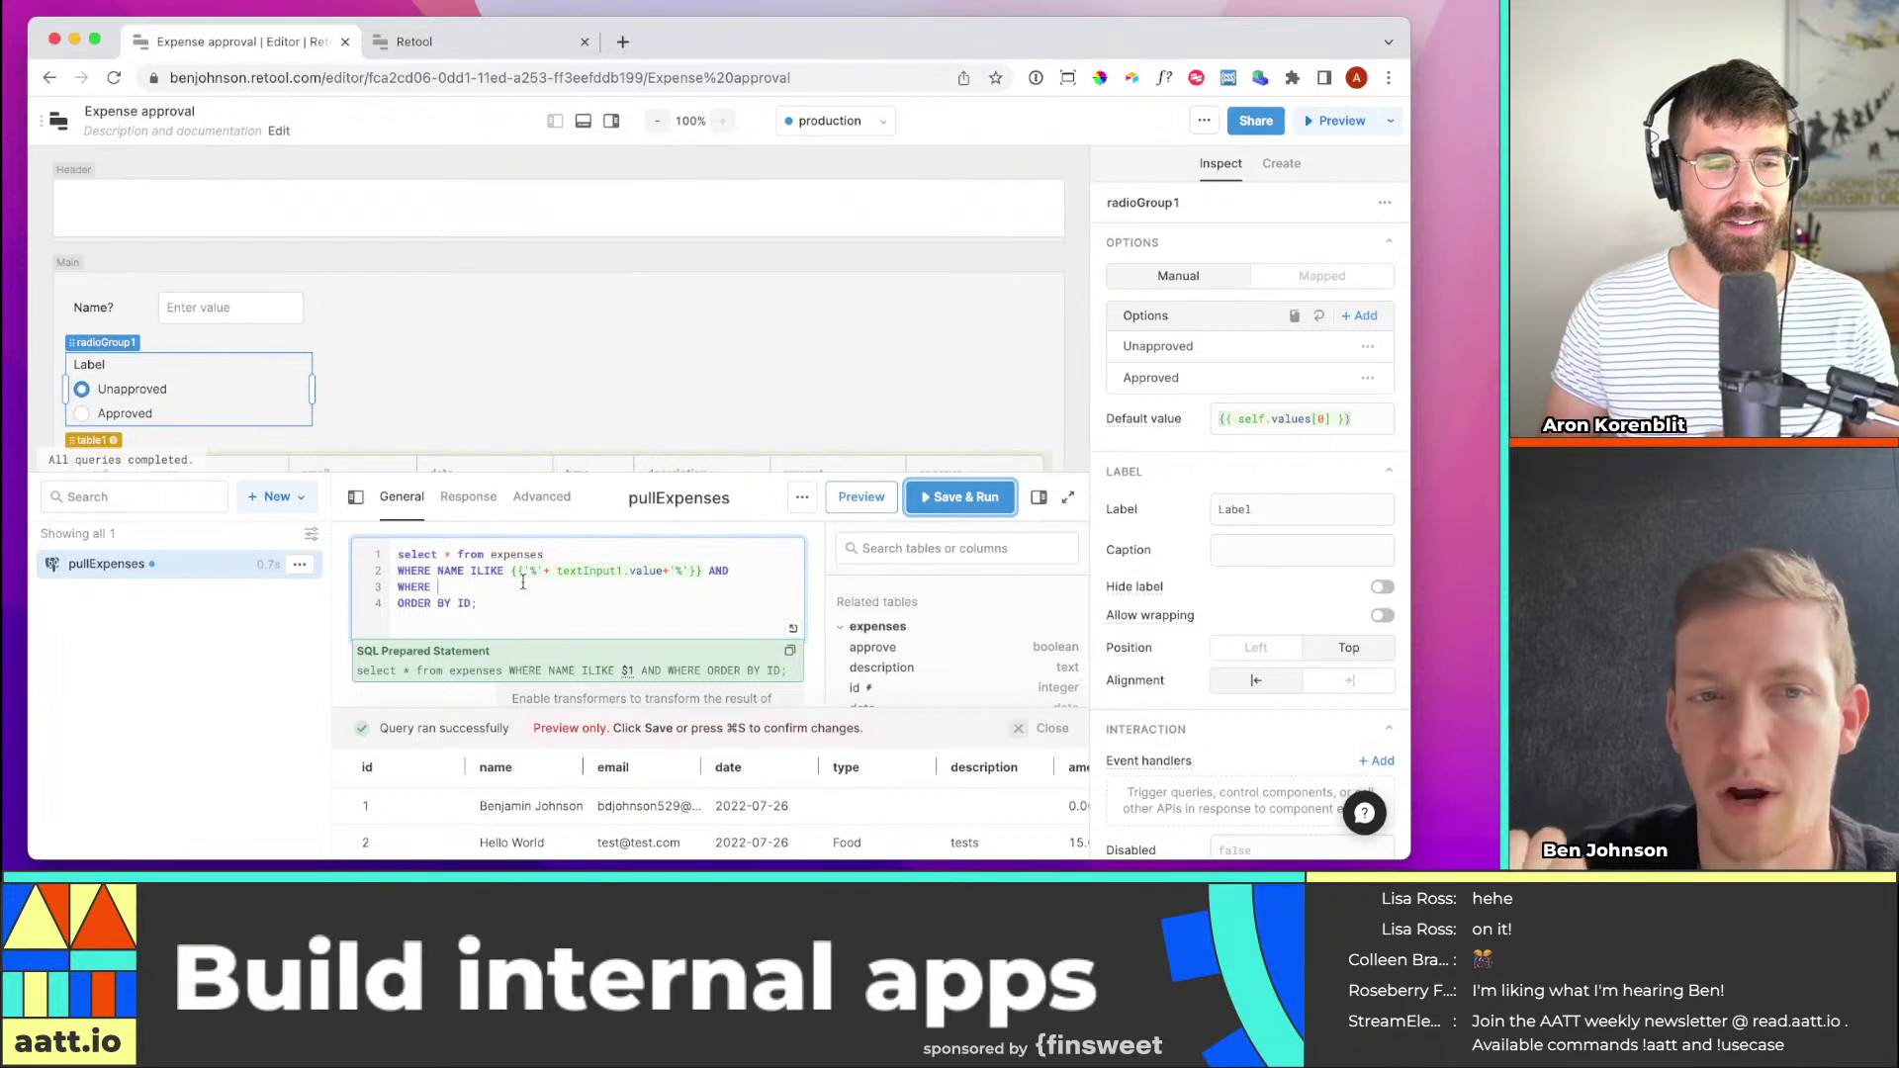
{"action": "double_click", "coordinate": [524, 583]}
{"action": "key", "text": "BackSpace"}
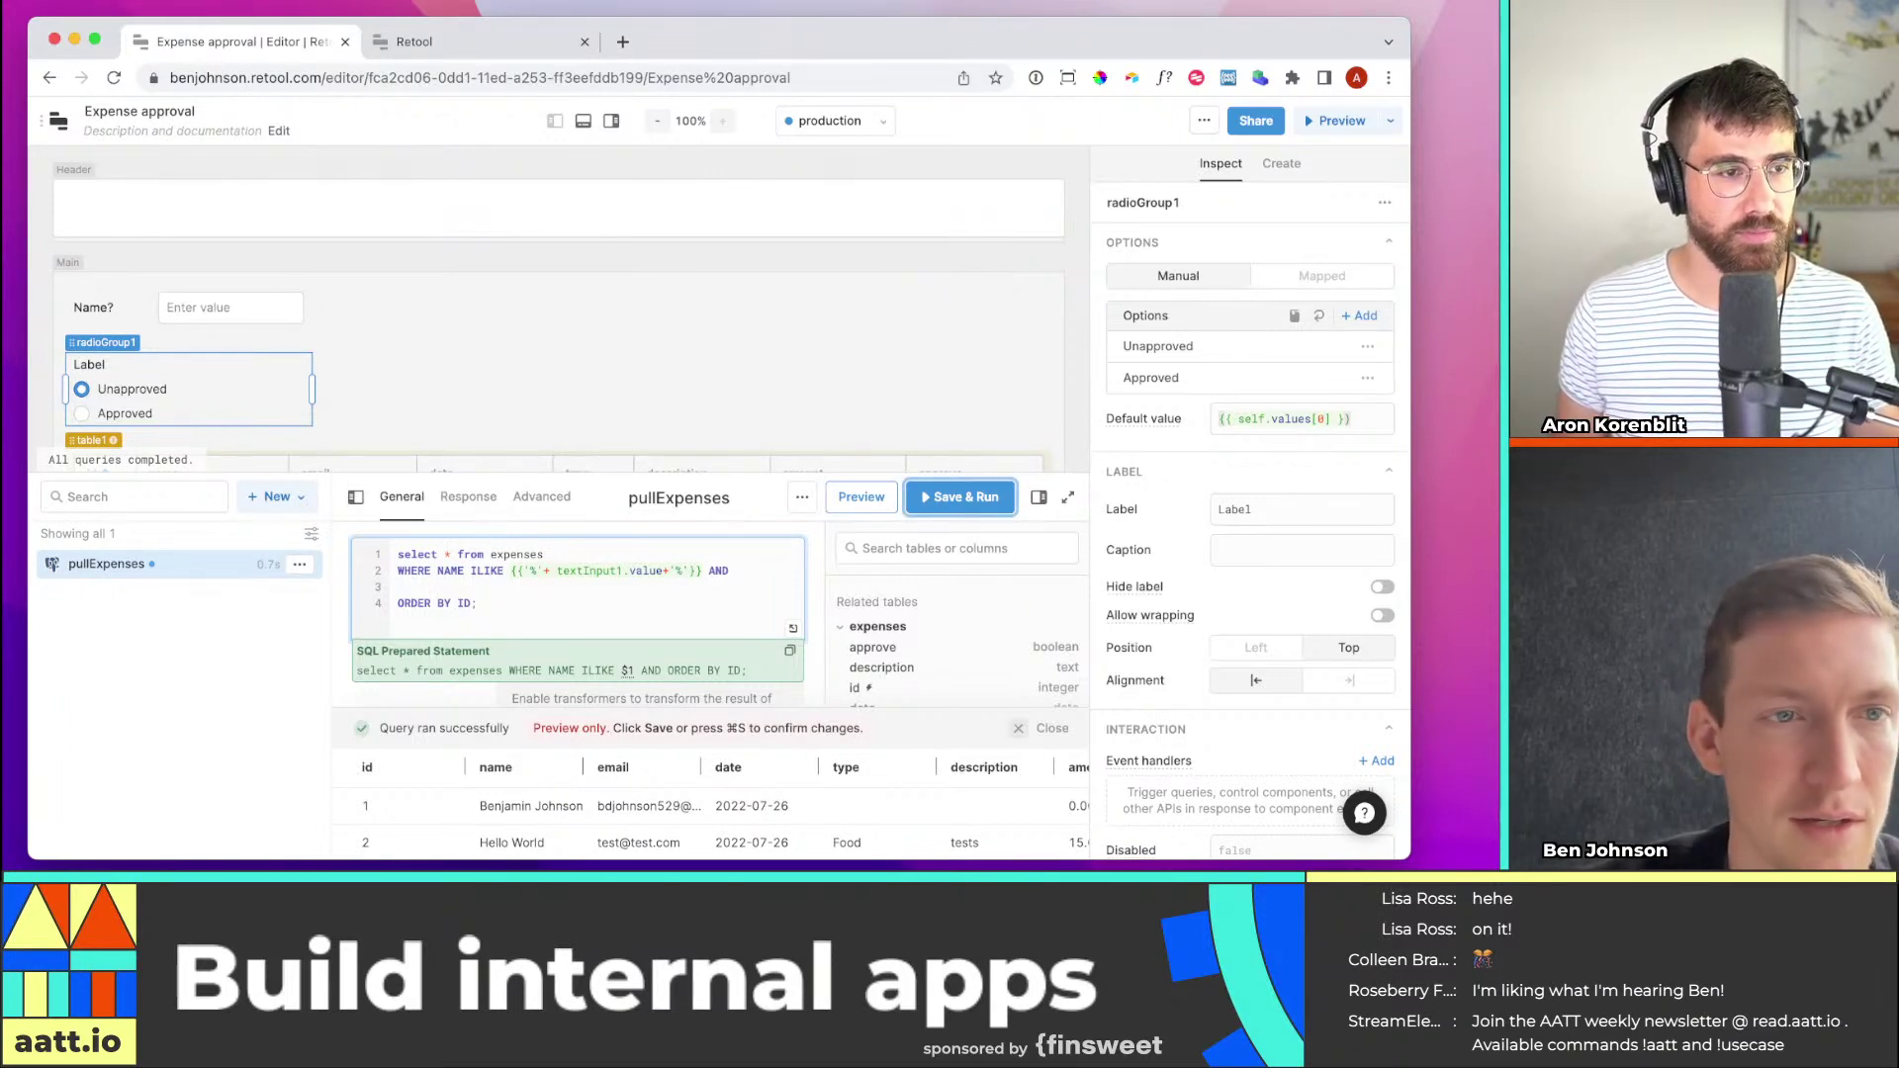
Add the condition APPROVE EQUALS {{radioGroup1.value}} on the new line
{"action": "scroll", "coordinate": [653, 368], "scroll_direction": "down", "scroll_amount": 1}
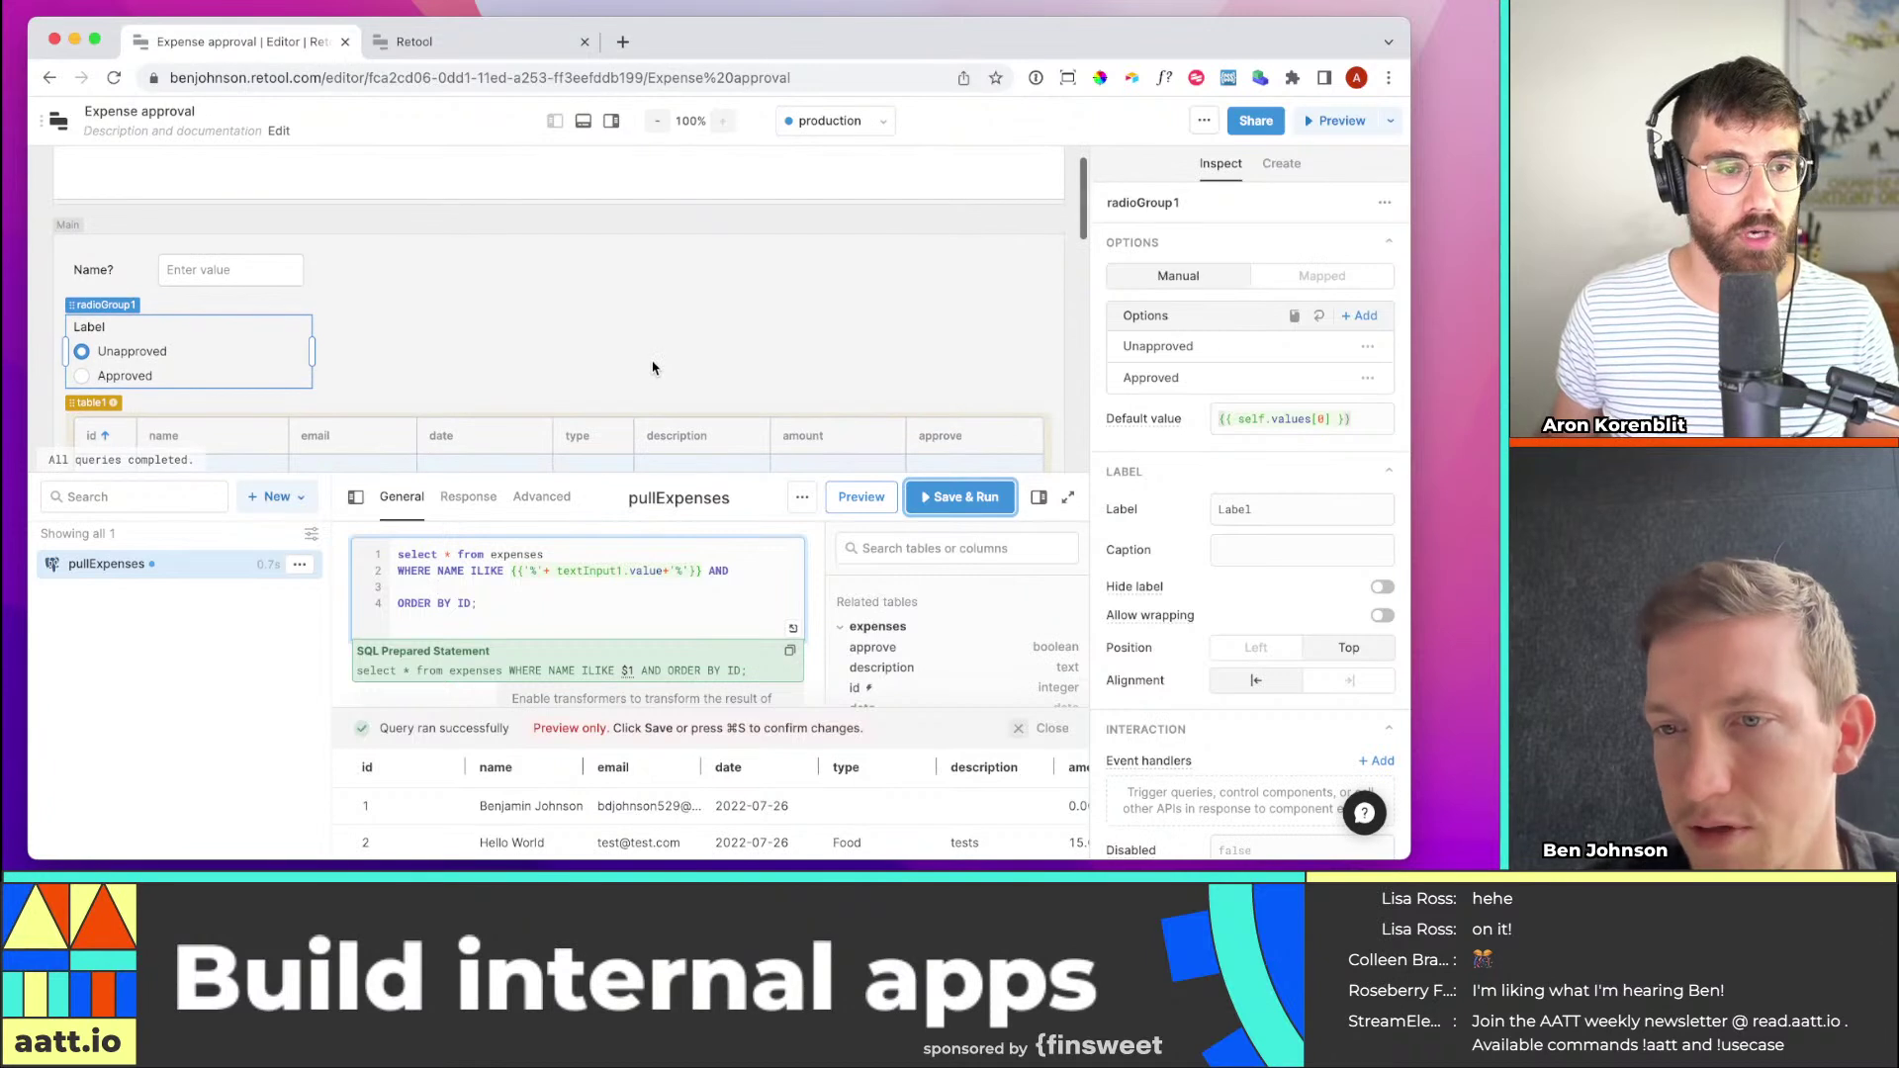
{"action": "type", "text": "APPROVE"}
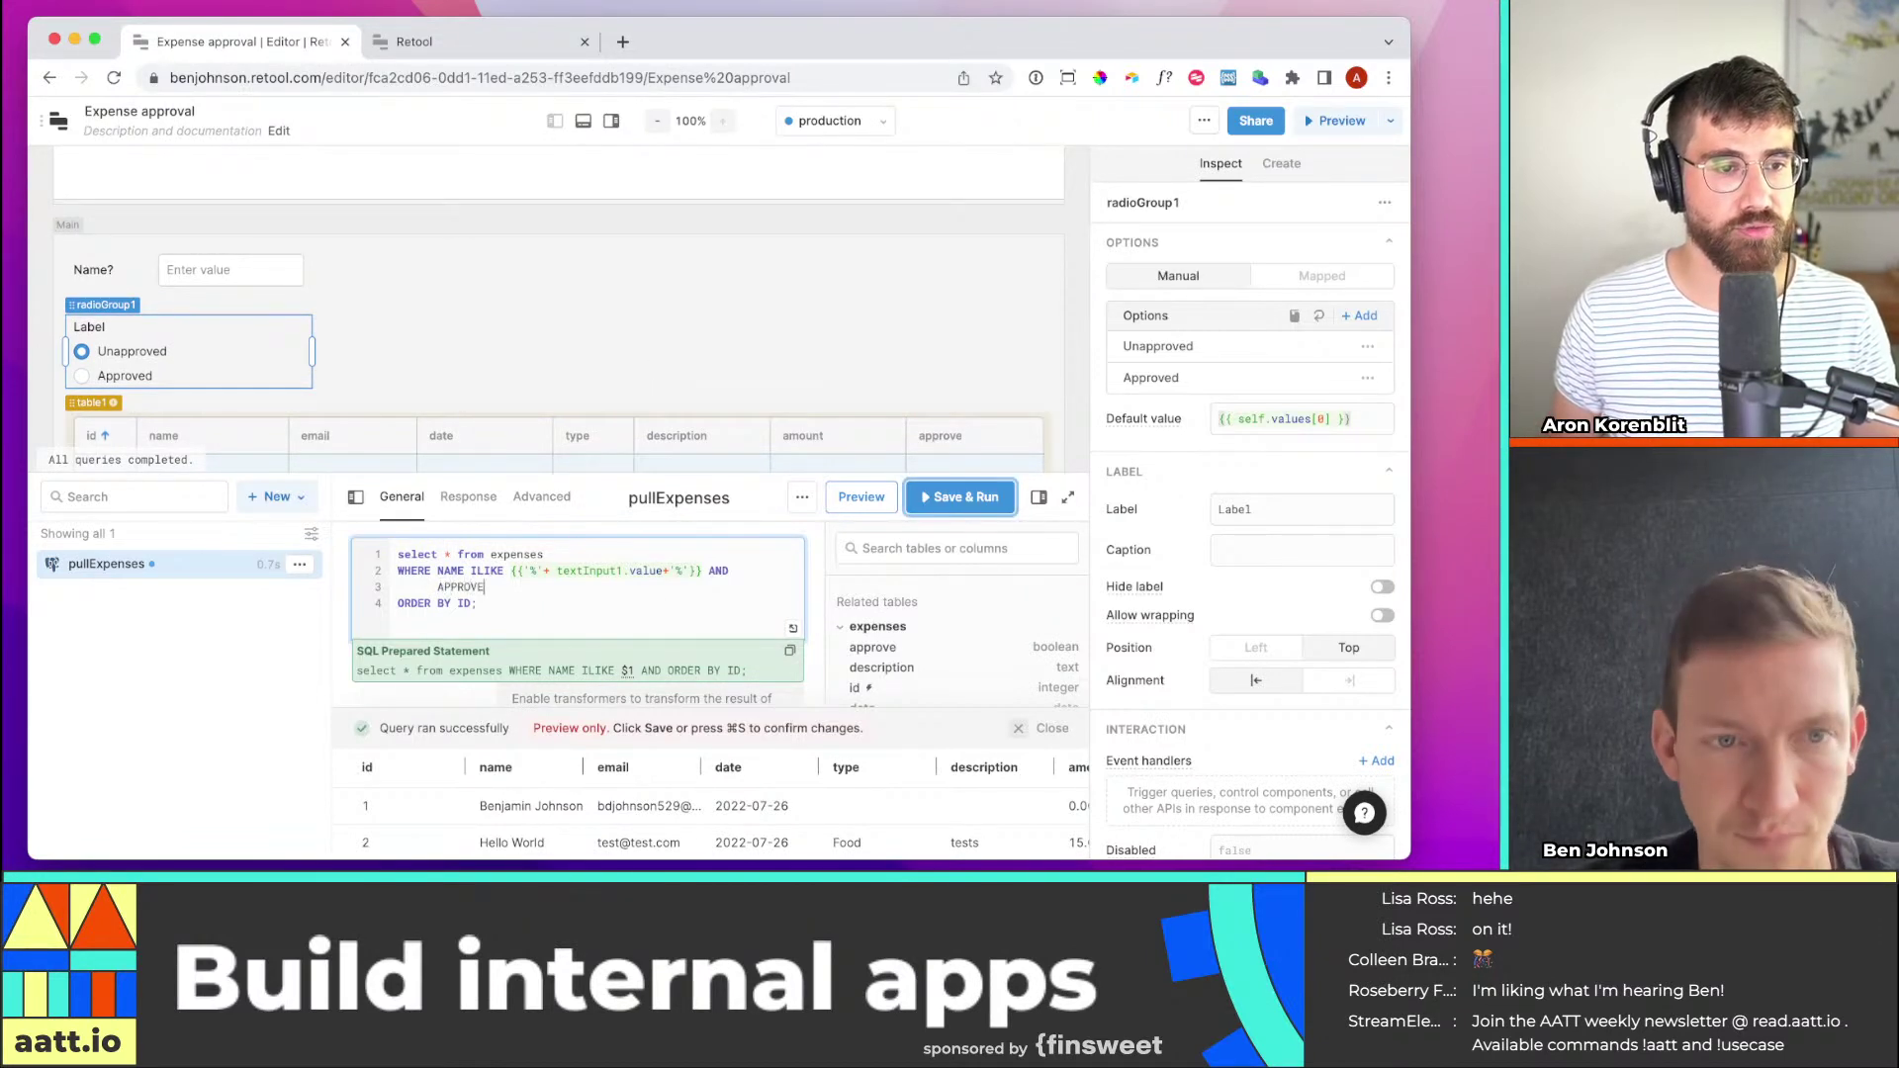
{"action": "type", "text": " ILIKE"}
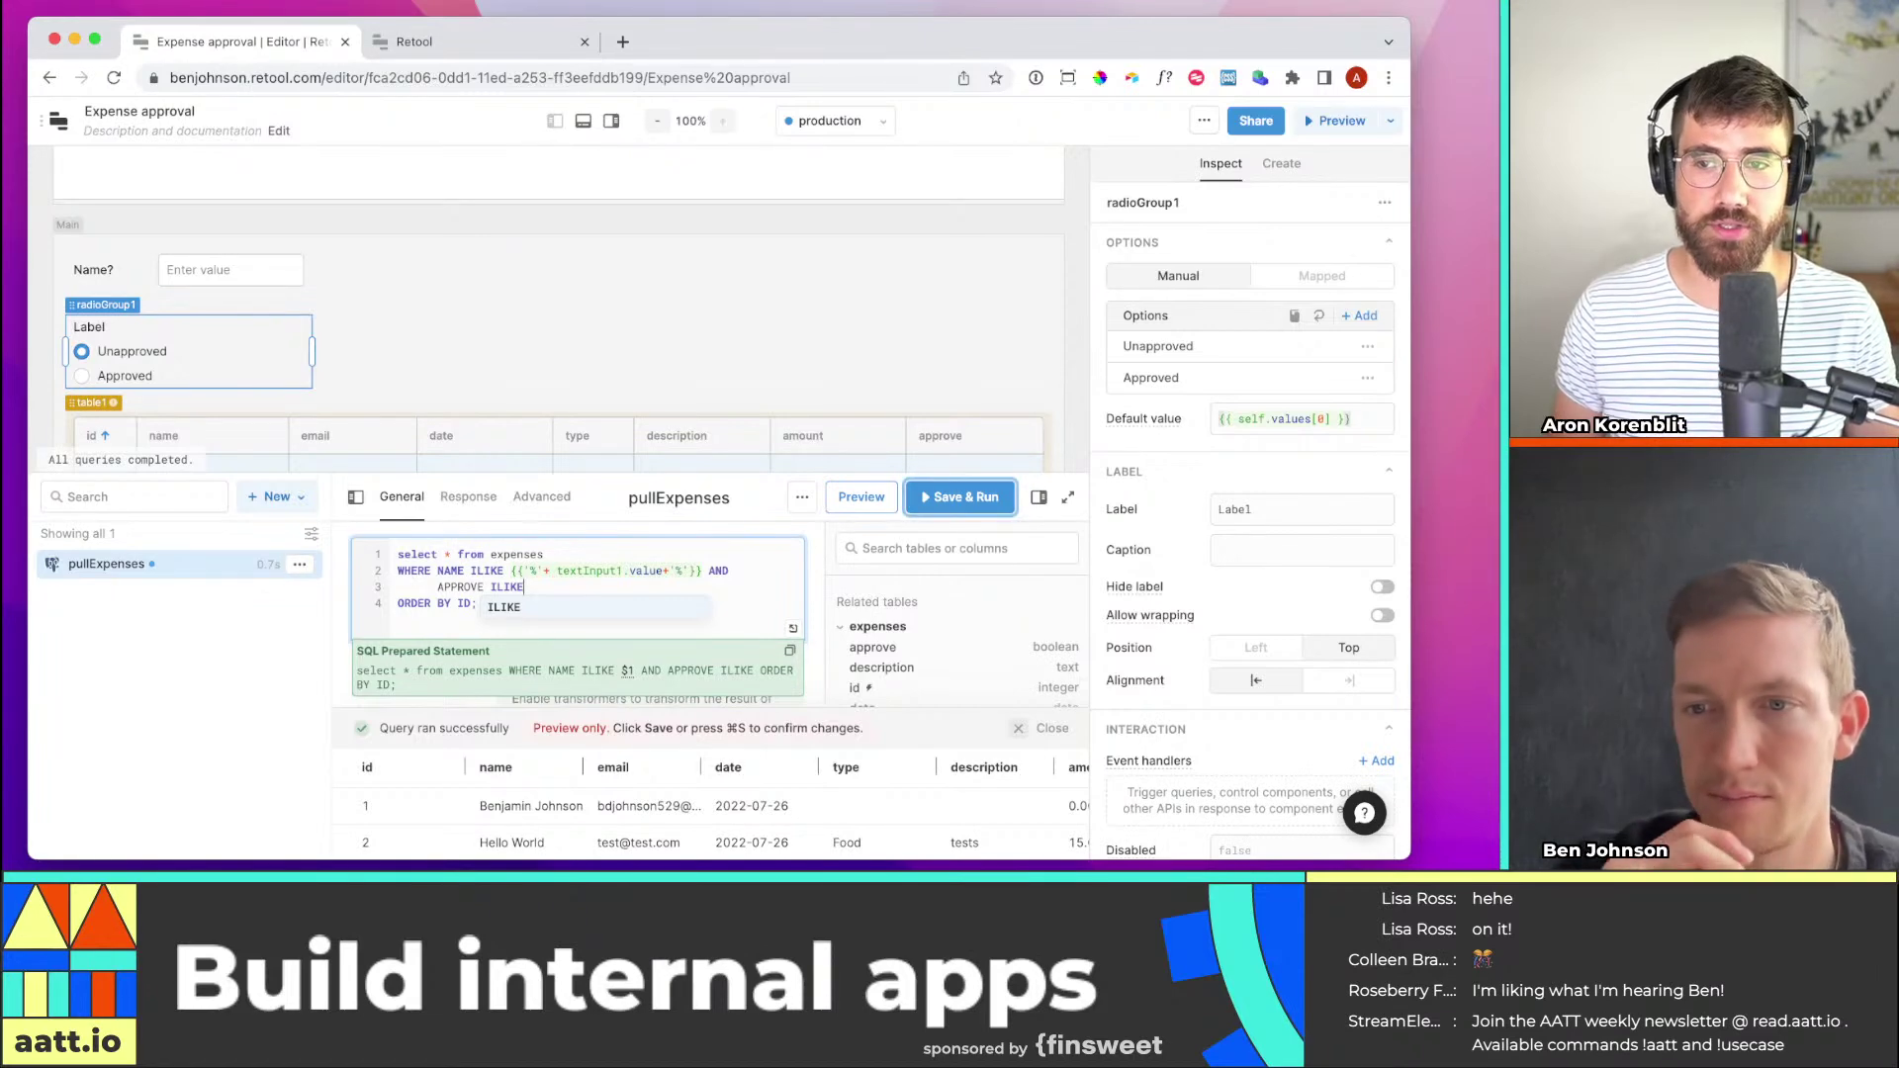
{"action": "key", "text": "BackSpace"}
{"action": "key", "text": "BackSpace"}
{"action": "key", "text": "BackSpace"}
{"action": "key", "text": "BackSpace"}
{"action": "key", "text": "BackSpace"}
{"action": "key", "text": "BackSpace"}
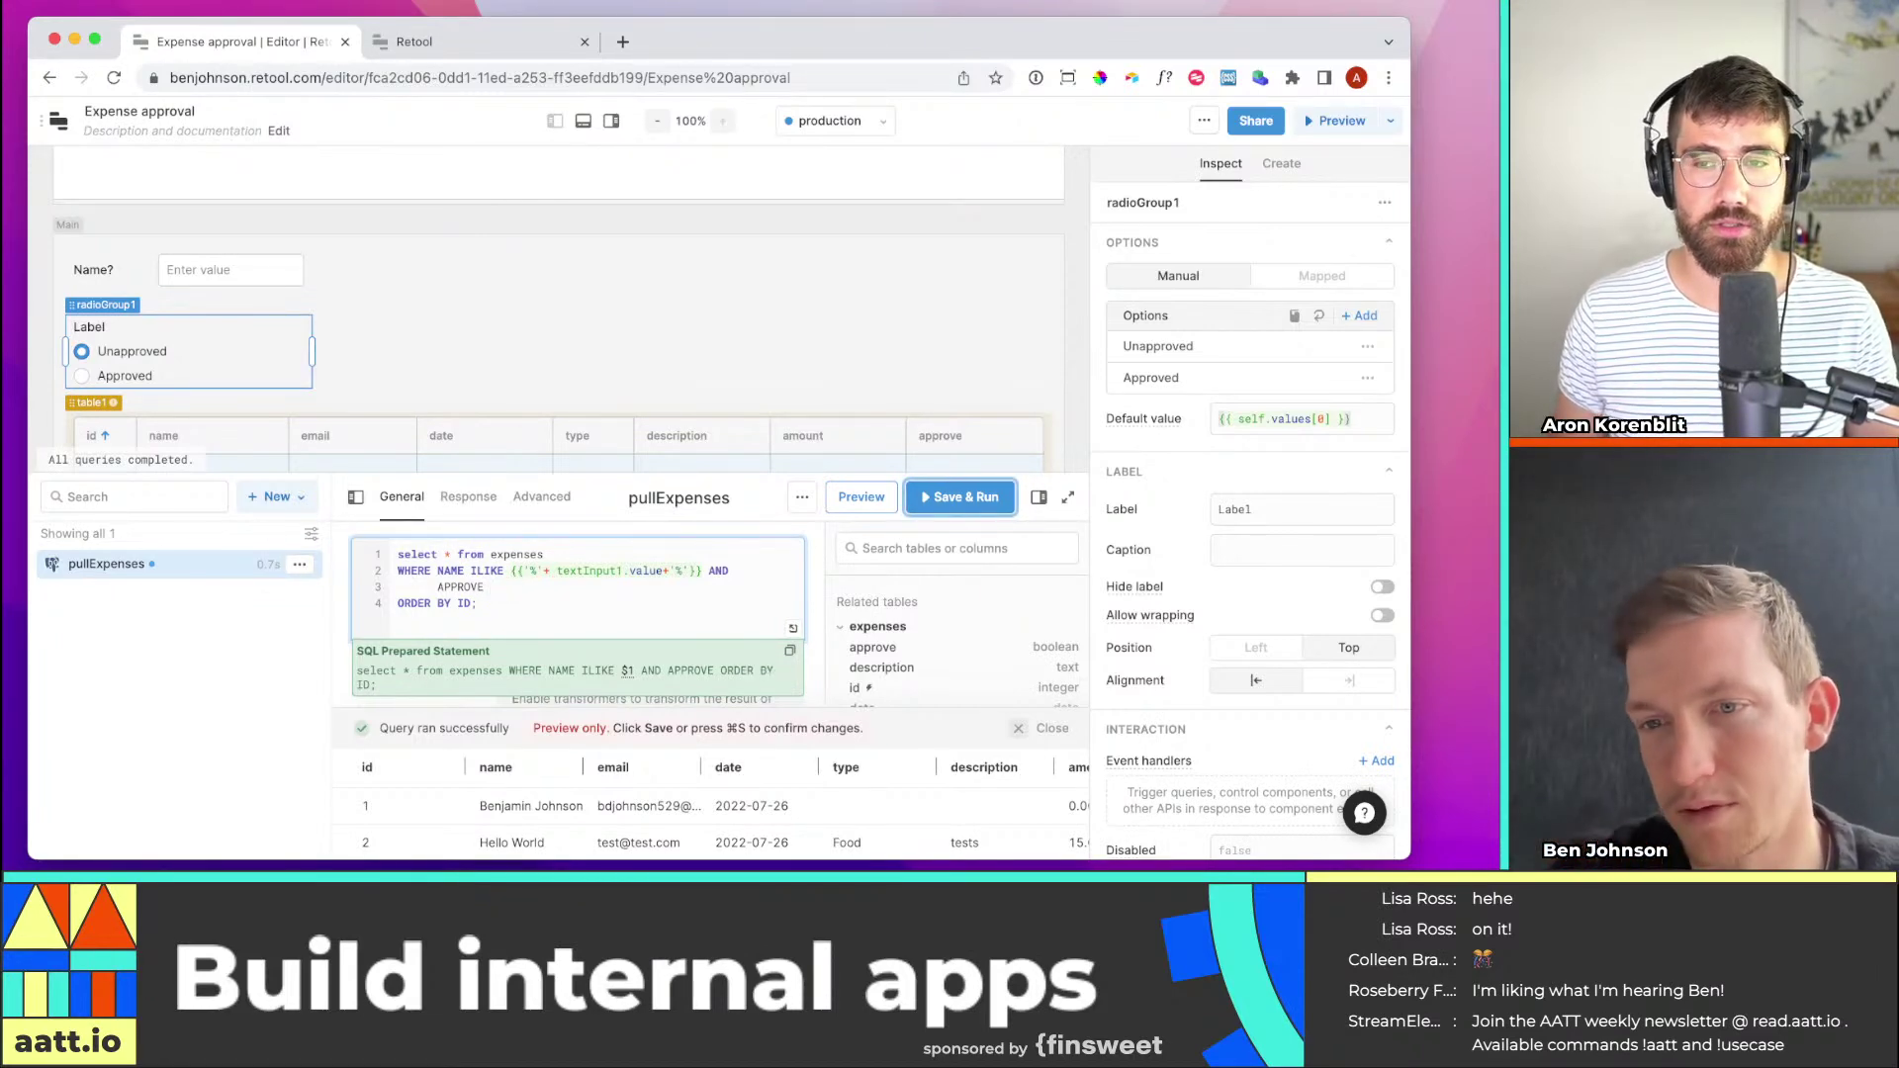
{"action": "type", "text": "EQUALS"}
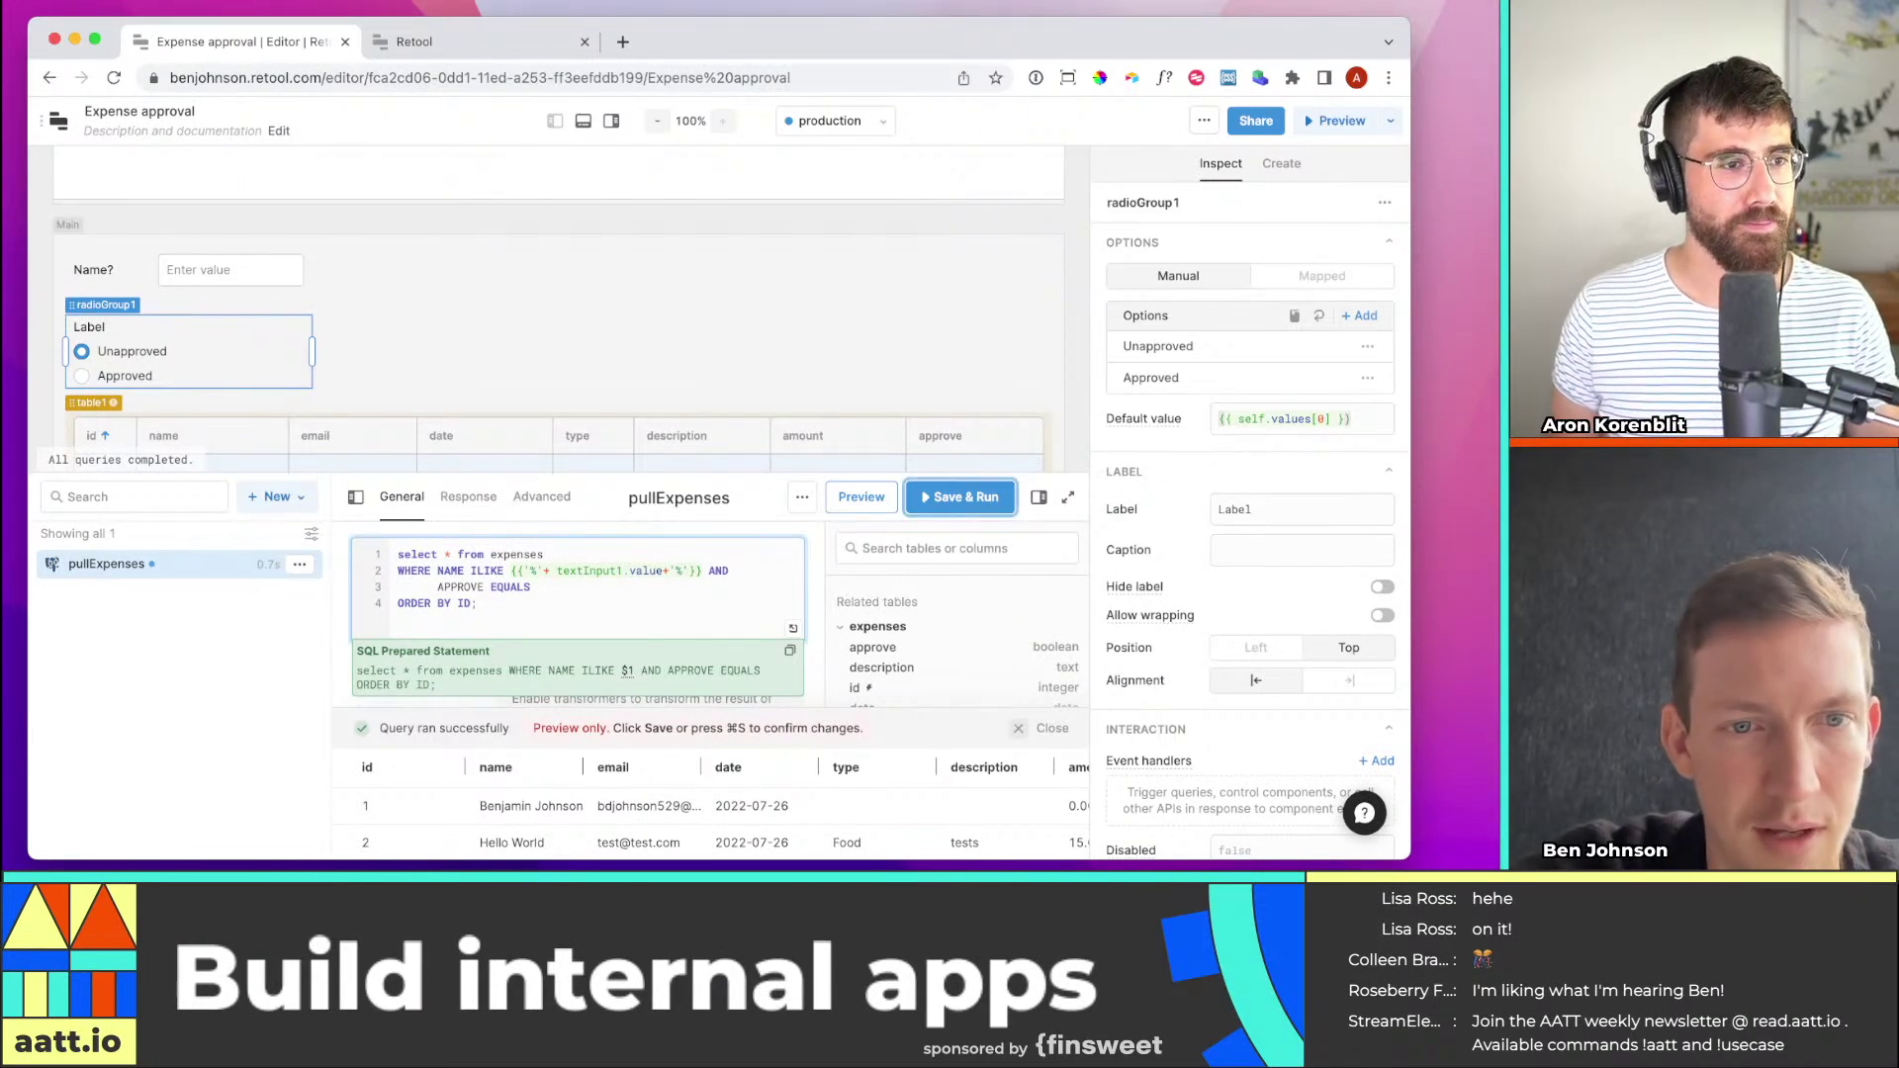
{"action": "type", "text": " radio"}
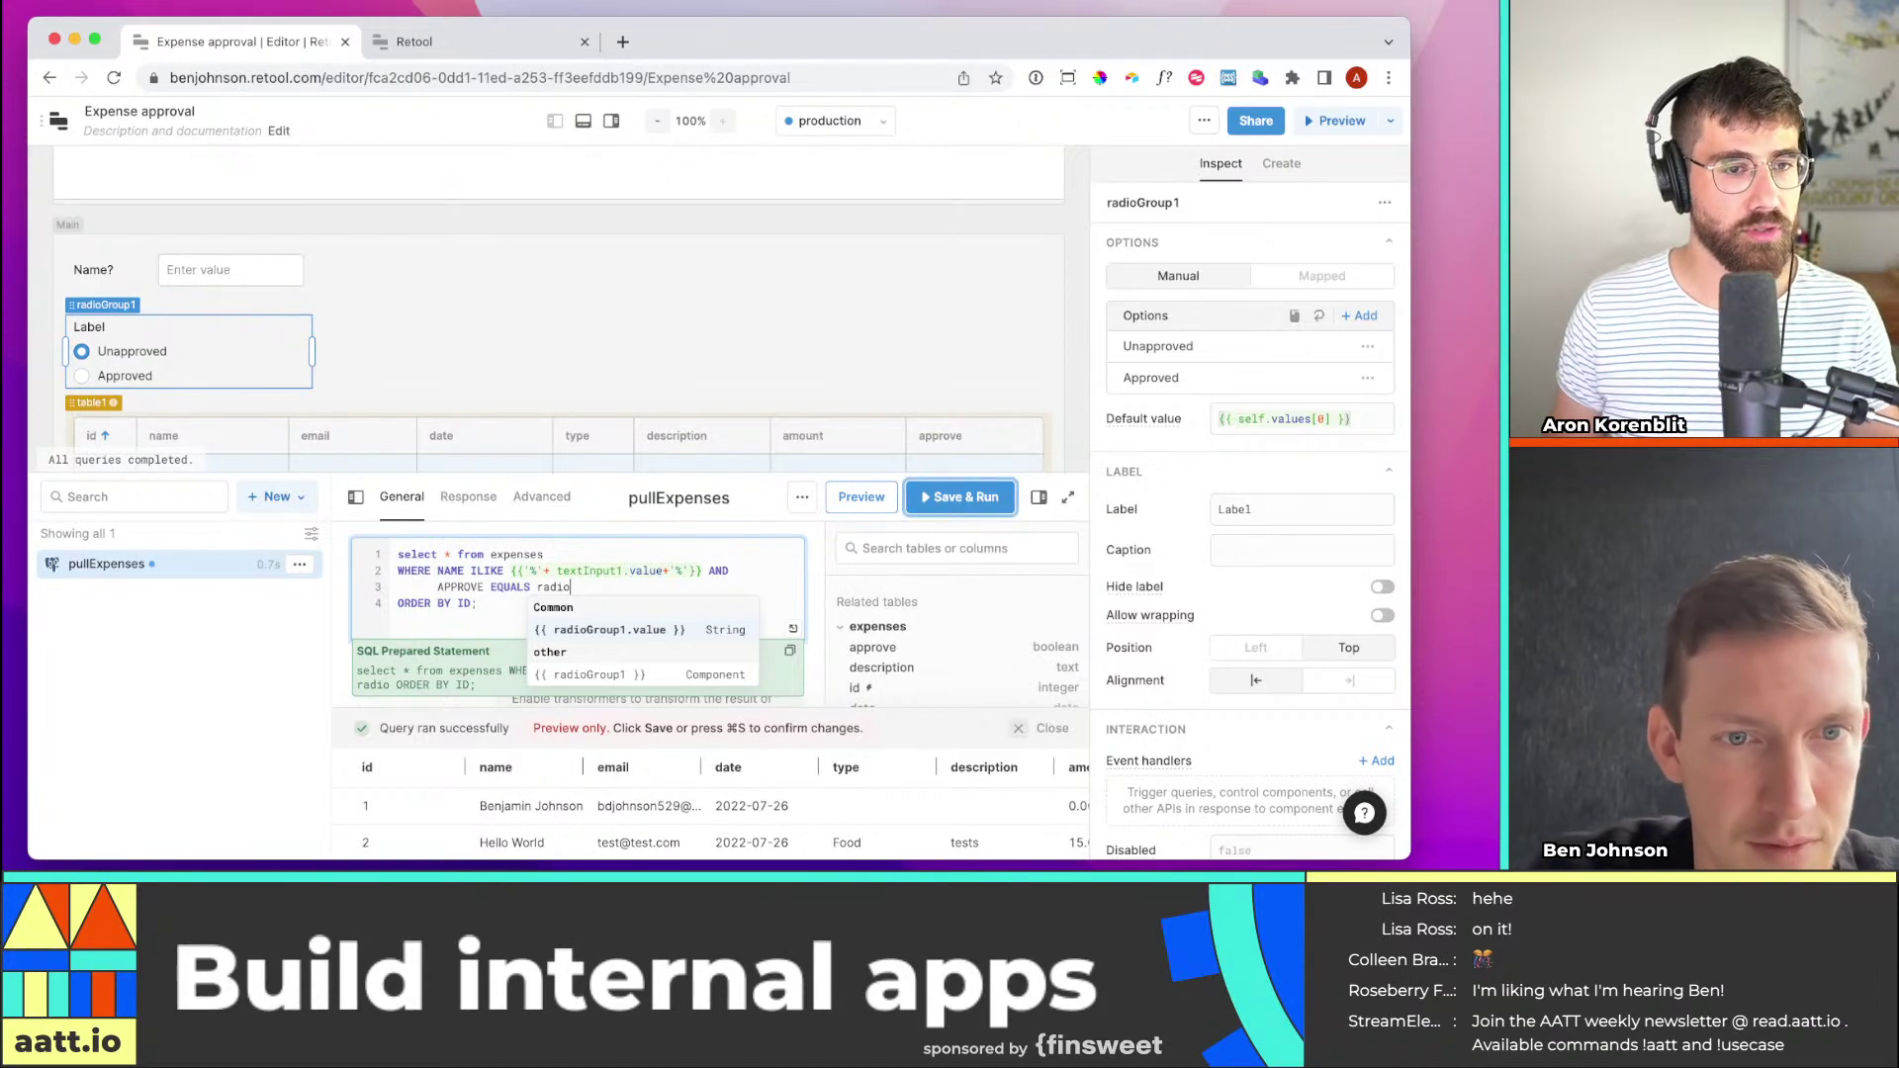
{"action": "type", "text": "Group"}
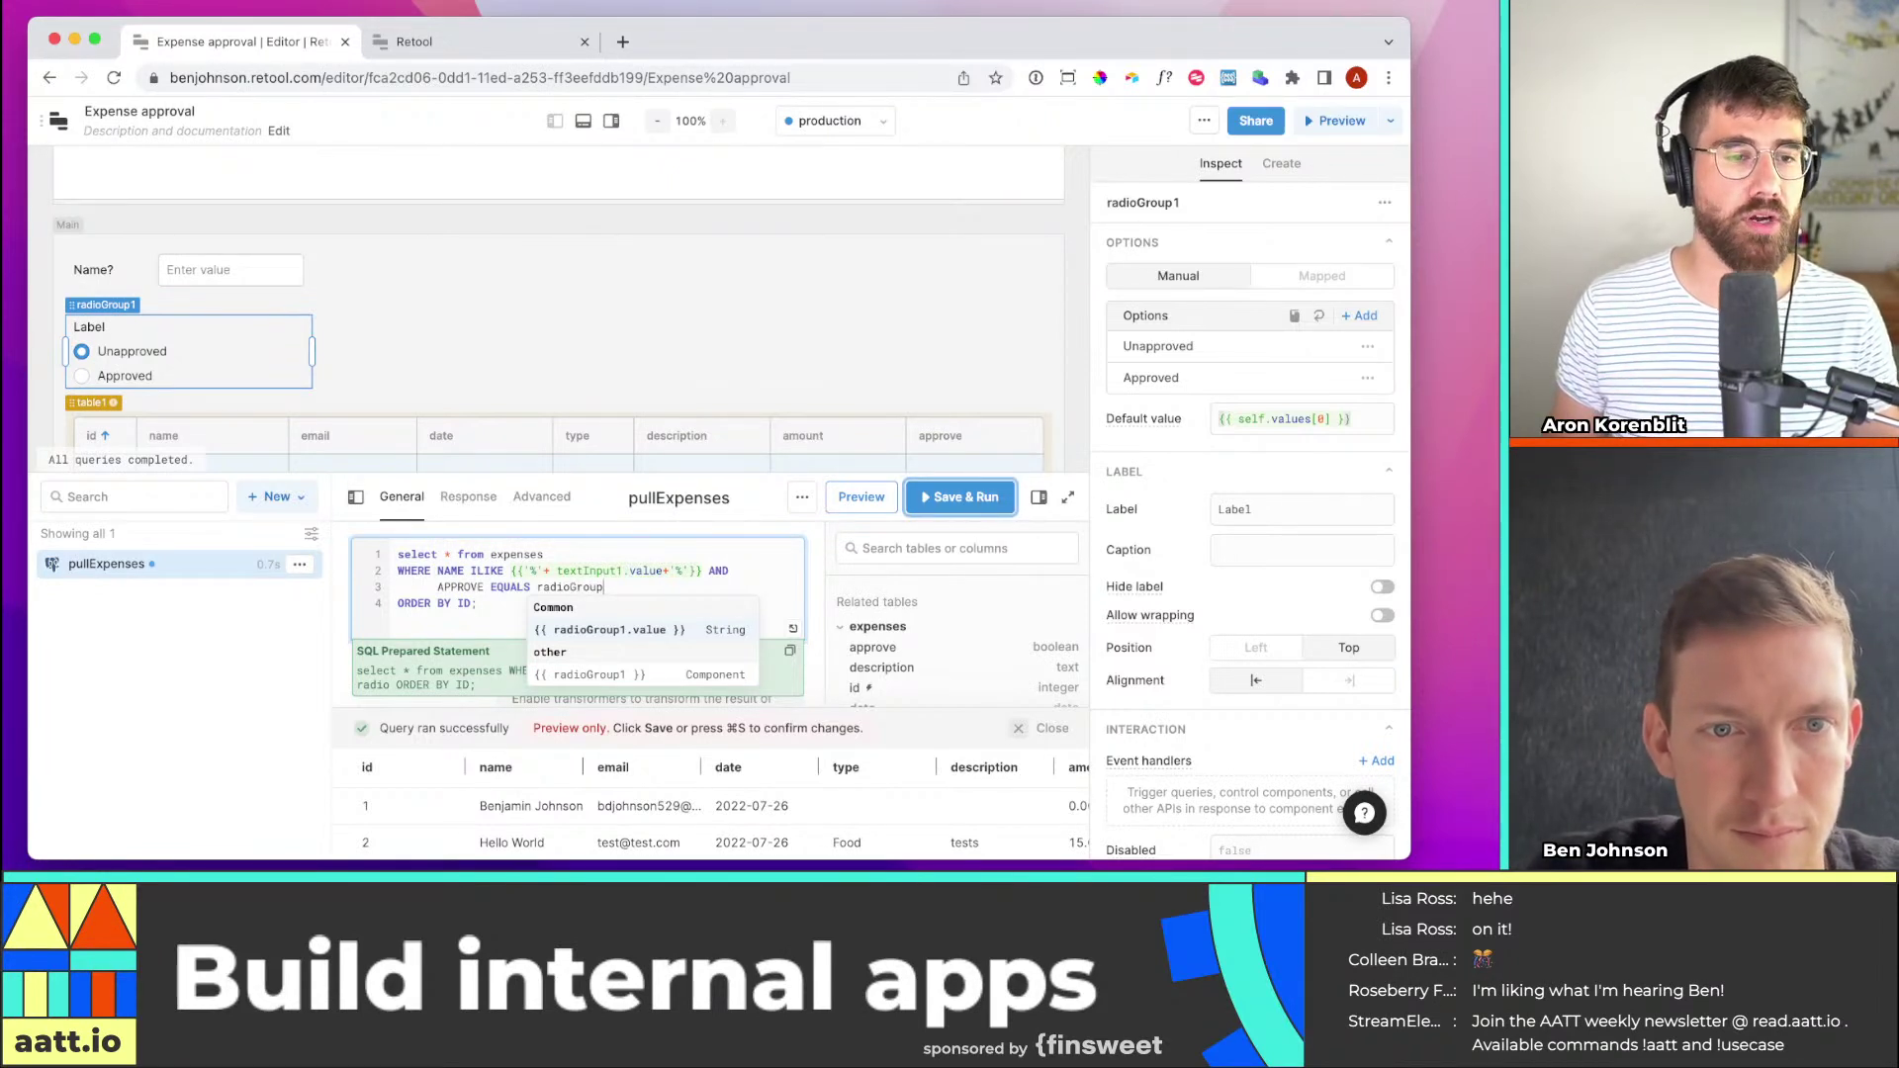
{"action": "type", "text": "1.value"}
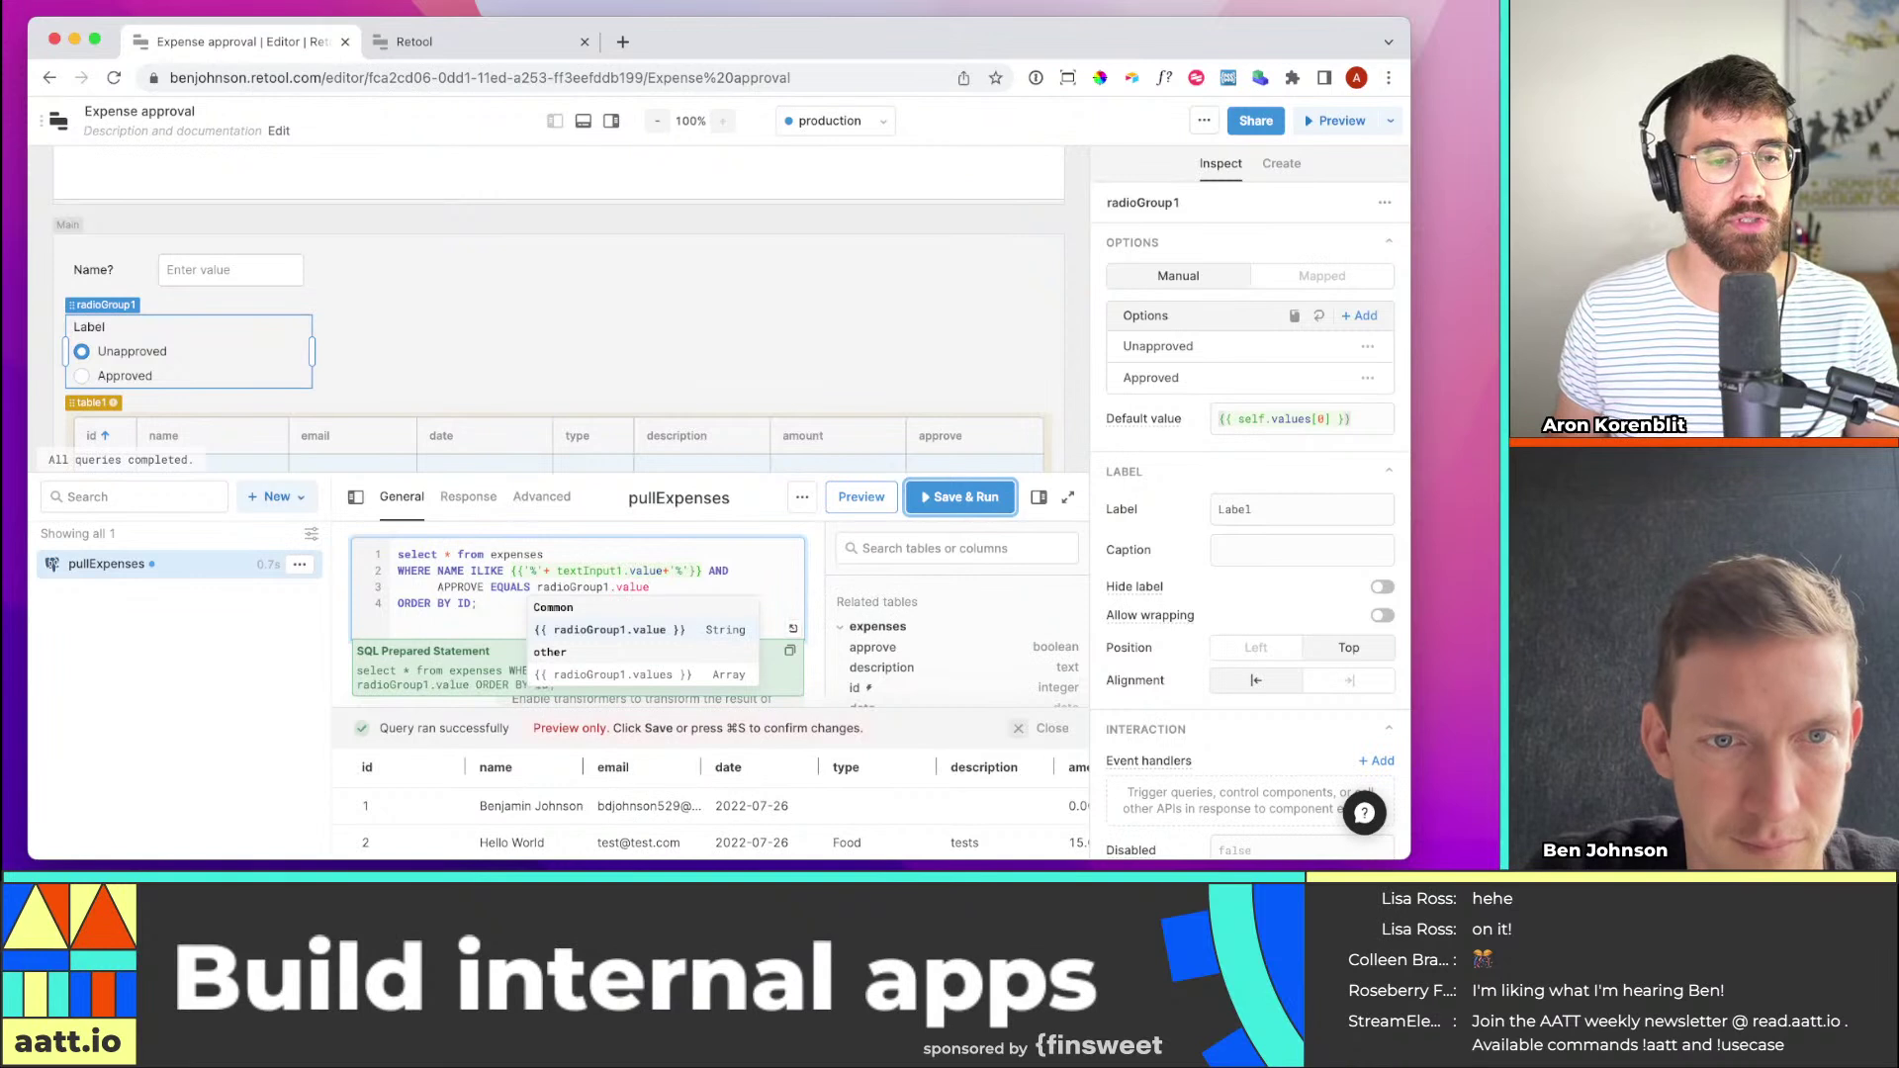
{"action": "type", "text": "}}"}
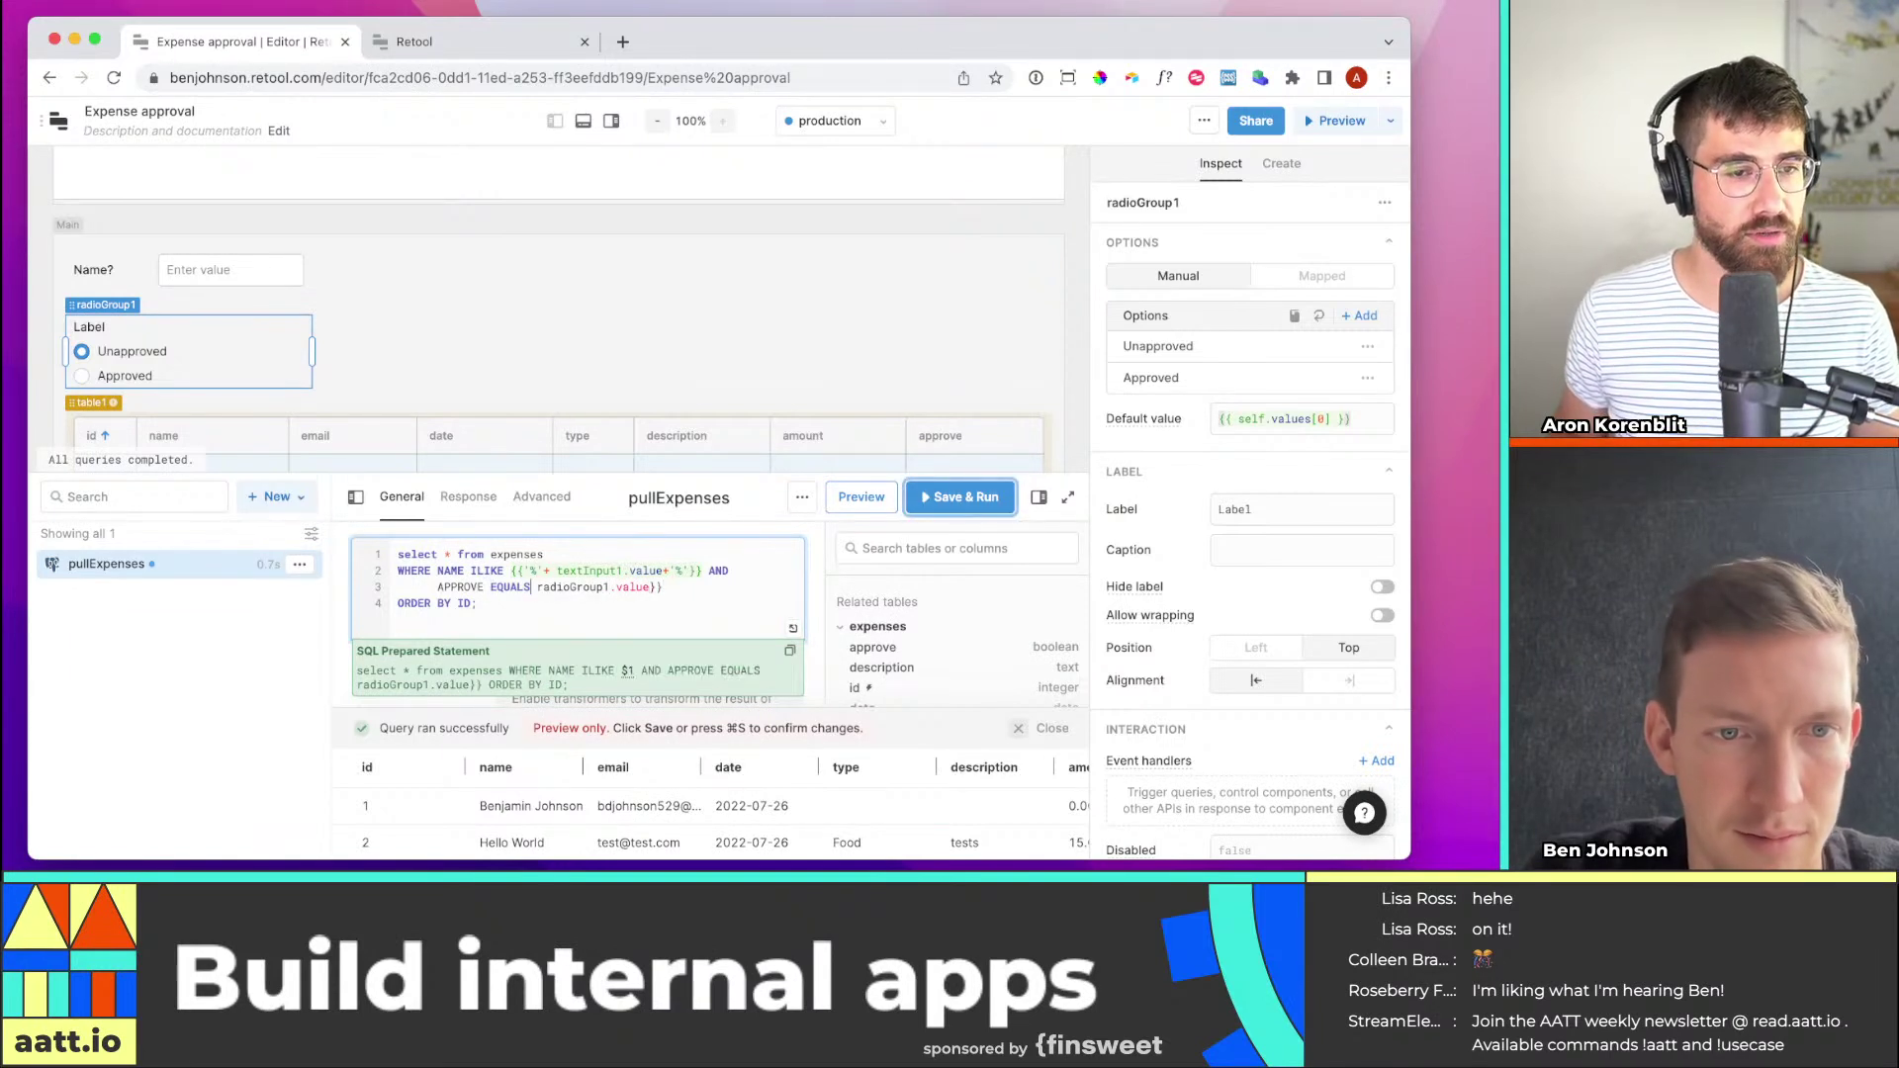
{"action": "type", "text": "{{"}
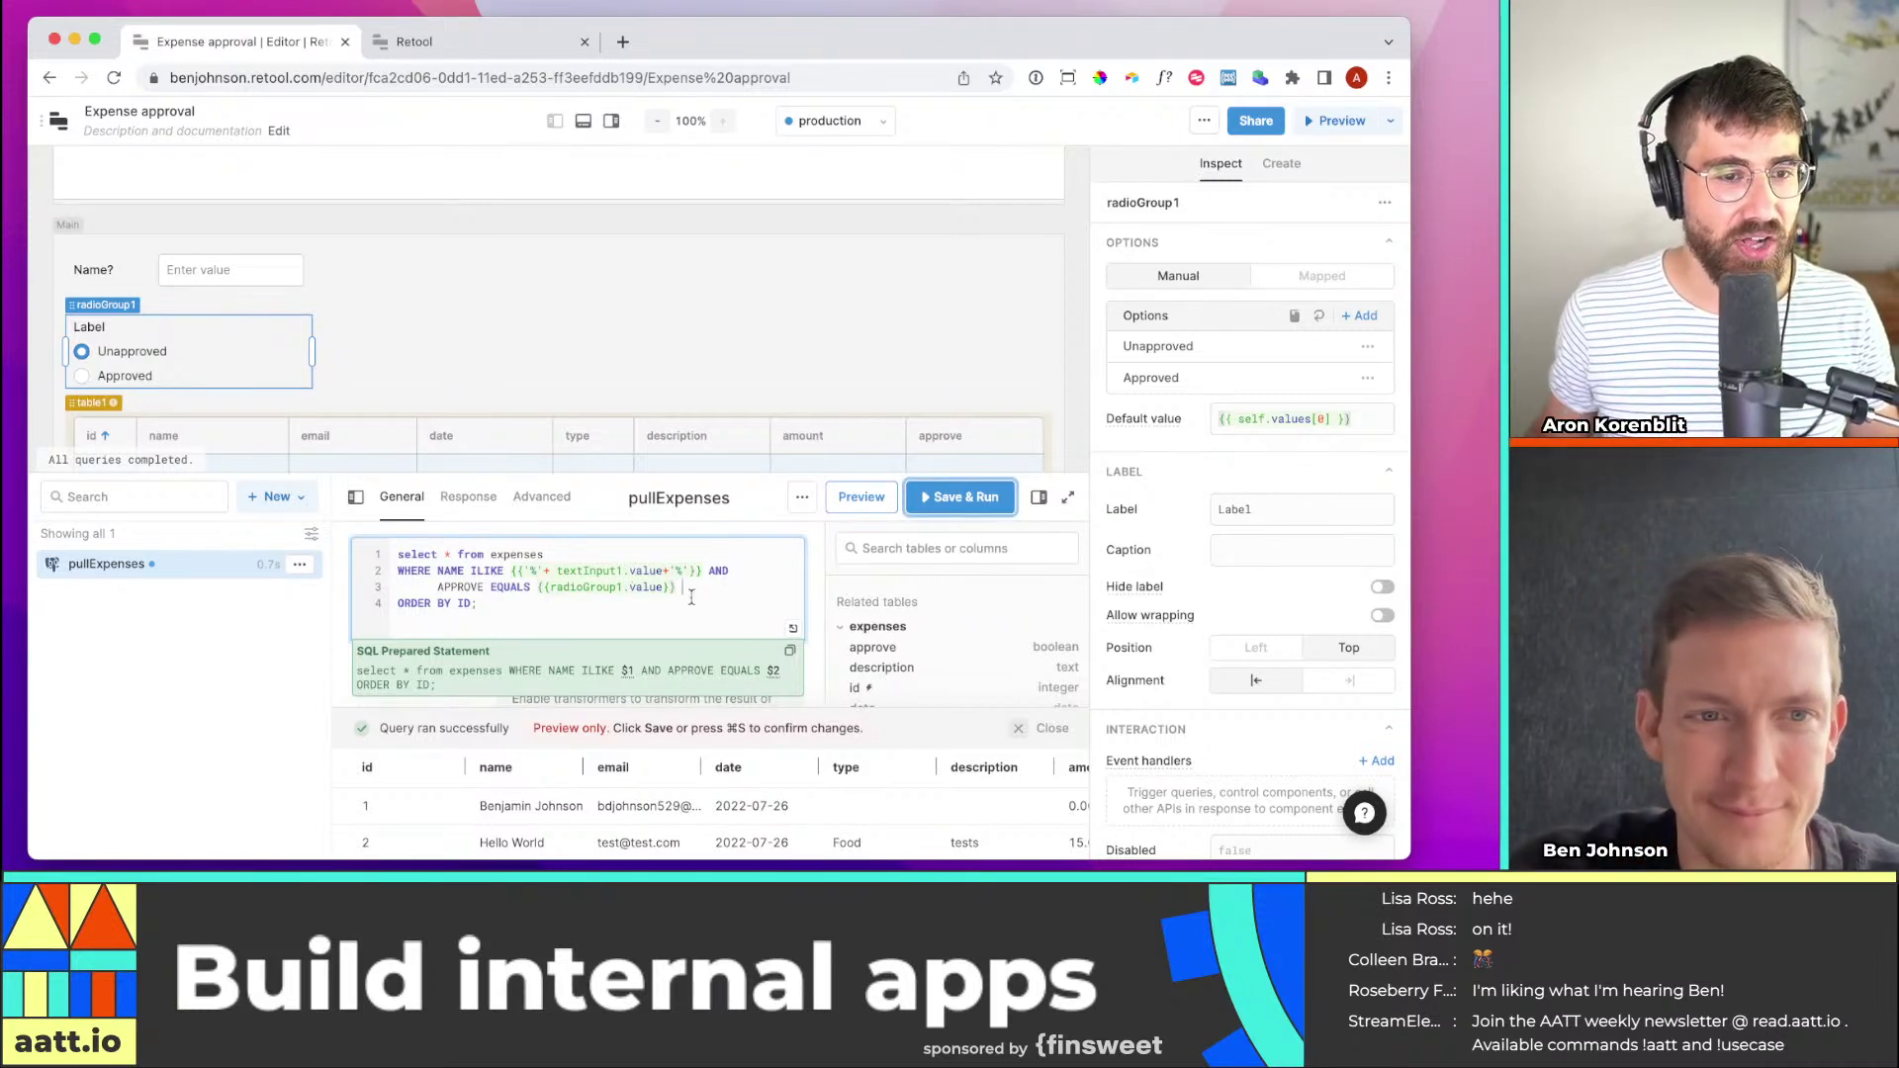
{"action": "scroll", "coordinate": [719, 335], "scroll_direction": "down", "scroll_amount": 1}
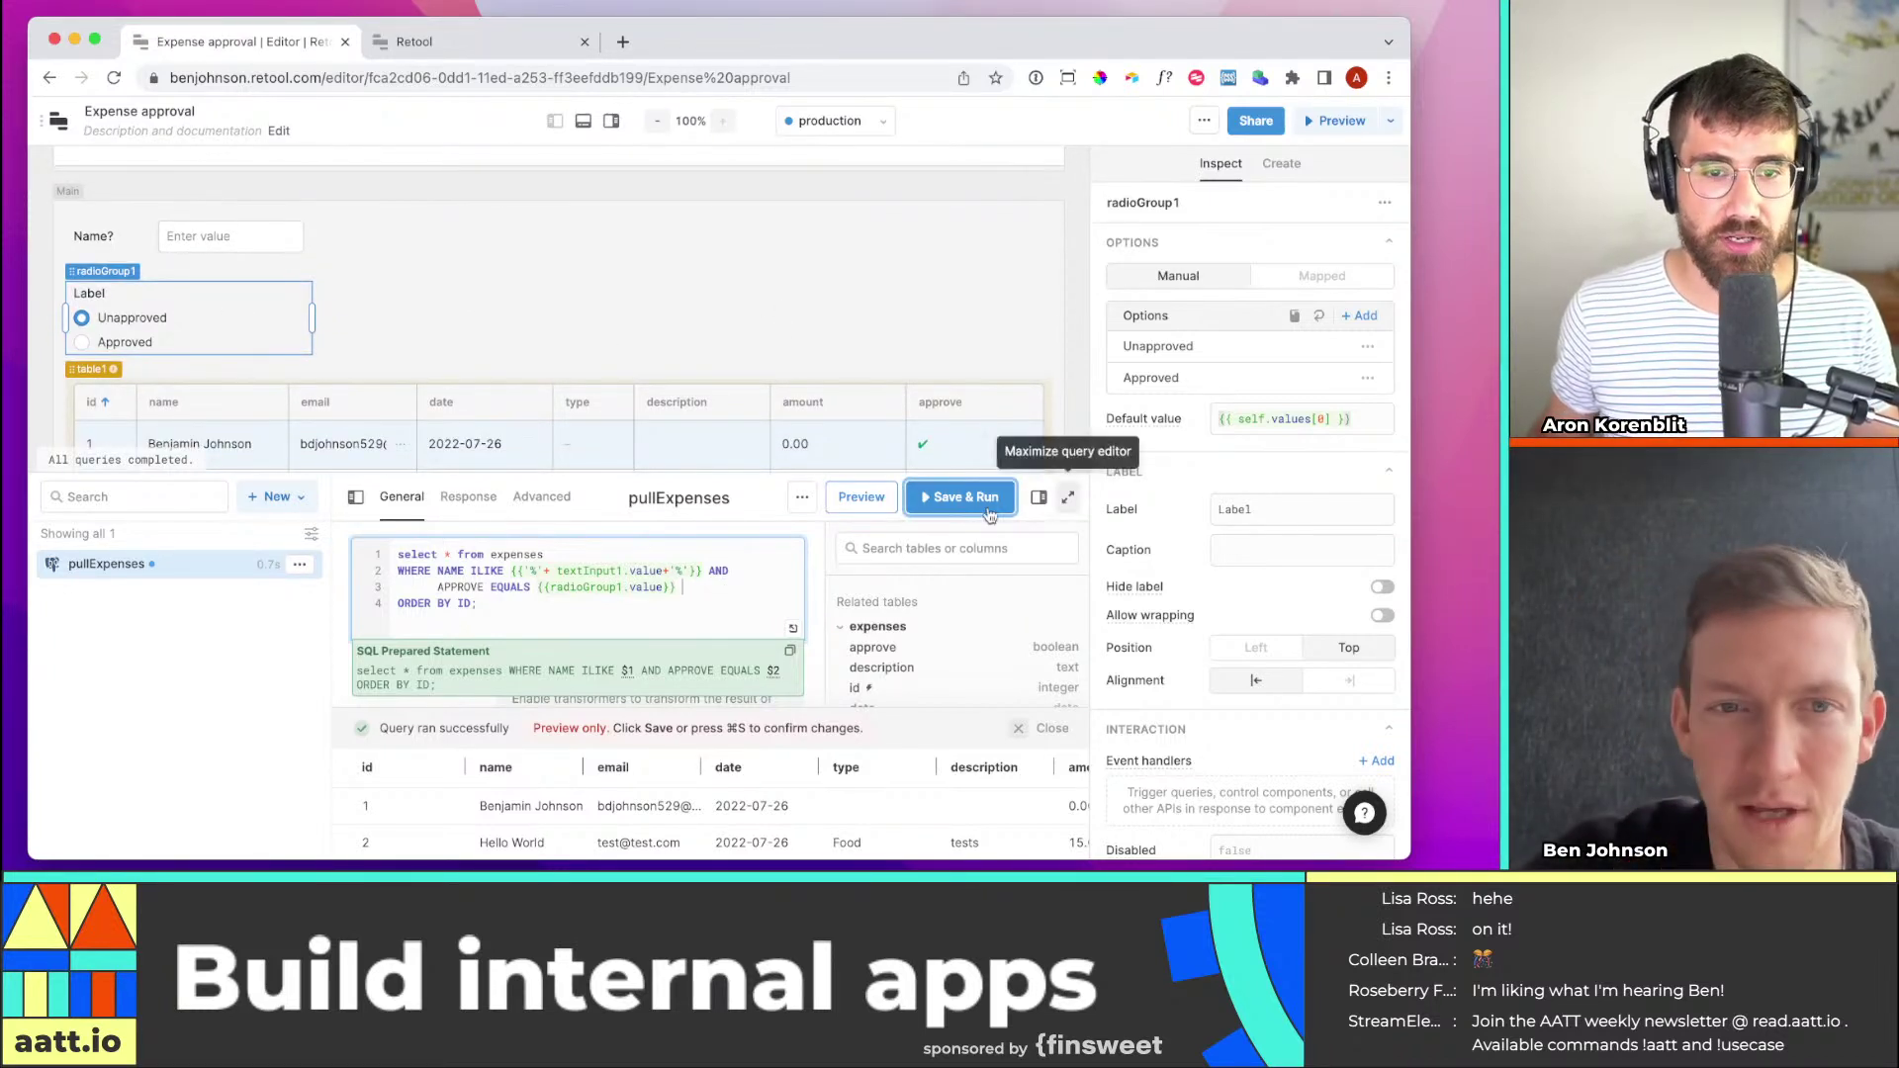
{"action": "left_click", "coordinate": [749, 585]}
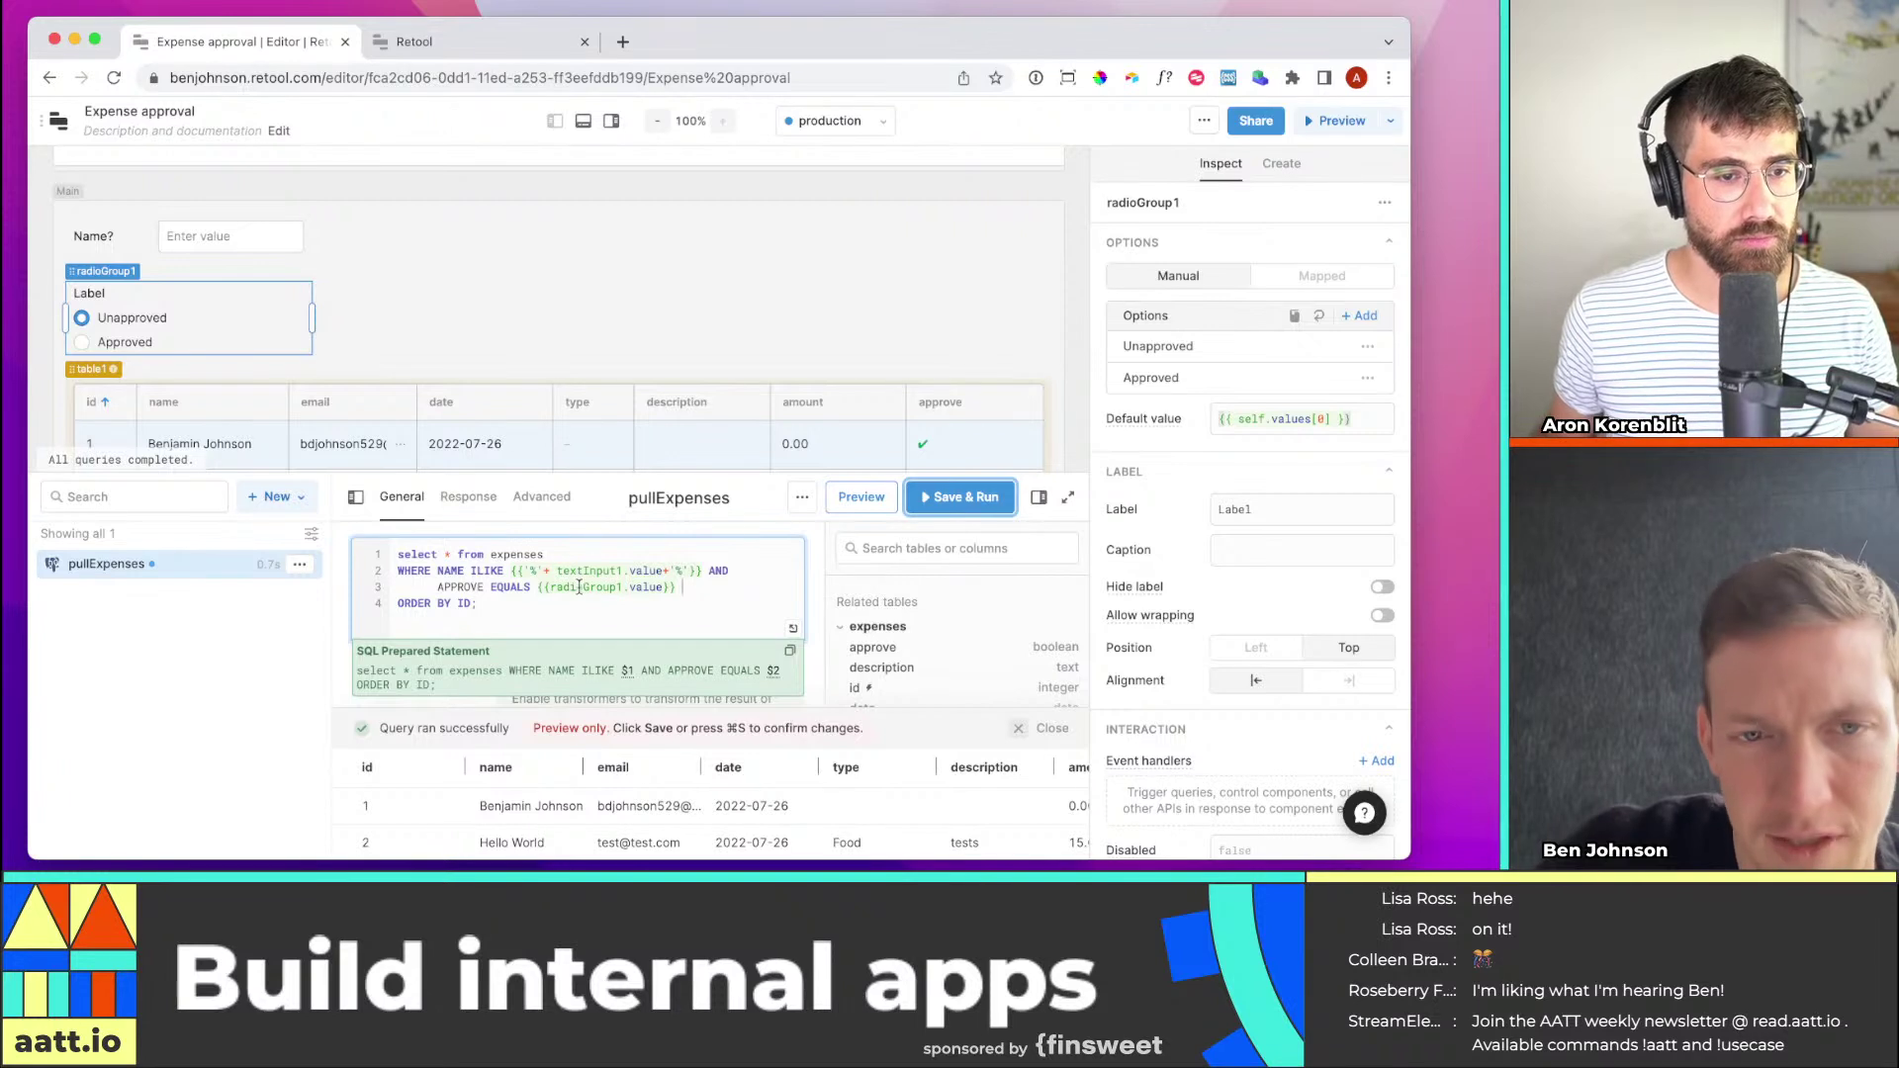
Inspect radioGroup1.value in the SQL editor, choose Approved, and Save & Run pullExpenses twice
{"action": "mouse_move", "coordinate": [579, 587]}
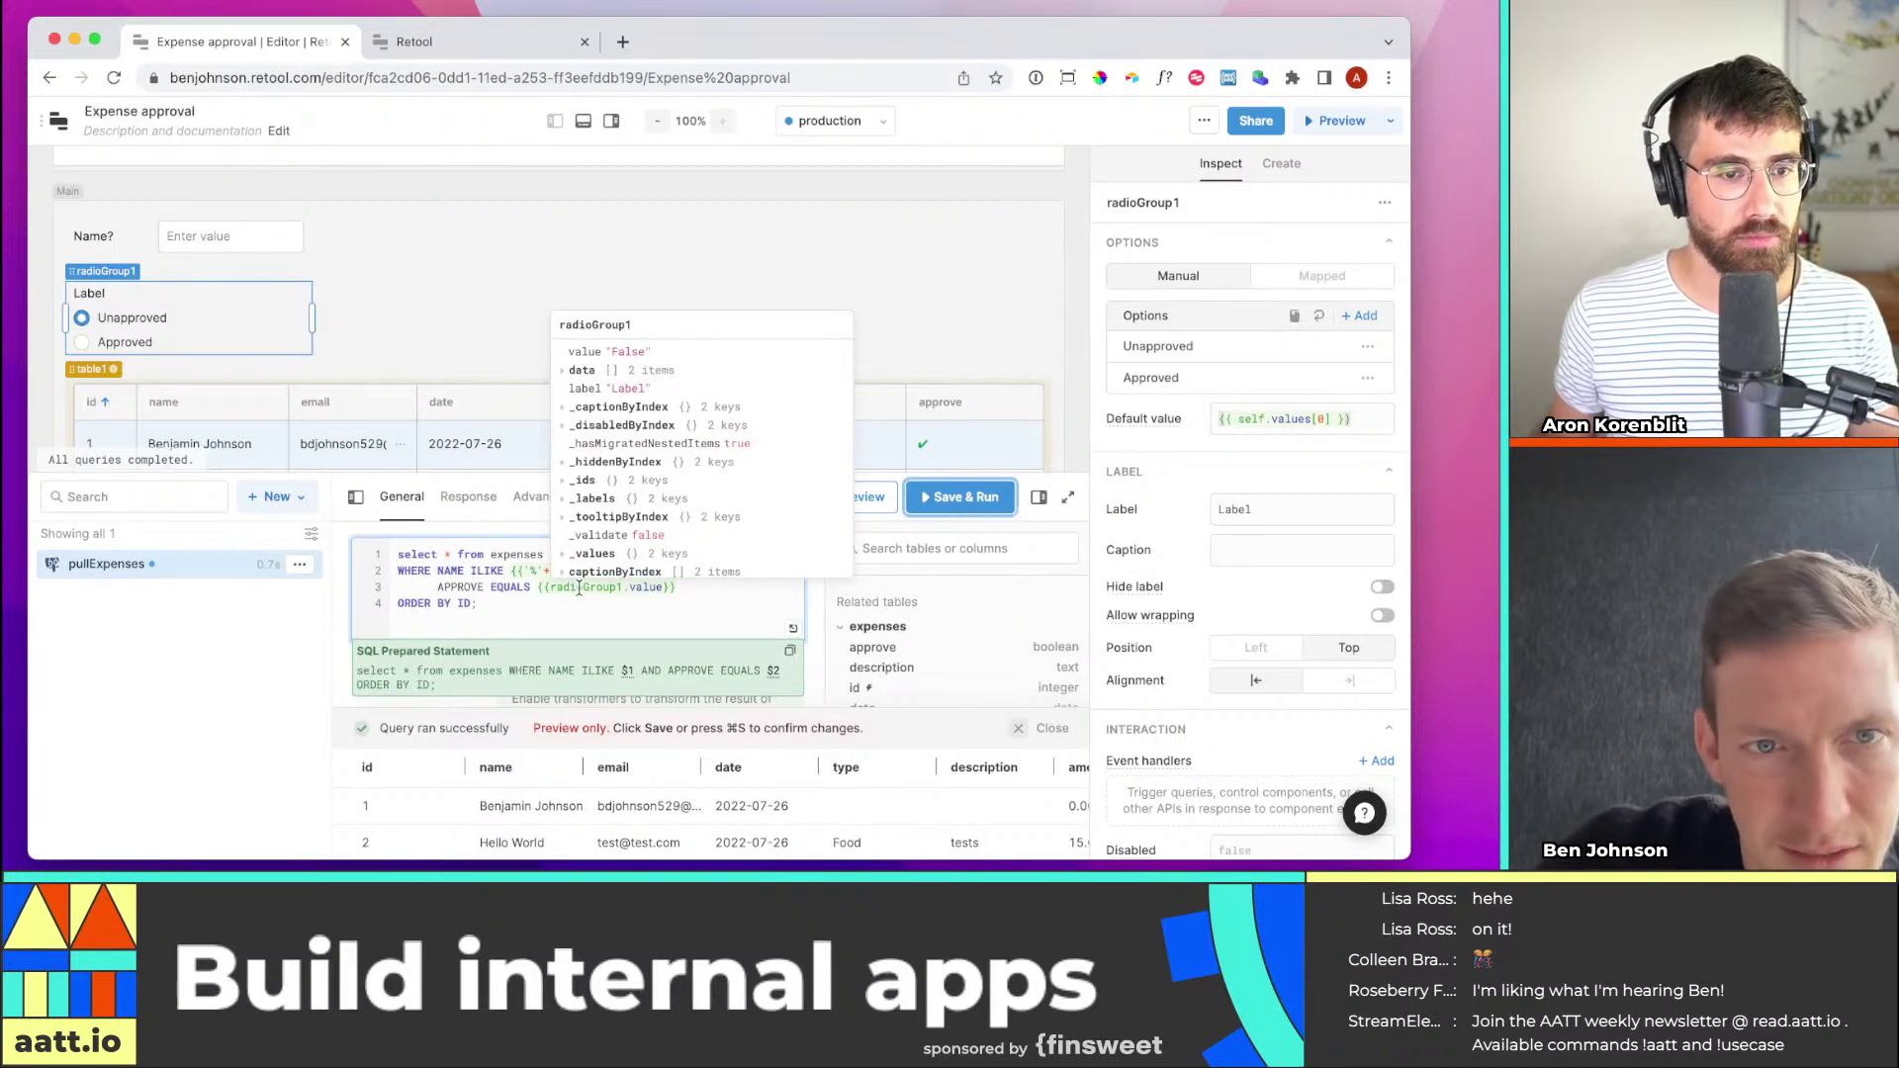
{"action": "left_click", "coordinate": [564, 373]}
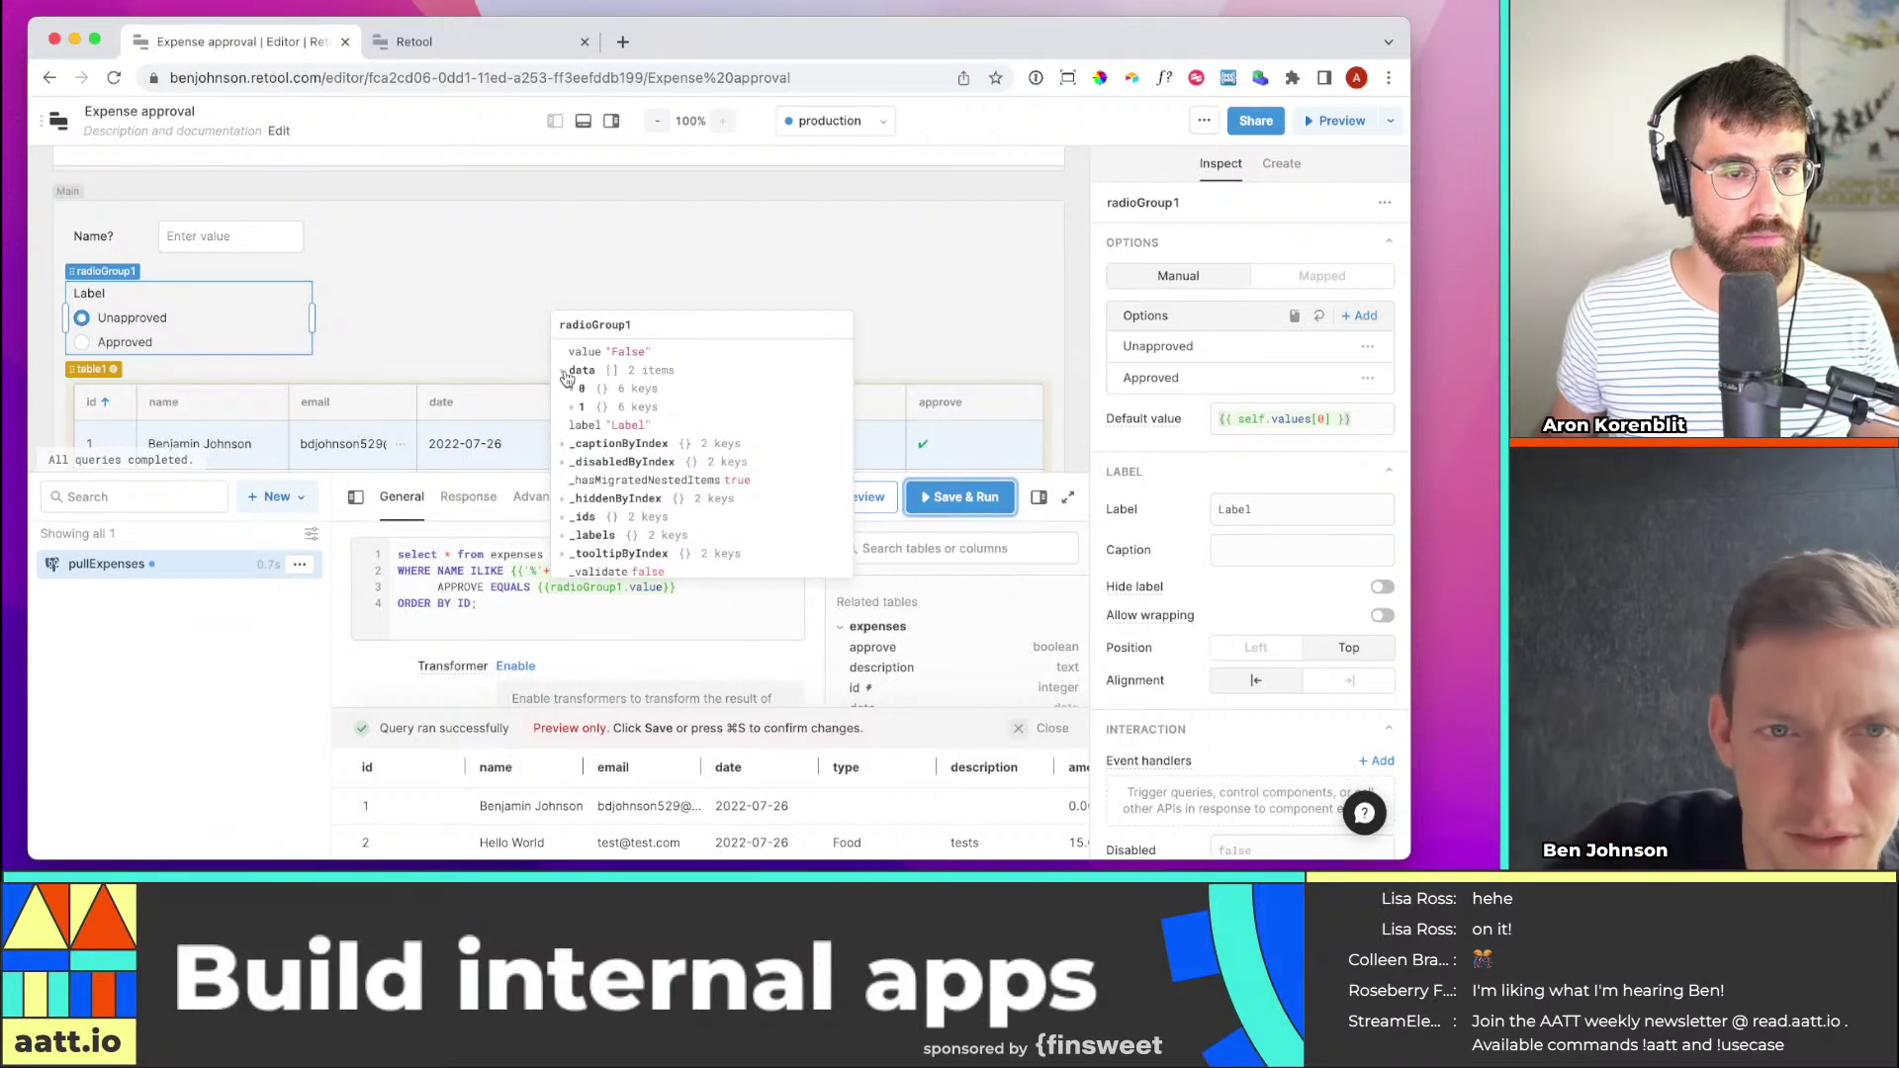
{"action": "left_click", "coordinate": [669, 588]}
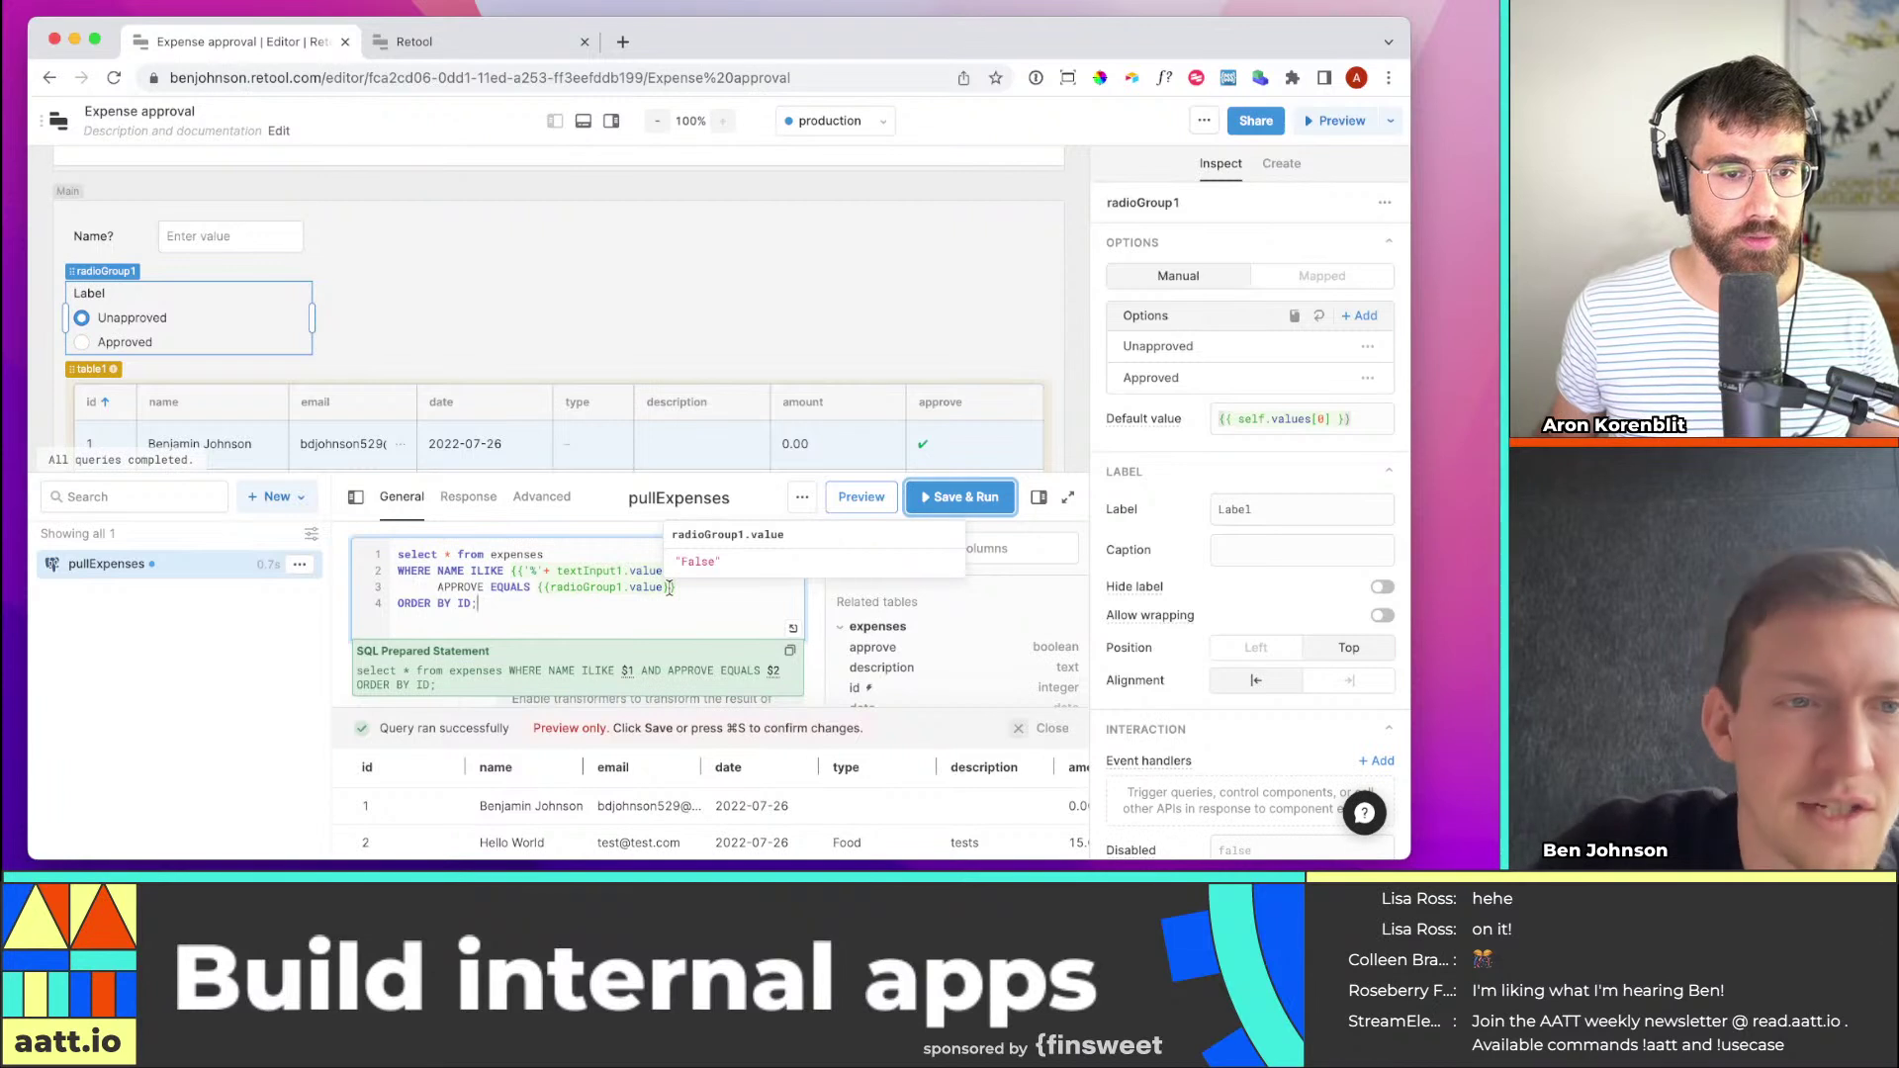
{"action": "left_click", "coordinate": [82, 344]}
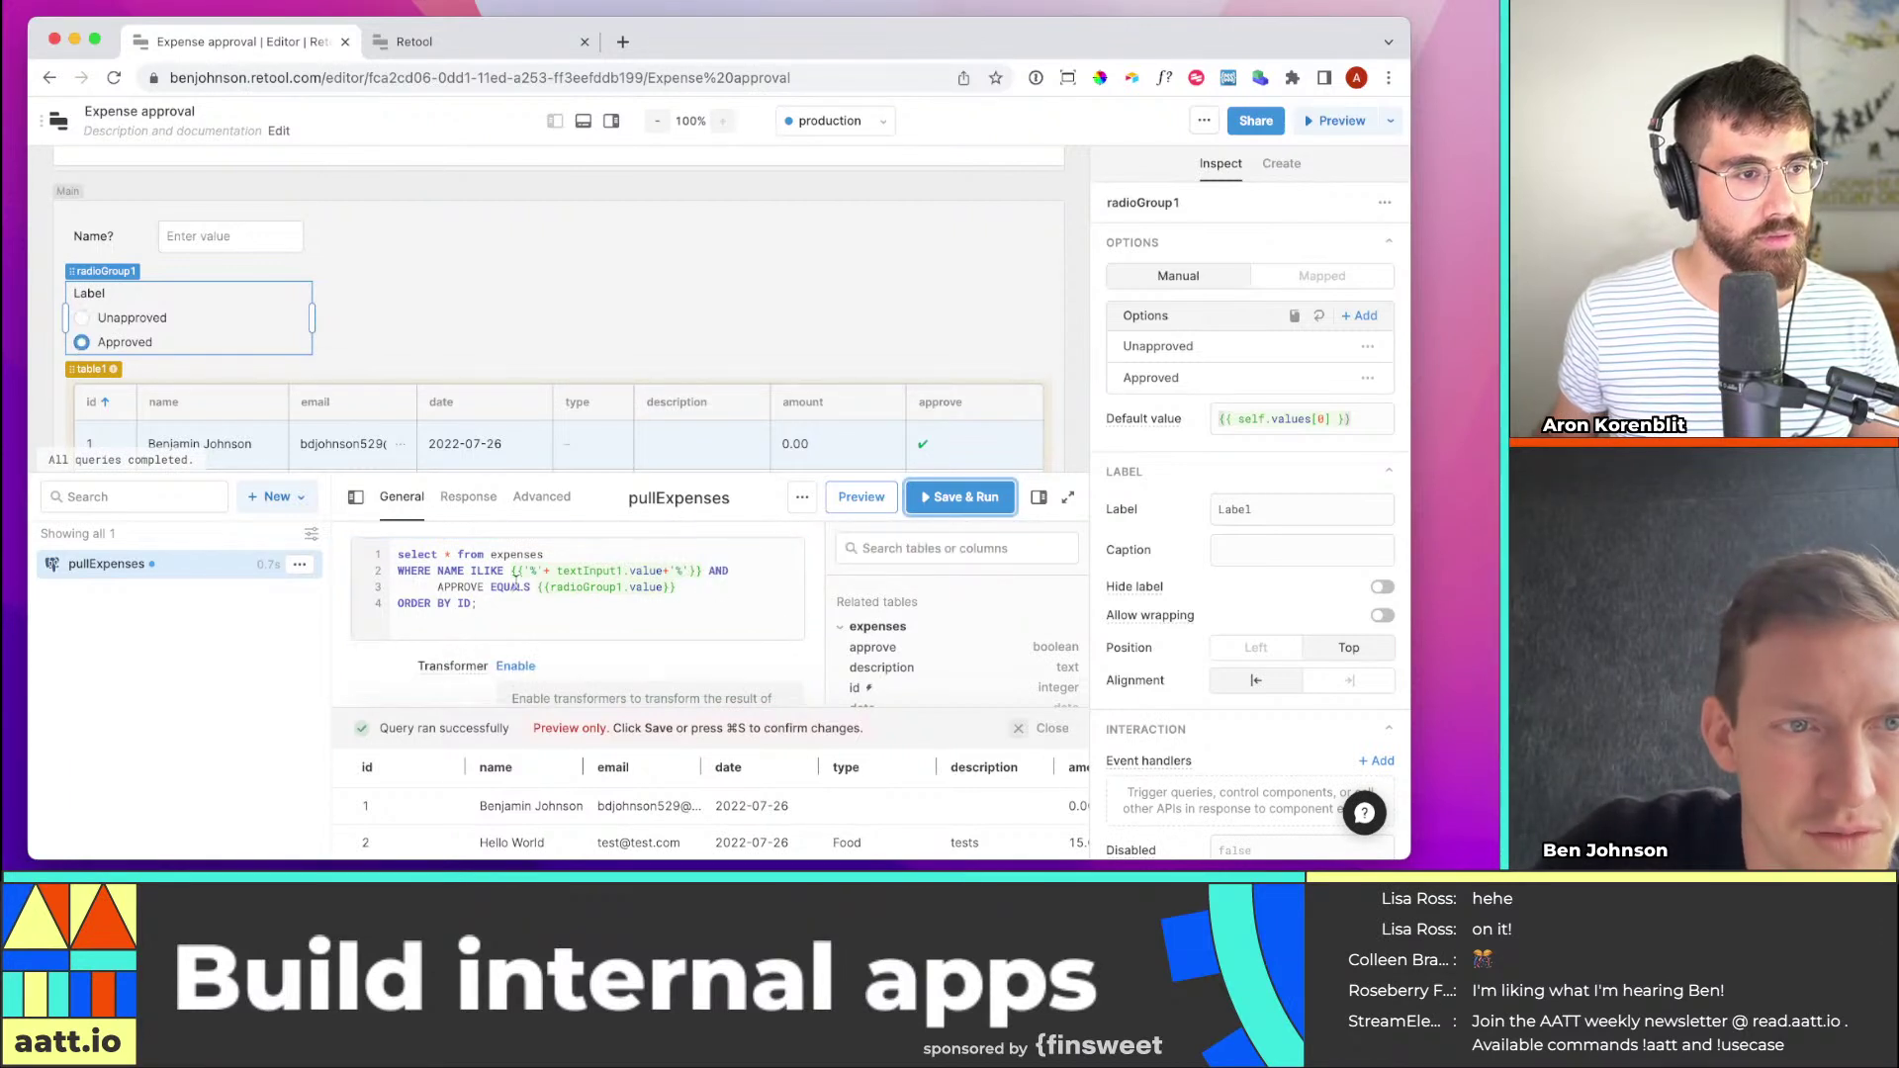
{"action": "mouse_move", "coordinate": [666, 592]}
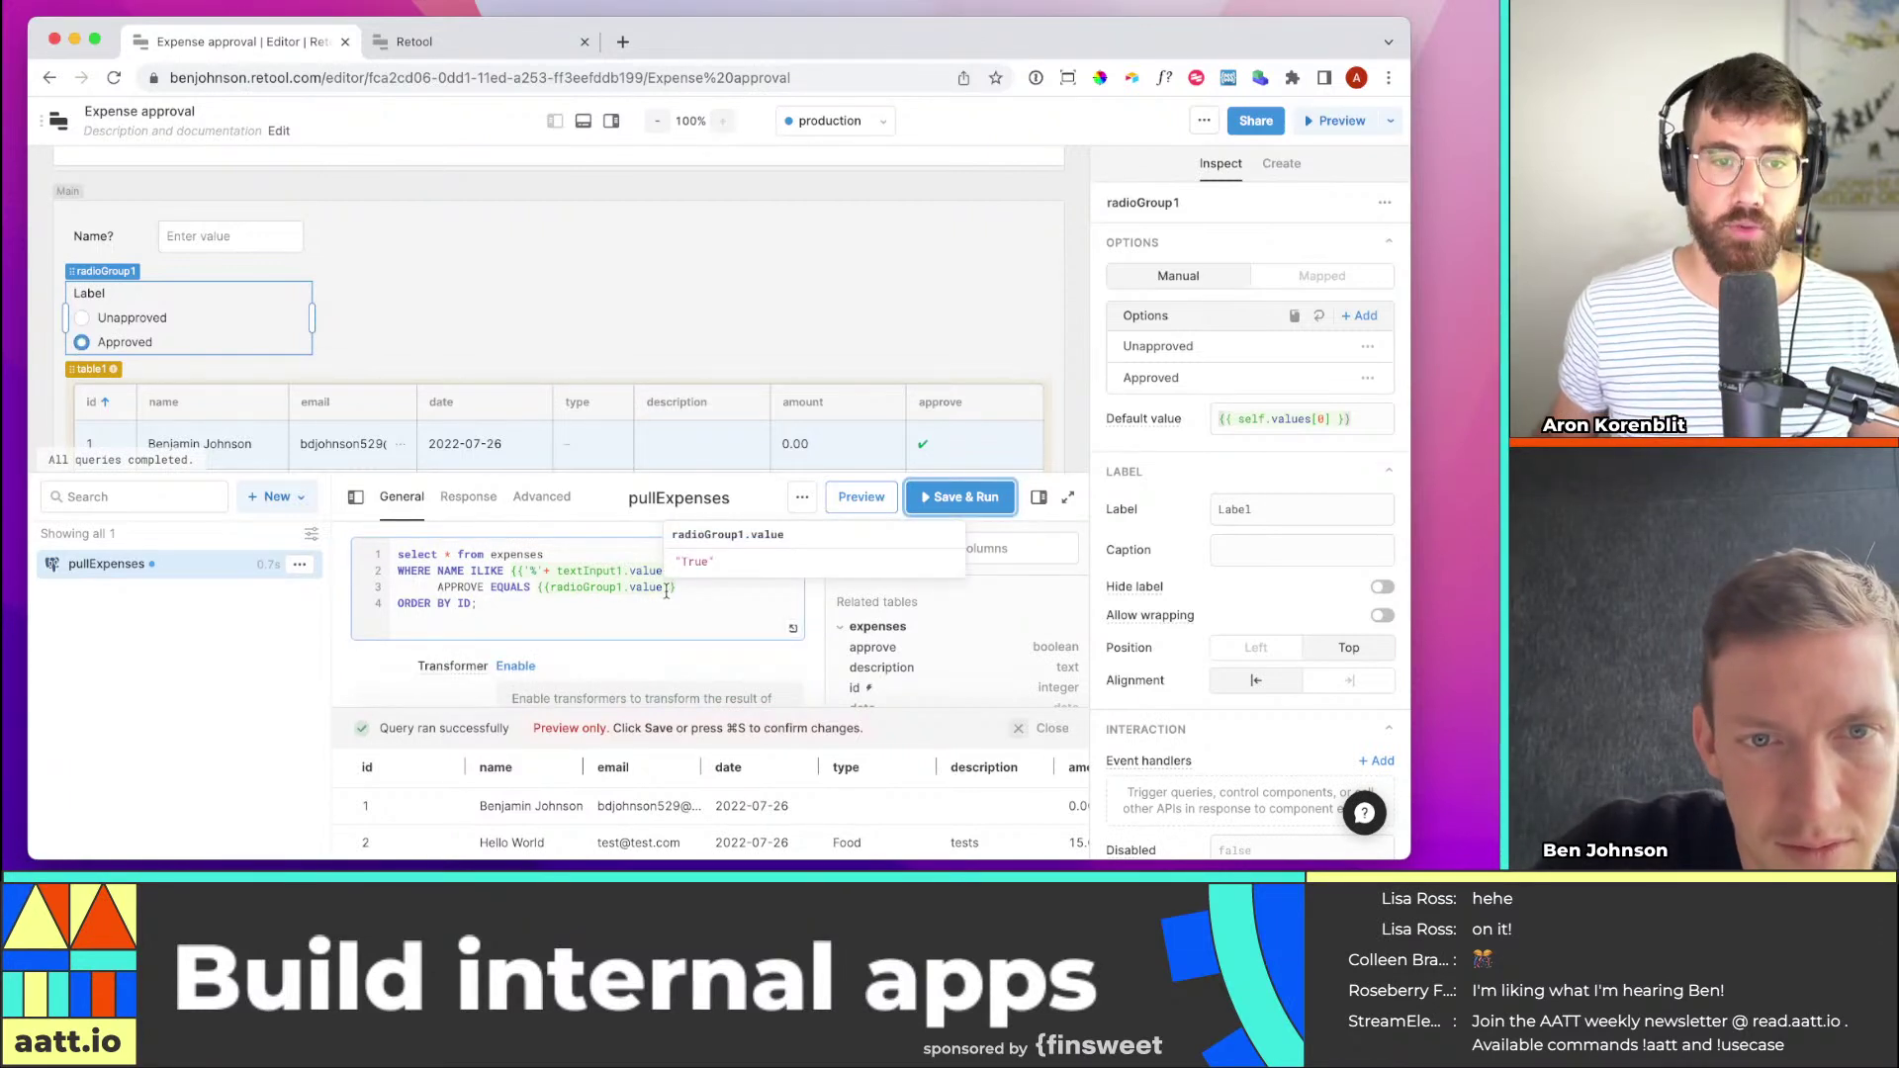
{"action": "left_click", "coordinate": [985, 501]}
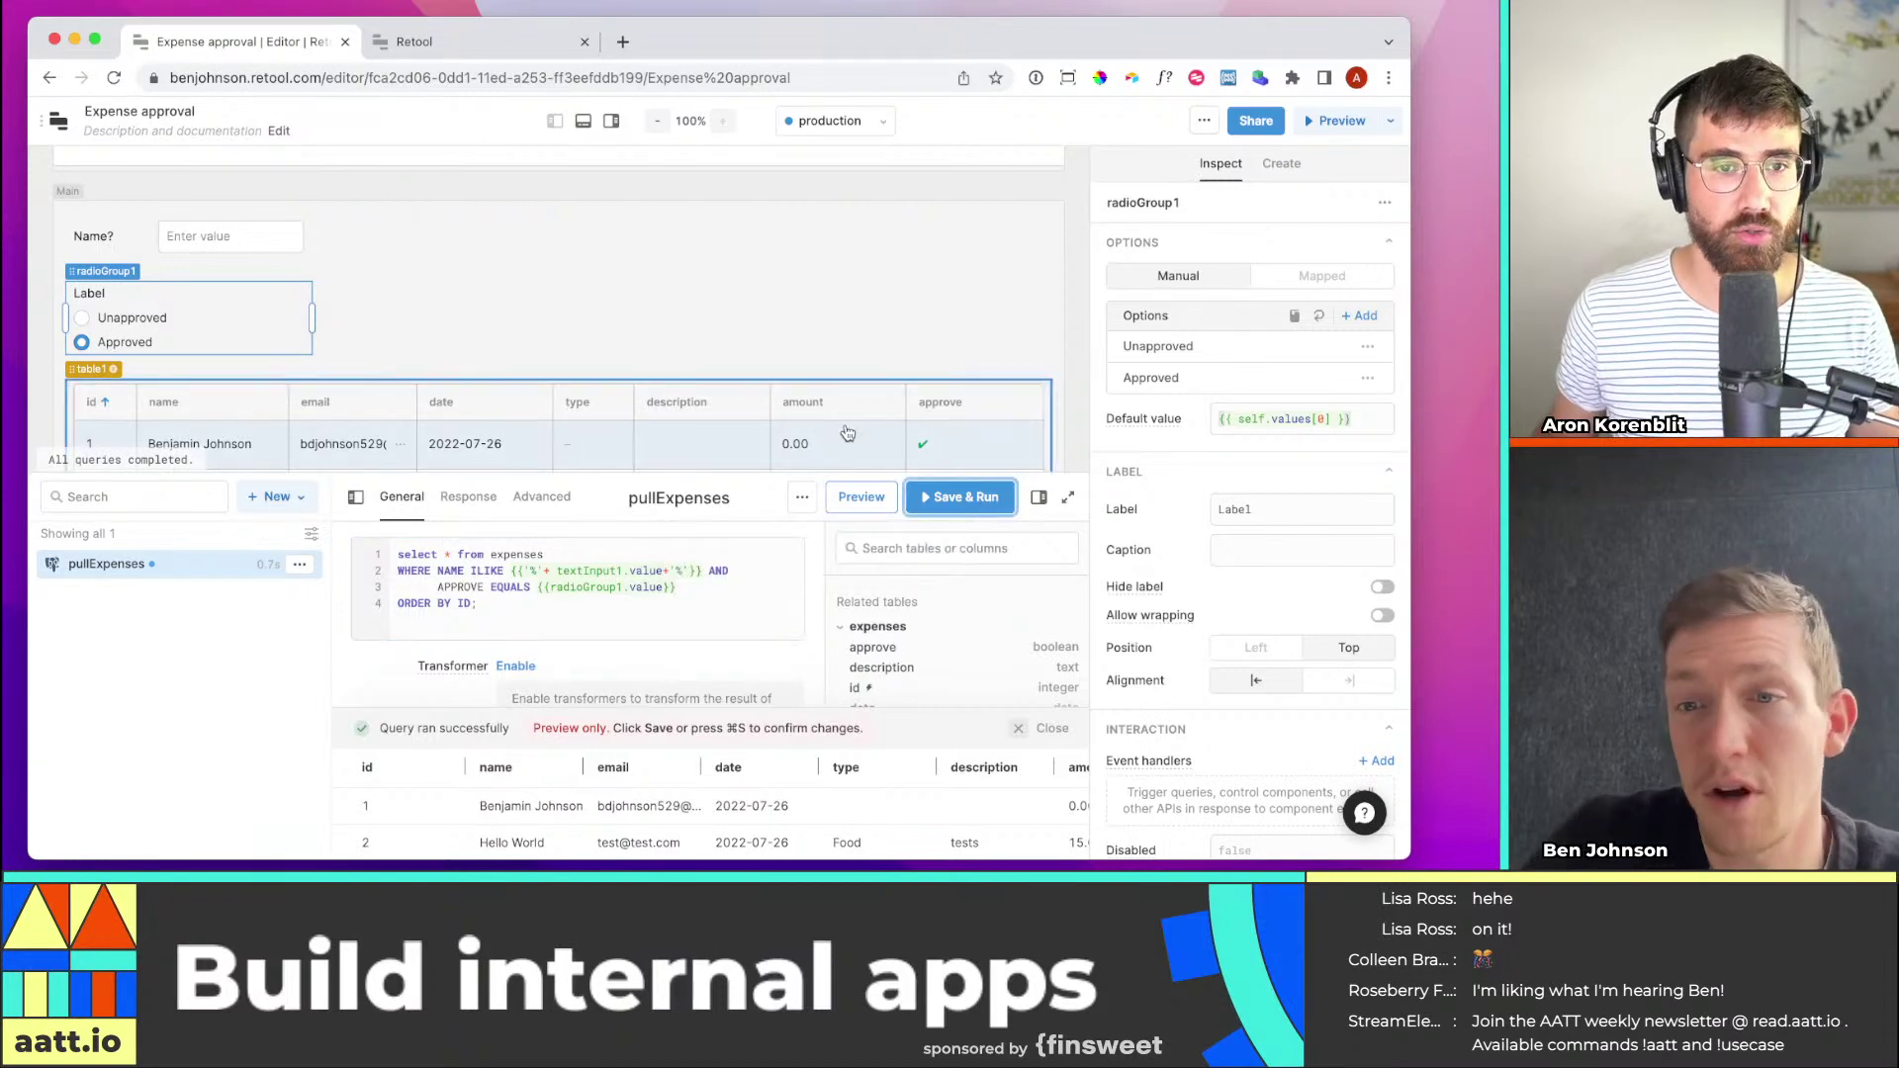
{"action": "left_click", "coordinate": [985, 500]}
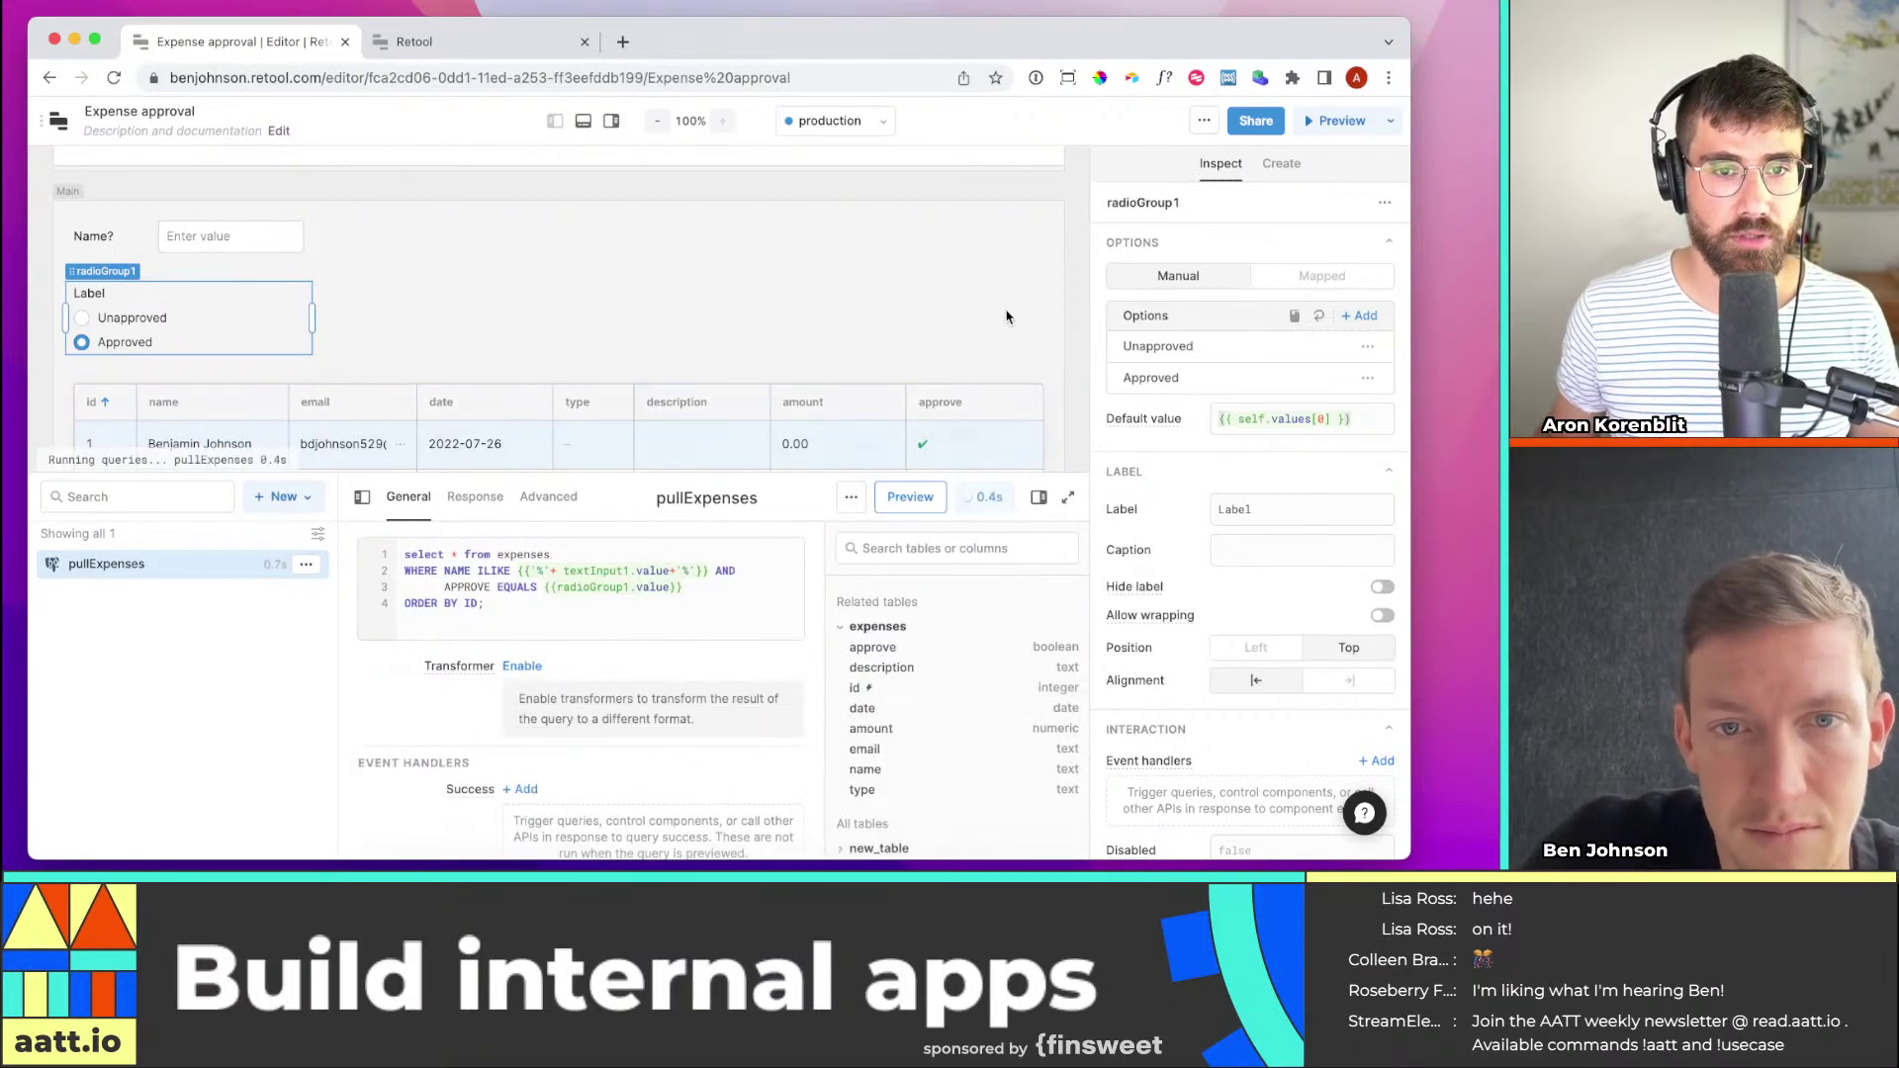
Change the Unapproved option's value to false
{"action": "scroll", "coordinate": [1007, 317], "scroll_direction": "down", "scroll_amount": 3}
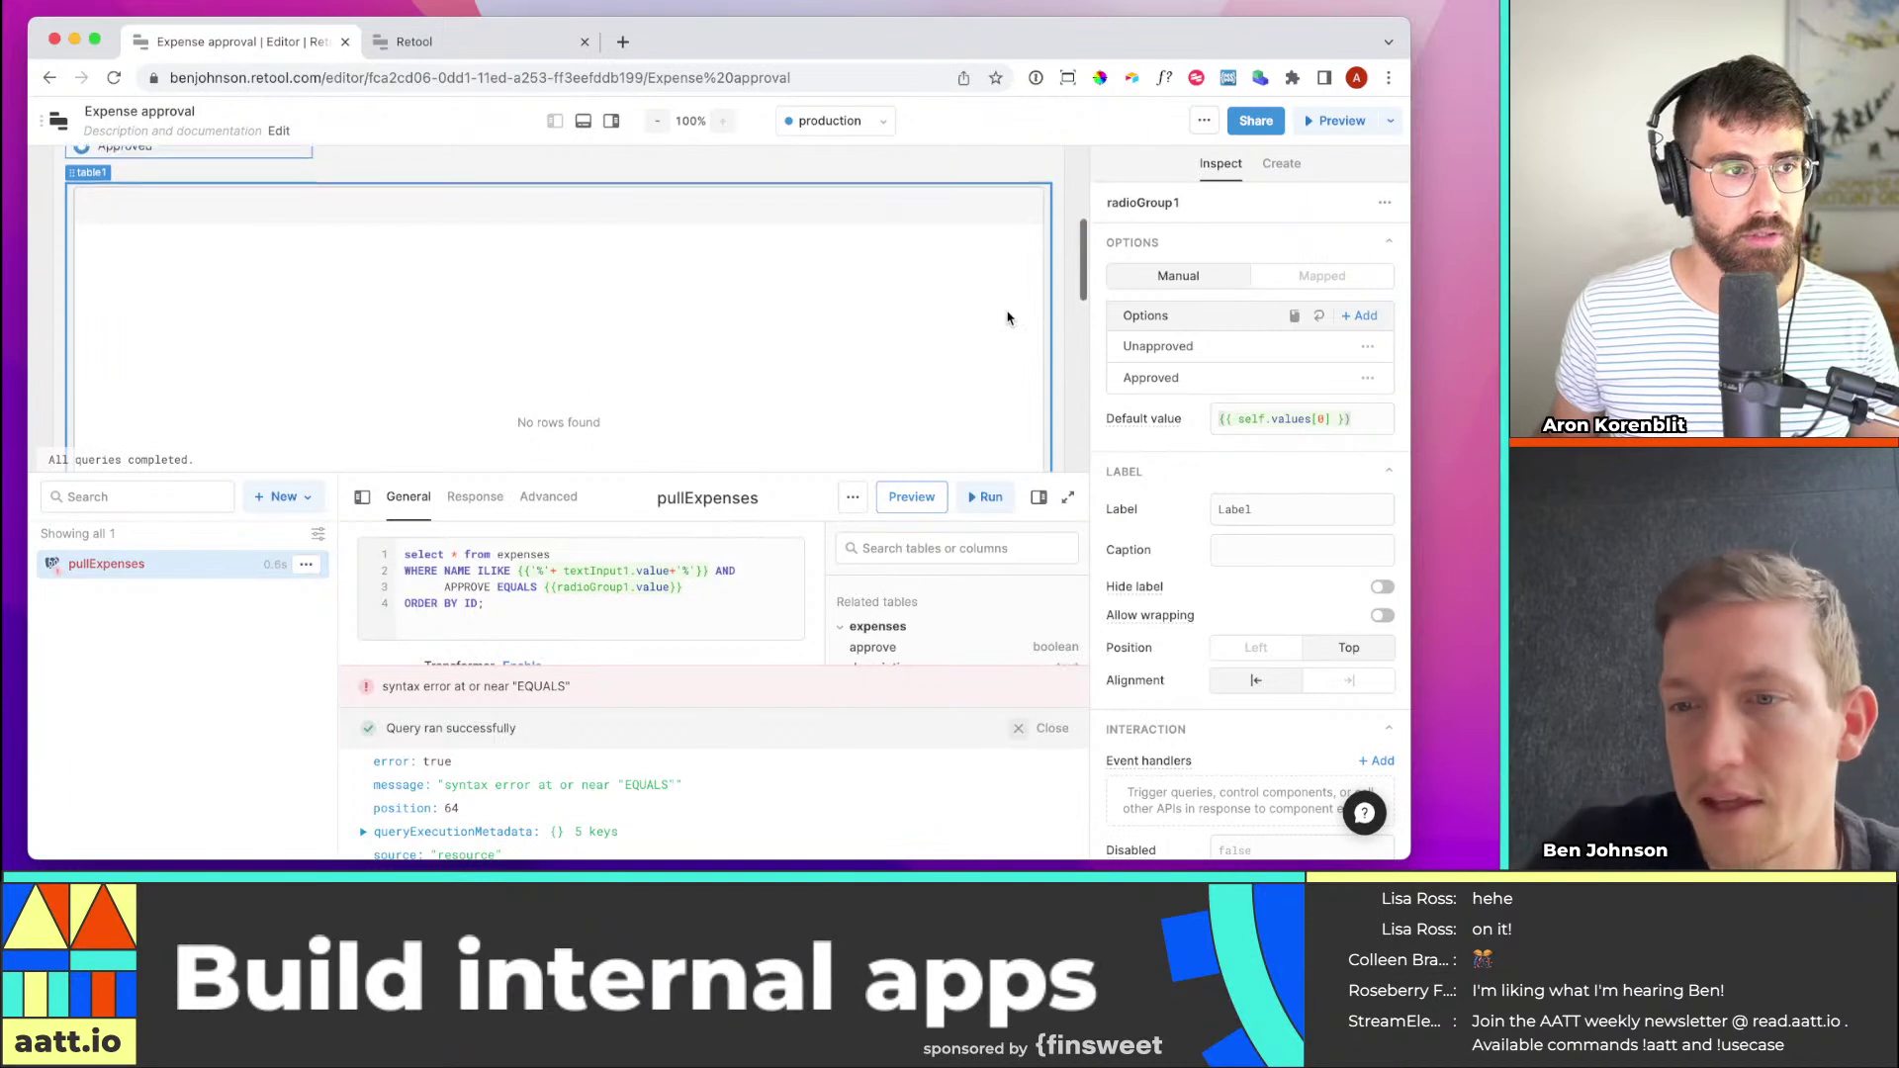
{"action": "scroll", "coordinate": [1007, 318], "scroll_direction": "up", "scroll_amount": 3}
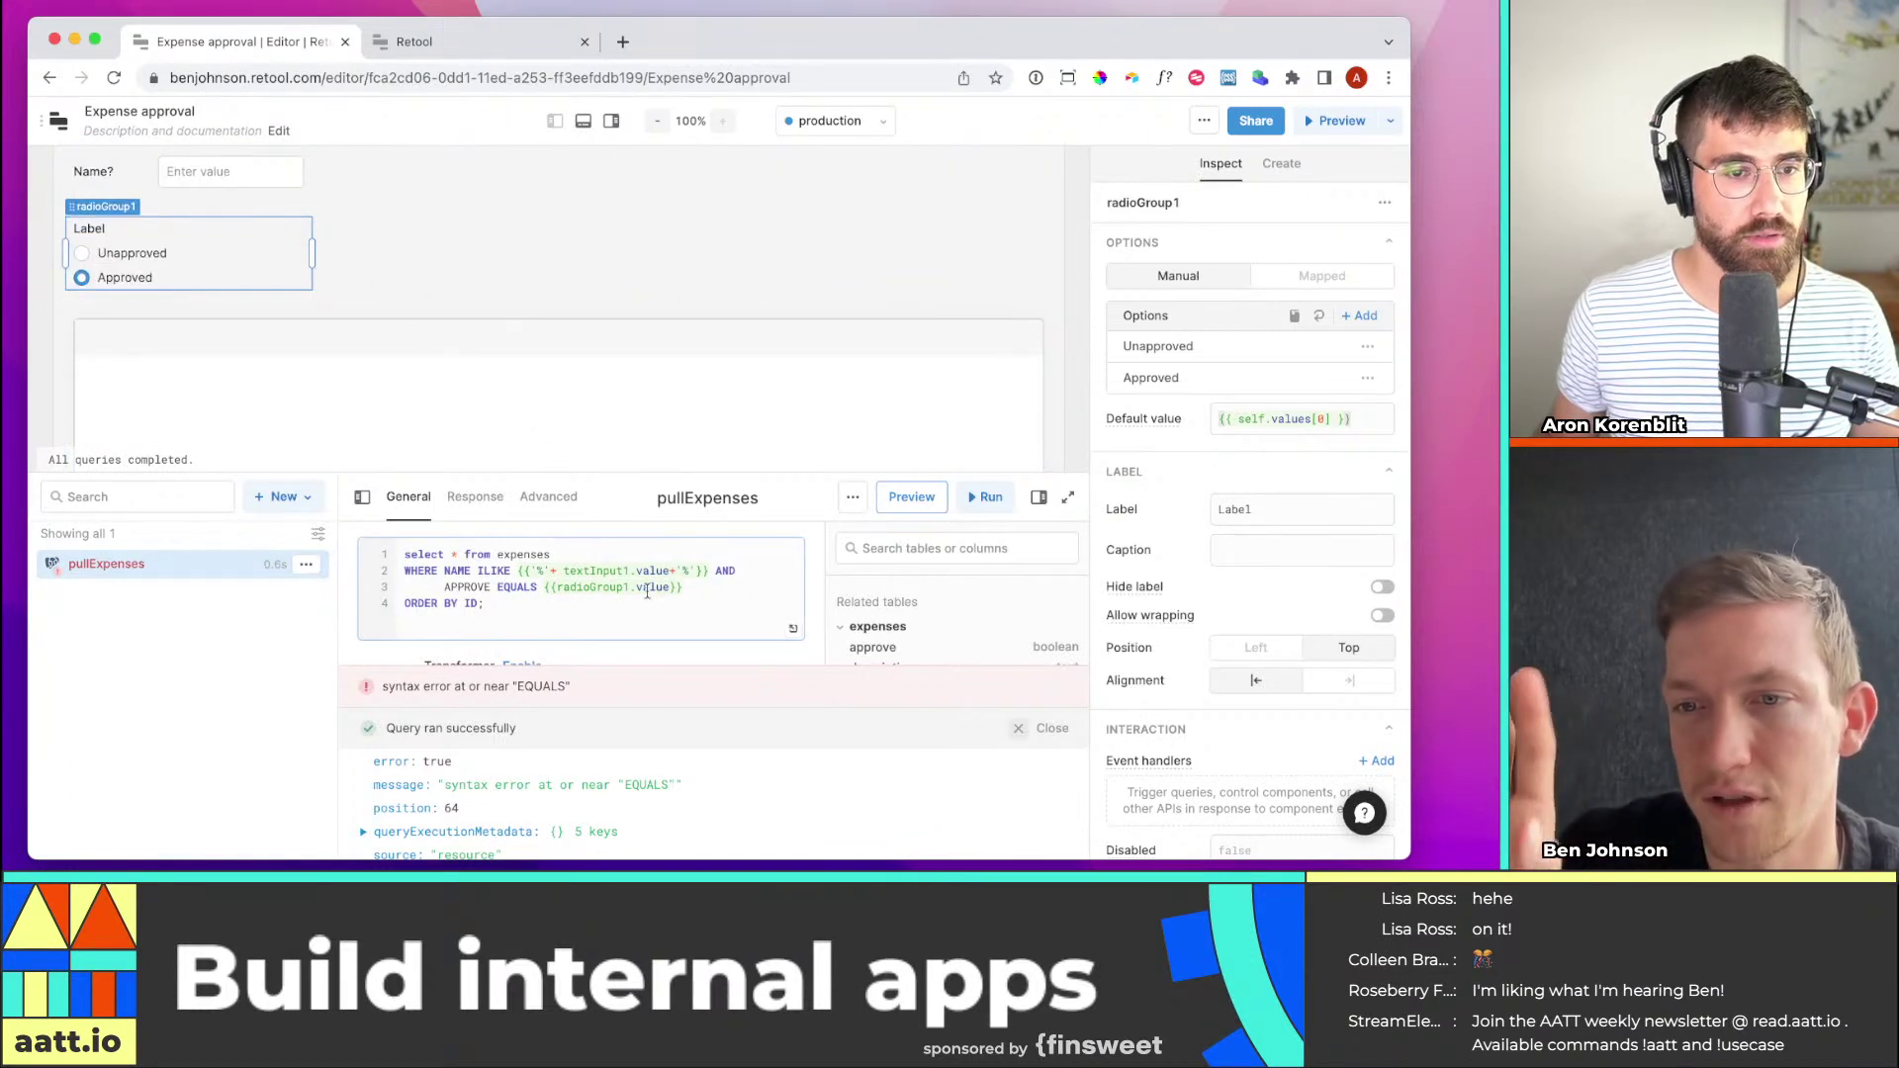
{"action": "left_click", "coordinate": [264, 255]}
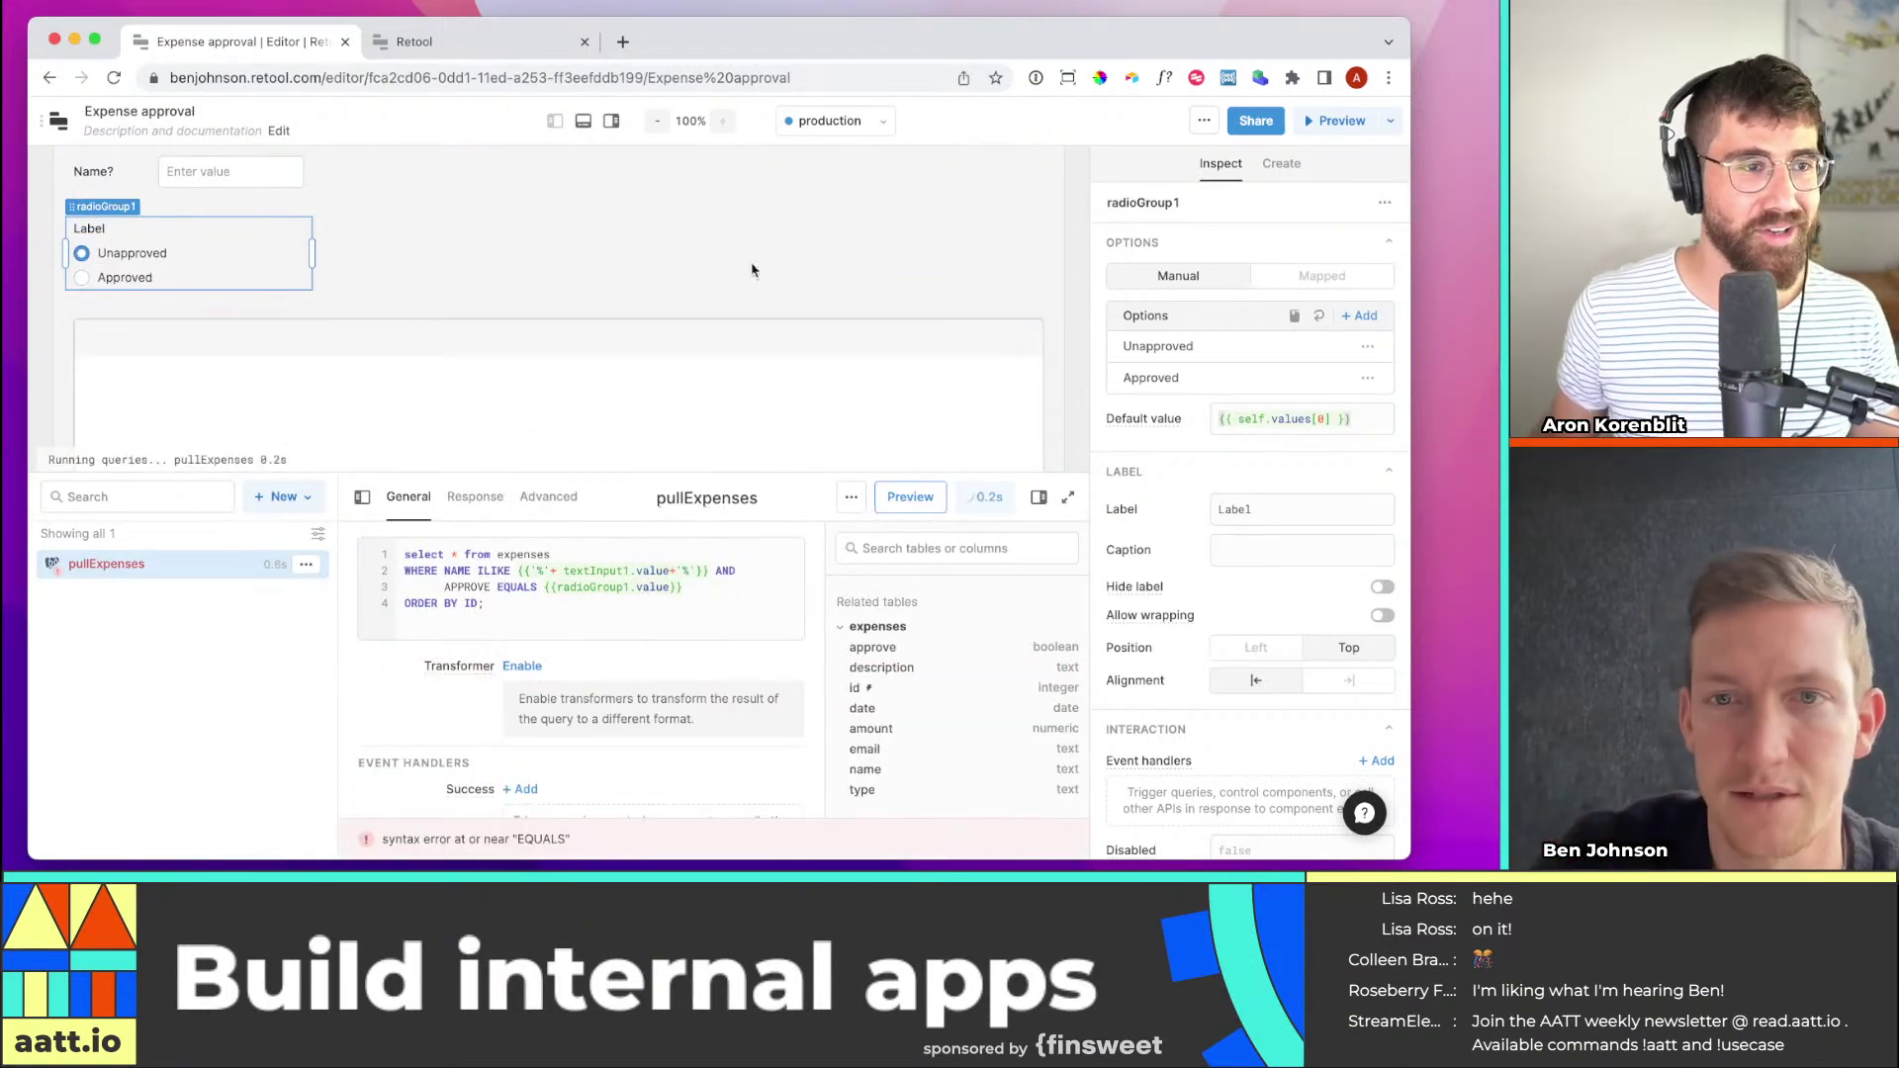
{"action": "left_click", "coordinate": [1236, 356]}
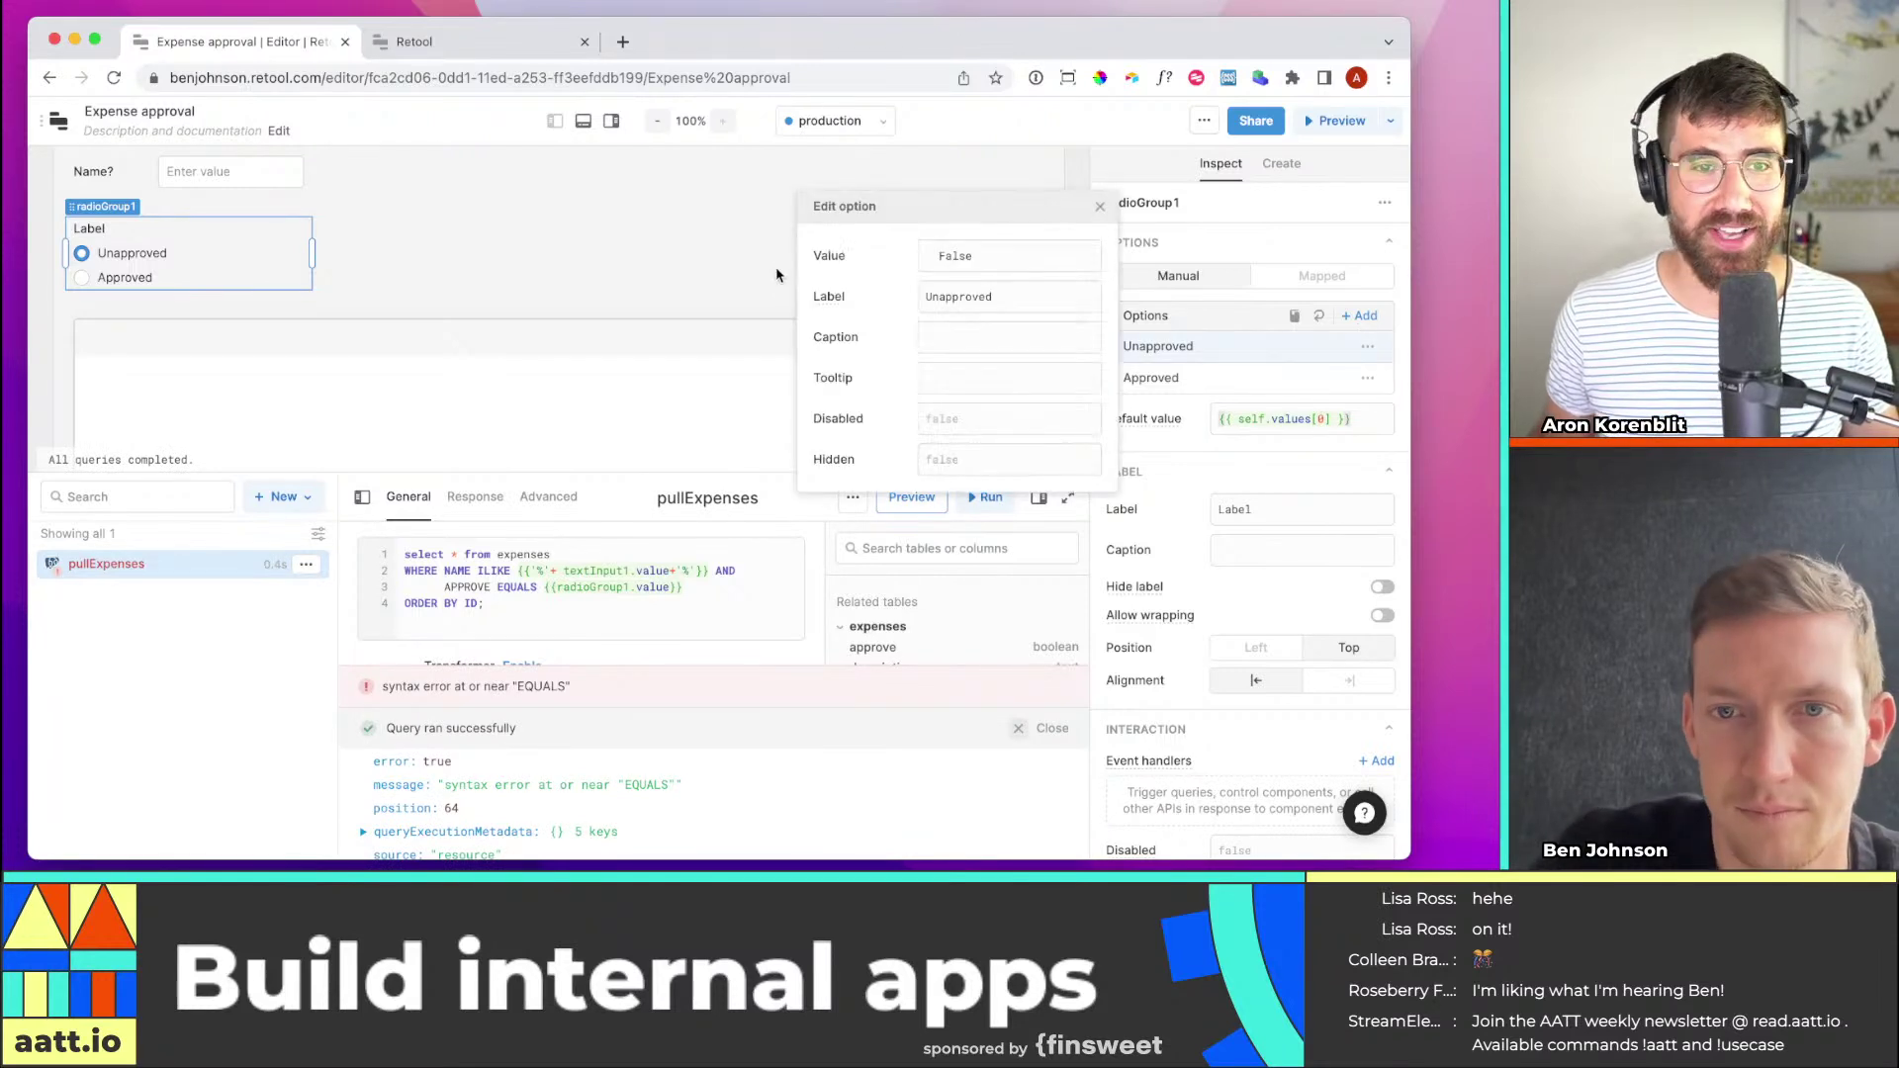
{"action": "left_click", "coordinate": [938, 255]}
{"action": "type", "text": "false"}
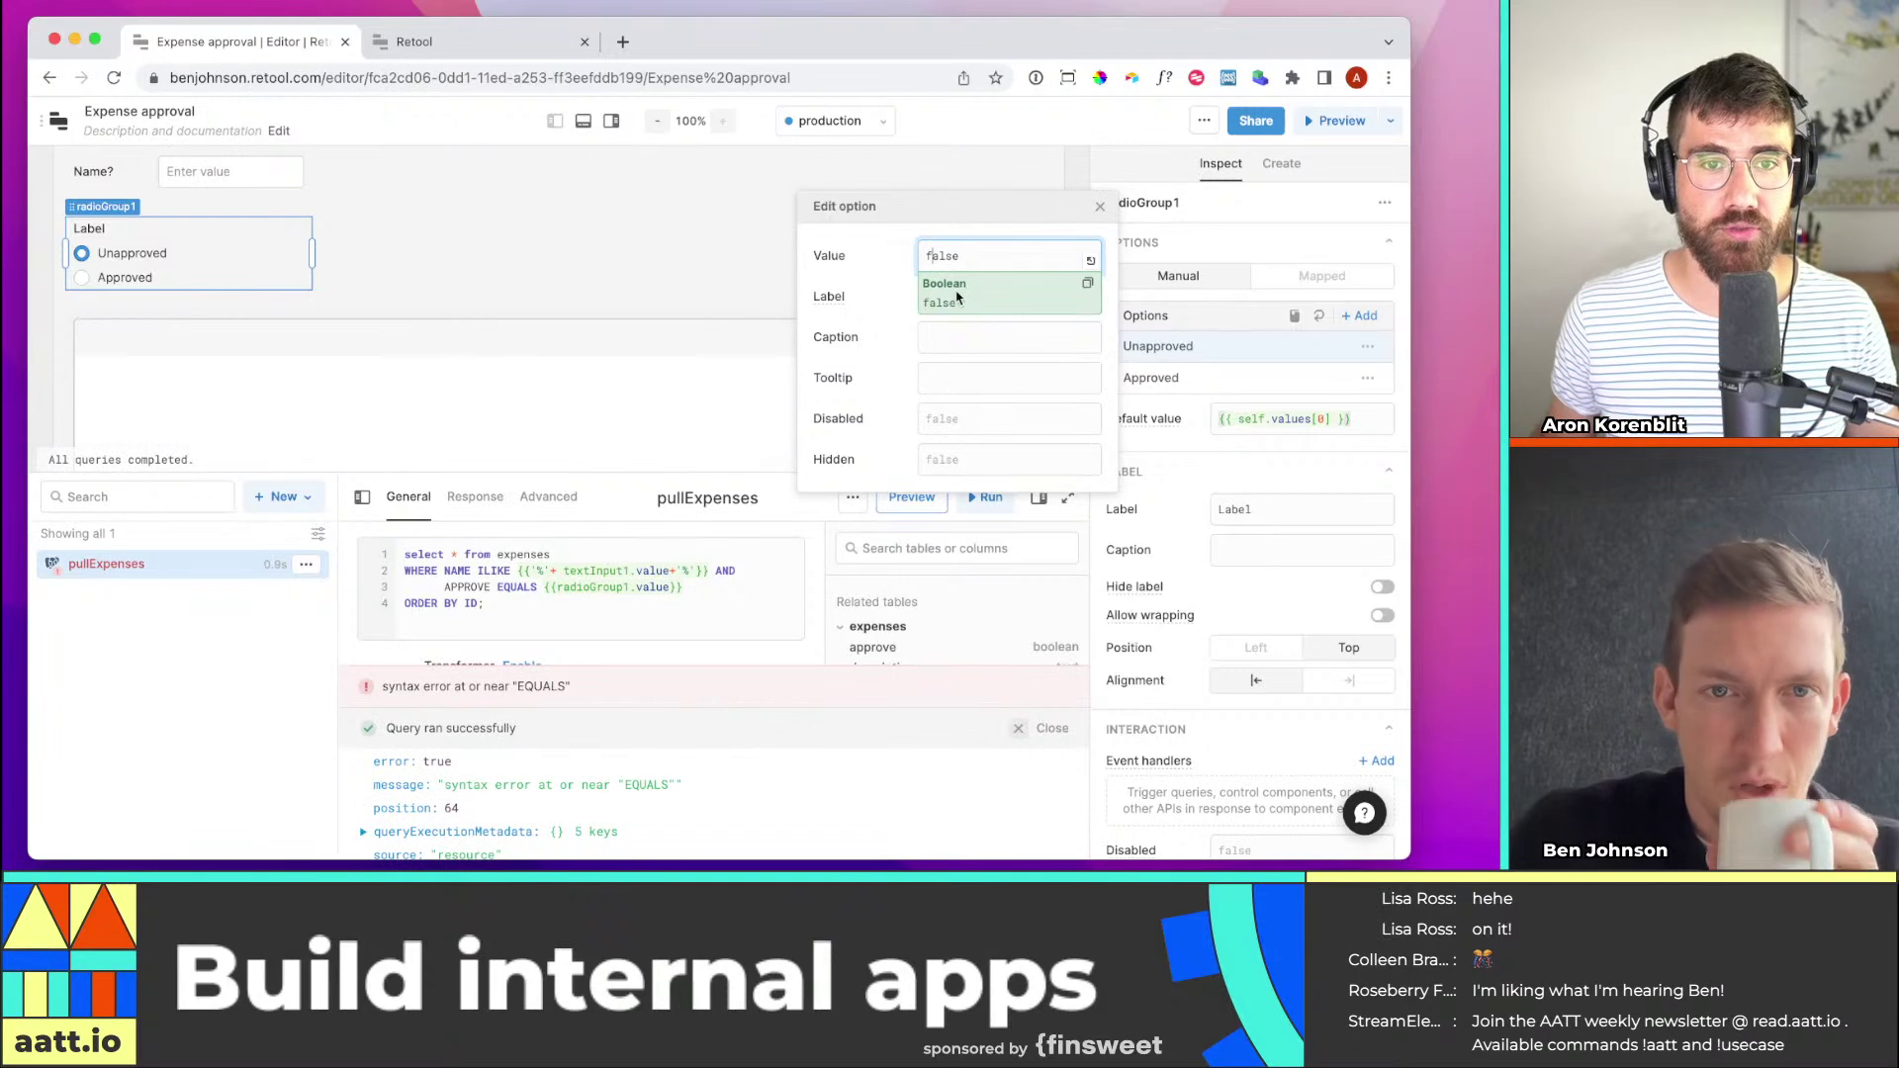
{"action": "left_click", "coordinate": [126, 278]}
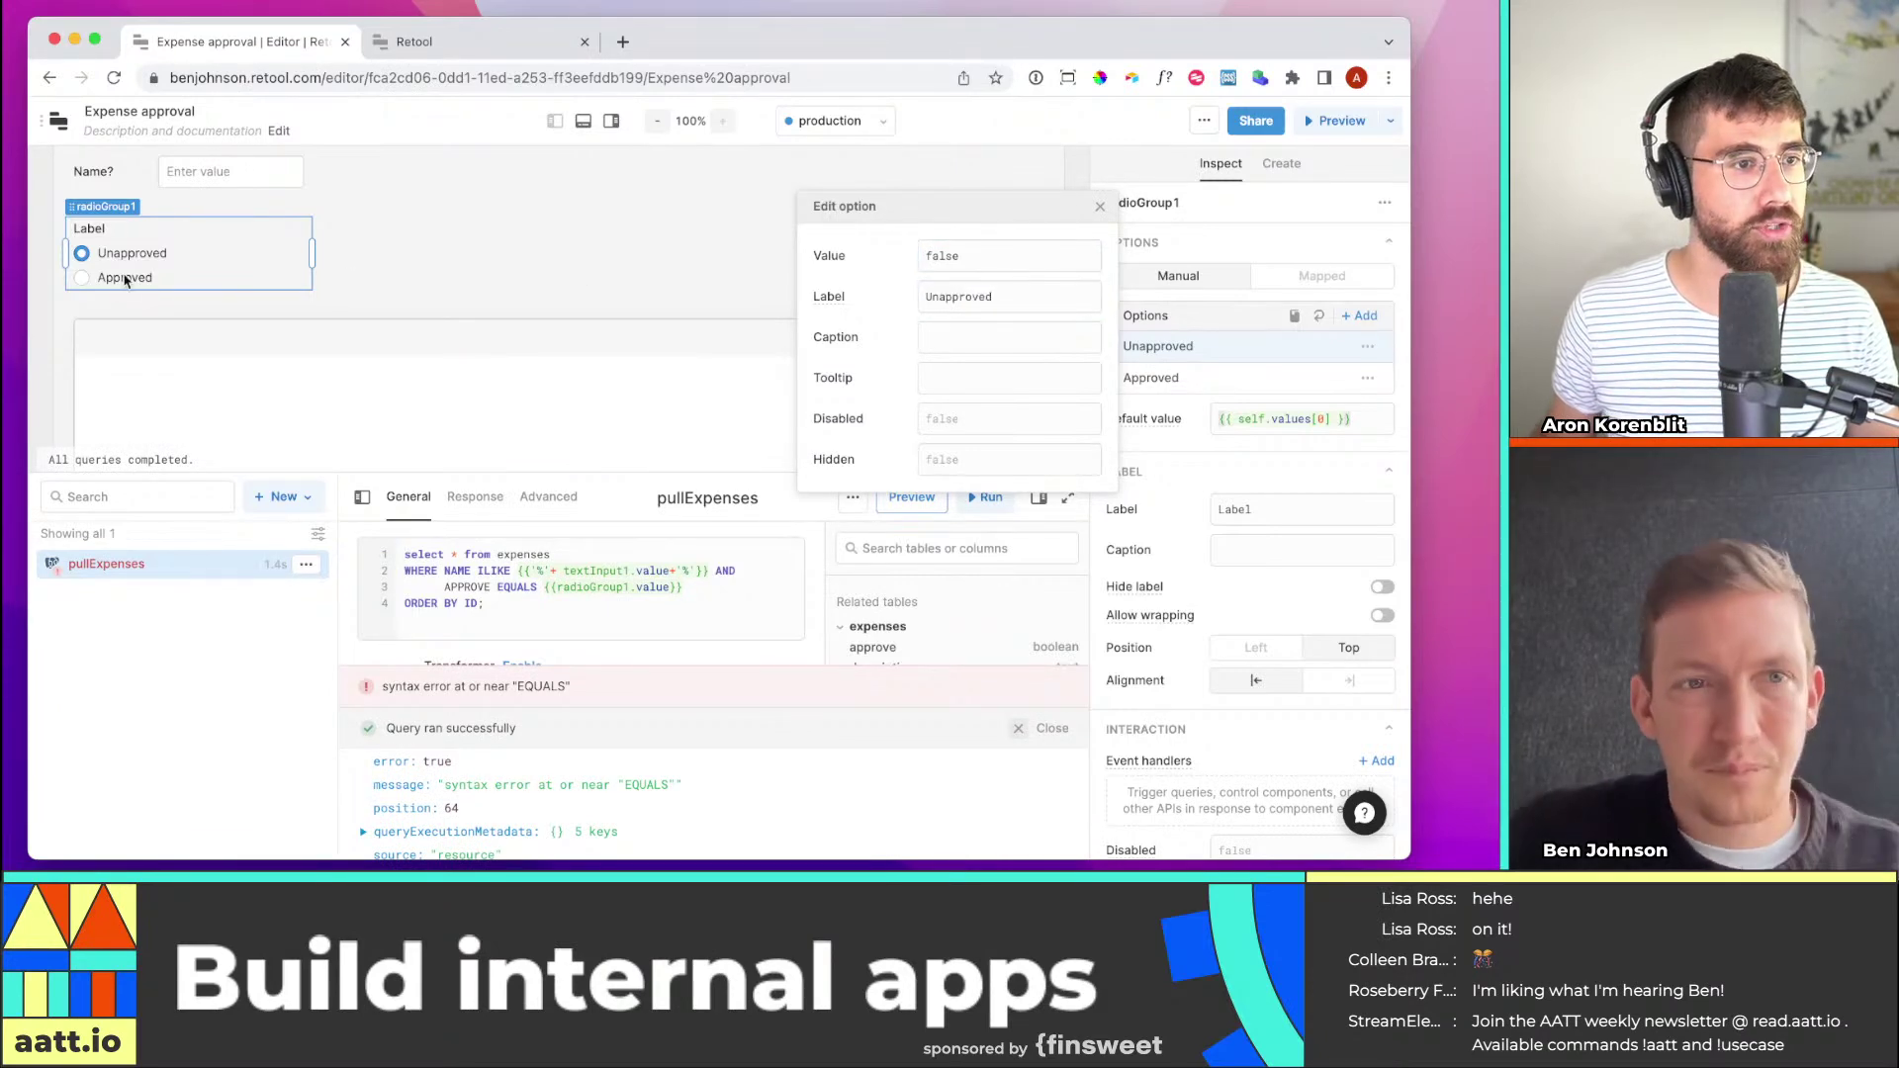
{"action": "left_click", "coordinate": [717, 262]}
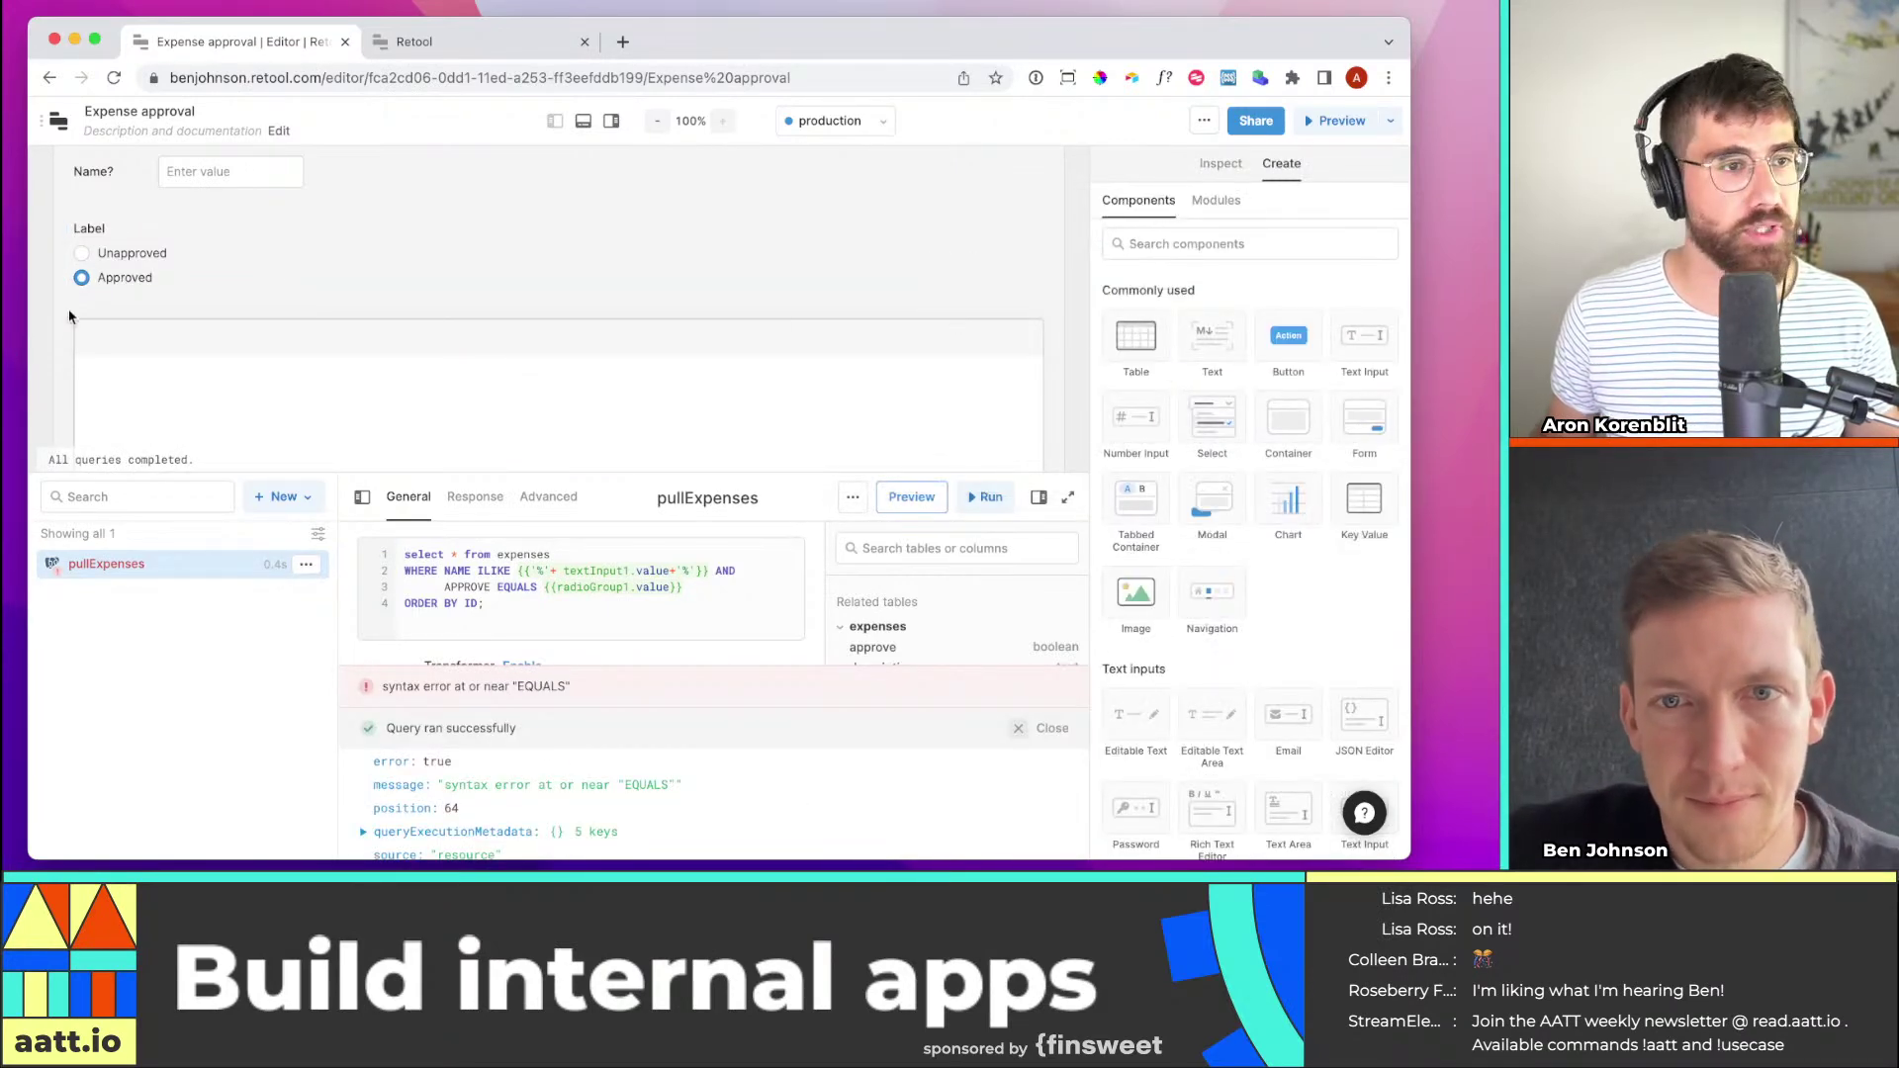
Change the Approved option's value to true
{"action": "left_click", "coordinate": [163, 275]}
{"action": "left_click", "coordinate": [1167, 378]}
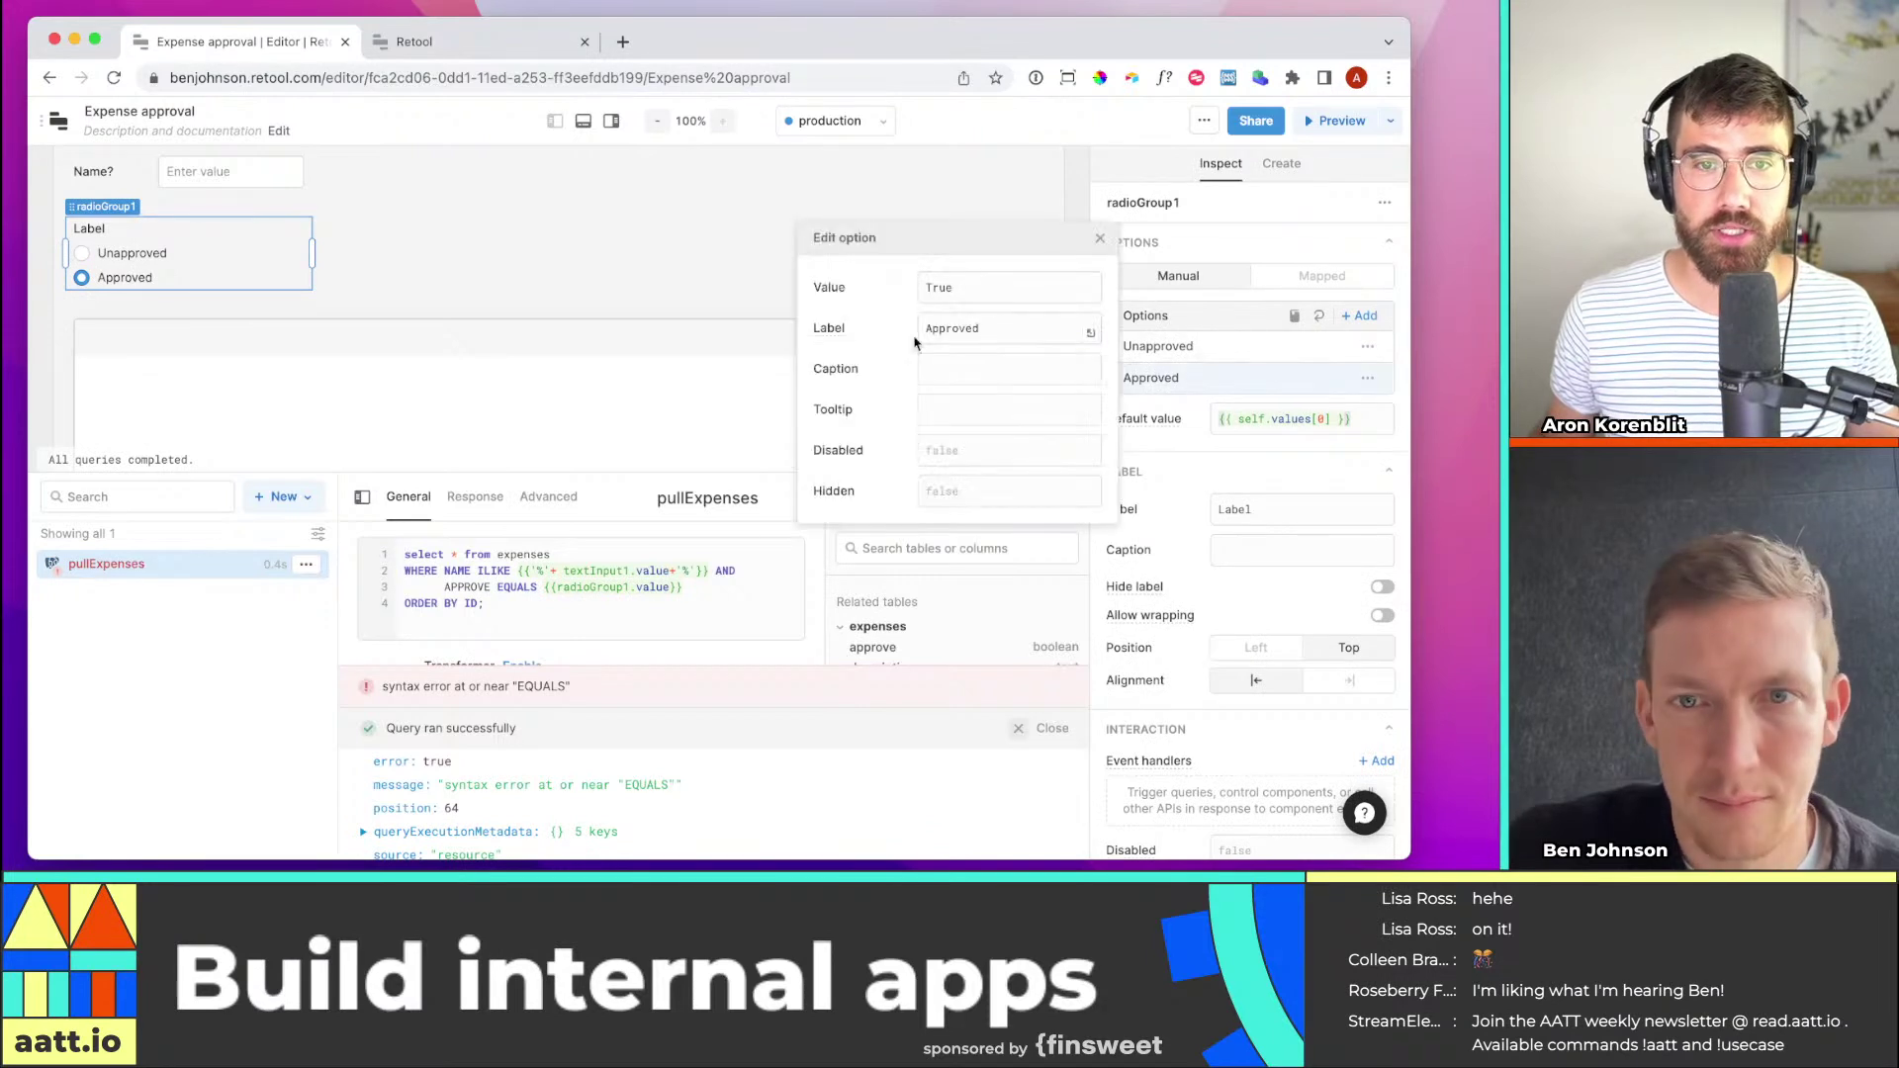
{"action": "double_click", "coordinate": [942, 290]}
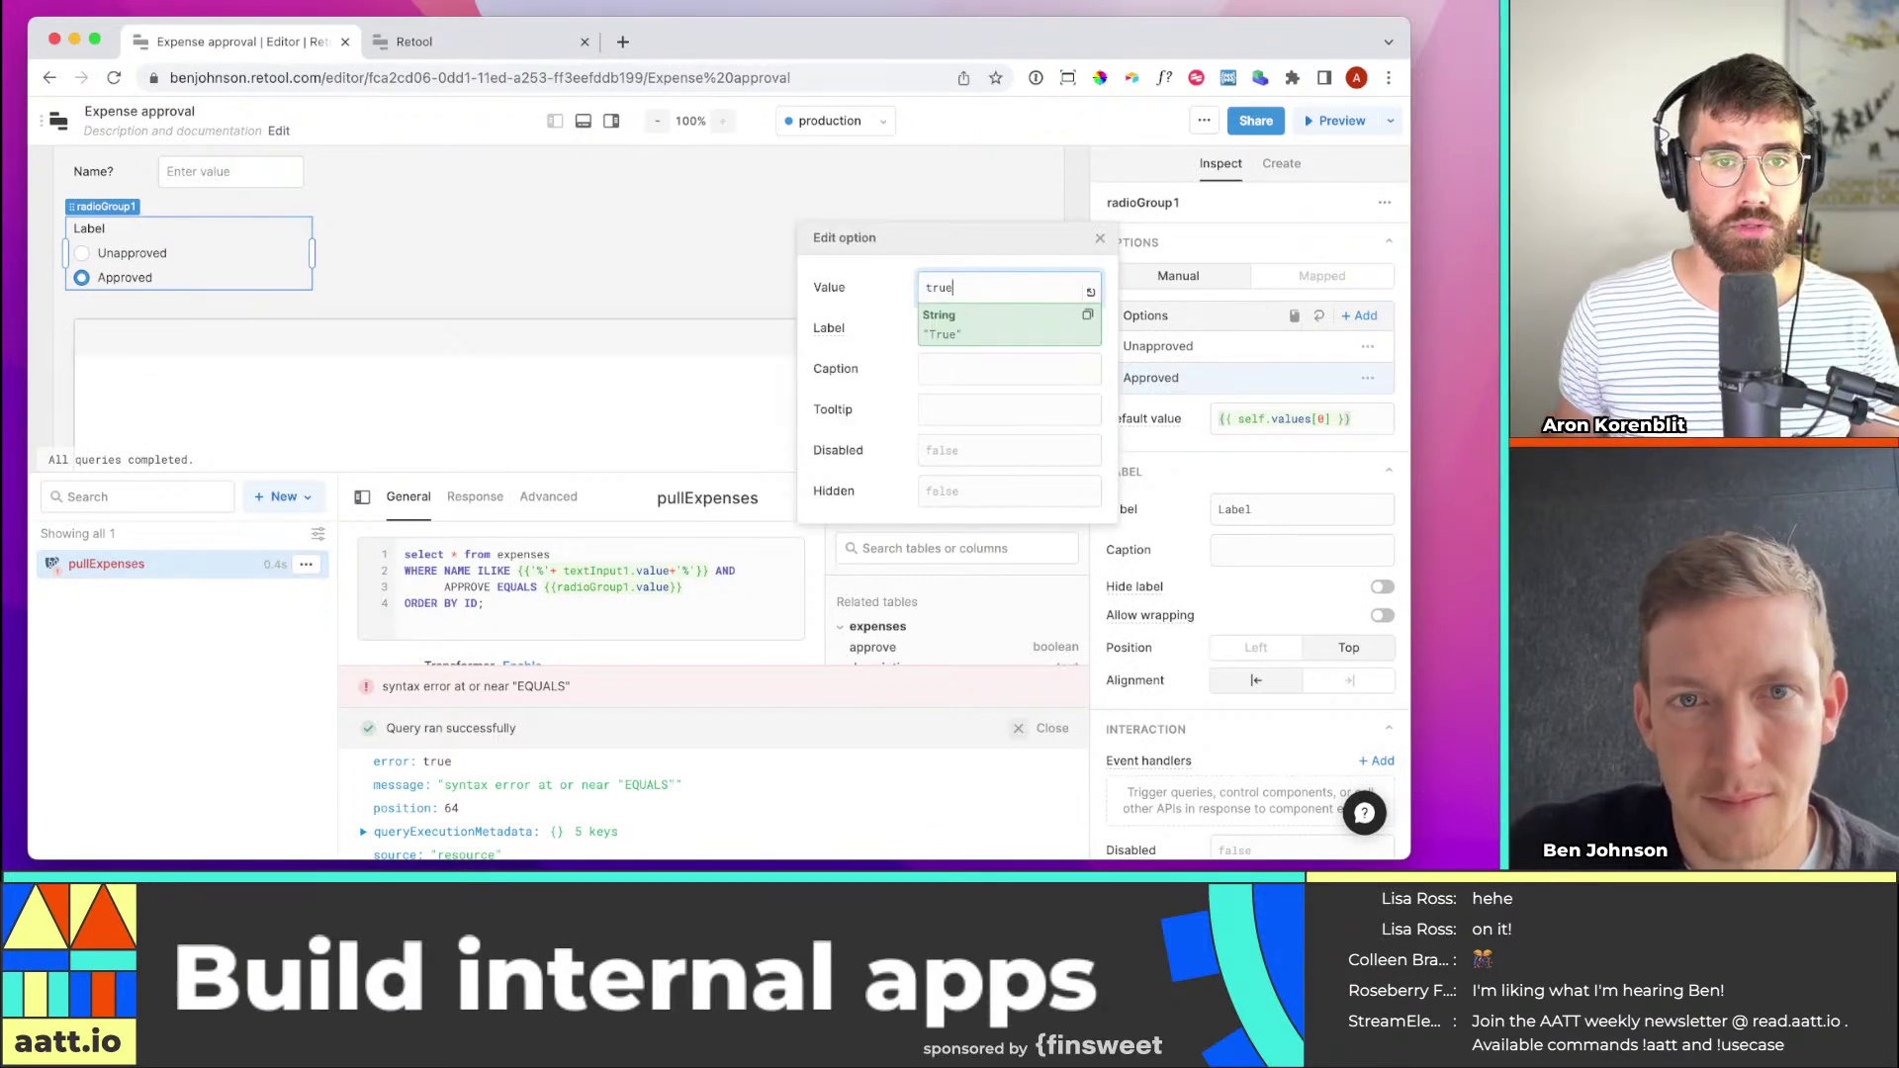
{"action": "type", "text": "true"}
{"action": "key", "text": "Tab"}
{"action": "left_click", "coordinate": [652, 248]}
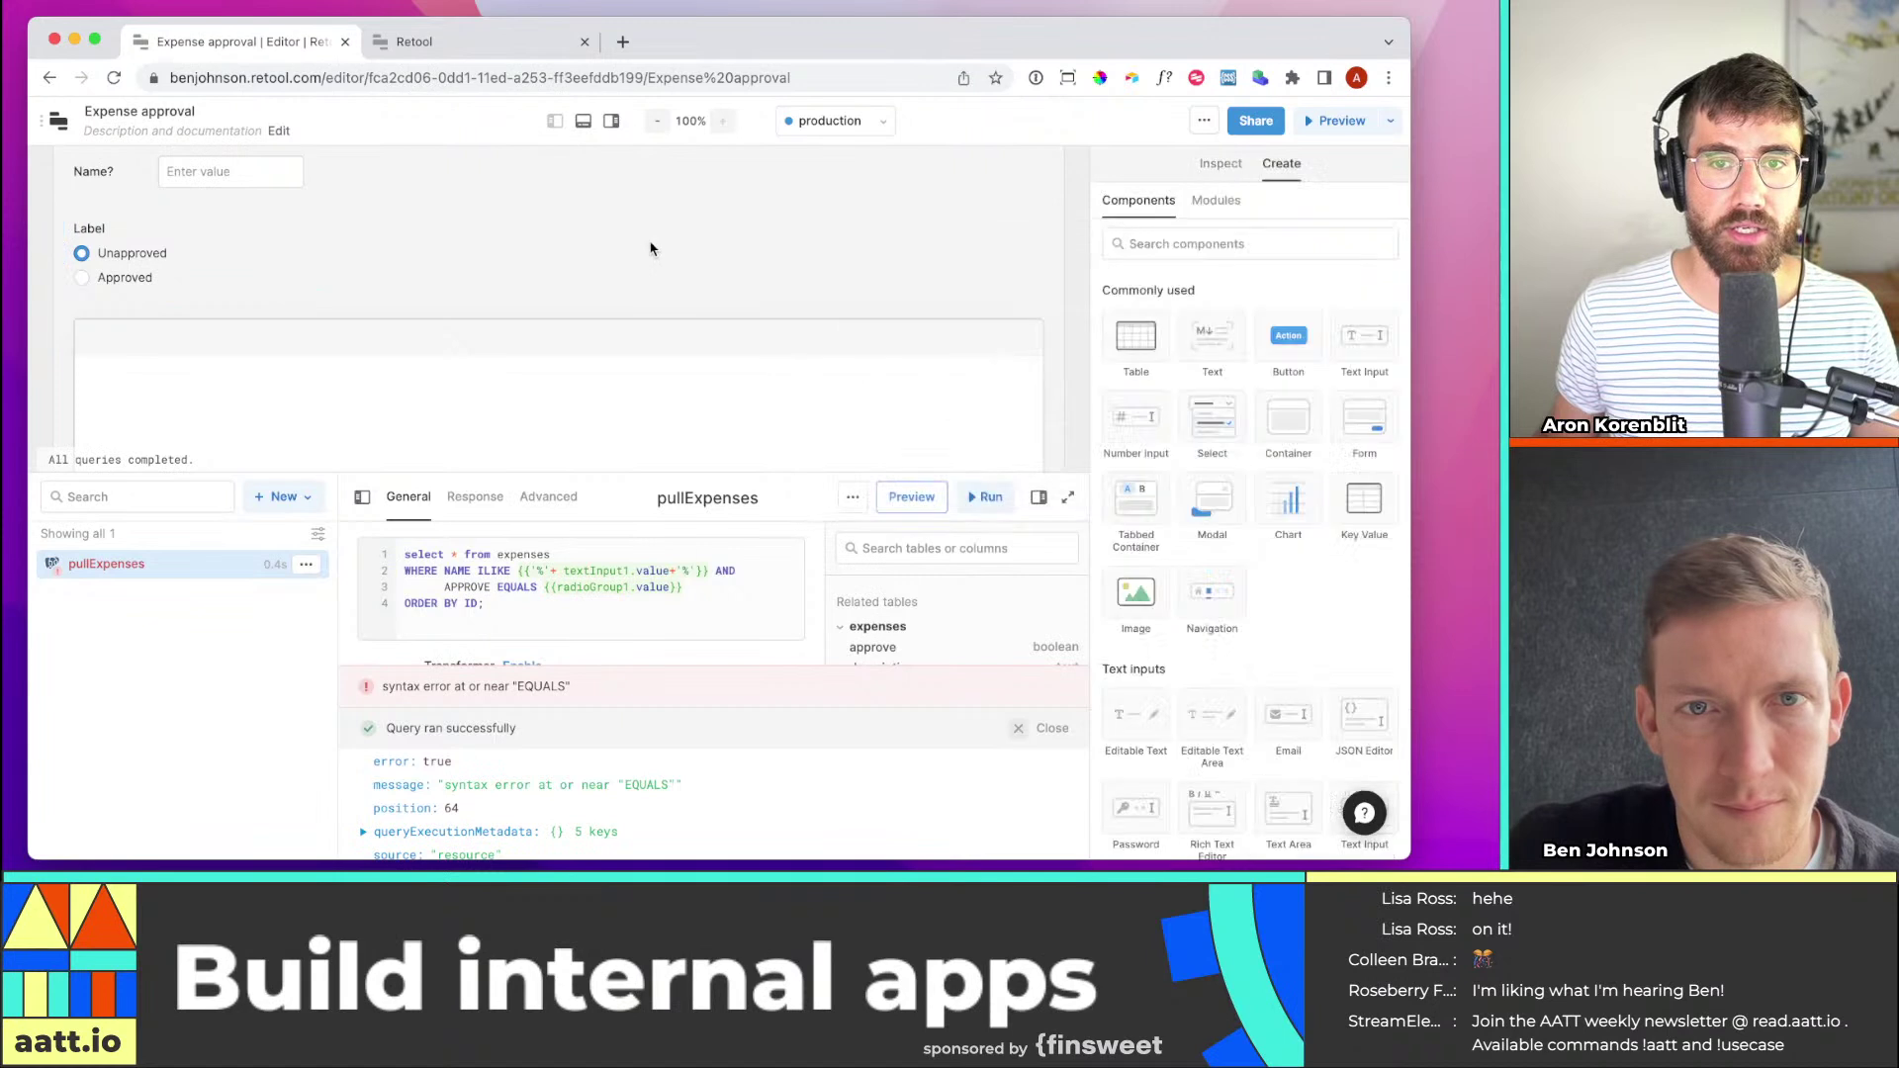
Replace EQUALS with = in the pullExpenses SQL and Save & Run it
{"action": "left_click", "coordinate": [985, 496]}
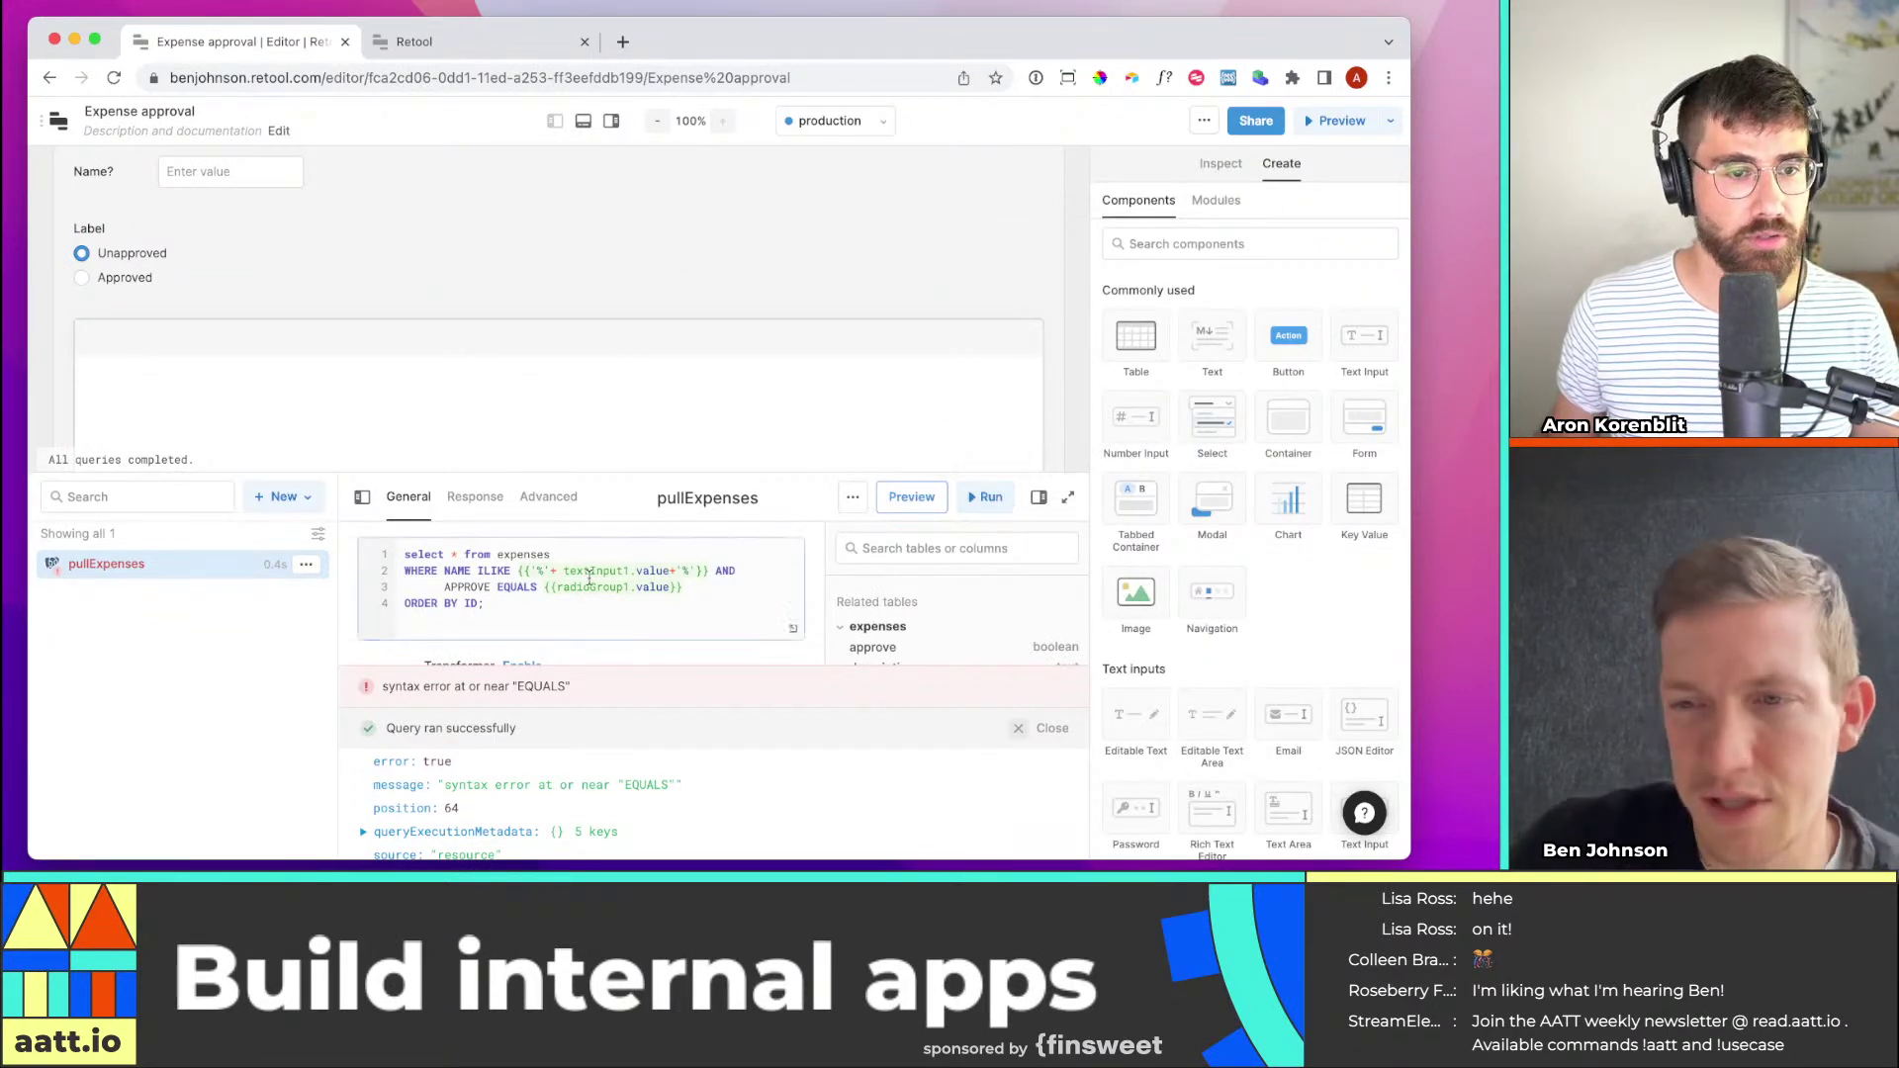
{"action": "double_click", "coordinate": [524, 588]}
{"action": "type", "text": "="}
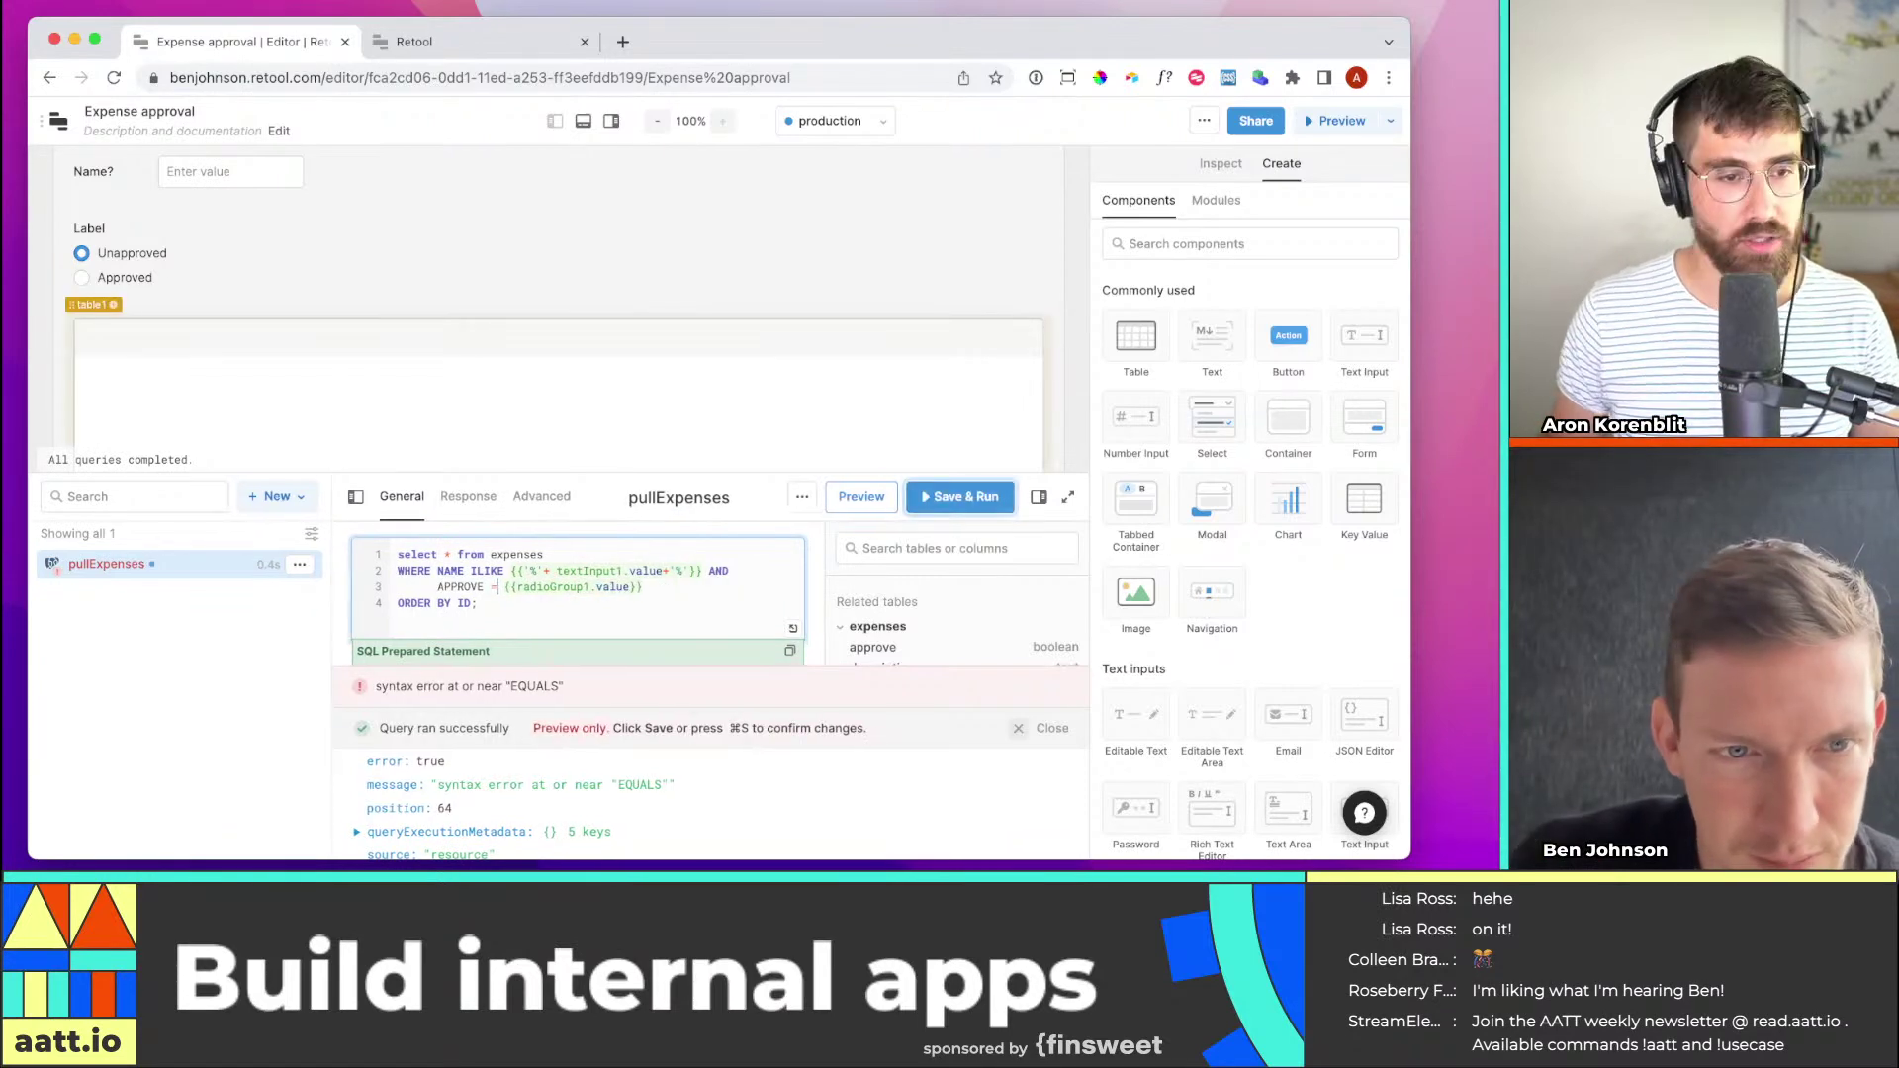
{"action": "left_click", "coordinate": [495, 587]}
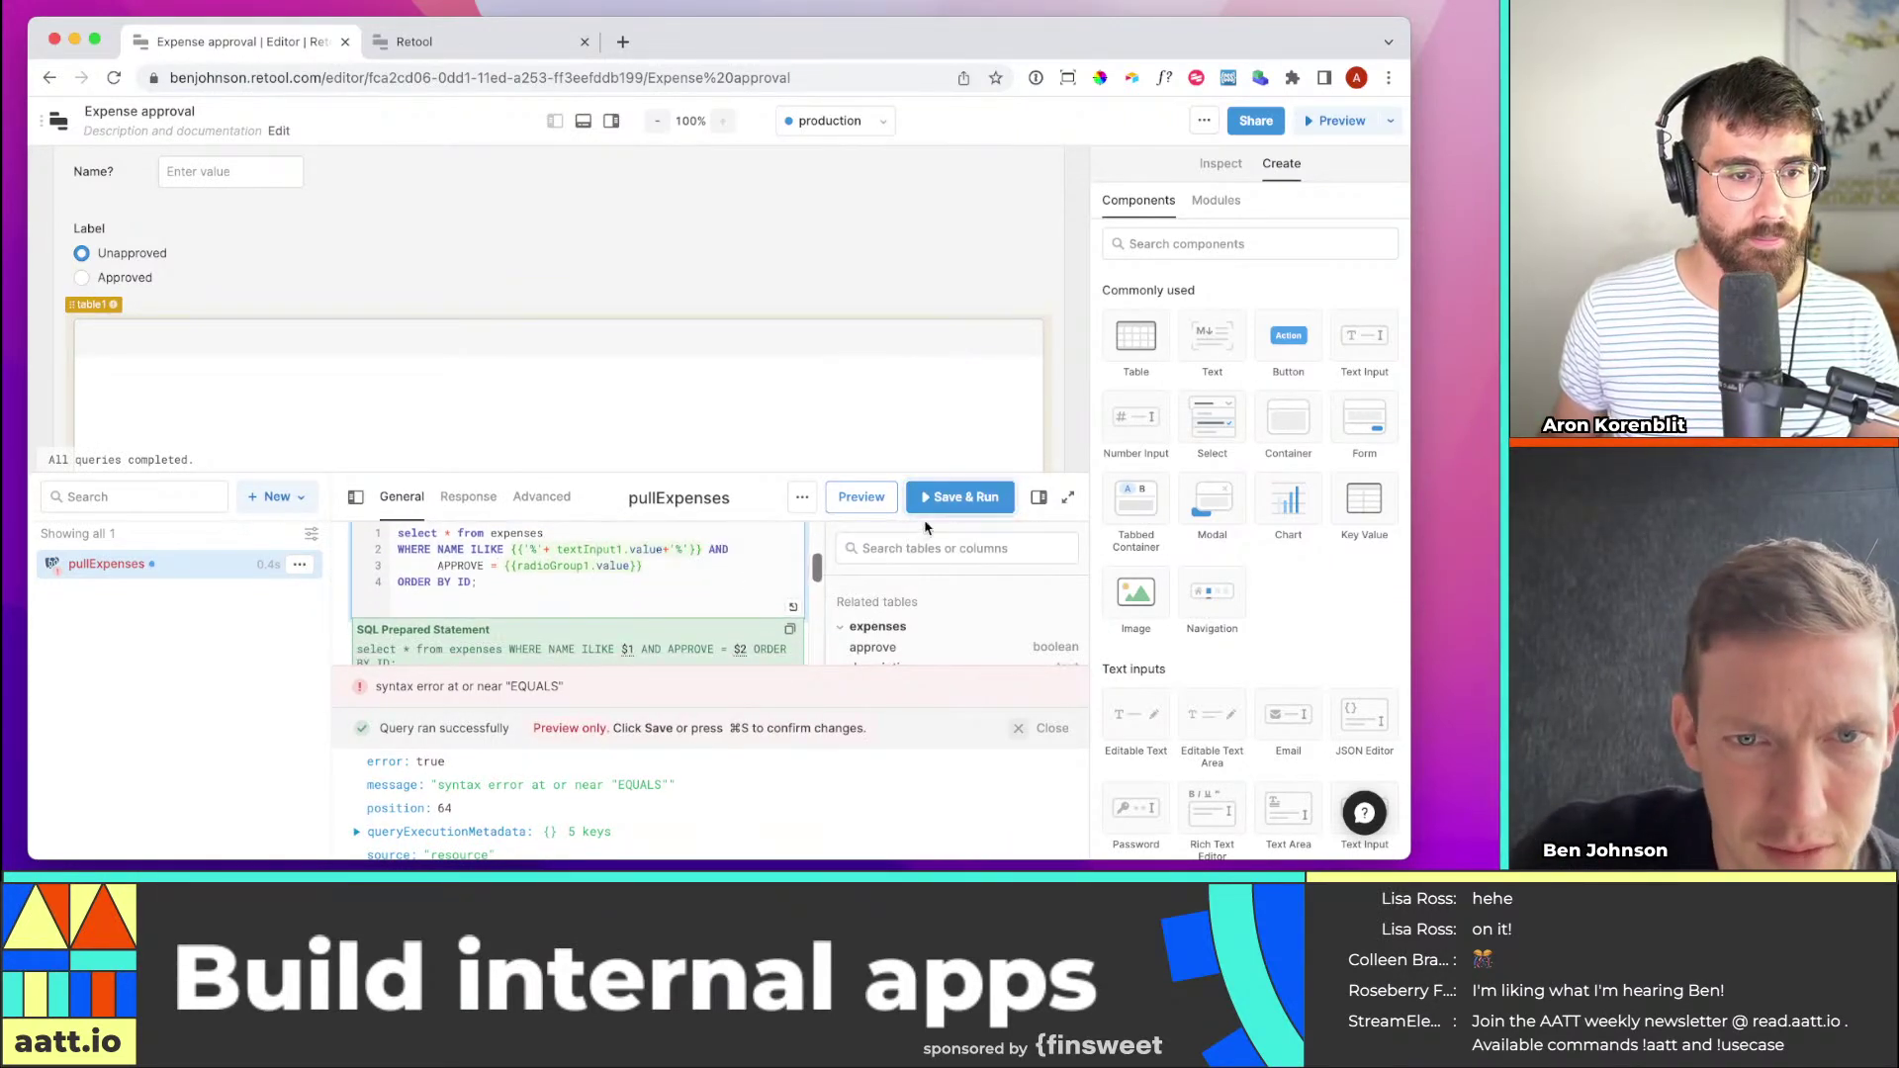
{"action": "left_click", "coordinate": [959, 496]}
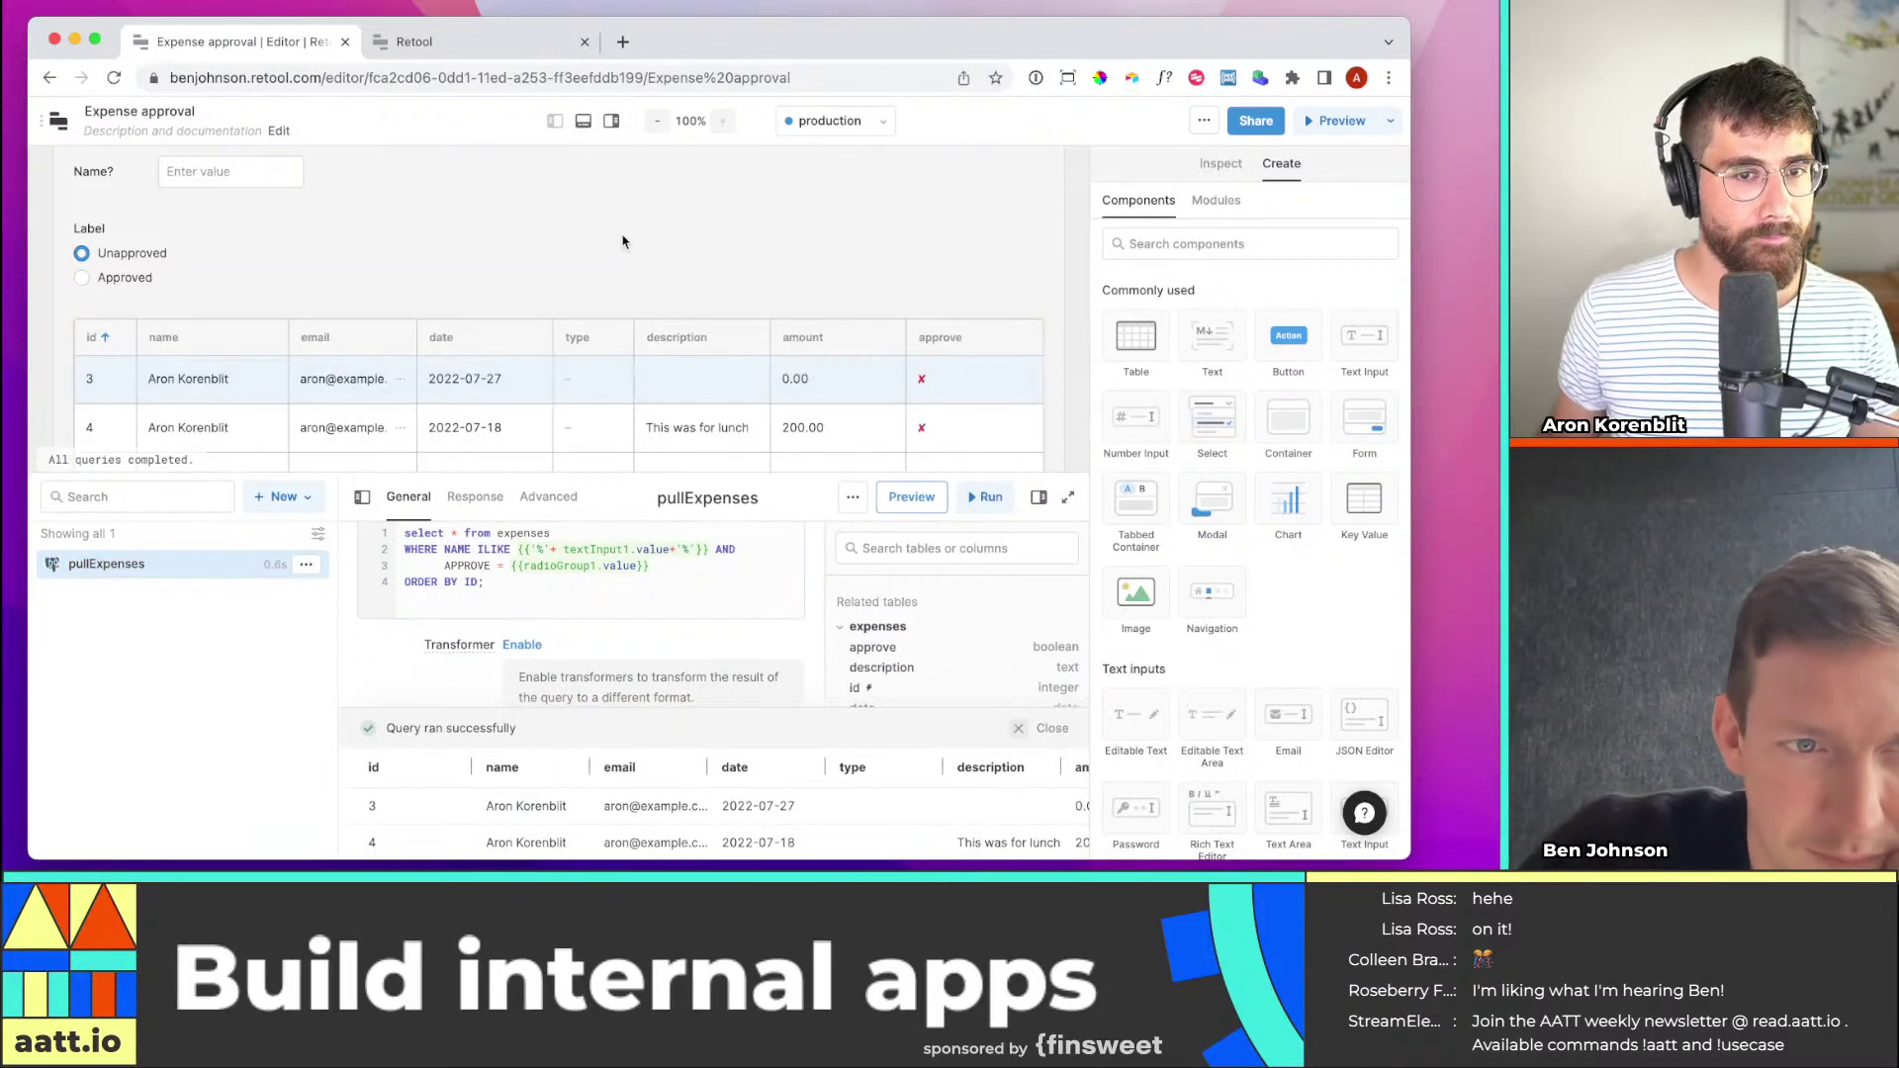
{"action": "scroll", "coordinate": [989, 372], "scroll_direction": "down", "scroll_amount": 3}
Type 'ar' in the Name filter, try Approved (no matches), then switch back to Unapproved
{"action": "scroll", "coordinate": [990, 372], "scroll_direction": "down", "scroll_amount": 2}
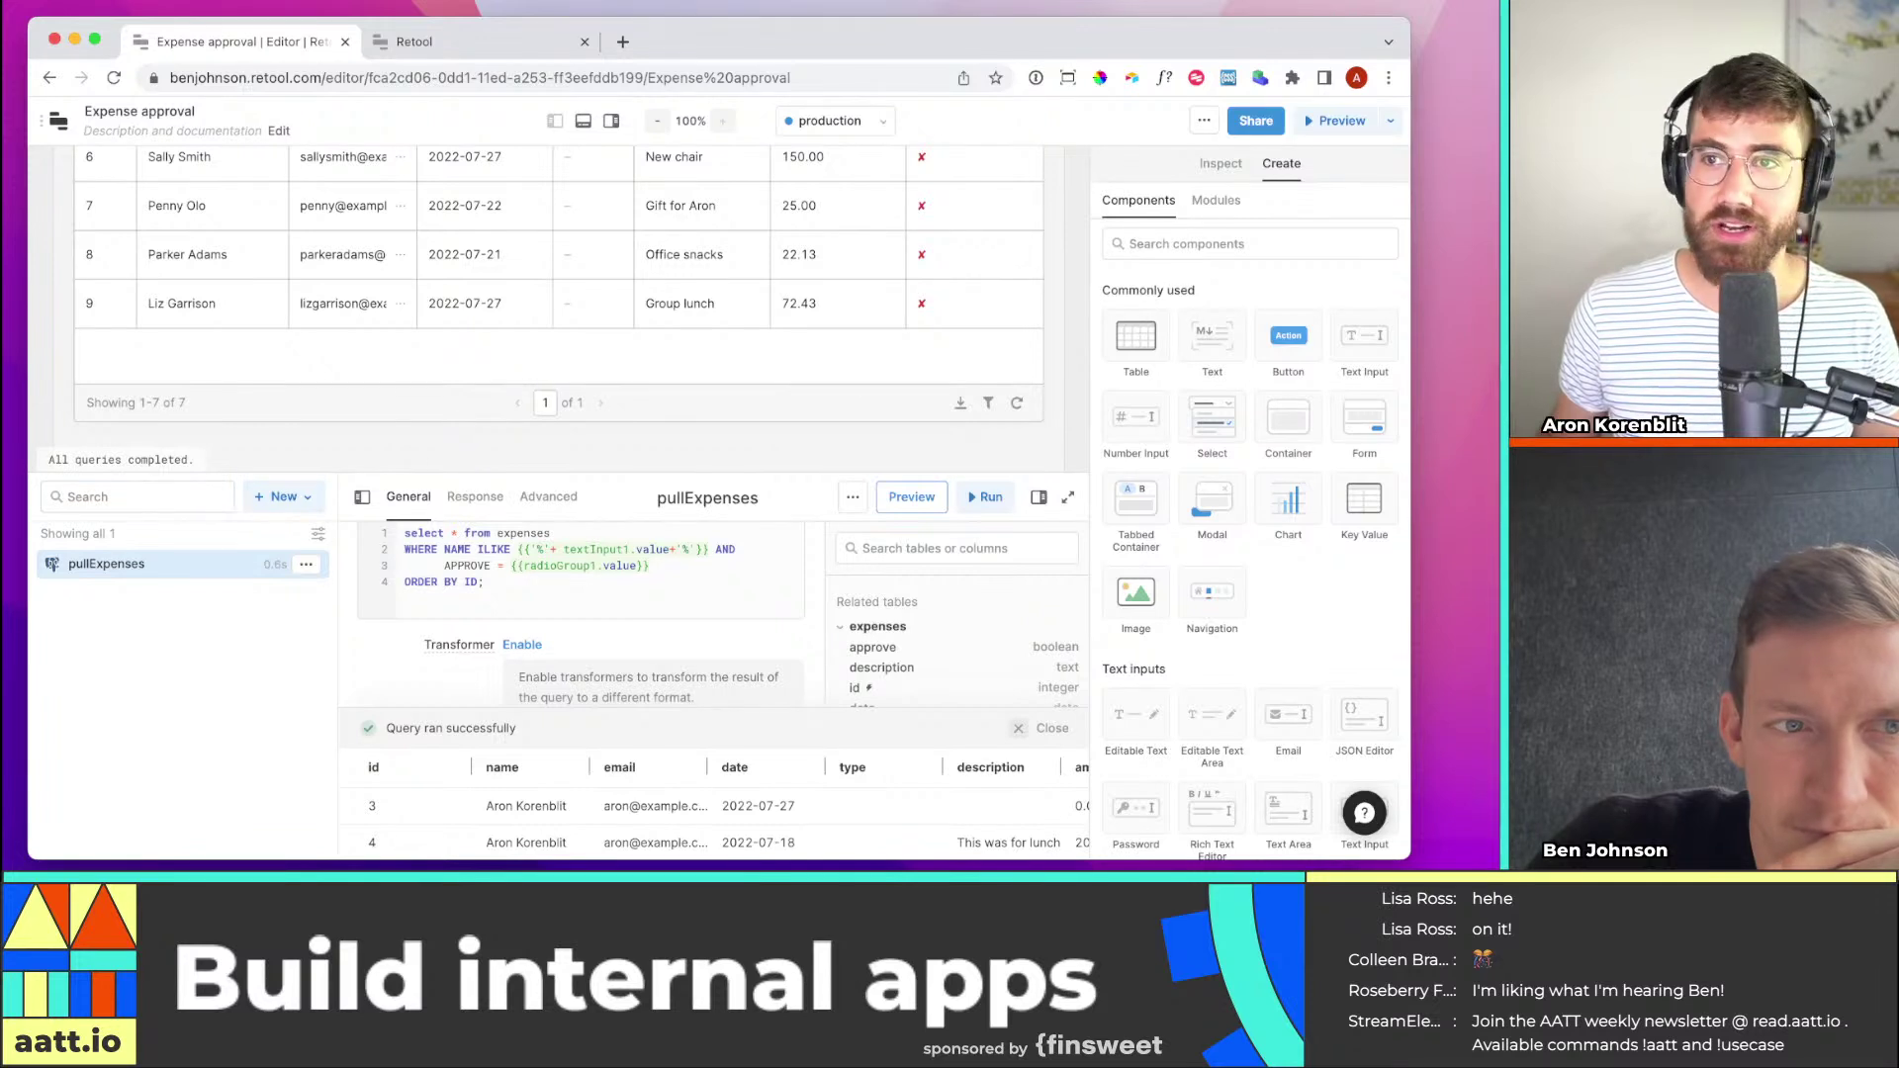
{"action": "scroll", "coordinate": [566, 373], "scroll_direction": "up", "scroll_amount": 1}
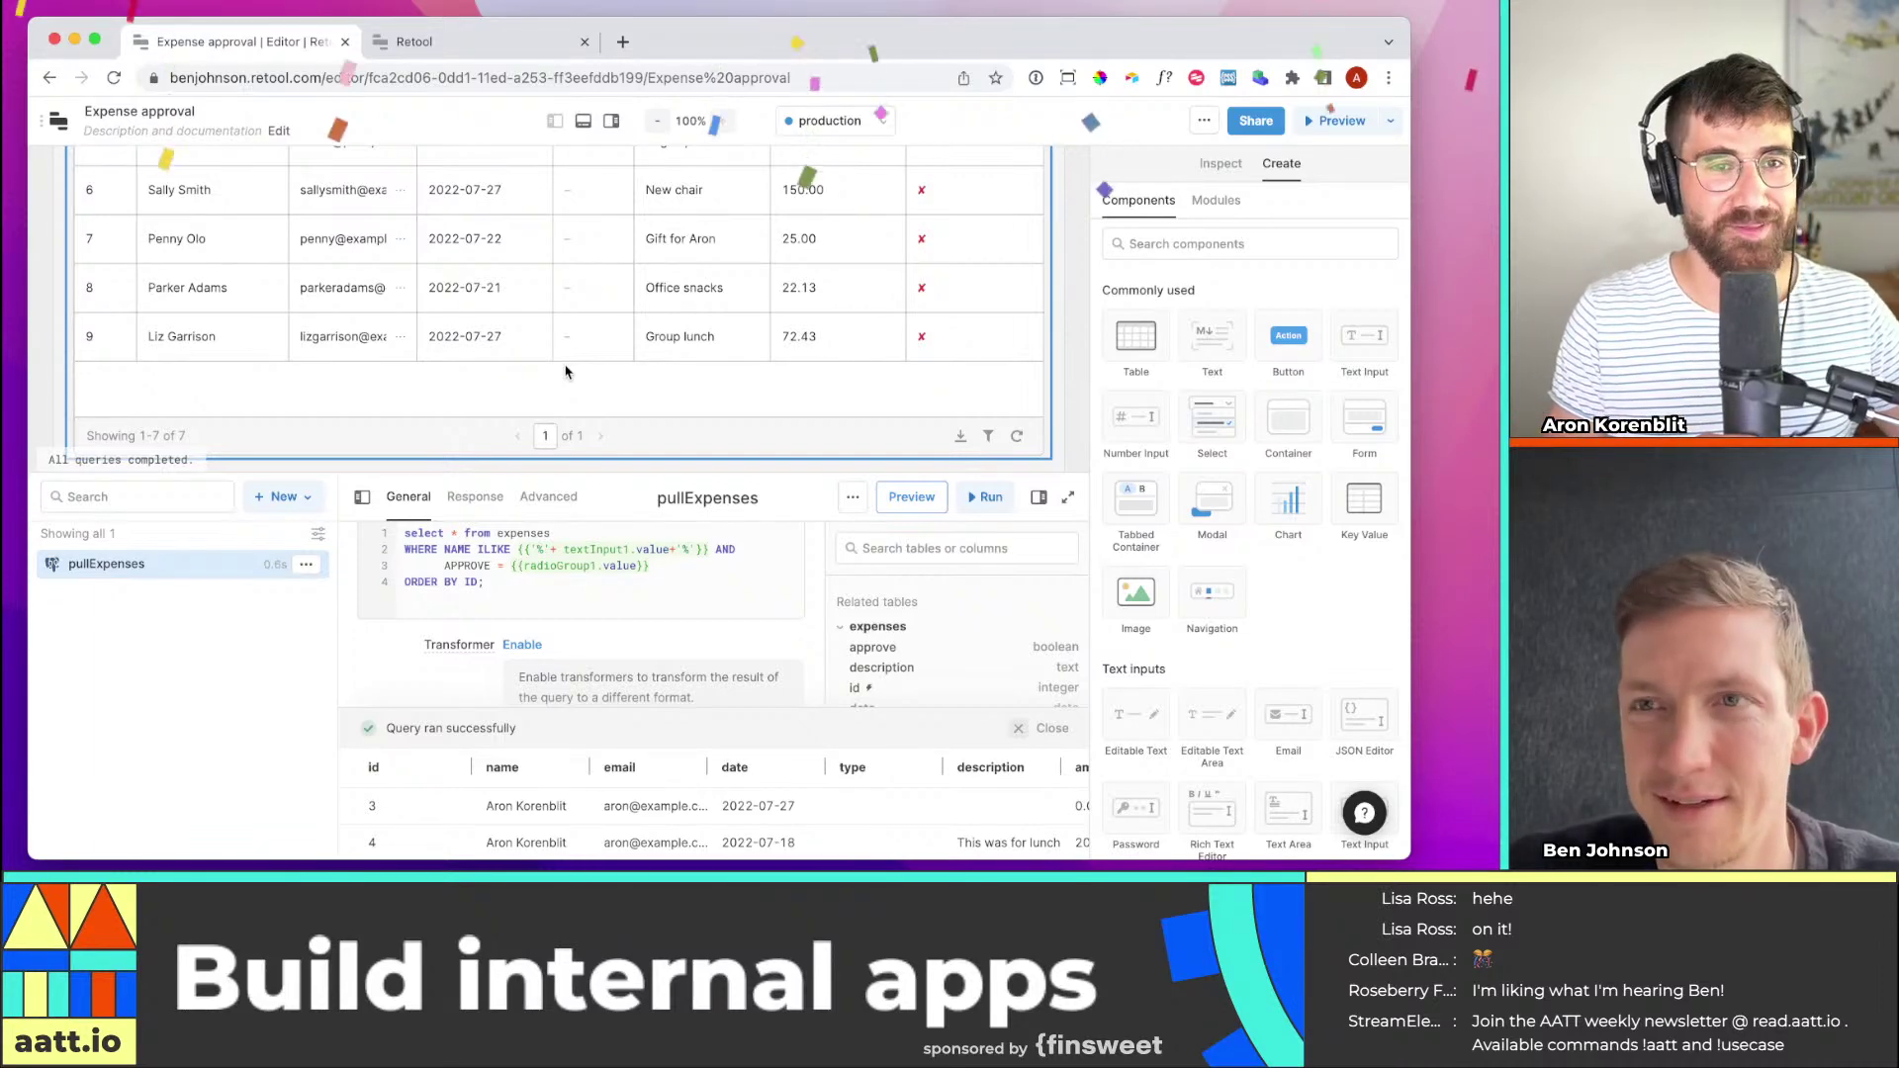
{"action": "scroll", "coordinate": [566, 372], "scroll_direction": "up", "scroll_amount": 5}
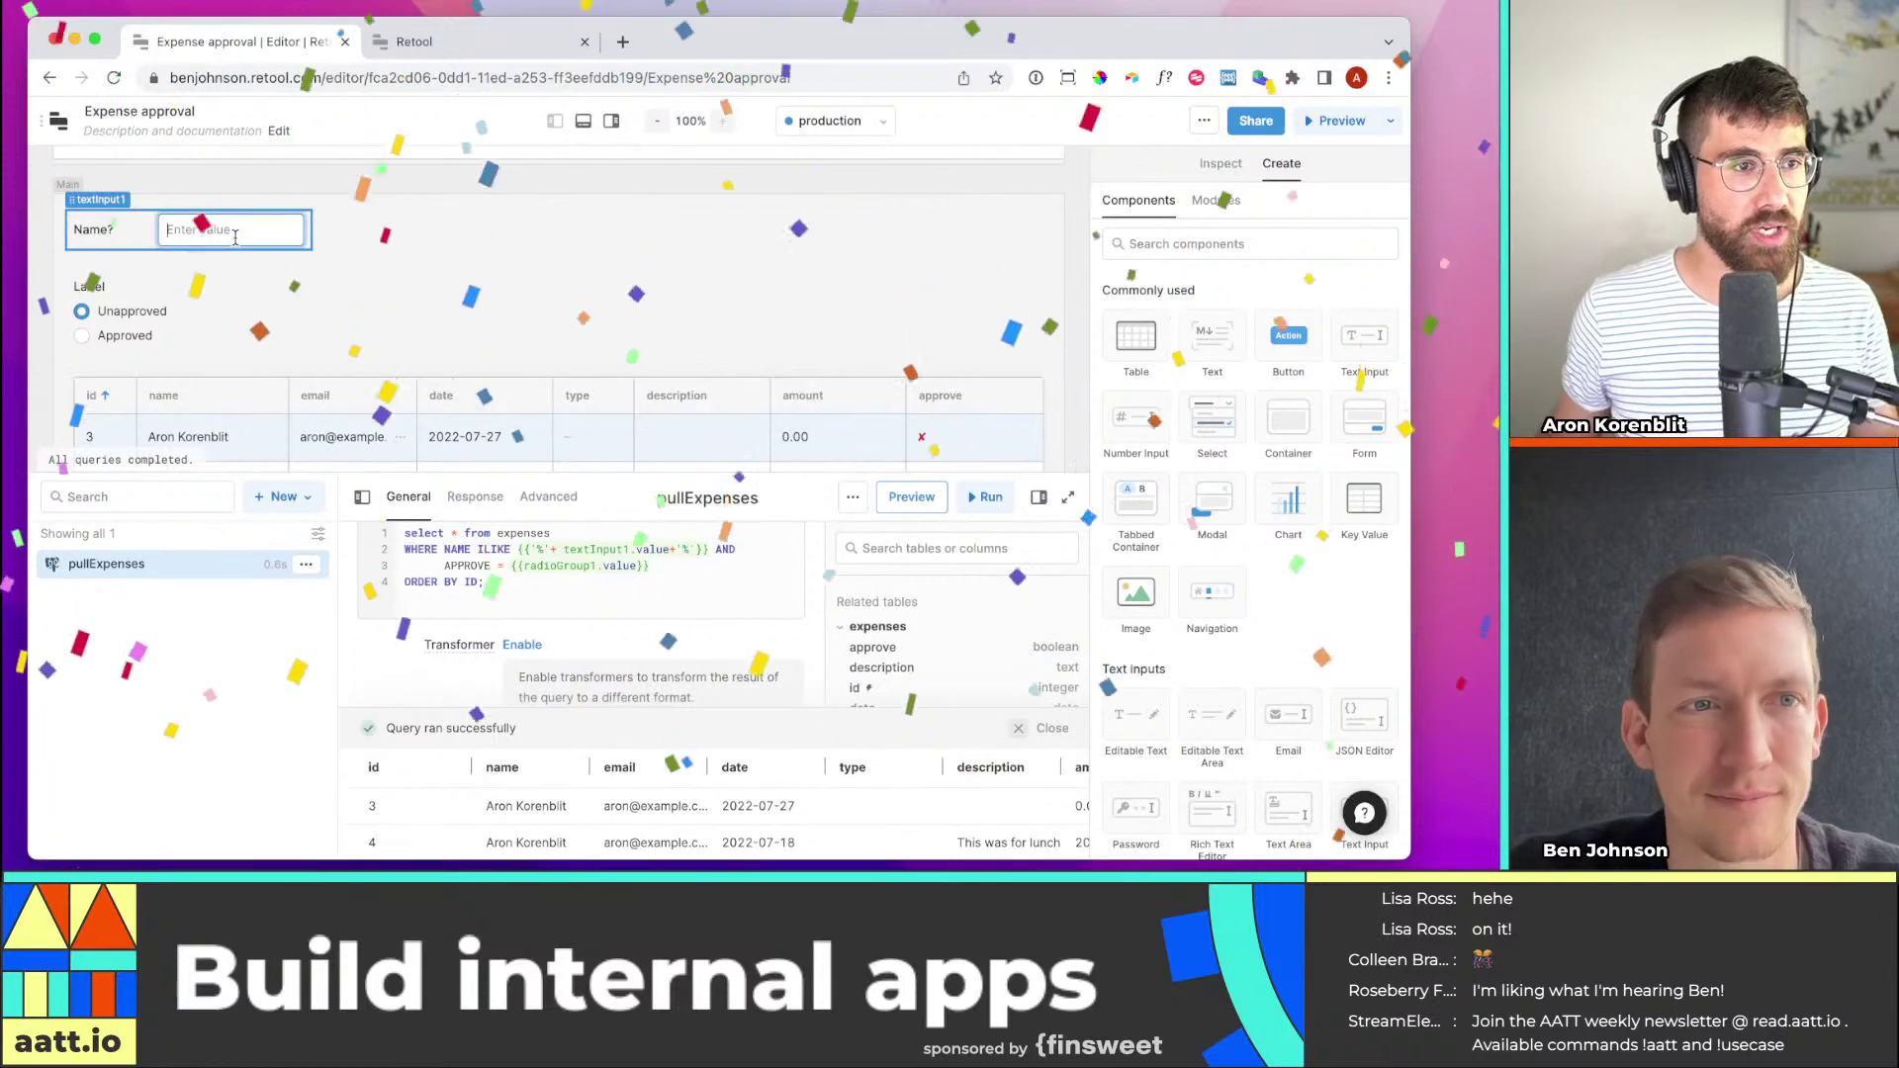
{"action": "left_click", "coordinate": [235, 236]}
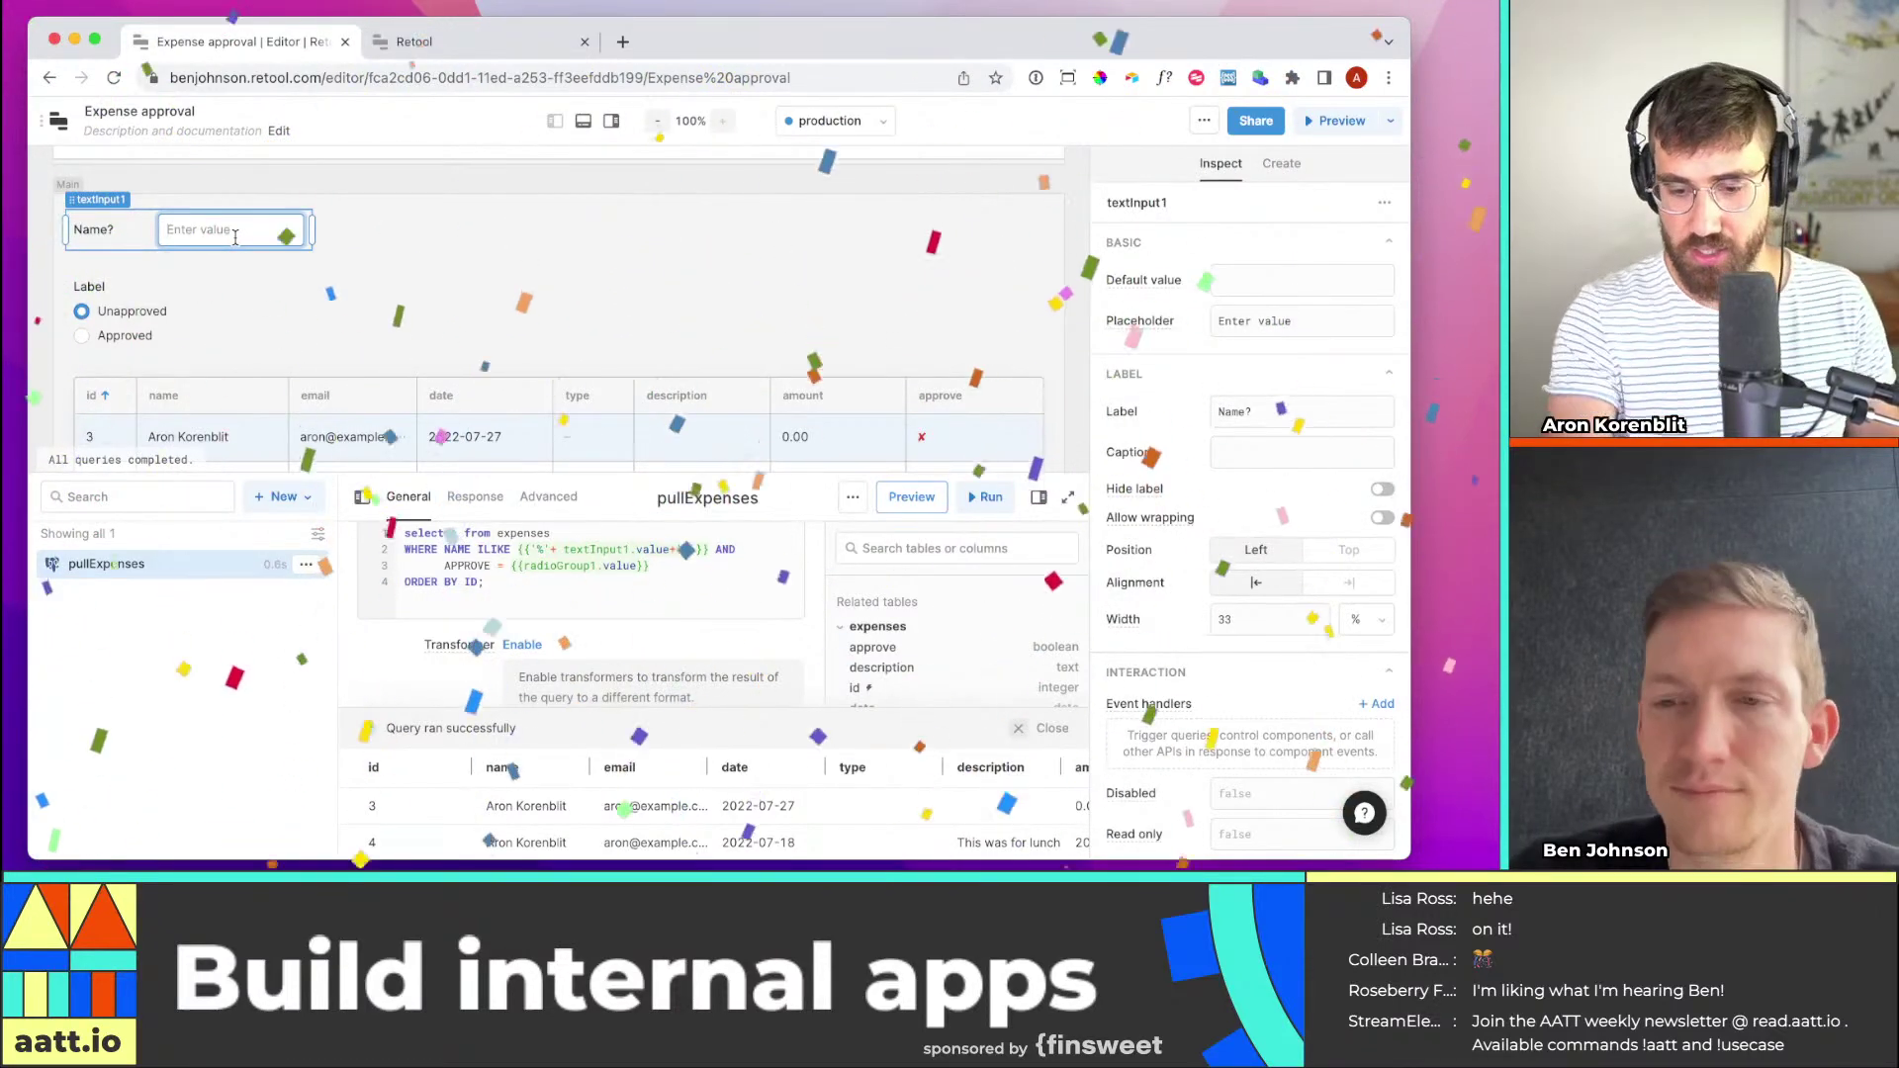
{"action": "type", "text": "ar"}
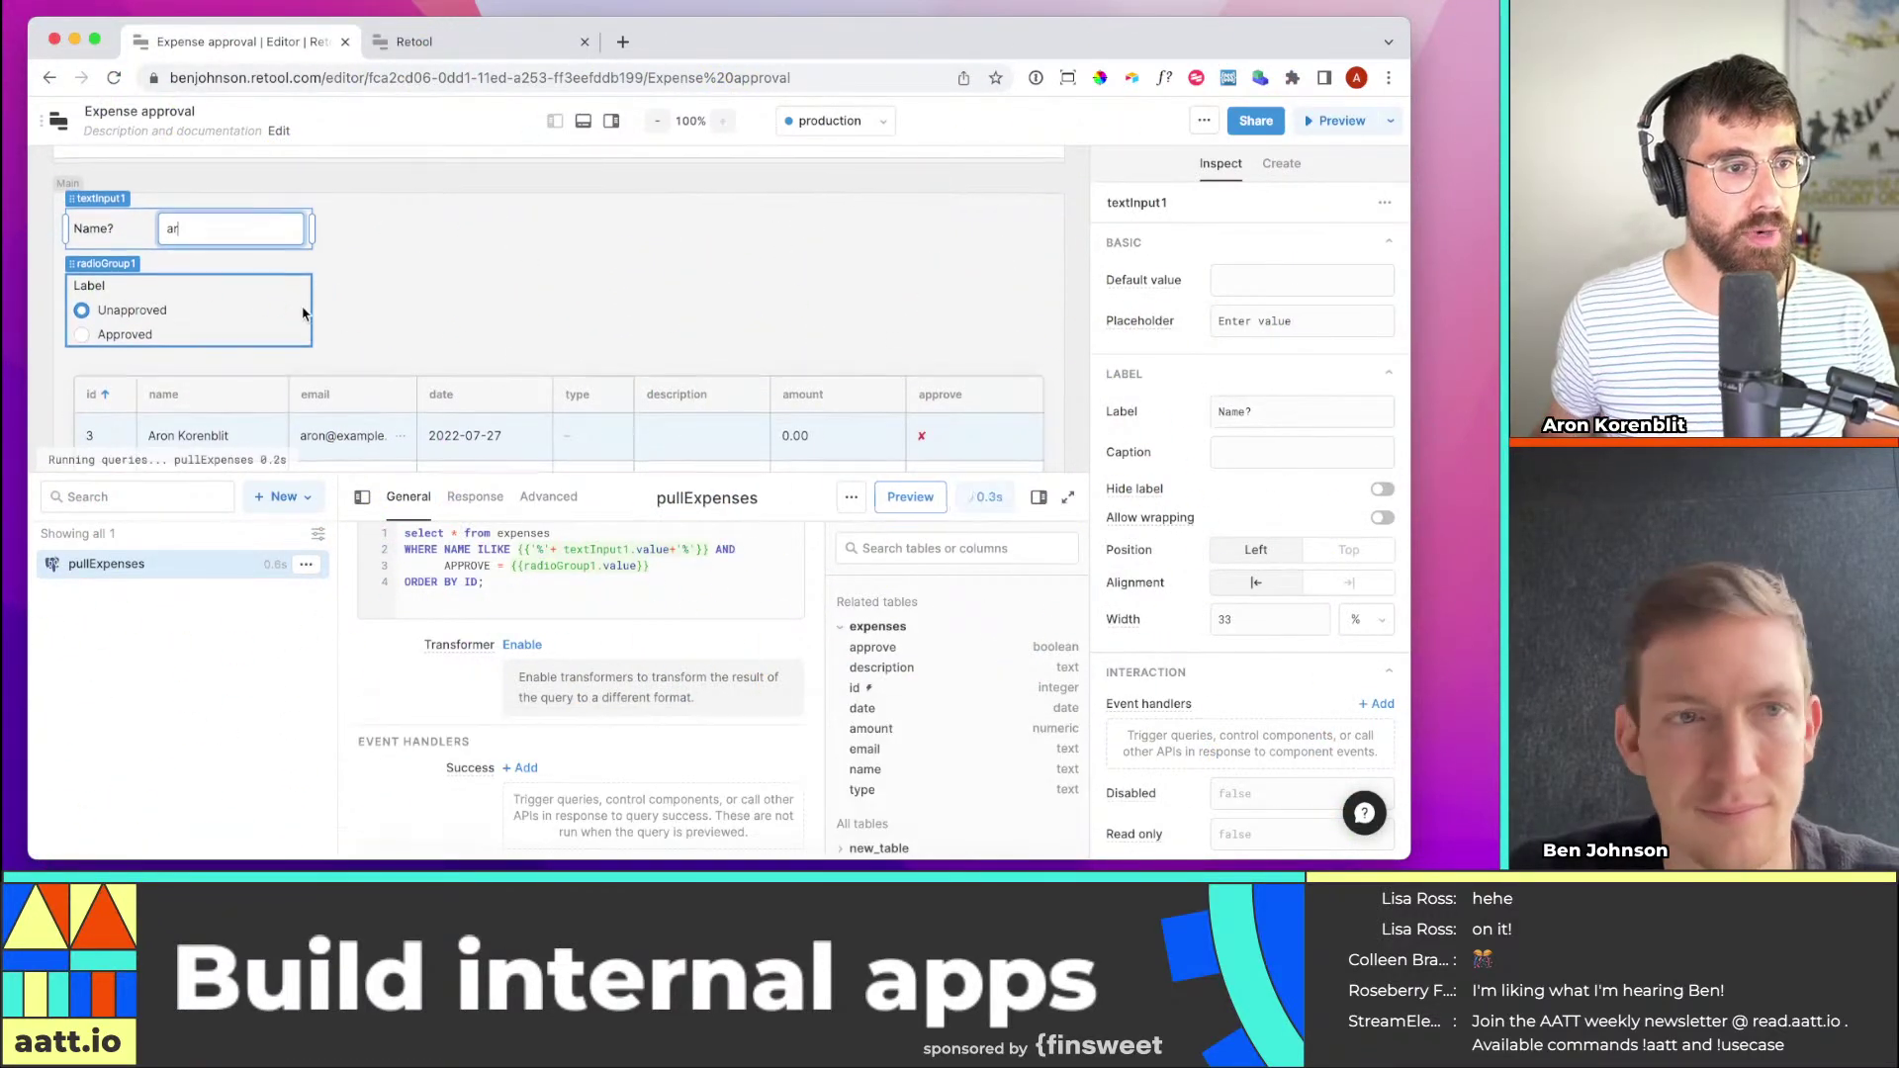
{"action": "left_click", "coordinate": [83, 333]}
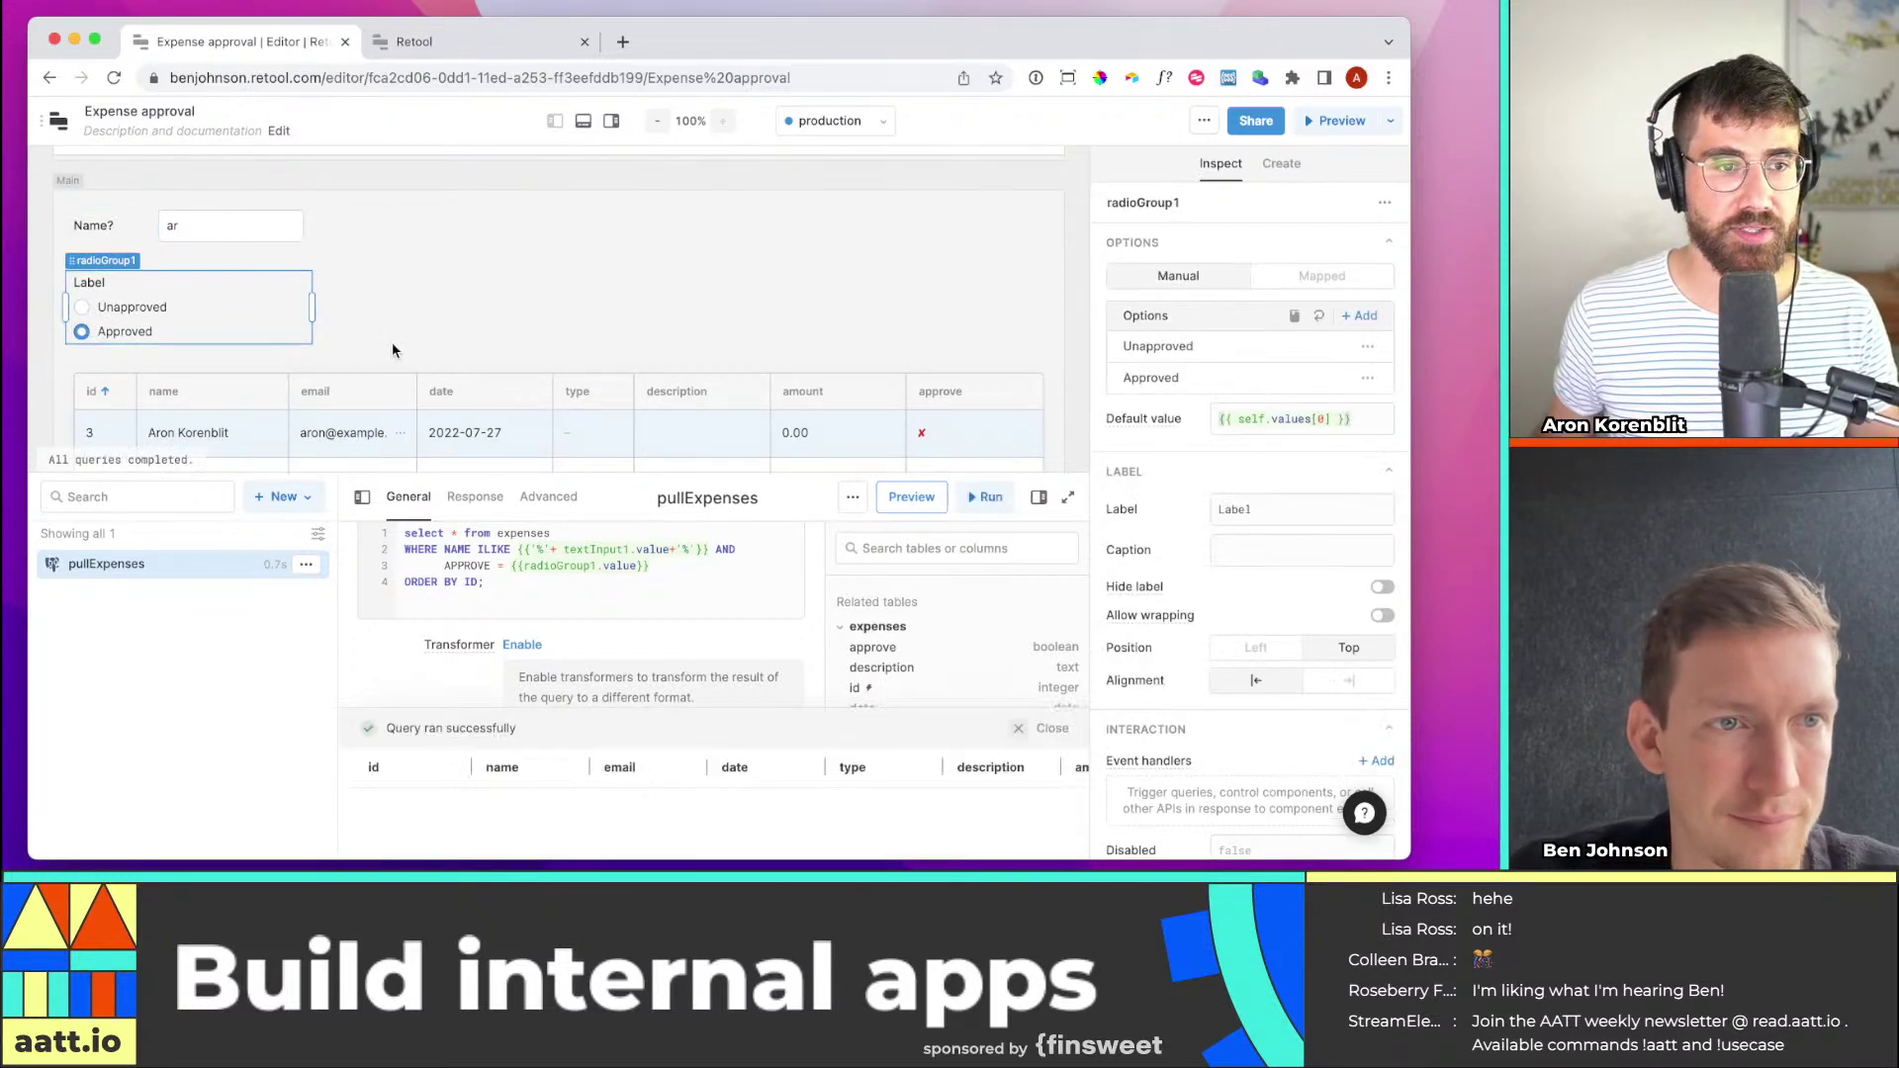
{"action": "left_click", "coordinate": [81, 307]}
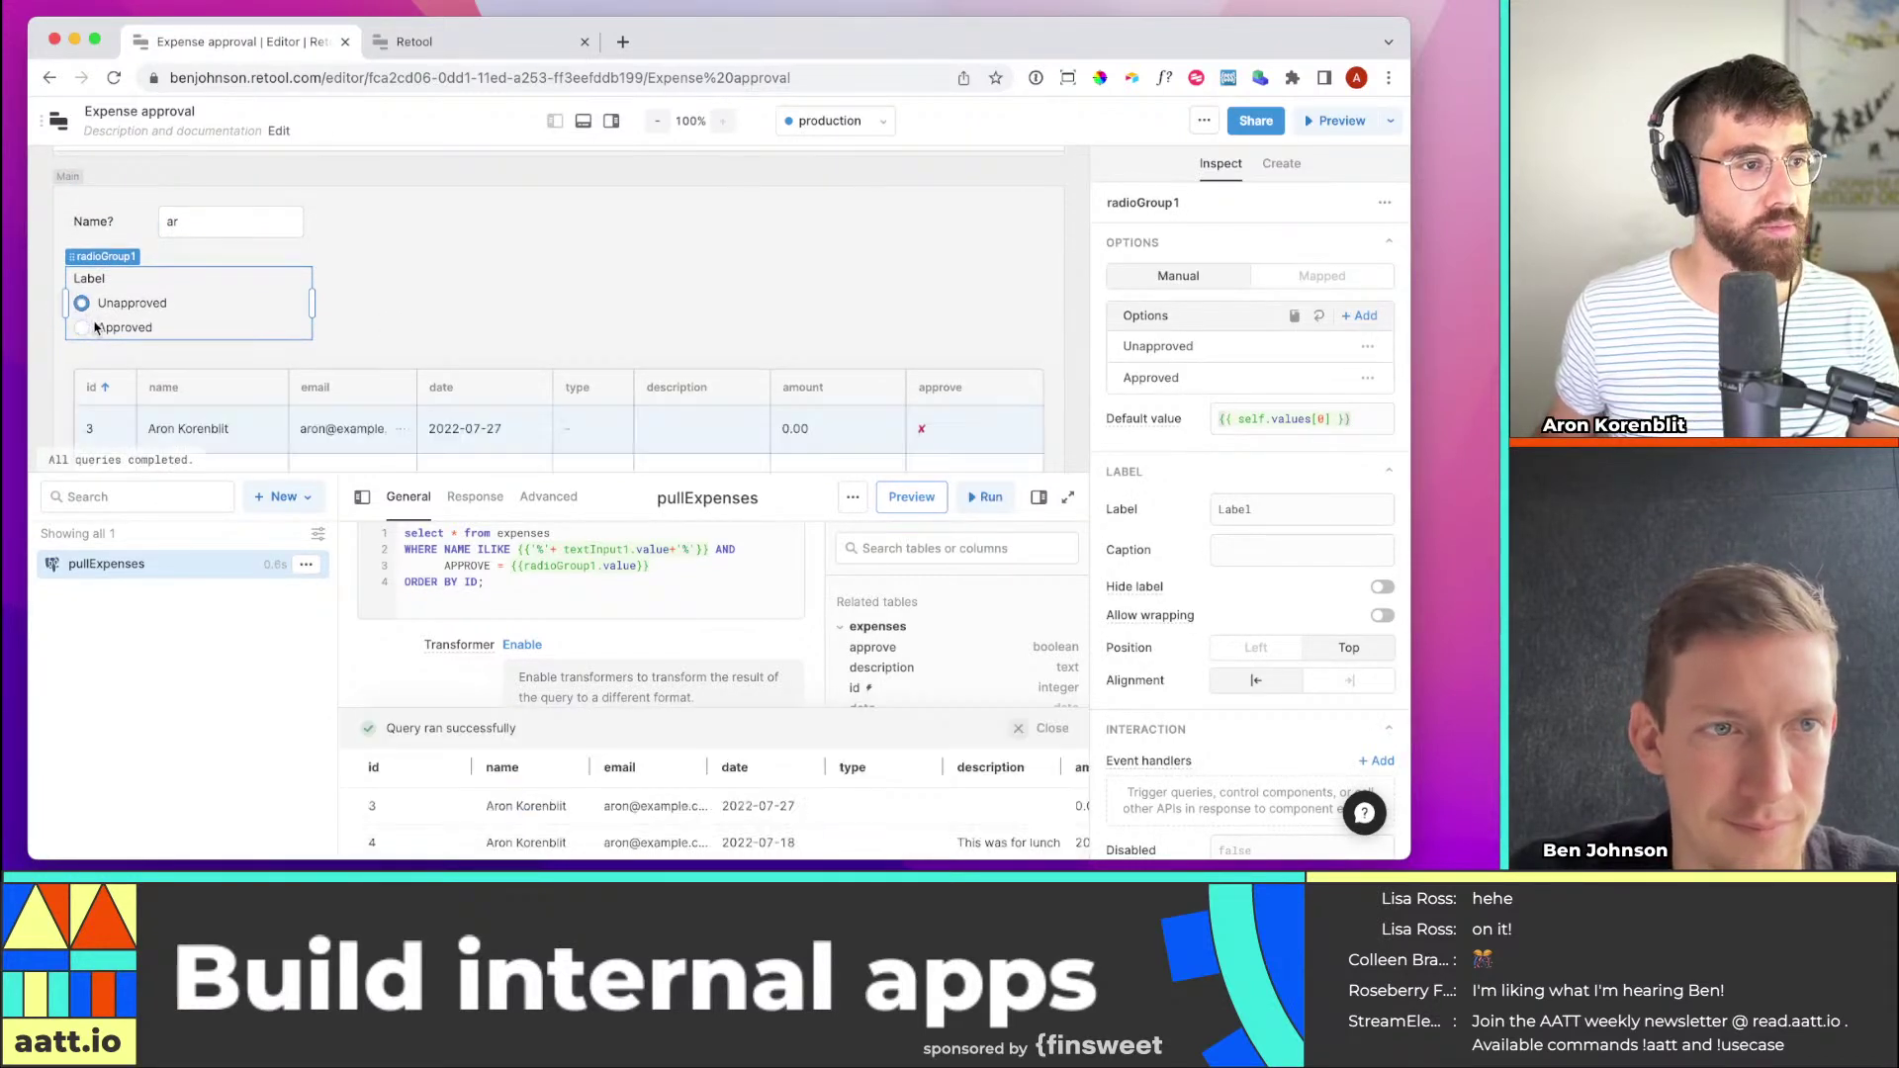
{"action": "scroll", "coordinate": [751, 307], "scroll_direction": "down", "scroll_amount": 5}
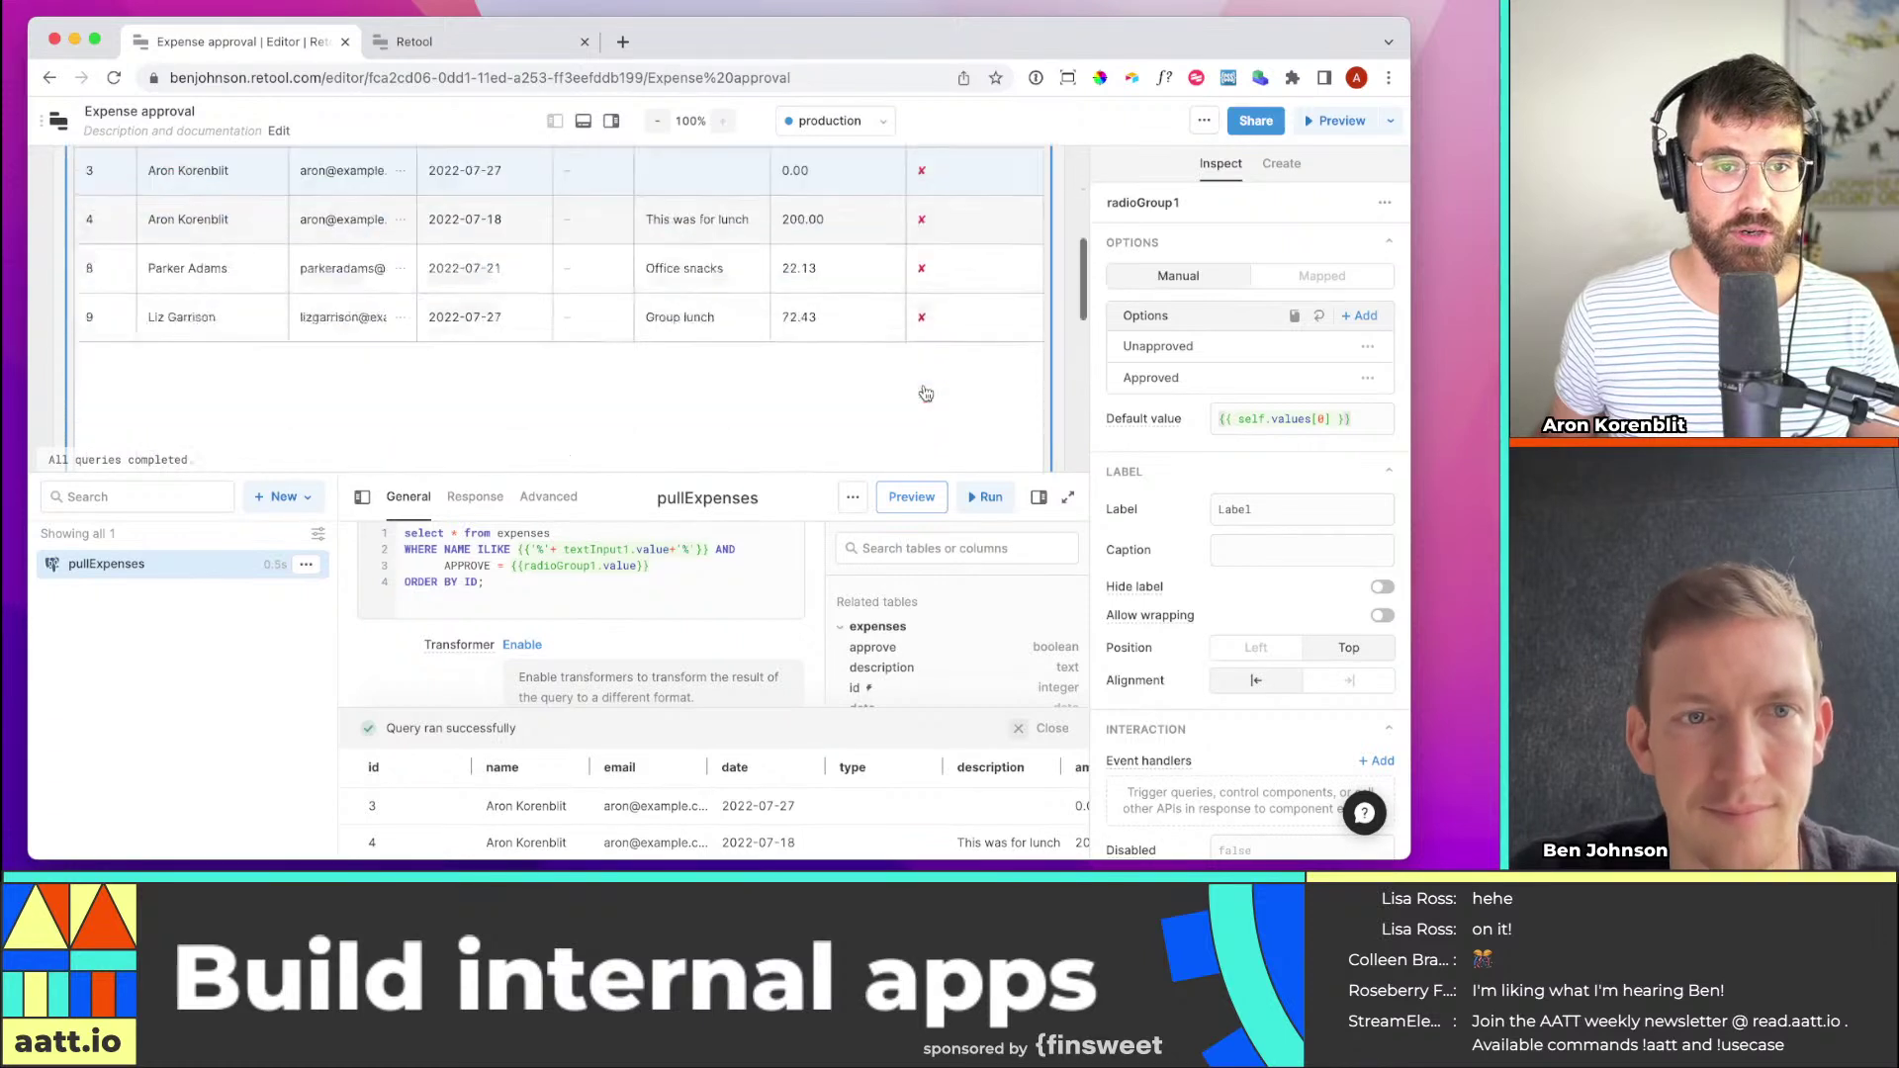
{"action": "scroll", "coordinate": [954, 372], "scroll_direction": "up", "scroll_amount": 2}
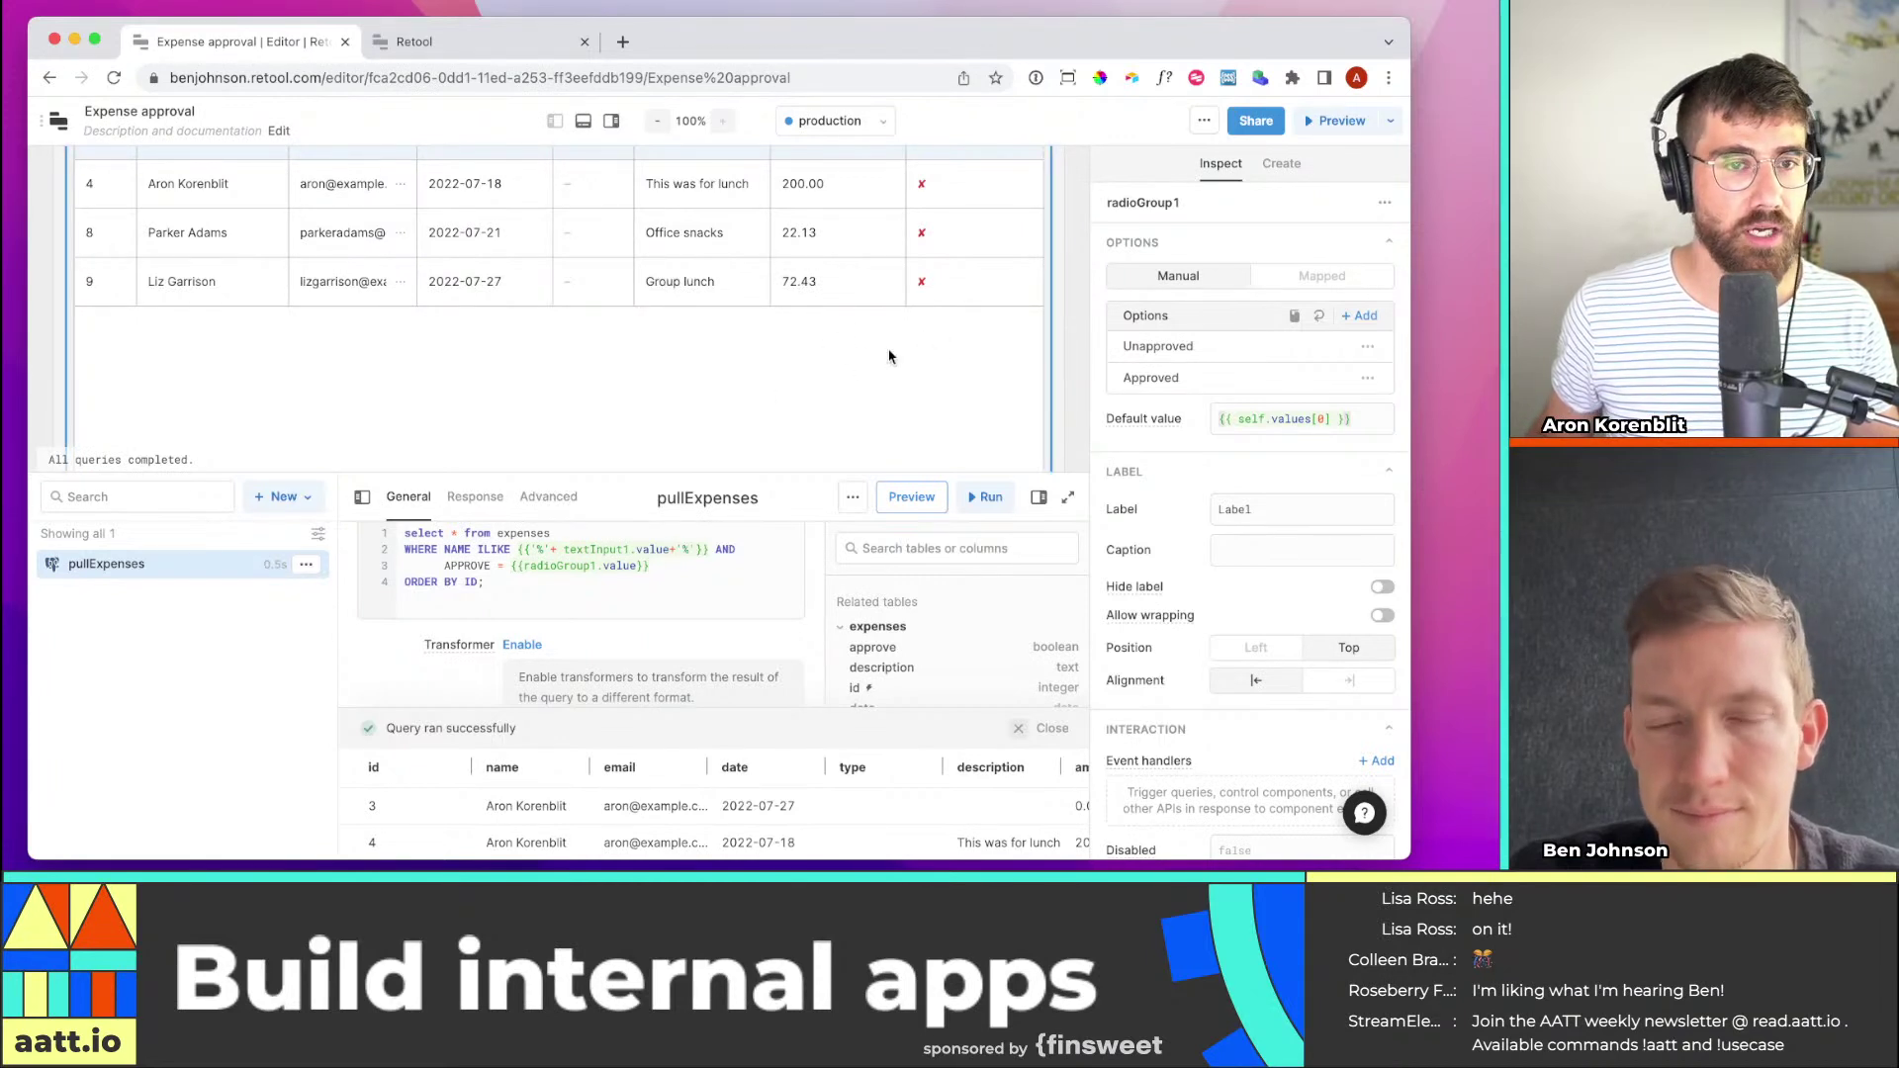
{"action": "scroll", "coordinate": [895, 361], "scroll_direction": "down", "scroll_amount": 1}
{"action": "scroll", "coordinate": [969, 326], "scroll_direction": "up", "scroll_amount": 3}
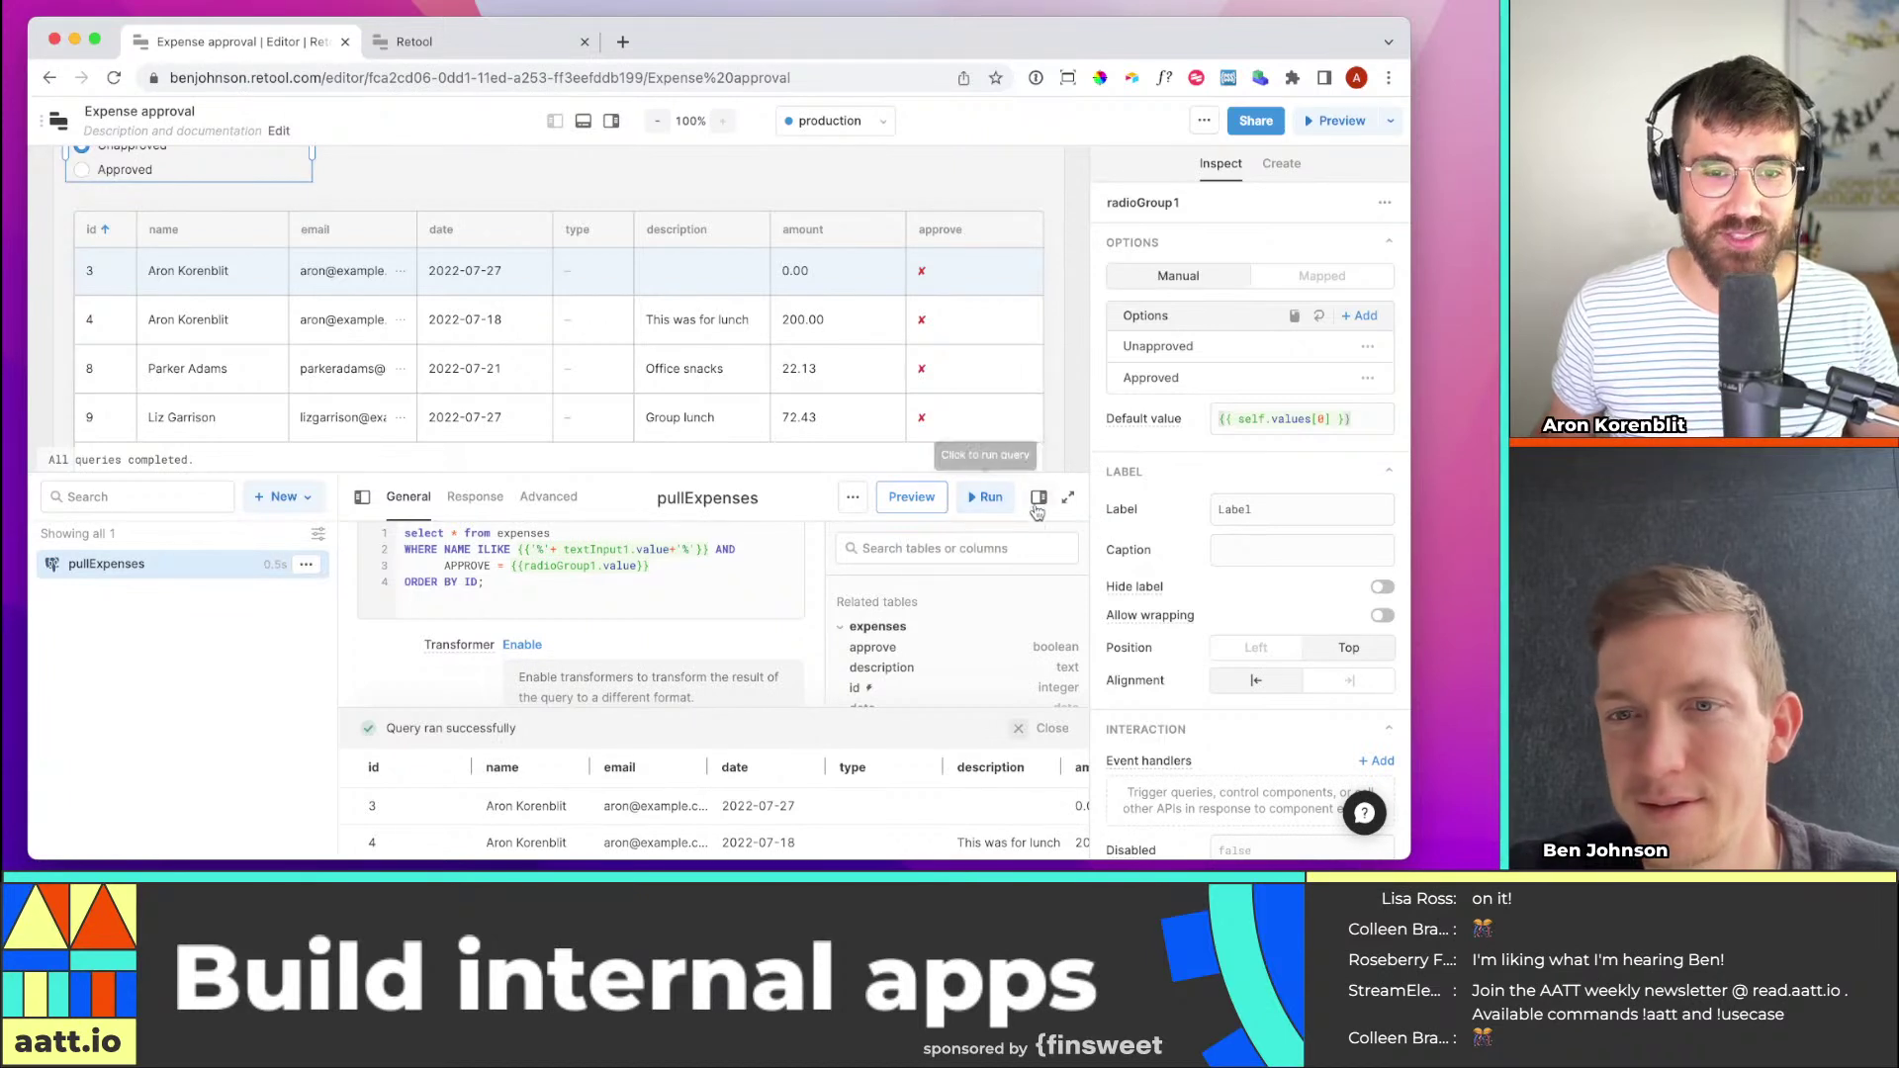
Search the component library for 'button' and place a Button above the expenses table
{"action": "left_click", "coordinate": [583, 120]}
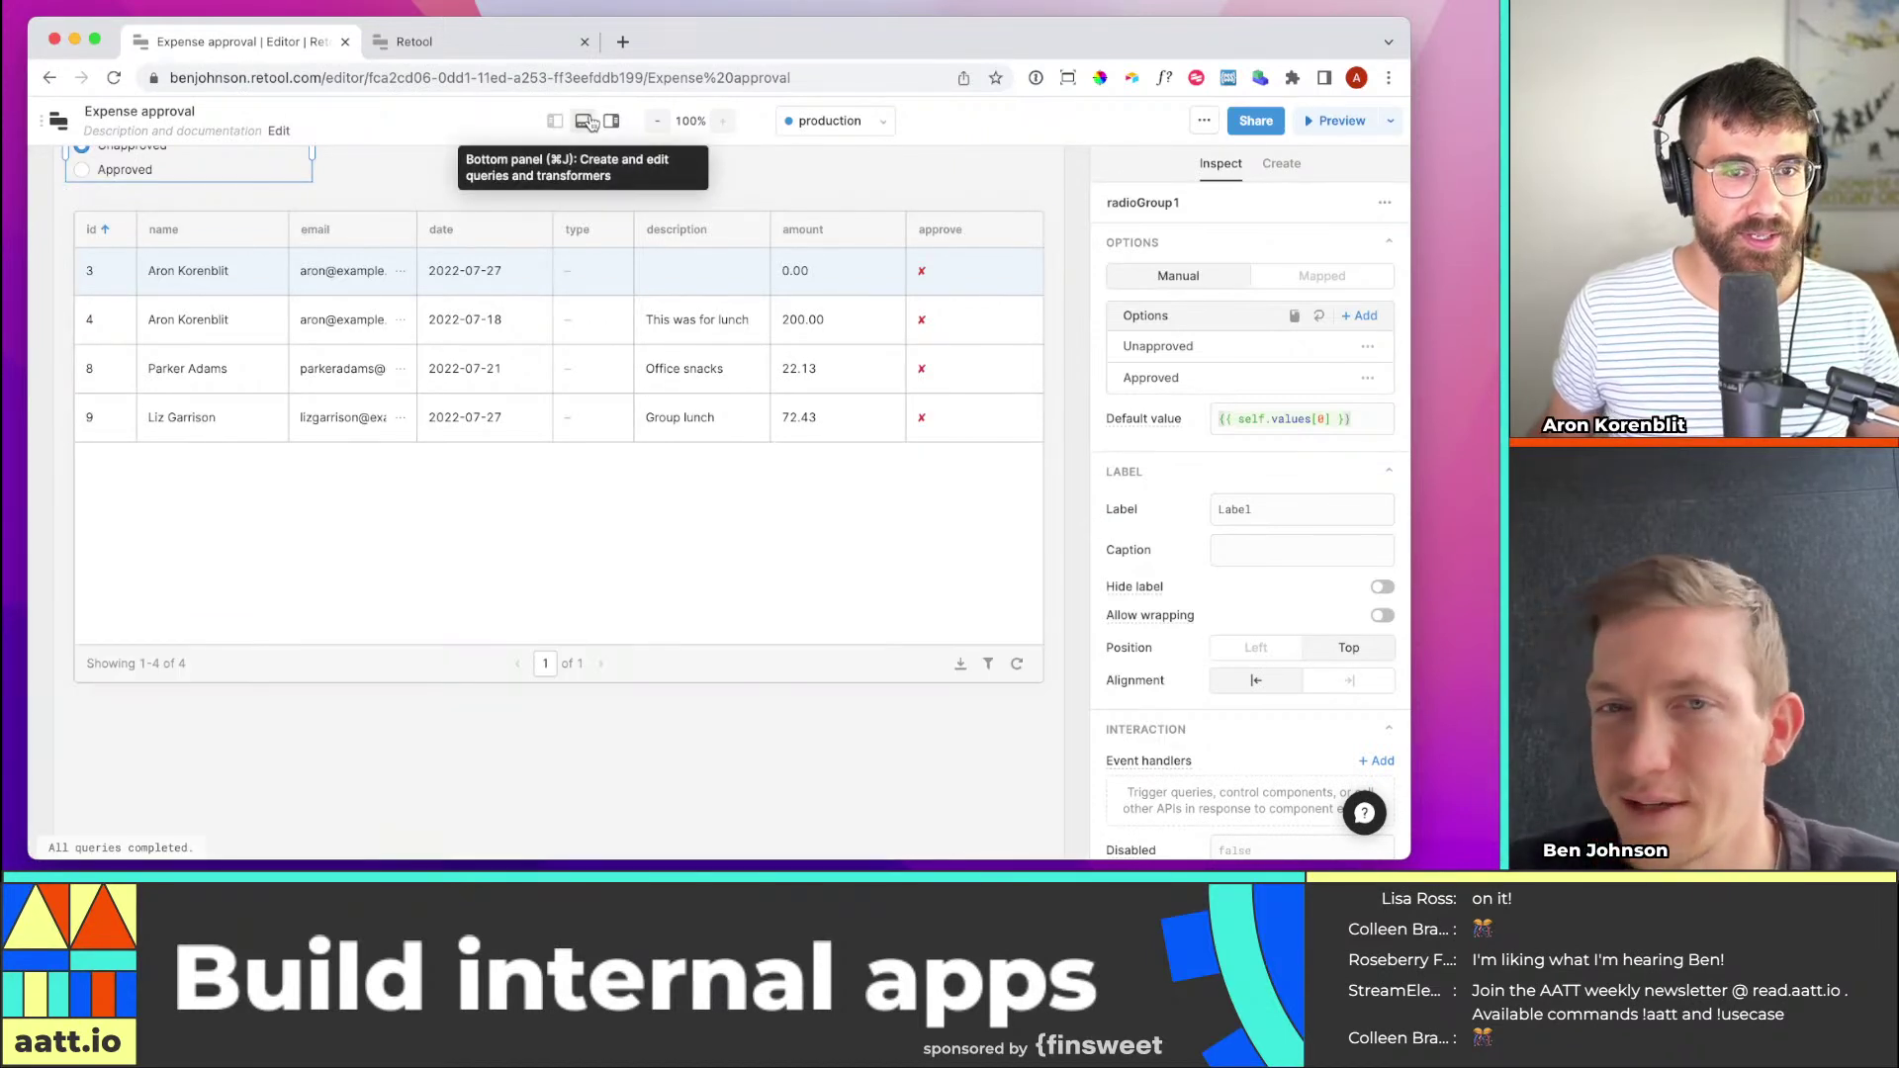
{"action": "left_click", "coordinate": [1279, 166]}
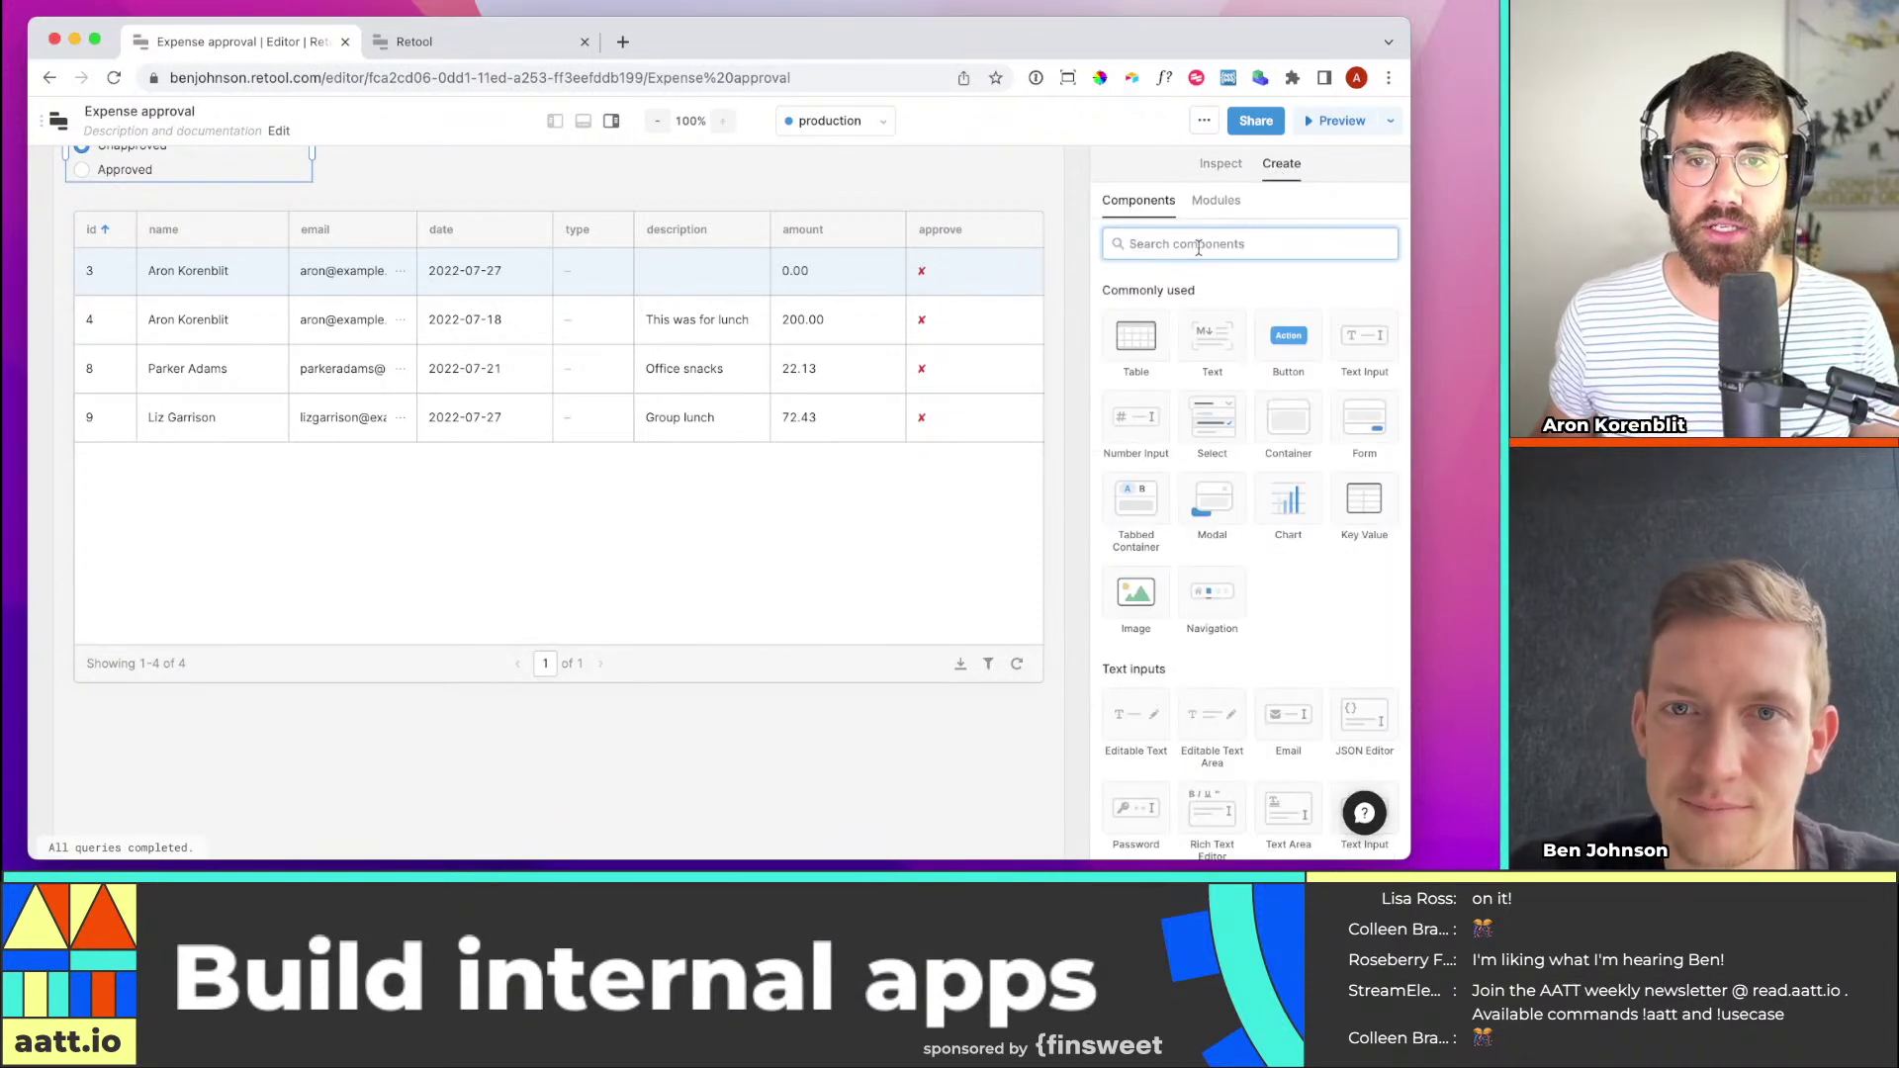
{"action": "type", "text": "button"}
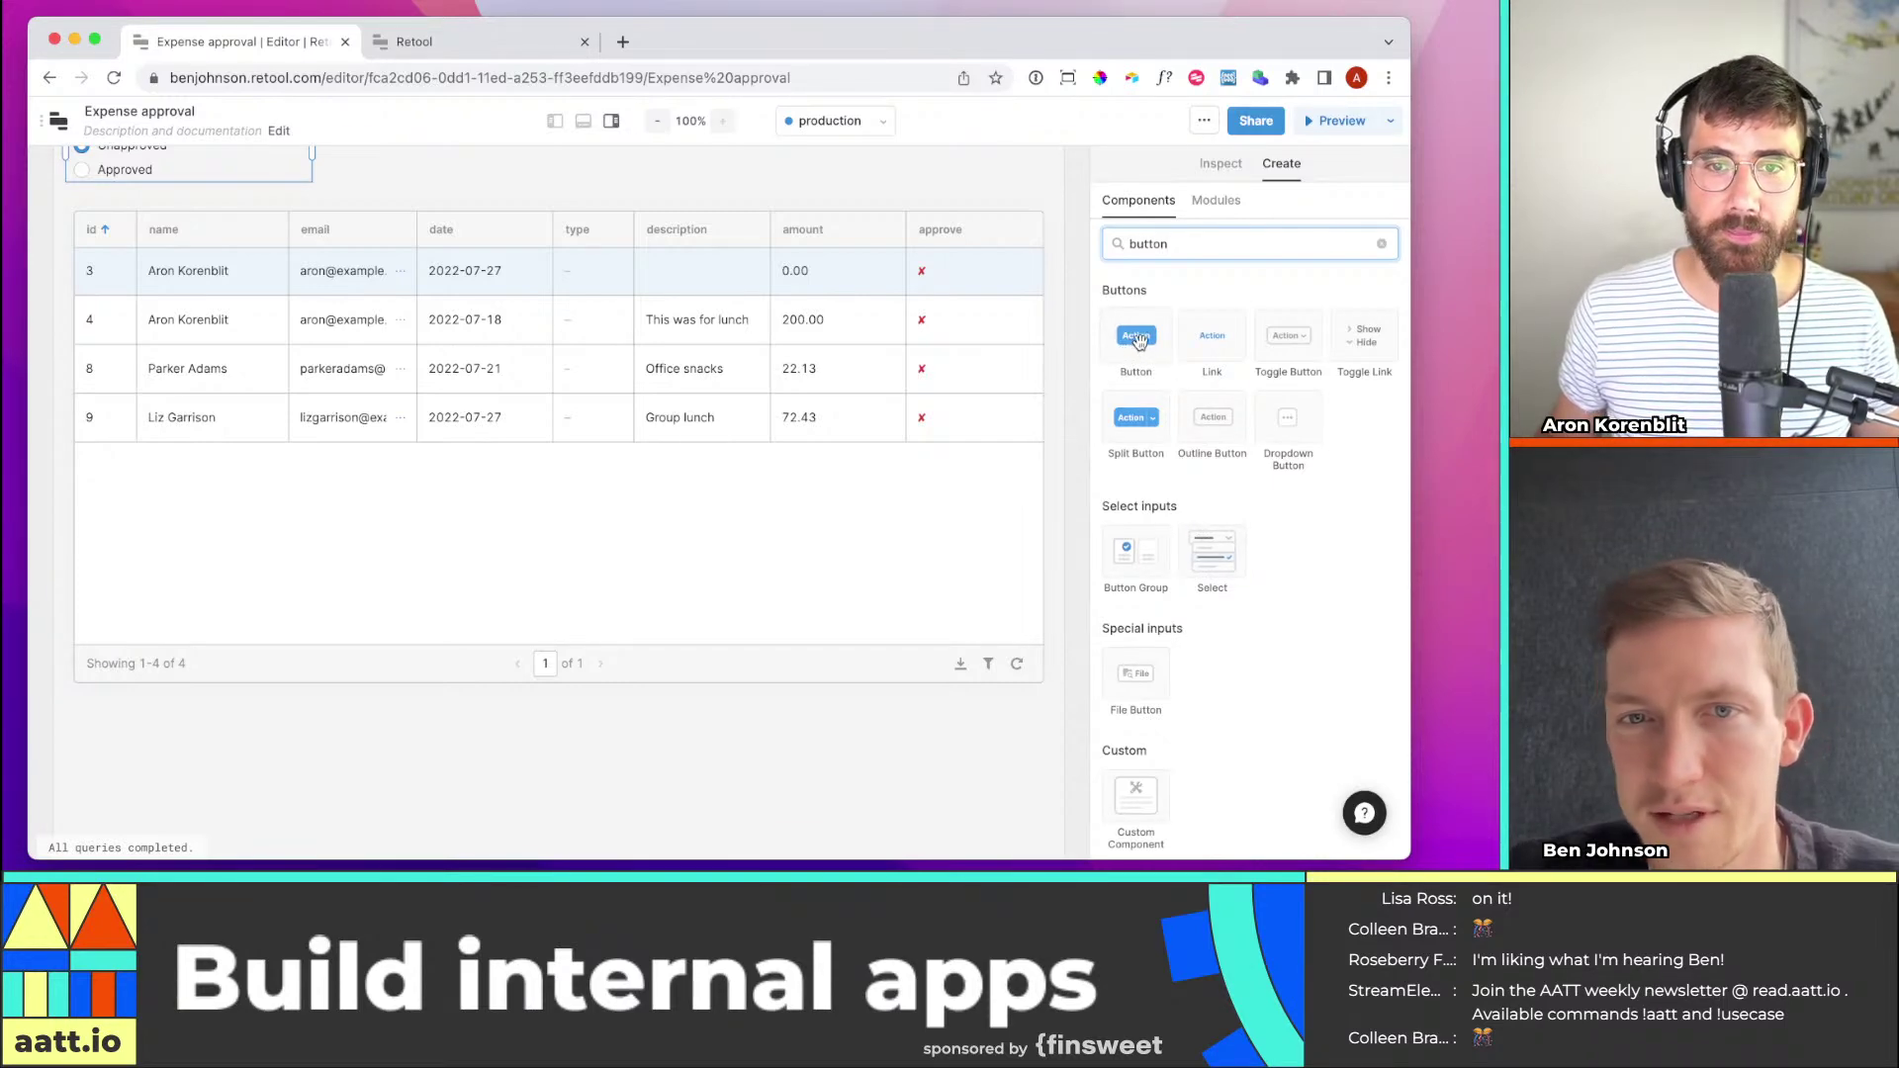
{"action": "left_click_drag", "start_coordinate": [1140, 341], "coordinate": [959, 297]}
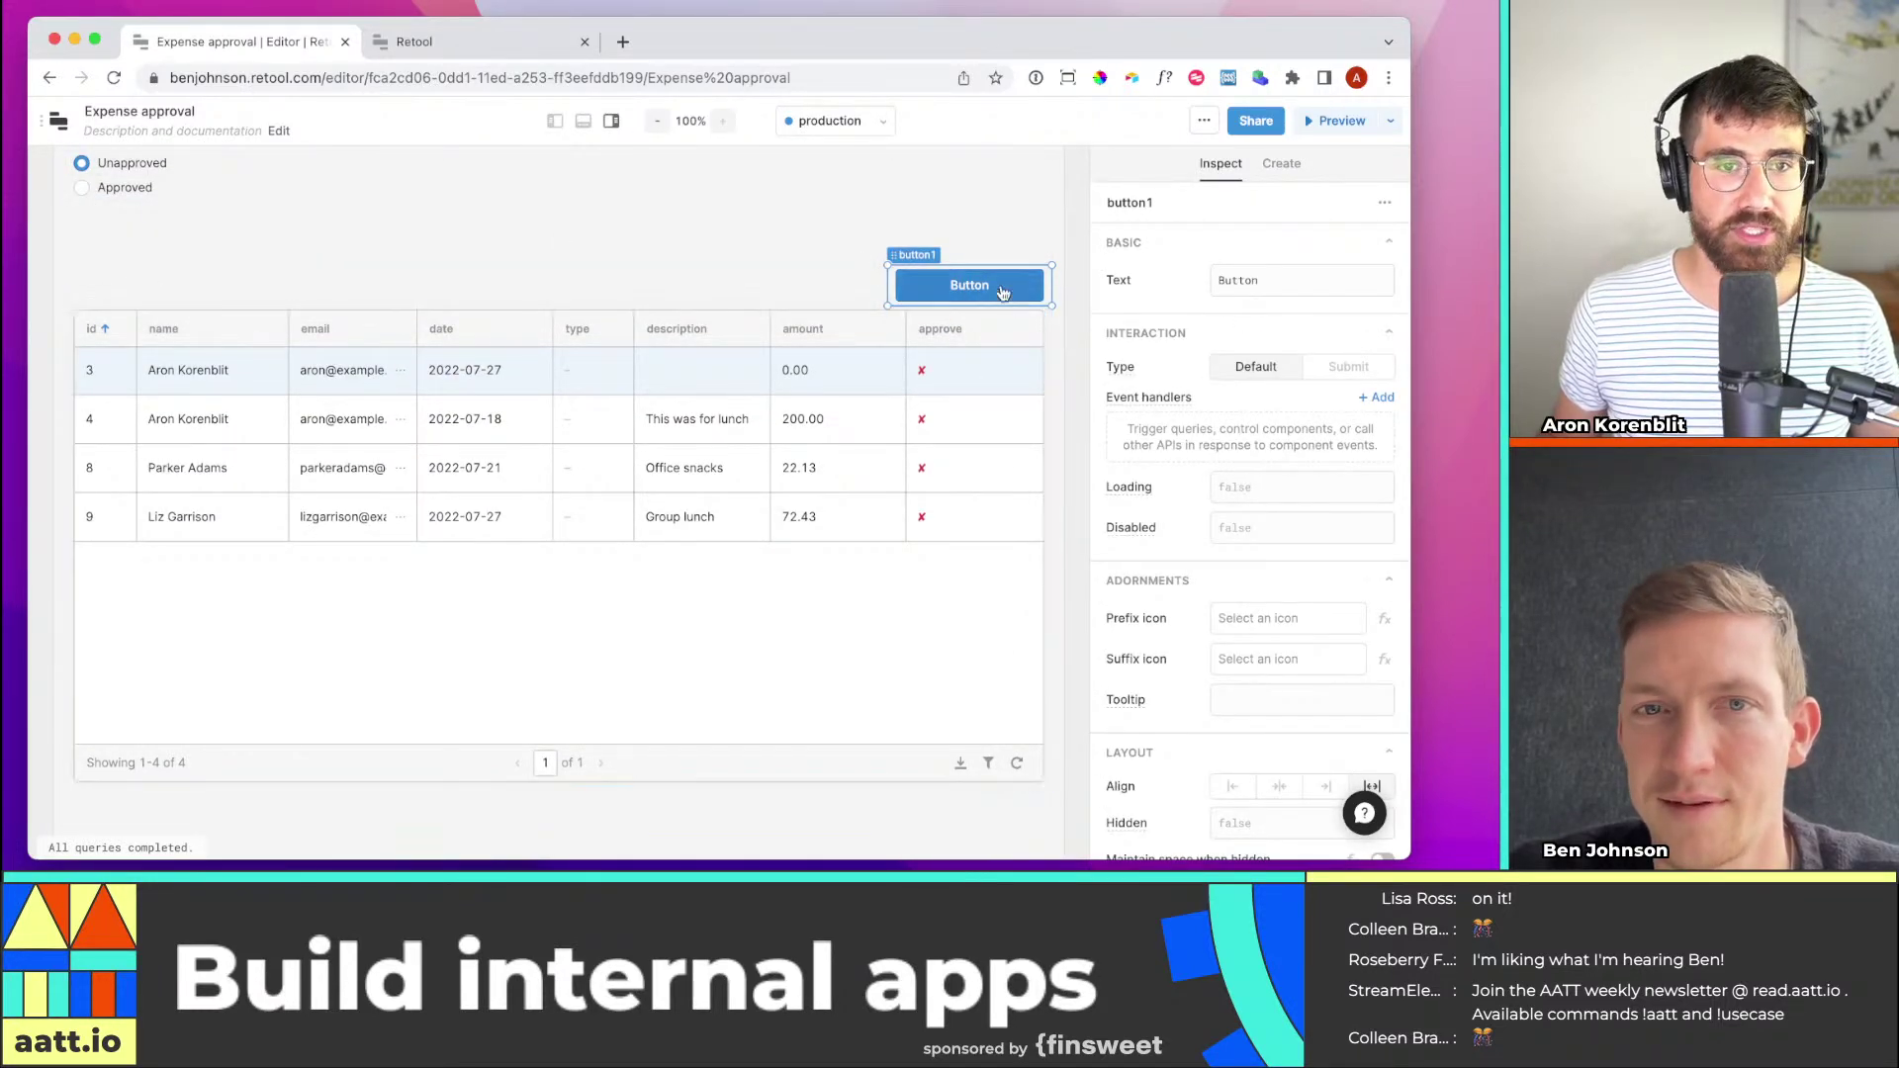
Marquee-select the table and button and drag them up together on the canvas
{"action": "left_click", "coordinate": [555, 121]}
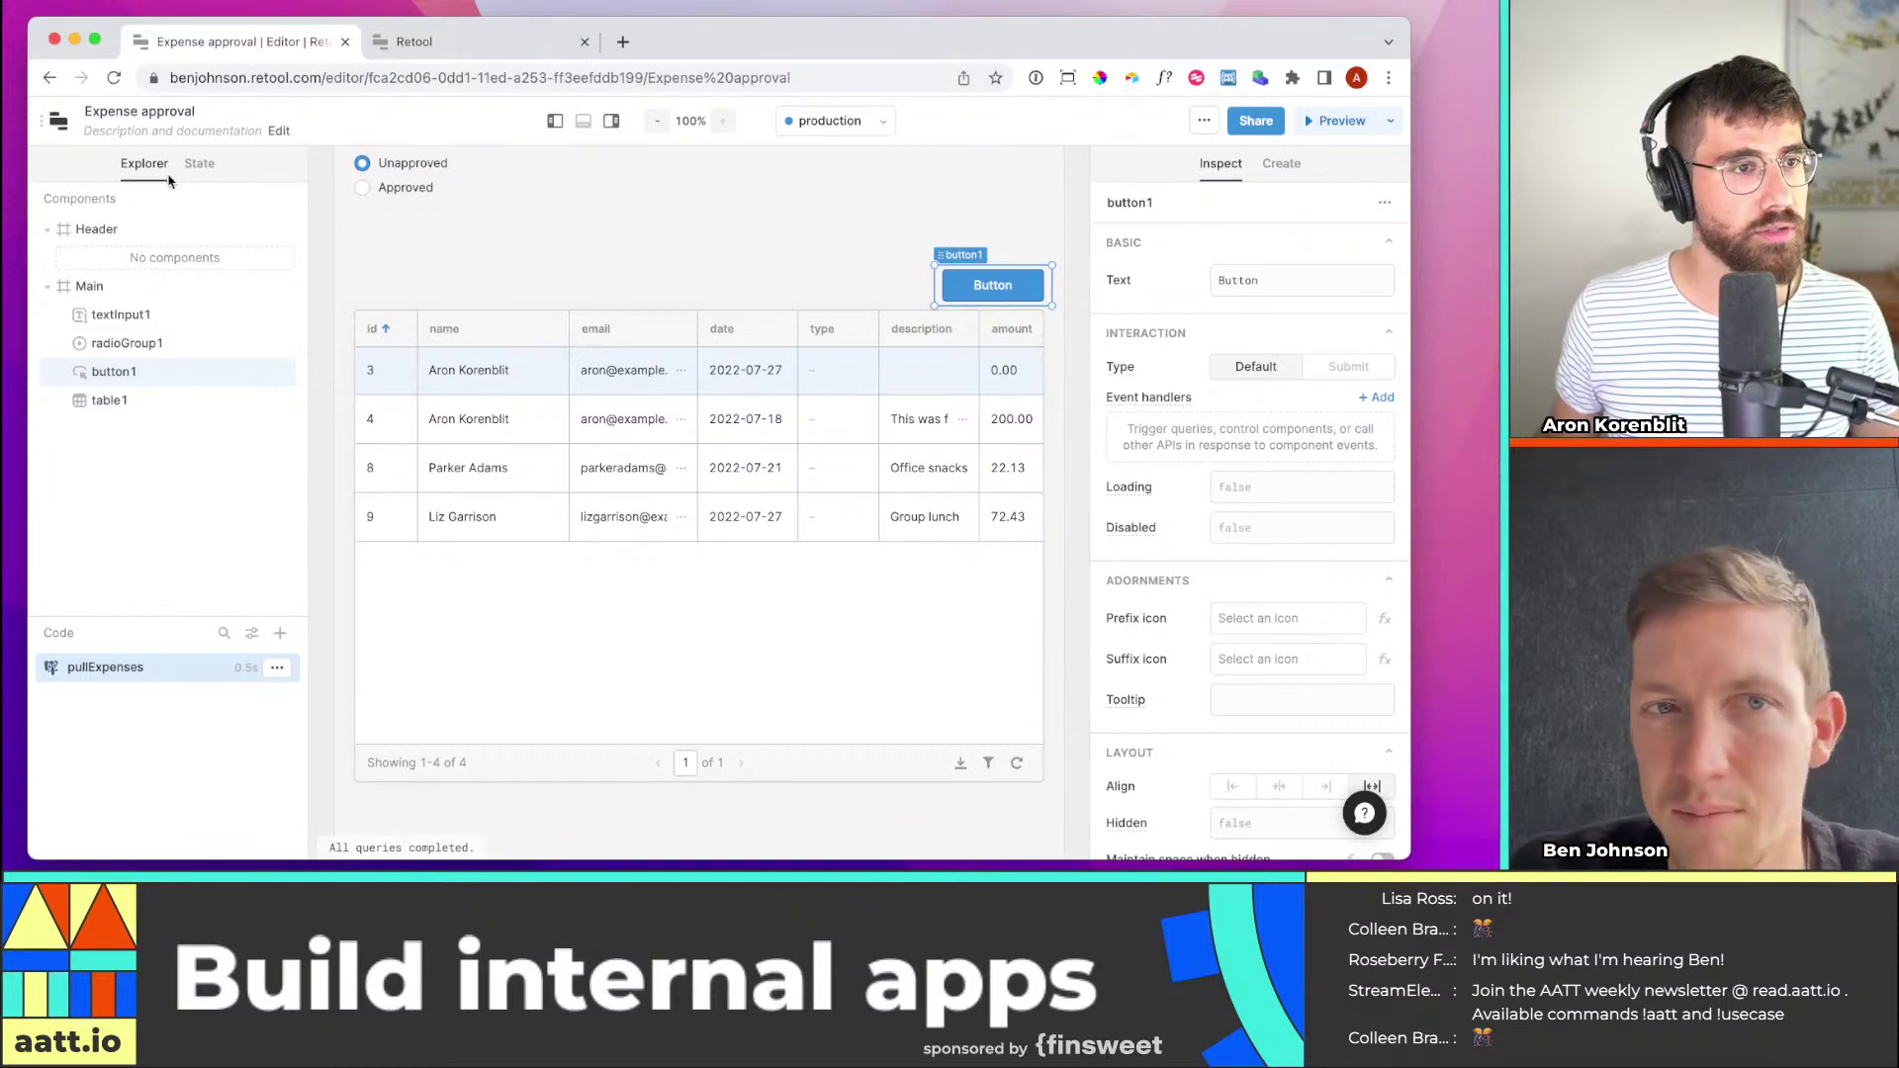
{"action": "left_click", "coordinate": [555, 121]}
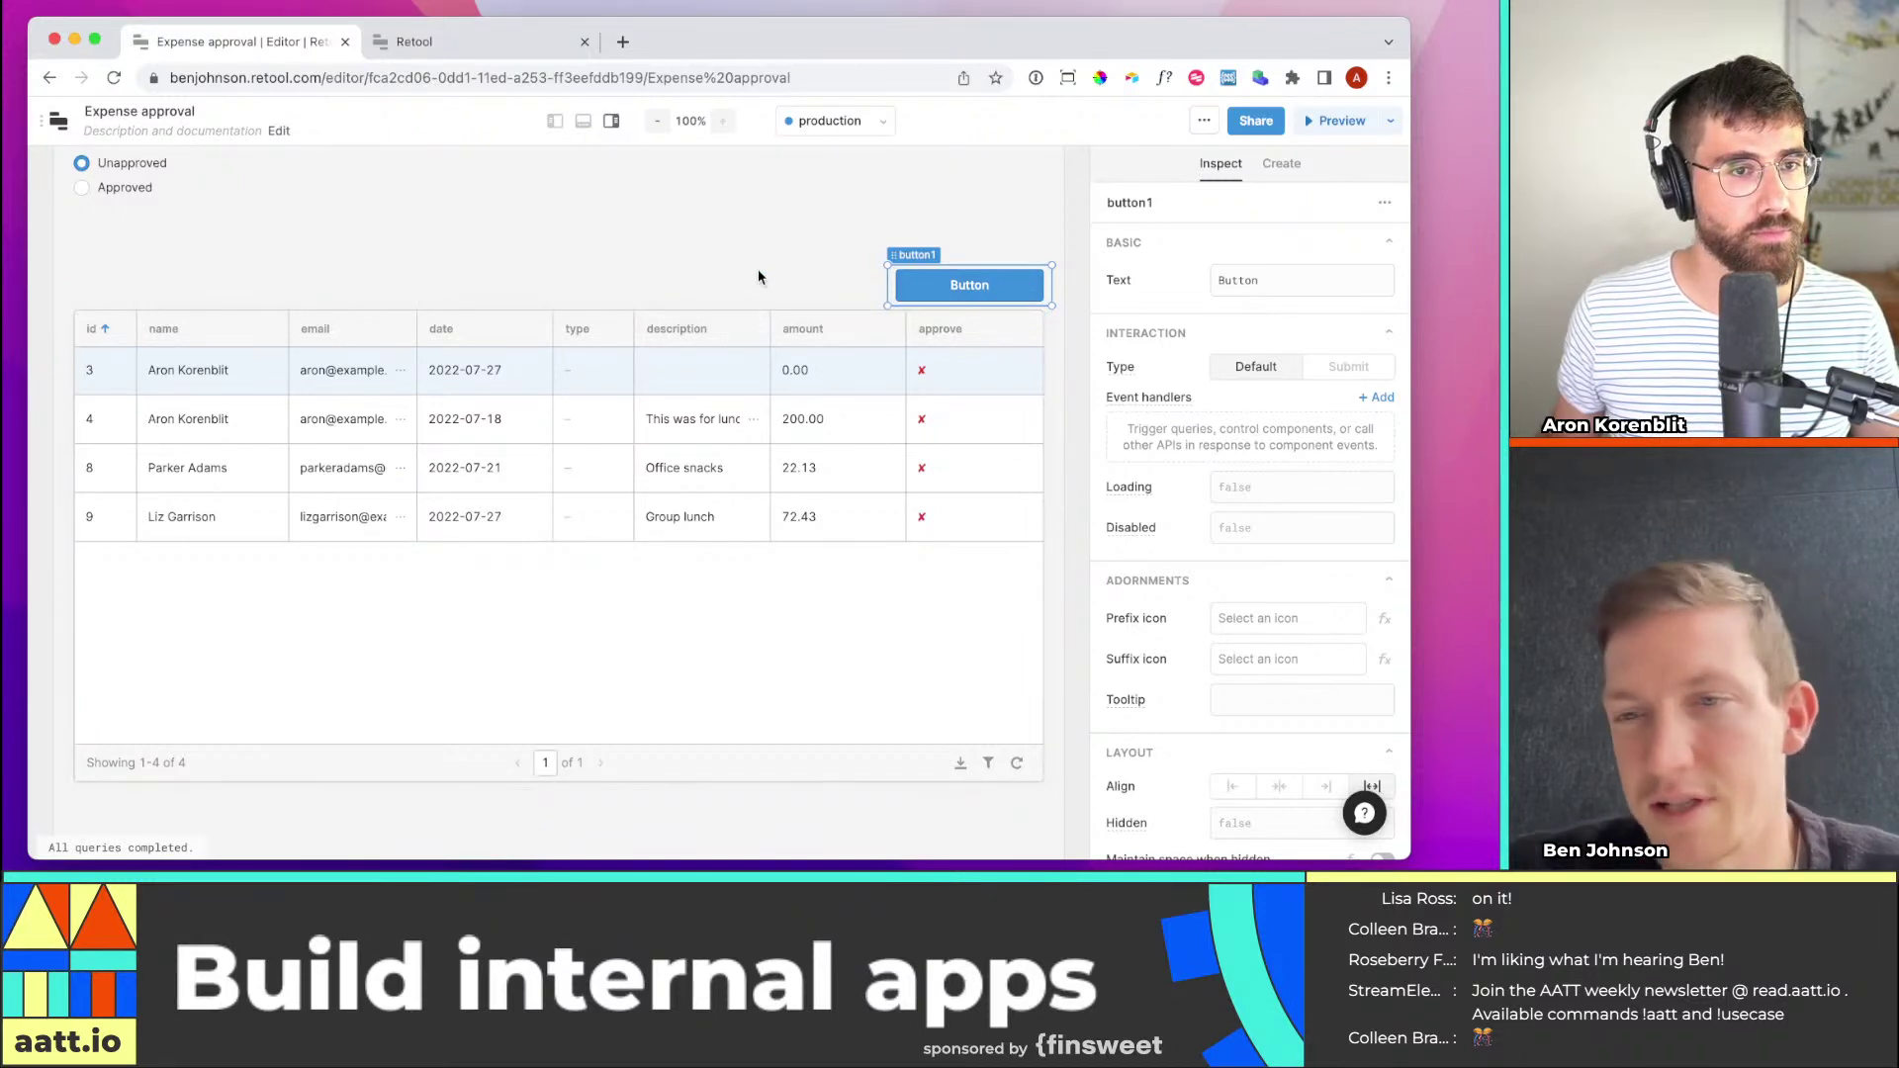
{"action": "left_click_drag", "start_coordinate": [147, 247], "coordinate": [1077, 821]}
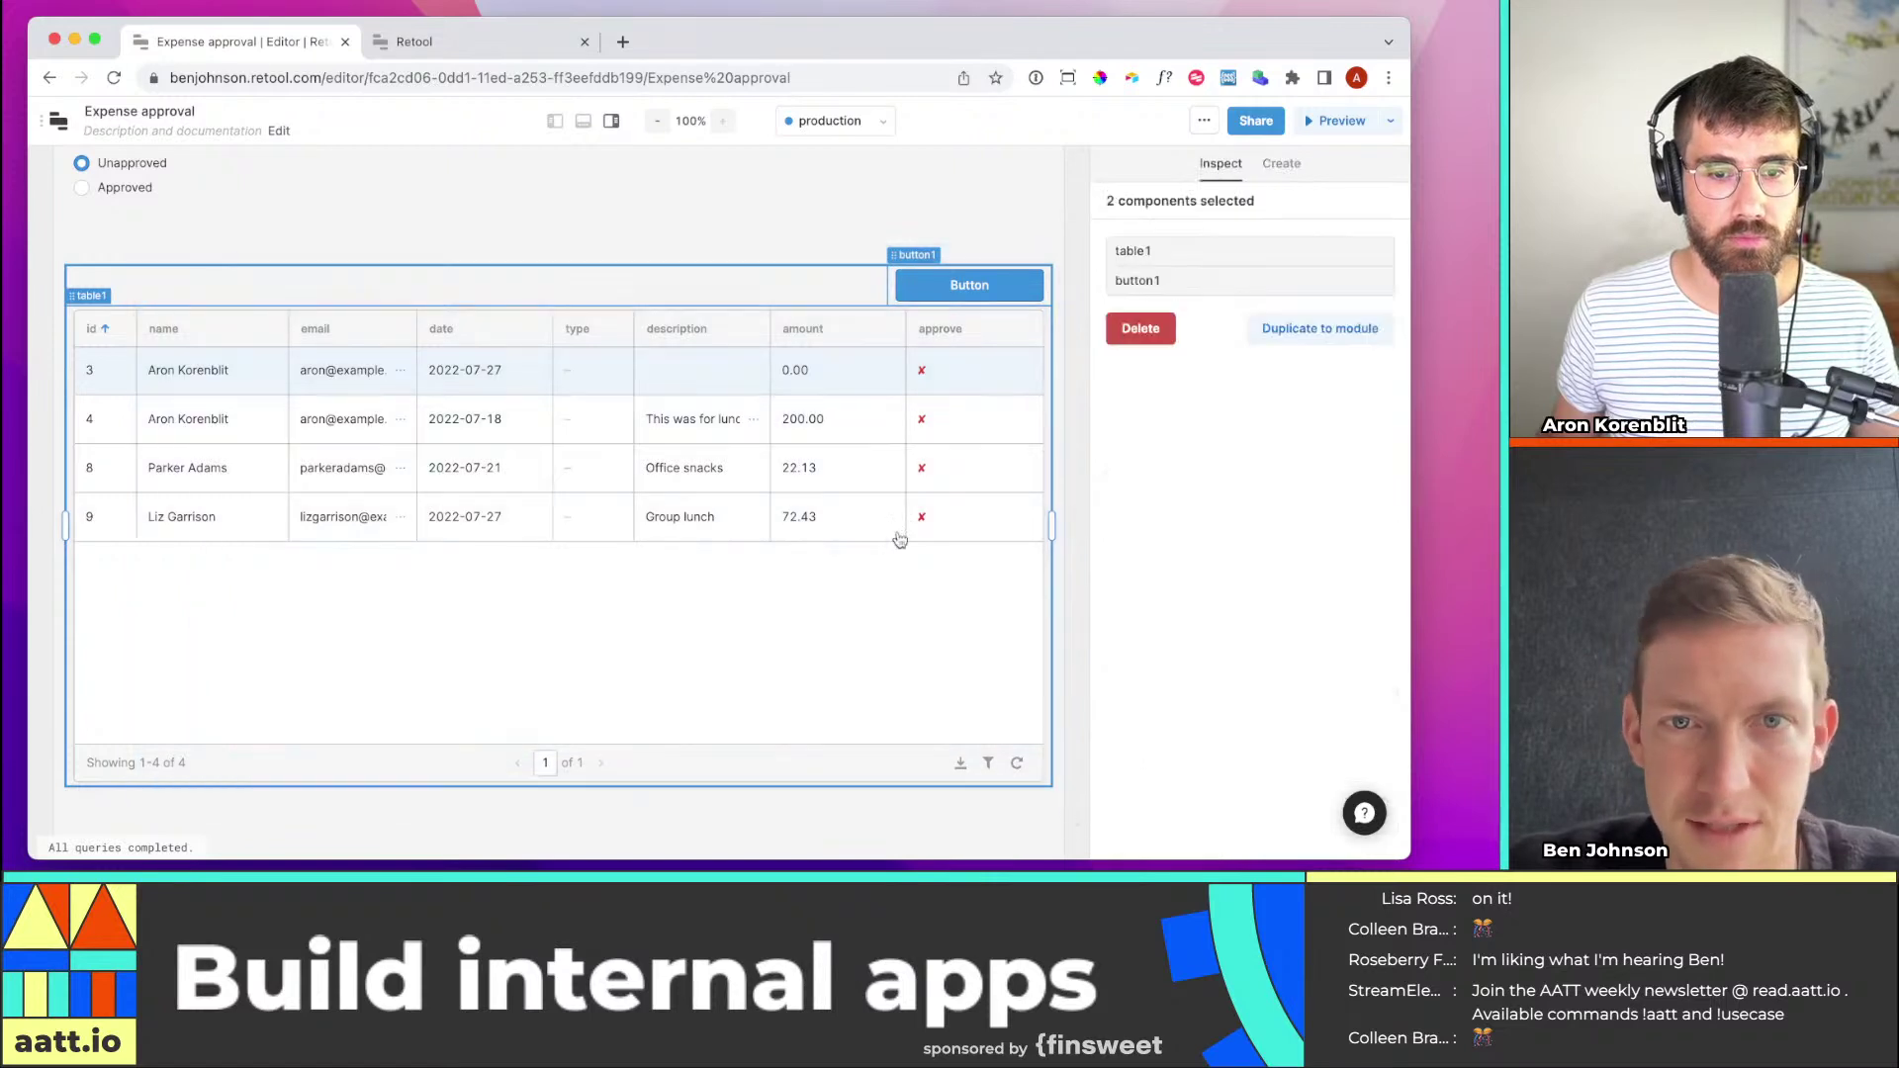
{"action": "left_click_drag", "start_coordinate": [899, 539], "coordinate": [857, 467]}
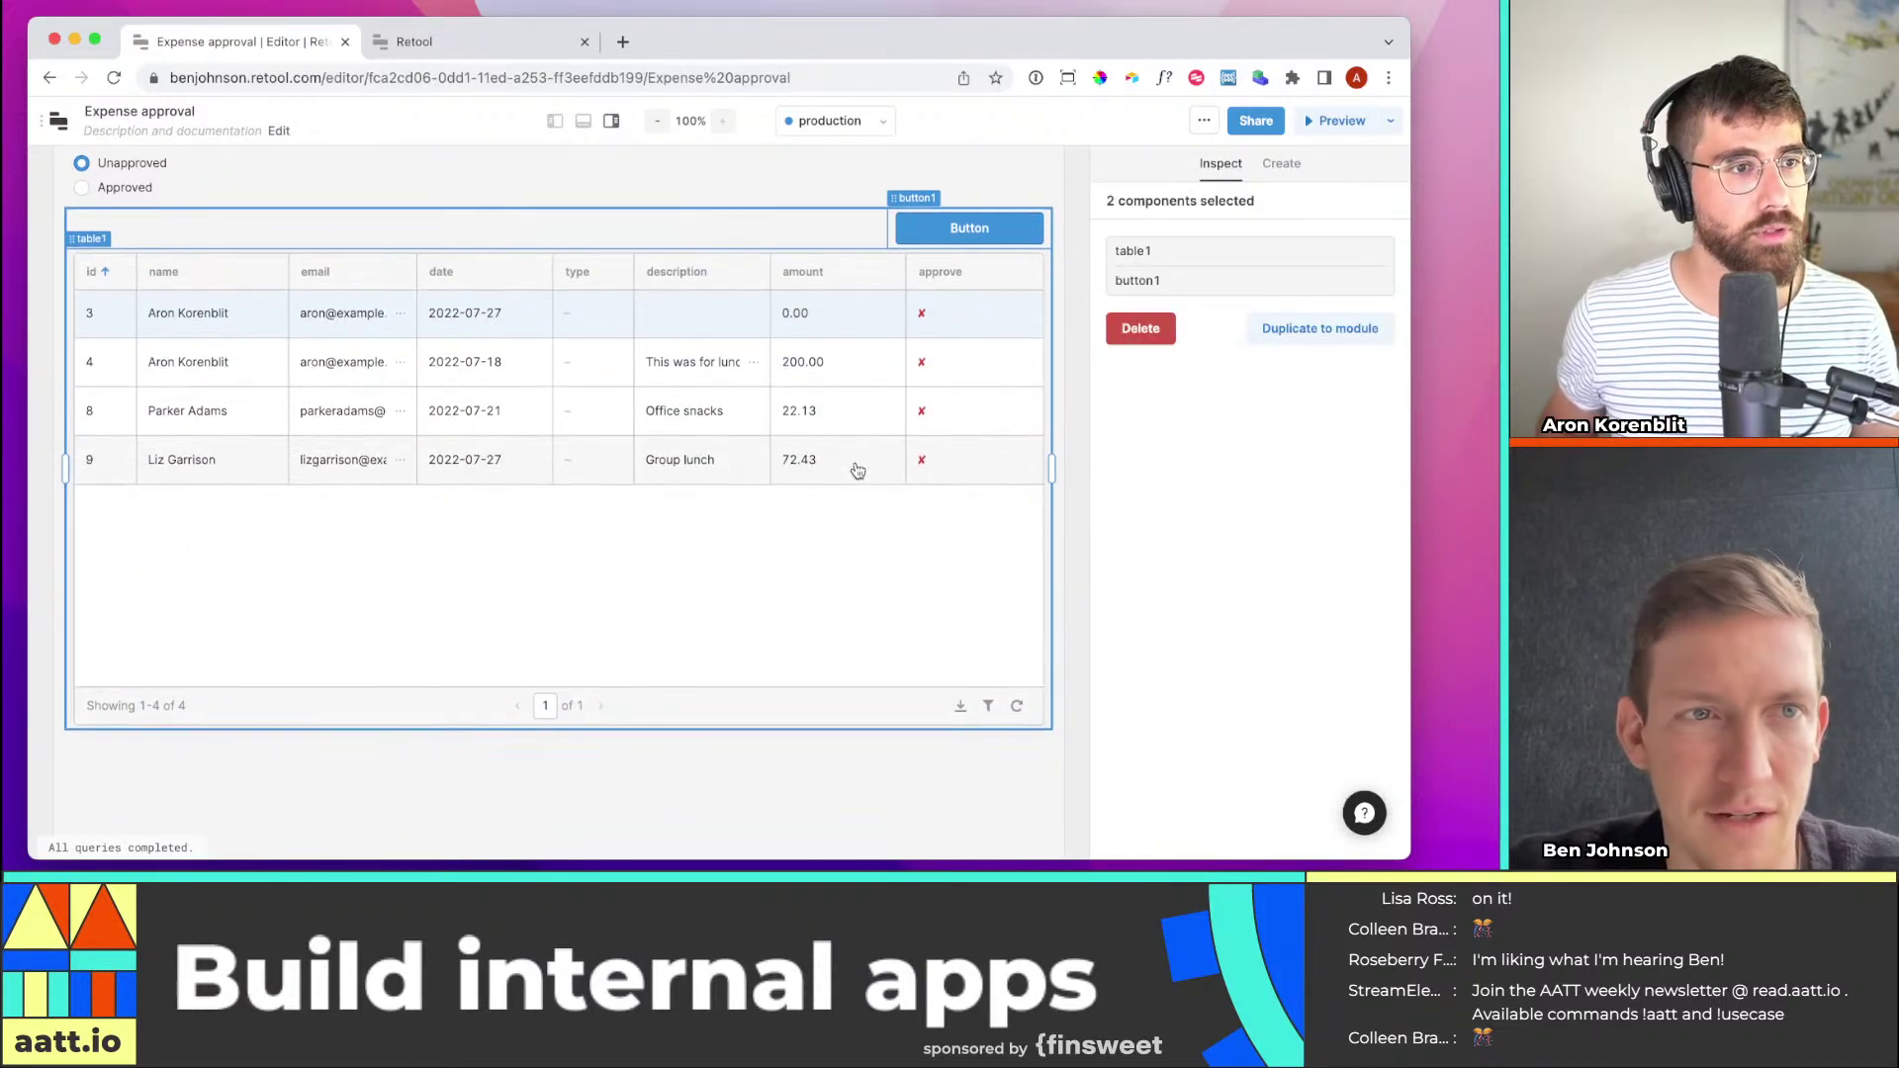
{"action": "left_click", "coordinate": [1036, 169]}
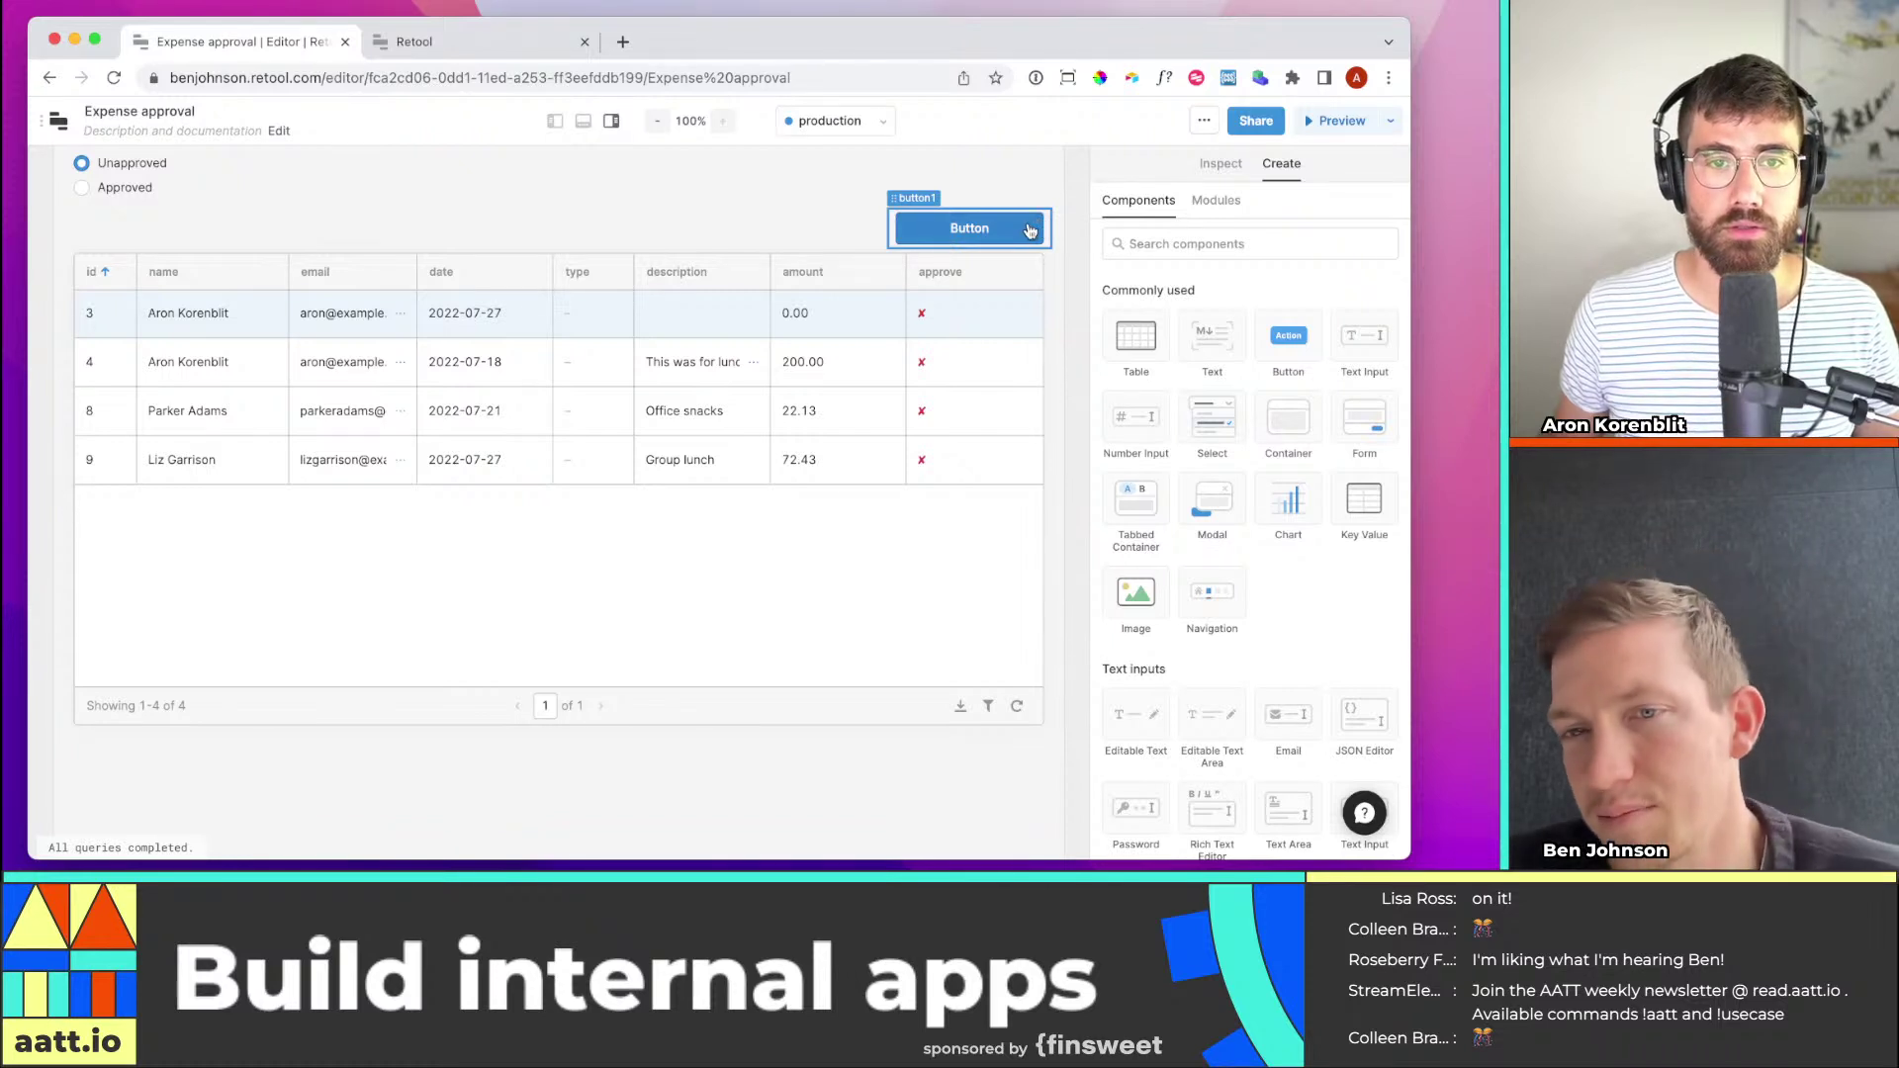
{"action": "left_click", "coordinate": [1029, 231]}
Change button1's Text to 'Approve' and look through its remaining properties
{"action": "double_click", "coordinate": [1283, 279]}
{"action": "type", "text": "Approve"}
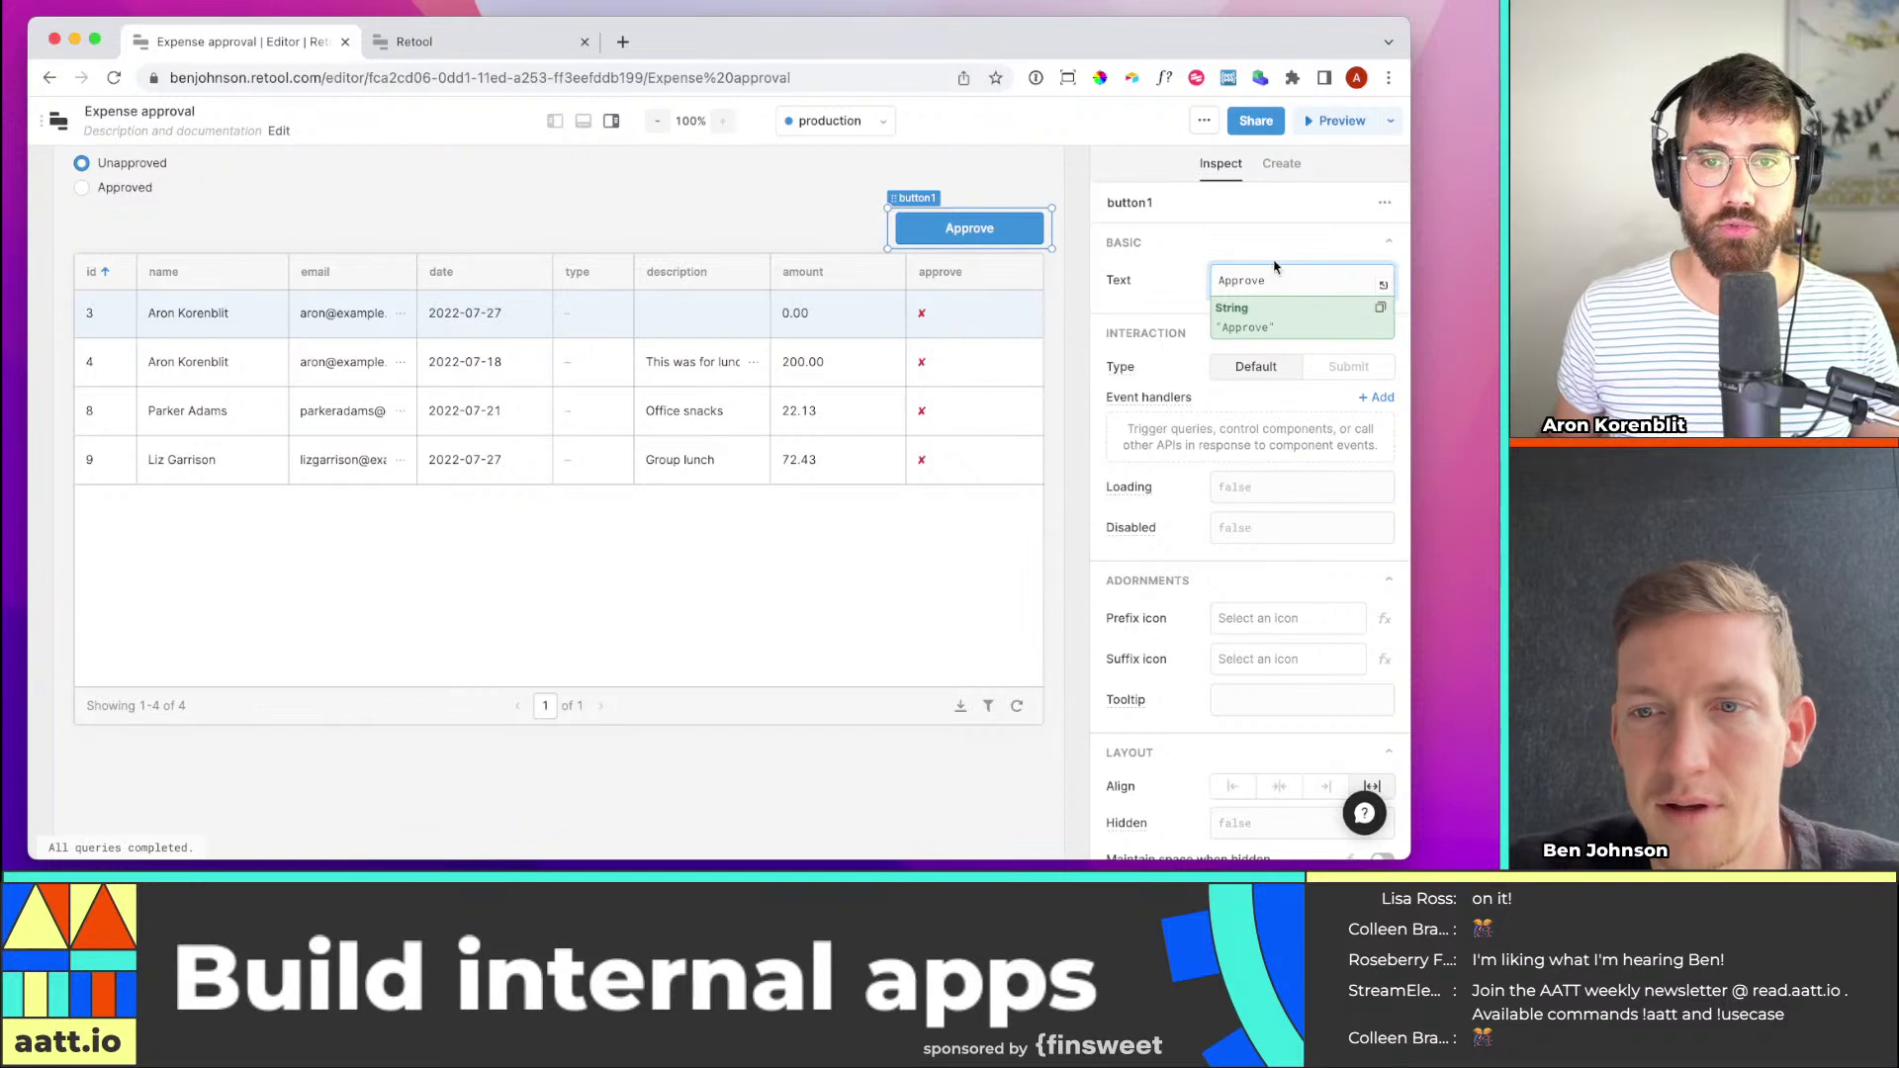
{"action": "left_click", "coordinate": [1271, 247]}
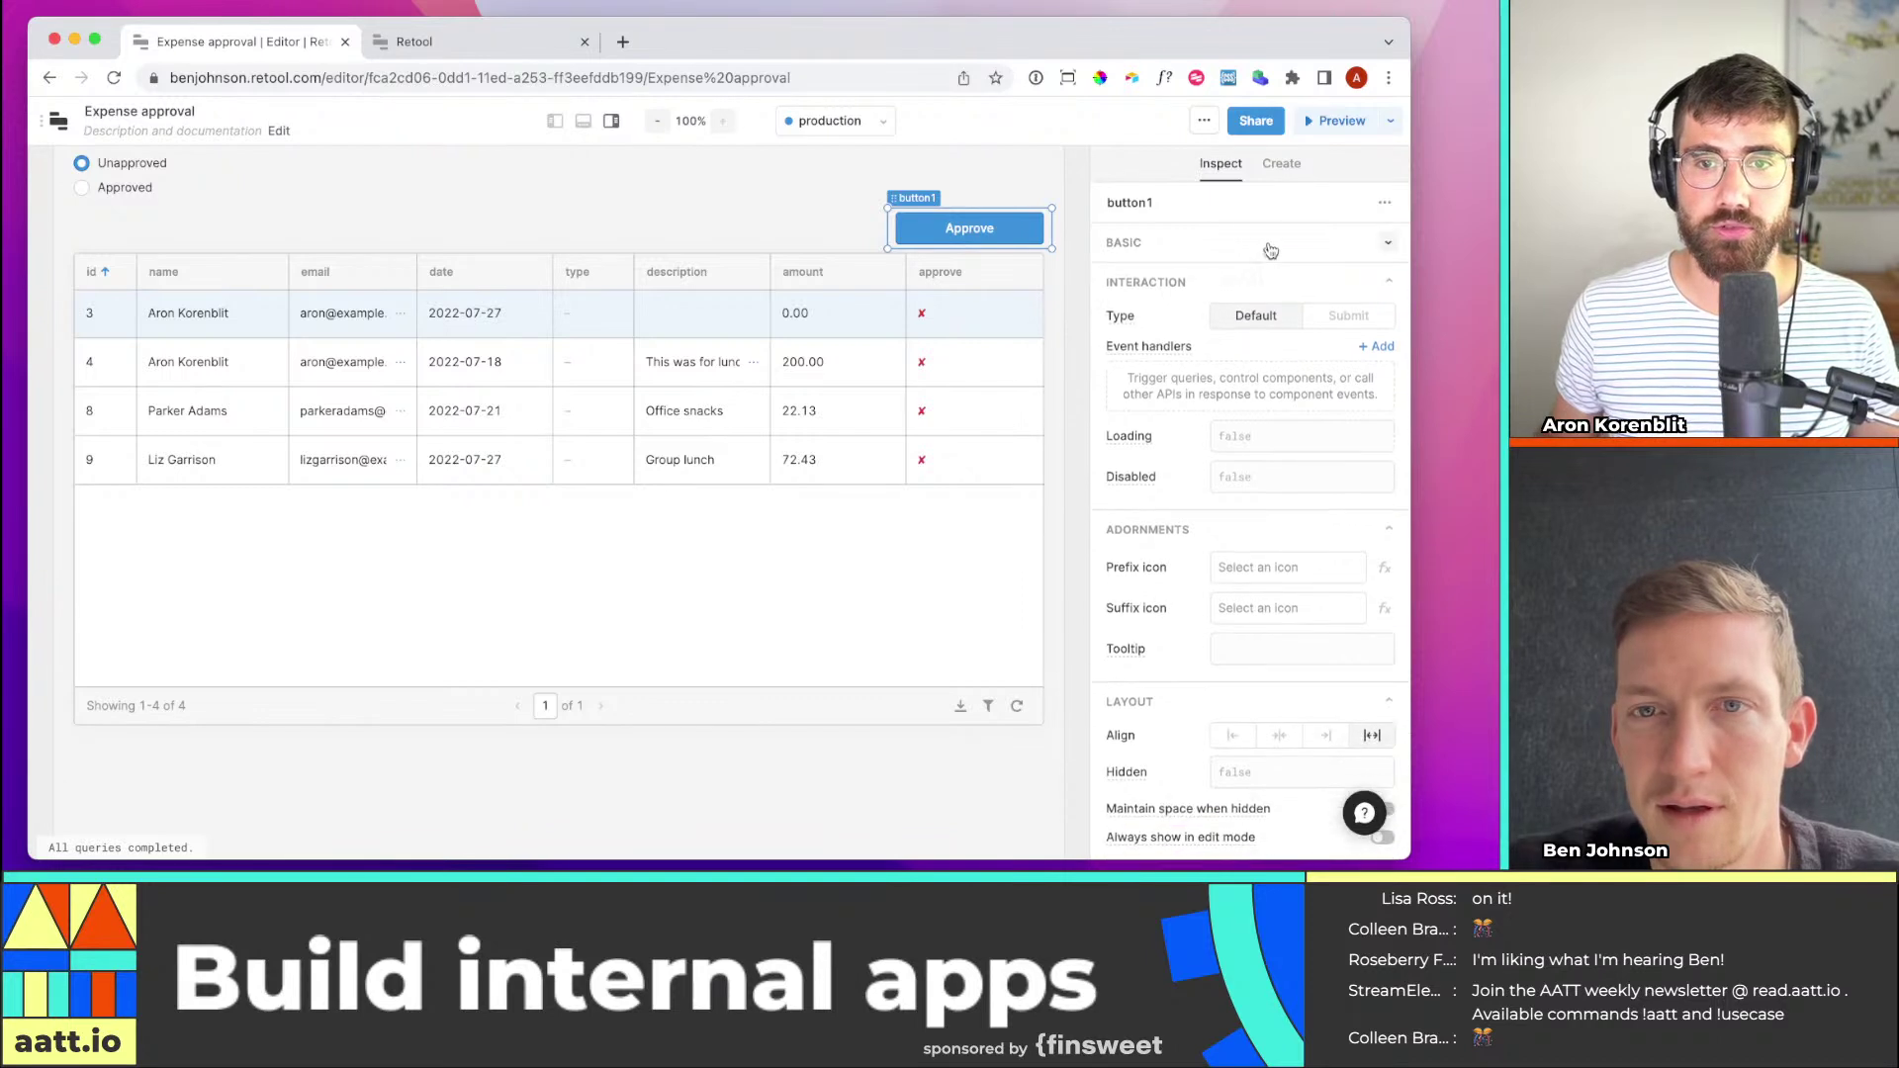
{"action": "left_click", "coordinate": [1253, 243]}
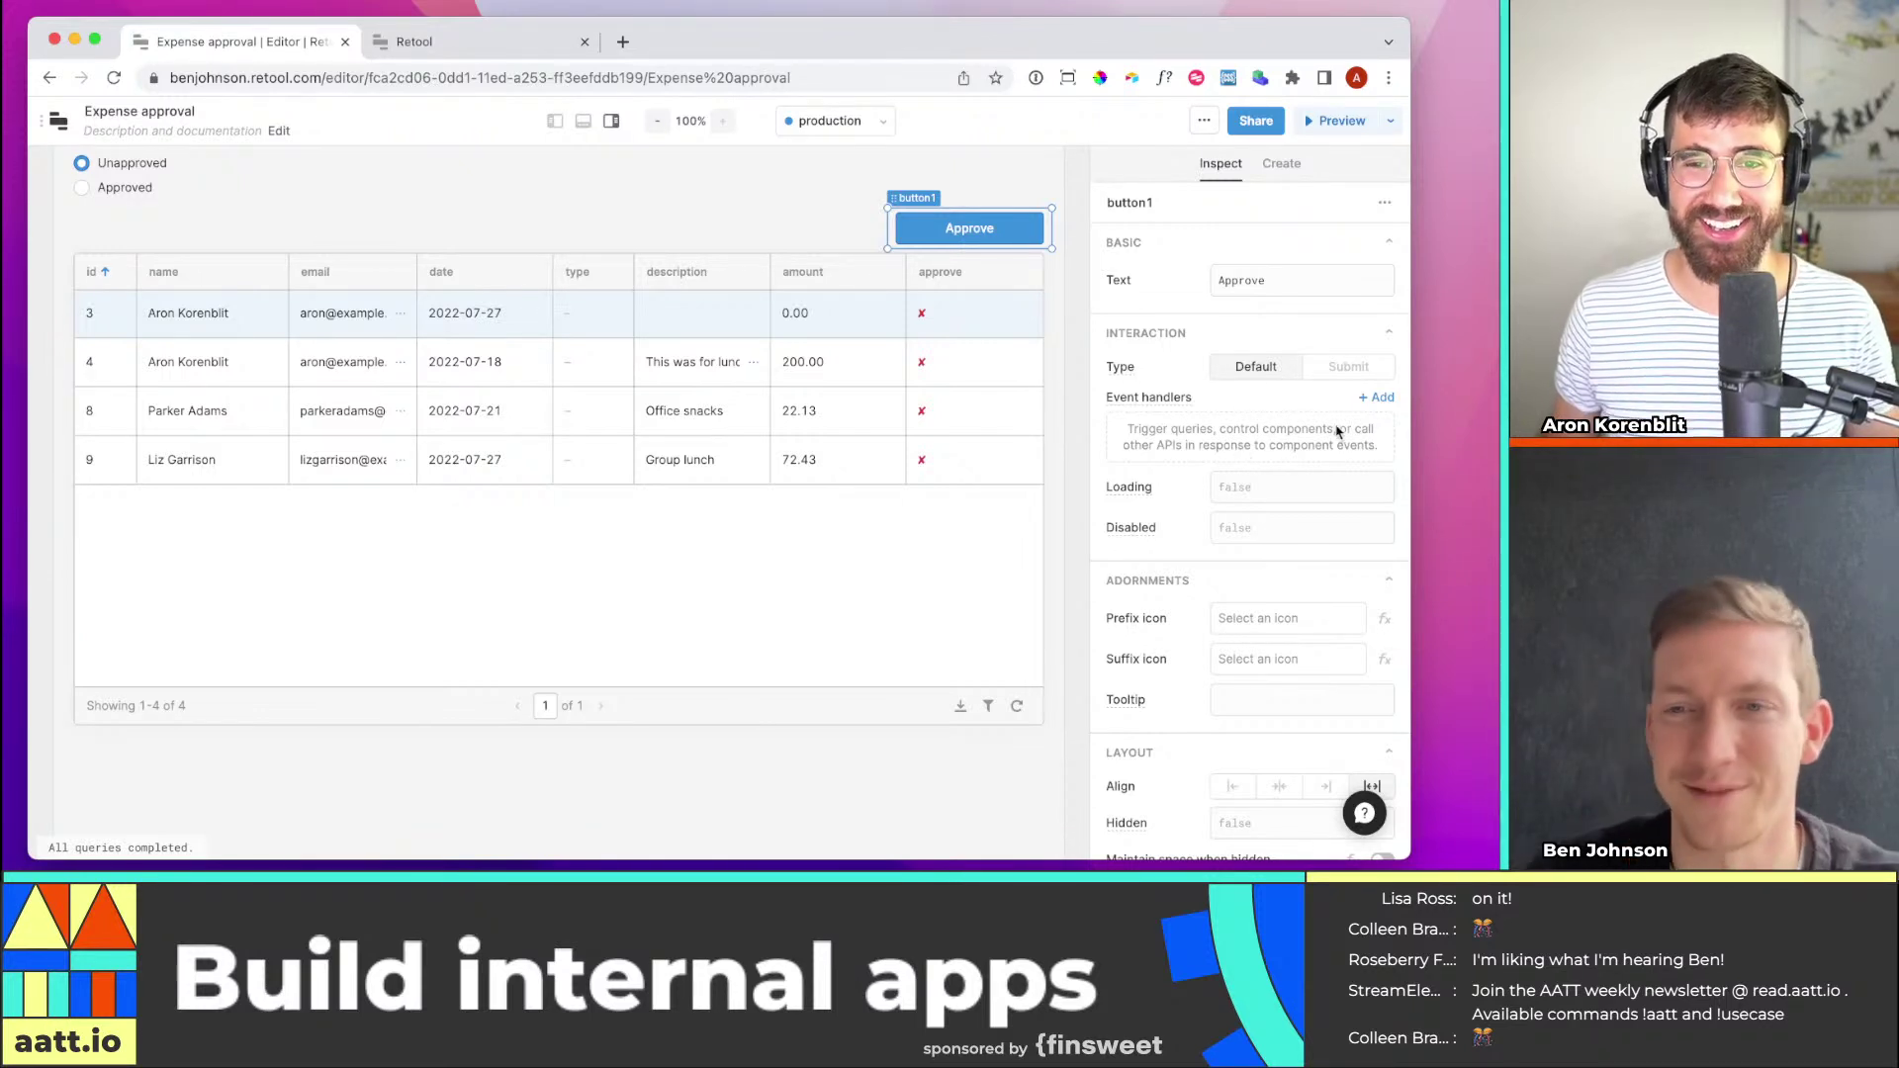
{"action": "scroll", "coordinate": [1188, 437], "scroll_direction": "down", "scroll_amount": 3}
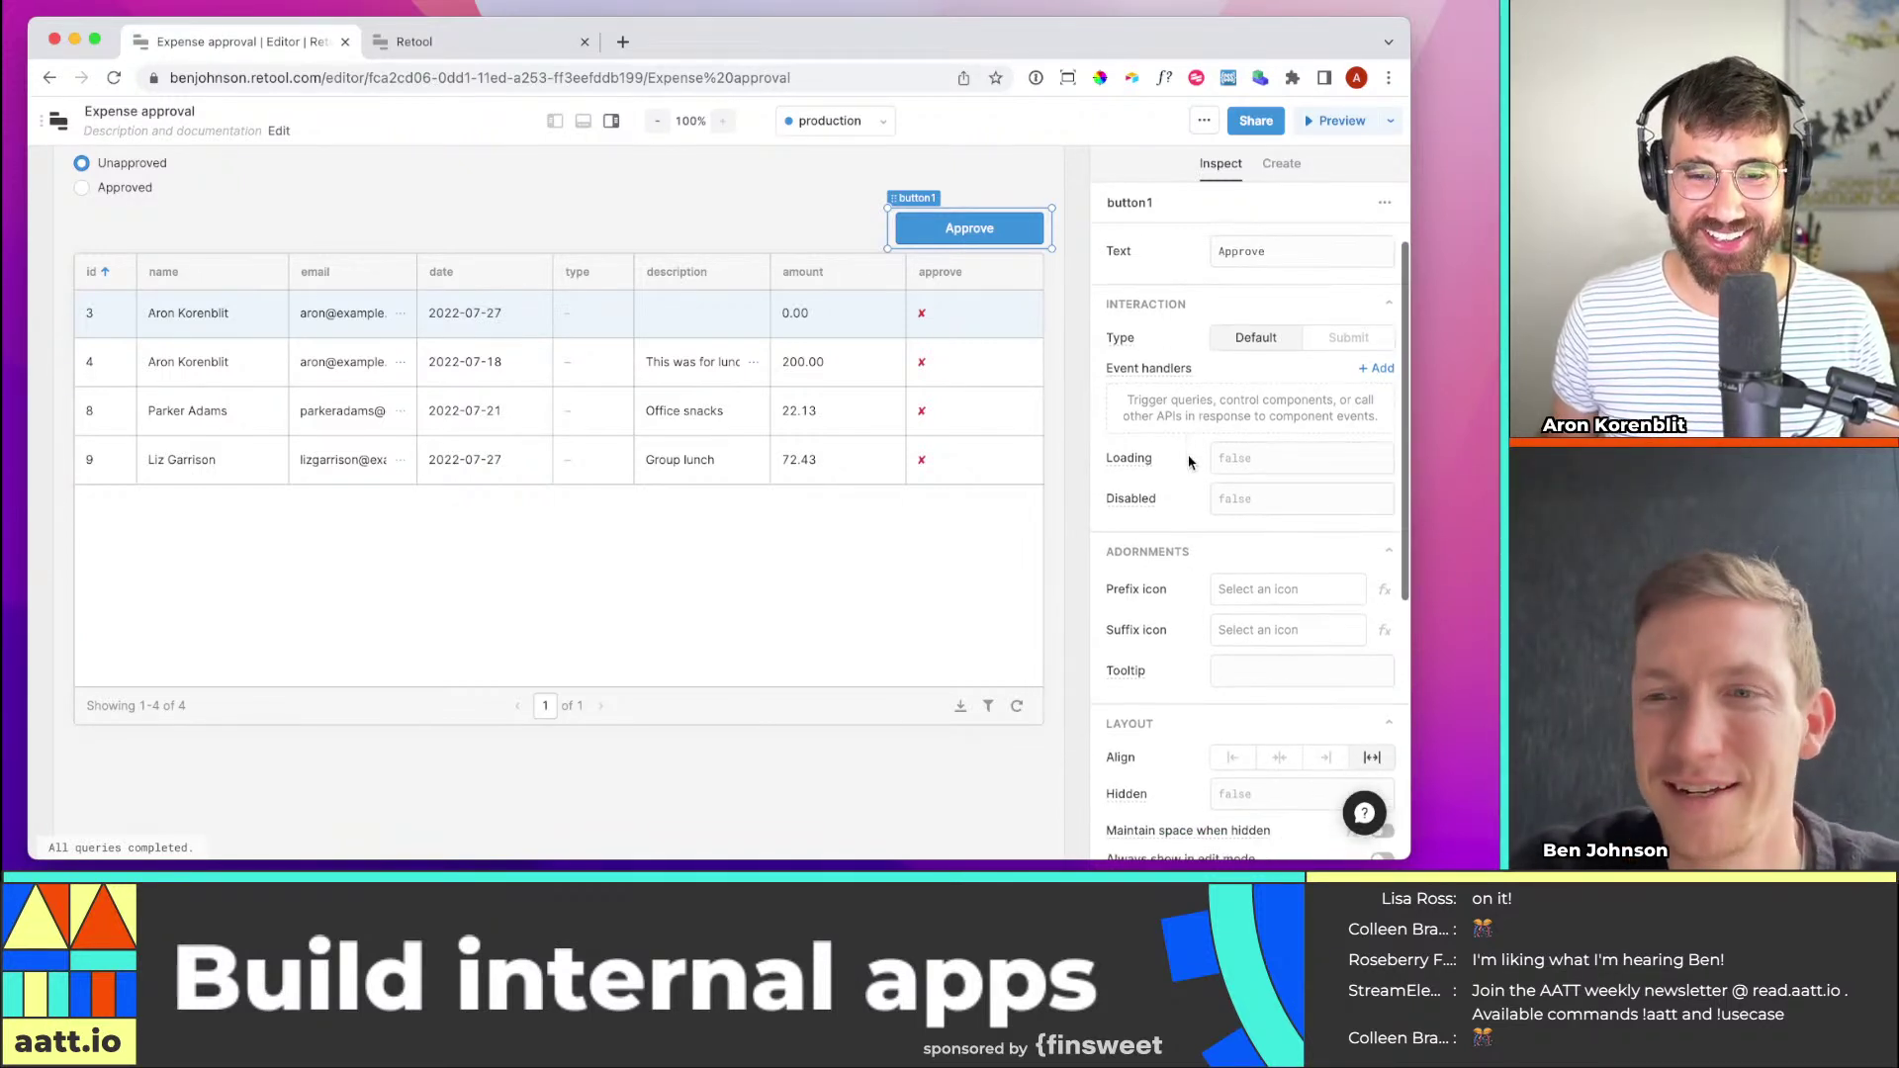
{"action": "scroll", "coordinate": [1234, 458], "scroll_direction": "down", "scroll_amount": 4}
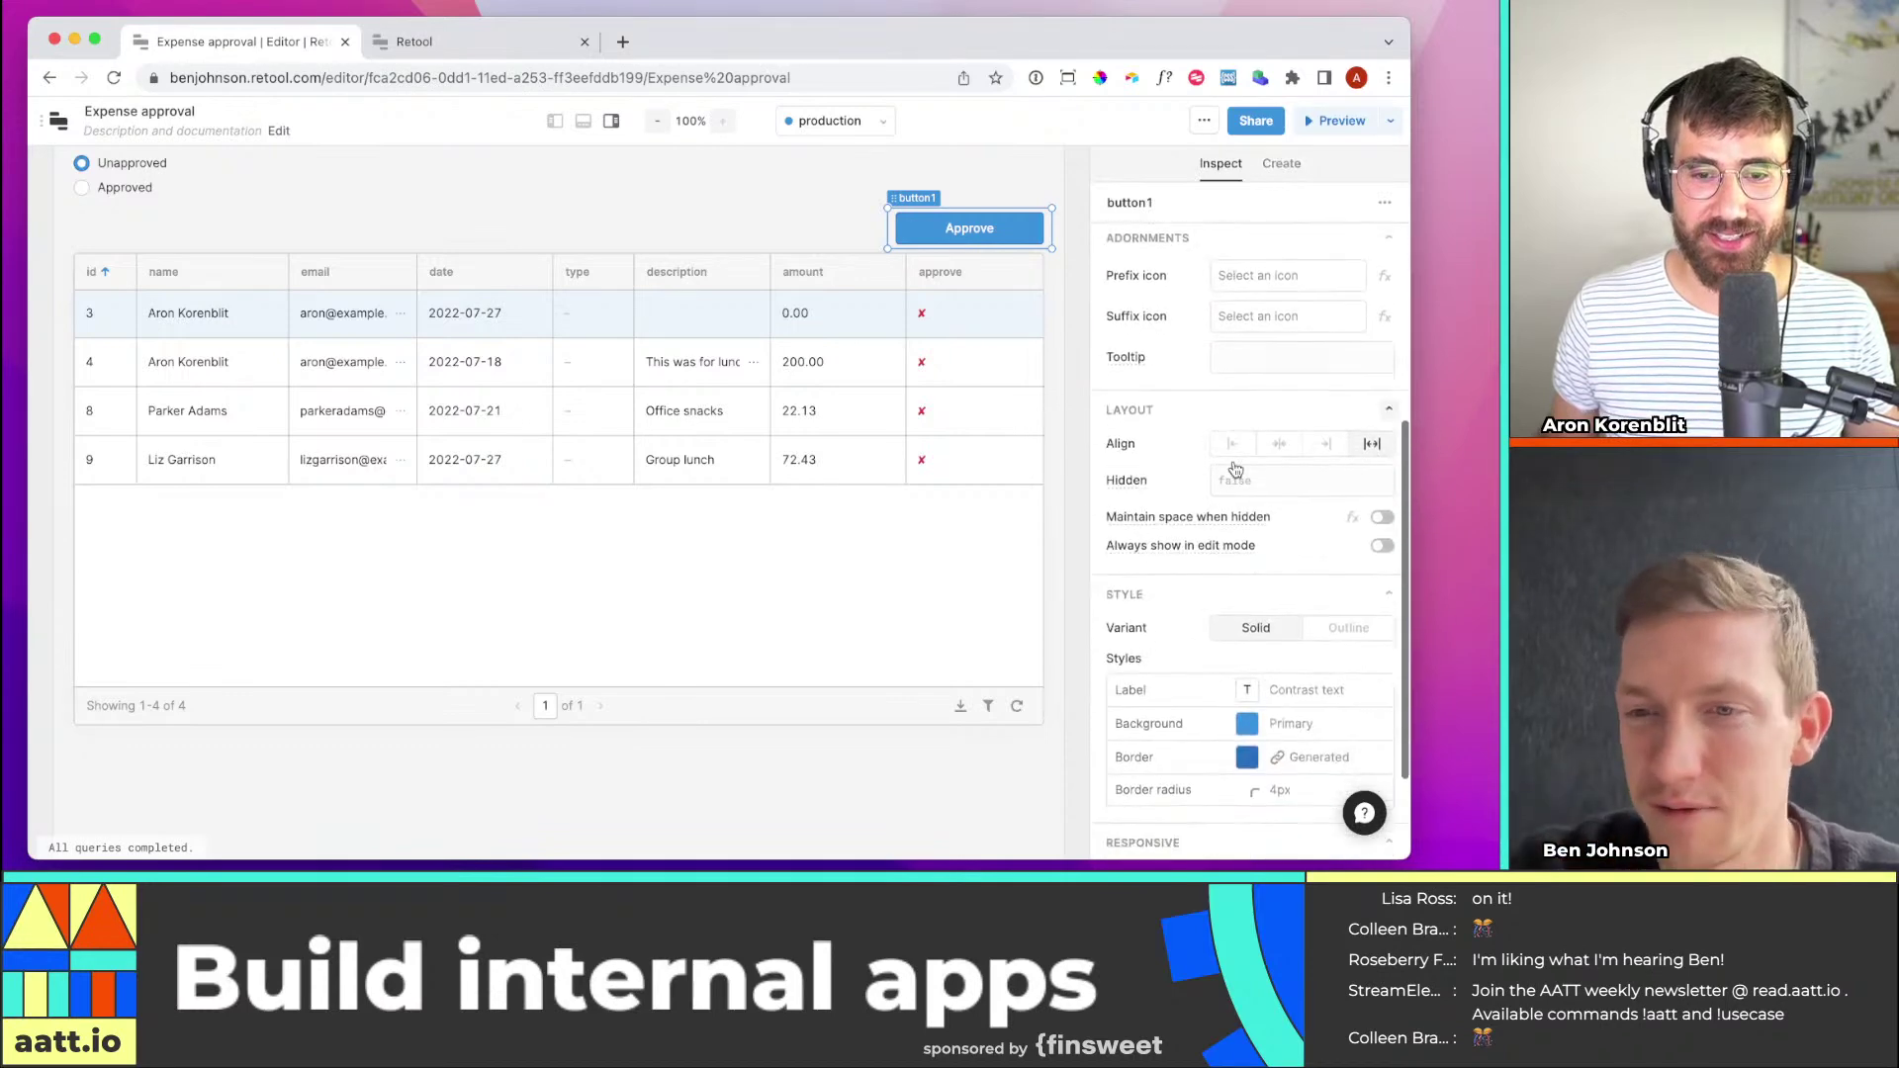
{"action": "scroll", "coordinate": [1221, 423], "scroll_direction": "down", "scroll_amount": 5}
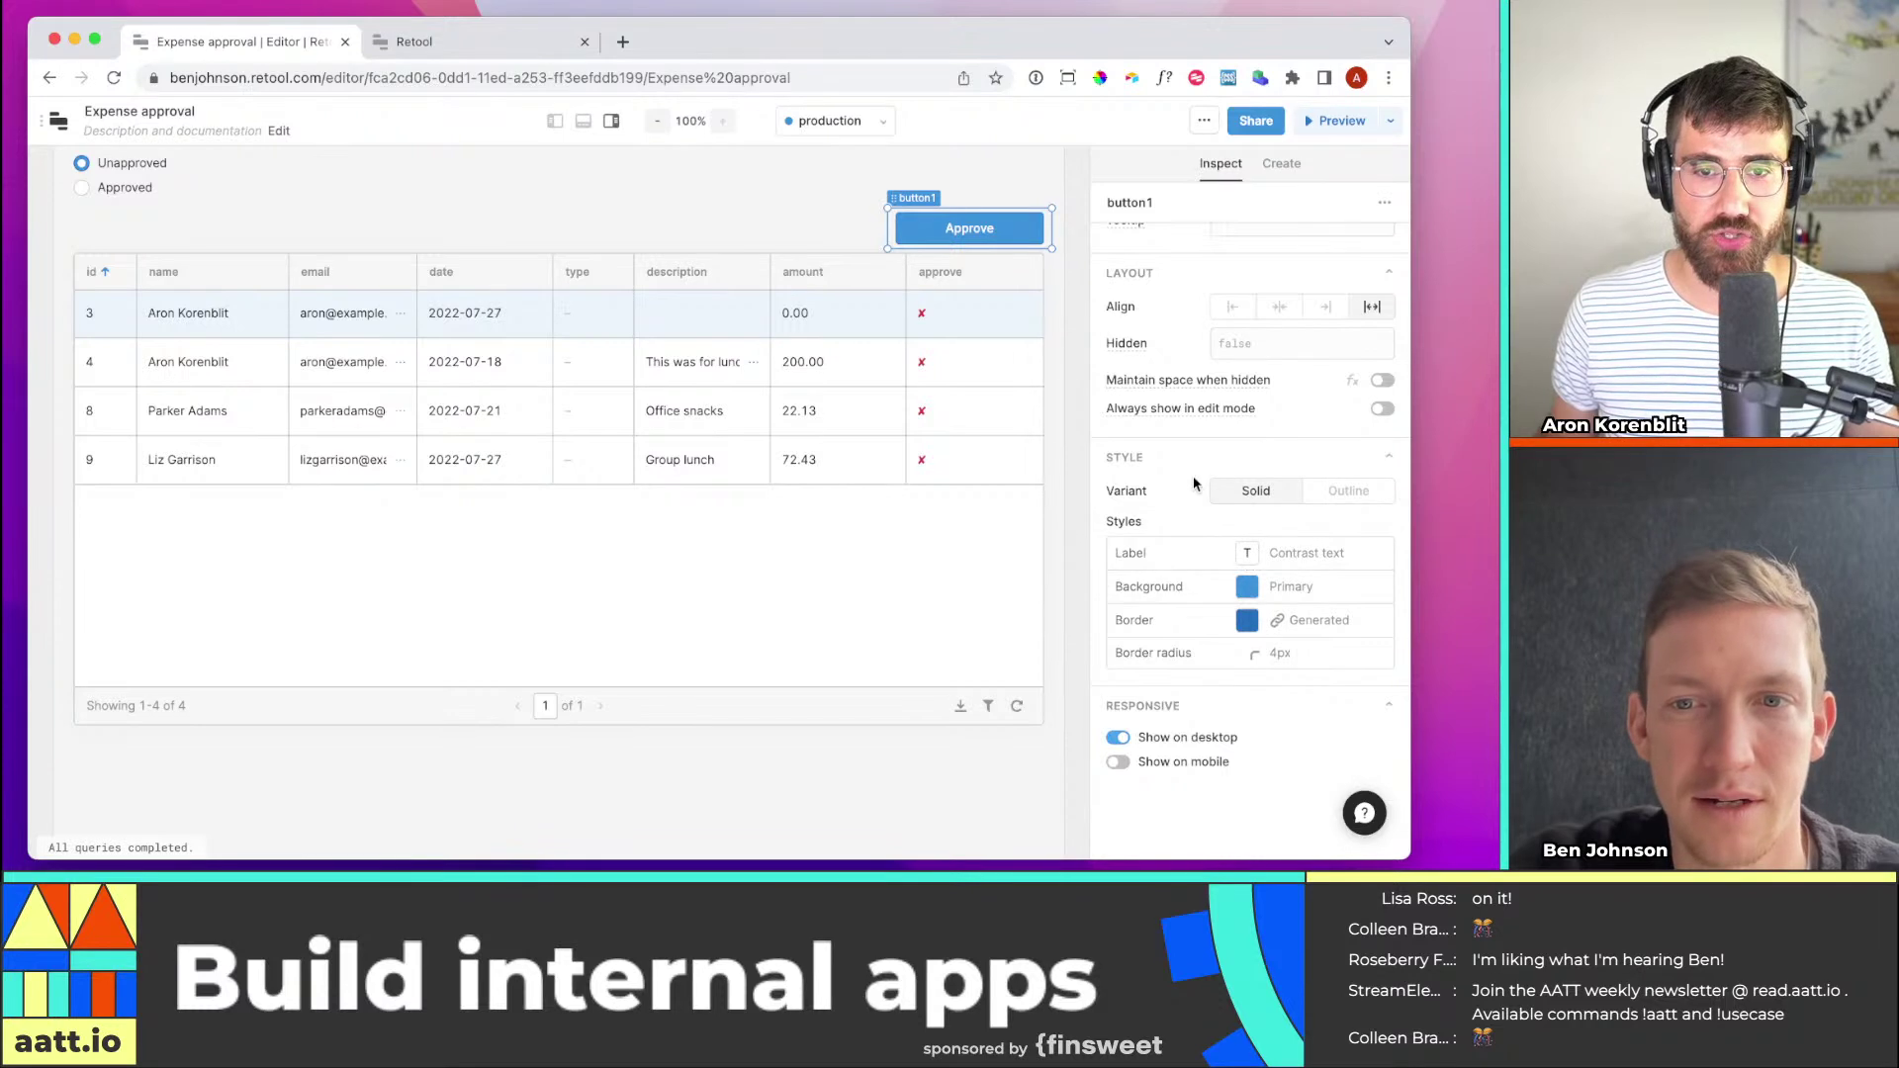
{"action": "scroll", "coordinate": [1237, 376], "scroll_direction": "up", "scroll_amount": 10}
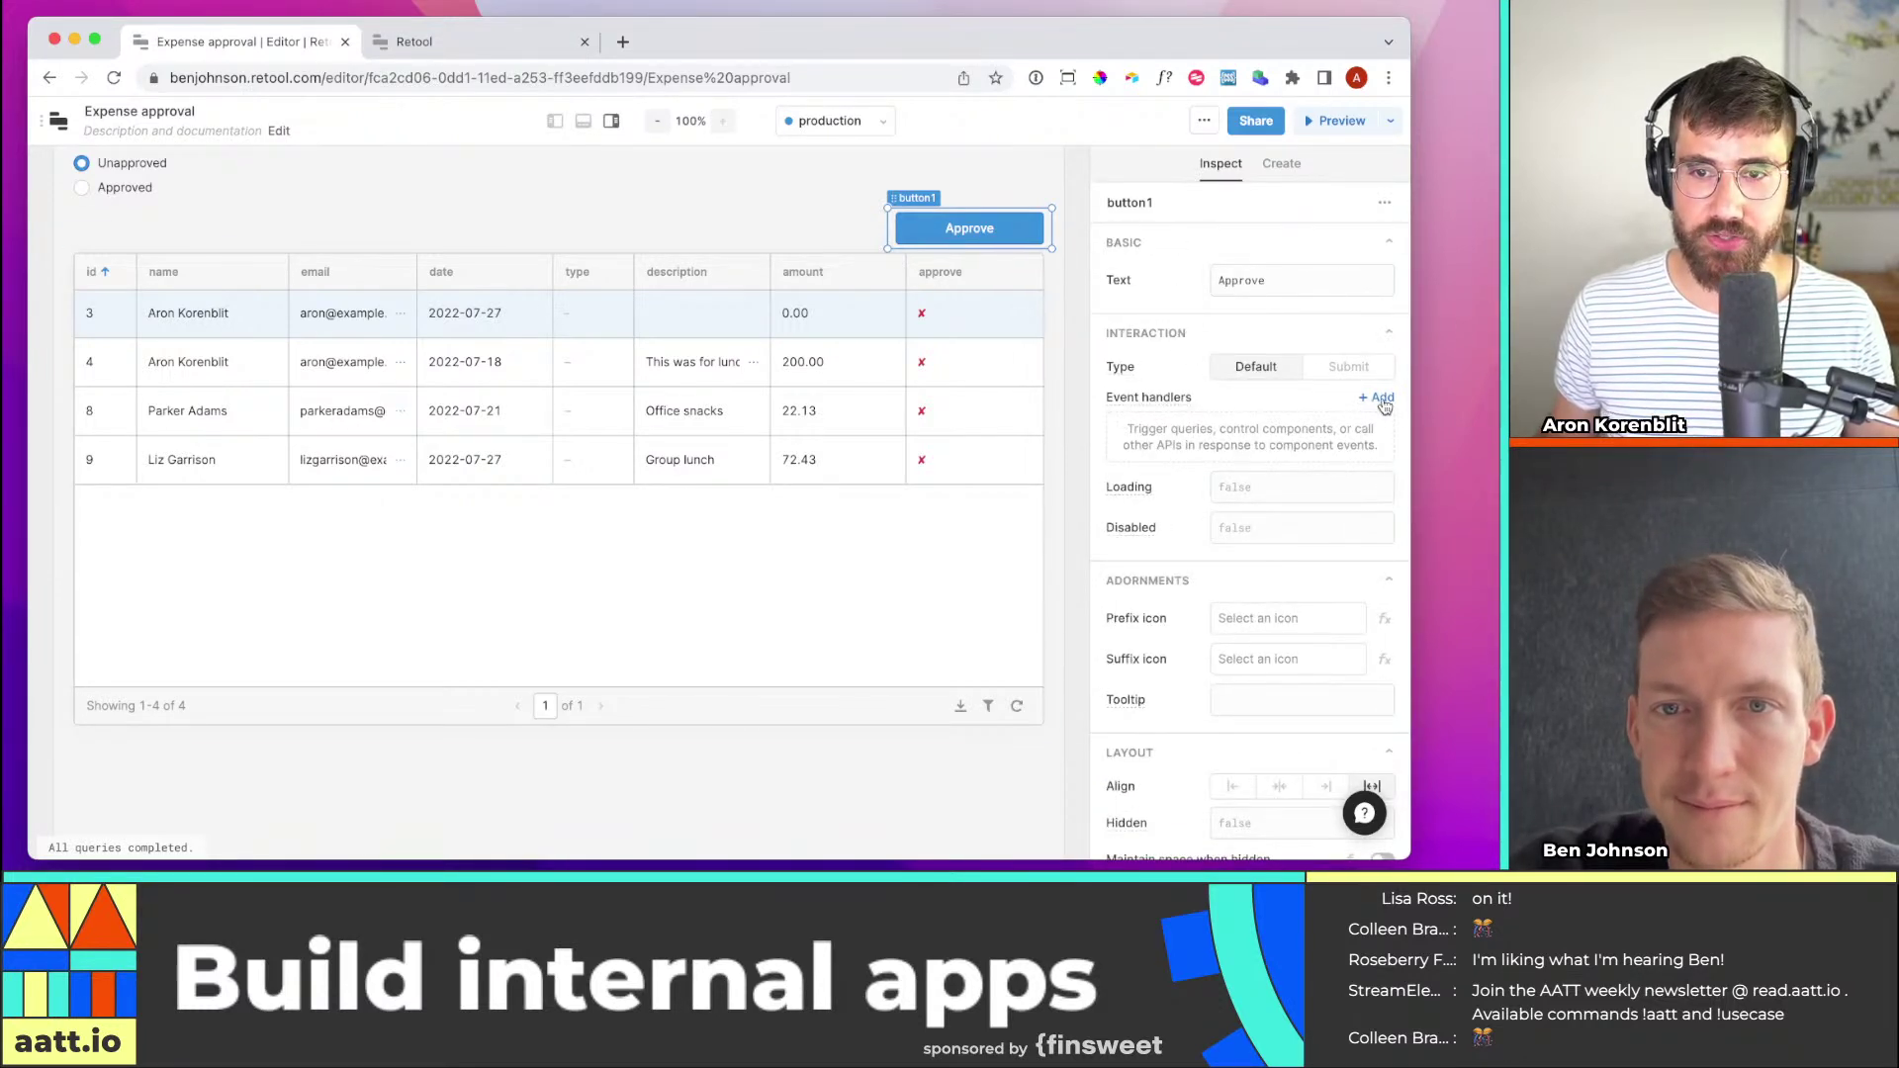
Create a new resource query, query2, and switch it to GUI mode
{"action": "left_click", "coordinate": [584, 121]}
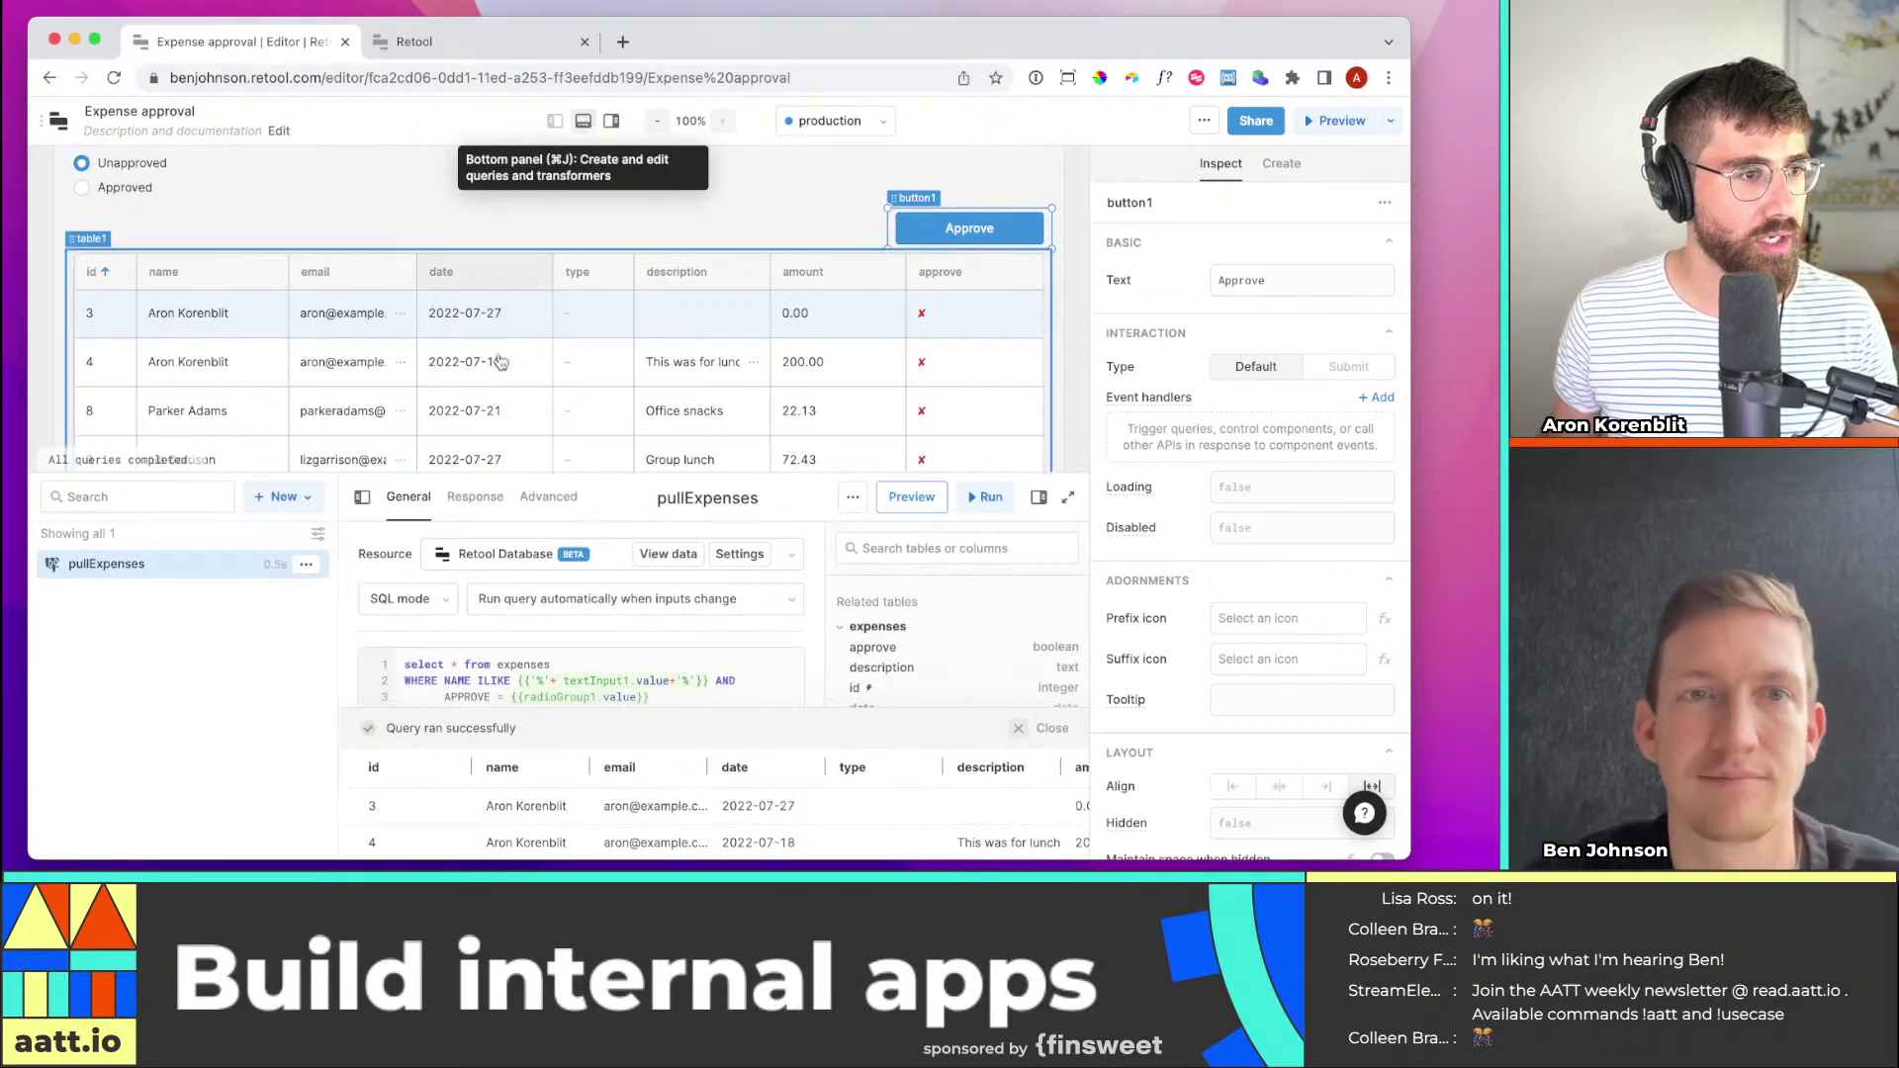
{"action": "scroll", "coordinate": [636, 557], "scroll_direction": "down", "scroll_amount": 1}
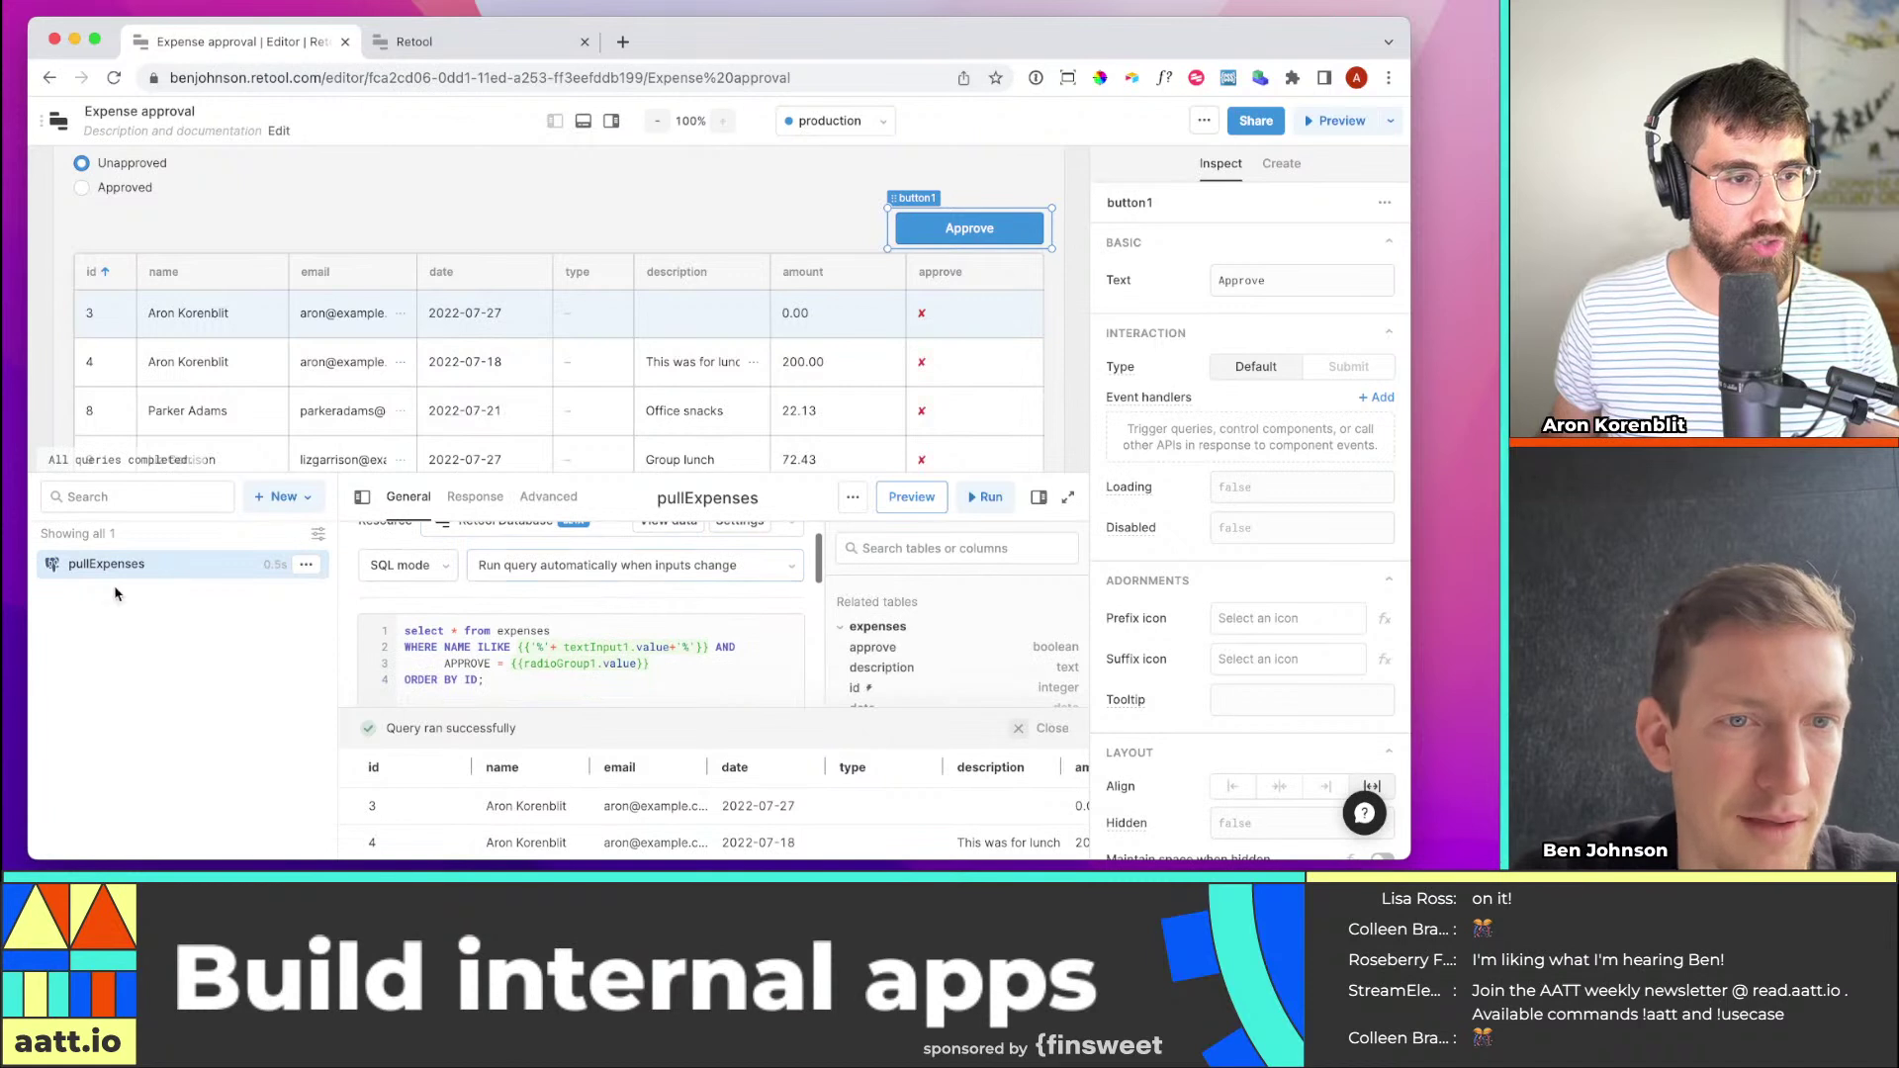
{"action": "scroll", "coordinate": [518, 645], "scroll_direction": "down", "scroll_amount": 5}
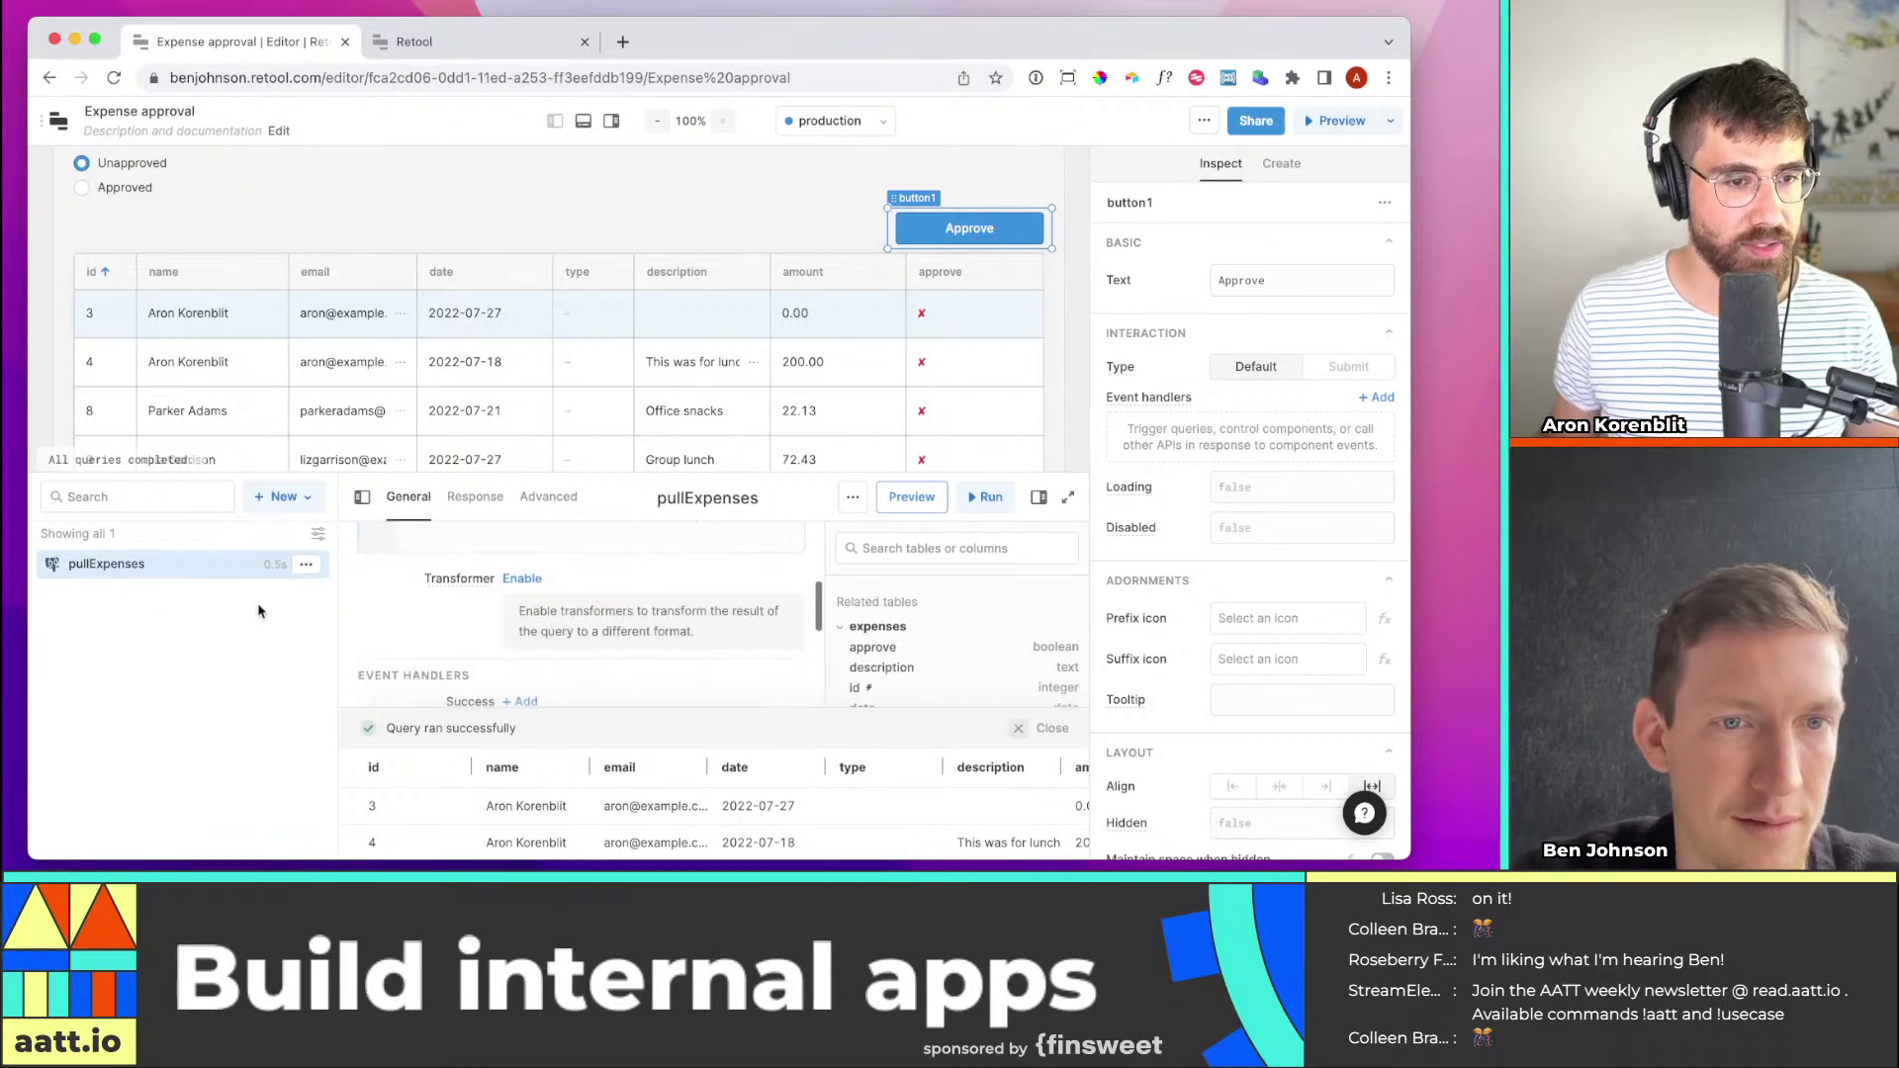
{"action": "left_click", "coordinate": [286, 498]}
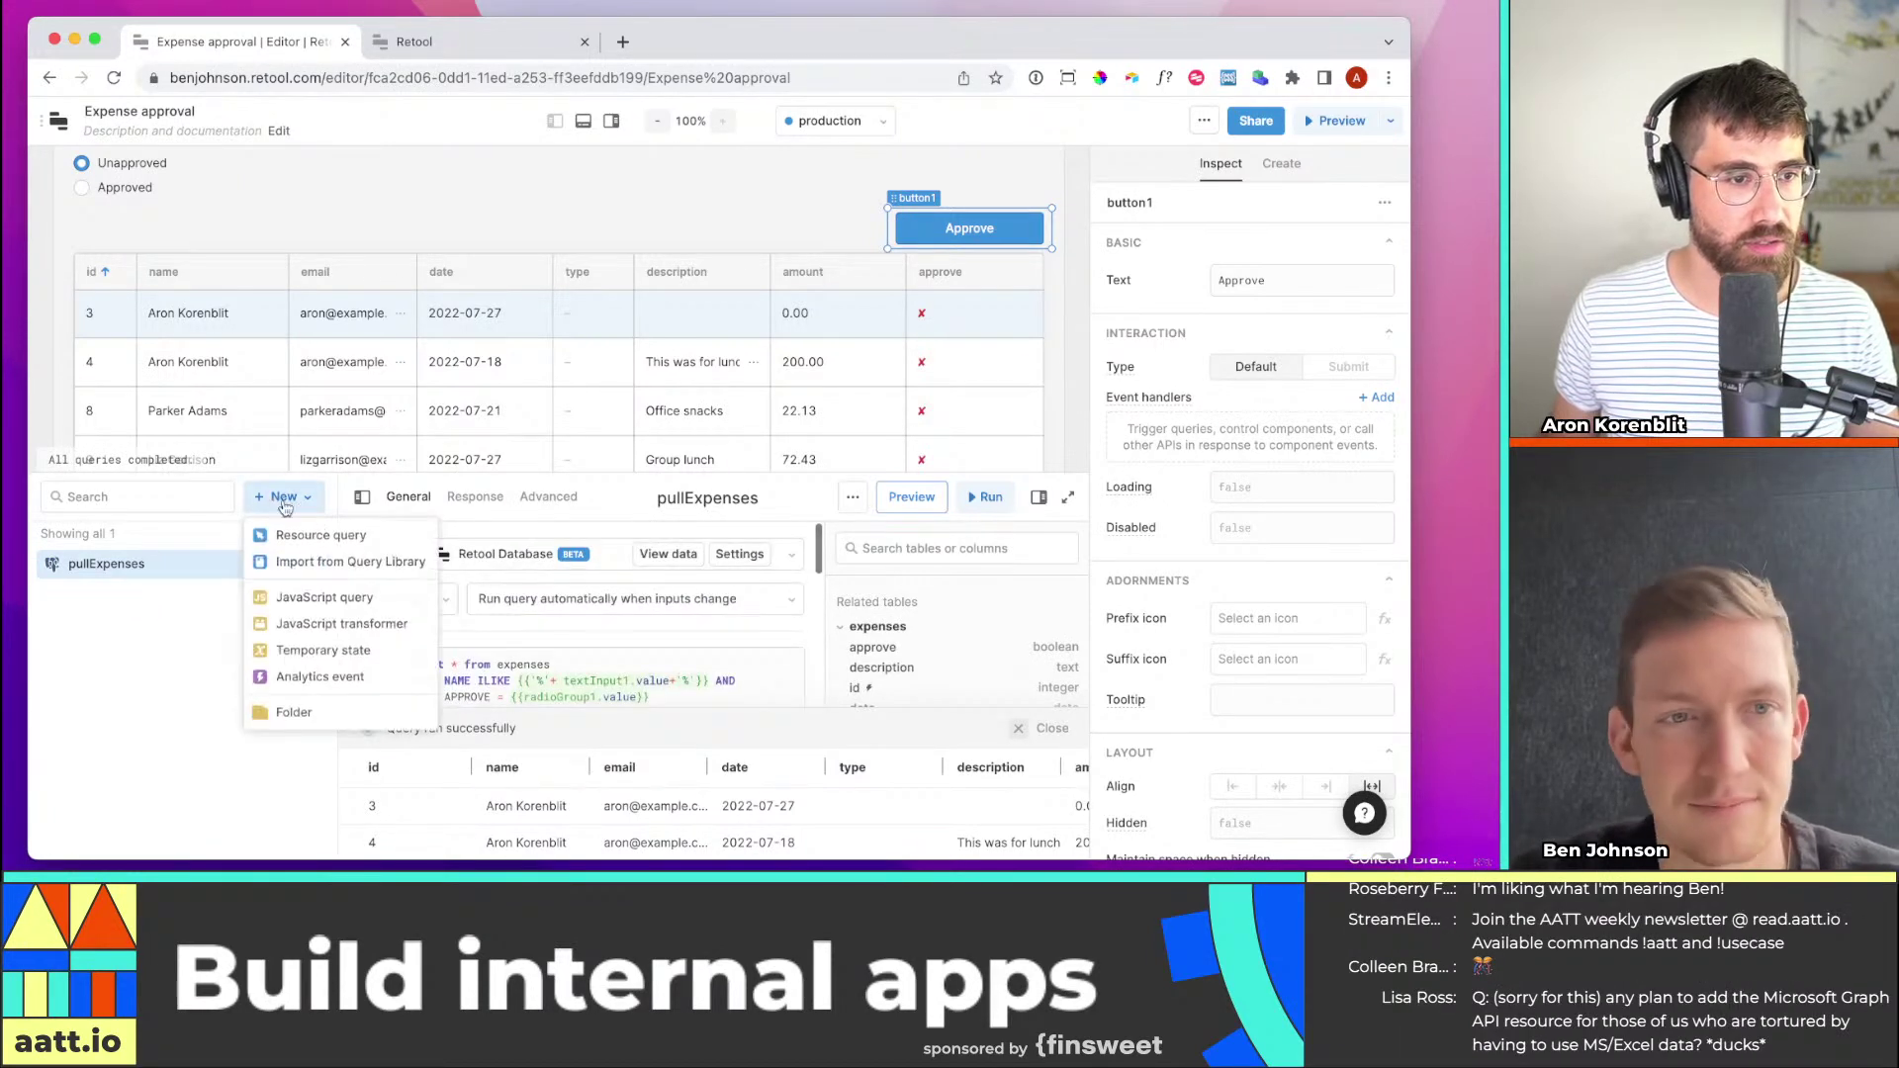
{"action": "left_click", "coordinate": [359, 539]}
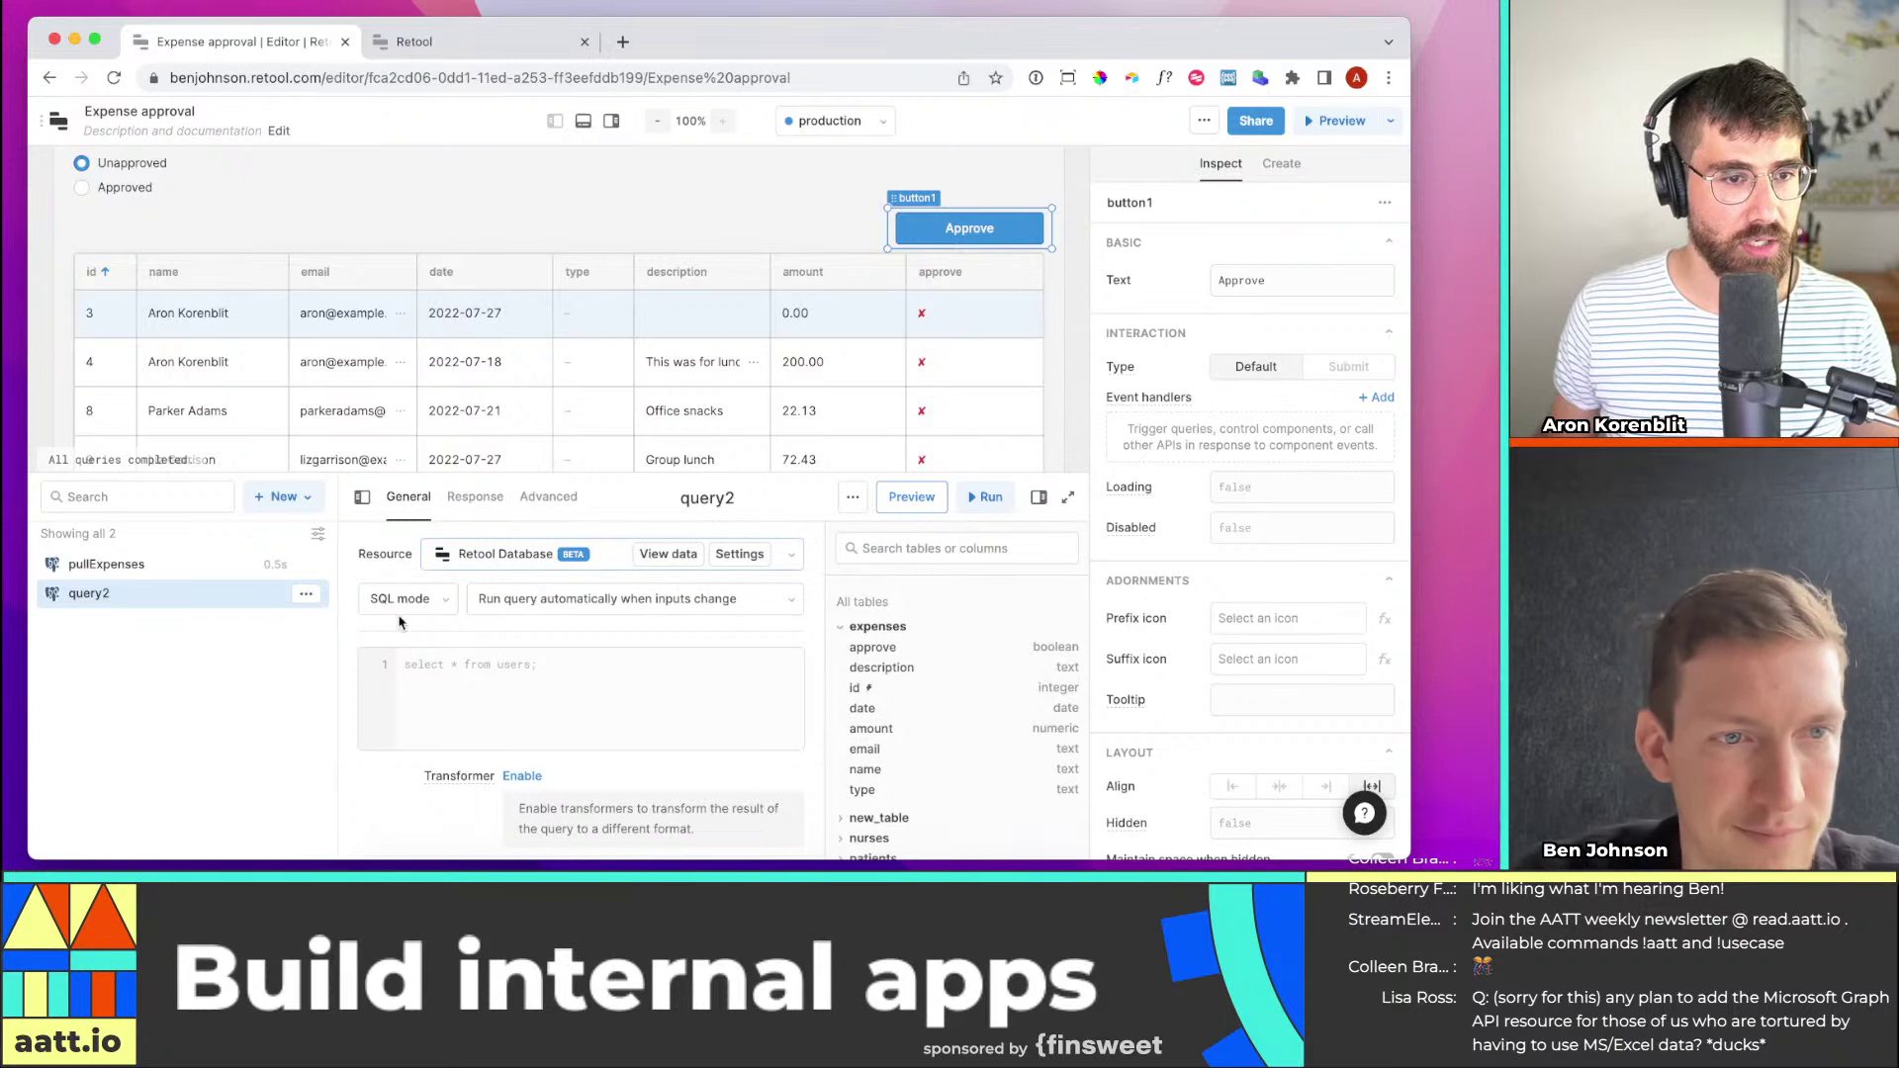
{"action": "left_click", "coordinate": [405, 599]}
{"action": "left_click", "coordinate": [489, 752]}
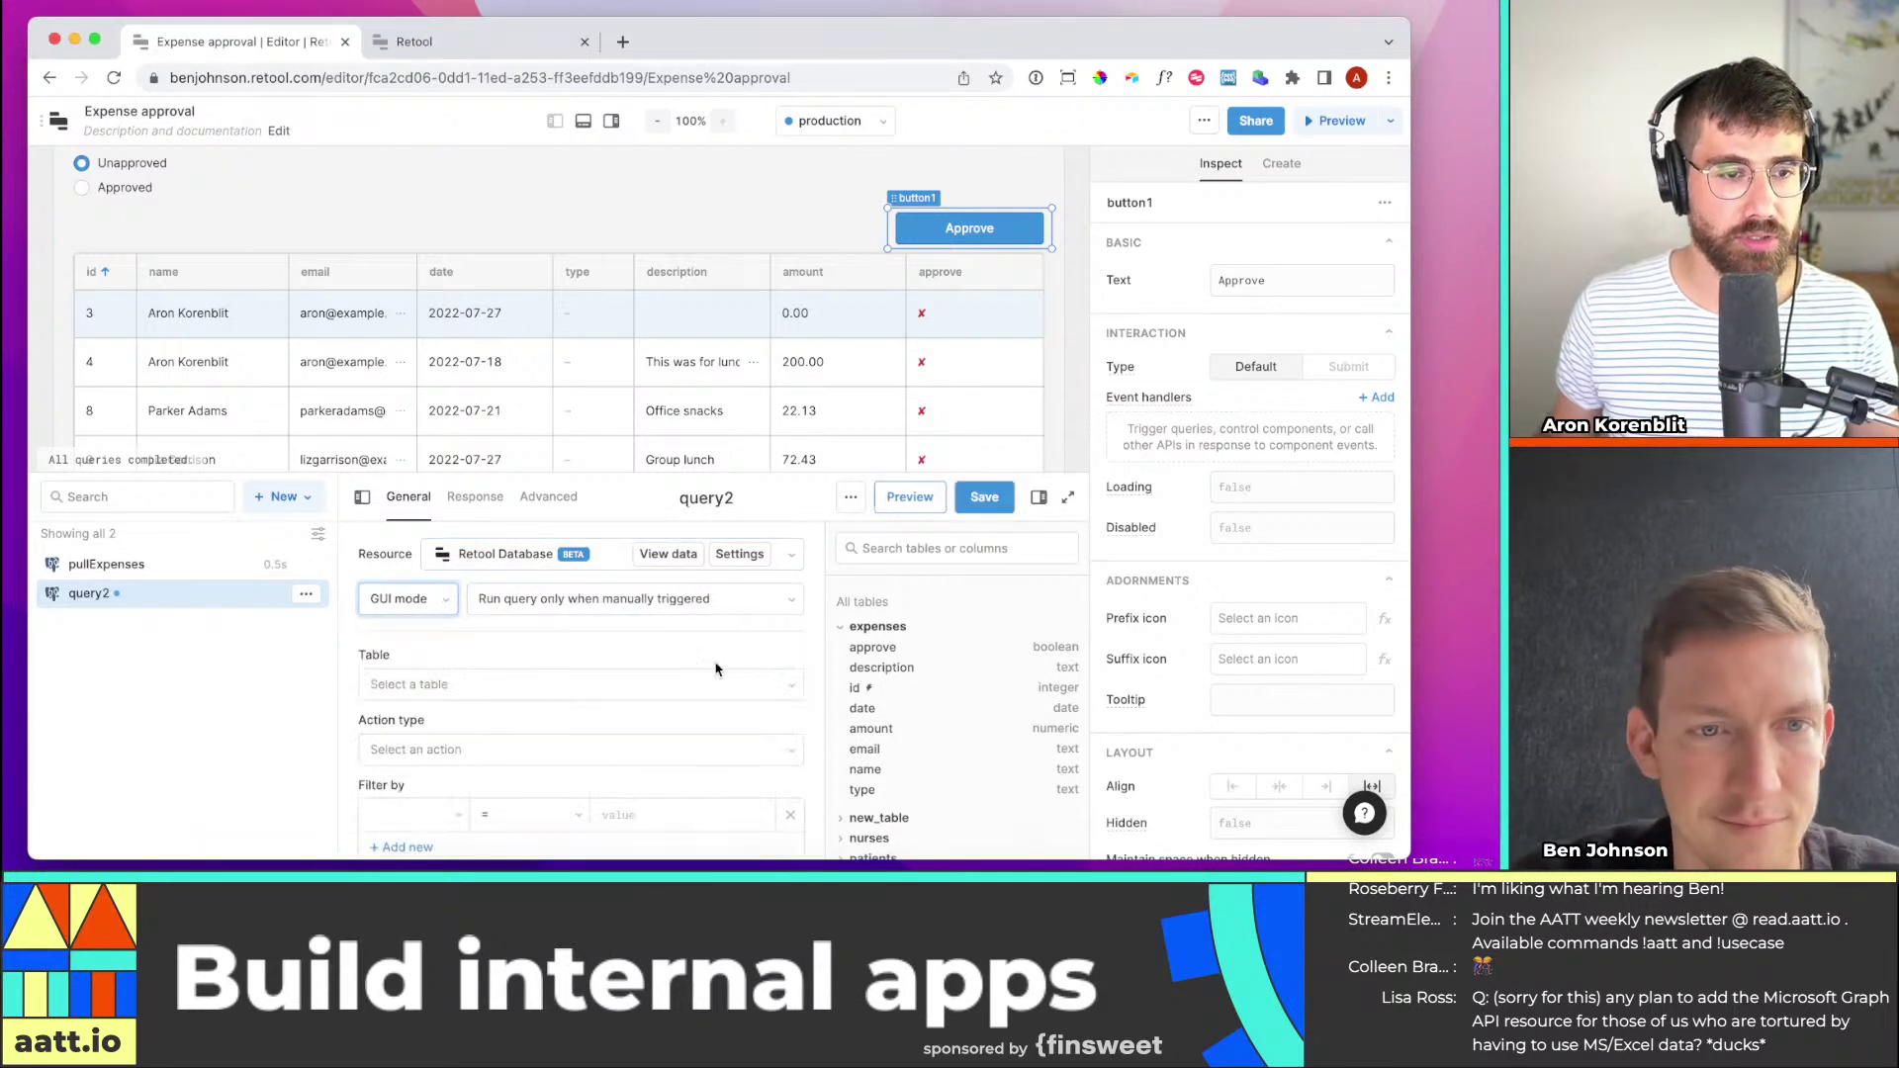
Target query2 at the expenses table with an update-existing-record action
{"action": "left_click", "coordinate": [564, 682]}
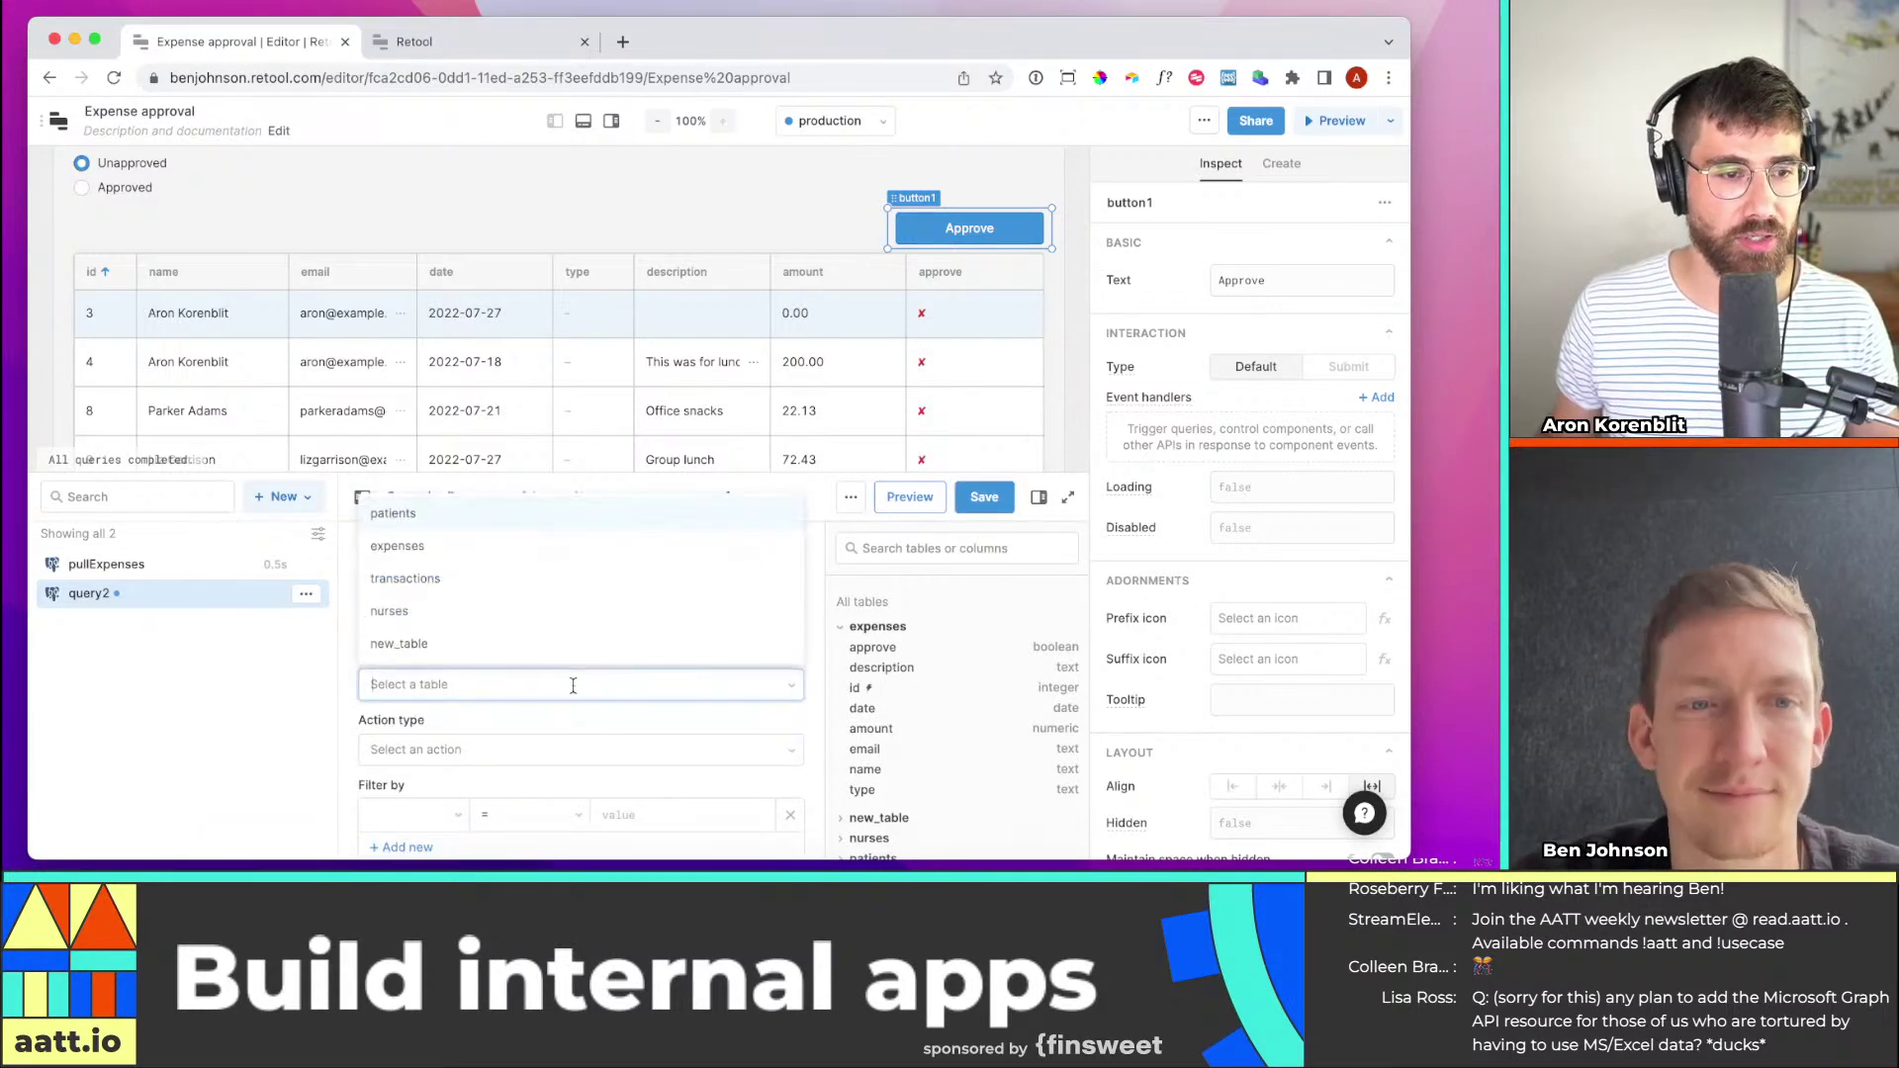
{"action": "left_click", "coordinate": [478, 557]}
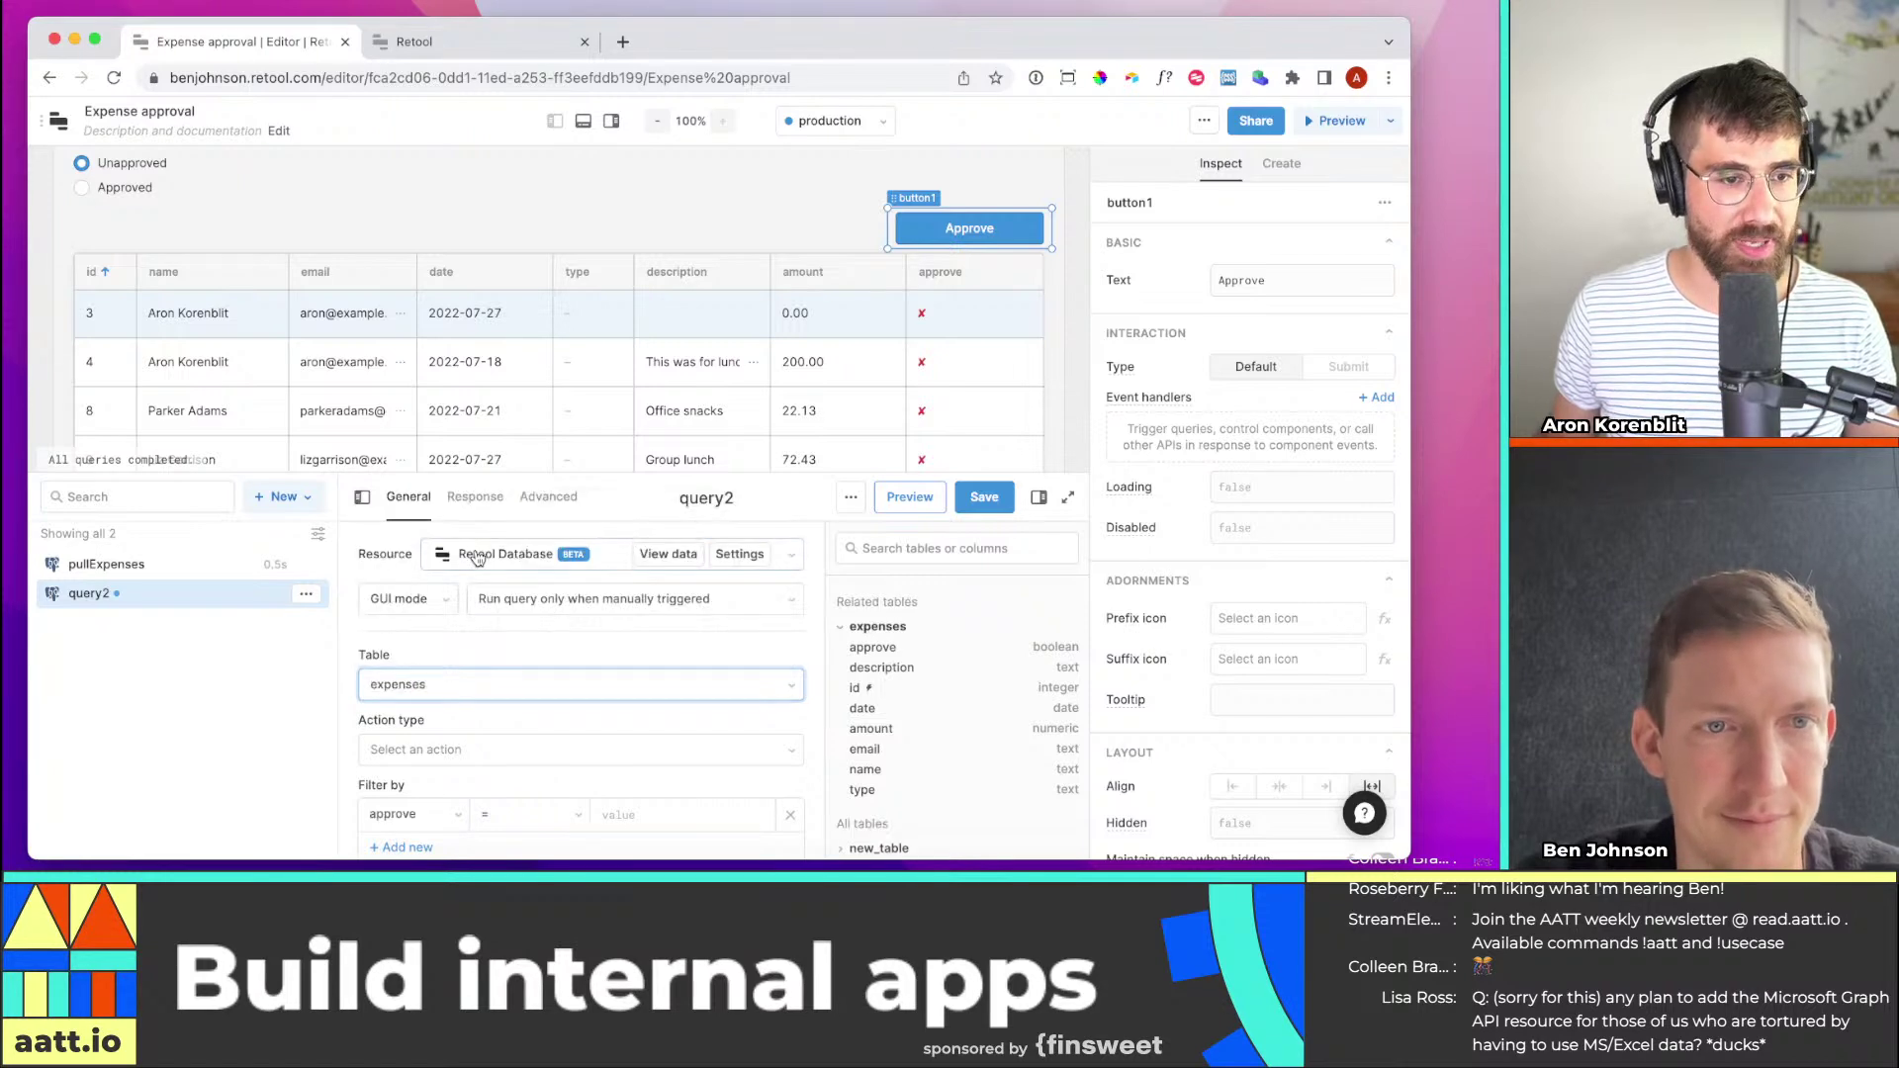
{"action": "left_click", "coordinate": [474, 711]}
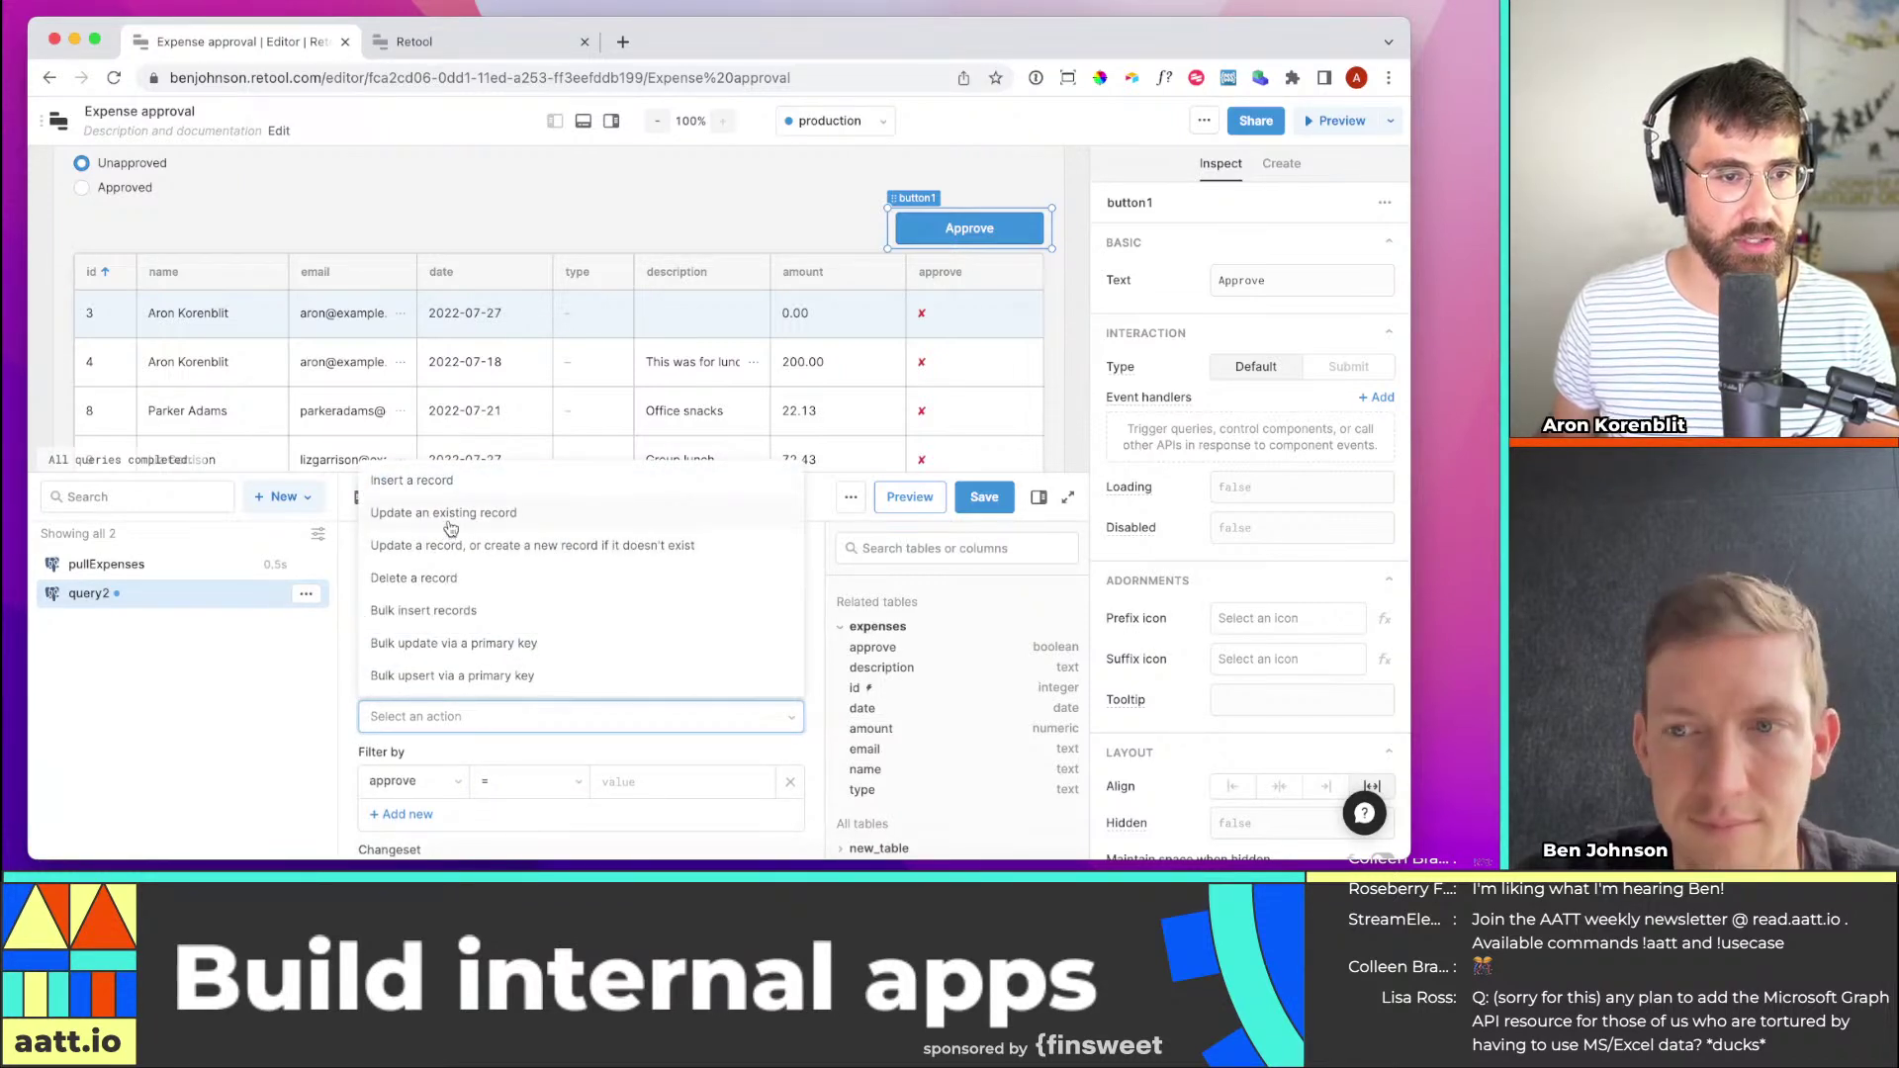
{"action": "left_click", "coordinate": [447, 515]}
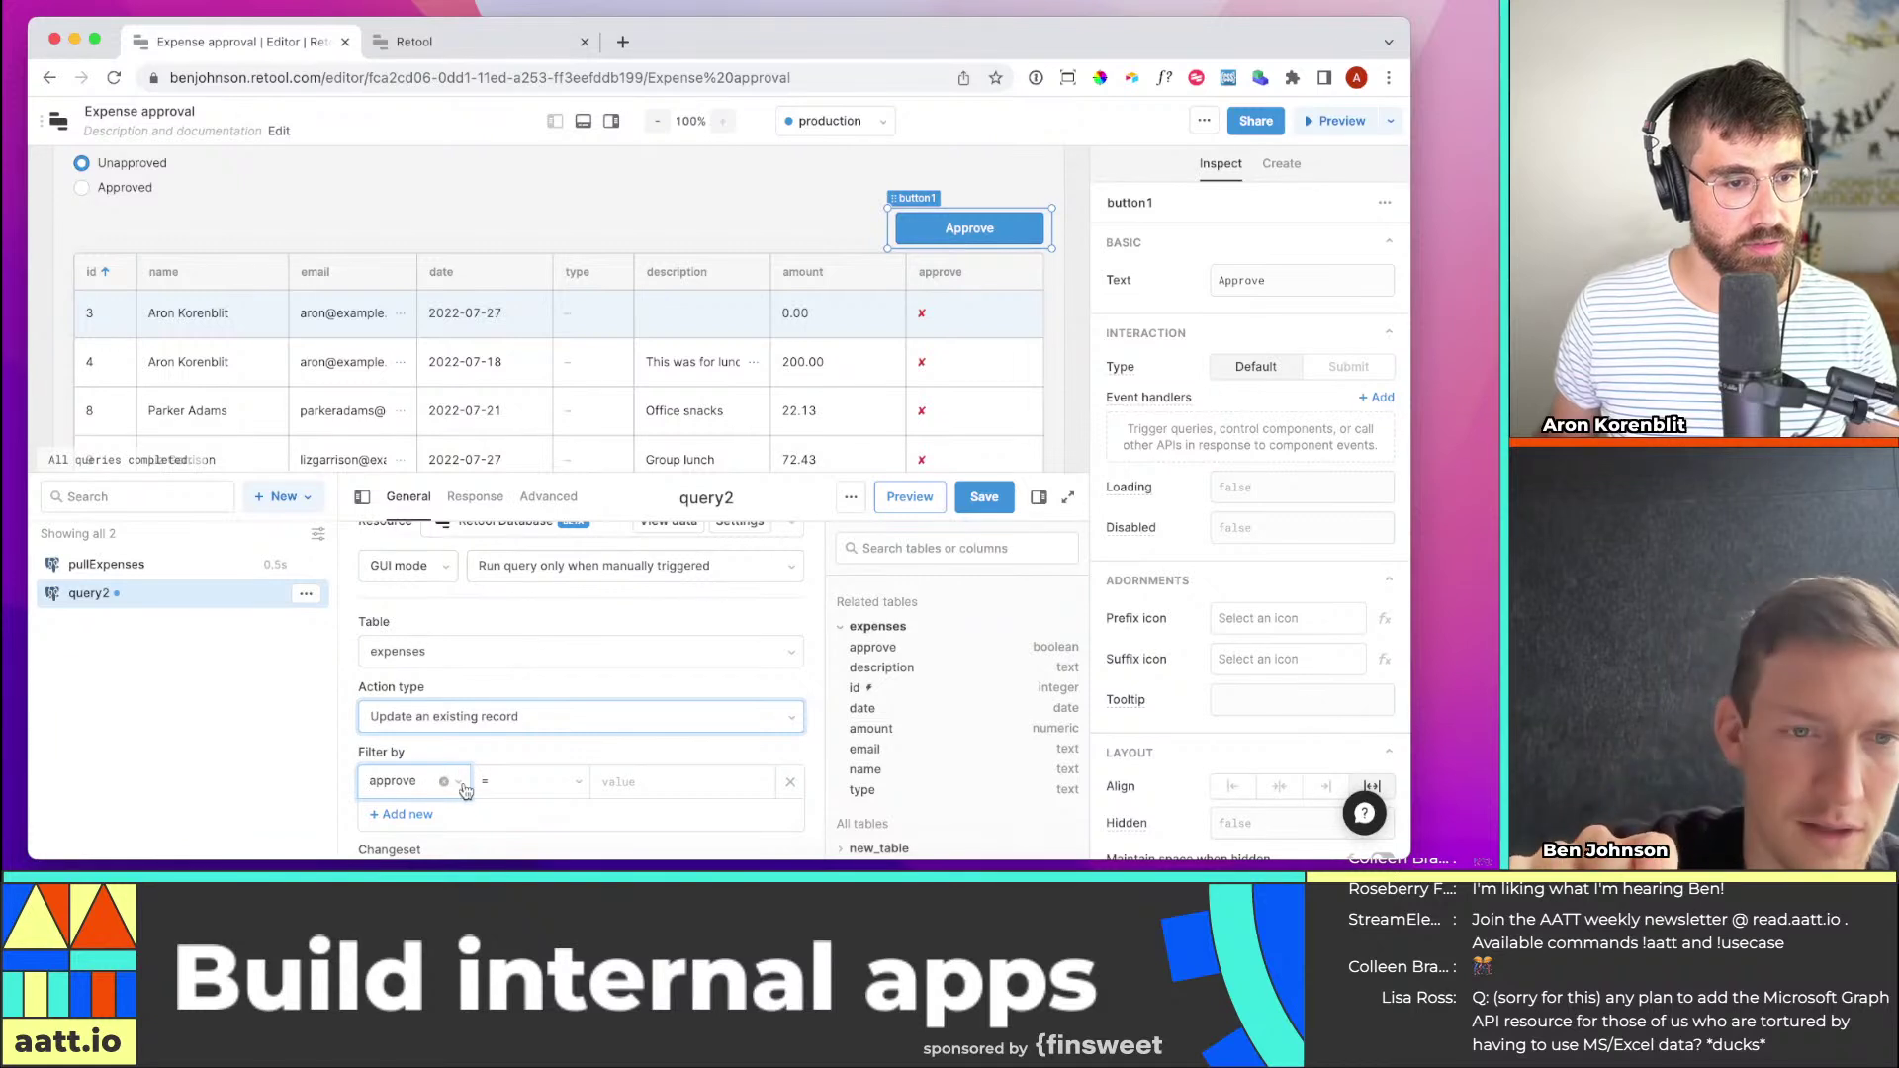
{"action": "left_click", "coordinate": [427, 783]}
{"action": "left_click", "coordinate": [416, 582]}
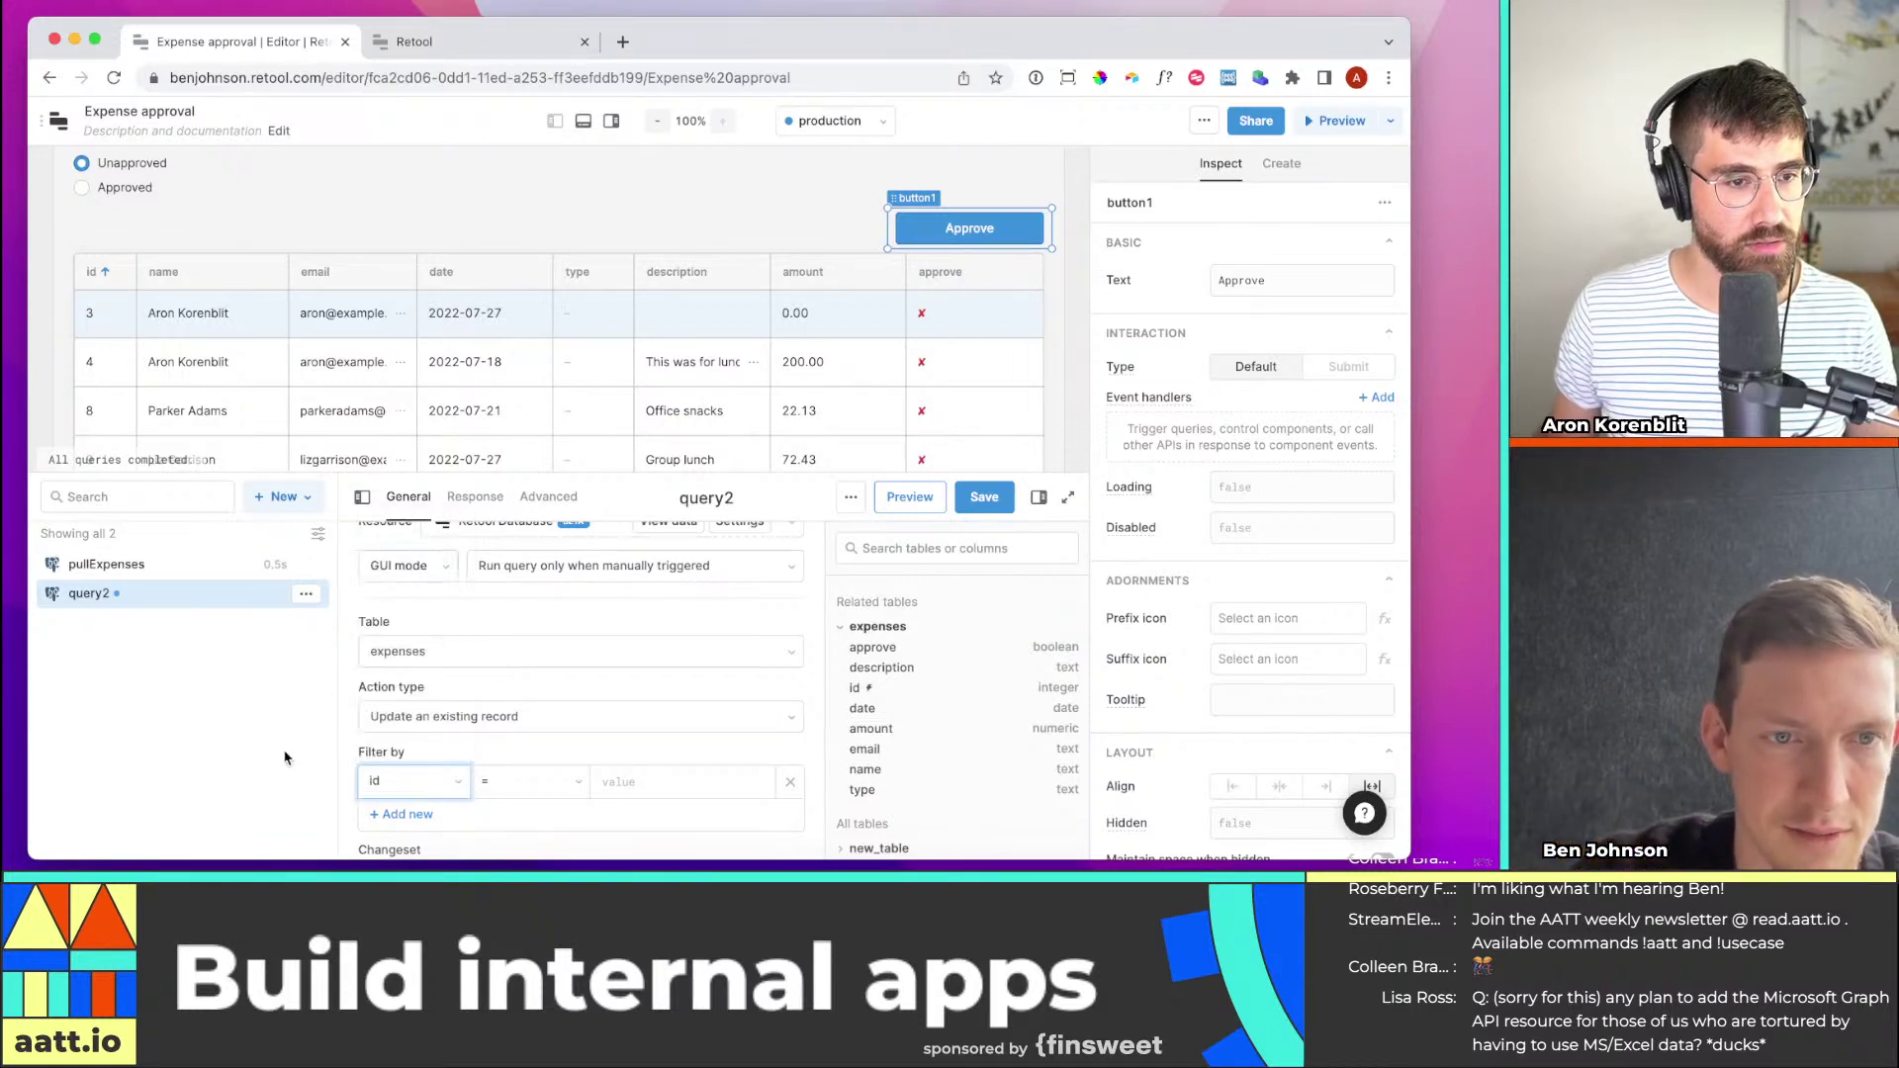
{"action": "left_click", "coordinate": [643, 780]}
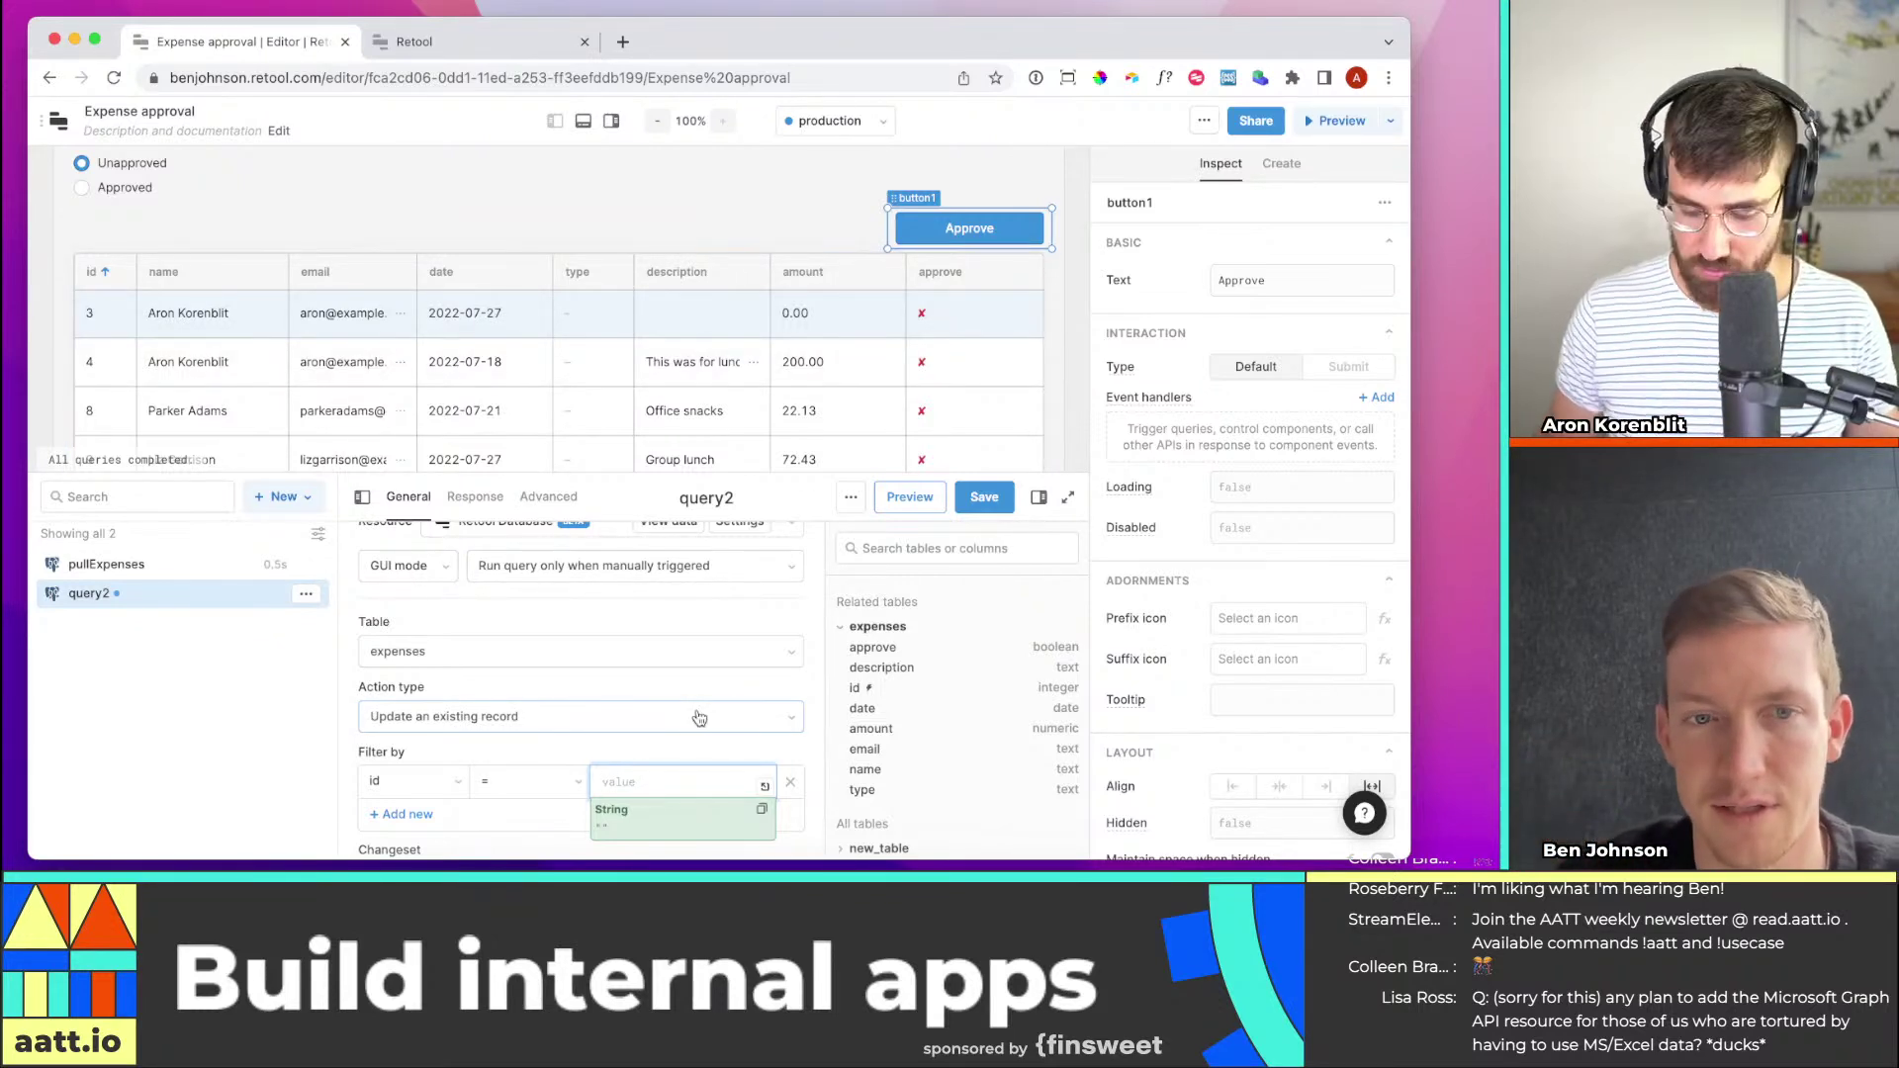
{"action": "type", "text": "{{"}
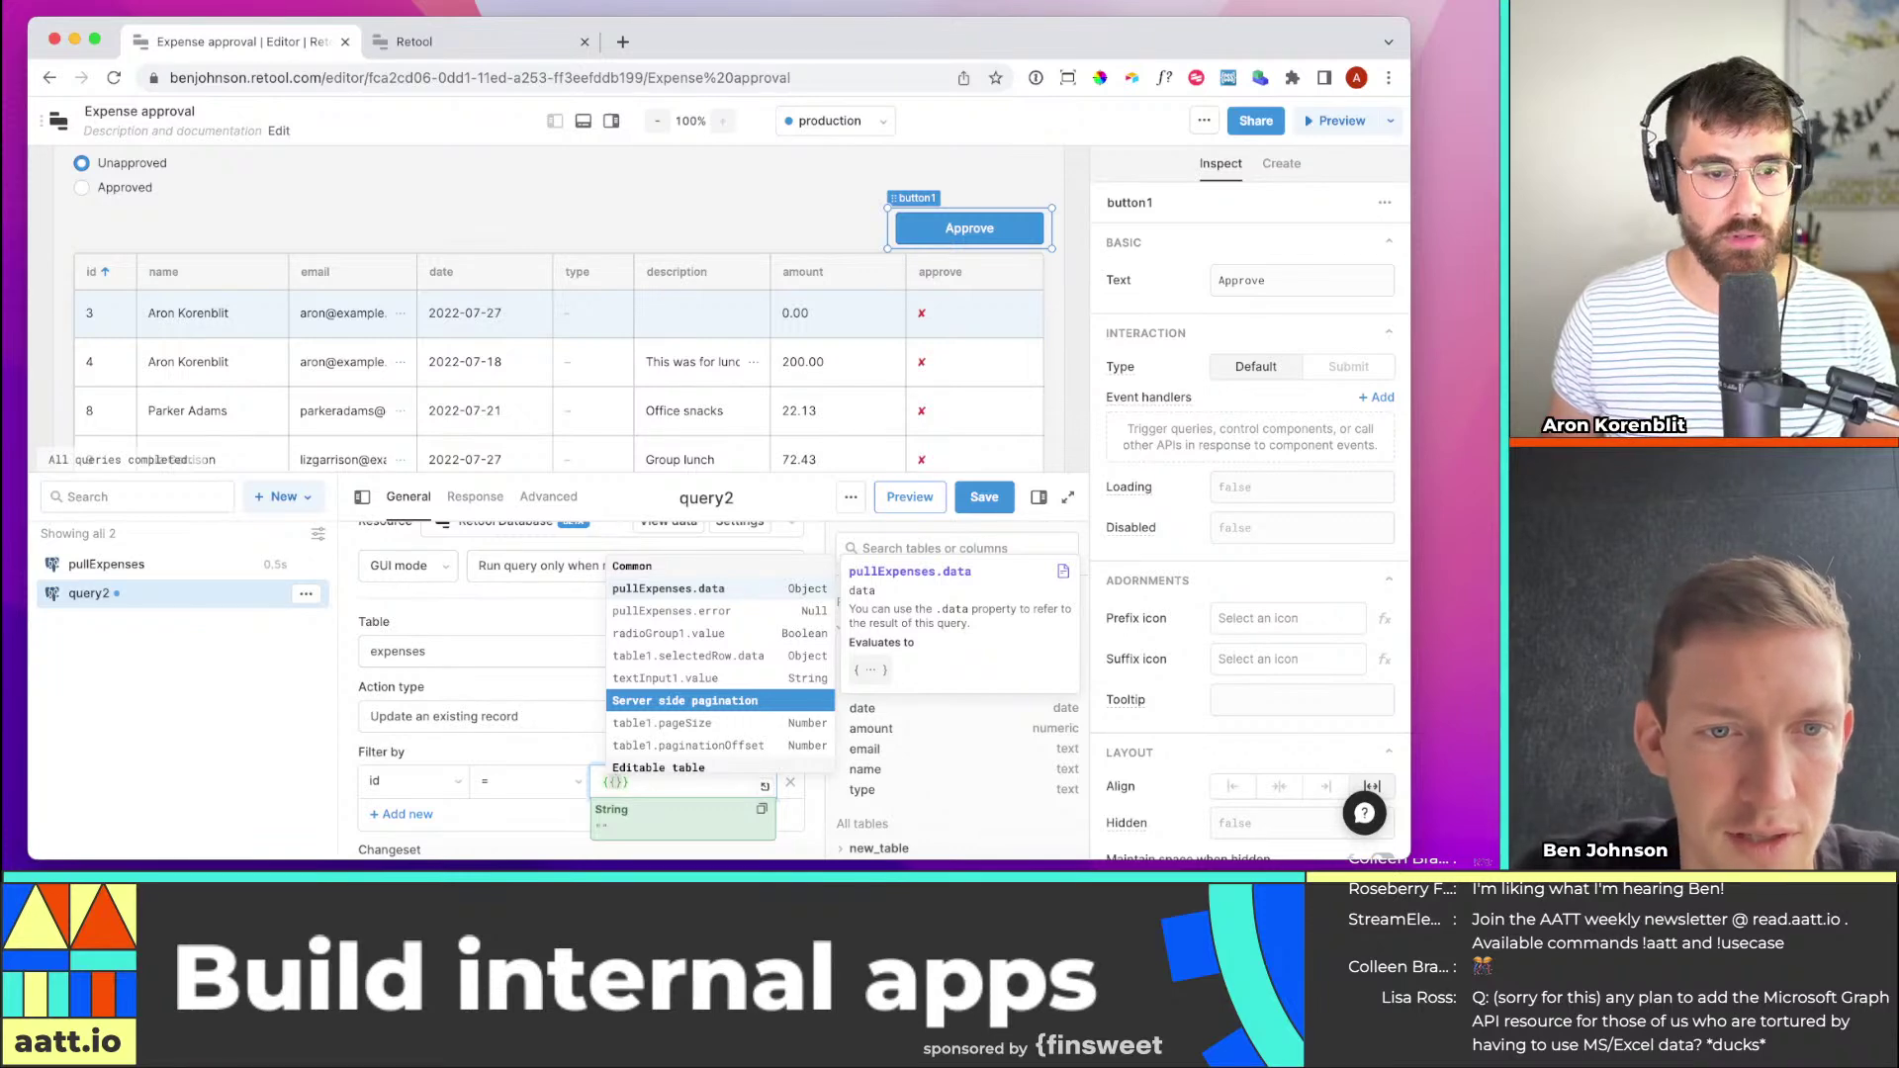
{"action": "type", "text": "table1."}
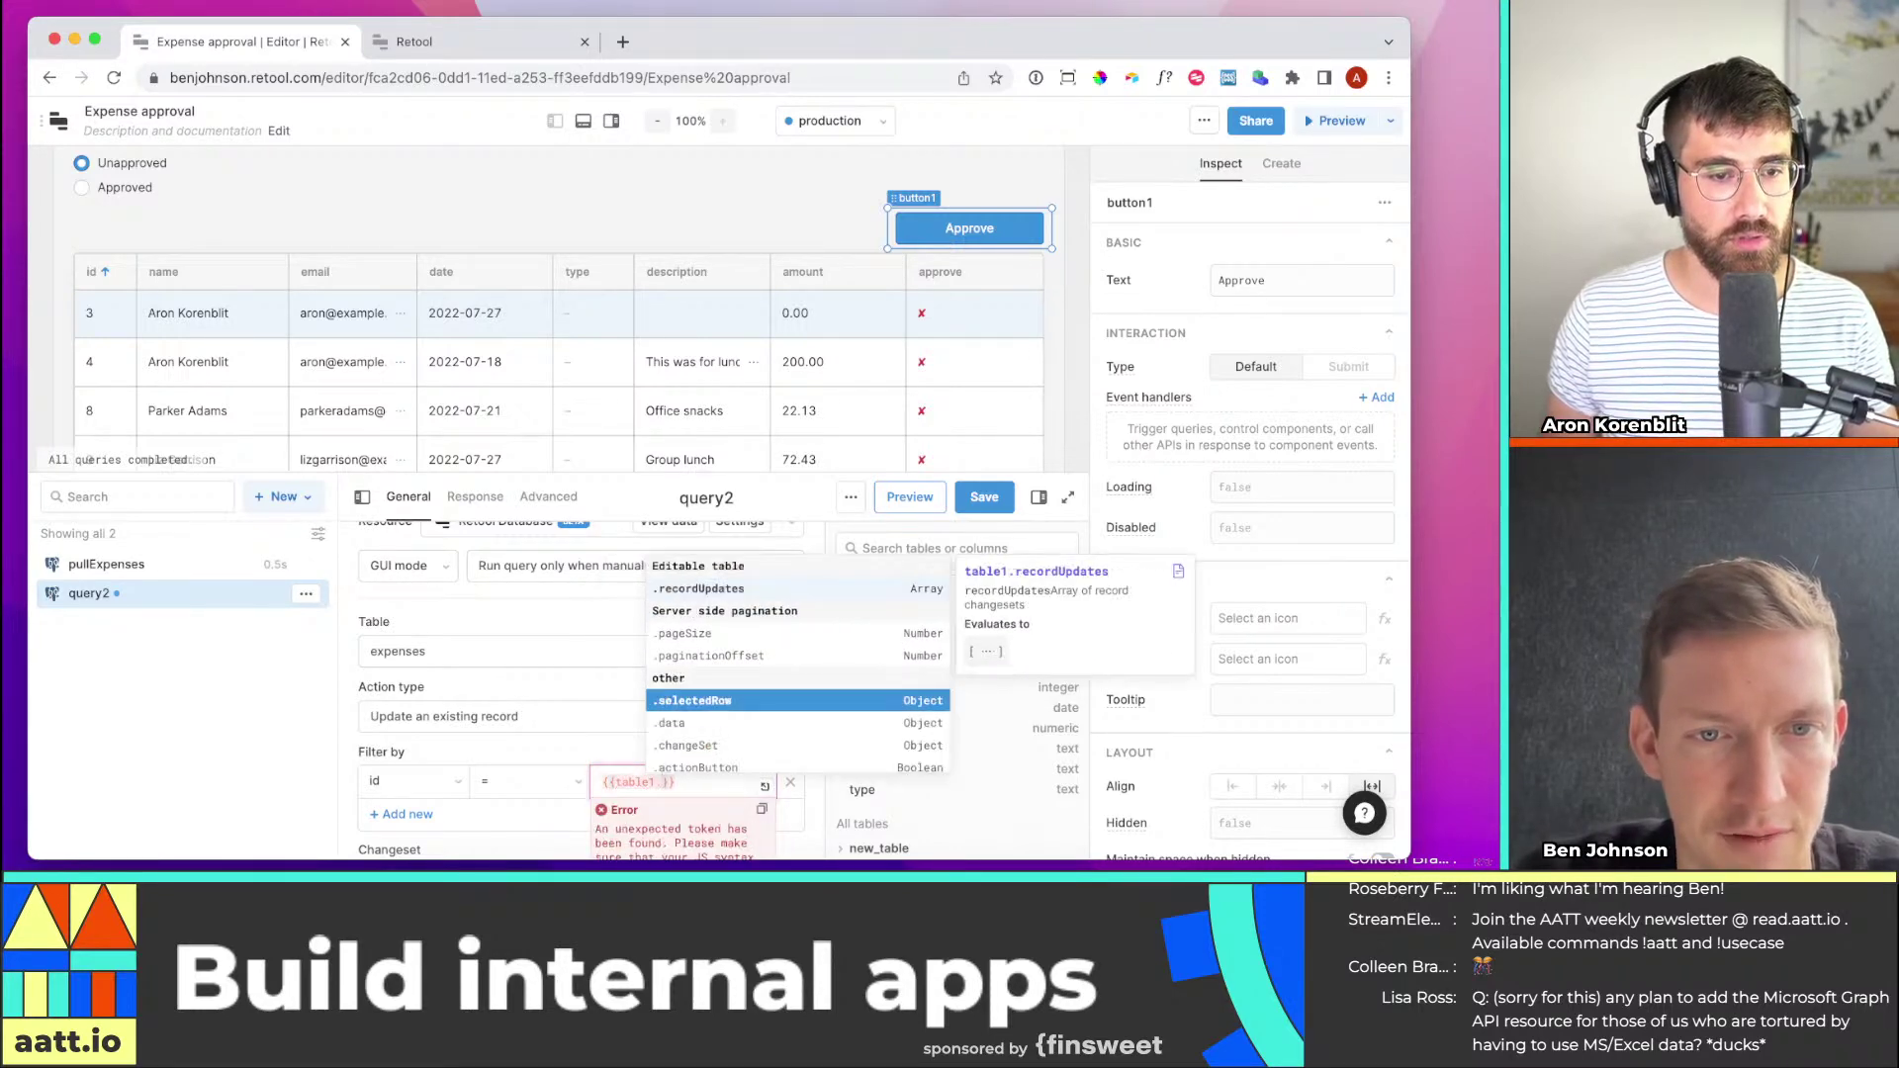
{"action": "type", "text": "selected"}
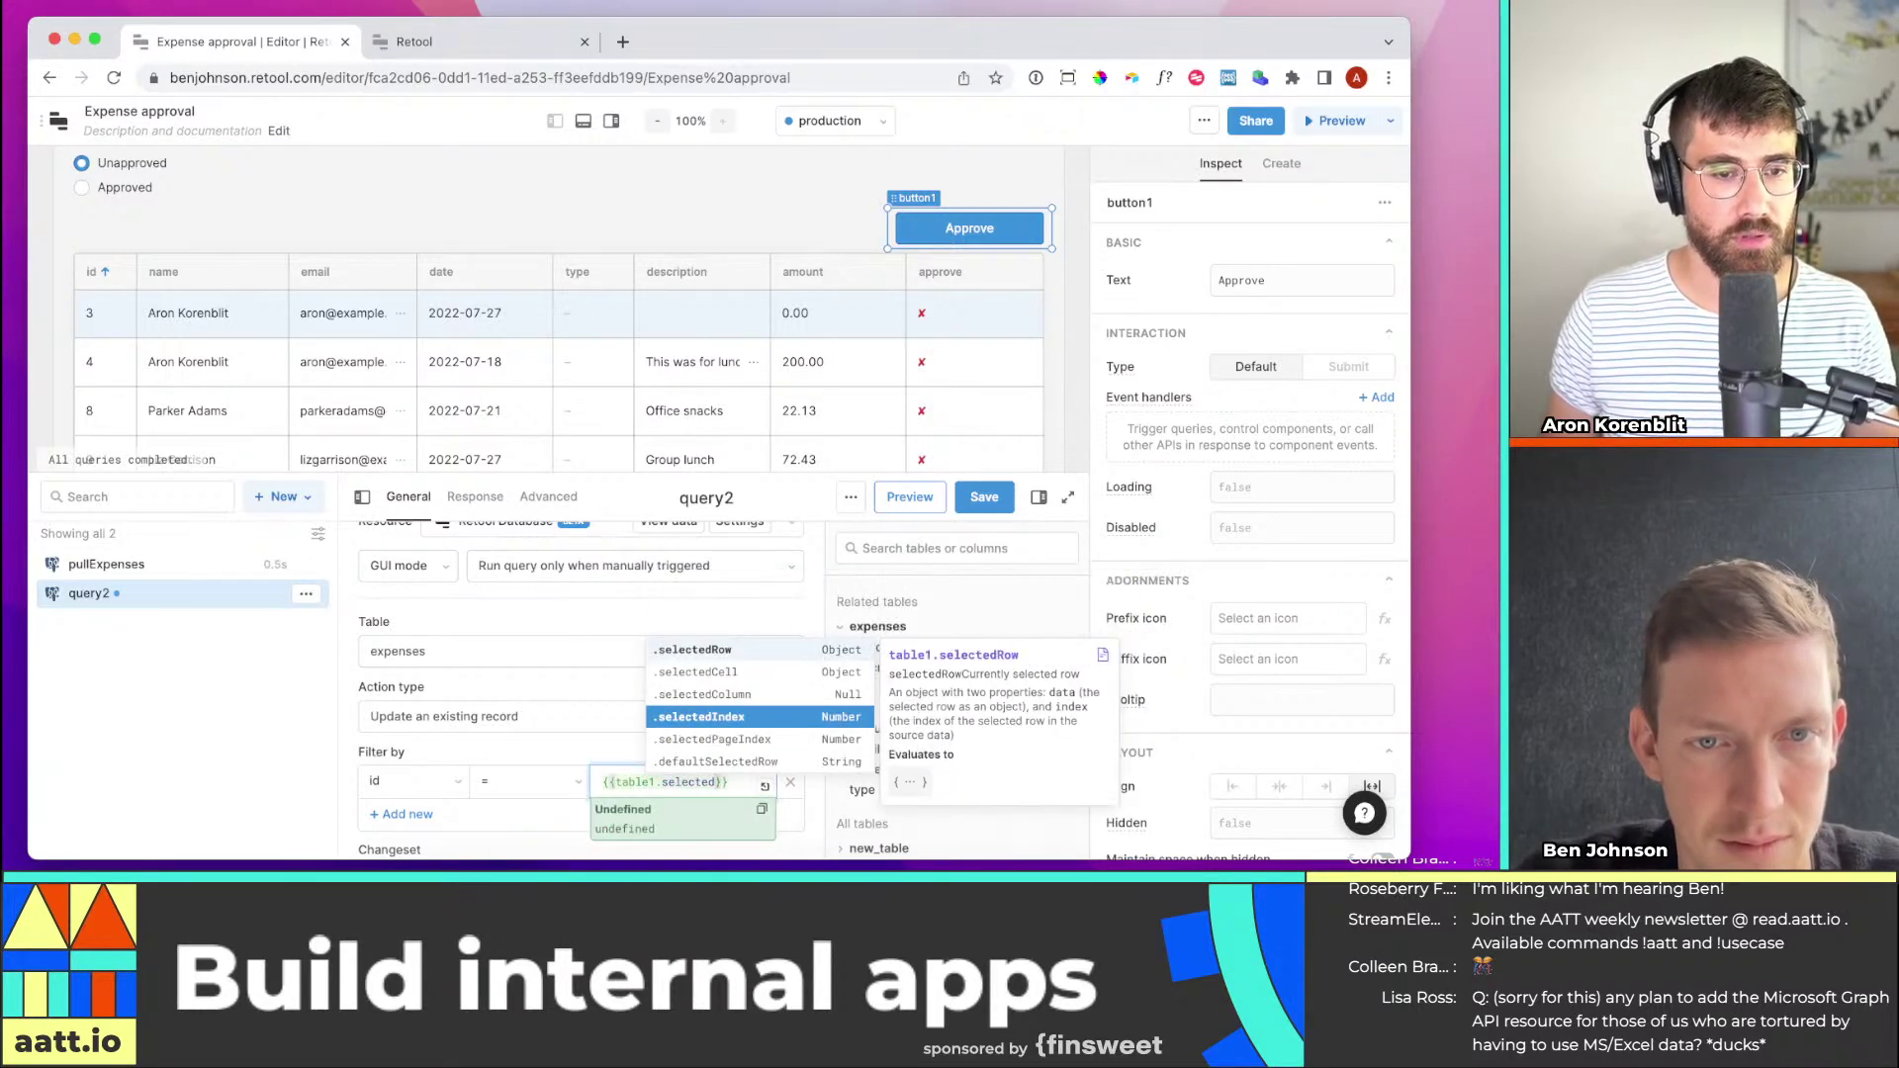
{"action": "left_click", "coordinate": [697, 762]}
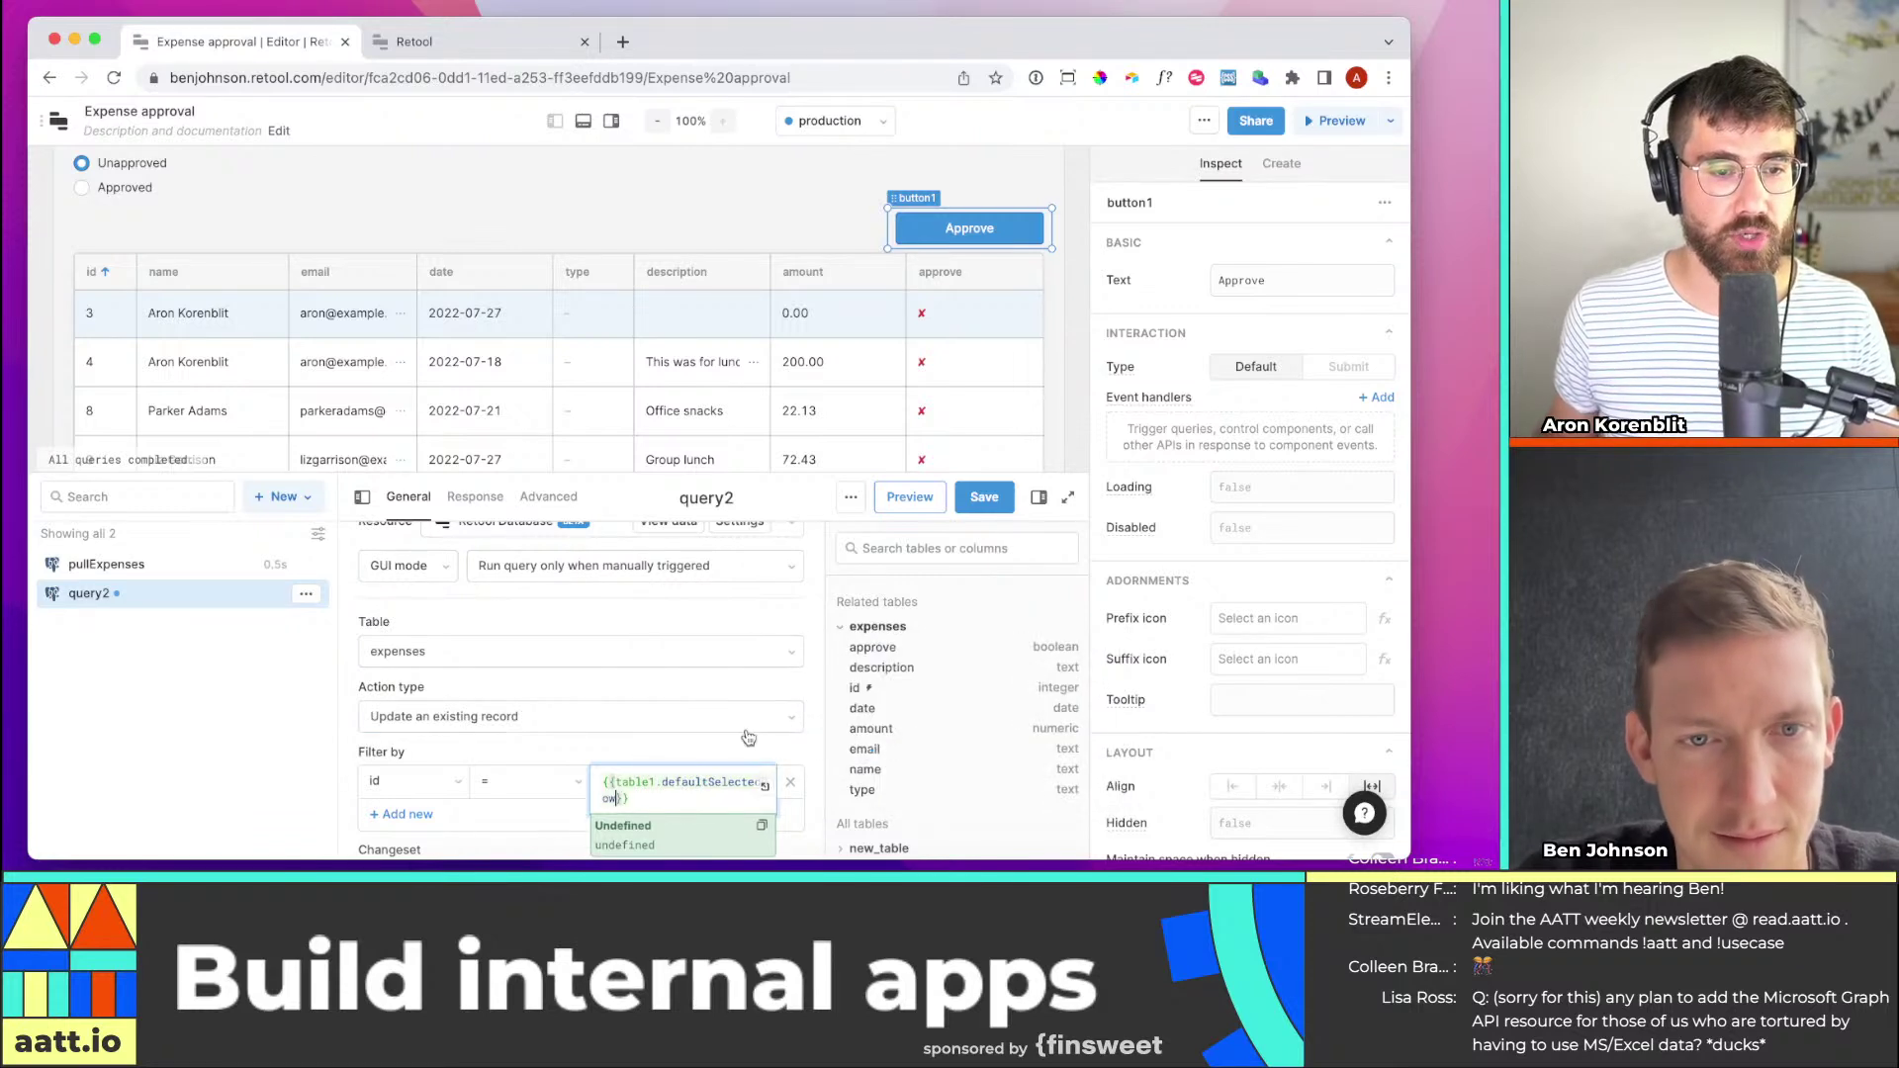
{"action": "scroll", "coordinate": [690, 793], "scroll_direction": "down", "scroll_amount": 1}
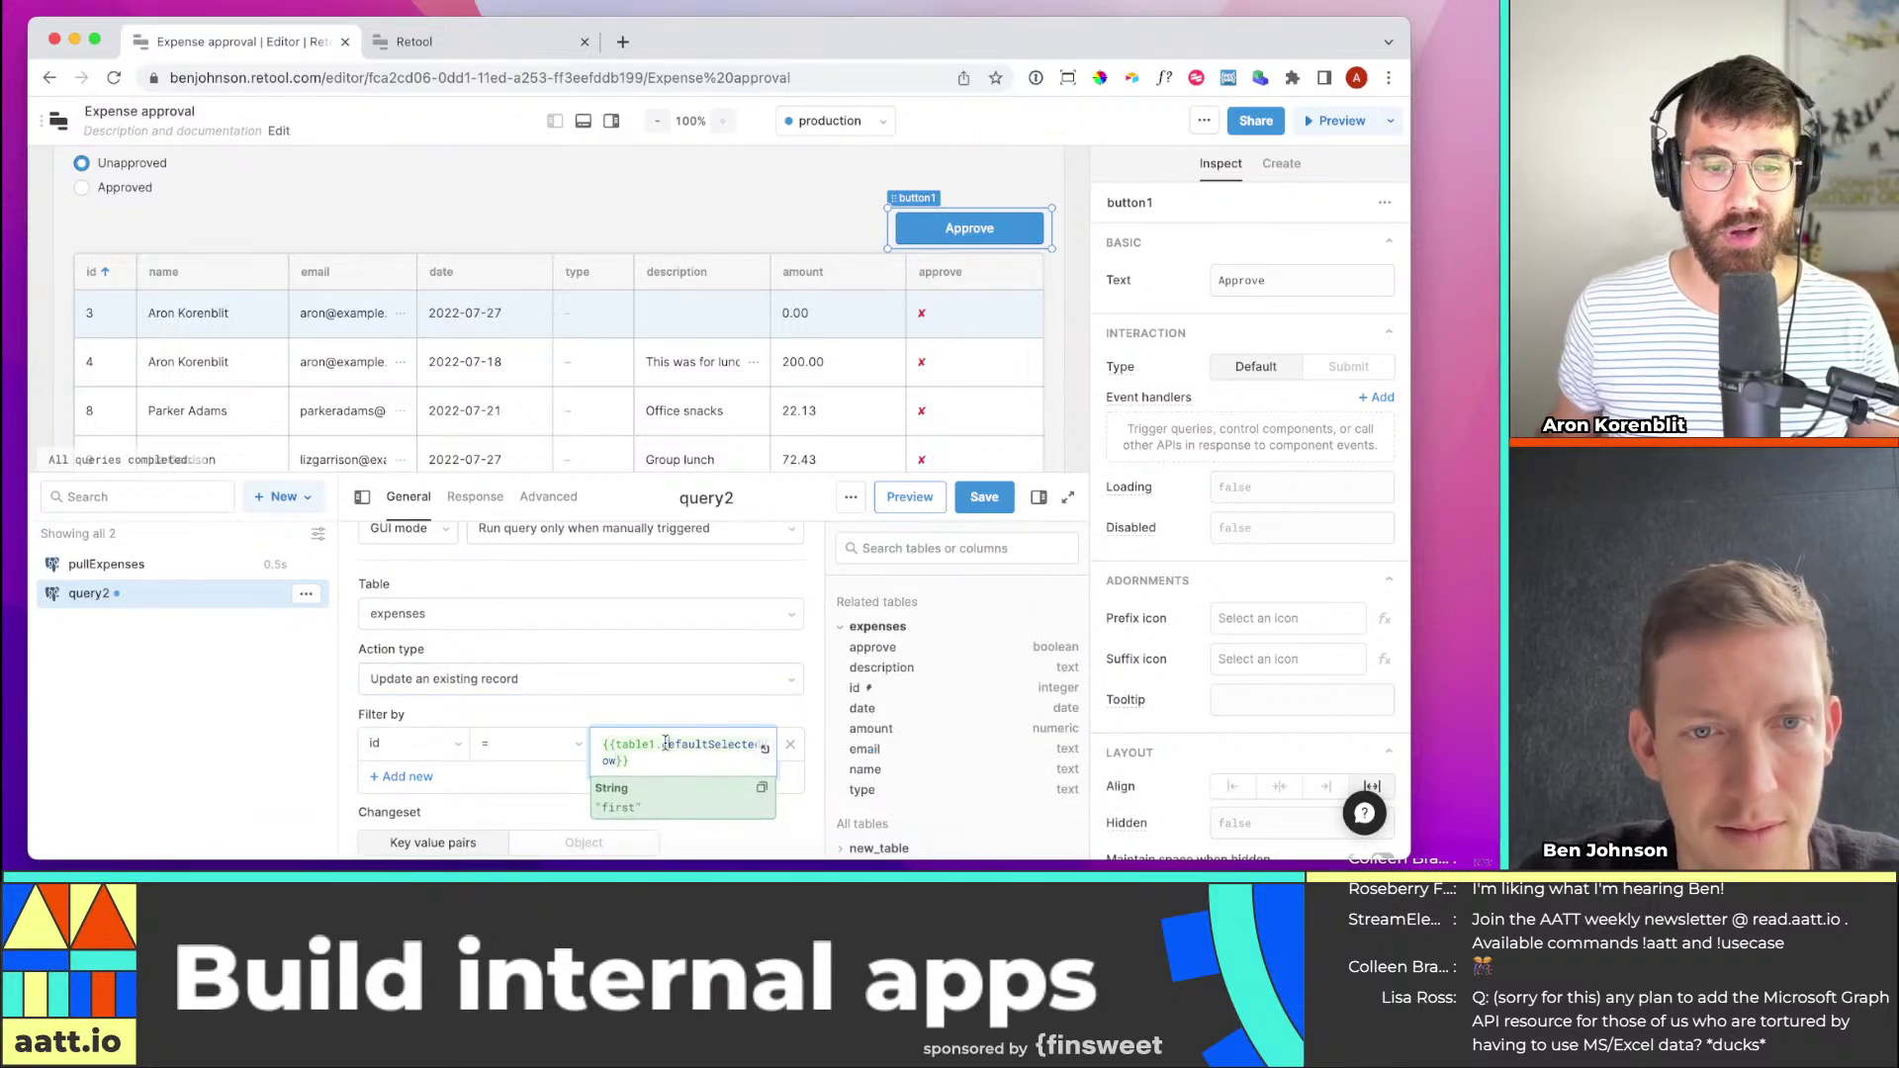
{"action": "double_click", "coordinate": [696, 744]}
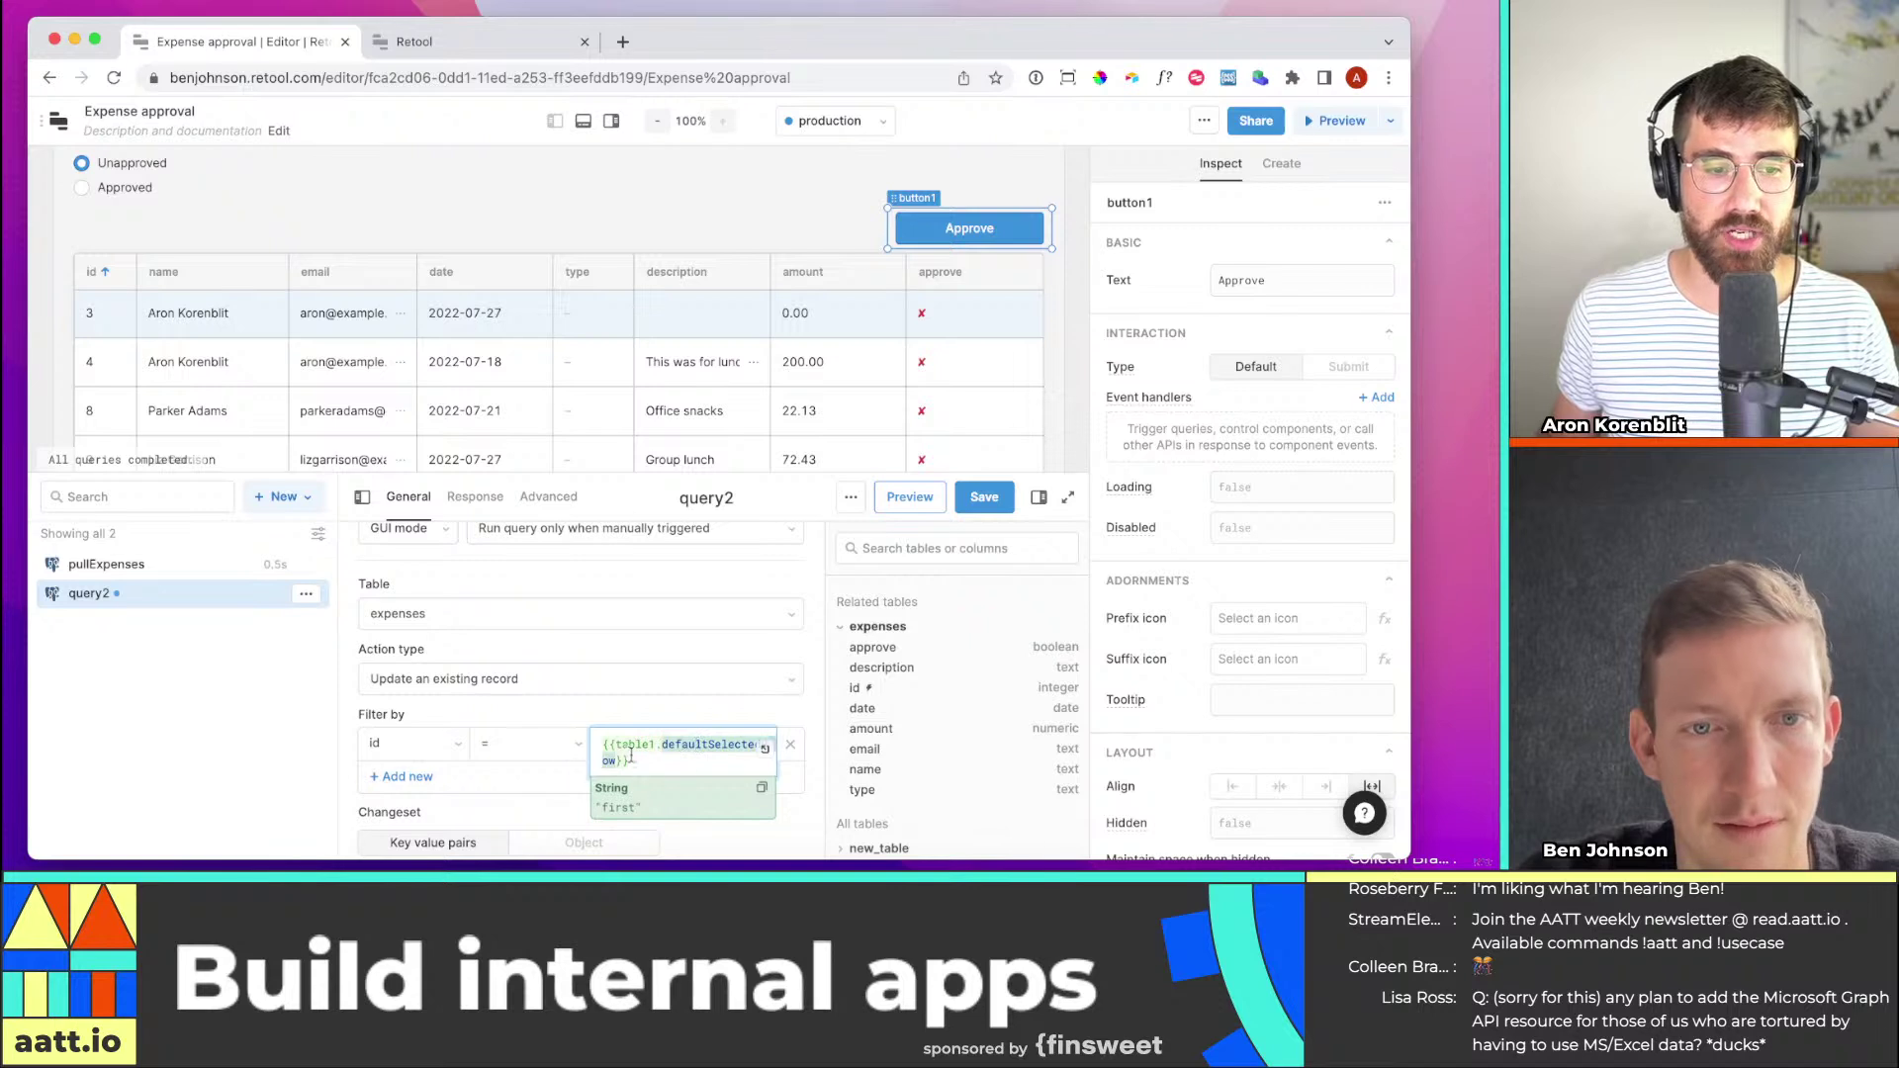
{"action": "left_click", "coordinate": [646, 759]}
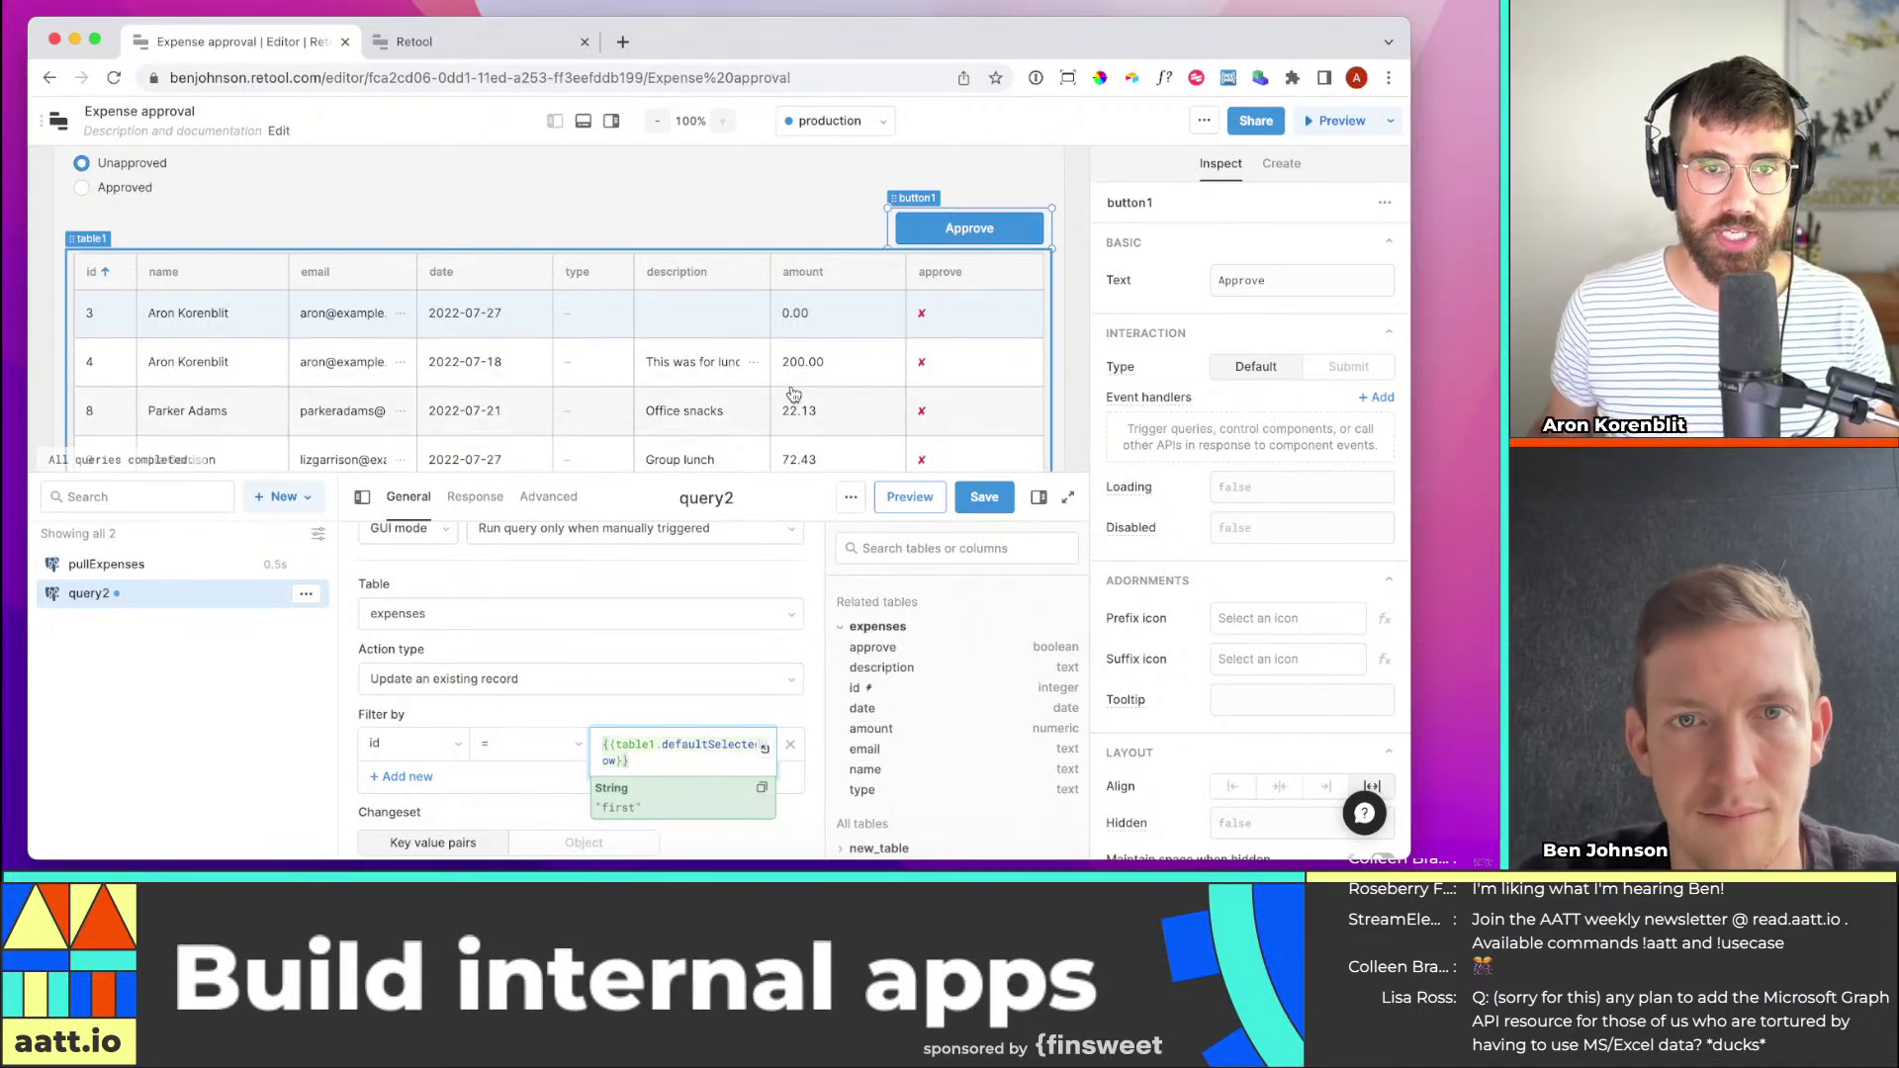
{"action": "scroll", "coordinate": [471, 752], "scroll_direction": "down", "scroll_amount": 1}
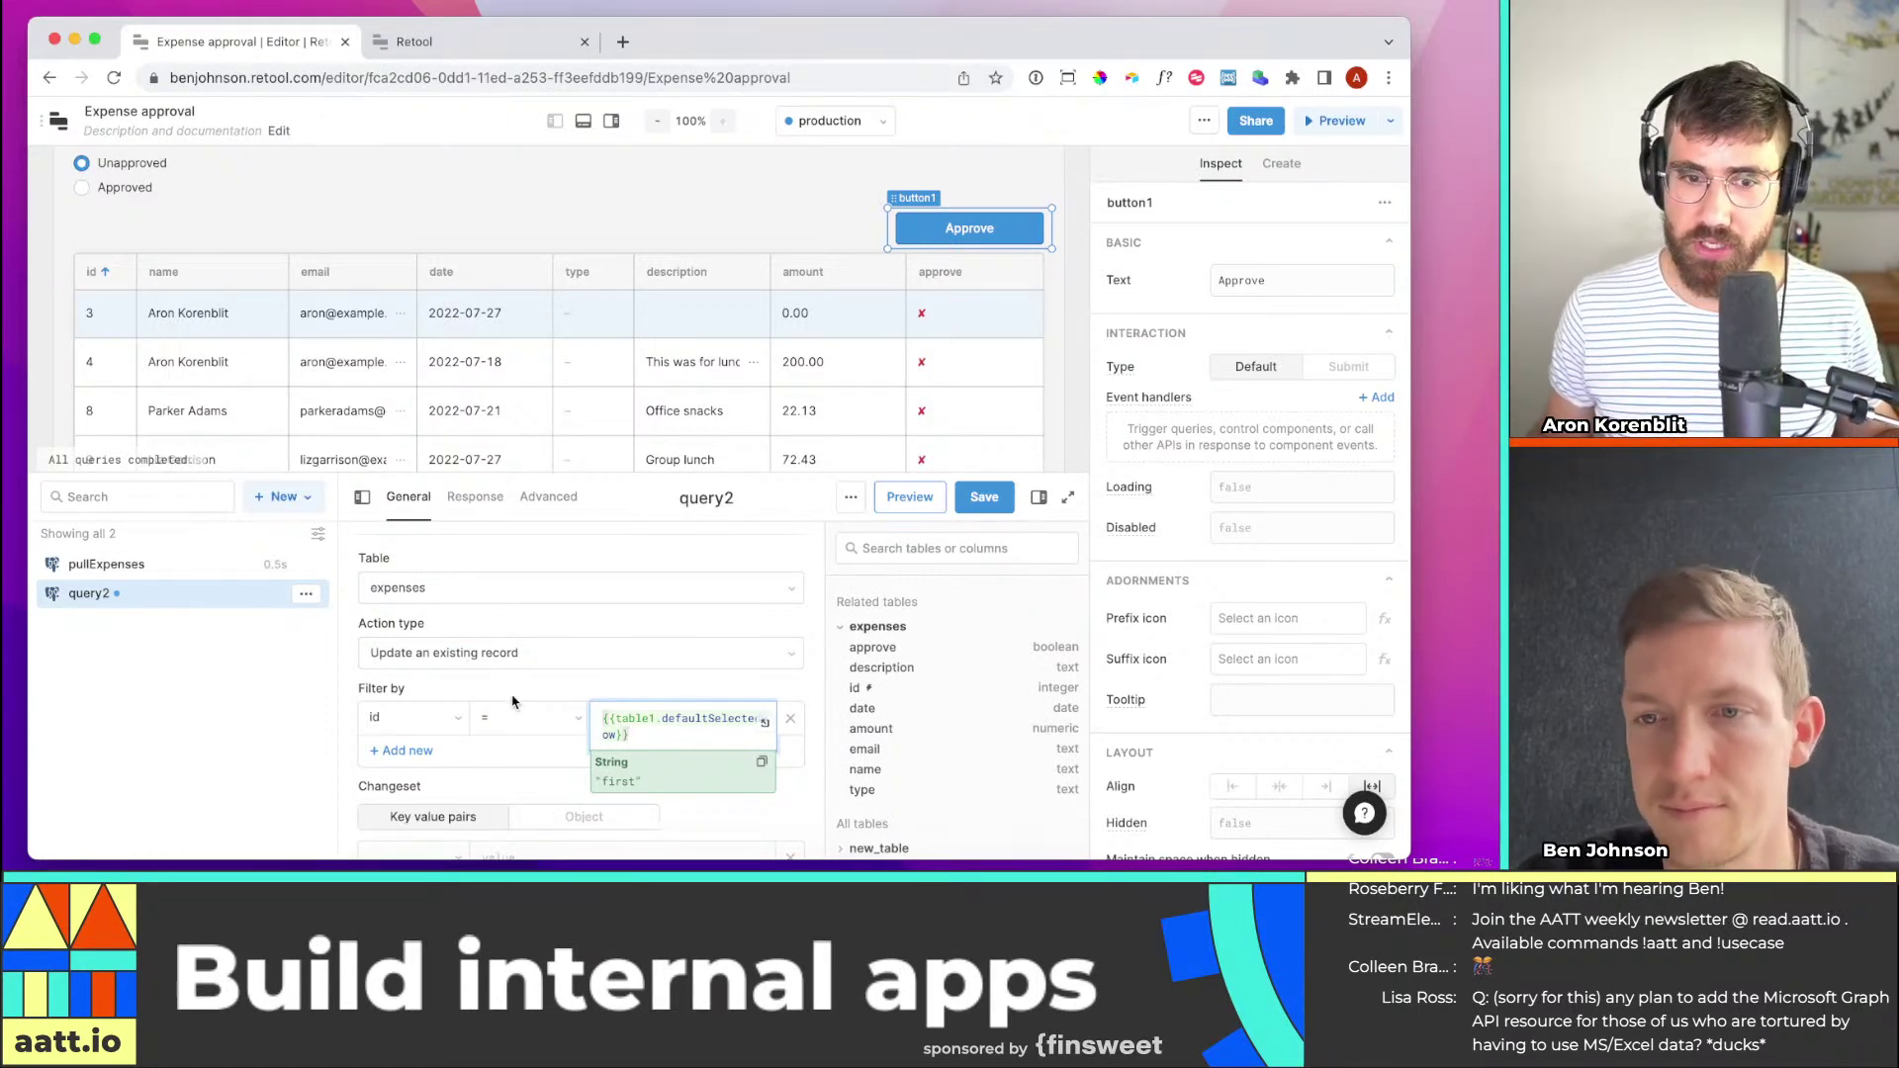
{"action": "scroll", "coordinate": [513, 704], "scroll_direction": "down", "scroll_amount": 1}
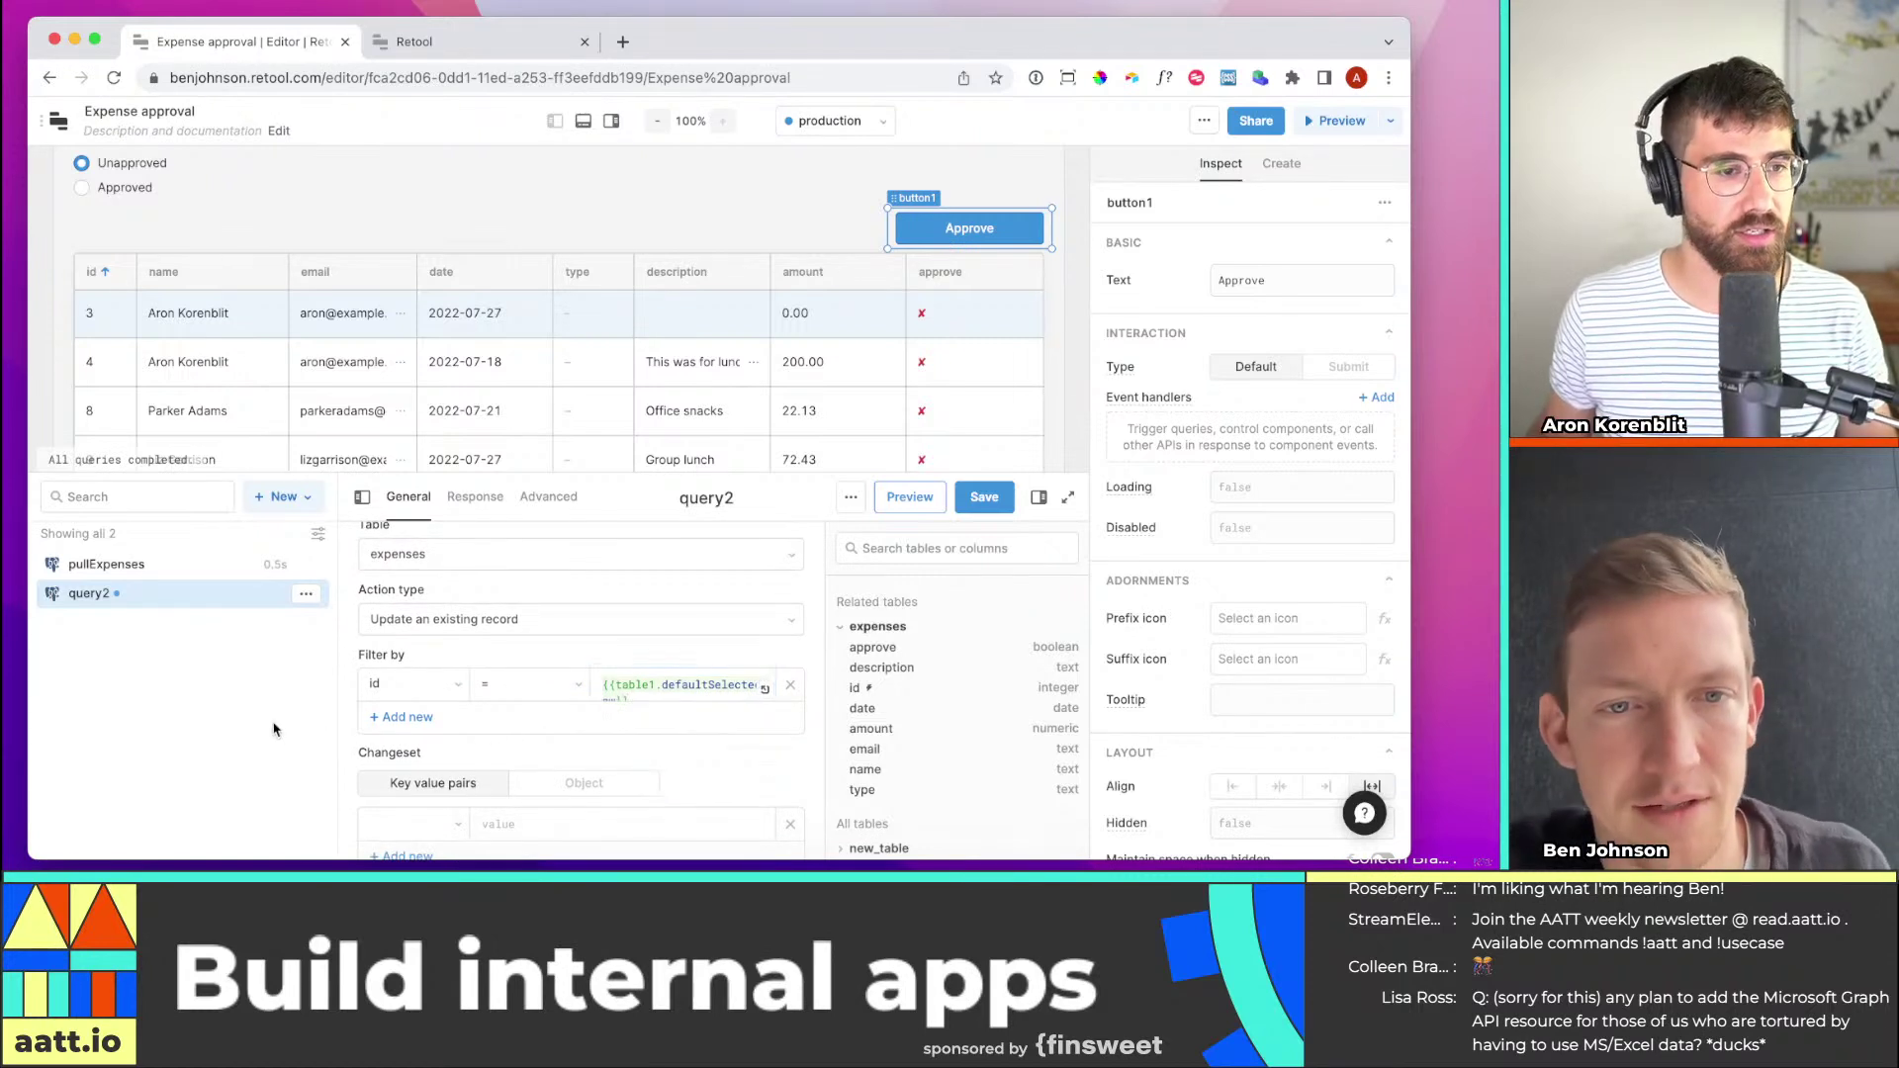
{"action": "scroll", "coordinate": [624, 692], "scroll_direction": "down", "scroll_amount": 1}
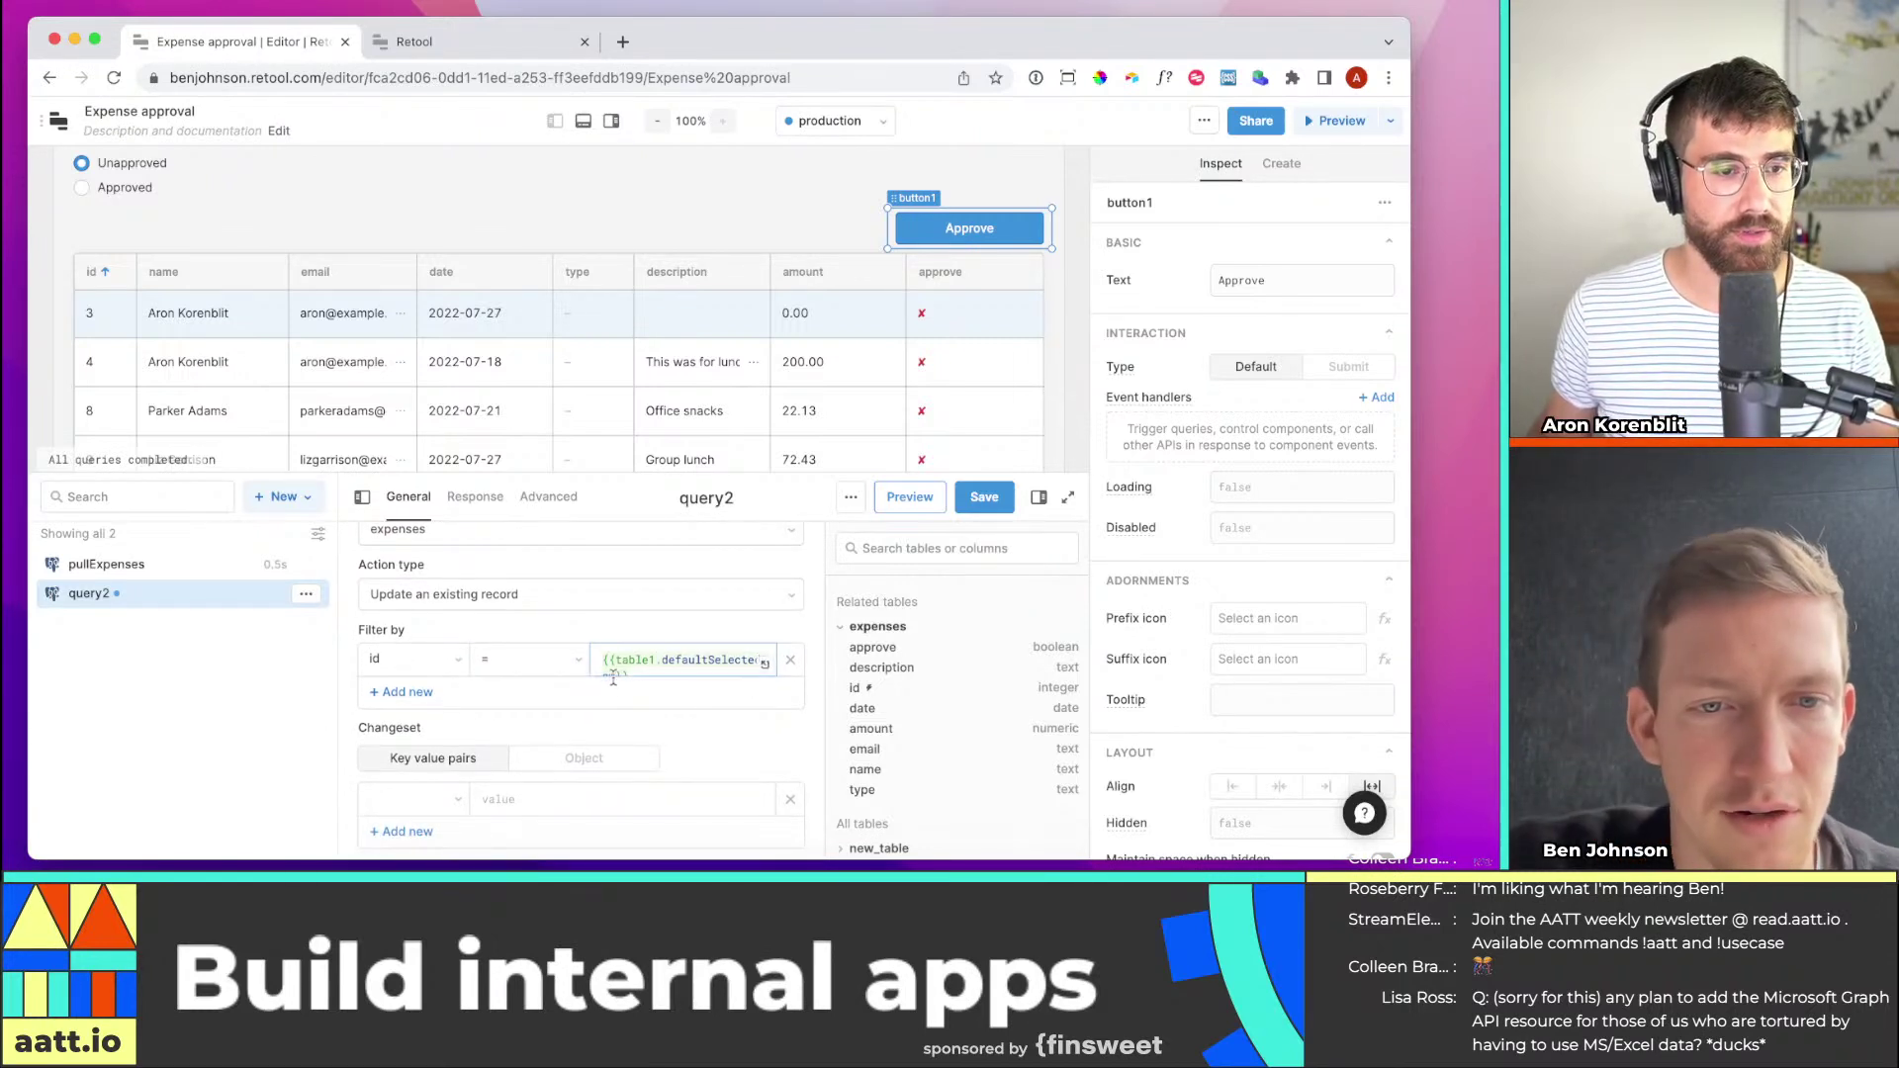
{"action": "scroll", "coordinate": [517, 722], "scroll_direction": "down", "scroll_amount": 1}
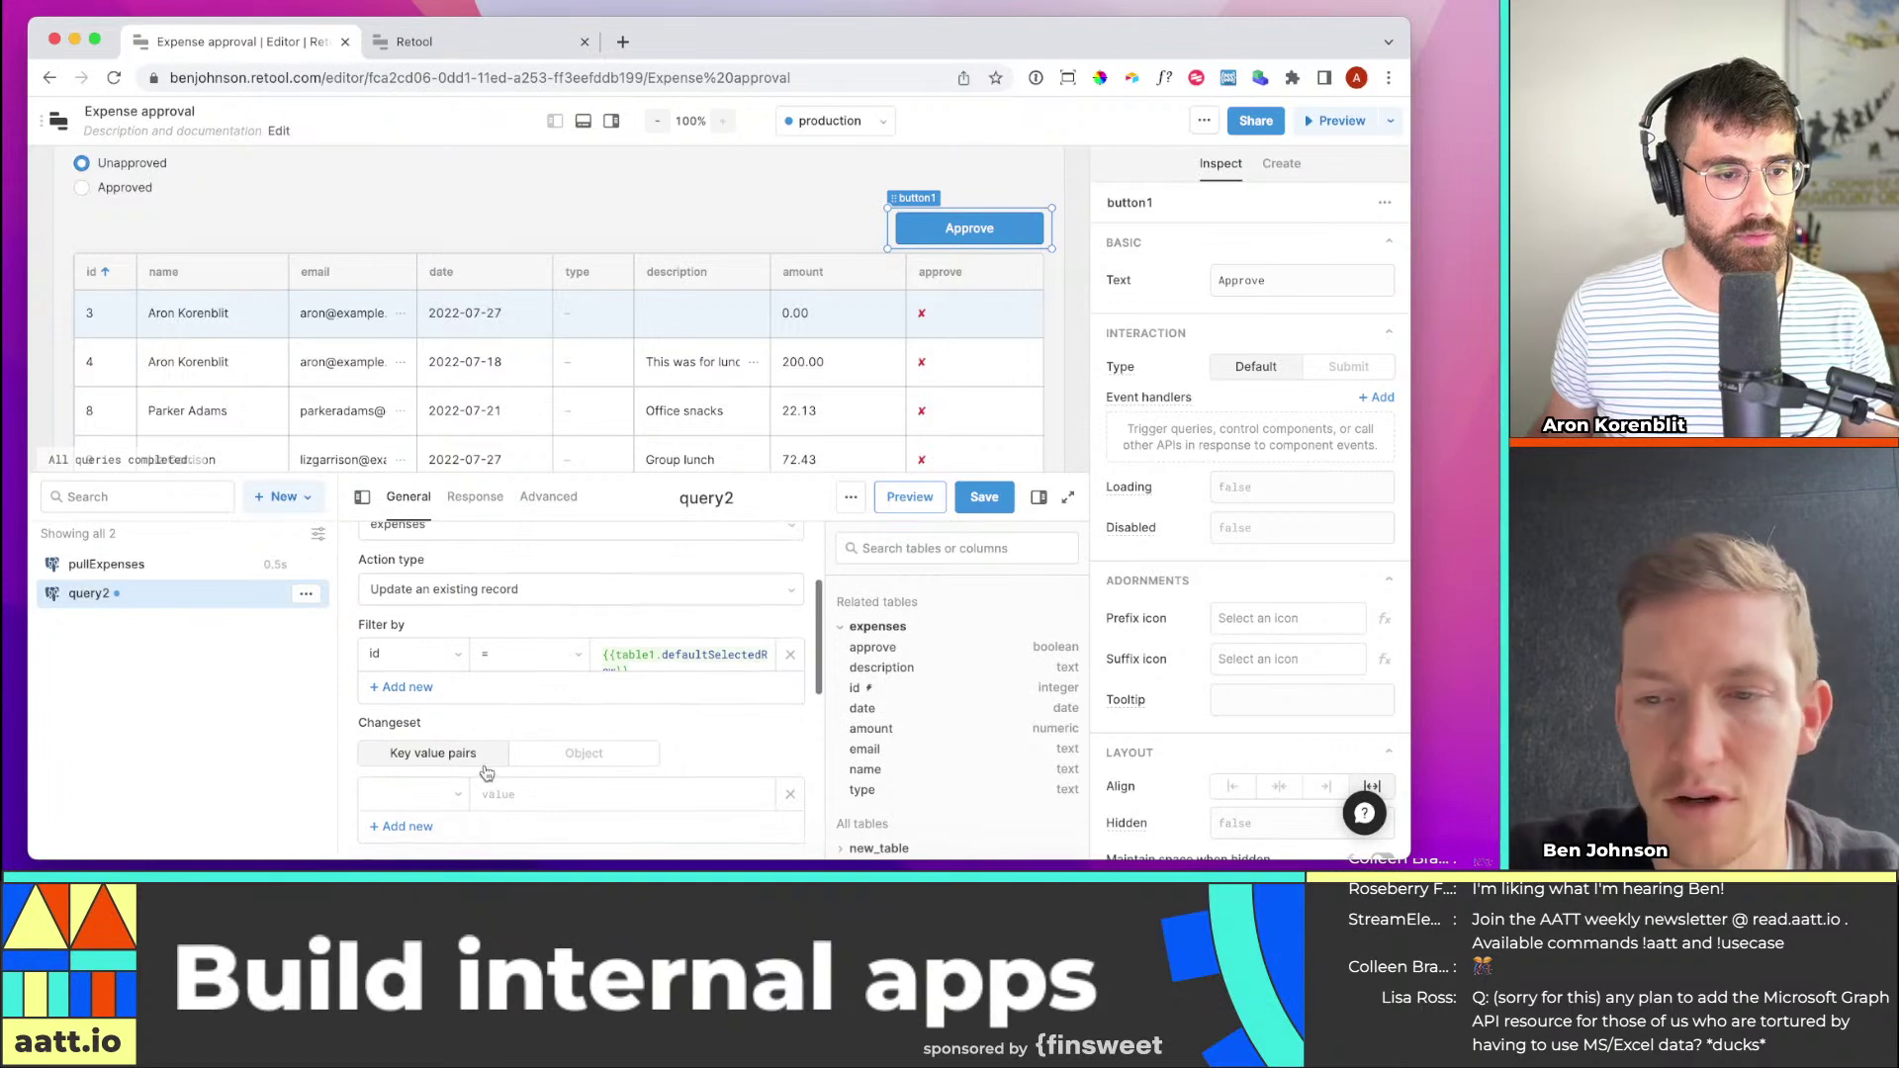
{"action": "scroll", "coordinate": [487, 773], "scroll_direction": "down", "scroll_amount": 1}
{"action": "left_click", "coordinate": [459, 782]}
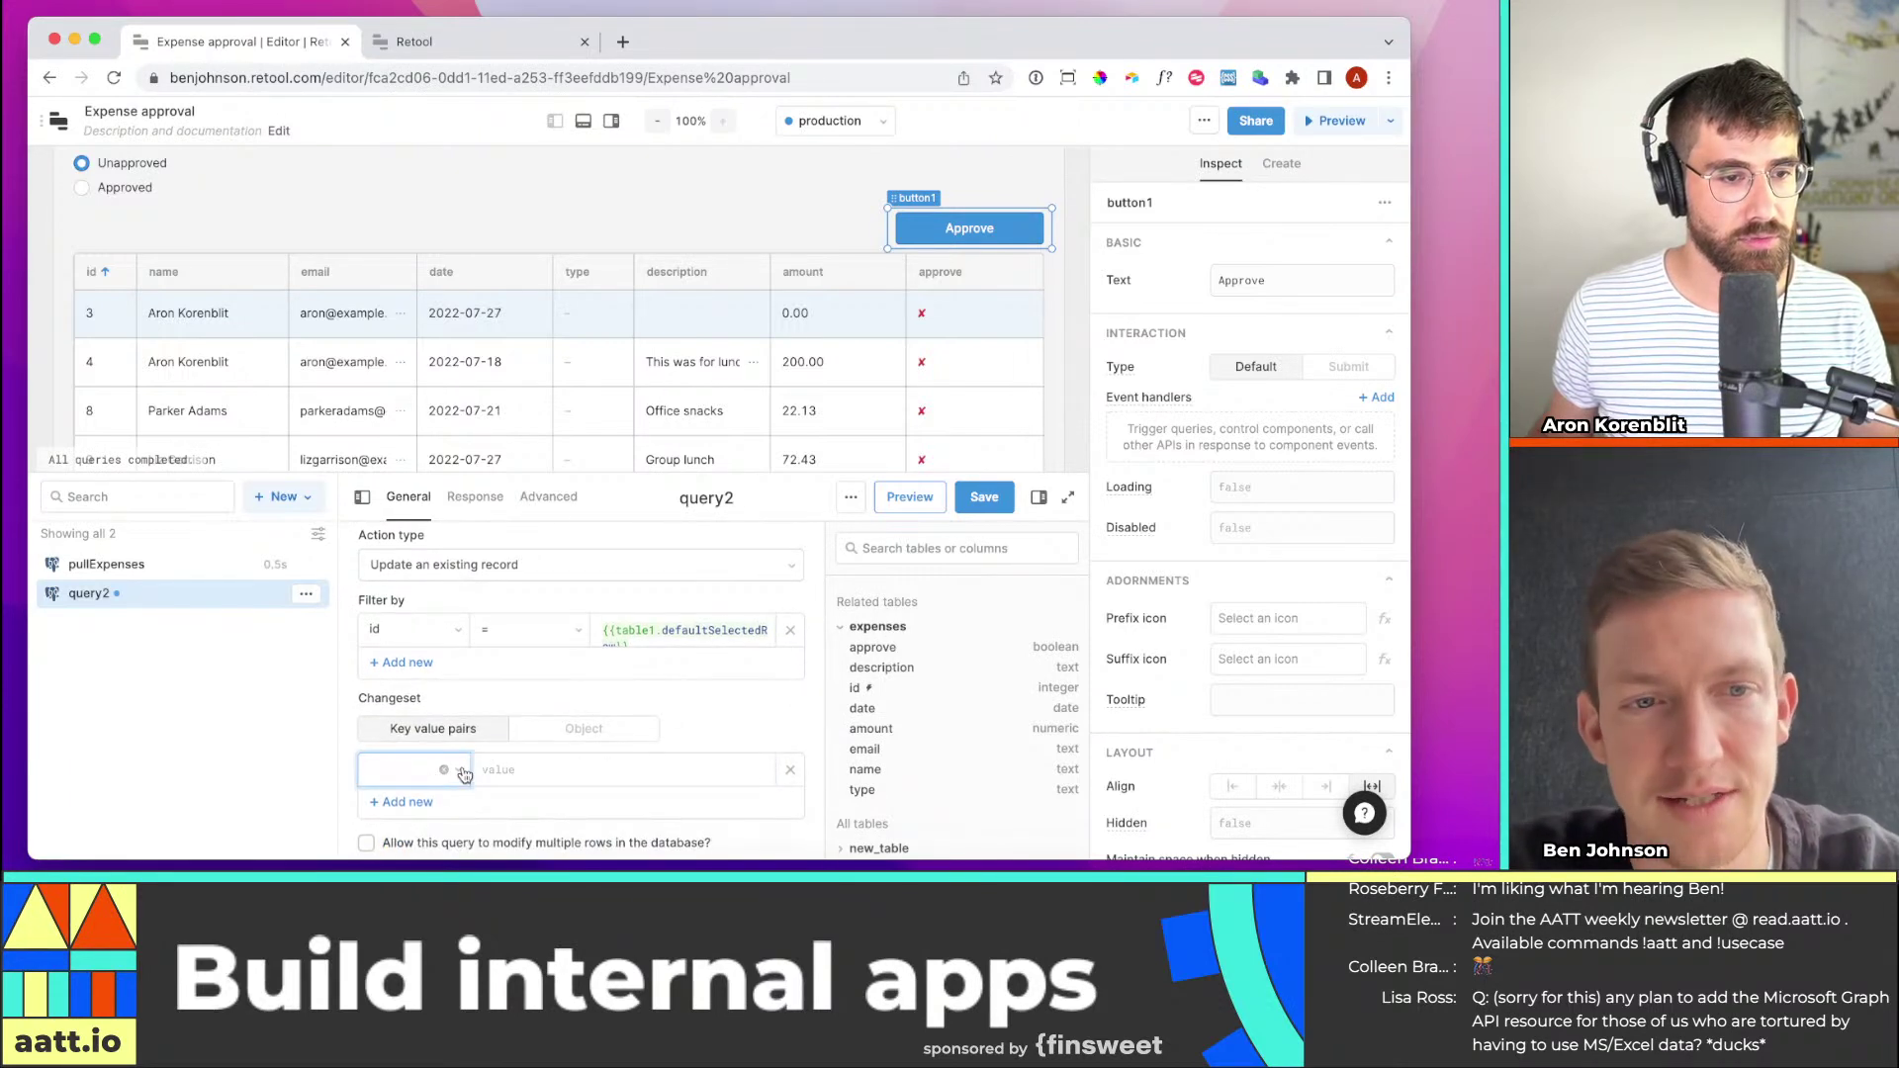
Change query2's id filter value to {{table1.selectedRow.data.id}}
{"action": "left_click", "coordinate": [631, 645]}
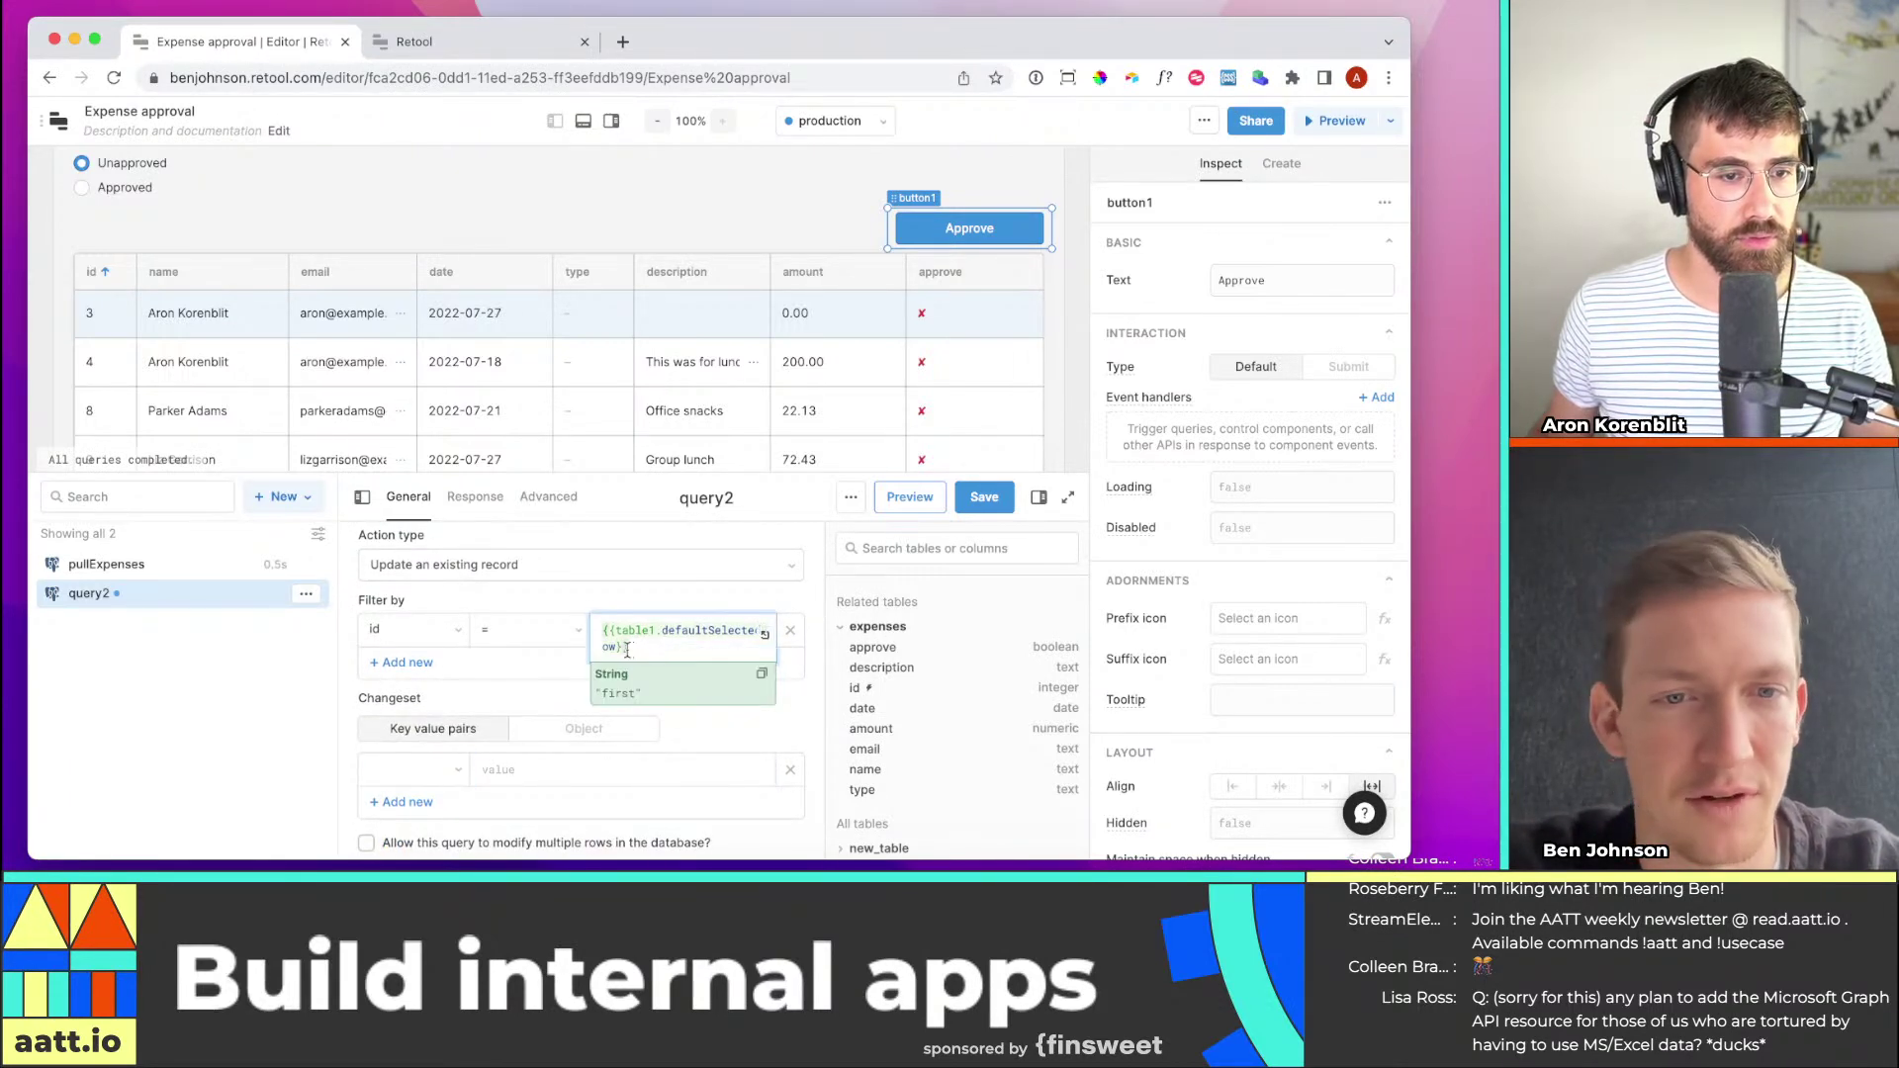
{"action": "double_click", "coordinate": [685, 634]}
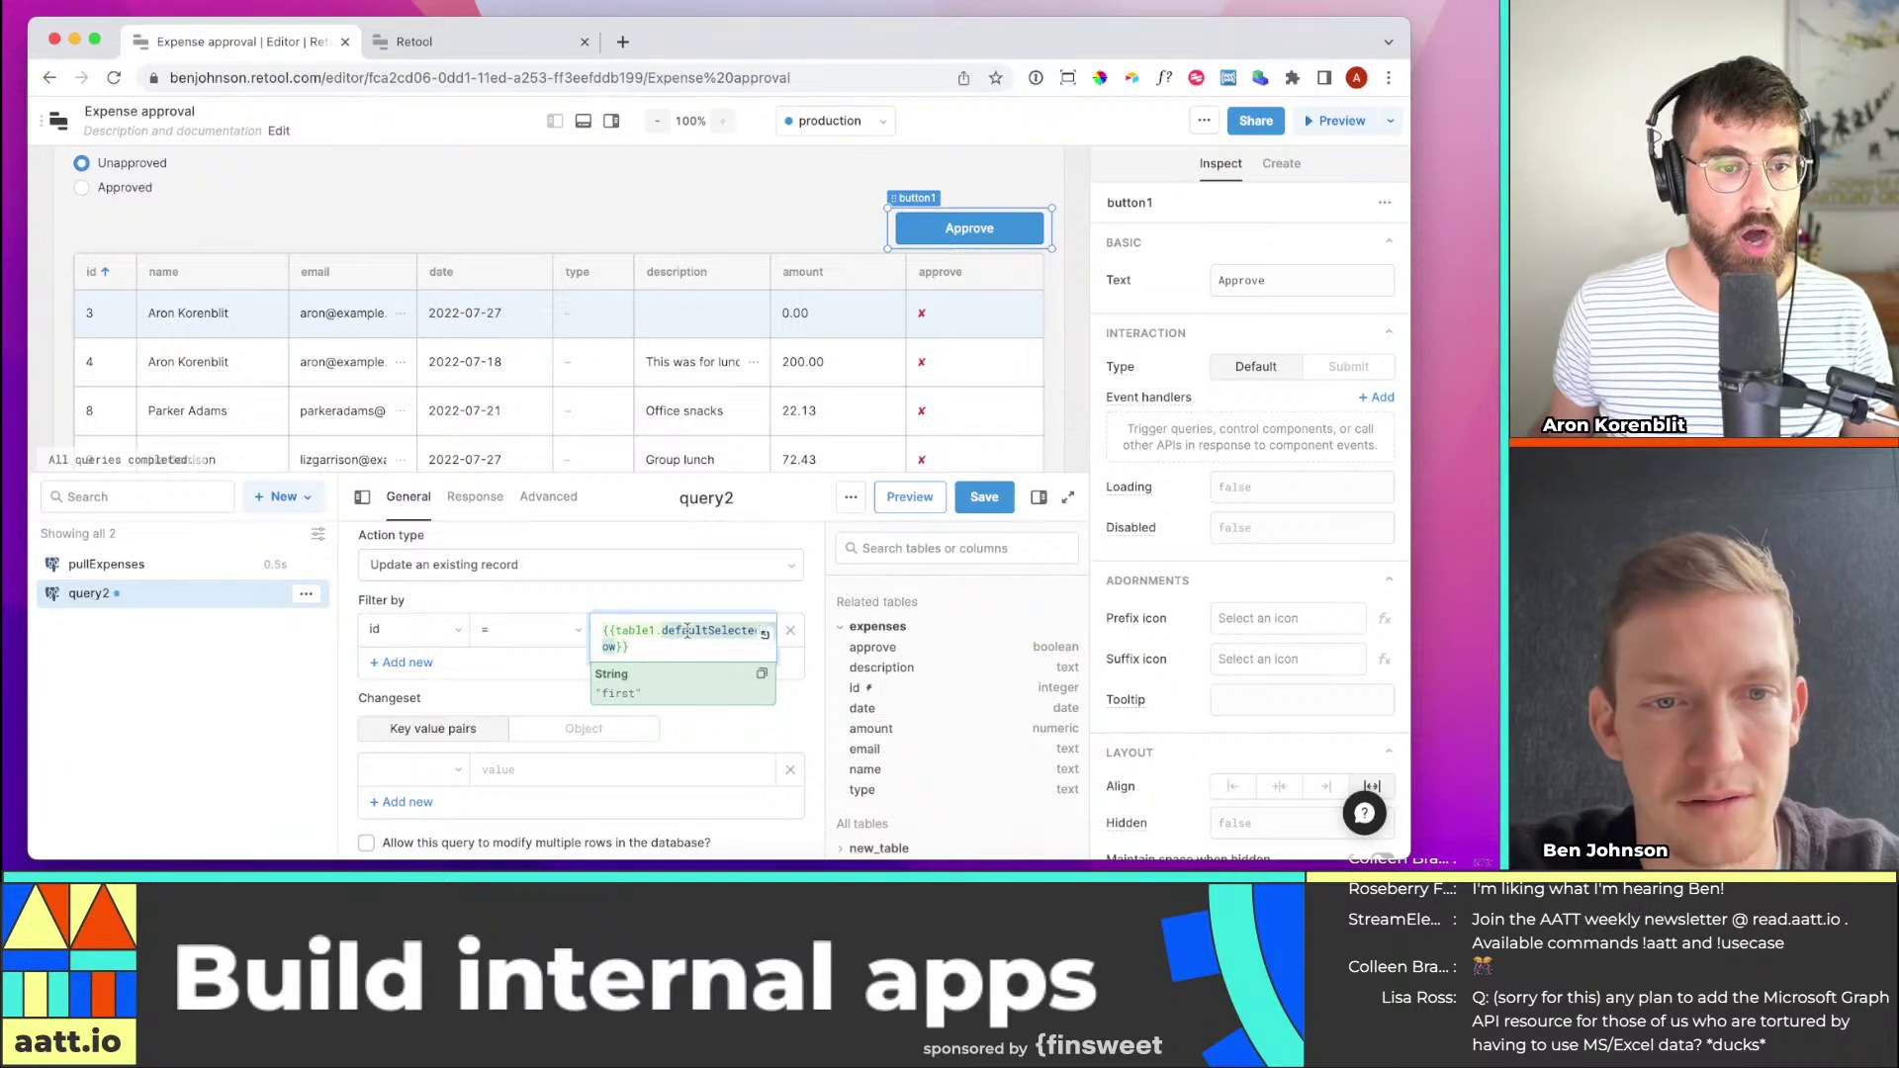
{"action": "type", "text": "selected"}
{"action": "key", "text": "Tab"}
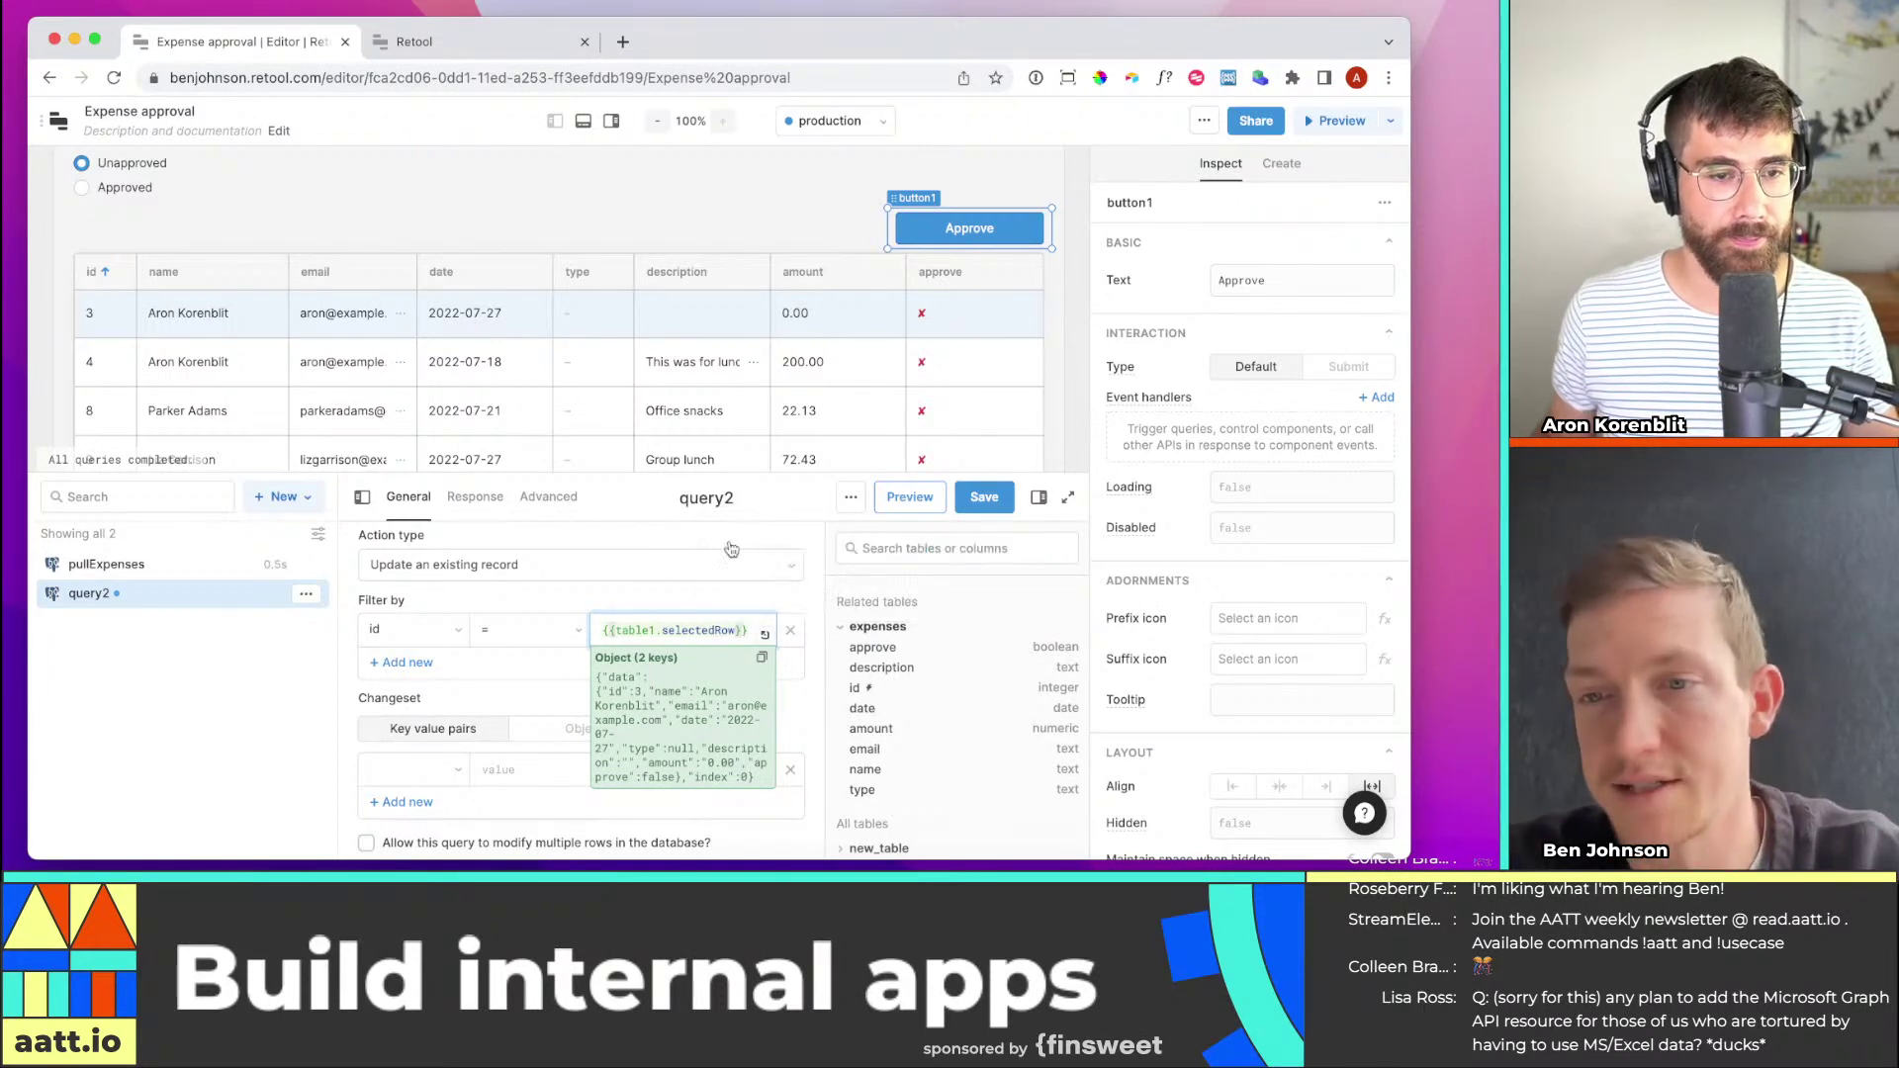
{"action": "type", "text": ".da"}
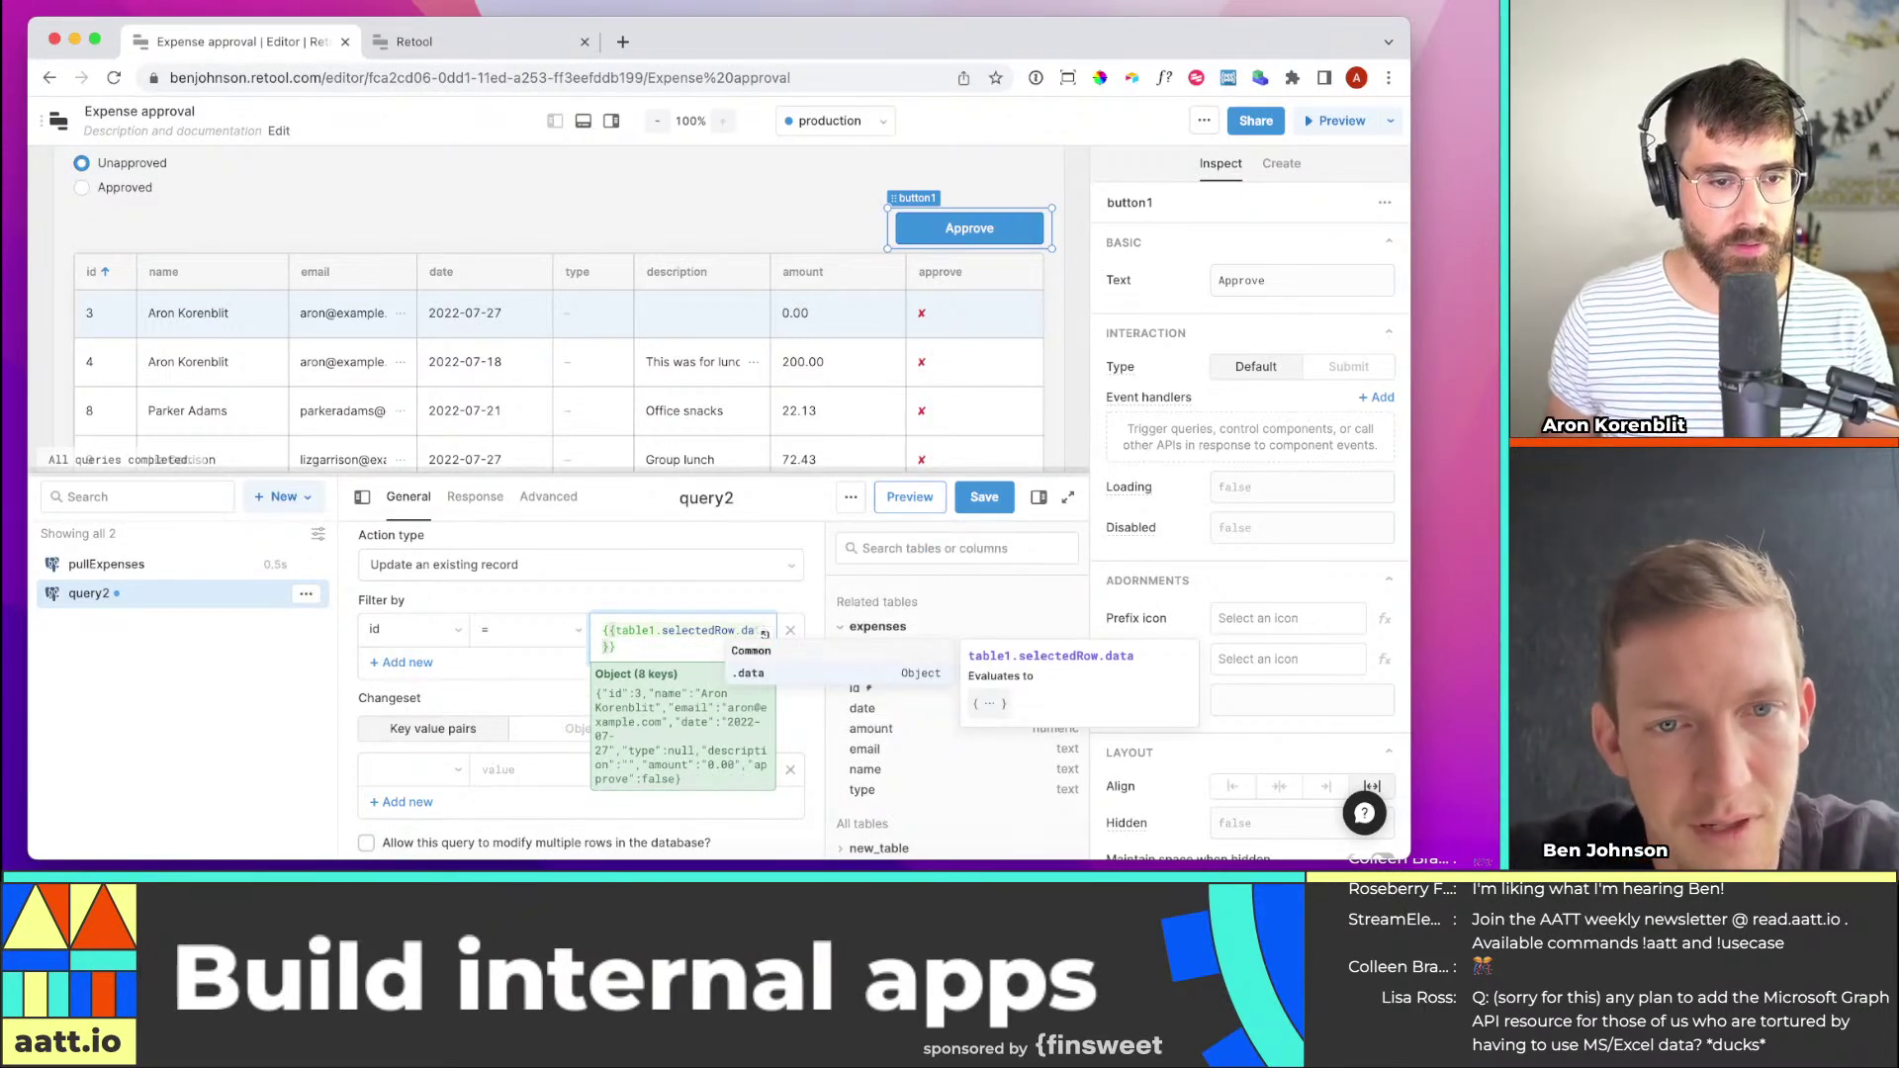
{"action": "type", "text": "ta.id"}
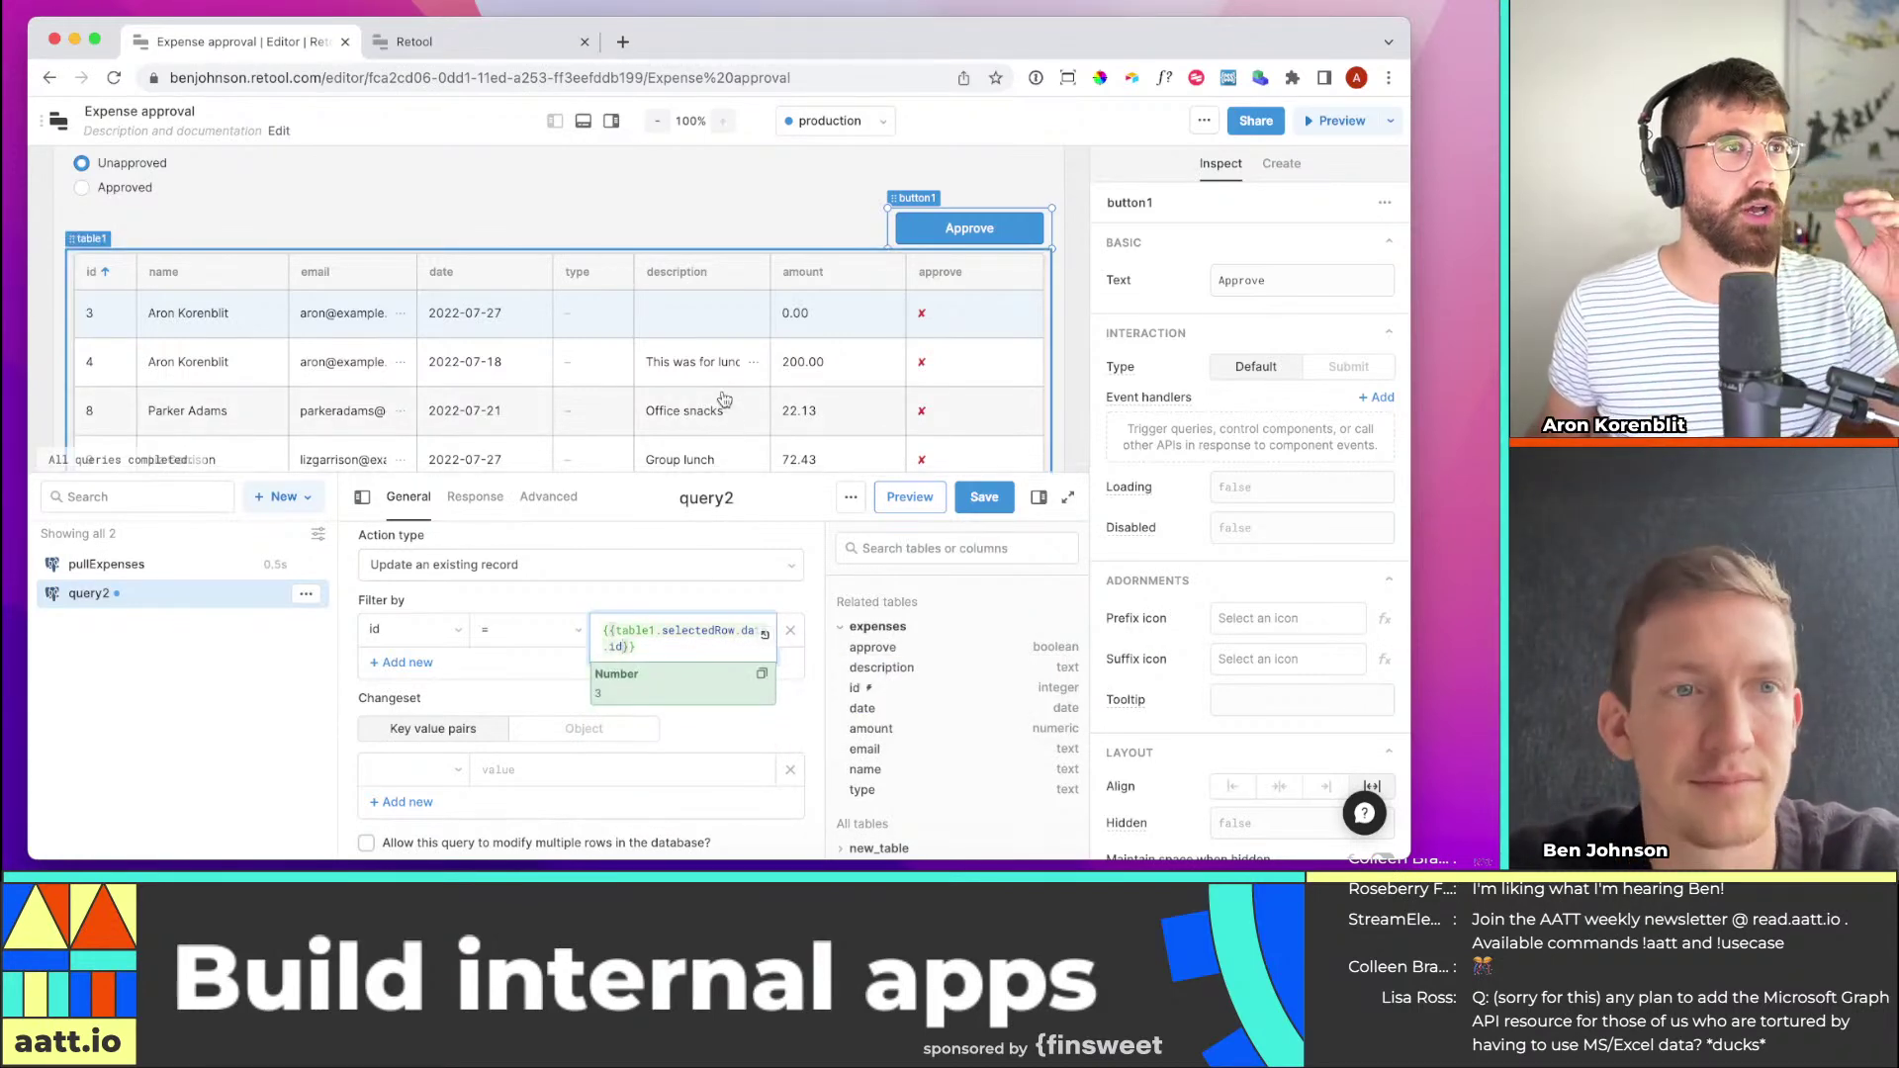
{"action": "mouse_move", "coordinate": [615, 632]}
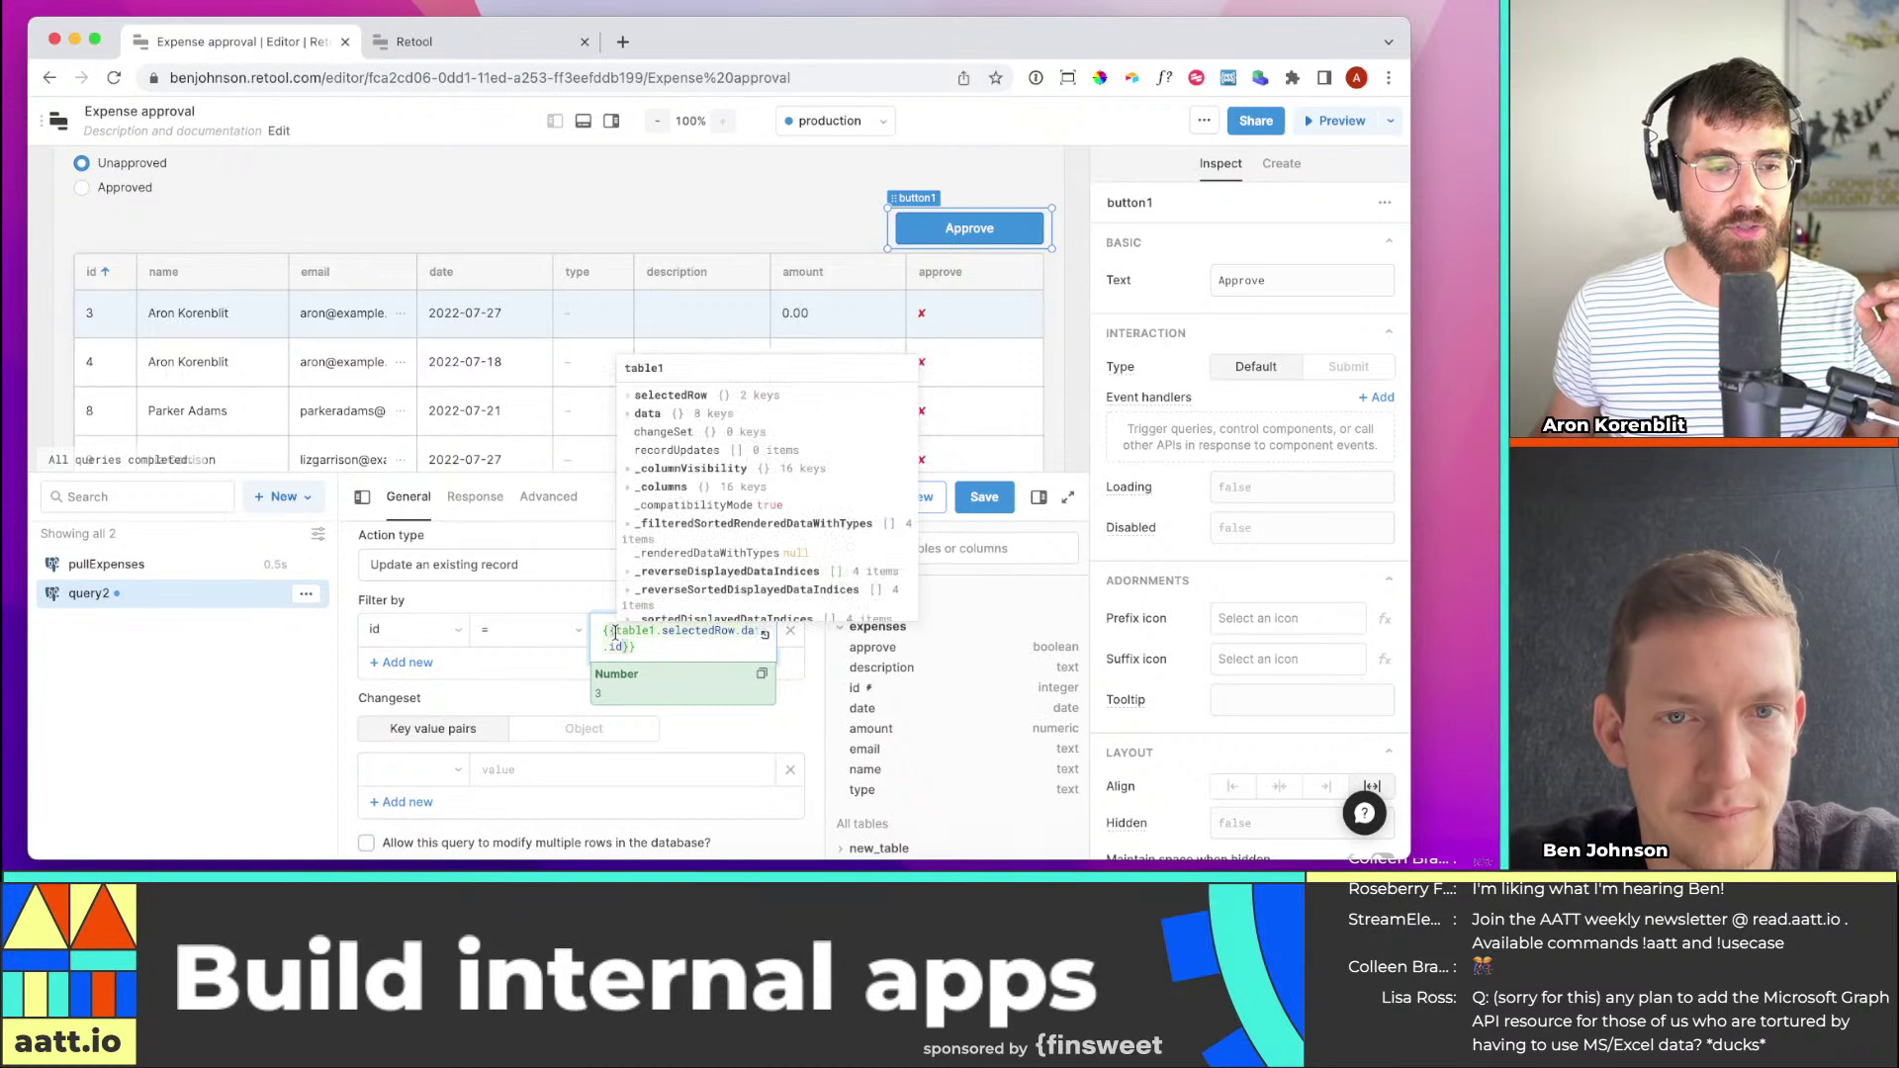
{"action": "mouse_move", "coordinate": [719, 633]}
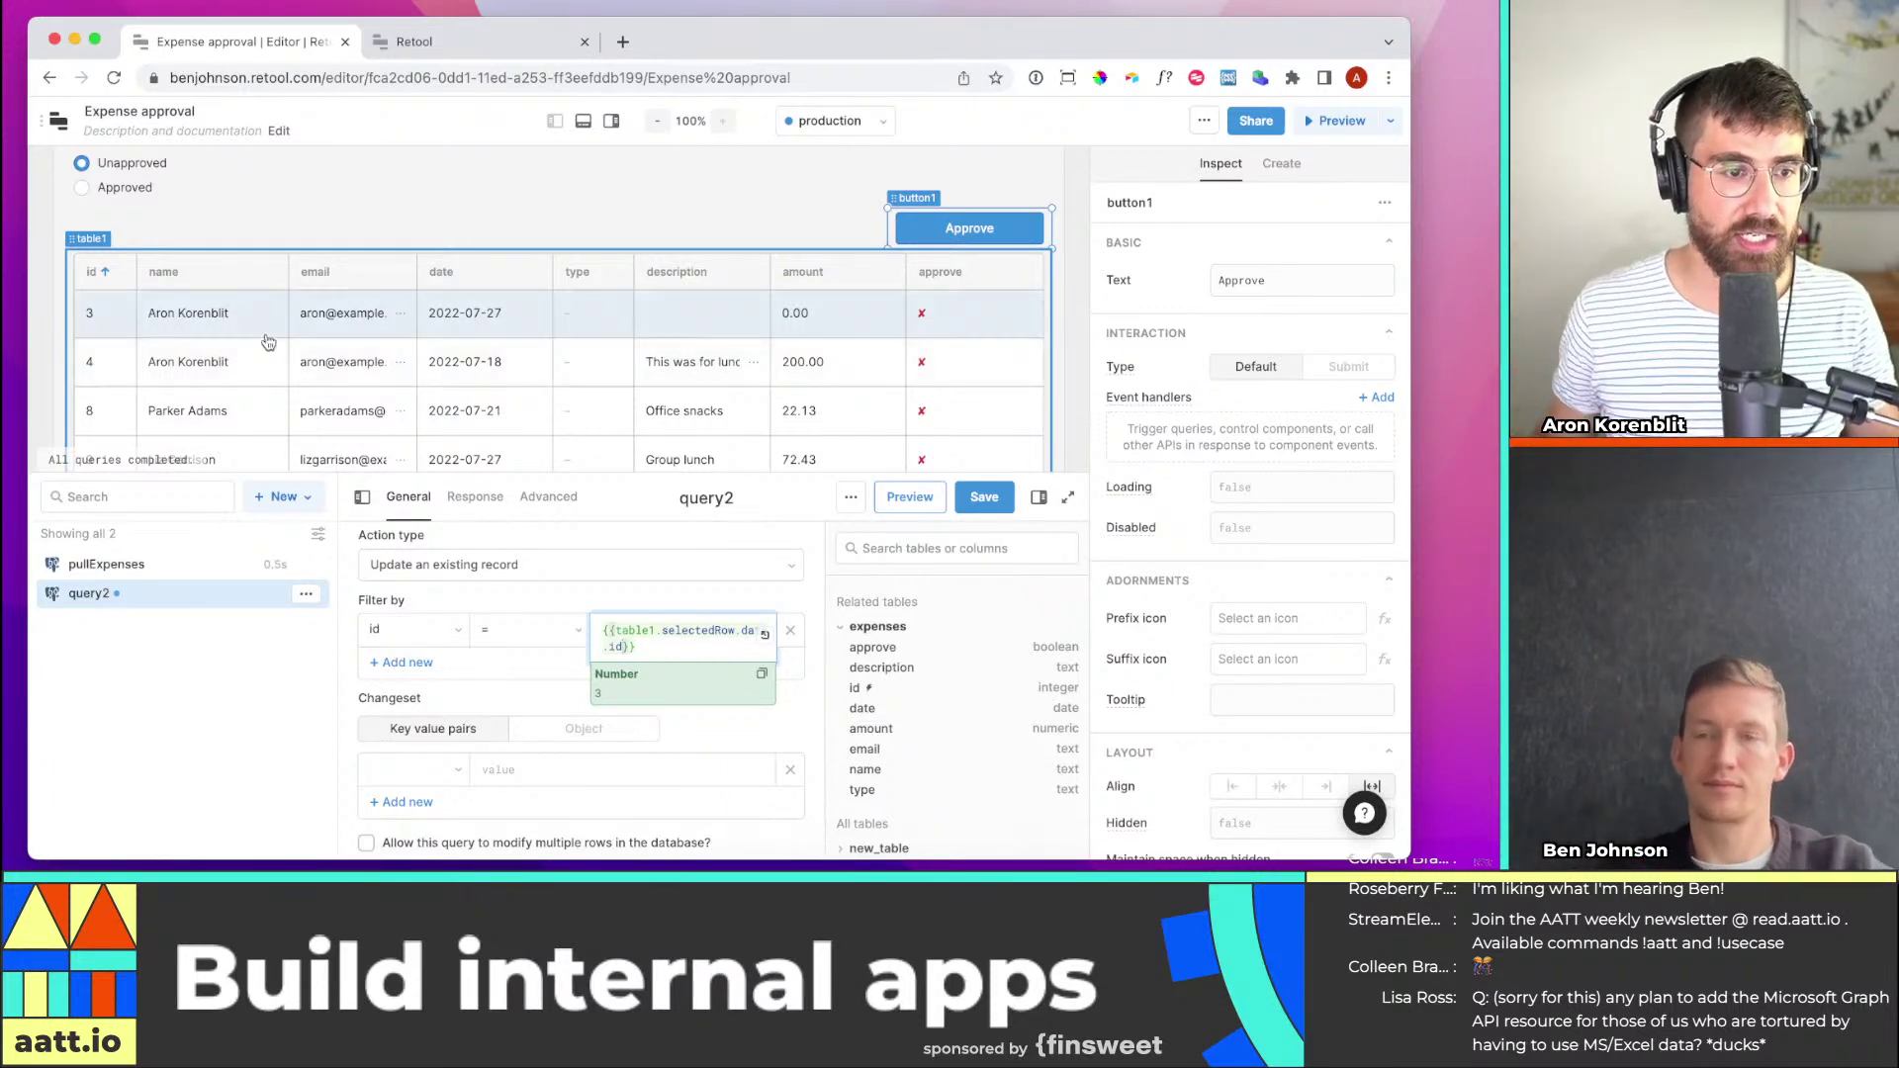
{"action": "left_click", "coordinate": [339, 660]}
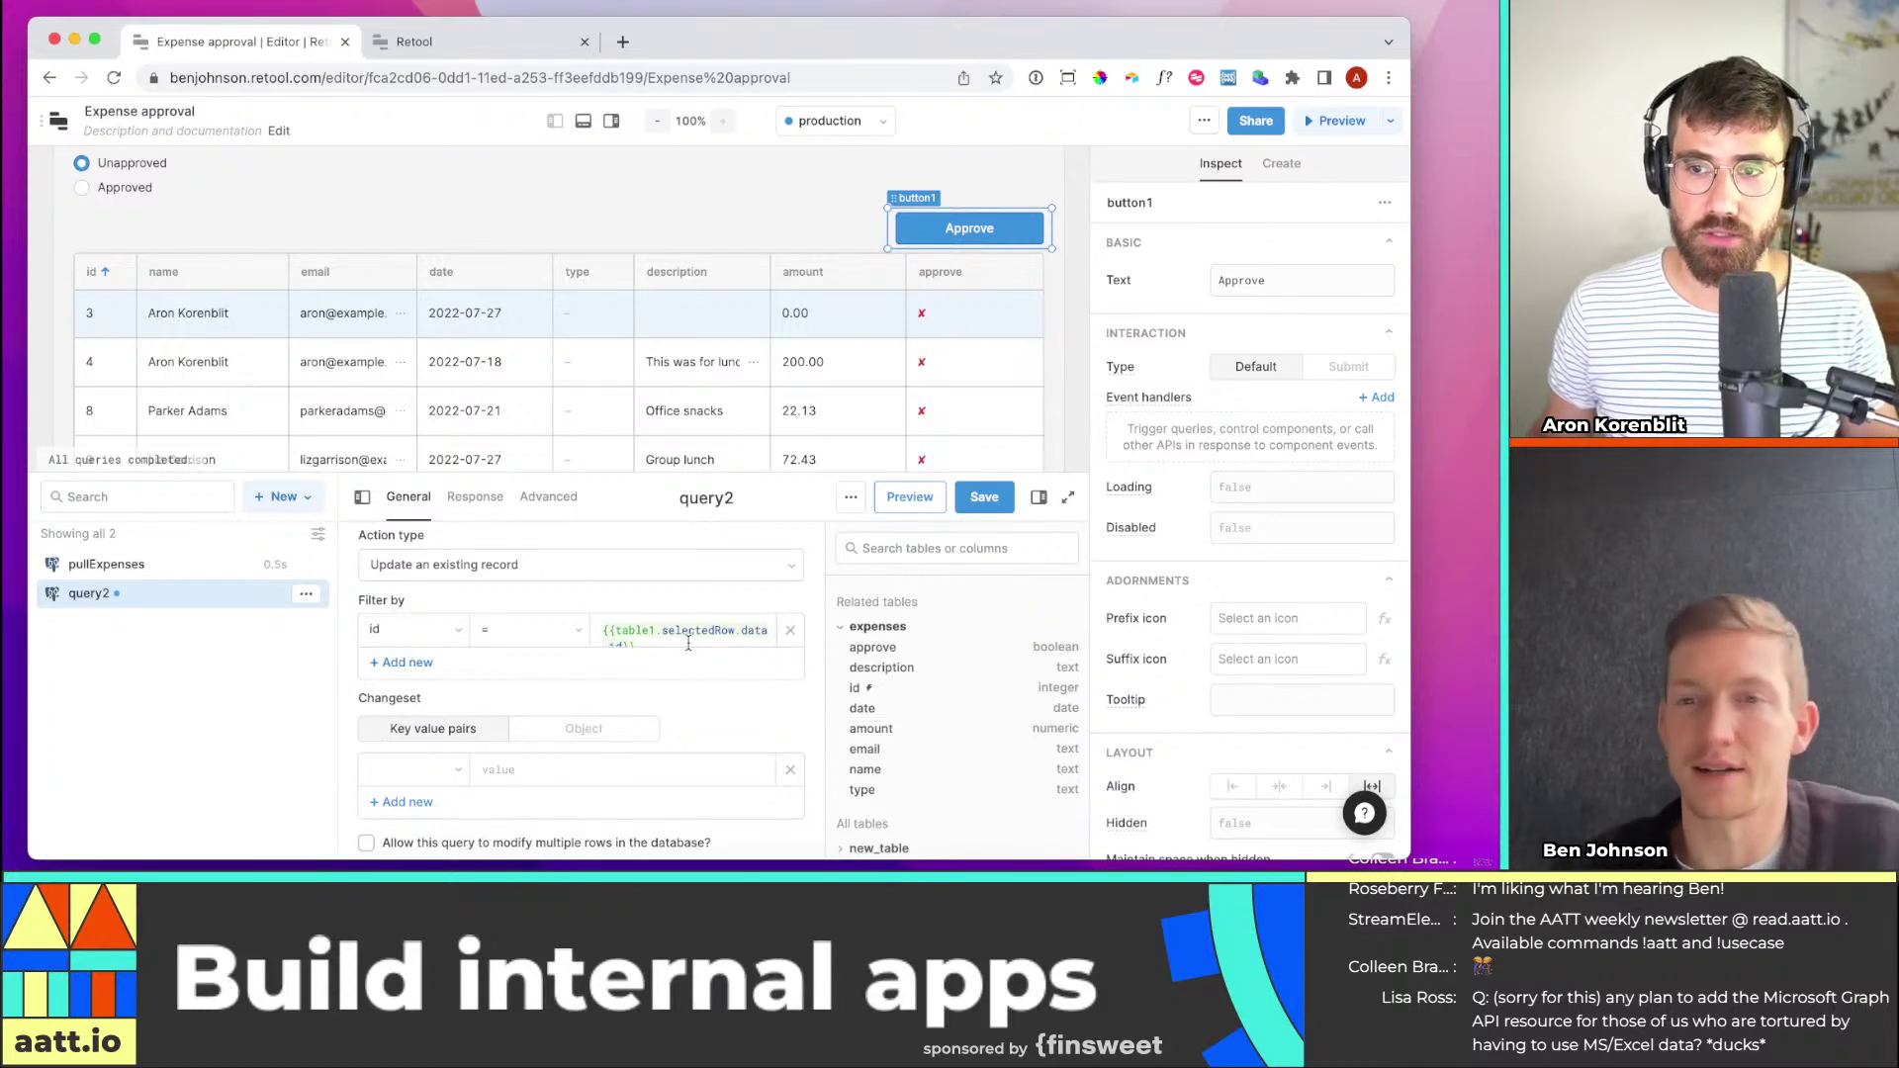
Add a Changeset entry setting approve to true and save the query
{"action": "scroll", "coordinate": [673, 683], "scroll_direction": "down", "scroll_amount": 1}
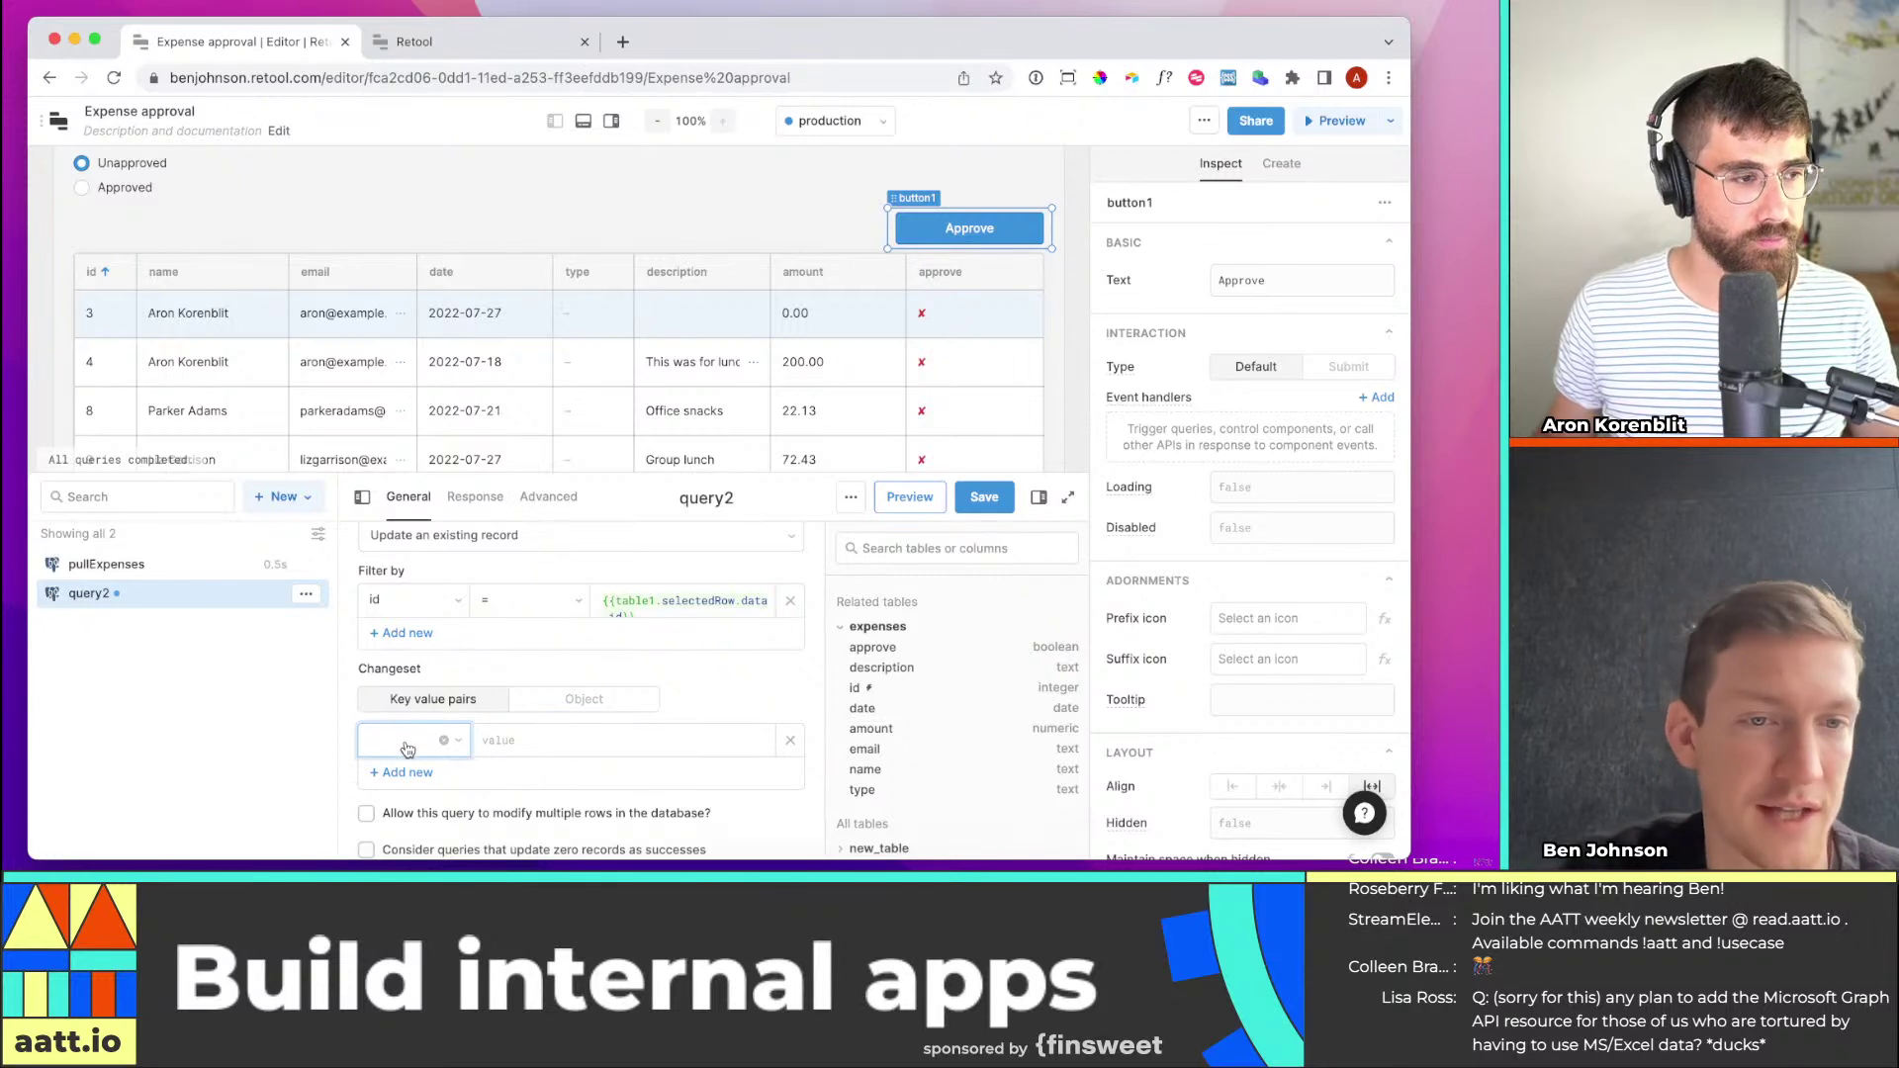
{"action": "scroll", "coordinate": [407, 749], "scroll_direction": "down", "scroll_amount": 1}
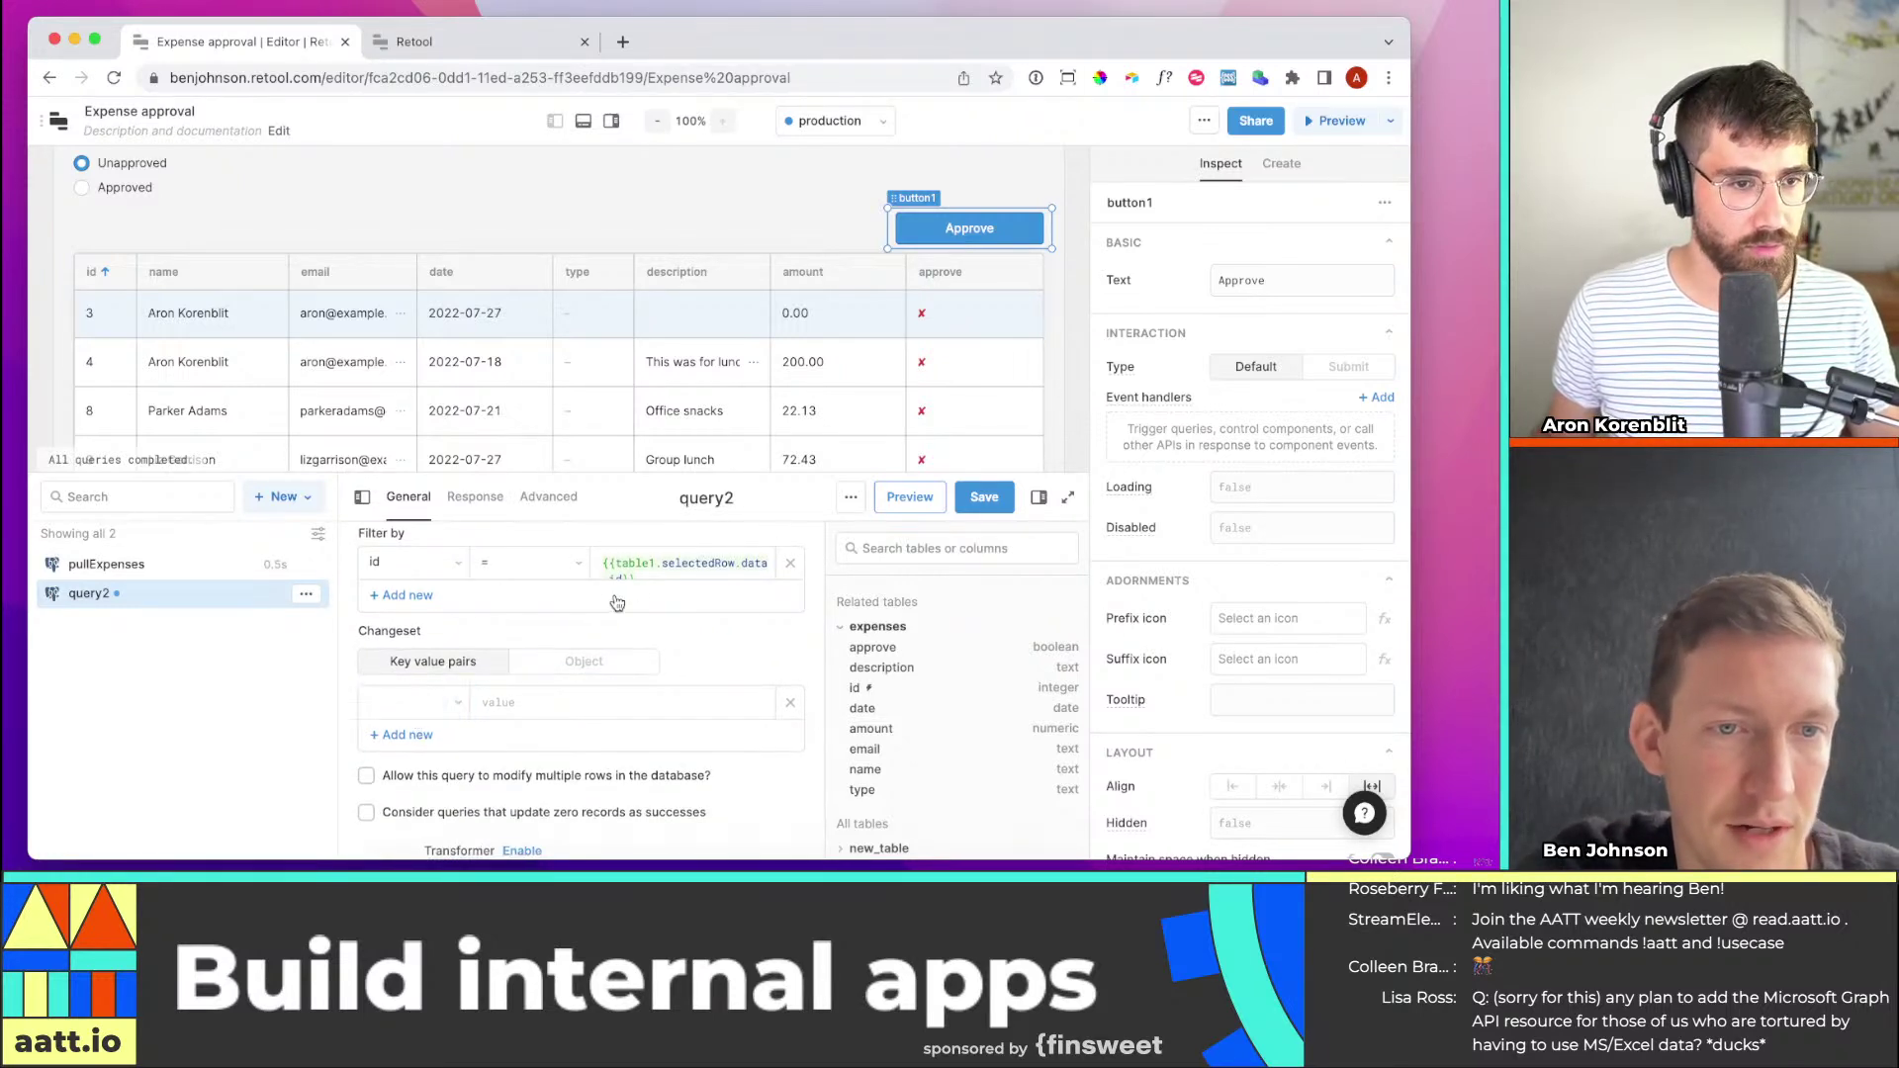
{"action": "left_click", "coordinate": [398, 697]}
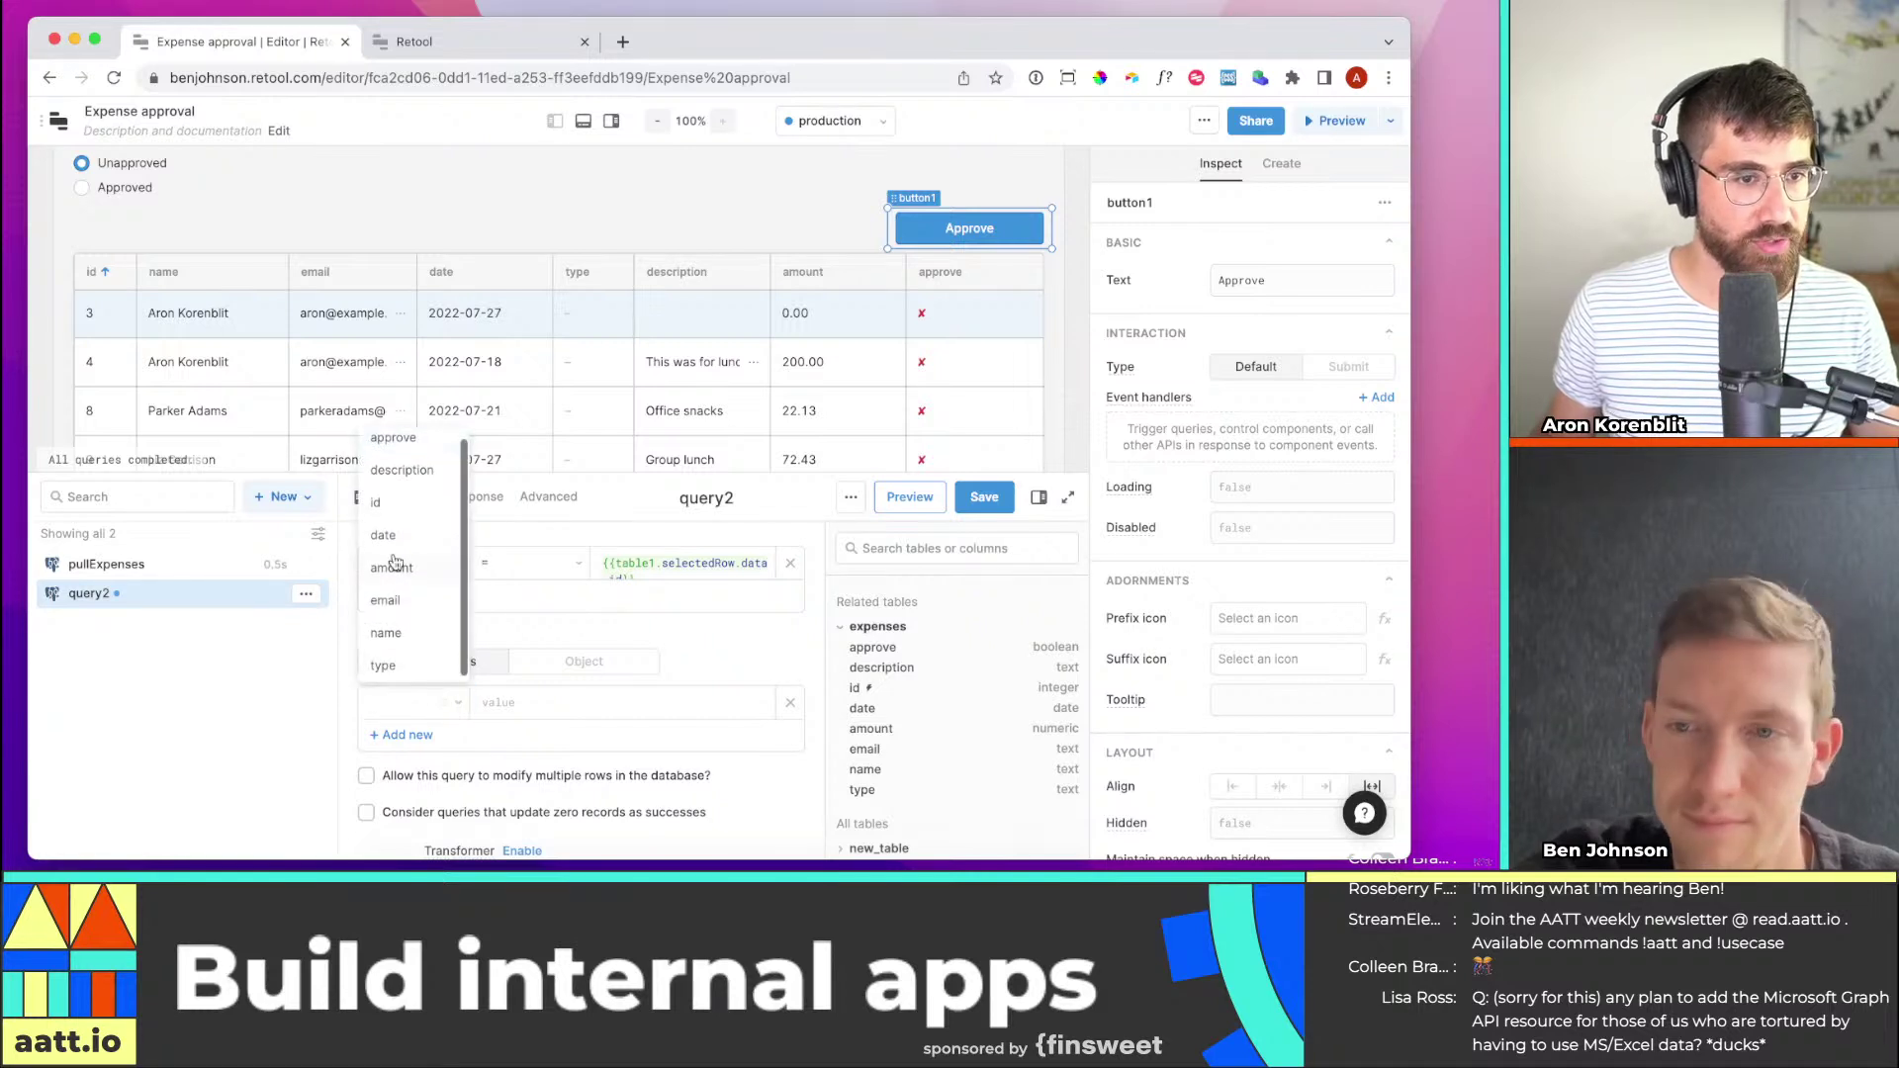
{"action": "type", "text": "app"}
{"action": "key", "text": "Return"}
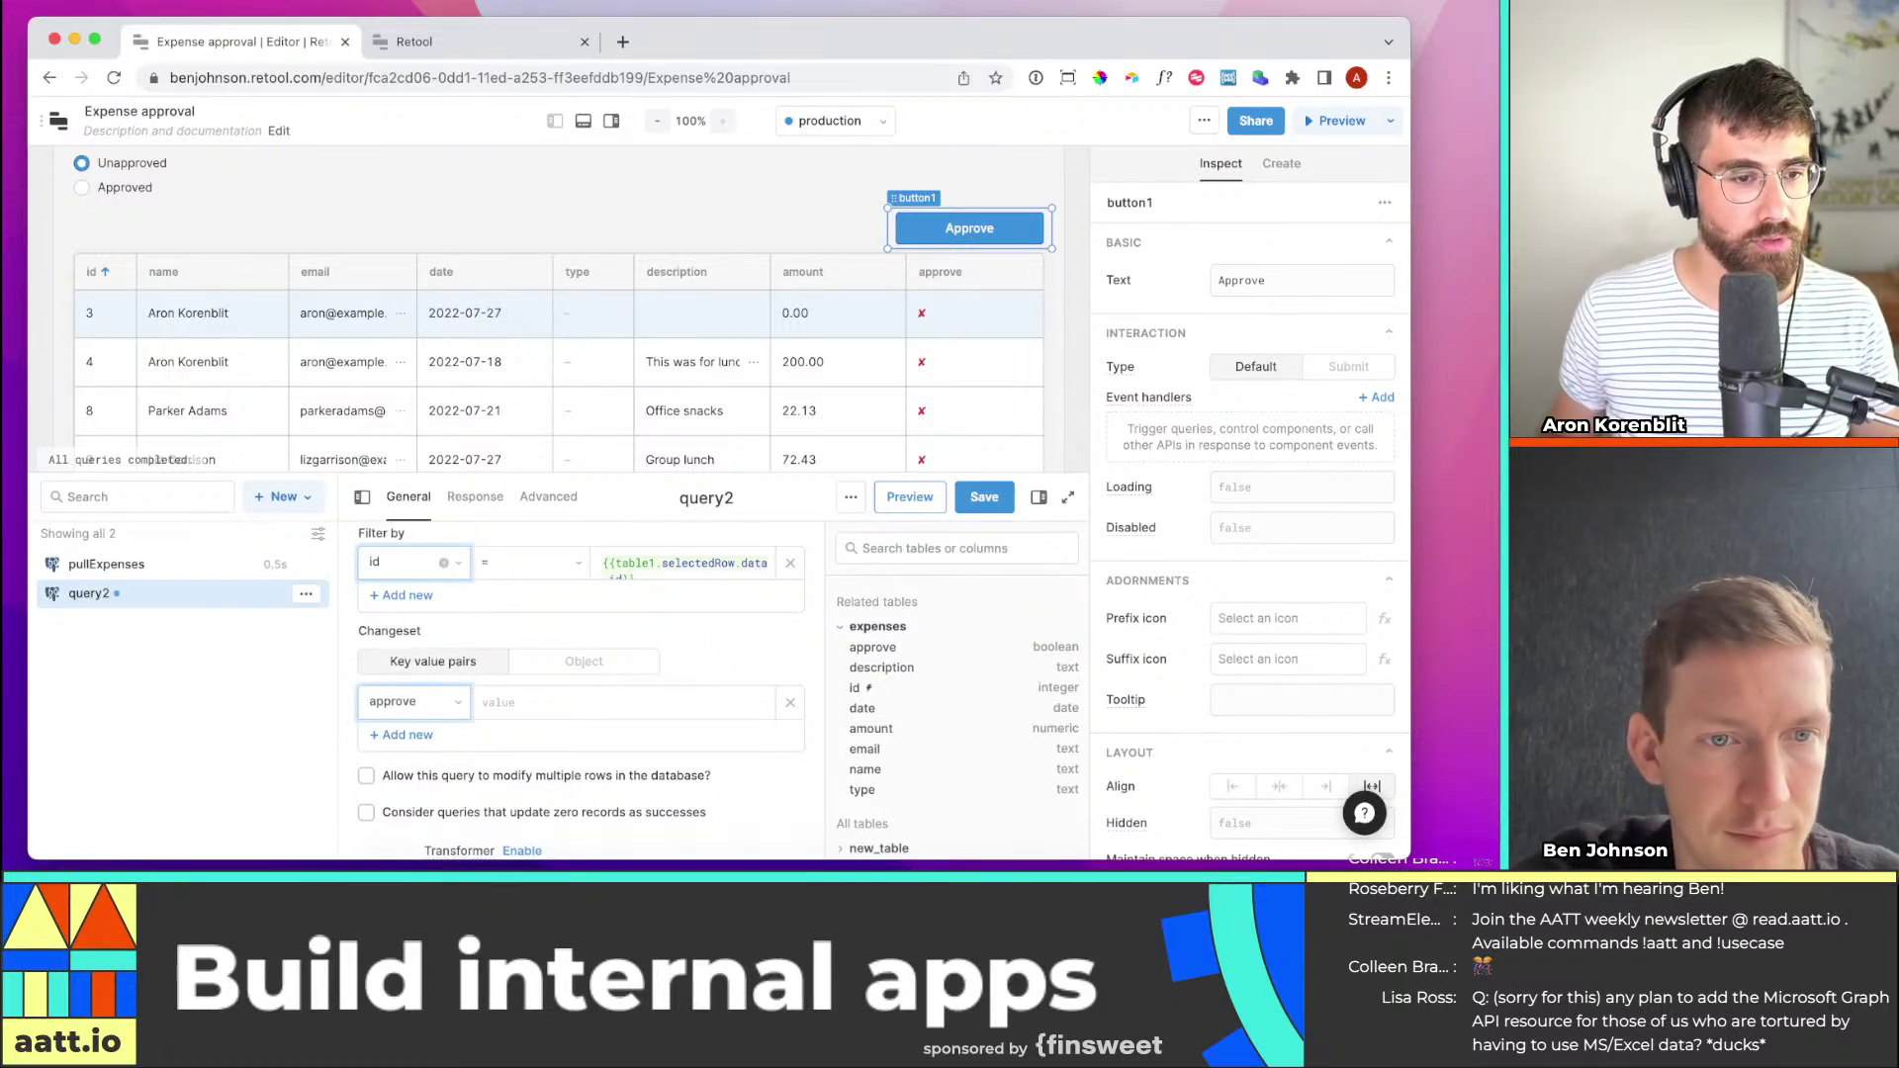
{"action": "left_click", "coordinate": [537, 699]}
{"action": "type", "text": "tru"}
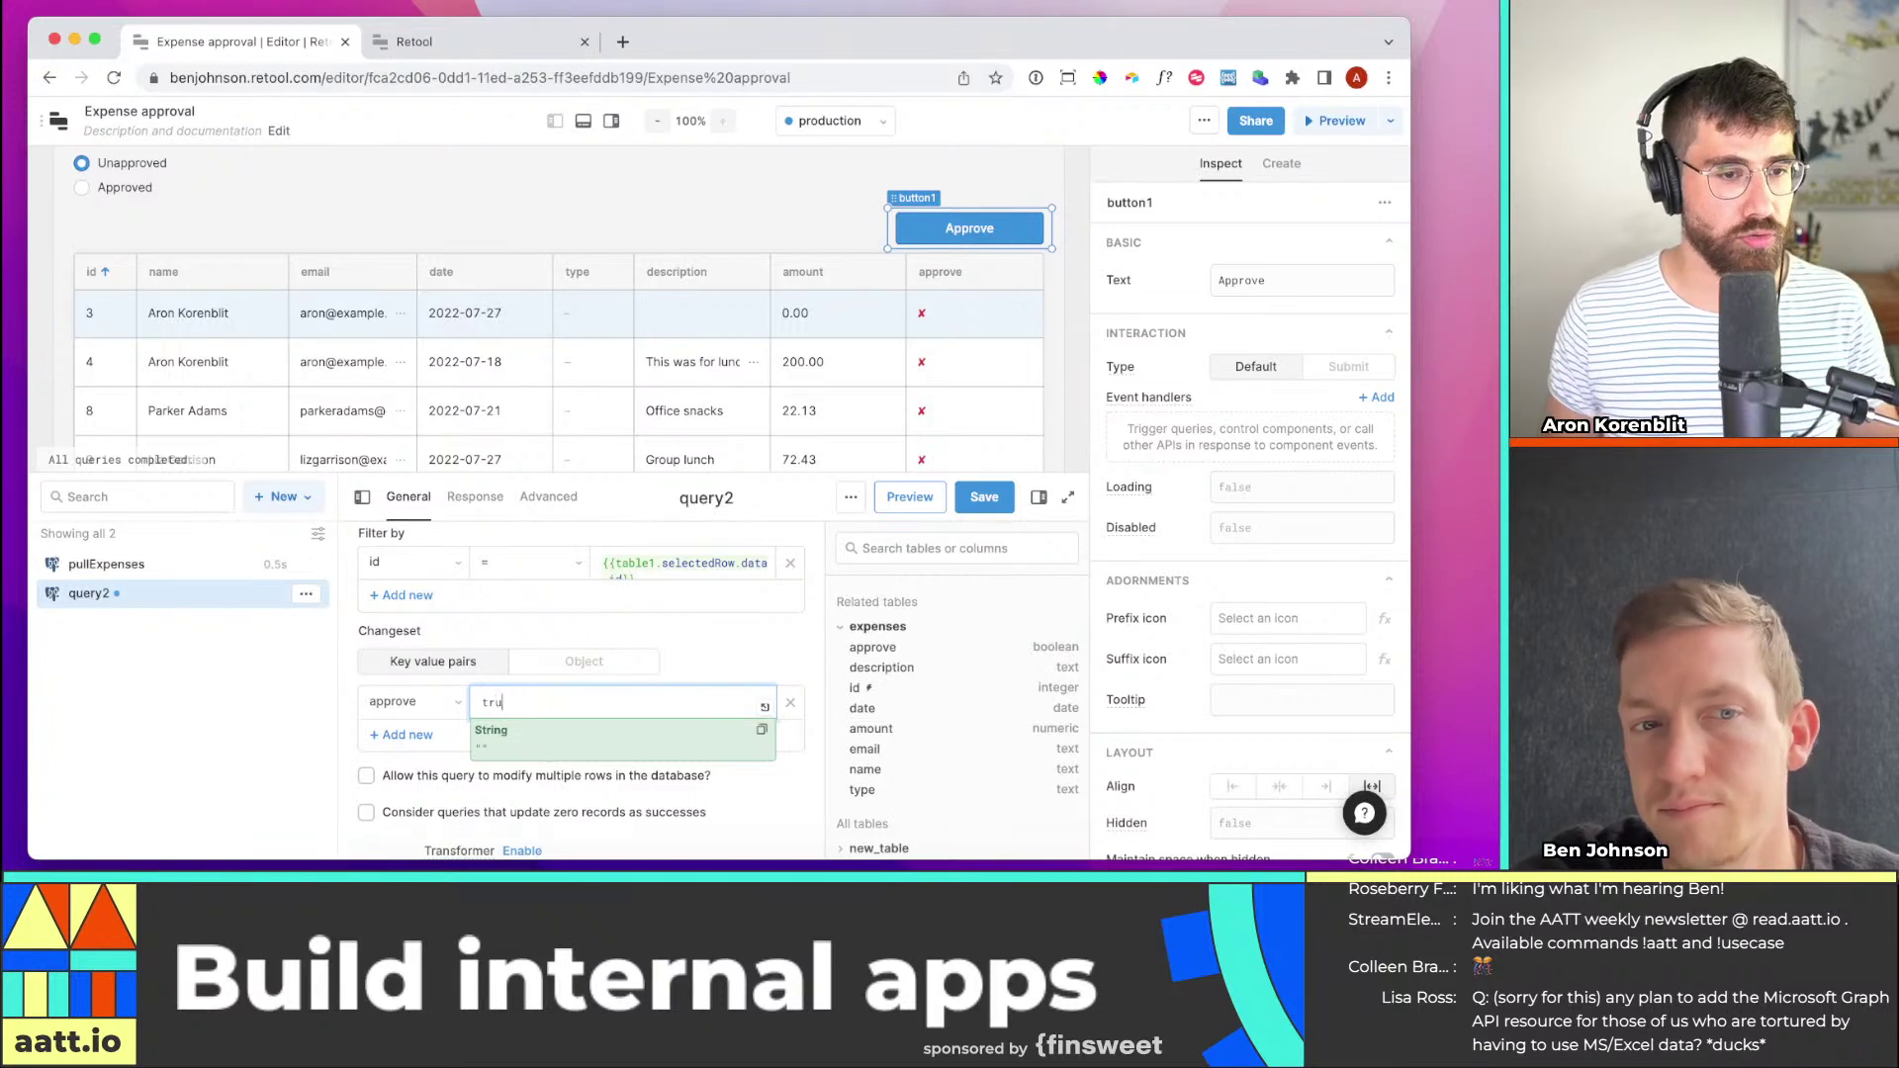
{"action": "type", "text": "e"}
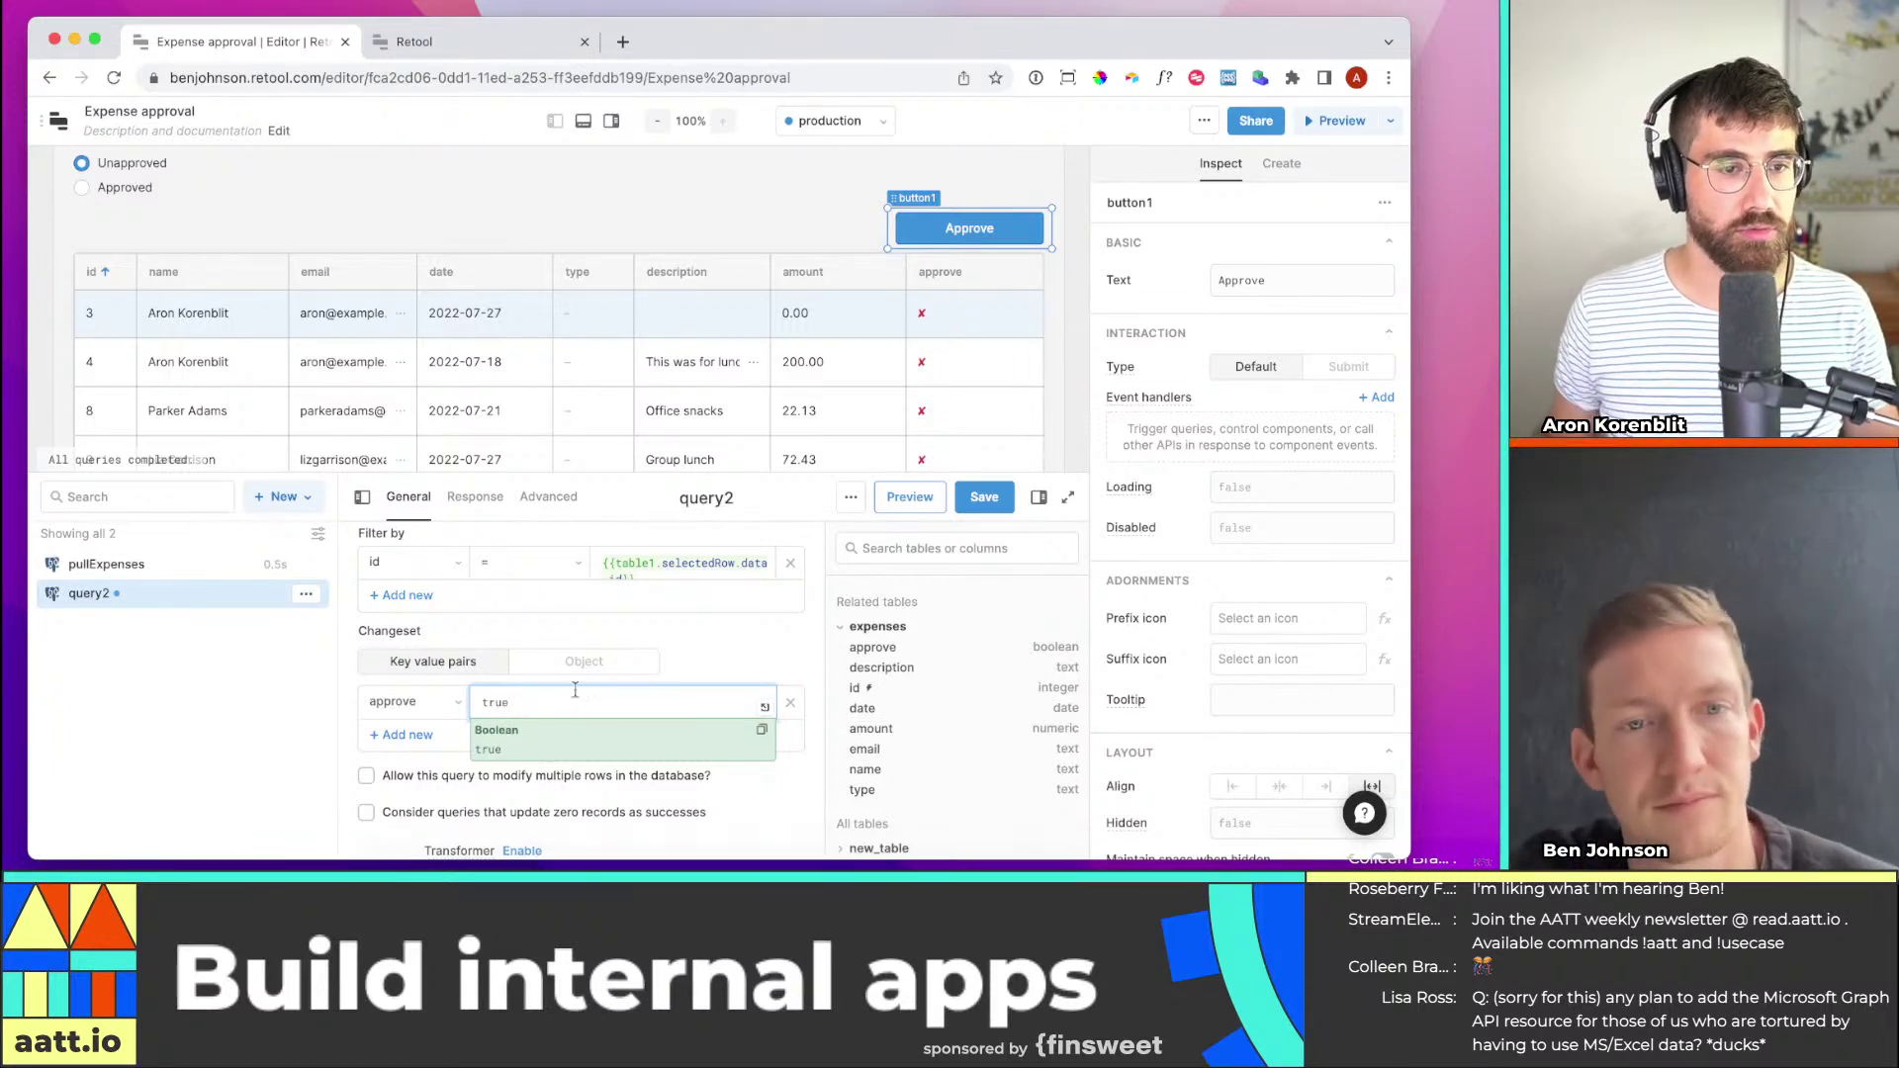
{"action": "left_click", "coordinate": [978, 500]}
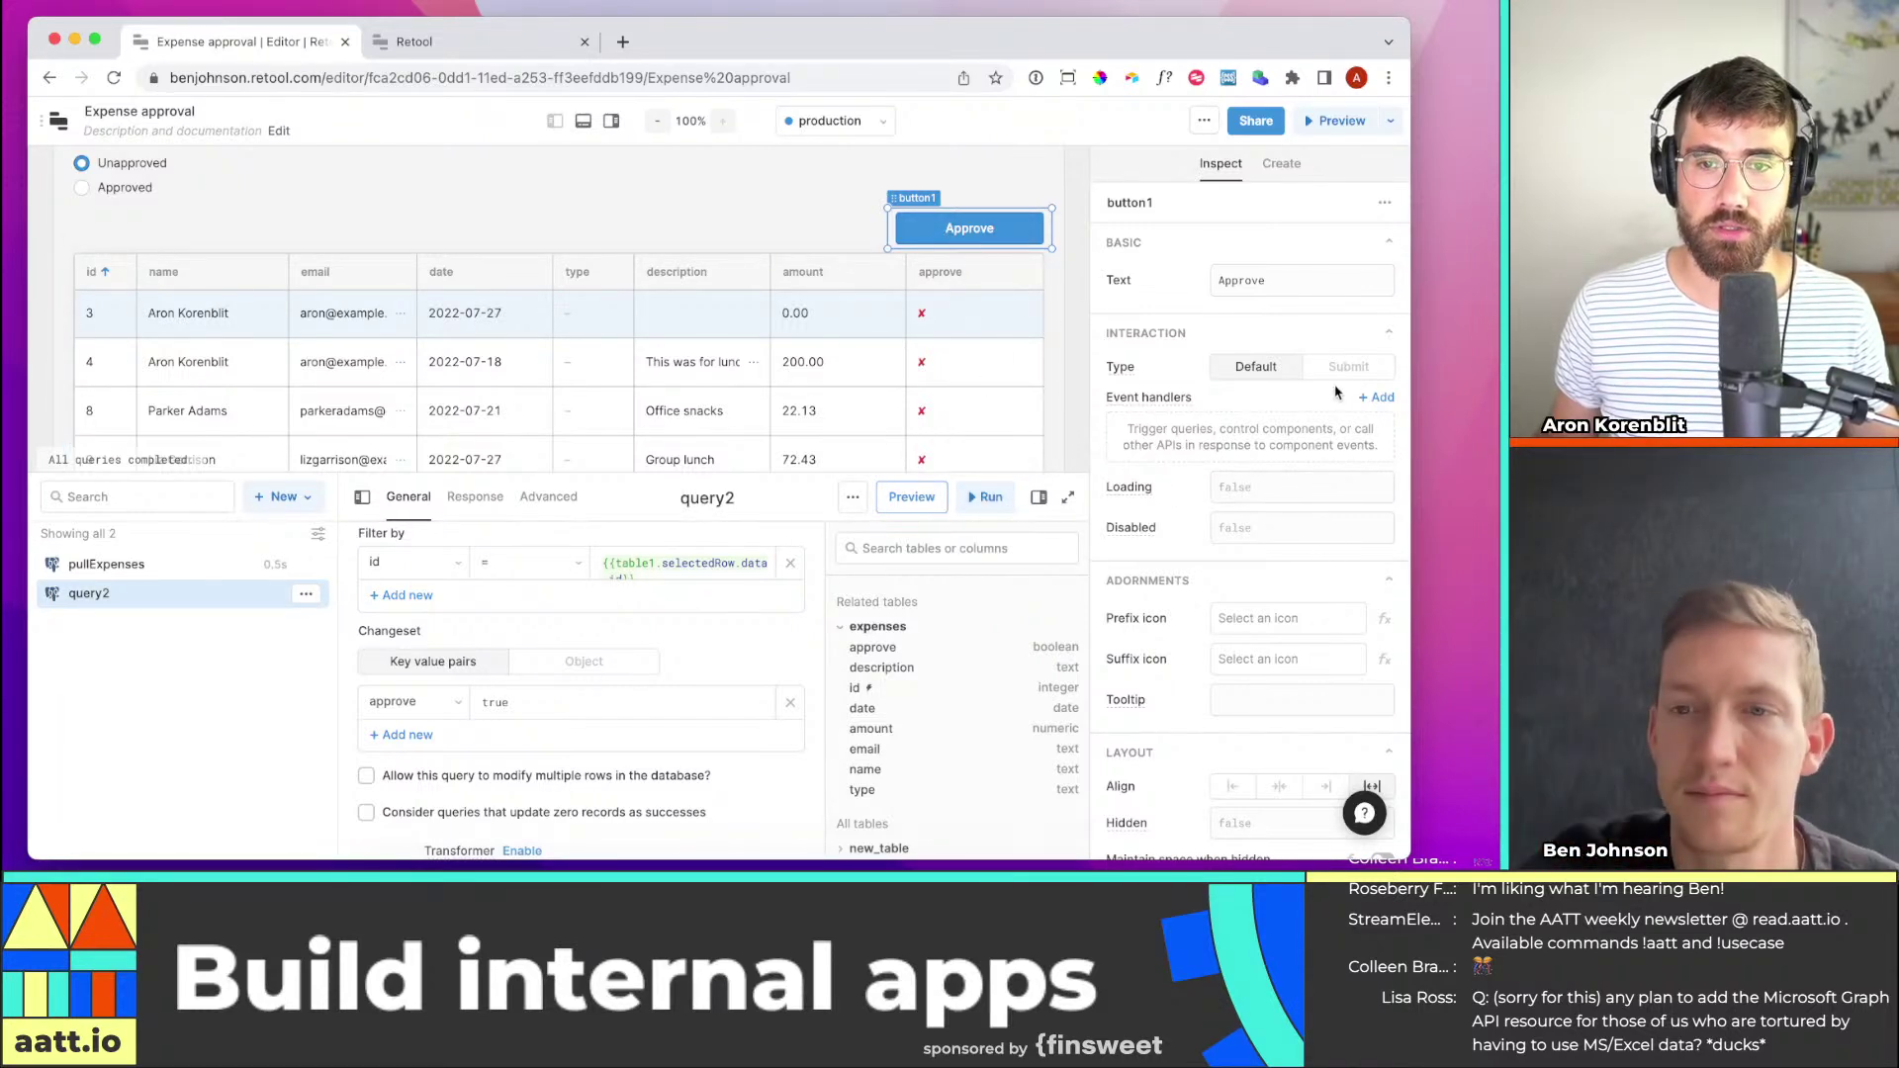
Add a Control query click handler to the Approve button
{"action": "left_click", "coordinate": [1377, 398]}
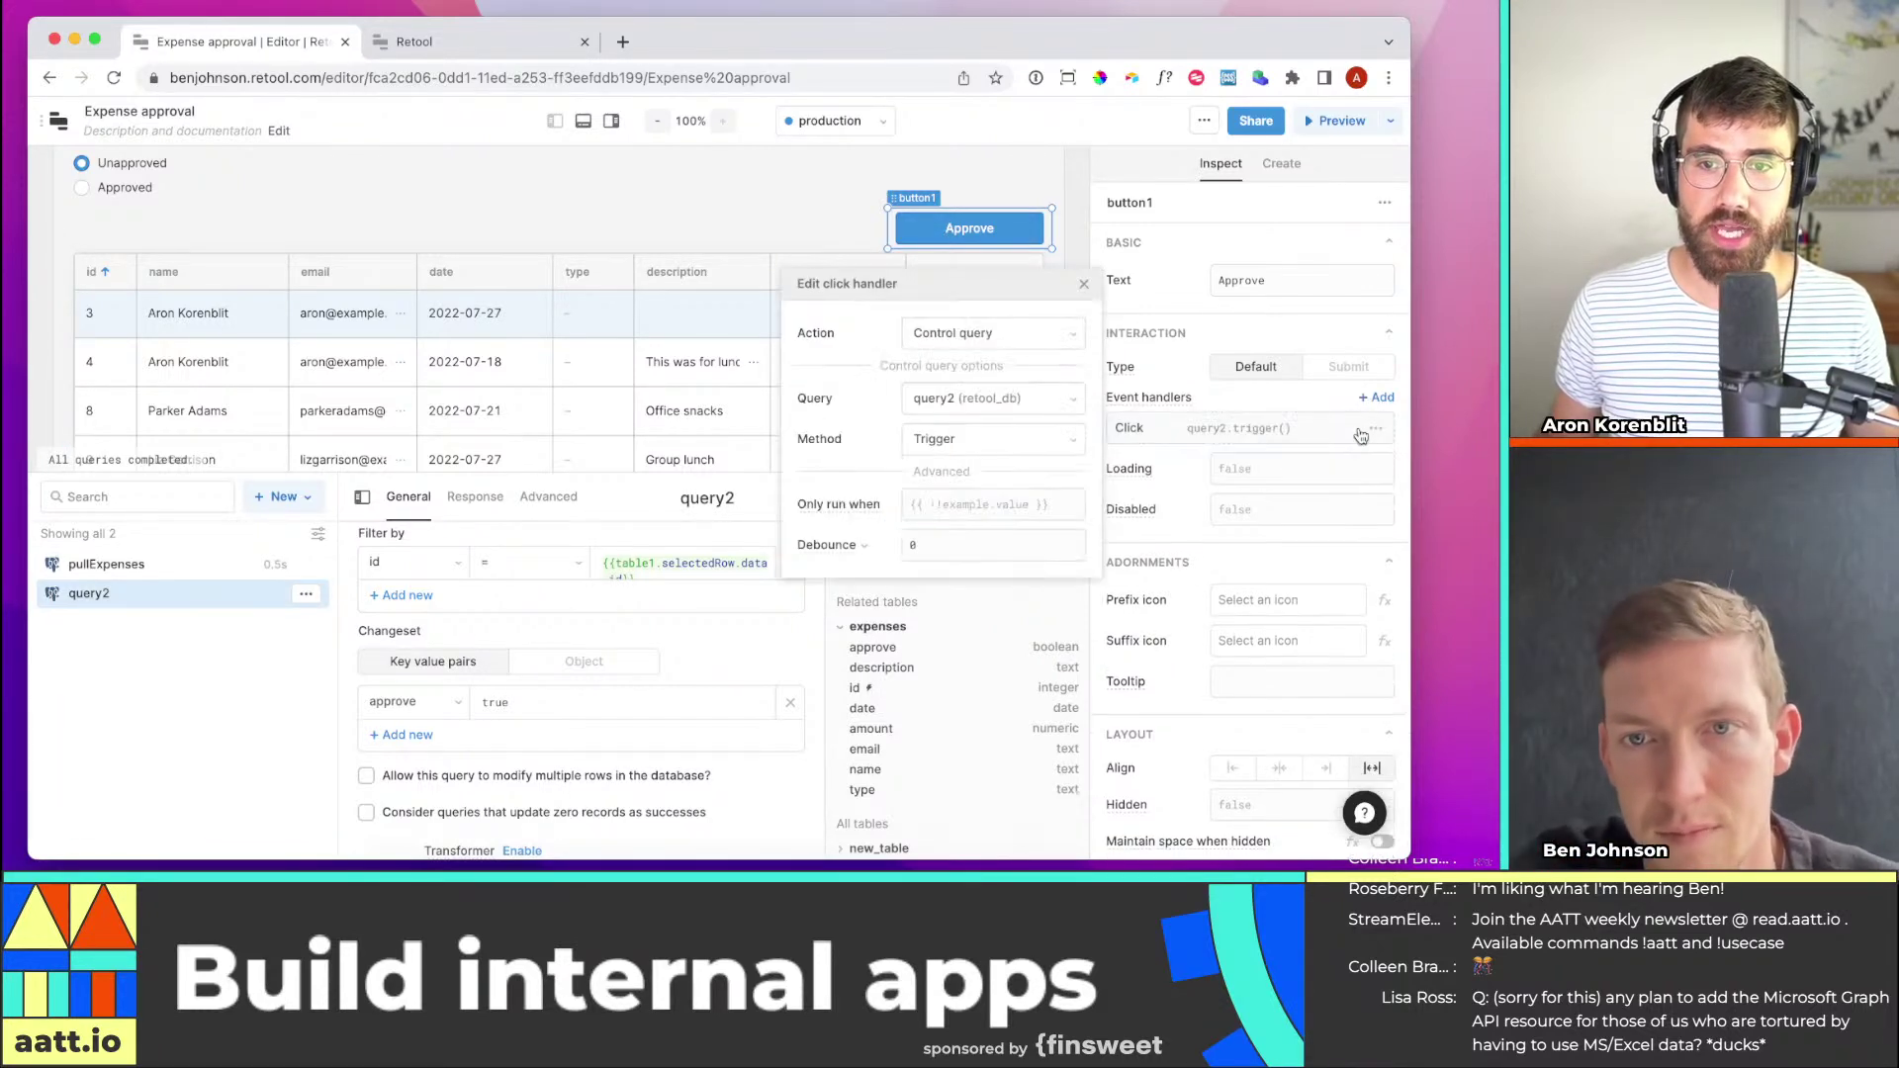
{"action": "left_click", "coordinate": [1025, 336]}
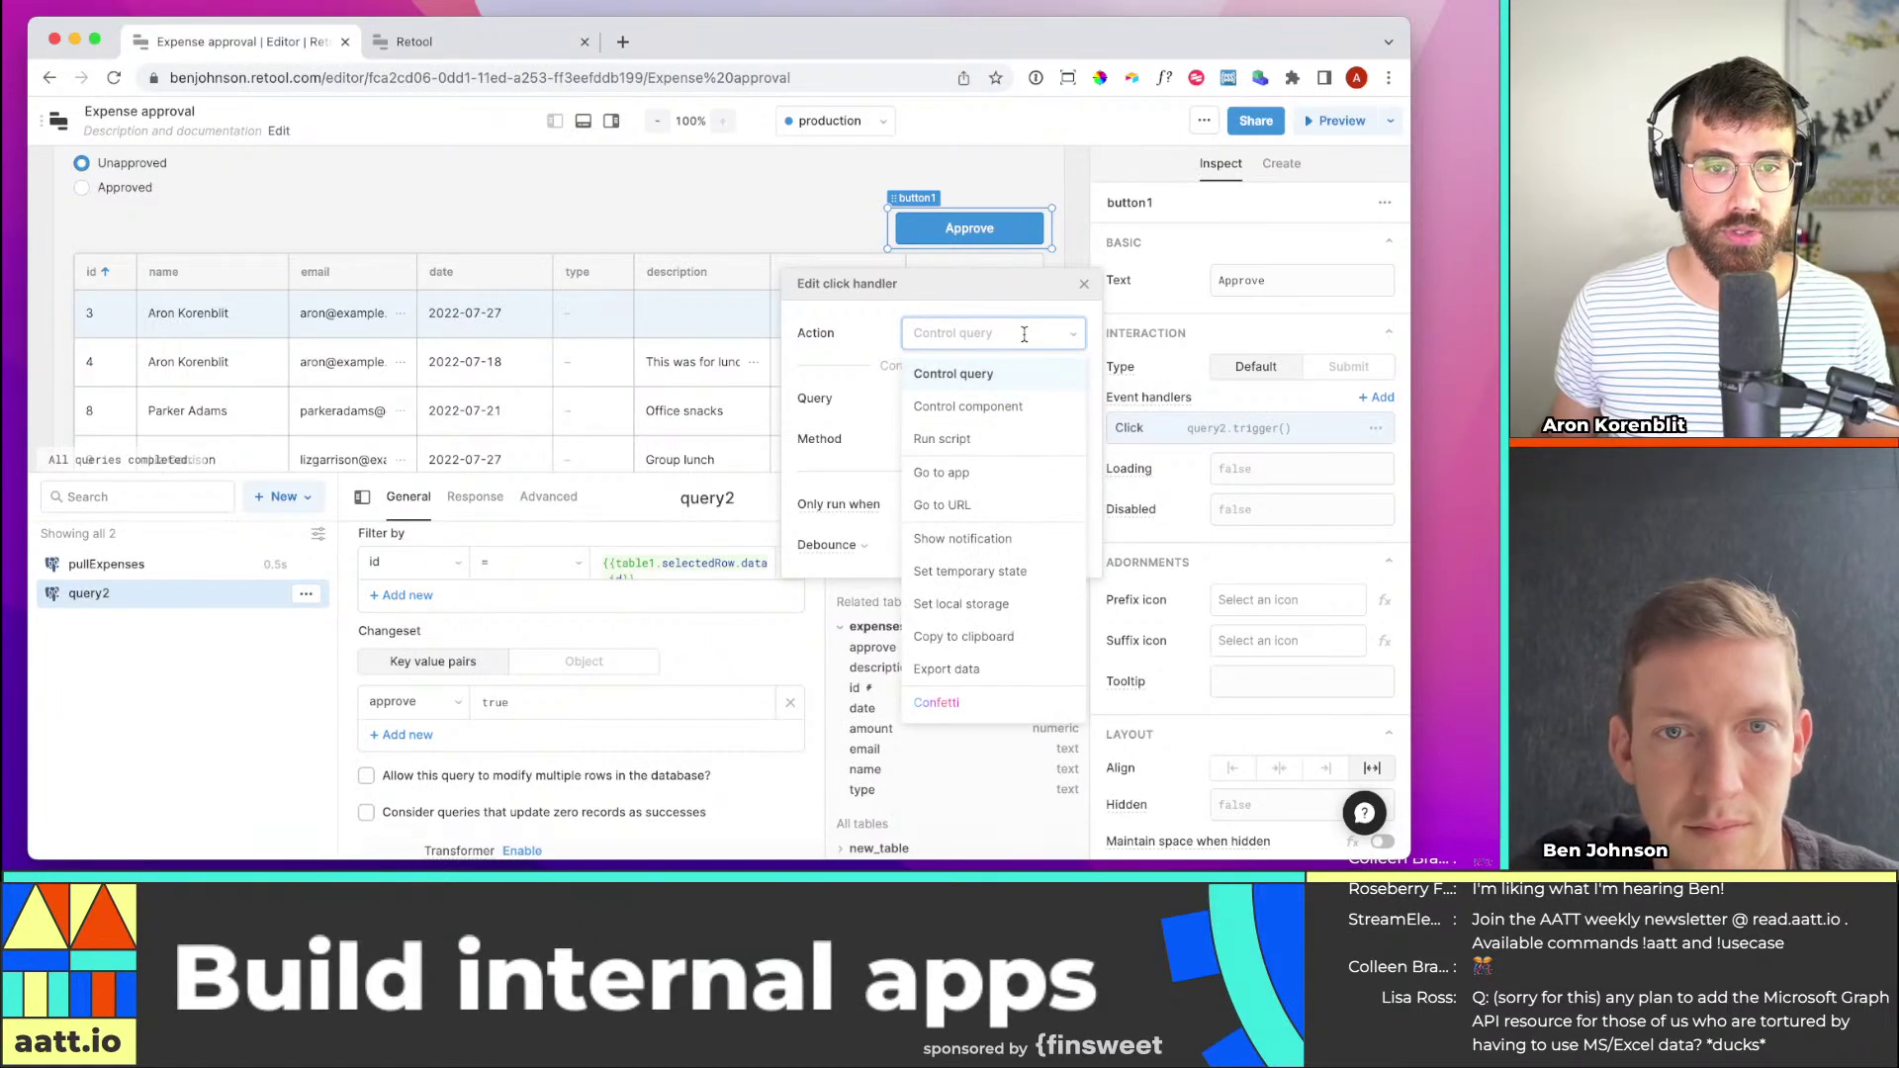
{"action": "left_click", "coordinate": [872, 430]}
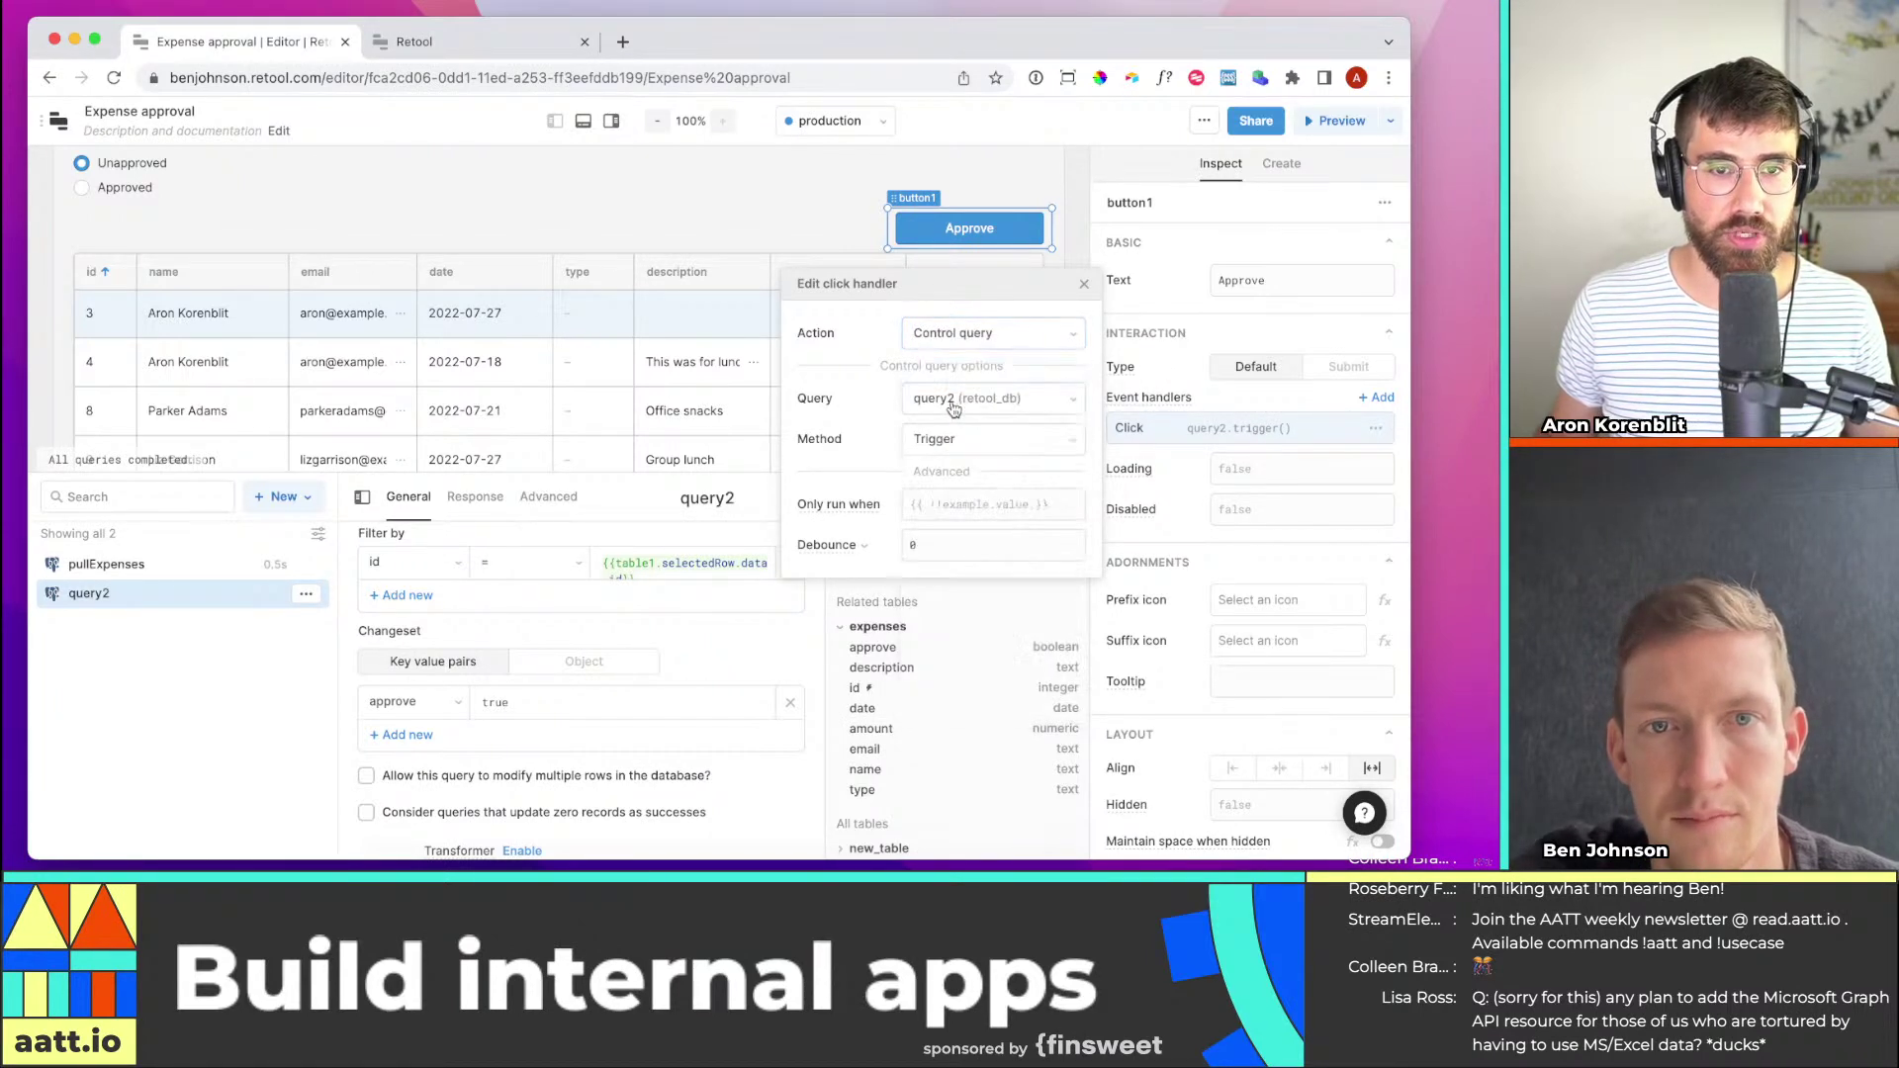
{"action": "left_click", "coordinate": [979, 402]}
{"action": "left_click", "coordinate": [589, 569]}
Rename query2 to ApproveExpense
{"action": "left_click", "coordinate": [692, 496]}
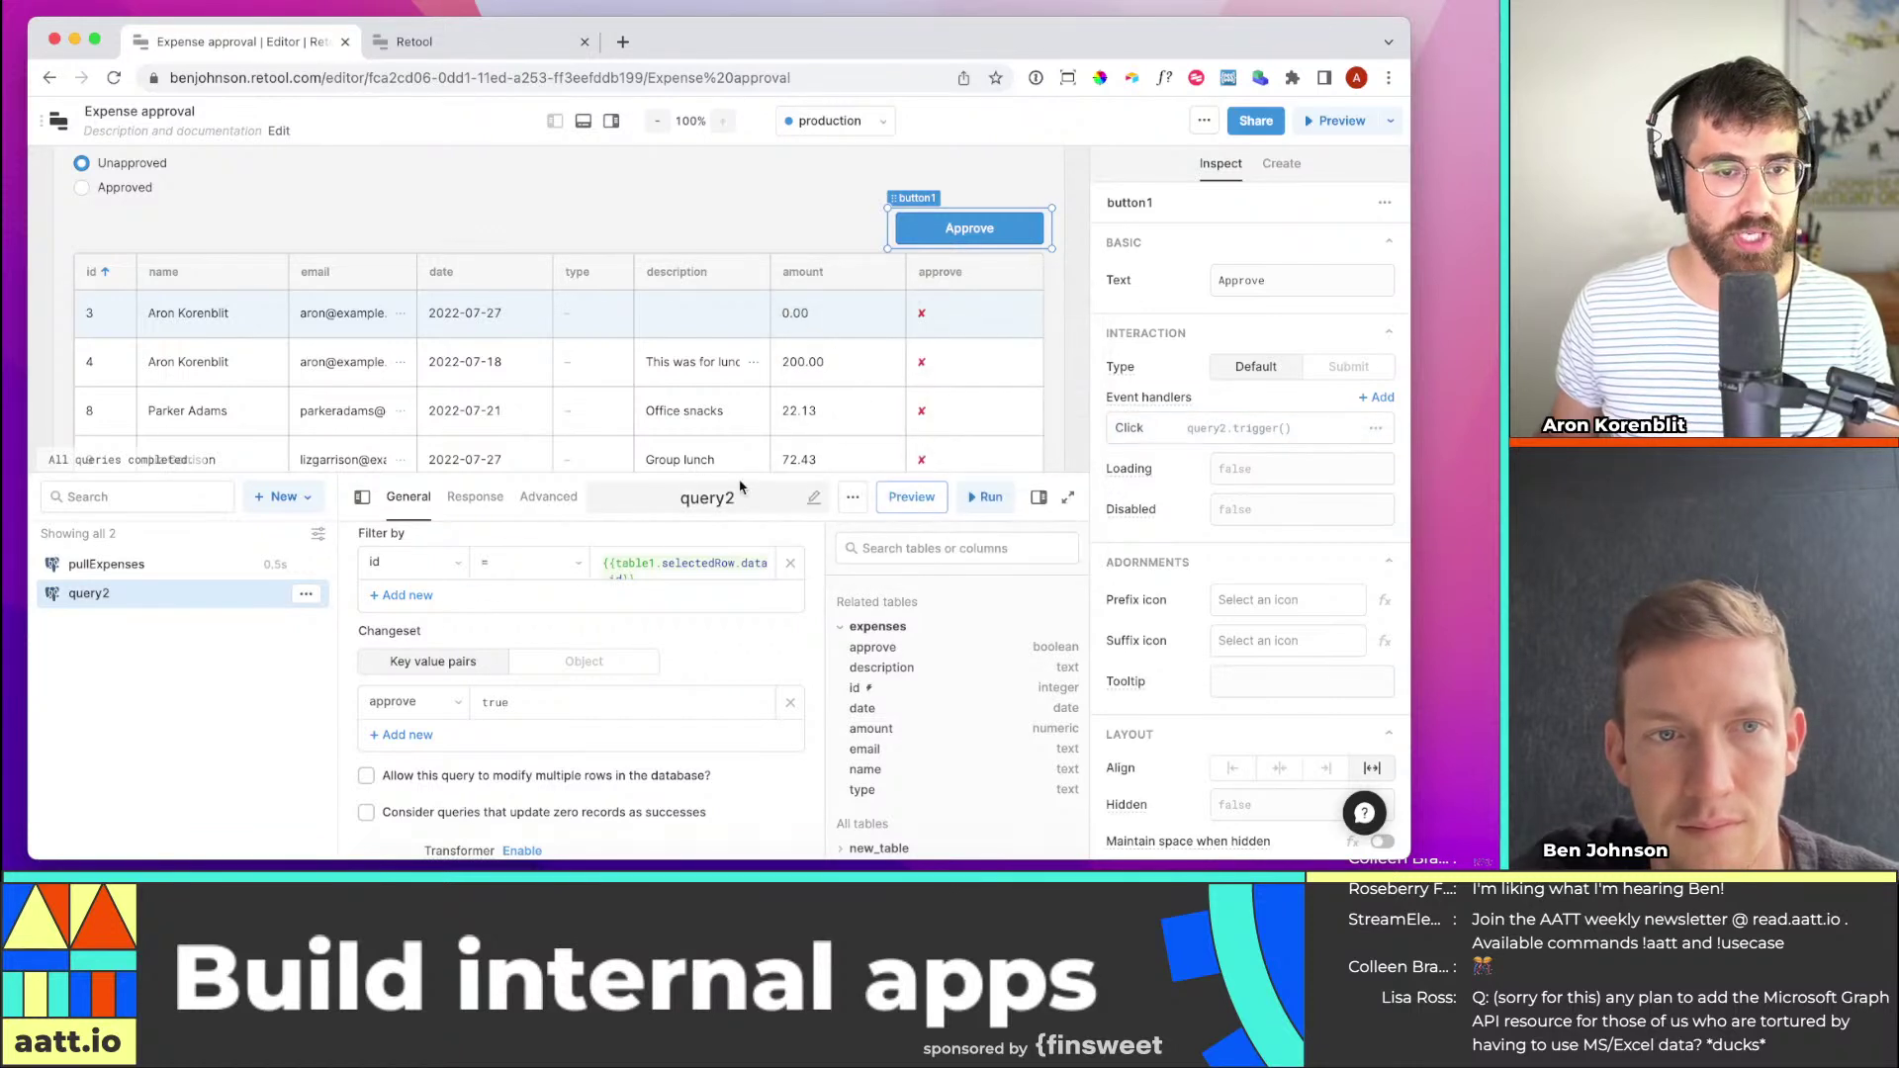
{"action": "type", "text": "App"}
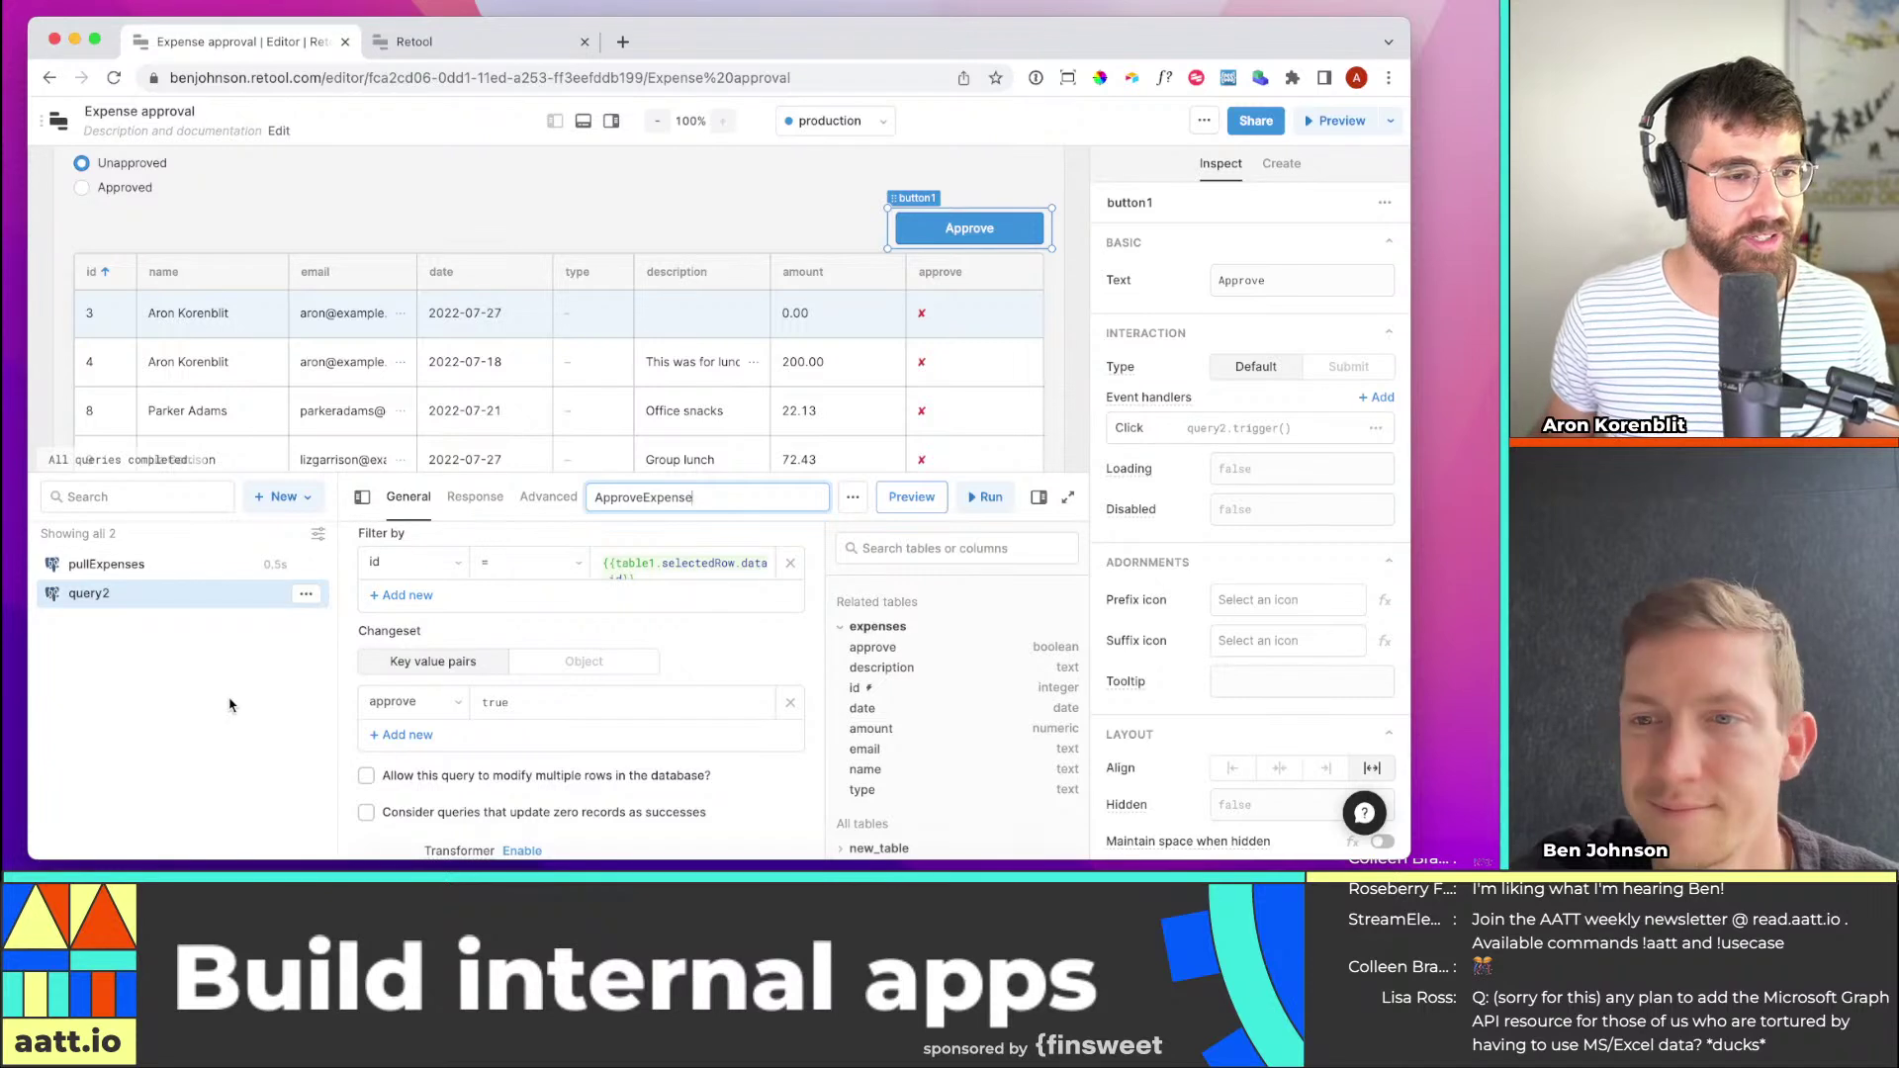
{"action": "type", "text": "roveExpense"}
{"action": "key", "text": "Return"}
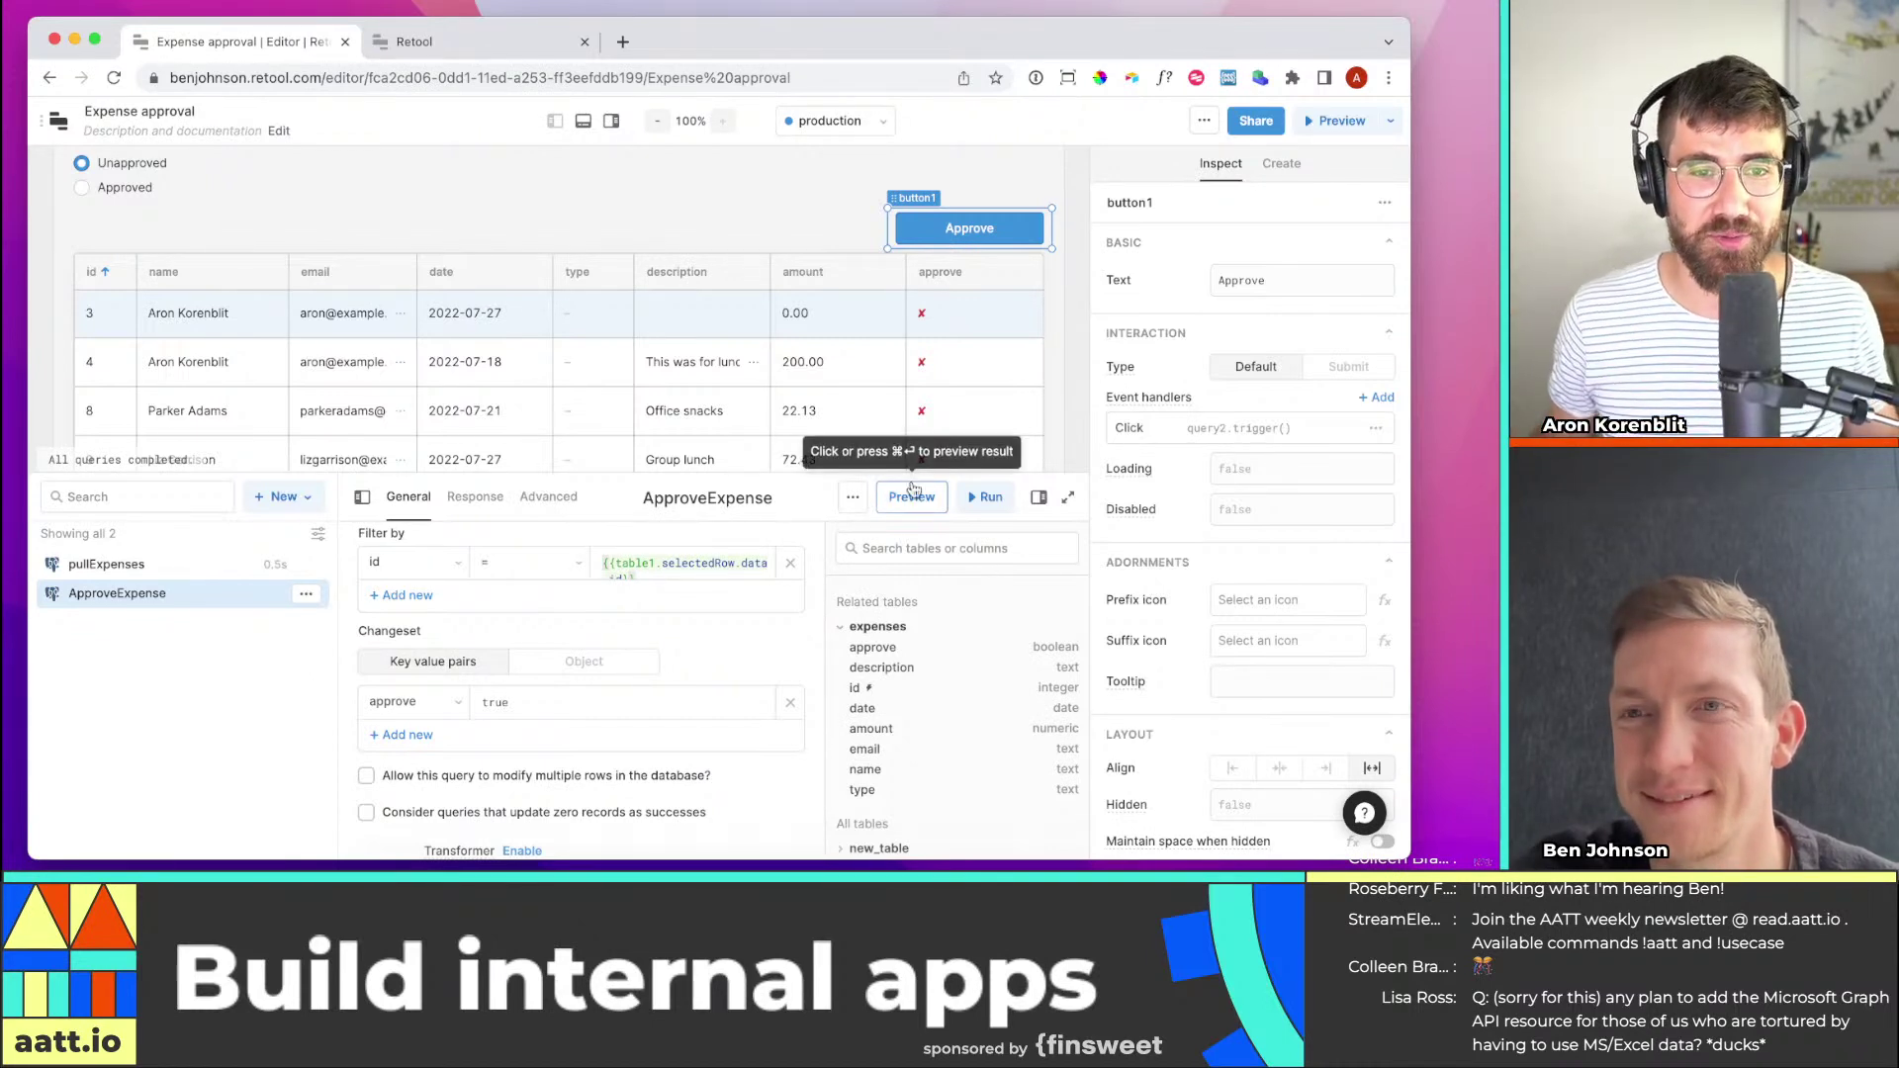
Set the click handler to run ApproveExpense with the Trigger method
{"action": "left_click", "coordinate": [1284, 431]}
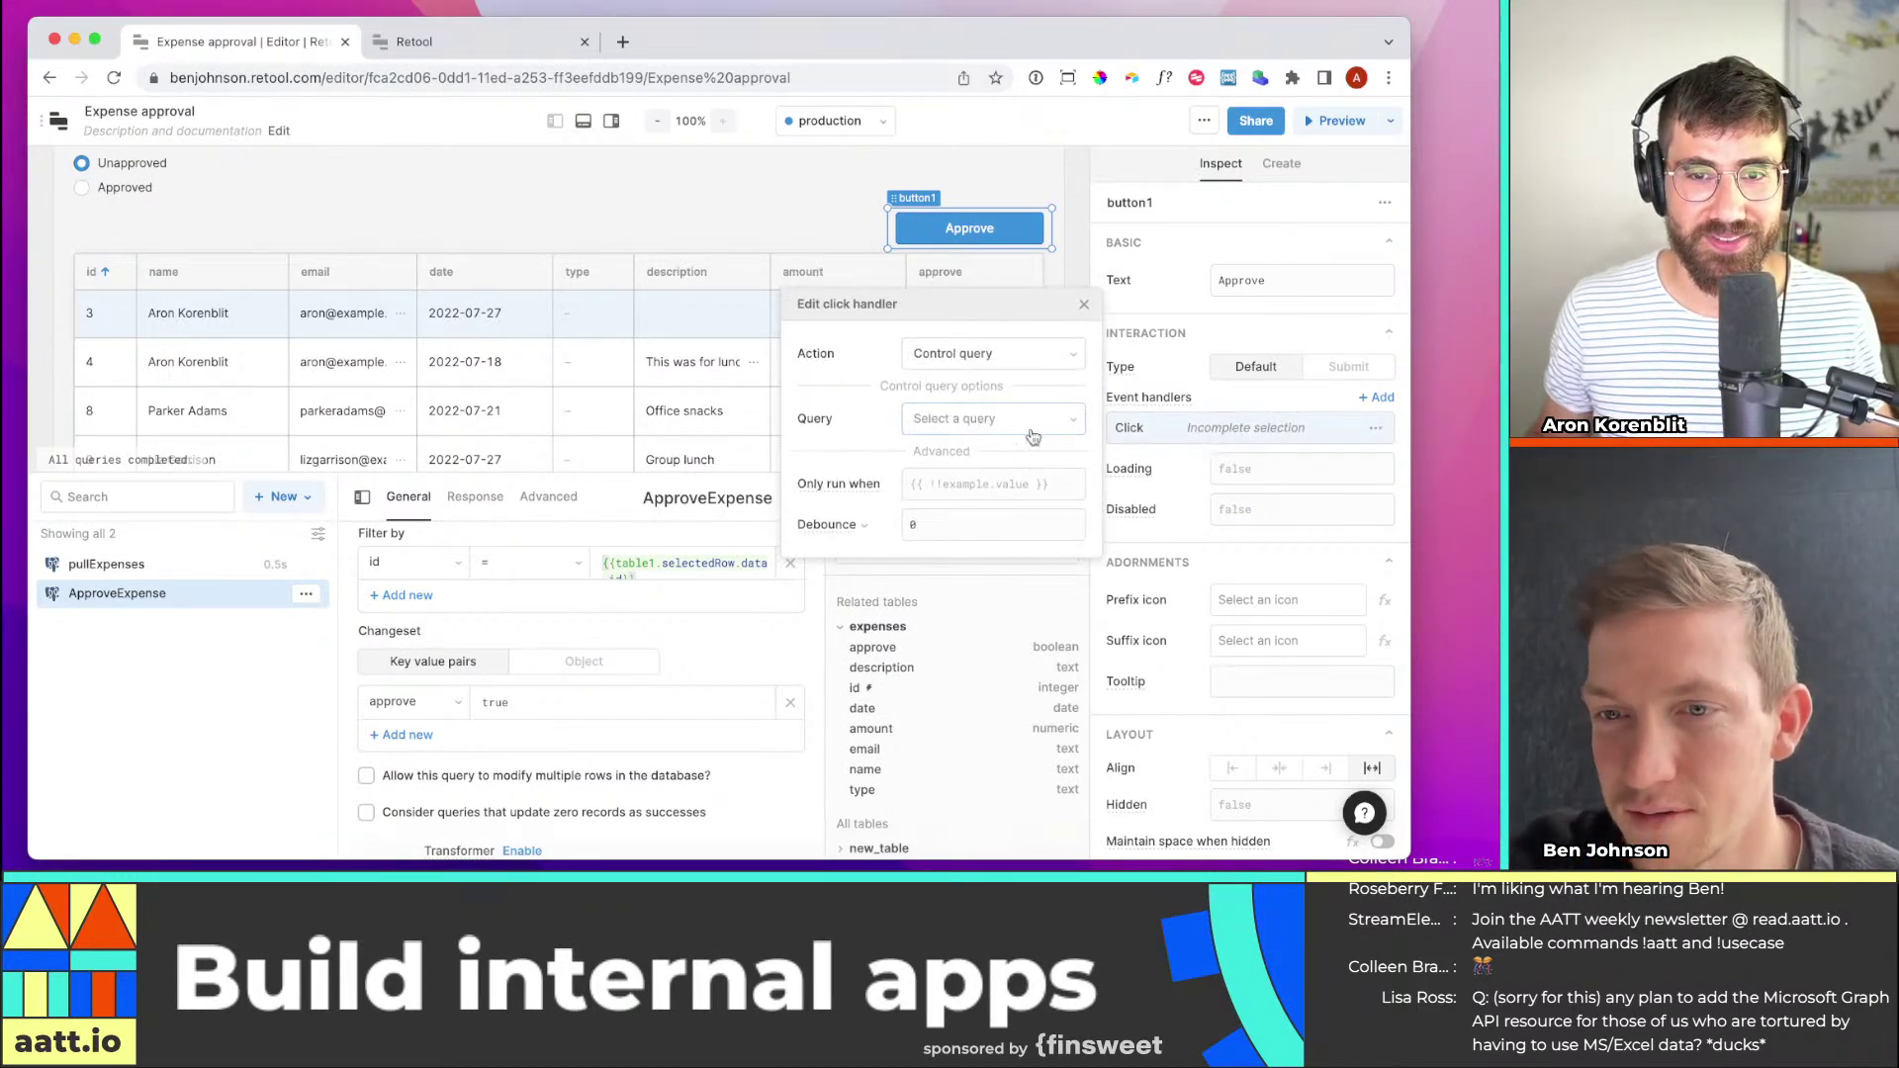
{"action": "left_click", "coordinate": [975, 424]}
{"action": "left_click", "coordinate": [990, 493]}
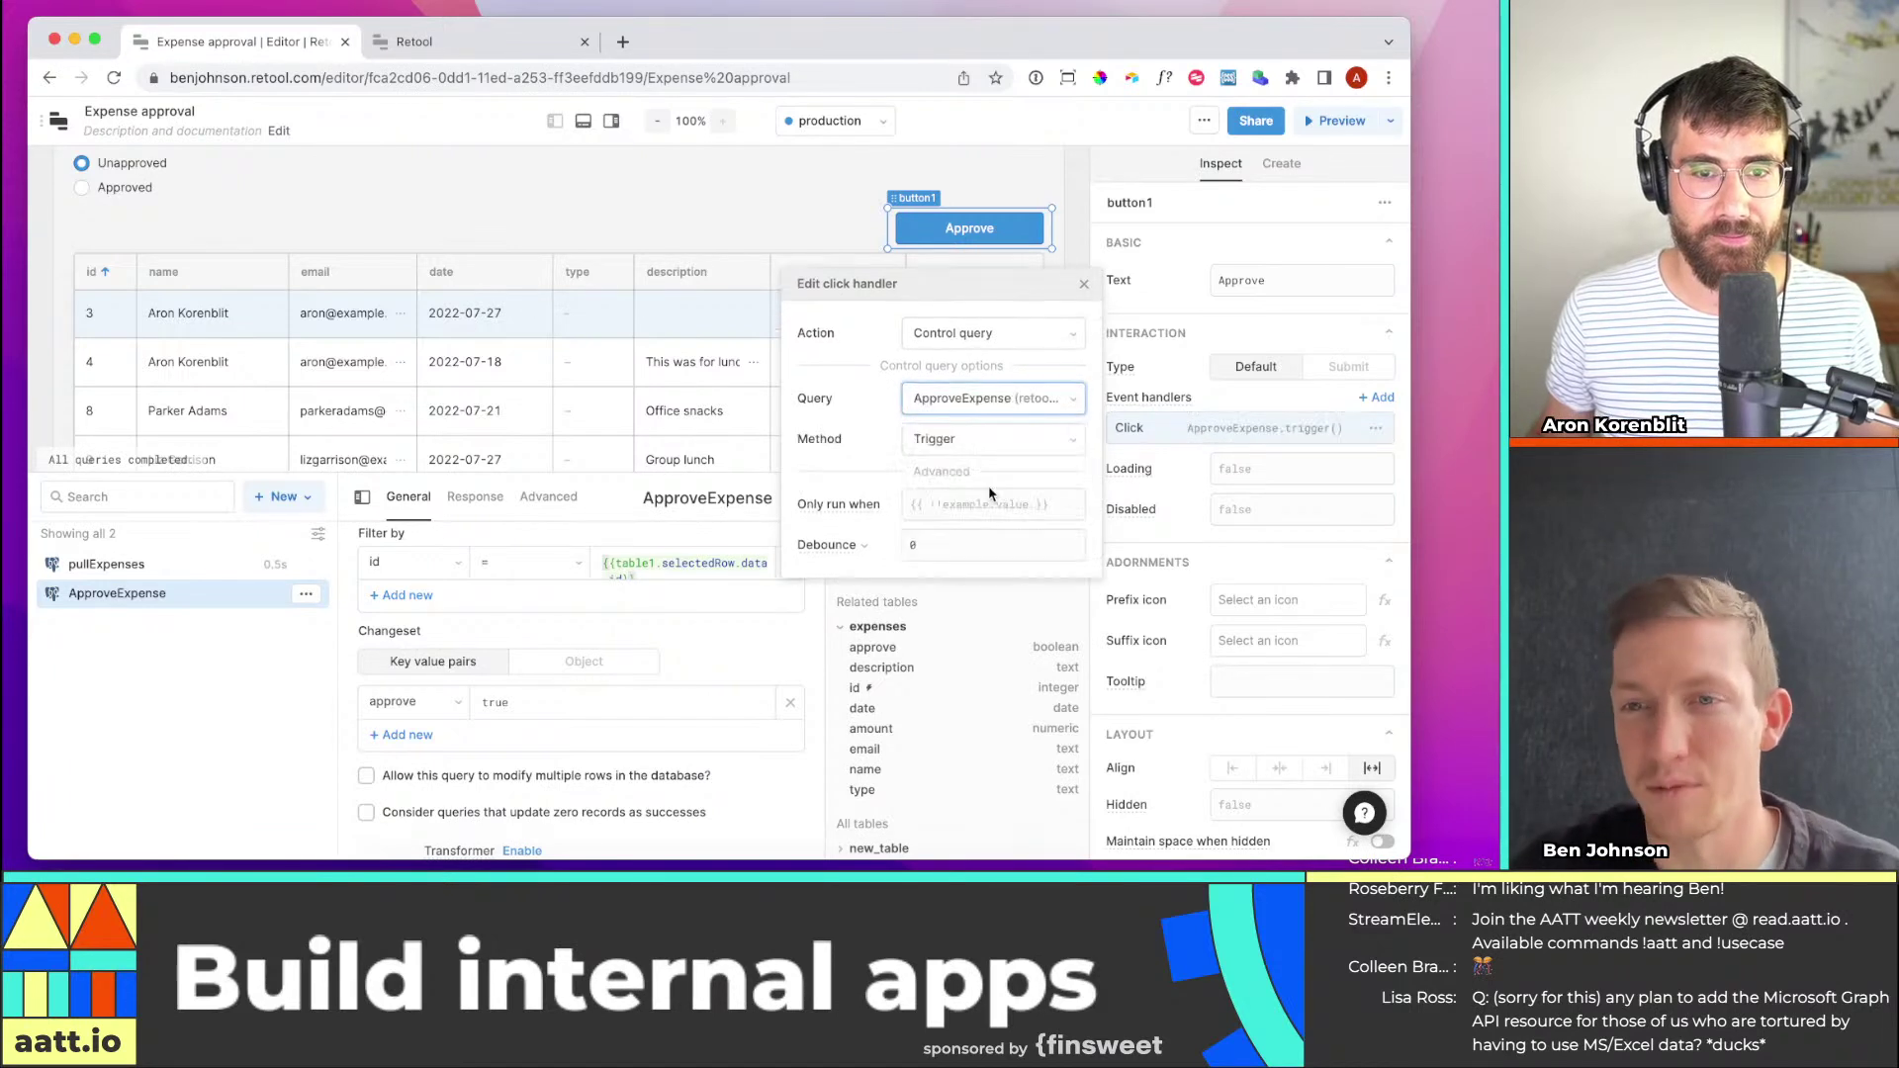
{"action": "left_click", "coordinate": [981, 448]}
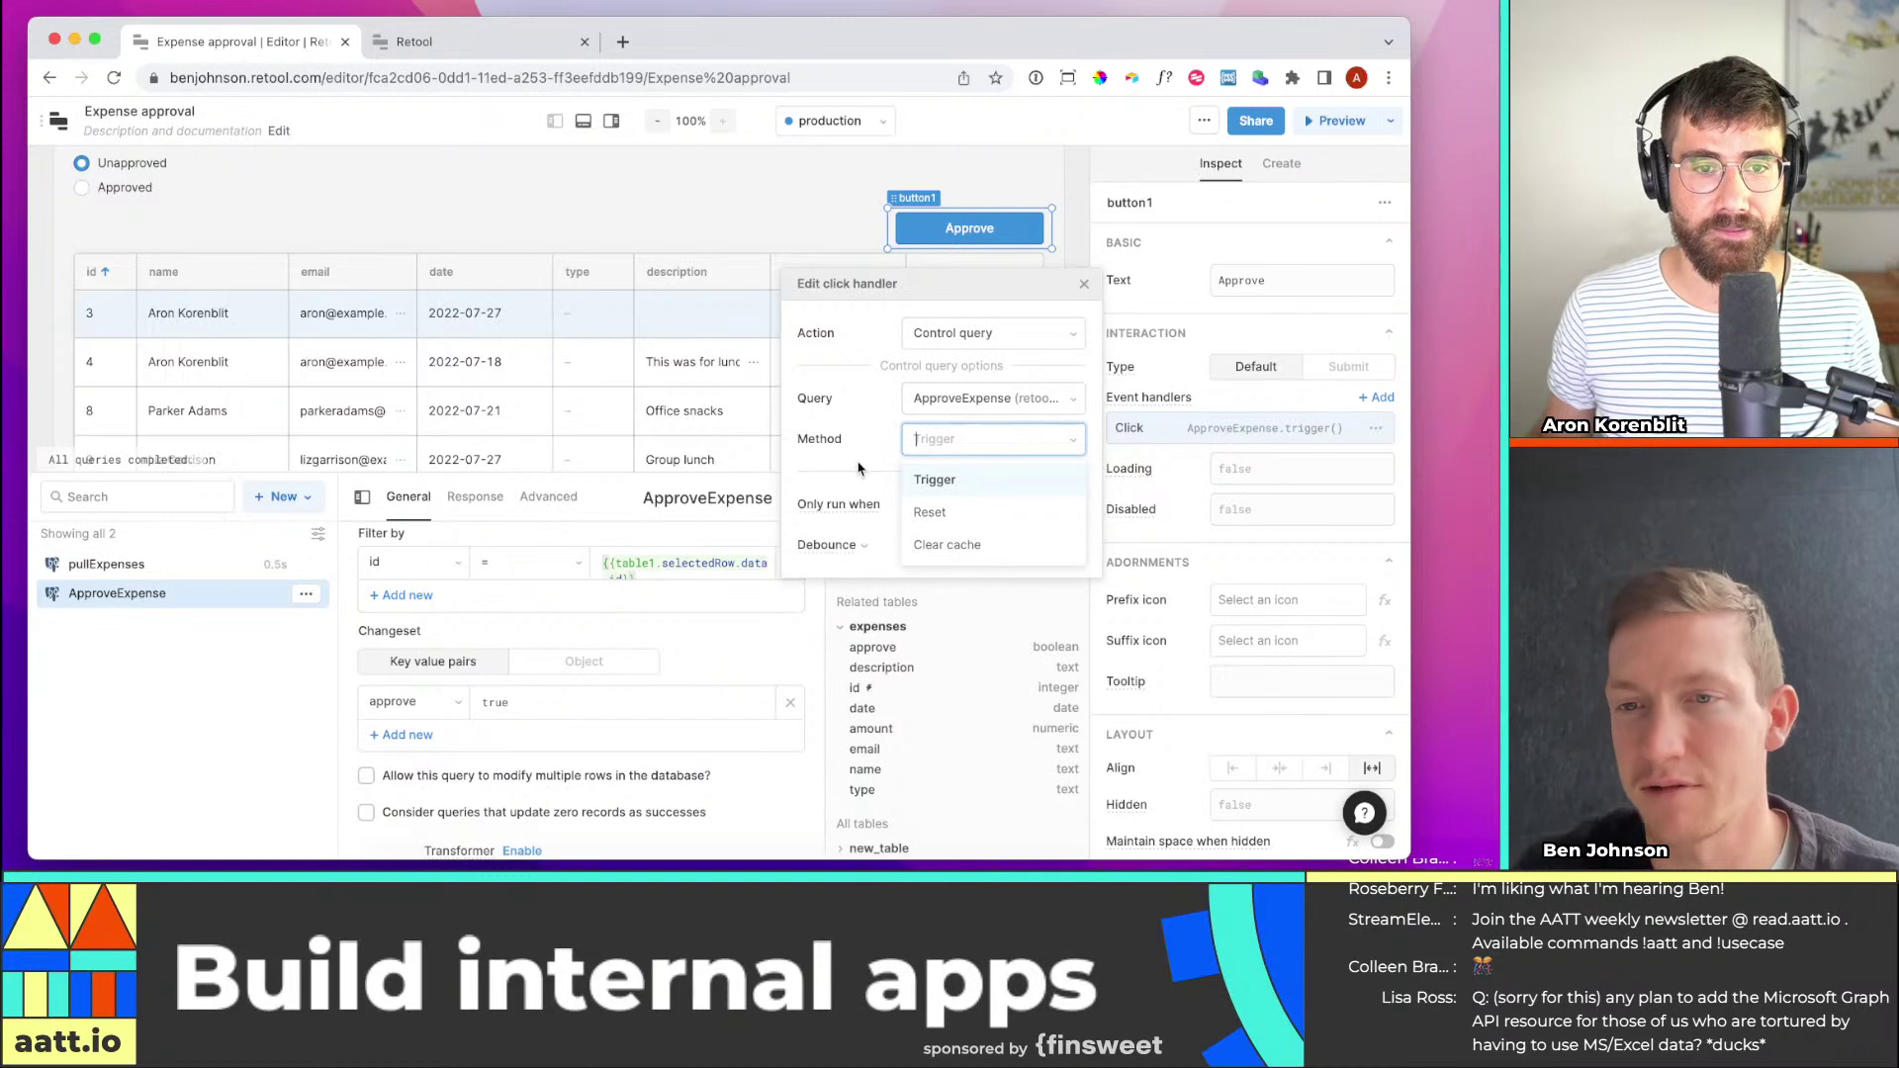
{"action": "key", "text": "Return"}
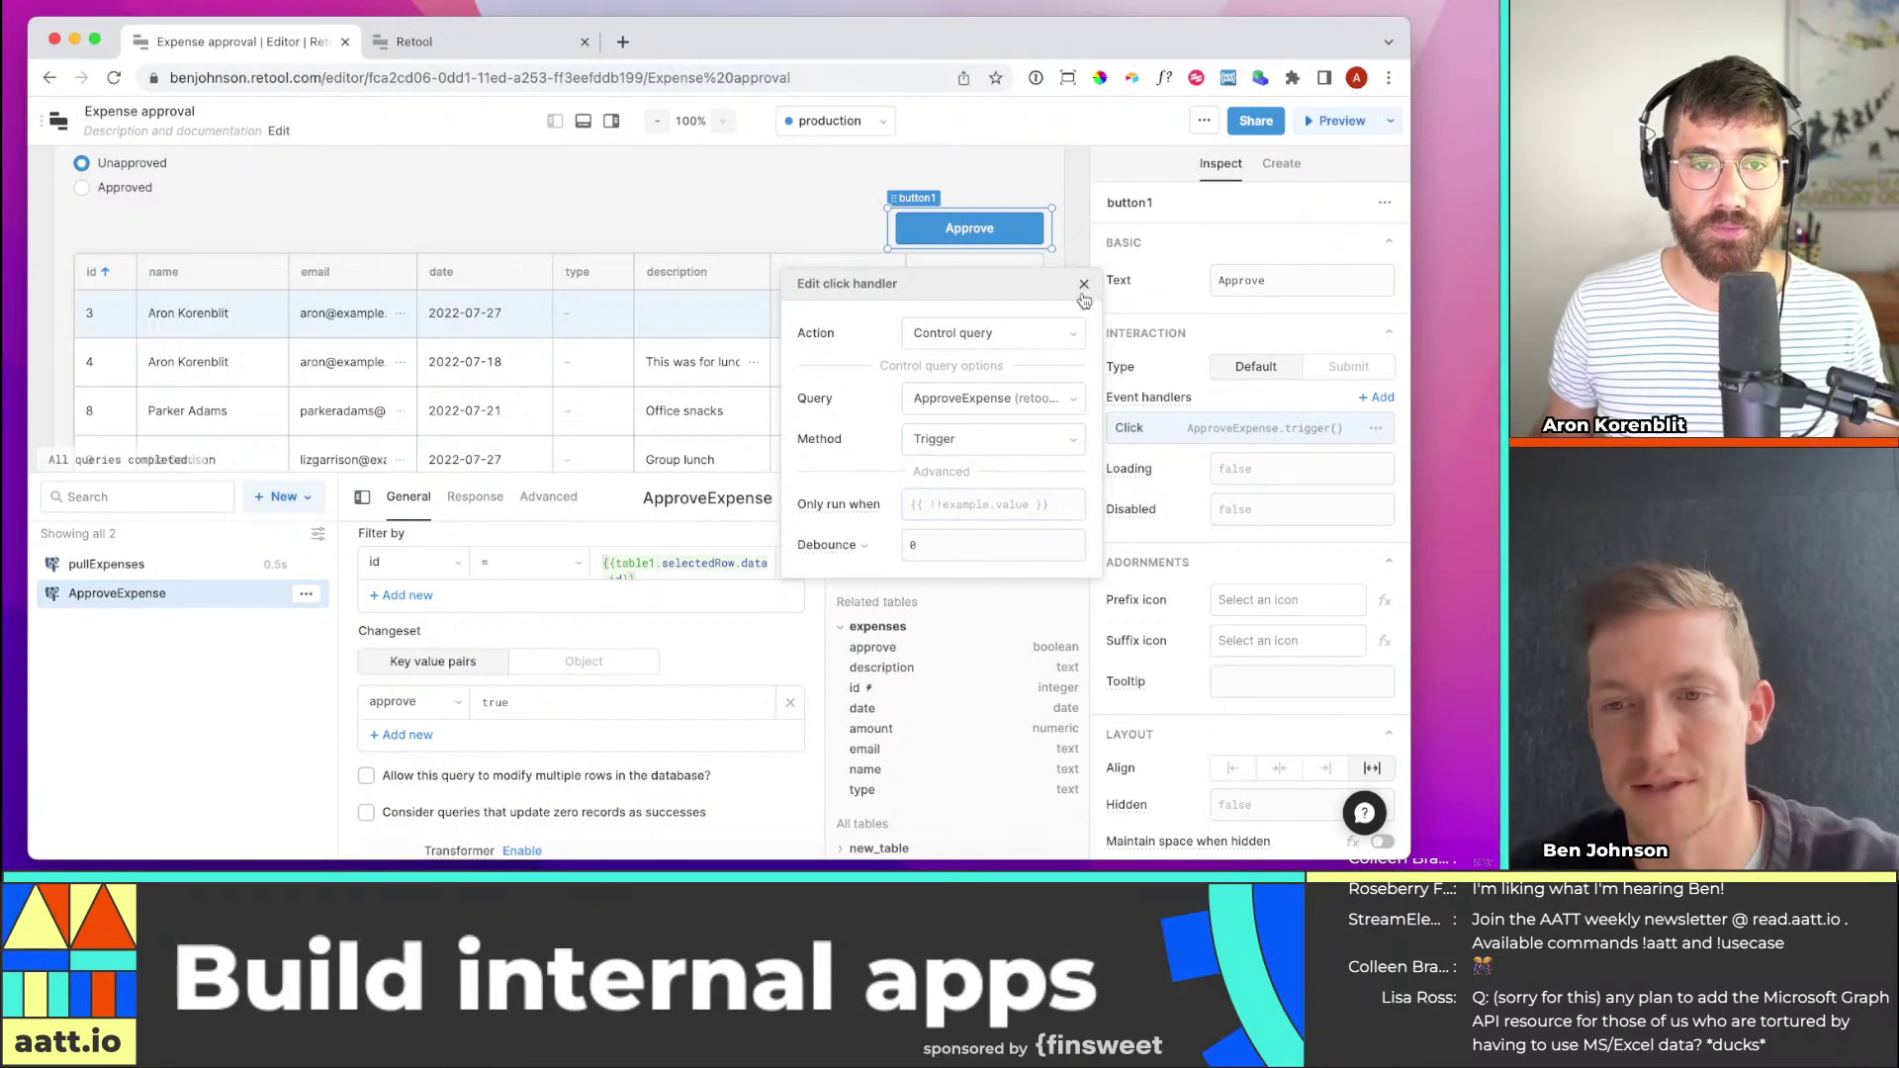
{"action": "left_click", "coordinate": [1084, 286]}
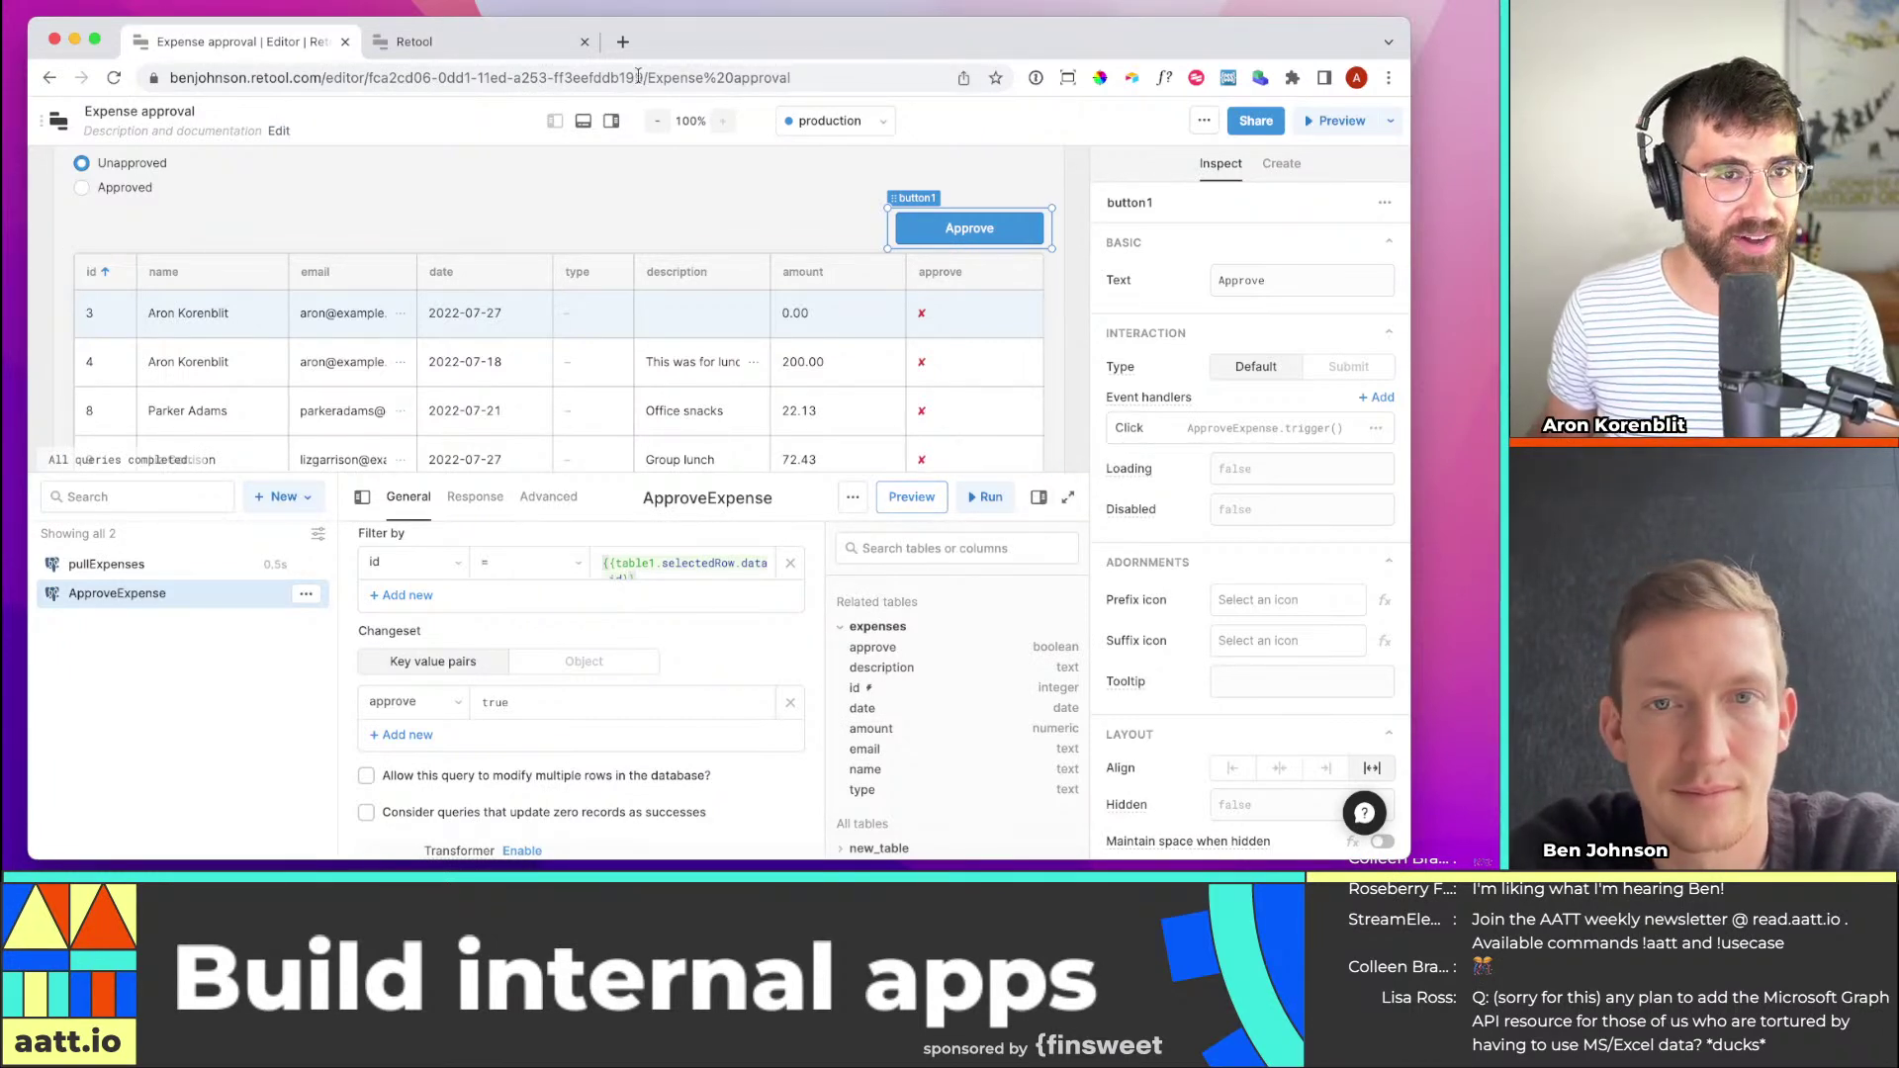
Clear the leftover text from the Name filter so all seven expenses show
{"action": "left_click", "coordinate": [585, 121]}
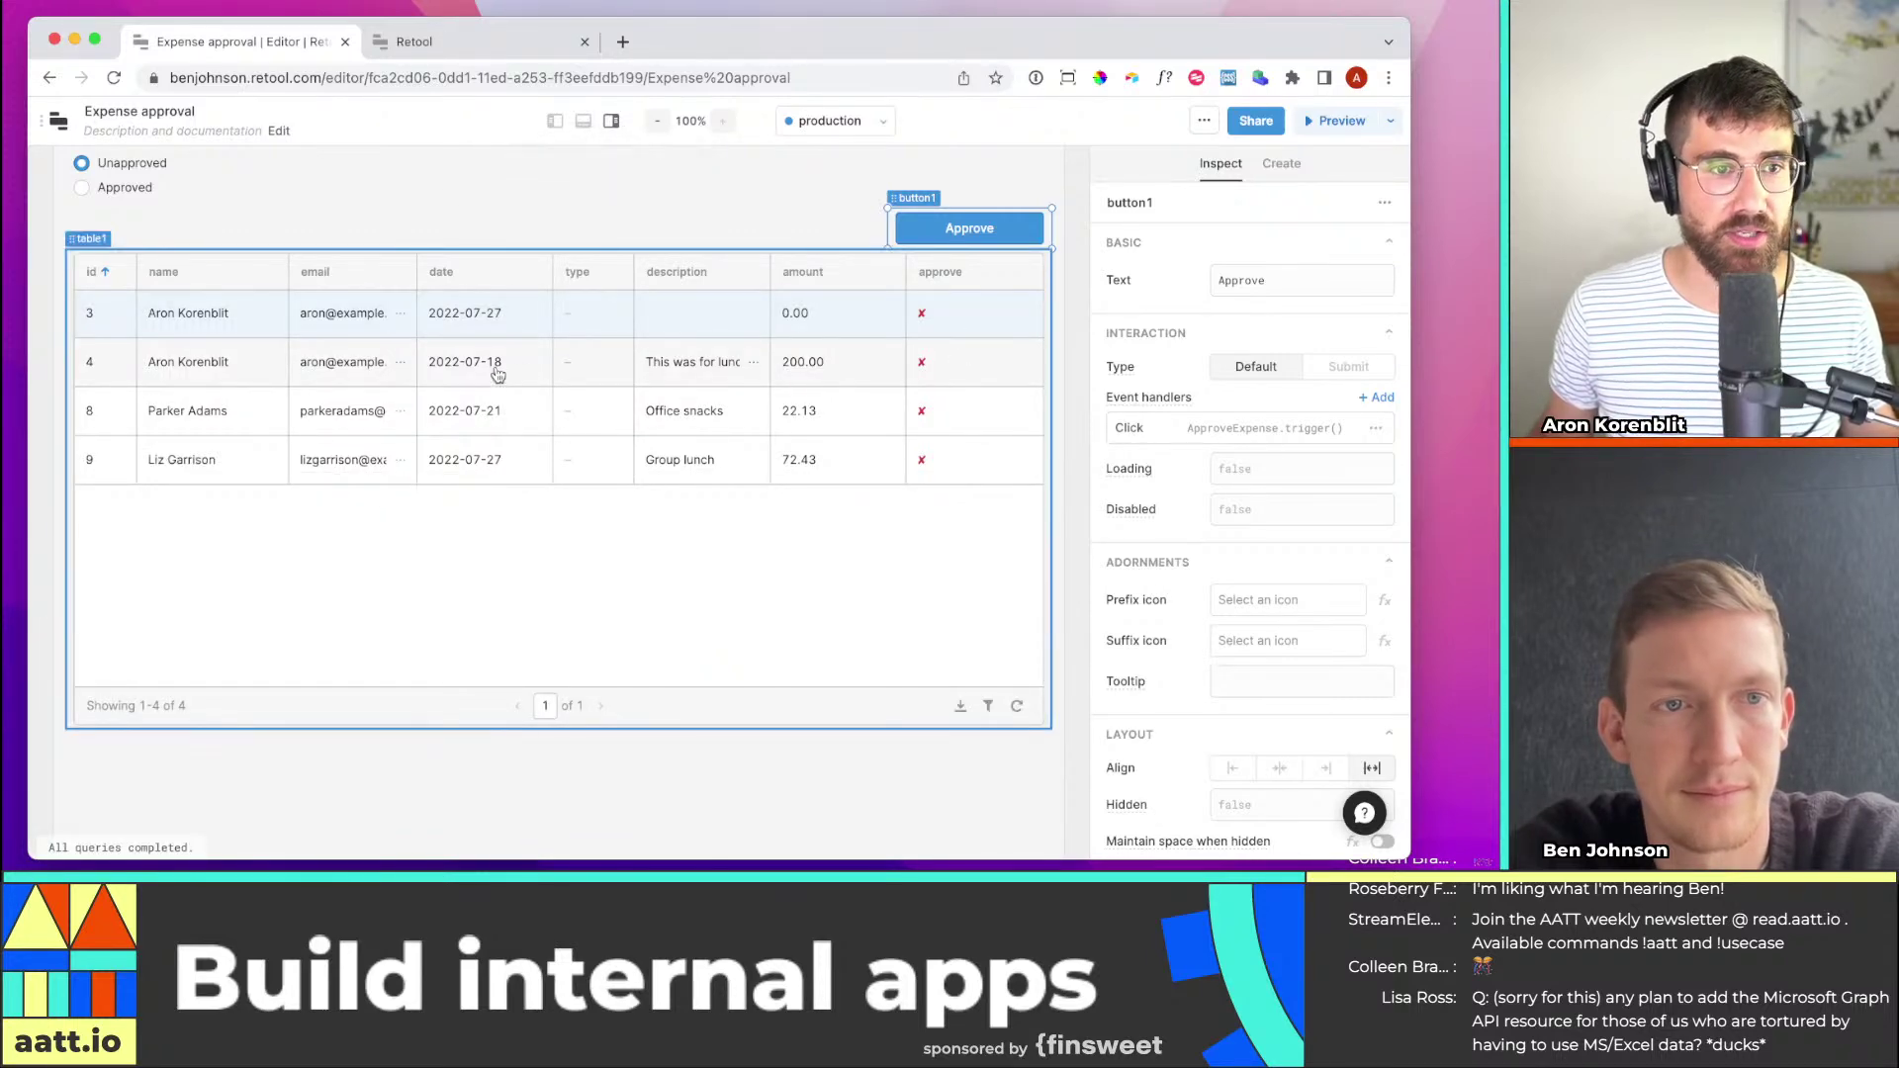
{"action": "scroll", "coordinate": [148, 198], "scroll_direction": "up", "scroll_amount": 3}
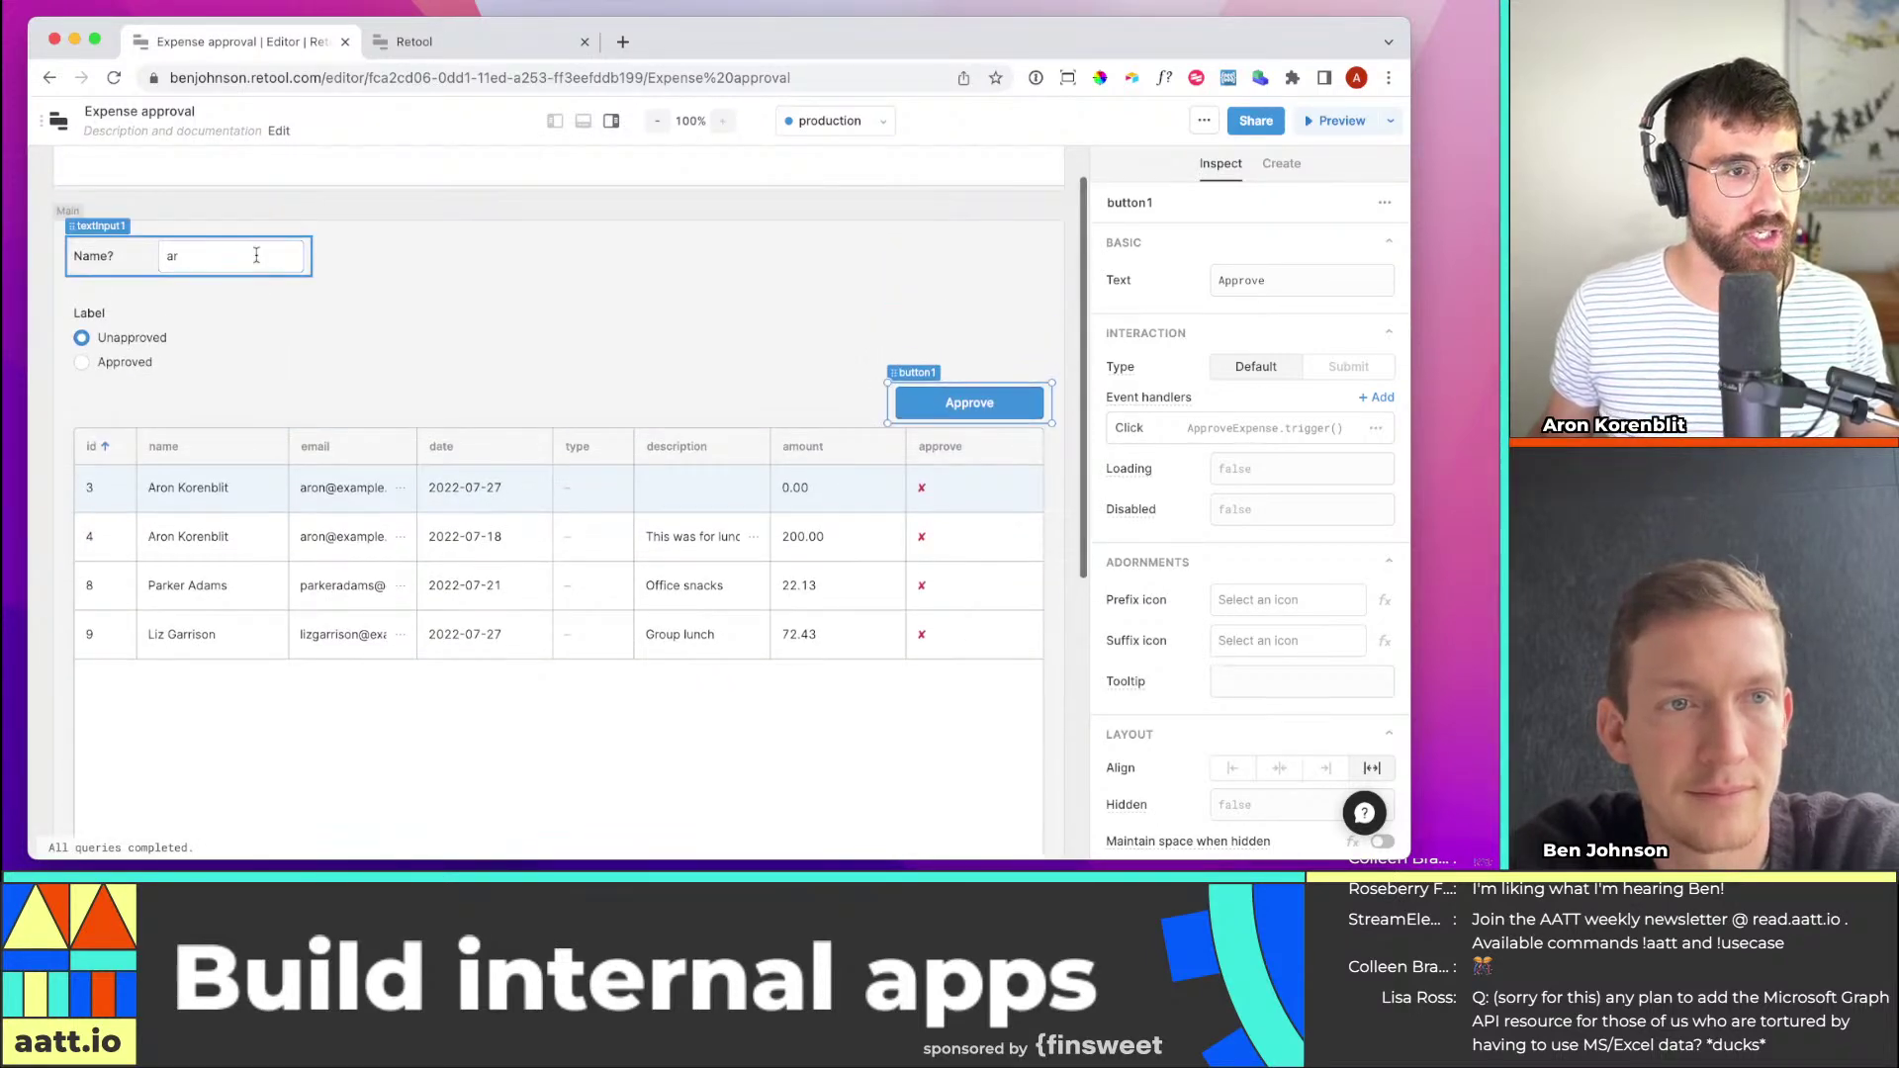
{"action": "double_click", "coordinate": [256, 255]}
{"action": "key", "text": "BackSpace"}
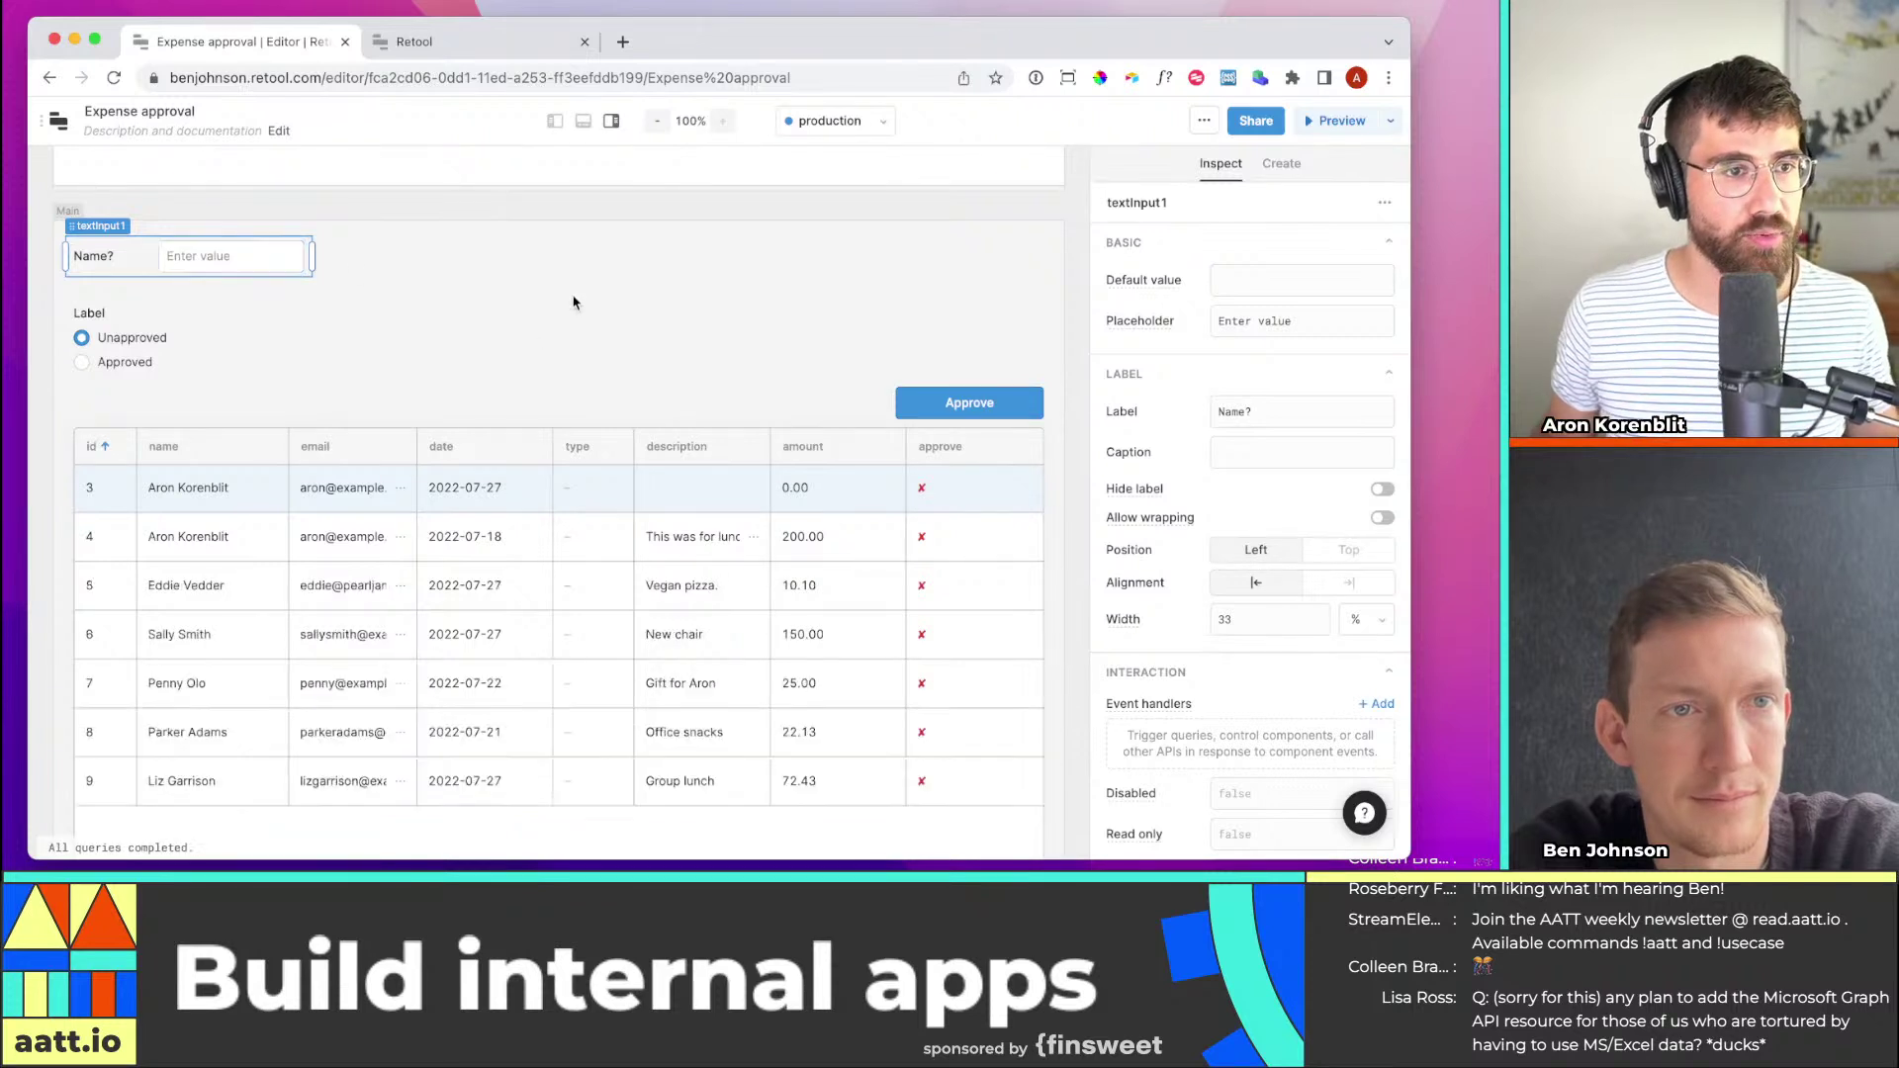
{"action": "left_click", "coordinate": [580, 342]}
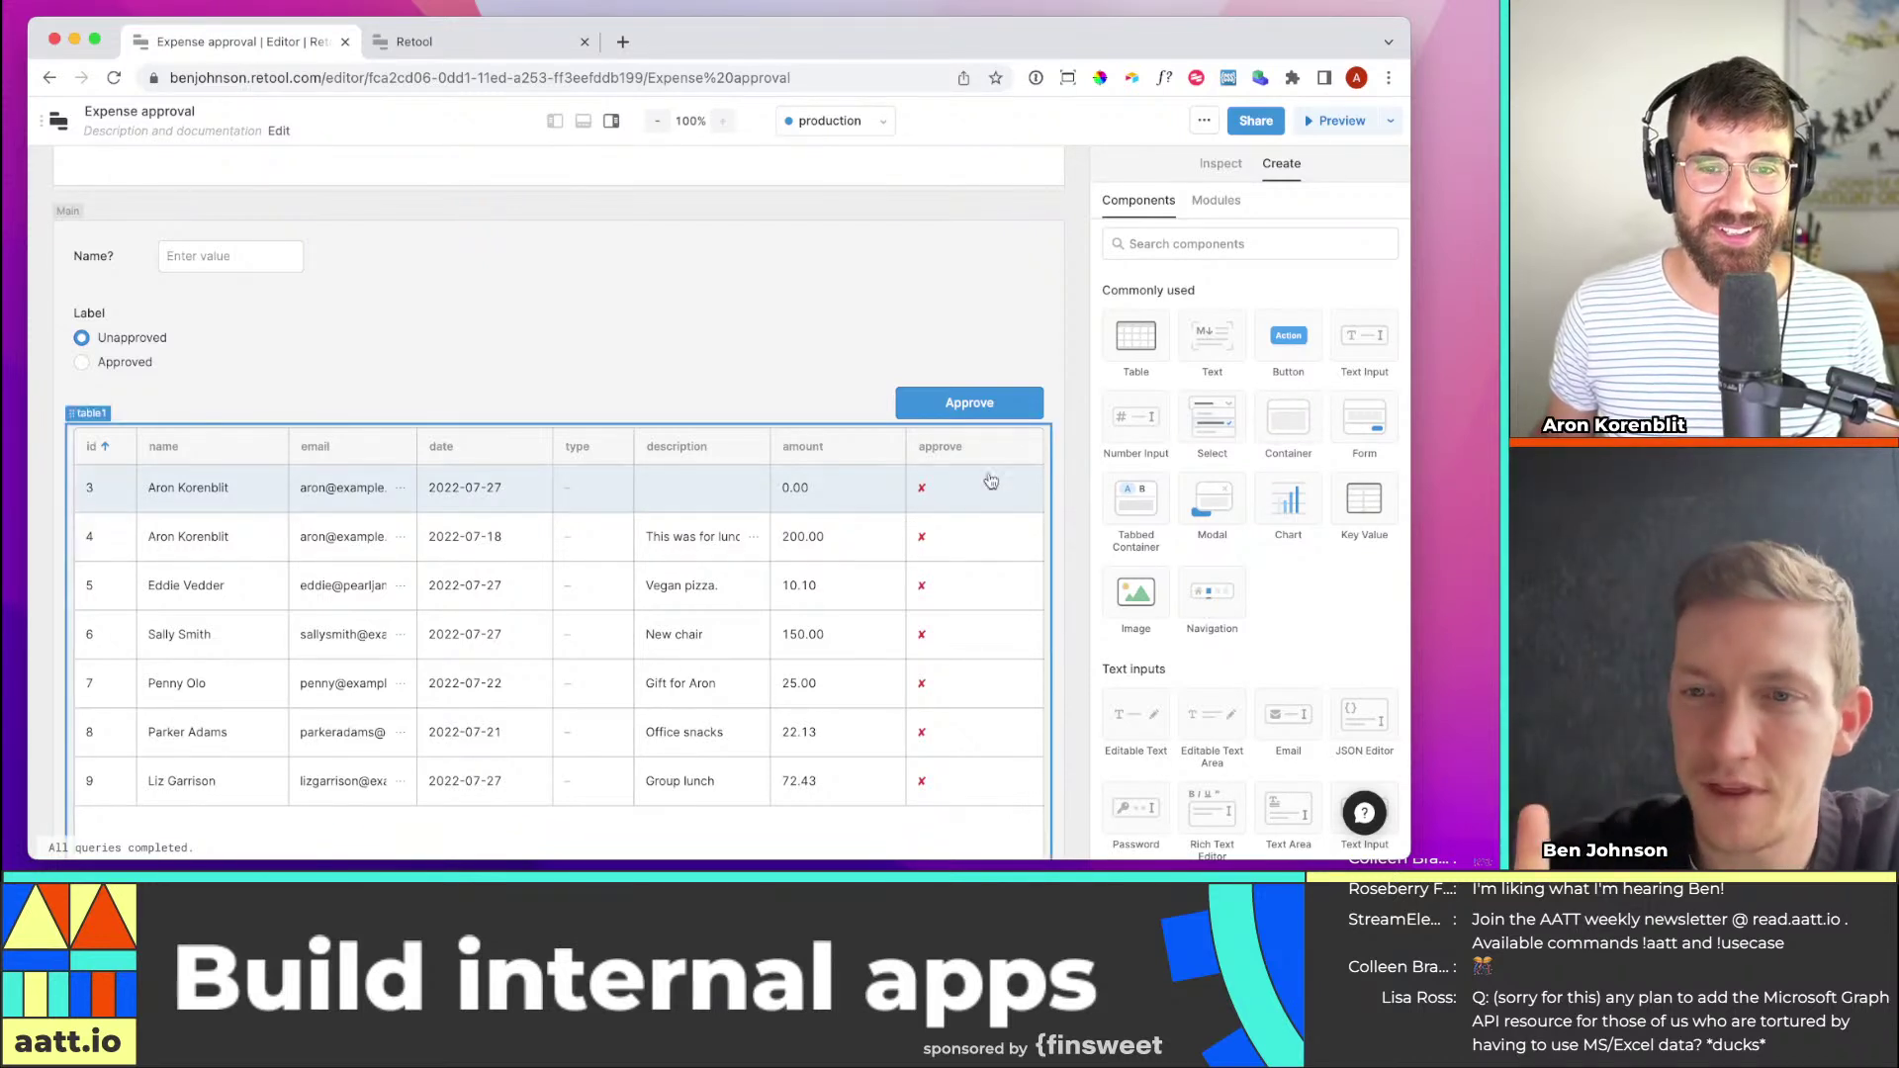
Select the Approve button and bring back the ApproveExpense query editor
{"action": "scroll", "coordinate": [927, 409], "scroll_direction": "down", "scroll_amount": 1}
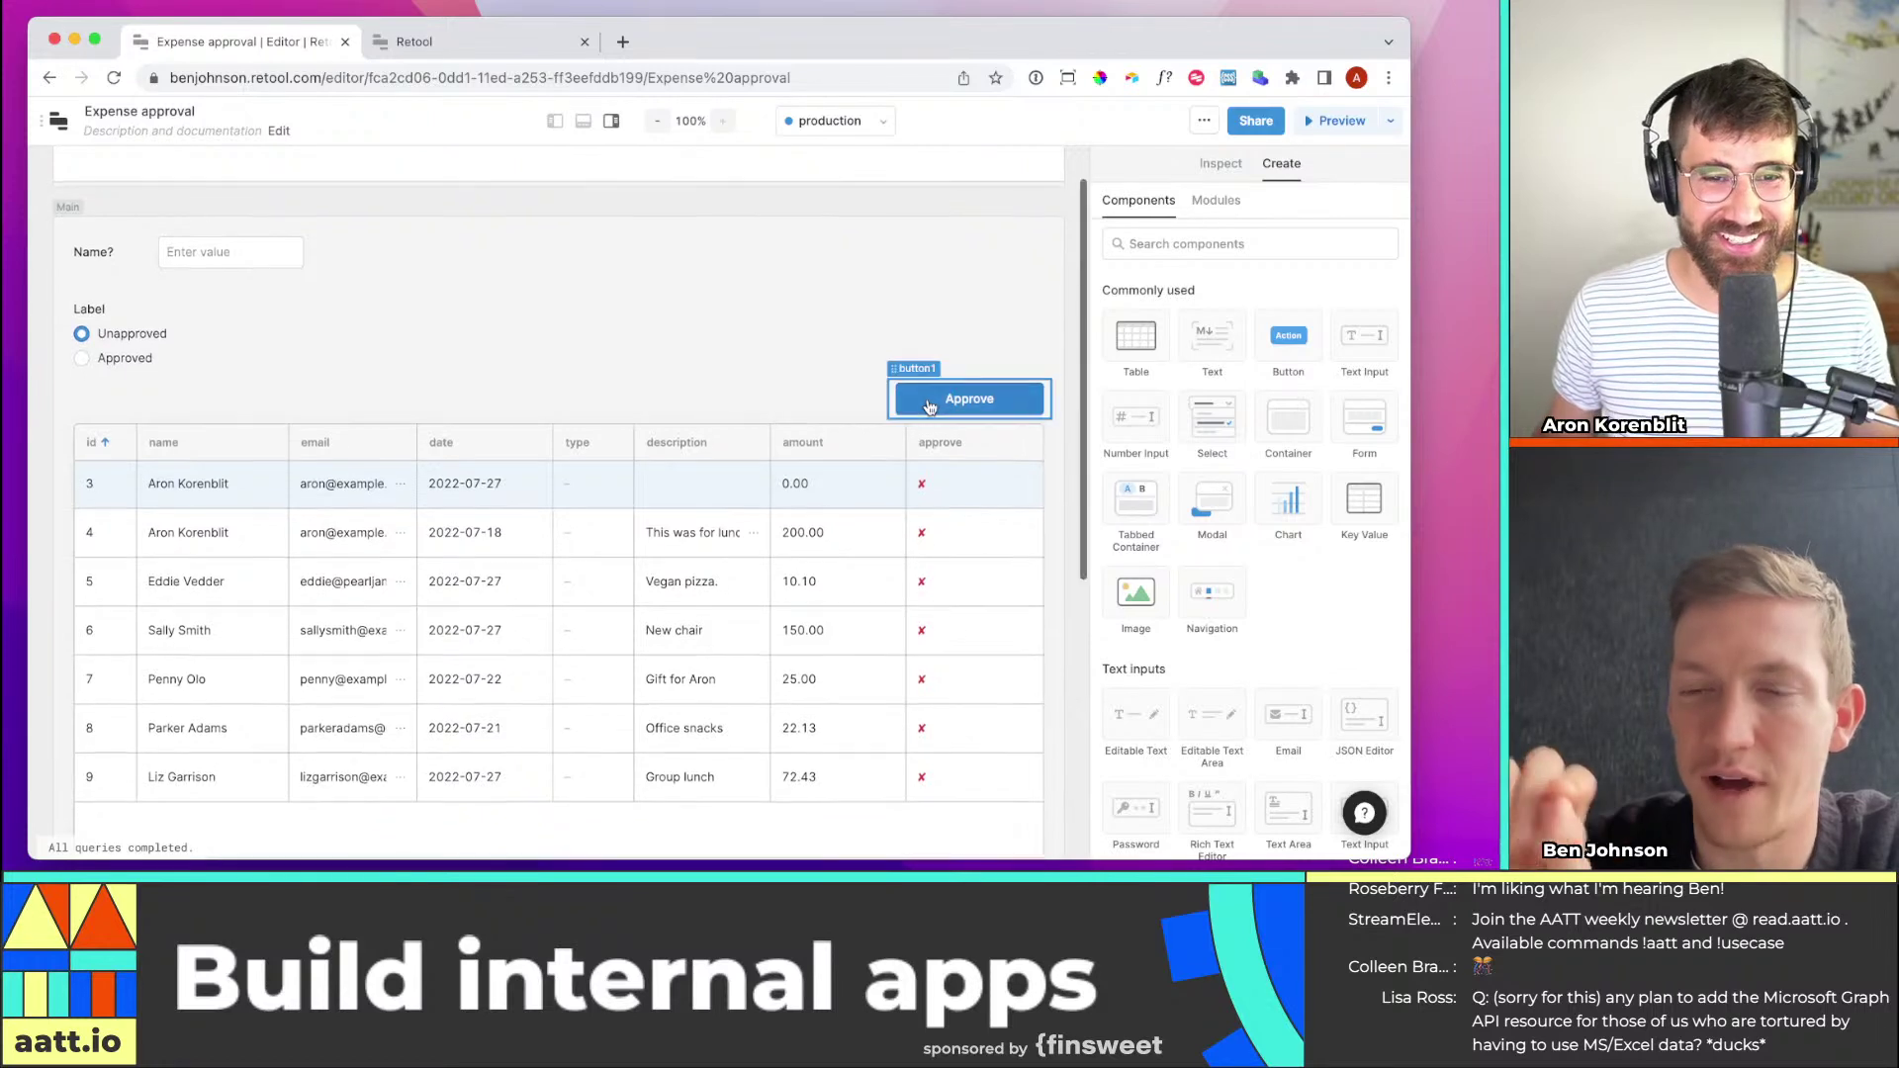
{"action": "left_click", "coordinate": [892, 408]}
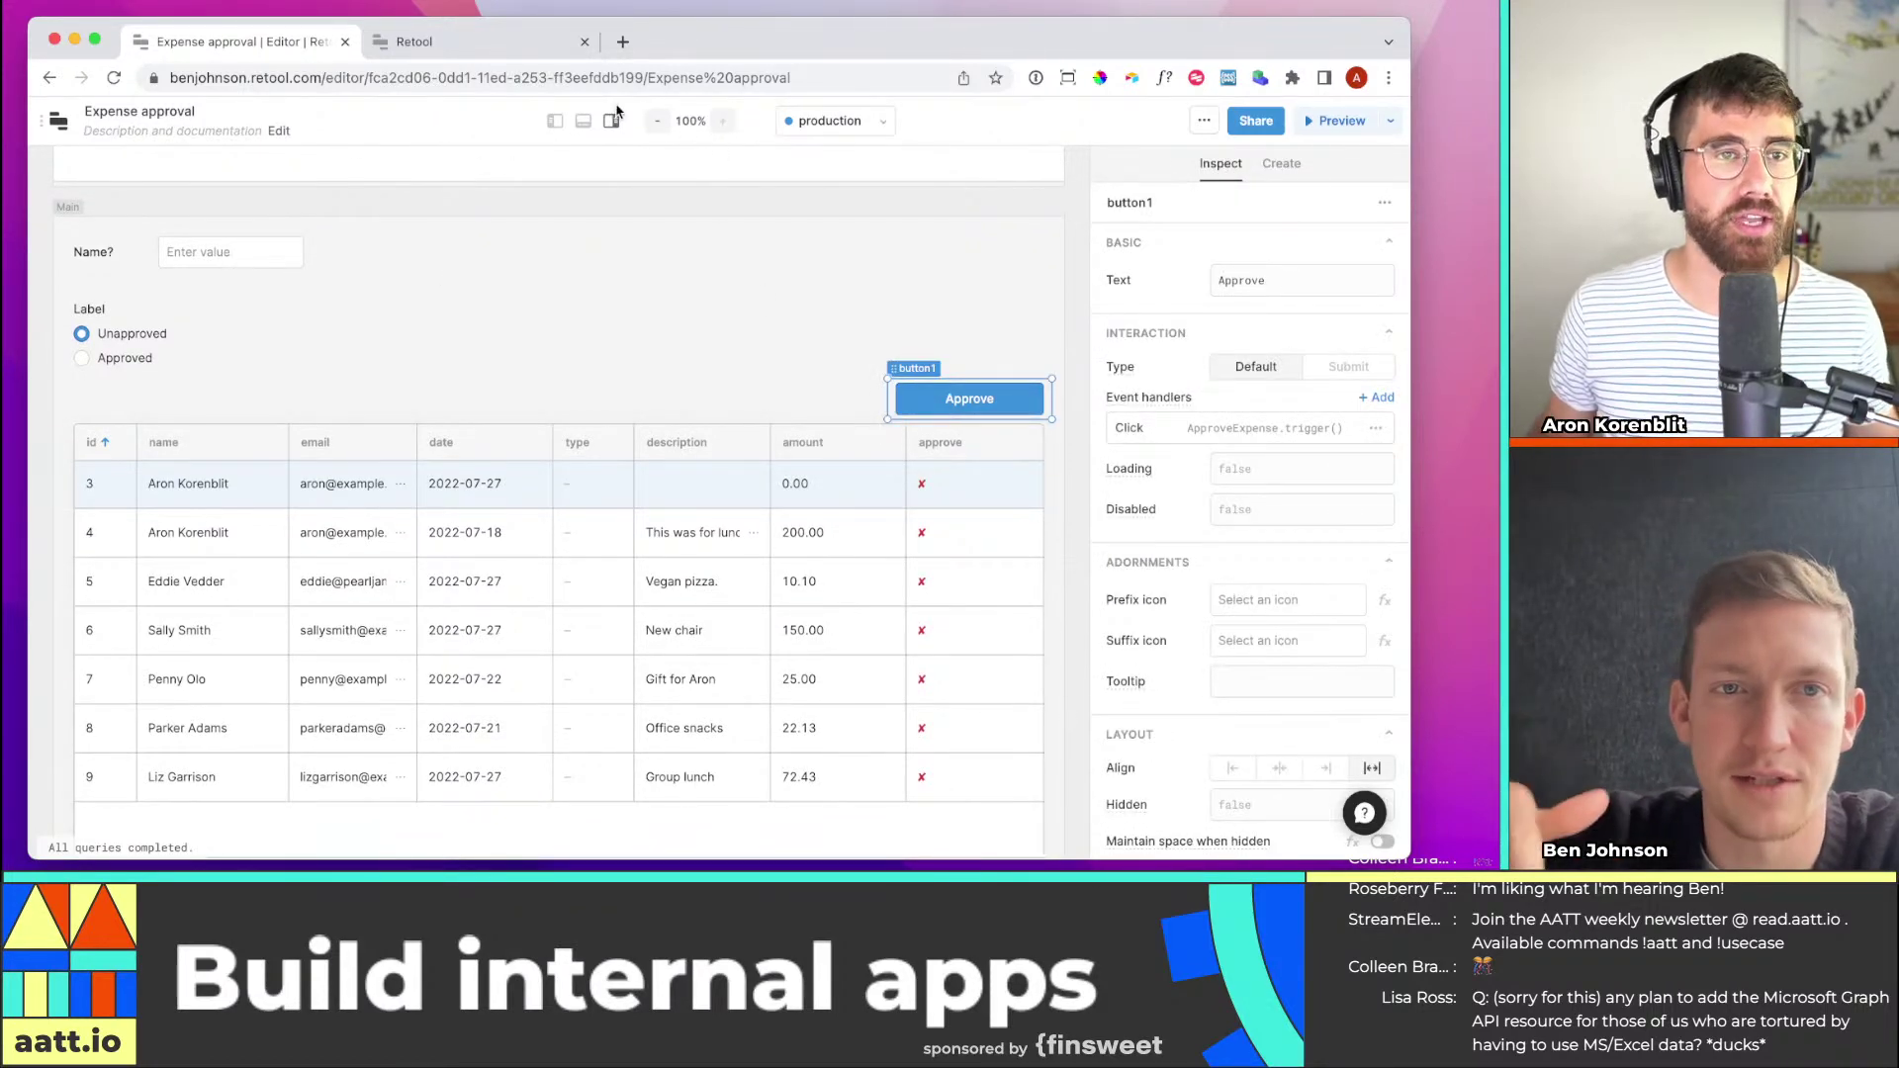
{"action": "left_click", "coordinate": [555, 122]}
{"action": "left_click", "coordinate": [583, 122]}
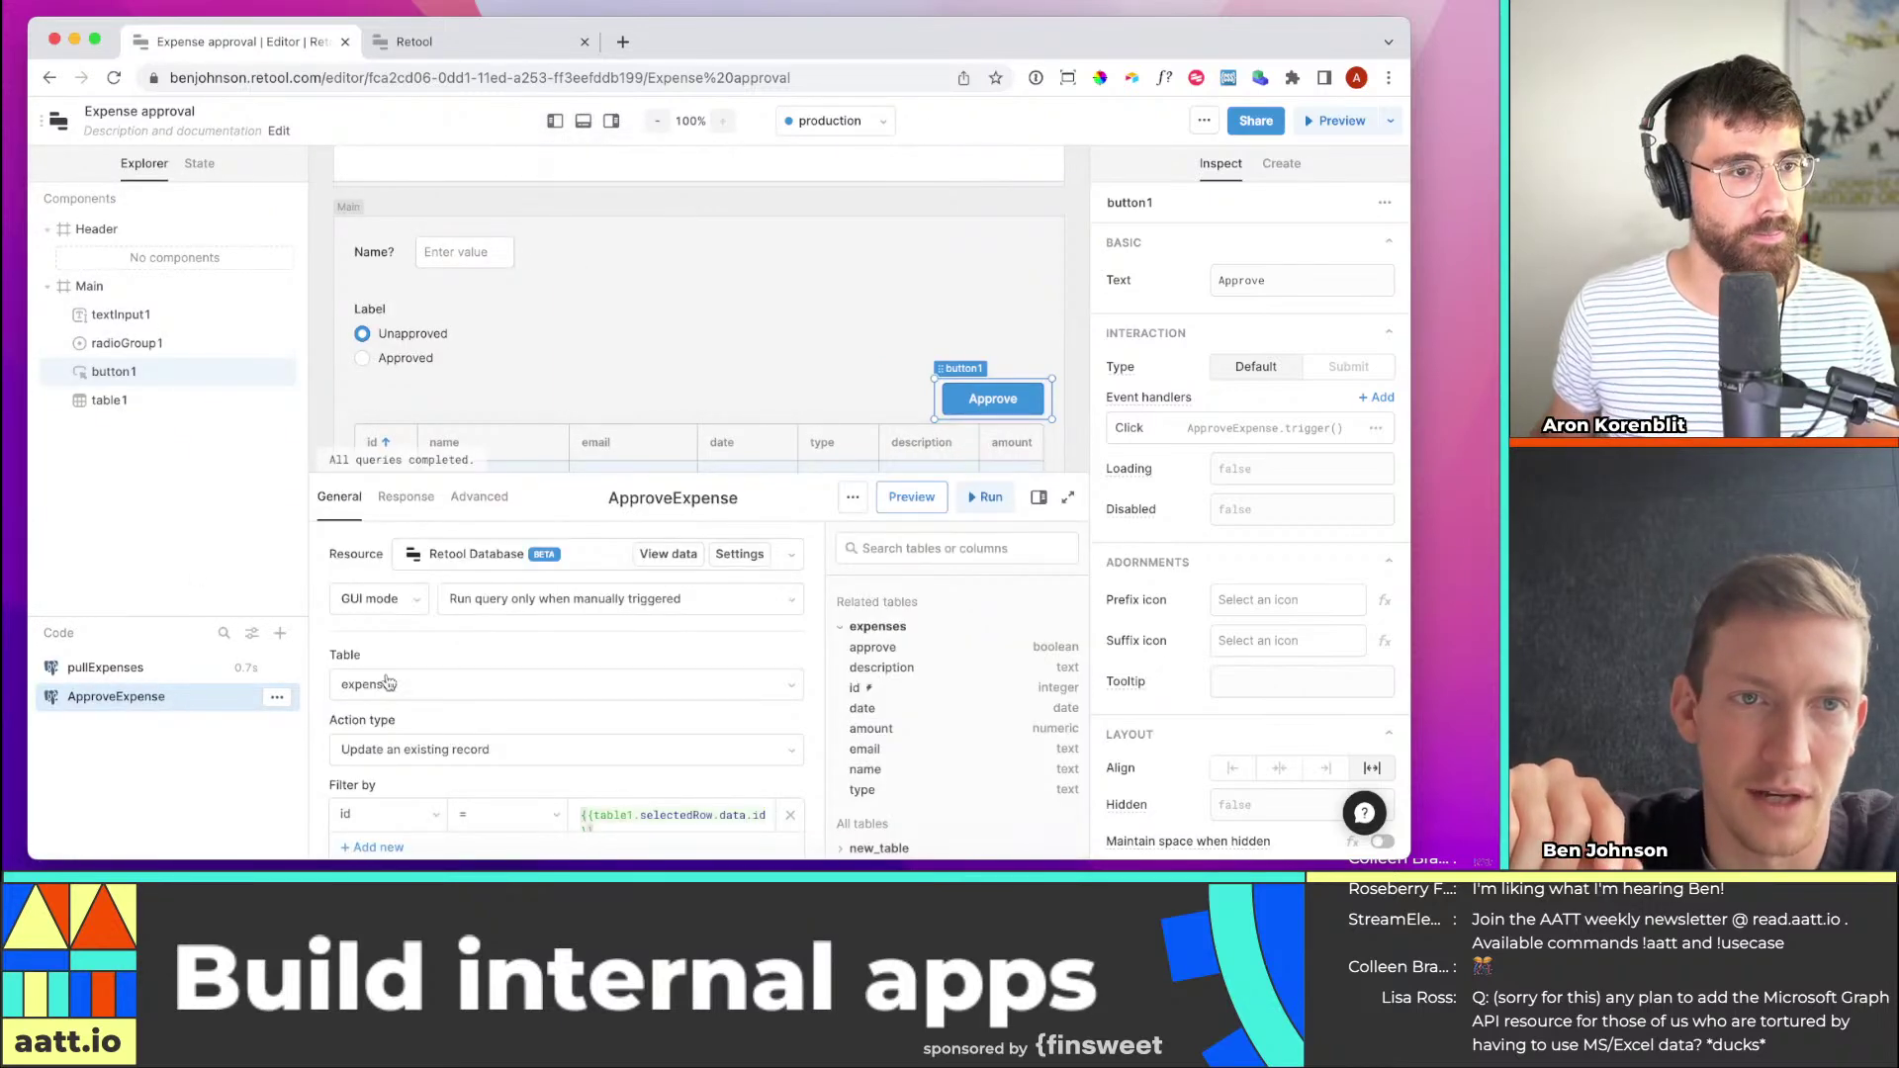
Add a Success handler on ApproveExpense that triggers pullExpenses, then save the query
{"action": "left_click", "coordinate": [554, 120]}
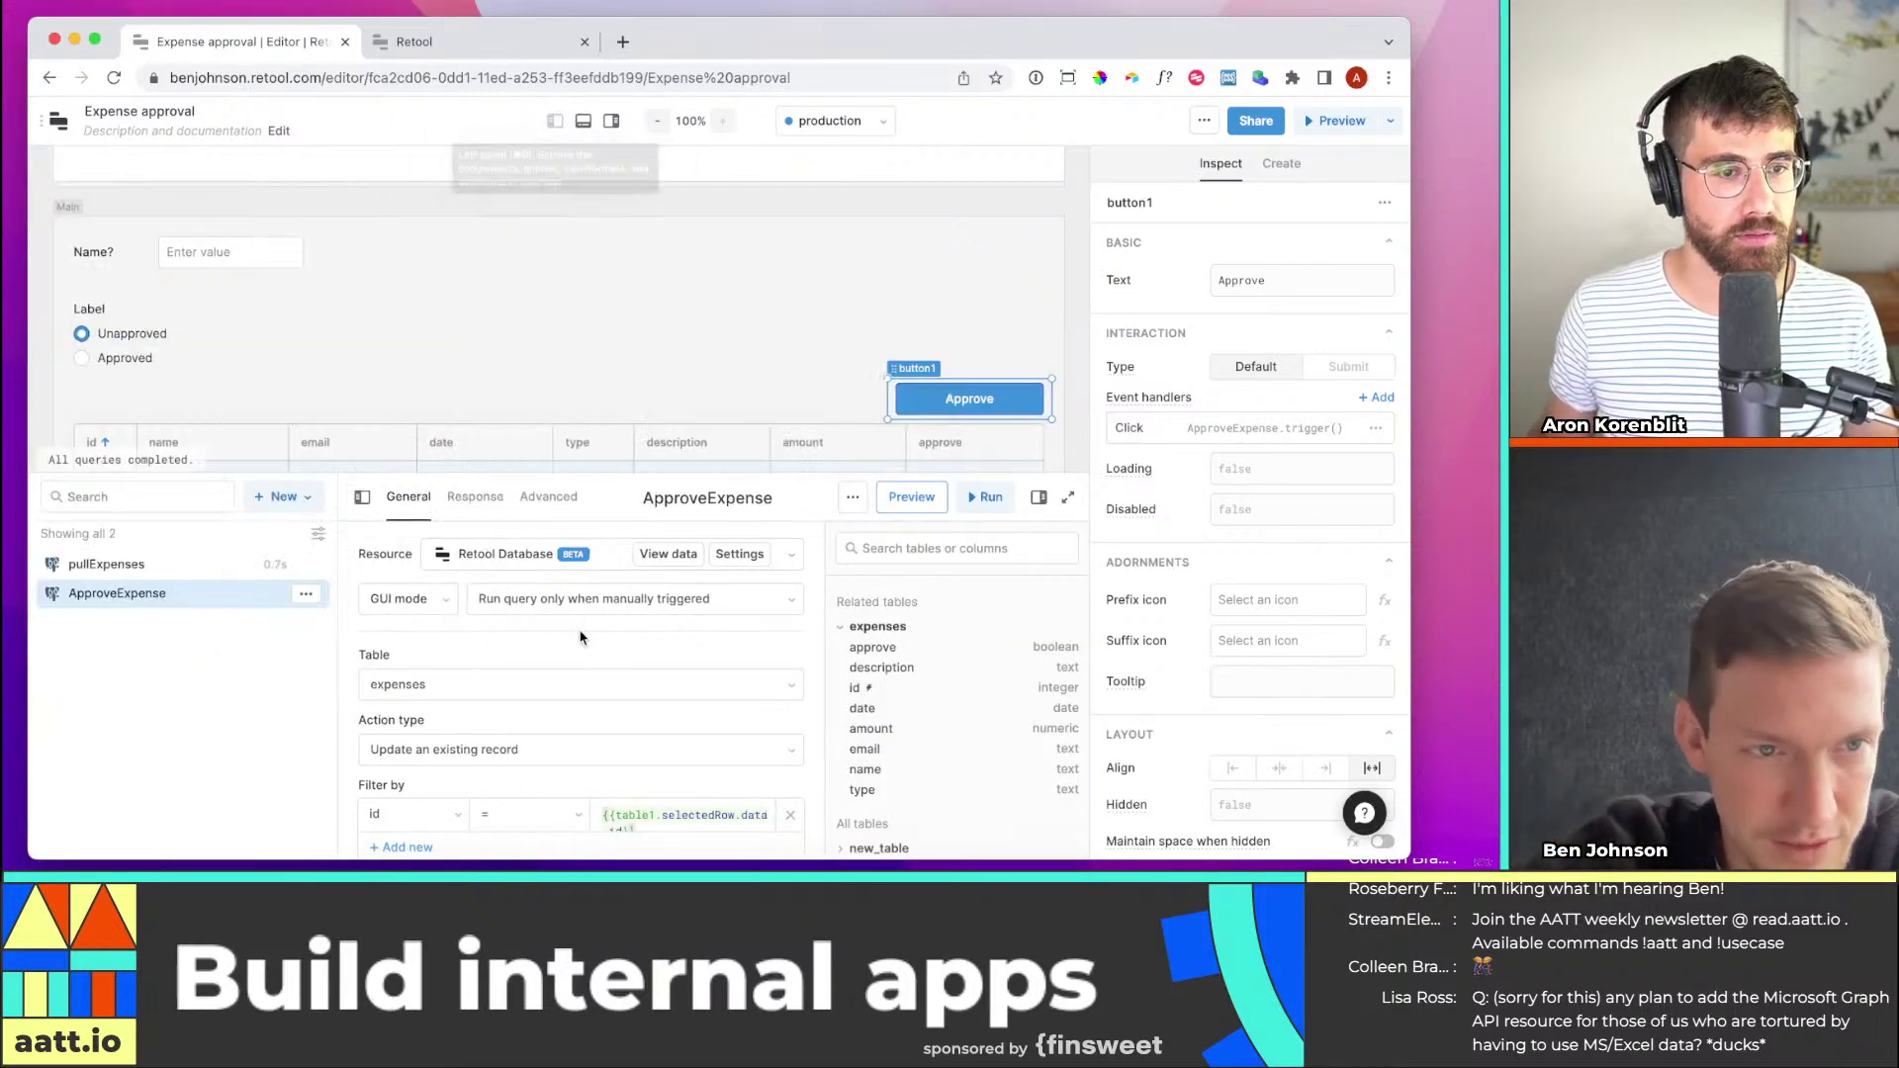
{"action": "scroll", "coordinate": [551, 639], "scroll_direction": "down", "scroll_amount": 5}
{"action": "scroll", "coordinate": [551, 638], "scroll_direction": "up", "scroll_amount": 1}
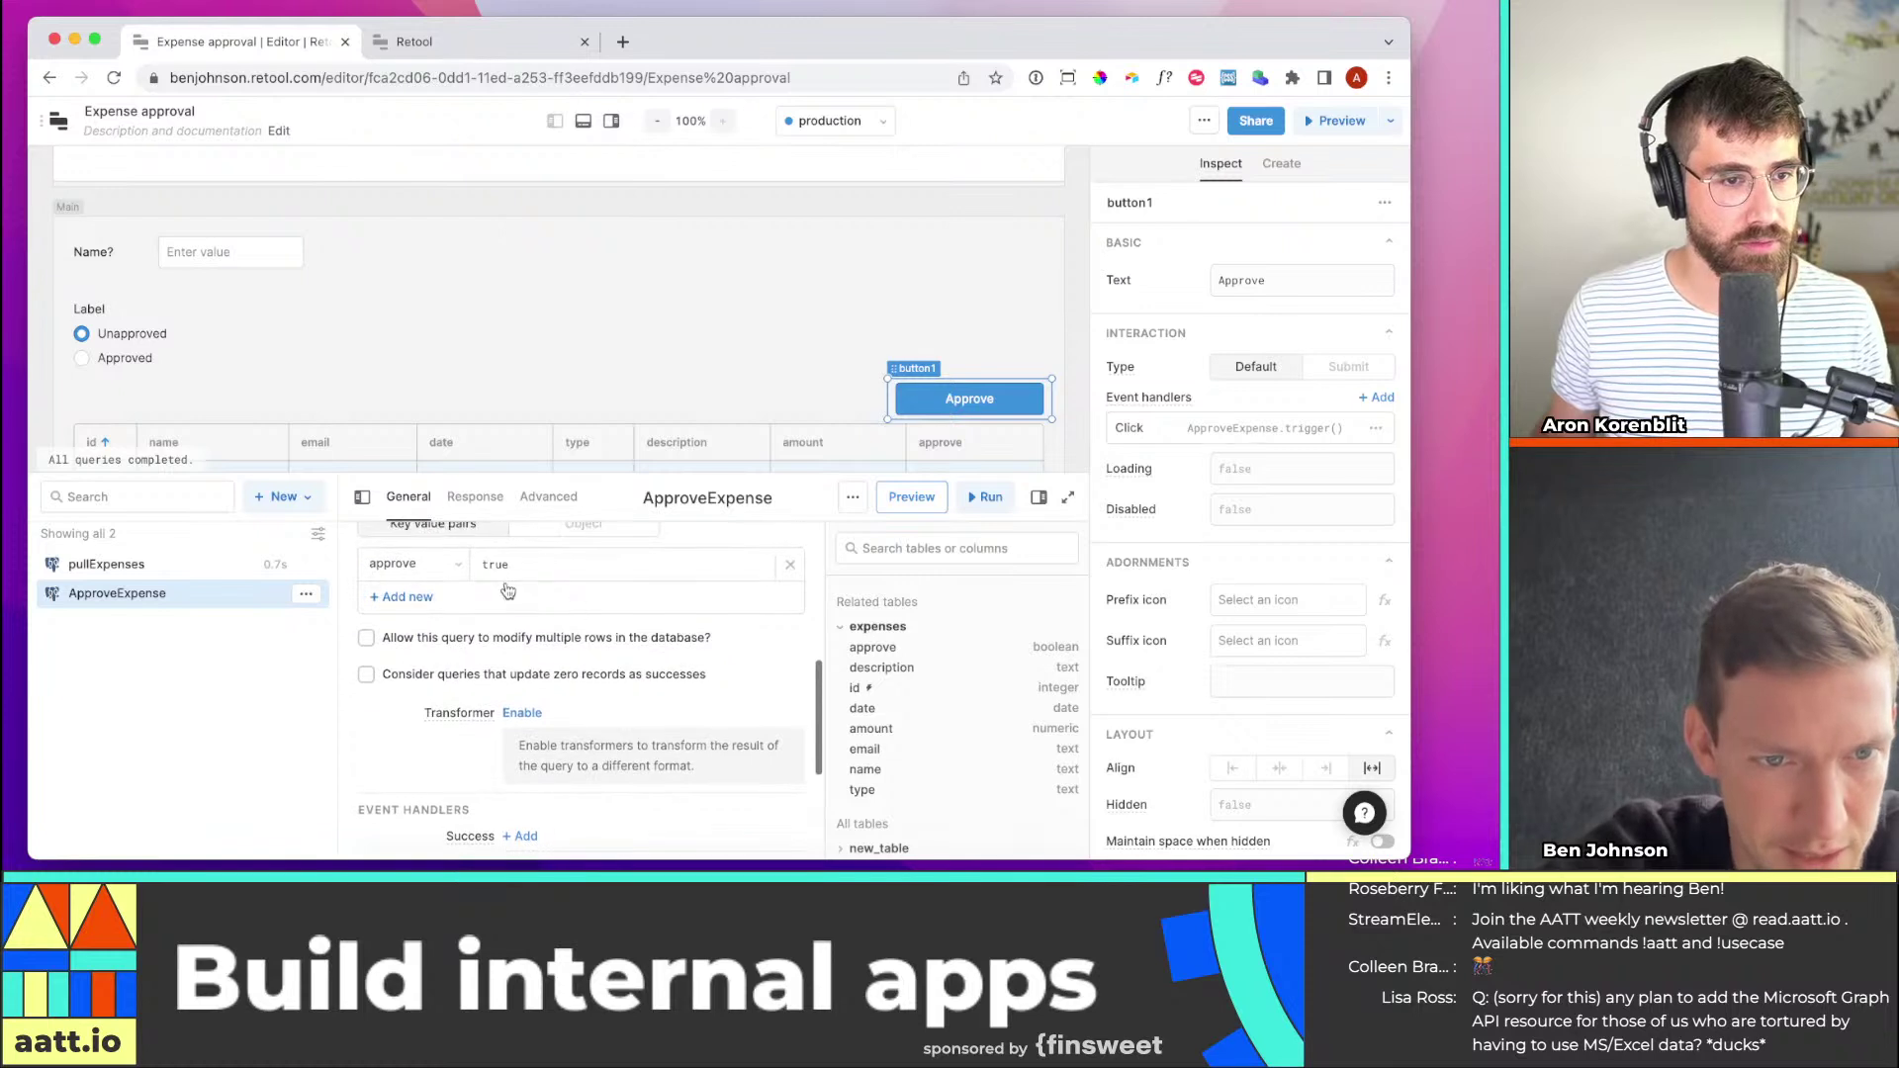
{"action": "scroll", "coordinate": [554, 689], "scroll_direction": "down", "scroll_amount": 5}
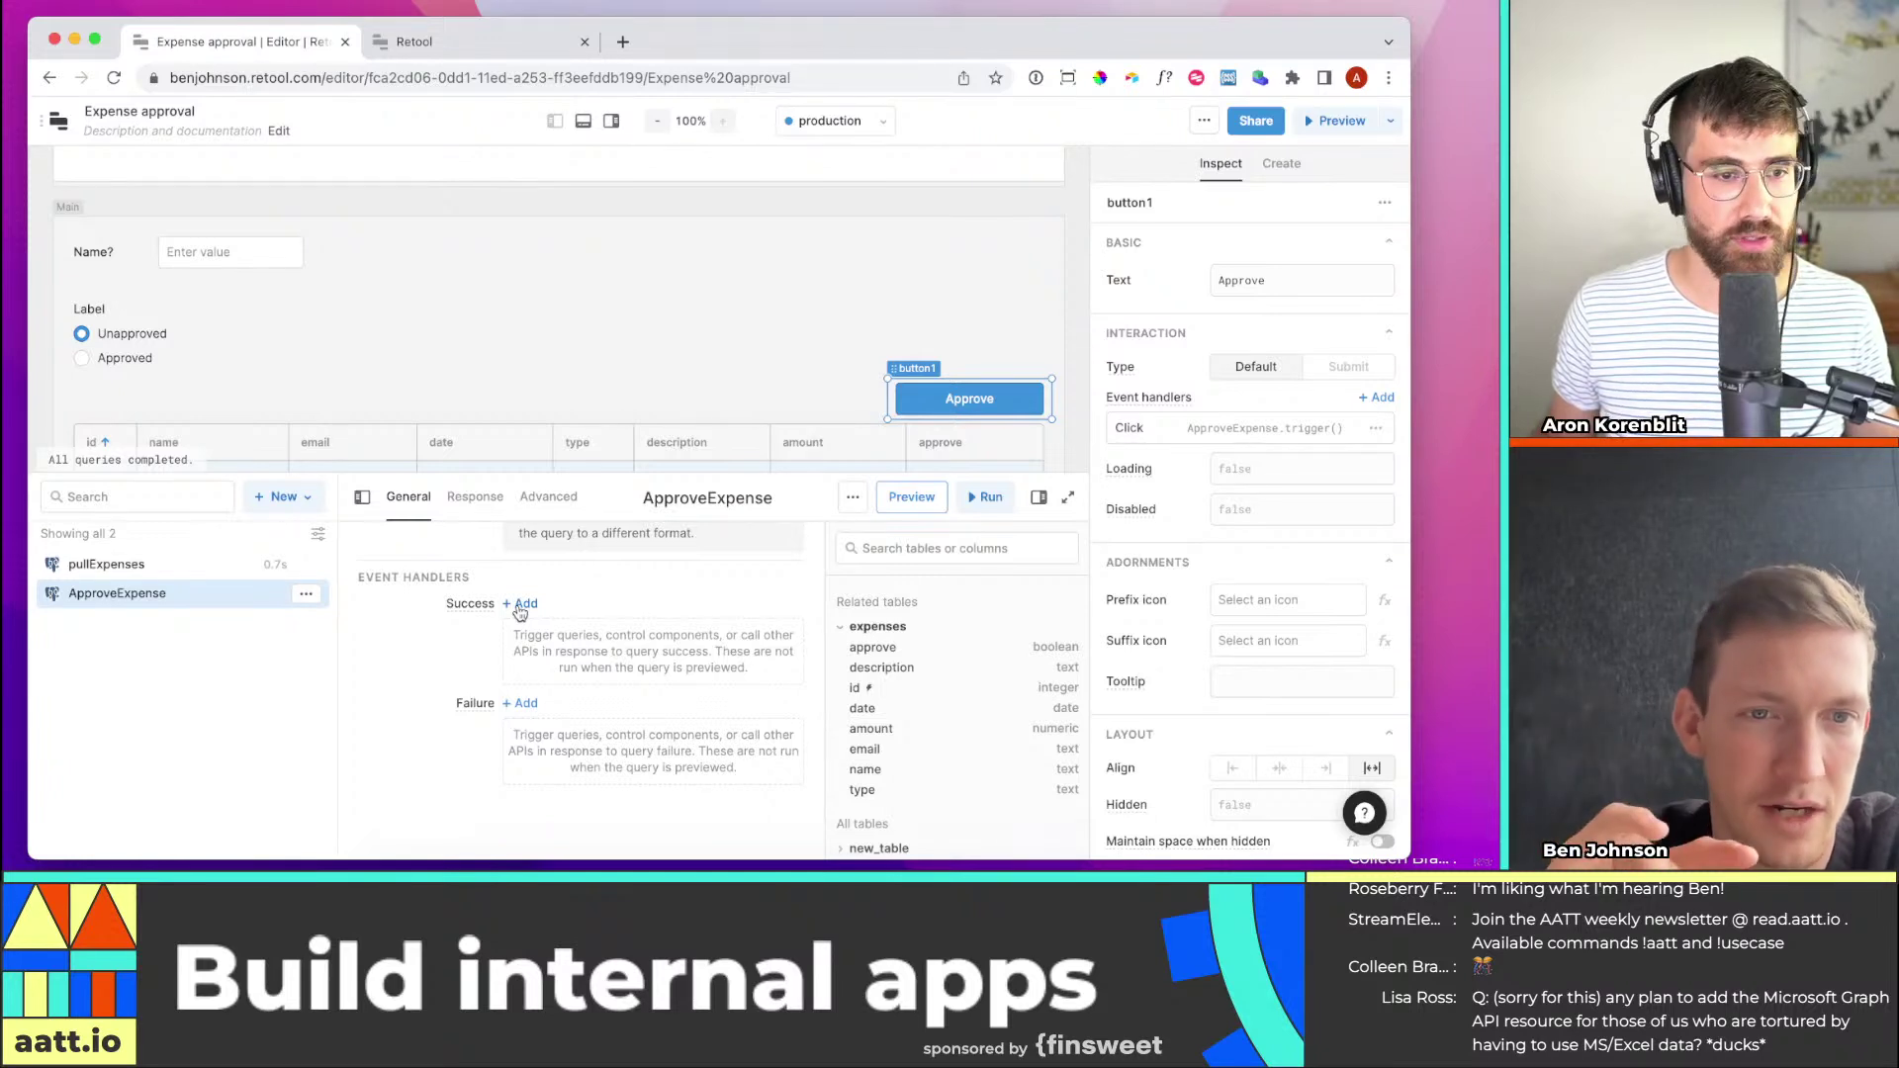
{"action": "left_click", "coordinate": [519, 609]}
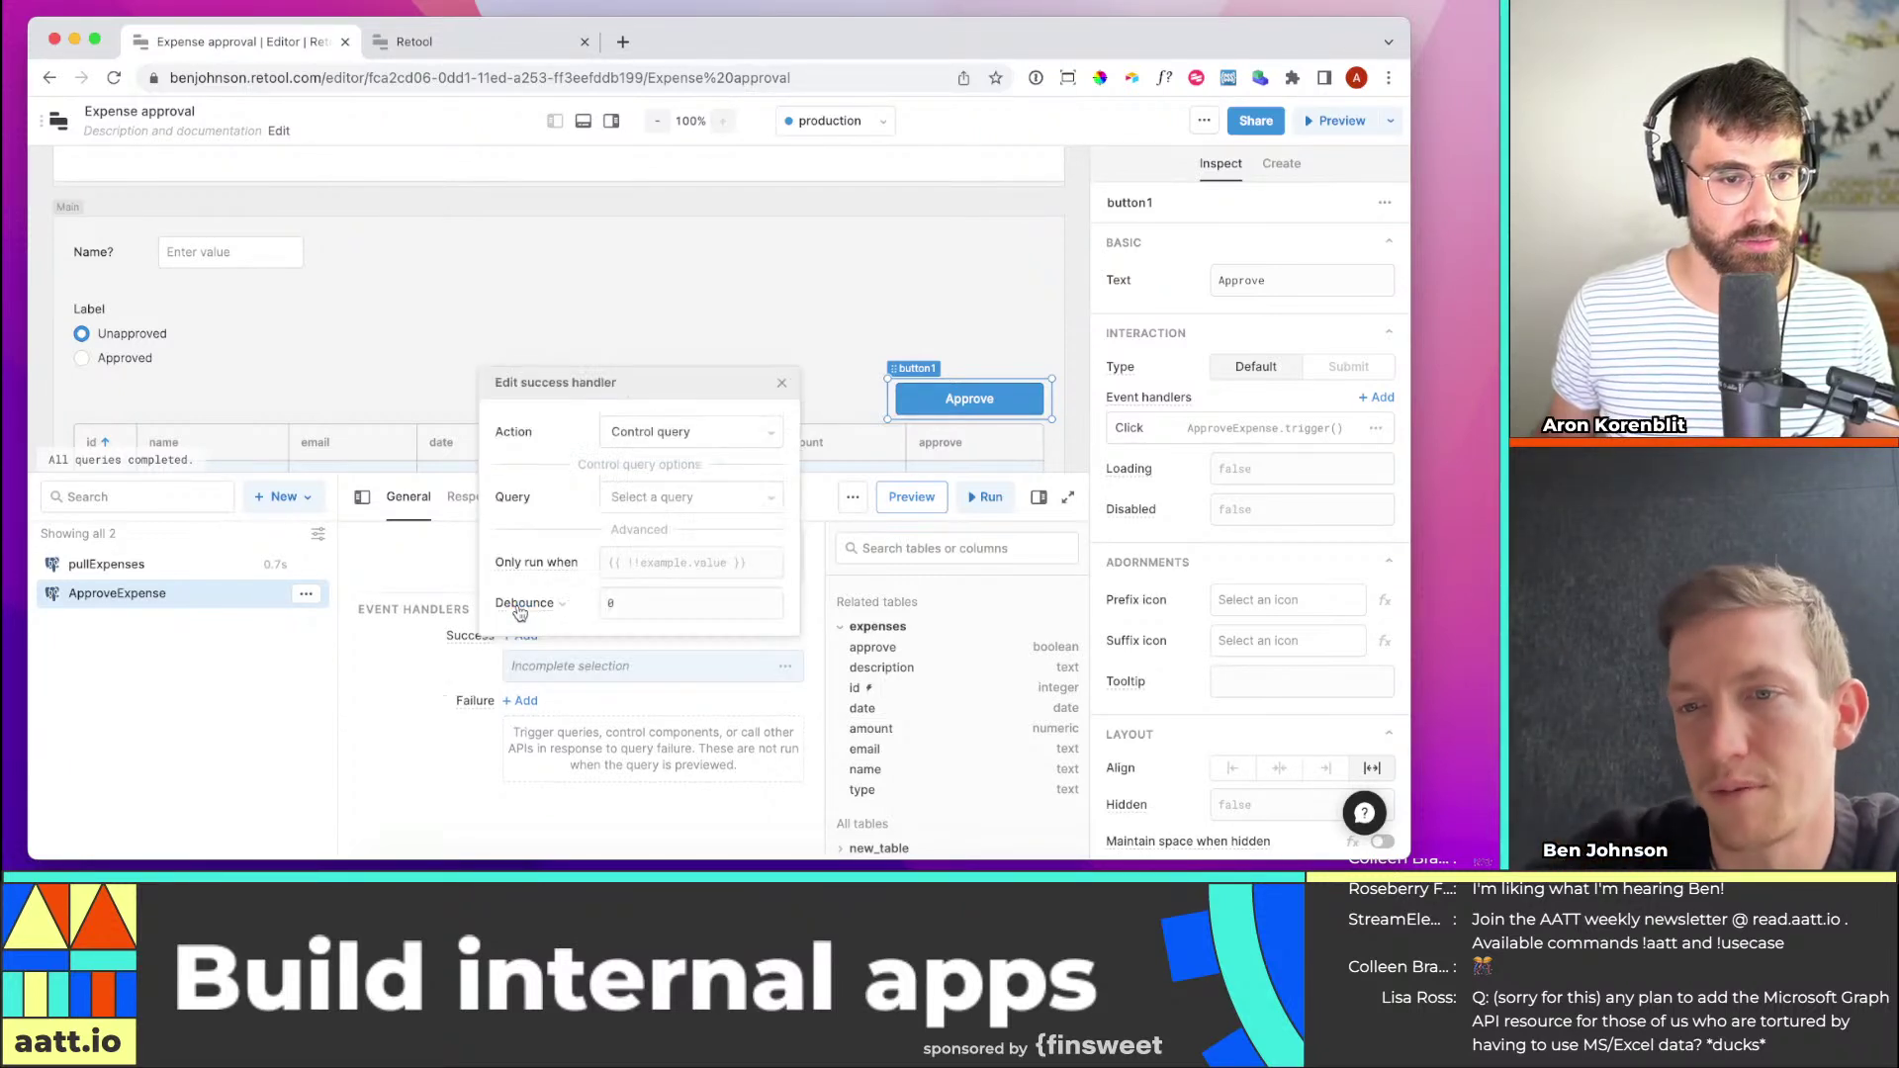
{"action": "left_click", "coordinate": [651, 435]}
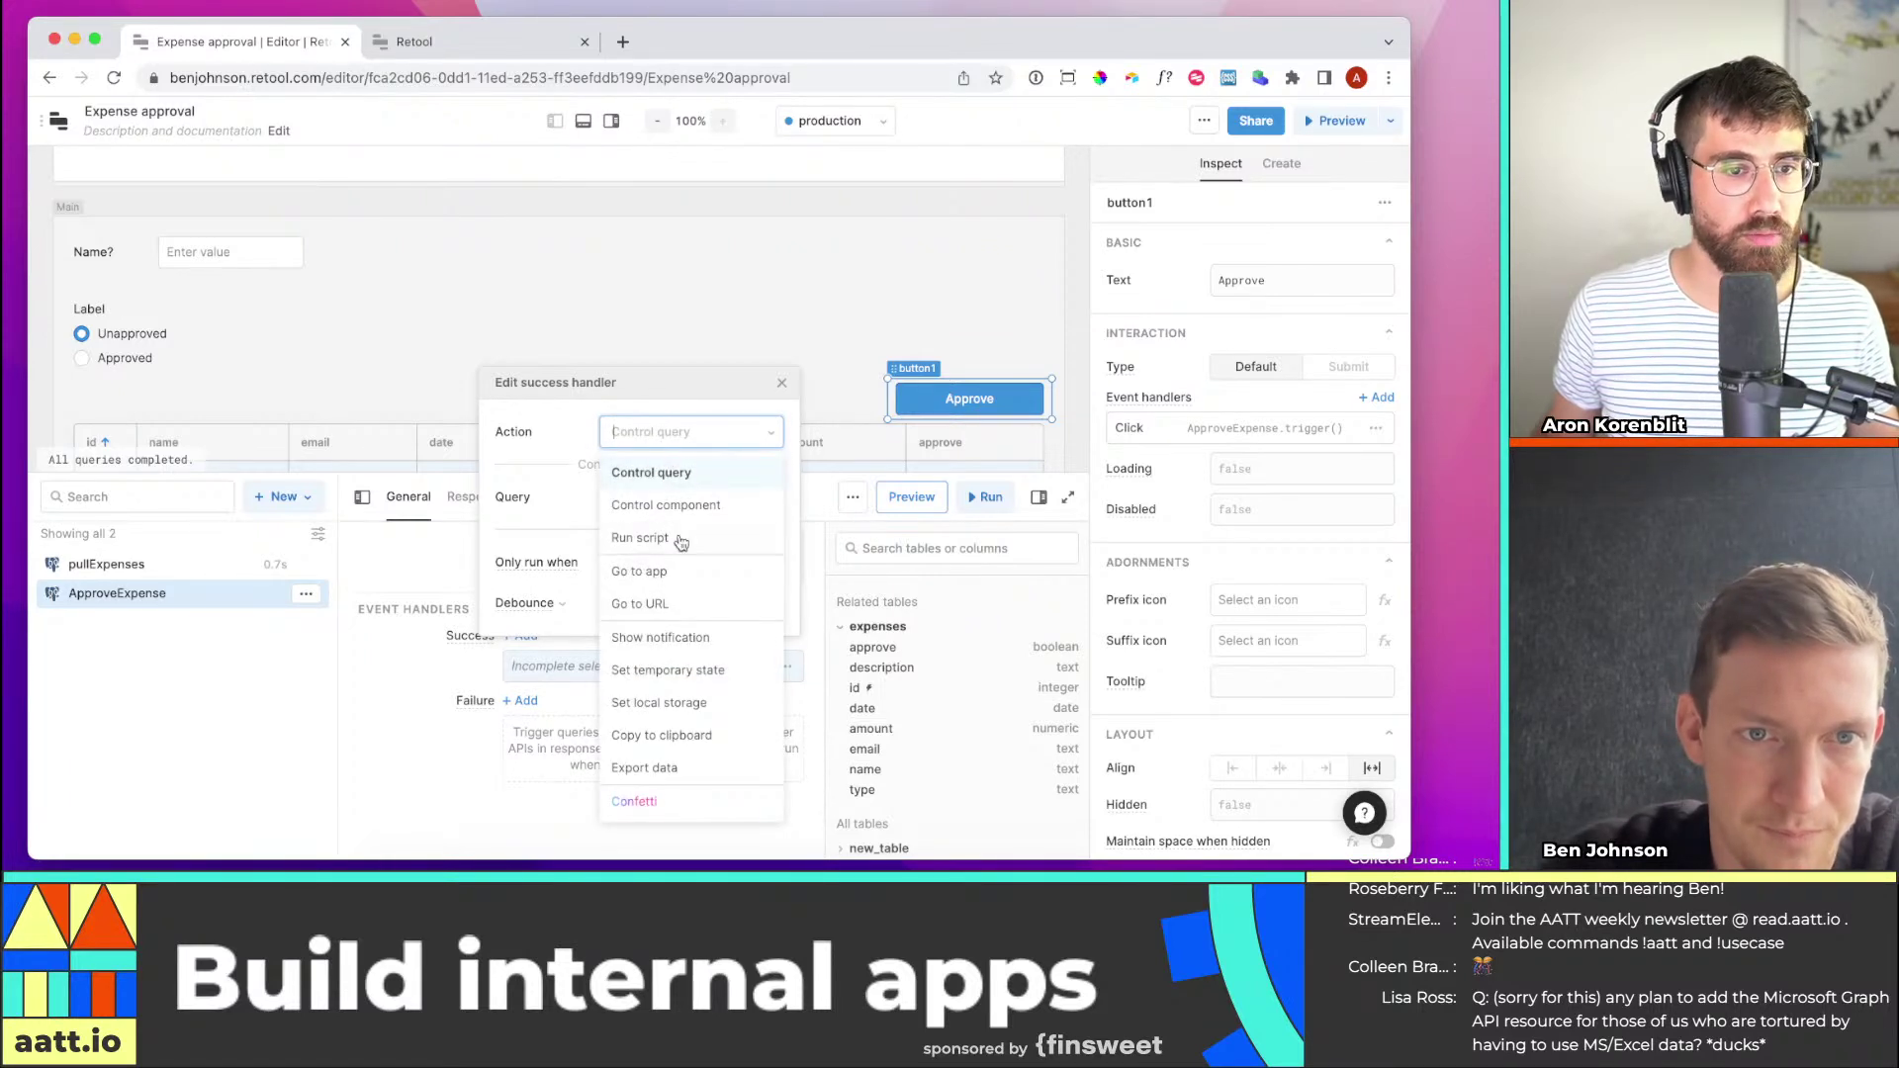
{"action": "left_click", "coordinate": [687, 473]}
{"action": "left_click", "coordinate": [683, 500]}
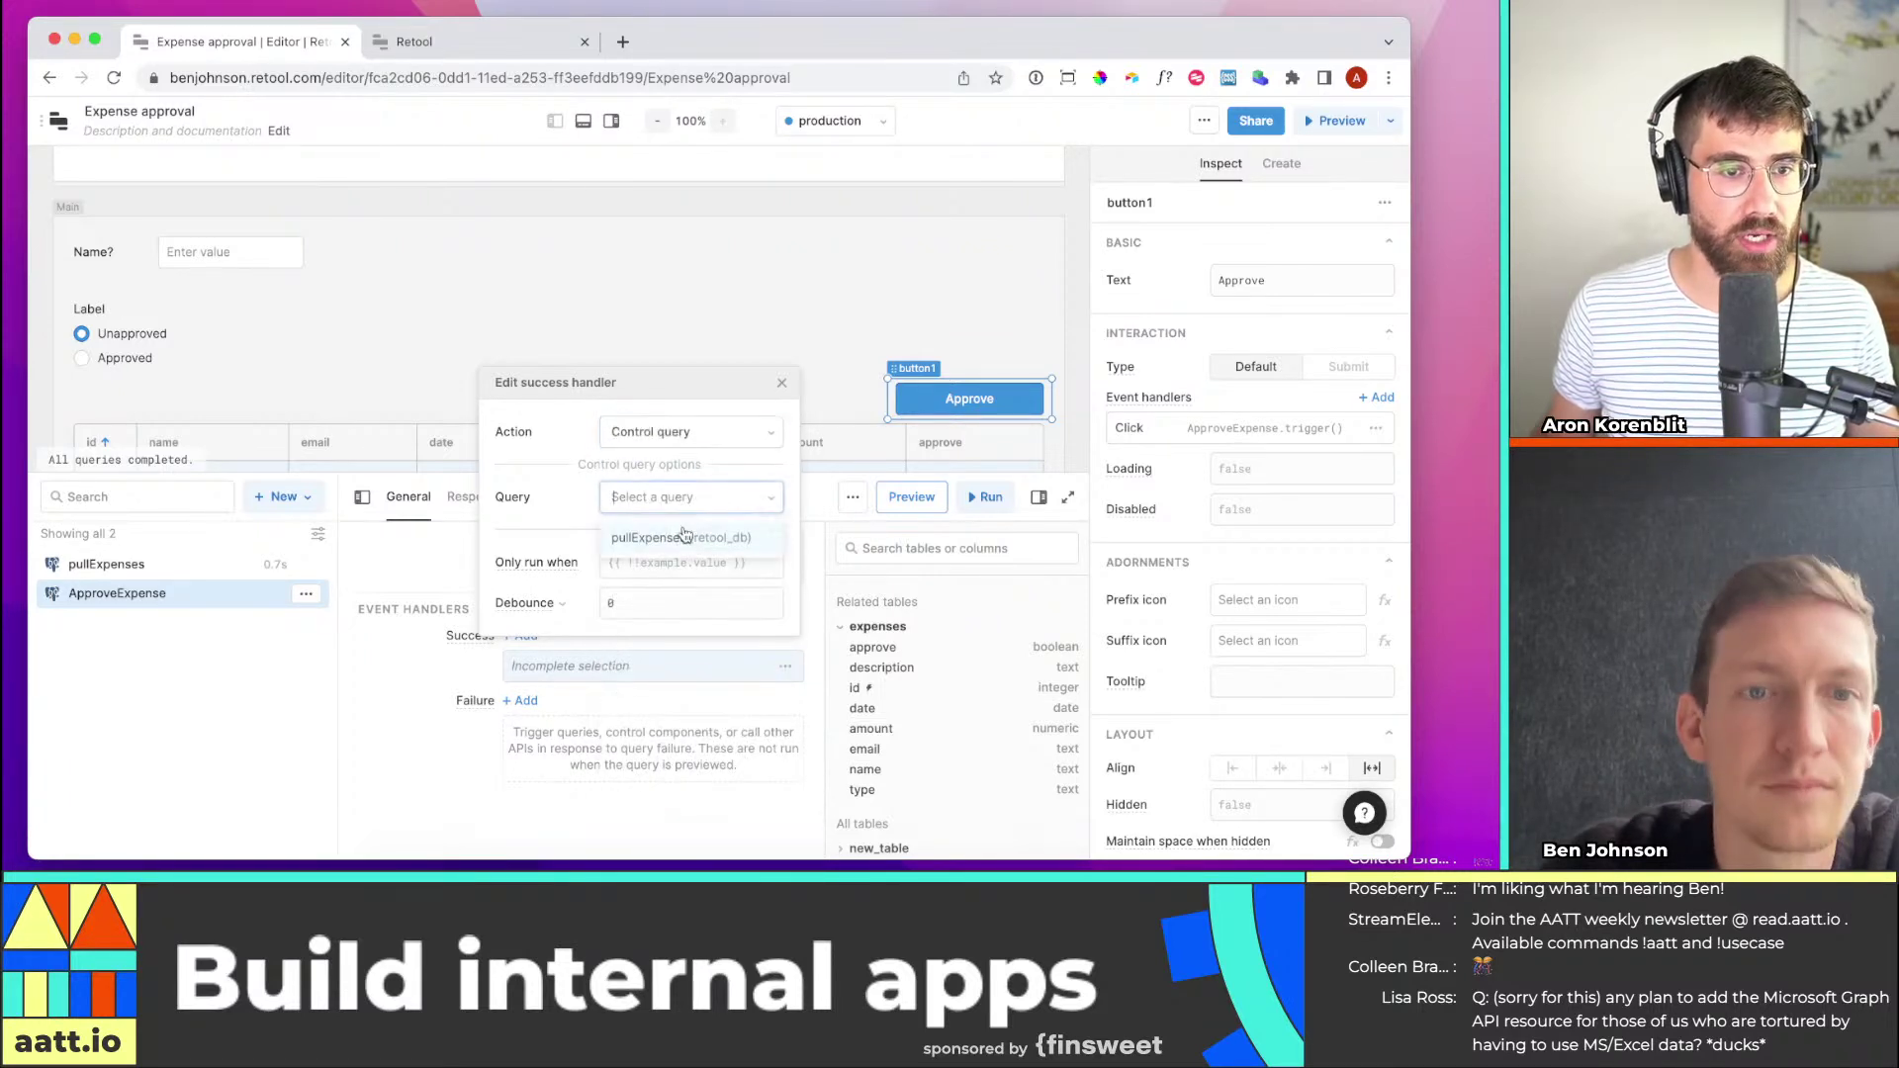
{"action": "left_click", "coordinate": [682, 539]}
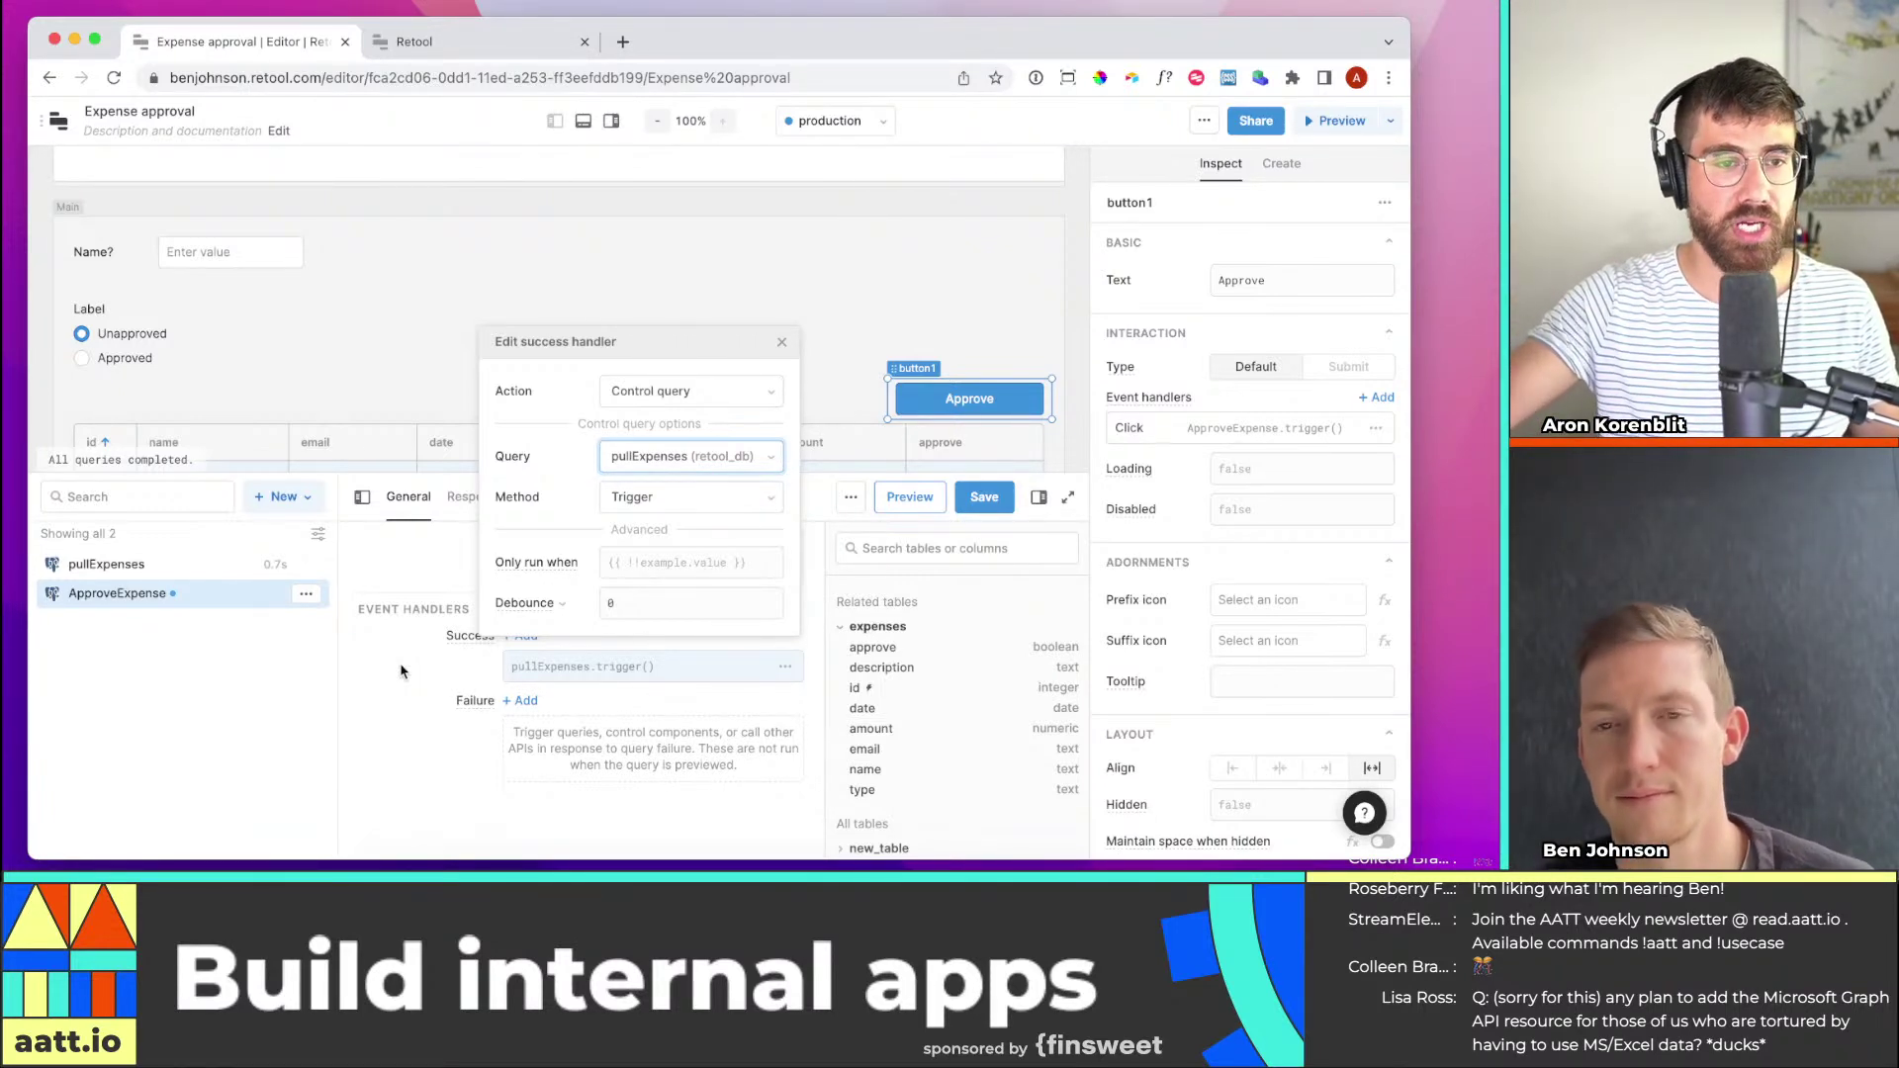
{"action": "left_click", "coordinate": [402, 666]}
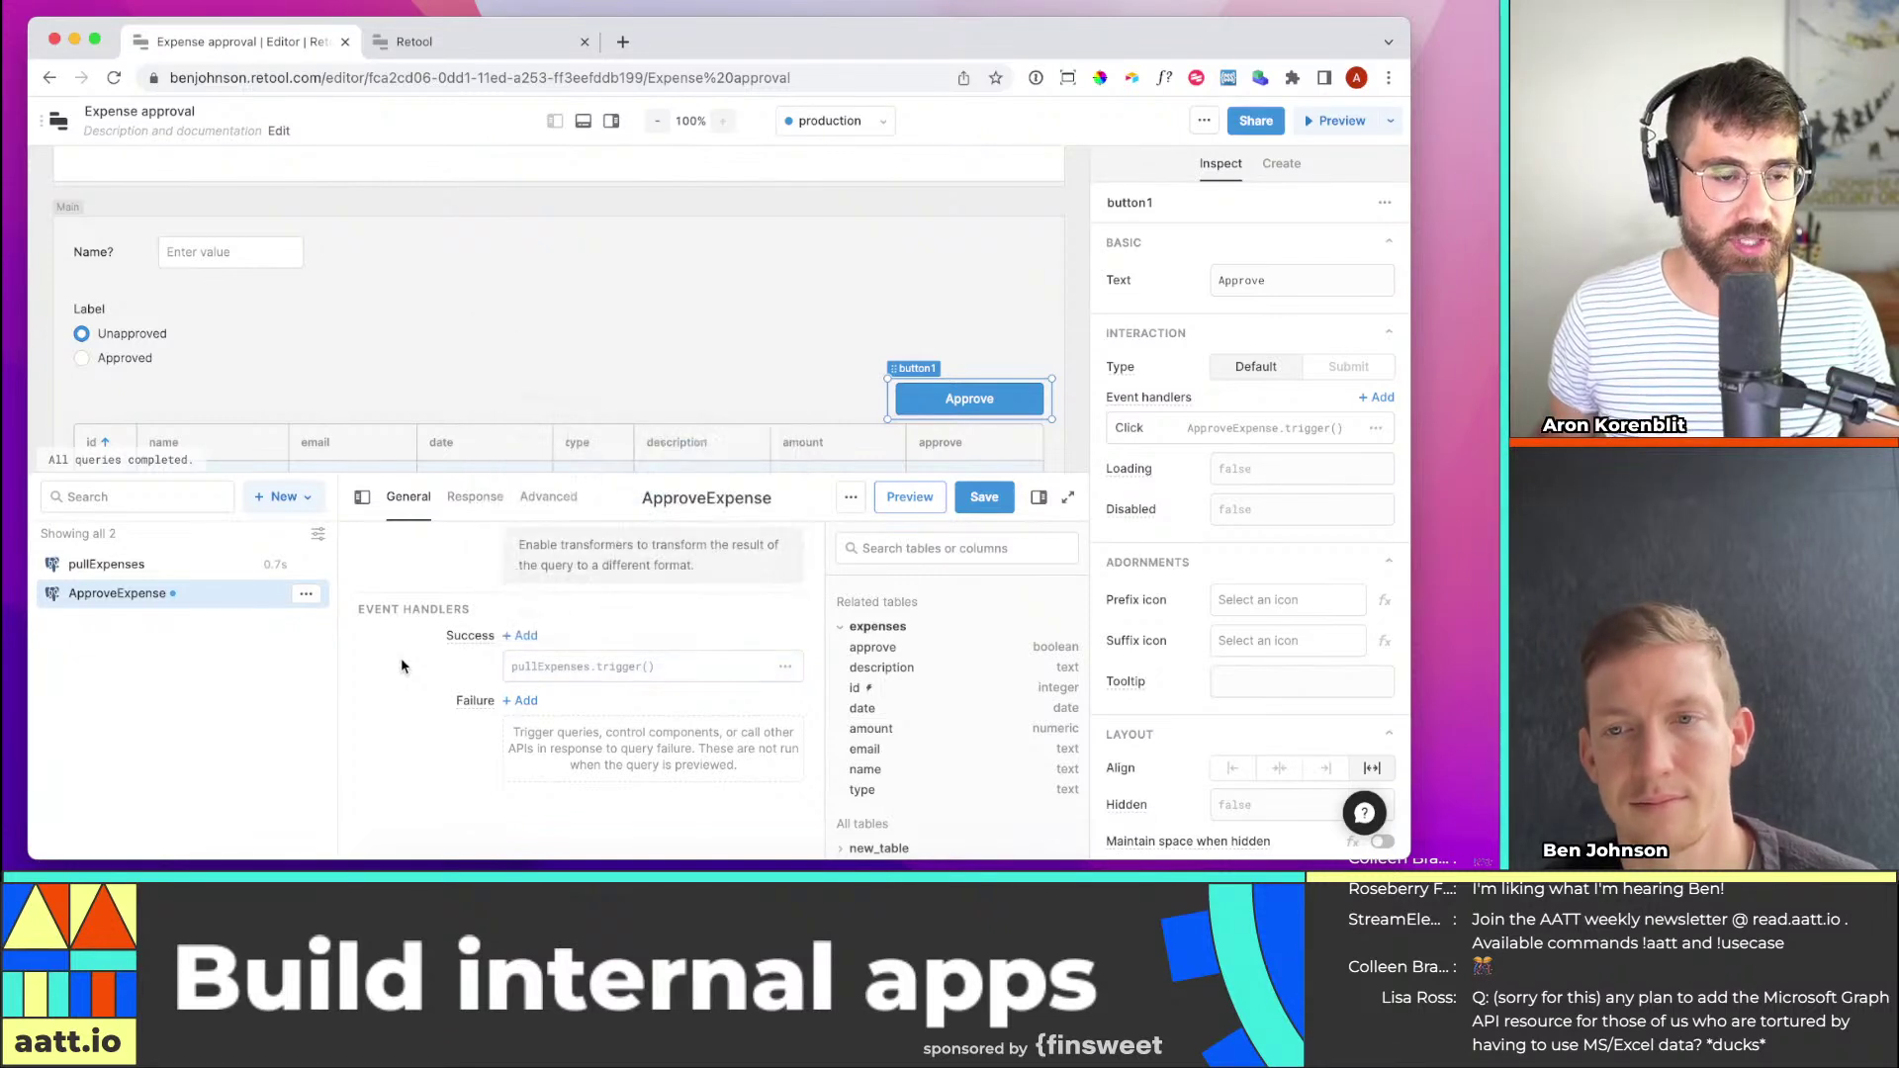
{"action": "left_click", "coordinate": [996, 508]}
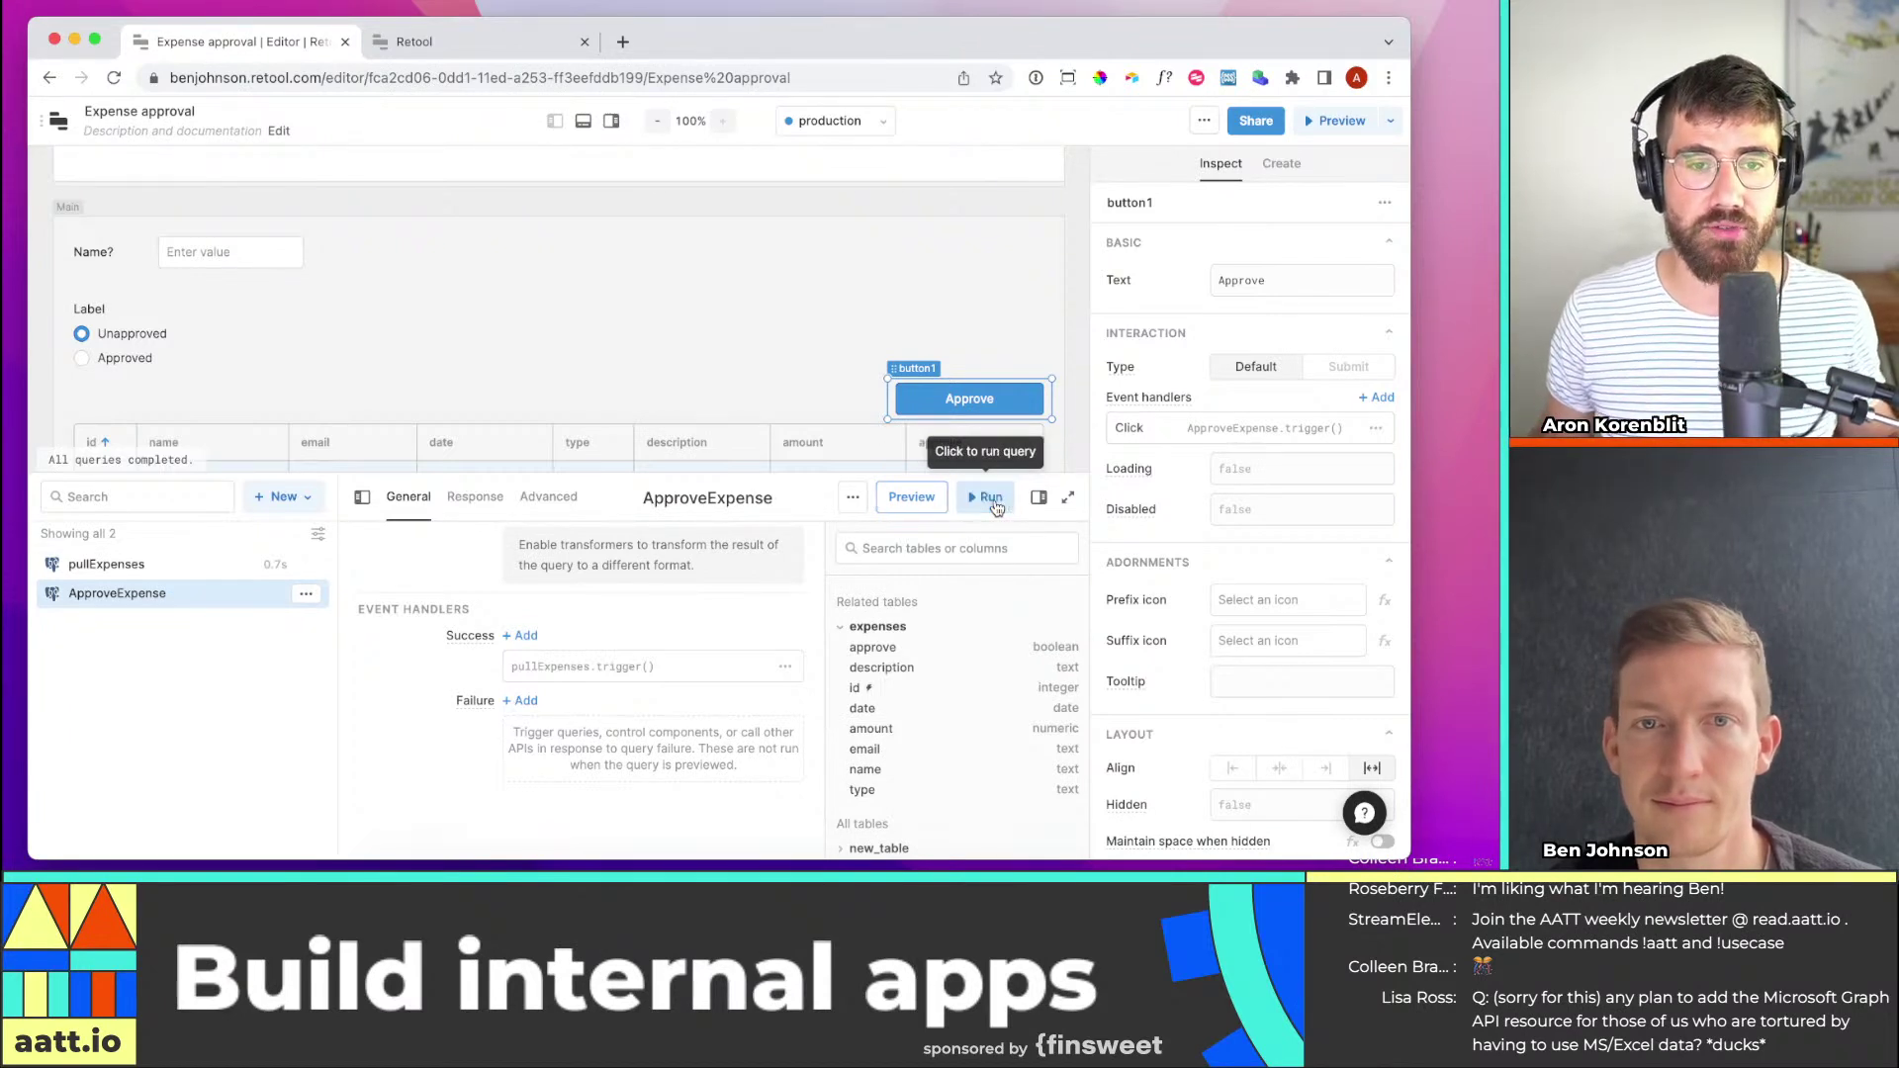
{"action": "left_click", "coordinate": [911, 271]}
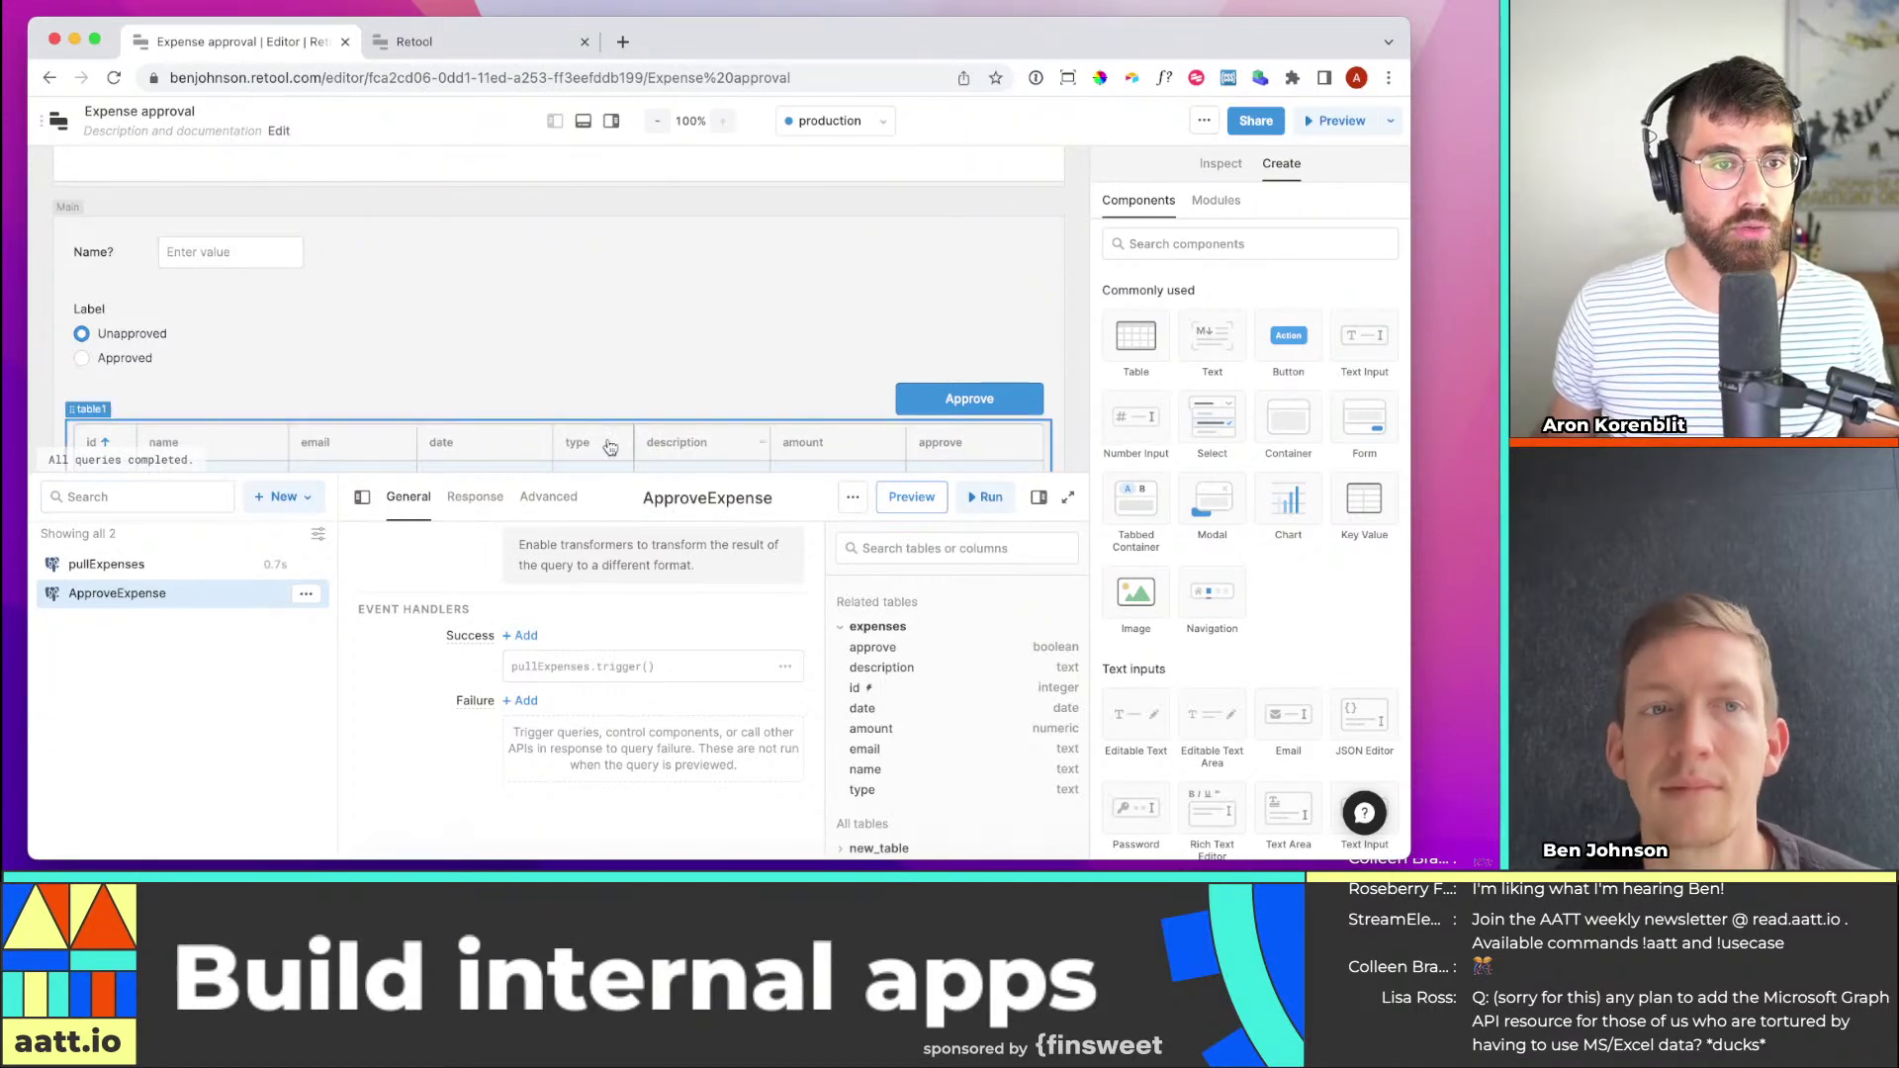
Approve expense 3 from the editor canvas, leaving ids 4 through 9 listed
{"action": "left_click", "coordinate": [583, 121]}
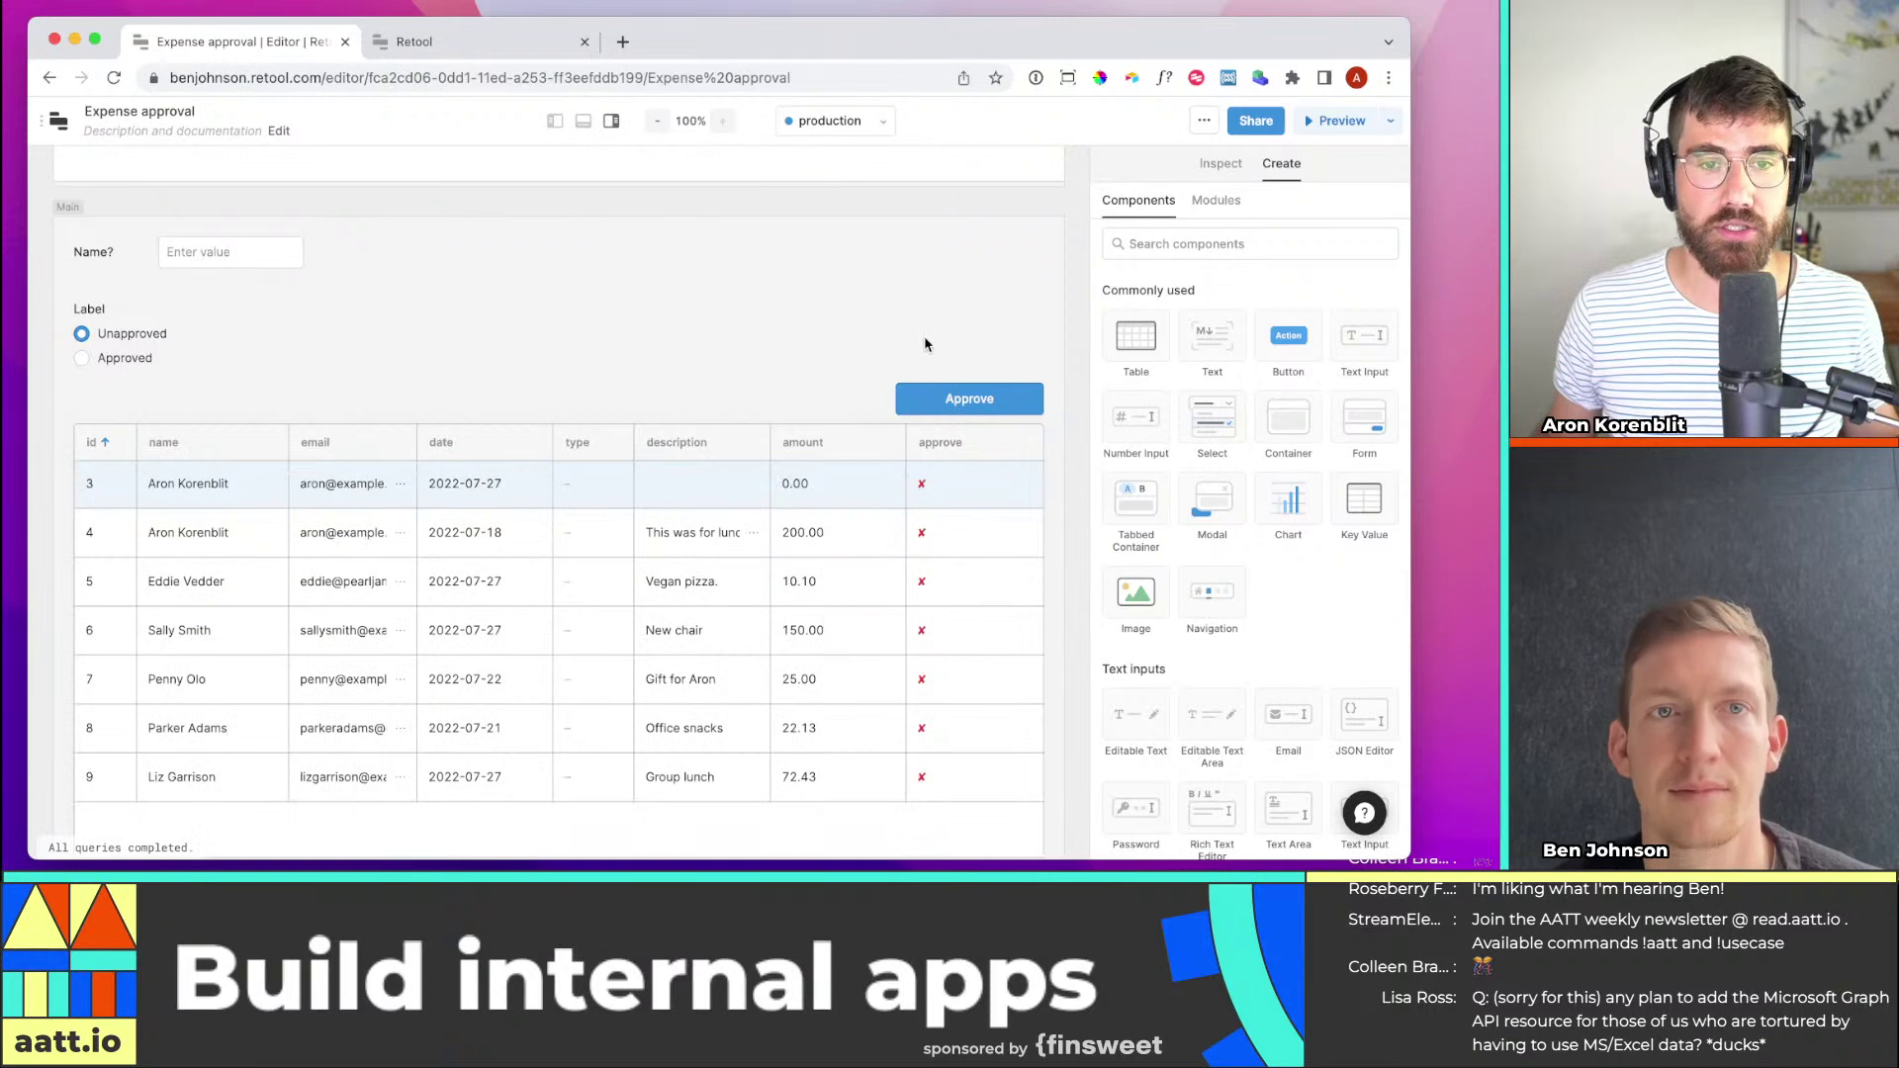
{"action": "scroll", "coordinate": [479, 480], "scroll_direction": "down", "scroll_amount": 1}
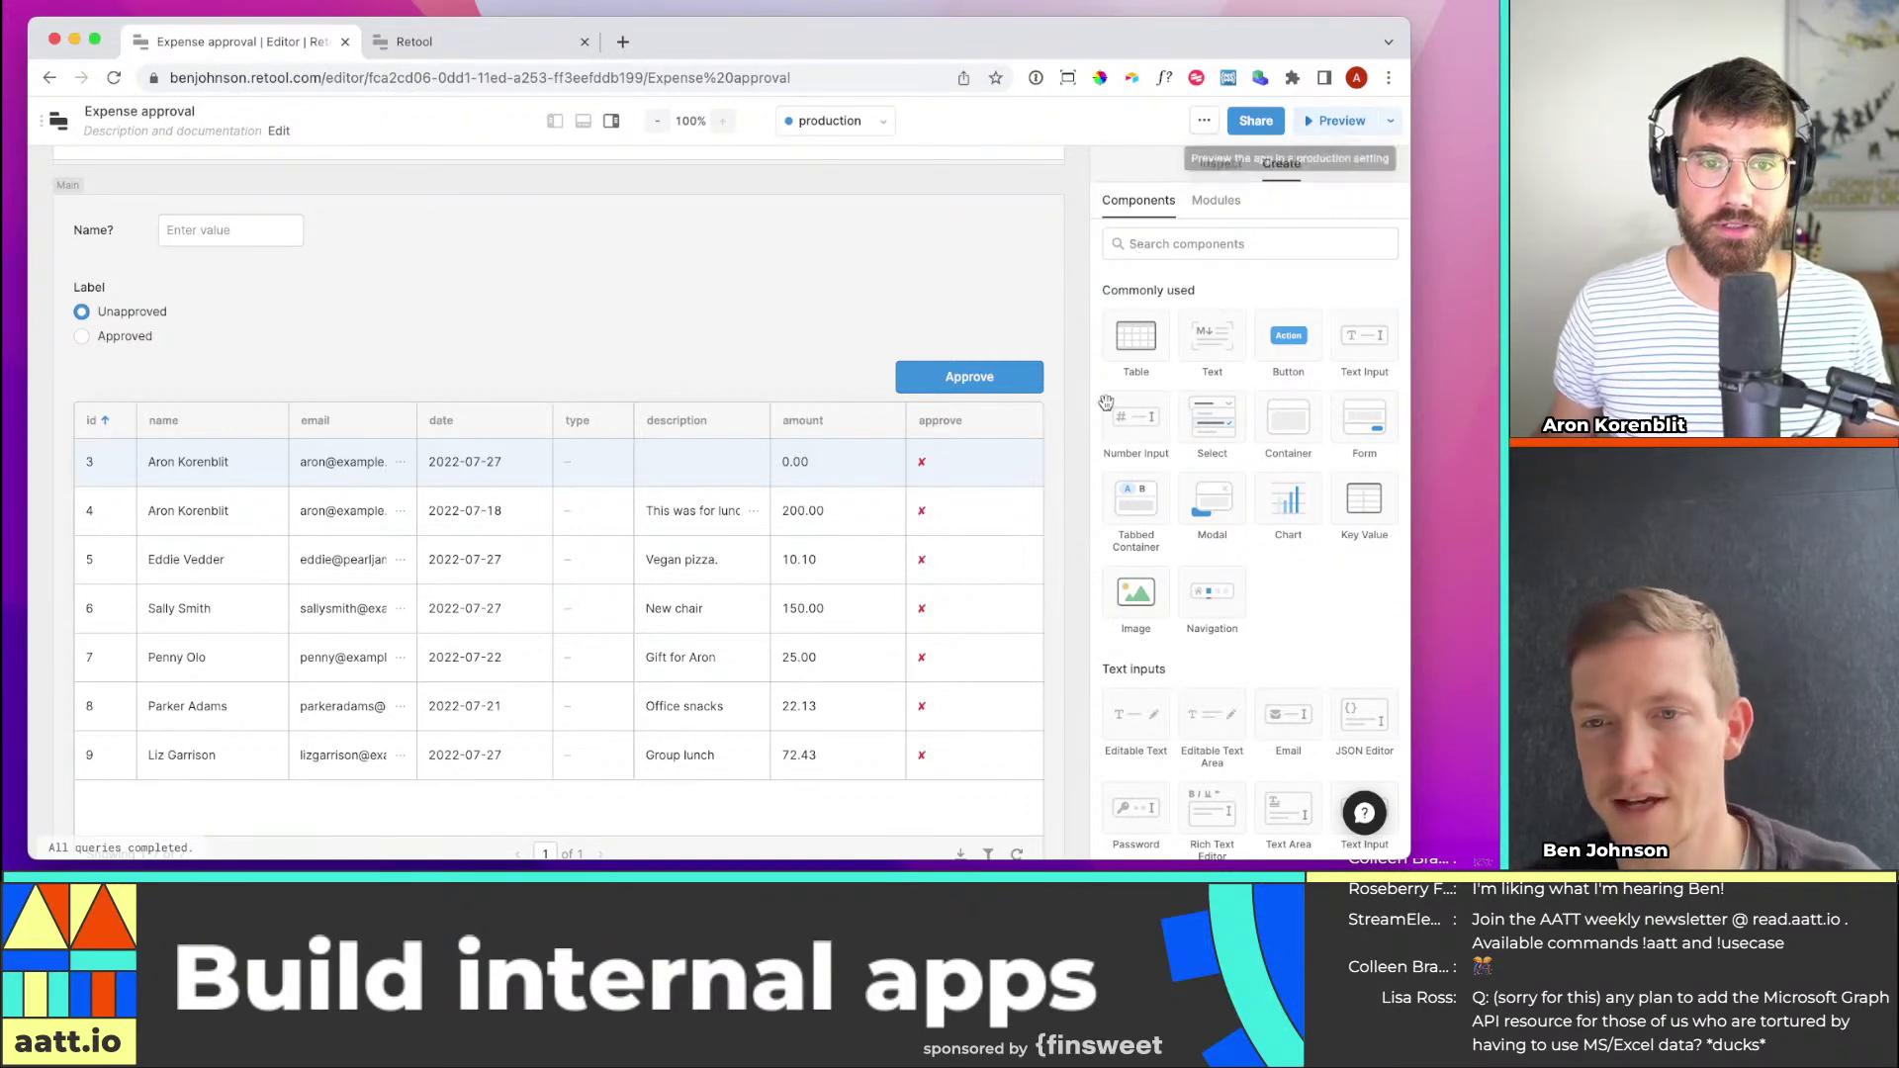
{"action": "scroll", "coordinate": [978, 448], "scroll_direction": "down", "scroll_amount": 1}
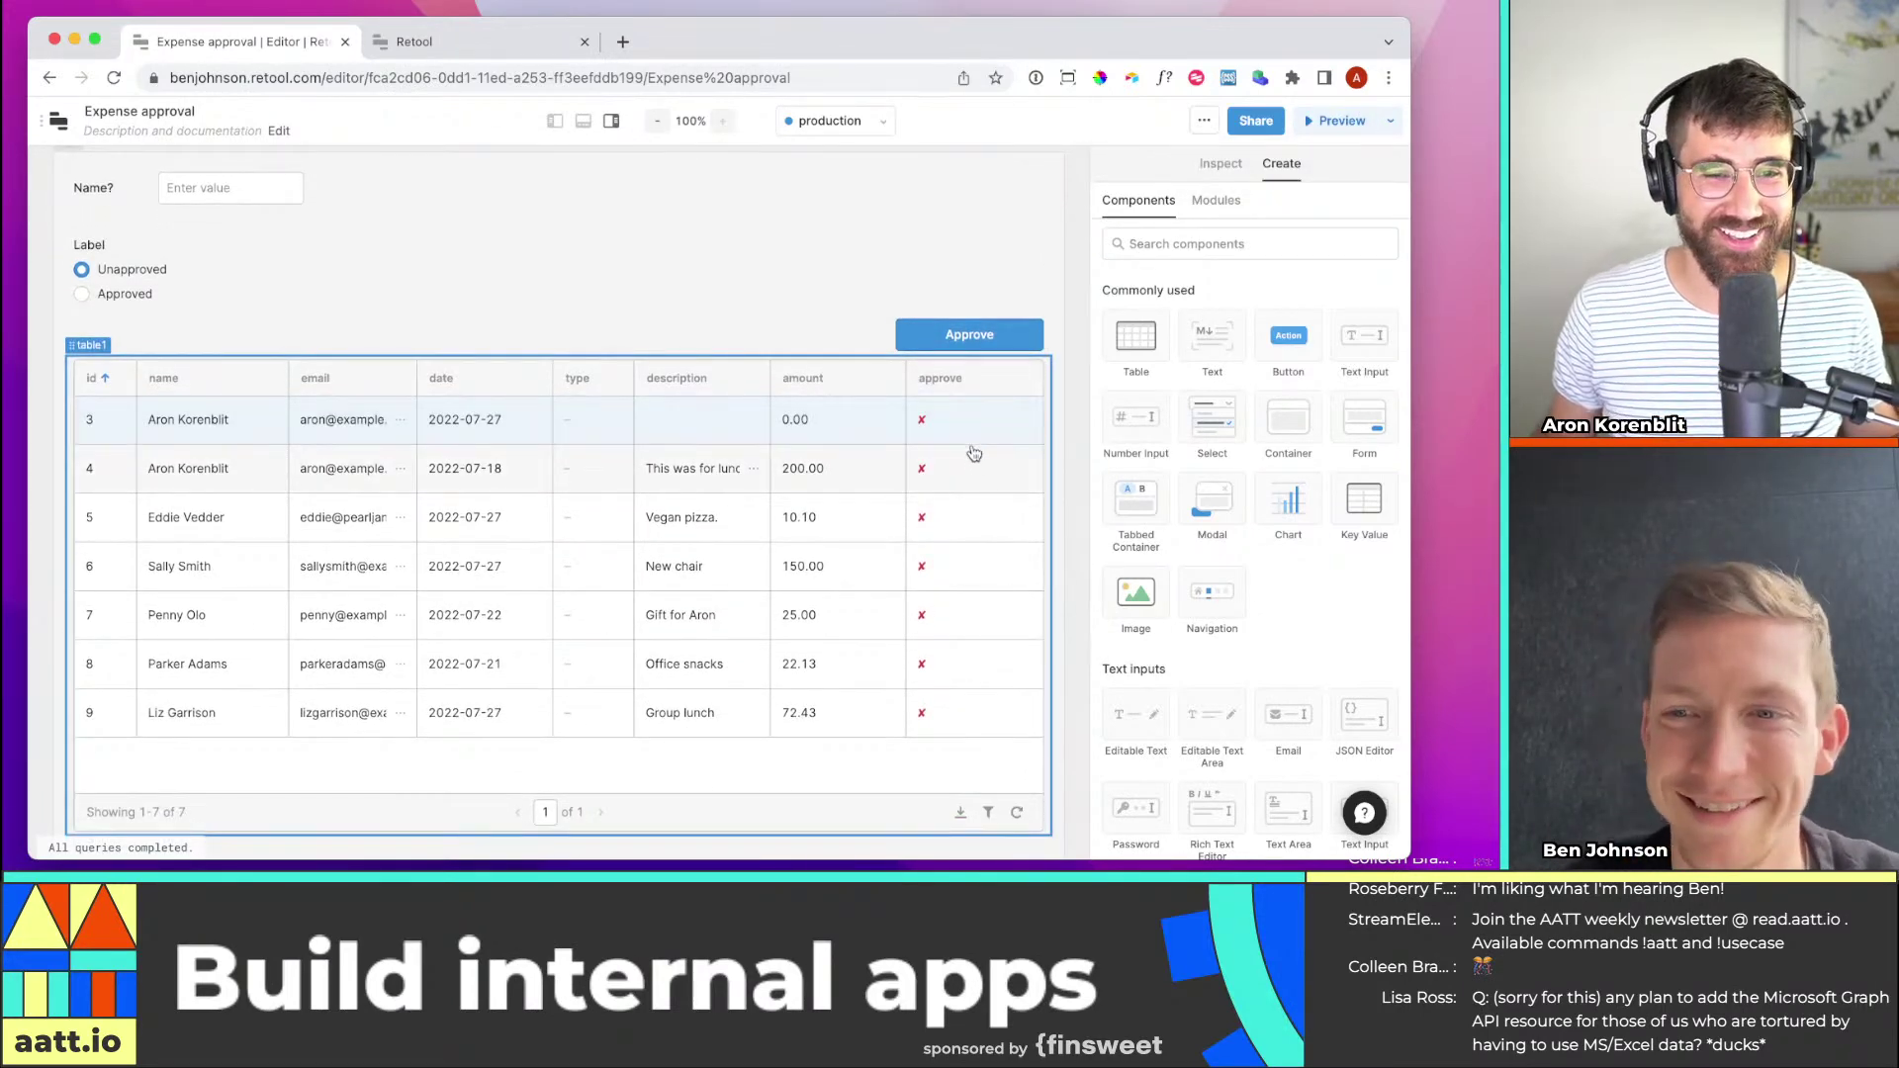
{"action": "left_click", "coordinate": [968, 343]}
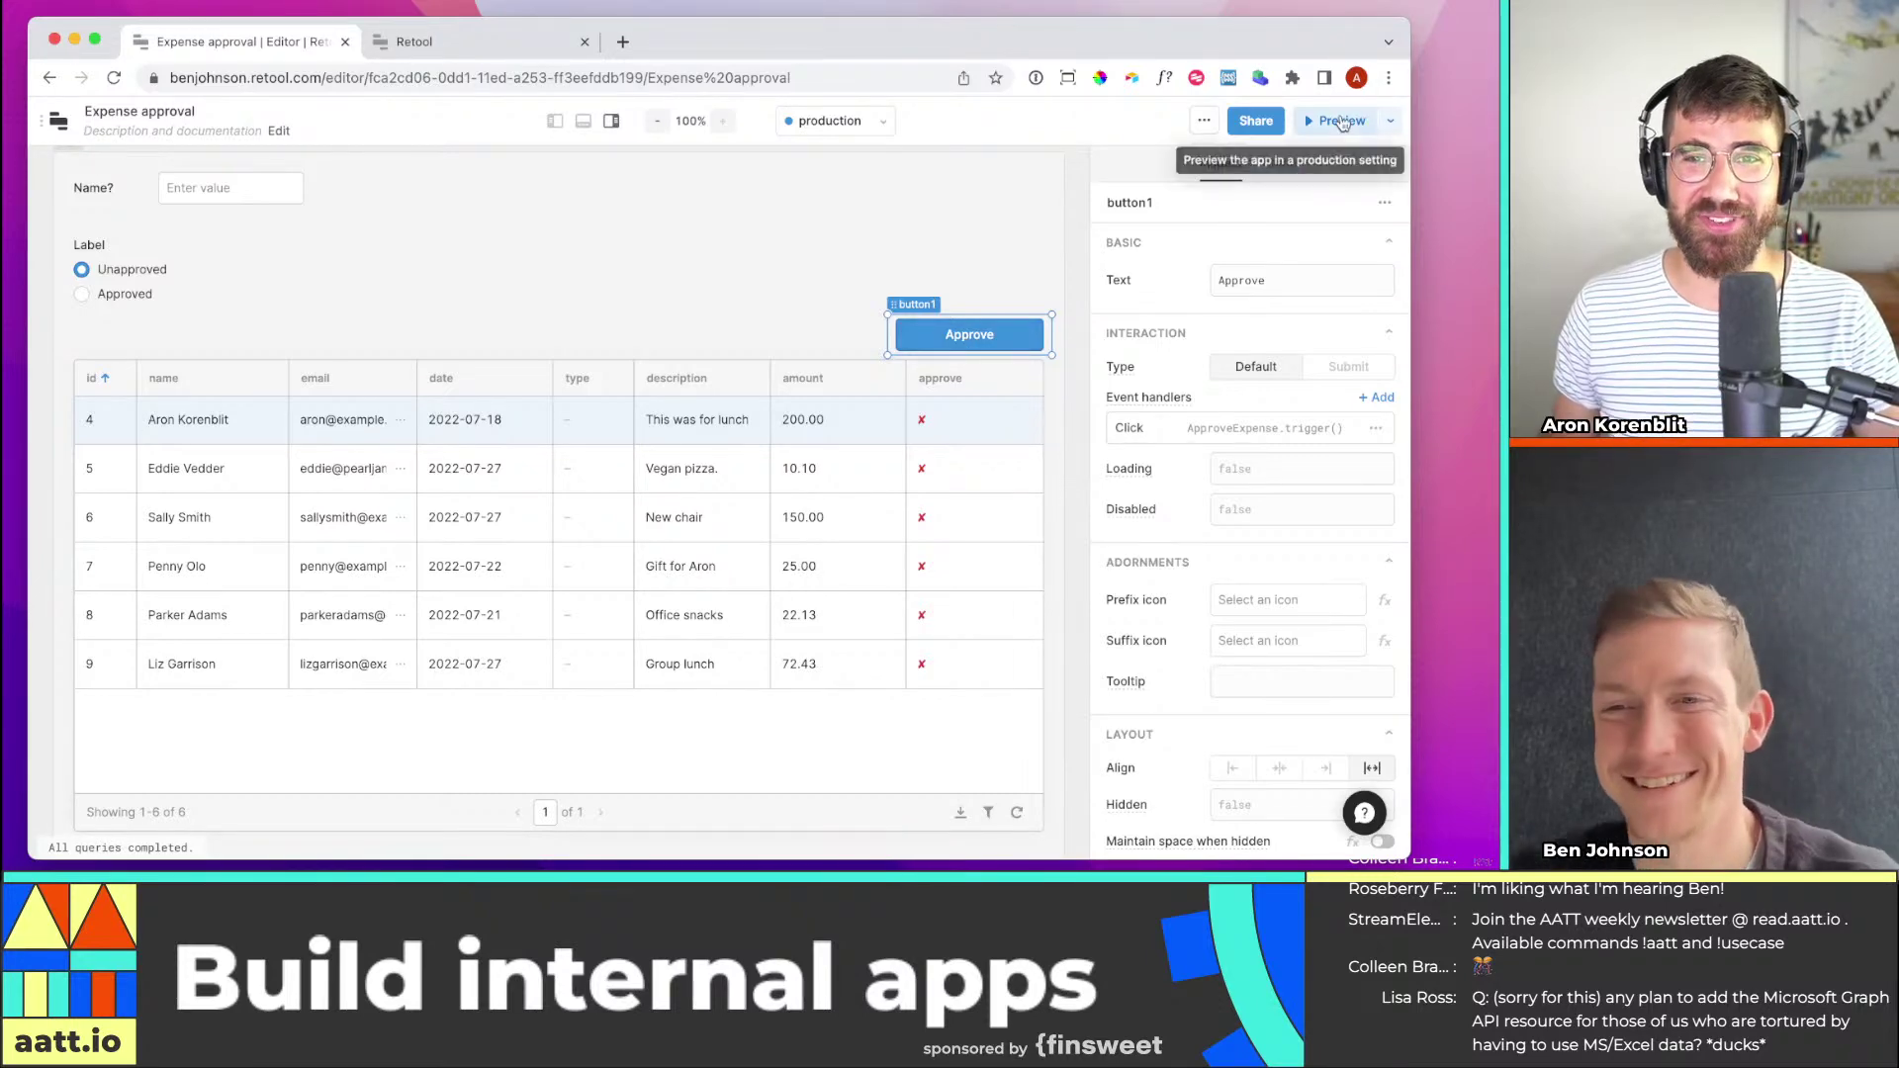
{"action": "left_click", "coordinate": [1337, 120]}
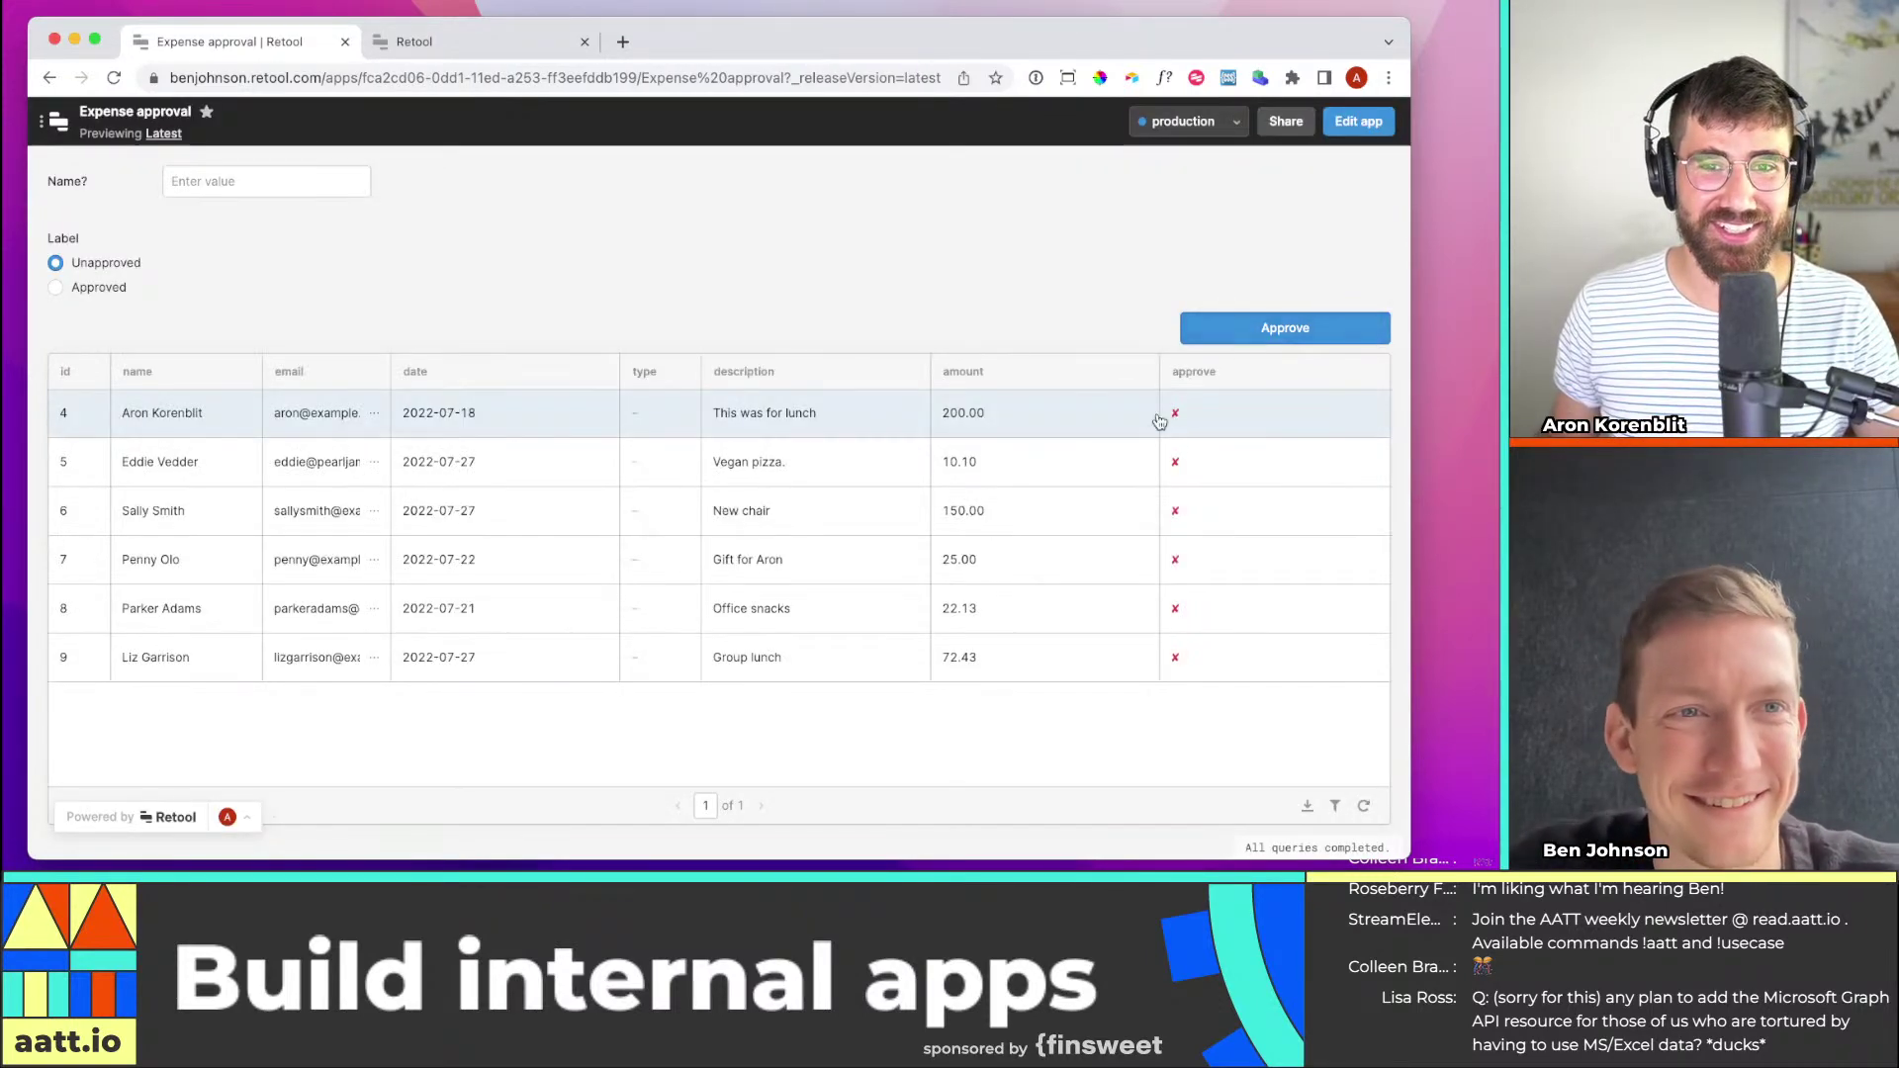
In preview mode, approve expenses 4, 7 and 8 one row at a time
{"action": "left_click", "coordinate": [1232, 339]}
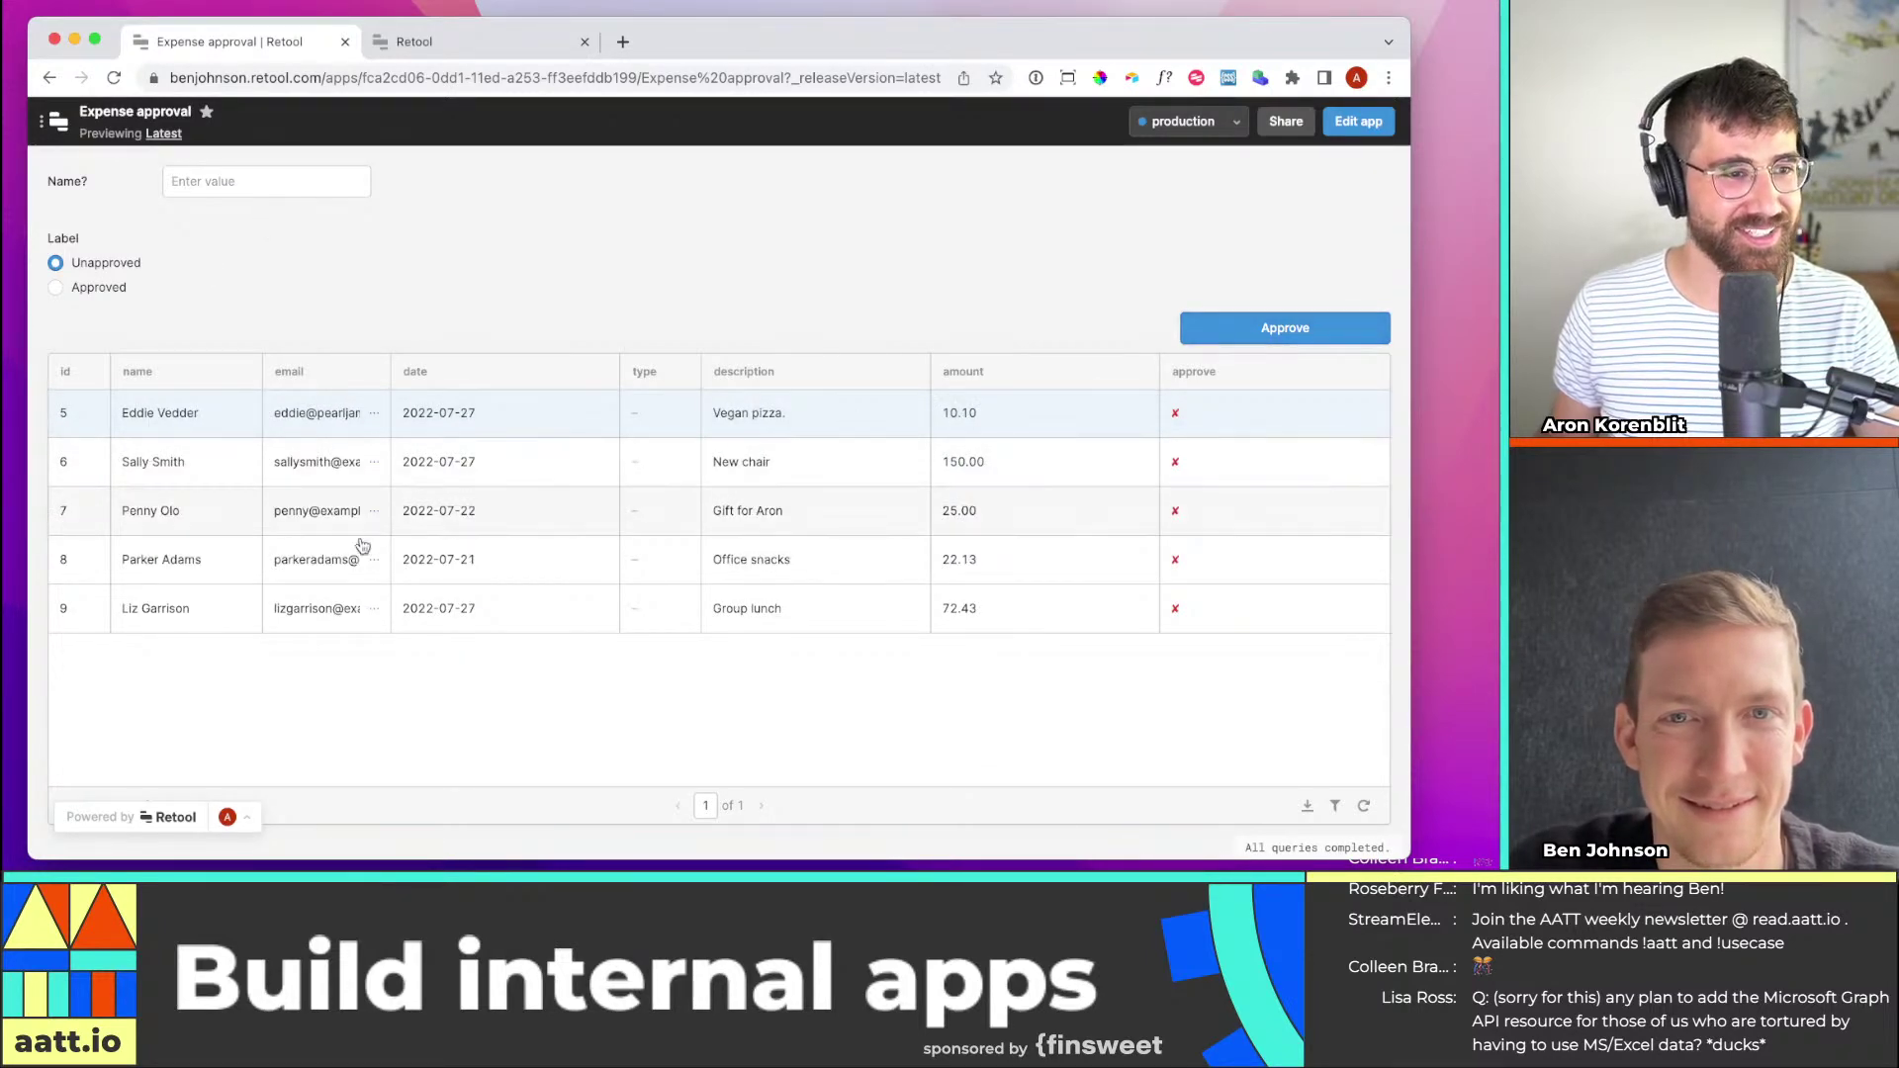
{"action": "left_click", "coordinate": [240, 515]}
{"action": "left_click", "coordinate": [1284, 342]}
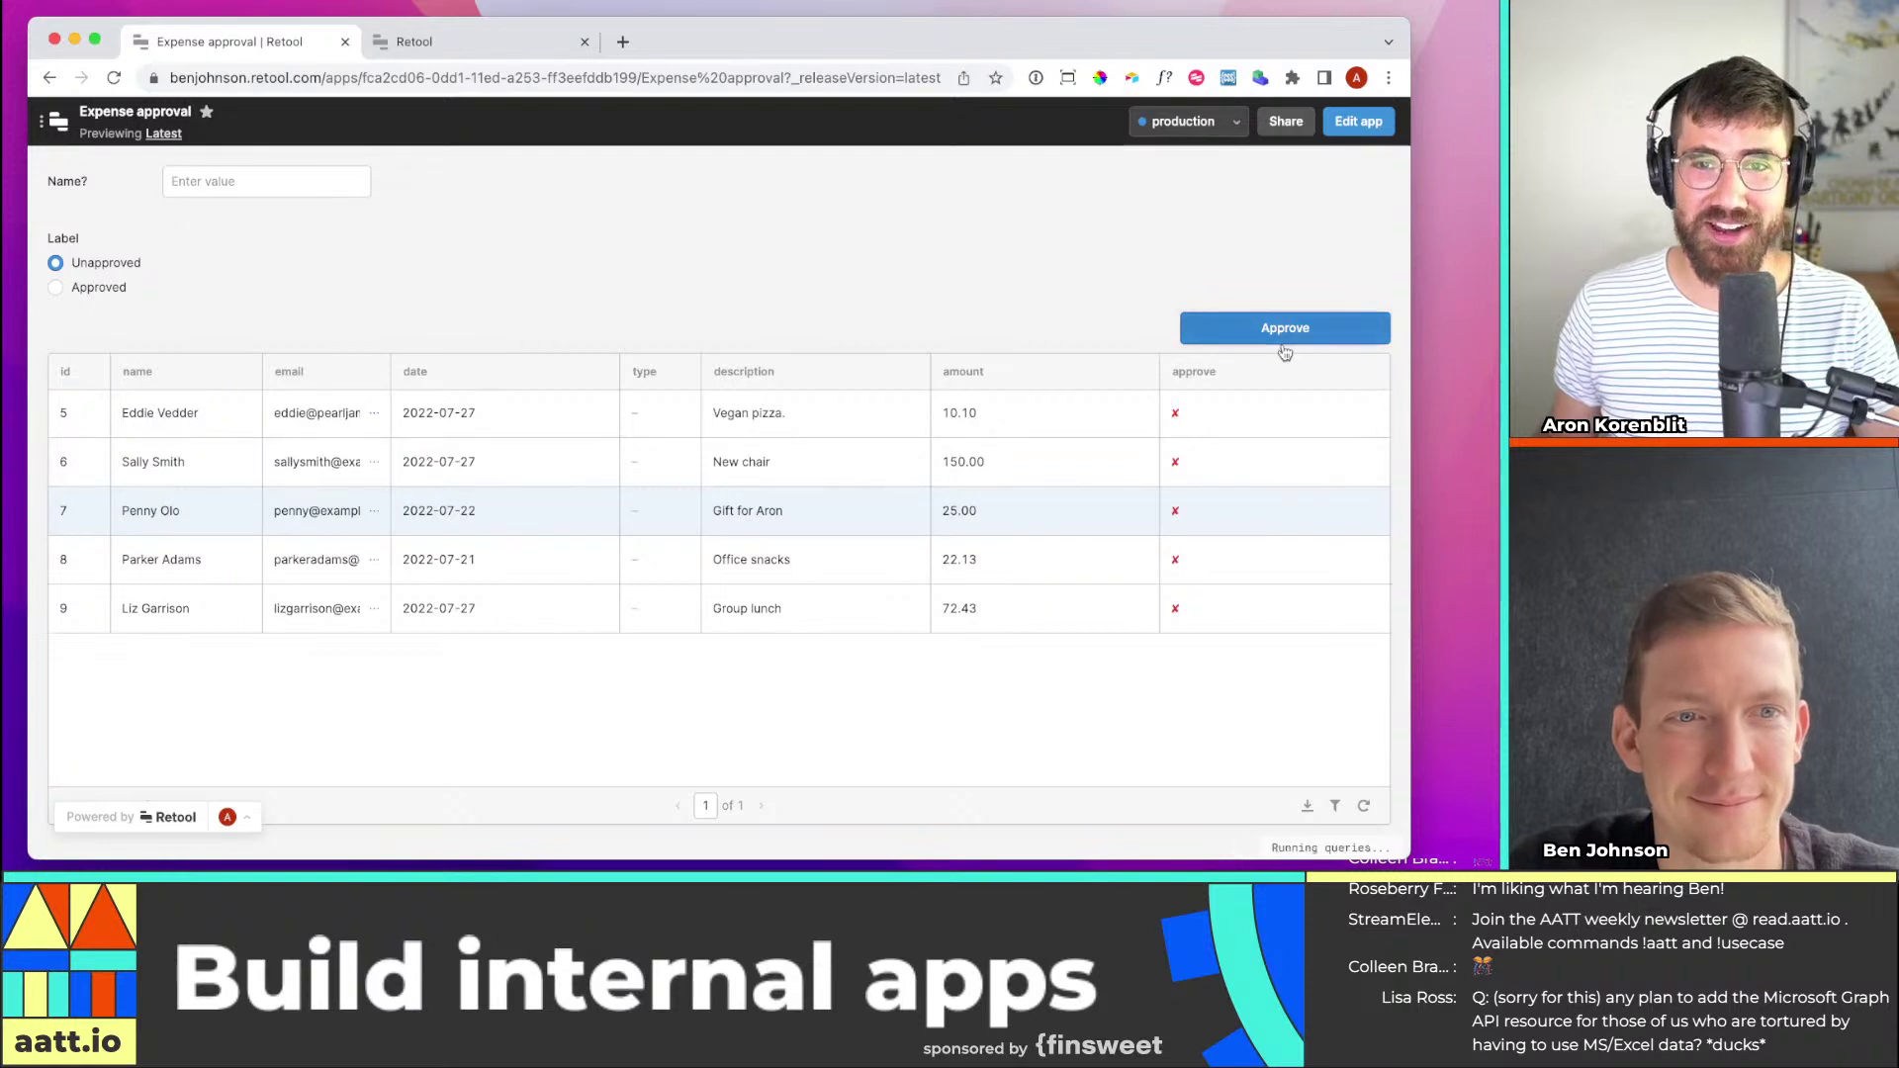
{"action": "left_click", "coordinate": [703, 465]}
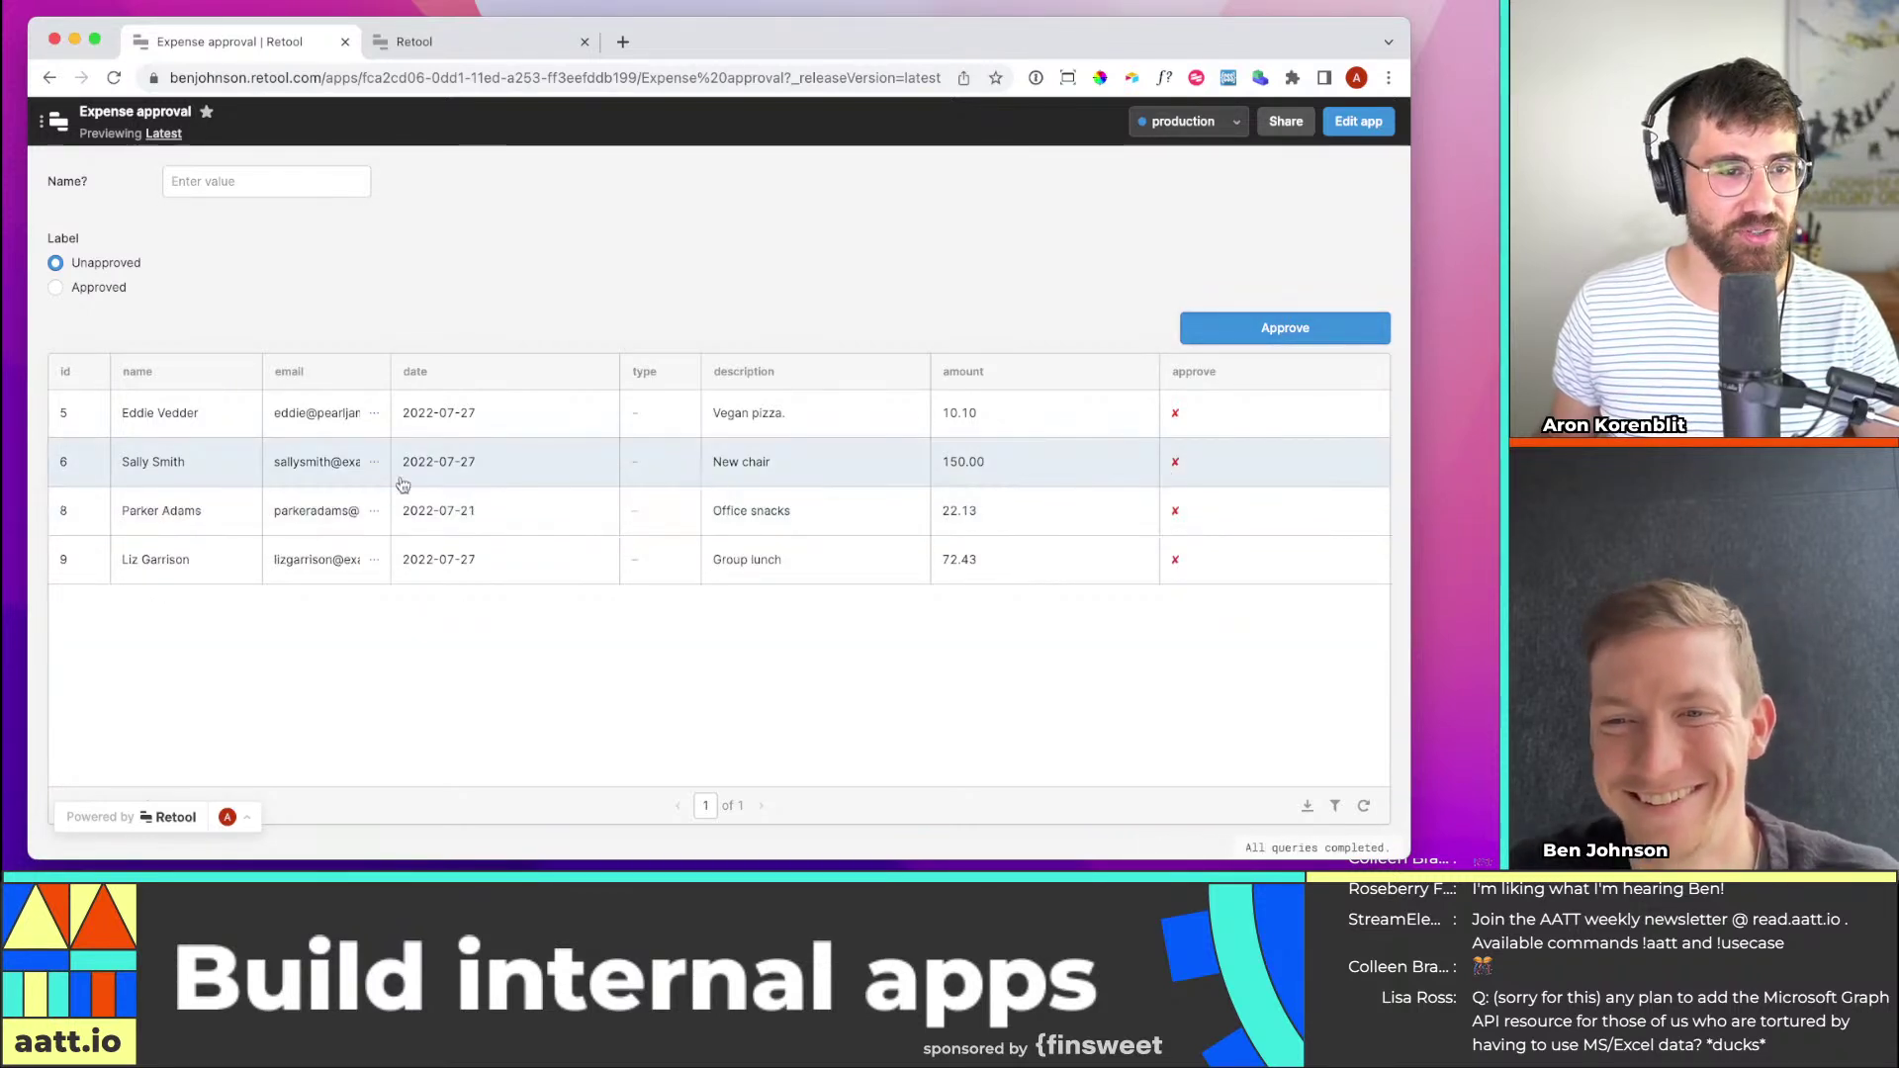
{"action": "left_click", "coordinate": [771, 527]}
{"action": "left_click", "coordinate": [1263, 335]}
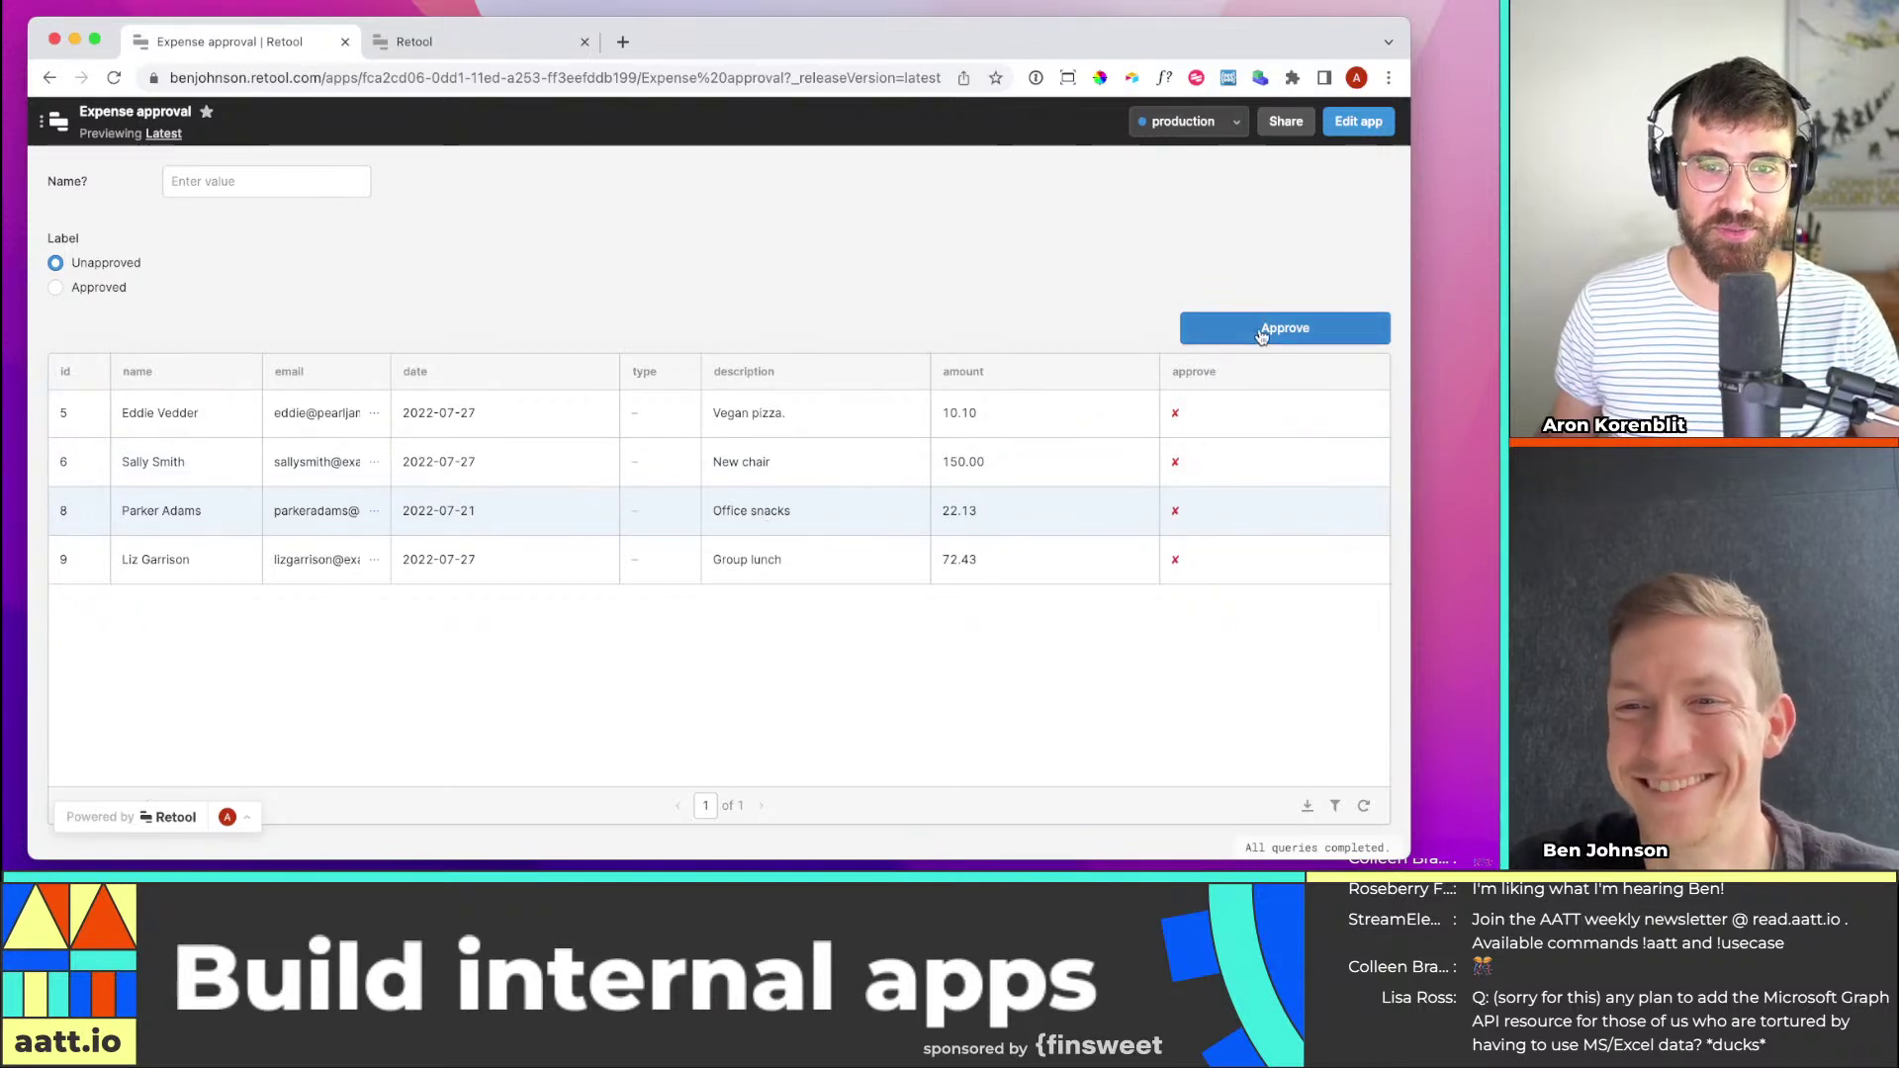